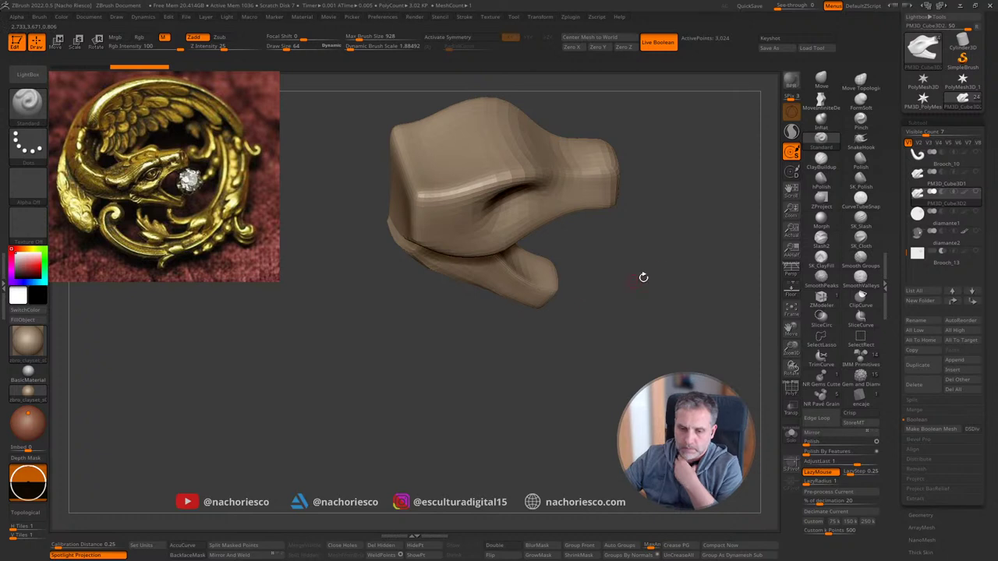
# Step: Examine the blocked-out dragon head and its jaws from the side, front, top and inside the open mouth
pyautogui.moveTo(644, 276)
pyautogui.mouseDown()
pyautogui.moveTo(668, 227)
pyautogui.moveTo(660, 204)
pyautogui.moveTo(702, 288)
pyautogui.moveTo(682, 289)
pyautogui.moveTo(673, 315)
pyautogui.moveTo(675, 268)
pyautogui.moveTo(724, 267)
pyautogui.moveTo(635, 182)
pyautogui.mouseUp()
pyautogui.moveTo(946, 257)
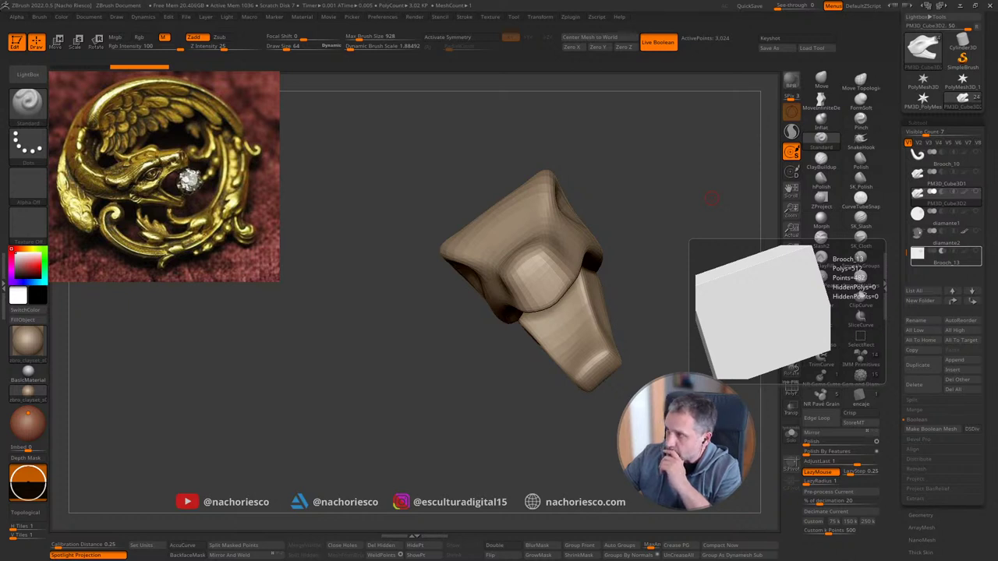
pyautogui.moveTo(629, 201)
pyautogui.mouseDown()
pyautogui.moveTo(640, 226)
pyautogui.moveTo(656, 201)
pyautogui.mouseUp()
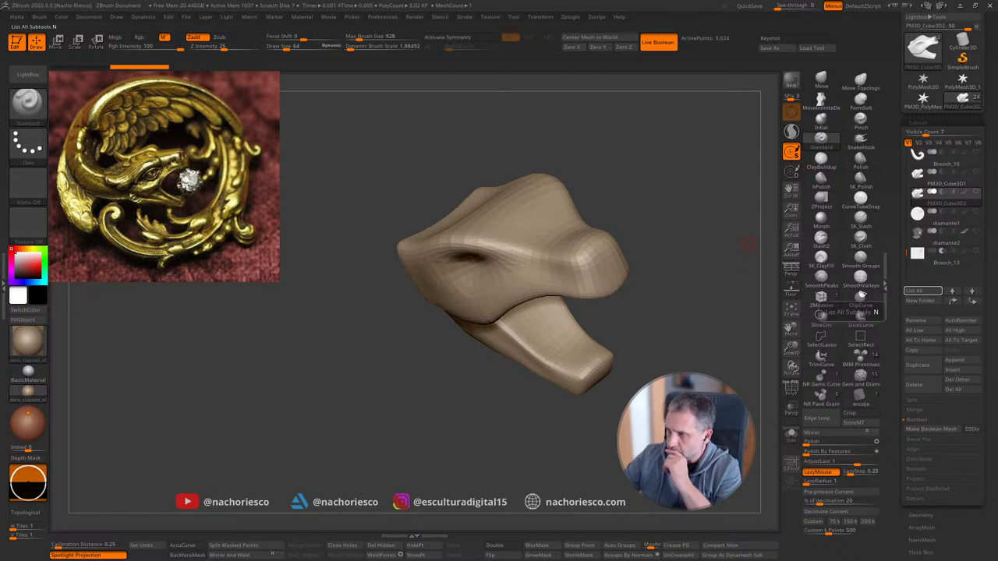
pyautogui.moveTo(628, 219); pyautogui.dragTo(655, 209)
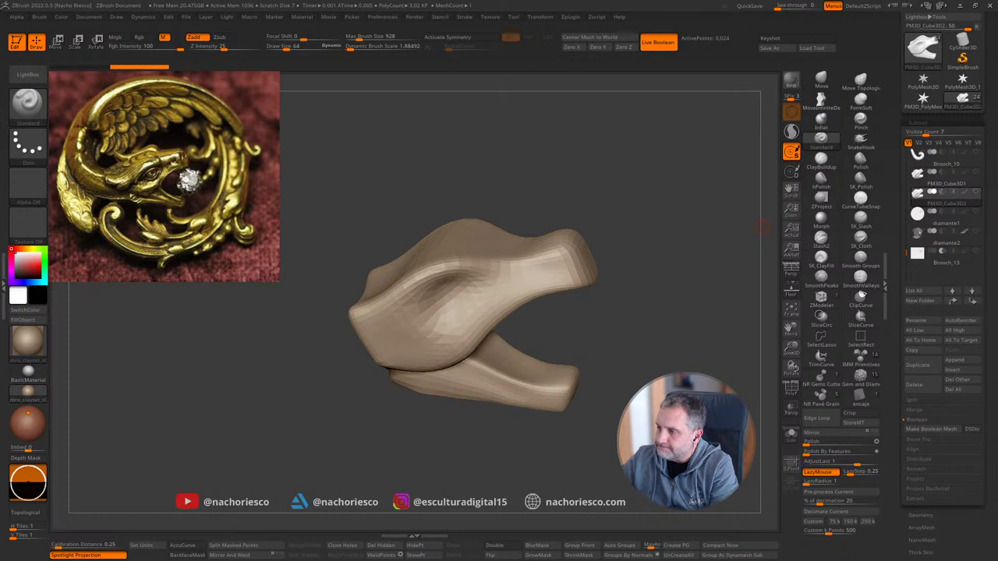
pyautogui.moveTo(731, 307); pyautogui.dragTo(746, 338)
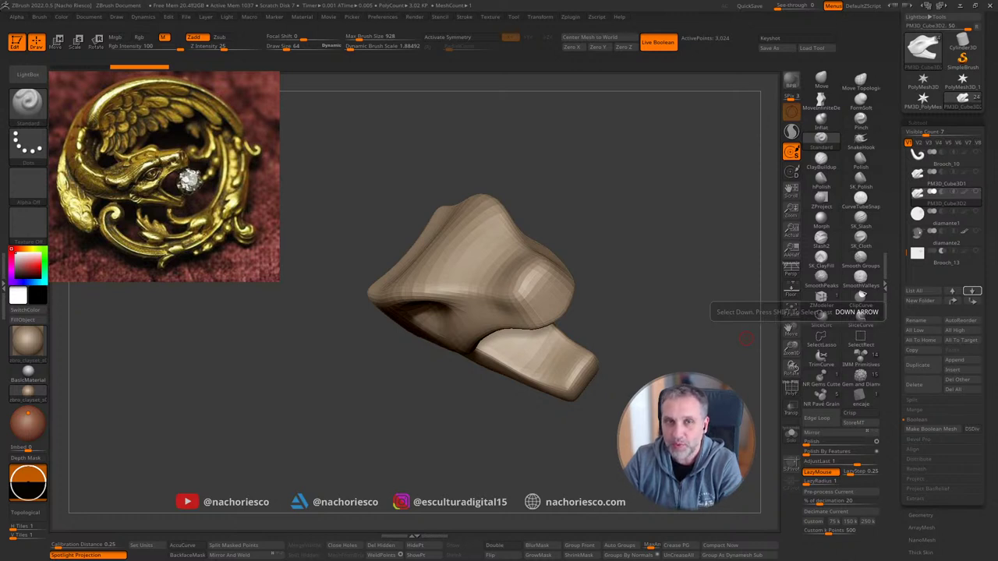
pyautogui.moveTo(746, 337)
pyautogui.mouseDown()
pyautogui.moveTo(652, 350)
pyautogui.moveTo(651, 340)
pyautogui.moveTo(671, 363)
pyautogui.moveTo(572, 419)
pyautogui.mouseUp()
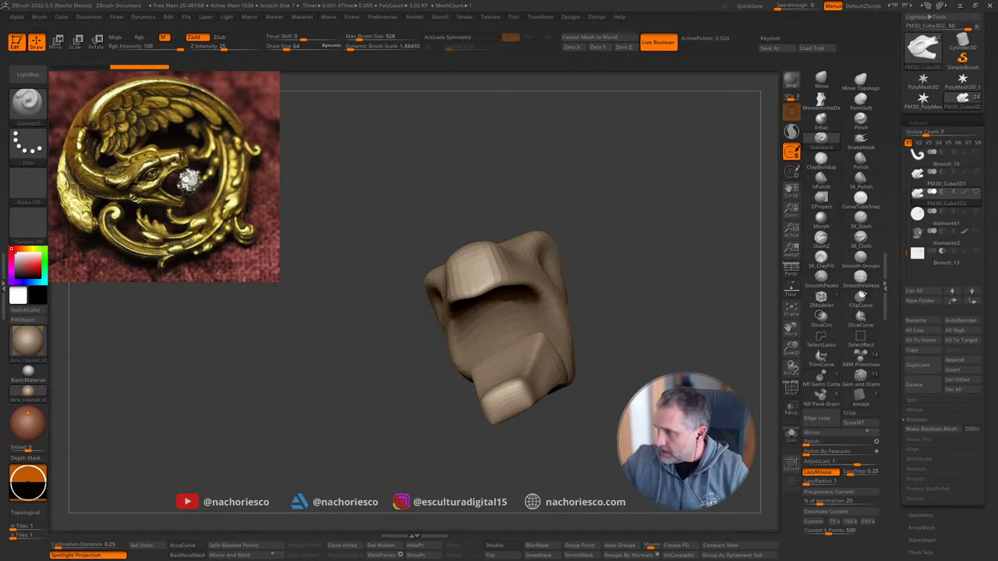
pyautogui.moveTo(582, 316)
pyautogui.mouseDown()
pyautogui.moveTo(620, 312)
pyautogui.moveTo(754, 338)
pyautogui.mouseUp()
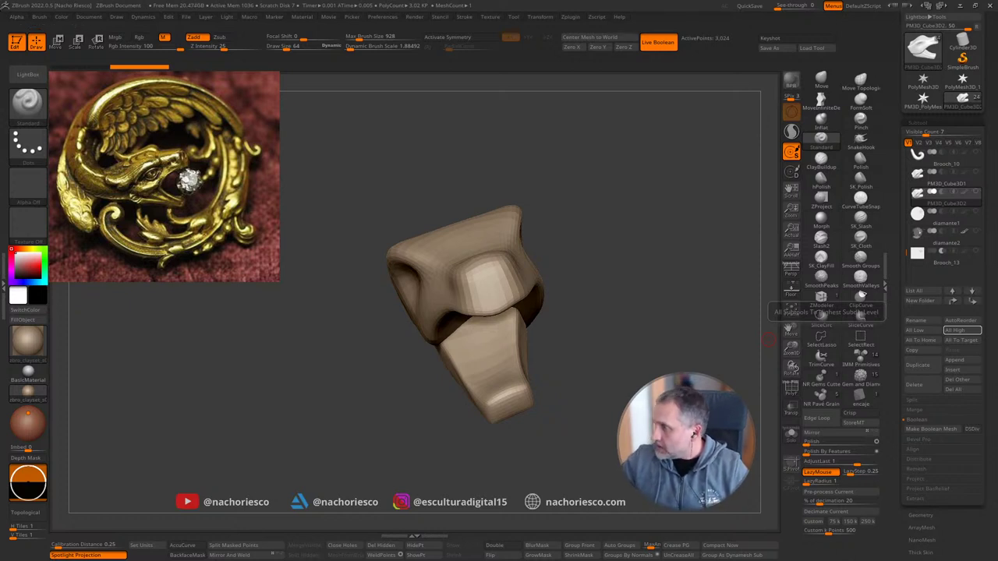
pyautogui.moveTo(768, 339); pyautogui.dragTo(624, 390)
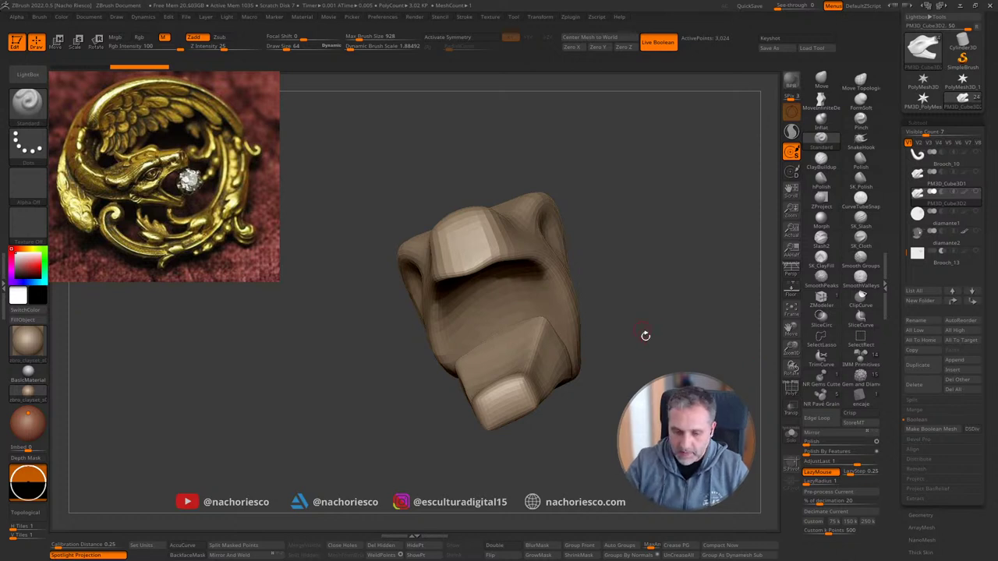
pyautogui.moveTo(647, 336)
pyautogui.mouseDown()
pyautogui.moveTo(624, 343)
pyautogui.moveTo(664, 368)
pyautogui.mouseUp()
pyautogui.moveTo(647, 312)
pyautogui.mouseDown()
pyautogui.moveTo(646, 337)
pyautogui.moveTo(621, 361)
pyautogui.moveTo(561, 345)
pyautogui.mouseUp()
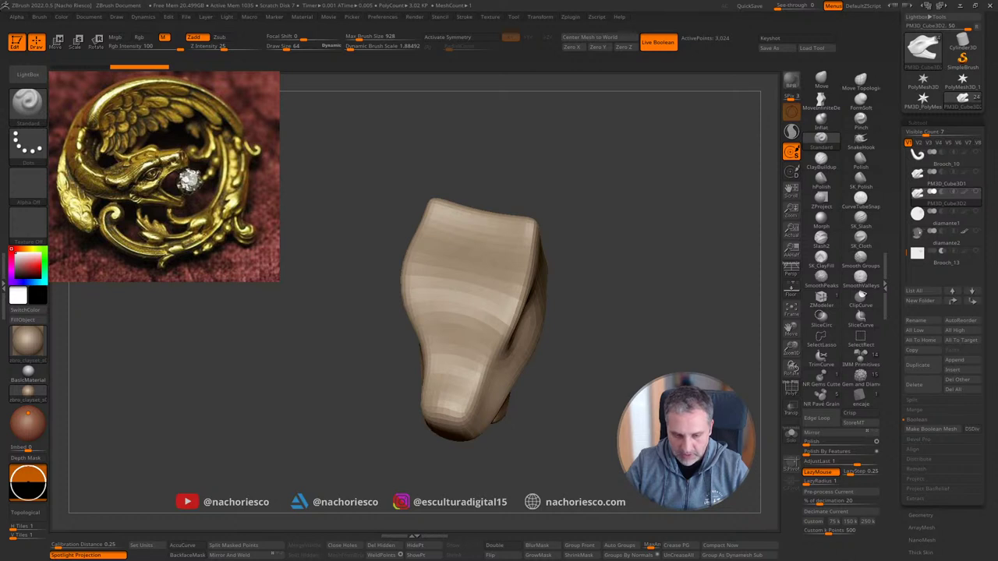
# Step: Center the transform gizmo on the head mesh, reset its orientation, and rotate the tilted head until it is straight
pyautogui.press('w')
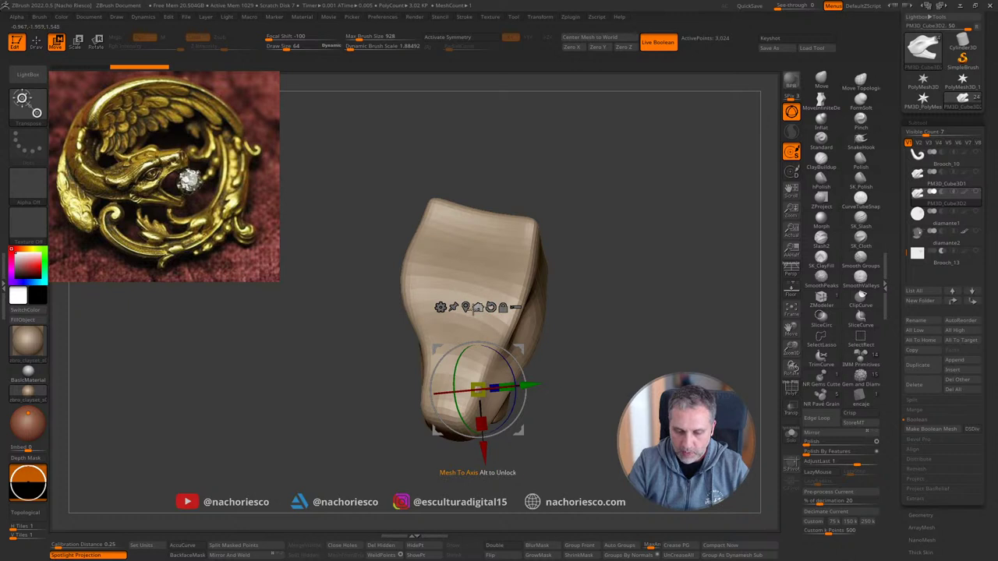
pyautogui.click(466, 307)
pyautogui.keyDown('alt'); pyautogui.click(487, 238); pyautogui.keyUp('alt')
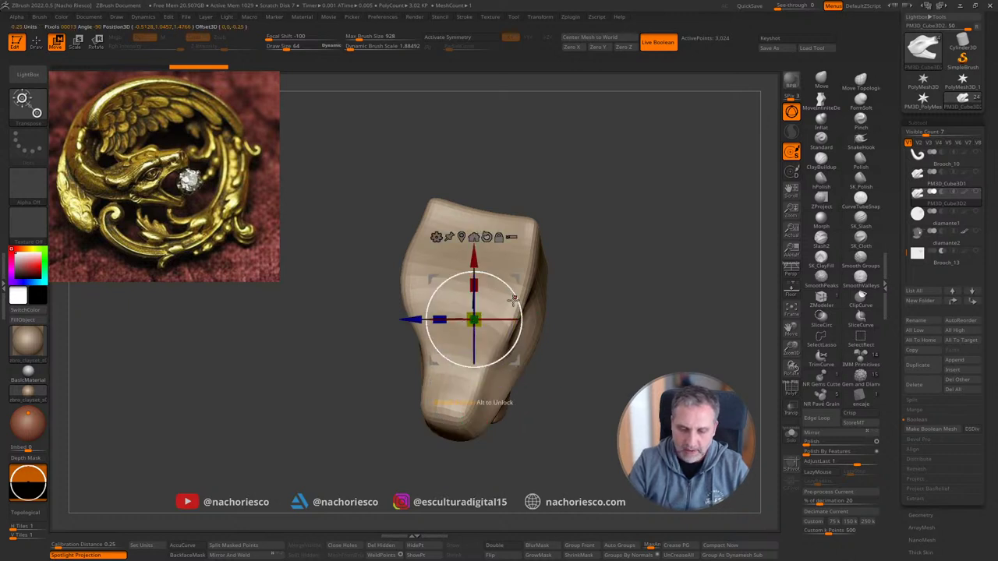
pyautogui.moveTo(516, 299)
pyautogui.mouseDown()
pyautogui.moveTo(511, 290)
pyautogui.moveTo(503, 310)
pyautogui.moveTo(524, 295)
pyautogui.moveTo(577, 347)
pyautogui.moveTo(595, 383)
pyautogui.mouseUp()
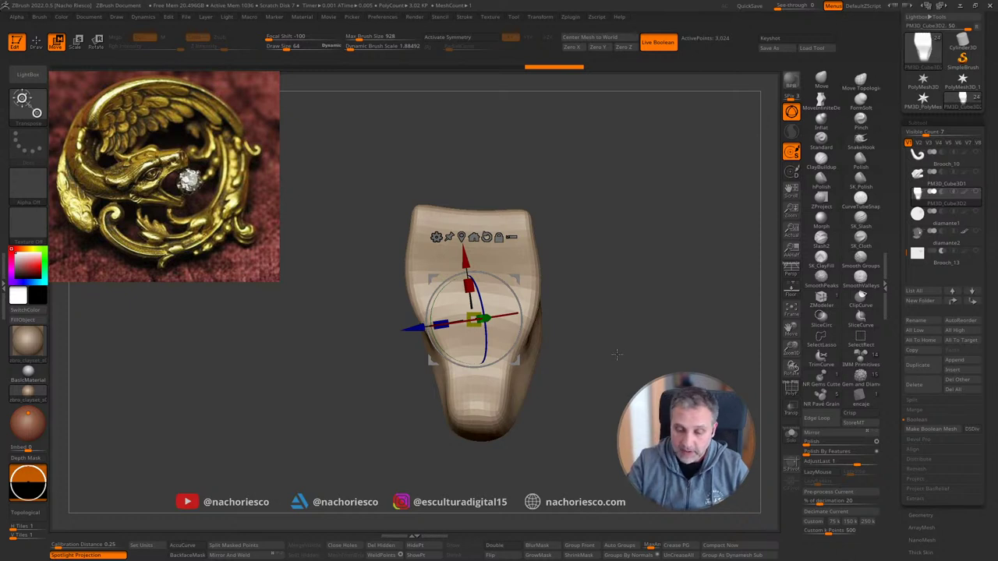
pyautogui.scroll(-3, 897, 414)
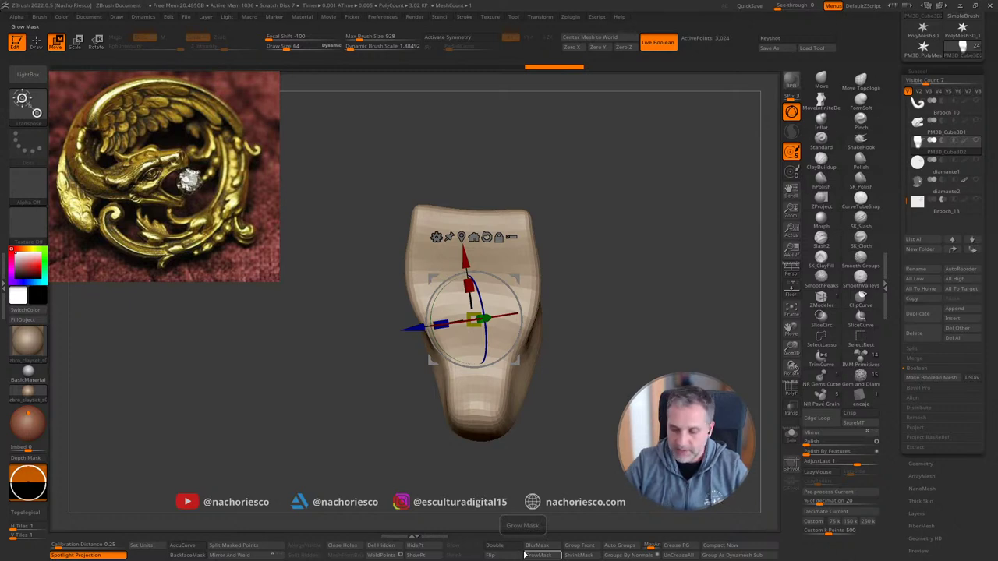
pyautogui.scroll(-1, 885, 287)
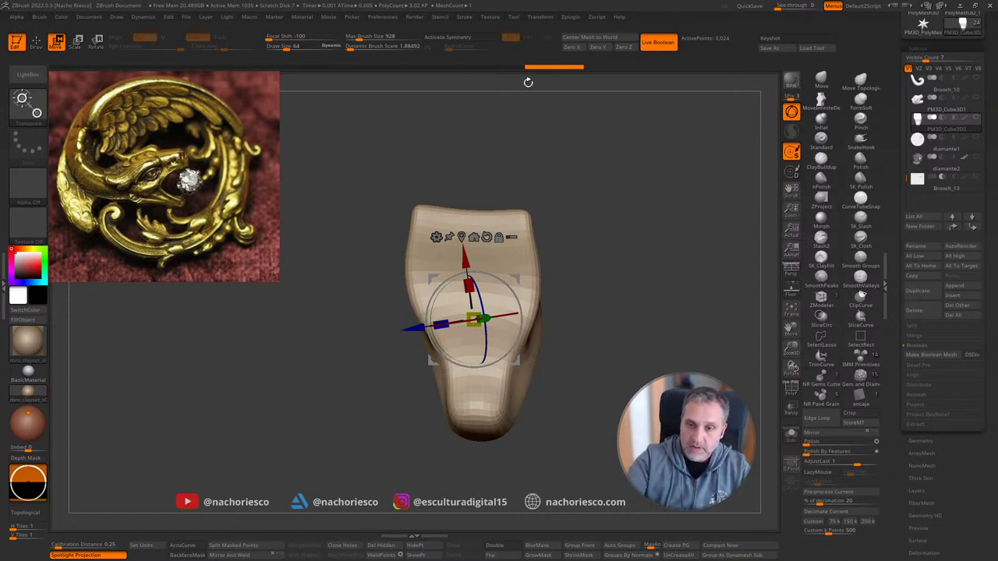
# Step: Activate symmetry on the Z axis only and center the head mesh to world
pyautogui.press('x')
pyautogui.press('q')
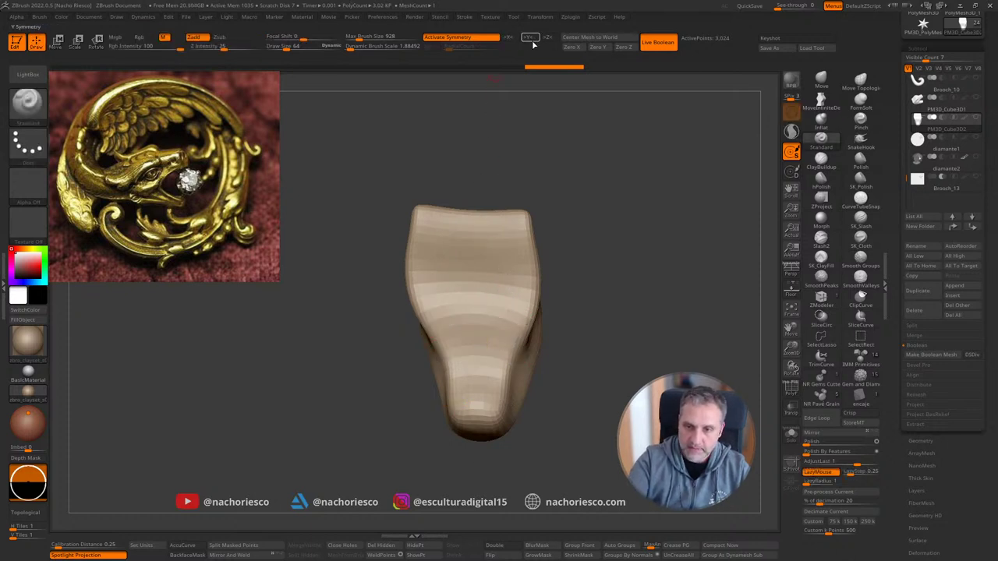
pyautogui.click(508, 38)
pyautogui.click(548, 37)
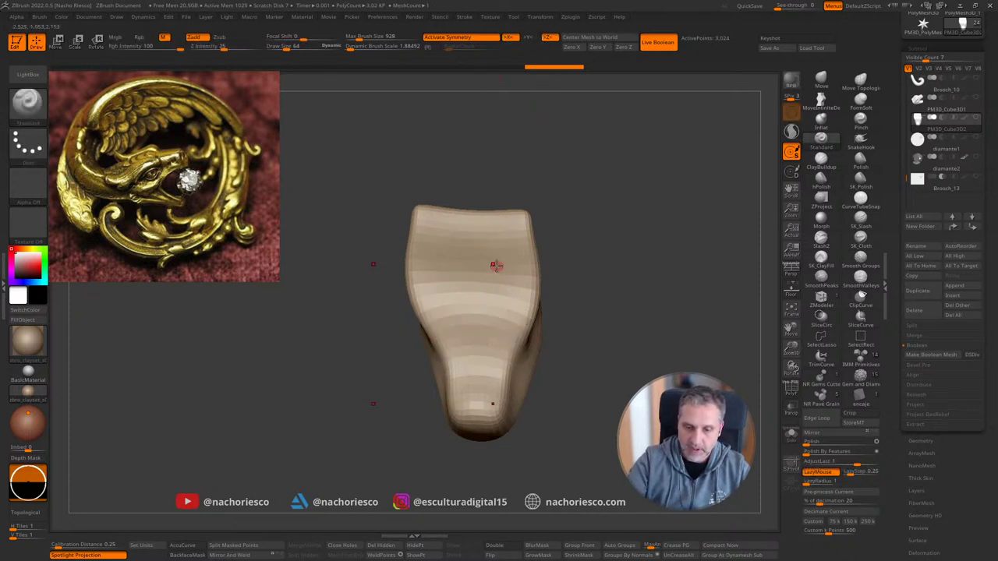
pyautogui.click(510, 37)
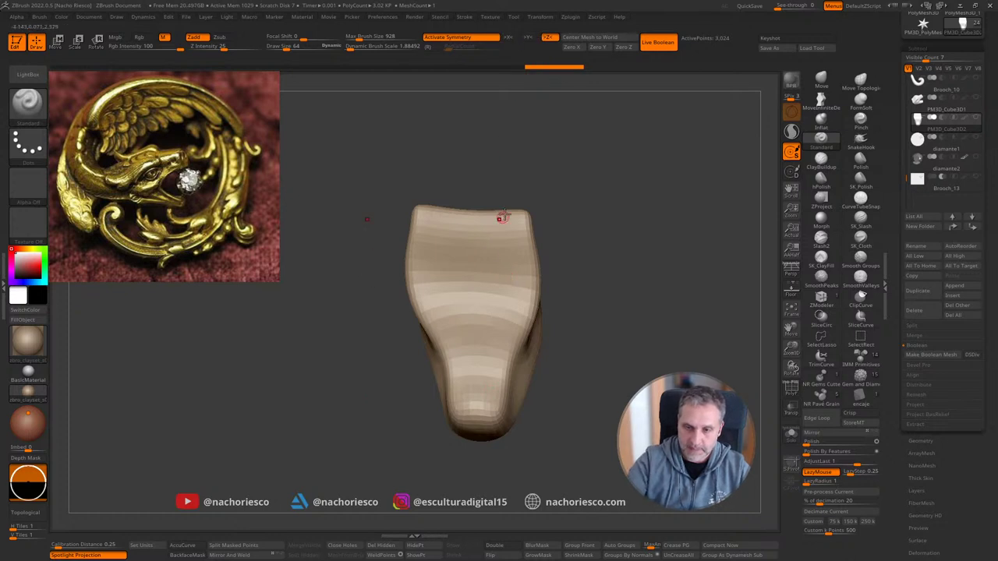
pyautogui.click(613, 37)
pyautogui.moveTo(602, 250); pyautogui.dragTo(657, 270)
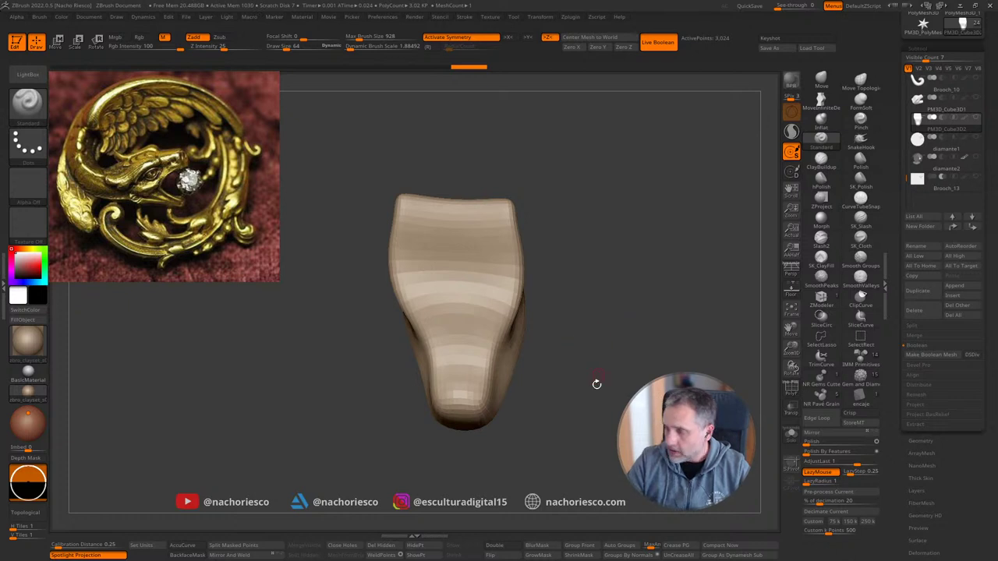
# Step: Nudge the head slightly along the Z axis with symmetry off, and apply Mirror And Weld to make its halves match
pyautogui.moveTo(605, 403); pyautogui.dragTo(514, 455)
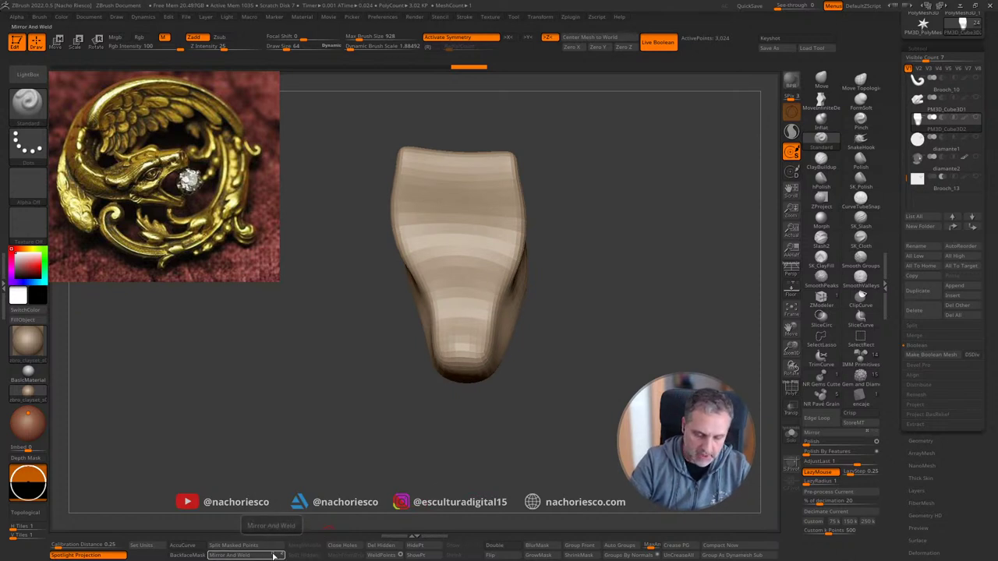
pyautogui.click(272, 558)
pyautogui.moveTo(470, 486); pyautogui.dragTo(557, 435)
pyautogui.press('w')
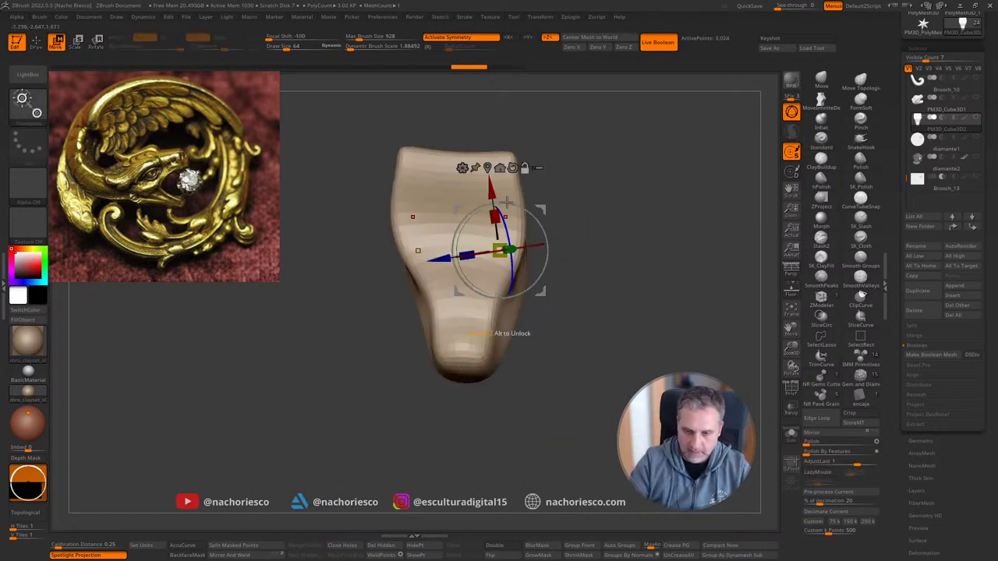
pyautogui.press('x')
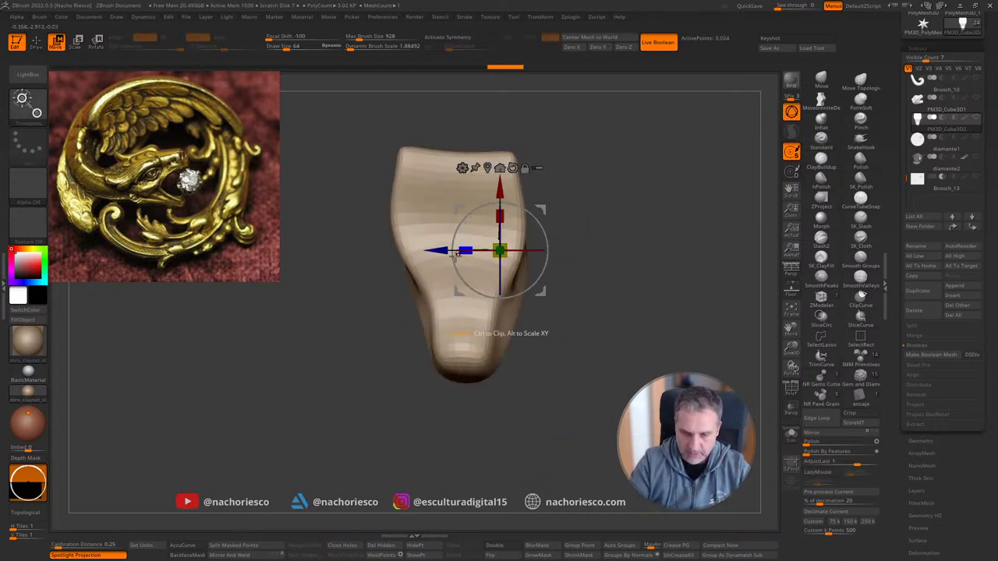
pyautogui.moveTo(438, 250)
pyautogui.mouseDown()
pyautogui.moveTo(450, 250)
pyautogui.moveTo(440, 248)
pyautogui.mouseUp()
pyautogui.click(258, 555)
pyautogui.hotkey('ctrl', 'z')
pyautogui.click(257, 555)
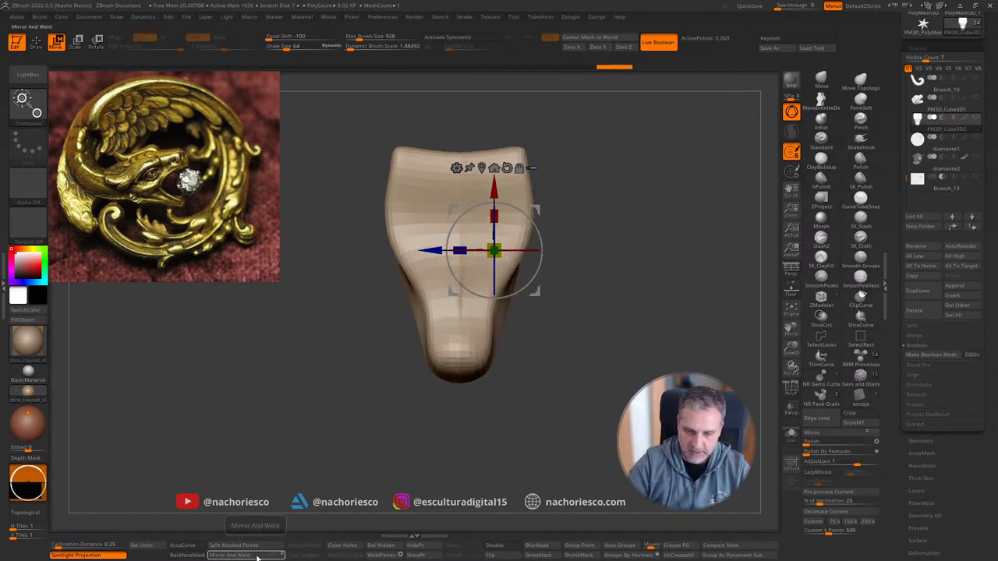
pyautogui.moveTo(592, 468)
pyautogui.mouseDown()
pyautogui.moveTo(633, 357)
pyautogui.moveTo(710, 374)
pyautogui.moveTo(614, 399)
pyautogui.moveTo(597, 418)
pyautogui.moveTo(615, 457)
pyautogui.moveTo(626, 337)
pyautogui.moveTo(678, 335)
pyautogui.mouseUp()
pyautogui.press('q')
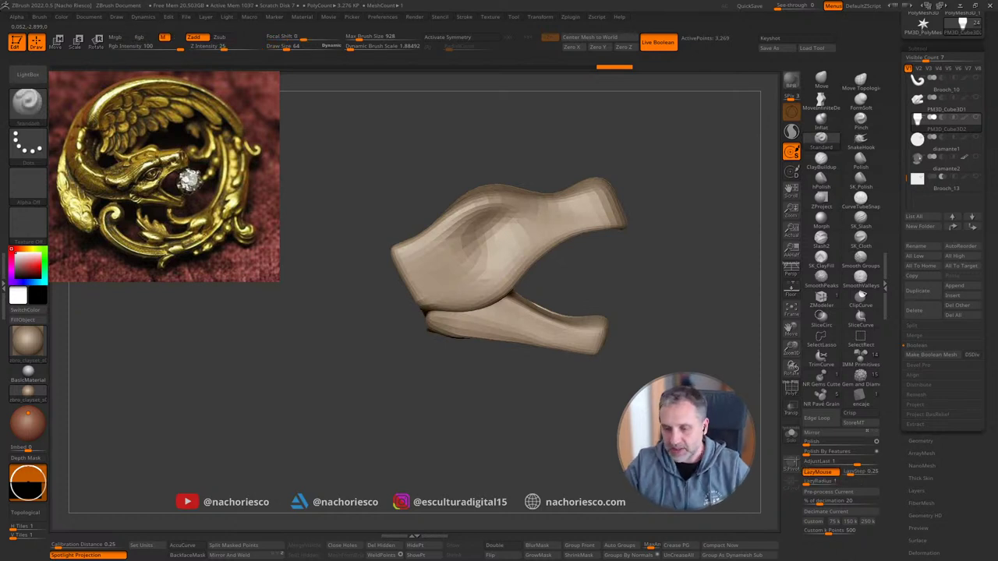
# Step: Polish the mirrored head mesh to smooth its surface
pyautogui.moveTo(671, 414); pyautogui.dragTo(592, 466)
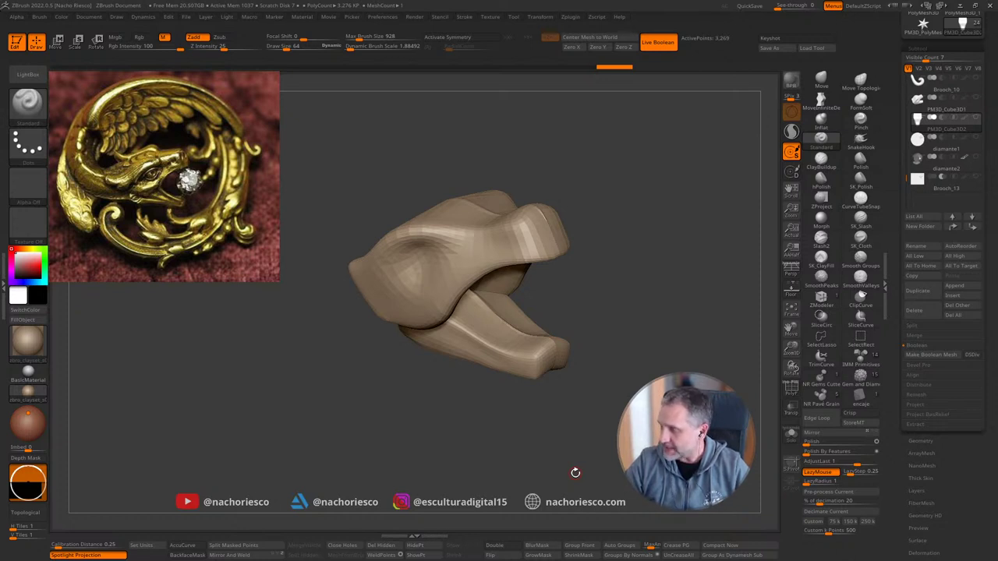
pyautogui.keyDown('shift'); pyautogui.moveTo(575, 473); pyautogui.dragTo(622, 475); pyautogui.keyUp('shift')
pyautogui.click(814, 442)
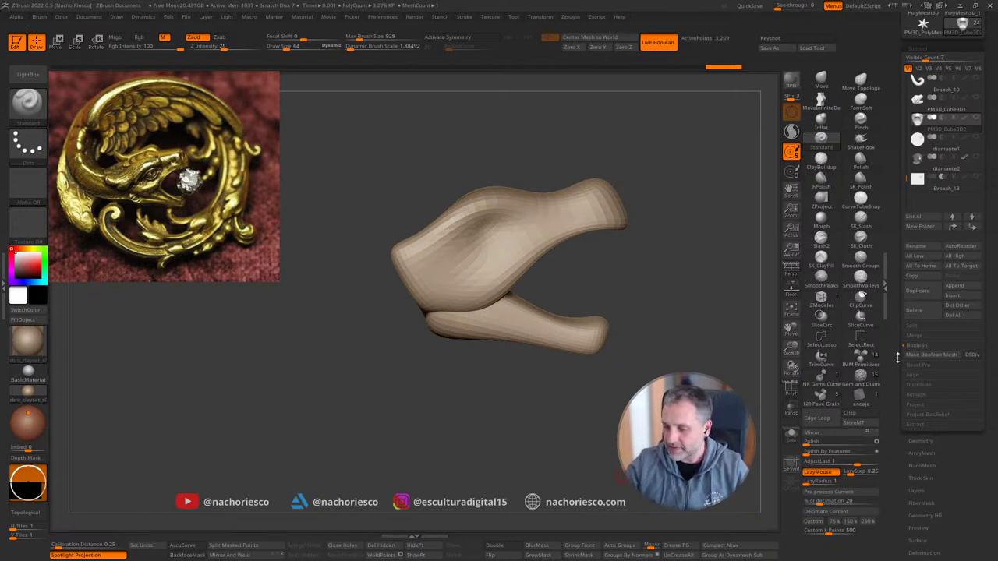
# Step: Remesh the head with ZRemesher using the Double polygon target and inspect the new surface
pyautogui.scroll(-1, 892, 367)
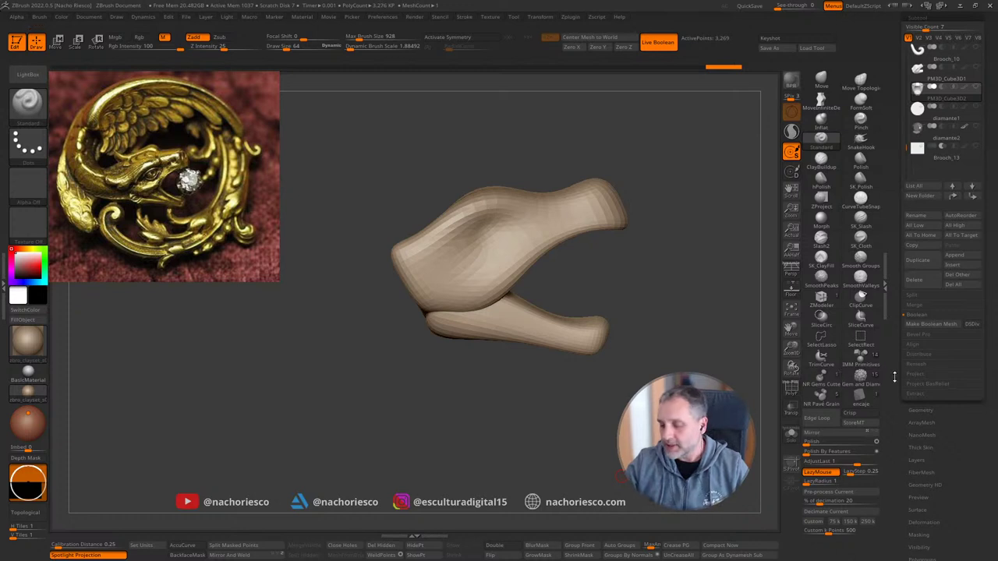
pyautogui.scroll(1, 892, 403)
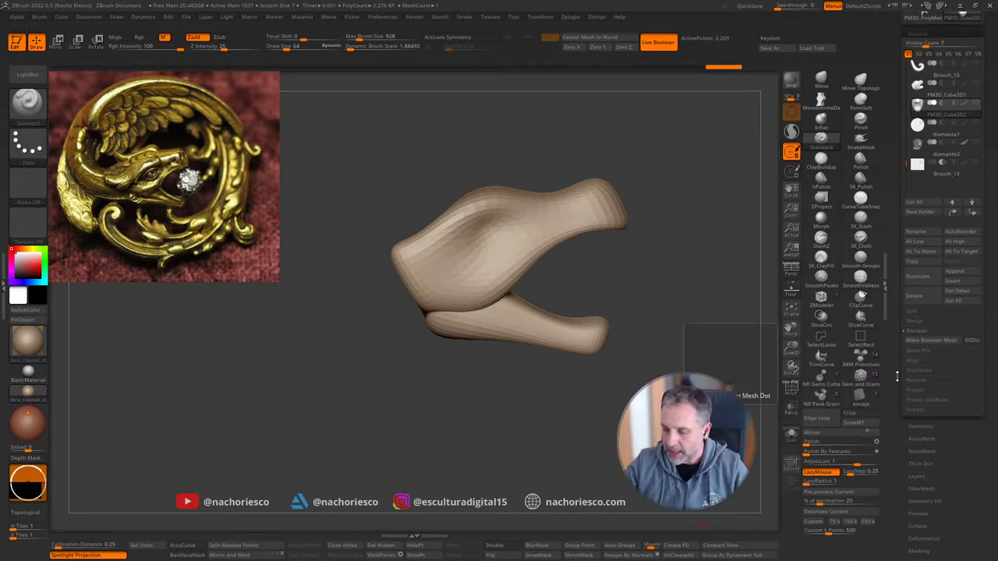
pyautogui.moveTo(775, 427); pyautogui.dragTo(575, 490)
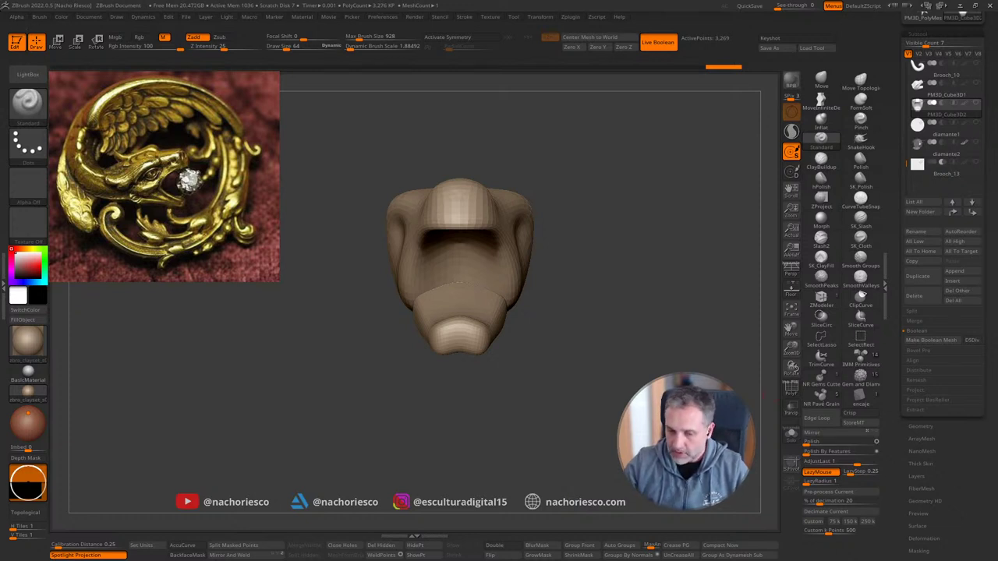
pyautogui.moveTo(735, 424); pyautogui.dragTo(754, 363)
pyautogui.moveTo(895, 445); pyautogui.dragTo(902, 386)
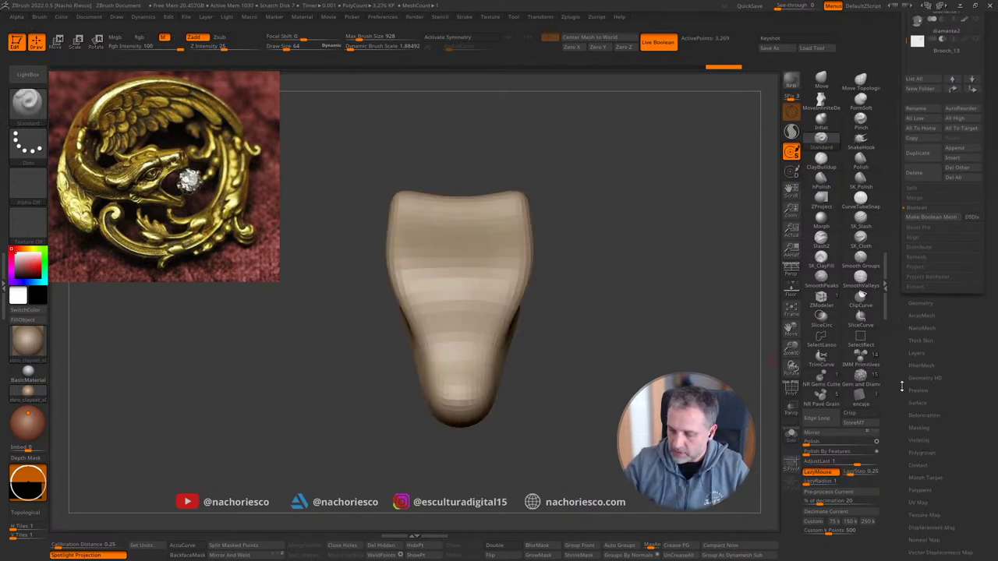
pyautogui.click(919, 305)
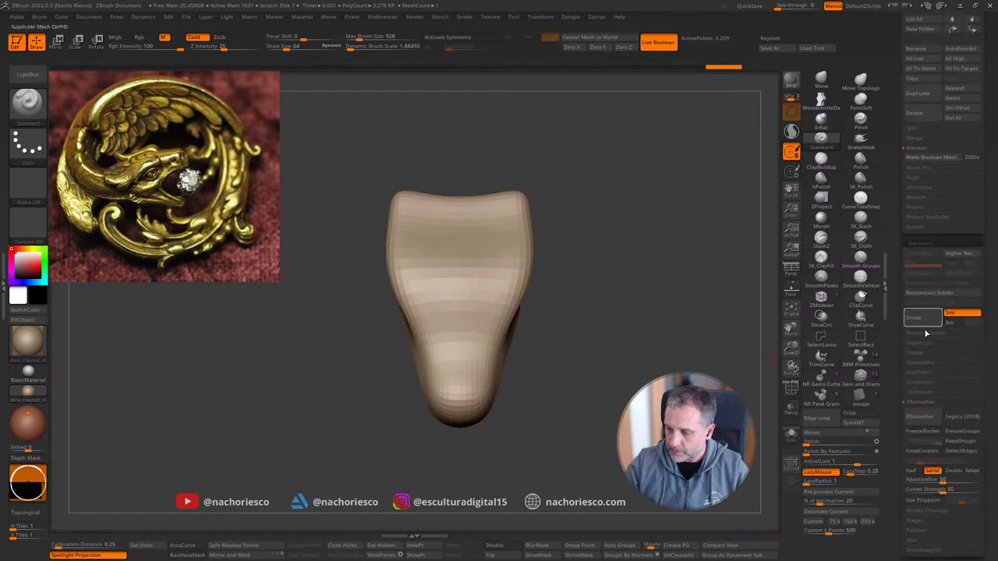
pyautogui.click(953, 471)
pyautogui.click(920, 416)
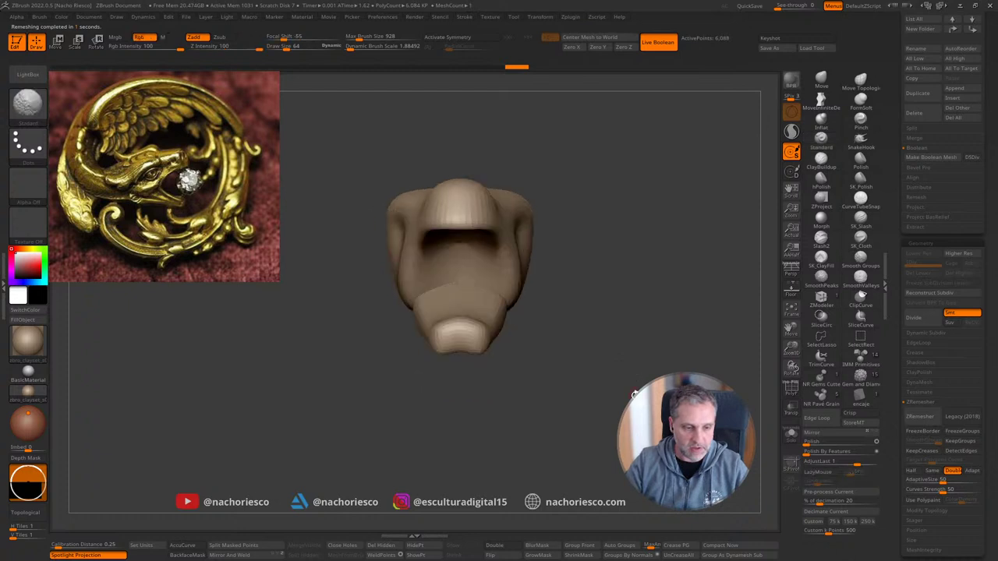
pyautogui.moveTo(739, 257); pyautogui.dragTo(742, 312)
pyautogui.moveTo(732, 207)
pyautogui.mouseDown()
pyautogui.moveTo(645, 304)
pyautogui.moveTo(603, 327)
pyautogui.moveTo(628, 328)
pyautogui.mouseUp()
# Step: Choose the Move brush with a draw size of about 401 and activate Z-axis symmetry for shaping the head
pyautogui.press('s')
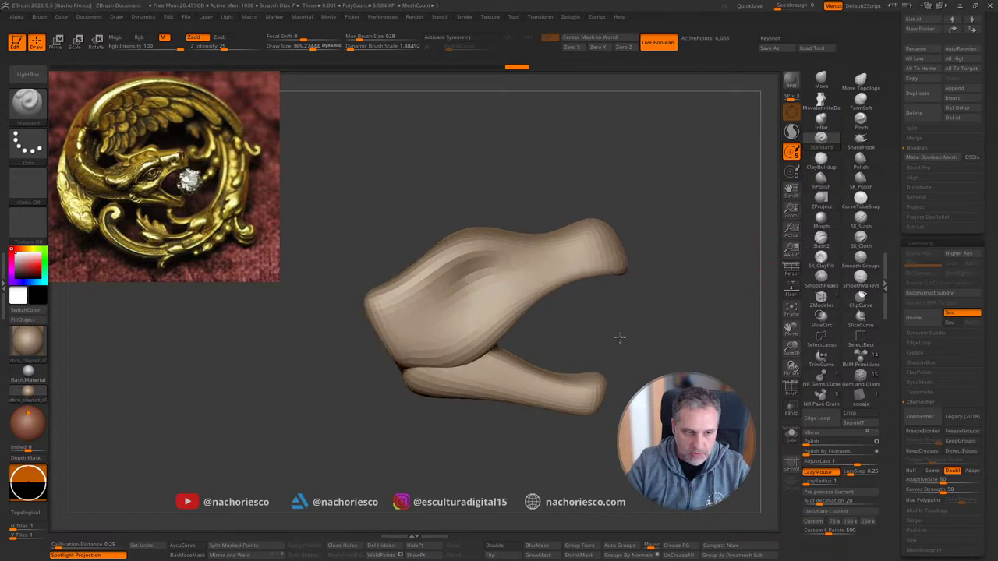
pyautogui.moveTo(622, 333); pyautogui.dragTo(642, 362)
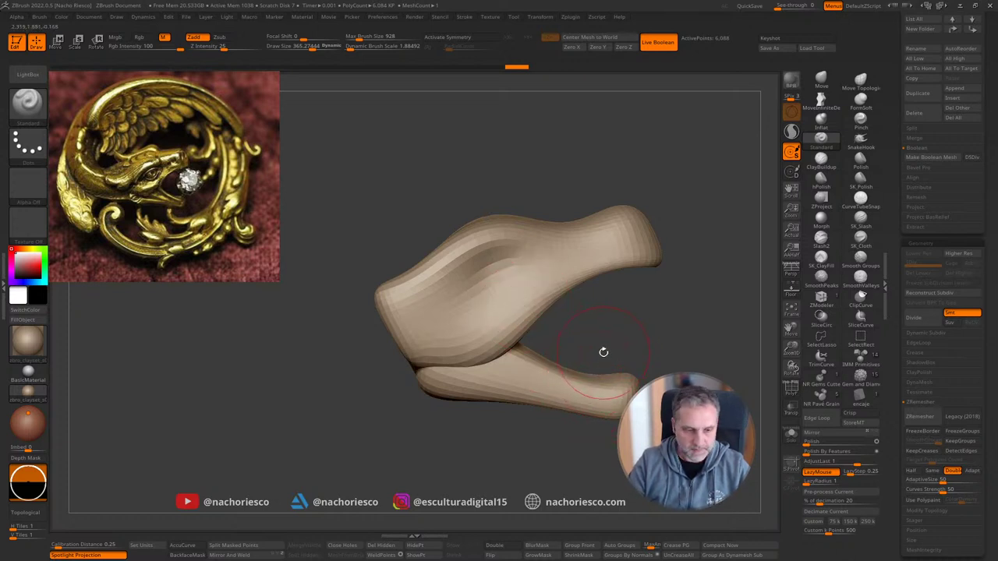
pyautogui.moveTo(624, 327)
pyautogui.mouseDown()
pyautogui.moveTo(646, 325)
pyautogui.moveTo(627, 334)
pyautogui.mouseUp()
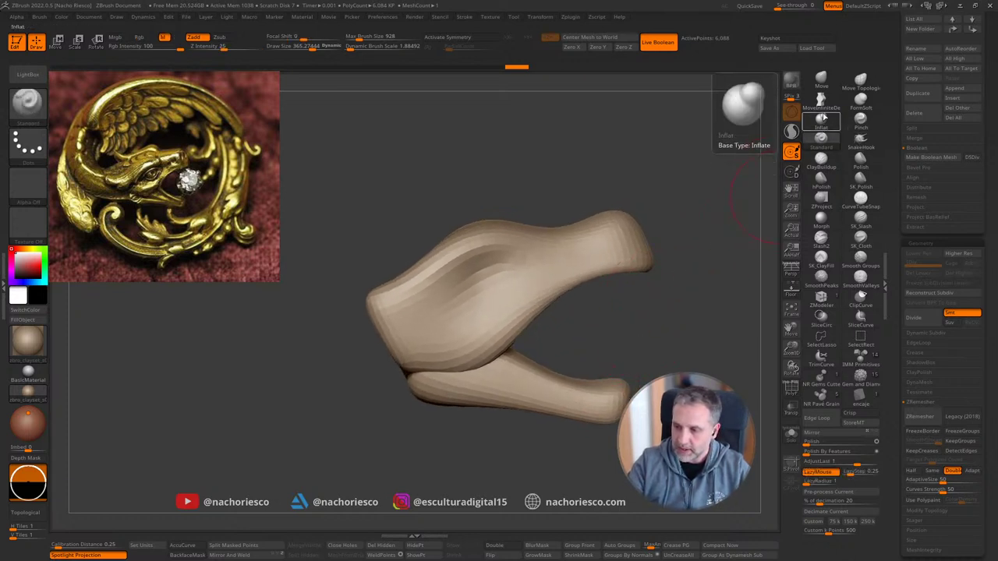
pyautogui.click(821, 80)
pyautogui.moveTo(375, 321)
pyautogui.keyDown('alt'); pyautogui.mouseDown()
pyautogui.moveTo(423, 338)
pyautogui.moveTo(418, 323)
pyautogui.mouseUp(); pyautogui.keyUp('alt')
pyautogui.moveTo(395, 359); pyautogui.dragTo(434, 299)
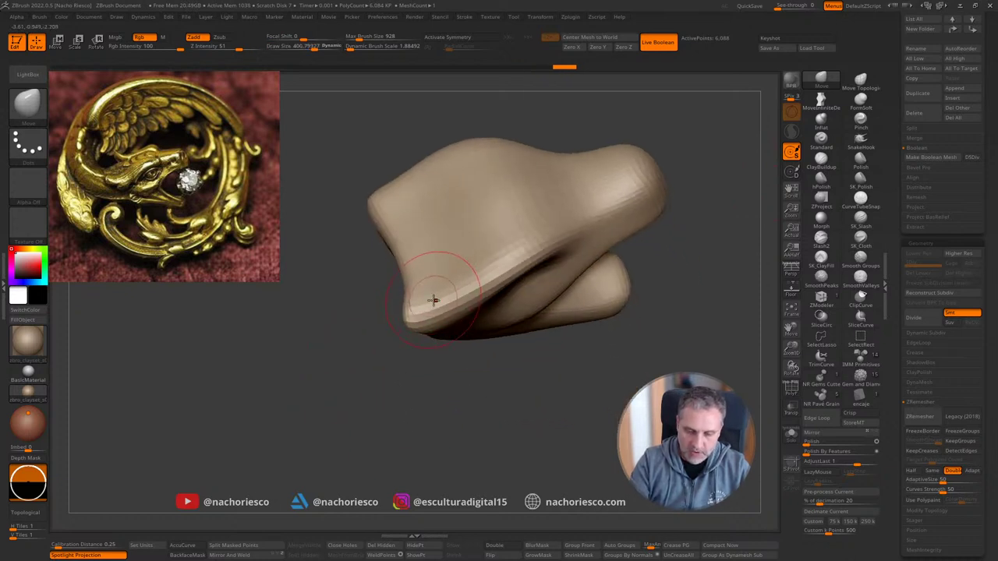
pyautogui.moveTo(546, 83)
pyautogui.mouseDown()
pyautogui.moveTo(570, 79)
pyautogui.moveTo(689, 187)
pyautogui.moveTo(697, 319)
pyautogui.moveTo(639, 356)
pyautogui.mouseUp()
pyautogui.press('x')
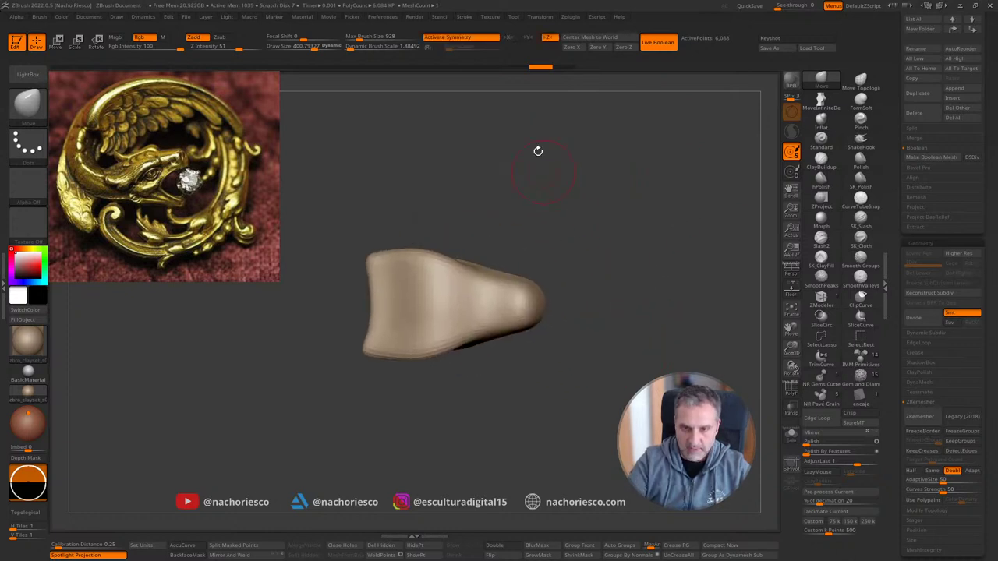
# Step: Switch the active symmetry for the head from the Z axis to the X axis
pyautogui.click(553, 39)
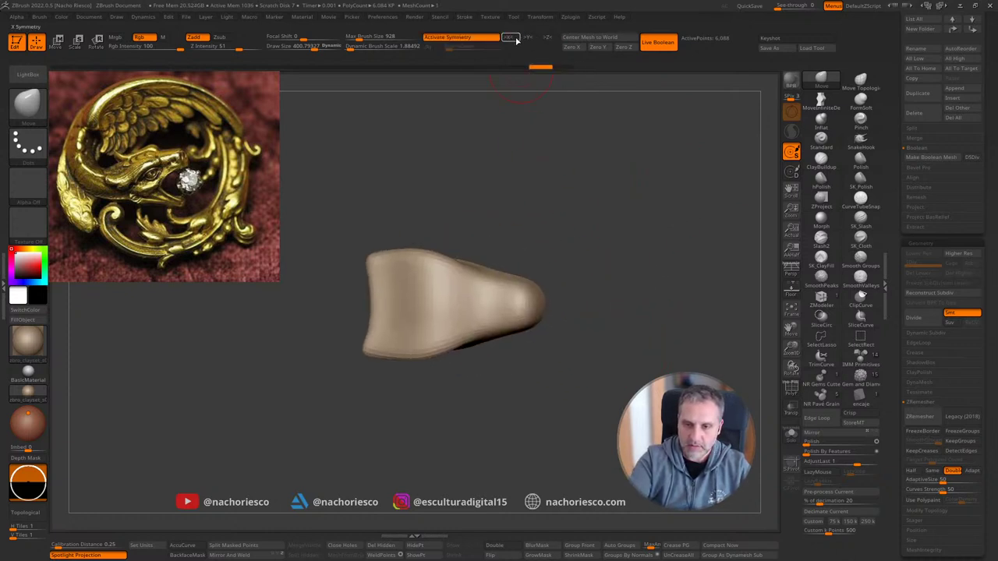
pyautogui.click(511, 38)
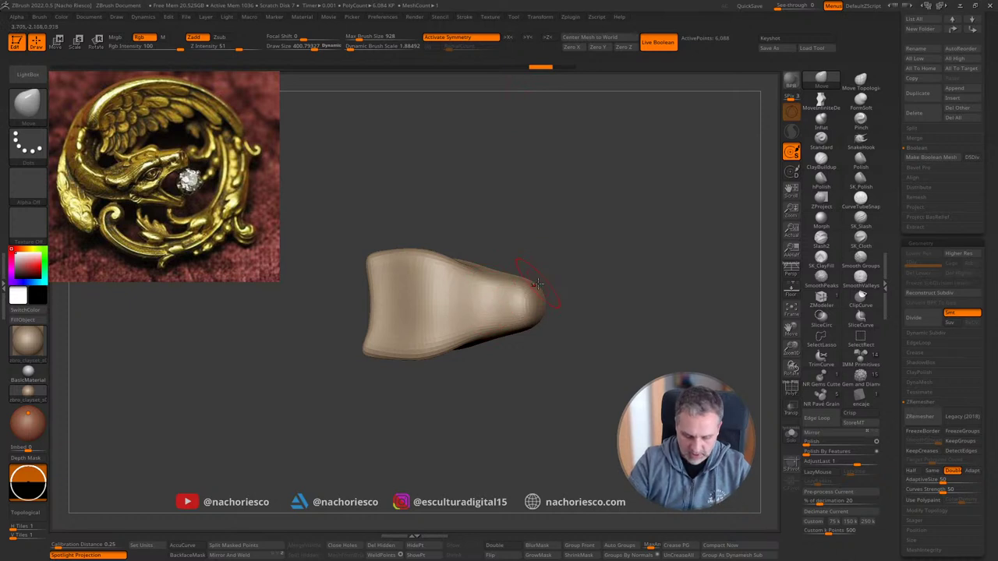
pyautogui.press('x')
pyautogui.click(491, 37)
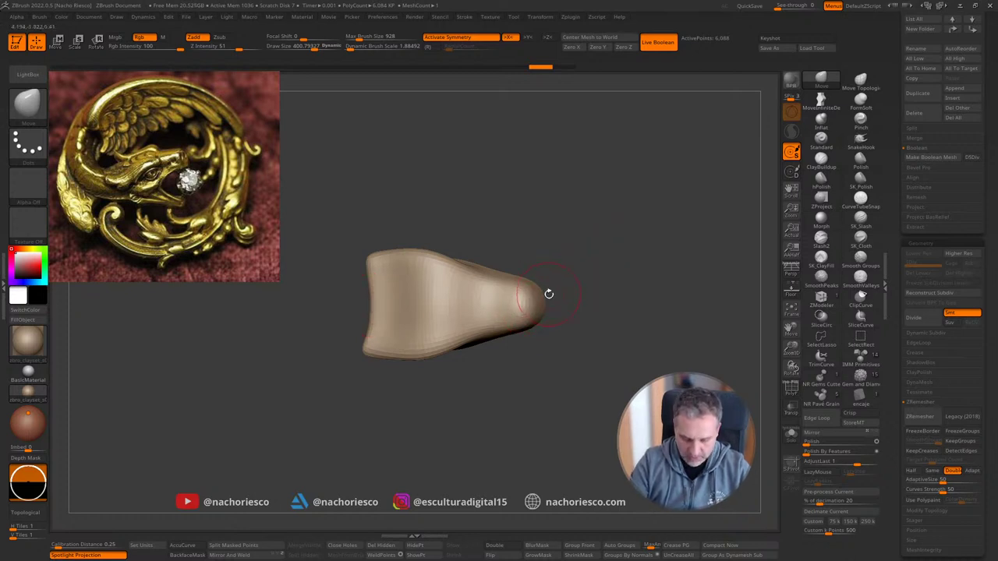
# Step: Rotate the head a quarter turn in the top view with symmetry off, and turn X-axis symmetry back on
pyautogui.press('x')
pyautogui.press('w')
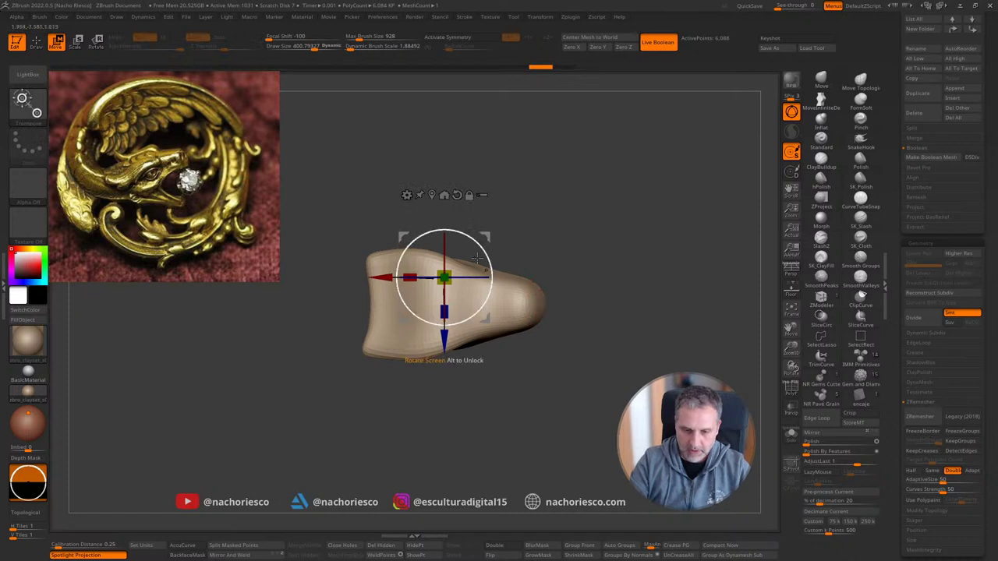
pyautogui.moveTo(456, 257)
pyautogui.keyDown('shift'); pyautogui.mouseDown()
pyautogui.moveTo(473, 260)
pyautogui.moveTo(502, 305)
pyautogui.mouseUp(); pyautogui.keyUp('shift')
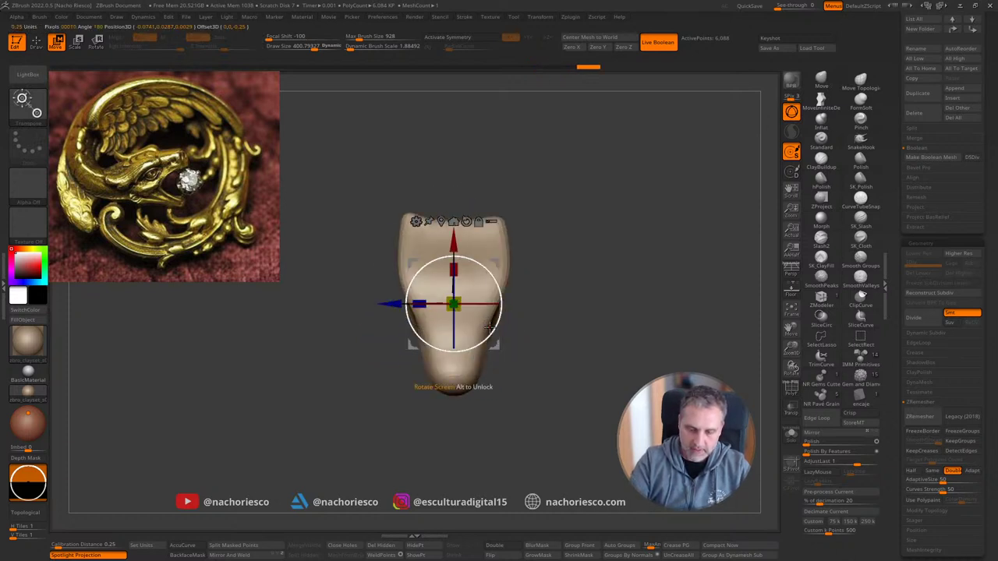
pyautogui.press('q')
pyautogui.press('x')
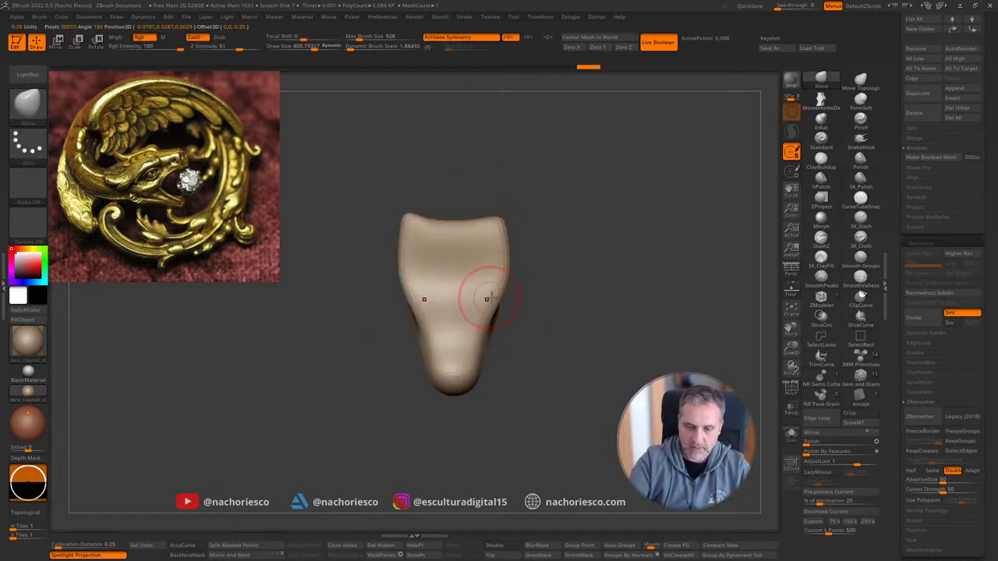
# Step: Zero the head's X position and apply Mirror And Weld across the X axis, comparing the result through undo and redo
pyautogui.click(574, 48)
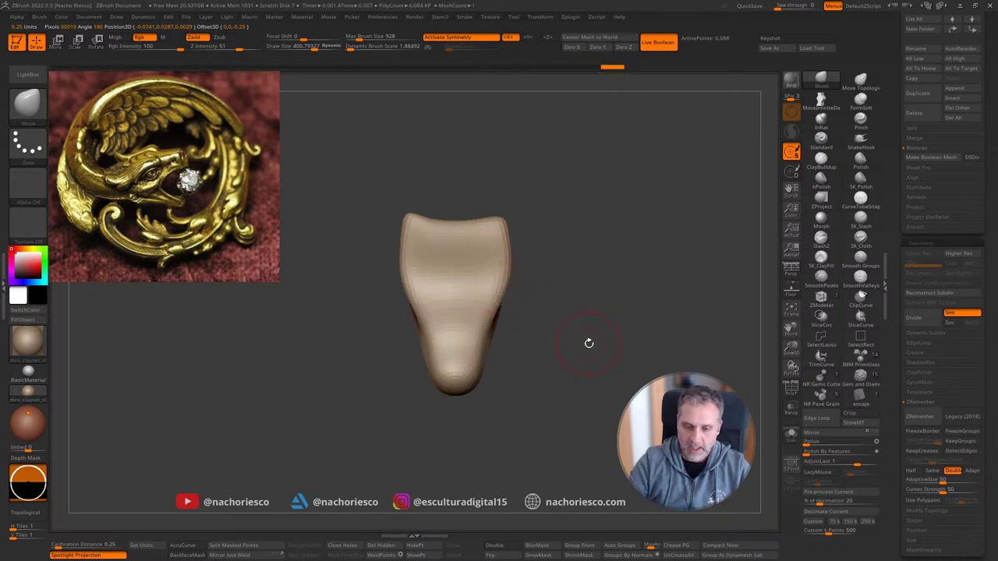
pyautogui.click(281, 555)
pyautogui.hotkey('ctrl', 'z')
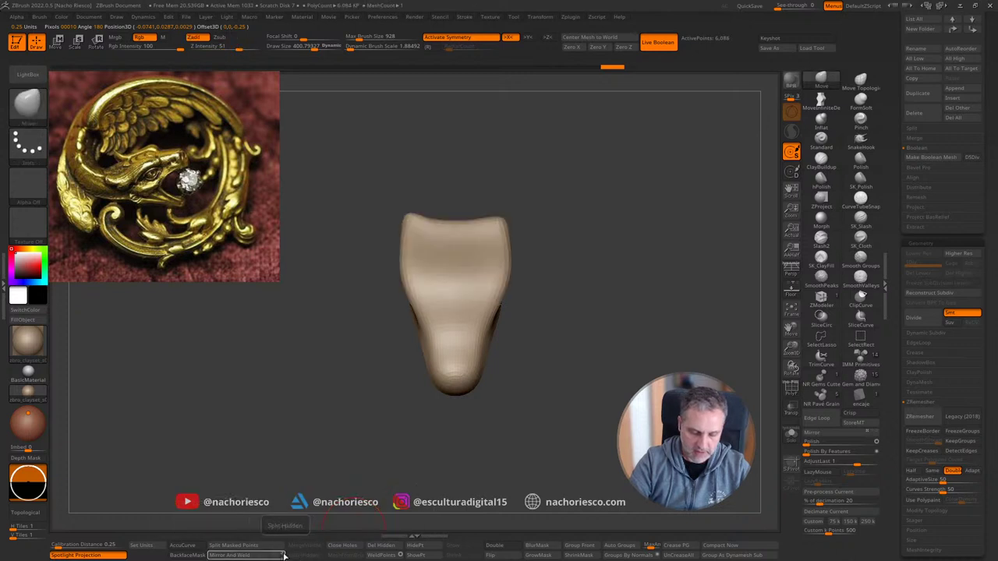
pyautogui.hotkey('ctrl', 'z')
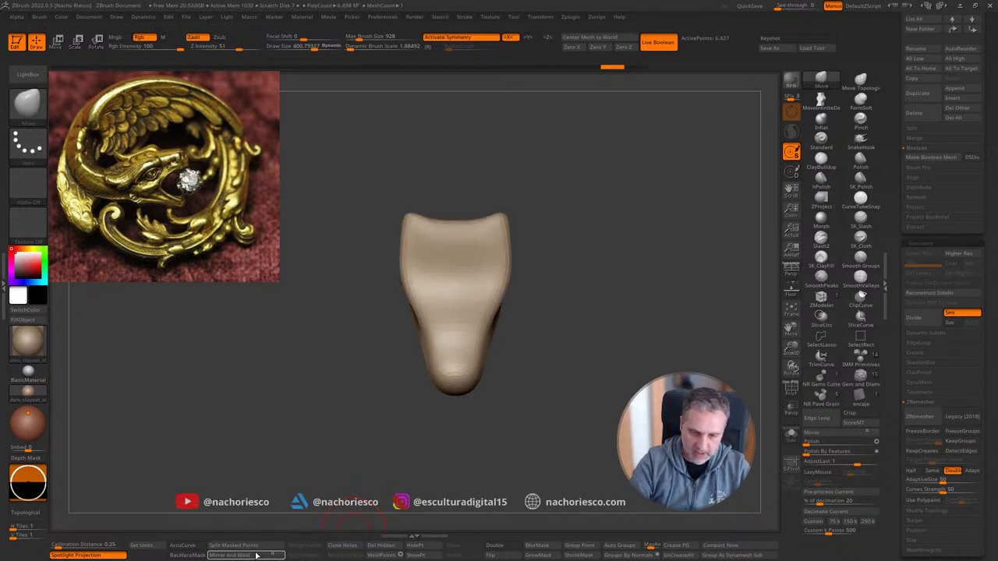
pyautogui.click(257, 555)
pyautogui.hotkey('ctrl', 'z')
pyautogui.hotkey('ctrl', 'shift', 'z')
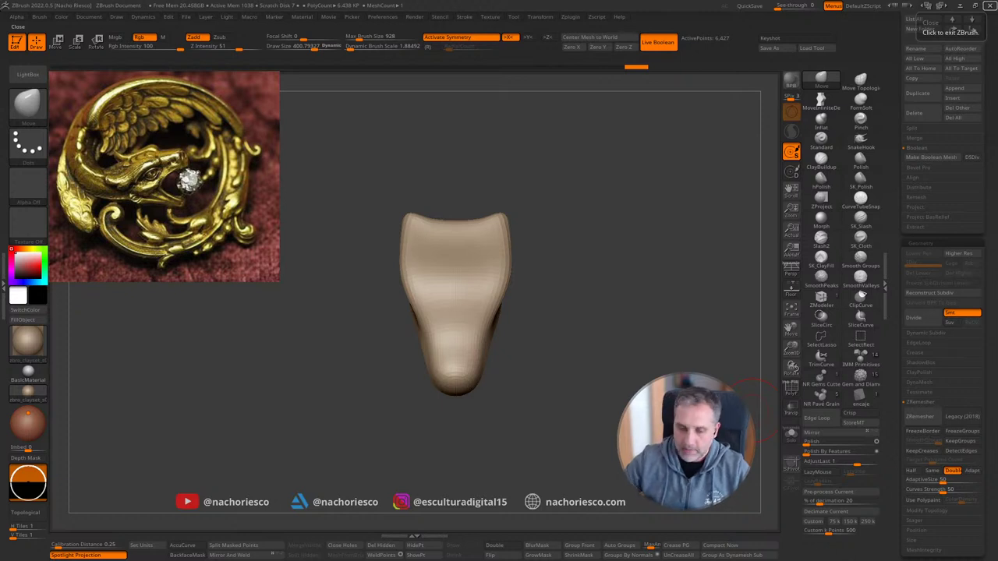
# Step: Refine the back end of the head with the Move brush and set its draw size to about 457
pyautogui.moveTo(637, 350); pyautogui.dragTo(637, 393)
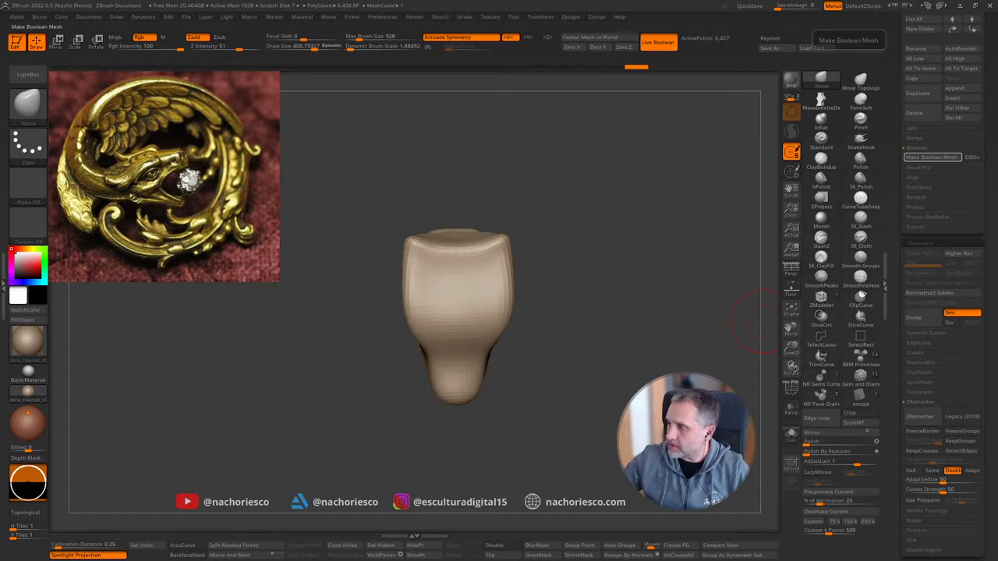
pyautogui.moveTo(755, 320); pyautogui.dragTo(621, 361)
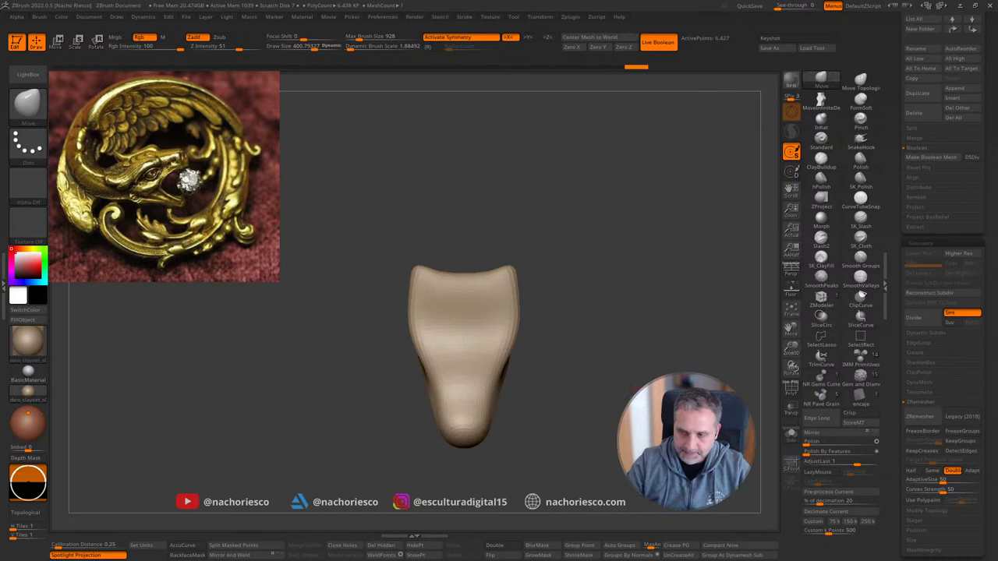
pyautogui.moveTo(517, 250)
pyautogui.mouseDown()
pyautogui.moveTo(424, 290)
pyautogui.moveTo(423, 301)
pyautogui.moveTo(531, 283)
pyautogui.moveTo(424, 290)
pyautogui.moveTo(588, 277)
pyautogui.moveTo(661, 214)
pyautogui.moveTo(410, 277)
pyautogui.mouseUp()
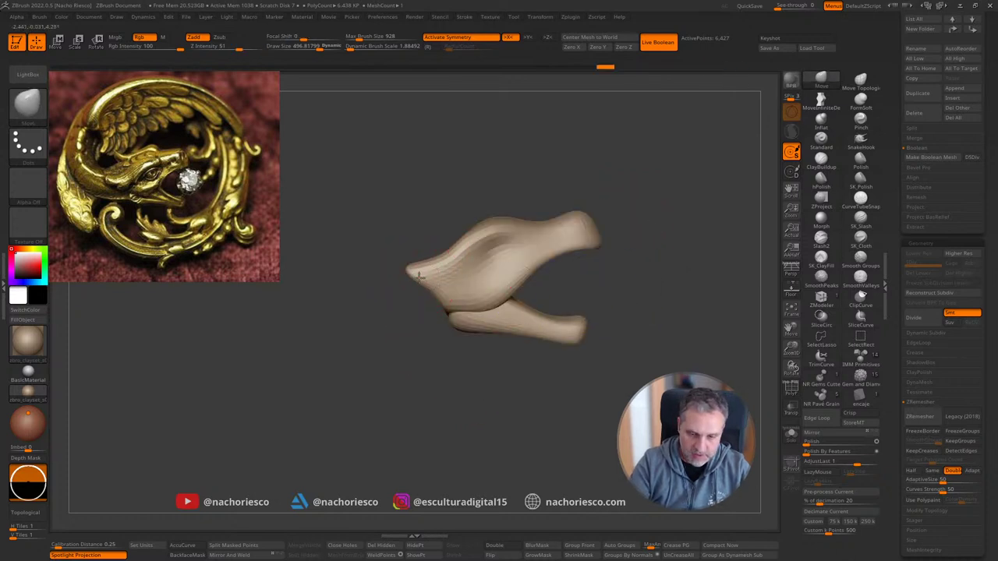
pyautogui.moveTo(488, 392)
pyautogui.mouseDown()
pyautogui.moveTo(456, 281)
pyautogui.moveTo(464, 275)
pyautogui.moveTo(457, 287)
pyautogui.mouseUp()
pyautogui.press('s')
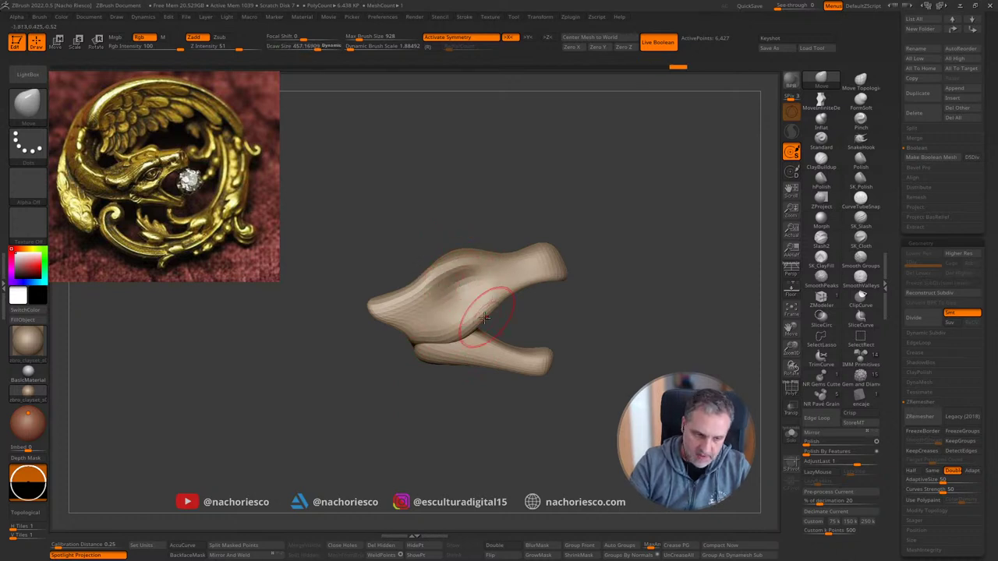
# Step: Choose the Move Topological brush with a draw size of about 581 and pull back the corner of the mouth
pyautogui.press('s')
pyautogui.click(854, 83)
pyautogui.press('s')
pyautogui.moveTo(454, 335); pyautogui.dragTo(463, 327)
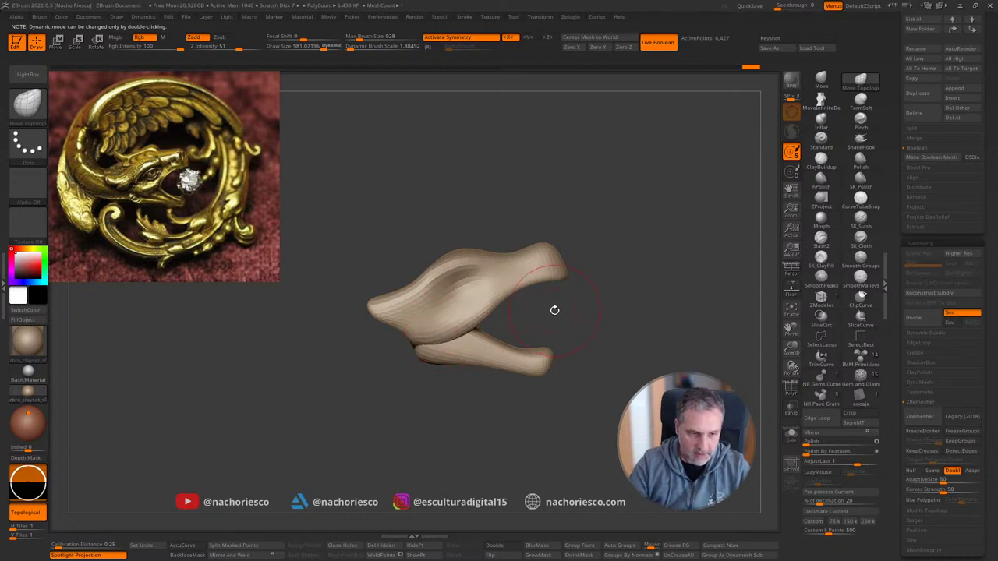
pyautogui.moveTo(554, 309); pyautogui.dragTo(483, 320)
pyautogui.moveTo(509, 303); pyautogui.dragTo(588, 307, button='right')
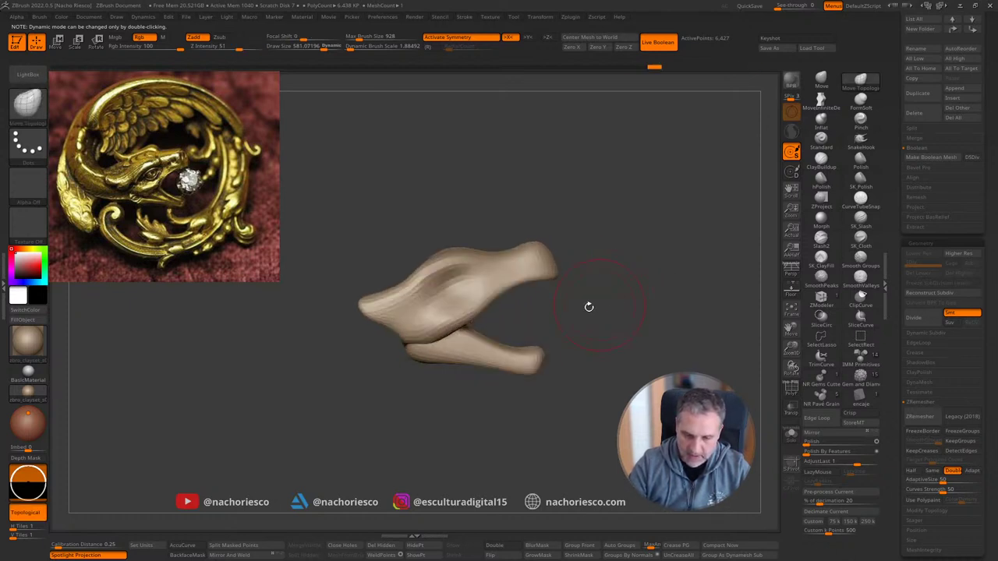
# Step: Reshape the rear of the jaw, the back of the skull and the upper snout profile with the Move Topological brush
pyautogui.moveTo(464, 314); pyautogui.dragTo(469, 316, button='right')
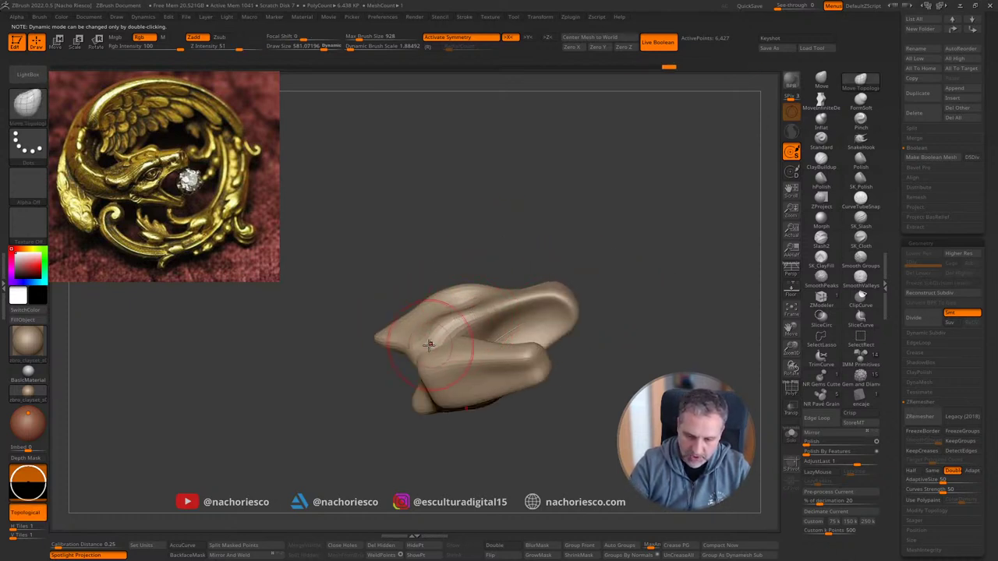
pyautogui.moveTo(429, 345); pyautogui.dragTo(415, 344)
pyautogui.moveTo(603, 298); pyautogui.dragTo(613, 351, button='right')
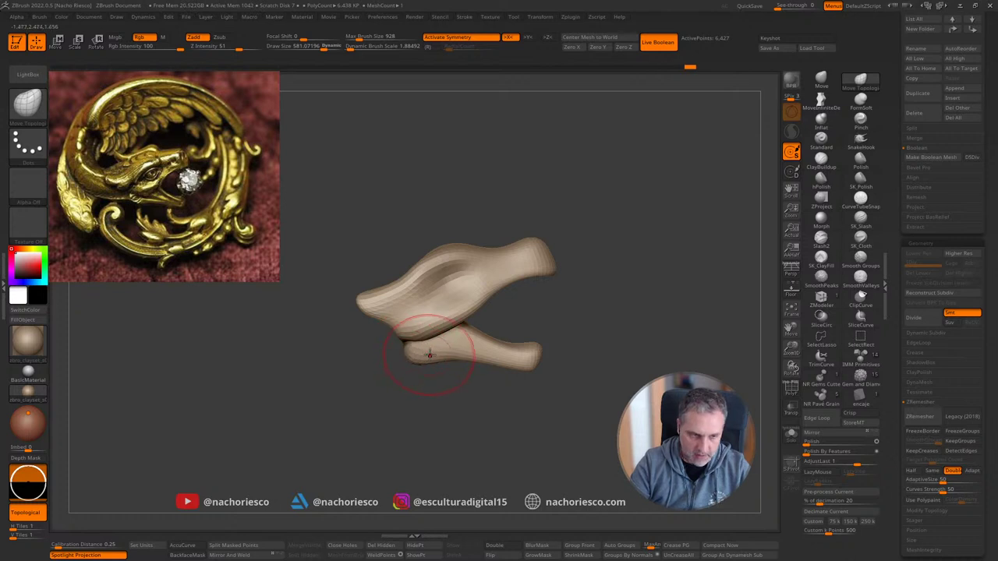
pyautogui.moveTo(561, 296)
pyautogui.mouseDown(button='right')
pyautogui.moveTo(534, 280)
pyautogui.moveTo(478, 310)
pyautogui.moveTo(586, 294)
pyautogui.mouseUp(button='right')
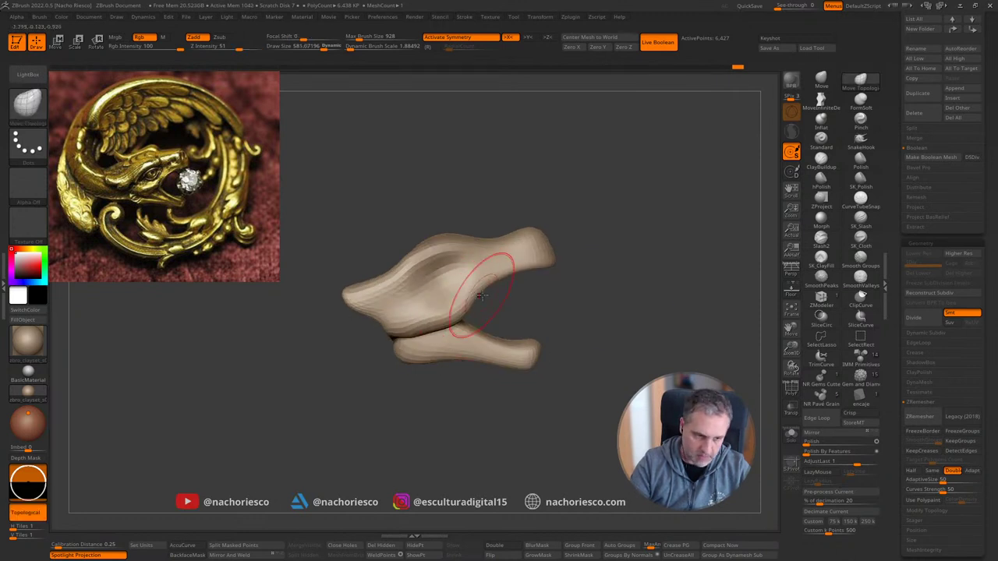
pyautogui.moveTo(524, 258)
pyautogui.mouseDown()
pyautogui.moveTo(537, 237)
pyautogui.moveTo(497, 240)
pyautogui.mouseUp()
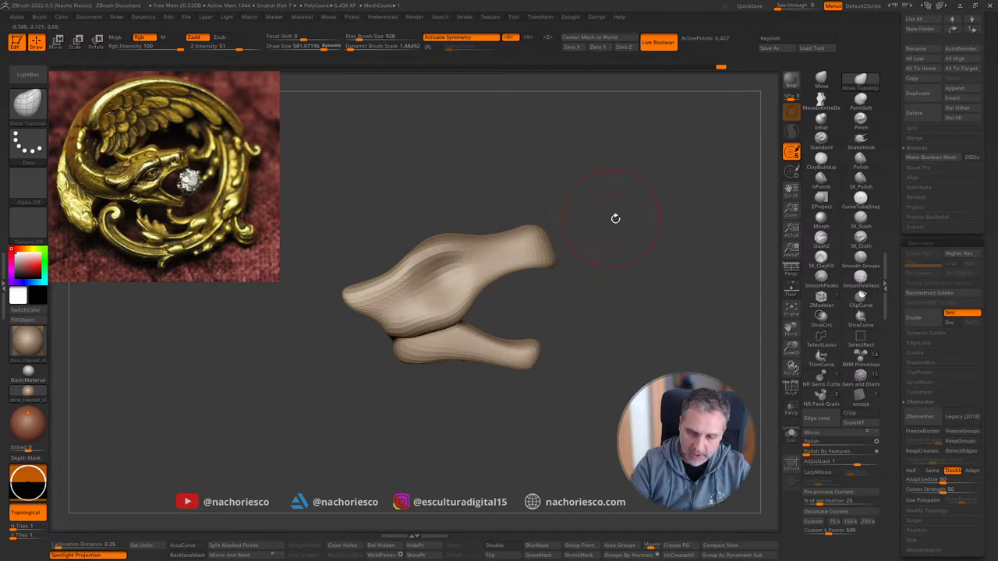
# Step: Deepen the eye socket on the side of the head at a draw size of about 233 and smooth it
pyautogui.moveTo(615, 218)
pyautogui.mouseDown(button='right')
pyautogui.moveTo(619, 254)
pyautogui.moveTo(644, 298)
pyautogui.mouseUp(button='right')
pyautogui.press('s')
pyautogui.moveTo(485, 311)
pyautogui.mouseDown()
pyautogui.moveTo(462, 312)
pyautogui.moveTo(513, 290)
pyautogui.mouseUp()
pyautogui.press('s')
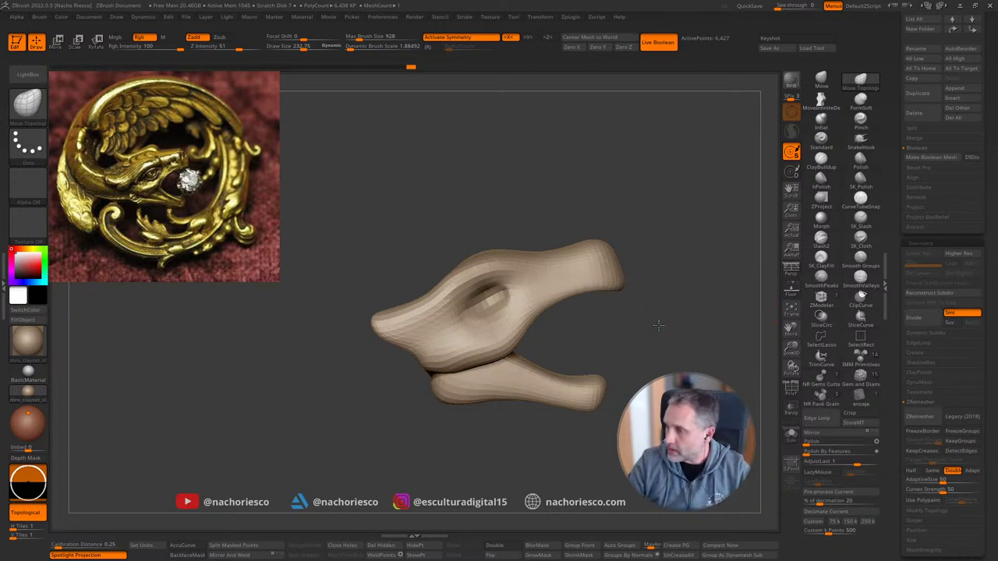
pyautogui.keyDown('ctrl'); pyautogui.moveTo(655, 339); pyautogui.dragTo(660, 338, button='right'); pyautogui.keyUp('ctrl')
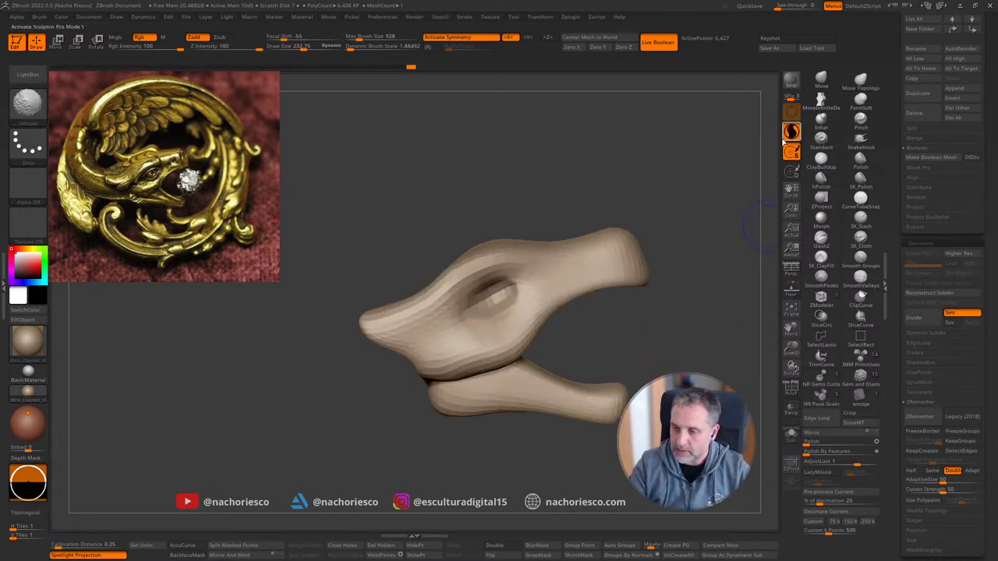
pyautogui.moveTo(499, 290)
pyautogui.keyDown('shift'); pyautogui.mouseDown()
pyautogui.moveTo(481, 298)
pyautogui.moveTo(487, 309)
pyautogui.mouseUp(); pyautogui.keyUp('shift')
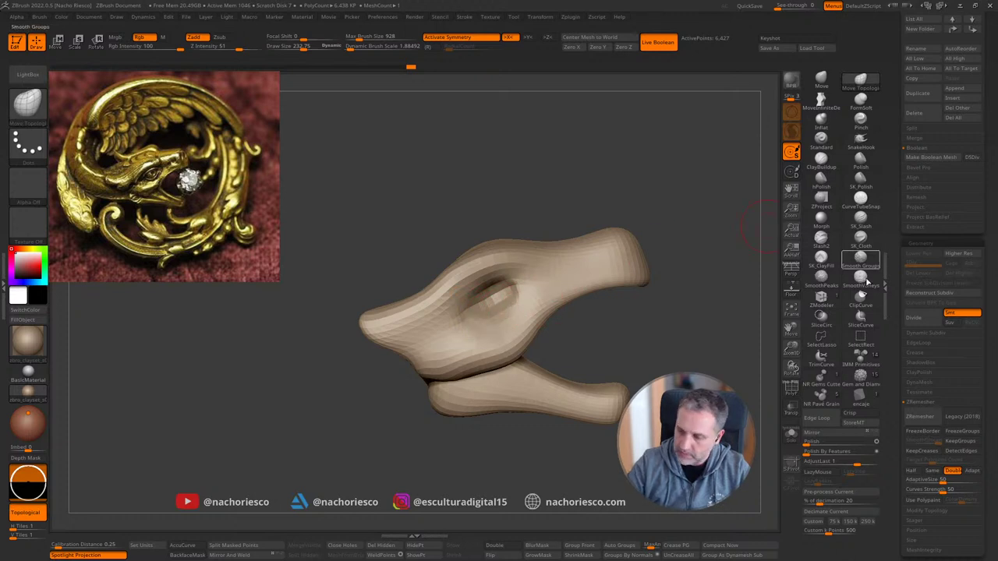
# Step: Insert a sphere from the IMM Primitives brush into the eye socket as the eyeball
pyautogui.click(860, 357)
pyautogui.click(66, 102)
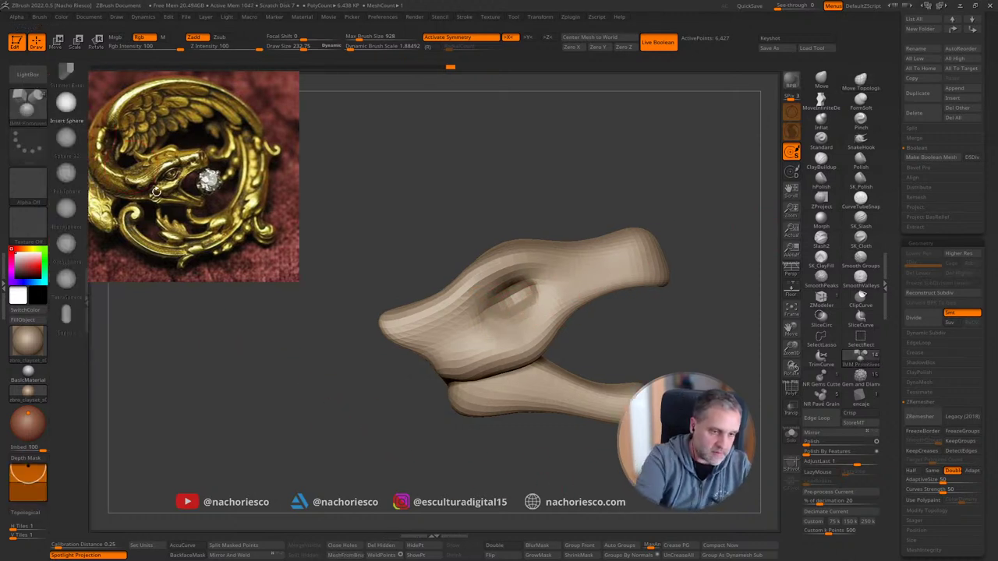
pyautogui.moveTo(514, 295); pyautogui.dragTo(538, 305)
# Step: Reset the gizmo's orientation, push the eyeball sphere inward into the head and lower it slightly within the socket
pyautogui.press('w')
pyautogui.moveTo(648, 330); pyautogui.dragTo(743, 332)
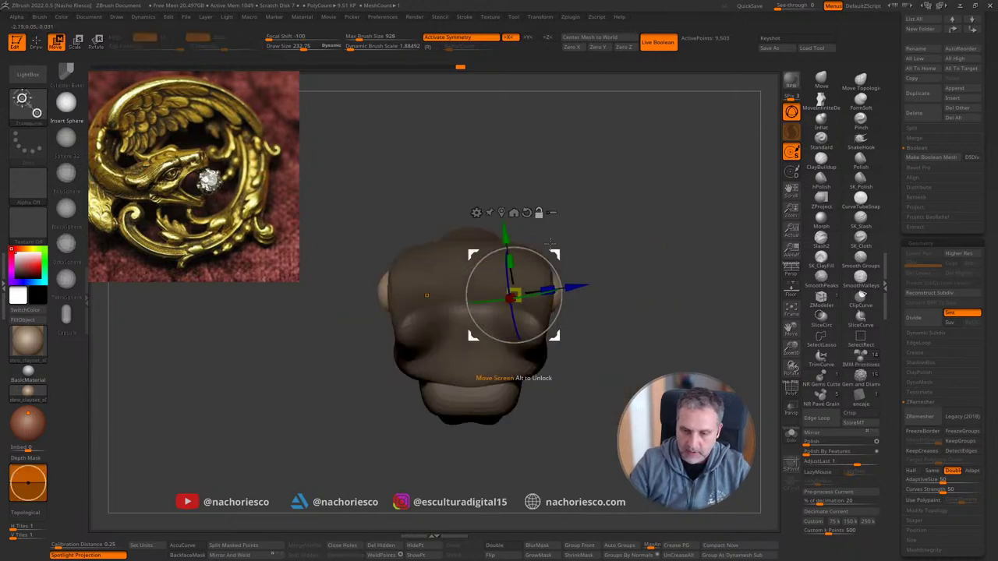
pyautogui.click(527, 213)
pyautogui.moveTo(573, 295); pyautogui.dragTo(555, 295)
pyautogui.moveTo(633, 278); pyautogui.dragTo(546, 283)
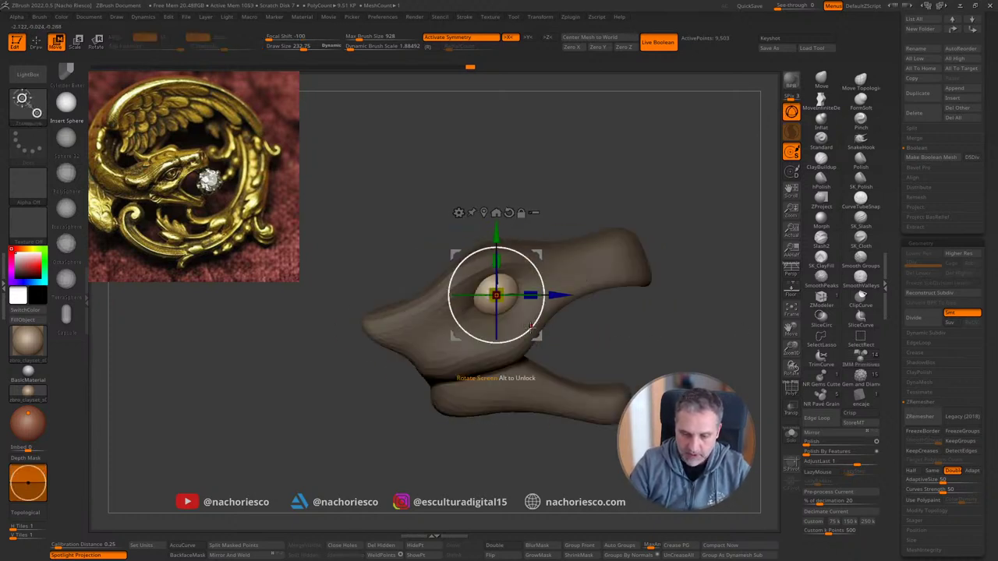
pyautogui.moveTo(537, 336); pyautogui.dragTo(536, 346)
pyautogui.press('q')
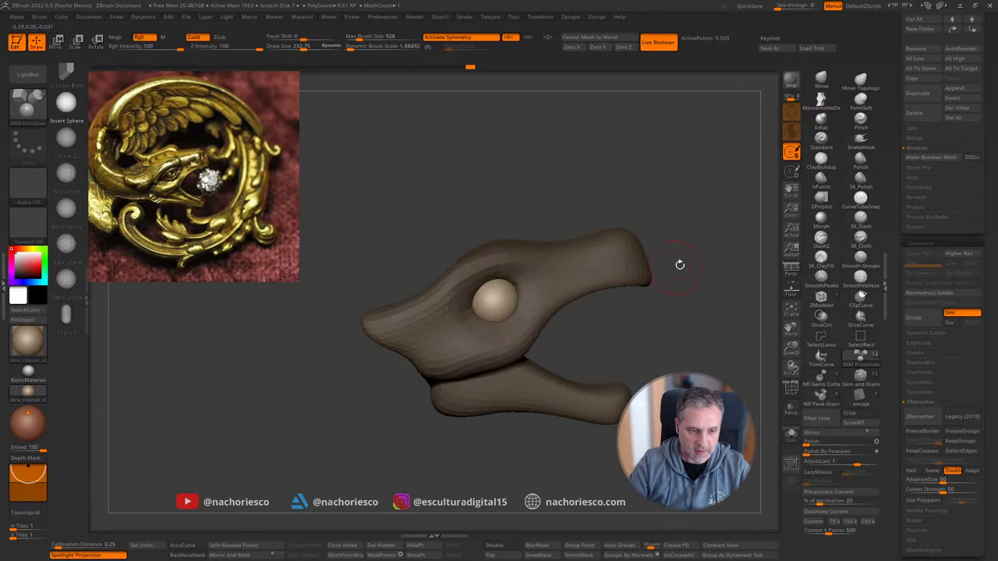
# Step: Center the gizmo on the eyeball, tilt it to the slant of the eye, and stretch the sphere into an oval
pyautogui.moveTo(679, 262)
pyautogui.mouseDown()
pyautogui.moveTo(675, 229)
pyautogui.moveTo(666, 297)
pyautogui.moveTo(648, 332)
pyautogui.moveTo(653, 302)
pyautogui.moveTo(653, 364)
pyautogui.moveTo(596, 358)
pyautogui.mouseUp()
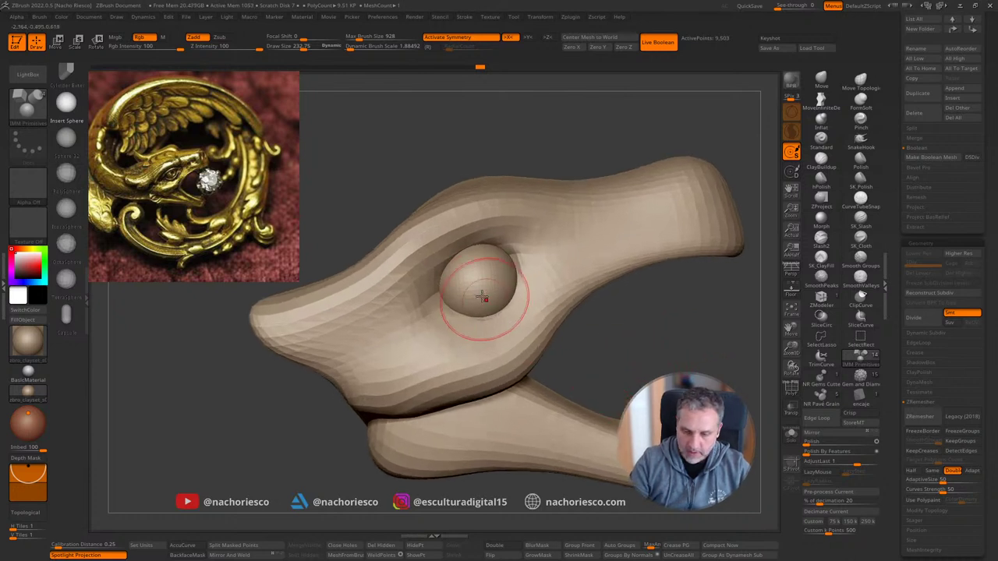
pyautogui.press('w')
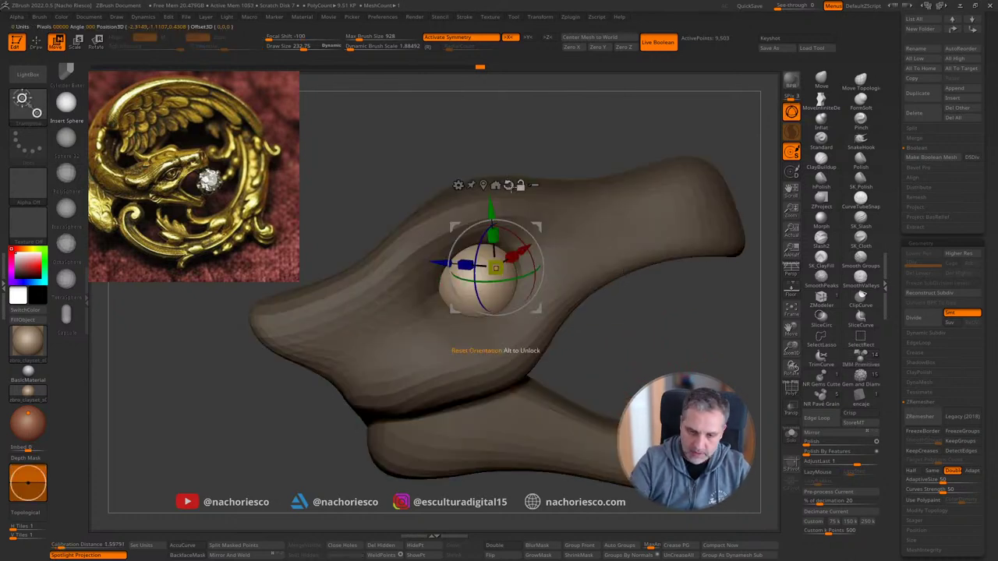
pyautogui.keyDown('alt'); pyautogui.click(509, 186); pyautogui.keyUp('alt')
pyautogui.keyDown('alt'); pyautogui.moveTo(539, 226); pyautogui.dragTo(463, 270); pyautogui.keyUp('alt')
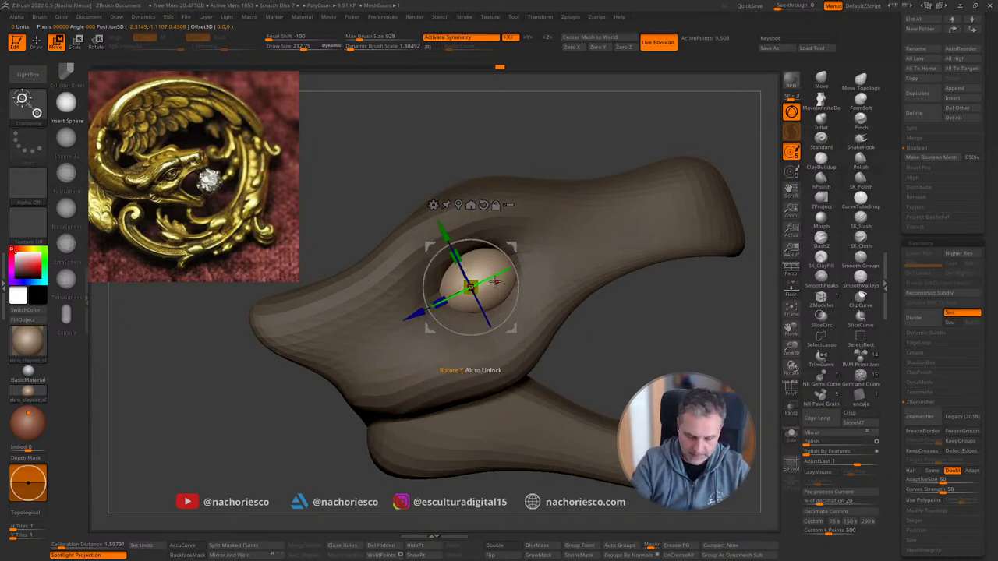
pyautogui.moveTo(440, 302); pyautogui.dragTo(433, 306)
pyautogui.press('q')
pyautogui.keyDown('alt'); pyautogui.moveTo(655, 352); pyautogui.dragTo(654, 341); pyautogui.keyUp('alt')
pyautogui.keyDown('ctrl'); pyautogui.moveTo(653, 341); pyautogui.dragTo(666, 374); pyautogui.keyUp('ctrl')
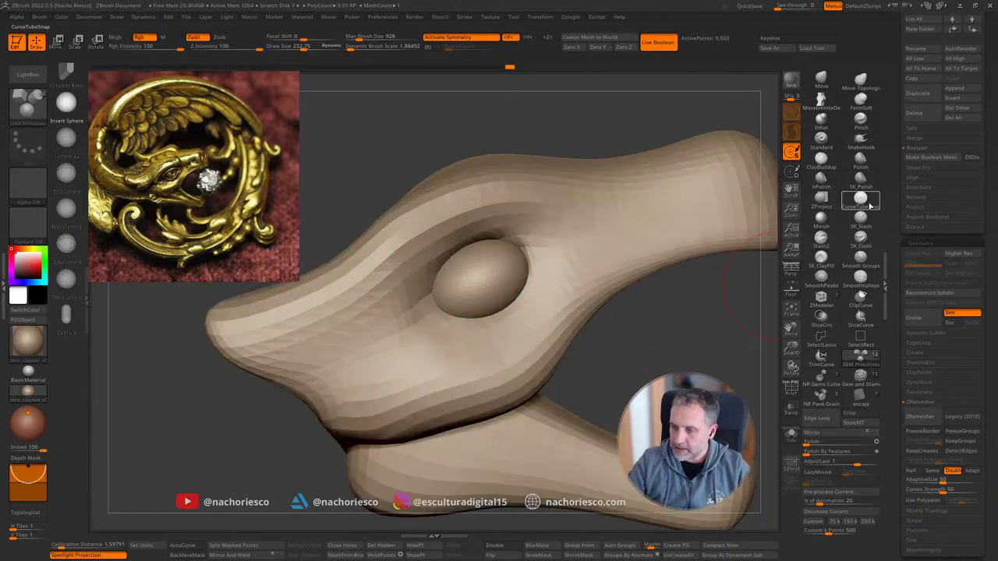
# Step: Draw the lower eyelid as a tube along the eyeball's lower edge with the CurveTubeSnap brush at a draw size of about 47
pyautogui.click(819, 259)
pyautogui.press('s')
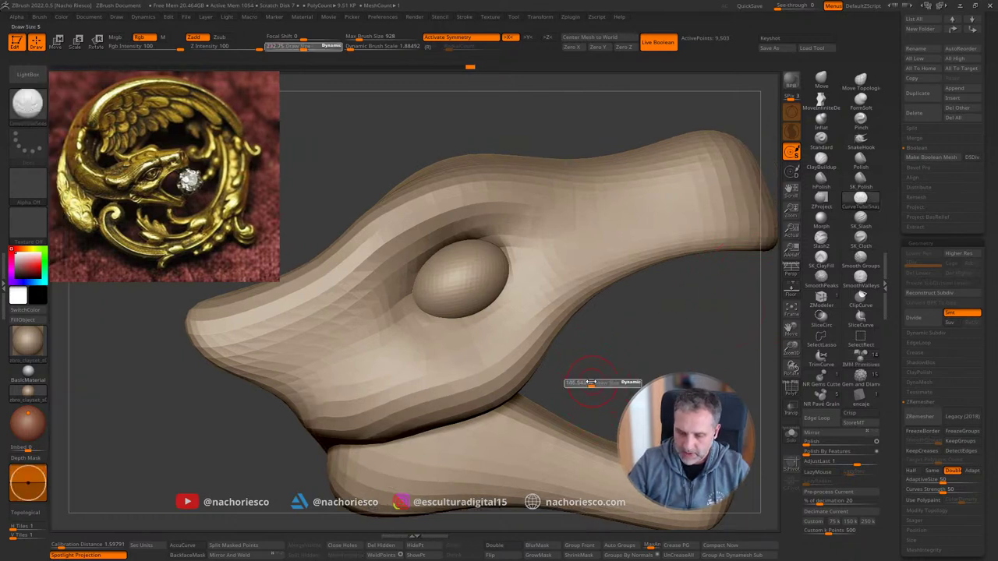
pyautogui.moveTo(584, 382); pyautogui.dragTo(585, 387)
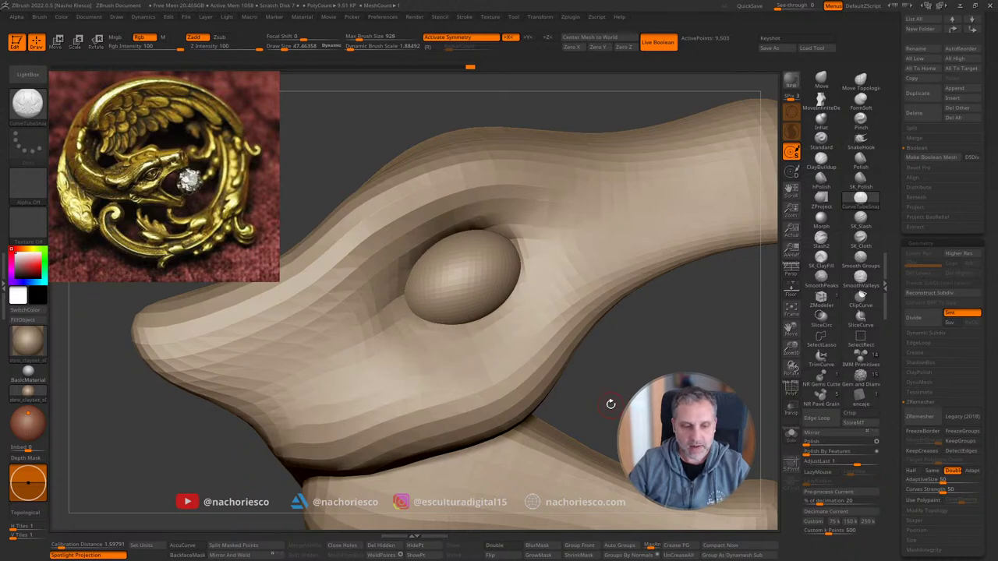
pyautogui.moveTo(634, 395); pyautogui.dragTo(633, 384)
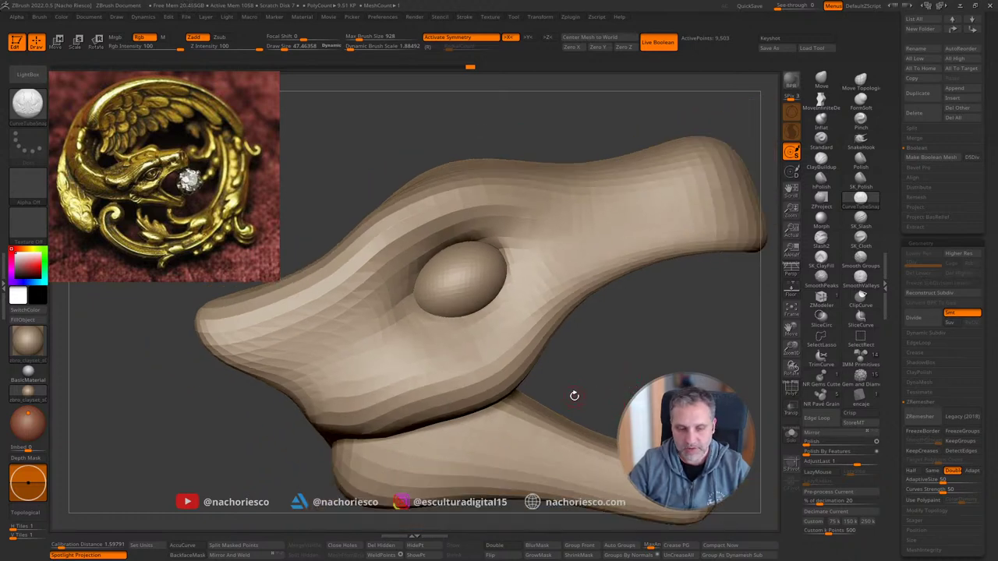
pyautogui.moveTo(648, 331); pyautogui.dragTo(651, 360)
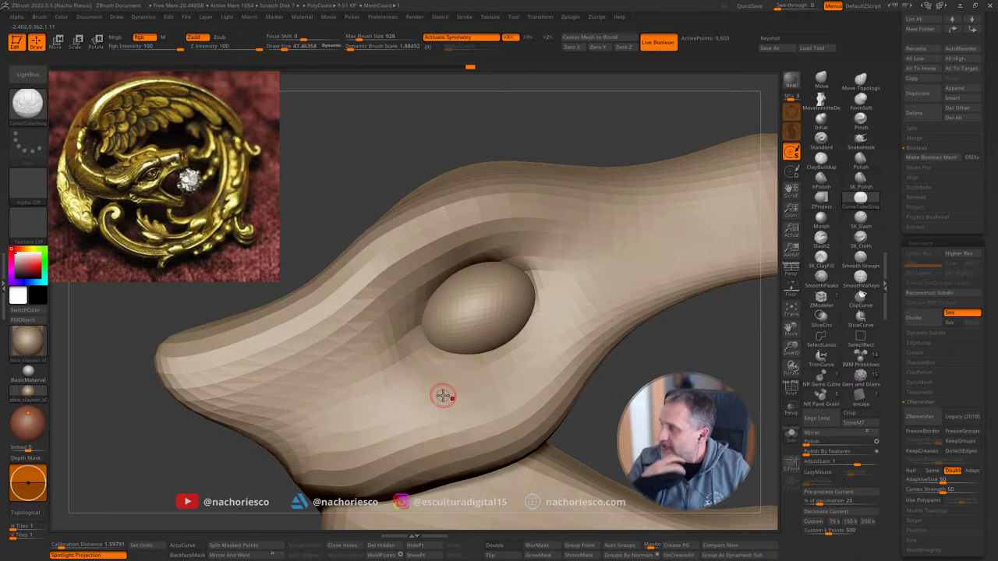
pyautogui.keyDown('shift'); pyautogui.moveTo(608, 359); pyautogui.dragTo(560, 372); pyautogui.keyUp('shift')
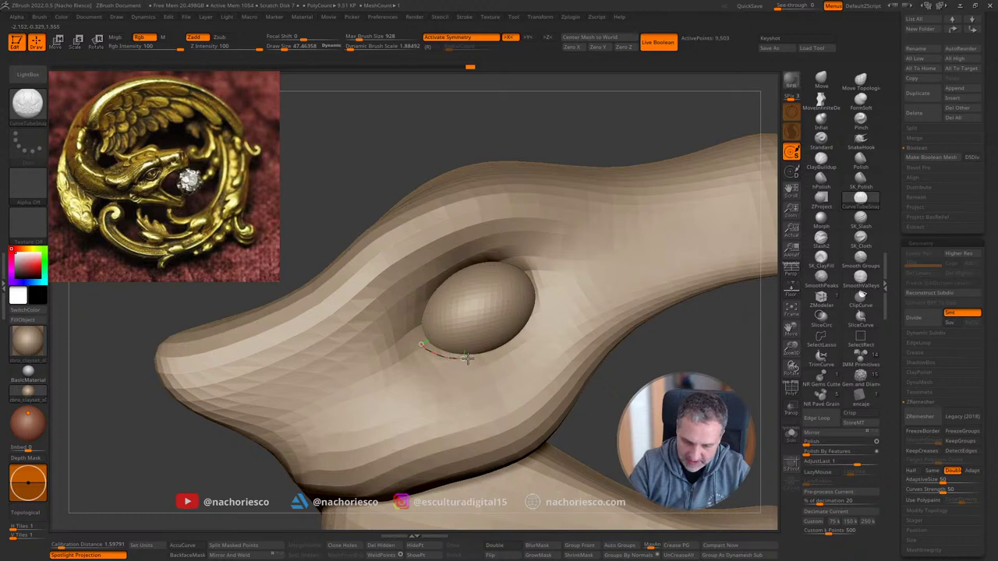
pyautogui.moveTo(537, 310); pyautogui.dragTo(543, 287)
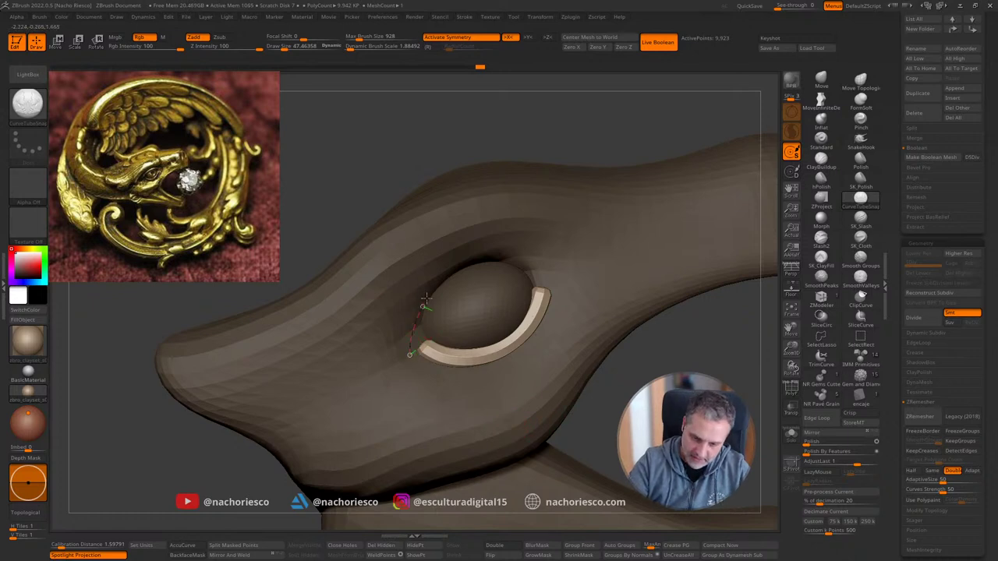
# Step: Draw the upper eyelid as a second tube over the top of the eyeball and clear the mask from the head
pyautogui.moveTo(528, 268); pyautogui.dragTo(548, 281)
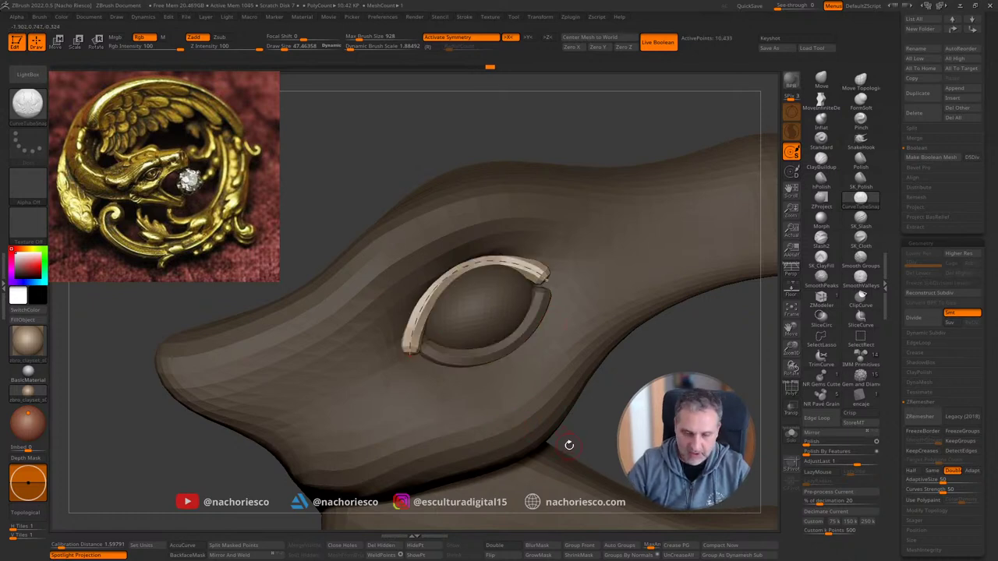
pyautogui.moveTo(611, 415); pyautogui.dragTo(563, 421)
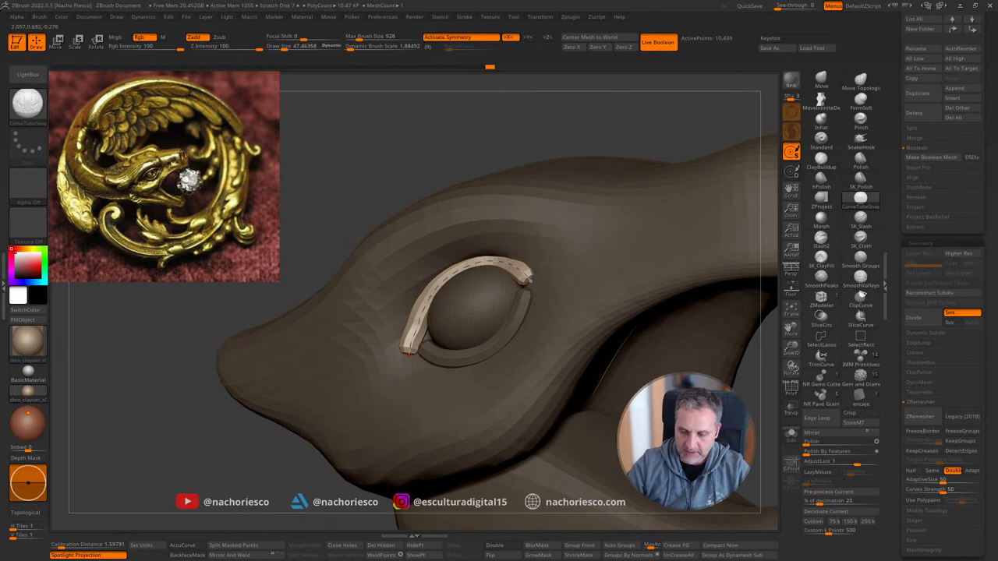
pyautogui.moveTo(509, 401); pyautogui.dragTo(568, 408, button='right')
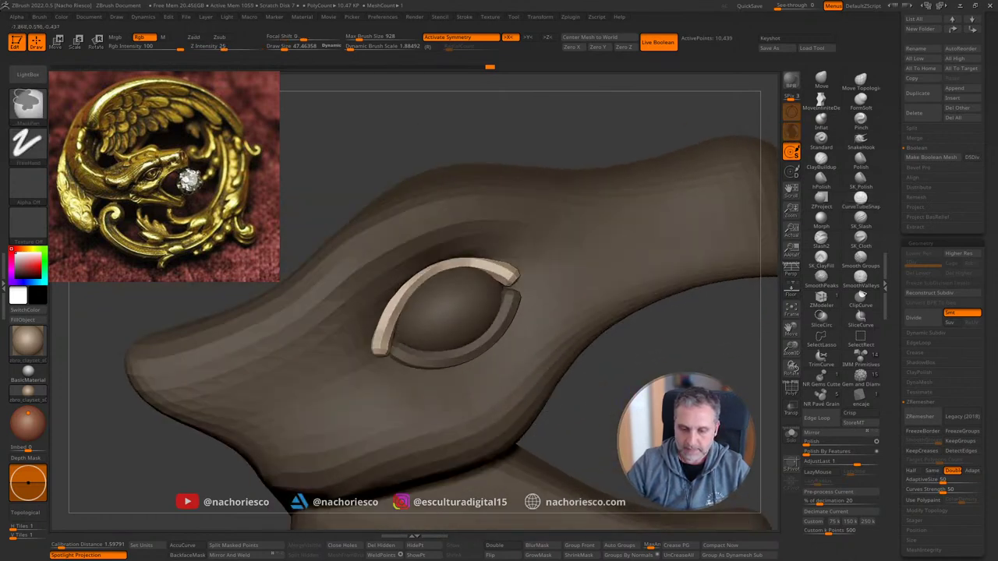
pyautogui.keyDown('ctrl'); pyautogui.moveTo(569, 408); pyautogui.dragTo(585, 417); pyautogui.keyUp('ctrl')
pyautogui.keyDown('ctrl'); pyautogui.moveTo(585, 418); pyautogui.dragTo(714, 500, button='right'); pyautogui.keyUp('ctrl')
pyautogui.keyDown('alt'); pyautogui.moveTo(593, 394); pyautogui.dragTo(608, 397, button='right'); pyautogui.keyUp('alt')
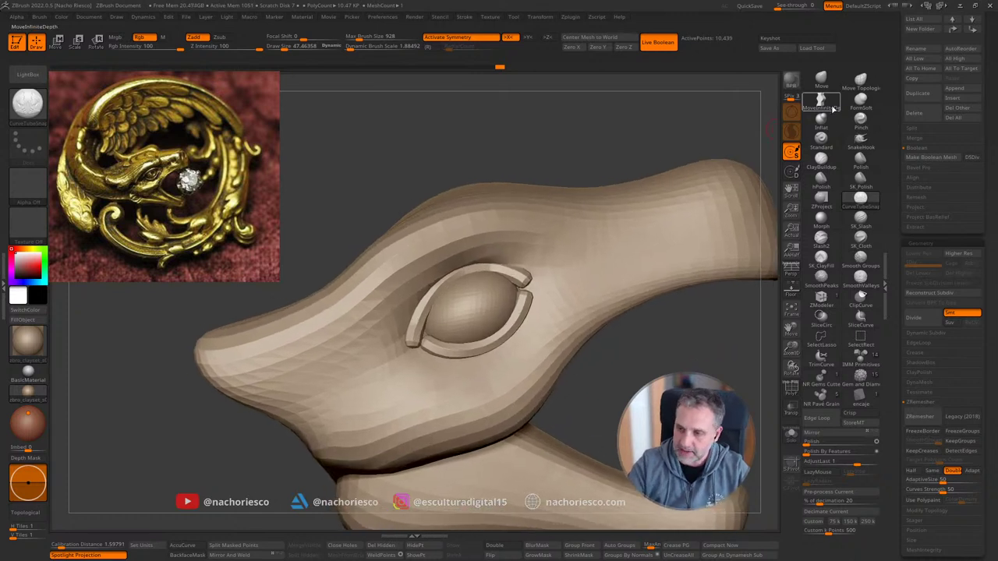
# Step: Reshape the upper and lower eyelid arcs around the eyeball with the Move Topological brush at a draw size of about 410
pyautogui.click(861, 80)
pyautogui.press('s')
pyautogui.moveTo(450, 291); pyautogui.dragTo(477, 290)
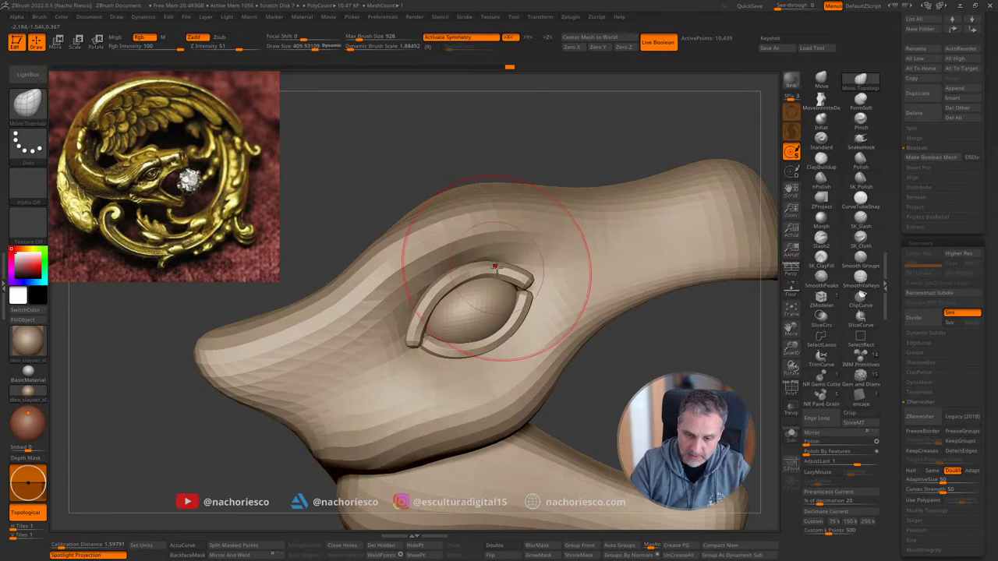
pyautogui.moveTo(501, 268); pyautogui.dragTo(487, 263)
pyautogui.moveTo(413, 334)
pyautogui.mouseDown()
pyautogui.moveTo(414, 314)
pyautogui.moveTo(427, 340)
pyautogui.moveTo(468, 338)
pyautogui.mouseUp()
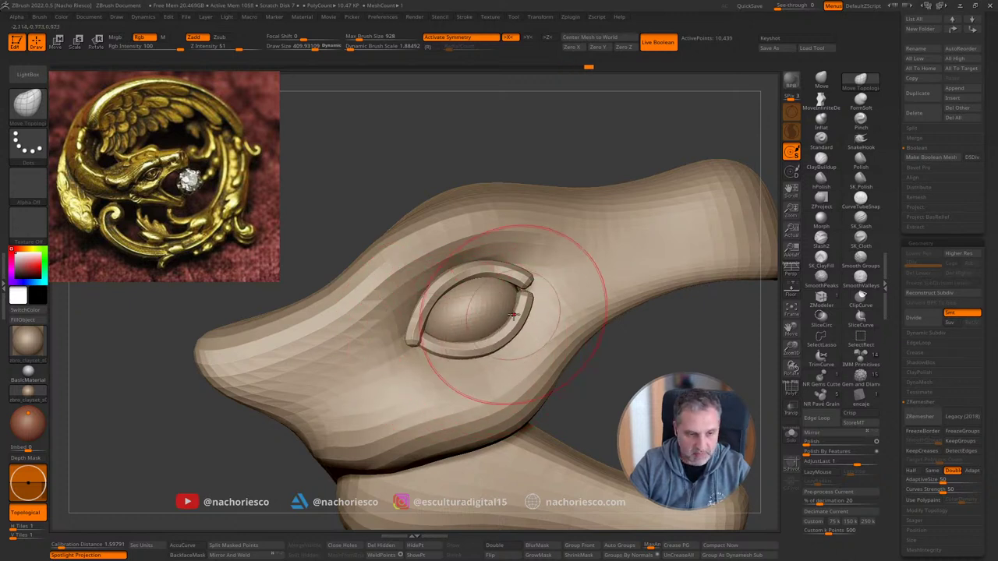
# Step: Adjust the front end of the upper eyelid, reducing the draw size to about 348
pyautogui.press('s')
pyautogui.moveTo(526, 294)
pyautogui.mouseDown()
pyautogui.moveTo(507, 293)
pyautogui.moveTo(511, 276)
pyautogui.mouseUp()
pyautogui.moveTo(524, 289)
pyautogui.mouseDown(button='right')
pyautogui.moveTo(515, 266)
pyautogui.moveTo(499, 276)
pyautogui.mouseUp(button='right')
pyautogui.press('s')
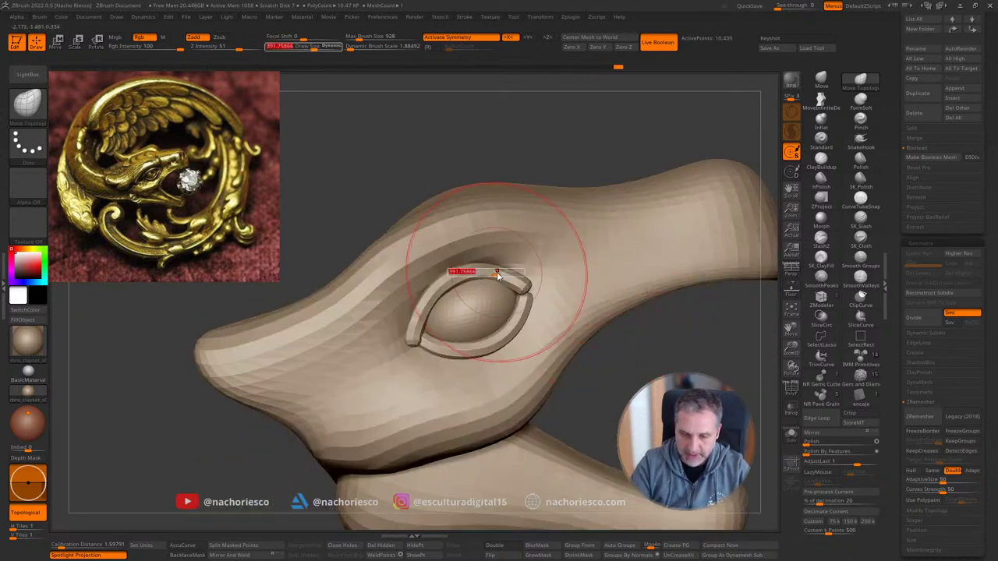
pyautogui.moveTo(585, 175); pyautogui.dragTo(588, 86, button='right')
pyautogui.press('s')
pyautogui.moveTo(499, 276); pyautogui.dragTo(496, 276)
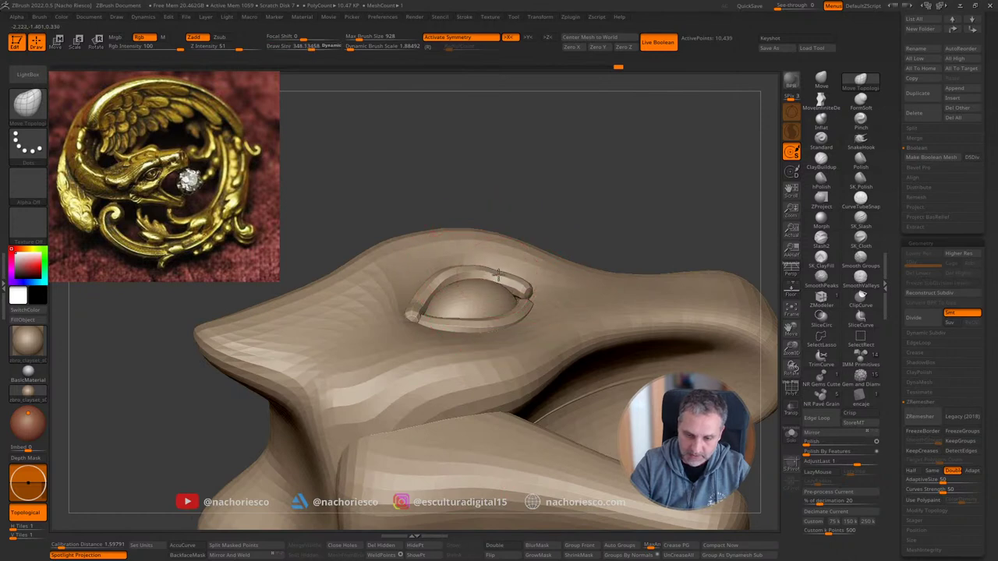
# Step: Fit both eyelids against the eyeball's curvature, checking them from the front, below and above the head
pyautogui.moveTo(511, 276); pyautogui.dragTo(672, 244, button='right')
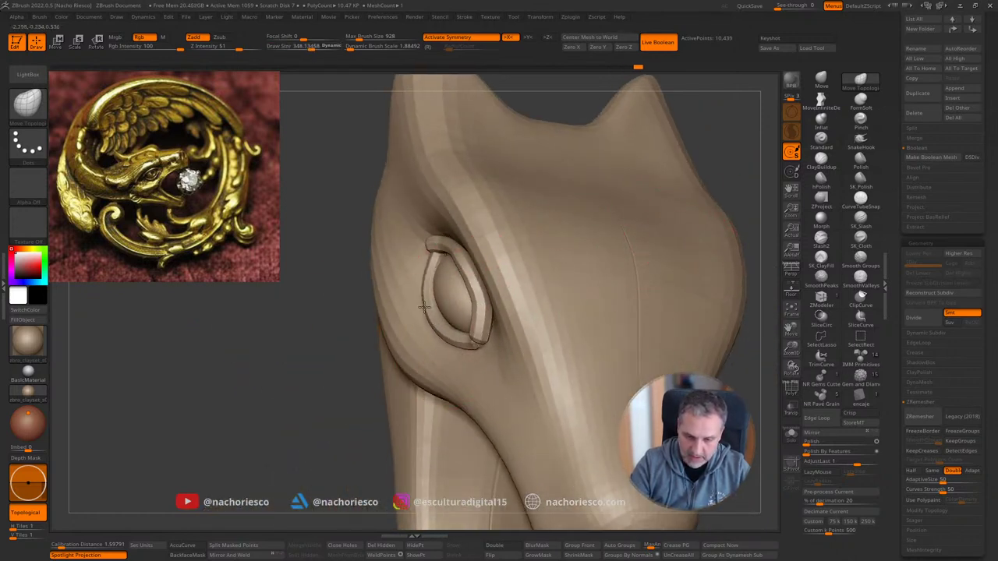
pyautogui.moveTo(424, 306); pyautogui.dragTo(462, 312, button='right')
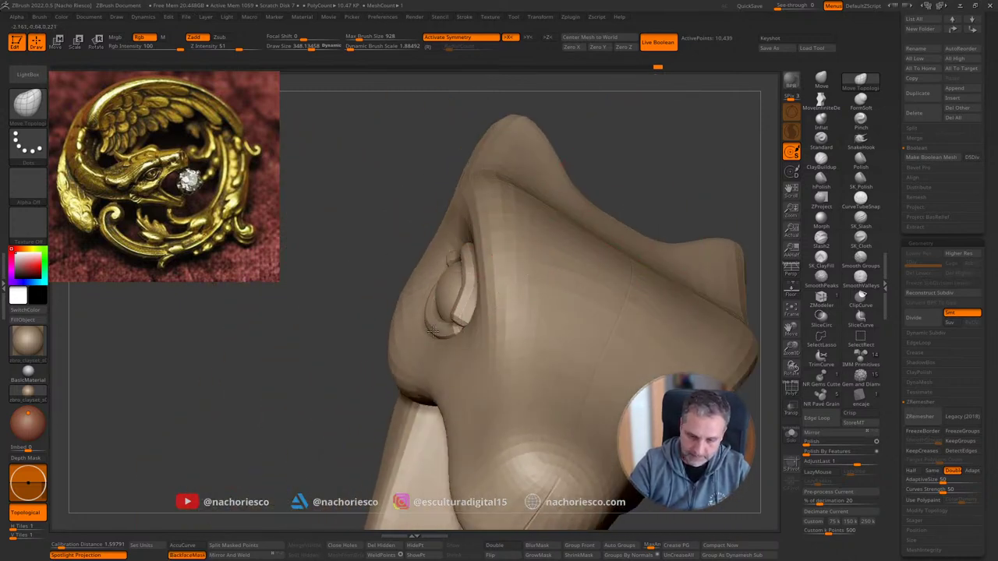
pyautogui.moveTo(471, 278); pyautogui.dragTo(455, 270, button='right')
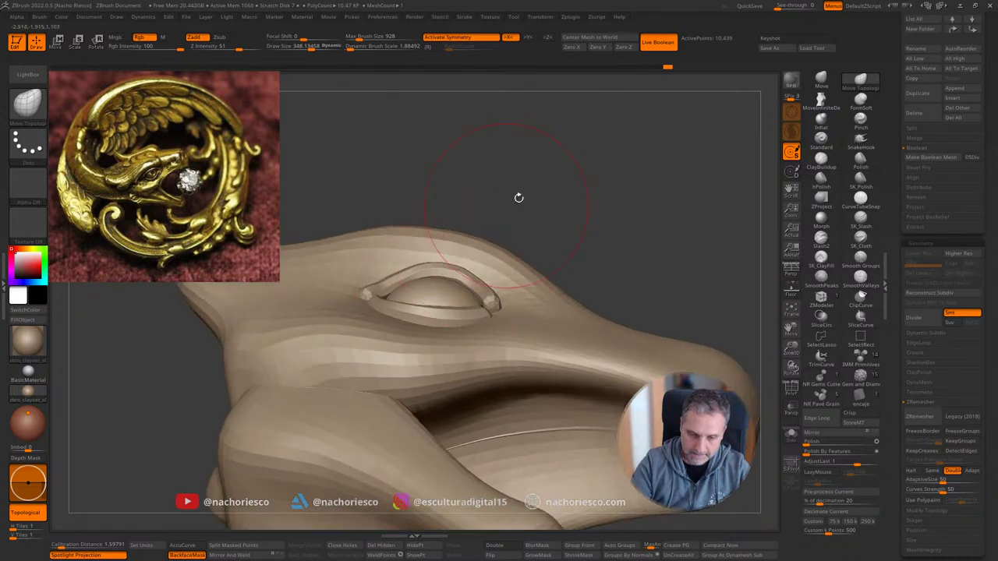
pyautogui.moveTo(518, 196); pyautogui.dragTo(532, 317, button='right')
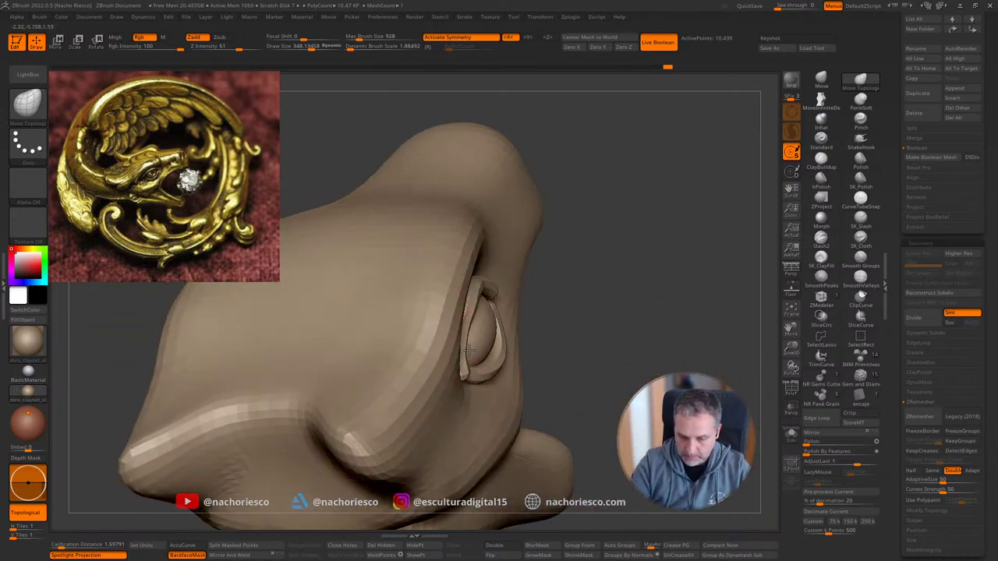
pyautogui.moveTo(468, 320); pyautogui.dragTo(589, 253, button='right')
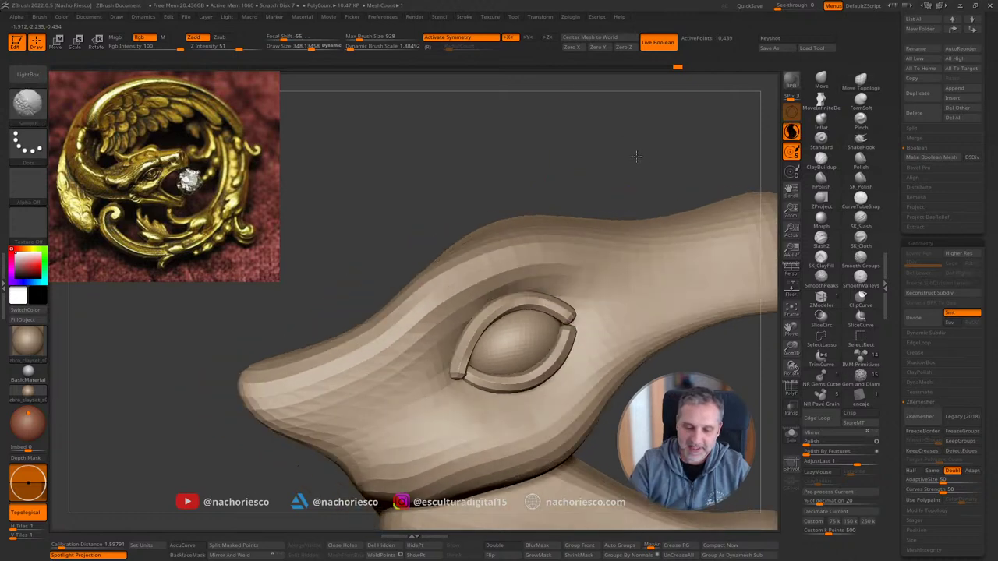
# Step: Bring the two eyelids together at the front corner of the eye and refine their depth at a draw size of about 254
pyautogui.keyDown('alt'); pyautogui.moveTo(642, 361); pyautogui.dragTo(644, 388, button='right'); pyautogui.keyUp('alt')
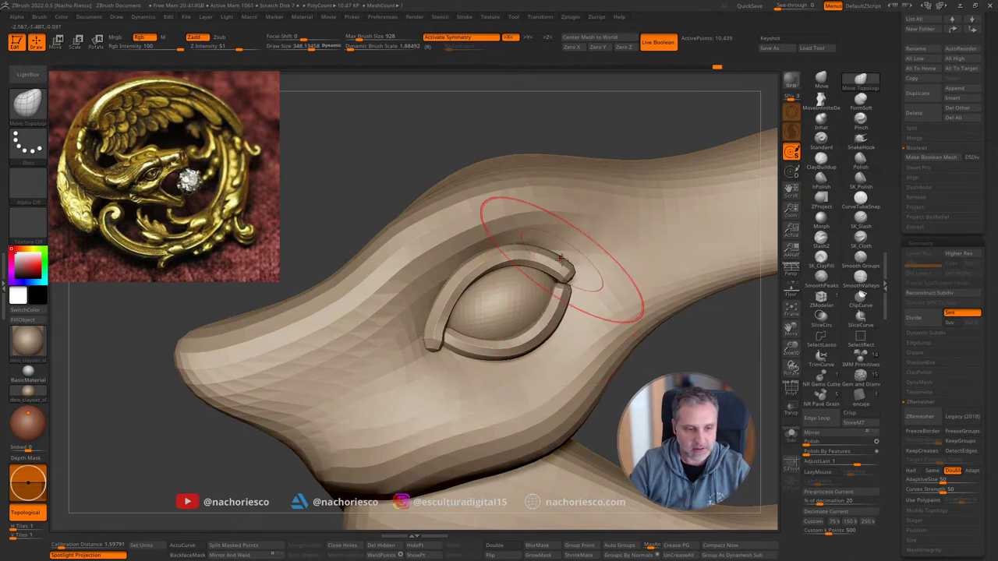
pyautogui.moveTo(599, 326); pyautogui.dragTo(538, 260, button='right')
pyautogui.moveTo(473, 149); pyautogui.dragTo(593, 141)
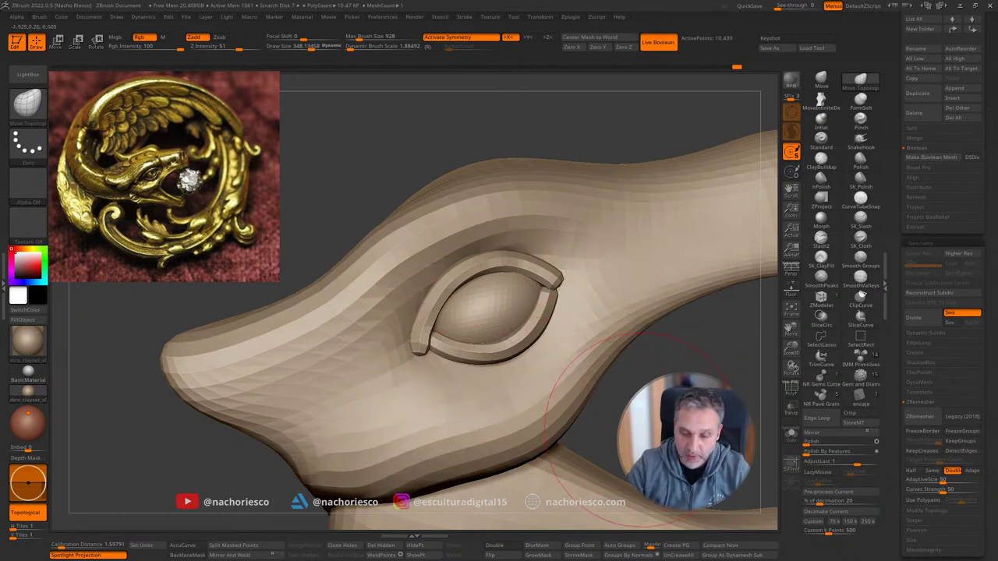
pyautogui.moveTo(601, 389); pyautogui.dragTo(624, 413)
pyautogui.moveTo(646, 149); pyautogui.dragTo(628, 207)
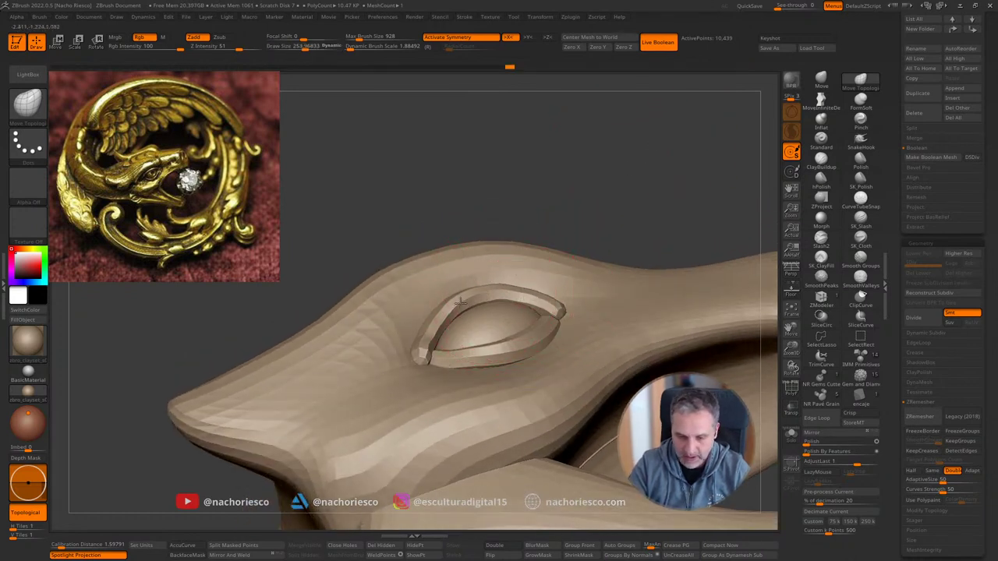
pyautogui.moveTo(624, 191); pyautogui.dragTo(676, 422)
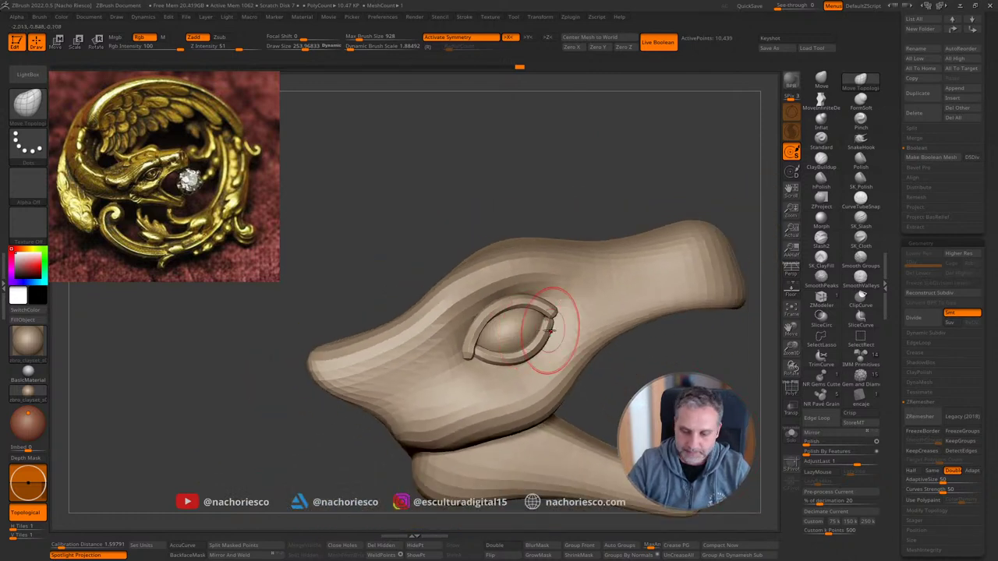
# Step: Pull the lower eyelid's front end outward toward the snout at a draw size of about 193 and adjust the upper eyelid beside it
pyautogui.press('s')
pyautogui.moveTo(550, 330); pyautogui.dragTo(542, 331)
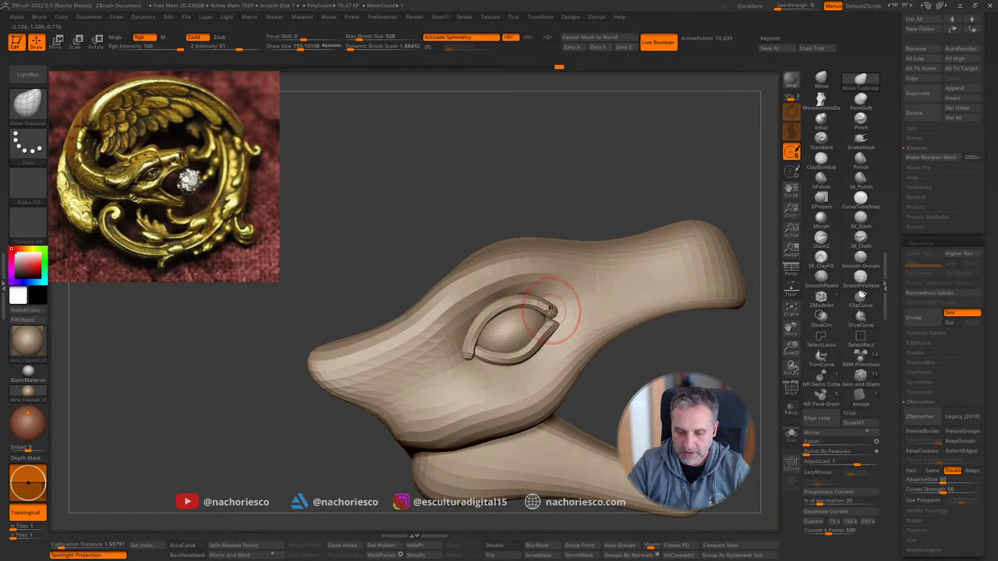
pyautogui.press('s')
pyautogui.moveTo(549, 306); pyautogui.dragTo(530, 300)
pyautogui.press('s')
pyautogui.moveTo(581, 223); pyautogui.dragTo(604, 141)
pyautogui.press('s')
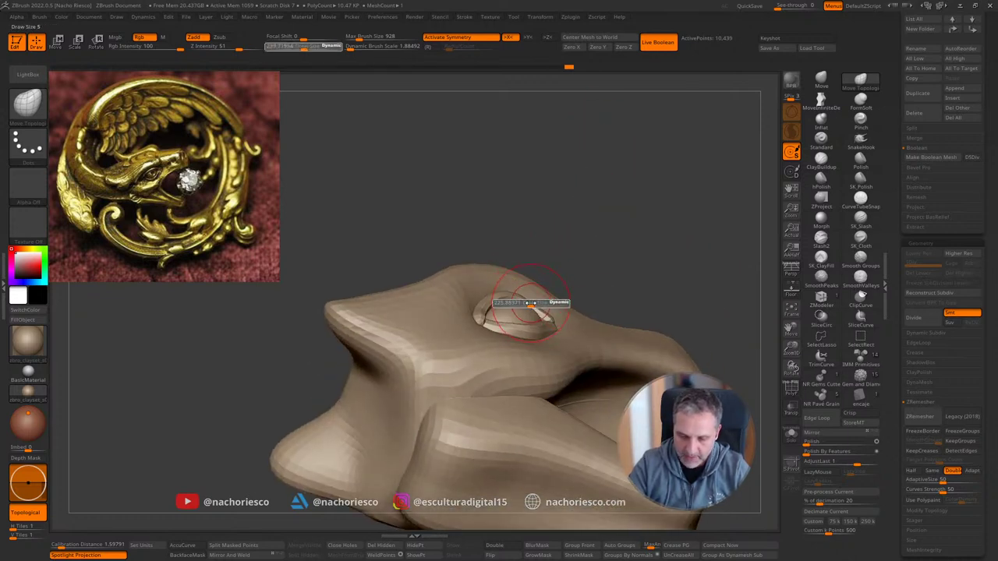
pyautogui.moveTo(527, 301); pyautogui.dragTo(534, 299)
# Step: Taper the upper eyelid's front tip at a draw size of about 175, and touch up the lower eyelid at about 254
pyautogui.press('s')
pyautogui.moveTo(653, 238); pyautogui.dragTo(644, 312)
pyautogui.press('s')
pyautogui.moveTo(551, 314); pyautogui.dragTo(555, 313)
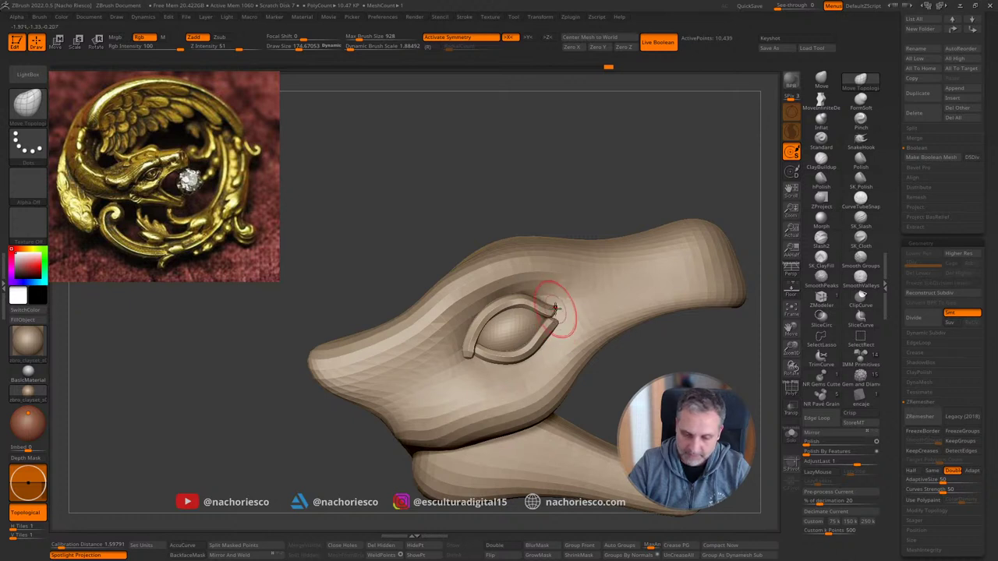
pyautogui.press('s')
pyautogui.moveTo(529, 351); pyautogui.dragTo(549, 325)
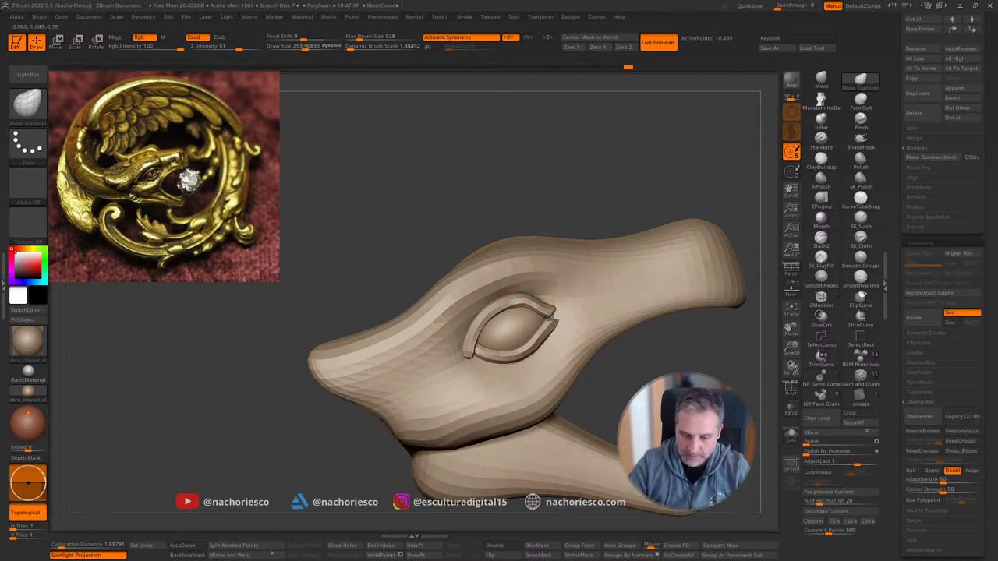
# Step: Remesh the head with ZRemesher using the Double option and apply Polish to smooth its surface
pyautogui.keyDown('alt'); pyautogui.moveTo(627, 181); pyautogui.dragTo(604, 159); pyautogui.keyUp('alt')
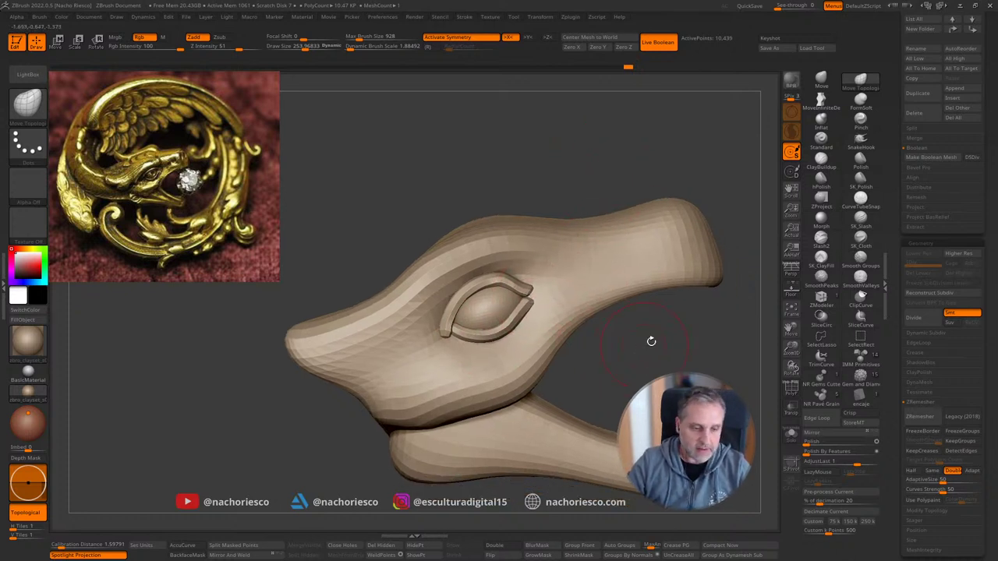
pyautogui.keyDown('alt'); pyautogui.moveTo(673, 341); pyautogui.dragTo(661, 337); pyautogui.keyUp('alt')
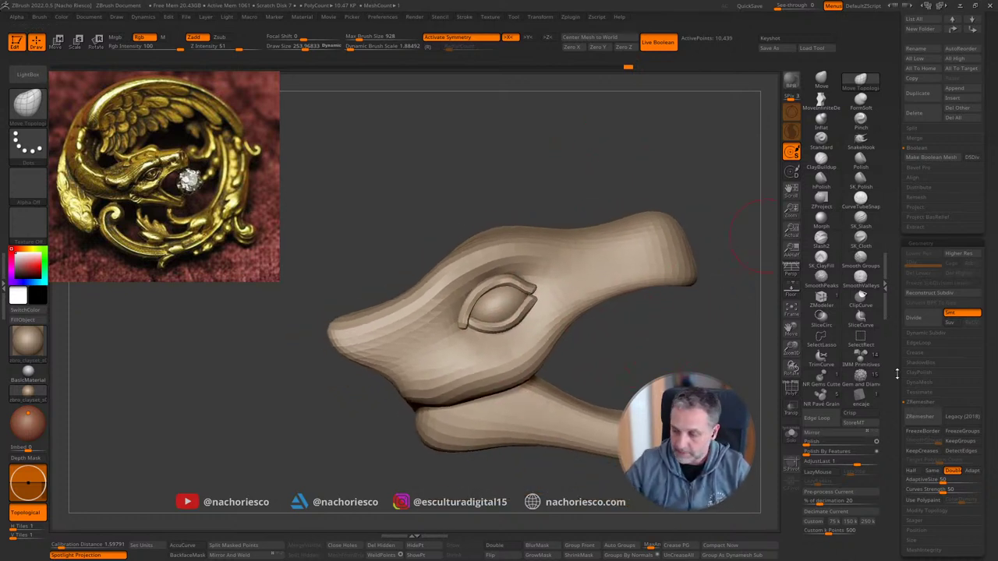
pyautogui.scroll(-4, 897, 375)
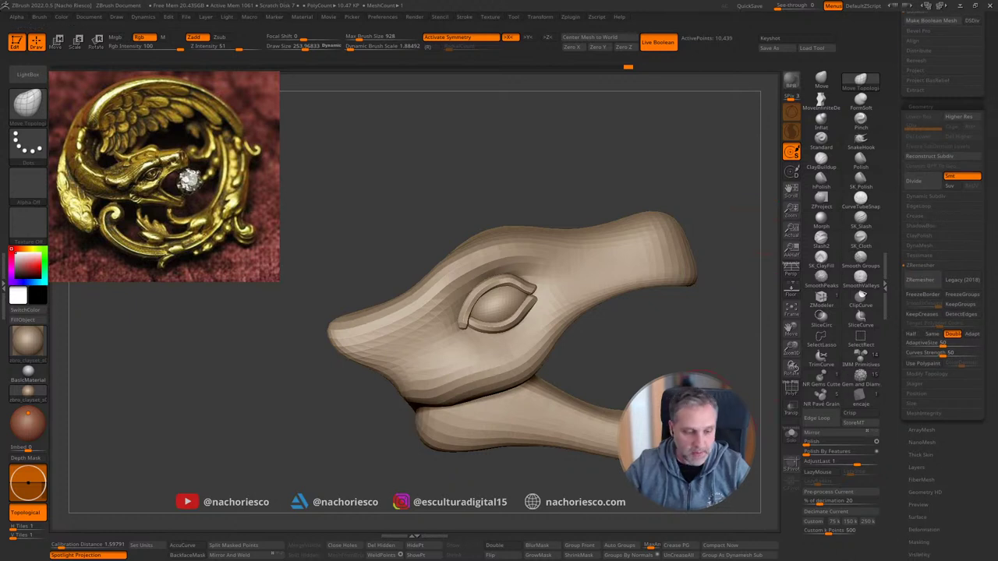
pyautogui.keyDown('alt'); pyautogui.moveTo(729, 344); pyautogui.dragTo(689, 341); pyautogui.keyUp('alt')
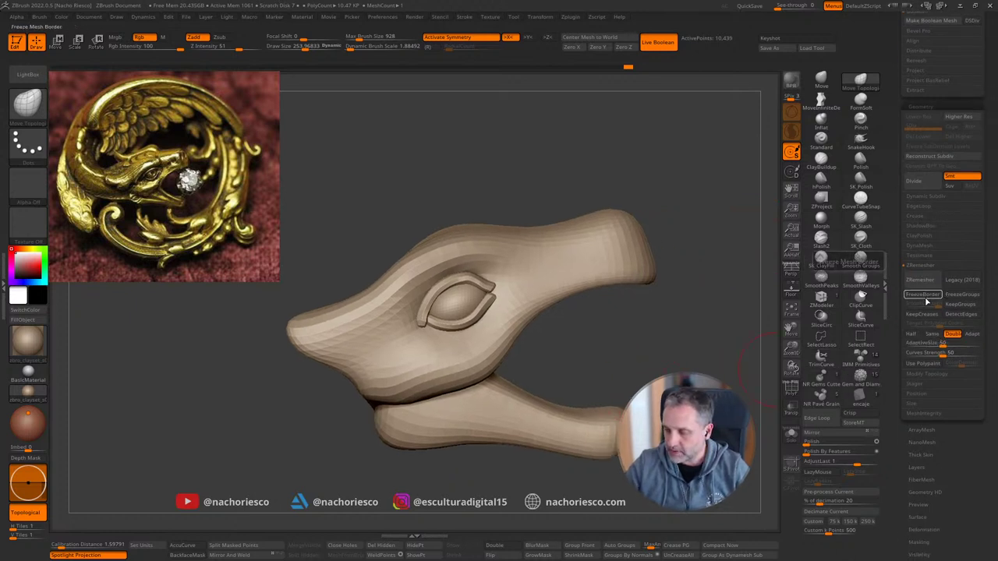
pyautogui.click(920, 279)
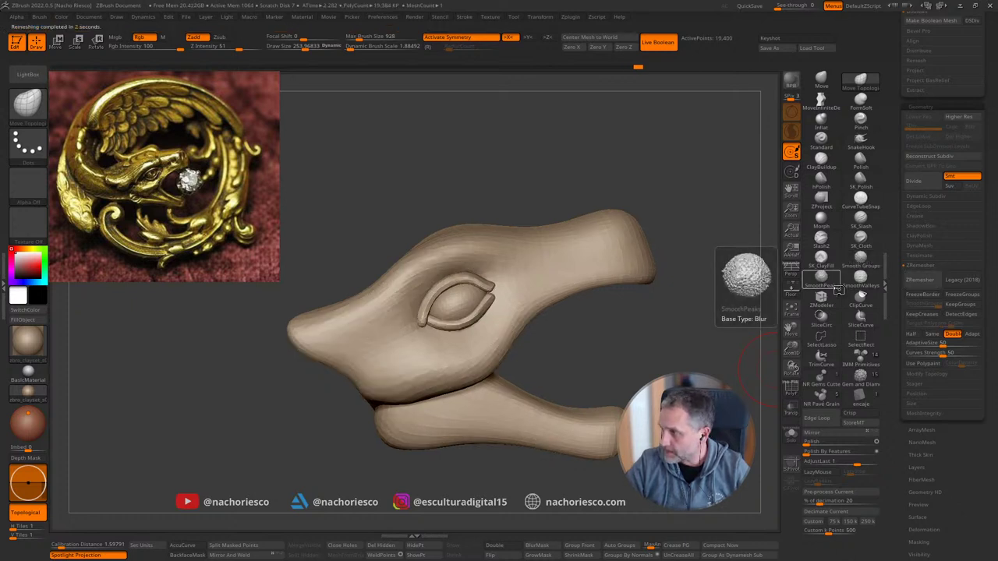
pyautogui.click(814, 442)
pyautogui.keyDown('alt'); pyautogui.moveTo(702, 390); pyautogui.dragTo(671, 353); pyautogui.keyUp('alt')
pyautogui.moveTo(671, 353)
pyautogui.keyDown('ctrl'); pyautogui.mouseDown(button='right')
pyautogui.moveTo(660, 345)
pyautogui.moveTo(594, 358)
pyautogui.mouseUp(button='right'); pyautogui.keyUp('ctrl')
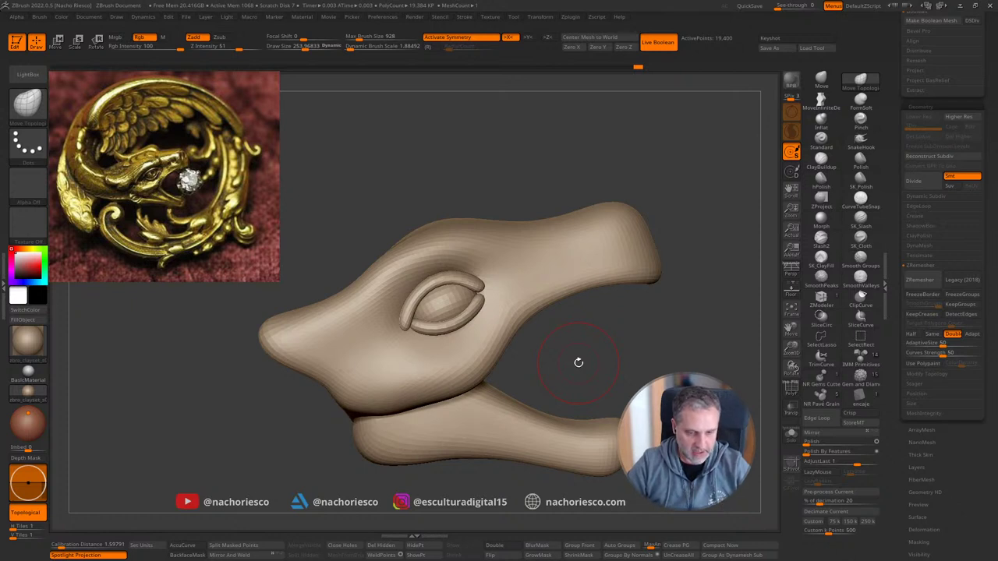
# Step: Create a new subtool folder named head for the dragon's head subtool
pyautogui.moveTo(897, 185); pyautogui.dragTo(892, 307)
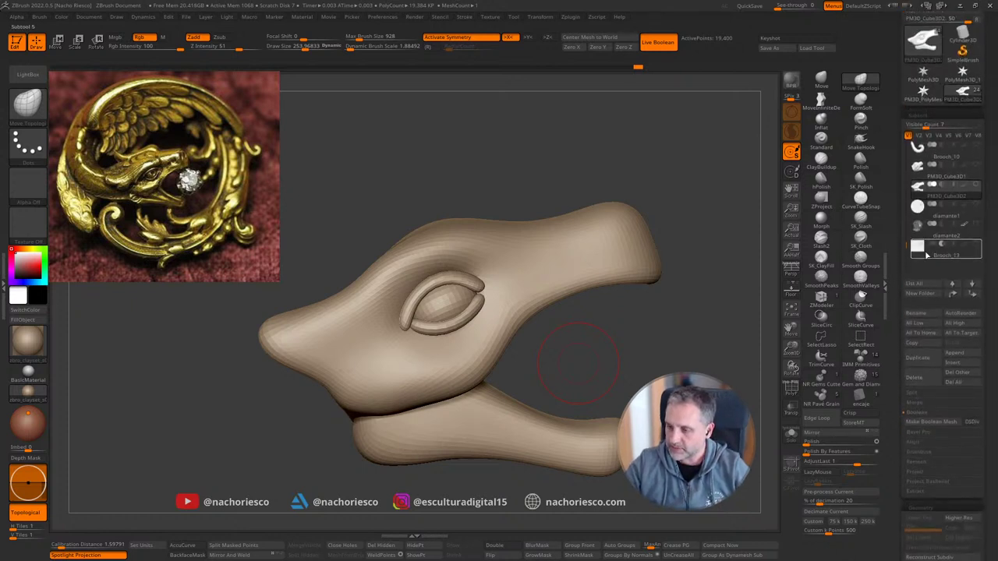
pyautogui.click(924, 296)
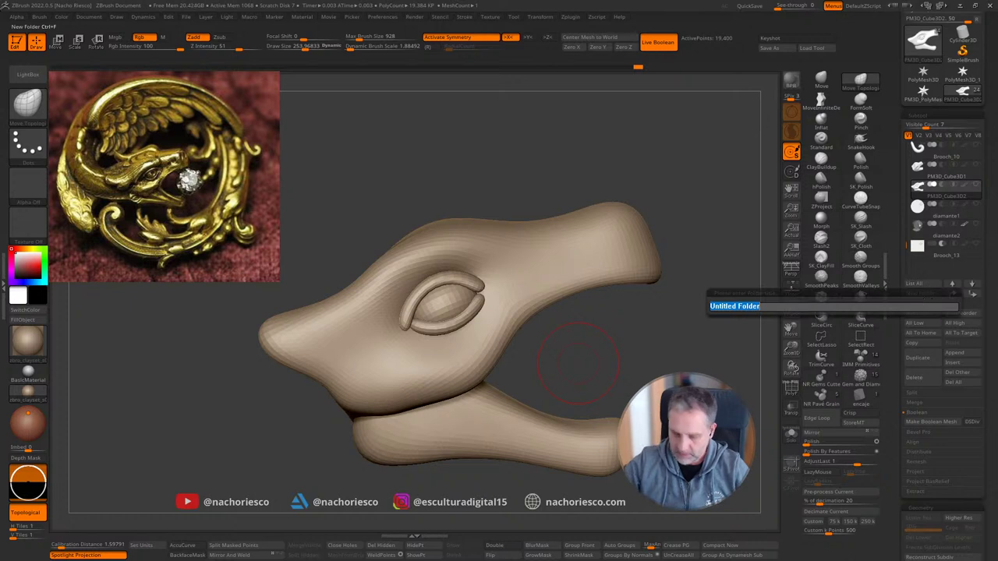
pyautogui.write('HEA')
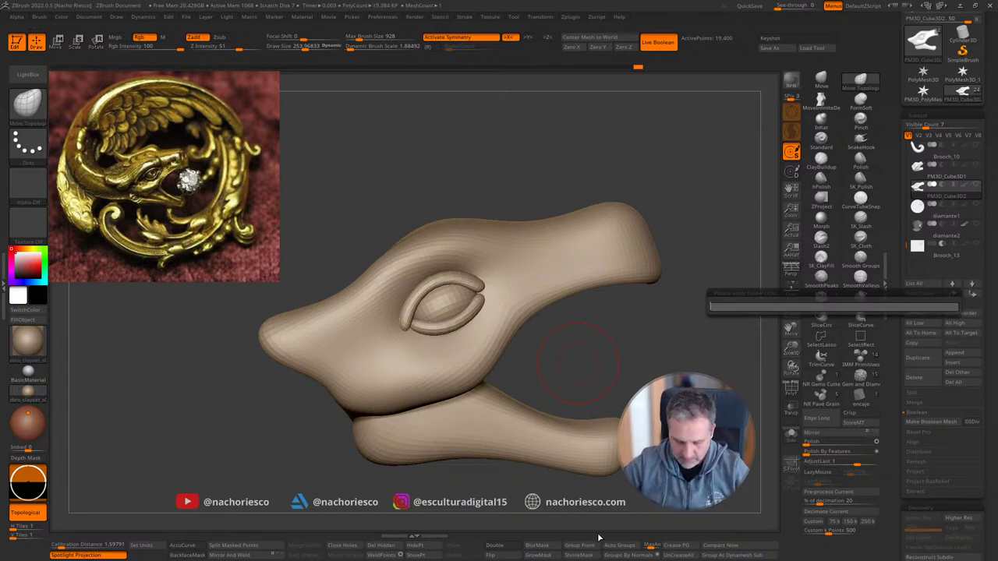
pyautogui.press('Return')
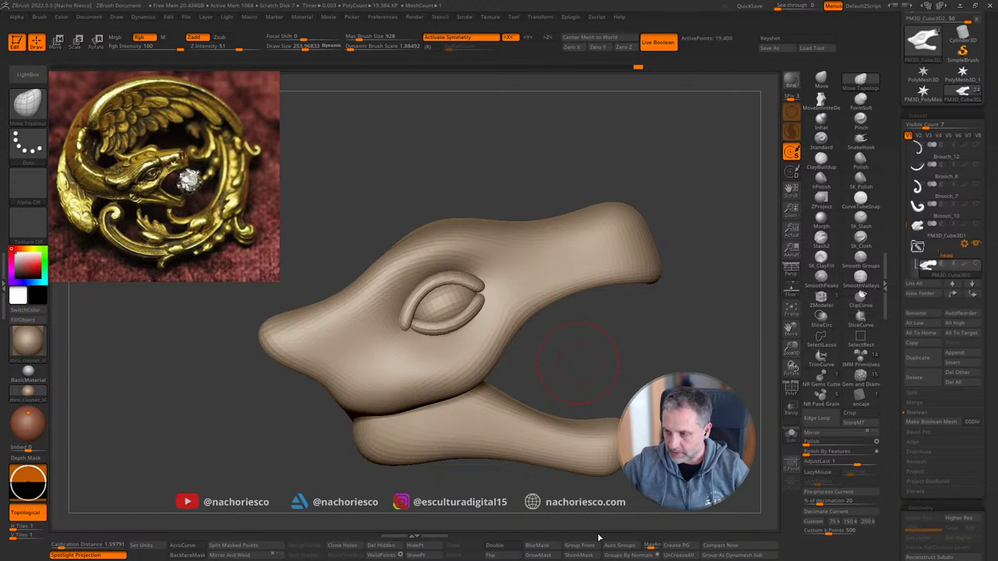
# Step: Show all the brooch subtools and hide the flat square plane Brooch_1
pyautogui.moveTo(776, 397)
pyautogui.keyDown('ctrl'); pyautogui.mouseDown(button='right')
pyautogui.moveTo(741, 370)
pyautogui.moveTo(718, 322)
pyautogui.moveTo(709, 358)
pyautogui.mouseUp(button='right'); pyautogui.keyUp('ctrl')
pyautogui.click(975, 224)
pyautogui.moveTo(708, 357); pyautogui.dragTo(687, 364)
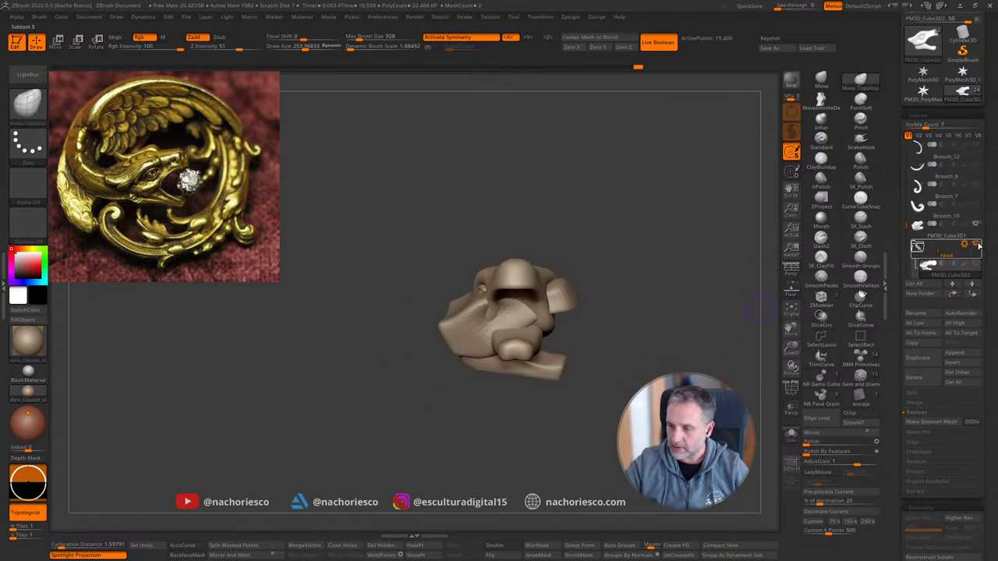
pyautogui.keyDown('shift'); pyautogui.click(977, 226); pyautogui.keyUp('shift')
pyautogui.keyDown('shift'); pyautogui.click(977, 226); pyautogui.keyUp('shift')
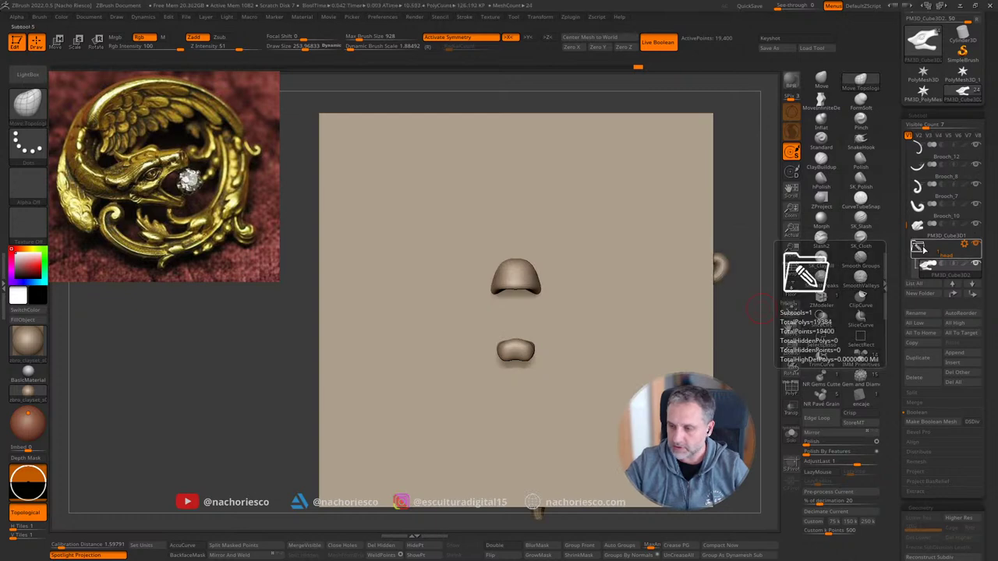
pyautogui.moveTo(907, 219); pyautogui.dragTo(911, 144)
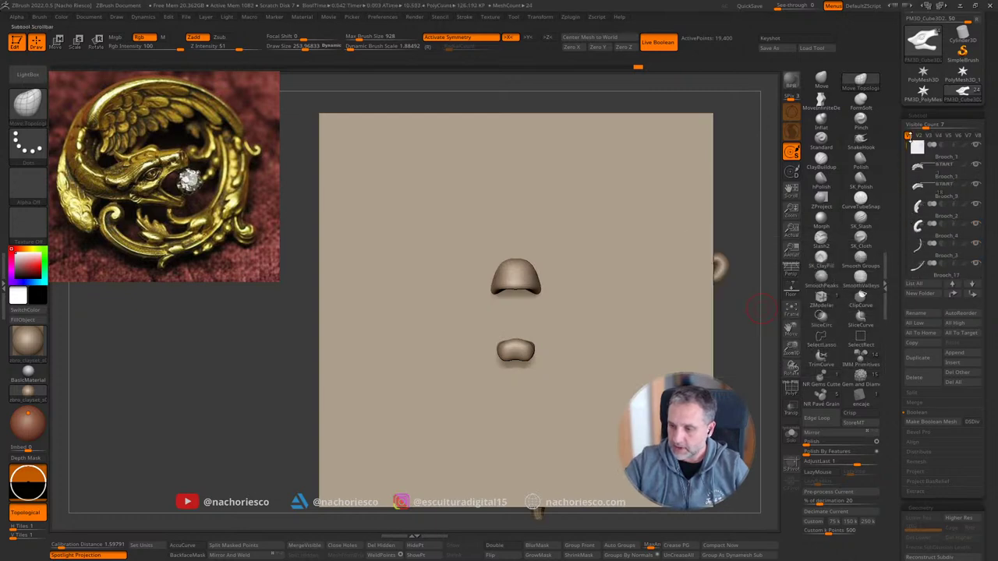
pyautogui.click(975, 145)
pyautogui.moveTo(740, 297)
pyautogui.mouseDown()
pyautogui.moveTo(769, 318)
pyautogui.moveTo(755, 355)
pyautogui.moveTo(730, 343)
pyautogui.mouseUp()
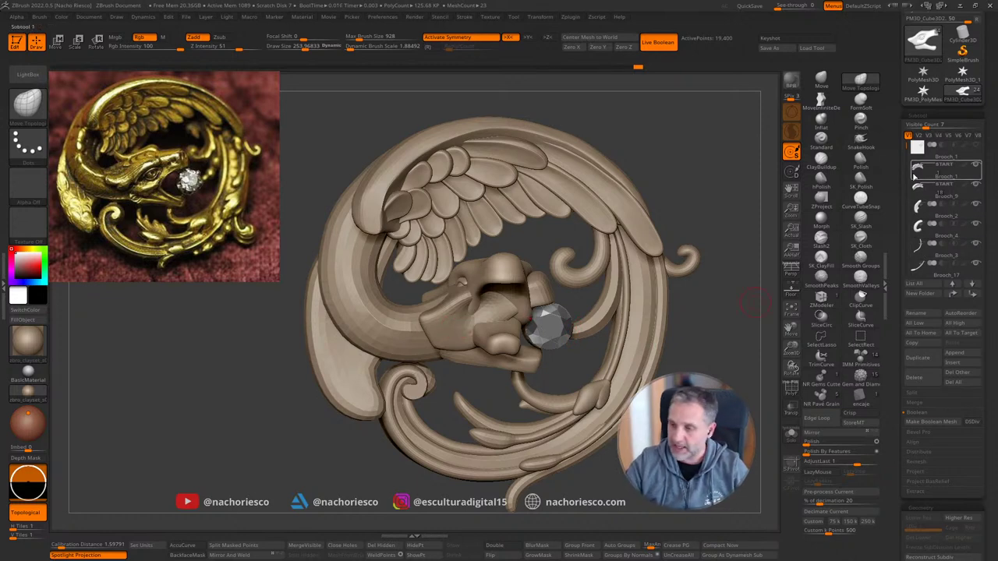
# Step: Find the PM3D_Cube3D2 subtool inside the head folder and show only it
pyautogui.moveTo(908, 153); pyautogui.dragTo(905, 201)
pyautogui.scroll(-3, 940, 234)
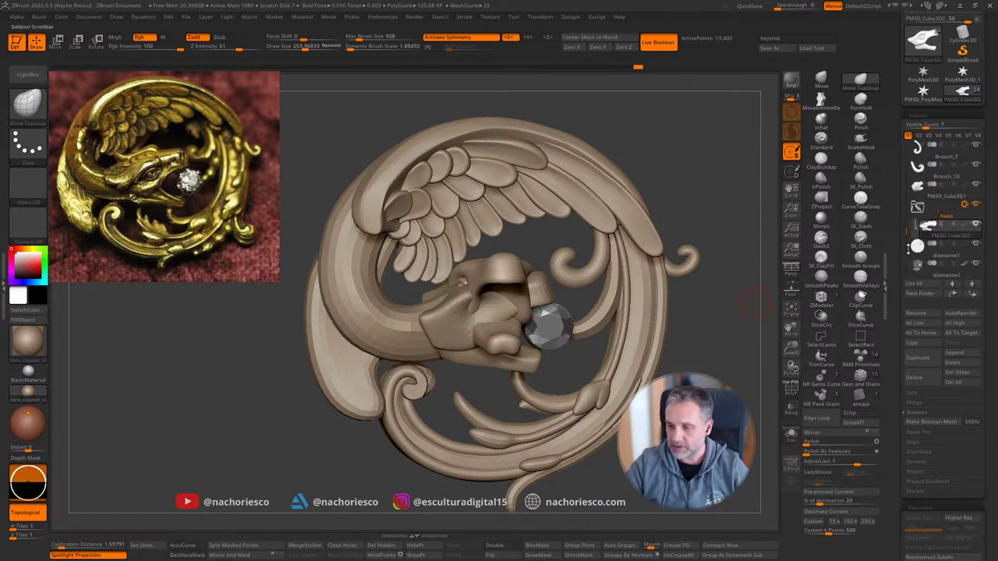
pyautogui.click(932, 227)
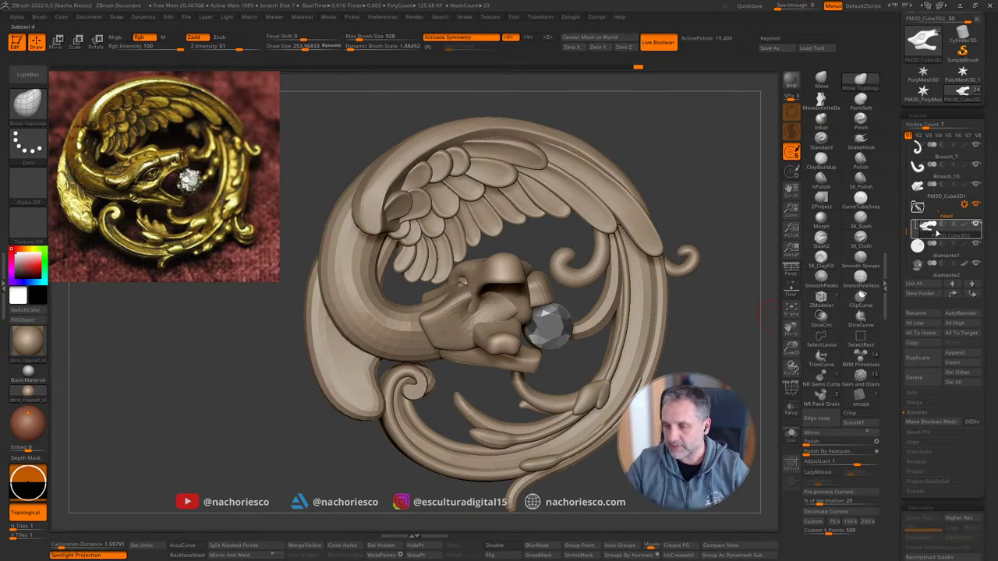
pyautogui.moveTo(935, 236)
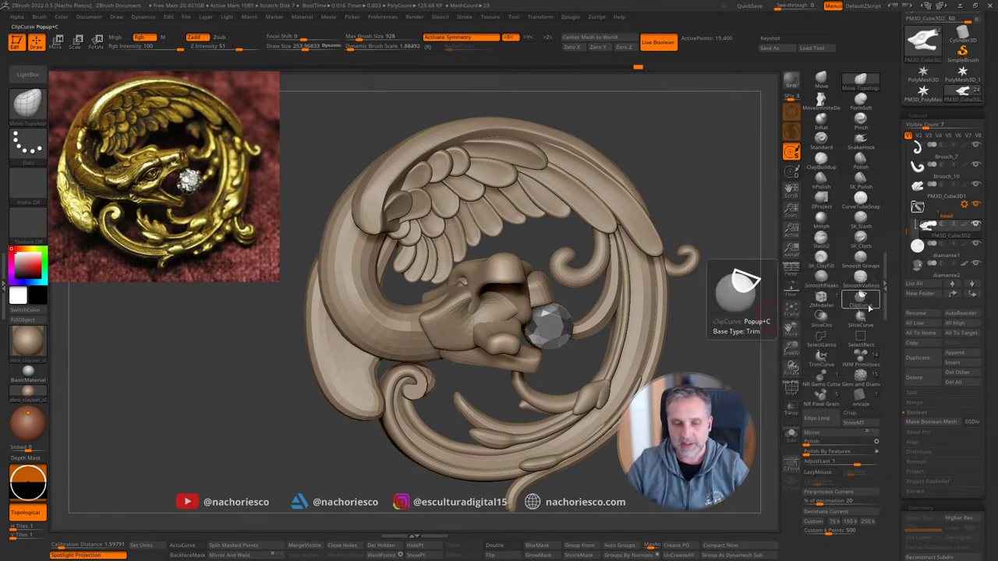
pyautogui.moveTo(721, 319); pyautogui.dragTo(694, 321)
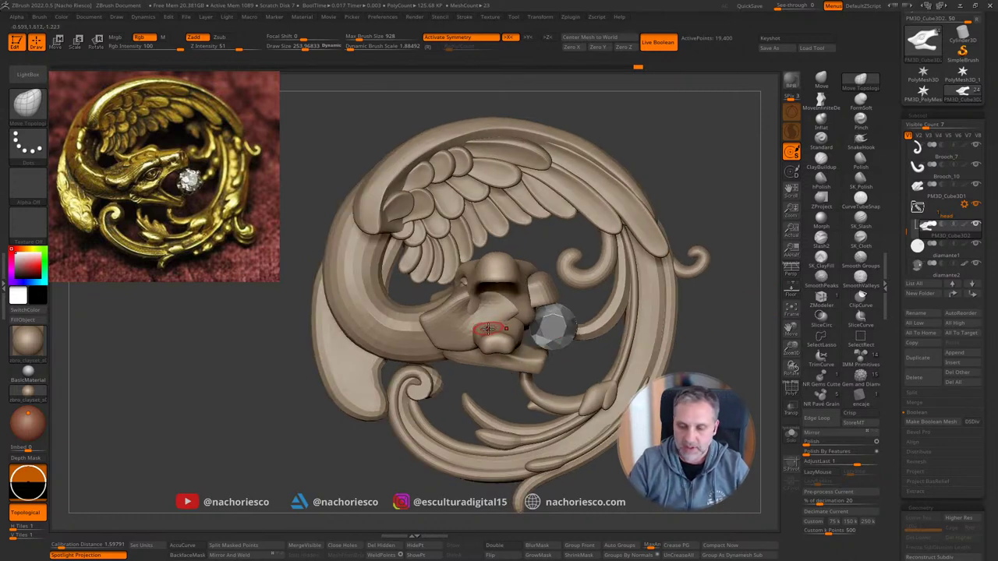
pyautogui.moveTo(985, 202)
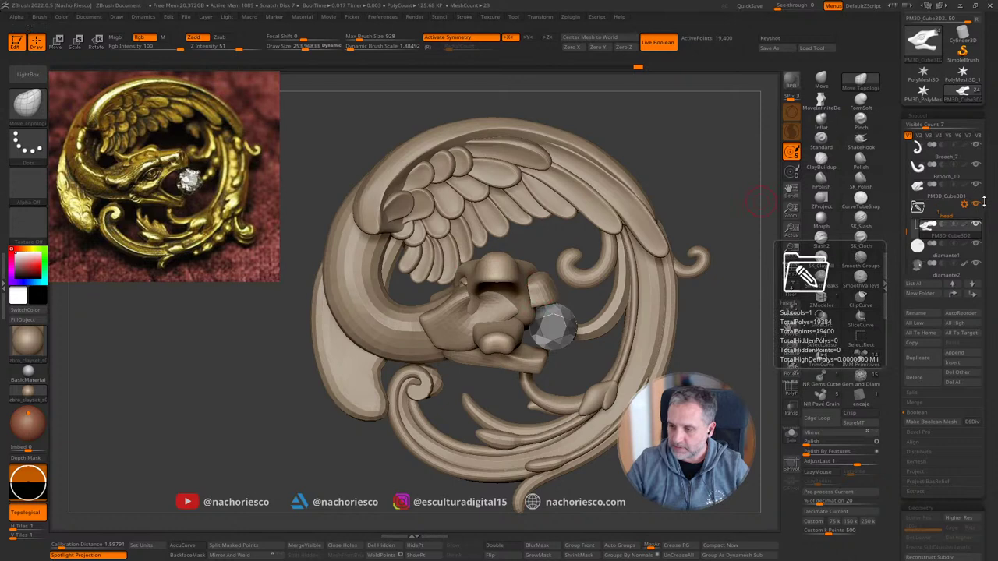
pyautogui.keyDown('shift'); pyautogui.click(976, 224); pyautogui.keyUp('shift')
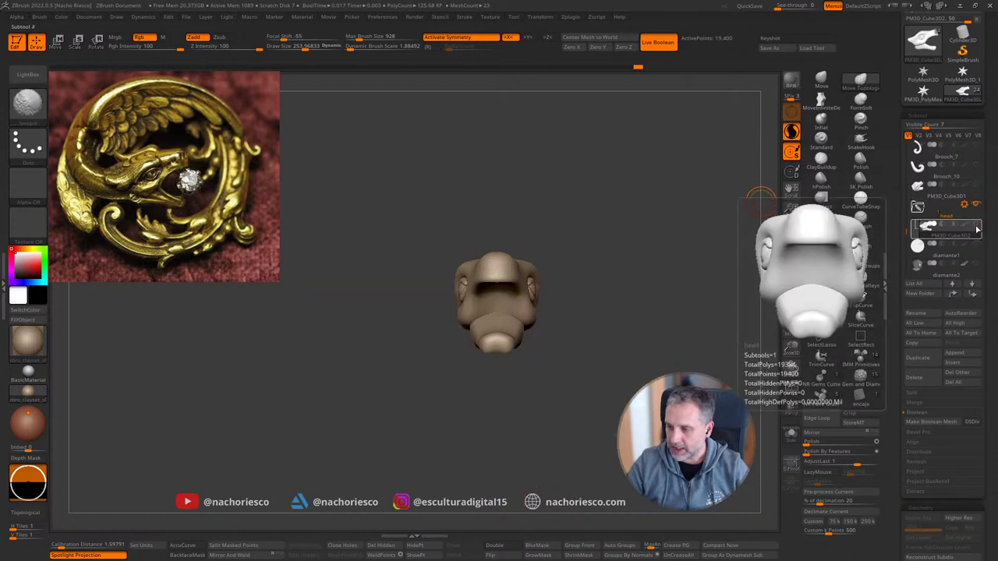
pyautogui.click(919, 209)
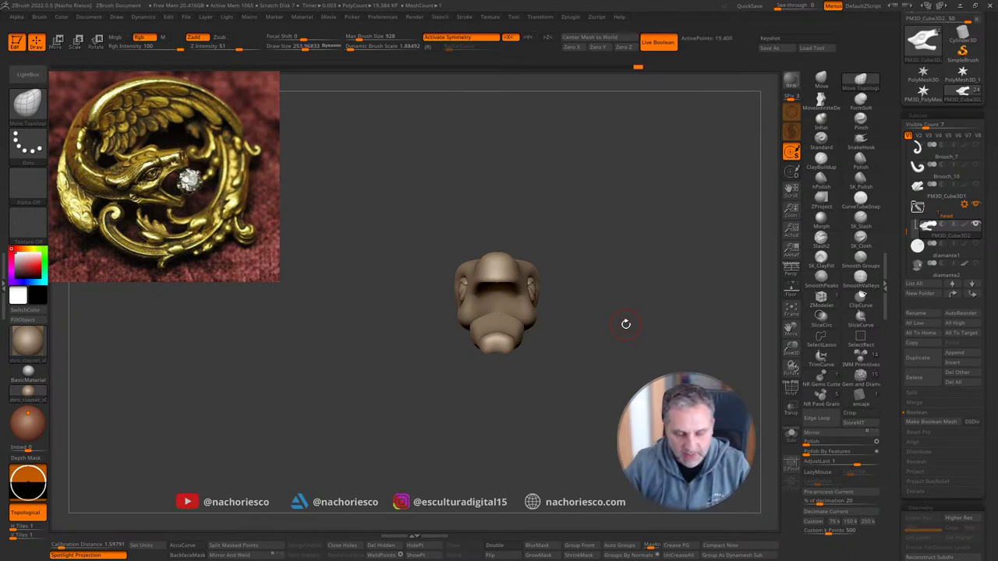
# Step: Reshape the cheek's lower edge above the jaw and the upper jaw with Move Topological at a draw size of about 507
pyautogui.moveTo(626, 324); pyautogui.dragTo(724, 323)
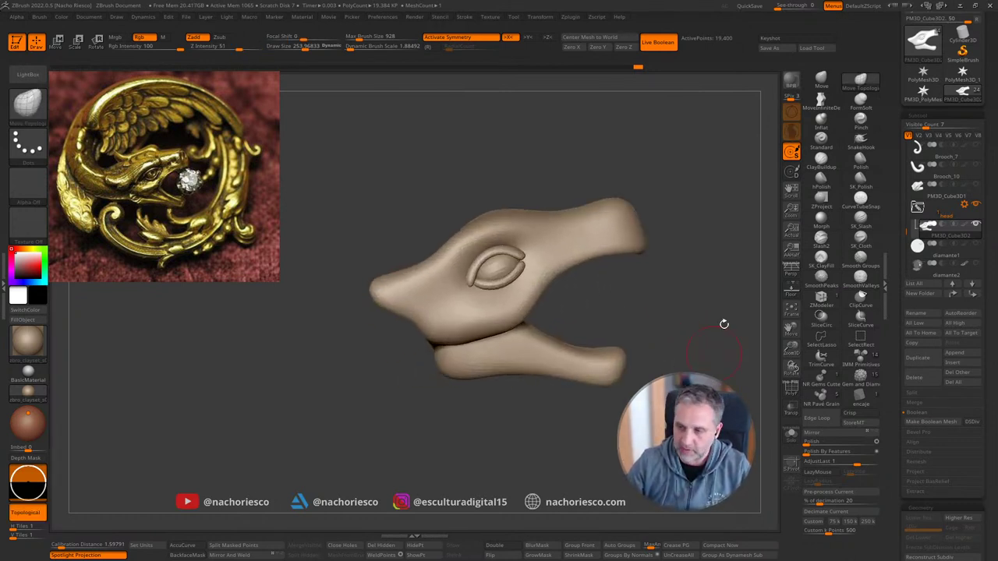
pyautogui.press('s')
pyautogui.moveTo(483, 331)
pyautogui.mouseDown()
pyautogui.moveTo(493, 332)
pyautogui.moveTo(485, 338)
pyautogui.mouseUp()
pyautogui.press('s')
pyautogui.moveTo(484, 338); pyautogui.dragTo(517, 320)
pyautogui.hotkey('ctrl', 'z')
pyautogui.press('s')
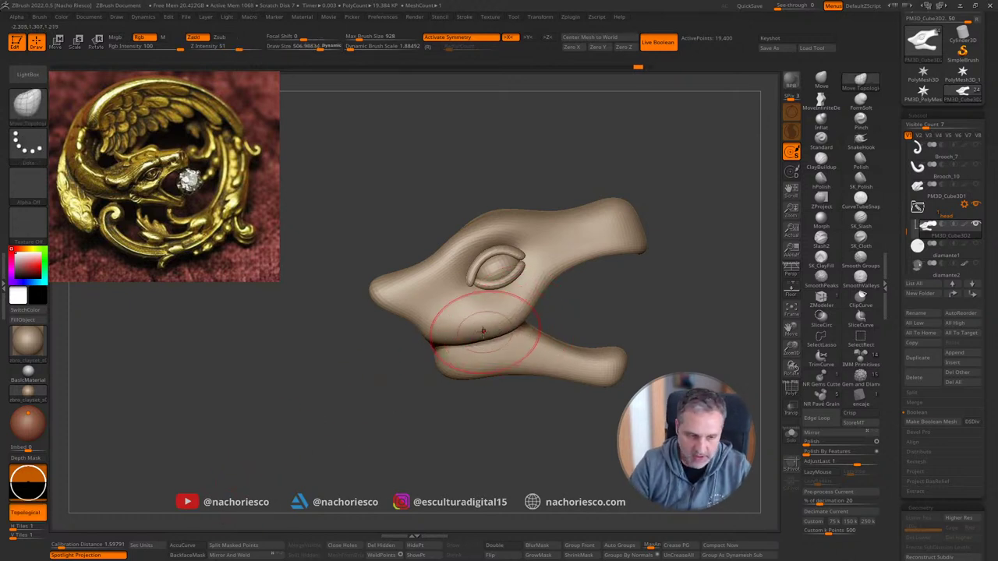
pyautogui.moveTo(467, 342)
pyautogui.mouseDown()
pyautogui.moveTo(435, 330)
pyautogui.moveTo(470, 349)
pyautogui.moveTo(512, 313)
pyautogui.moveTo(539, 251)
pyautogui.moveTo(531, 290)
pyautogui.moveTo(539, 232)
pyautogui.mouseUp()
pyautogui.moveTo(579, 261)
pyautogui.mouseDown()
pyautogui.moveTo(536, 276)
pyautogui.moveTo(572, 269)
pyautogui.mouseUp()
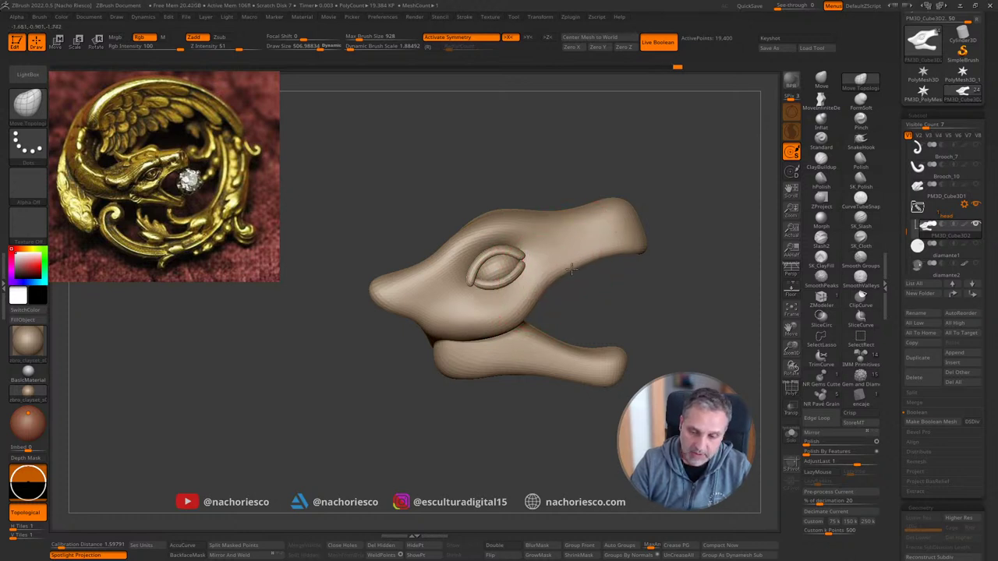
# Step: Adjust the snout's profile with Move Topological at a draw size of about 374
pyautogui.moveTo(664, 250)
pyautogui.keyDown('alt'); pyautogui.mouseDown()
pyautogui.moveTo(641, 258)
pyautogui.moveTo(604, 236)
pyautogui.moveTo(579, 240)
pyautogui.moveTo(599, 239)
pyautogui.moveTo(585, 249)
pyautogui.mouseUp(); pyautogui.keyUp('alt')
pyautogui.click(602, 251)
pyautogui.press('s')
pyautogui.press('s')
pyautogui.press('s')
pyautogui.moveTo(558, 277)
pyautogui.mouseDown()
pyautogui.moveTo(547, 270)
pyautogui.moveTo(588, 263)
pyautogui.moveTo(579, 263)
pyautogui.moveTo(587, 237)
pyautogui.moveTo(613, 239)
pyautogui.moveTo(578, 209)
pyautogui.mouseUp()
pyautogui.press('s')
pyautogui.press('s')
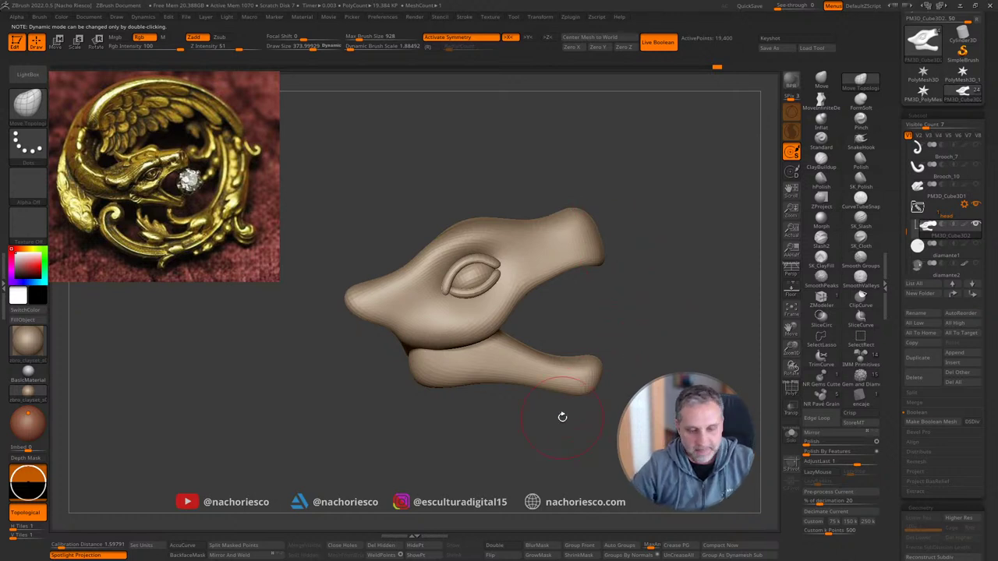
pyautogui.moveTo(641, 353)
pyautogui.mouseDown()
pyautogui.moveTo(666, 354)
pyautogui.moveTo(671, 327)
pyautogui.moveTo(702, 323)
pyautogui.mouseUp()
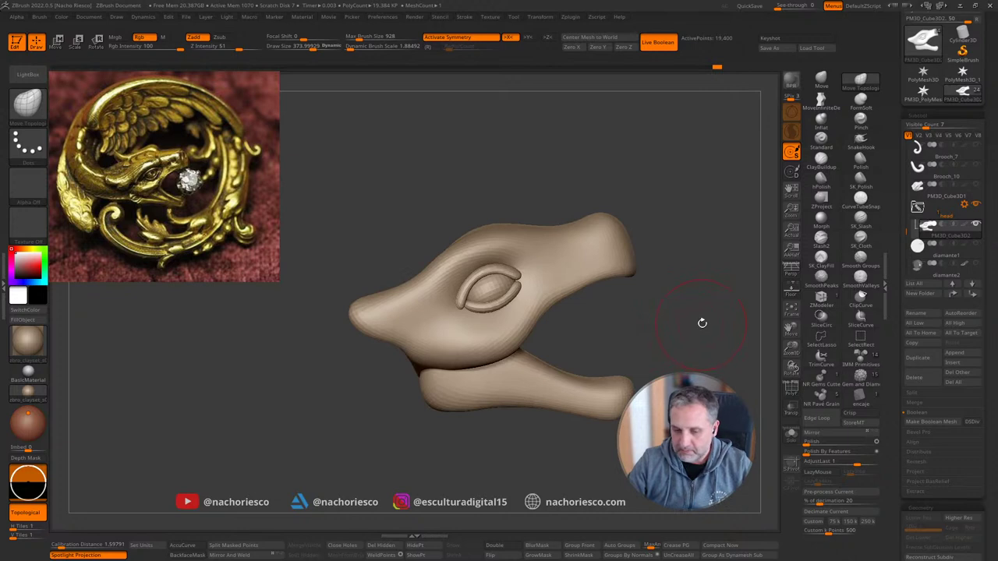
# Step: Choose the ClayBuildup brush with its alpha turned off and set the draw size to about 323
pyautogui.click(821, 160)
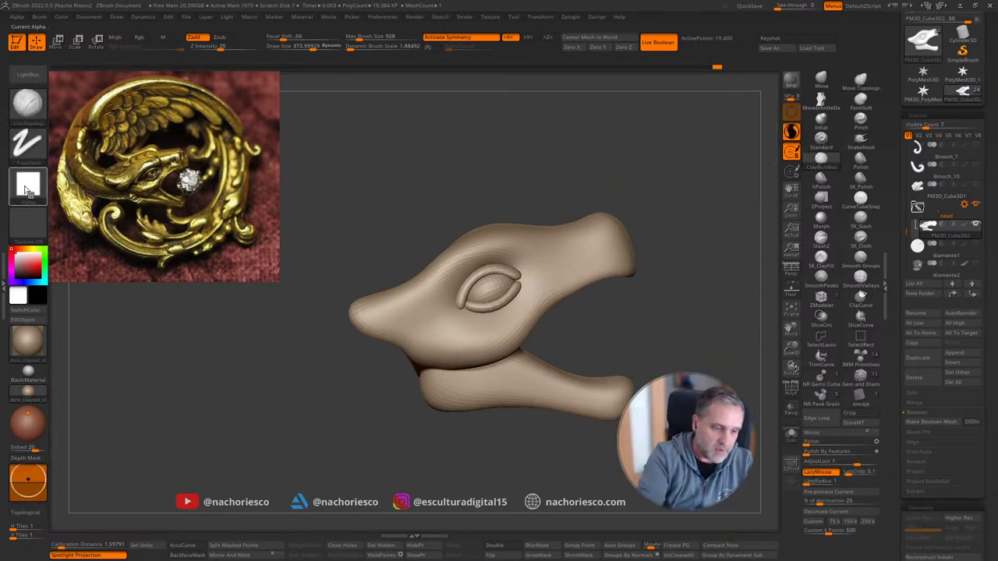
pyautogui.click(28, 193)
pyautogui.click(82, 197)
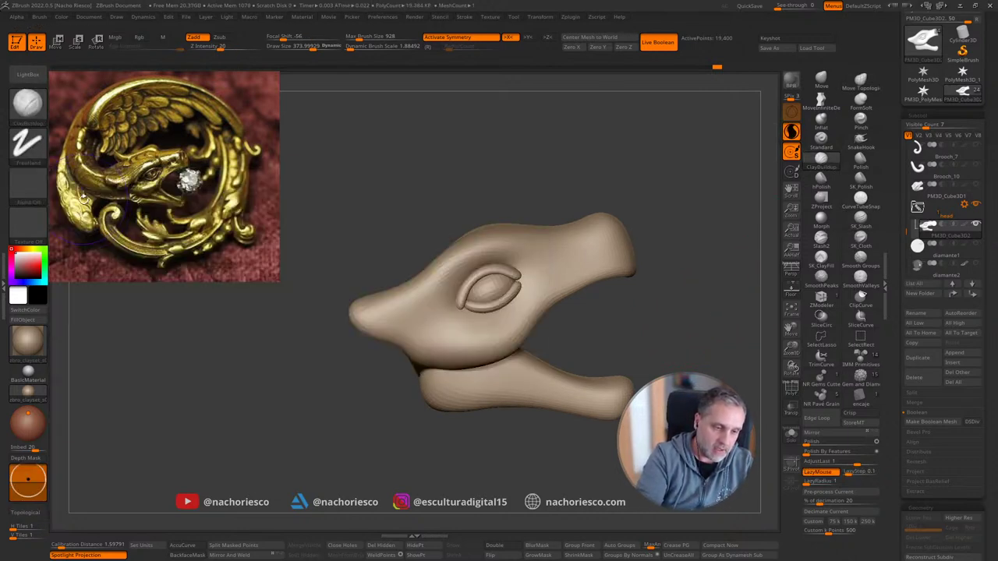
pyautogui.moveTo(531, 212); pyautogui.dragTo(702, 268)
pyautogui.press('s')
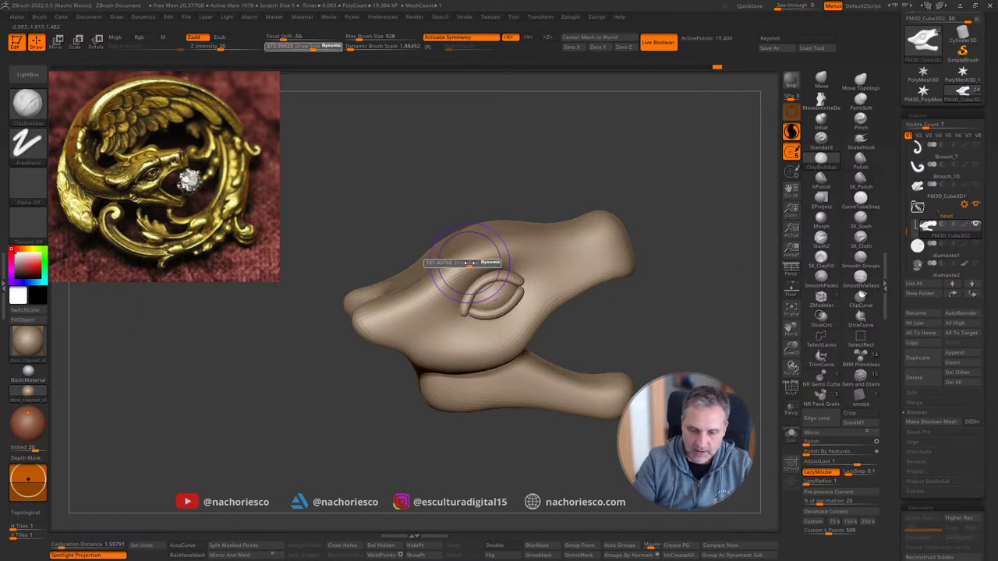
pyautogui.moveTo(468, 262); pyautogui.dragTo(464, 263)
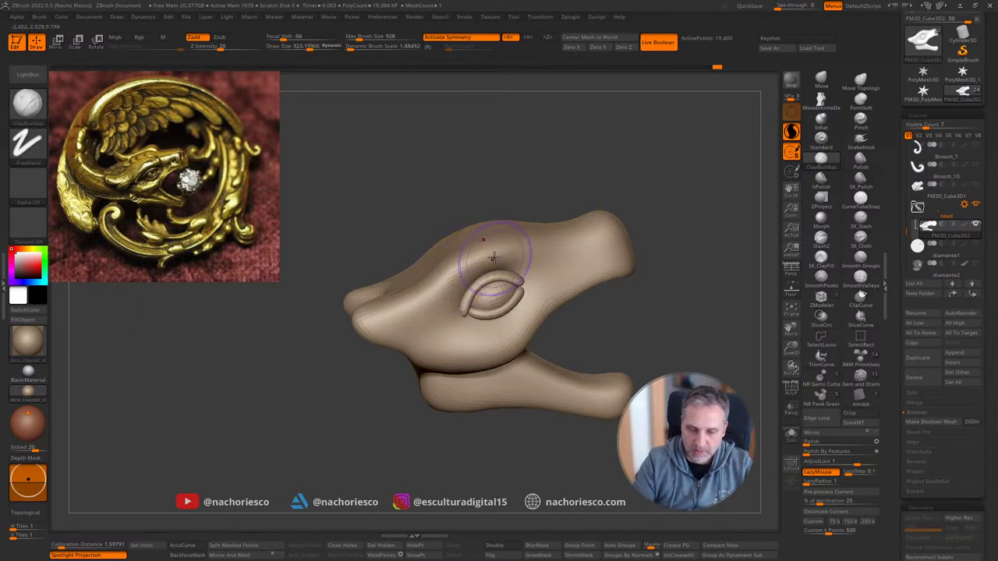
# Step: Turn off Spotlight Projection and build up a brow ridge above the eye with ClayBuildup
pyautogui.click(94, 555)
pyautogui.moveTo(450, 281); pyautogui.dragTo(499, 254)
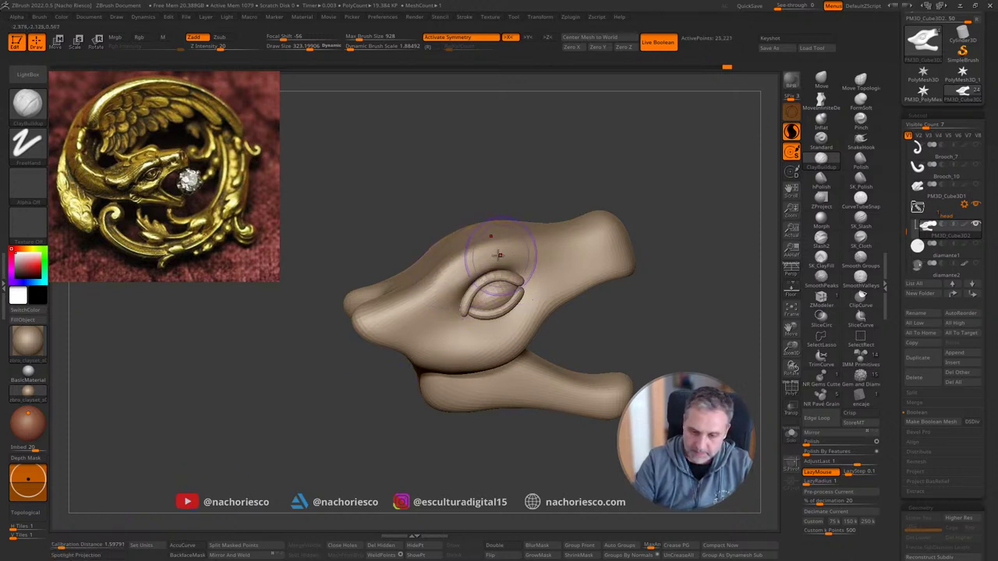
pyautogui.moveTo(437, 296); pyautogui.dragTo(538, 244)
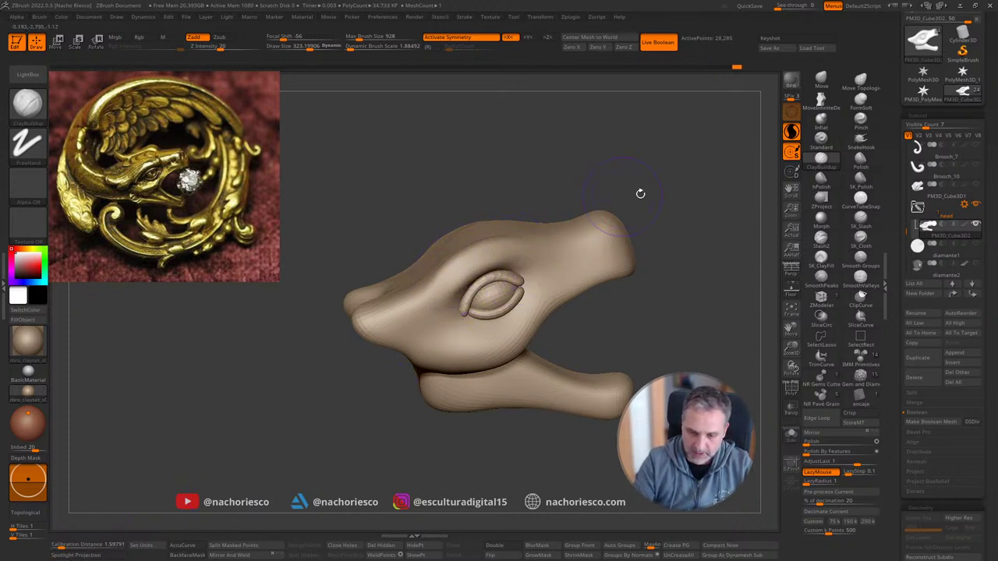
pyautogui.moveTo(640, 194); pyautogui.dragTo(639, 224)
pyautogui.moveTo(472, 252)
pyautogui.mouseDown()
pyautogui.moveTo(460, 257)
pyautogui.moveTo(545, 264)
pyautogui.mouseUp()
pyautogui.moveTo(624, 183); pyautogui.dragTo(612, 142)
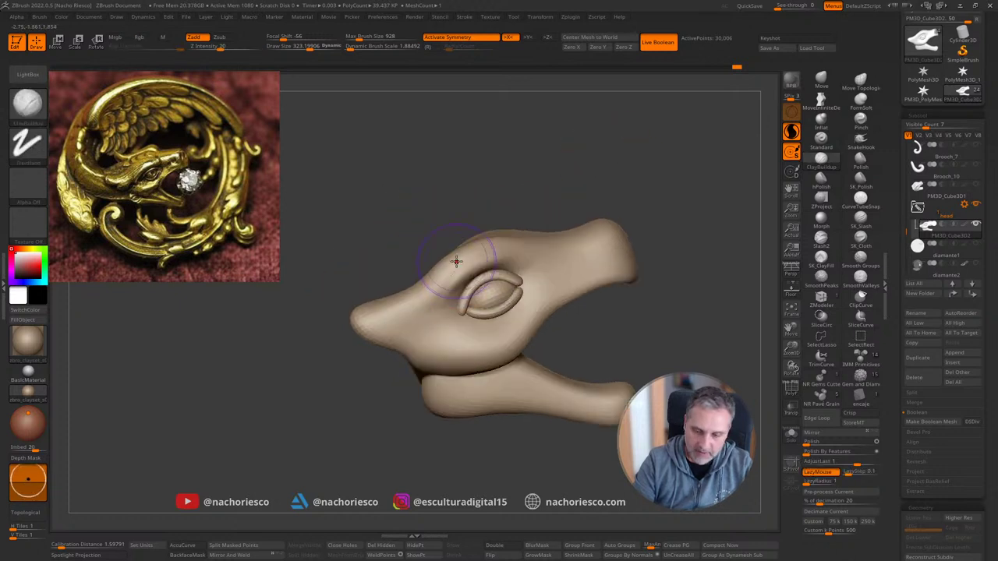
# Step: Extend the brow ridge back toward the rear point of the head with ClayBuildup at a draw size of about 291
pyautogui.moveTo(456, 261); pyautogui.dragTo(434, 283)
pyautogui.press('s')
pyautogui.moveTo(390, 320); pyautogui.dragTo(420, 306)
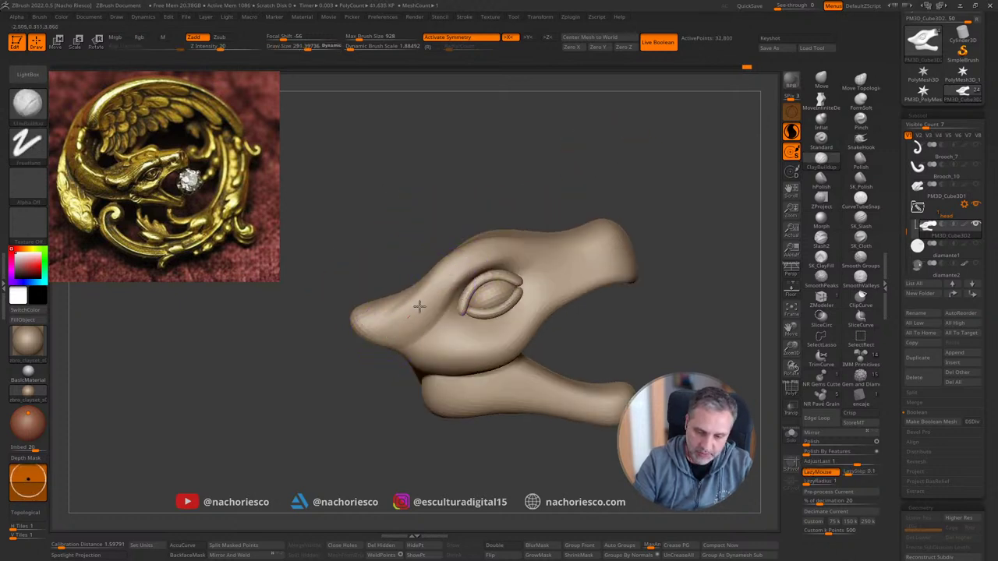
pyautogui.moveTo(335, 388); pyautogui.dragTo(358, 440)
pyautogui.moveTo(392, 287); pyautogui.dragTo(477, 221)
pyautogui.moveTo(616, 207); pyautogui.dragTo(585, 256)
pyautogui.moveTo(411, 275)
pyautogui.mouseDown()
pyautogui.moveTo(494, 194)
pyautogui.moveTo(479, 231)
pyautogui.moveTo(466, 225)
pyautogui.moveTo(499, 250)
pyautogui.mouseUp()
pyautogui.moveTo(552, 341)
pyautogui.mouseDown()
pyautogui.moveTo(601, 289)
pyautogui.moveTo(691, 248)
pyautogui.moveTo(691, 297)
pyautogui.mouseUp()
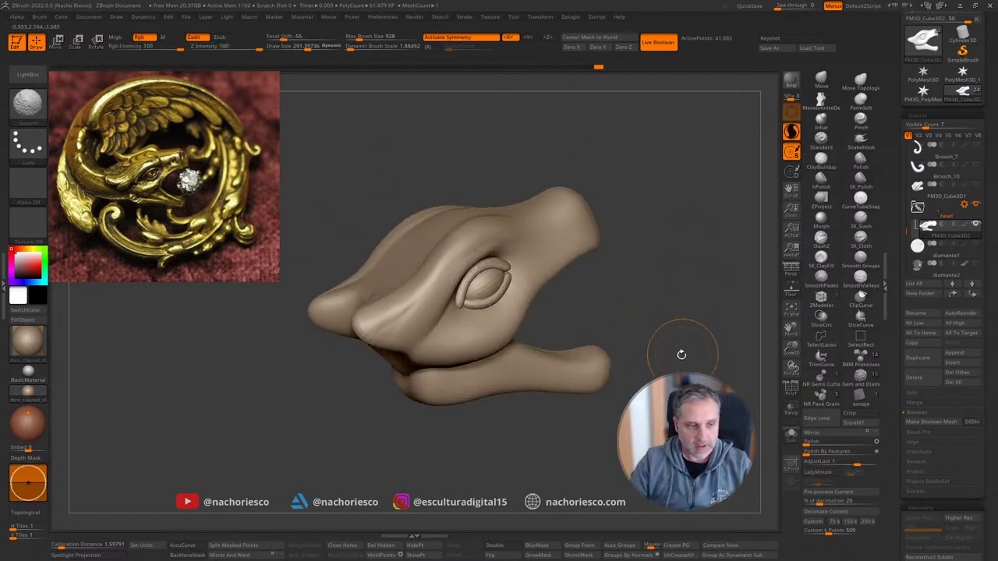
# Step: Smooth the brow ridge above the eye and set the smoothing brush to SmoothPeaks
pyautogui.keyDown('shift'); pyautogui.moveTo(465, 239); pyautogui.dragTo(487, 214); pyautogui.keyUp('shift')
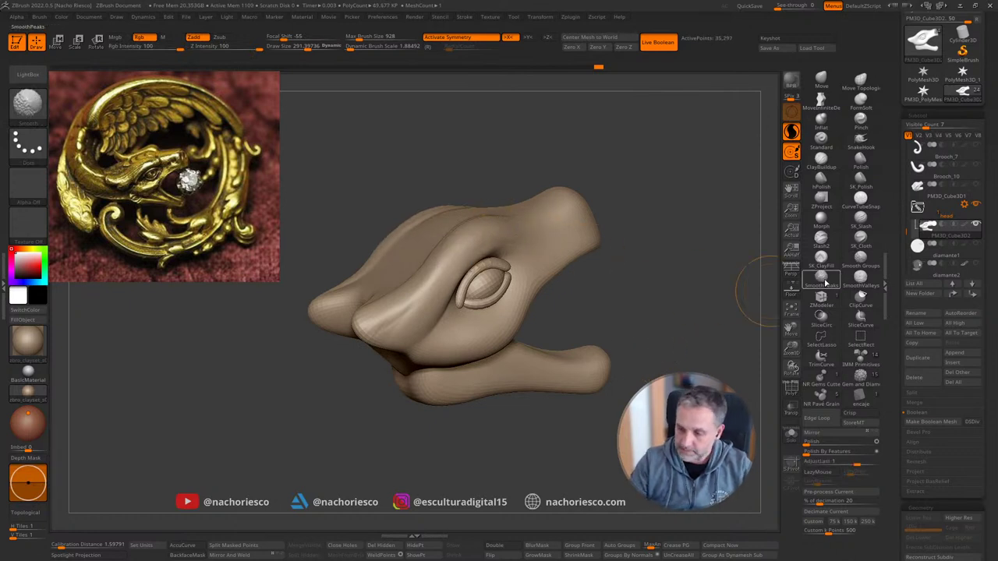
pyautogui.keyDown('shift'); pyautogui.click(821, 280); pyautogui.keyUp('shift')
pyautogui.moveTo(671, 293); pyautogui.dragTo(622, 301)
# Step: Build up the cheek just below the eye with ClayBuildup at a draw size of about 291
pyautogui.moveTo(616, 223)
pyautogui.keyDown('shift'); pyautogui.mouseDown()
pyautogui.moveTo(694, 256)
pyautogui.moveTo(687, 260)
pyautogui.mouseUp(); pyautogui.keyUp('shift')
pyautogui.moveTo(478, 322)
pyautogui.mouseDown()
pyautogui.moveTo(455, 317)
pyautogui.moveTo(475, 338)
pyautogui.moveTo(510, 317)
pyautogui.mouseUp()
pyautogui.moveTo(441, 313); pyautogui.dragTo(444, 321)
# Step: Display the head's polyframe and assign separate polygroups to its parts with Auto Groups
pyautogui.press('w')
pyautogui.click(619, 230)
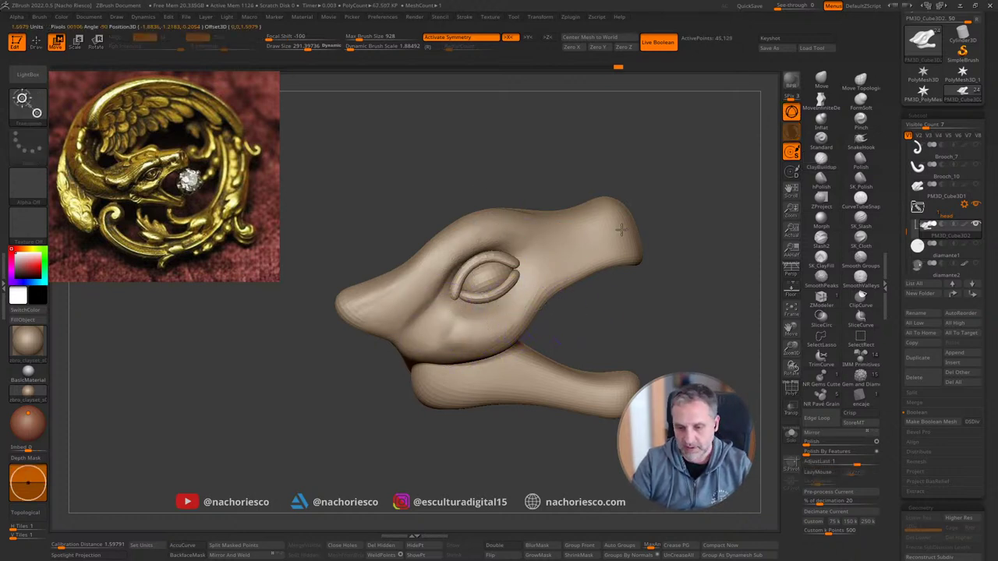
pyautogui.press('q')
pyautogui.press('w')
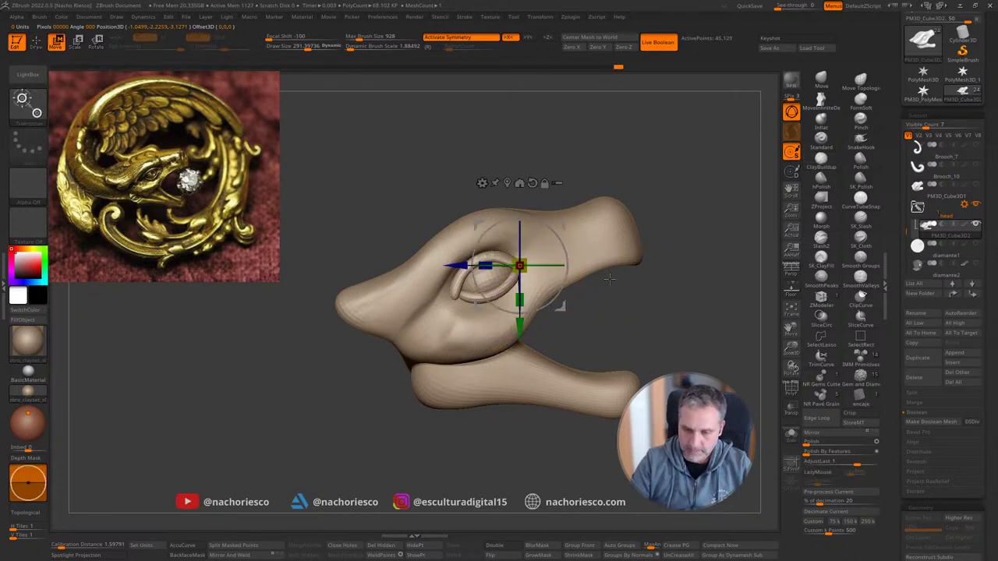
pyautogui.click(786, 386)
pyautogui.moveTo(777, 387)
pyautogui.mouseDown()
pyautogui.moveTo(702, 390)
pyautogui.moveTo(768, 387)
pyautogui.moveTo(768, 460)
pyautogui.moveTo(702, 473)
pyautogui.moveTo(694, 382)
pyautogui.moveTo(655, 398)
pyautogui.moveTo(686, 405)
pyautogui.moveTo(748, 390)
pyautogui.moveTo(635, 343)
pyautogui.moveTo(624, 328)
pyautogui.mouseUp()
pyautogui.click(618, 545)
# Step: Check the head's polygroups by isolating one and restoring visibility, and apply Mirror And Weld to the mesh
pyautogui.press('q')
pyautogui.keyDown('ctrl'); pyautogui.keyDown('shift'); pyautogui.click(595, 297); pyautogui.keyUp('shift'); pyautogui.keyUp('ctrl')
pyautogui.keyDown('ctrl'); pyautogui.keyDown('shift'); pyautogui.click(644, 311); pyautogui.keyUp('shift'); pyautogui.keyUp('ctrl')
pyautogui.click(255, 555)
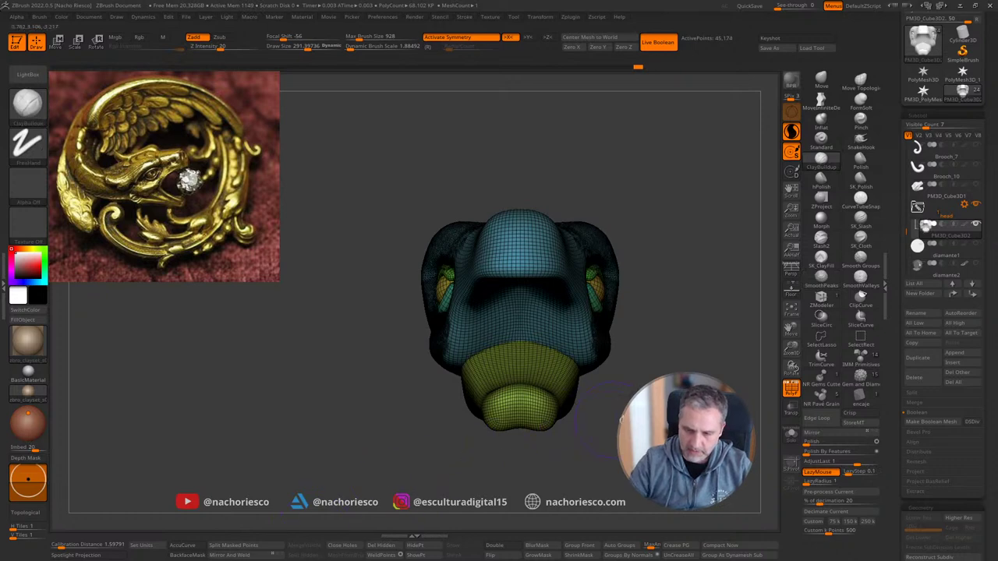
# Step: Hide the polyframe and mask every part of the head mesh except the upper head with its snout
pyautogui.moveTo(393, 477); pyautogui.dragTo(519, 344)
pyautogui.moveTo(688, 271); pyautogui.dragTo(762, 278)
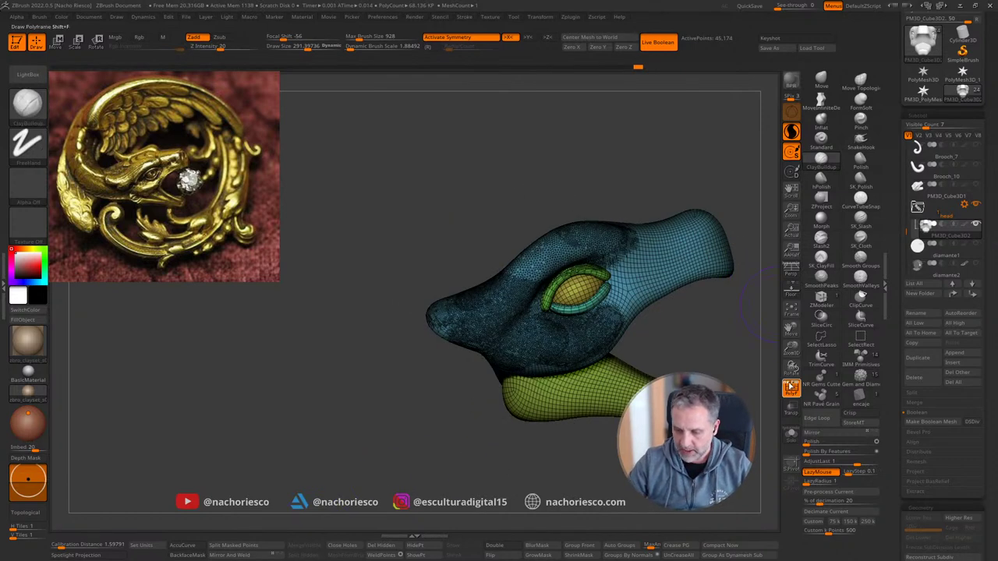
pyautogui.click(792, 388)
pyautogui.click(795, 389)
pyautogui.keyDown('alt'); pyautogui.moveTo(740, 354); pyautogui.dragTo(642, 348); pyautogui.keyUp('alt')
pyautogui.press('w')
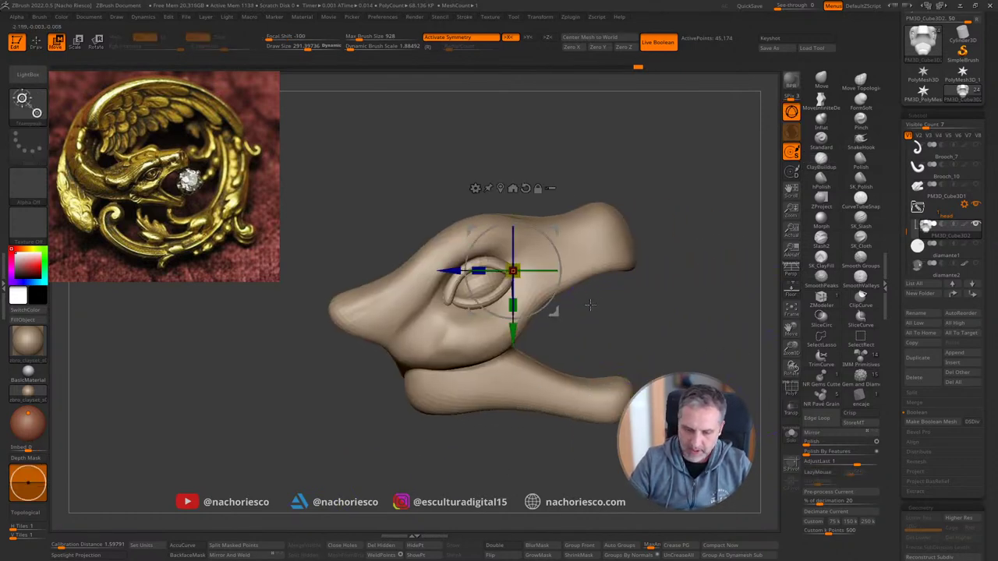
pyautogui.keyDown('ctrl'); pyautogui.click(602, 252); pyautogui.keyUp('ctrl')
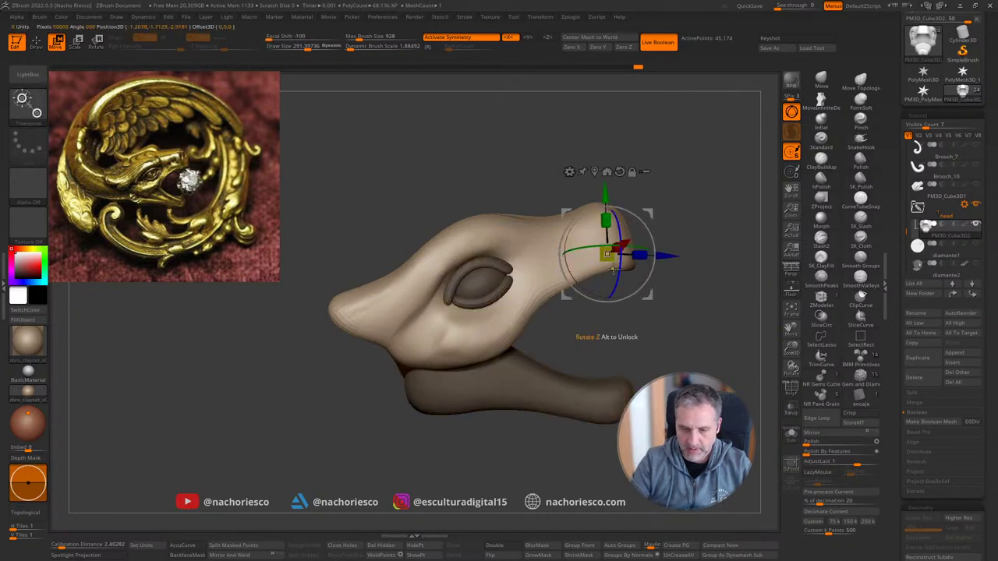
pyautogui.press('q')
# Step: Build up a rounded nostril bump near the tip of the snout with ClayBuildup at a draw size of about 269
pyautogui.moveTo(448, 343)
pyautogui.mouseDown()
pyautogui.moveTo(430, 351)
pyautogui.moveTo(482, 323)
pyautogui.moveTo(498, 343)
pyautogui.moveTo(449, 356)
pyautogui.moveTo(530, 318)
pyautogui.moveTo(544, 263)
pyautogui.moveTo(579, 237)
pyautogui.mouseUp()
pyautogui.press('s')
pyautogui.moveTo(647, 204)
pyautogui.mouseDown()
pyautogui.moveTo(613, 231)
pyautogui.moveTo(611, 220)
pyautogui.moveTo(597, 227)
pyautogui.mouseUp()
pyautogui.moveTo(677, 209); pyautogui.dragTo(643, 263)
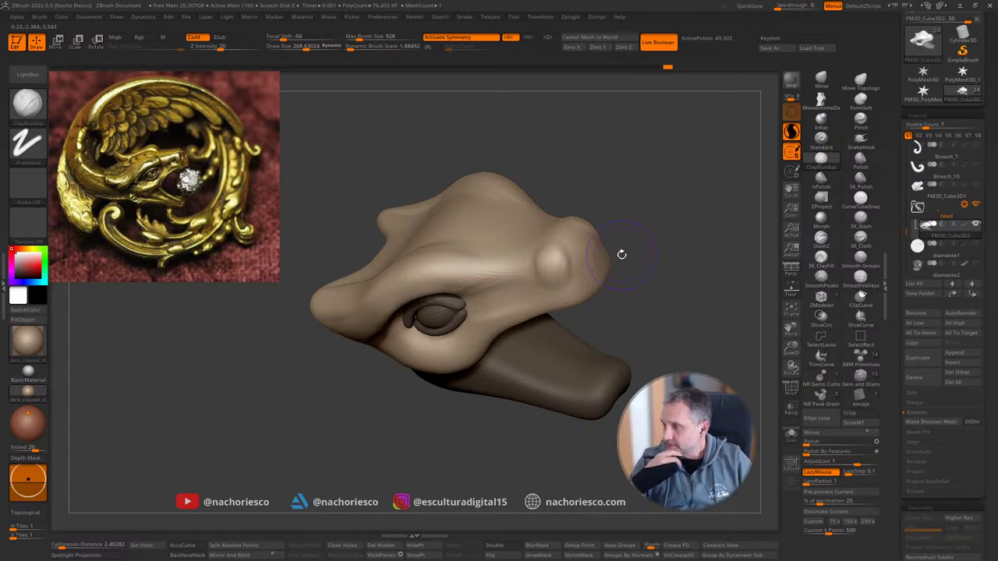
pyautogui.moveTo(622, 254)
pyautogui.mouseDown()
pyautogui.moveTo(632, 275)
pyautogui.moveTo(624, 272)
pyautogui.mouseUp()
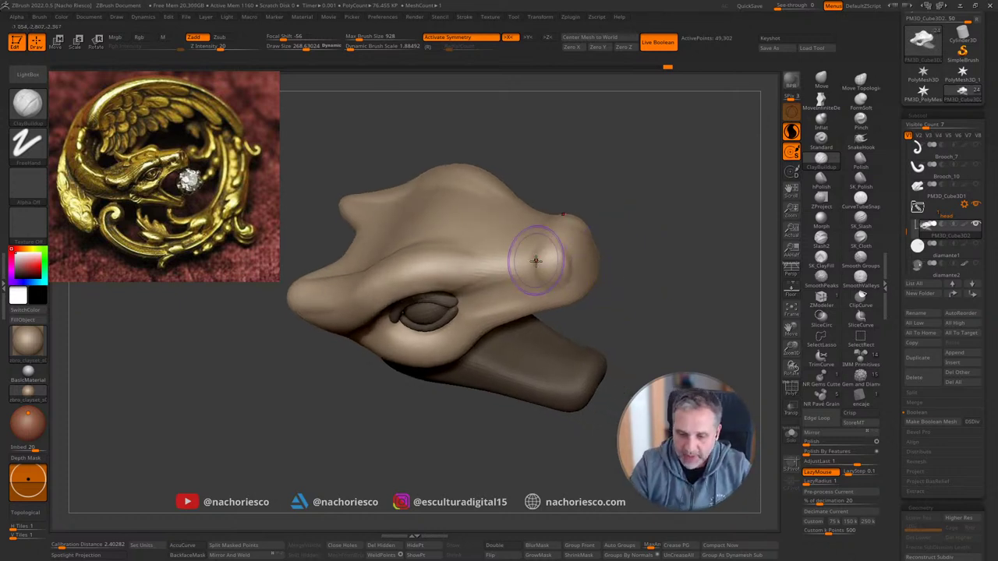
pyautogui.moveTo(536, 260); pyautogui.dragTo(555, 259)
# Step: Carve the nostril hollows into the snout with ClayBuildup at a draw size of about 141 and build up their rims
pyautogui.moveTo(554, 258); pyautogui.dragTo(574, 259, button='right')
pyautogui.press('s')
pyautogui.moveTo(574, 259); pyautogui.dragTo(567, 257)
pyautogui.press('s')
pyautogui.moveTo(567, 257); pyautogui.dragTo(570, 254, button='right')
pyautogui.keyDown('alt'); pyautogui.moveTo(570, 254); pyautogui.dragTo(575, 258); pyautogui.keyUp('alt')
pyautogui.moveTo(629, 229); pyautogui.dragTo(557, 245, button='right')
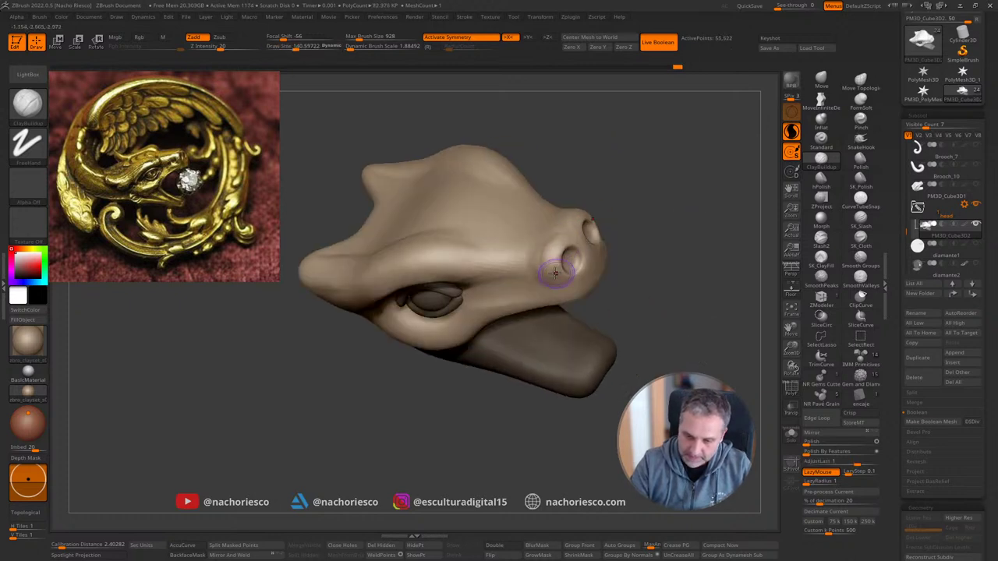
pyautogui.moveTo(563, 235); pyautogui.dragTo(556, 280)
pyautogui.moveTo(567, 281)
pyautogui.mouseDown(button='right')
pyautogui.moveTo(666, 209)
pyautogui.moveTo(624, 251)
pyautogui.moveTo(582, 265)
pyautogui.moveTo(584, 296)
pyautogui.moveTo(563, 303)
pyautogui.mouseUp(button='right')
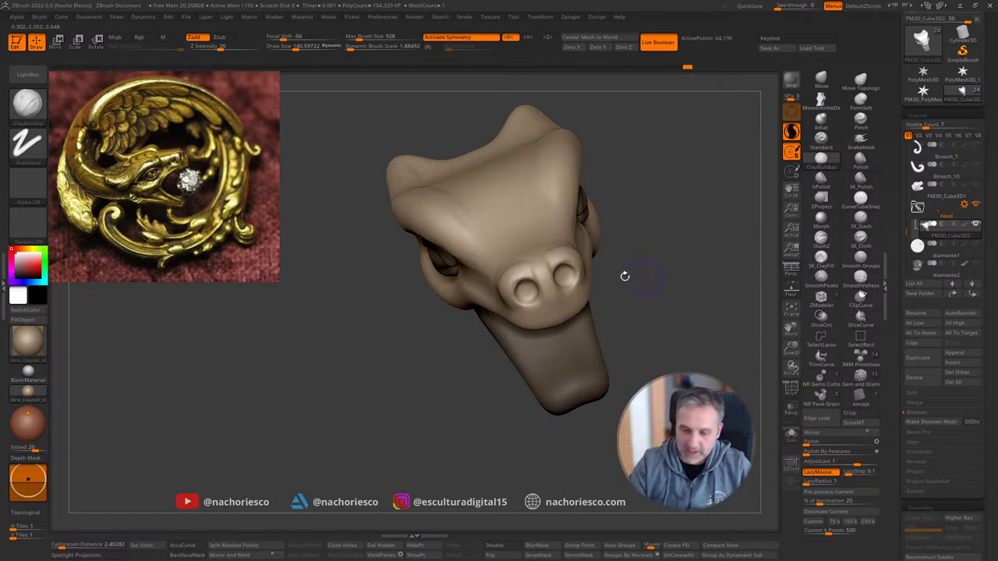
# Step: Build up the snout just above the nostrils with ClayBuildup at a draw size of about 175 and smooth it
pyautogui.press('s')
pyautogui.moveTo(542, 277); pyautogui.dragTo(539, 245)
pyautogui.press('s')
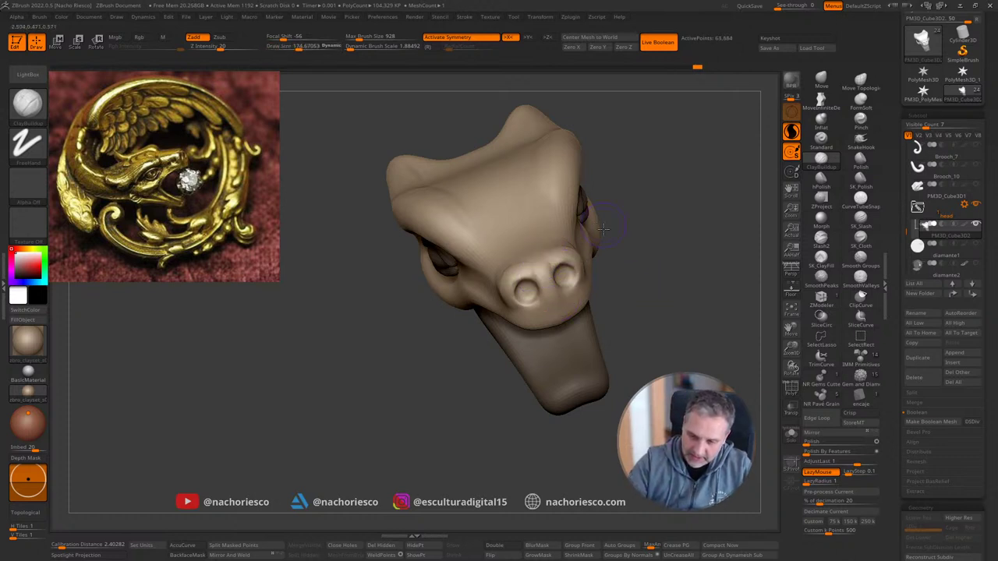
pyautogui.moveTo(604, 228); pyautogui.dragTo(545, 265)
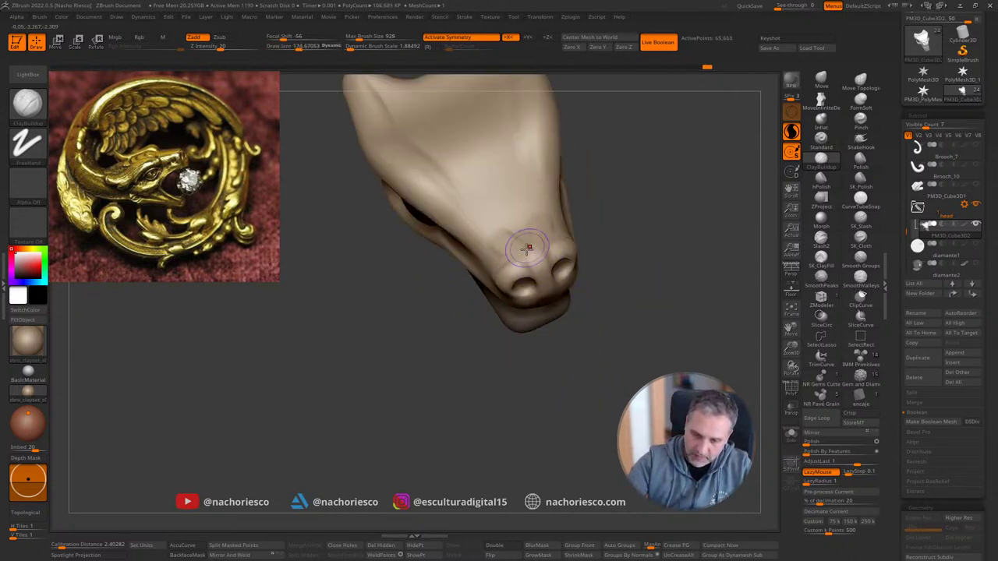
pyautogui.press('shift')
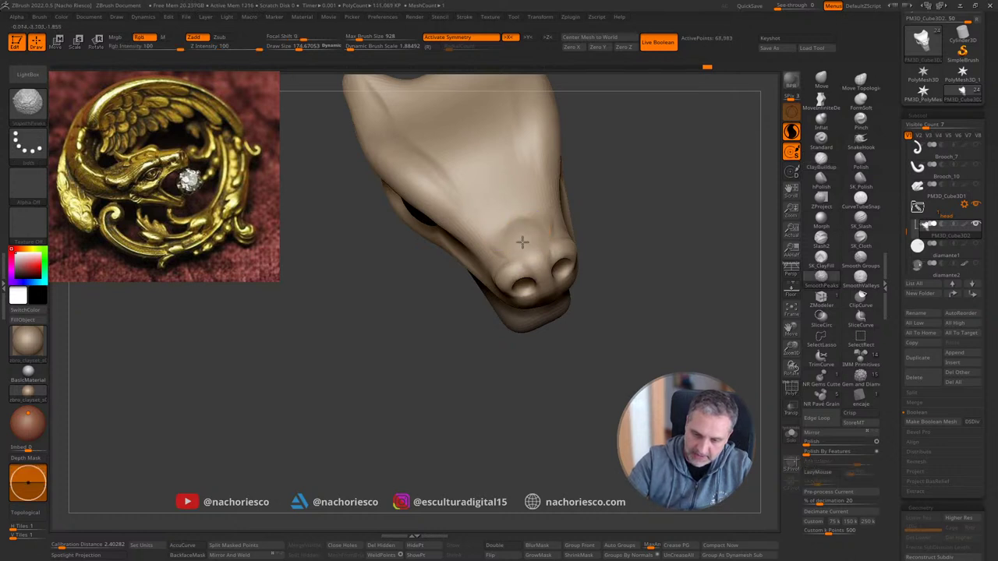
pyautogui.moveTo(594, 300)
pyautogui.mouseDown()
pyautogui.moveTo(621, 223)
pyautogui.moveTo(657, 261)
pyautogui.mouseUp()
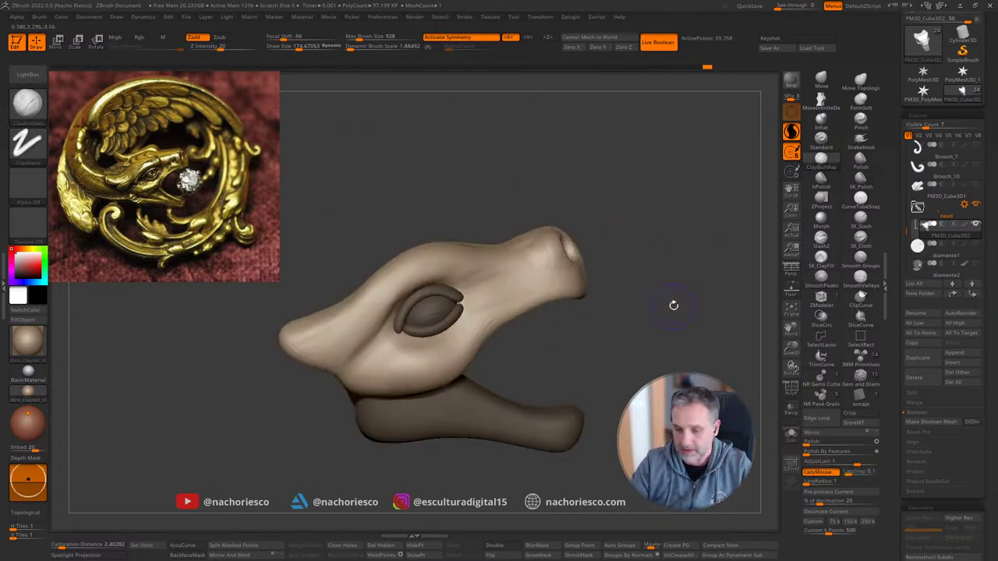
pyautogui.moveTo(673, 303)
pyautogui.keyDown('alt'); pyautogui.mouseDown()
pyautogui.moveTo(677, 295)
pyautogui.moveTo(596, 327)
pyautogui.mouseUp(); pyautogui.keyUp('alt')
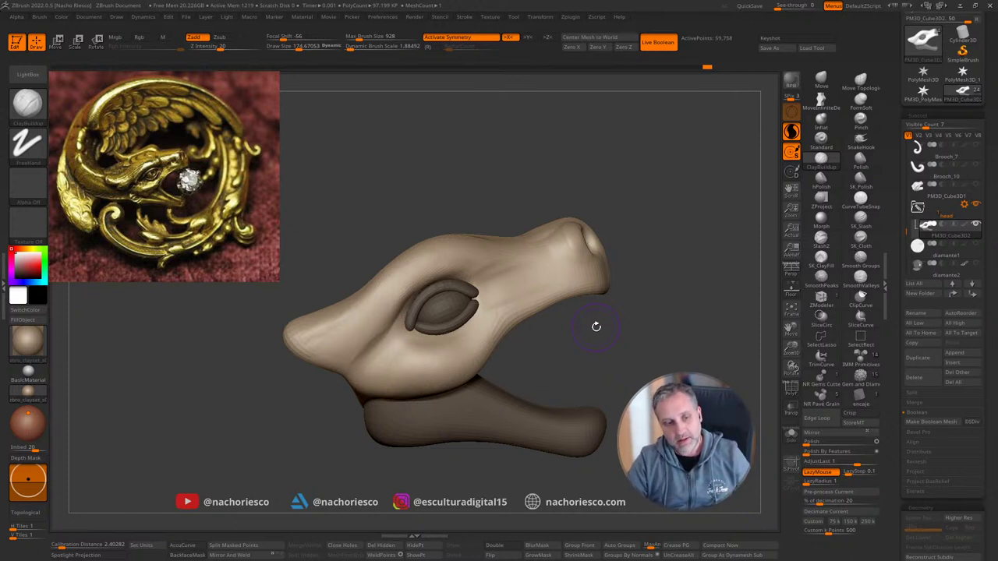
# Step: Reshape the sides of the head and the rear horns with the Move brush at draw sizes between about 419 and 559
pyautogui.click(821, 81)
pyautogui.press('s')
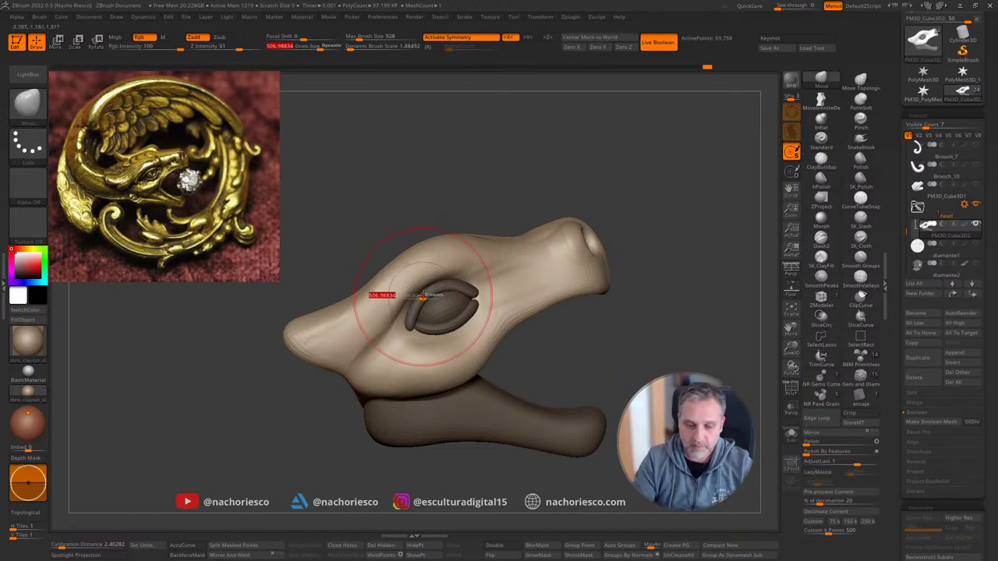
pyautogui.moveTo(416, 297)
pyautogui.mouseDown()
pyautogui.moveTo(430, 296)
pyautogui.moveTo(390, 307)
pyautogui.moveTo(410, 306)
pyautogui.mouseUp()
pyautogui.press('s')
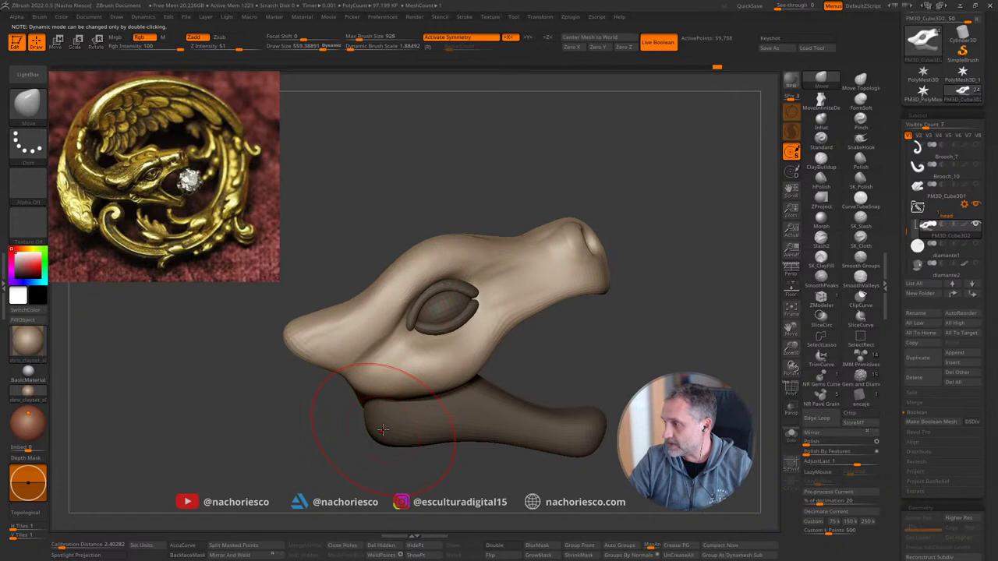
pyautogui.moveTo(707, 352); pyautogui.dragTo(614, 355)
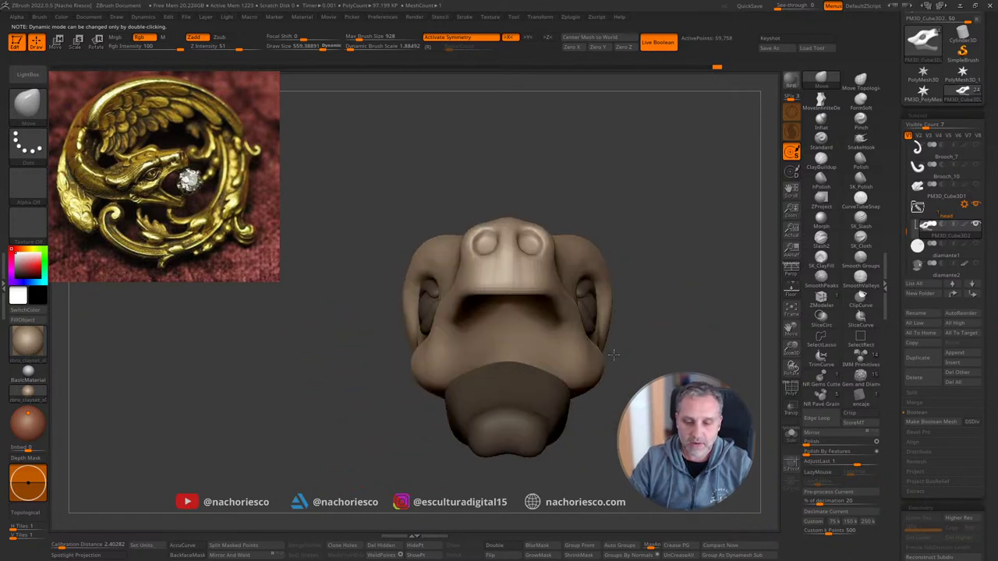
pyautogui.moveTo(677, 344)
pyautogui.mouseDown()
pyautogui.moveTo(702, 345)
pyautogui.moveTo(667, 461)
pyautogui.mouseUp()
pyautogui.press('s')
pyautogui.moveTo(478, 283); pyautogui.dragTo(463, 282)
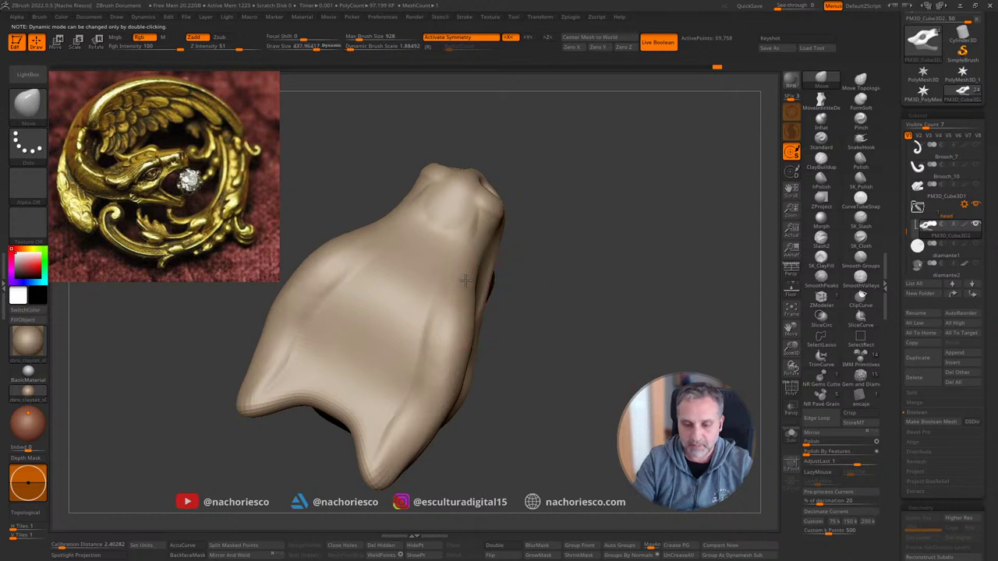
pyautogui.moveTo(457, 365); pyautogui.dragTo(458, 370)
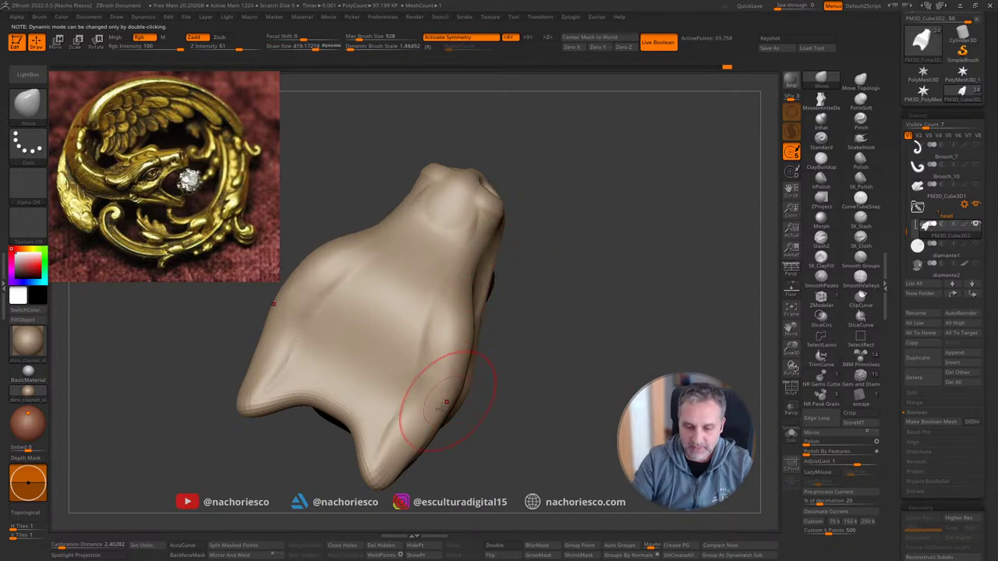
pyautogui.press('s')
pyautogui.moveTo(413, 429)
pyautogui.mouseDown()
pyautogui.moveTo(400, 446)
pyautogui.moveTo(377, 431)
pyautogui.mouseUp()
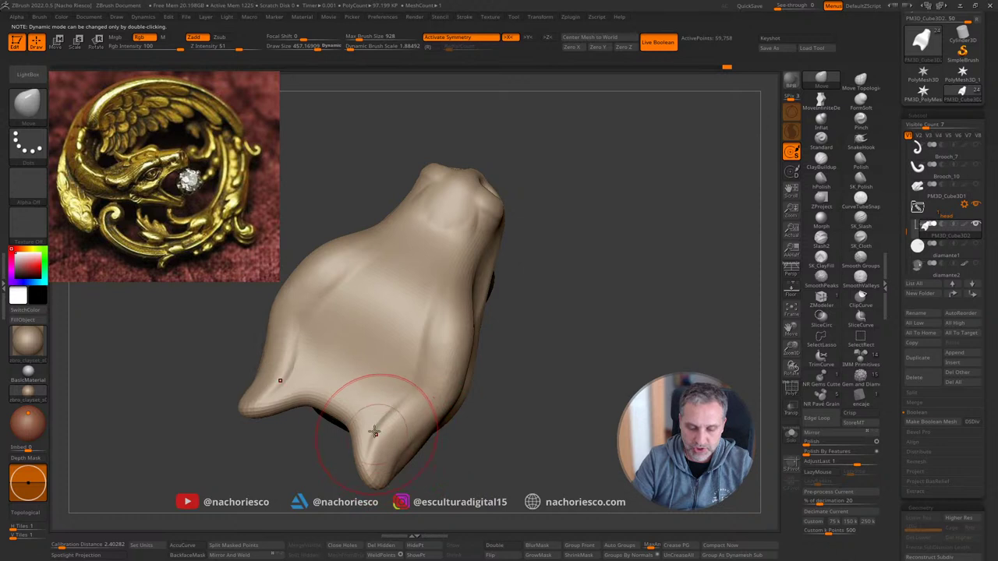
# Step: Sculpt the back of the head between the two rear horns with ClayBuildup, raising the draw size to about 254
pyautogui.keyDown('shift'); pyautogui.moveTo(485, 366); pyautogui.dragTo(552, 288); pyautogui.keyUp('shift')
pyautogui.keyDown('alt'); pyautogui.moveTo(564, 290); pyautogui.dragTo(609, 285); pyautogui.keyUp('alt')
pyautogui.moveTo(624, 338)
pyautogui.keyDown('alt'); pyautogui.mouseDown()
pyautogui.moveTo(667, 327)
pyautogui.moveTo(664, 238)
pyautogui.mouseUp(); pyautogui.keyUp('alt')
pyautogui.press('b')
pyautogui.press('c')
pyautogui.press('b')
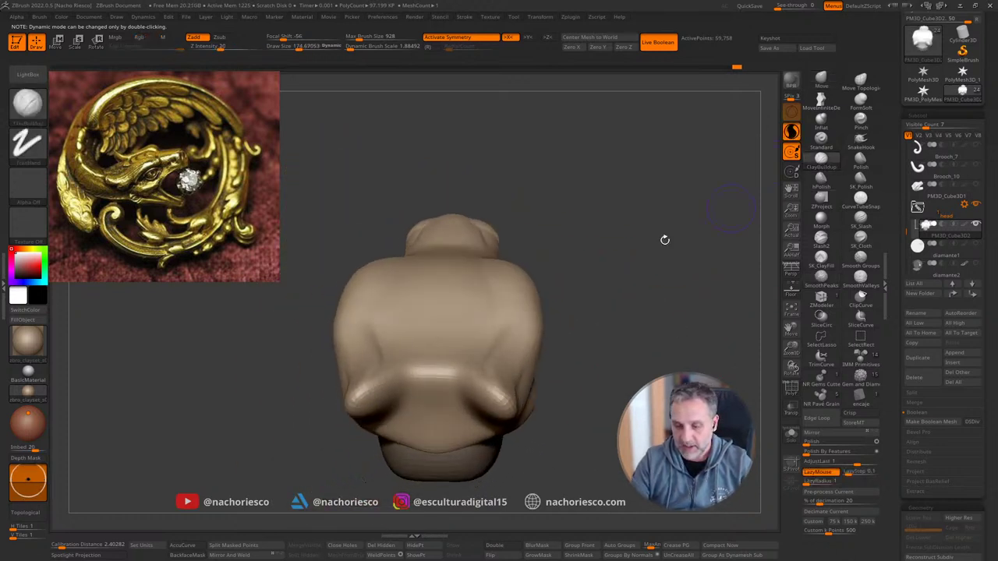
pyautogui.moveTo(439, 397); pyautogui.dragTo(423, 401)
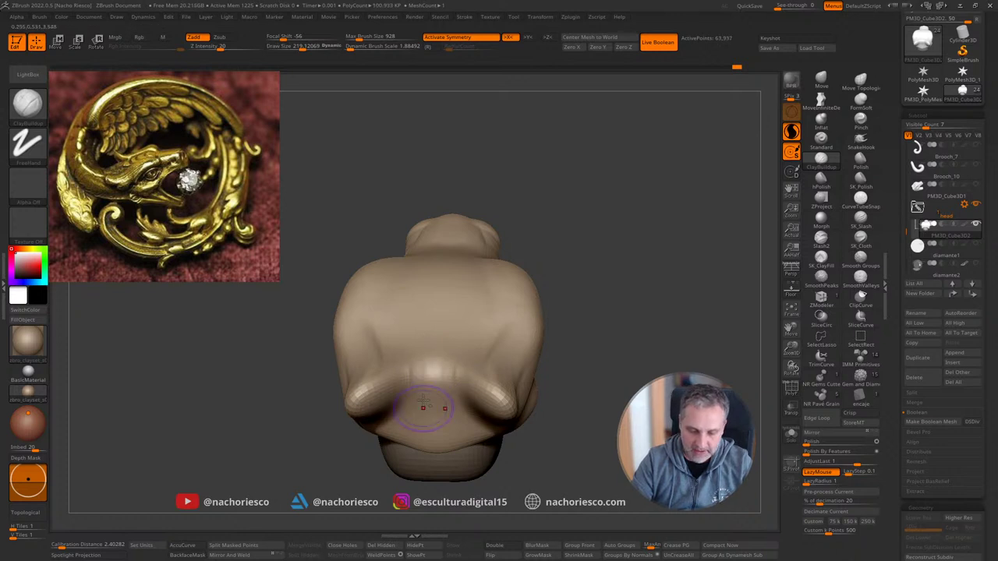
pyautogui.moveTo(555, 320); pyautogui.dragTo(545, 367)
pyautogui.press('s')
pyautogui.moveTo(441, 363)
pyautogui.mouseDown()
pyautogui.moveTo(432, 375)
pyautogui.moveTo(418, 298)
pyautogui.moveTo(432, 347)
pyautogui.moveTo(430, 331)
pyautogui.moveTo(443, 328)
pyautogui.mouseUp()
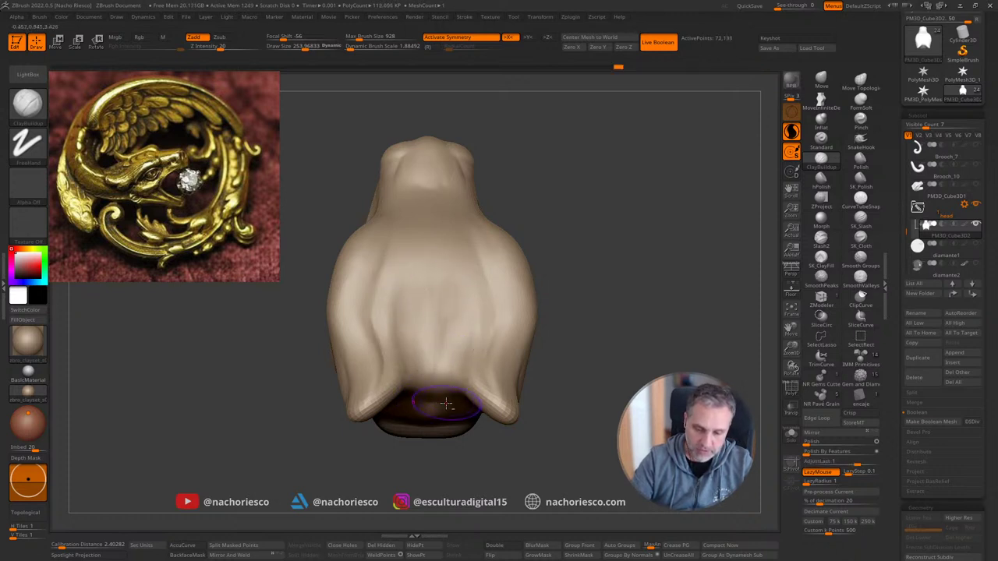
# Step: Refine the rear edge of the skull and build up the ridge from the horn toward the brow with ClayBuildup
pyautogui.moveTo(446, 398)
pyautogui.keyDown('alt'); pyautogui.mouseDown()
pyautogui.moveTo(426, 293)
pyautogui.moveTo(411, 303)
pyautogui.moveTo(435, 334)
pyautogui.moveTo(376, 394)
pyautogui.moveTo(377, 383)
pyautogui.mouseUp(); pyautogui.keyUp('alt')
pyautogui.moveTo(588, 364); pyautogui.dragTo(585, 379)
pyautogui.moveTo(503, 409)
pyautogui.mouseDown()
pyautogui.moveTo(491, 343)
pyautogui.moveTo(499, 323)
pyautogui.mouseUp()
pyautogui.moveTo(480, 215)
pyautogui.mouseDown()
pyautogui.moveTo(511, 351)
pyautogui.moveTo(559, 357)
pyautogui.moveTo(570, 374)
pyautogui.moveTo(492, 390)
pyautogui.moveTo(512, 337)
pyautogui.moveTo(492, 286)
pyautogui.moveTo(504, 203)
pyautogui.mouseUp()
pyautogui.keyDown('shift'); pyautogui.moveTo(657, 187); pyautogui.dragTo(692, 171); pyautogui.keyUp('shift')
pyautogui.moveTo(619, 340)
pyautogui.mouseDown()
pyautogui.moveTo(629, 270)
pyautogui.moveTo(628, 301)
pyautogui.moveTo(662, 291)
pyautogui.moveTo(613, 290)
pyautogui.mouseUp()
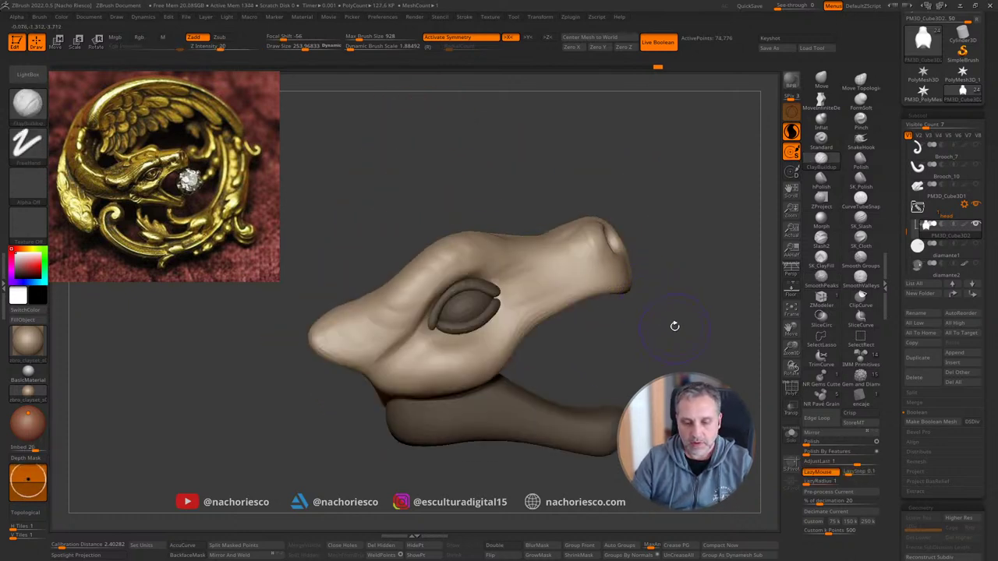
# Step: Reshape the rear horn into a slimmer, more distinct tip with the Move brush at a draw size of about 374
pyautogui.moveTo(675, 326)
pyautogui.keyDown('alt'); pyautogui.mouseDown()
pyautogui.moveTo(684, 297)
pyautogui.moveTo(677, 332)
pyautogui.moveTo(686, 318)
pyautogui.mouseUp(); pyautogui.keyUp('alt')
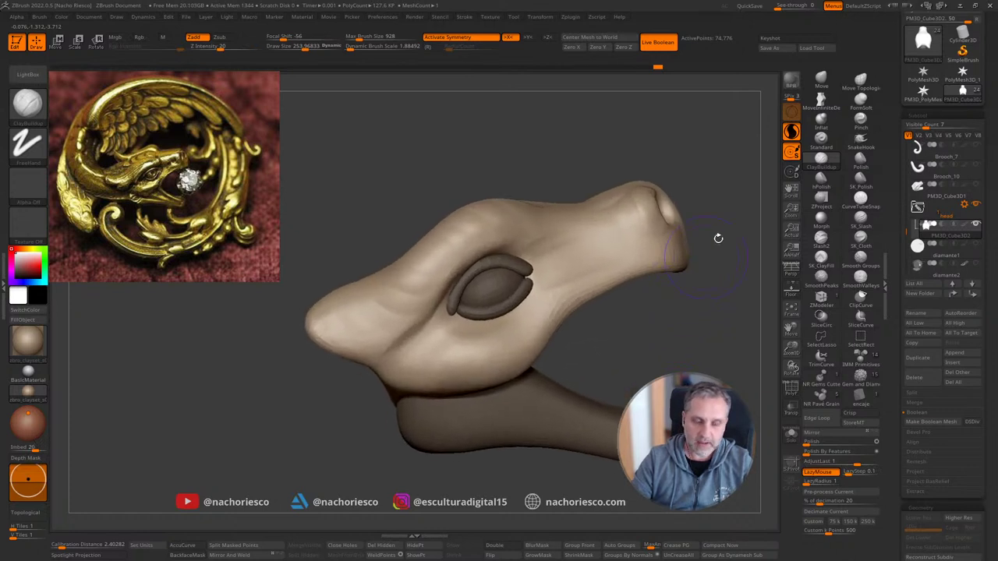
pyautogui.click(821, 79)
pyautogui.press('s')
pyautogui.moveTo(355, 310); pyautogui.dragTo(335, 310)
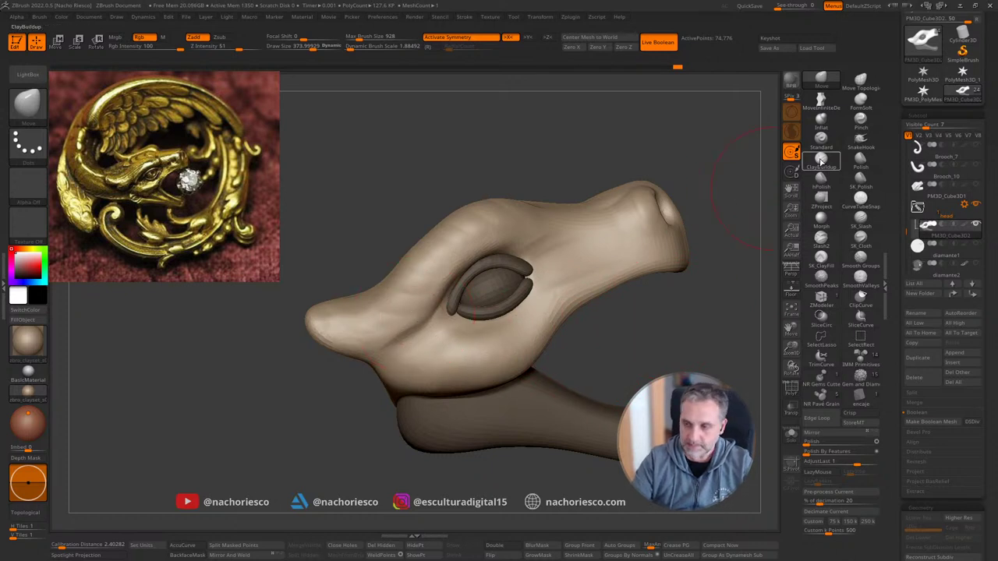
# Step: Sculpt the fold between the rear horn and the cheek with ClayBuildup at a draw size of about 219
pyautogui.click(821, 160)
pyautogui.press('s')
pyautogui.moveTo(390, 335); pyautogui.dragTo(384, 335)
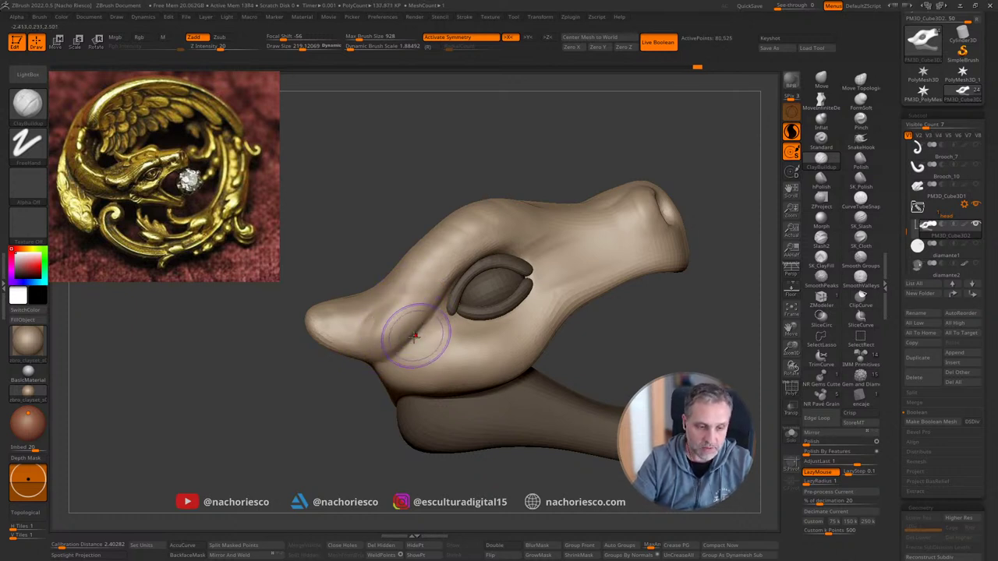
pyautogui.keyDown('alt'); pyautogui.moveTo(345, 412); pyautogui.dragTo(360, 406); pyautogui.keyUp('alt')
# Step: Carve a crease across the base of the rear horn with the SK_Slash brush at a draw size of about 240
pyautogui.click(861, 220)
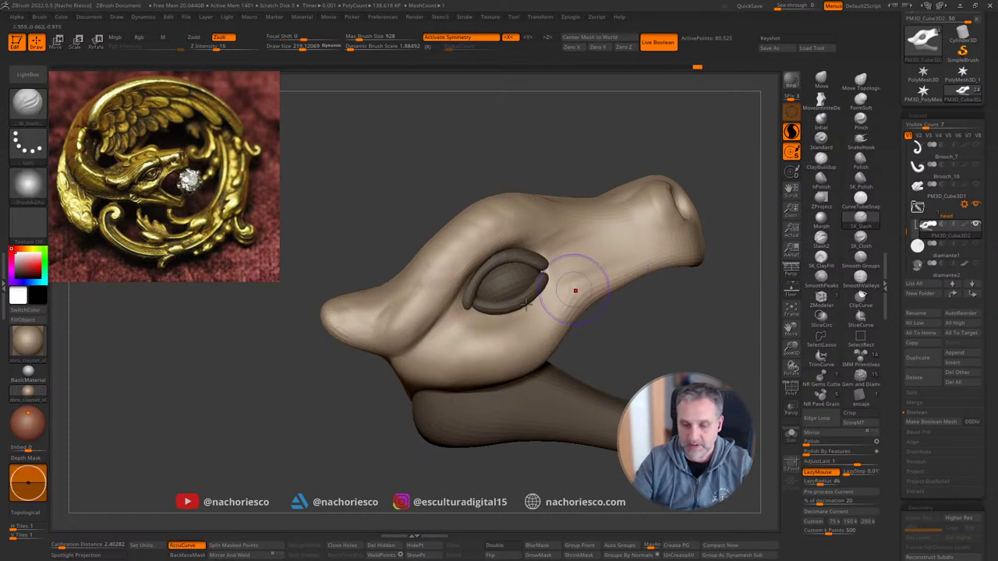
pyautogui.press('s')
pyautogui.moveTo(374, 343); pyautogui.dragTo(376, 343)
pyautogui.moveTo(311, 421); pyautogui.dragTo(332, 401)
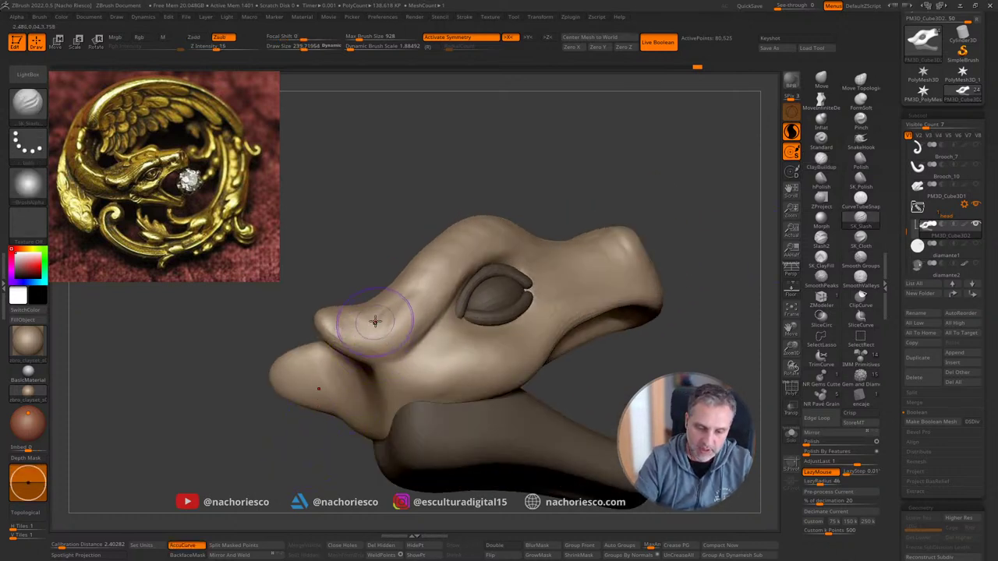
pyautogui.moveTo(569, 312); pyautogui.dragTo(668, 301, button='right')
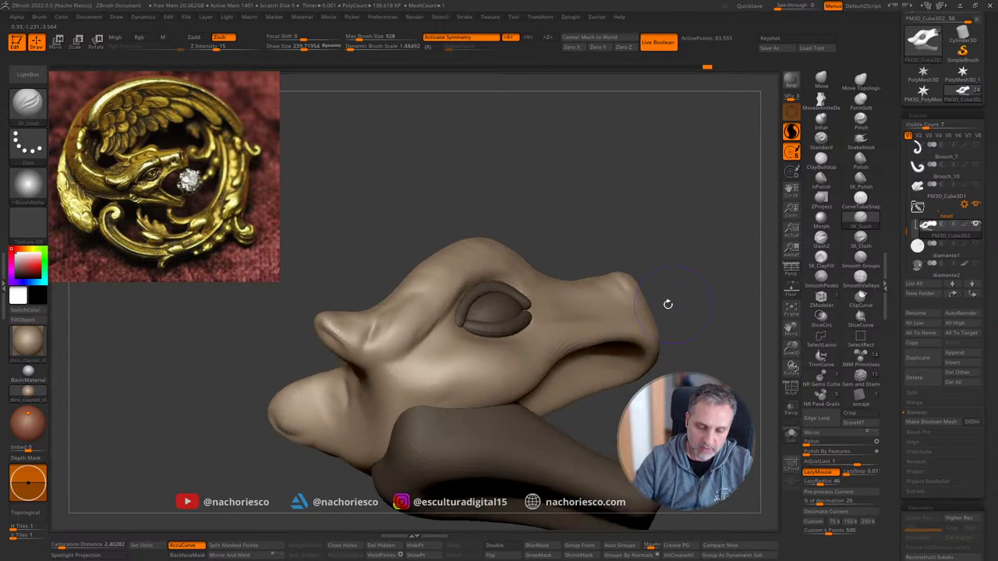
pyautogui.moveTo(386, 382); pyautogui.dragTo(428, 378)
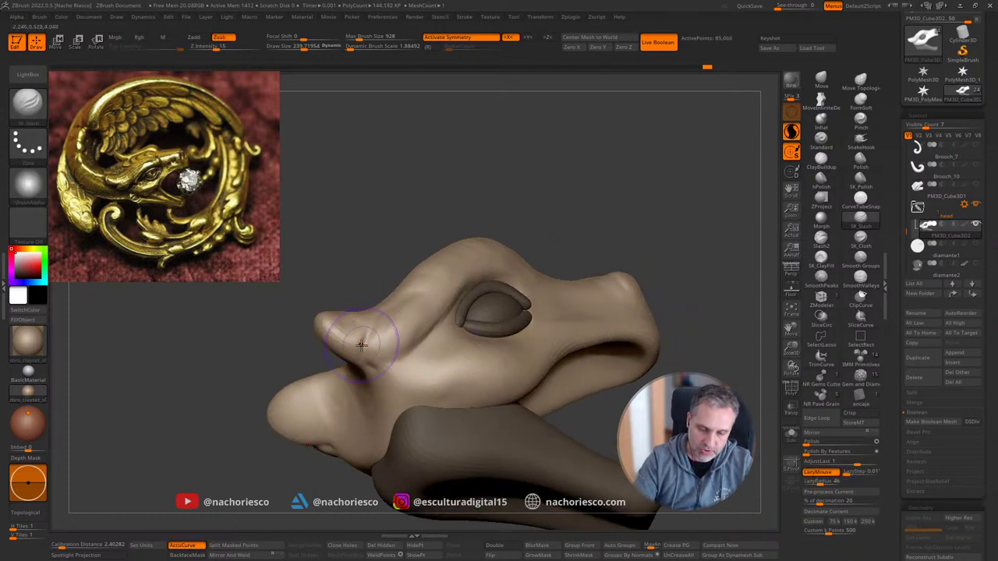
pyautogui.moveTo(359, 345); pyautogui.dragTo(442, 379)
pyautogui.moveTo(444, 379); pyautogui.dragTo(398, 350, button='right')
pyautogui.moveTo(368, 325); pyautogui.dragTo(361, 349)
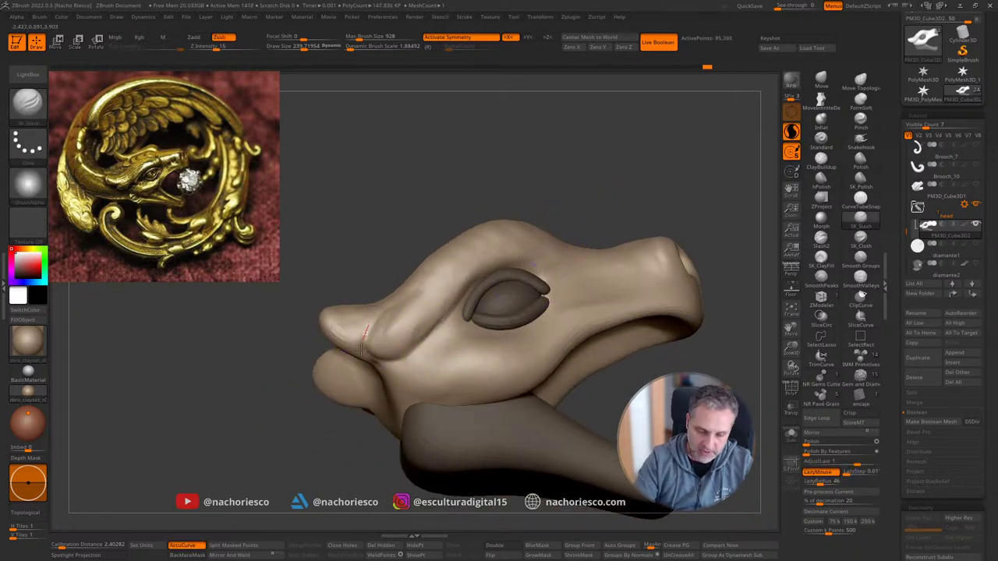
# Step: Deepen the notch on the underside of the rear horn where it meets the brow fold, using SK_Slash
pyautogui.moveTo(620, 169)
pyautogui.mouseDown(button='right')
pyautogui.moveTo(635, 335)
pyautogui.moveTo(707, 330)
pyautogui.moveTo(687, 333)
pyautogui.mouseUp(button='right')
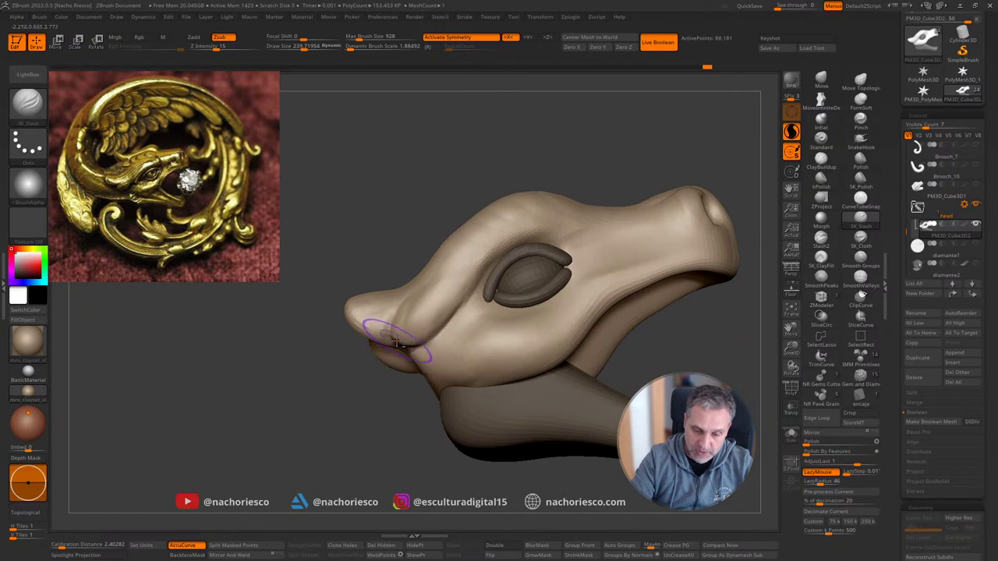
pyautogui.moveTo(397, 424); pyautogui.dragTo(401, 367, button='right')
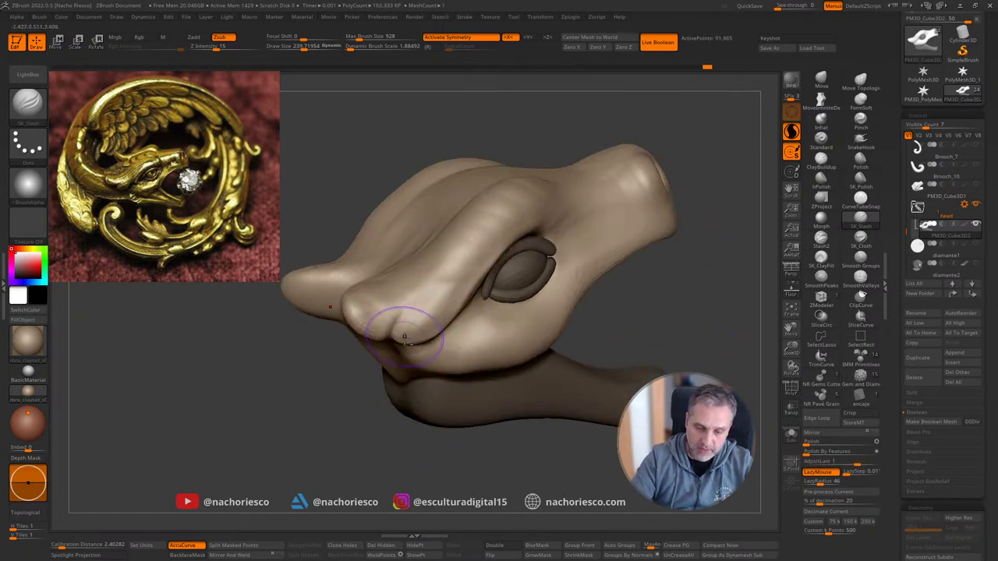
pyautogui.moveTo(435, 290); pyautogui.dragTo(406, 296, button='right')
pyautogui.moveTo(412, 343); pyautogui.dragTo(418, 344)
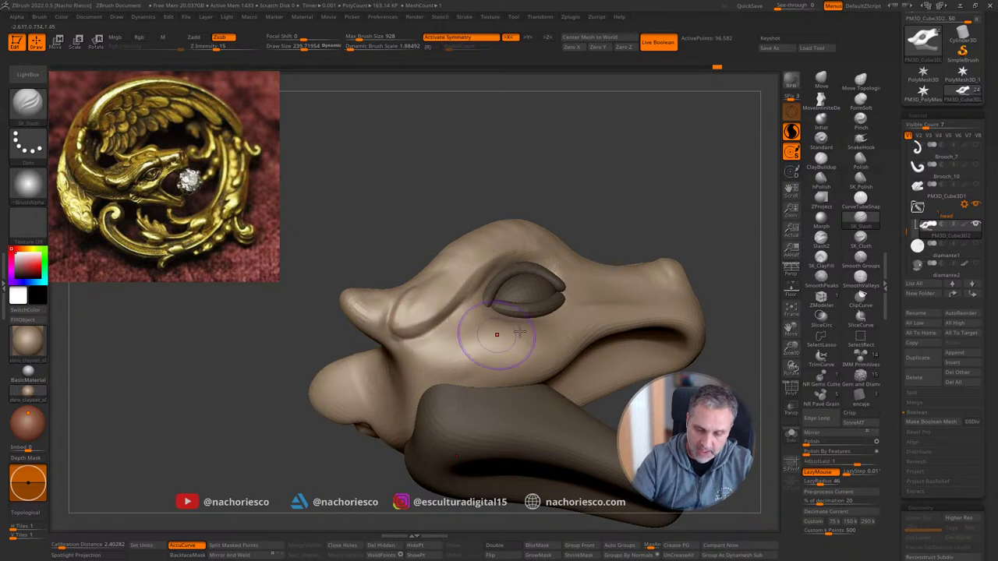
# Step: Set the brush's LazyRadius to 32 and cut finer grooves along the rear horn toward the brow with SK_Slash
pyautogui.moveTo(821, 482); pyautogui.dragTo(817, 482)
pyautogui.moveTo(473, 290); pyautogui.dragTo(474, 337, button='right')
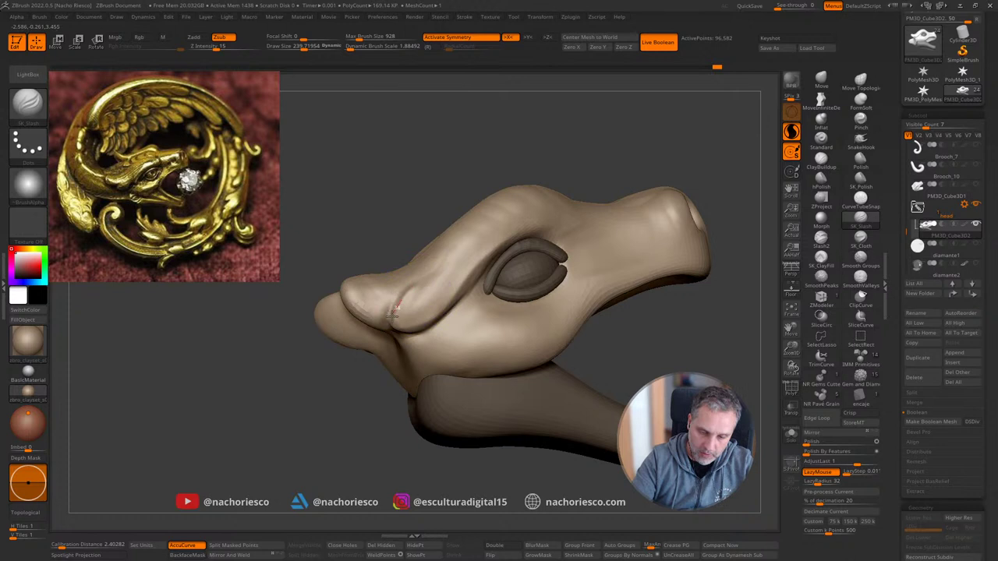
pyautogui.moveTo(473, 263); pyautogui.dragTo(665, 316, button='right')
pyautogui.moveTo(350, 296)
pyautogui.mouseDown()
pyautogui.moveTo(393, 311)
pyautogui.moveTo(426, 270)
pyautogui.mouseUp()
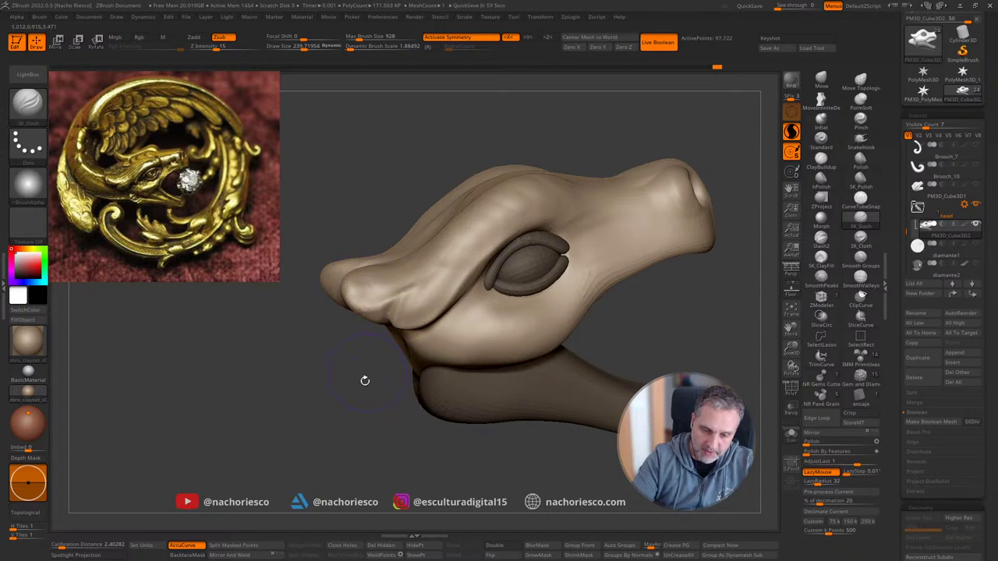
# Step: Carve a groove along the upper side of the brow ridge, from the rear horn toward the snout, with SK_Slash
pyautogui.moveTo(364, 380)
pyautogui.mouseDown()
pyautogui.moveTo(364, 301)
pyautogui.moveTo(383, 251)
pyautogui.moveTo(484, 221)
pyautogui.moveTo(353, 292)
pyautogui.mouseUp()
pyautogui.moveTo(460, 220); pyautogui.dragTo(528, 163)
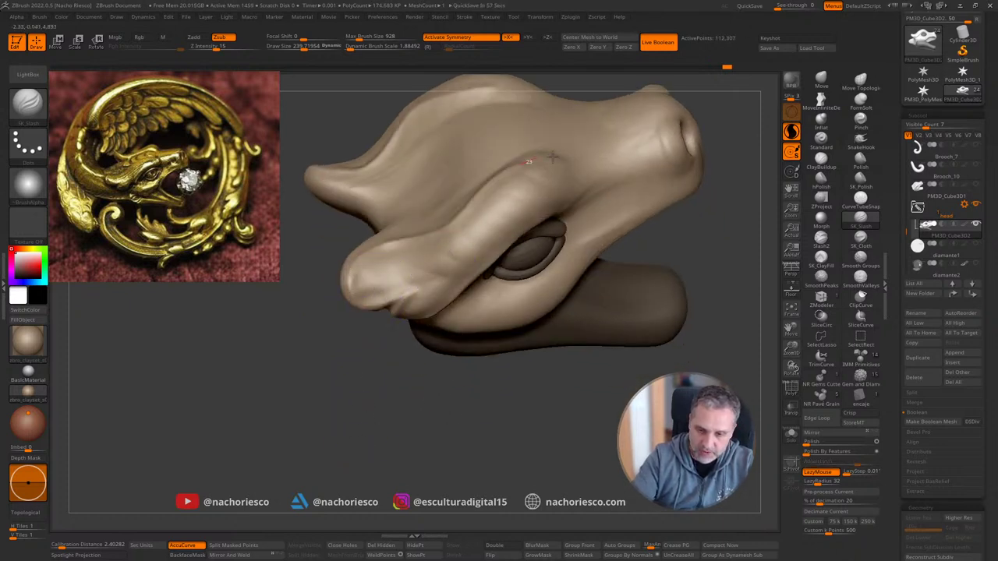
pyautogui.moveTo(624, 248); pyautogui.dragTo(622, 337)
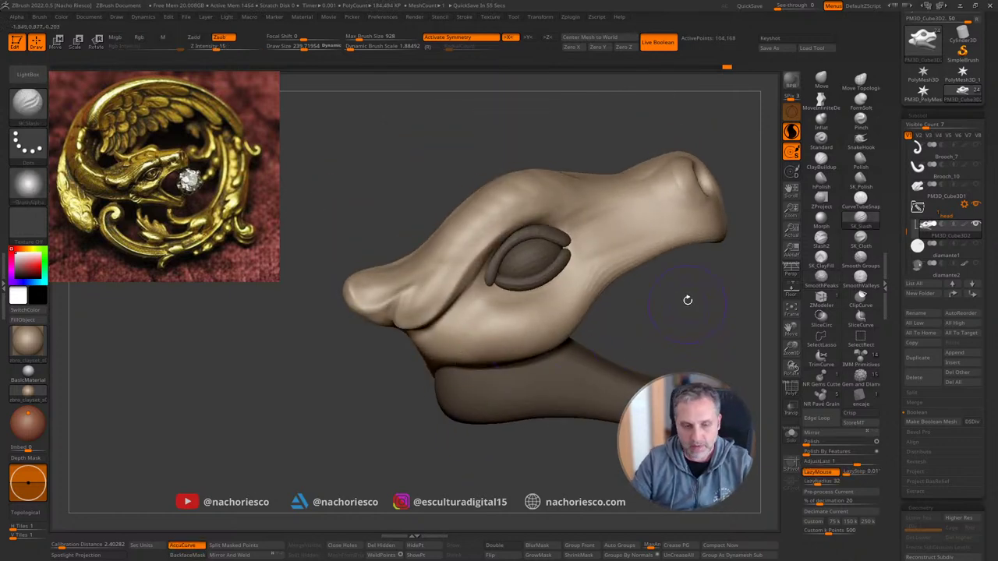
# Step: Pull the rear horn's tip slightly outward with the Move brush at a draw size of about 291, checking its shape from behind
pyautogui.click(821, 82)
pyautogui.press('s')
pyautogui.moveTo(349, 299)
pyautogui.mouseDown()
pyautogui.moveTo(360, 295)
pyautogui.moveTo(367, 306)
pyautogui.moveTo(383, 292)
pyautogui.moveTo(349, 289)
pyautogui.mouseUp()
pyautogui.press('s')
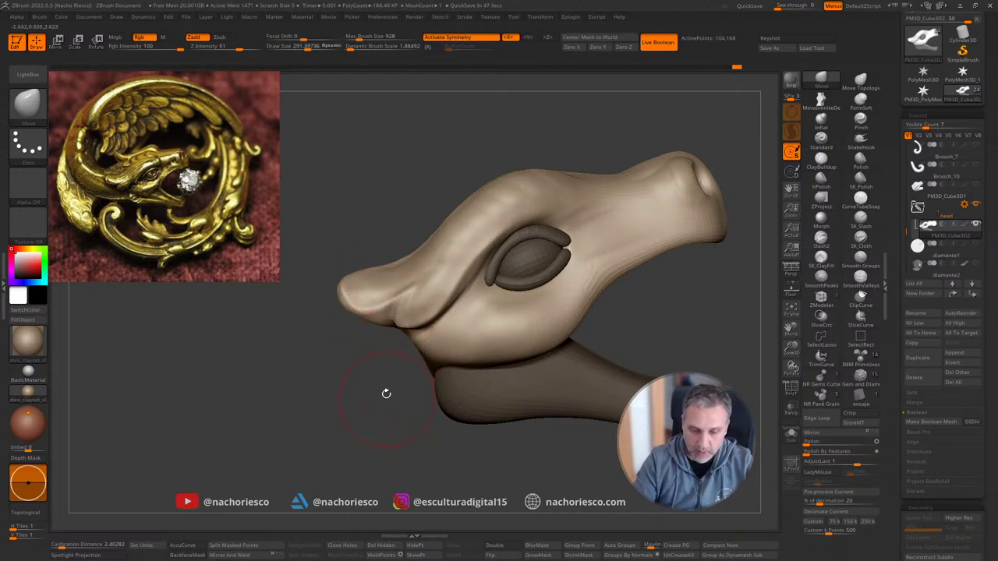
pyautogui.moveTo(385, 395)
pyautogui.mouseDown()
pyautogui.moveTo(399, 310)
pyautogui.moveTo(591, 327)
pyautogui.mouseUp()
pyautogui.moveTo(693, 318); pyautogui.dragTo(795, 246)
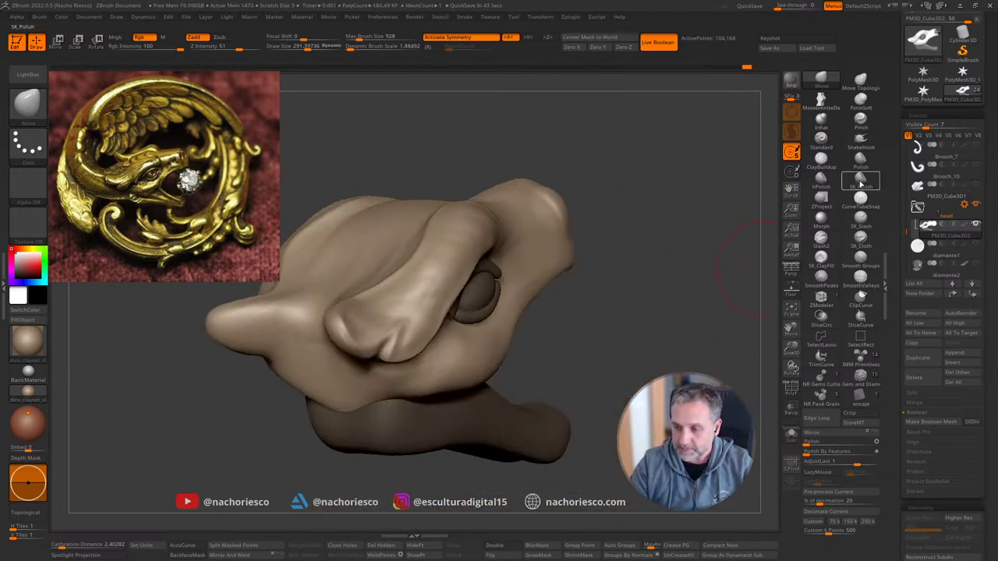
pyautogui.moveTo(694, 280); pyautogui.dragTo(679, 278)
pyautogui.moveTo(734, 318); pyautogui.dragTo(616, 315)
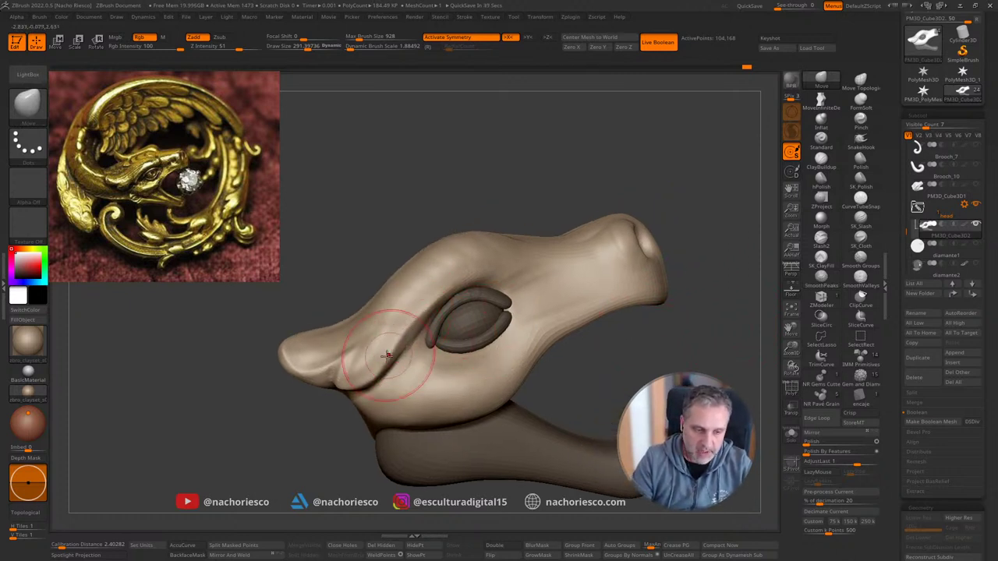
# Step: Sculpt the fold behind and above the eye with ClayBuildup at a draw size of about 106
pyautogui.click(823, 178)
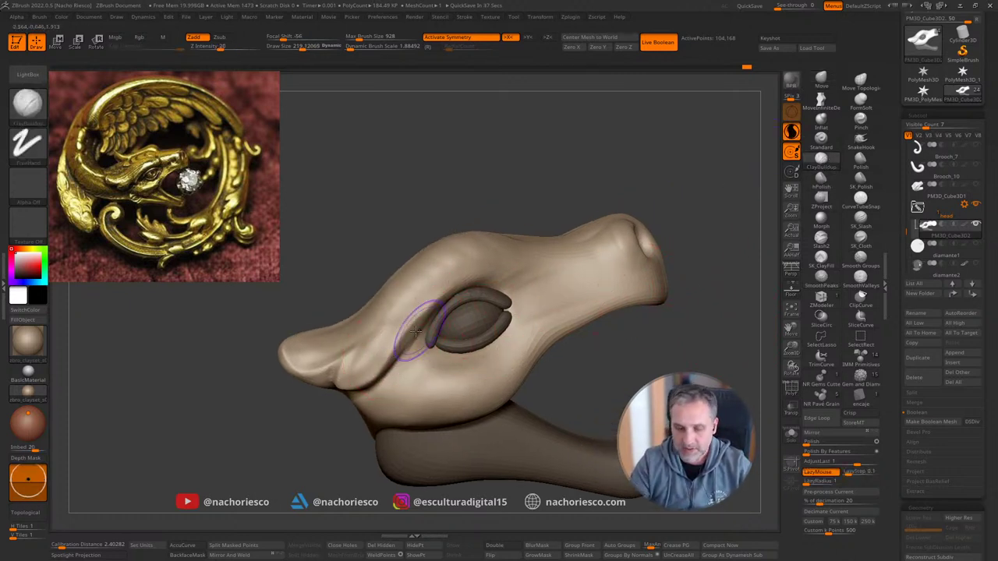
pyautogui.moveTo(411, 331); pyautogui.dragTo(415, 337)
pyautogui.press('s')
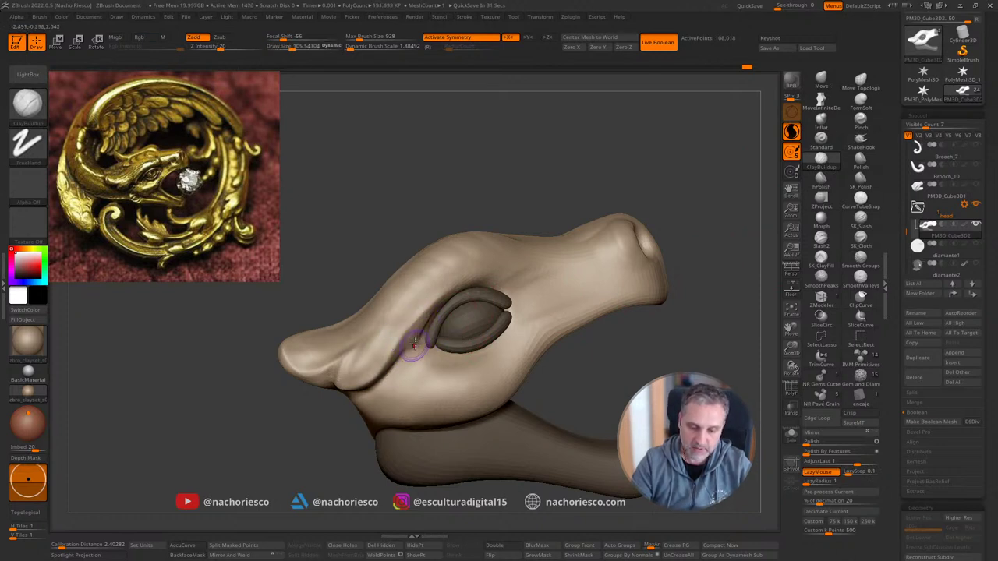
pyautogui.moveTo(574, 174); pyautogui.dragTo(567, 188)
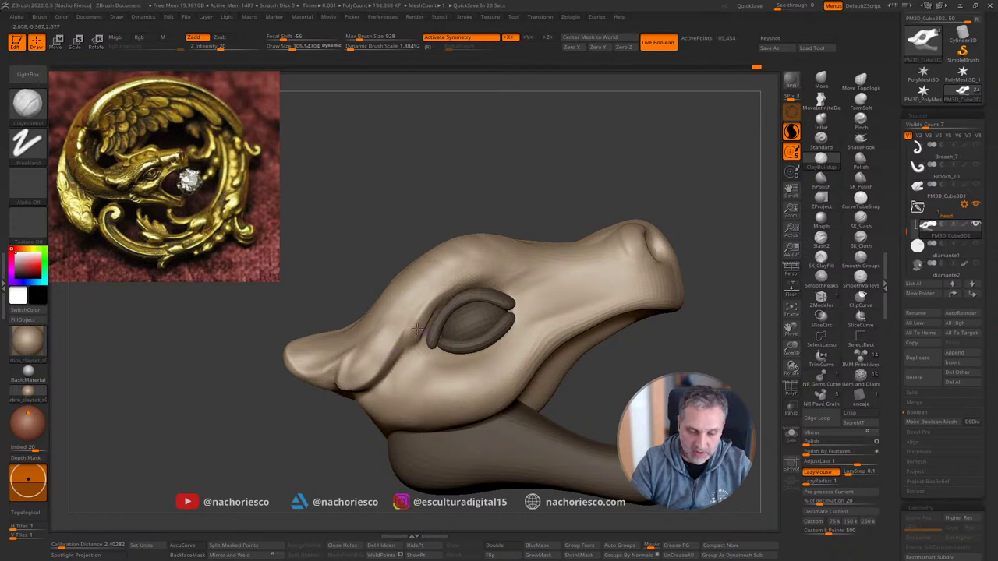
pyautogui.moveTo(442, 294); pyautogui.dragTo(454, 283)
pyautogui.moveTo(624, 191); pyautogui.dragTo(543, 224)
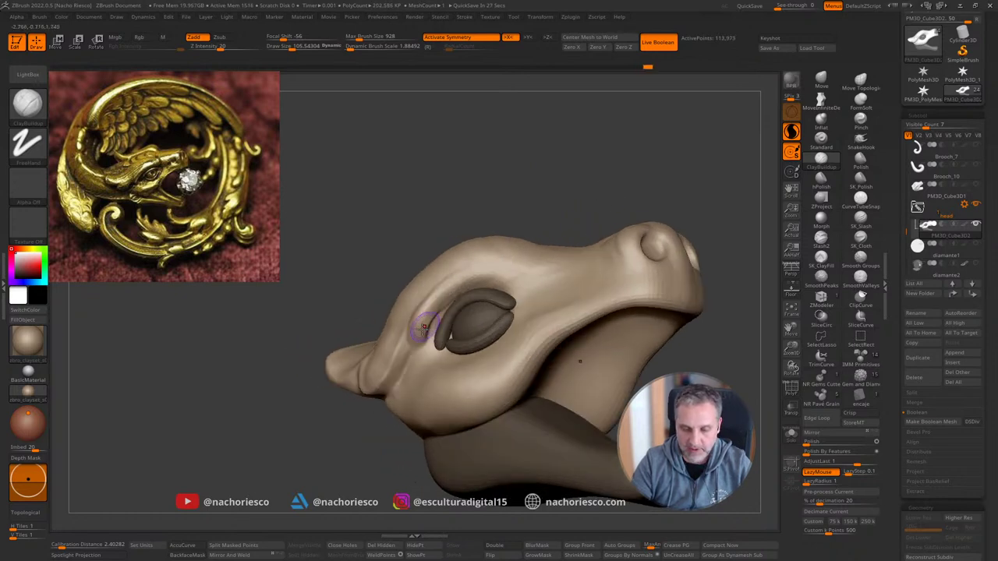
# Step: Adjust the brow ridge beside the eye from below the head with the Move brush at a draw size of about 261
pyautogui.moveTo(598, 193)
pyautogui.mouseDown(button='right')
pyautogui.moveTo(702, 223)
pyautogui.moveTo(675, 174)
pyautogui.moveTo(698, 185)
pyautogui.mouseUp(button='right')
pyautogui.click(819, 82)
pyautogui.press('s')
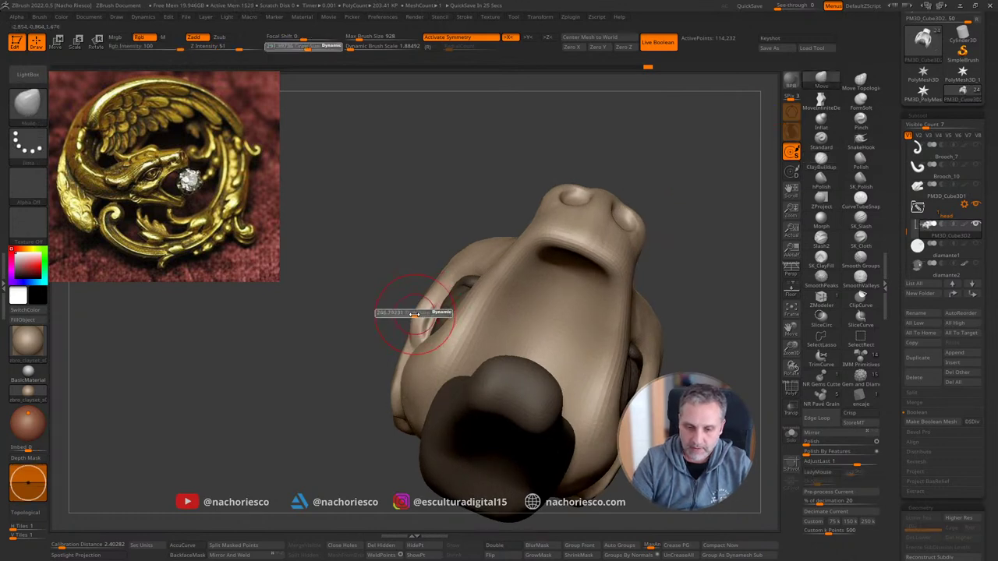
pyautogui.press('s')
pyautogui.moveTo(427, 300); pyautogui.dragTo(430, 300)
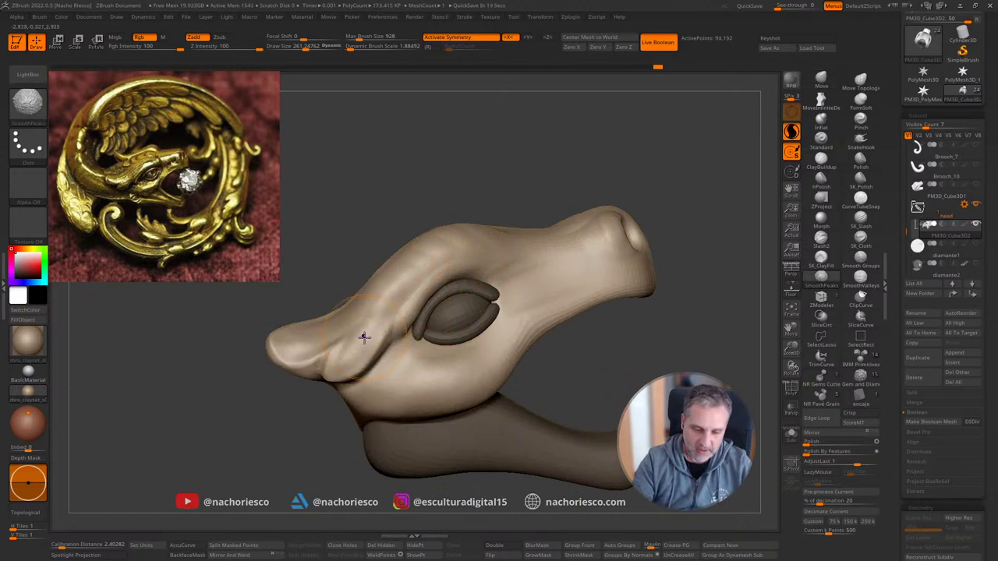
# Step: Reshape the fold between the brow and the rear horn with the Move brush at a draw size of about 233
pyautogui.press('s')
pyautogui.moveTo(364, 338); pyautogui.dragTo(354, 353)
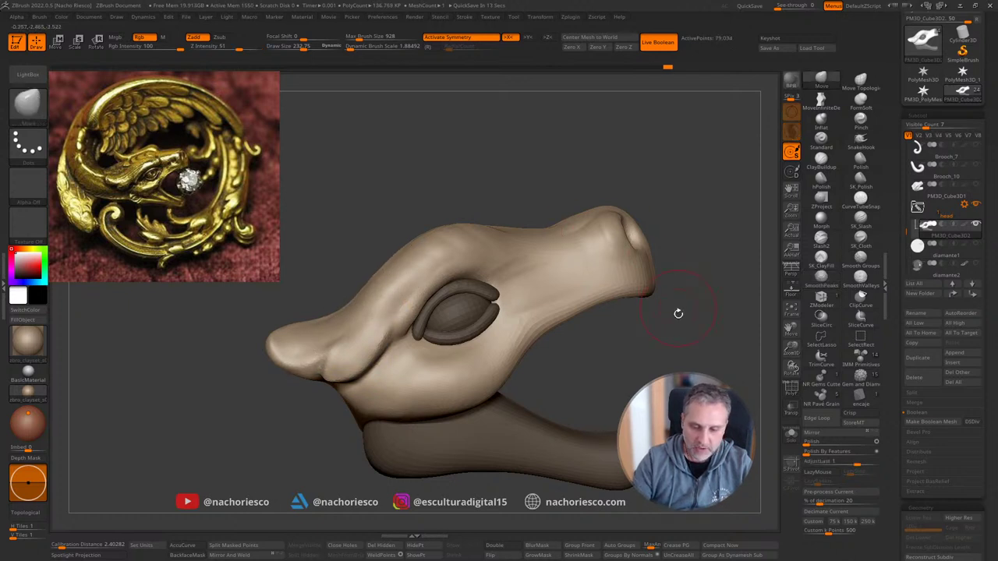
pyautogui.moveTo(677, 312); pyautogui.dragTo(692, 332)
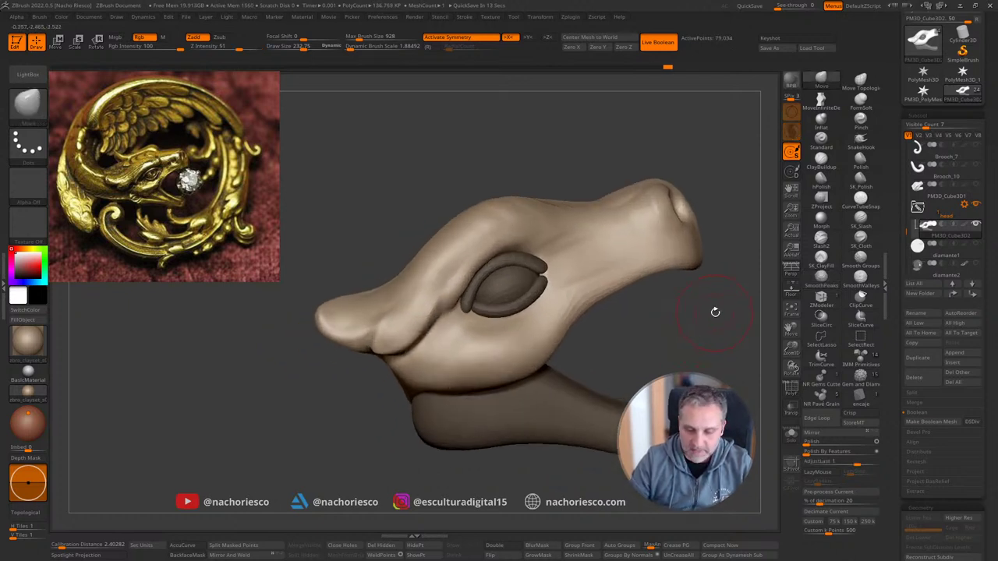
# Step: Carve a crease from beneath the rear horn fold down behind the cheek with SK_Slash at a draw size of about 269
pyautogui.click(850, 228)
pyautogui.press('s')
pyautogui.moveTo(439, 338); pyautogui.dragTo(444, 338)
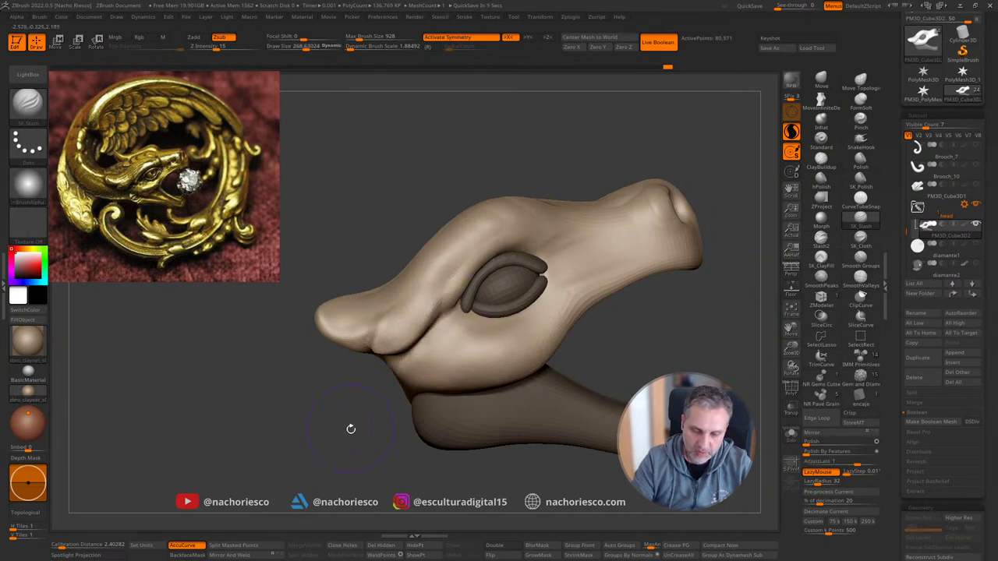
pyautogui.moveTo(351, 429); pyautogui.dragTo(362, 421)
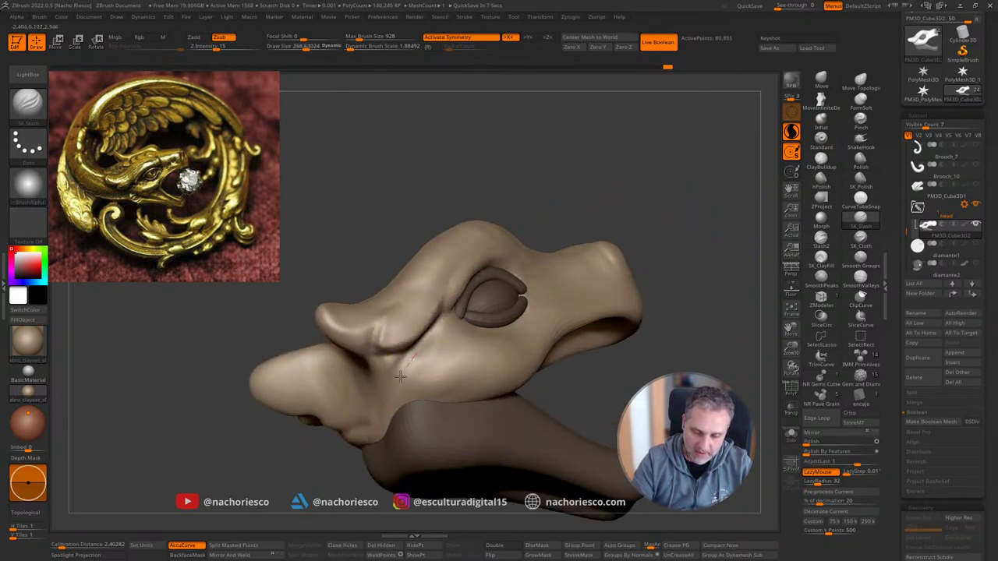
pyautogui.moveTo(400, 376); pyautogui.dragTo(355, 436)
pyautogui.moveTo(423, 345)
pyautogui.mouseDown()
pyautogui.moveTo(361, 430)
pyautogui.moveTo(396, 361)
pyautogui.moveTo(343, 413)
pyautogui.mouseUp()
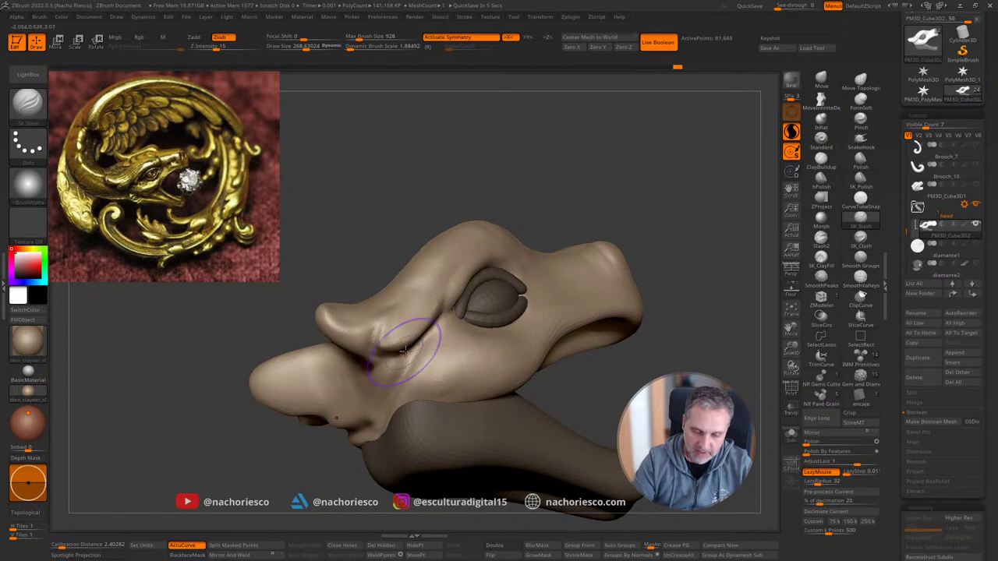
pyautogui.moveTo(410, 382); pyautogui.dragTo(344, 366, button='right')
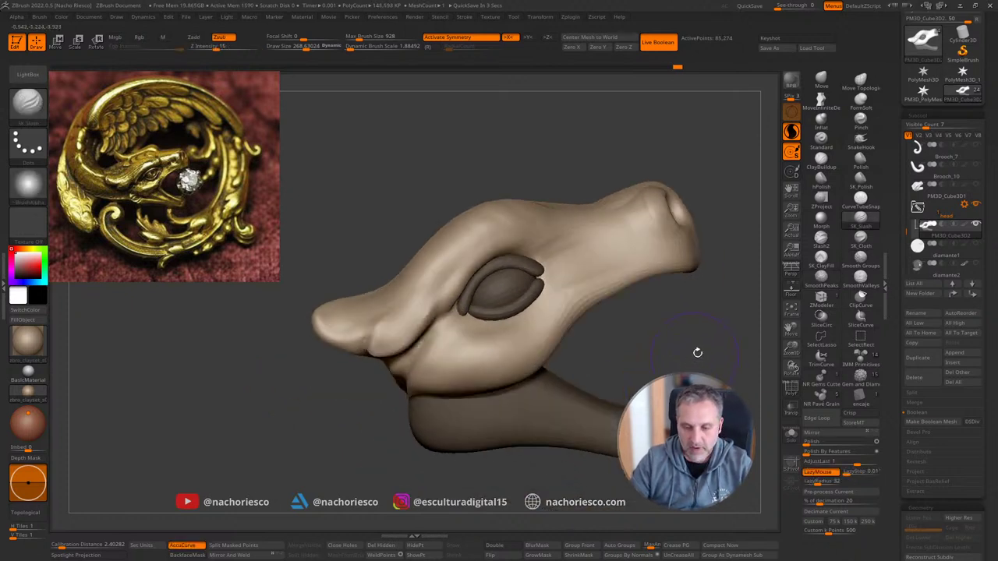
# Step: Sculpt around the crease between the rear horn and the back of the cheek with ClayBuildup at a draw size of about 105
pyautogui.click(819, 163)
pyautogui.moveTo(733, 290); pyautogui.dragTo(697, 305, button='right')
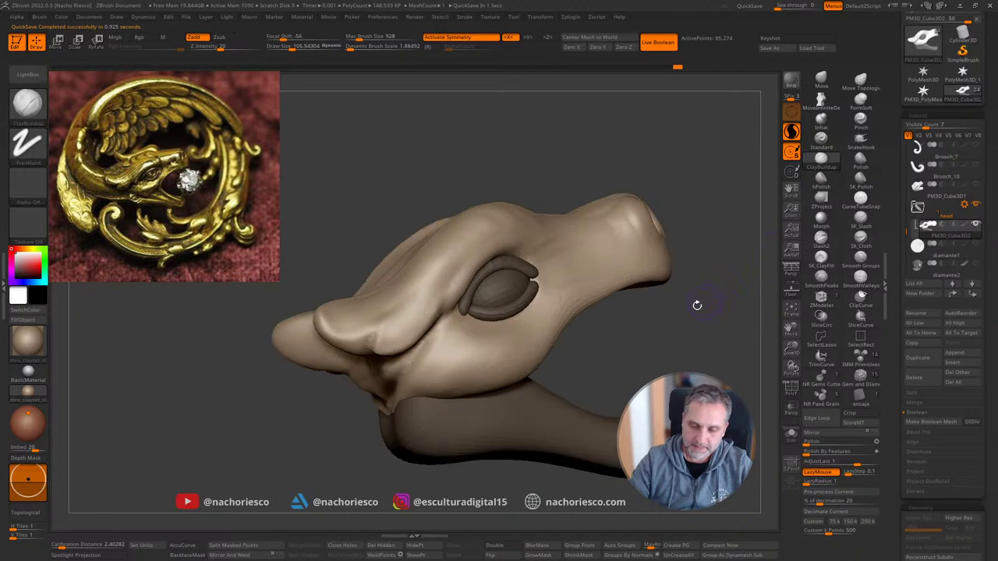
pyautogui.moveTo(398, 368); pyautogui.dragTo(391, 373, button='right')
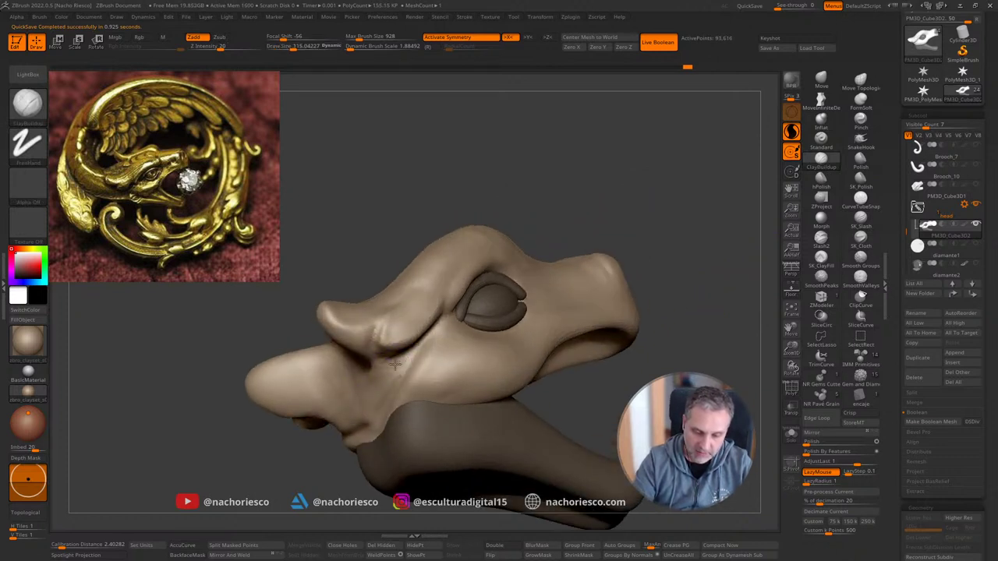
pyautogui.moveTo(390, 376); pyautogui.dragTo(408, 366, button='right')
pyautogui.moveTo(396, 381); pyautogui.dragTo(422, 374)
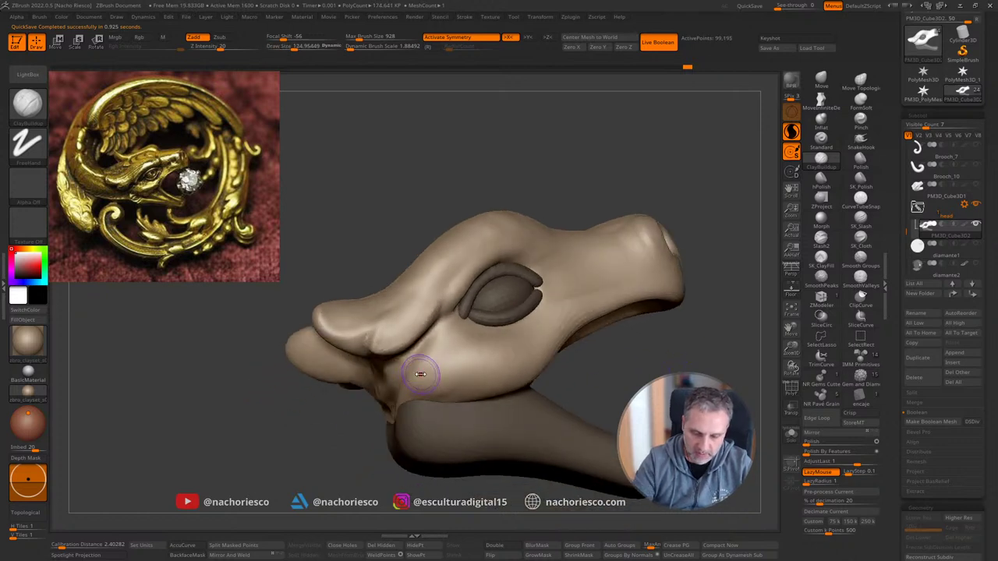
# Step: Shape the back of the head behind the cheek and the horn fold with ClayBuildup at a draw size of about 146
pyautogui.moveTo(386, 404)
pyautogui.mouseDown(button='right')
pyautogui.moveTo(357, 441)
pyautogui.moveTo(375, 390)
pyautogui.mouseUp(button='right')
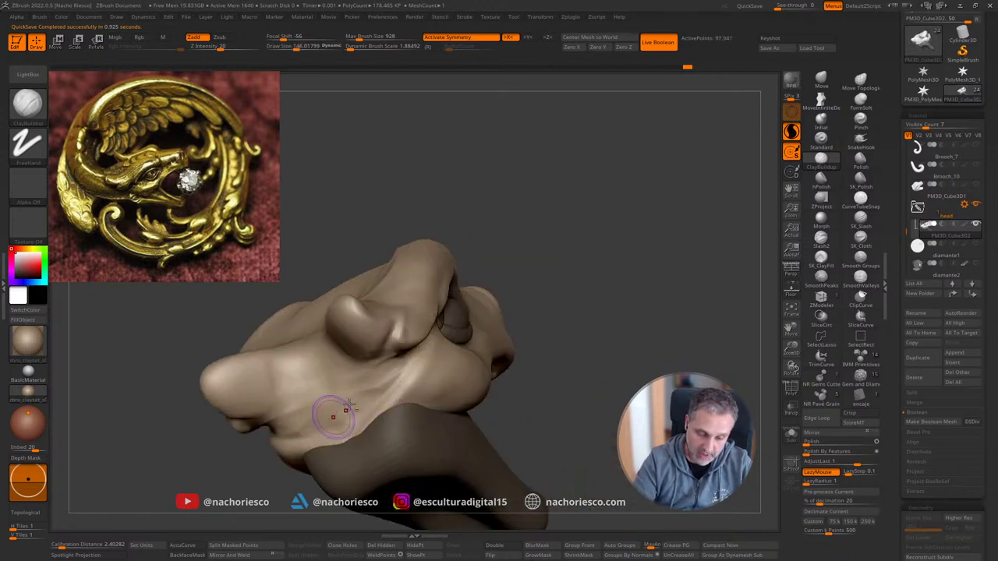
pyautogui.moveTo(367, 376)
pyautogui.mouseDown()
pyautogui.moveTo(290, 418)
pyautogui.moveTo(297, 393)
pyautogui.mouseUp()
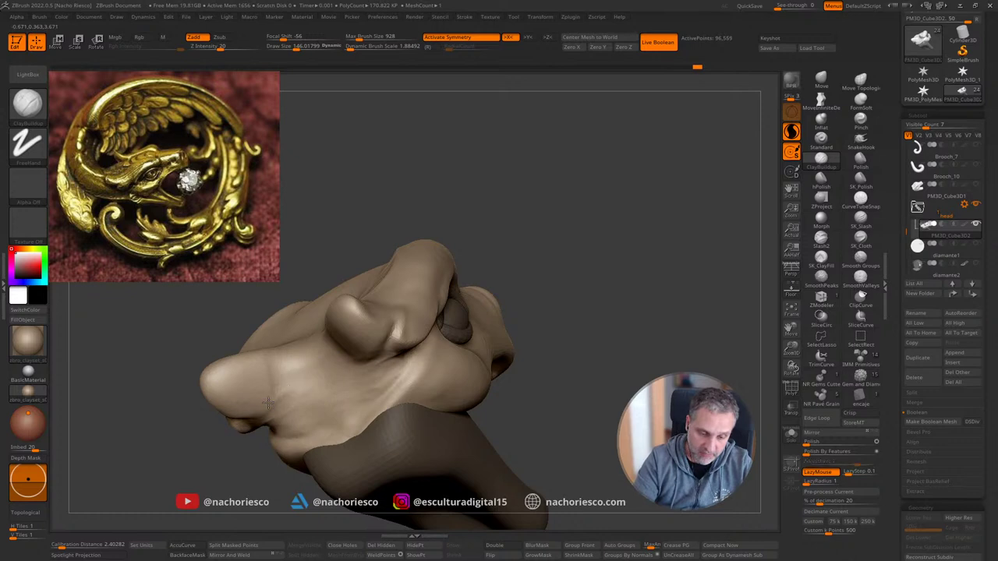
pyautogui.moveTo(561, 274)
pyautogui.keyDown('shift'); pyautogui.mouseDown(button='right')
pyautogui.moveTo(655, 372)
pyautogui.moveTo(653, 352)
pyautogui.moveTo(597, 395)
pyautogui.mouseUp(button='right'); pyautogui.keyUp('shift')
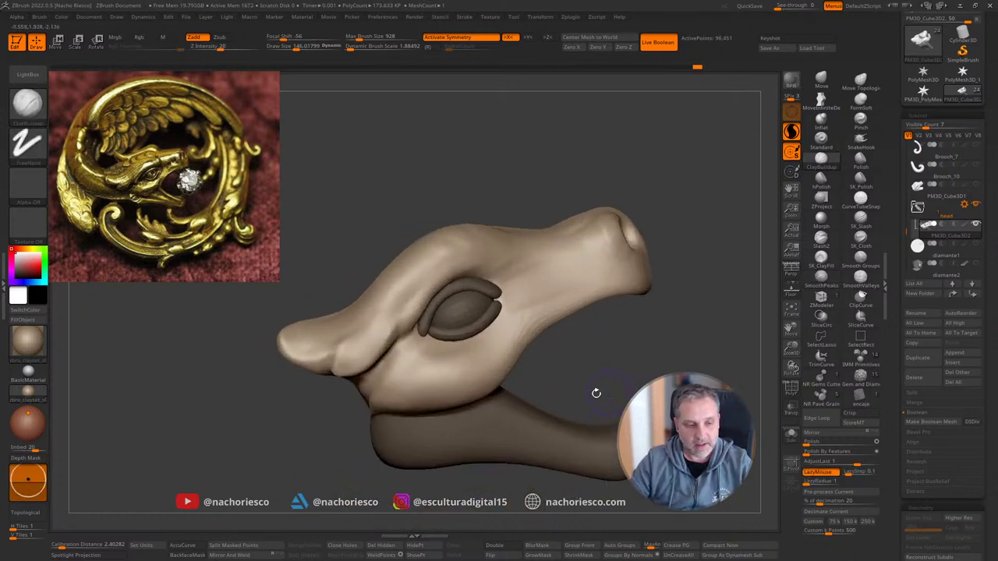
pyautogui.moveTo(369, 351)
pyautogui.mouseDown()
pyautogui.moveTo(359, 336)
pyautogui.moveTo(336, 377)
pyautogui.moveTo(357, 328)
pyautogui.moveTo(334, 356)
pyautogui.moveTo(359, 337)
pyautogui.moveTo(406, 343)
pyautogui.mouseUp()
pyautogui.keyDown('alt'); pyautogui.moveTo(664, 340); pyautogui.dragTo(676, 336, button='right'); pyautogui.keyUp('alt')
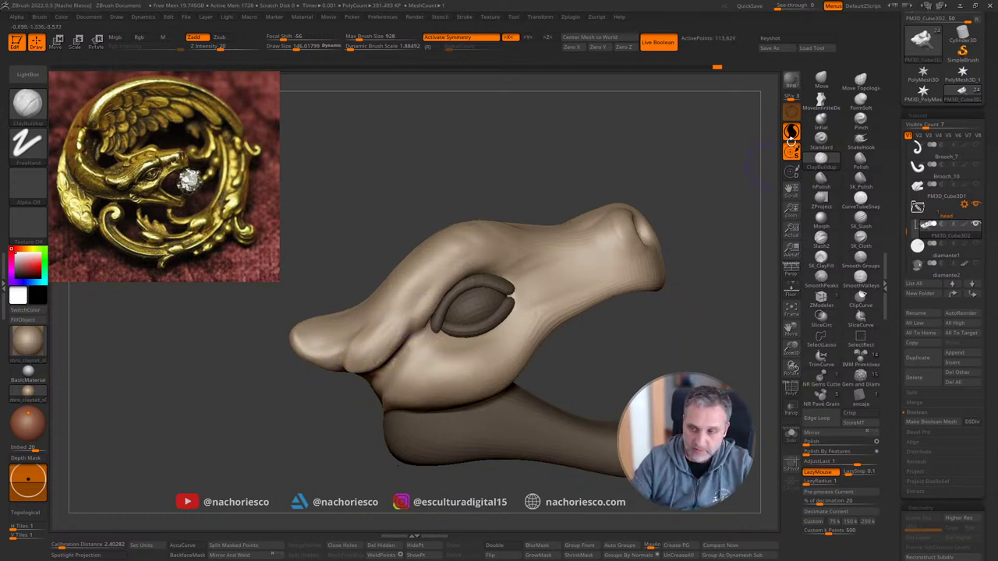
# Step: Refine the outline of the rear horn and its lower fold with the Move brush at a draw size of about 261
pyautogui.click(821, 80)
pyautogui.press('s')
pyautogui.moveTo(388, 318); pyautogui.dragTo(397, 318)
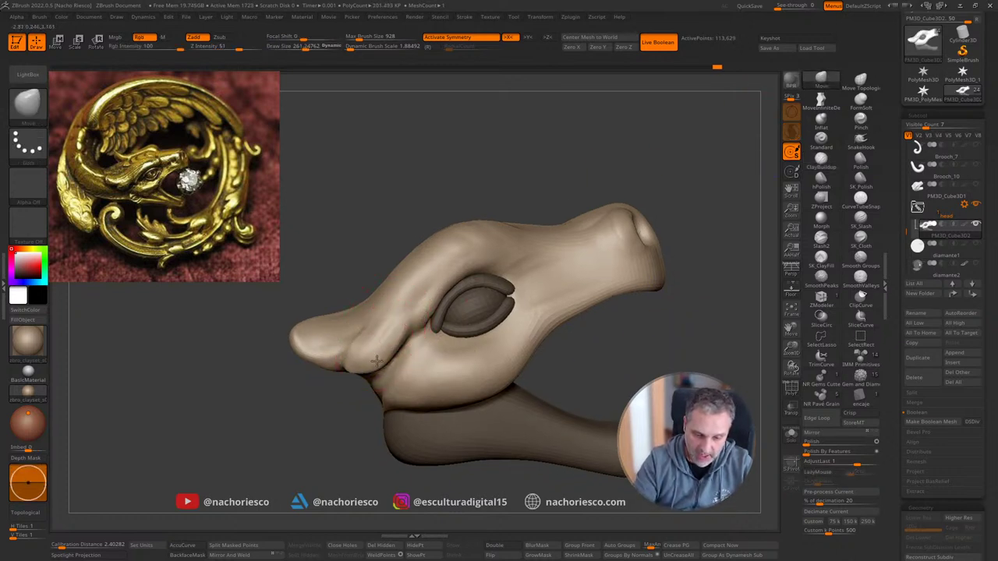
pyautogui.moveTo(376, 361)
pyautogui.mouseDown()
pyautogui.moveTo(368, 339)
pyautogui.moveTo(394, 352)
pyautogui.moveTo(359, 344)
pyautogui.moveTo(343, 312)
pyautogui.mouseUp()
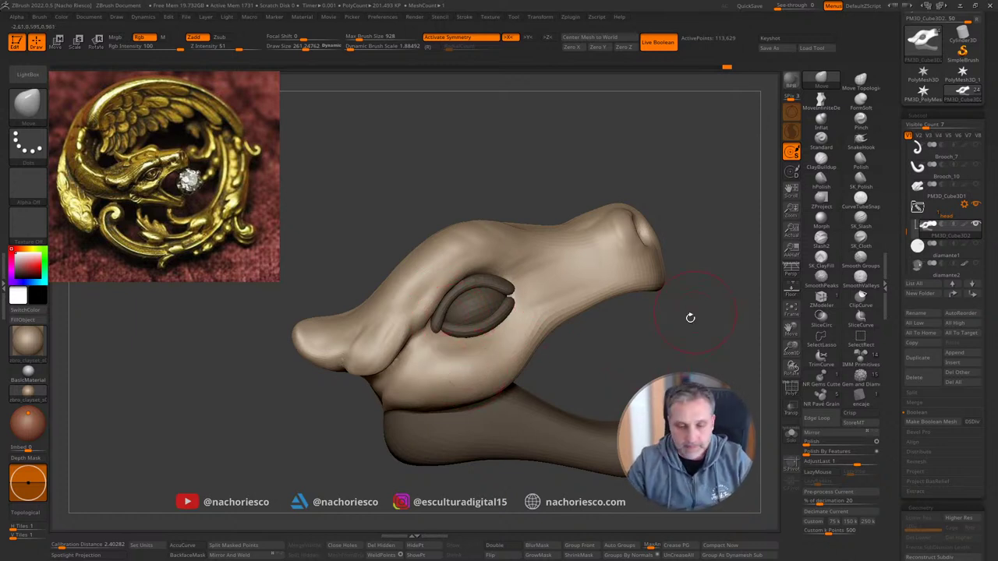
pyautogui.moveTo(683, 333); pyautogui.dragTo(683, 320)
# Step: Carve a crease around the front end of the brow ridge with SK_Slash at a draw size of about 276
pyautogui.click(863, 220)
pyautogui.press('s')
pyautogui.moveTo(505, 290)
pyautogui.mouseDown()
pyautogui.moveTo(496, 290)
pyautogui.moveTo(528, 264)
pyautogui.mouseUp()
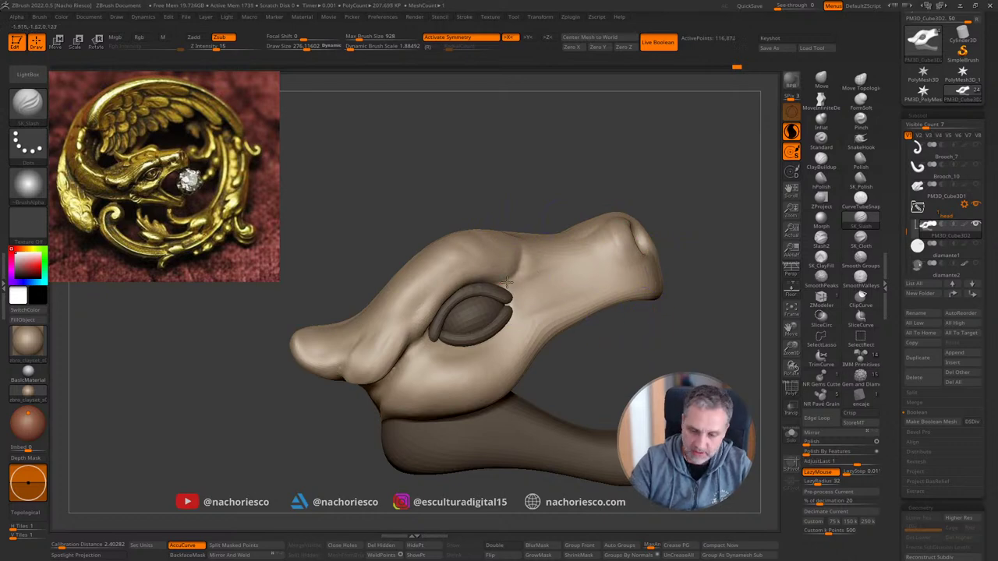
pyautogui.moveTo(616, 323)
pyautogui.mouseDown()
pyautogui.moveTo(584, 227)
pyautogui.moveTo(538, 223)
pyautogui.mouseUp()
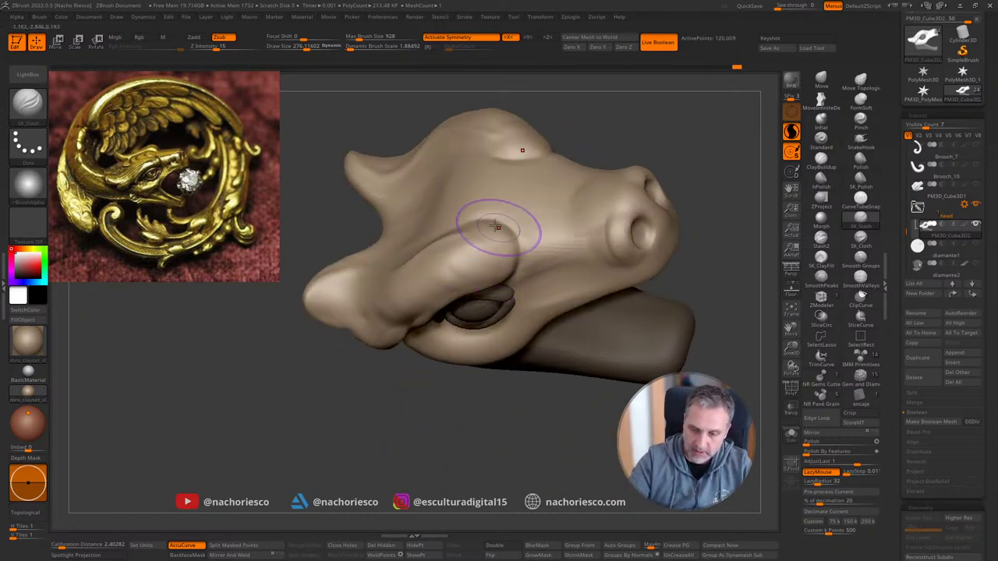
pyautogui.moveTo(675, 289)
pyautogui.mouseDown()
pyautogui.moveTo(738, 237)
pyautogui.moveTo(709, 257)
pyautogui.mouseUp()
# Step: Cut a groove from the eye's front corner along the snout with SK_Slash and sculpt it with ClayBuildup at draw size 146
pyautogui.moveTo(492, 273); pyautogui.dragTo(556, 247)
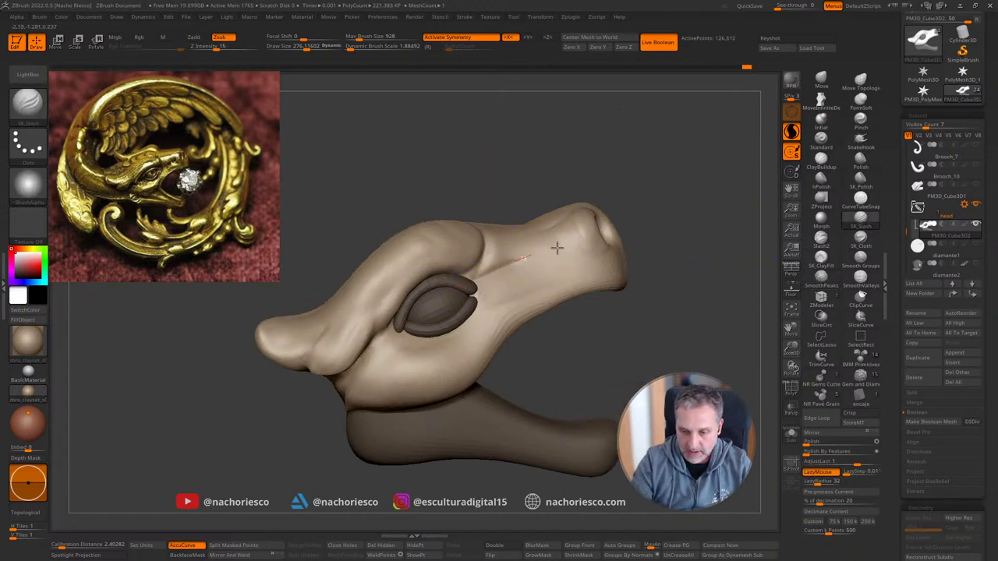
pyautogui.click(822, 160)
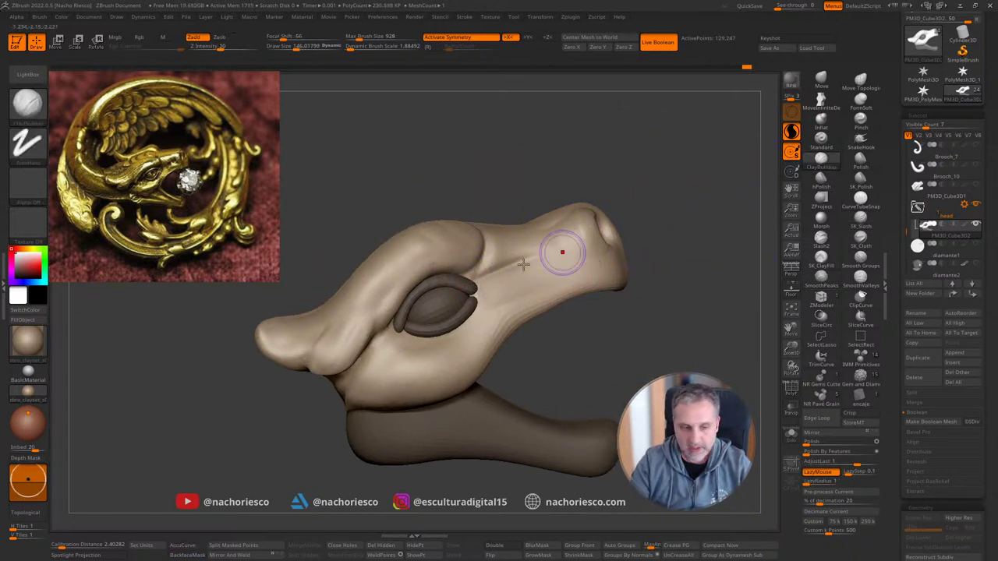
pyautogui.press('s')
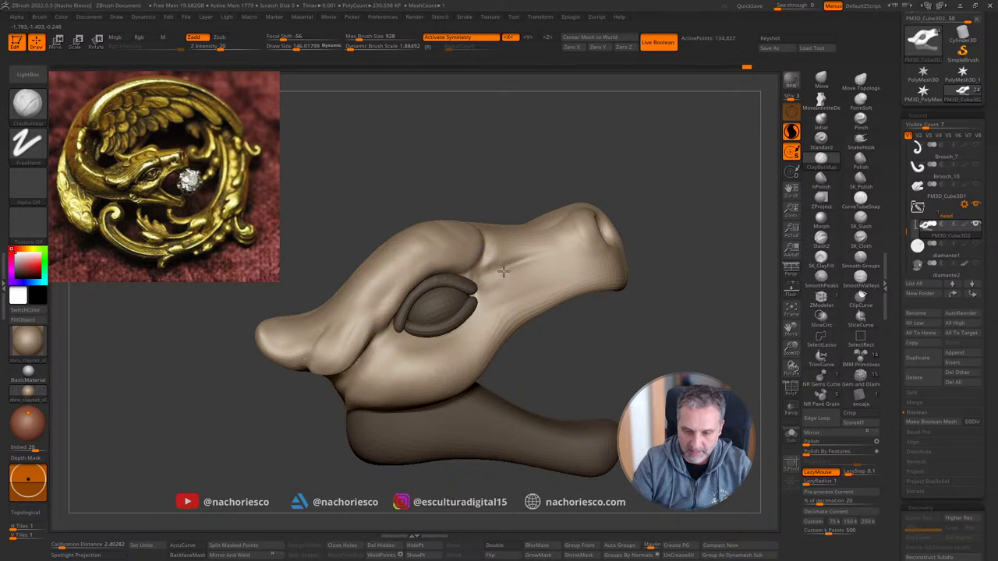
pyautogui.moveTo(504, 272); pyautogui.dragTo(552, 254)
pyautogui.moveTo(485, 288); pyautogui.dragTo(497, 286)
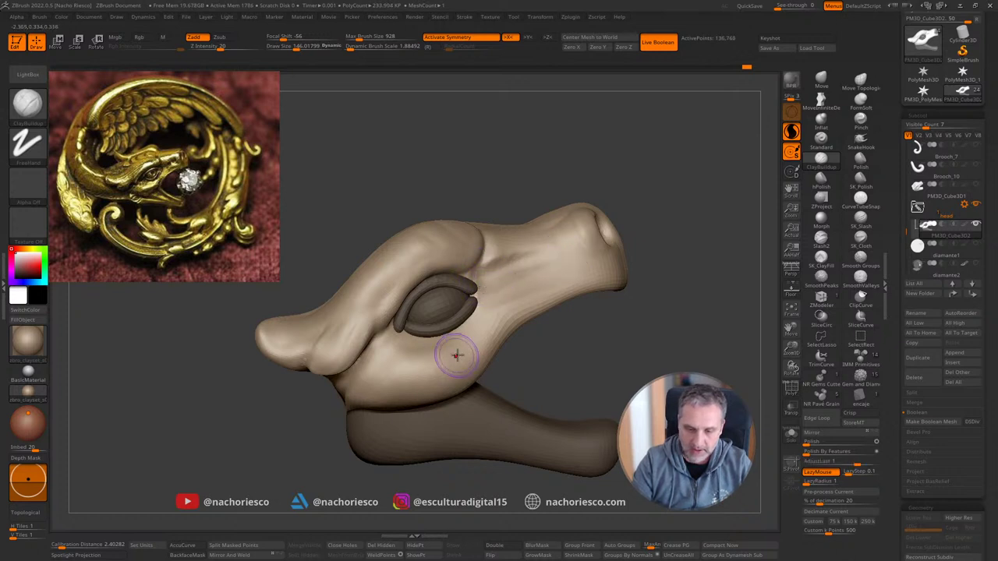
# Step: Build up the area under the eye and along the upper lip edge with ClayBuildup at a draw size of about 146
pyautogui.moveTo(422, 345)
pyautogui.mouseDown()
pyautogui.moveTo(388, 337)
pyautogui.moveTo(509, 279)
pyautogui.mouseUp()
pyautogui.moveTo(580, 338)
pyautogui.mouseDown()
pyautogui.moveTo(572, 352)
pyautogui.moveTo(505, 371)
pyautogui.moveTo(500, 337)
pyautogui.mouseUp()
pyautogui.moveTo(460, 378); pyautogui.dragTo(521, 322)
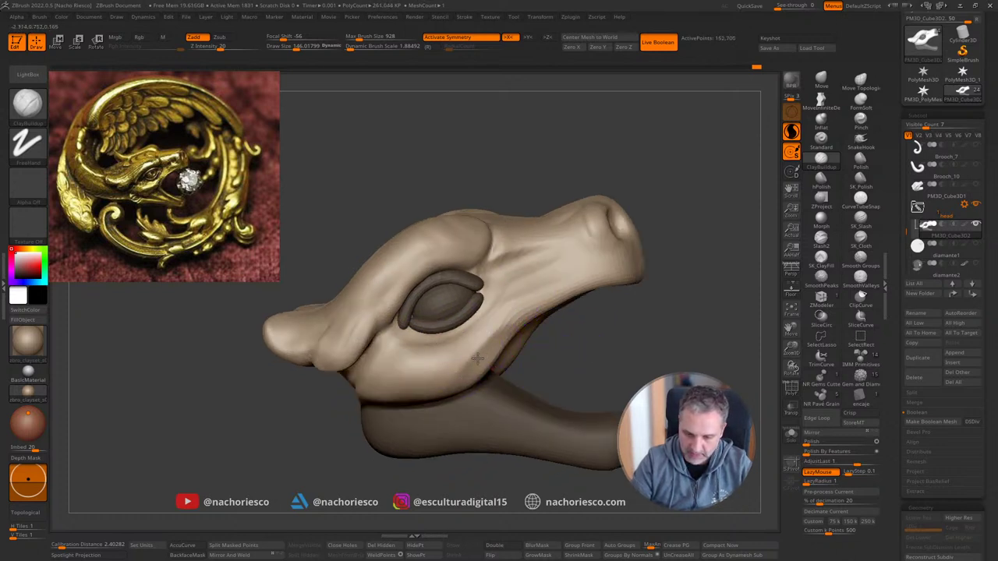
pyautogui.moveTo(476, 361); pyautogui.dragTo(524, 318)
pyautogui.moveTo(571, 340); pyautogui.dragTo(582, 301)
pyautogui.moveTo(523, 335); pyautogui.dragTo(563, 306)
pyautogui.keyDown('shift'); pyautogui.moveTo(700, 253); pyautogui.dragTo(702, 277); pyautogui.keyUp('shift')
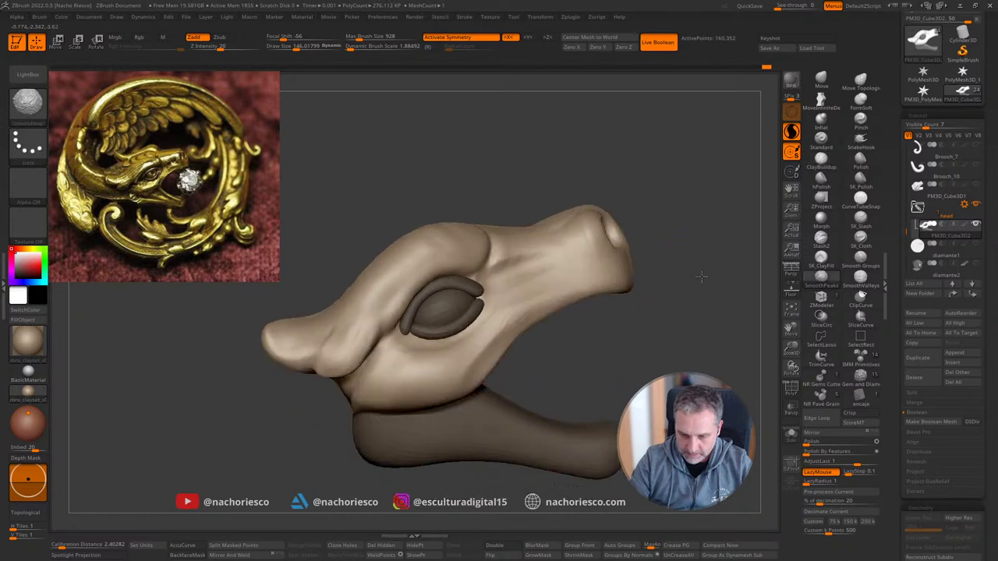
# Step: Rework the lower edge of the cheek near the jaw with ClayBuildup at a draw size of about 175
pyautogui.press('s')
pyautogui.moveTo(470, 379); pyautogui.dragTo(473, 364, button='right')
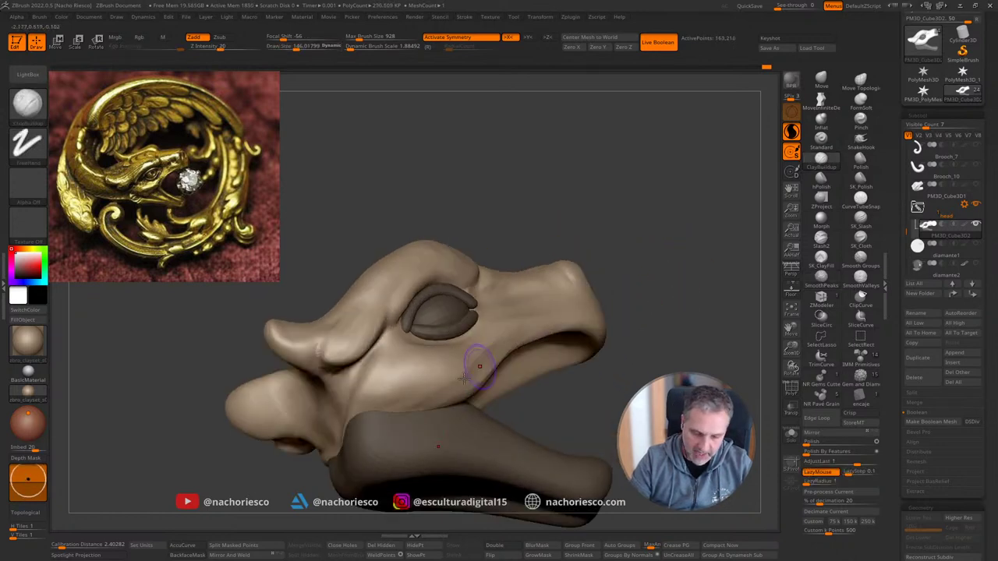
pyautogui.press('s')
pyautogui.moveTo(427, 396); pyautogui.dragTo(432, 397)
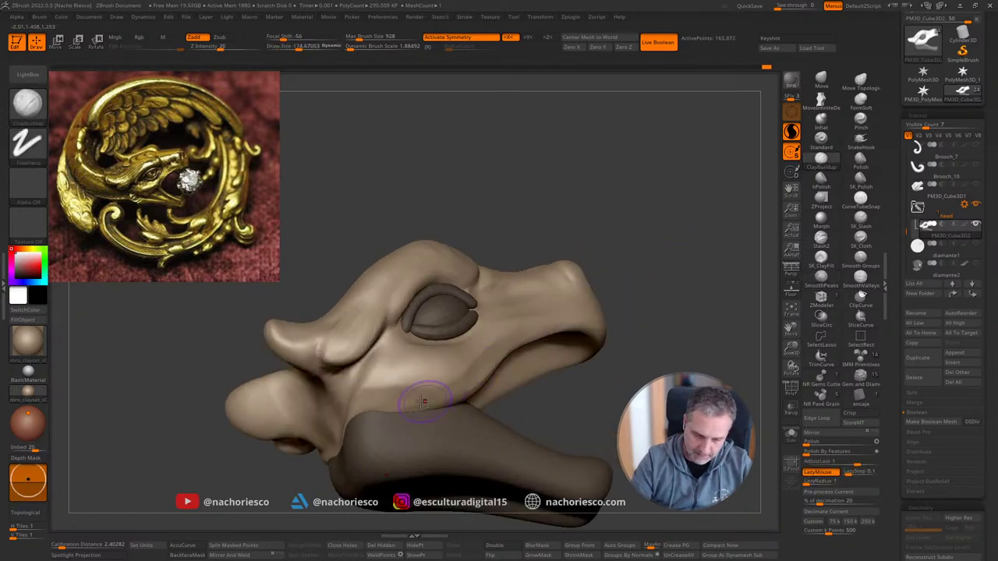
pyautogui.hotkey('ctrl', 'z')
pyautogui.hotkey('ctrl', 'z')
pyautogui.hotkey('ctrl', 'z')
pyautogui.hotkey('ctrl', 'z')
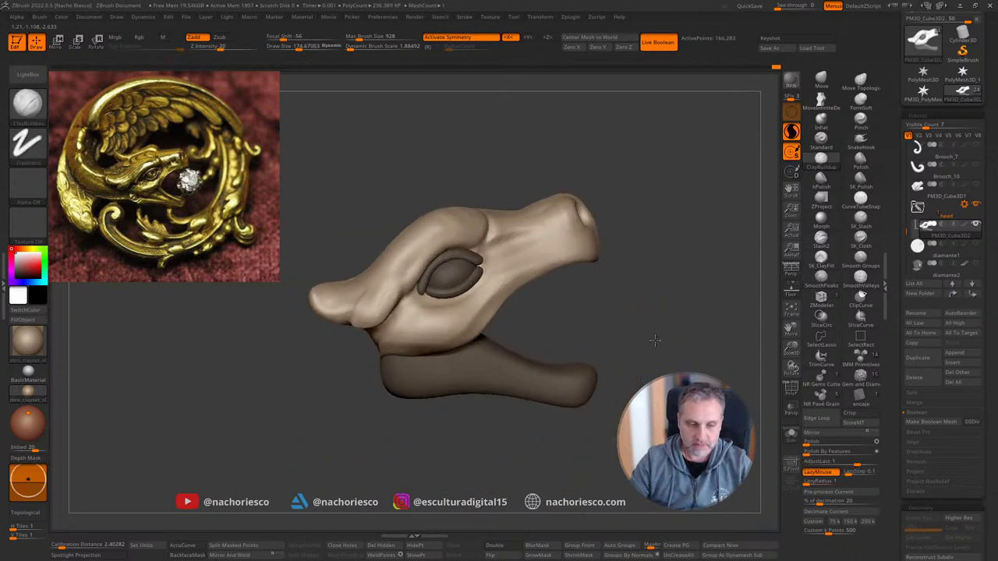
pyautogui.hotkey('ctrl', 'z')
pyautogui.moveTo(403, 312); pyautogui.dragTo(424, 317)
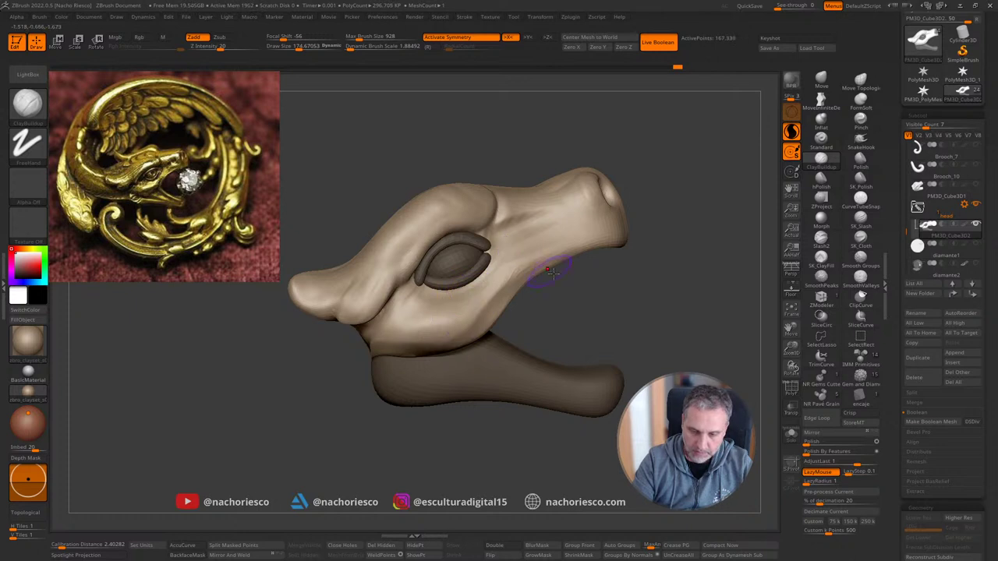
# Step: Narrow the outer sides of the brow and horns from the front with the Move brush at a draw size of about 428
pyautogui.moveTo(552, 271); pyautogui.dragTo(675, 437)
pyautogui.keyDown('alt'); pyautogui.moveTo(673, 342); pyautogui.dragTo(619, 378); pyautogui.keyUp('alt')
pyautogui.click(821, 81)
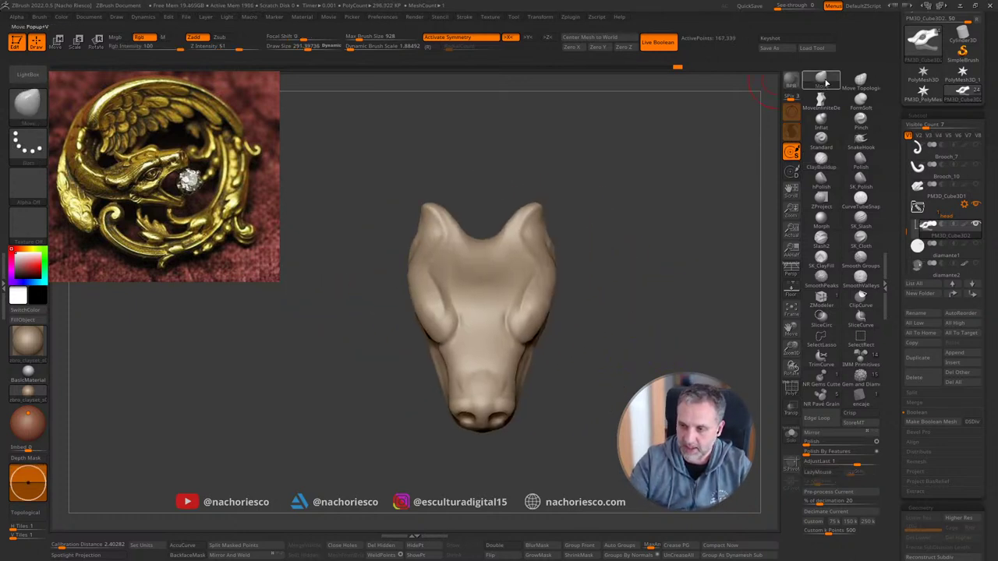
pyautogui.press('s')
pyautogui.moveTo(418, 249)
pyautogui.mouseDown()
pyautogui.moveTo(430, 250)
pyautogui.moveTo(434, 223)
pyautogui.mouseUp()
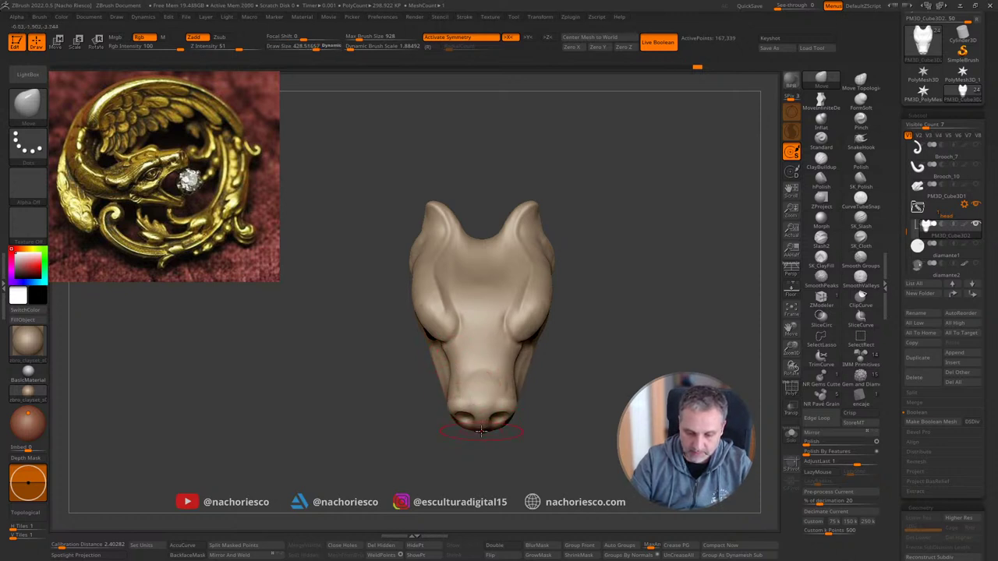
pyautogui.moveTo(569, 413)
pyautogui.mouseDown()
pyautogui.moveTo(675, 272)
pyautogui.moveTo(648, 285)
pyautogui.mouseUp()
pyautogui.moveTo(539, 317); pyautogui.dragTo(538, 316)
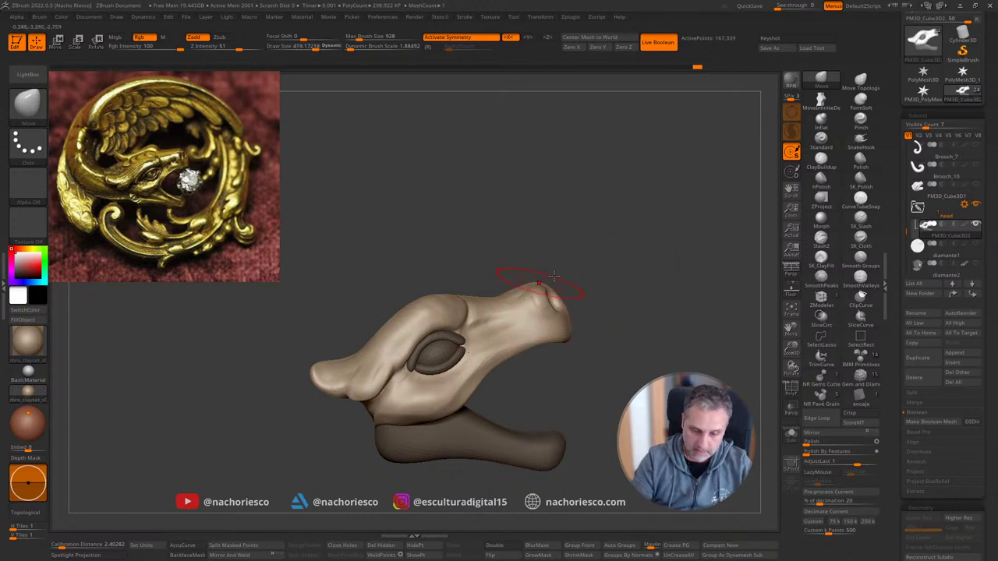
# Step: Invert the mask to free the eye and adjust the eyelids' front corner with Move Topological at a draw size of about 438
pyautogui.keyDown('ctrl'); pyautogui.click(630, 243); pyautogui.keyUp('ctrl')
pyautogui.keyDown('alt'); pyautogui.moveTo(630, 243); pyautogui.dragTo(649, 230); pyautogui.keyUp('alt')
pyautogui.click(860, 80)
pyautogui.moveTo(469, 332); pyautogui.dragTo(481, 326)
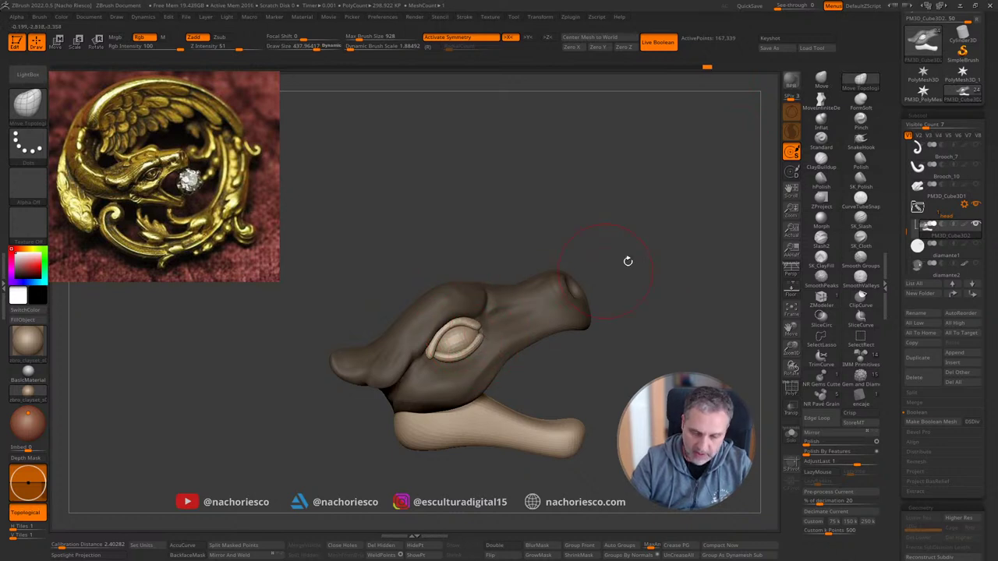
pyautogui.moveTo(628, 262); pyautogui.dragTo(531, 296)
pyautogui.moveTo(591, 250)
pyautogui.keyDown('shift'); pyautogui.mouseDown()
pyautogui.moveTo(663, 230)
pyautogui.moveTo(655, 258)
pyautogui.mouseUp(); pyautogui.keyUp('shift')
# Step: Turn on BackfaceMask, refine the eyelids with Move Topological at a draw size of about 307, and invert the mask again
pyautogui.click(189, 556)
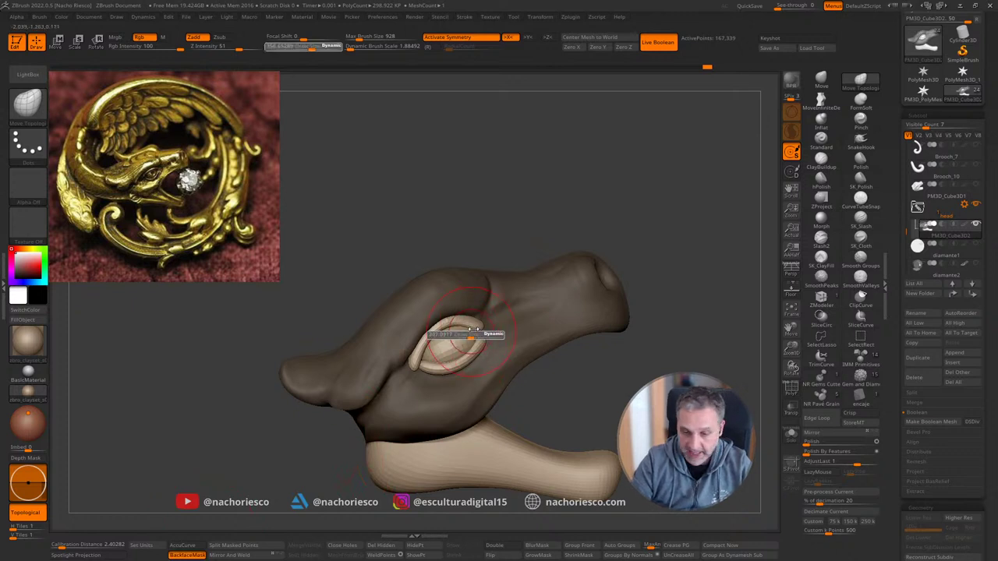
pyautogui.moveTo(572, 379); pyautogui.dragTo(493, 328)
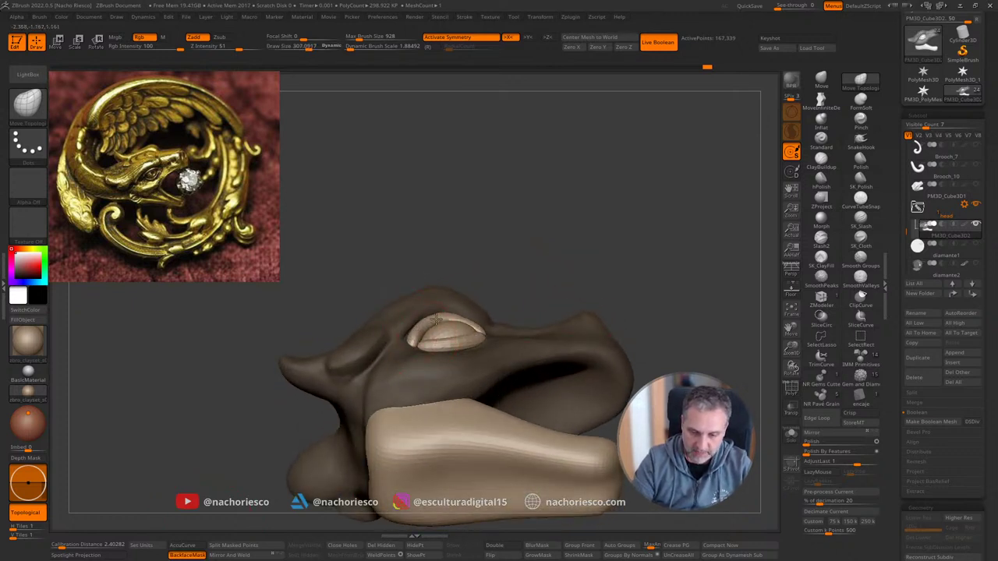
pyautogui.moveTo(591, 237); pyautogui.dragTo(544, 327)
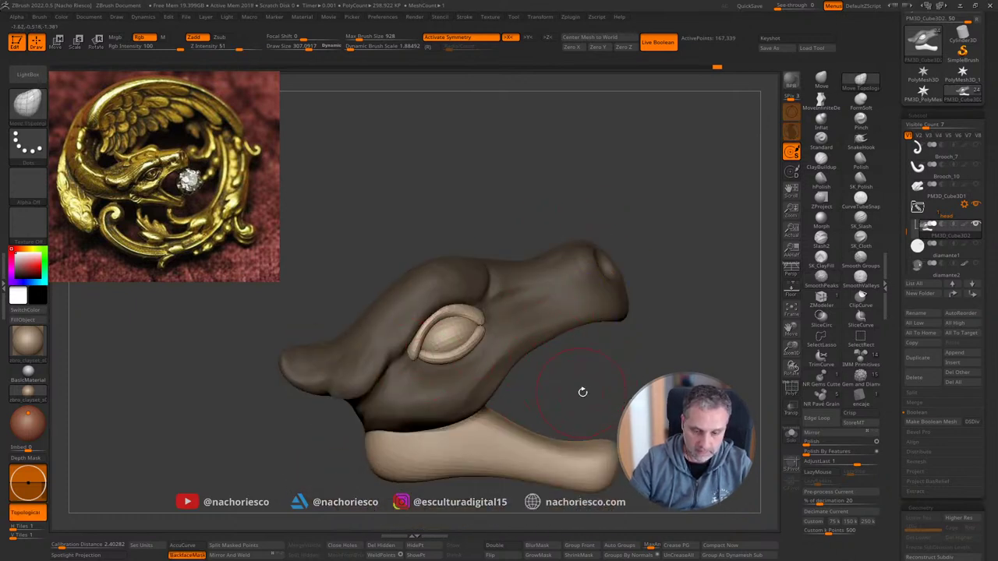
pyautogui.keyDown('alt'); pyautogui.moveTo(583, 392); pyautogui.dragTo(627, 366); pyautogui.keyUp('alt')
pyautogui.keyDown('ctrl'); pyautogui.click(695, 190); pyautogui.keyUp('ctrl')
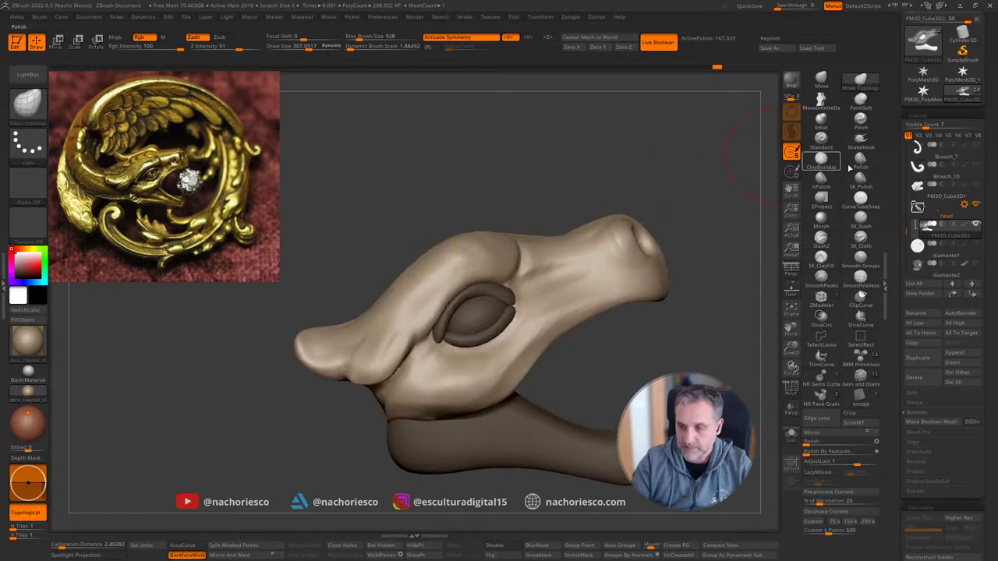
# Step: Sculpt a small fold behind the eye's rear corner with ClayBuildup at a draw size of about 106
pyautogui.click(807, 164)
pyautogui.press('s')
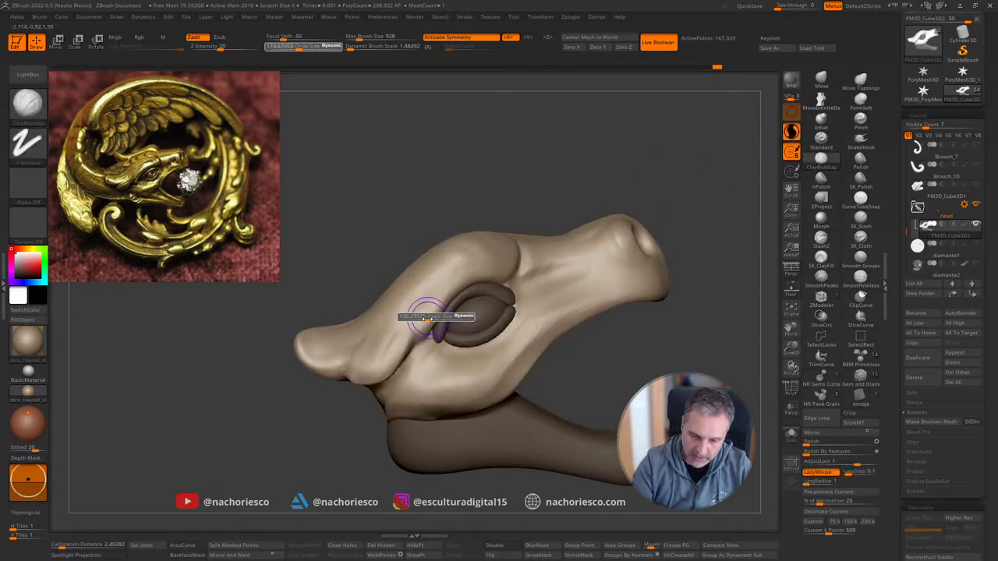
pyautogui.moveTo(427, 319); pyautogui.dragTo(424, 320)
pyautogui.press('s')
pyautogui.click(425, 325)
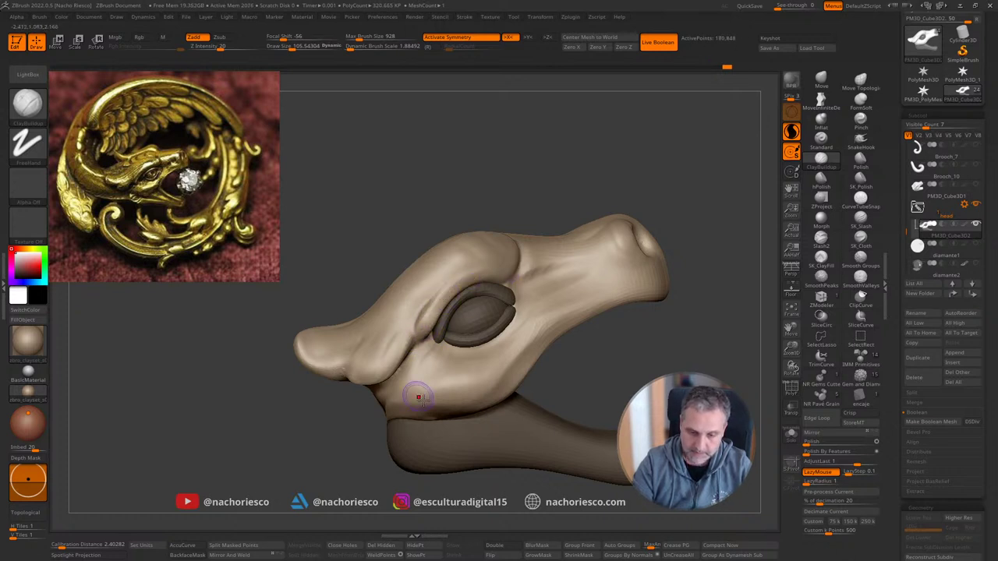
# Step: Adjust the small fold behind the eye with the Move brush at a draw size of about 187 and smooth the brow above it
pyautogui.press('b')
pyautogui.press('m')
pyautogui.press('v')
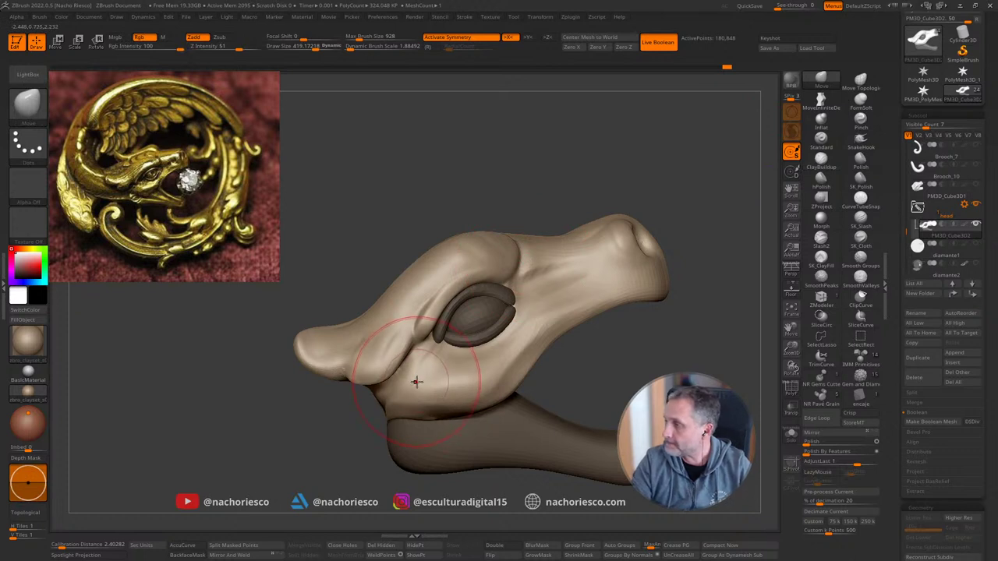
pyautogui.press('s')
pyautogui.moveTo(401, 328)
pyautogui.mouseDown()
pyautogui.moveTo(390, 328)
pyautogui.moveTo(425, 335)
pyautogui.mouseUp()
pyautogui.press('s')
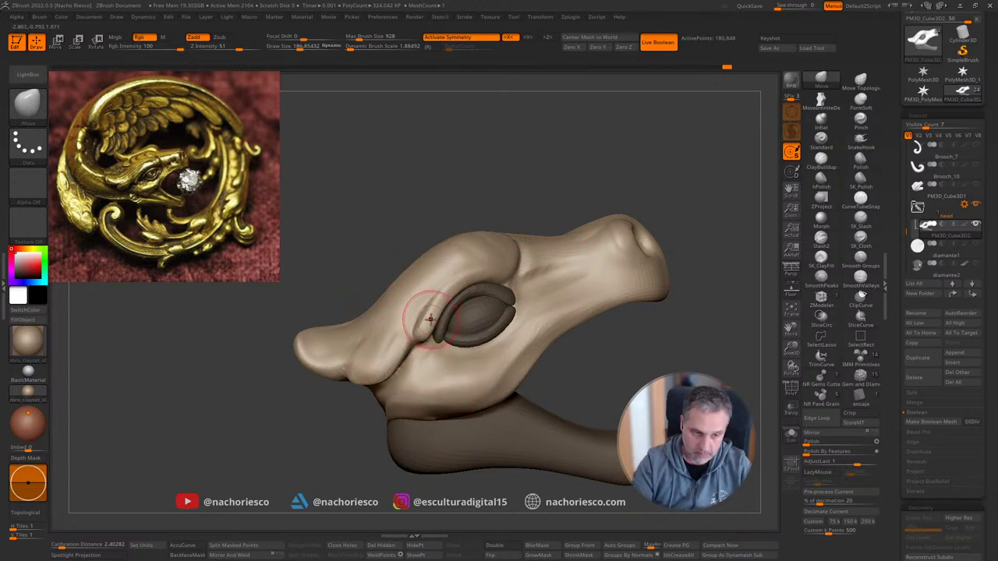
pyautogui.moveTo(429, 317); pyautogui.dragTo(472, 270)
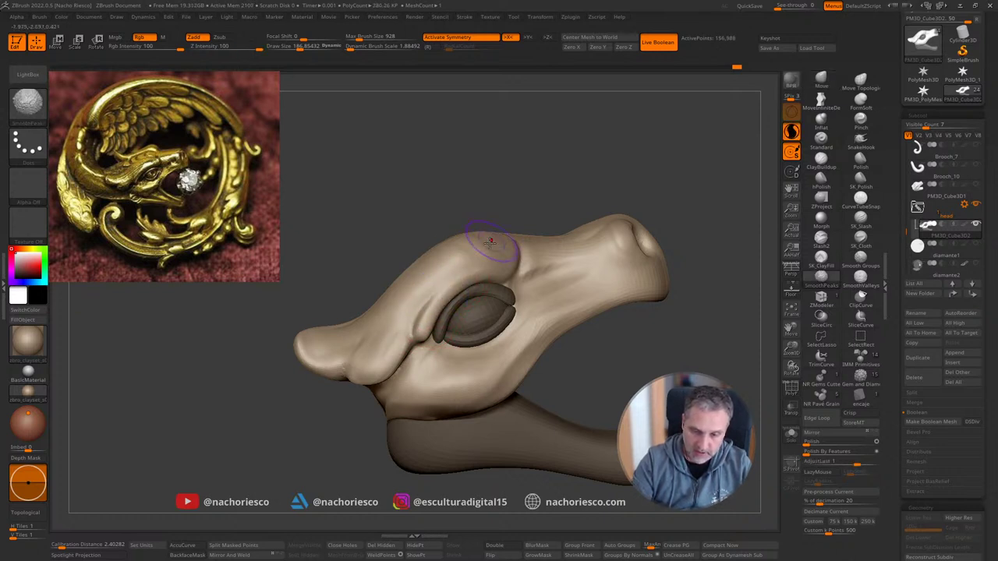
pyautogui.moveTo(535, 185)
pyautogui.keyDown('alt'); pyautogui.mouseDown()
pyautogui.moveTo(630, 280)
pyautogui.moveTo(631, 312)
pyautogui.moveTo(705, 300)
pyautogui.mouseUp(); pyautogui.keyUp('alt')
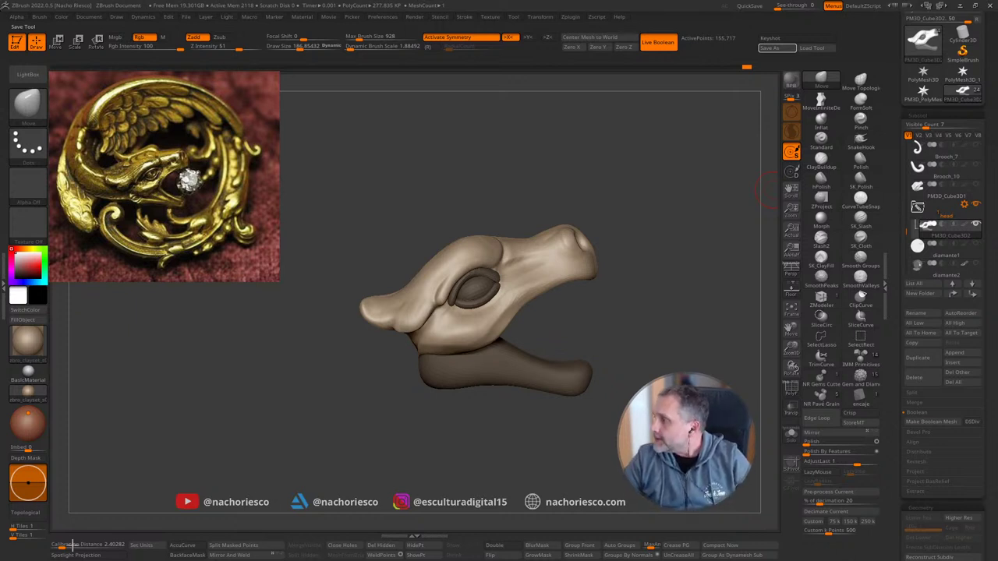
# Step: Isolate the upper head, mask everything except the brow ridge and rear horn using MaskLasso, and show the whole model again
pyautogui.moveTo(630, 321)
pyautogui.mouseDown()
pyautogui.moveTo(647, 322)
pyautogui.moveTo(648, 354)
pyautogui.moveTo(686, 343)
pyautogui.mouseUp()
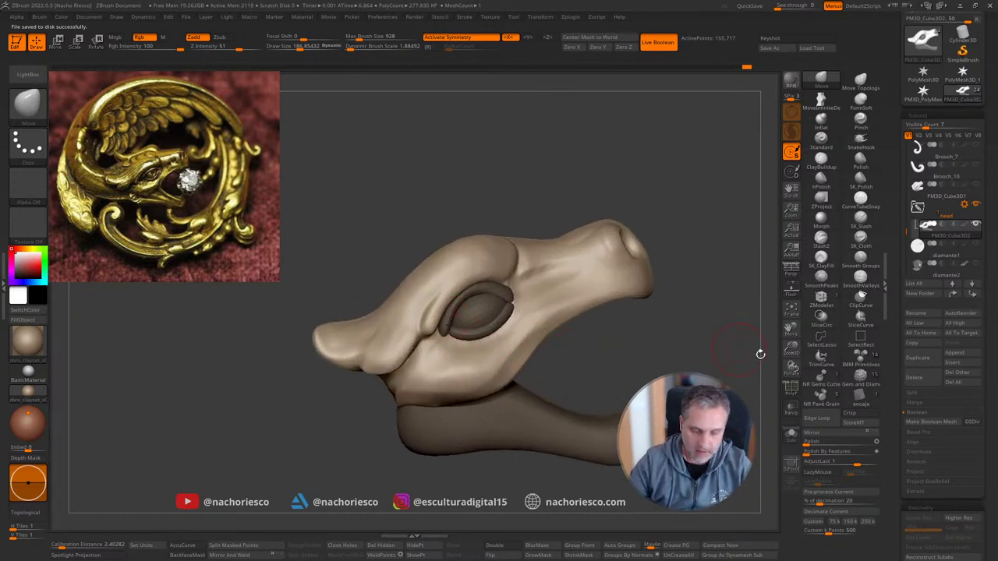
pyautogui.keyDown('ctrl'); pyautogui.keyDown('shift'); pyautogui.click(546, 360); pyautogui.keyUp('shift'); pyautogui.keyUp('ctrl')
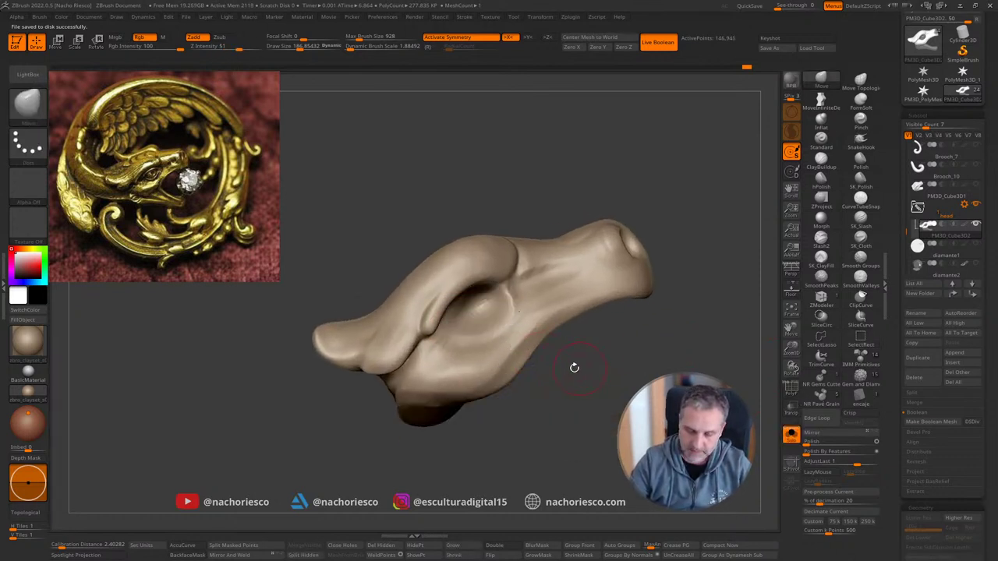
pyautogui.keyDown('ctrl'); pyautogui.click(28, 107); pyautogui.keyUp('ctrl')
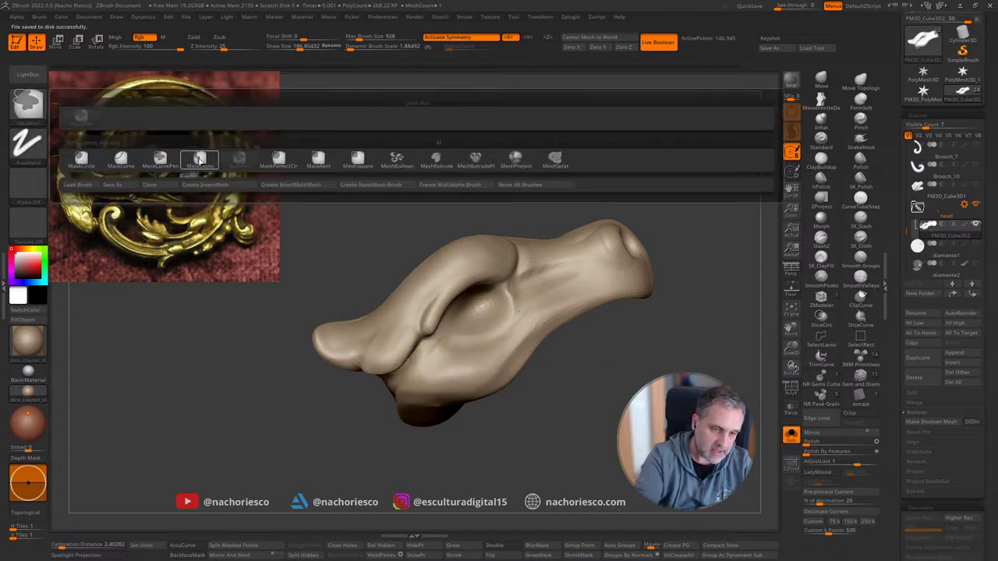
pyautogui.keyDown('ctrl'); pyautogui.click(199, 160); pyautogui.keyUp('ctrl')
pyautogui.moveTo(305, 291)
pyautogui.keyDown('ctrl'); pyautogui.mouseDown()
pyautogui.moveTo(316, 376)
pyautogui.moveTo(384, 369)
pyautogui.moveTo(448, 327)
pyautogui.moveTo(516, 238)
pyautogui.mouseUp(); pyautogui.keyUp('ctrl')
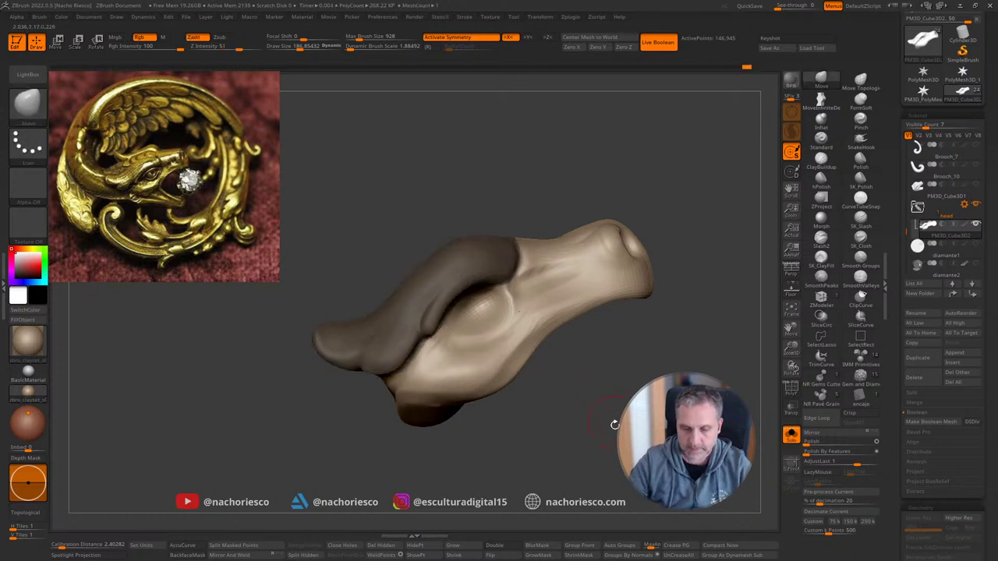
pyautogui.keyDown('ctrl'); pyautogui.click(733, 445); pyautogui.keyUp('ctrl')
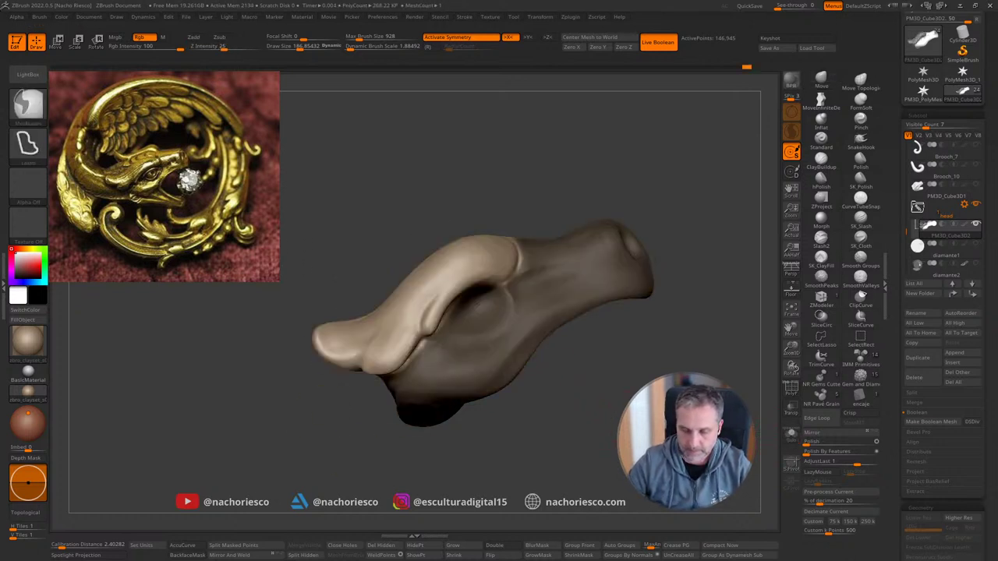
pyautogui.keyDown('ctrl'); pyautogui.keyDown('shift'); pyautogui.click(733, 445); pyautogui.keyUp('shift'); pyautogui.keyUp('ctrl')
# Step: Reshape the brow ridge over the eye with the Move brush at a draw size of about 467
pyautogui.click(821, 80)
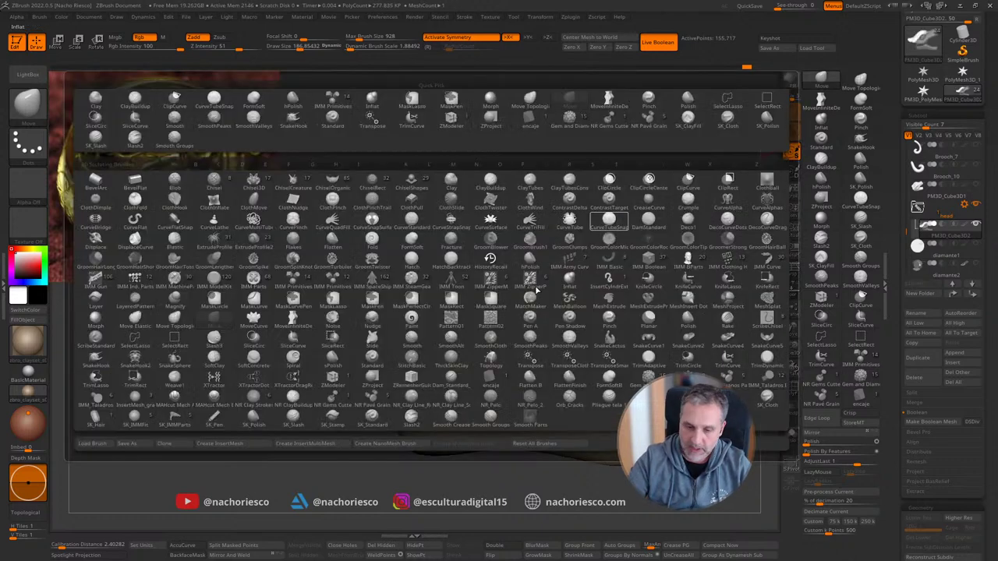
pyautogui.press('s')
pyautogui.moveTo(428, 330); pyautogui.dragTo(443, 330)
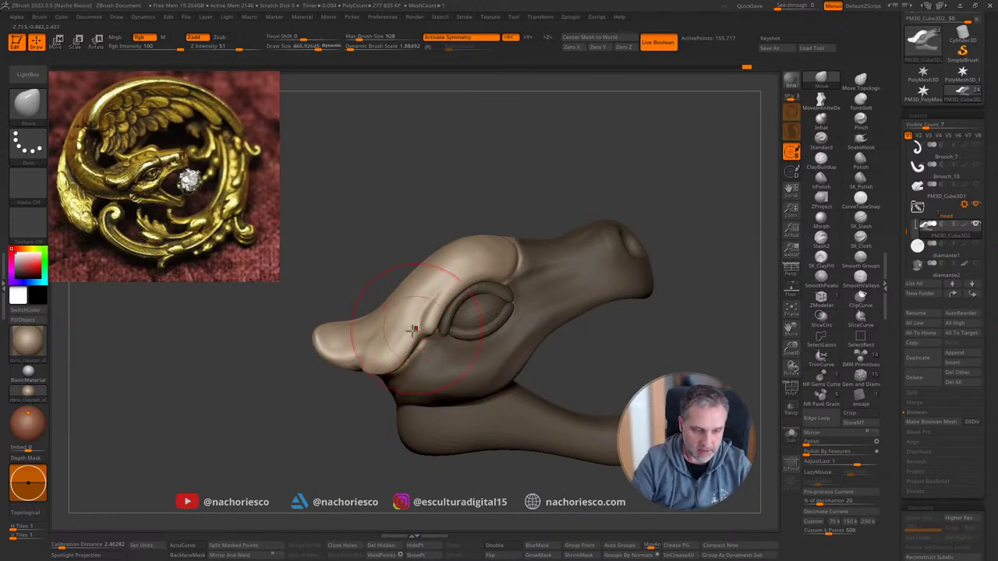
pyautogui.moveTo(361, 381); pyautogui.dragTo(412, 347)
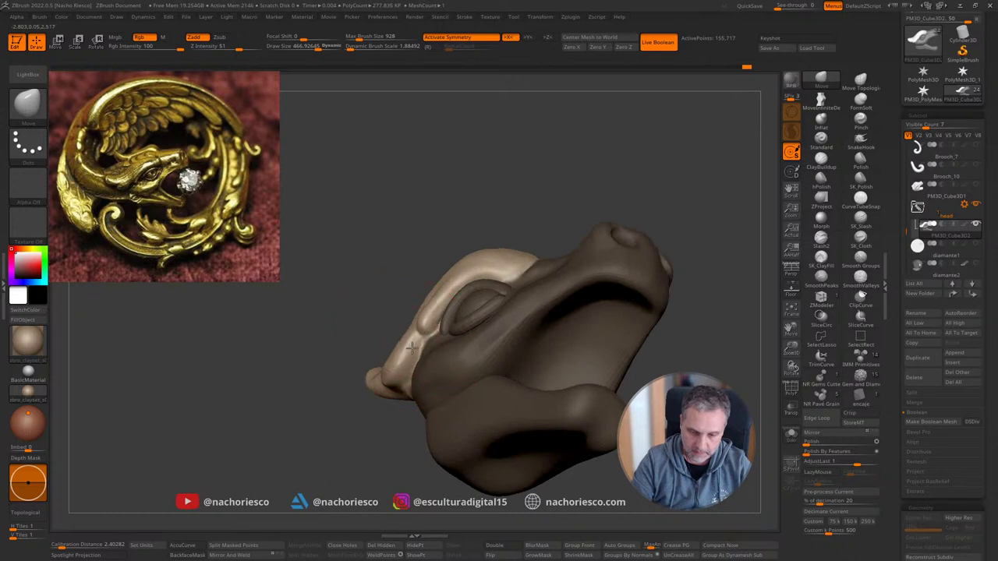
pyautogui.moveTo(442, 289); pyautogui.dragTo(485, 268)
pyautogui.moveTo(578, 171); pyautogui.dragTo(572, 226)
pyautogui.moveTo(491, 261); pyautogui.dragTo(494, 263)
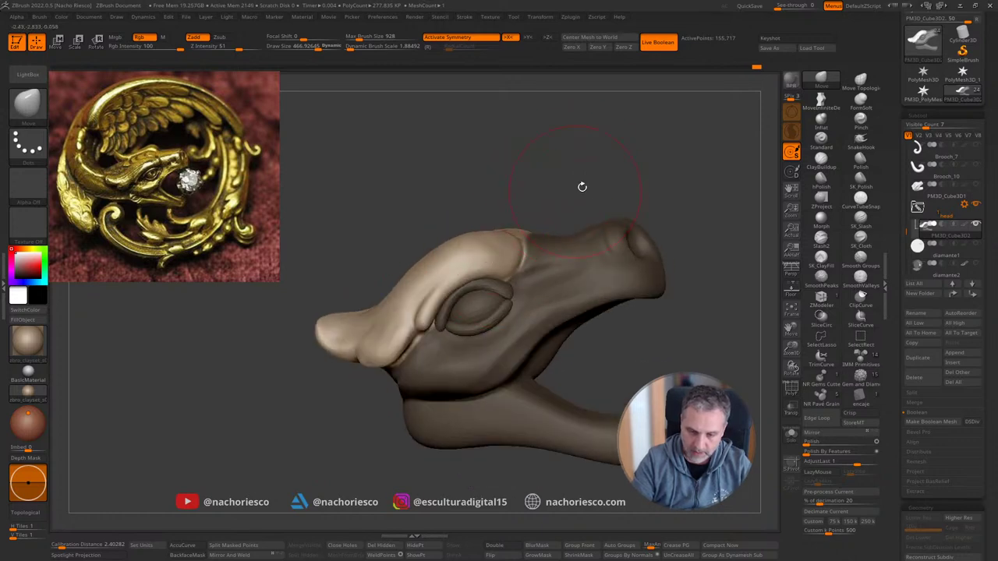
# Step: Pull the brow ridge's front end forward from the side and from above with Move, finishing at a draw size of about 438
pyautogui.keyDown('shift'); pyautogui.moveTo(582, 186); pyautogui.dragTo(564, 227); pyautogui.keyUp('shift')
pyautogui.moveTo(490, 260); pyautogui.dragTo(502, 263)
pyautogui.moveTo(610, 173); pyautogui.dragTo(657, 234)
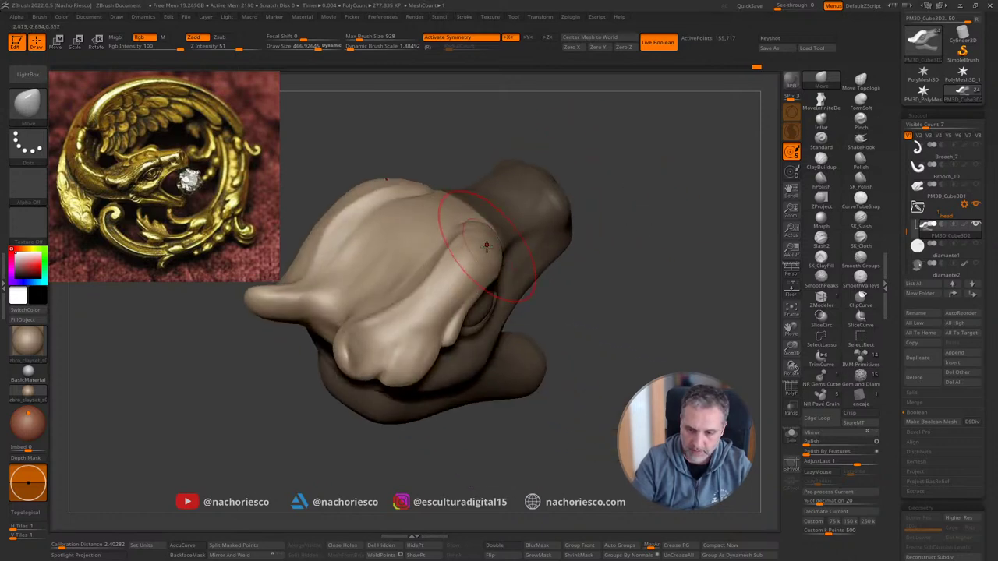
pyautogui.moveTo(485, 243); pyautogui.dragTo(496, 256)
pyautogui.moveTo(628, 205); pyautogui.dragTo(592, 156)
pyautogui.moveTo(520, 250); pyautogui.dragTo(521, 252)
pyautogui.keyDown('shift'); pyautogui.moveTo(601, 163); pyautogui.dragTo(613, 125); pyautogui.keyUp('shift')
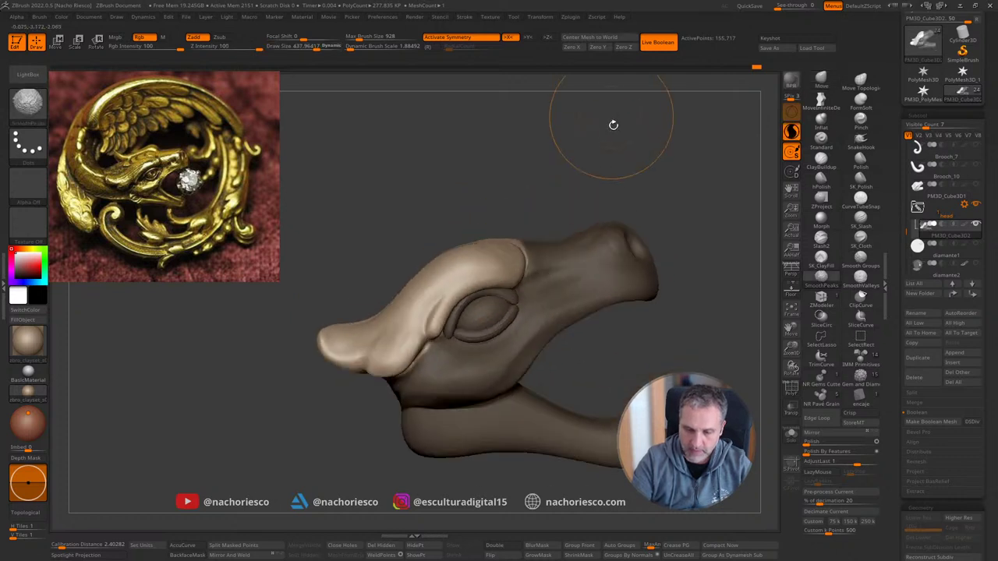
pyautogui.moveTo(509, 268); pyautogui.dragTo(511, 270)
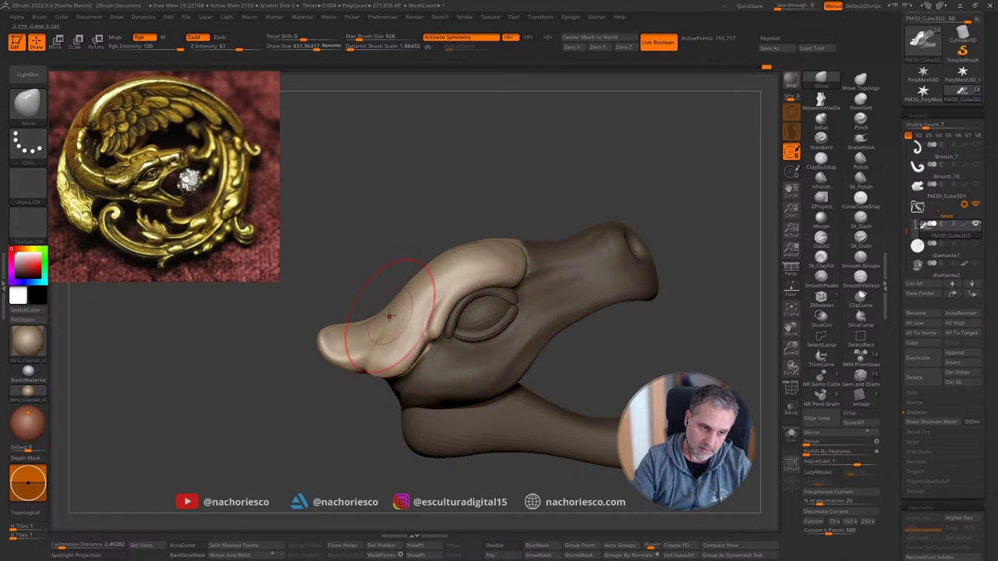
# Step: Stretch the rear horn tip backward with the Move brush at a draw size of about 401
pyautogui.press('s')
pyautogui.click(332, 345)
pyautogui.moveTo(333, 346); pyautogui.dragTo(308, 346)
pyautogui.moveTo(328, 347); pyautogui.dragTo(323, 348)
pyautogui.moveTo(362, 440); pyautogui.dragTo(366, 467)
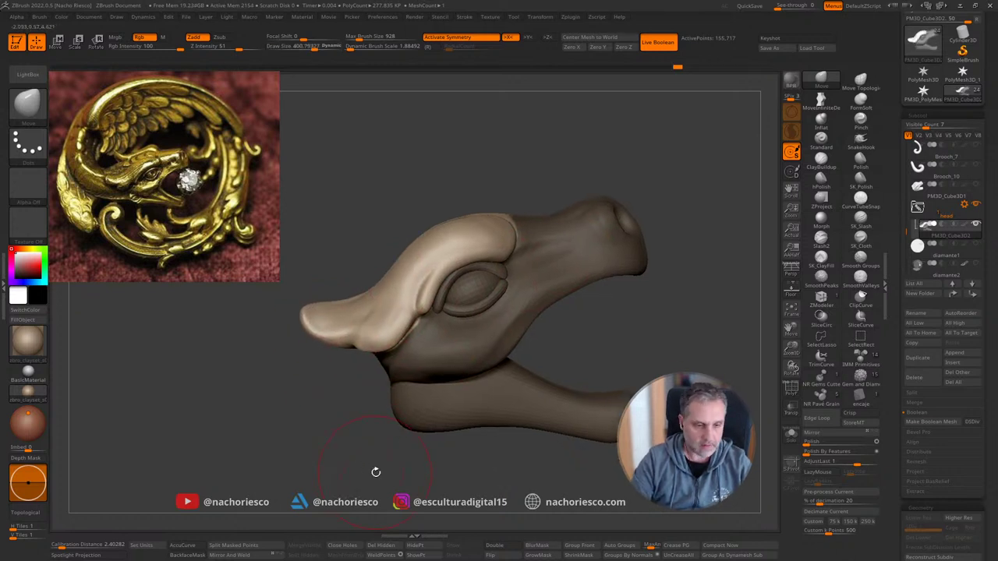
# Step: Invert the mask to protect the brow and horn, and smooth the lower cheek edge and the jaw beneath it
pyautogui.keyDown('ctrl'); pyautogui.click(393, 471); pyautogui.keyUp('ctrl')
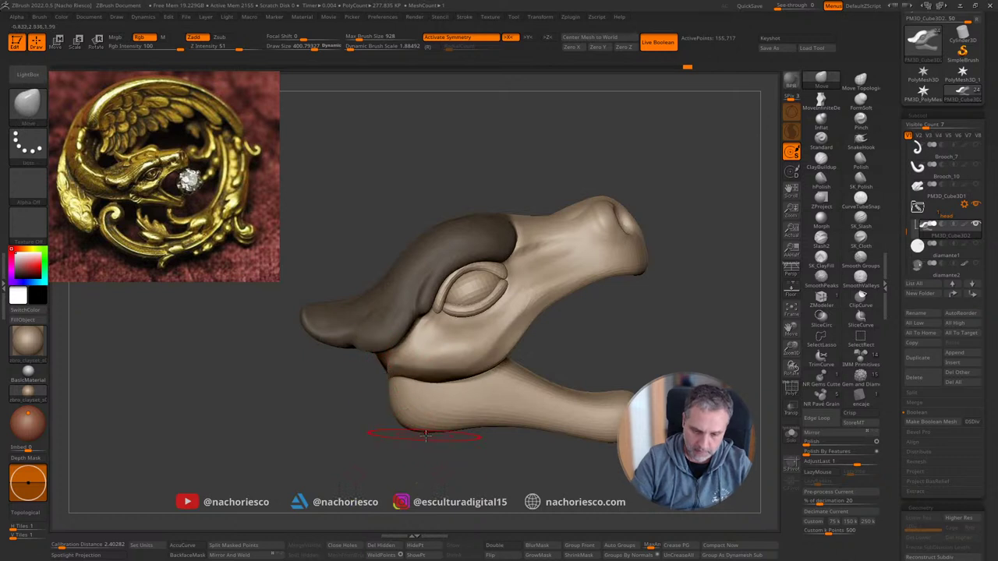
pyautogui.moveTo(399, 377)
pyautogui.keyDown('shift'); pyautogui.mouseDown()
pyautogui.moveTo(394, 370)
pyautogui.moveTo(546, 339)
pyautogui.mouseUp(); pyautogui.keyUp('shift')
pyautogui.moveTo(647, 336)
pyautogui.keyDown('ctrl'); pyautogui.mouseDown(button='right')
pyautogui.moveTo(663, 260)
pyautogui.moveTo(662, 313)
pyautogui.mouseUp(button='right'); pyautogui.keyUp('ctrl')
pyautogui.moveTo(579, 341); pyautogui.dragTo(624, 330)
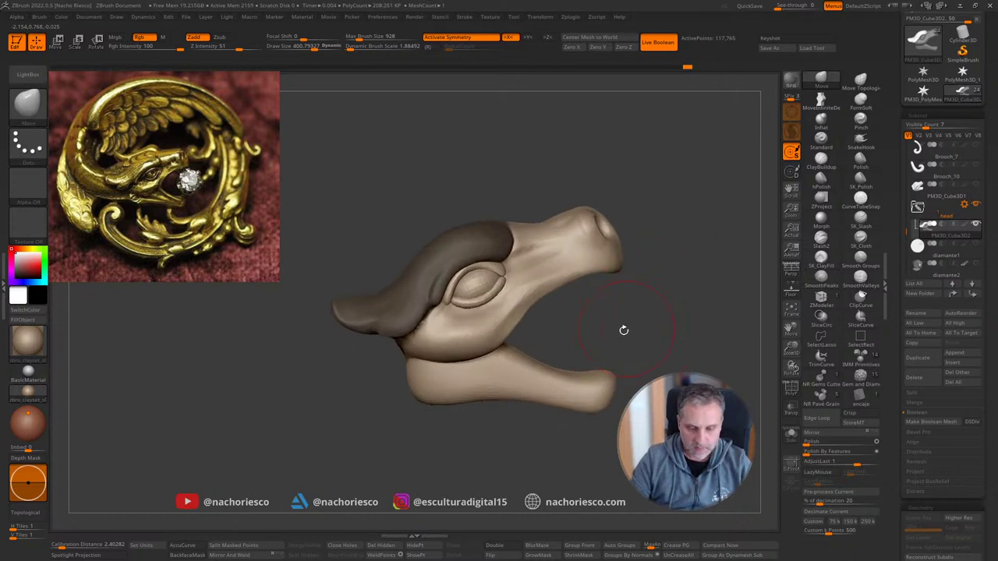
# Step: Reshape the cheek below the eye with the Move Topological brush at a draw size of about 392
pyautogui.moveTo(495, 438); pyautogui.dragTo(671, 275)
pyautogui.click(861, 81)
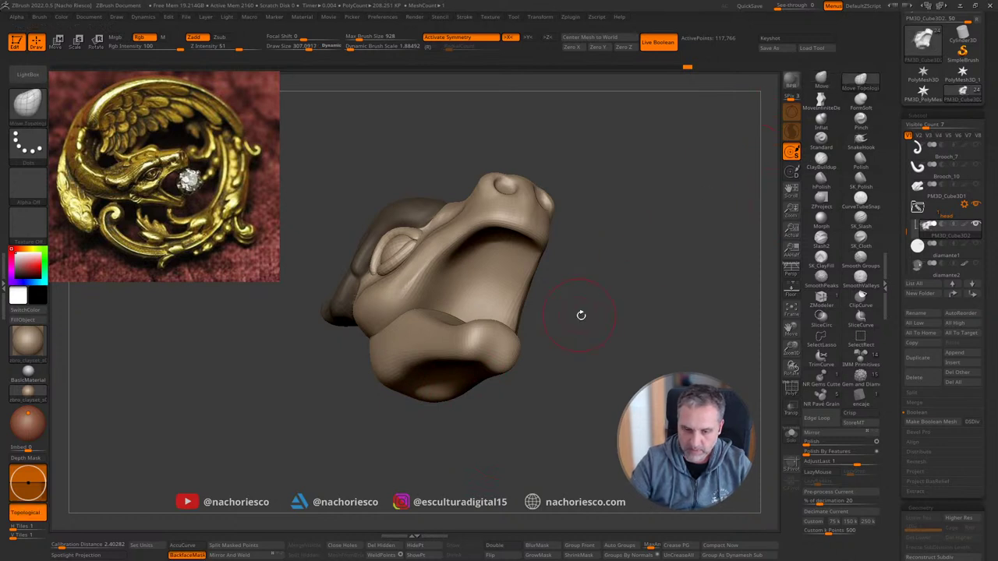
pyautogui.keyDown('alt'); pyautogui.moveTo(581, 316); pyautogui.dragTo(589, 328); pyautogui.keyUp('alt')
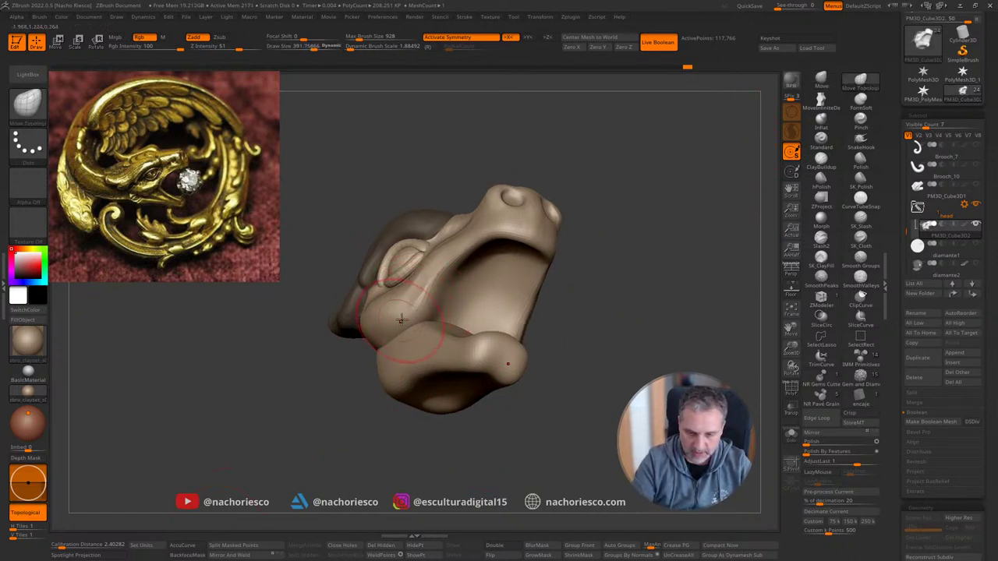
pyautogui.moveTo(435, 276)
pyautogui.mouseDown()
pyautogui.moveTo(438, 263)
pyautogui.moveTo(437, 276)
pyautogui.mouseUp()
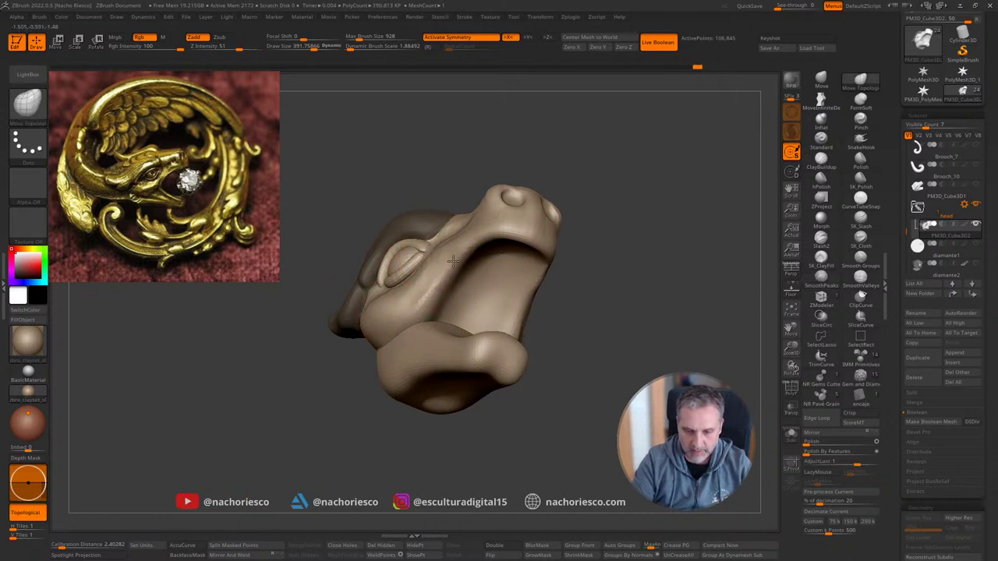
pyautogui.moveTo(576, 253); pyautogui.dragTo(604, 287)
pyautogui.moveTo(479, 266)
pyautogui.keyDown('alt'); pyautogui.mouseDown()
pyautogui.moveTo(504, 302)
pyautogui.moveTo(459, 289)
pyautogui.moveTo(454, 305)
pyautogui.mouseUp(); pyautogui.keyUp('alt')
# Step: Smooth the snout in front of the eye and reshape the lower eyelid with Move Topological at a draw size of about 365
pyautogui.press('s')
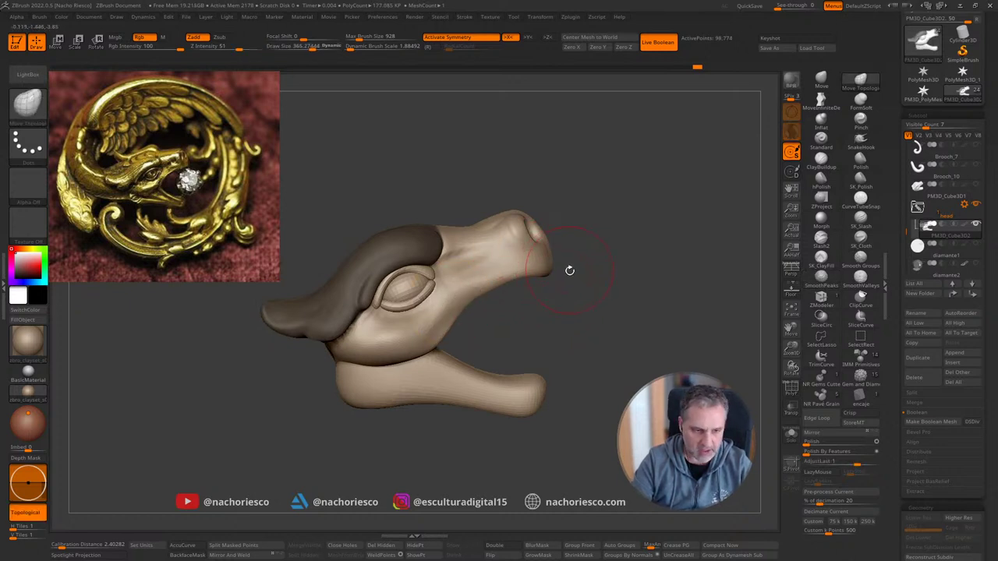
pyautogui.keyDown('shift'); pyautogui.moveTo(485, 263); pyautogui.dragTo(448, 251); pyautogui.keyUp('shift')
pyautogui.keyDown('alt'); pyautogui.moveTo(616, 270); pyautogui.dragTo(607, 308); pyautogui.keyUp('alt')
pyautogui.moveTo(606, 308); pyautogui.dragTo(468, 312, button='right')
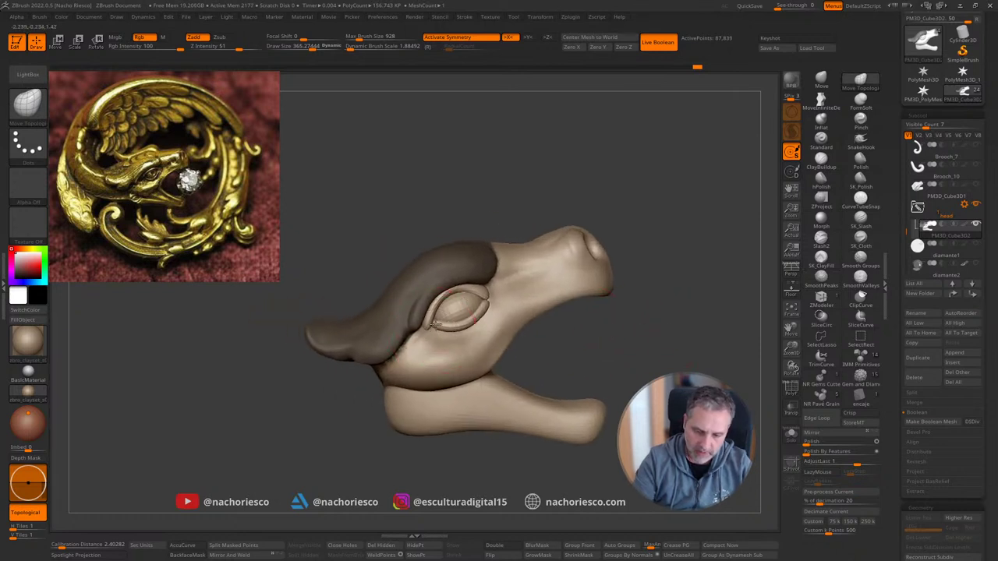
pyautogui.moveTo(491, 303); pyautogui.dragTo(459, 334)
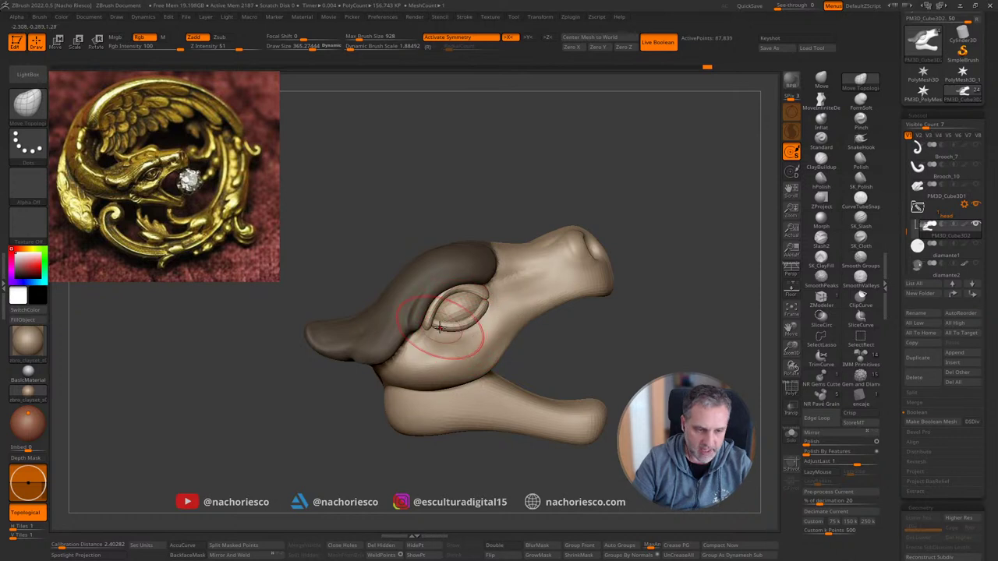
pyautogui.moveTo(681, 224); pyautogui.dragTo(468, 308)
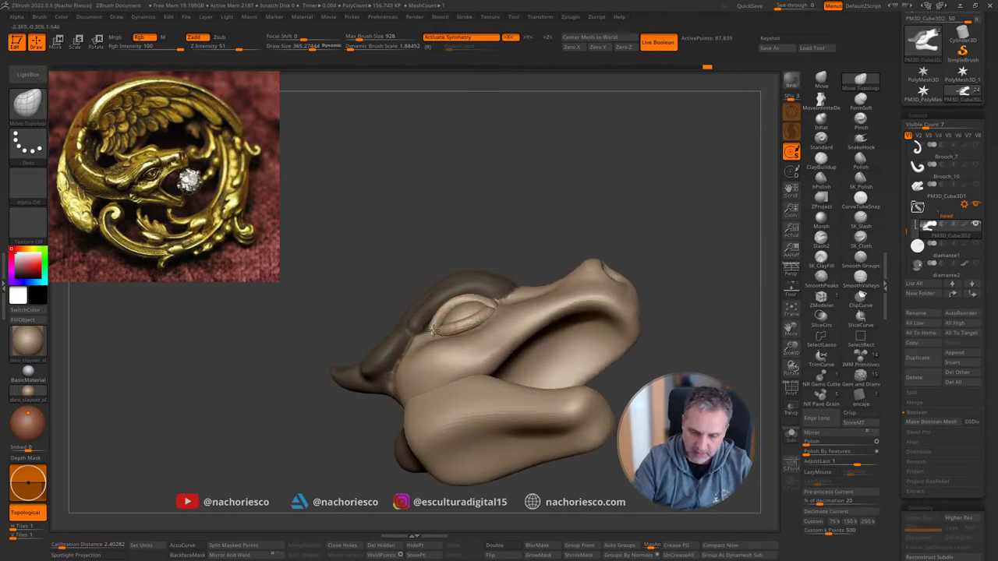
pyautogui.moveTo(643, 210); pyautogui.dragTo(647, 280)
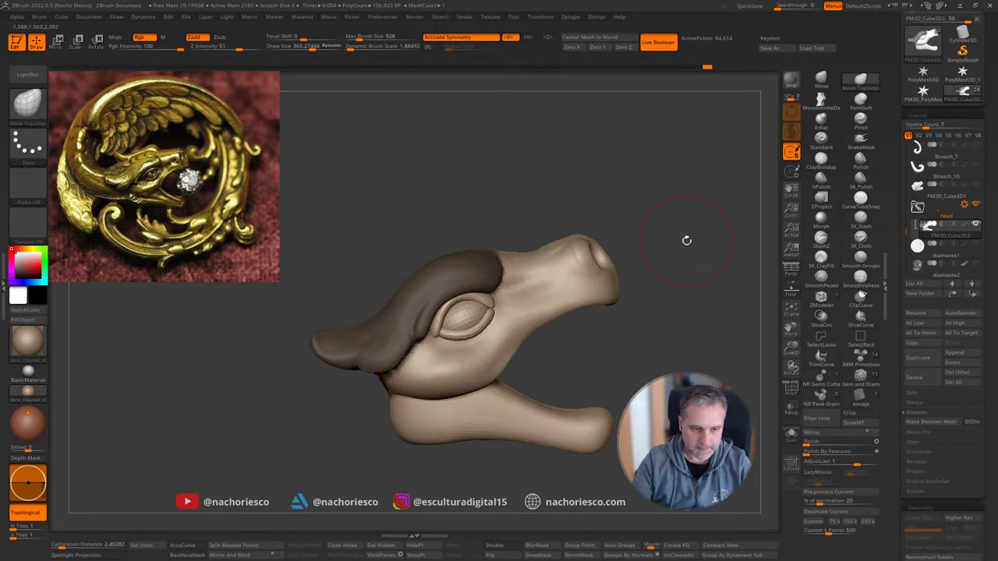
pyautogui.moveTo(687, 240); pyautogui.dragTo(659, 255)
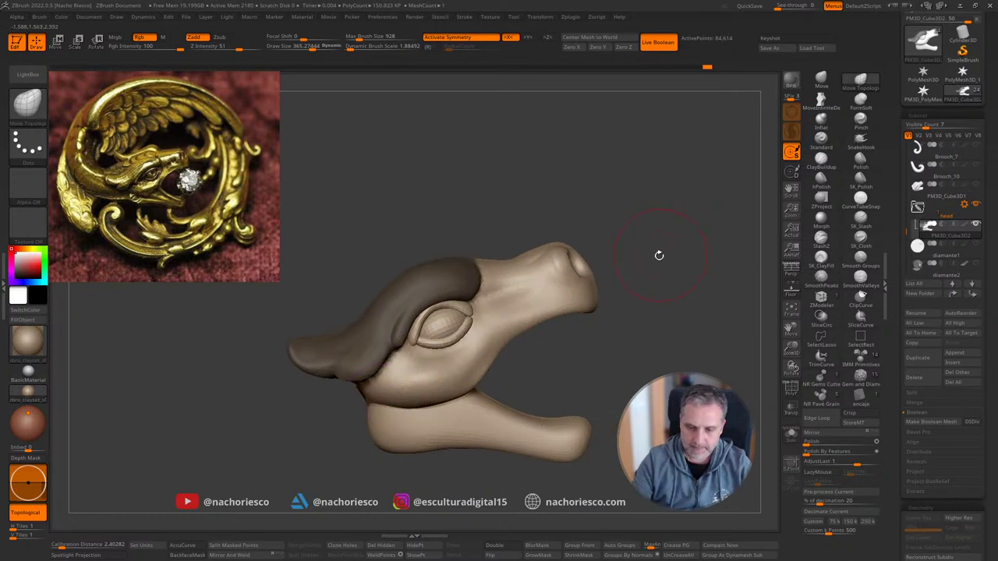
# Step: Adjust the upper lip and snout profile with the Move brush, starting at a draw size of about 448 and finishing at about 254
pyautogui.click(821, 84)
pyautogui.press('s')
pyautogui.moveTo(570, 292); pyautogui.dragTo(577, 292)
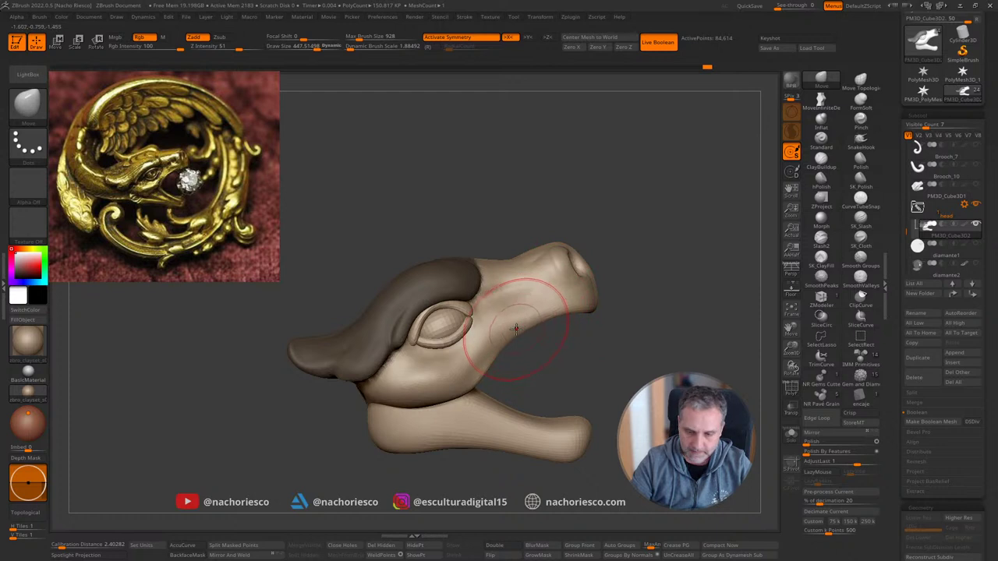
pyautogui.press('s')
pyautogui.press('s')
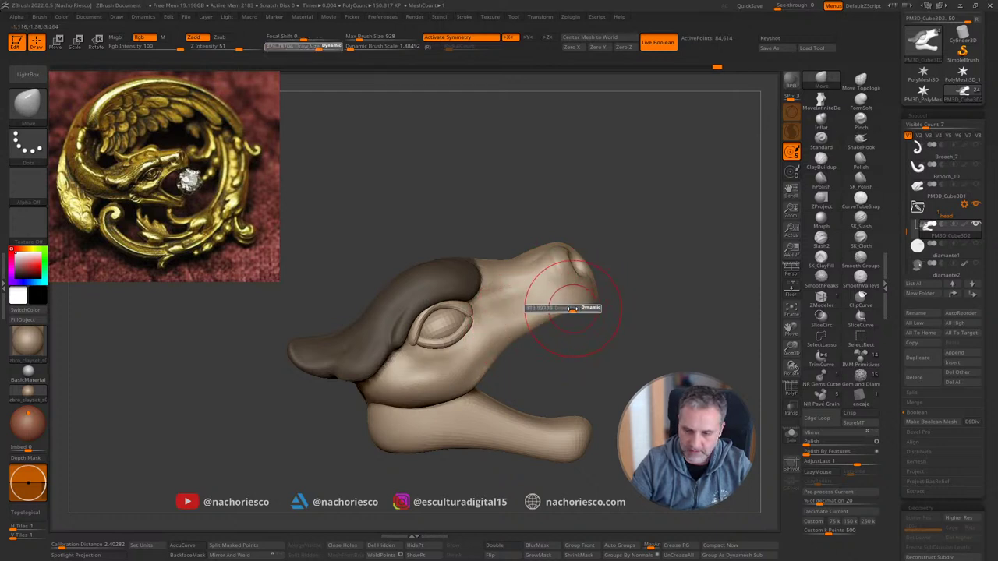
pyautogui.moveTo(573, 309); pyautogui.dragTo(552, 309)
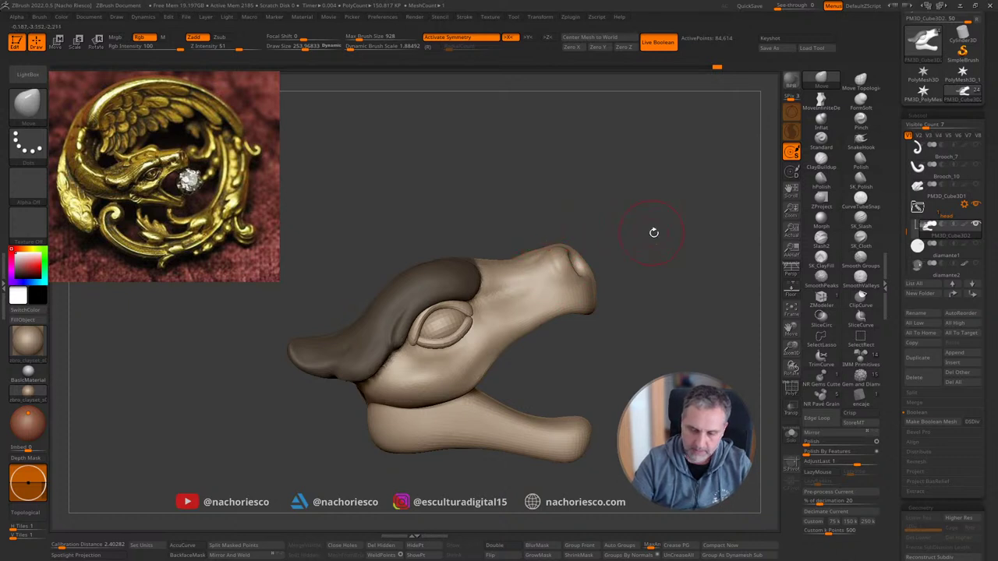
# Step: Clear the mask and push the two rear horns inward from above with the Move brush at a draw size of 928
pyautogui.keyDown('ctrl'); pyautogui.moveTo(654, 232); pyautogui.dragTo(662, 240); pyautogui.keyUp('ctrl')
pyautogui.keyDown('alt'); pyautogui.moveTo(655, 242); pyautogui.dragTo(626, 366); pyautogui.keyUp('alt')
pyautogui.moveTo(571, 340)
pyautogui.keyDown('alt'); pyautogui.mouseDown()
pyautogui.moveTo(527, 331)
pyautogui.moveTo(558, 332)
pyautogui.mouseUp(); pyautogui.keyUp('alt')
pyautogui.press('s')
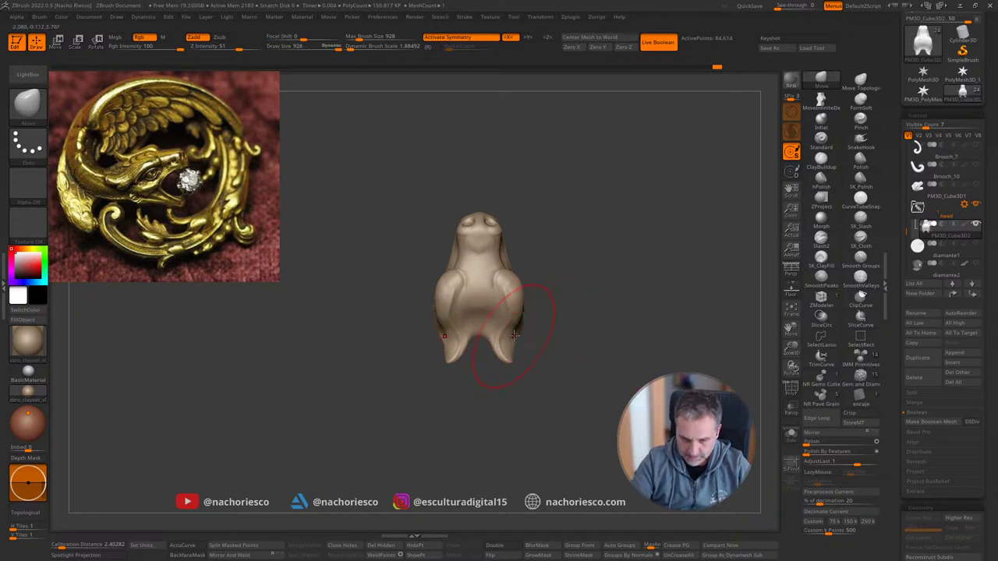
pyautogui.moveTo(514, 352); pyautogui.dragTo(509, 352)
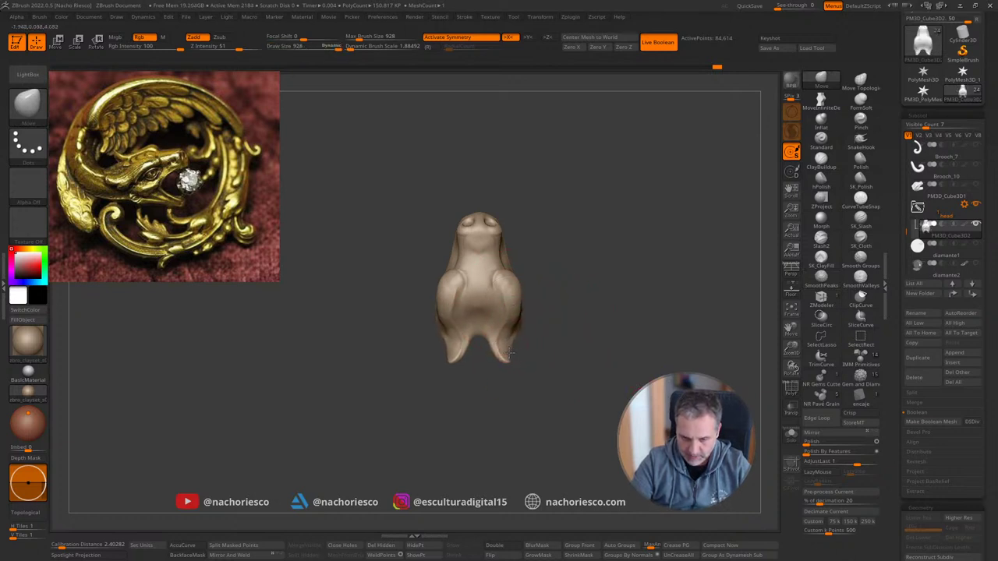
# Step: Mask the whole upper head so that only the lower jaw stays editable
pyautogui.moveTo(555, 329)
pyautogui.mouseDown()
pyautogui.moveTo(617, 274)
pyautogui.moveTo(662, 276)
pyautogui.moveTo(642, 267)
pyautogui.moveTo(625, 224)
pyautogui.moveTo(671, 290)
pyautogui.moveTo(622, 292)
pyautogui.moveTo(634, 312)
pyautogui.moveTo(619, 325)
pyautogui.mouseUp()
pyautogui.press('w')
pyautogui.keyDown('ctrl'); pyautogui.click(526, 369); pyautogui.keyUp('ctrl')
pyautogui.press('q')
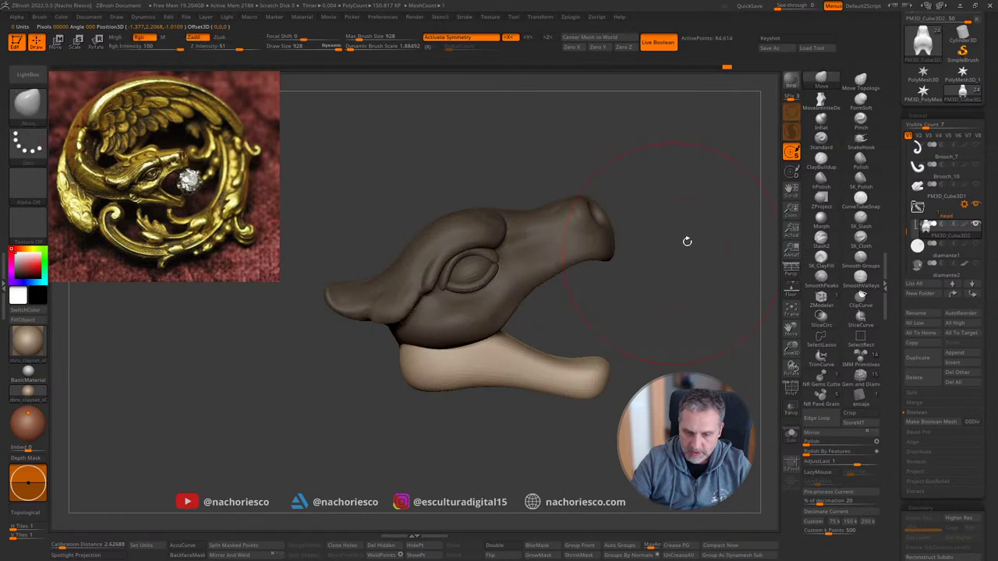
# Step: Build up long folds along the side of the lower jaw and over its inner surface with ClayBuildup, finishing at a draw size of about 151
pyautogui.click(821, 180)
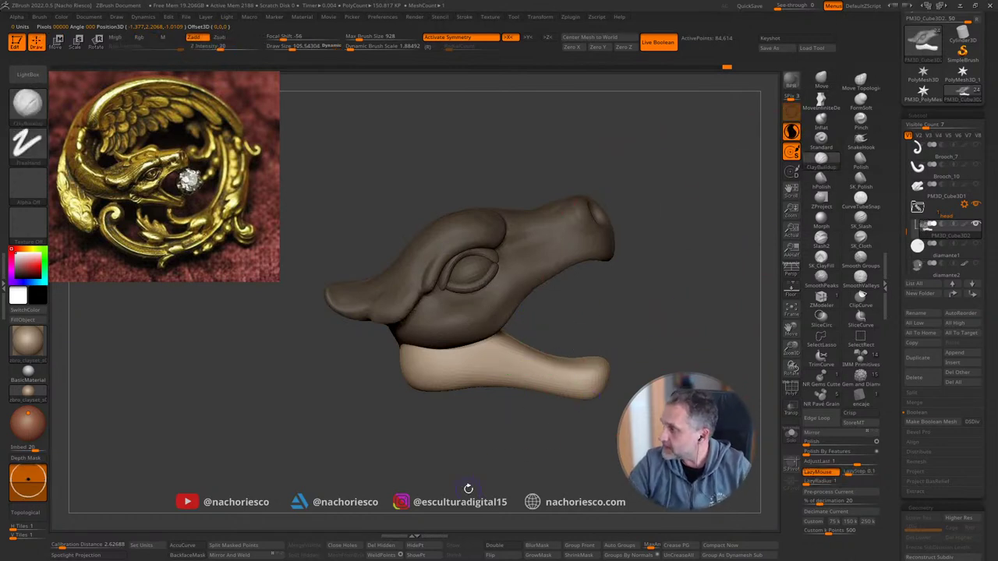
pyautogui.moveTo(682, 300); pyautogui.dragTo(694, 343)
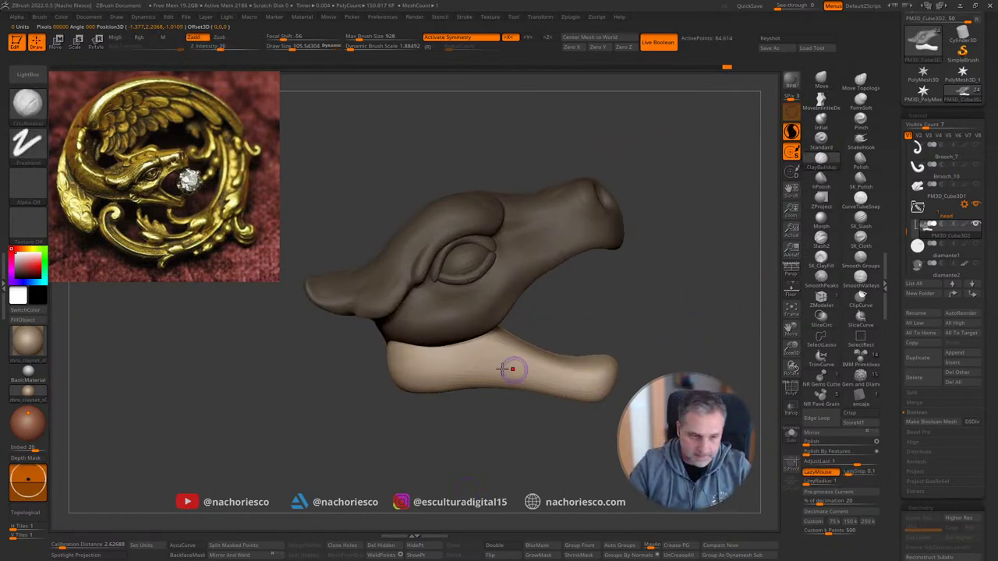
pyautogui.press('s')
pyautogui.moveTo(468, 352); pyautogui.dragTo(491, 367)
pyautogui.moveTo(414, 357); pyautogui.dragTo(530, 373)
pyautogui.press('s')
pyautogui.moveTo(470, 361); pyautogui.dragTo(474, 361)
pyautogui.moveTo(414, 351)
pyautogui.mouseDown()
pyautogui.moveTo(558, 386)
pyautogui.moveTo(435, 361)
pyautogui.moveTo(480, 362)
pyautogui.moveTo(482, 340)
pyautogui.moveTo(491, 356)
pyautogui.moveTo(585, 373)
pyautogui.mouseUp()
pyautogui.moveTo(695, 332)
pyautogui.mouseDown()
pyautogui.moveTo(593, 343)
pyautogui.moveTo(484, 319)
pyautogui.mouseUp()
pyautogui.moveTo(544, 373)
pyautogui.mouseDown()
pyautogui.moveTo(527, 365)
pyautogui.moveTo(521, 299)
pyautogui.moveTo(540, 320)
pyautogui.moveTo(548, 307)
pyautogui.mouseUp()
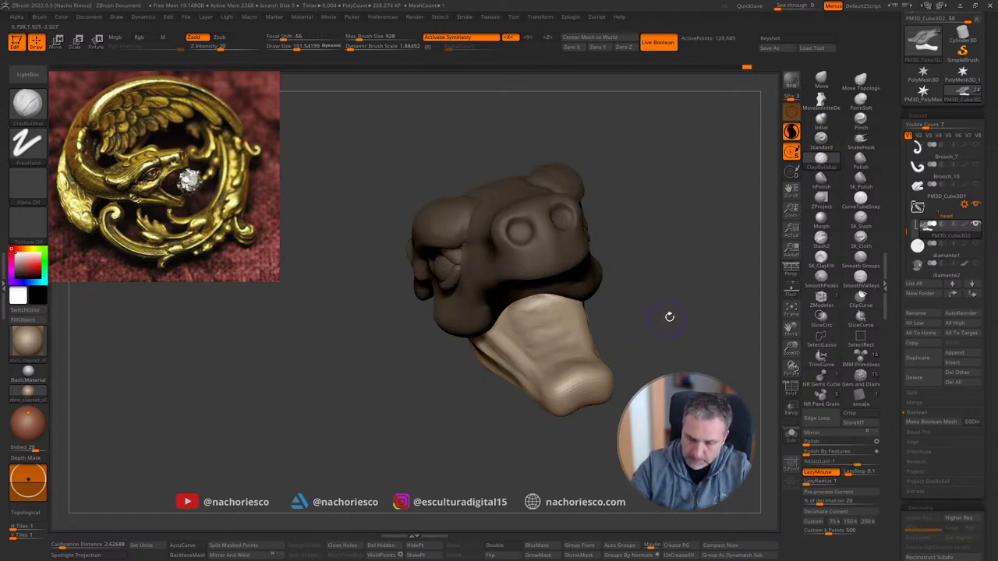
# Step: Isolate the lower jaw and extend its folds toward the rear with ClayBuildup at a draw size of about 163
pyautogui.moveTo(669, 316)
pyautogui.mouseDown()
pyautogui.moveTo(729, 338)
pyautogui.moveTo(686, 320)
pyautogui.moveTo(653, 344)
pyautogui.moveTo(598, 420)
pyautogui.mouseUp()
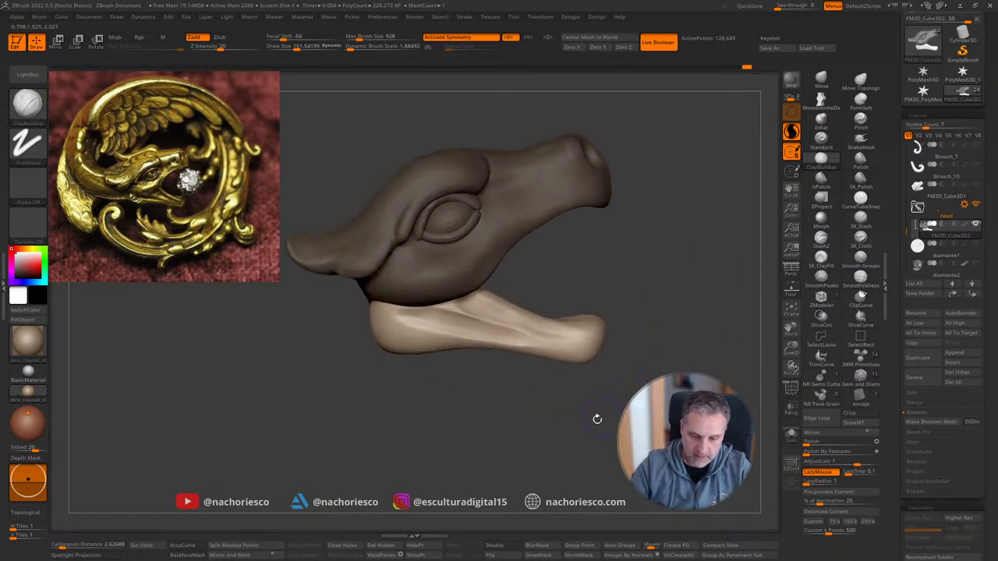
pyautogui.press('s')
pyautogui.moveTo(399, 361); pyautogui.dragTo(396, 362)
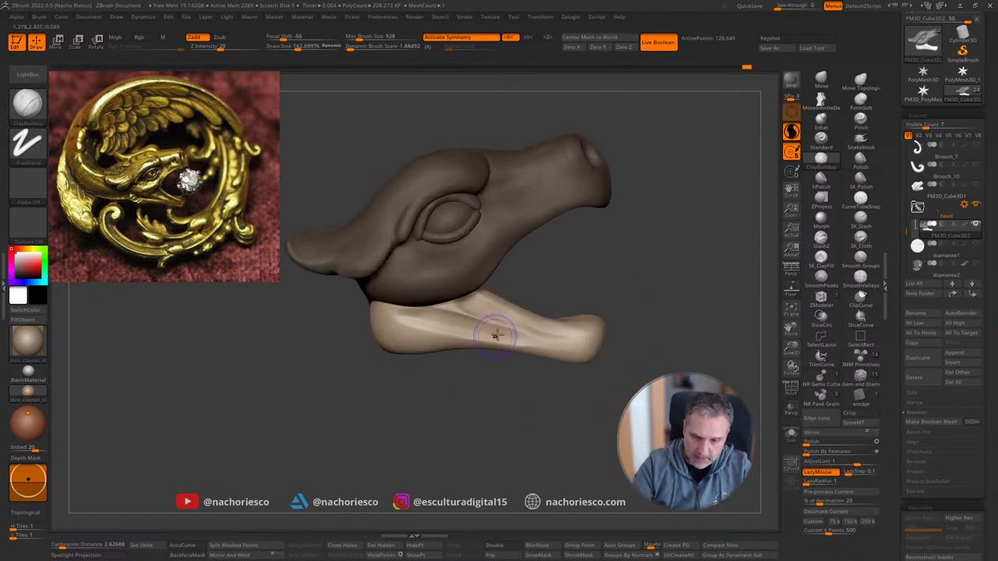
pyautogui.moveTo(494, 332)
pyautogui.mouseDown()
pyautogui.moveTo(396, 314)
pyautogui.moveTo(540, 347)
pyautogui.mouseUp()
pyautogui.keyDown('ctrl'); pyautogui.keyDown('shift'); pyautogui.click(540, 347); pyautogui.keyUp('shift'); pyautogui.keyUp('ctrl')
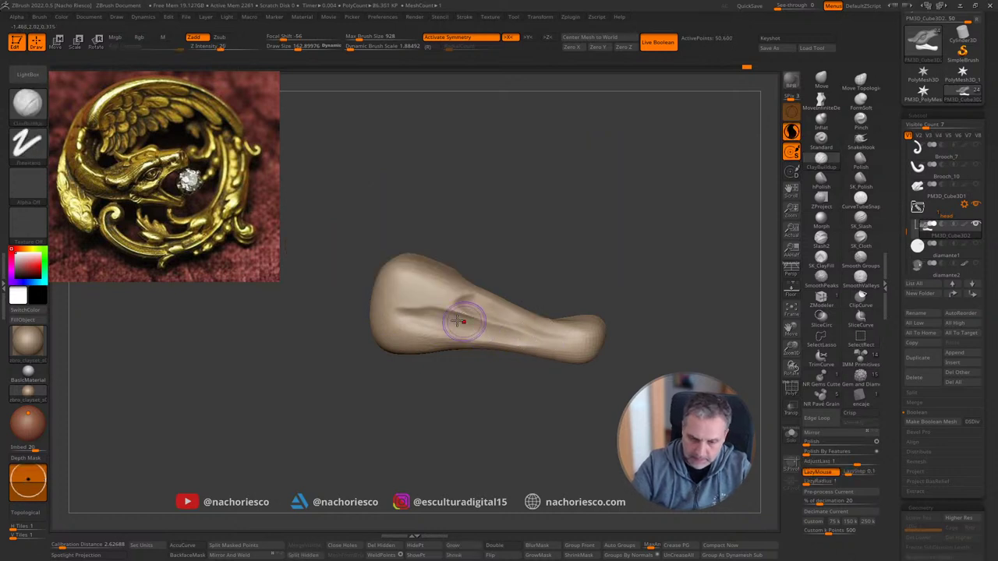
pyautogui.moveTo(415, 306); pyautogui.dragTo(441, 314)
pyautogui.moveTo(399, 287); pyautogui.dragTo(474, 303)
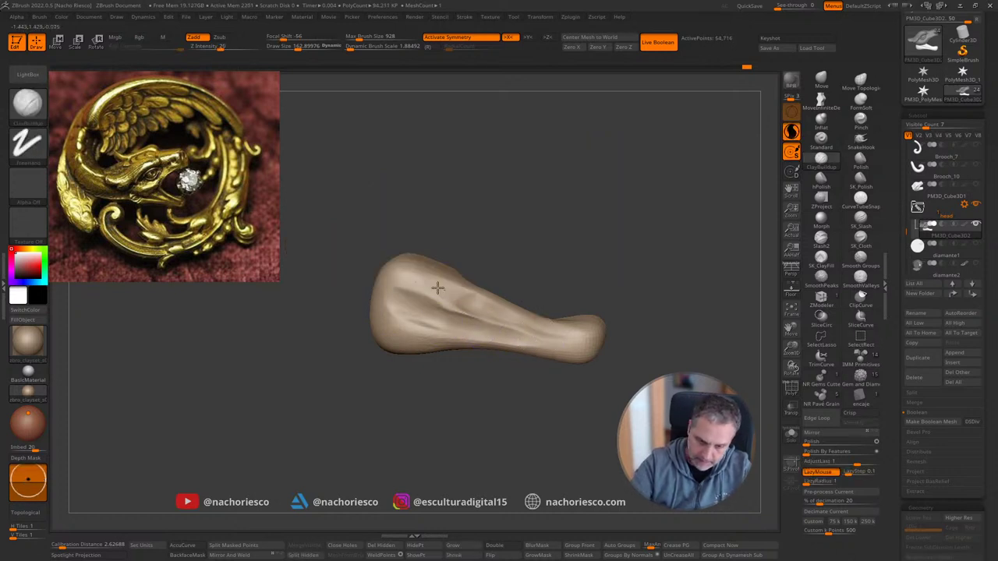
# Step: Show the whole head again and refine the lower jaw's front rim with ClayBuildup at a draw size of about 120
pyautogui.keyDown('ctrl'); pyautogui.keyDown('shift'); pyautogui.click(632, 263); pyautogui.keyUp('shift'); pyautogui.keyUp('ctrl')
pyautogui.moveTo(606, 352); pyautogui.dragTo(544, 330)
pyautogui.moveTo(632, 343)
pyautogui.mouseDown()
pyautogui.moveTo(677, 322)
pyautogui.moveTo(633, 321)
pyautogui.mouseUp()
pyautogui.press('s')
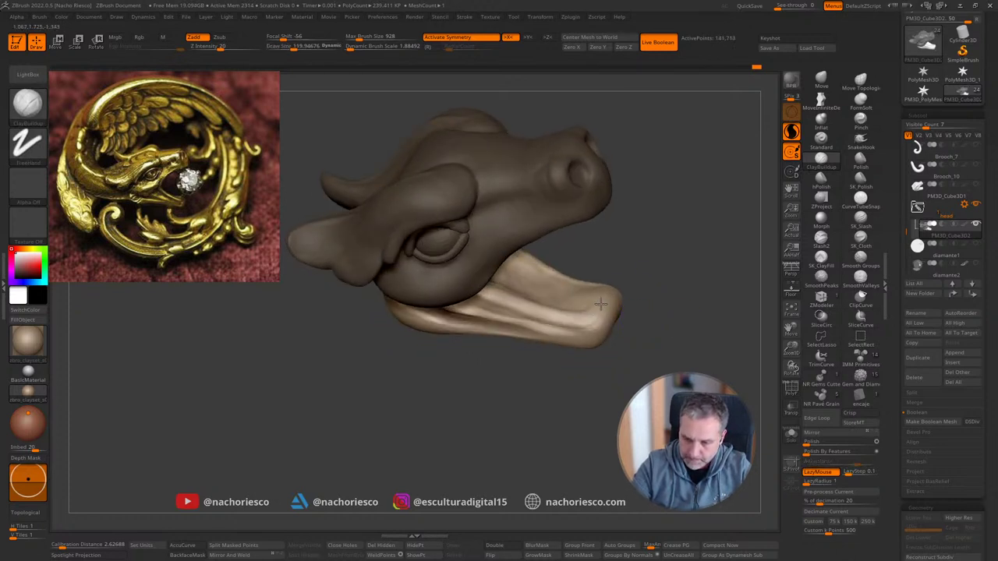
# Step: Deepen the folds running from the jaw's upper edge to its tip with ClayBuildup at a draw size of about 120
pyautogui.moveTo(648, 297)
pyautogui.mouseDown()
pyautogui.moveTo(655, 236)
pyautogui.moveTo(673, 312)
pyautogui.moveTo(663, 366)
pyautogui.moveTo(530, 325)
pyautogui.moveTo(525, 335)
pyautogui.mouseUp()
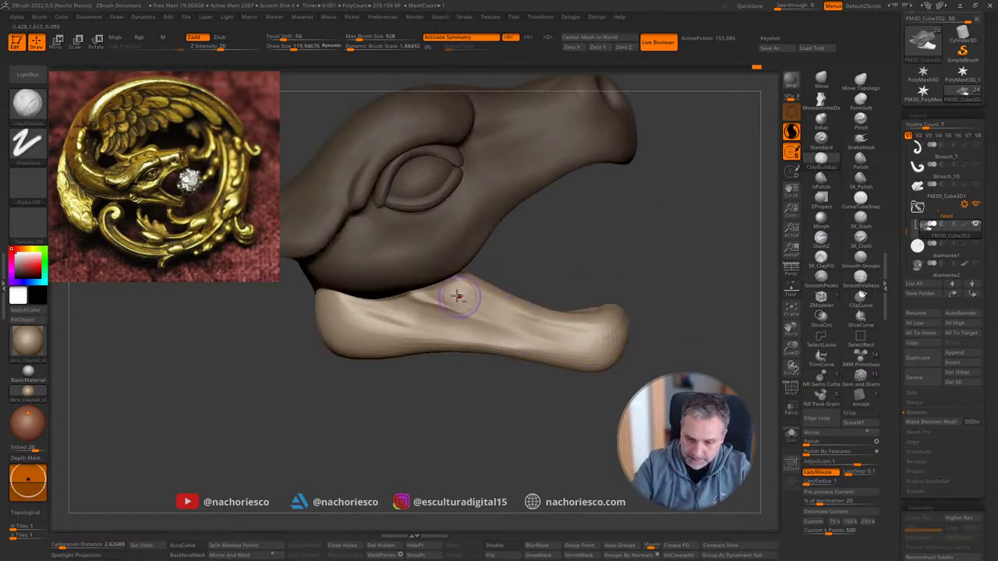
pyautogui.moveTo(457, 296); pyautogui.dragTo(600, 338)
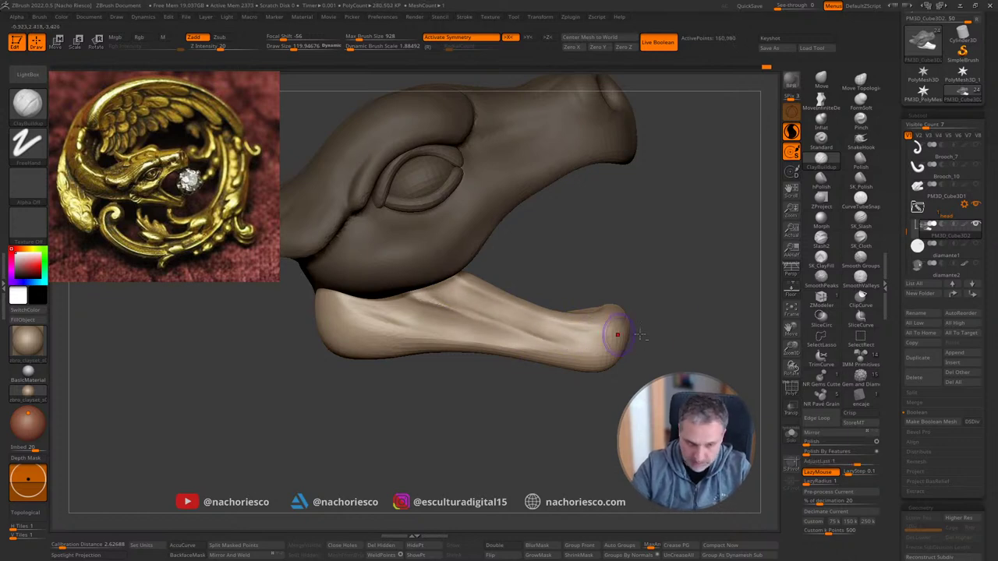
pyautogui.moveTo(672, 341)
pyautogui.mouseDown()
pyautogui.moveTo(630, 335)
pyautogui.moveTo(641, 334)
pyautogui.mouseUp()
pyautogui.moveTo(689, 305); pyautogui.dragTo(662, 329)
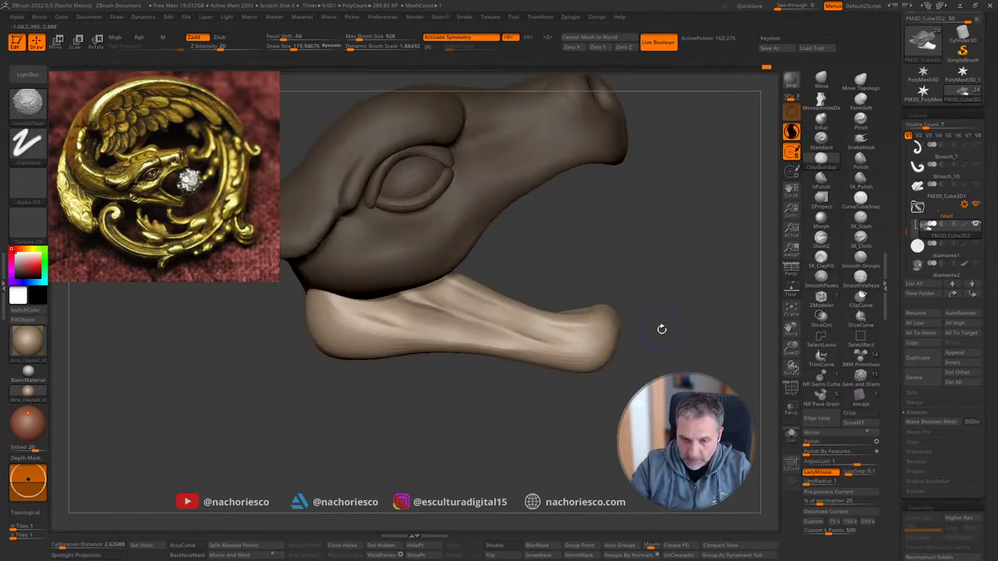
# Step: Soften the folds and the rear of the lower jaw with SmoothPeaks at a draw size of about 146
pyautogui.keyDown('alt'); pyautogui.moveTo(559, 406); pyautogui.dragTo(569, 397); pyautogui.keyUp('alt')
pyautogui.moveTo(544, 355)
pyautogui.mouseDown()
pyautogui.moveTo(524, 340)
pyautogui.moveTo(573, 351)
pyautogui.mouseUp()
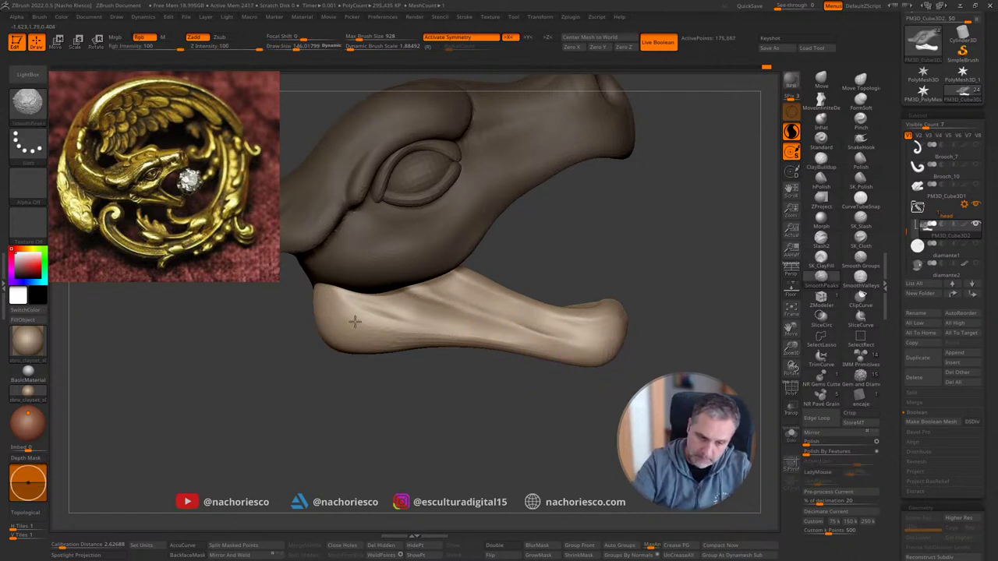
pyautogui.keyDown('shift'); pyautogui.moveTo(354, 322); pyautogui.dragTo(366, 325); pyautogui.keyUp('shift')
pyautogui.keyDown('alt'); pyautogui.moveTo(591, 387); pyautogui.dragTo(553, 334); pyautogui.keyUp('alt')
pyautogui.keyDown('shift'); pyautogui.moveTo(610, 399); pyautogui.dragTo(624, 416); pyautogui.keyUp('shift')
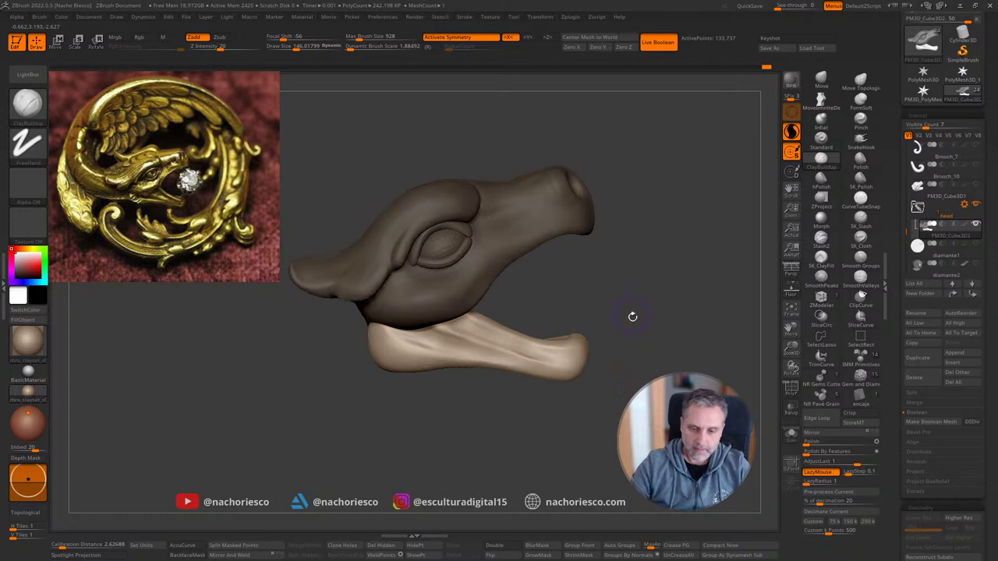
# Step: Clear the mask and adjust the eye area from the front with Move Topological at a draw size of about 487
pyautogui.moveTo(633, 317)
pyautogui.mouseDown()
pyautogui.moveTo(616, 282)
pyautogui.moveTo(652, 312)
pyautogui.moveTo(657, 270)
pyautogui.moveTo(635, 267)
pyautogui.moveTo(635, 343)
pyautogui.moveTo(642, 241)
pyautogui.moveTo(638, 281)
pyautogui.moveTo(668, 360)
pyautogui.moveTo(694, 343)
pyautogui.mouseUp()
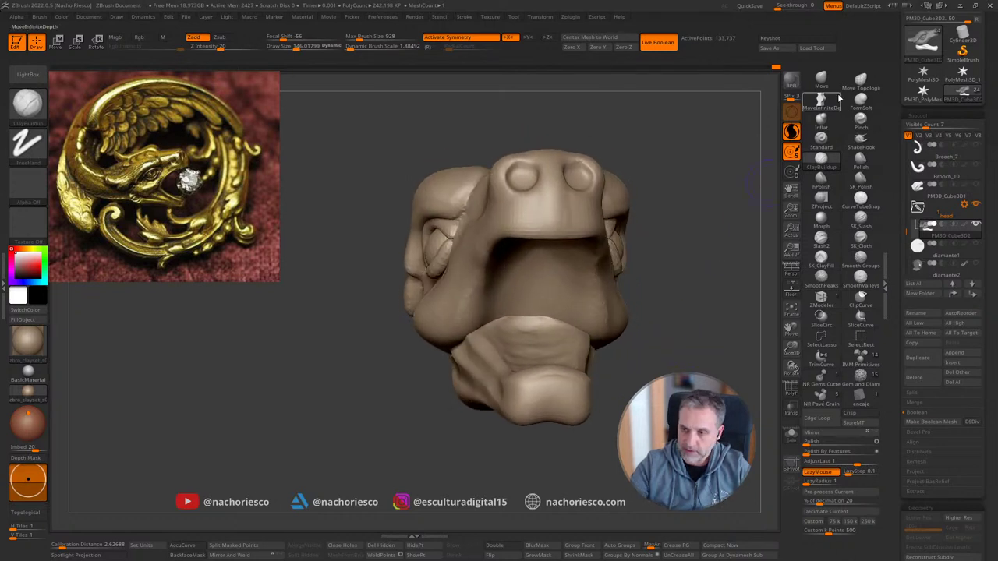
pyautogui.click(860, 81)
pyautogui.press('s')
pyautogui.moveTo(436, 264); pyautogui.dragTo(443, 265)
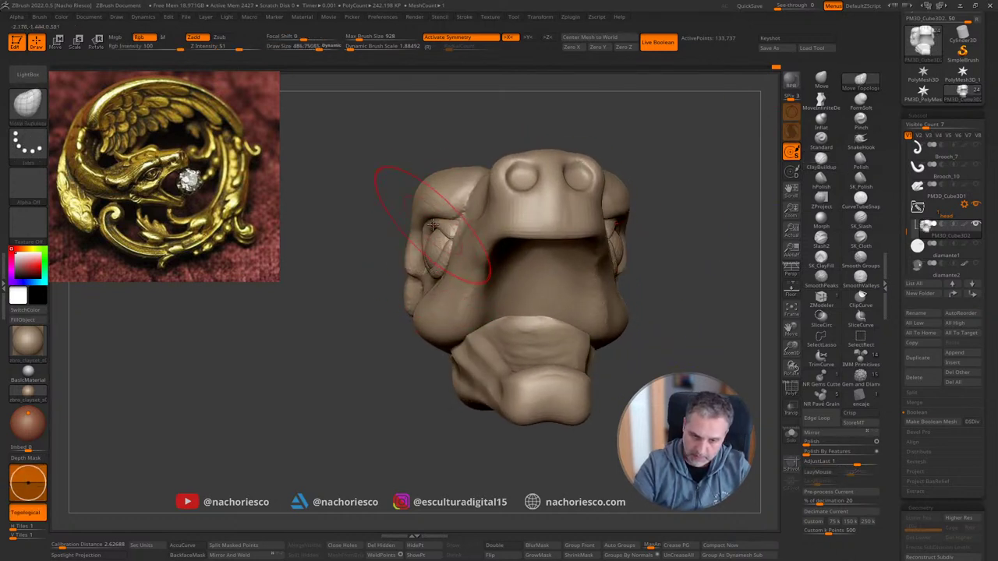
# Step: Adjust the snout bridge in front of the brow with Move Topological at a draw size of about 365
pyautogui.moveTo(685, 237)
pyautogui.mouseDown()
pyautogui.moveTo(619, 264)
pyautogui.moveTo(728, 256)
pyautogui.moveTo(717, 238)
pyautogui.moveTo(679, 269)
pyautogui.moveTo(691, 390)
pyautogui.mouseUp()
pyautogui.moveTo(691, 300)
pyautogui.mouseDown()
pyautogui.moveTo(688, 331)
pyautogui.moveTo(574, 308)
pyautogui.mouseUp()
pyautogui.press('s')
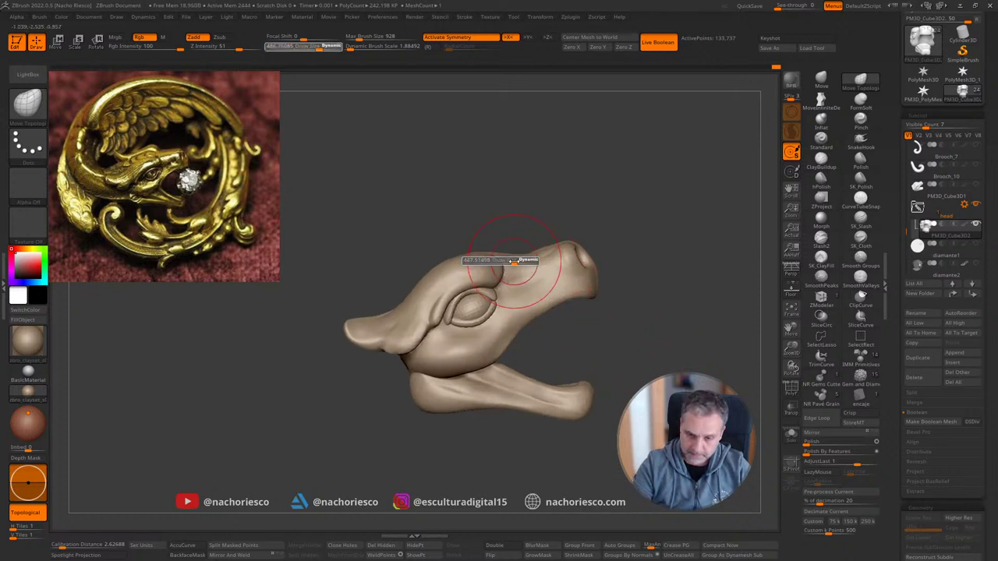
pyautogui.moveTo(524, 261); pyautogui.dragTo(509, 259)
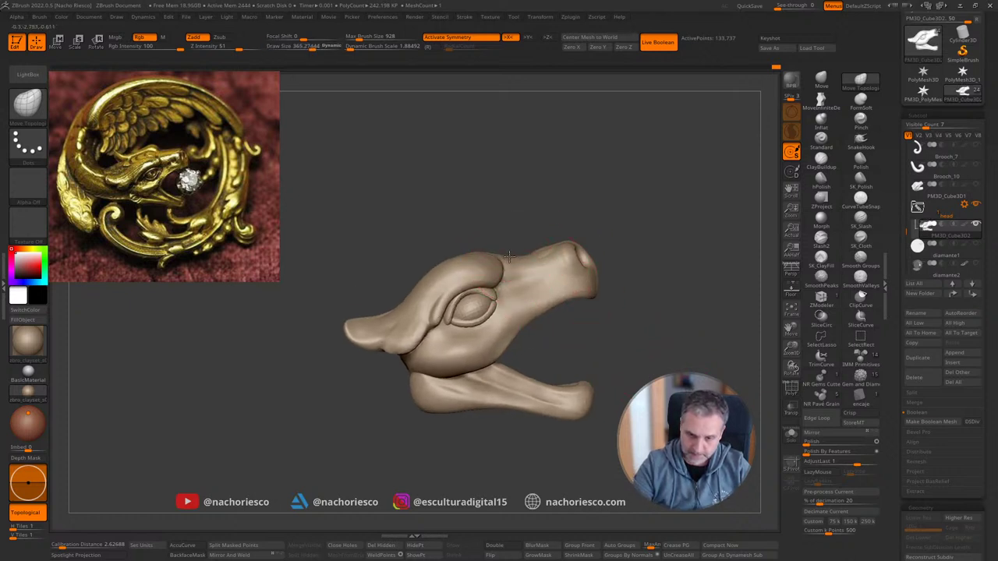
pyautogui.moveTo(599, 205)
pyautogui.mouseDown()
pyautogui.moveTo(646, 291)
pyautogui.moveTo(649, 327)
pyautogui.moveTo(655, 312)
pyautogui.mouseUp()
pyautogui.click(863, 240)
pyautogui.press('s')
pyautogui.moveTo(535, 286); pyautogui.dragTo(514, 334)
pyautogui.hotkey('ctrl', 'z')
# Step: Carve a crease across the snout bridge at the front of the brow ridges with SK_Slash at a draw size of about 307
pyautogui.click(861, 220)
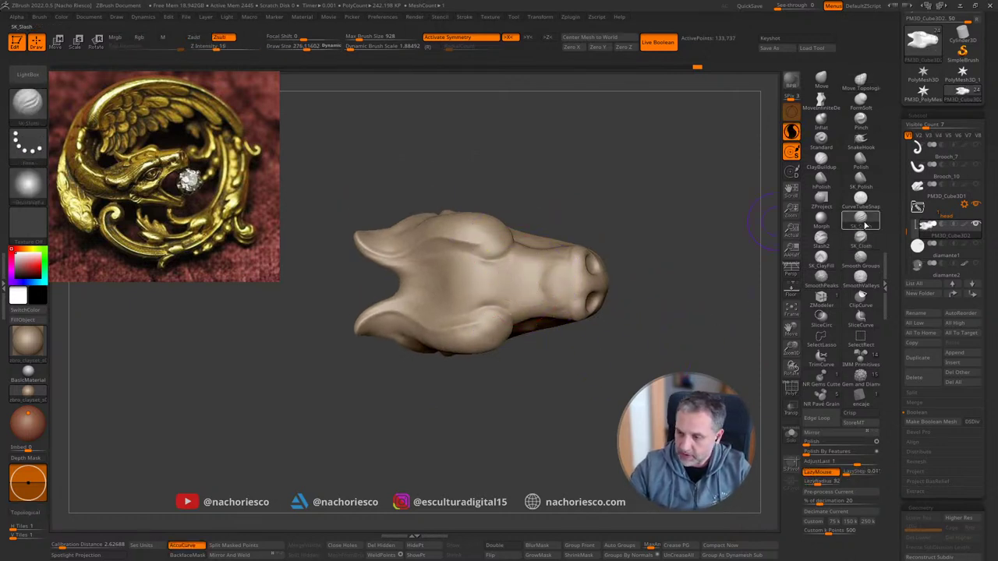
pyautogui.press('s')
pyautogui.moveTo(535, 272); pyautogui.dragTo(520, 272)
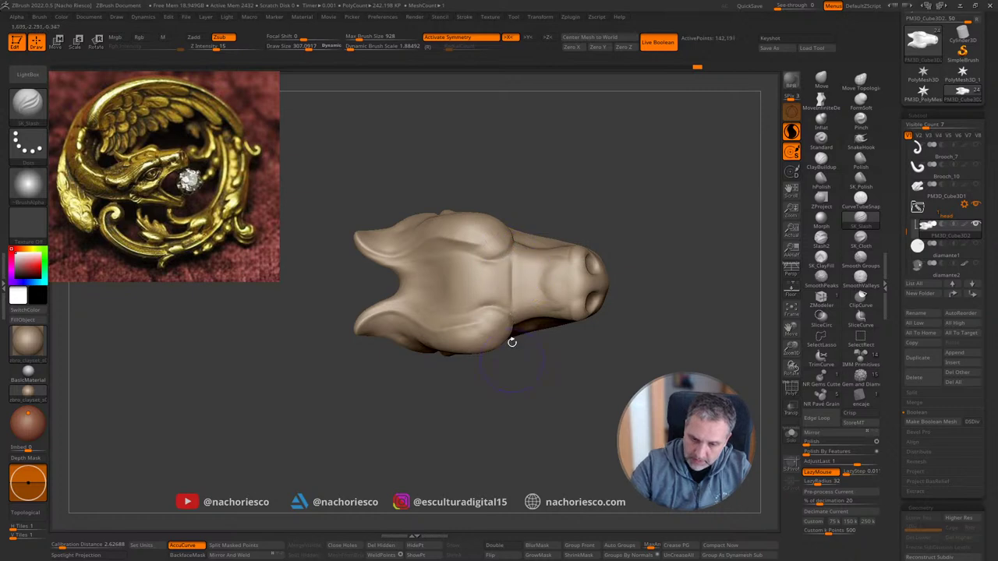
pyautogui.moveTo(517, 359)
pyautogui.mouseDown()
pyautogui.moveTo(662, 258)
pyautogui.moveTo(649, 272)
pyautogui.moveTo(667, 292)
pyautogui.moveTo(590, 473)
pyautogui.moveTo(534, 356)
pyautogui.moveTo(488, 356)
pyautogui.mouseUp()
# Step: Carve a crease along the inner edge of both brow ridges from the horn bases to the snout with SK_Slash at about 269 draw size
pyautogui.press('s')
pyautogui.moveTo(351, 357); pyautogui.dragTo(368, 368)
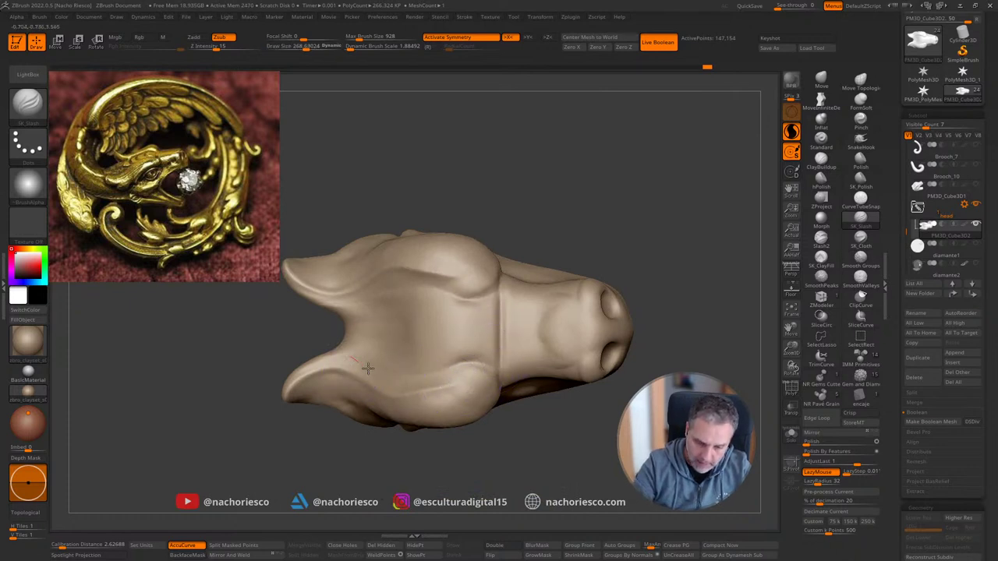
pyautogui.moveTo(504, 372); pyautogui.dragTo(506, 384)
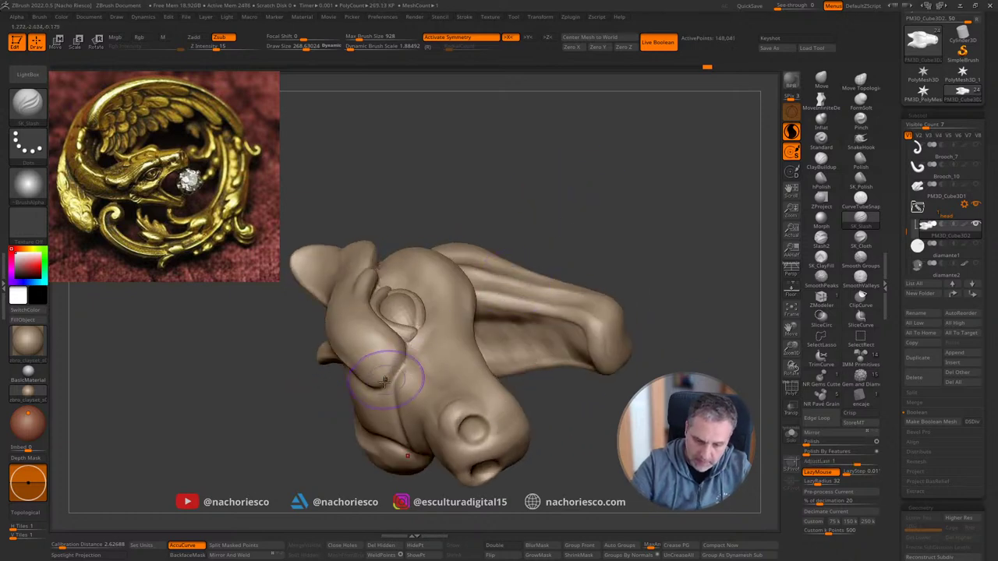
pyautogui.moveTo(562, 203); pyautogui.dragTo(613, 237)
pyautogui.keyDown('alt'); pyautogui.moveTo(614, 415); pyautogui.dragTo(680, 317); pyautogui.keyUp('alt')
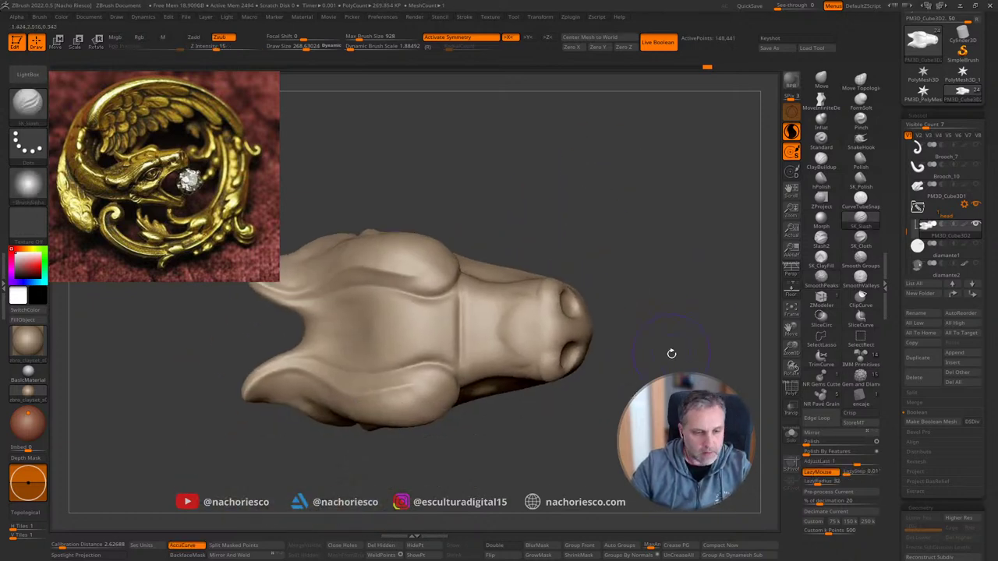
# Step: Try curved creases across the forehead between the brow ridges with SK_Slash at a draw size of about 269, then undo them
pyautogui.moveTo(414, 303)
pyautogui.mouseDown()
pyautogui.moveTo(394, 325)
pyautogui.moveTo(396, 356)
pyautogui.moveTo(413, 356)
pyautogui.moveTo(408, 298)
pyautogui.mouseUp()
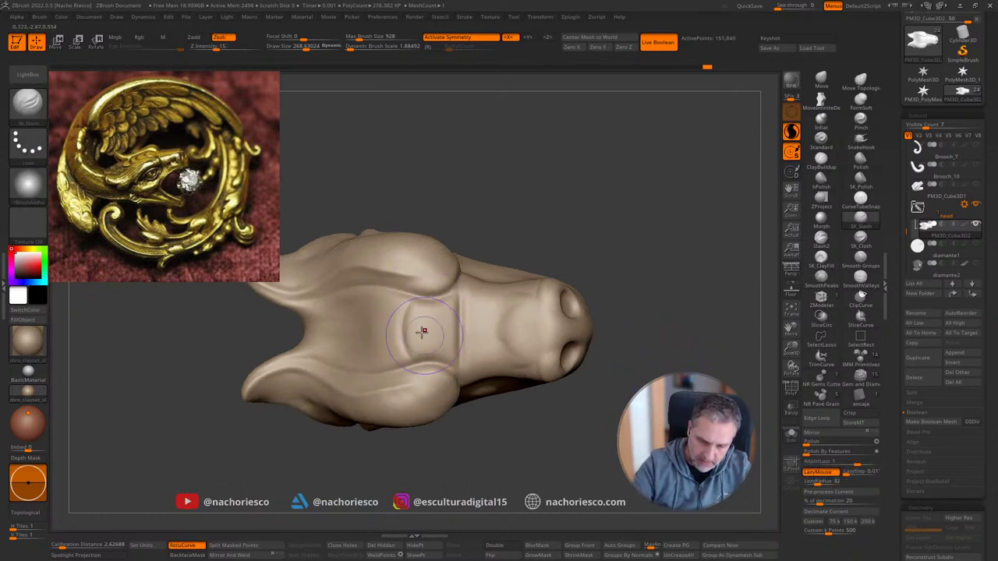
pyautogui.moveTo(376, 339)
pyautogui.mouseDown()
pyautogui.moveTo(401, 365)
pyautogui.moveTo(375, 360)
pyautogui.mouseUp()
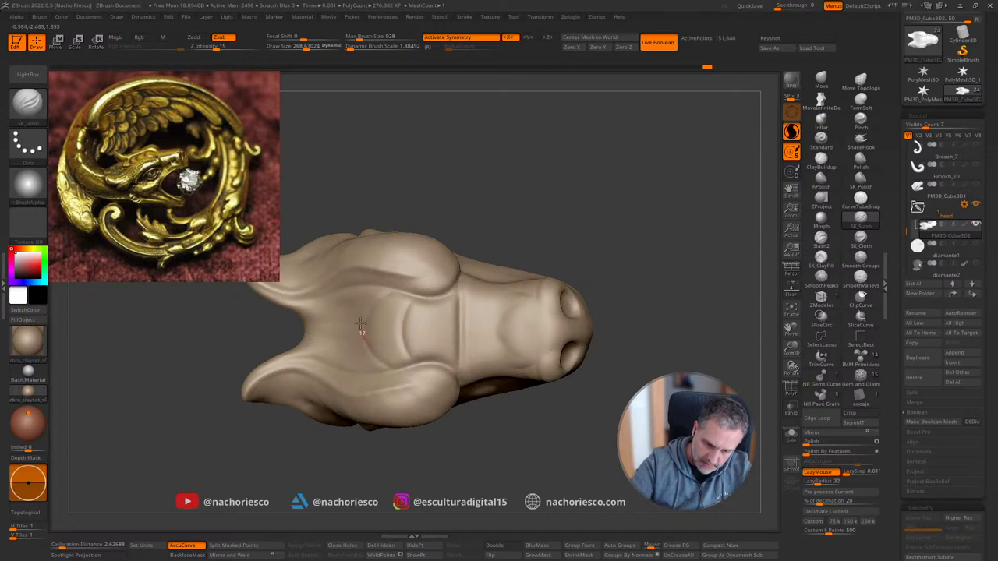
pyautogui.moveTo(396, 290)
pyautogui.mouseDown()
pyautogui.moveTo(351, 359)
pyautogui.moveTo(327, 349)
pyautogui.mouseUp()
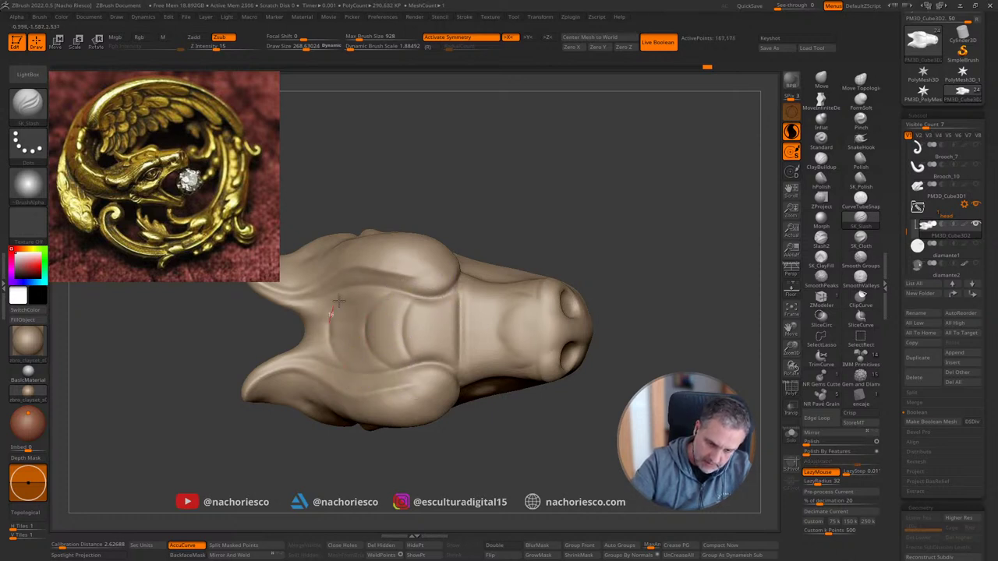
pyautogui.moveTo(339, 303); pyautogui.dragTo(345, 291)
pyautogui.moveTo(335, 357)
pyautogui.mouseDown()
pyautogui.moveTo(372, 339)
pyautogui.moveTo(384, 365)
pyautogui.mouseUp()
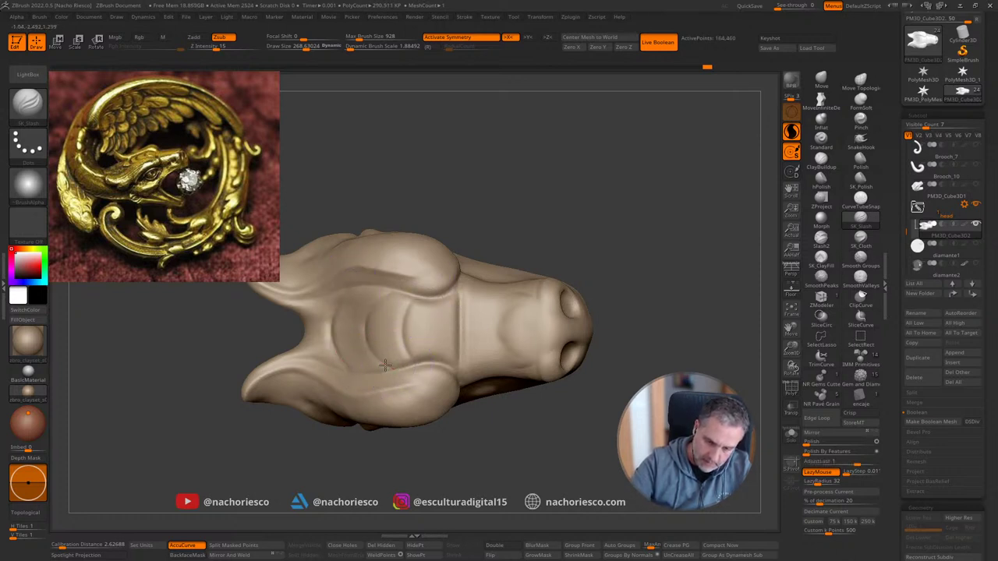
pyautogui.moveTo(608, 251)
pyautogui.mouseDown()
pyautogui.moveTo(680, 329)
pyautogui.moveTo(628, 382)
pyautogui.moveTo(630, 403)
pyautogui.moveTo(693, 371)
pyautogui.moveTo(694, 316)
pyautogui.moveTo(703, 359)
pyautogui.mouseUp()
pyautogui.moveTo(420, 312)
pyautogui.keyDown('shift'); pyautogui.mouseDown()
pyautogui.moveTo(468, 306)
pyautogui.moveTo(475, 320)
pyautogui.mouseUp(); pyautogui.keyUp('shift')
pyautogui.moveTo(593, 413); pyautogui.dragTo(558, 406)
pyautogui.hotkey('ctrl', 'z')
# Step: Carve three curved creases across the forehead between the brow ridges with SK_Slash at a draw size of about 187
pyautogui.press('s')
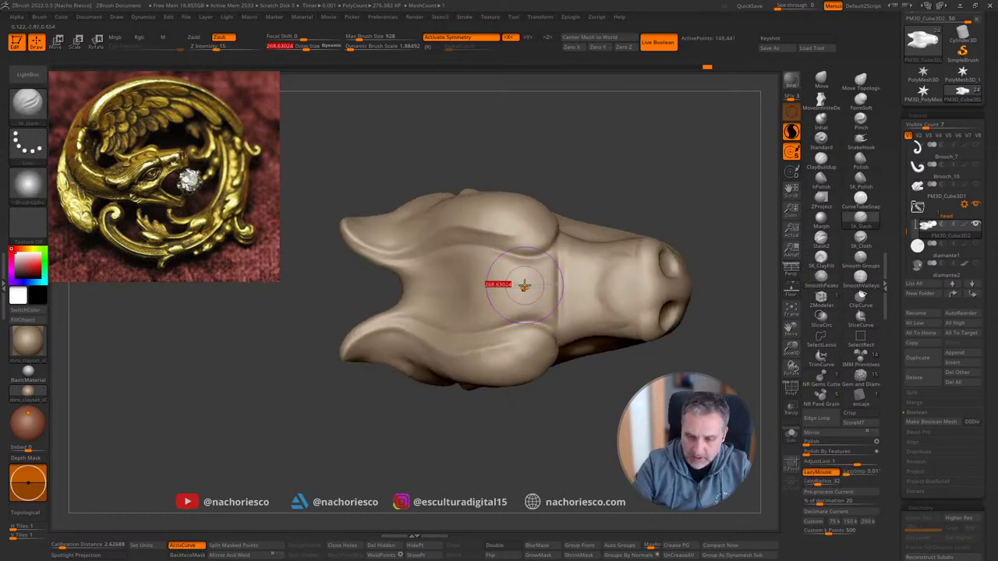
pyautogui.moveTo(526, 285); pyautogui.dragTo(520, 286)
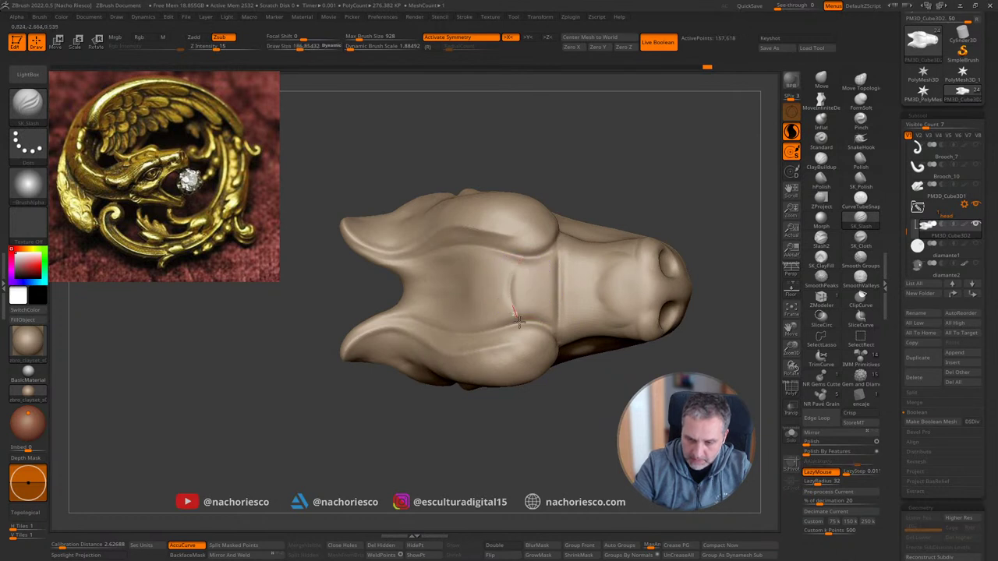
pyautogui.moveTo(536, 330); pyautogui.dragTo(511, 310)
pyautogui.moveTo(517, 264)
pyautogui.mouseDown()
pyautogui.moveTo(534, 256)
pyautogui.moveTo(495, 254)
pyautogui.mouseUp()
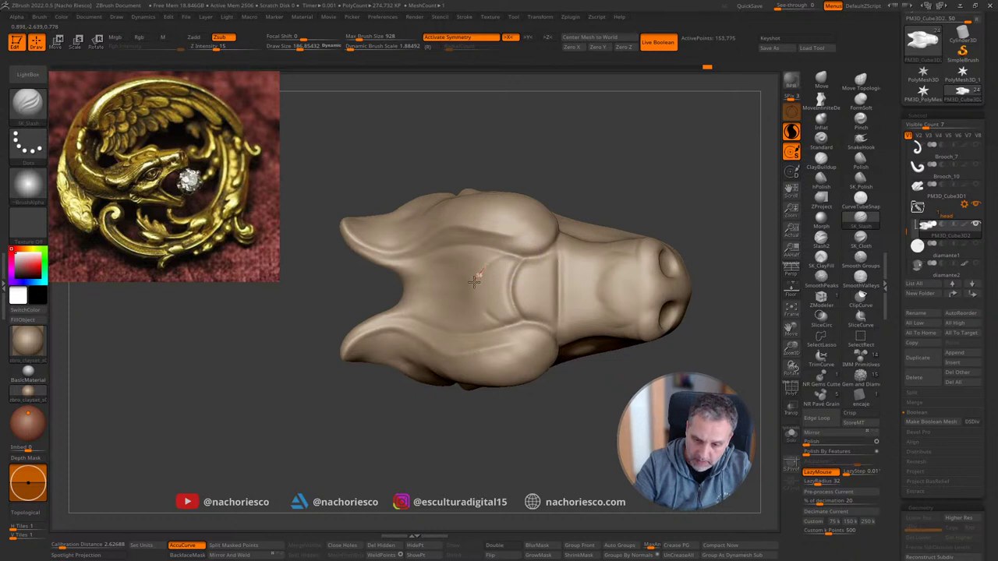
pyautogui.moveTo(500, 324); pyautogui.dragTo(519, 326)
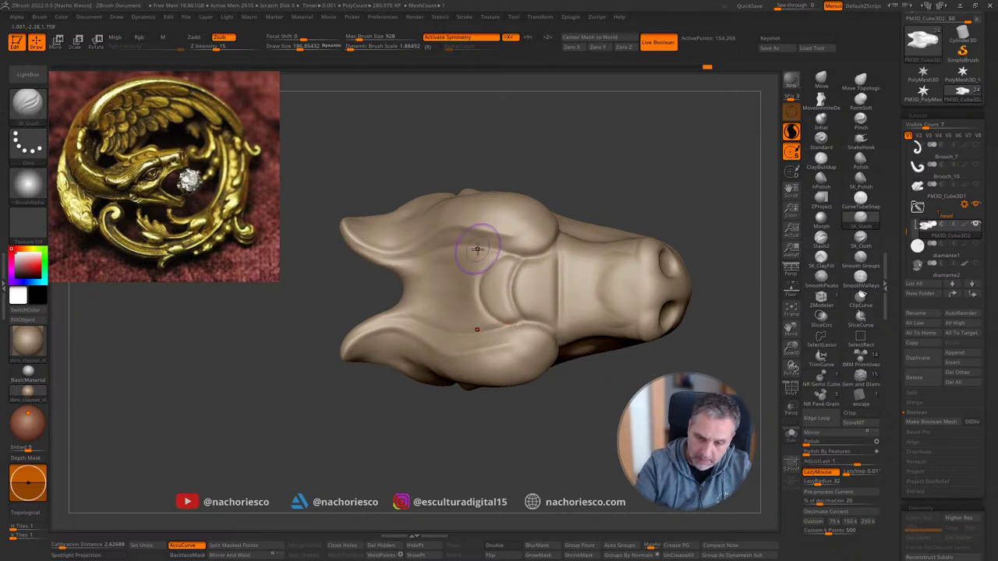
pyautogui.moveTo(475, 249); pyautogui.dragTo(444, 273)
pyautogui.moveTo(486, 337); pyautogui.dragTo(503, 339)
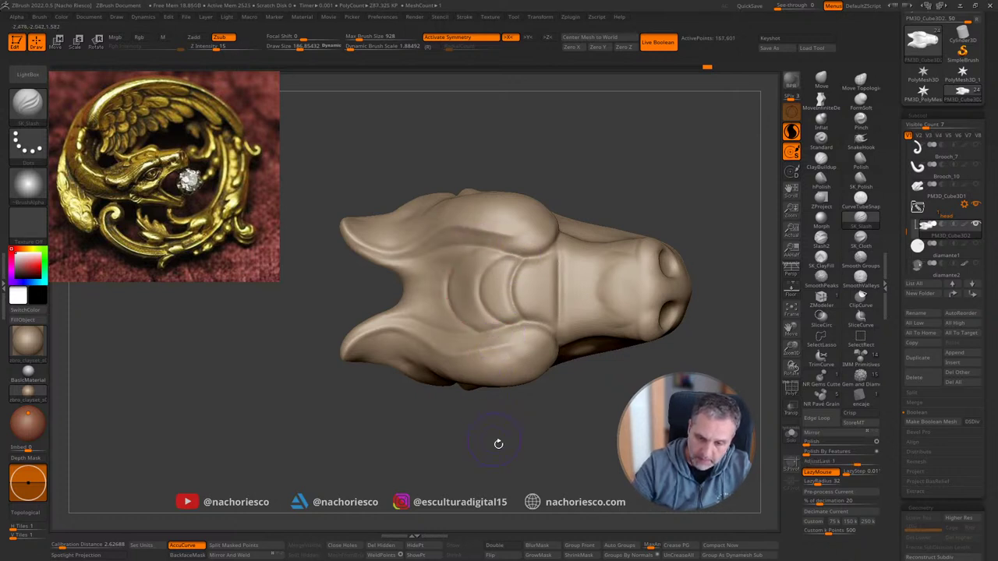
# Step: Carve a fourth curved crease nearest the horns and deepen the adjoining forehead crease with SK_Slash
pyautogui.moveTo(496, 444); pyautogui.dragTo(520, 443)
pyautogui.moveTo(427, 252); pyautogui.dragTo(404, 268)
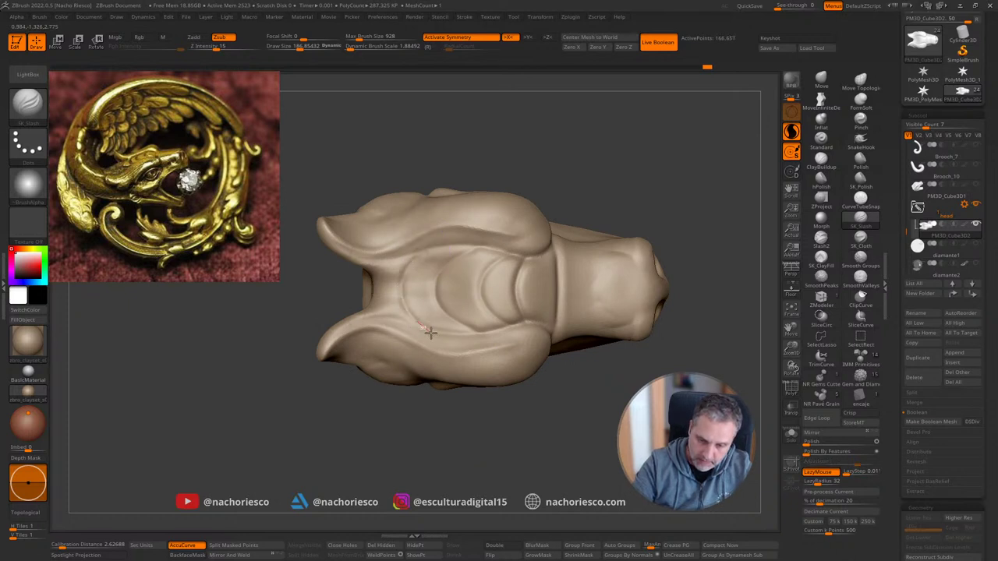
pyautogui.moveTo(431, 333)
pyautogui.mouseDown()
pyautogui.moveTo(441, 335)
pyautogui.moveTo(401, 281)
pyautogui.mouseUp()
pyautogui.moveTo(434, 243); pyautogui.dragTo(426, 248)
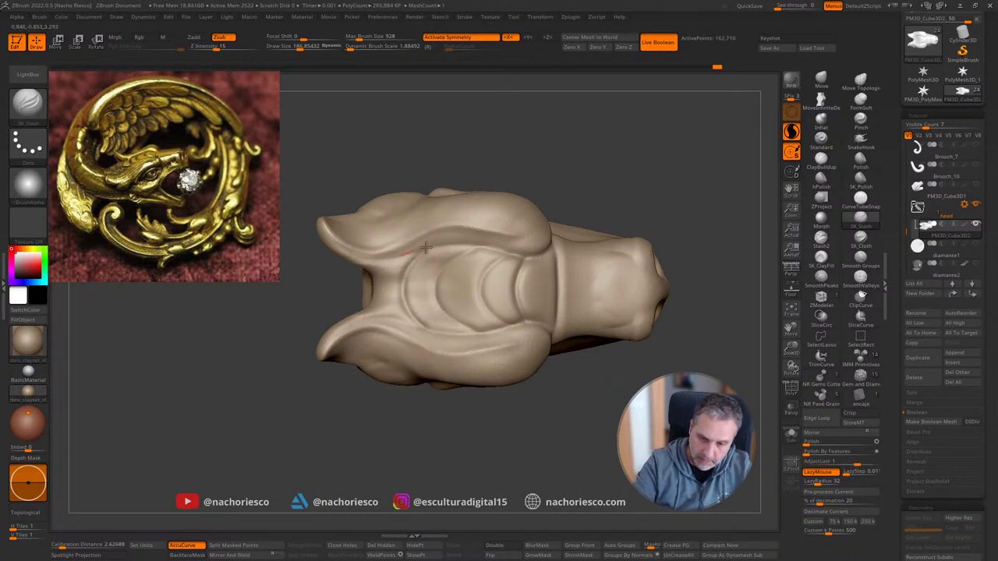
pyautogui.moveTo(507, 247); pyautogui.dragTo(514, 249)
pyautogui.moveTo(602, 414); pyautogui.dragTo(593, 416)
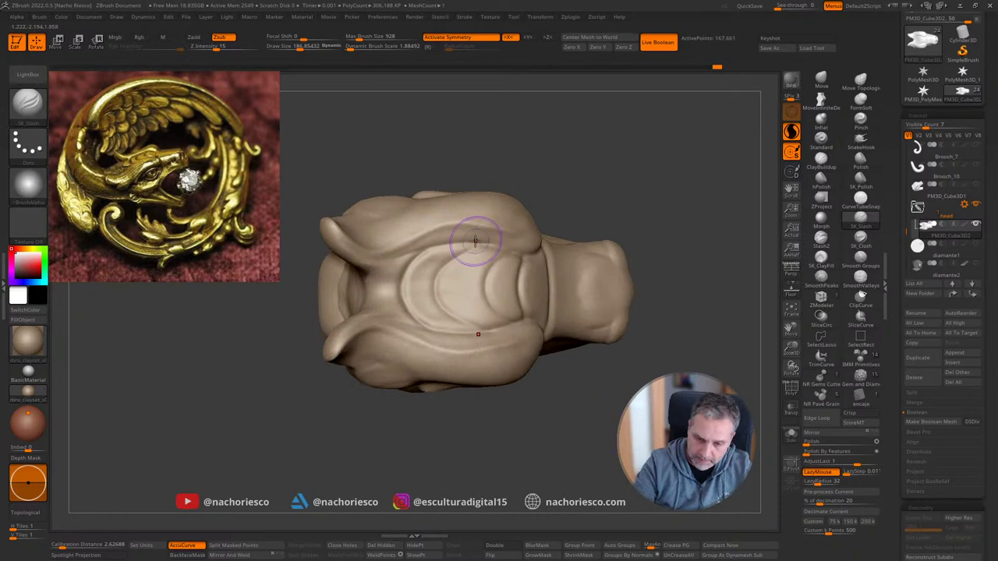
pyautogui.moveTo(473, 244); pyautogui.dragTo(436, 279)
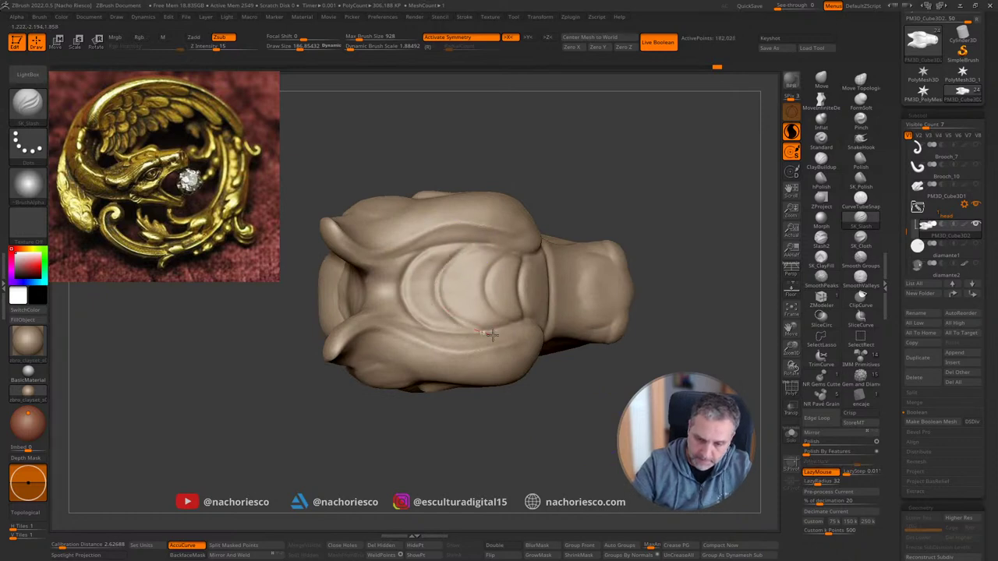
pyautogui.moveTo(491, 334); pyautogui.dragTo(496, 339)
pyautogui.moveTo(551, 395)
pyautogui.mouseDown()
pyautogui.moveTo(566, 457)
pyautogui.moveTo(581, 468)
pyautogui.moveTo(655, 367)
pyautogui.moveTo(729, 290)
pyautogui.mouseUp()
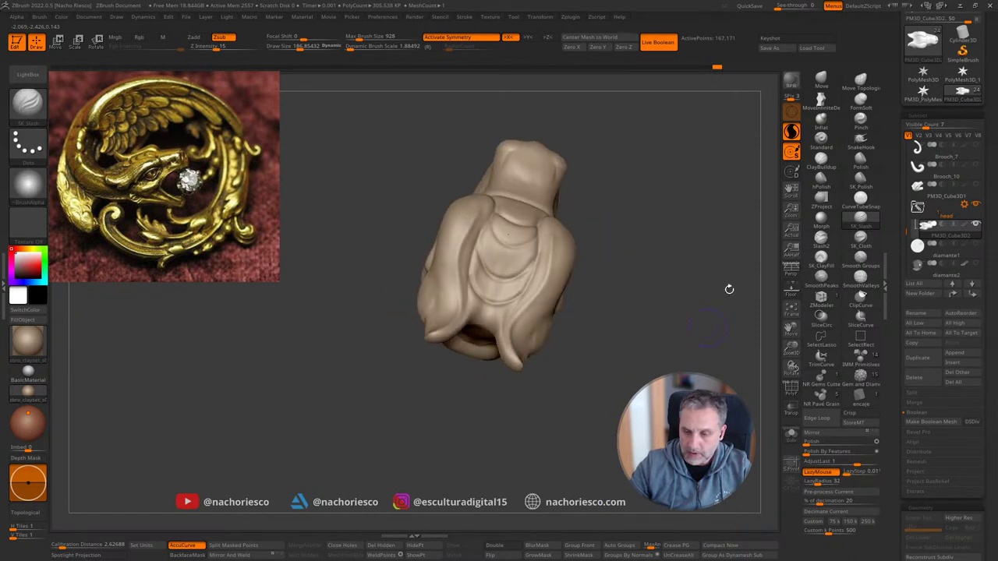
# Step: Switch to the Move brush at a draw size of about 497 and lasso-mask the creased forehead plates
pyautogui.click(821, 79)
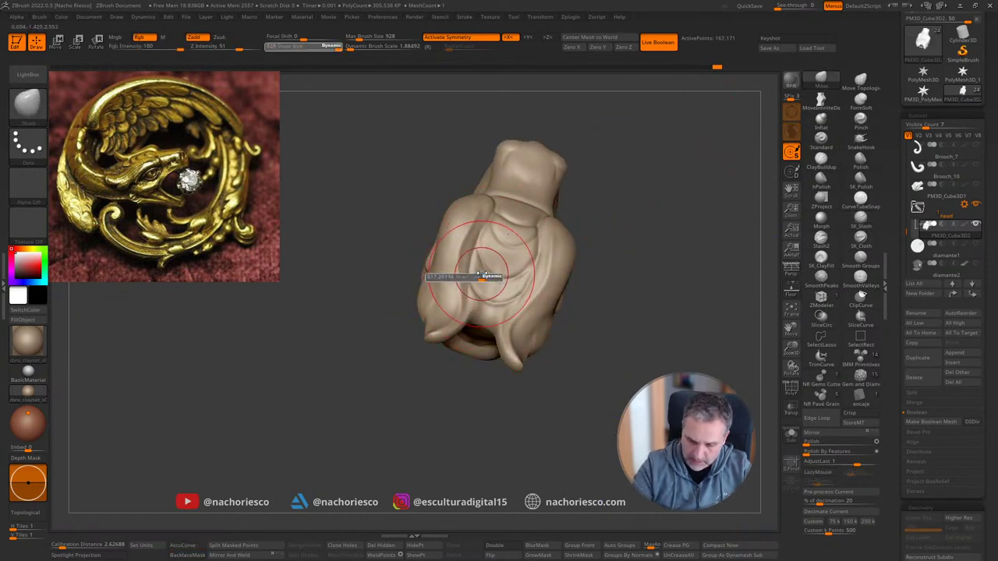
pyautogui.press('s')
pyautogui.moveTo(496, 275); pyautogui.dragTo(496, 273)
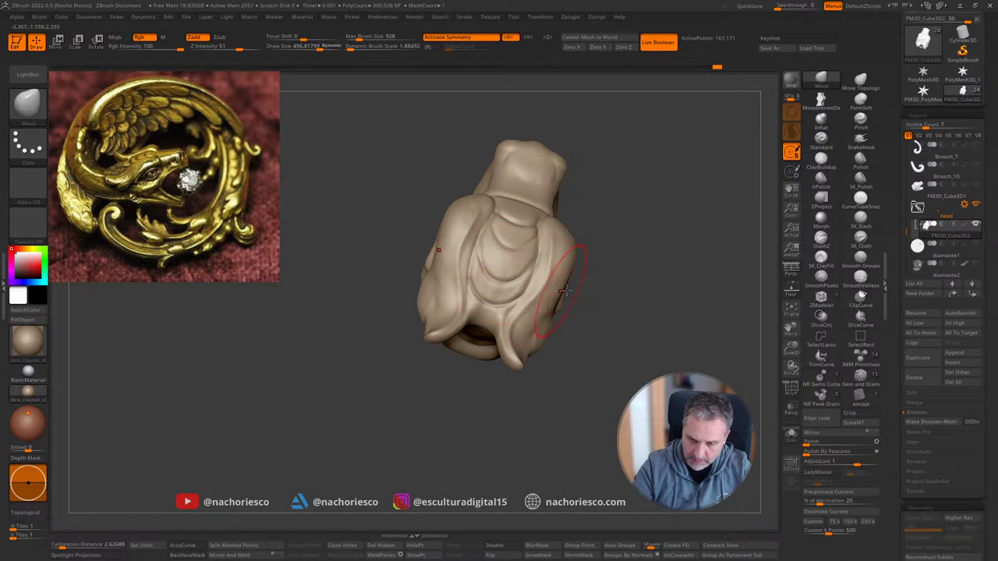
pyautogui.moveTo(564, 291); pyautogui.dragTo(495, 272, button='right')
pyautogui.moveTo(613, 263); pyautogui.dragTo(480, 295, button='right')
pyautogui.moveTo(678, 187); pyautogui.dragTo(666, 312, button='right')
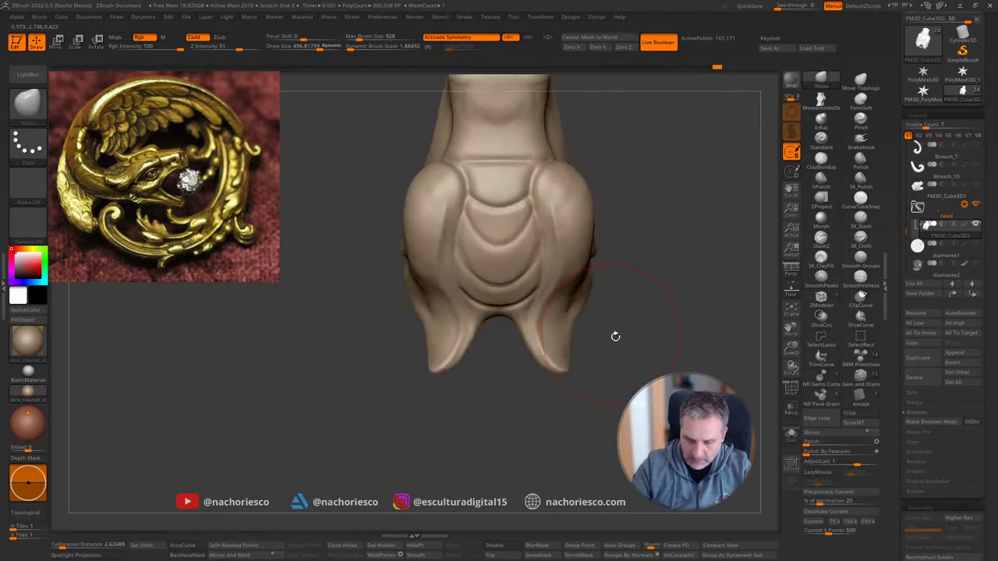
pyautogui.moveTo(615, 336); pyautogui.dragTo(593, 278, button='right')
pyautogui.keyDown('ctrl'); pyautogui.moveTo(474, 194); pyautogui.dragTo(461, 198); pyautogui.keyUp('ctrl')
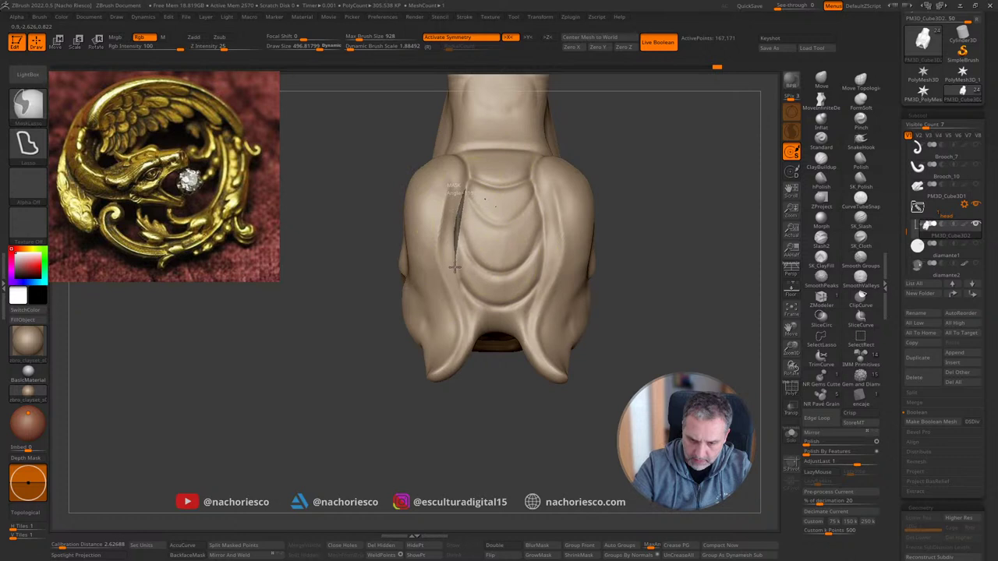
pyautogui.keyDown('ctrl'); pyautogui.moveTo(508, 305); pyautogui.dragTo(551, 195); pyautogui.keyUp('ctrl')
# Step: Extend the lasso mask over the brow ridges beside the forehead plates
pyautogui.moveTo(644, 258)
pyautogui.mouseDown(button='right')
pyautogui.moveTo(655, 305)
pyautogui.moveTo(676, 307)
pyautogui.moveTo(664, 336)
pyautogui.moveTo(660, 303)
pyautogui.mouseUp(button='right')
pyautogui.keyDown('ctrl'); pyautogui.moveTo(438, 355); pyautogui.dragTo(442, 357); pyautogui.keyUp('ctrl')
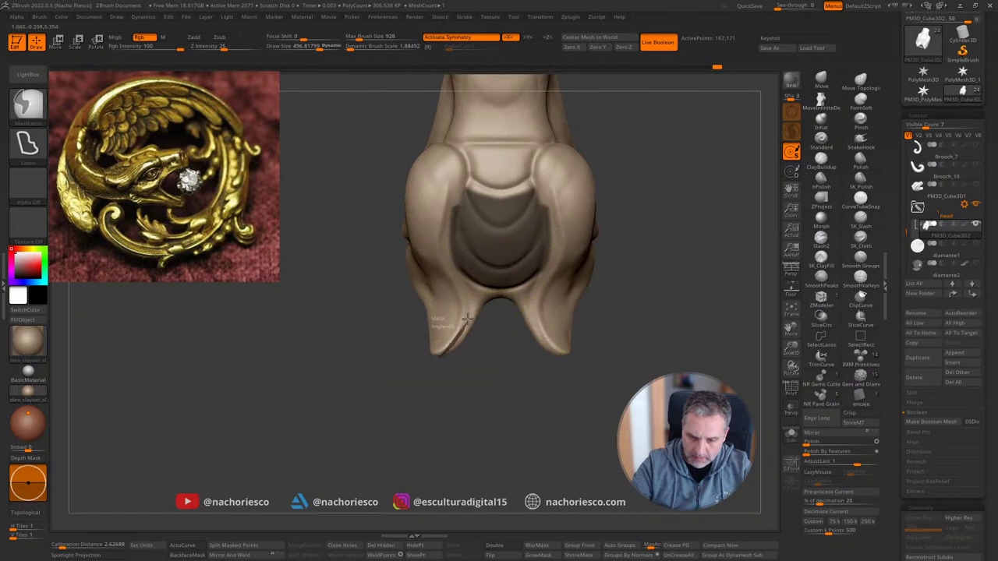
pyautogui.keyDown('ctrl'); pyautogui.moveTo(463, 178); pyautogui.dragTo(303, 419); pyautogui.keyUp('ctrl')
pyautogui.moveTo(535, 448); pyautogui.dragTo(668, 287, button='right')
# Step: Adjust the unmasked area between the horns behind the forehead plates with Move at a draw size of about 477
pyautogui.click(825, 76)
pyautogui.moveTo(446, 489); pyautogui.dragTo(456, 411, button='right')
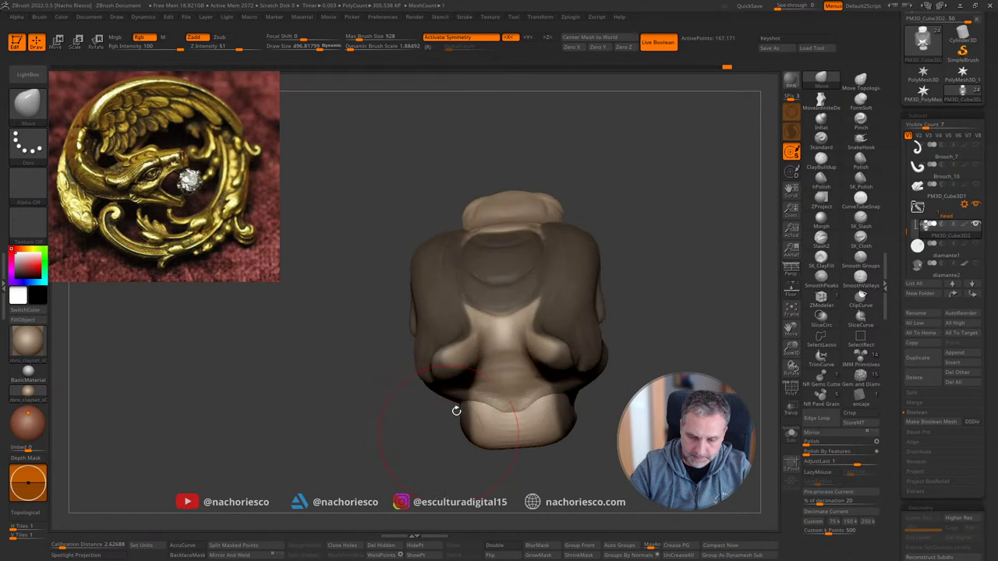
pyautogui.press('s')
pyautogui.click(476, 310)
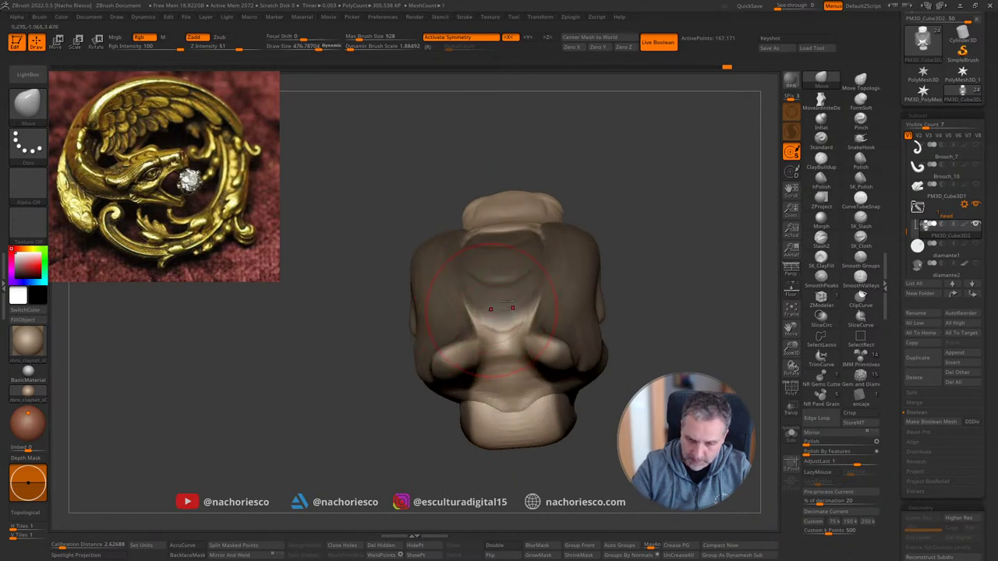
pyautogui.moveTo(508, 301)
pyautogui.mouseDown(button='right')
pyautogui.moveTo(652, 331)
pyautogui.moveTo(642, 223)
pyautogui.mouseUp(button='right')
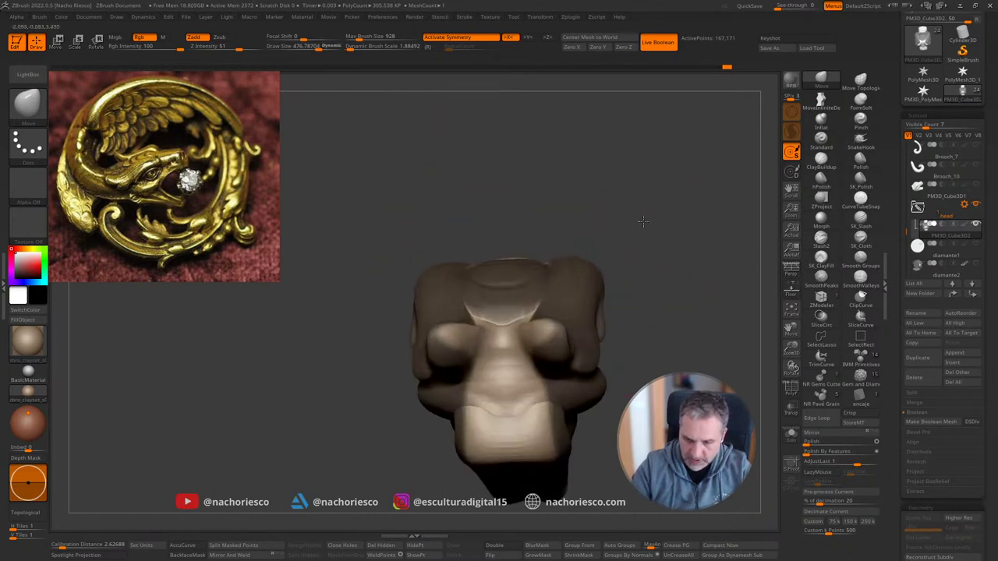
pyautogui.moveTo(489, 328)
pyautogui.mouseDown(button='right')
pyautogui.moveTo(510, 328)
pyautogui.moveTo(609, 198)
pyautogui.moveTo(646, 167)
pyautogui.moveTo(566, 288)
pyautogui.mouseUp(button='right')
# Step: Refine the rear edge of the forehead plates with Move at a draw size of about 323 and smooth it
pyautogui.press('s')
pyautogui.click(501, 326)
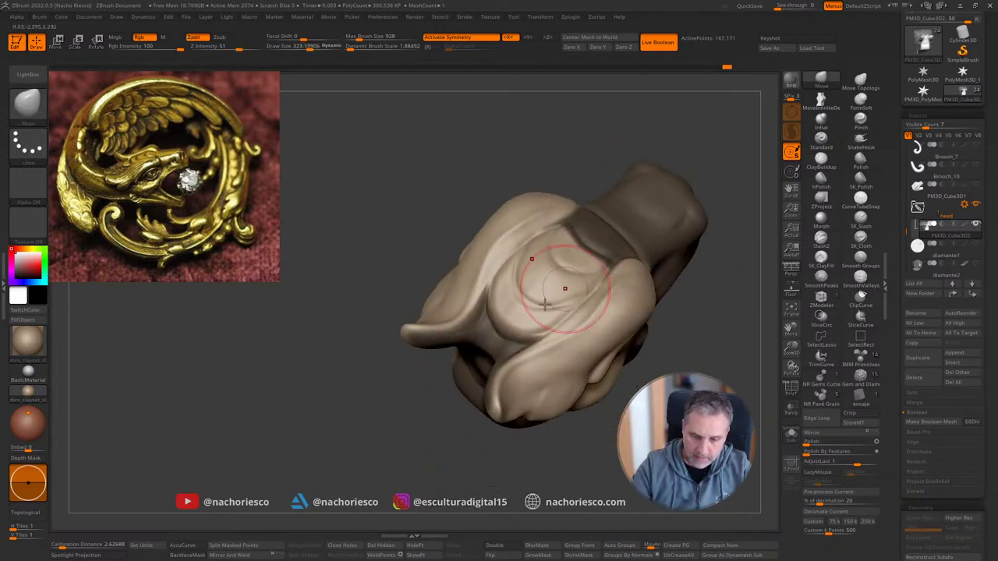
pyautogui.moveTo(498, 323)
pyautogui.mouseDown(button='right')
pyautogui.moveTo(500, 302)
pyautogui.moveTo(569, 304)
pyautogui.moveTo(611, 278)
pyautogui.moveTo(484, 343)
pyautogui.mouseUp(button='right')
pyautogui.press('s')
pyautogui.keyDown('shift'); pyautogui.moveTo(484, 345); pyautogui.dragTo(507, 349); pyautogui.keyUp('shift')
# Step: Adjust the horn tips with Move at a draw size of about 269
pyautogui.moveTo(647, 268)
pyautogui.mouseDown(button='right')
pyautogui.moveTo(618, 317)
pyautogui.moveTo(613, 437)
pyautogui.mouseUp(button='right')
pyautogui.moveTo(481, 410); pyautogui.dragTo(488, 420)
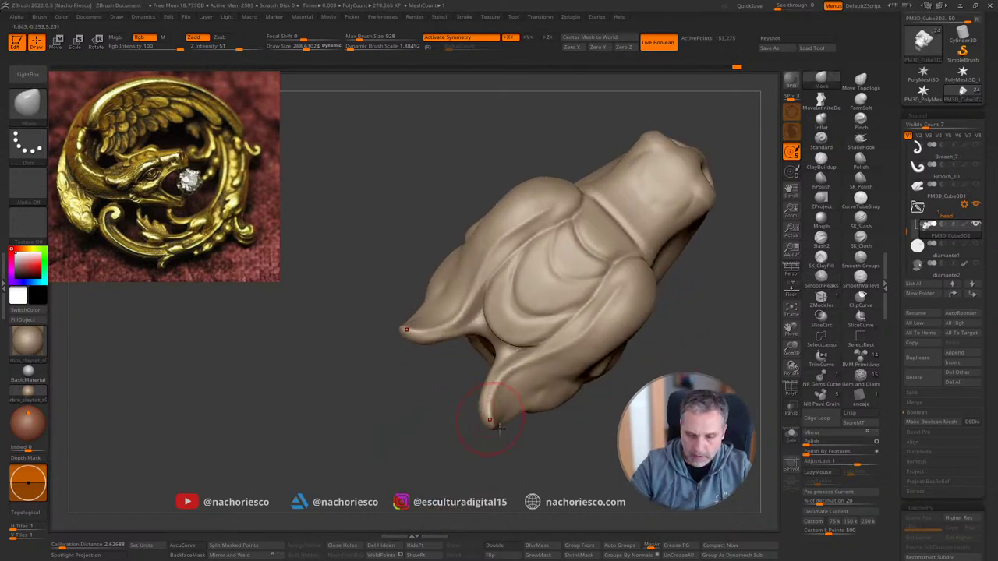
pyautogui.moveTo(527, 472); pyautogui.dragTo(525, 475, button='right')
# Step: Spread the horns outward with Move using larger draw sizes, finishing at about 497
pyautogui.press('s')
pyautogui.moveTo(517, 394); pyautogui.dragTo(537, 394)
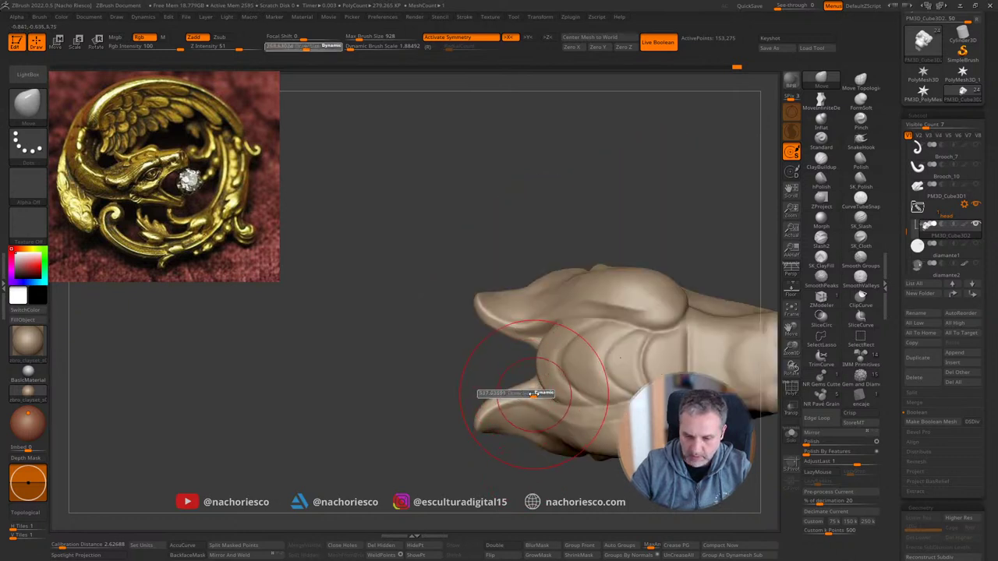
pyautogui.press('s')
pyautogui.click(520, 329)
pyautogui.moveTo(500, 318); pyautogui.dragTo(501, 304)
pyautogui.moveTo(506, 405); pyautogui.dragTo(504, 416)
pyautogui.press('s')
pyautogui.moveTo(526, 382); pyautogui.dragTo(520, 382)
pyautogui.moveTo(506, 324); pyautogui.dragTo(509, 300)
# Step: Examine the dragon head's horns, forehead plates and eye area from the side and from above
pyautogui.keyDown('ctrl'); pyautogui.moveTo(677, 204); pyautogui.dragTo(641, 176, button='right'); pyautogui.keyUp('ctrl')
pyautogui.moveTo(641, 175); pyautogui.dragTo(677, 173)
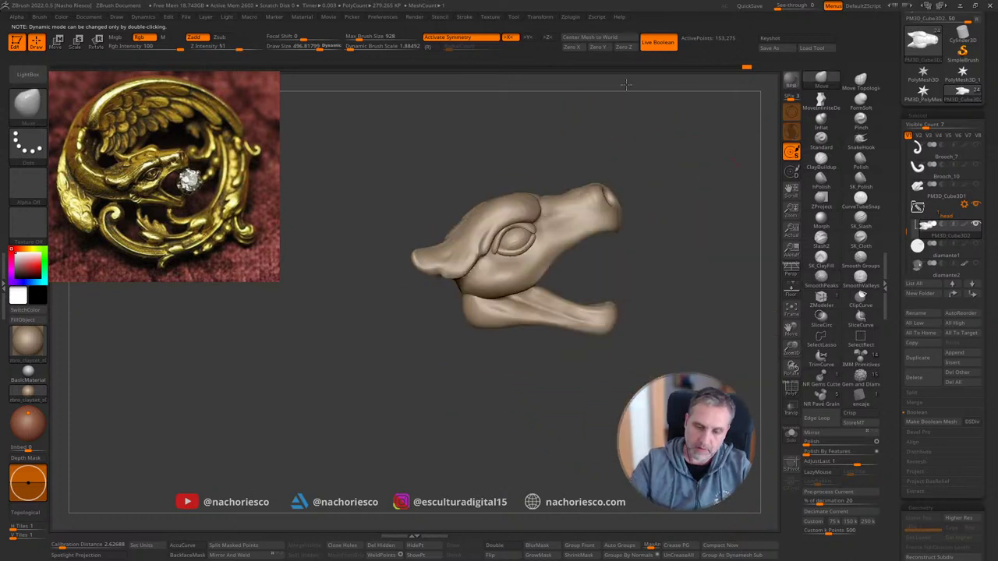
pyautogui.moveTo(715, 330)
pyautogui.mouseDown()
pyautogui.moveTo(756, 339)
pyautogui.moveTo(708, 347)
pyautogui.mouseUp()
pyautogui.keyDown('ctrl'); pyautogui.moveTo(708, 347); pyautogui.dragTo(694, 394, button='right'); pyautogui.keyUp('ctrl')
pyautogui.moveTo(675, 313); pyautogui.dragTo(695, 382)
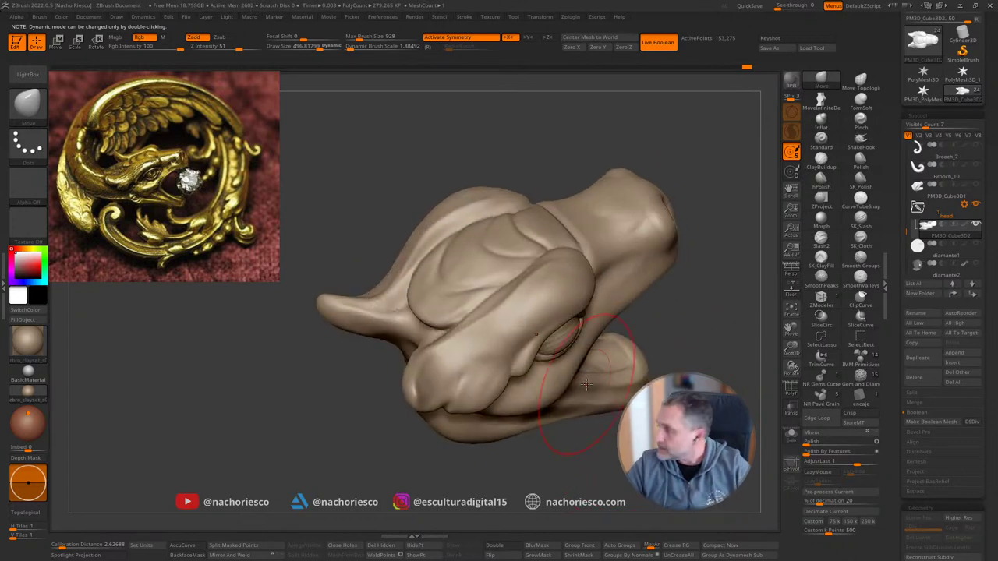
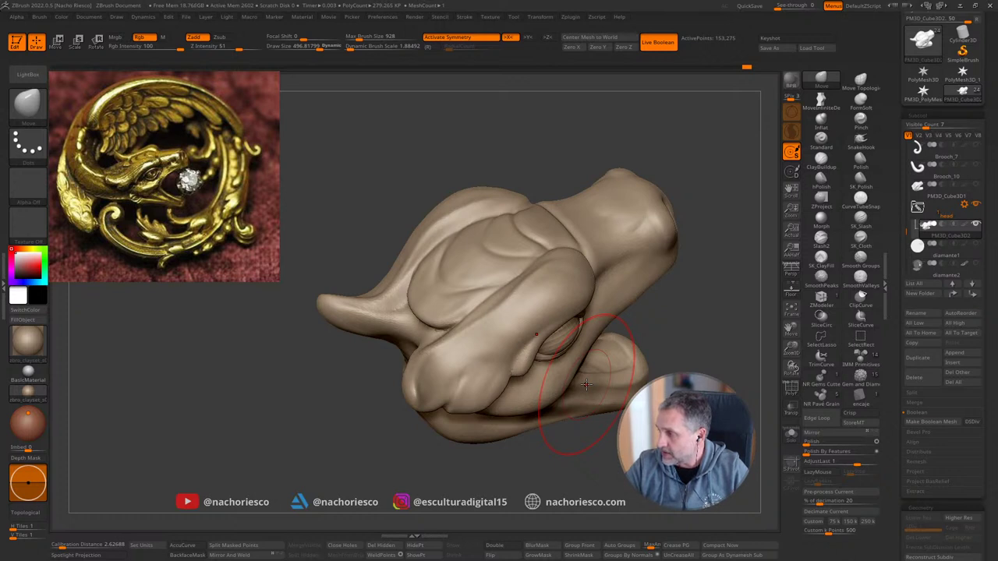
pyautogui.moveTo(722, 425); pyautogui.dragTo(733, 382)
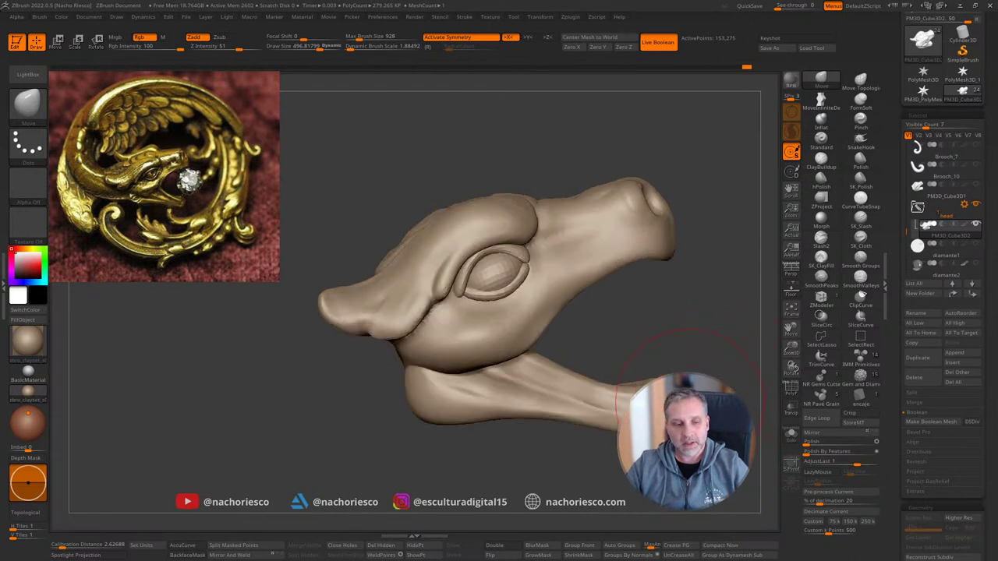
pyautogui.moveTo(701, 338)
pyautogui.mouseDown()
pyautogui.moveTo(715, 359)
pyautogui.moveTo(729, 351)
pyautogui.mouseUp()
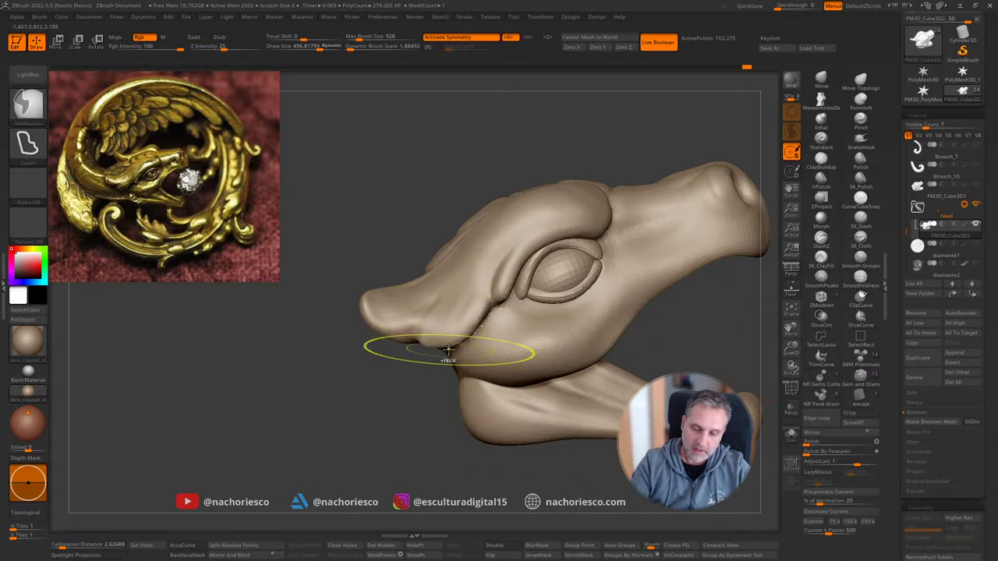
# Step: Mask the lobe at the base of the ear, excluding the underside of the head, and invert the mask to isolate that lobe
pyautogui.keyDown('ctrl'); pyautogui.moveTo(442, 291); pyautogui.dragTo(425, 307); pyautogui.keyUp('ctrl')
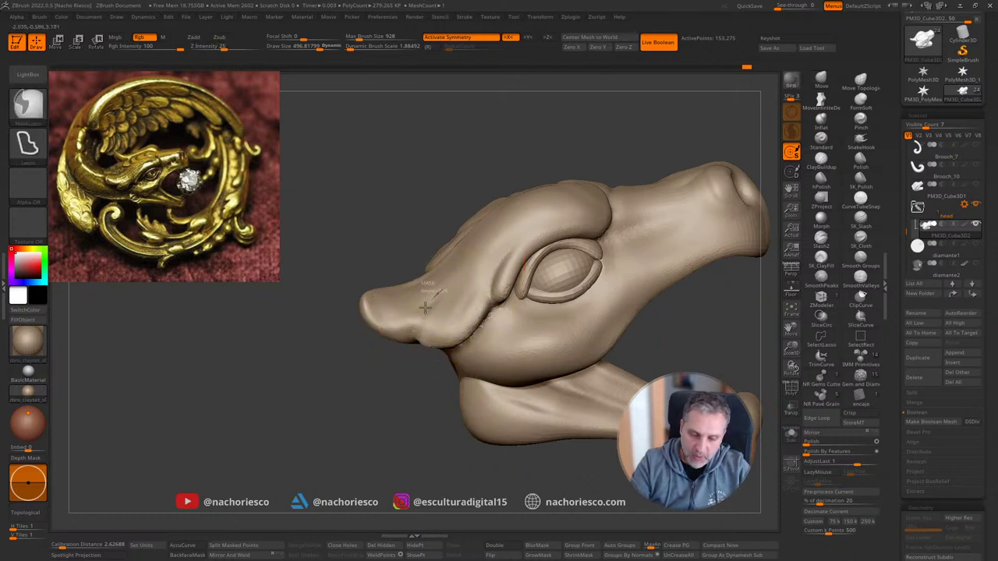
pyautogui.moveTo(414, 341)
pyautogui.keyDown('ctrl'); pyautogui.mouseDown()
pyautogui.moveTo(448, 356)
pyautogui.moveTo(473, 351)
pyautogui.moveTo(493, 319)
pyautogui.moveTo(487, 275)
pyautogui.moveTo(473, 267)
pyautogui.mouseUp(); pyautogui.keyUp('ctrl')
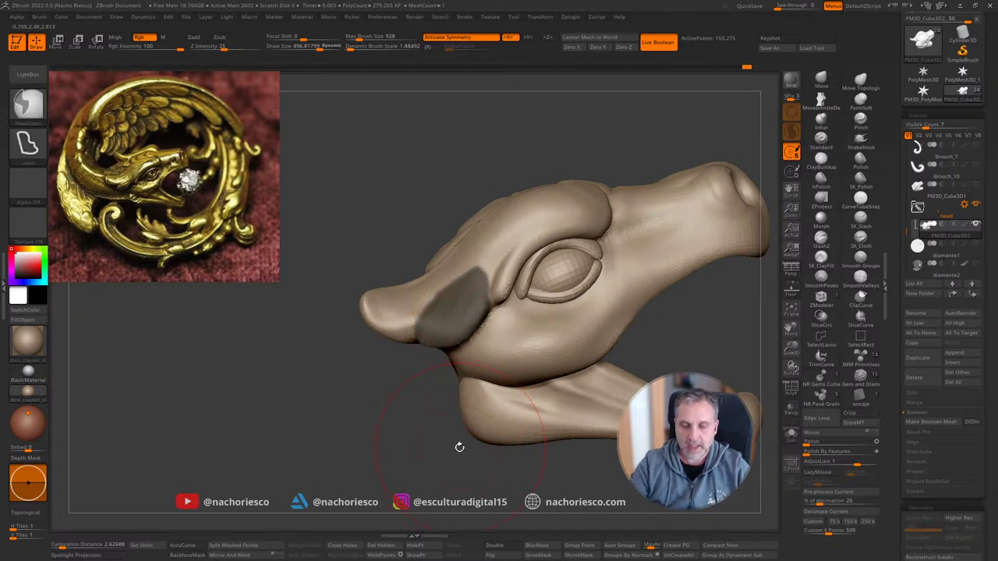
pyautogui.moveTo(459, 448)
pyautogui.mouseDown()
pyautogui.moveTo(434, 476)
pyautogui.moveTo(442, 367)
pyautogui.mouseUp()
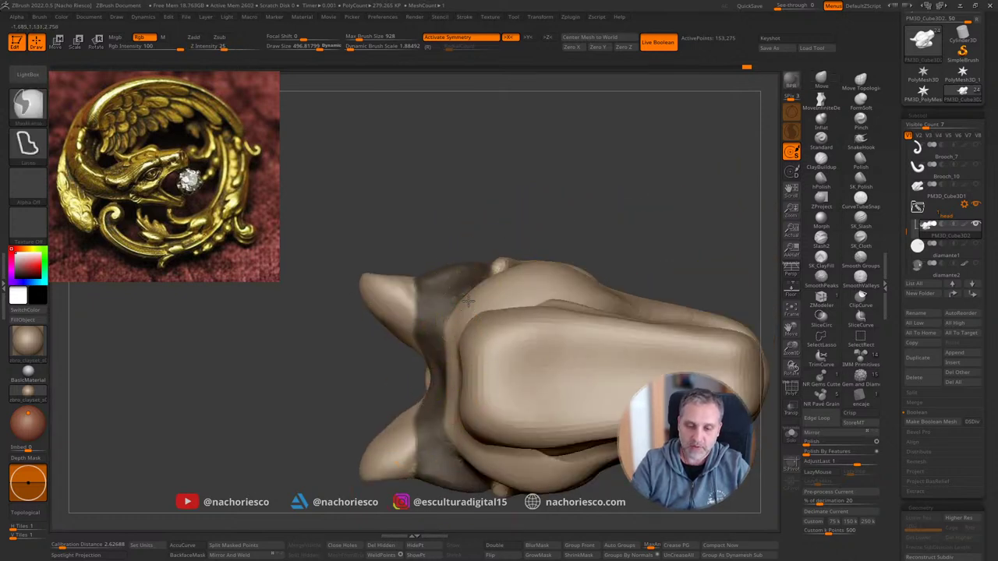
pyautogui.moveTo(465, 303)
pyautogui.keyDown('ctrl'); pyautogui.mouseDown()
pyautogui.moveTo(397, 344)
pyautogui.moveTo(456, 448)
pyautogui.moveTo(538, 478)
pyautogui.moveTo(549, 468)
pyautogui.mouseUp(); pyautogui.keyUp('ctrl')
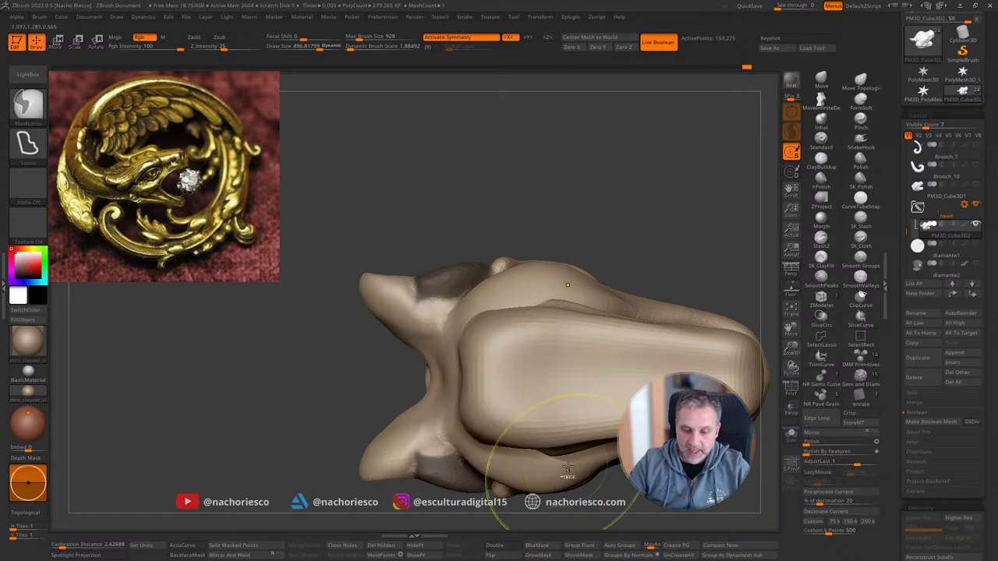
pyautogui.moveTo(710, 239); pyautogui.dragTo(551, 502)
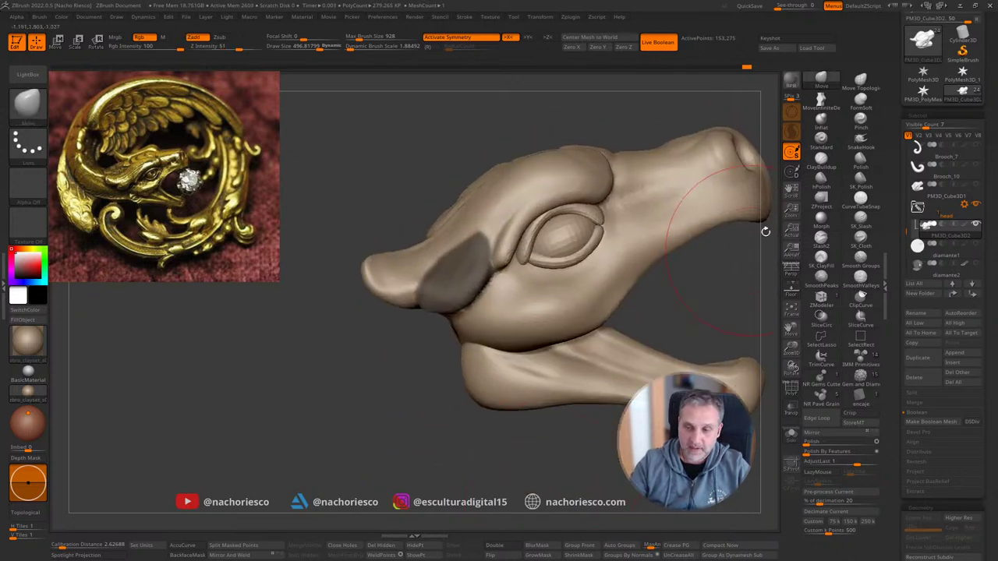
pyautogui.keyDown('ctrl'); pyautogui.click(464, 290); pyautogui.keyUp('ctrl')
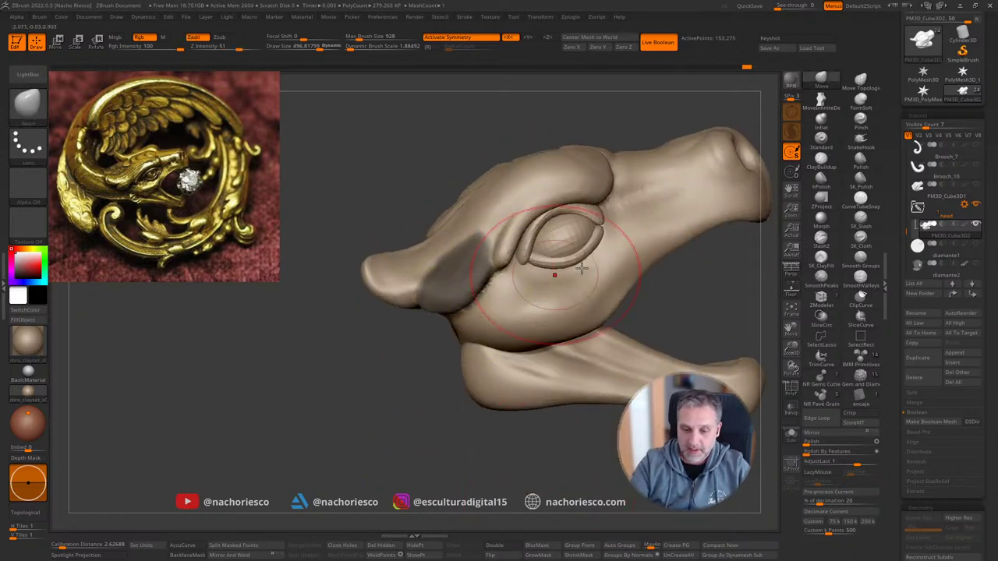
pyautogui.keyDown('ctrl'); pyautogui.click(698, 264); pyautogui.keyUp('ctrl')
# Step: Reshape the unmasked ear-base lobe with the Move brush, smooth it with SmoothPeaks, and clear the mask
pyautogui.press('s')
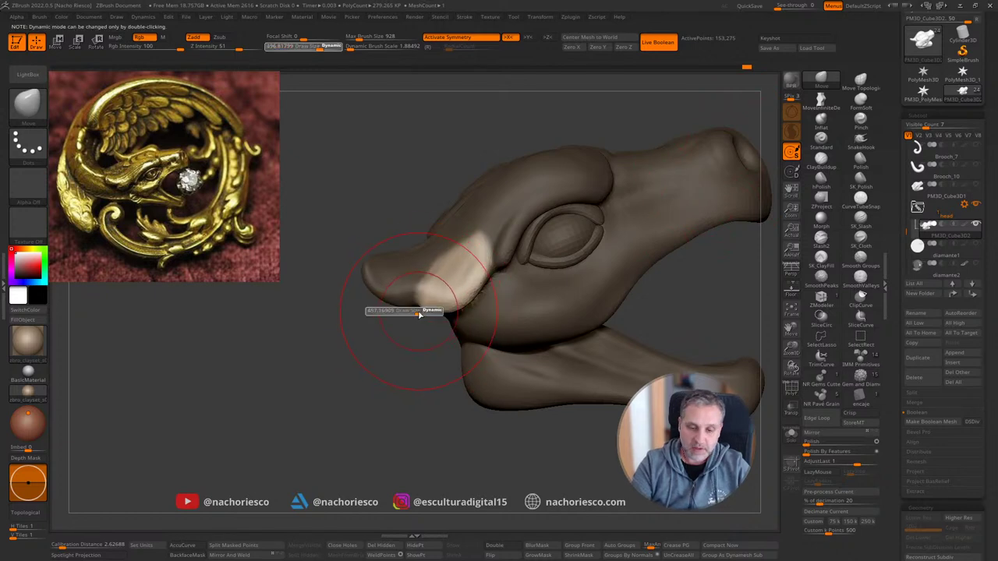
pyautogui.moveTo(419, 314); pyautogui.dragTo(419, 314)
pyautogui.moveTo(421, 353)
pyautogui.mouseDown()
pyautogui.moveTo(451, 275)
pyautogui.moveTo(457, 315)
pyautogui.mouseUp()
pyautogui.moveTo(457, 315)
pyautogui.mouseDown(button='right')
pyautogui.moveTo(606, 250)
pyautogui.moveTo(592, 257)
pyautogui.mouseUp(button='right')
pyautogui.press('s')
pyautogui.moveTo(460, 289)
pyautogui.mouseDown()
pyautogui.moveTo(476, 276)
pyautogui.moveTo(423, 302)
pyautogui.moveTo(444, 308)
pyautogui.mouseUp()
pyautogui.press('s')
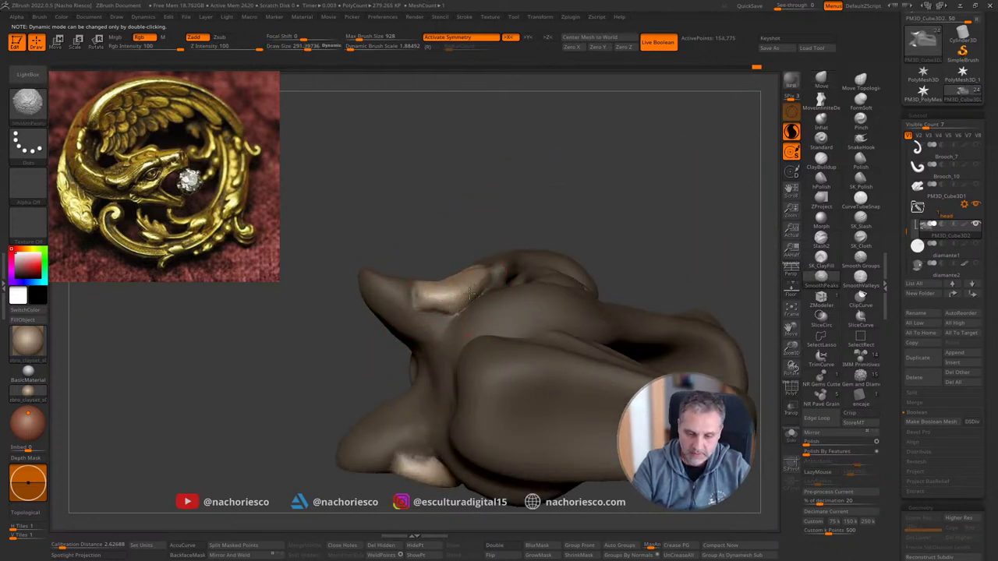
pyautogui.moveTo(609, 182); pyautogui.dragTo(500, 330)
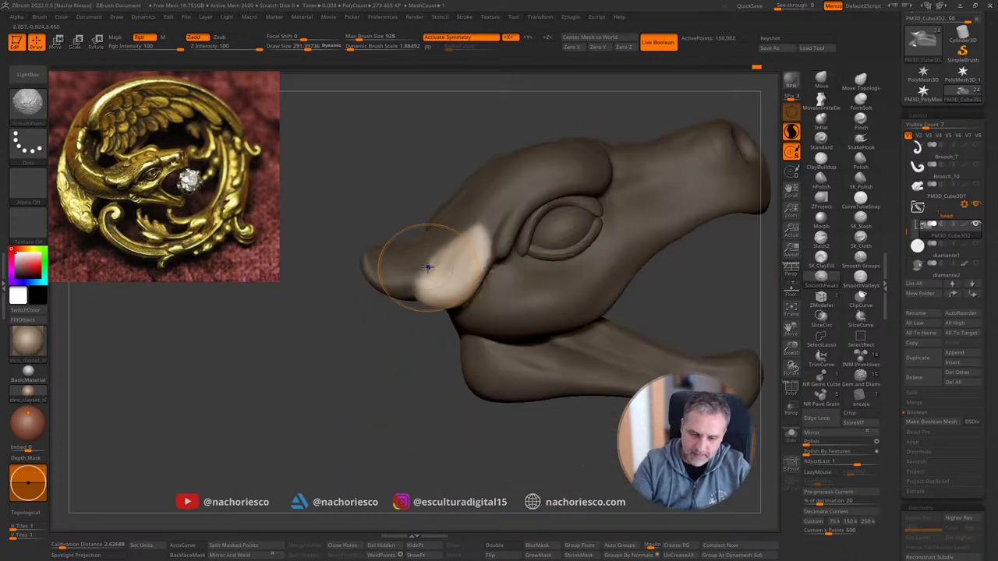
pyautogui.keyDown('ctrl'); pyautogui.click(415, 386); pyautogui.keyUp('ctrl')
pyautogui.moveTo(424, 419)
pyautogui.mouseDown()
pyautogui.moveTo(430, 436)
pyautogui.moveTo(421, 442)
pyautogui.moveTo(429, 390)
pyautogui.mouseUp()
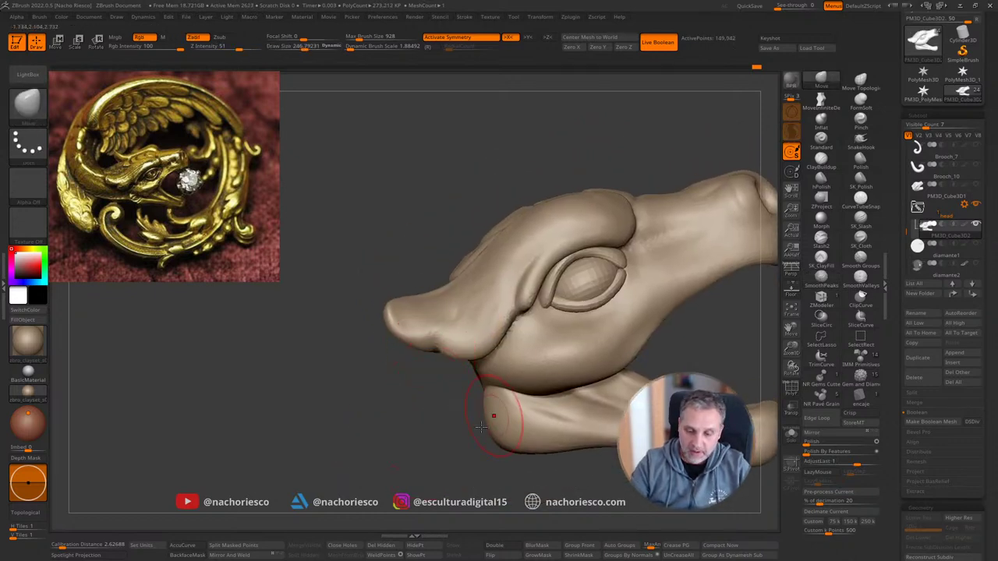
# Step: Carve the crease under the ear-base lobe and along the cheek with the SK_Slash brush at a draw size of about 219
pyautogui.moveTo(481, 426); pyautogui.dragTo(475, 351)
pyautogui.click(861, 226)
pyautogui.press('s')
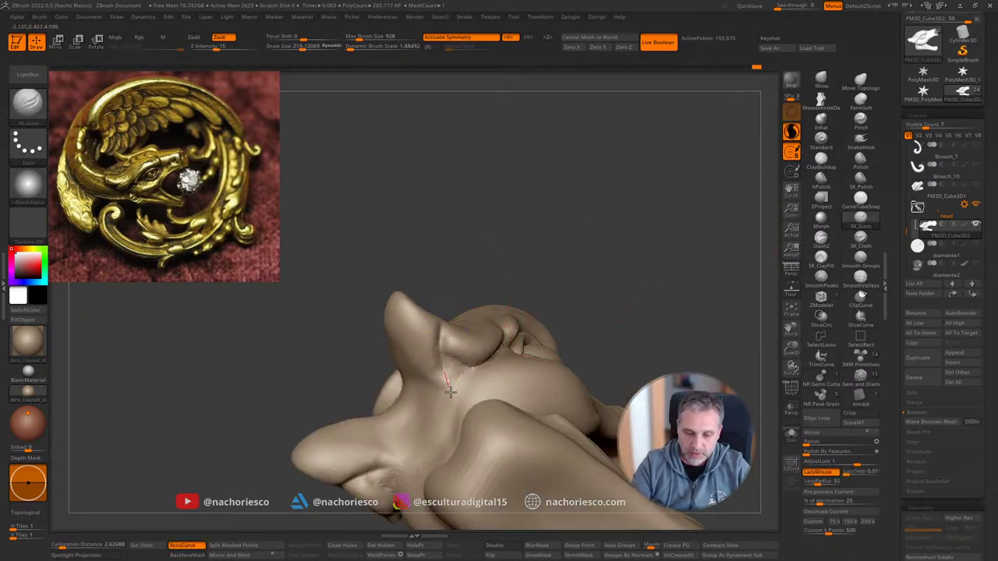
pyautogui.moveTo(610, 272); pyautogui.dragTo(630, 293)
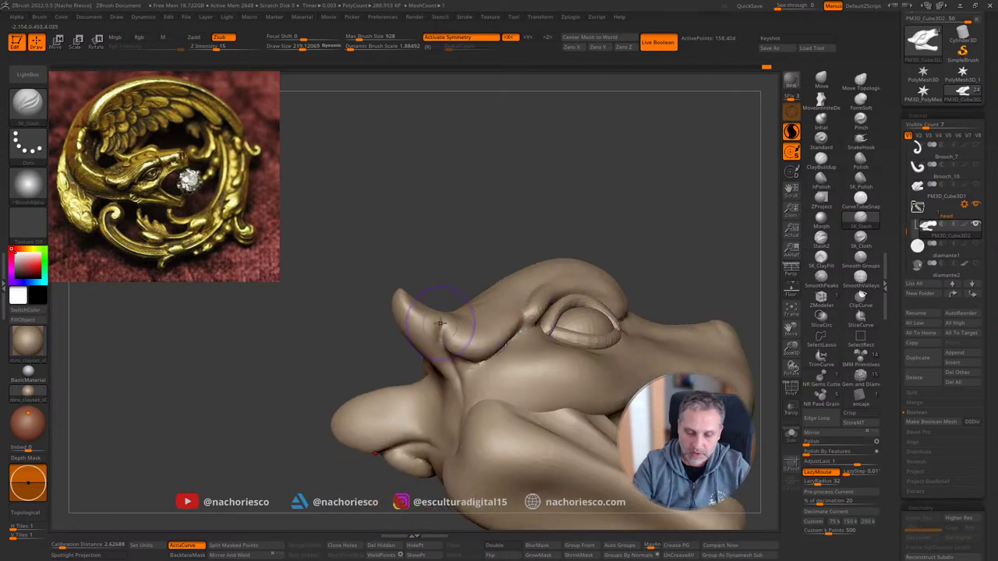
pyautogui.moveTo(443, 332); pyautogui.dragTo(507, 367)
pyautogui.moveTo(612, 234); pyautogui.dragTo(657, 232)
pyautogui.moveTo(455, 370); pyautogui.dragTo(386, 452)
pyautogui.moveTo(656, 310)
pyautogui.mouseDown()
pyautogui.moveTo(589, 315)
pyautogui.moveTo(679, 236)
pyautogui.mouseUp()
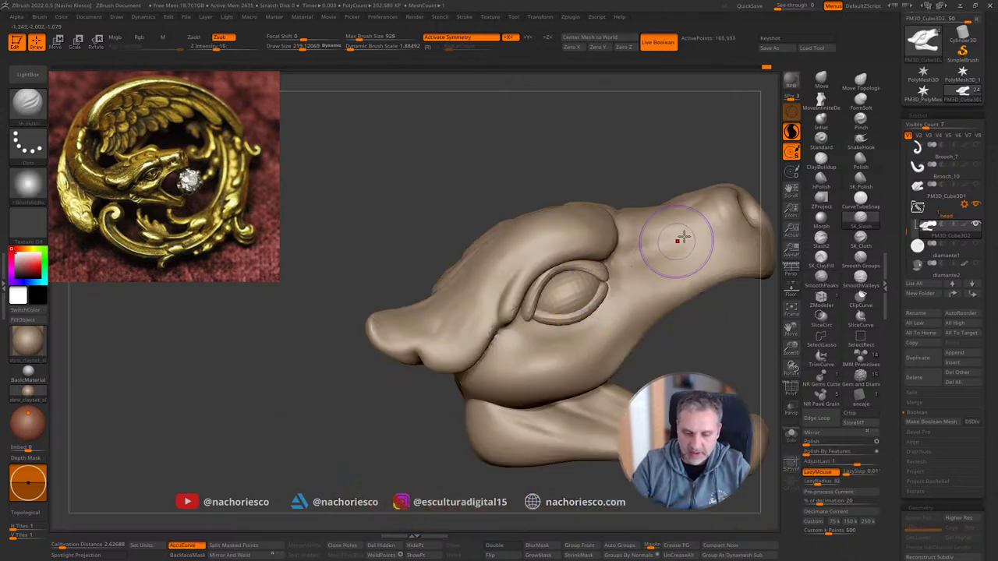
pyautogui.moveTo(634, 201); pyautogui.dragTo(568, 173)
pyautogui.moveTo(433, 451); pyautogui.dragTo(663, 315)
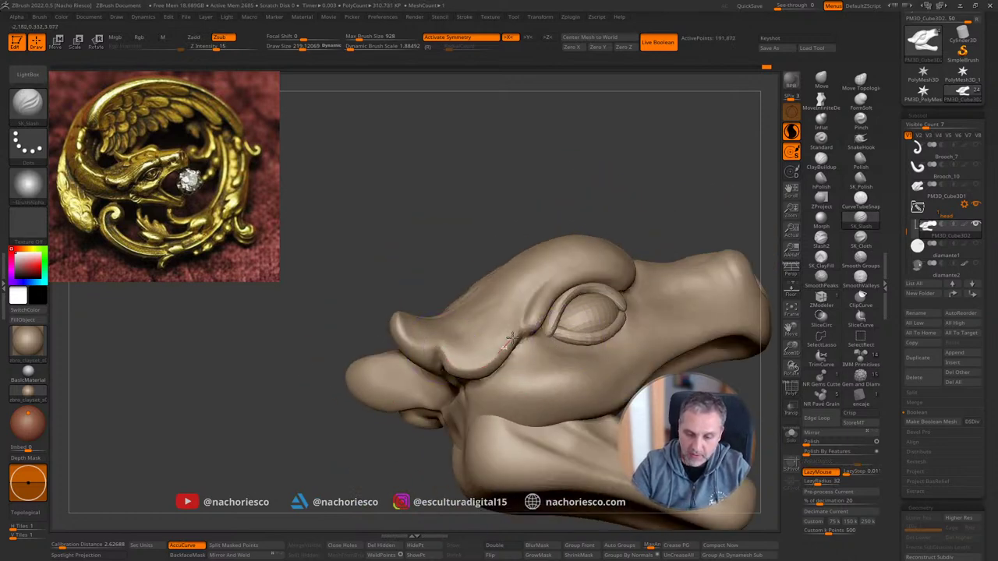
# Step: Define the rim of the ear tip and its notch with SK_Slash strokes at a draw size of about 212
pyautogui.moveTo(691, 189); pyautogui.dragTo(445, 339)
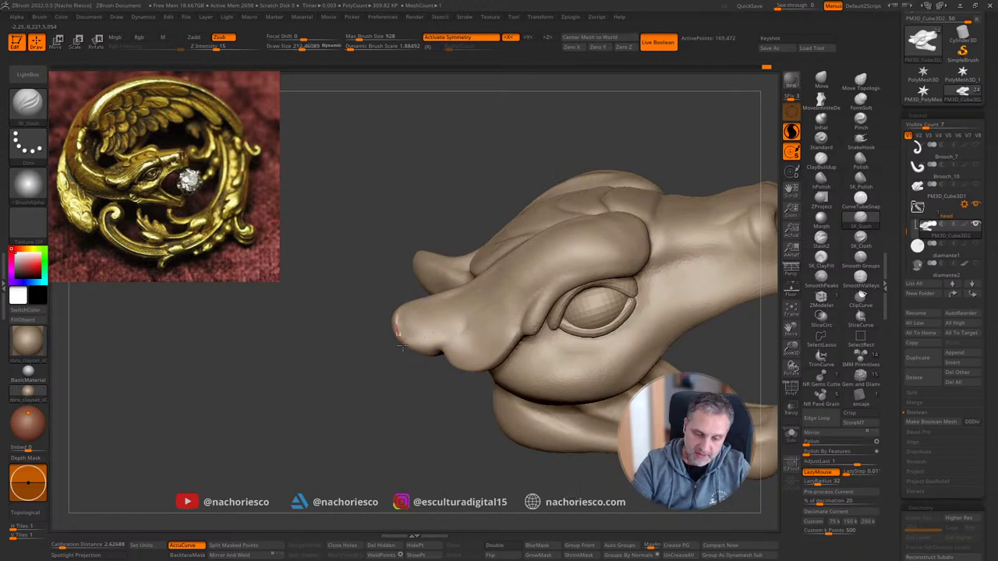
pyautogui.moveTo(461, 374); pyautogui.dragTo(452, 394)
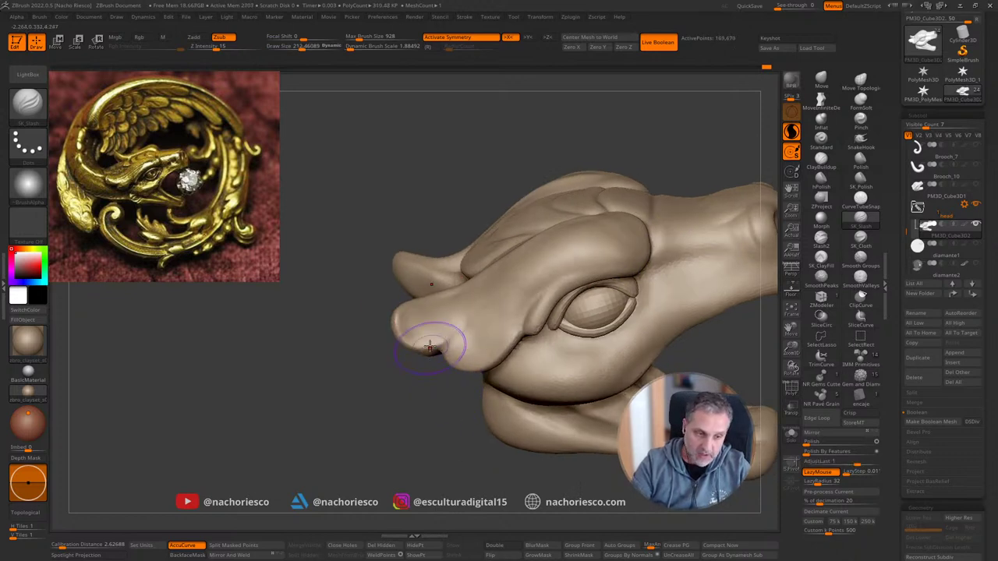
pyautogui.moveTo(426, 351); pyautogui.dragTo(442, 348)
pyautogui.moveTo(413, 406); pyautogui.dragTo(399, 472)
pyautogui.moveTo(400, 319); pyautogui.dragTo(429, 280)
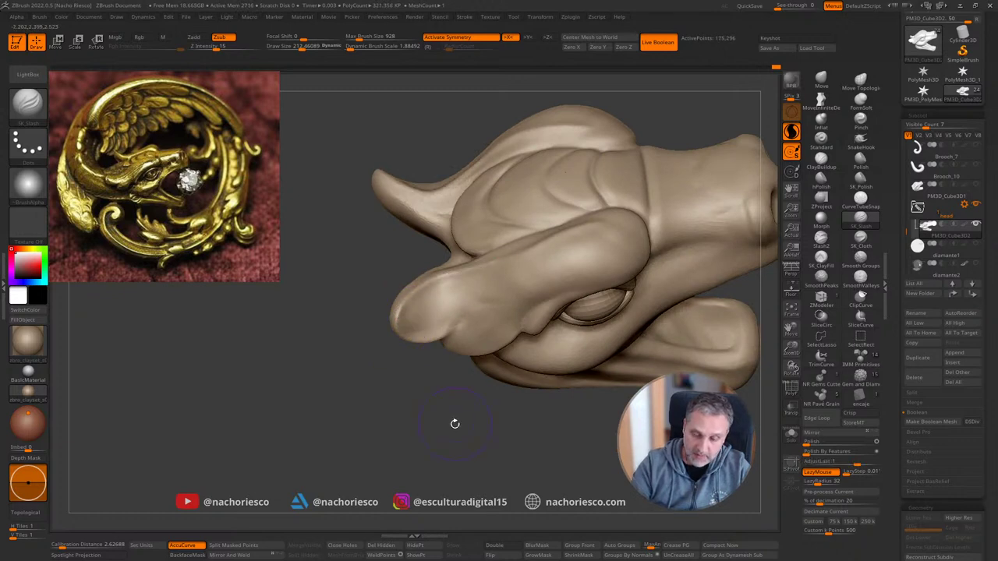
pyautogui.moveTo(452, 421); pyautogui.dragTo(479, 335)
pyautogui.moveTo(683, 361); pyautogui.dragTo(700, 353)
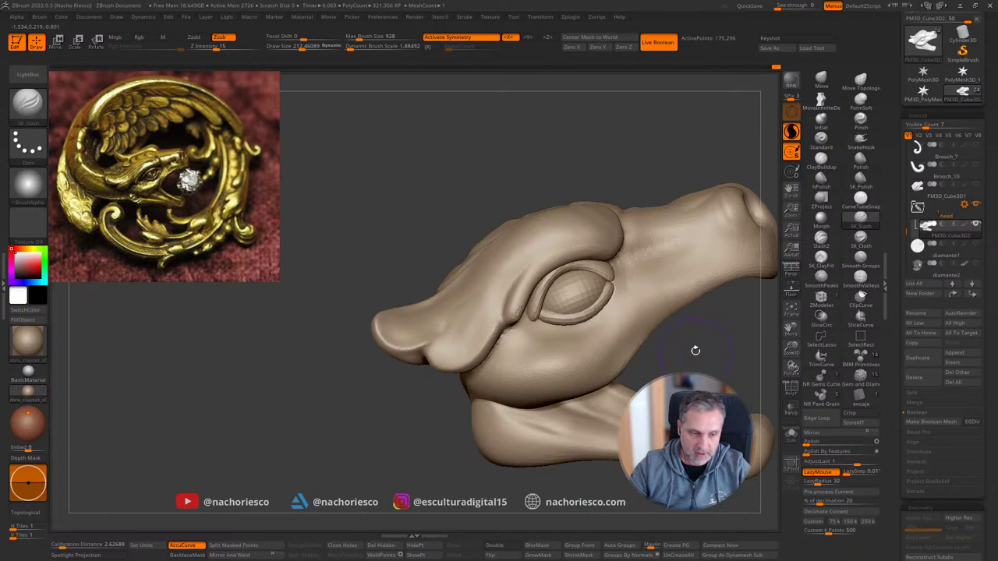
# Step: Refine the notch between ear tip and lobe and the lobe's rear-cheek contour with the Move brush, reducing the draw size to about 163
pyautogui.click(821, 78)
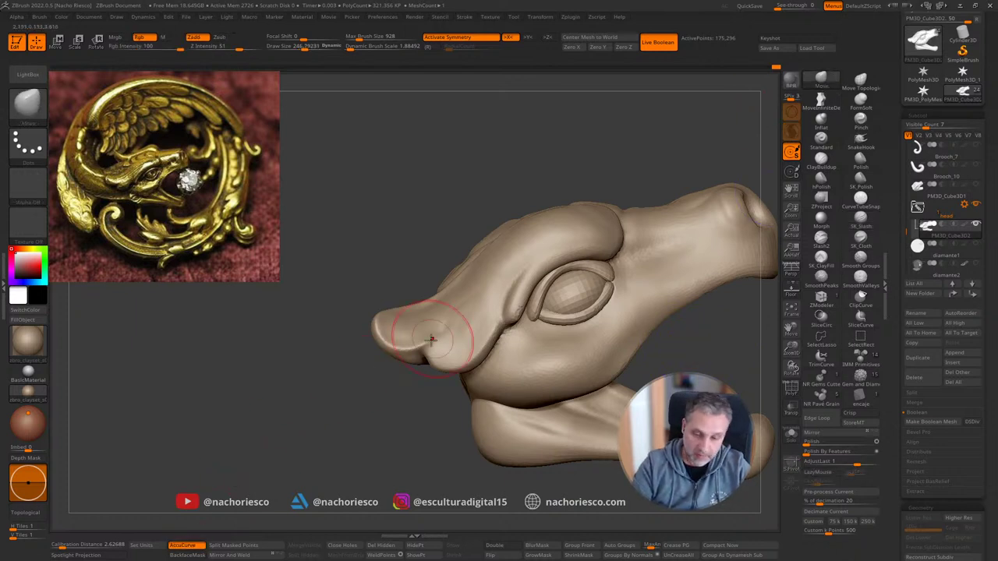
pyautogui.press('s')
pyautogui.moveTo(431, 340); pyautogui.dragTo(423, 347)
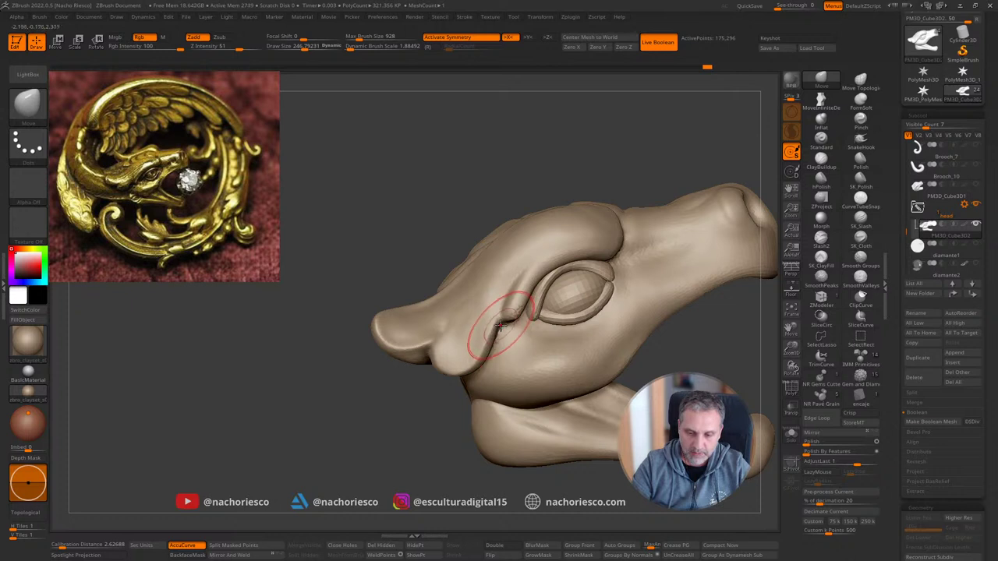
pyautogui.press('s')
pyautogui.click(417, 333)
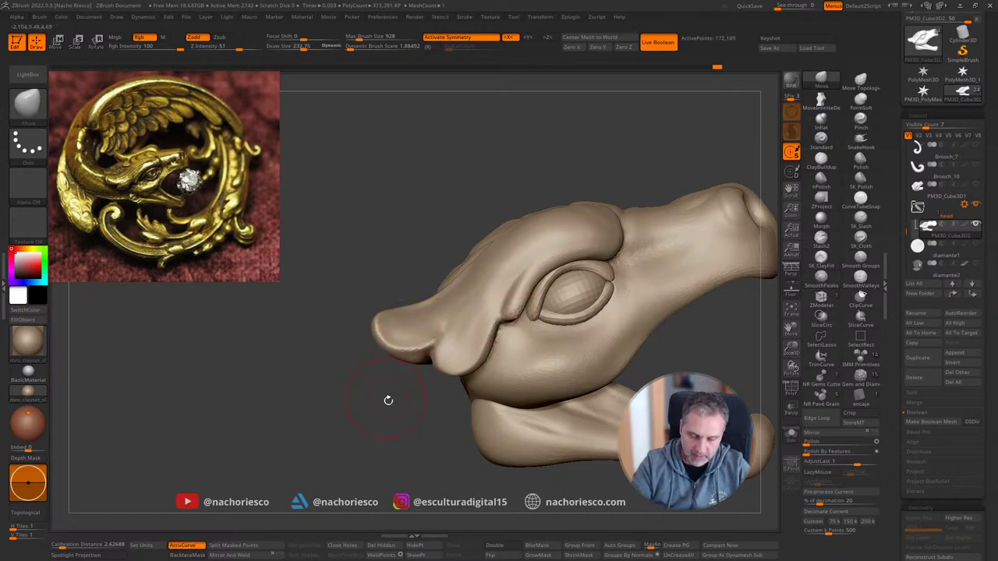
pyautogui.moveTo(387, 401)
pyautogui.mouseDown()
pyautogui.moveTo(399, 399)
pyautogui.moveTo(393, 406)
pyautogui.mouseUp()
pyautogui.press('s')
pyautogui.moveTo(394, 407); pyautogui.dragTo(405, 423)
# Step: Smooth the ear tip, notch and lobe surfaces with the SmoothValleys brush
pyautogui.keyDown('shift'); pyautogui.click(864, 280); pyautogui.keyUp('shift')
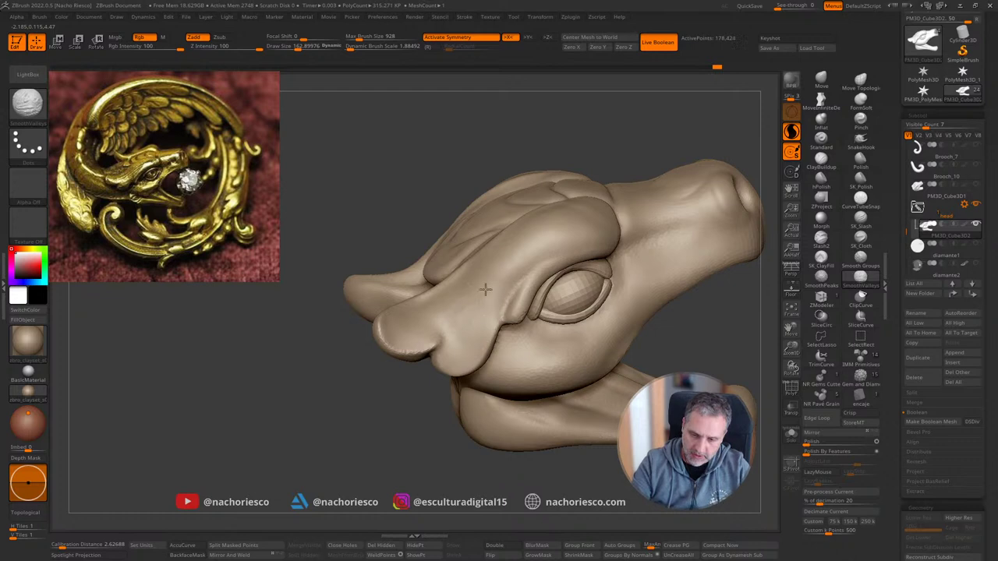
pyautogui.keyDown('shift'); pyautogui.moveTo(396, 416); pyautogui.dragTo(409, 399); pyautogui.keyUp('shift')
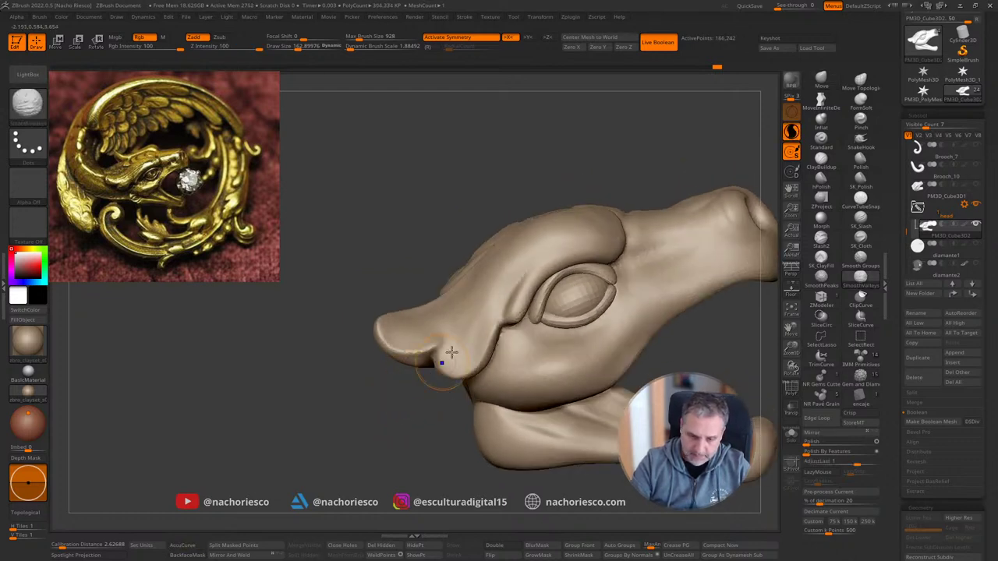
pyautogui.keyDown('shift'); pyautogui.moveTo(450, 354); pyautogui.dragTo(413, 322); pyautogui.keyUp('shift')
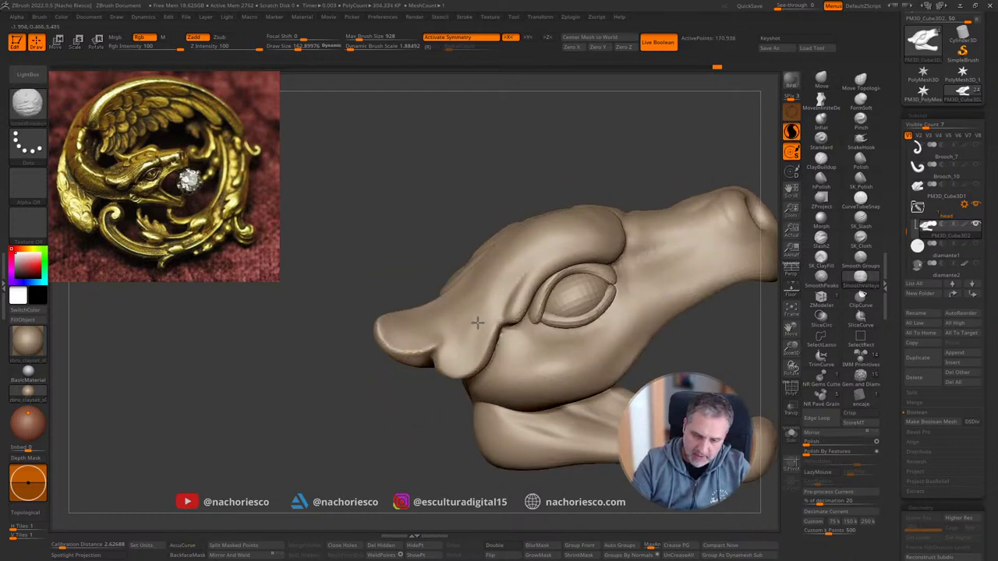
pyautogui.moveTo(427, 491)
pyautogui.mouseDown()
pyautogui.moveTo(423, 466)
pyautogui.moveTo(429, 479)
pyautogui.mouseUp()
pyautogui.moveTo(717, 341); pyautogui.dragTo(511, 362)
pyautogui.moveTo(737, 272)
pyautogui.mouseDown()
pyautogui.moveTo(732, 308)
pyautogui.moveTo(713, 319)
pyautogui.moveTo(707, 347)
pyautogui.mouseUp()
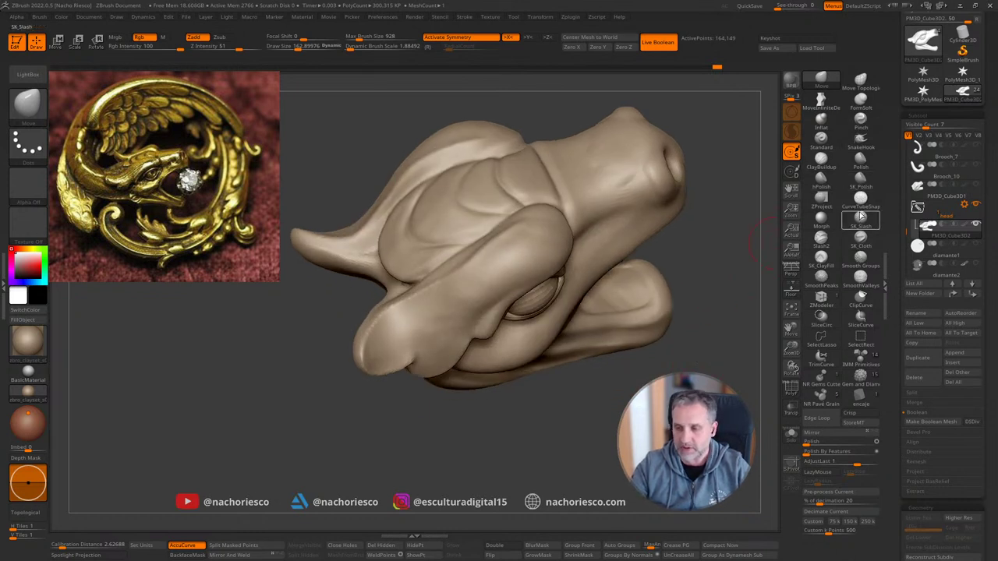
# Step: Flatten the brow ridge, ear and lobe surfaces with the hPolish brush at a draw size of about 212
pyautogui.click(822, 180)
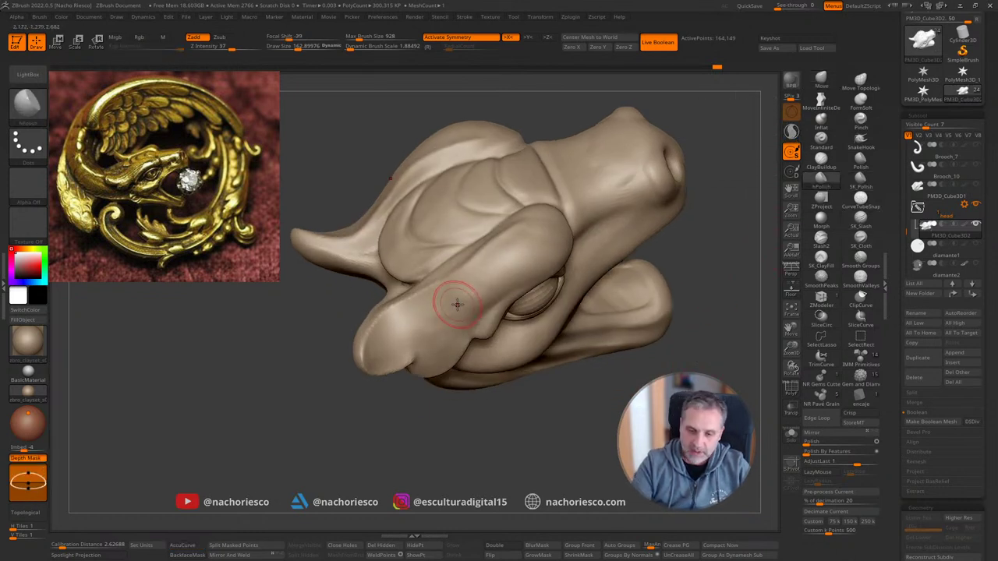
pyautogui.press('s')
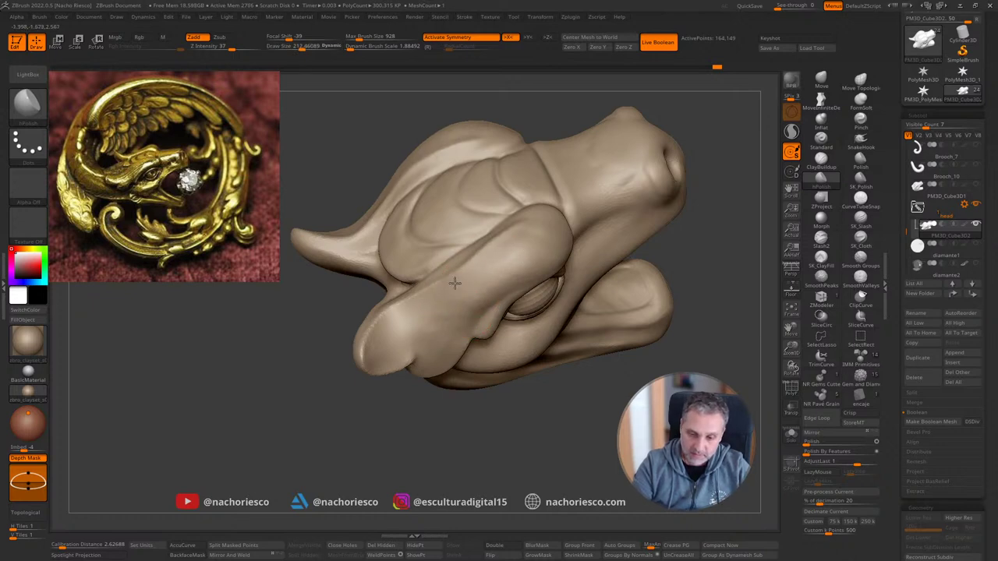
pyautogui.moveTo(467, 460); pyautogui.dragTo(523, 269)
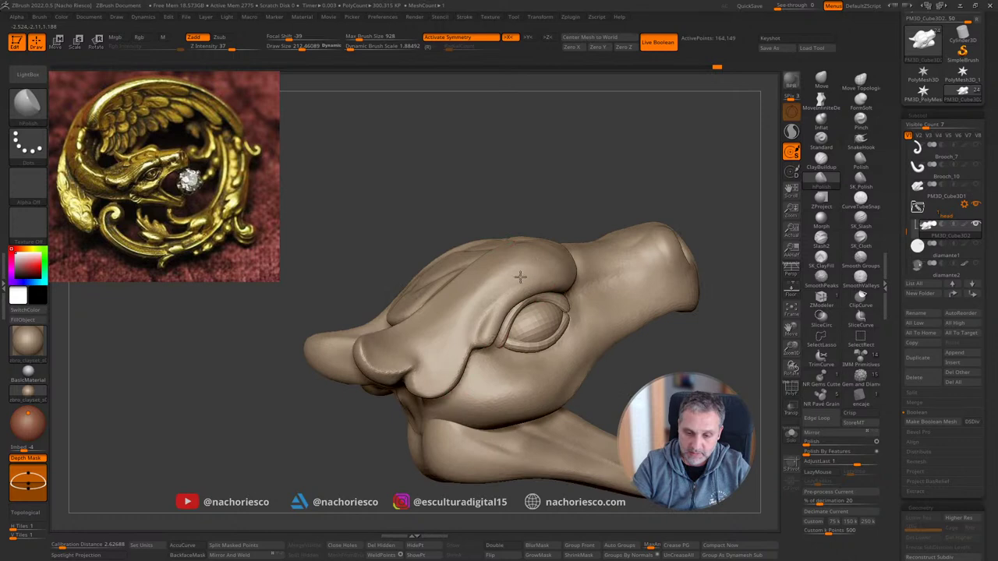
pyautogui.moveTo(592, 247); pyautogui.dragTo(570, 263)
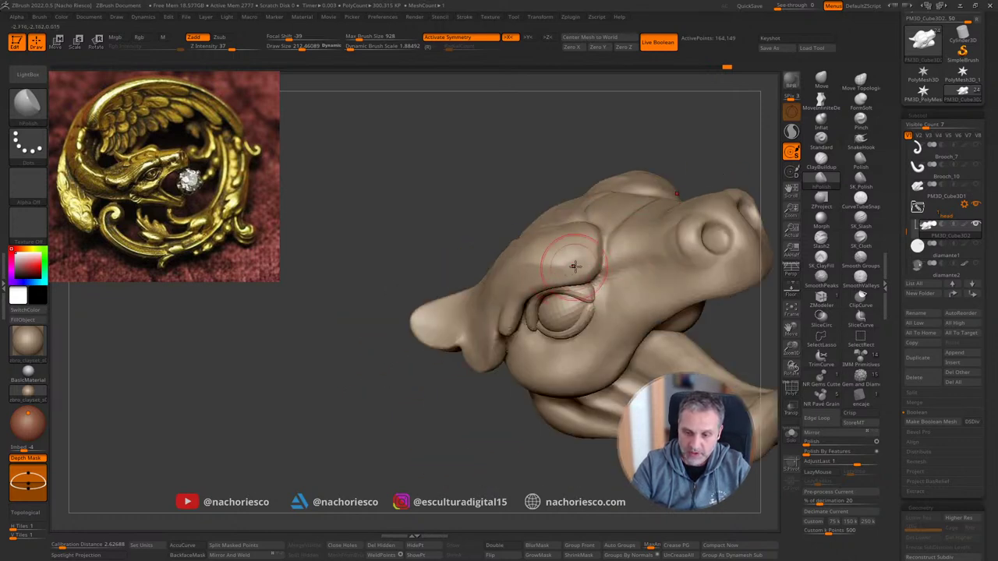
pyautogui.moveTo(718, 150); pyautogui.dragTo(530, 281)
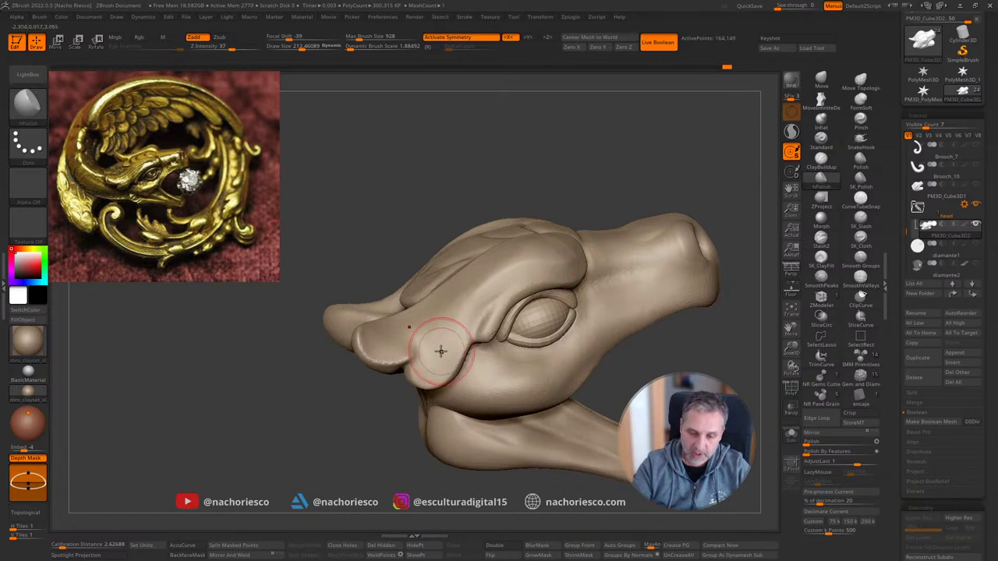
pyautogui.moveTo(378, 426); pyautogui.dragTo(370, 471)
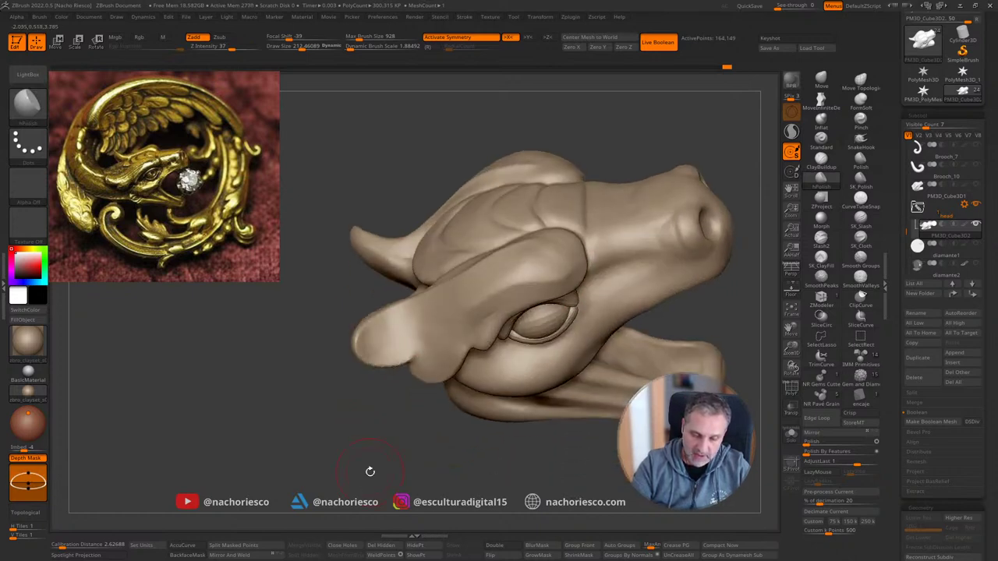
pyautogui.moveTo(393, 388)
pyautogui.mouseDown()
pyautogui.moveTo(424, 343)
pyautogui.moveTo(436, 345)
pyautogui.mouseUp()
# Step: Flatten the cheek below the eye toward the jaw with the hPolish brush at a draw size of about 233
pyautogui.moveTo(693, 332)
pyautogui.mouseDown()
pyautogui.moveTo(678, 352)
pyautogui.moveTo(637, 331)
pyautogui.mouseUp()
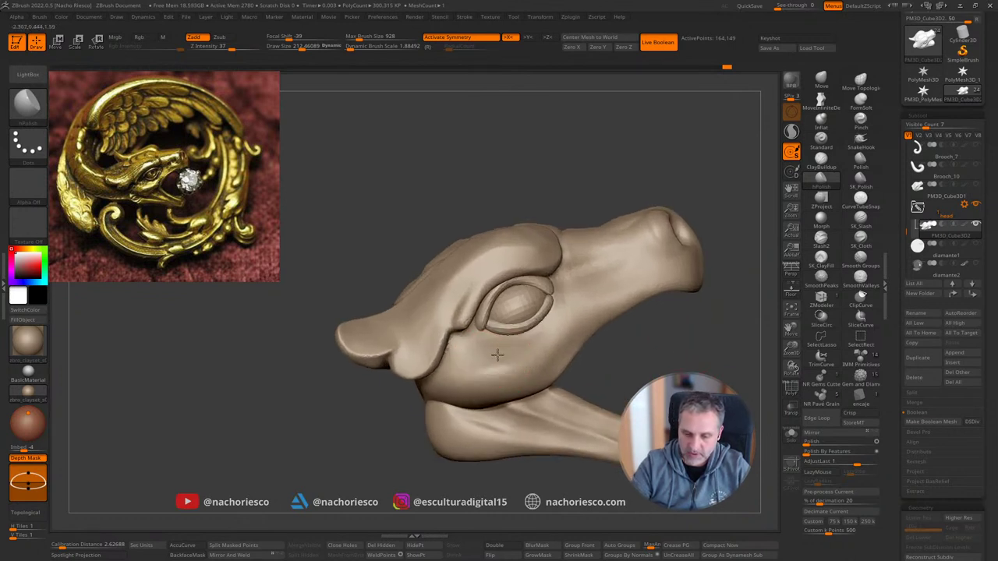
pyautogui.moveTo(535, 346)
pyautogui.mouseDown(button='right')
pyautogui.moveTo(507, 351)
pyautogui.moveTo(607, 329)
pyautogui.moveTo(479, 373)
pyautogui.mouseUp(button='right')
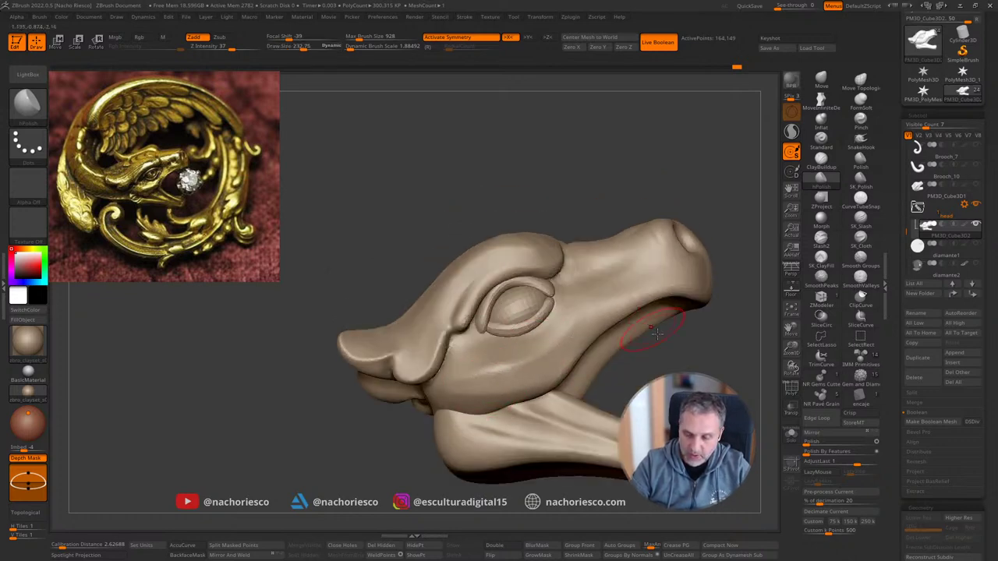
pyautogui.moveTo(657, 334); pyautogui.dragTo(534, 390, button='right')
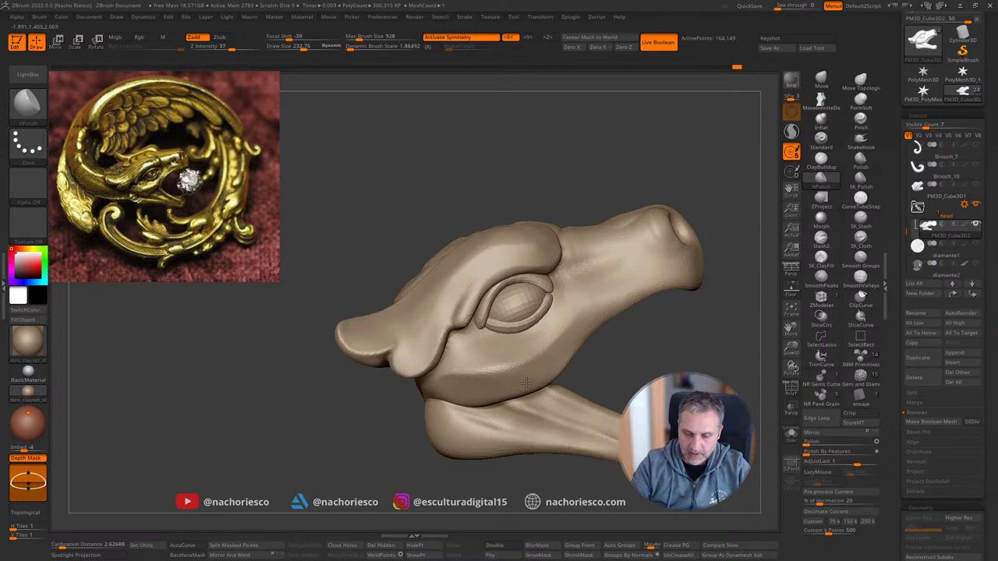
# Step: Shape the raised fold on the cheek above the jaw joint with the Move brush, turning AccuCurve off and finishing at a draw size of about 240
pyautogui.click(817, 84)
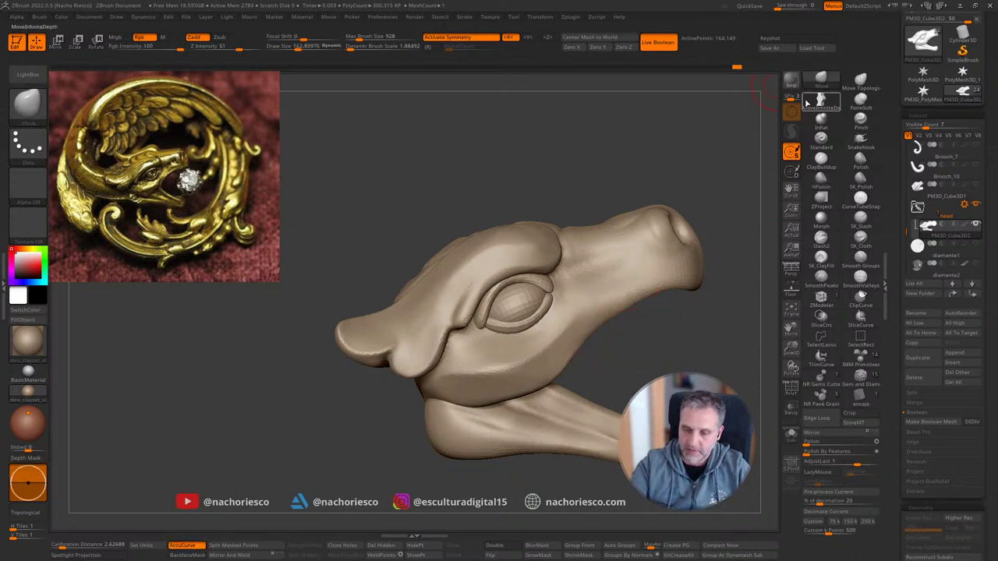
pyautogui.press('s')
pyautogui.moveTo(475, 364); pyautogui.dragTo(471, 364)
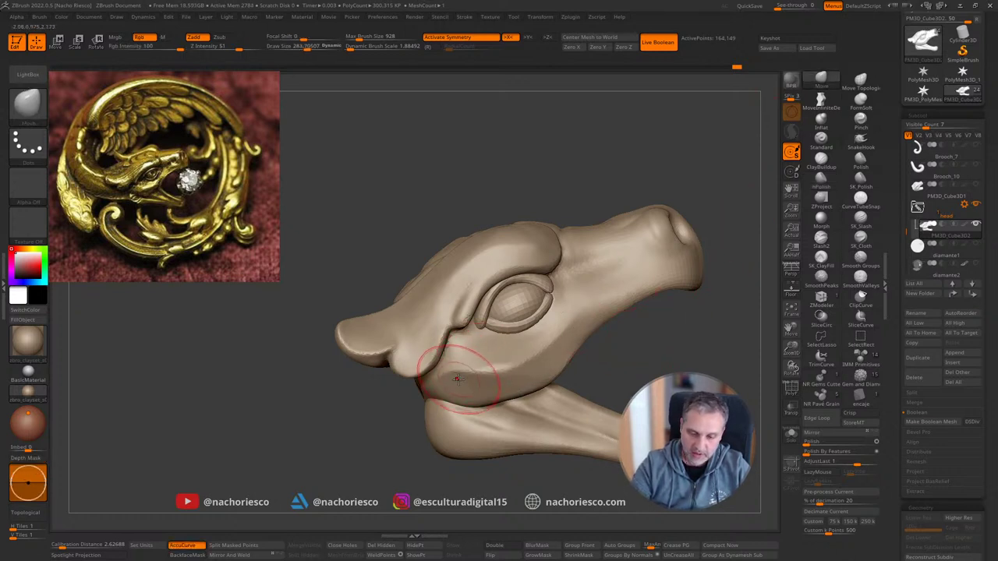
pyautogui.click(187, 546)
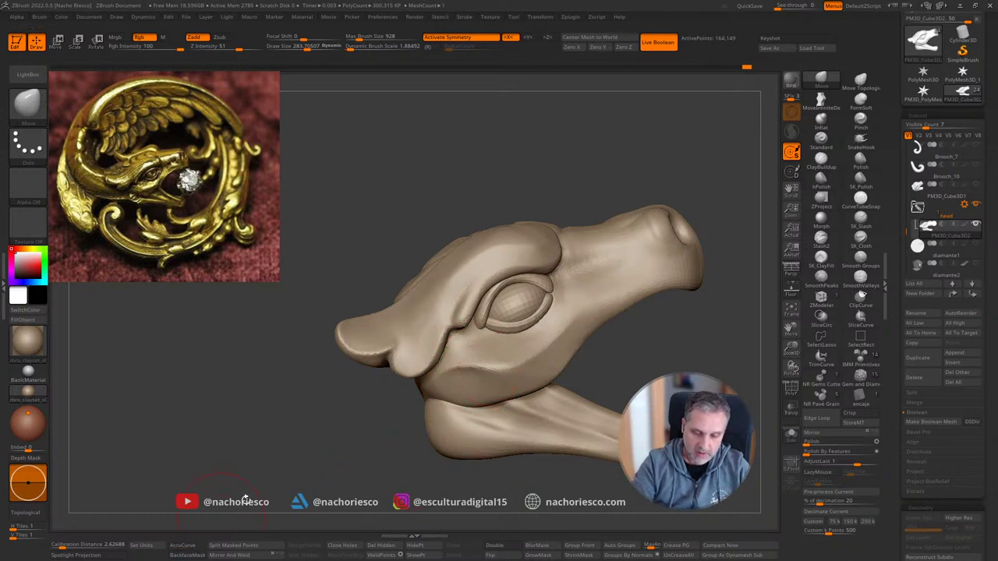
pyautogui.press('s')
pyautogui.moveTo(455, 371); pyautogui.dragTo(459, 371)
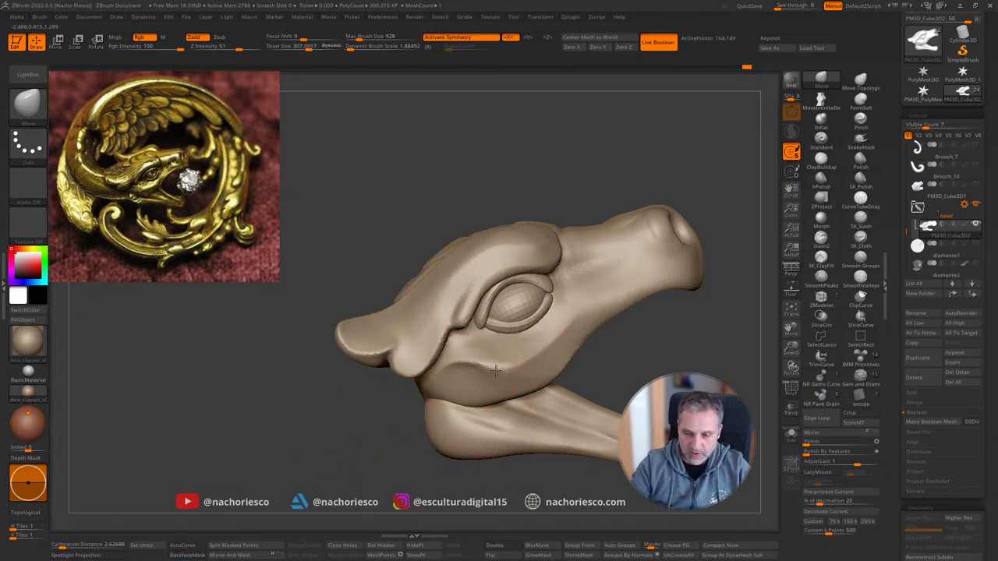
pyautogui.press('s')
pyautogui.moveTo(496, 403); pyautogui.dragTo(481, 403)
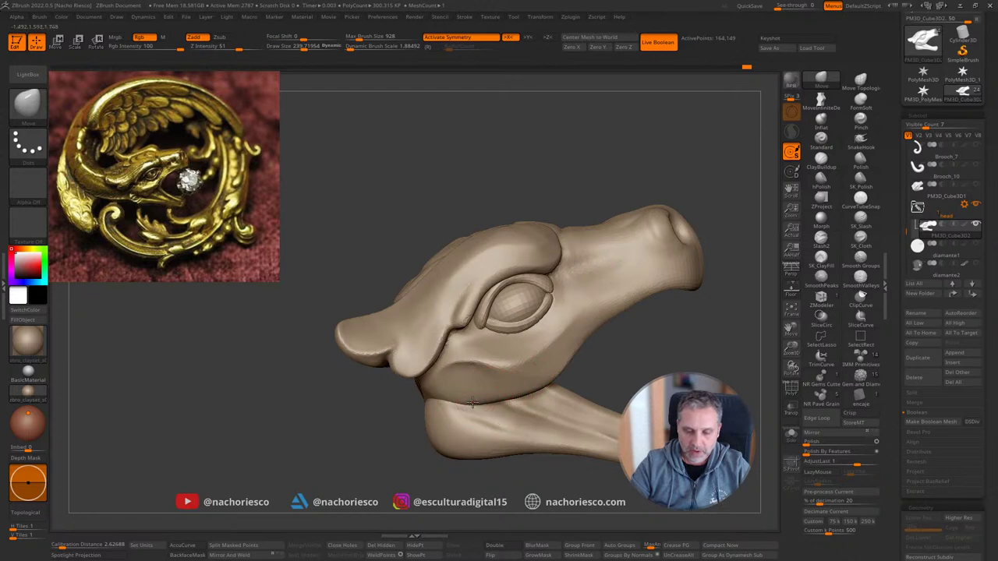
# Step: Adjust the cheek's lower edge and rear jaw corner with the Move Topological brush, reducing the draw size from about 418 to 383
pyautogui.click(861, 82)
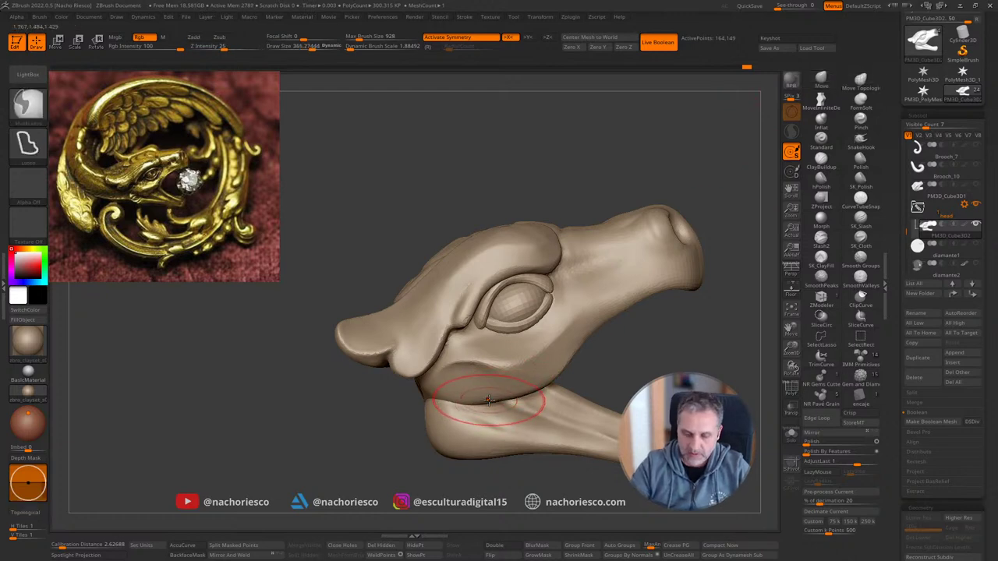
pyautogui.moveTo(490, 402); pyautogui.dragTo(480, 400)
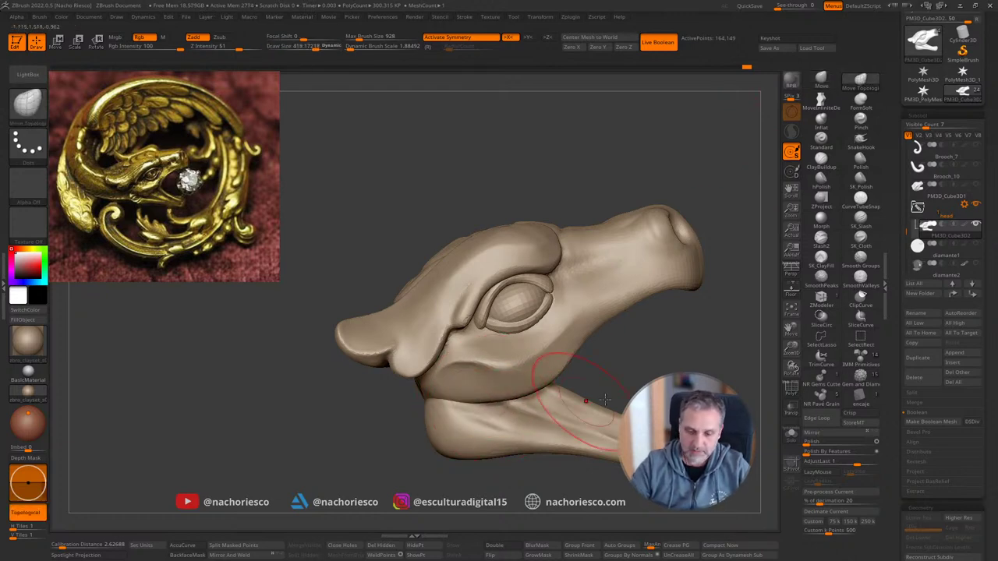
pyautogui.moveTo(606, 399); pyautogui.dragTo(605, 327)
pyautogui.press('s')
pyautogui.moveTo(482, 400); pyautogui.dragTo(443, 411)
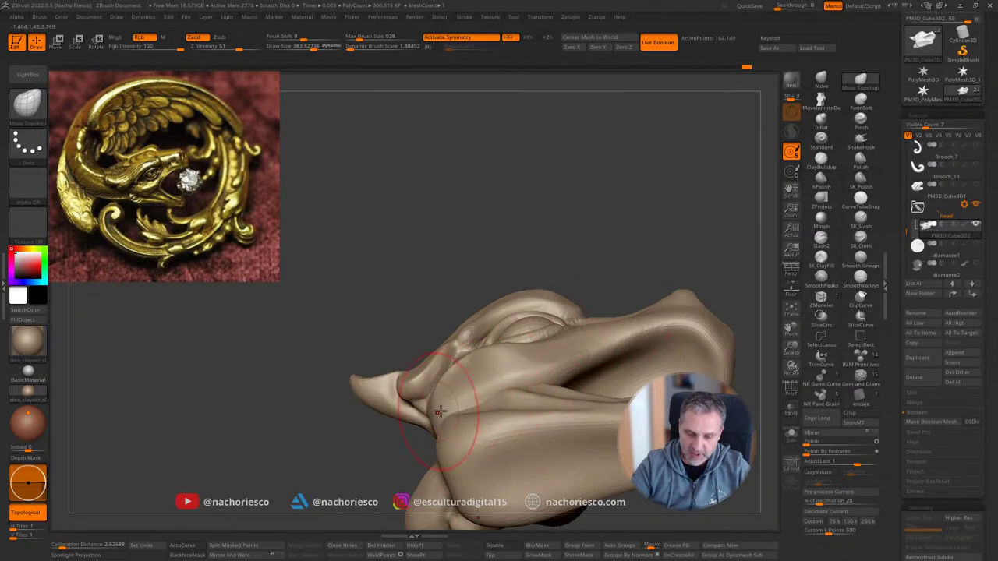
# Step: Refine the mouth corner and front of the cheek with the Move Topological brush at a draw size of about 410
pyautogui.keyDown('shift'); pyautogui.moveTo(637, 216); pyautogui.dragTo(660, 326); pyautogui.keyUp('shift')
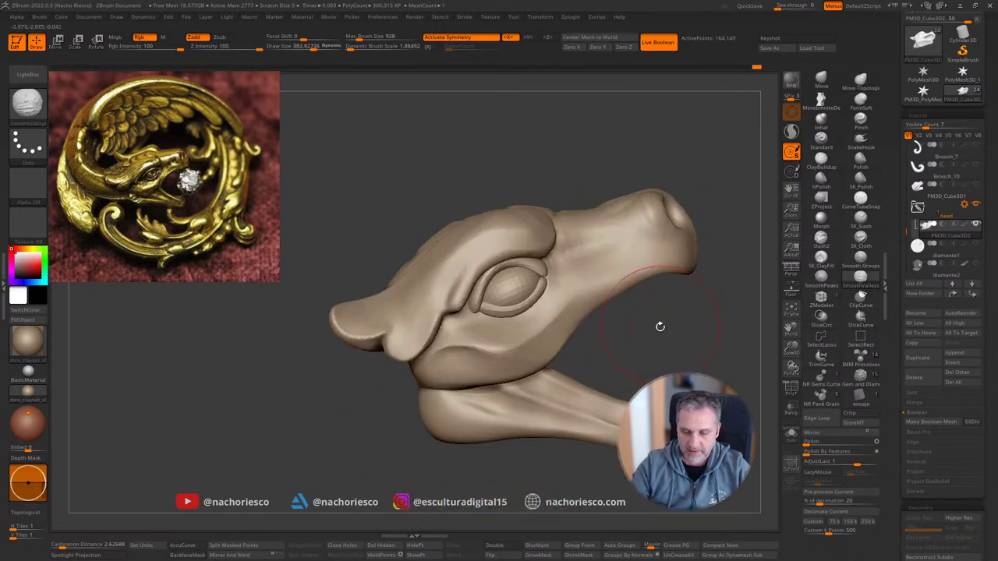
pyautogui.press('s')
pyautogui.moveTo(535, 359); pyautogui.dragTo(567, 326)
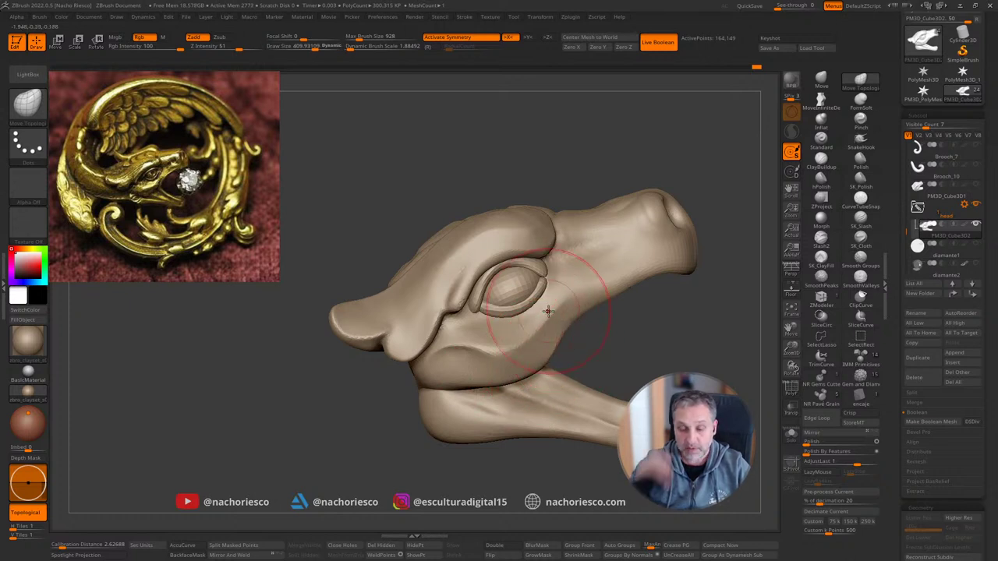
pyautogui.moveTo(595, 325); pyautogui.dragTo(605, 308)
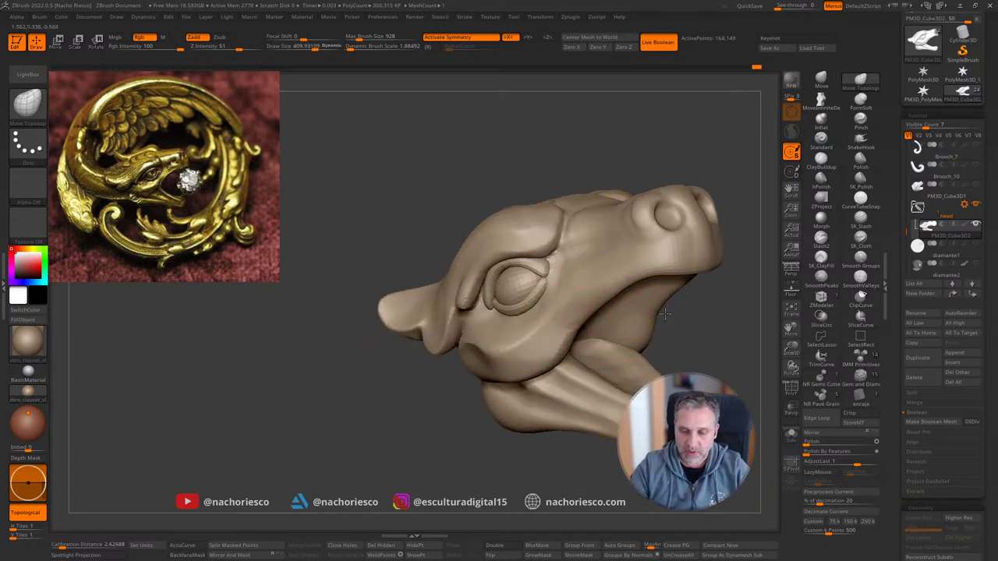
# Step: Flatten the snout's side and top, the nostril area and the cheek fold with the hPolish brush at a draw size of about 206
pyautogui.moveTo(713, 323); pyautogui.dragTo(624, 338)
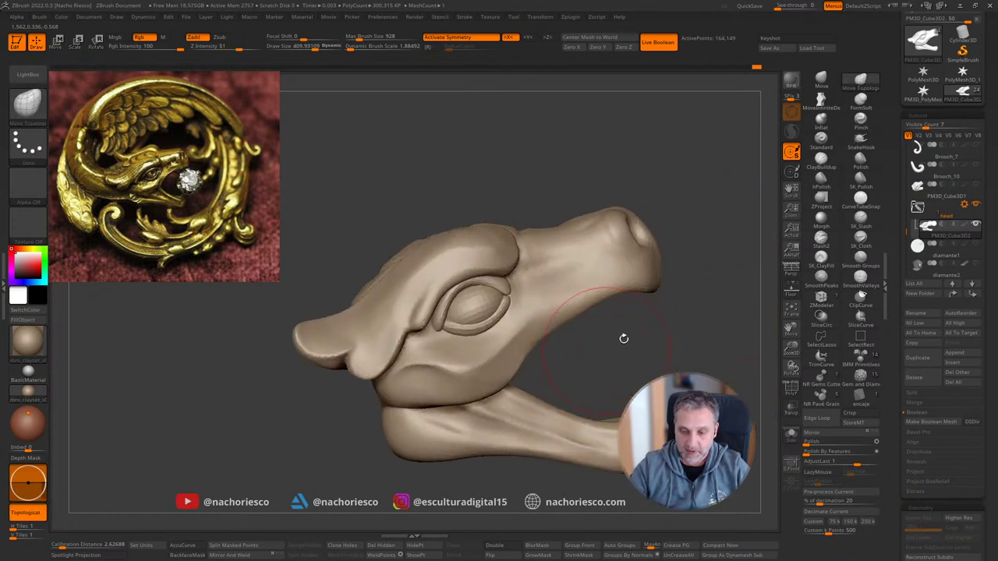
pyautogui.click(822, 178)
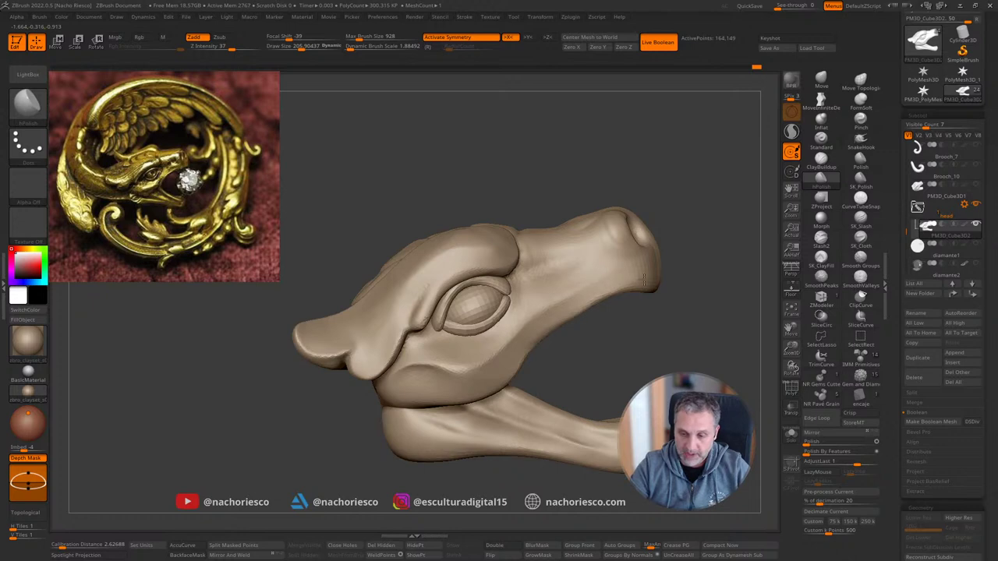
pyautogui.moveTo(647, 179); pyautogui.dragTo(560, 235)
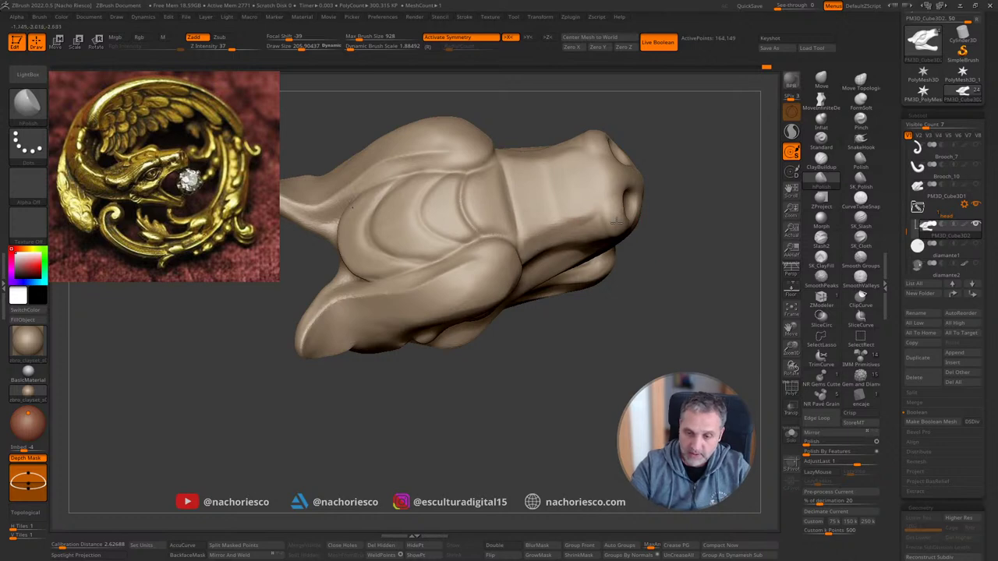
pyautogui.moveTo(649, 159)
pyautogui.mouseDown()
pyautogui.moveTo(717, 226)
pyautogui.moveTo(691, 256)
pyautogui.mouseUp()
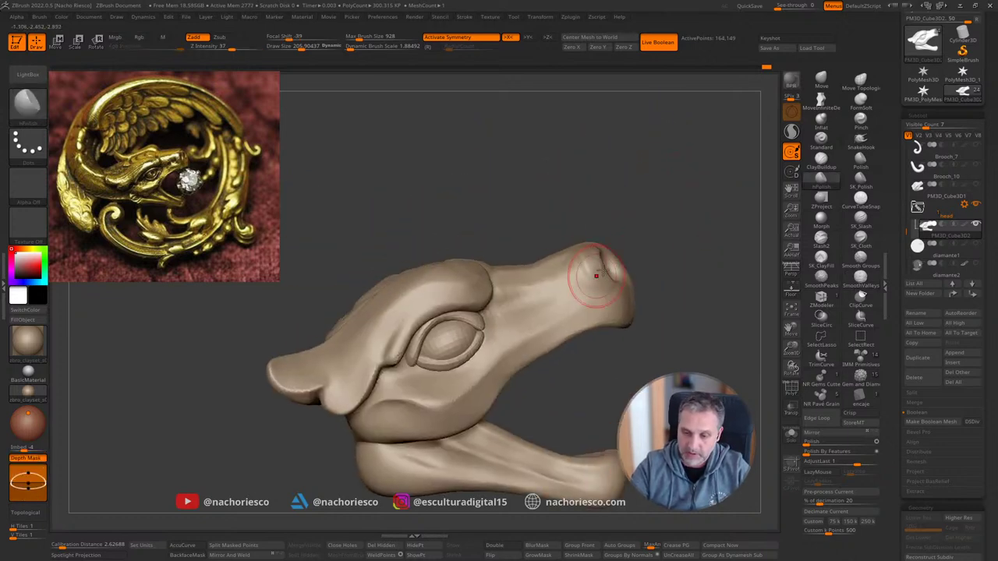
pyautogui.moveTo(603, 271)
pyautogui.mouseDown(button='right')
pyautogui.moveTo(595, 256)
pyautogui.moveTo(637, 237)
pyautogui.mouseUp(button='right')
pyautogui.moveTo(659, 295)
pyautogui.mouseDown(button='right')
pyautogui.moveTo(620, 238)
pyautogui.moveTo(730, 126)
pyautogui.moveTo(728, 205)
pyautogui.moveTo(755, 236)
pyautogui.moveTo(624, 293)
pyautogui.mouseUp(button='right')
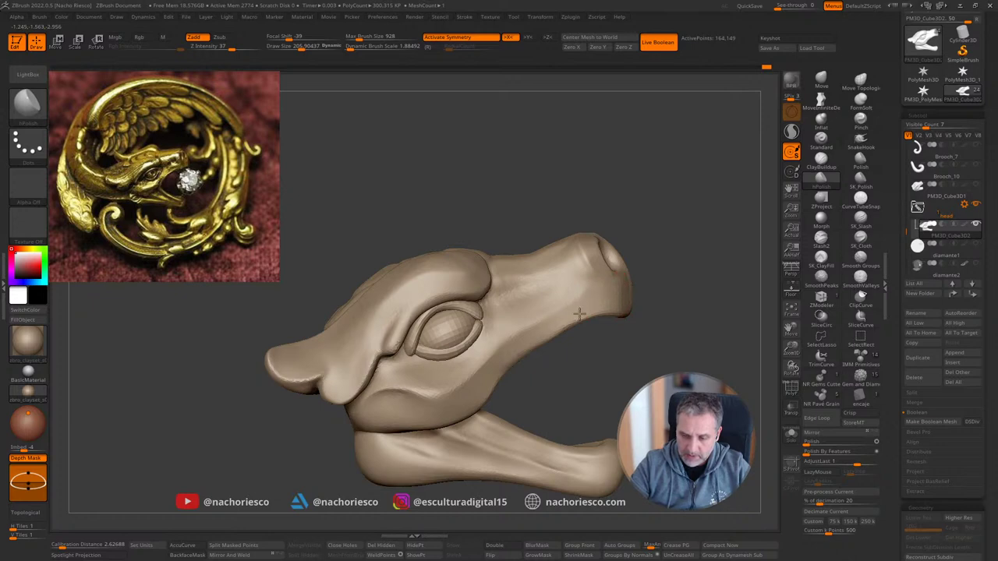
pyautogui.moveTo(685, 295)
pyautogui.mouseDown(button='right')
pyautogui.moveTo(603, 301)
pyautogui.moveTo(686, 300)
pyautogui.mouseUp(button='right')
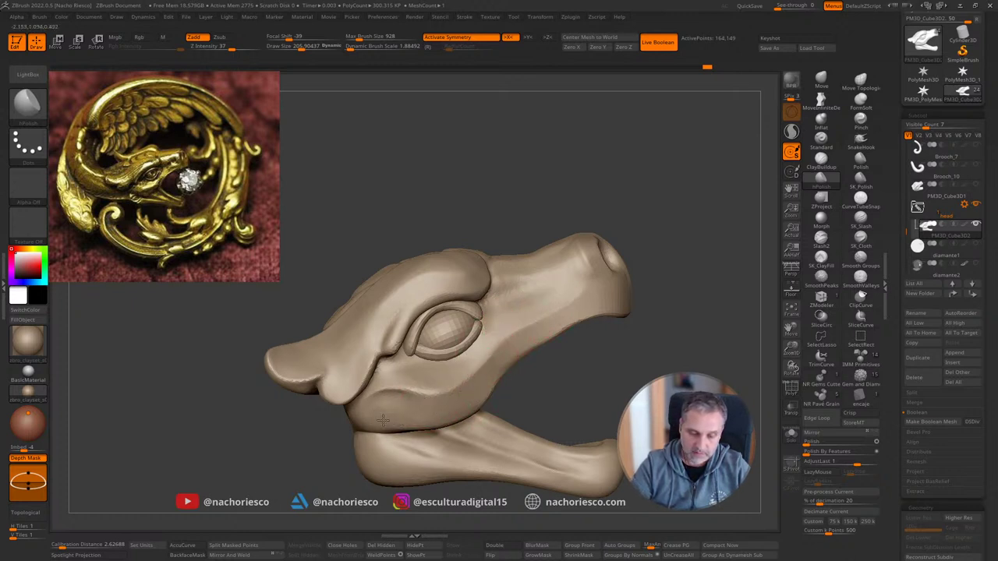
# Step: Polish the fold between the brow and the rear eye corner with the hPolish brush at a draw size of about 193
pyautogui.moveTo(617, 364)
pyautogui.mouseDown()
pyautogui.moveTo(664, 334)
pyautogui.moveTo(664, 348)
pyautogui.moveTo(686, 341)
pyautogui.moveTo(620, 345)
pyautogui.mouseUp()
pyautogui.press('s')
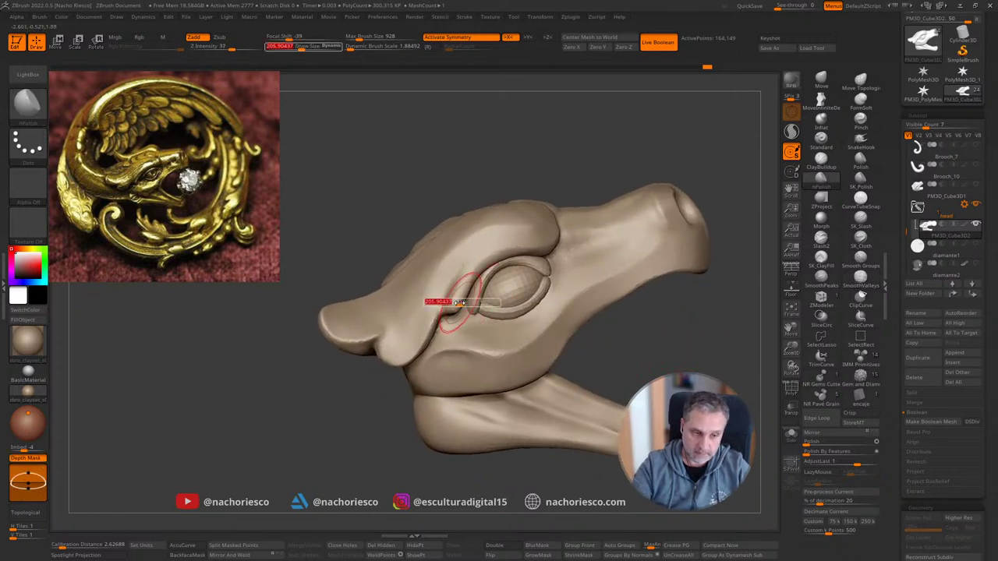
pyautogui.moveTo(460, 303); pyautogui.dragTo(461, 290)
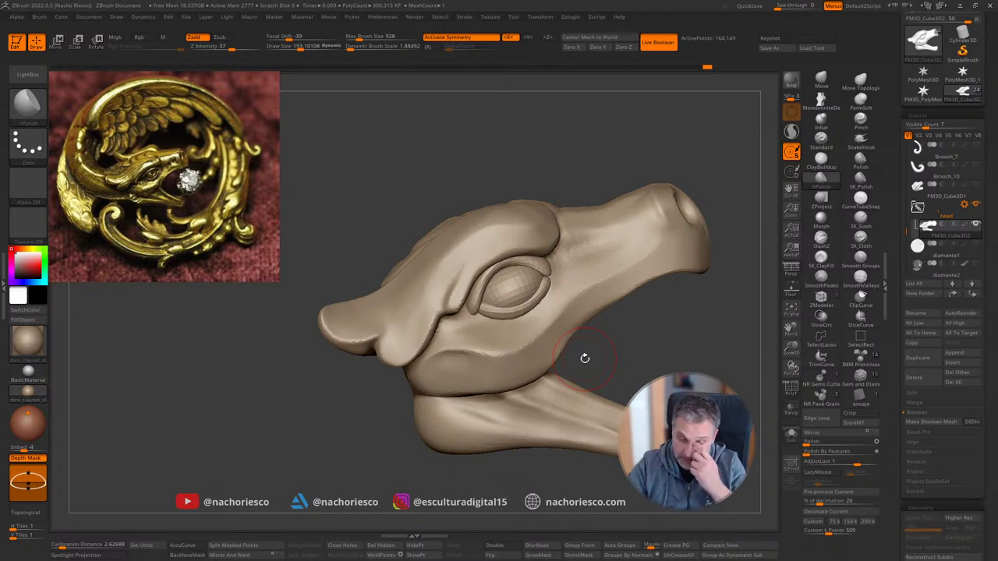
# Step: Reshape the cheek fold, mouth corner and underside of the cheek with the Move Topological brush, ending at a draw size of about 383
pyautogui.keyDown('alt'); pyautogui.moveTo(690, 356); pyautogui.dragTo(696, 346); pyautogui.keyUp('alt')
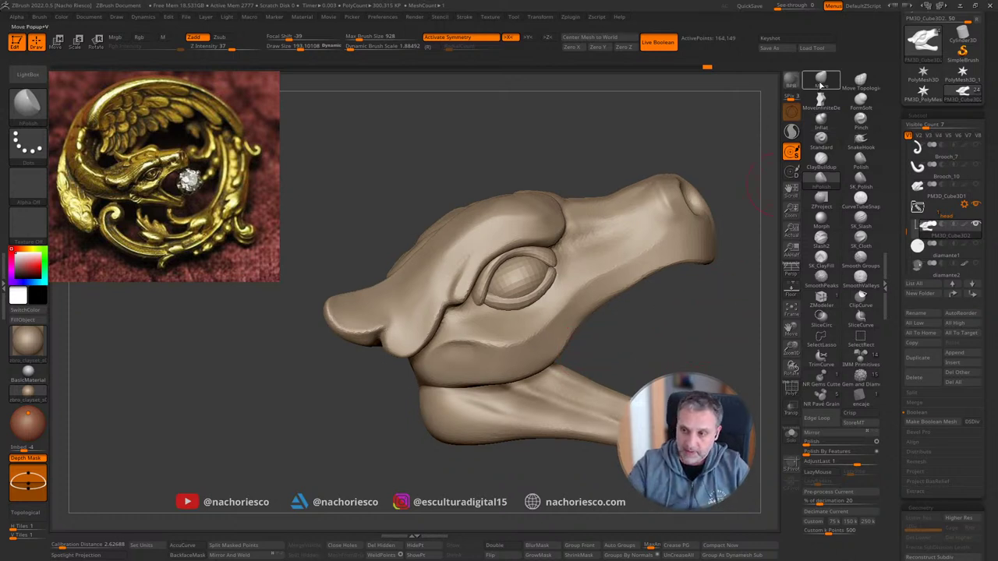
pyautogui.click(860, 81)
pyautogui.press('s')
pyautogui.moveTo(514, 342); pyautogui.dragTo(521, 342)
pyautogui.moveTo(480, 383)
pyautogui.mouseDown()
pyautogui.moveTo(471, 376)
pyautogui.moveTo(485, 386)
pyautogui.moveTo(554, 356)
pyautogui.moveTo(563, 333)
pyautogui.mouseUp()
pyautogui.press('s')
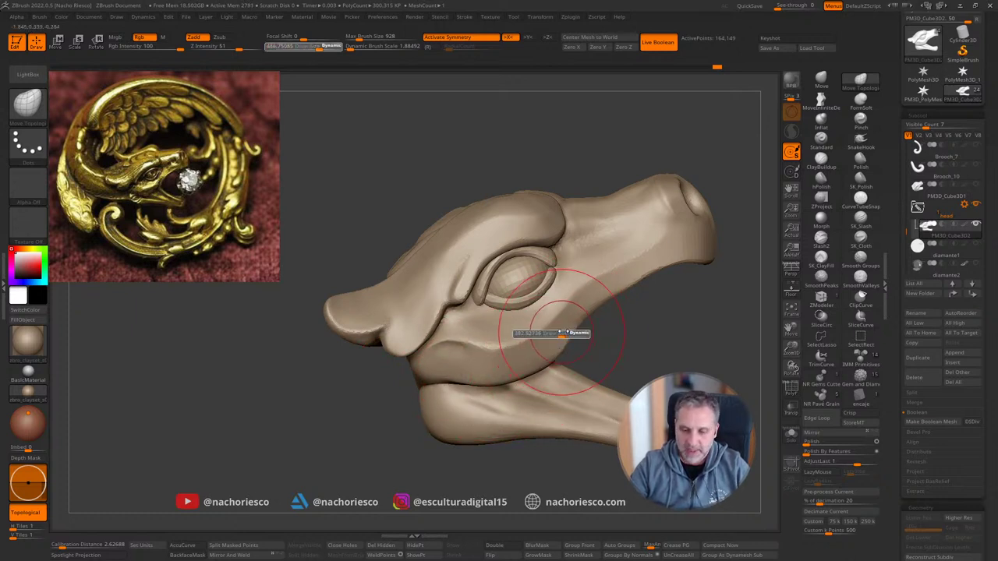
pyautogui.moveTo(635, 354); pyautogui.dragTo(501, 379)
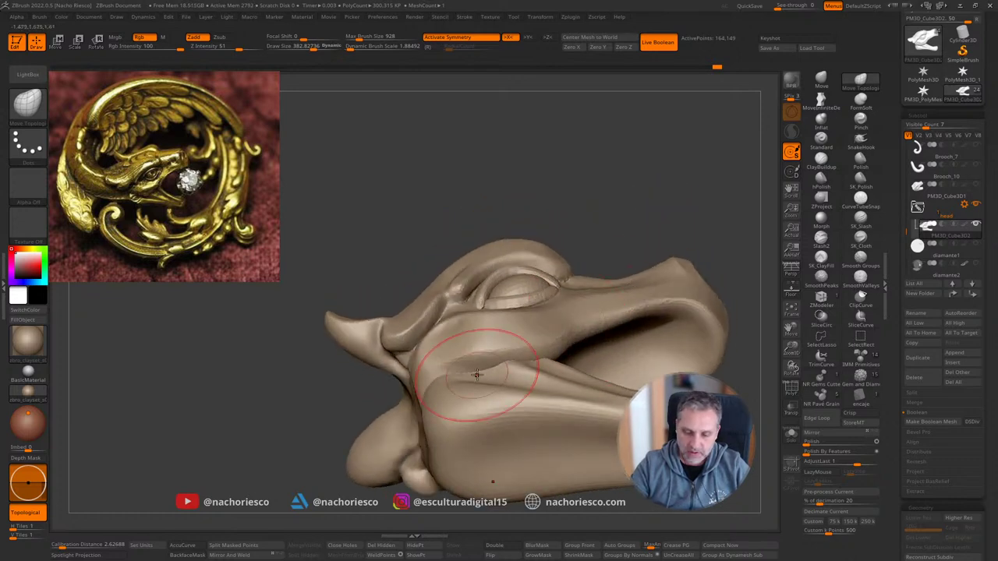
# Step: Flatten the lower jaw's side and upper edge with the hPolish brush at draw sizes of about 254 and 219
pyautogui.moveTo(593, 213)
pyautogui.mouseDown()
pyautogui.moveTo(662, 296)
pyautogui.moveTo(720, 328)
pyautogui.moveTo(724, 319)
pyautogui.moveTo(684, 321)
pyautogui.mouseUp()
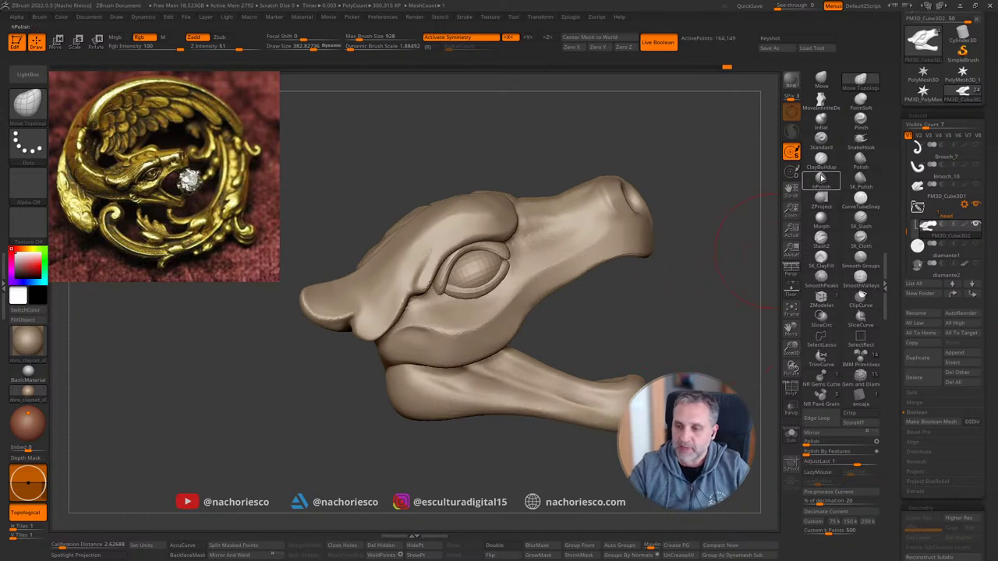
pyautogui.click(824, 181)
pyautogui.press('s')
pyautogui.moveTo(431, 396); pyautogui.dragTo(437, 396)
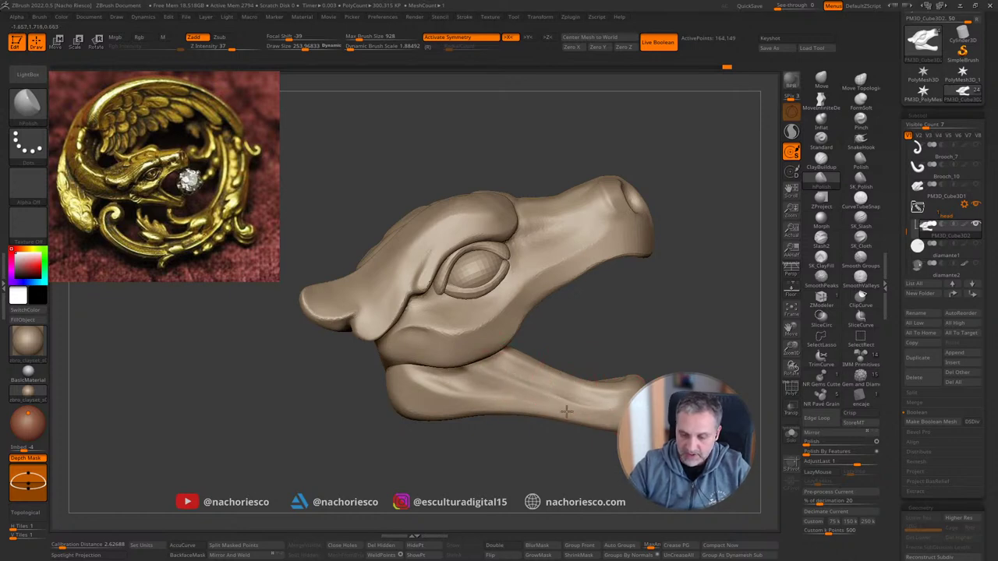
pyautogui.moveTo(694, 406)
pyautogui.mouseDown()
pyautogui.moveTo(614, 408)
pyautogui.moveTo(605, 388)
pyautogui.moveTo(704, 322)
pyautogui.moveTo(639, 374)
pyautogui.moveTo(533, 372)
pyautogui.moveTo(498, 358)
pyautogui.mouseUp()
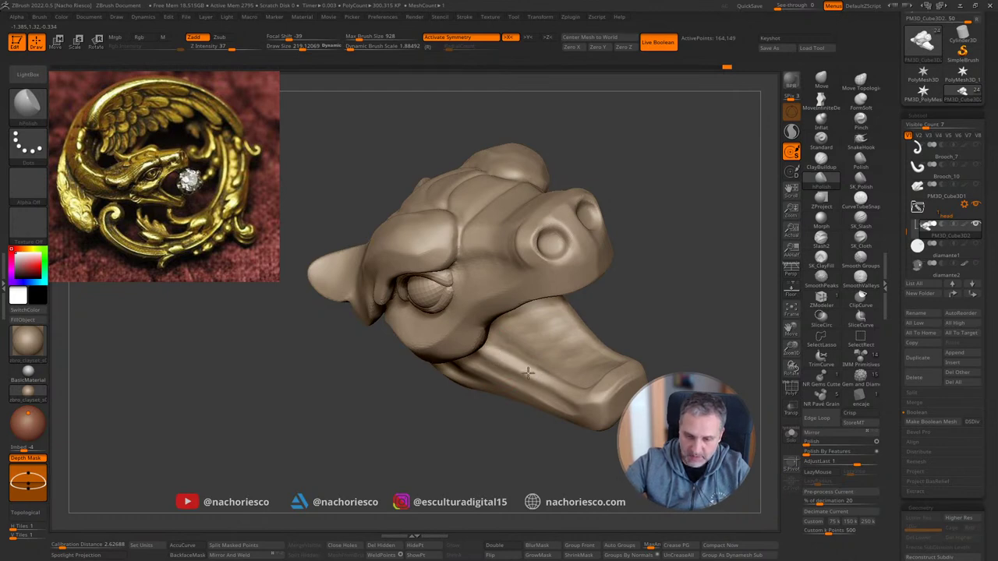
# Step: Push the lower jaw's rear bottom corner inward with the Move brush at draw sizes of about 365 and 380
pyautogui.moveTo(640, 355)
pyautogui.keyDown('shift'); pyautogui.mouseDown()
pyautogui.moveTo(695, 309)
pyautogui.moveTo(668, 315)
pyautogui.moveTo(679, 342)
pyautogui.moveTo(703, 338)
pyautogui.moveTo(695, 359)
pyautogui.mouseUp(); pyautogui.keyUp('shift')
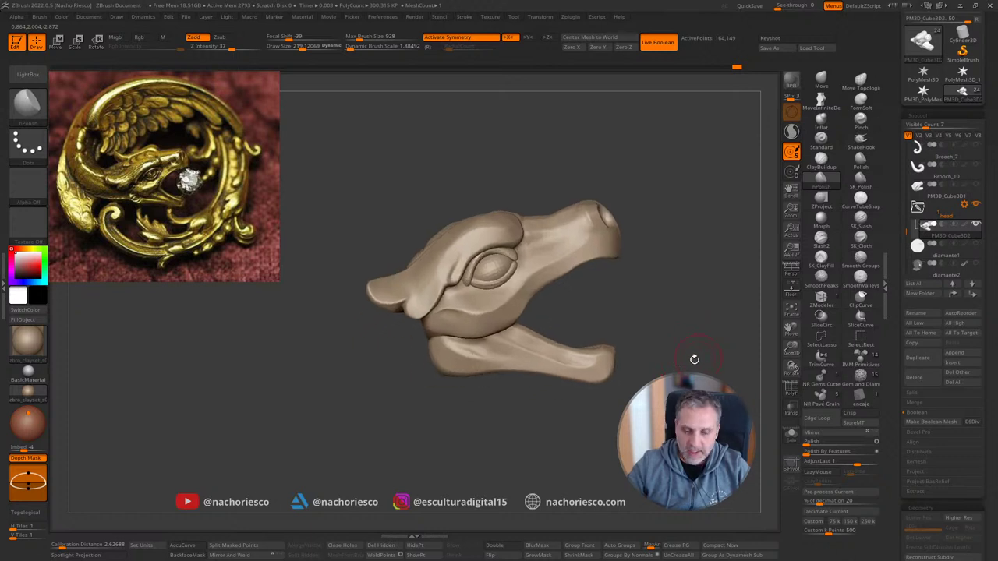
pyautogui.click(820, 80)
pyautogui.press('s')
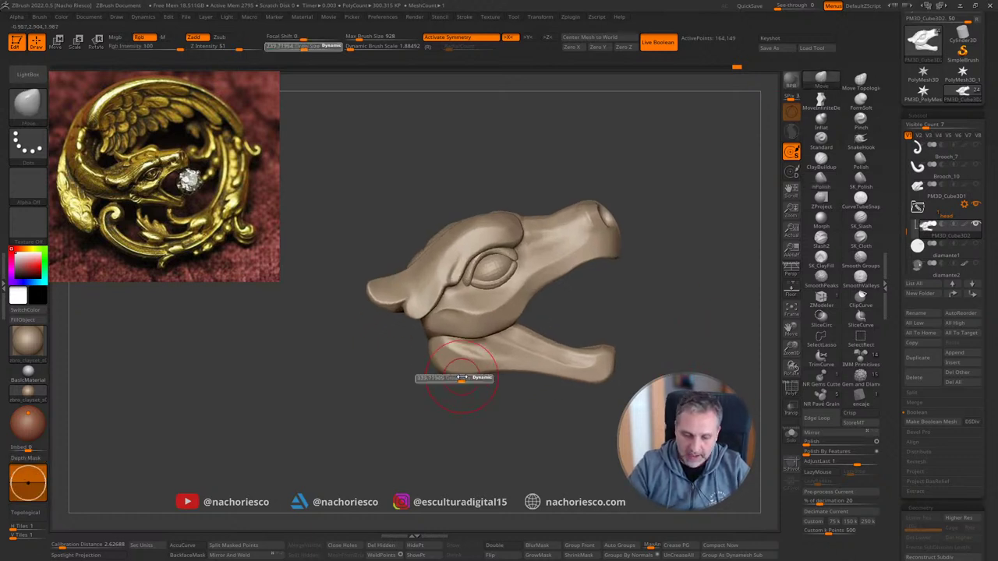
pyautogui.moveTo(462, 378); pyautogui.dragTo(469, 377)
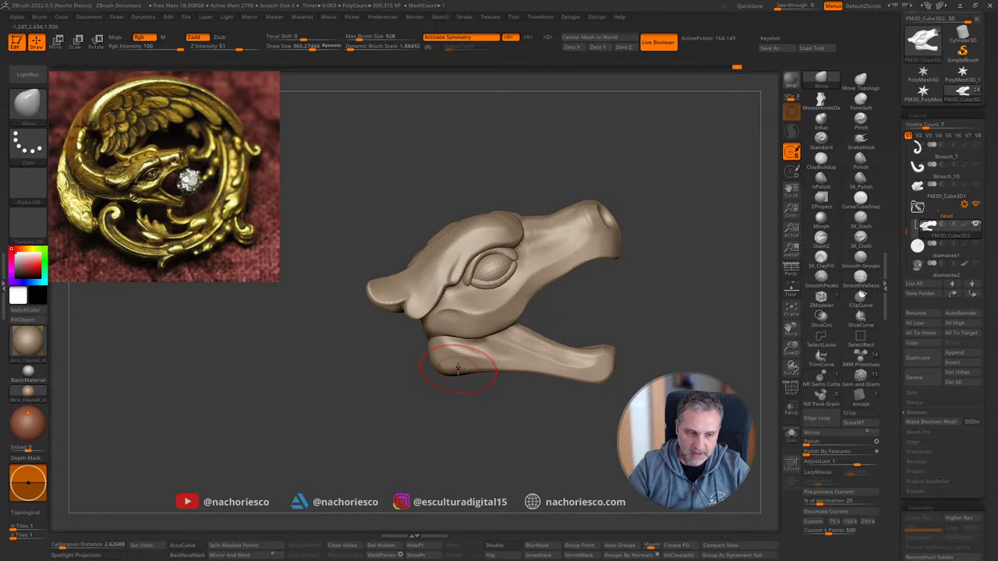
pyautogui.moveTo(458, 370); pyautogui.dragTo(455, 366)
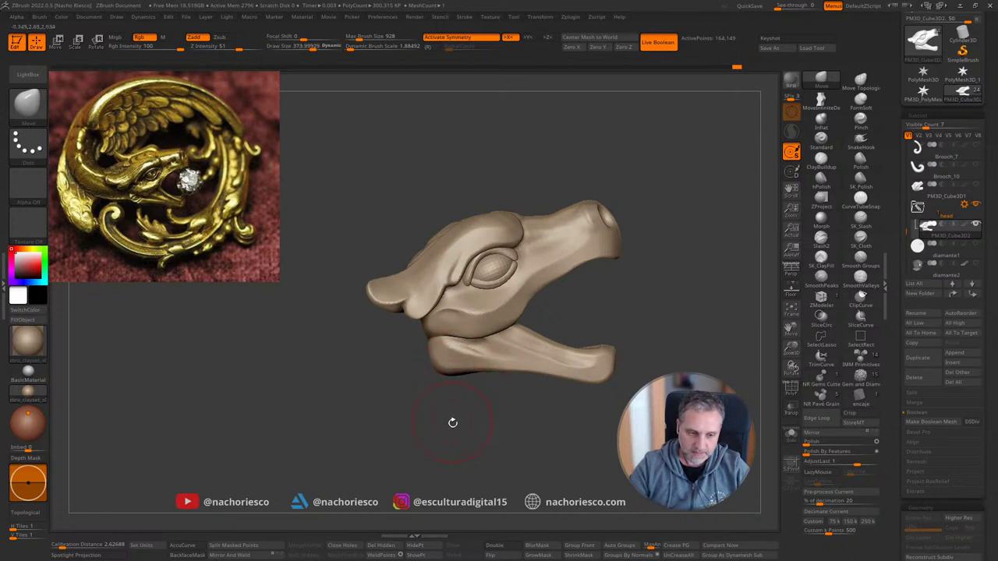
# Step: Flatten the lower edge along the side of the lower jaw with the hPolish brush at a draw size of about 233
pyautogui.moveTo(479, 446)
pyautogui.mouseDown()
pyautogui.moveTo(499, 382)
pyautogui.moveTo(490, 371)
pyautogui.mouseUp()
pyautogui.click(821, 183)
pyautogui.press('s')
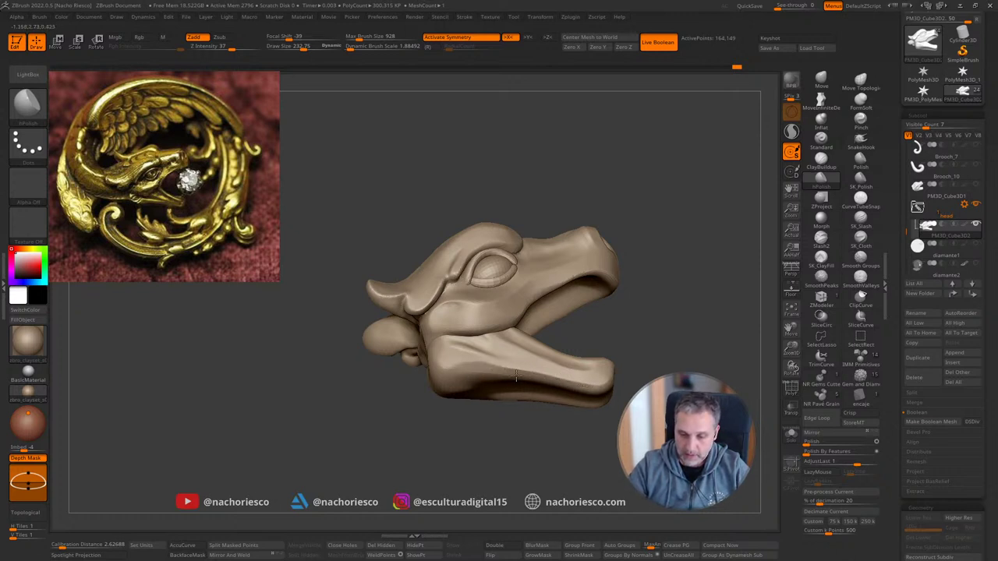
pyautogui.moveTo(516, 376); pyautogui.dragTo(494, 368)
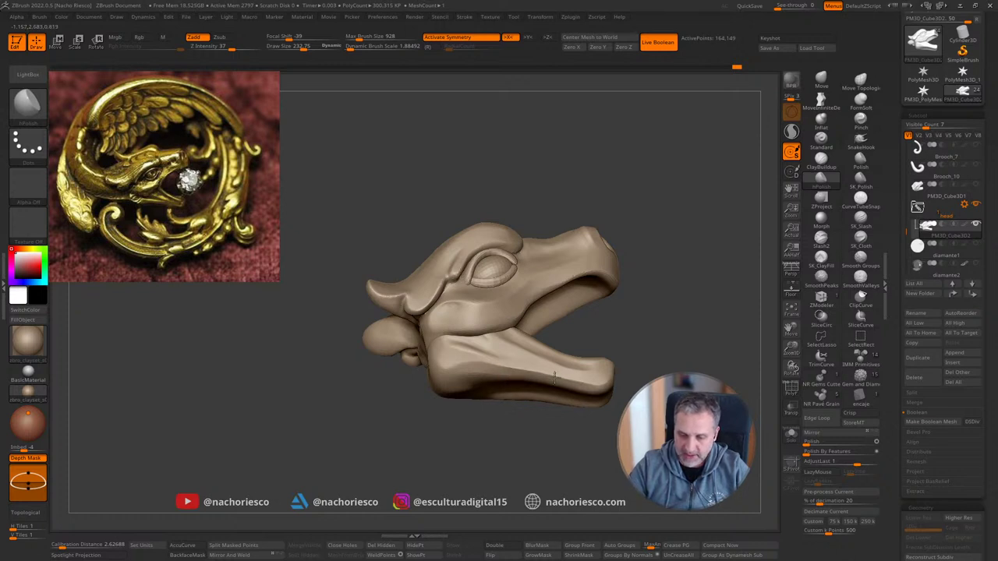
# Step: Flatten the back face of the lower jaw below the ears with the hPolish brush at a draw size of about 269
pyautogui.moveTo(664, 354); pyautogui.dragTo(588, 428)
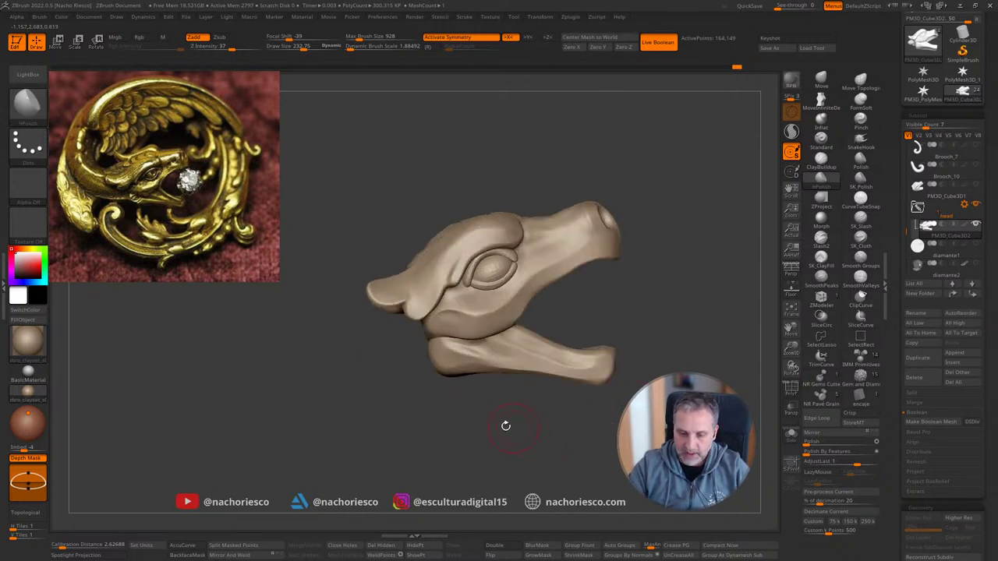
pyautogui.moveTo(480, 427); pyautogui.dragTo(441, 356)
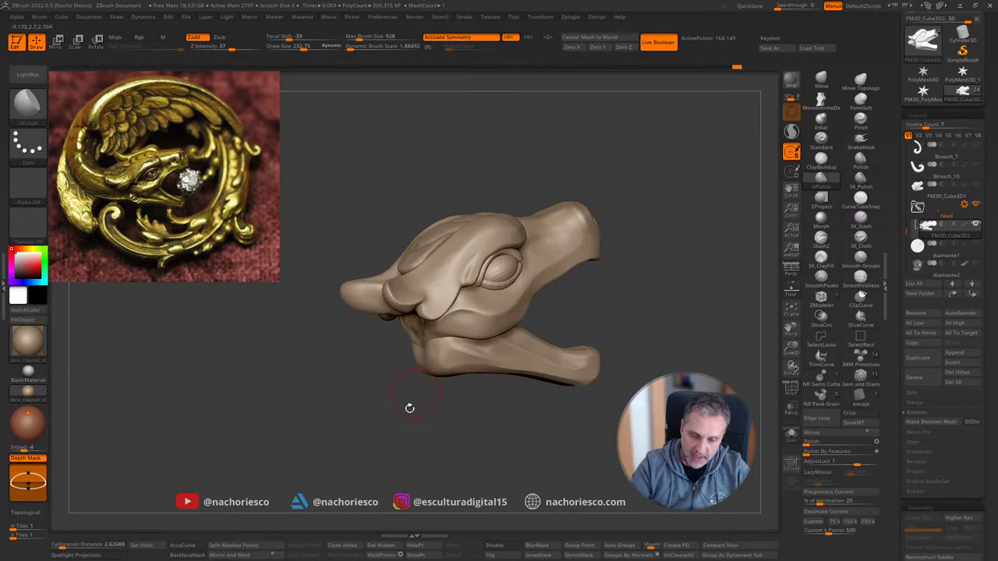
pyautogui.moveTo(409, 408); pyautogui.dragTo(421, 367)
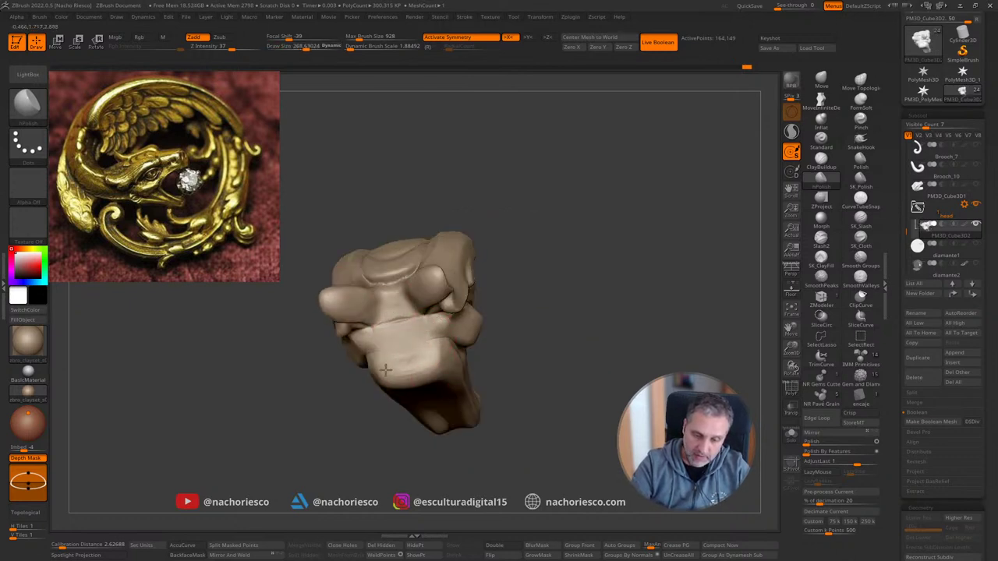
# Step: Adjust the eye's rear corner and the cheek below it with the Move Topological brush at draw sizes of about 429 and 457
pyautogui.moveTo(527, 460)
pyautogui.mouseDown()
pyautogui.moveTo(525, 437)
pyautogui.moveTo(526, 466)
pyautogui.moveTo(685, 297)
pyautogui.moveTo(682, 344)
pyautogui.mouseUp()
pyautogui.click(861, 82)
pyautogui.press('s')
pyautogui.moveTo(465, 283); pyautogui.dragTo(468, 284)
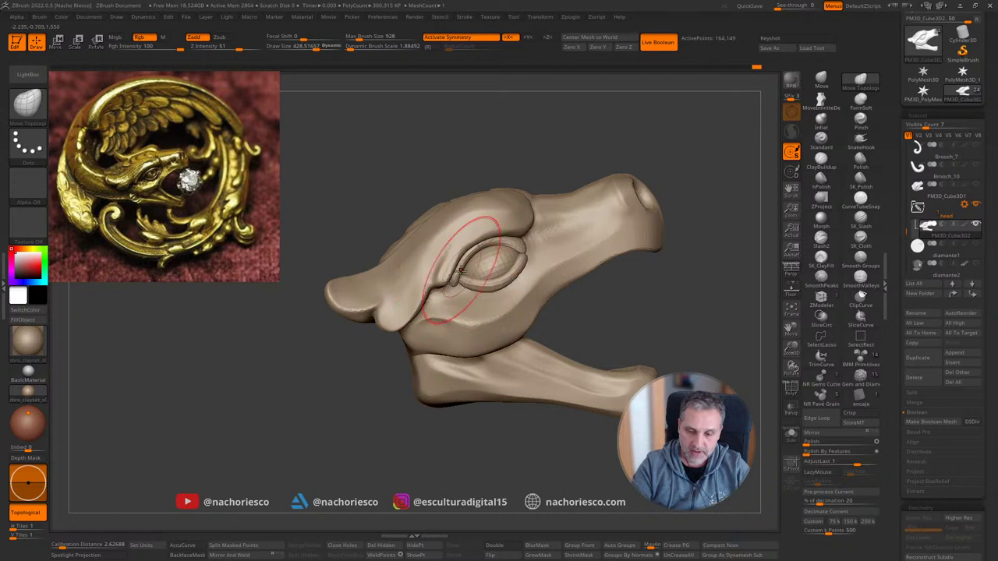
pyautogui.click(187, 554)
pyautogui.moveTo(308, 484); pyautogui.dragTo(323, 465)
pyautogui.moveTo(487, 275); pyautogui.dragTo(476, 270)
pyautogui.moveTo(686, 156); pyautogui.dragTo(711, 171)
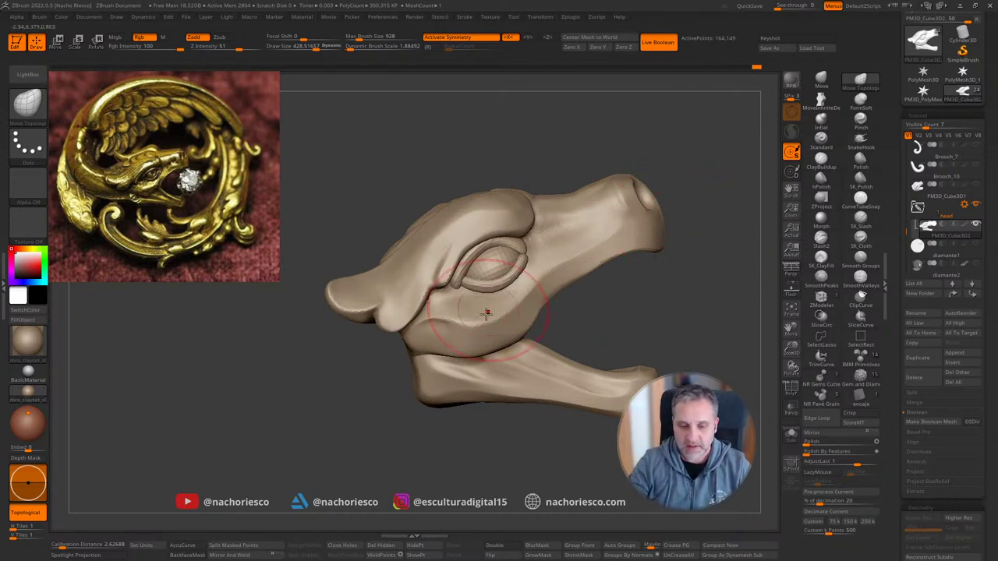
pyautogui.press('s')
pyautogui.moveTo(474, 329)
pyautogui.mouseDown()
pyautogui.moveTo(466, 343)
pyautogui.moveTo(499, 348)
pyautogui.moveTo(510, 332)
pyautogui.mouseUp()
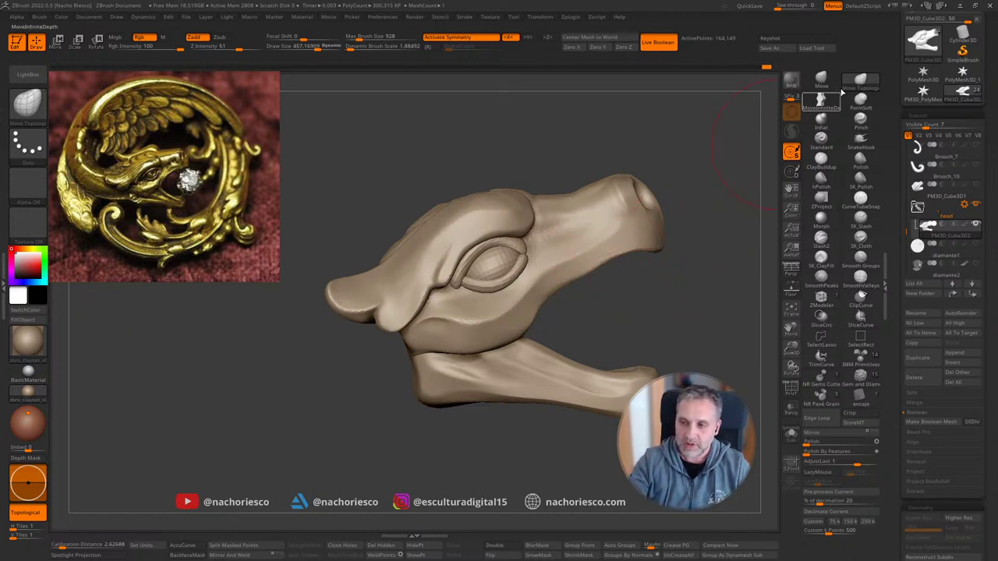
pyautogui.moveTo(670, 281)
pyautogui.mouseDown()
pyautogui.moveTo(669, 351)
pyautogui.moveTo(686, 367)
pyautogui.moveTo(684, 390)
pyautogui.mouseUp()
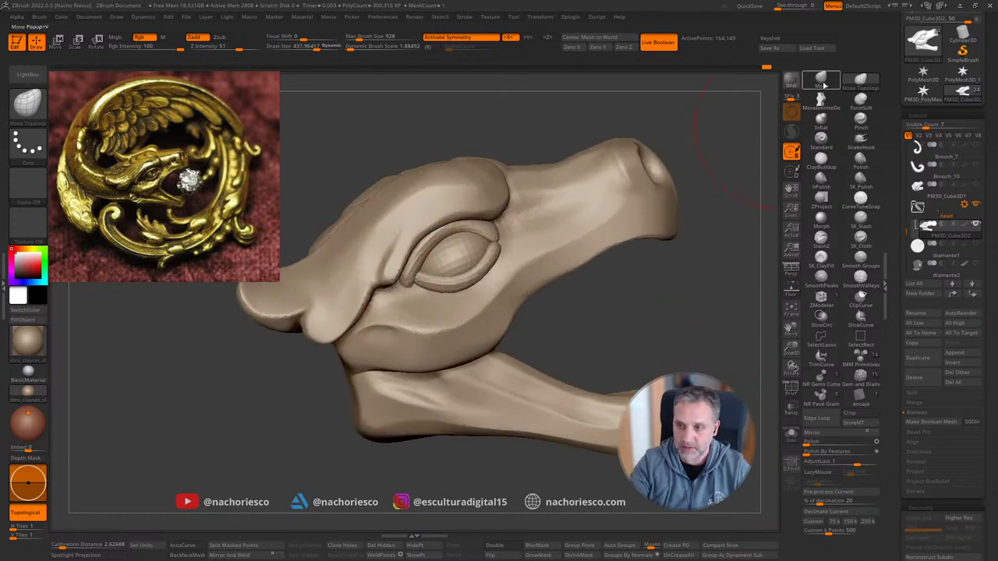
pyautogui.press('s')
pyautogui.moveTo(396, 271)
pyautogui.mouseDown()
pyautogui.moveTo(390, 279)
pyautogui.moveTo(405, 246)
pyautogui.mouseUp()
pyautogui.hotkey('ctrl', 'z')
pyautogui.hotkey('ctrl', 'z')
# Step: Adjust the brow ridge's contour above the eye with the Move Topological brush at a draw size of about 276
pyautogui.click(861, 80)
pyautogui.press('s')
pyautogui.moveTo(406, 246)
pyautogui.mouseDown()
pyautogui.moveTo(413, 239)
pyautogui.moveTo(399, 254)
pyautogui.moveTo(466, 207)
pyautogui.moveTo(496, 200)
pyautogui.mouseUp()
pyautogui.press('s')
pyautogui.moveTo(503, 154)
pyautogui.keyDown('alt'); pyautogui.mouseDown()
pyautogui.moveTo(524, 183)
pyautogui.moveTo(499, 197)
pyautogui.moveTo(507, 207)
pyautogui.mouseUp(); pyautogui.keyUp('alt')
pyautogui.press('s')
pyautogui.hotkey('ctrl', 'z')
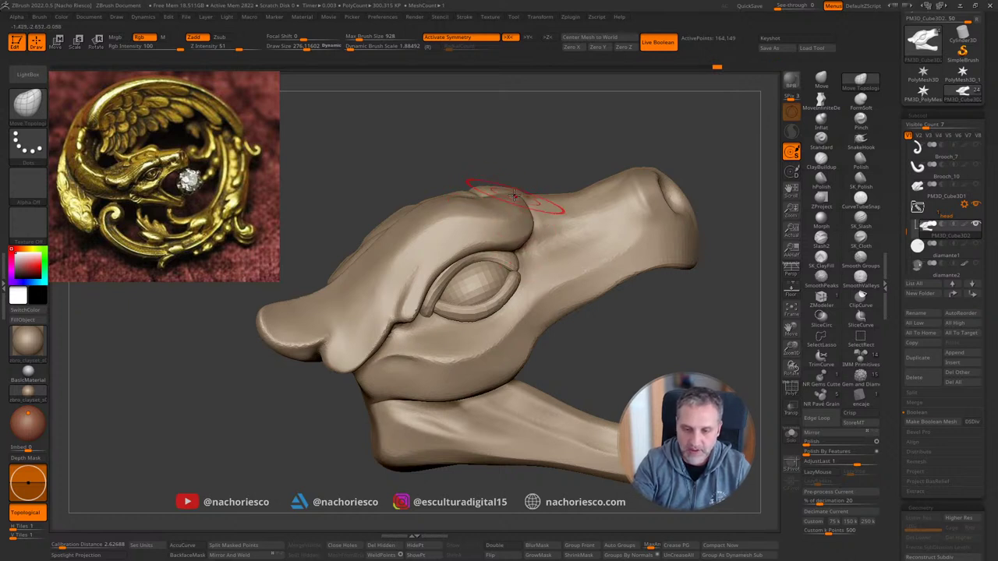
# Step: Build up the side of the snout between the eye and nostril with the ClayBuildup brush at a draw size of about 169
pyautogui.moveTo(624, 299)
pyautogui.mouseDown()
pyautogui.moveTo(680, 325)
pyautogui.moveTo(725, 289)
pyautogui.mouseUp()
pyautogui.click(821, 161)
pyautogui.moveTo(647, 314); pyautogui.dragTo(605, 356)
pyautogui.press('s')
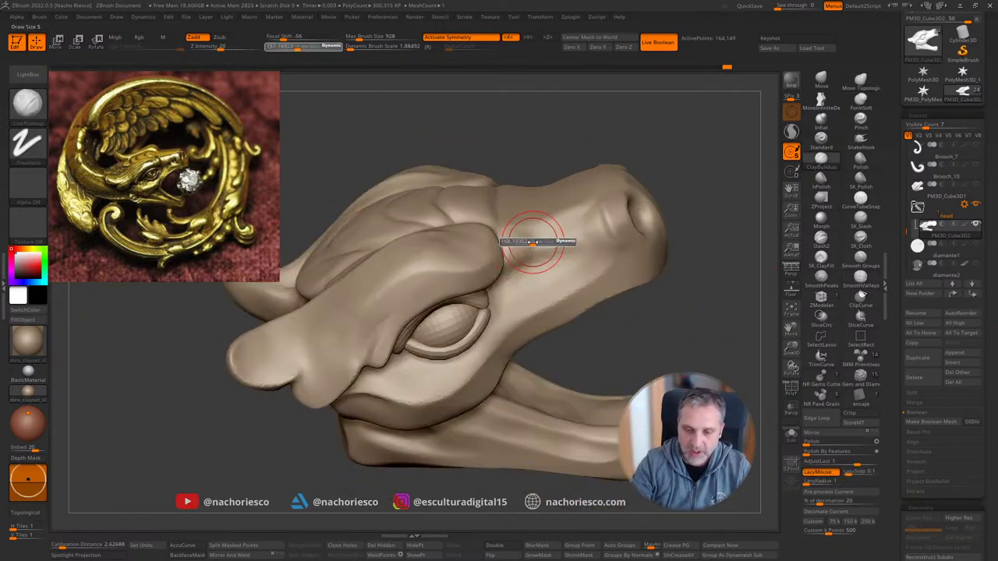
pyautogui.moveTo(535, 241)
pyautogui.mouseDown()
pyautogui.moveTo(577, 221)
pyautogui.moveTo(555, 244)
pyautogui.moveTo(533, 234)
pyautogui.mouseUp()
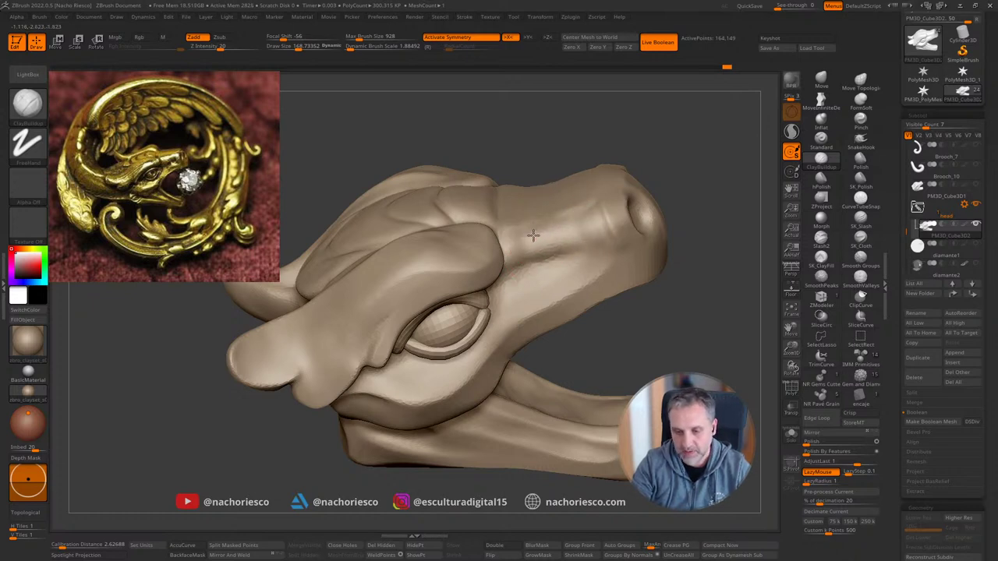
# Step: Refine the snout's side and the upper lip edge with the ClayBuildup brush at a draw size of about 141
pyautogui.moveTo(680, 205)
pyautogui.mouseDown()
pyautogui.moveTo(686, 149)
pyautogui.moveTo(689, 195)
pyautogui.moveTo(704, 200)
pyautogui.moveTo(704, 219)
pyautogui.moveTo(595, 245)
pyautogui.moveTo(567, 262)
pyautogui.mouseUp()
pyautogui.press('s')
pyautogui.press('s')
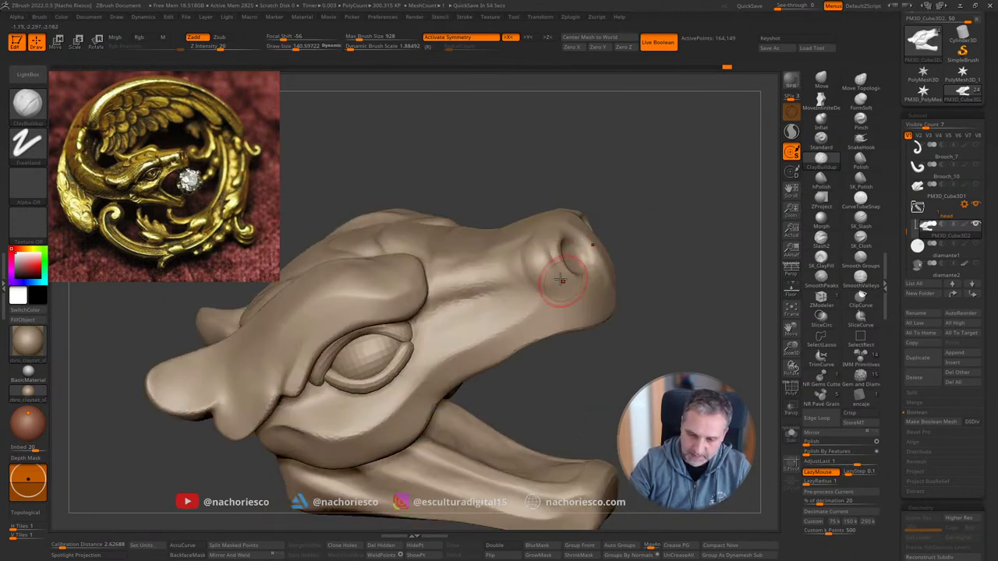
pyautogui.keyDown('shift'); pyautogui.moveTo(630, 241); pyautogui.dragTo(656, 254); pyautogui.keyUp('shift')
pyautogui.press('l')
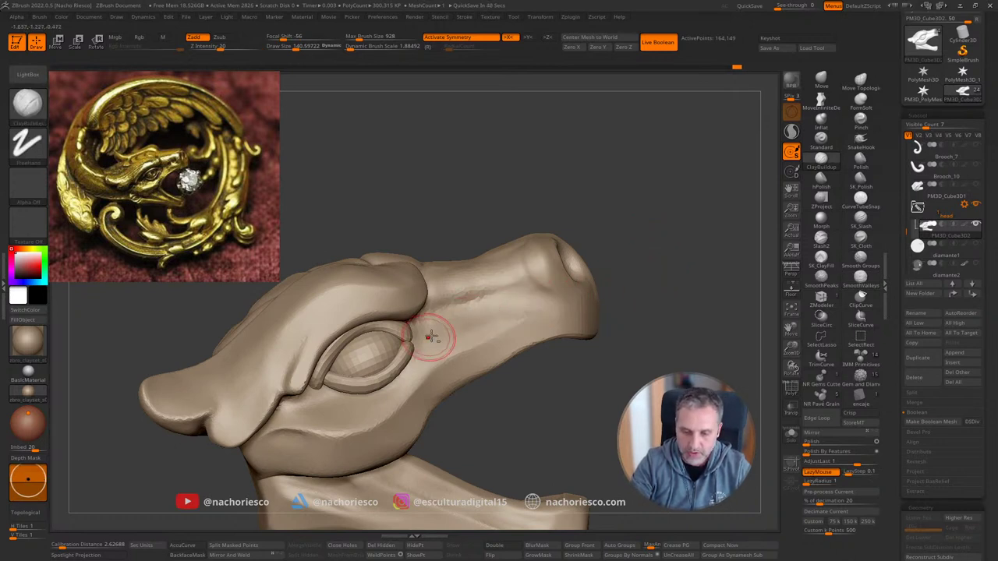
pyautogui.moveTo(662, 274)
pyautogui.mouseDown()
pyautogui.moveTo(546, 301)
pyautogui.moveTo(568, 263)
pyautogui.moveTo(704, 255)
pyautogui.moveTo(568, 330)
pyautogui.mouseUp()
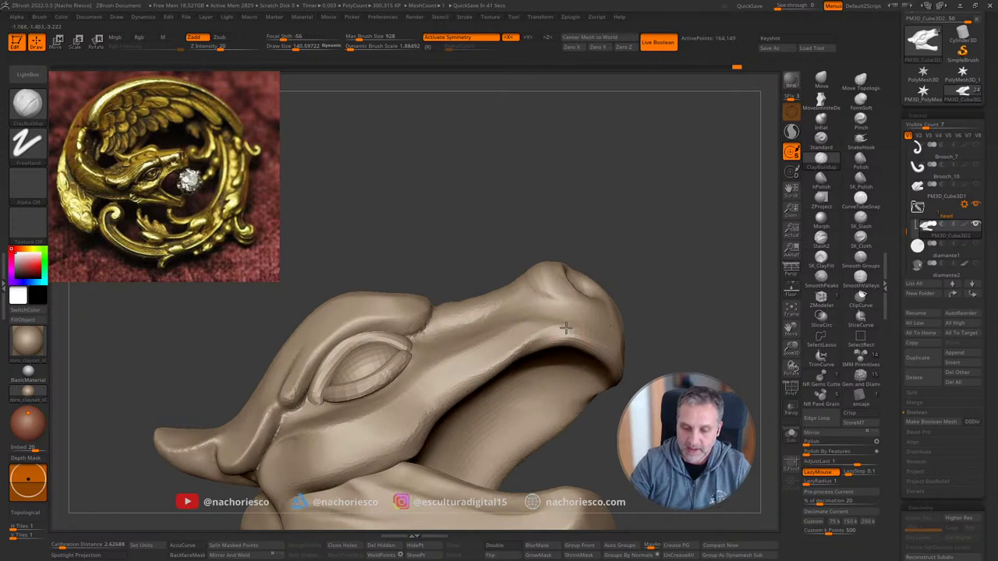
pyautogui.moveTo(632, 343); pyautogui.dragTo(578, 328)
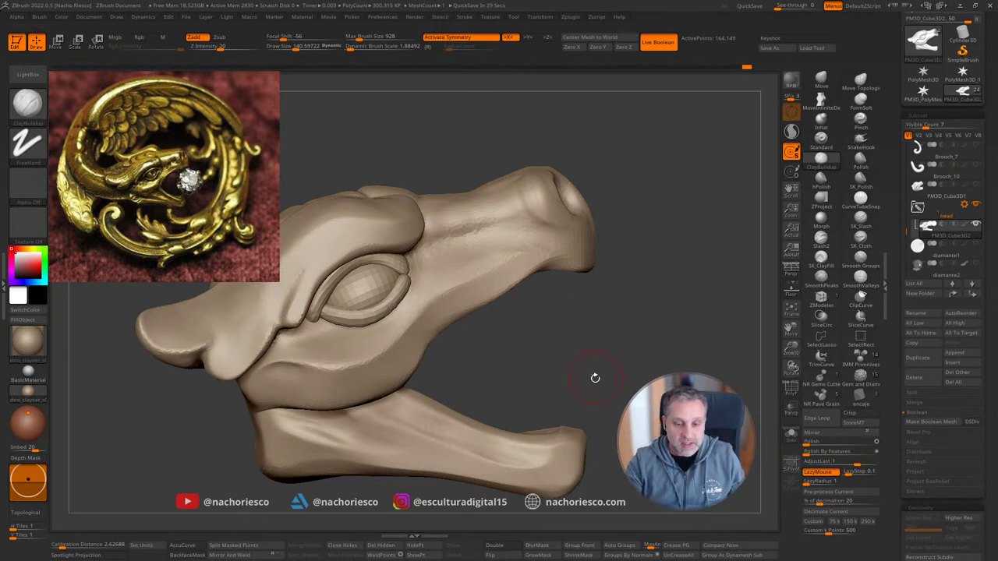
# Step: Round out the lower jaw's rear corner with the Move Topological brush at draw sizes of about 276 and 315
pyautogui.moveTo(595, 376)
pyautogui.keyDown('alt'); pyautogui.mouseDown()
pyautogui.moveTo(691, 310)
pyautogui.moveTo(710, 284)
pyautogui.moveTo(684, 281)
pyautogui.moveTo(682, 243)
pyautogui.moveTo(670, 301)
pyautogui.moveTo(676, 284)
pyautogui.mouseUp(); pyautogui.keyUp('alt')
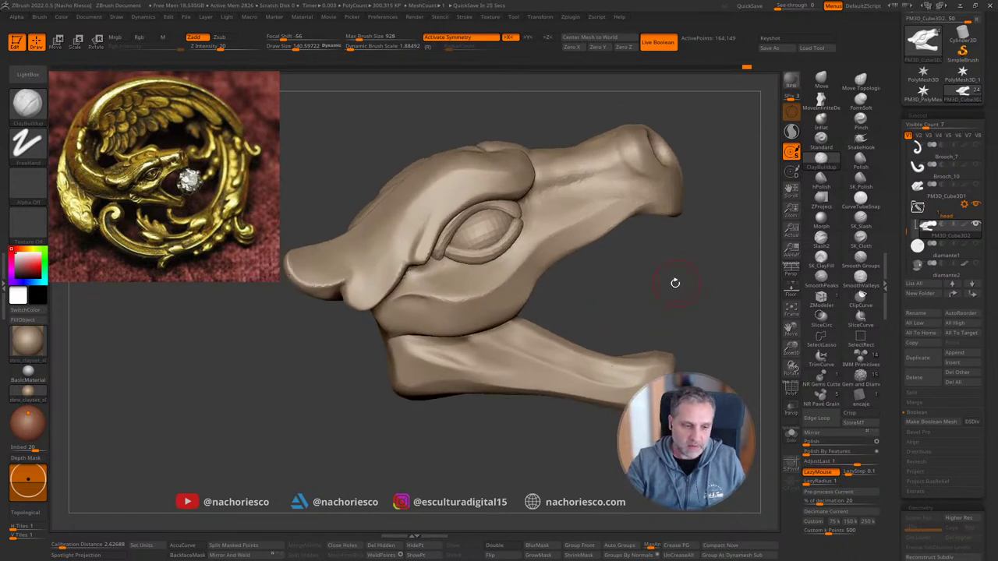
pyautogui.click(860, 81)
pyautogui.press('s')
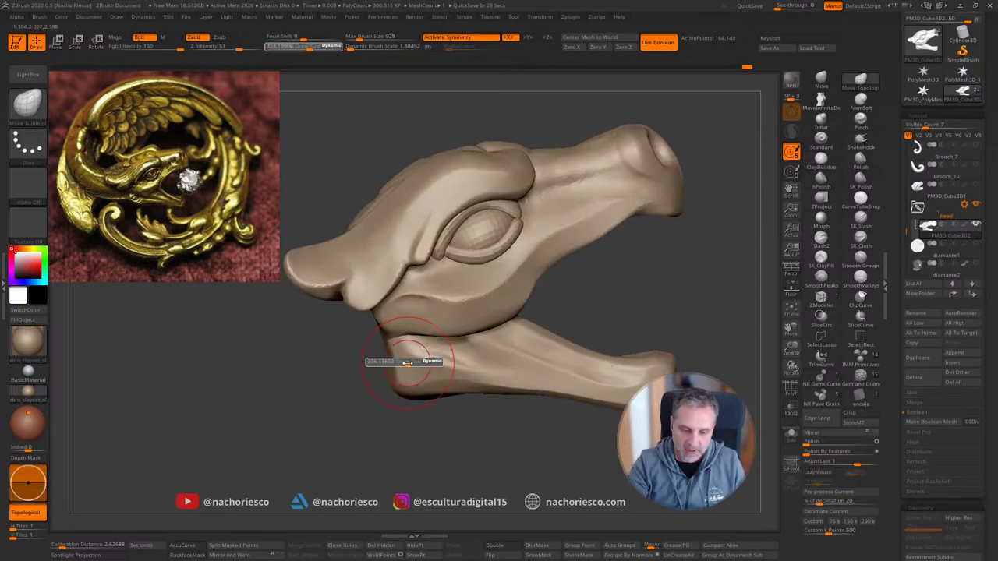
pyautogui.moveTo(387, 360); pyautogui.dragTo(380, 360)
pyautogui.moveTo(396, 379)
pyautogui.mouseDown()
pyautogui.moveTo(387, 383)
pyautogui.moveTo(447, 382)
pyautogui.mouseUp()
pyautogui.press('s')
pyautogui.moveTo(437, 430); pyautogui.dragTo(446, 344)
pyautogui.moveTo(409, 352); pyautogui.dragTo(399, 351)
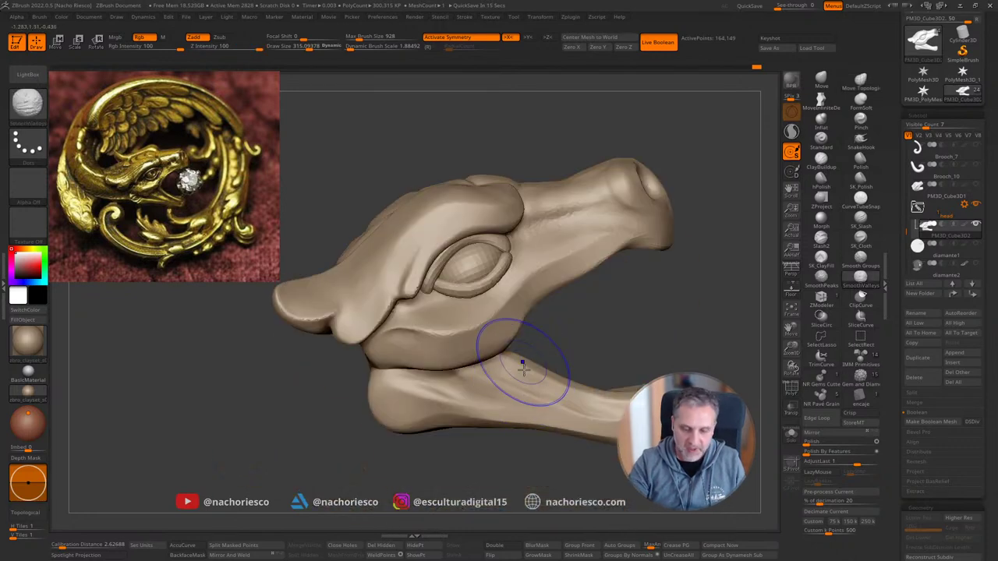
# Step: Reshape the upper lip edge and the corner of the mouth with the Move Topological brush at draw sizes of about 392 and 348
pyautogui.press('f')
pyautogui.moveTo(559, 442); pyautogui.dragTo(480, 480)
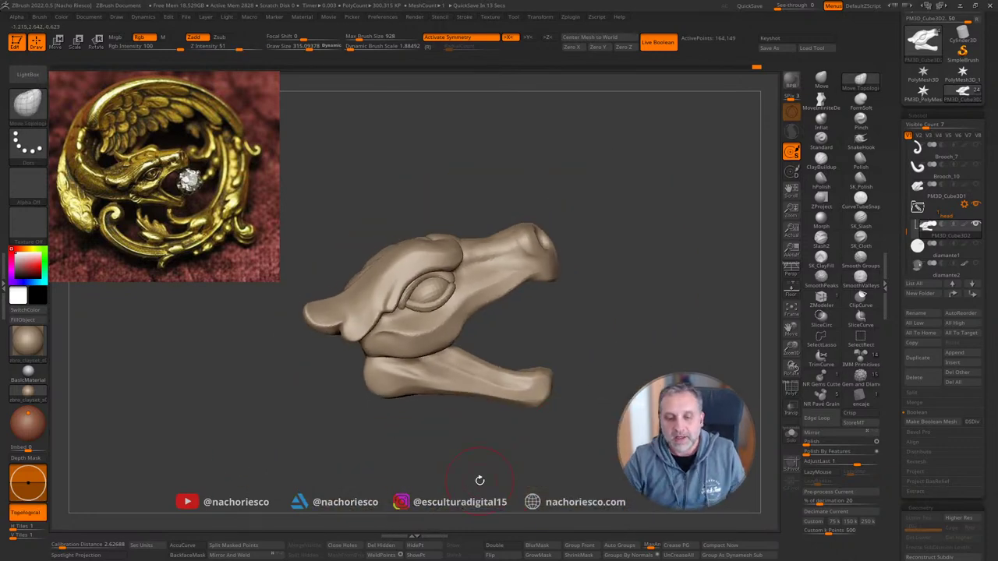
pyautogui.keyDown('ctrl'); pyautogui.moveTo(648, 296); pyautogui.dragTo(650, 323, button='right'); pyautogui.keyUp('ctrl')
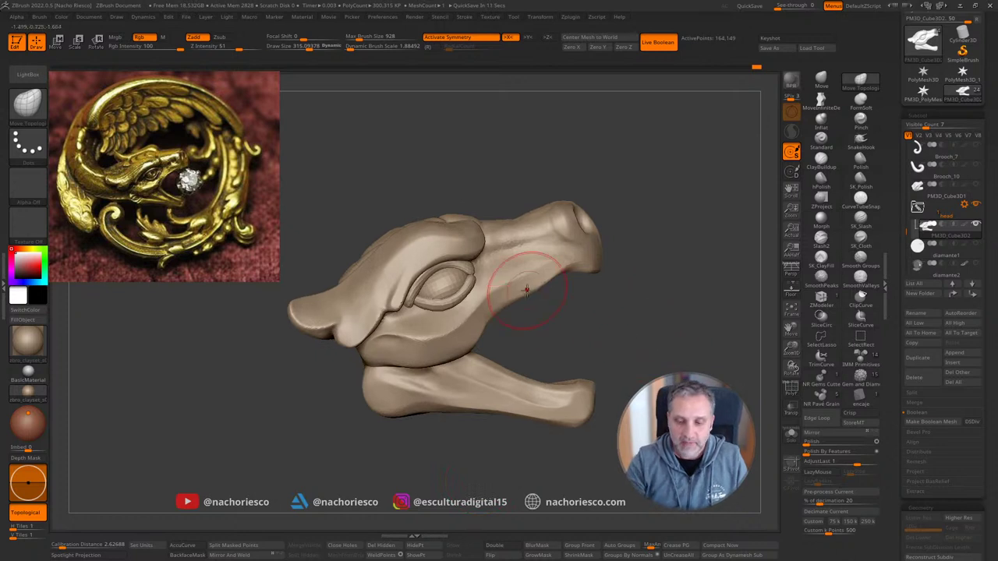
pyautogui.moveTo(525, 292); pyautogui.dragTo(530, 284)
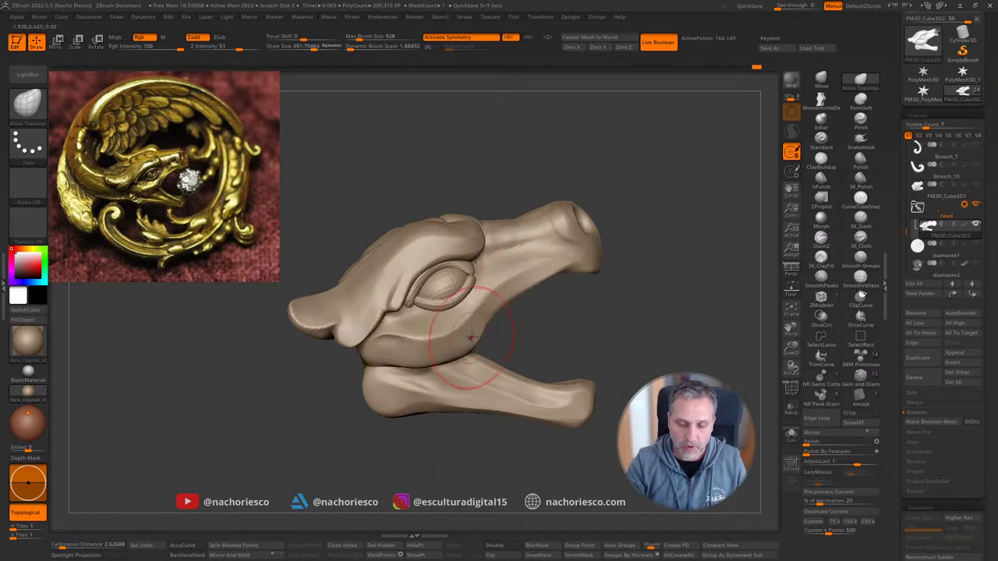
pyautogui.press('s')
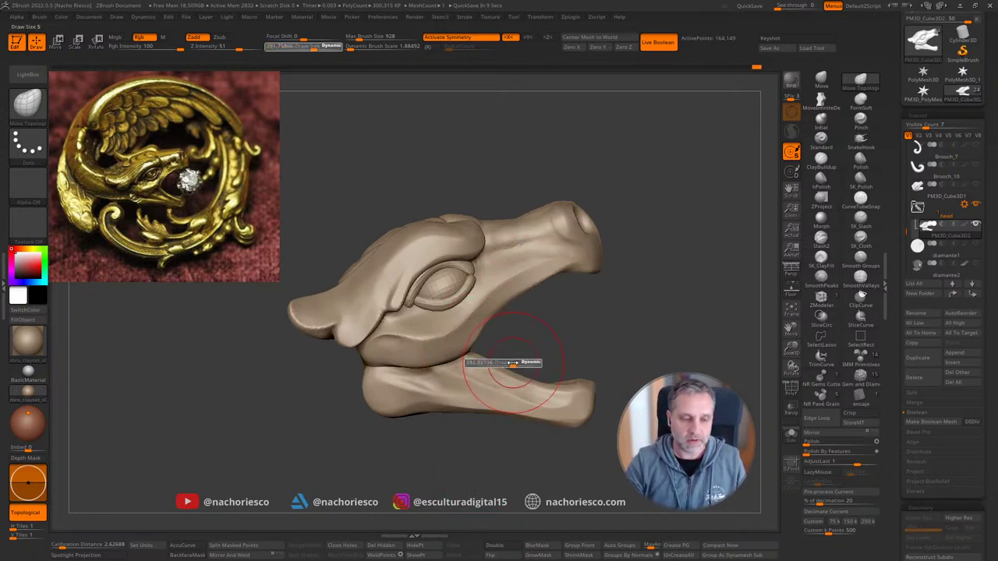
pyautogui.press('s')
pyautogui.moveTo(471, 356); pyautogui.dragTo(466, 354)
pyautogui.moveTo(550, 316); pyautogui.dragTo(507, 349)
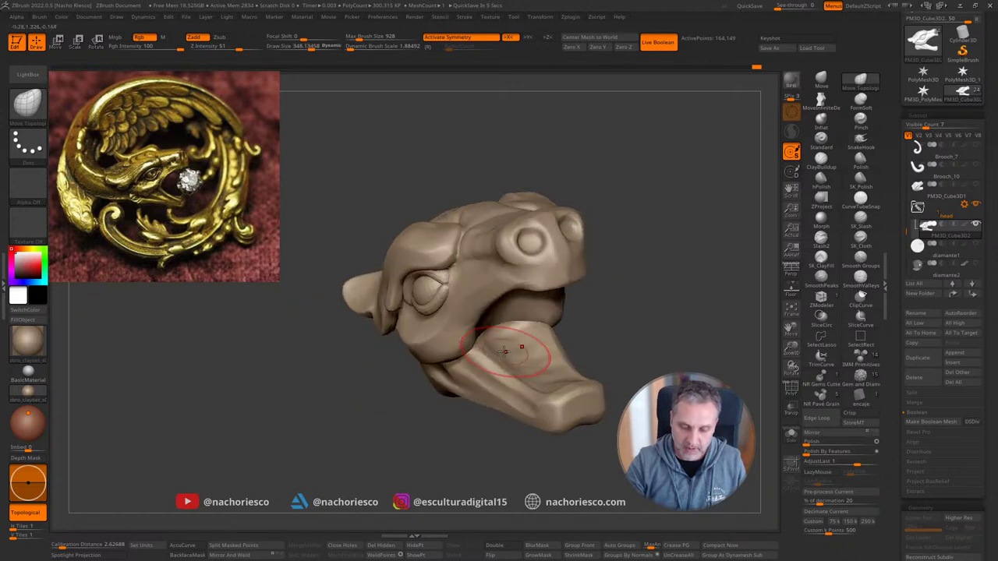
pyautogui.moveTo(603, 308); pyautogui.dragTo(597, 330)
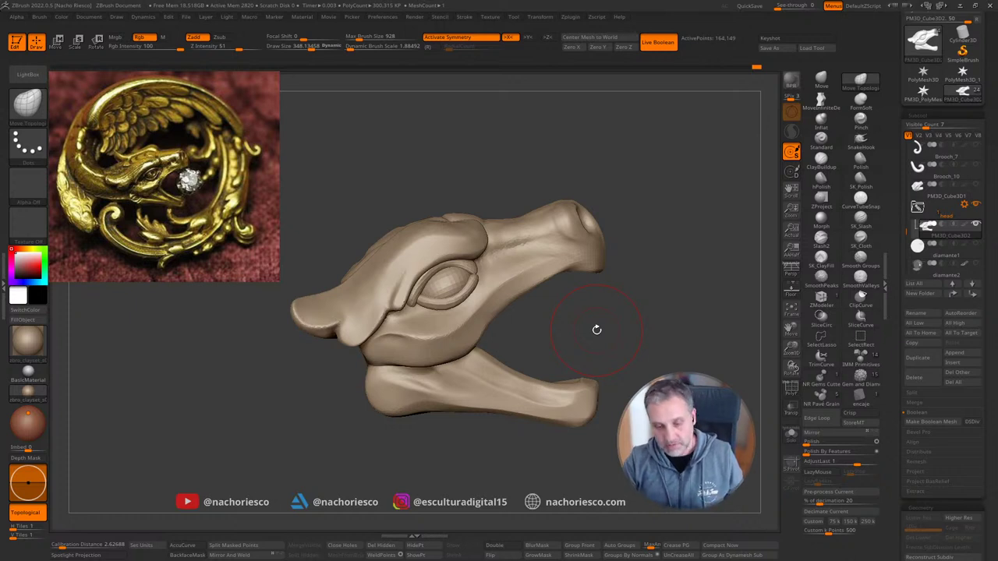
# Step: Shorten the lower jaw by pushing its front tip inward with the Move Topological brush at a draw size of about 649
pyautogui.keyDown('alt'); pyautogui.moveTo(672, 348); pyautogui.dragTo(678, 296); pyautogui.keyUp('alt')
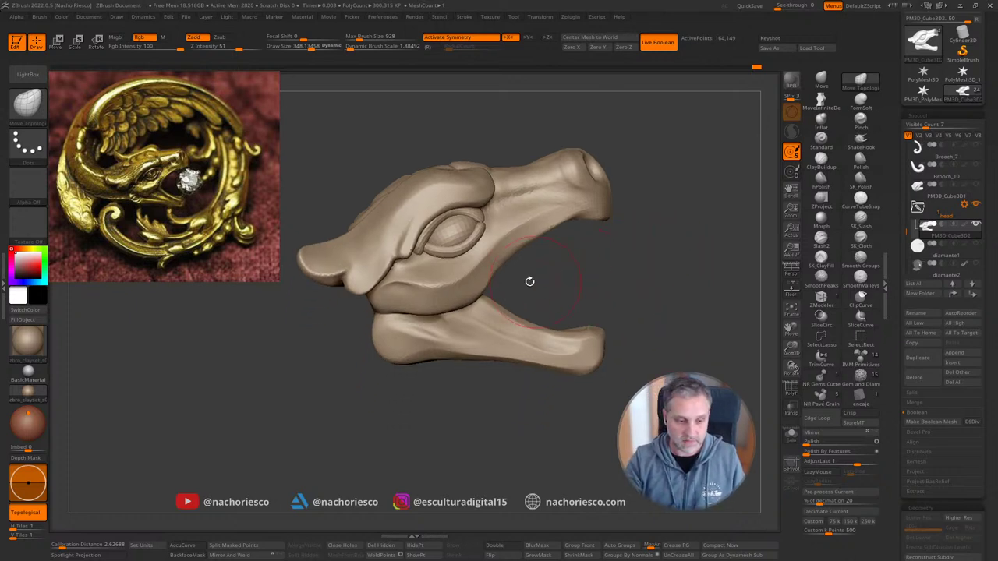
pyautogui.press('s')
pyautogui.moveTo(527, 286); pyautogui.dragTo(533, 286)
pyautogui.press('s')
pyautogui.moveTo(516, 350)
pyautogui.mouseDown()
pyautogui.moveTo(483, 355)
pyautogui.moveTo(587, 357)
pyautogui.mouseUp()
pyautogui.press('s')
pyautogui.press('s')
pyautogui.moveTo(595, 352); pyautogui.dragTo(578, 352)
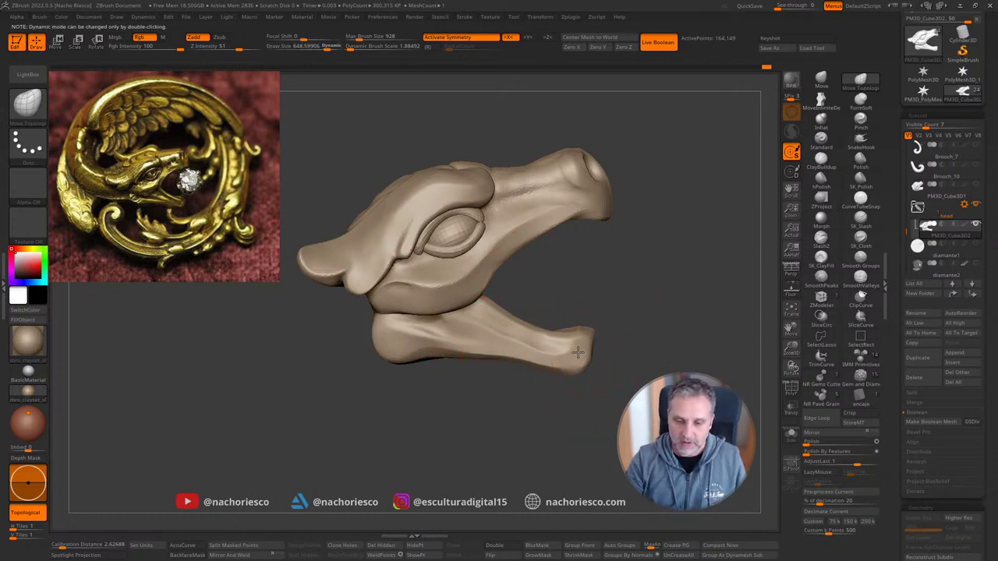
# Step: Nudge the fold behind the eye with the Move Topological brush at a draw size of about 284
pyautogui.moveTo(674, 307); pyautogui.dragTo(580, 452)
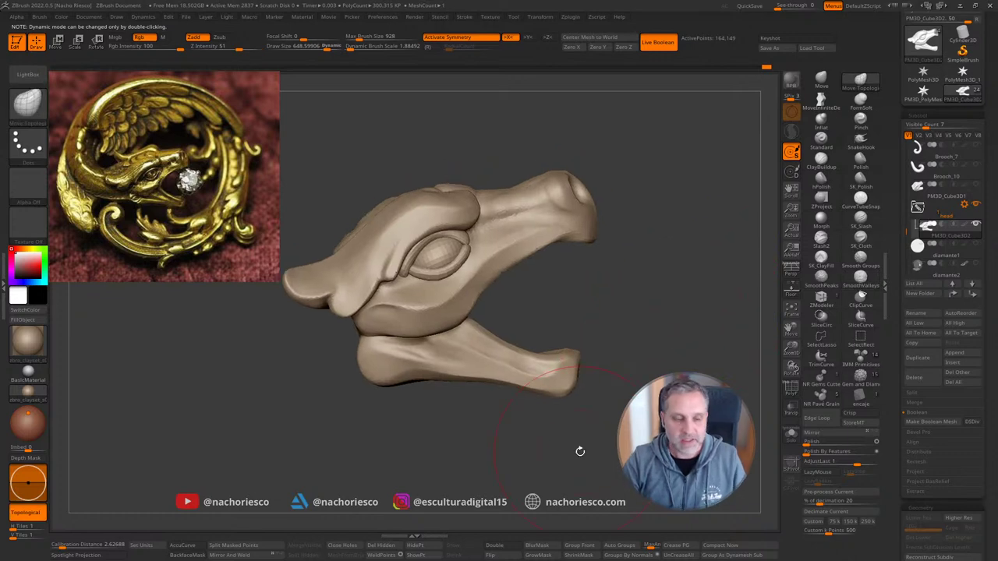
pyautogui.moveTo(651, 281)
pyautogui.mouseDown()
pyautogui.moveTo(662, 348)
pyautogui.moveTo(648, 319)
pyautogui.moveTo(694, 335)
pyautogui.mouseUp()
pyautogui.press('s')
pyautogui.moveTo(393, 270); pyautogui.dragTo(340, 267)
pyautogui.moveTo(622, 309)
pyautogui.mouseDown()
pyautogui.moveTo(683, 282)
pyautogui.moveTo(682, 316)
pyautogui.mouseUp()
pyautogui.press('s')
pyautogui.moveTo(466, 278); pyautogui.dragTo(465, 277)
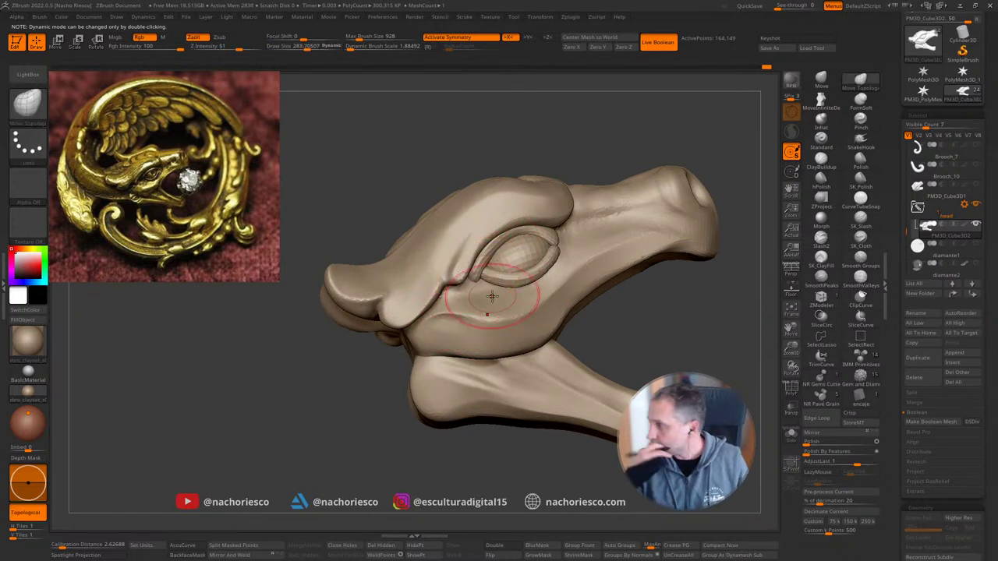
# Step: Shape the upper eyelid's rear end and its fold with the Move Topological brush at draw sizes of about 199, 233 and 193
pyautogui.press('s')
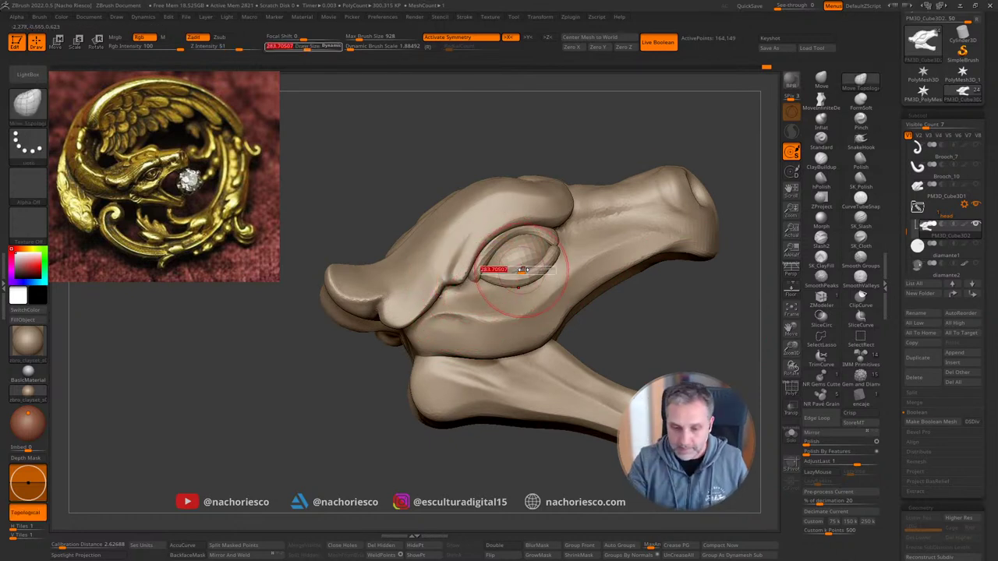
pyautogui.moveTo(521, 268); pyautogui.dragTo(511, 268)
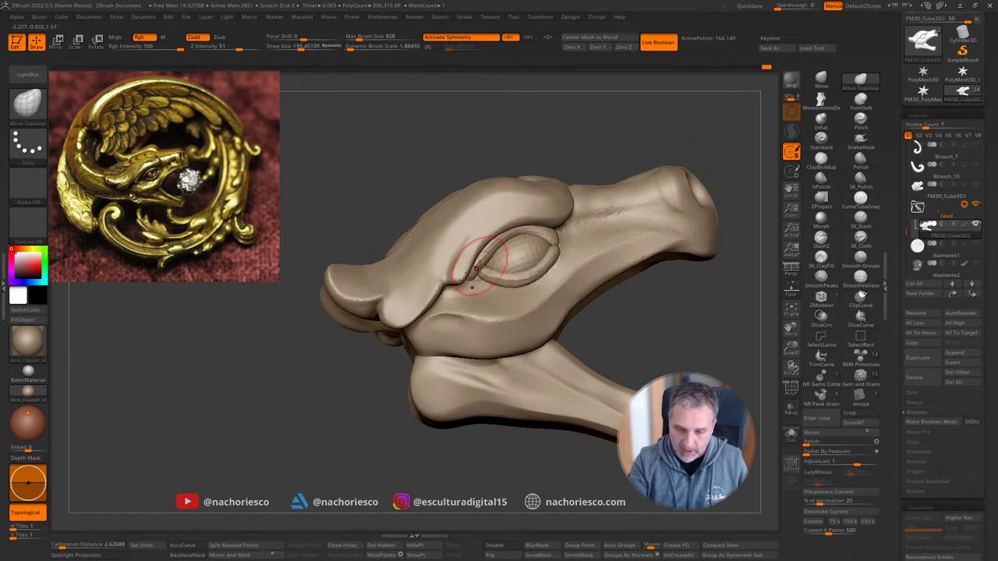
pyautogui.moveTo(686, 291); pyautogui.dragTo(689, 329)
pyautogui.moveTo(642, 276); pyautogui.dragTo(586, 247)
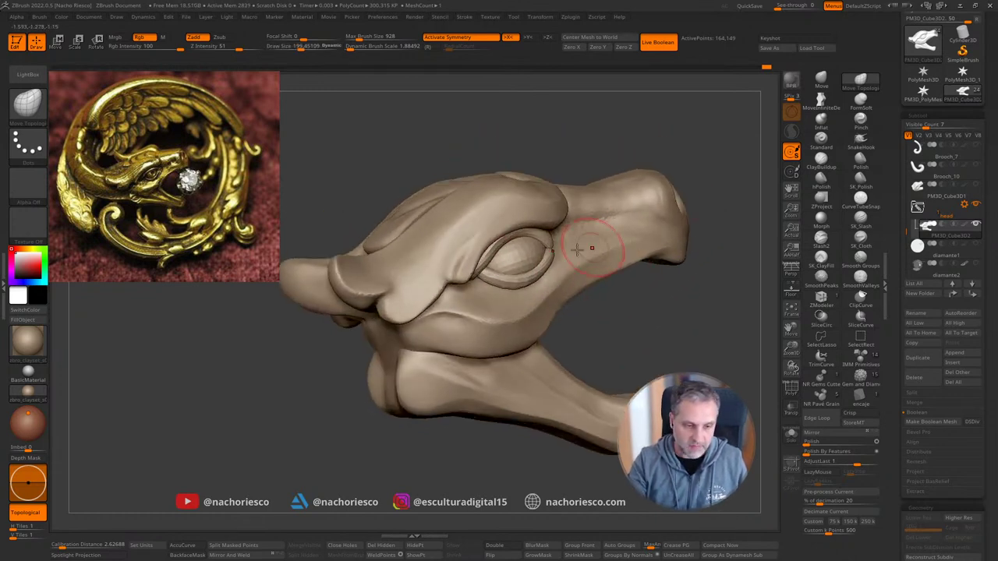
pyautogui.press('s')
pyautogui.moveTo(472, 264); pyautogui.dragTo(477, 264)
pyautogui.moveTo(602, 273); pyautogui.dragTo(633, 301)
pyautogui.press('s')
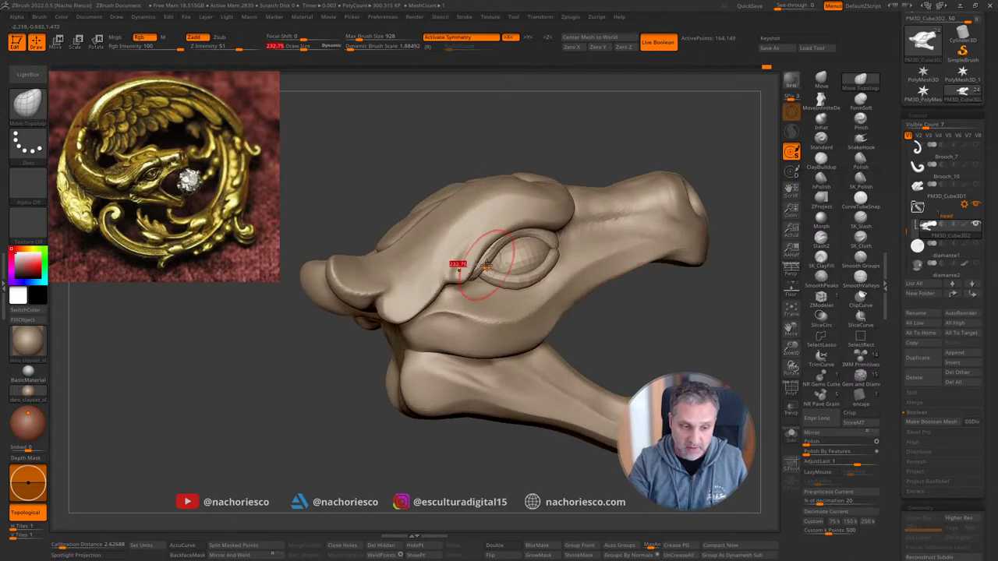
pyautogui.moveTo(490, 266); pyautogui.dragTo(478, 266)
pyautogui.moveTo(671, 301); pyautogui.dragTo(676, 320)
# Step: Carve the crease between the brow and the upper eyelid fold with the SK_Slash brush at a draw size of about 193
pyautogui.click(860, 219)
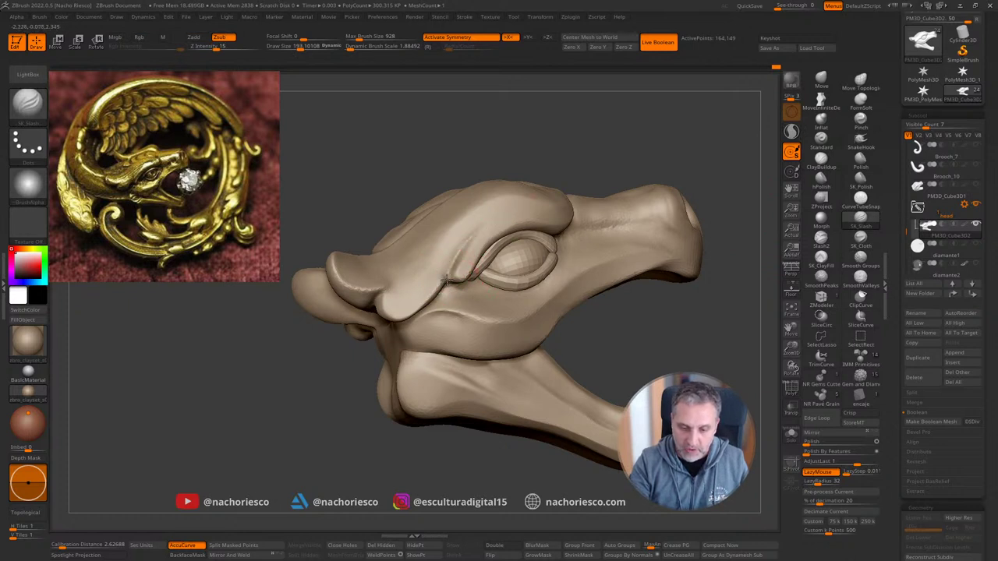
pyautogui.moveTo(660, 157); pyautogui.dragTo(680, 166)
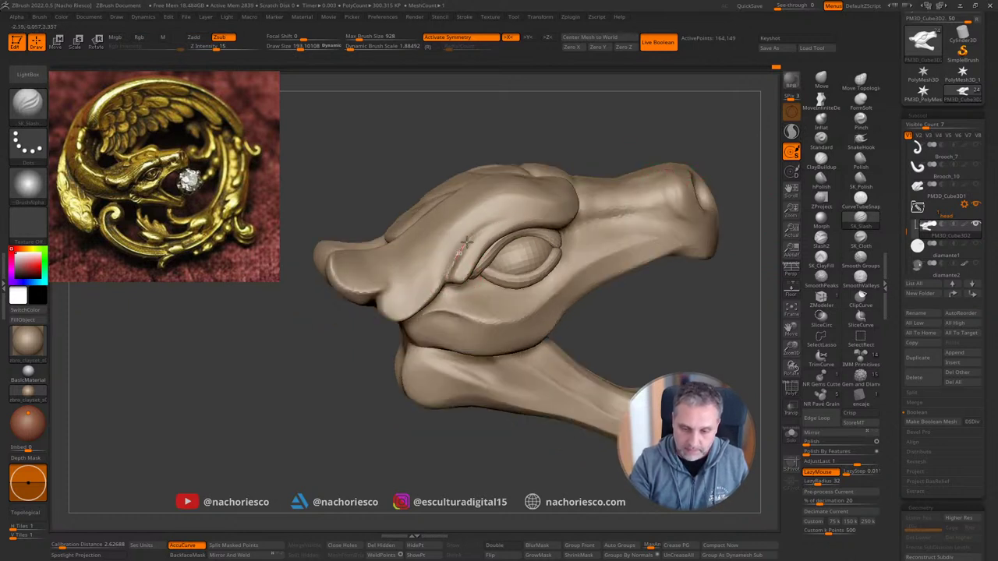
pyautogui.moveTo(660, 133)
pyautogui.mouseDown()
pyautogui.moveTo(707, 290)
pyautogui.moveTo(749, 296)
pyautogui.moveTo(727, 308)
pyautogui.moveTo(709, 343)
pyautogui.moveTo(702, 281)
pyautogui.mouseUp()
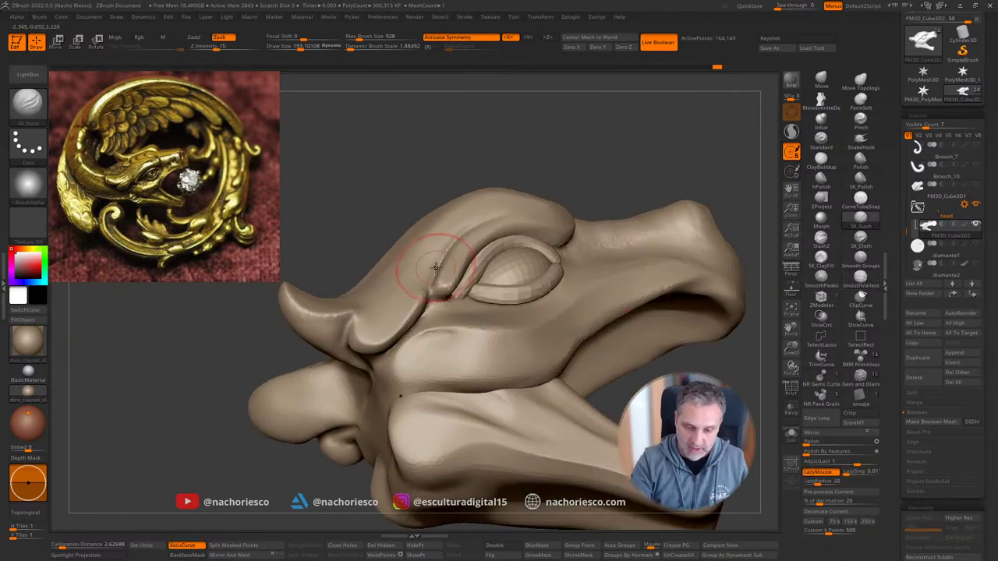
pyautogui.moveTo(589, 167)
pyautogui.mouseDown()
pyautogui.moveTo(679, 346)
pyautogui.moveTo(707, 302)
pyautogui.moveTo(694, 321)
pyautogui.moveTo(700, 337)
pyautogui.moveTo(722, 327)
pyautogui.moveTo(715, 343)
pyautogui.moveTo(750, 315)
pyautogui.moveTo(735, 330)
pyautogui.moveTo(726, 319)
pyautogui.moveTo(670, 324)
pyautogui.moveTo(726, 330)
pyautogui.moveTo(684, 323)
pyautogui.moveTo(651, 387)
pyautogui.moveTo(673, 314)
pyautogui.moveTo(657, 247)
pyautogui.moveTo(648, 273)
pyautogui.moveTo(673, 352)
pyautogui.moveTo(612, 343)
pyautogui.moveTo(603, 332)
pyautogui.moveTo(631, 327)
pyautogui.moveTo(561, 313)
pyautogui.mouseUp()
pyautogui.moveTo(663, 327); pyautogui.dragTo(650, 328)
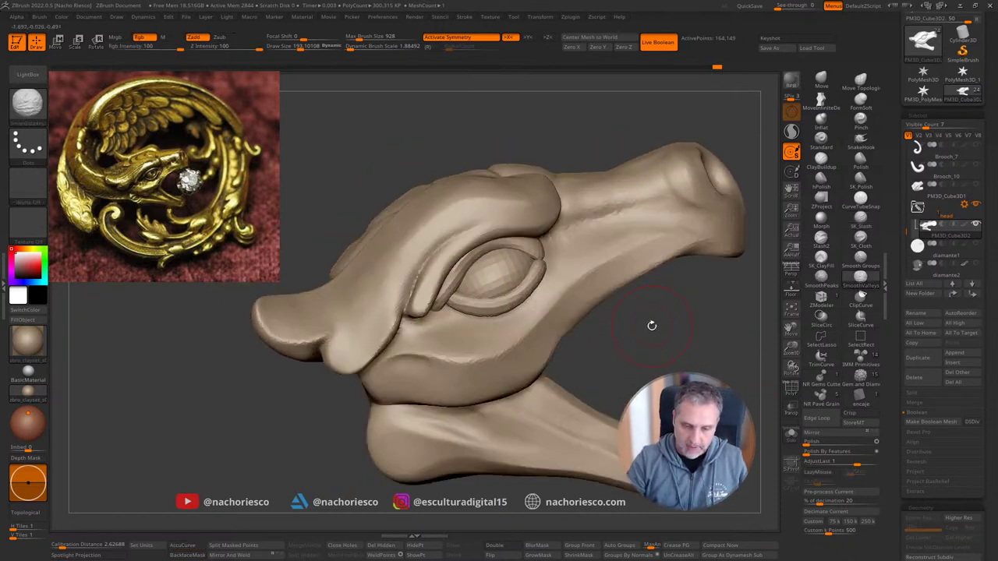
# Step: Isolate the upper head and mask the upper eyelid fold with a softened mask edge
pyautogui.keyDown('ctrl'); pyautogui.keyDown('shift'); pyautogui.click(421, 331); pyautogui.keyUp('shift'); pyautogui.keyUp('ctrl')
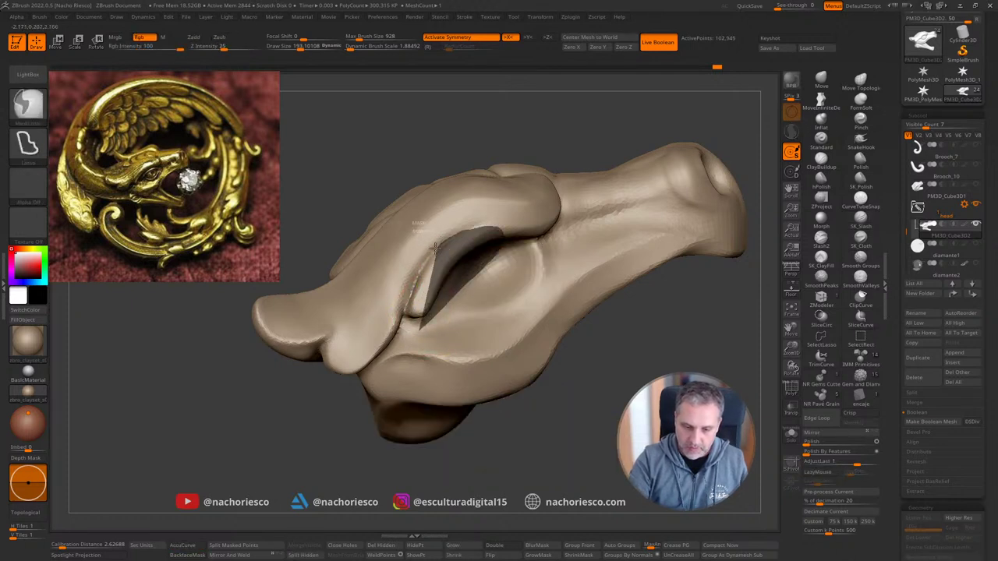
pyautogui.moveTo(639, 330); pyautogui.dragTo(608, 350)
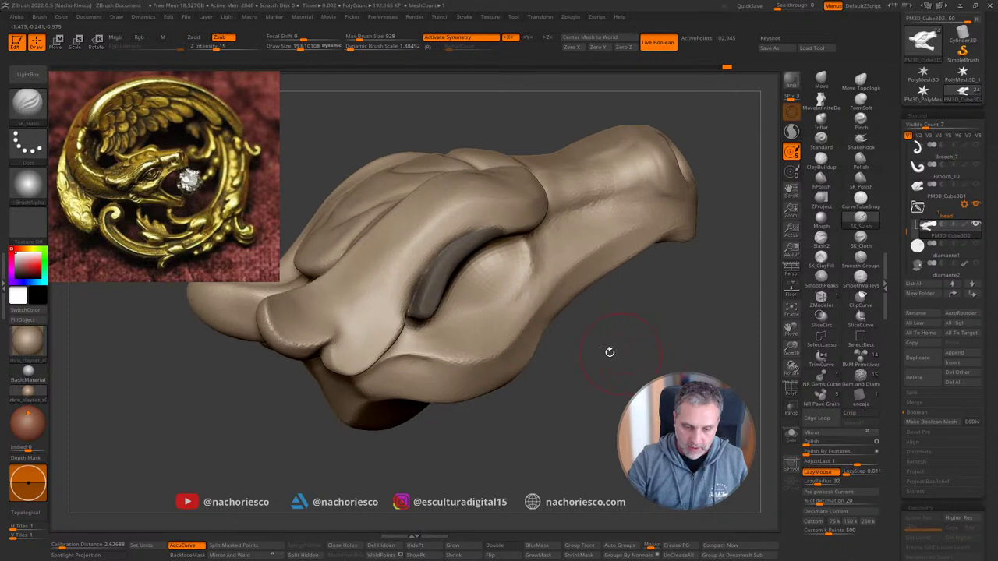
pyautogui.keyDown('ctrl'); pyautogui.click(426, 285); pyautogui.keyUp('ctrl')
# Step: Smooth the crease beside the masked eyelid fold at a draw size of about 169, clear the mask and unhide the remaining parts
pyautogui.press('s')
pyautogui.moveTo(407, 272); pyautogui.dragTo(417, 269)
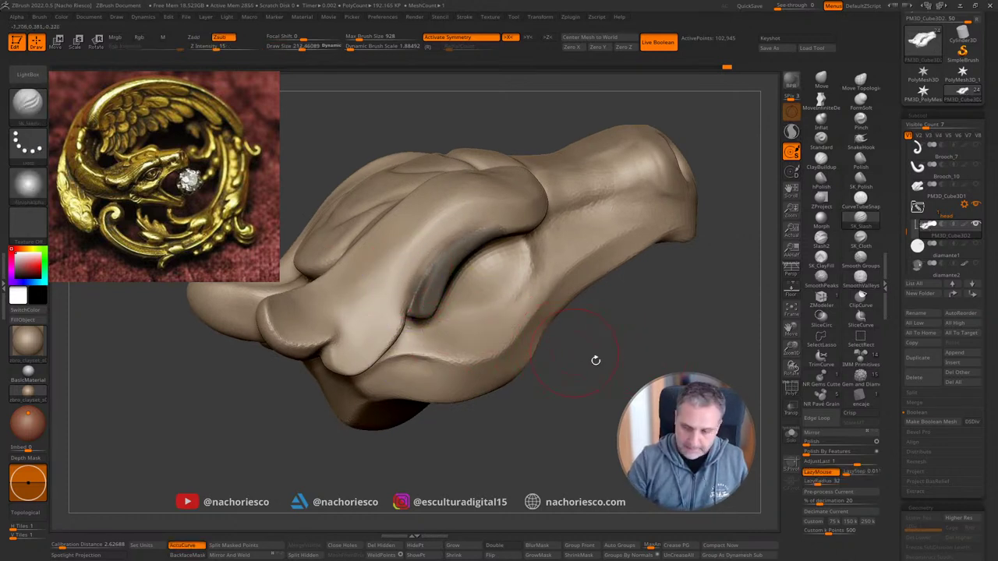
pyautogui.click(792, 132)
pyautogui.press('s')
pyautogui.moveTo(434, 282)
pyautogui.mouseDown()
pyautogui.moveTo(429, 257)
pyautogui.moveTo(413, 270)
pyautogui.moveTo(390, 335)
pyautogui.mouseUp()
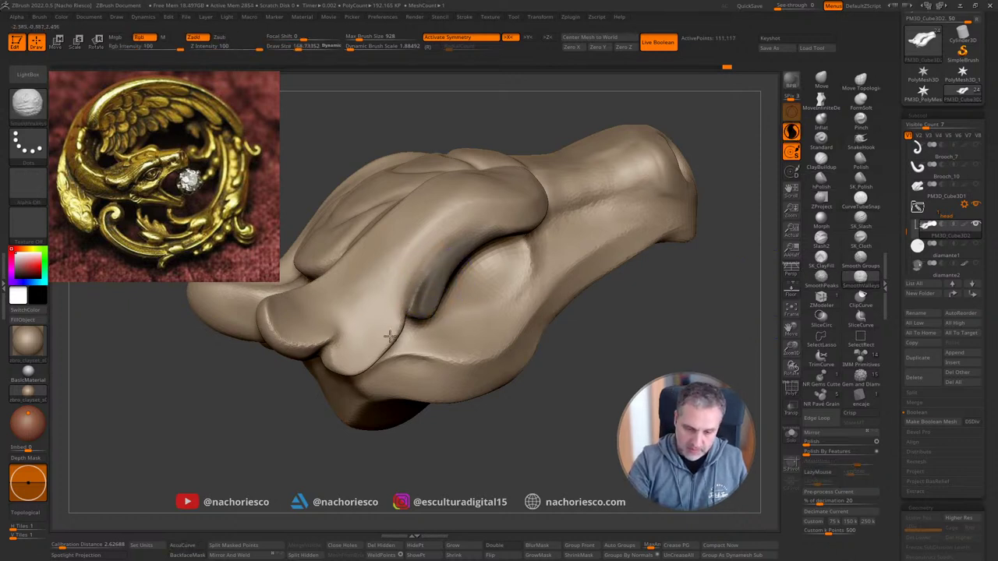
pyautogui.moveTo(605, 385); pyautogui.dragTo(702, 390)
pyautogui.keyDown('ctrl'); pyautogui.click(624, 363); pyautogui.keyUp('ctrl')
pyautogui.keyDown('ctrl'); pyautogui.keyDown('shift'); pyautogui.click(647, 351); pyautogui.keyUp('shift'); pyautogui.keyUp('ctrl')
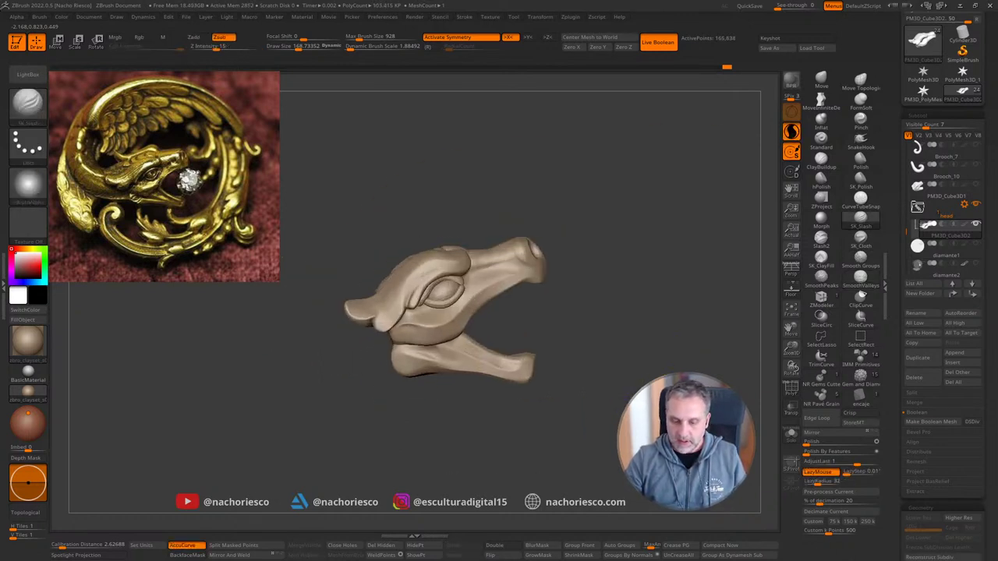
# Step: Split the dragon head into separate subtools for the upper head, the lower jaw, and the eyes with their eyelids
pyautogui.keyDown('ctrl'); pyautogui.keyDown('shift'); pyautogui.click(488, 287); pyautogui.keyUp('shift'); pyautogui.keyUp('ctrl')
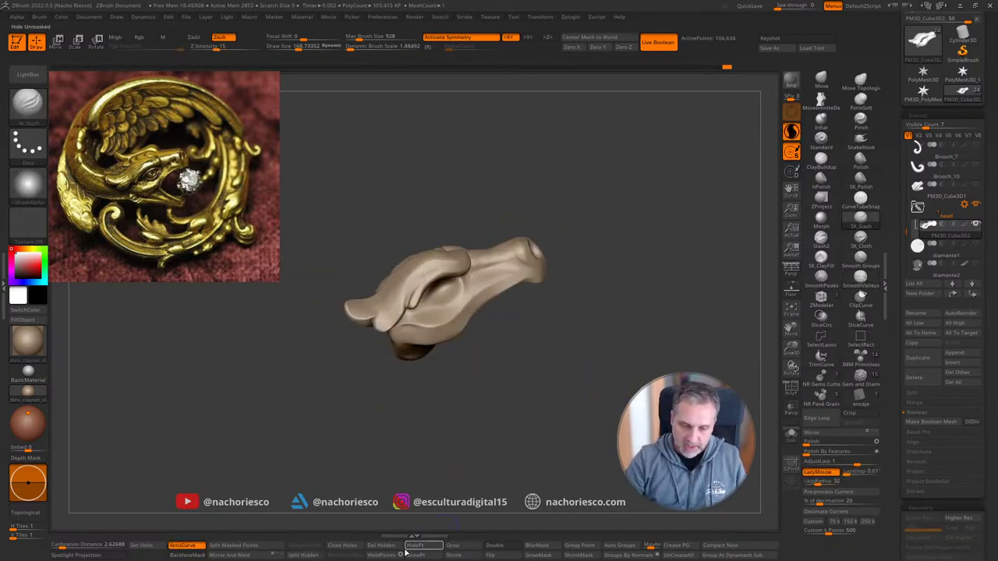
pyautogui.click(304, 554)
pyautogui.click(938, 258)
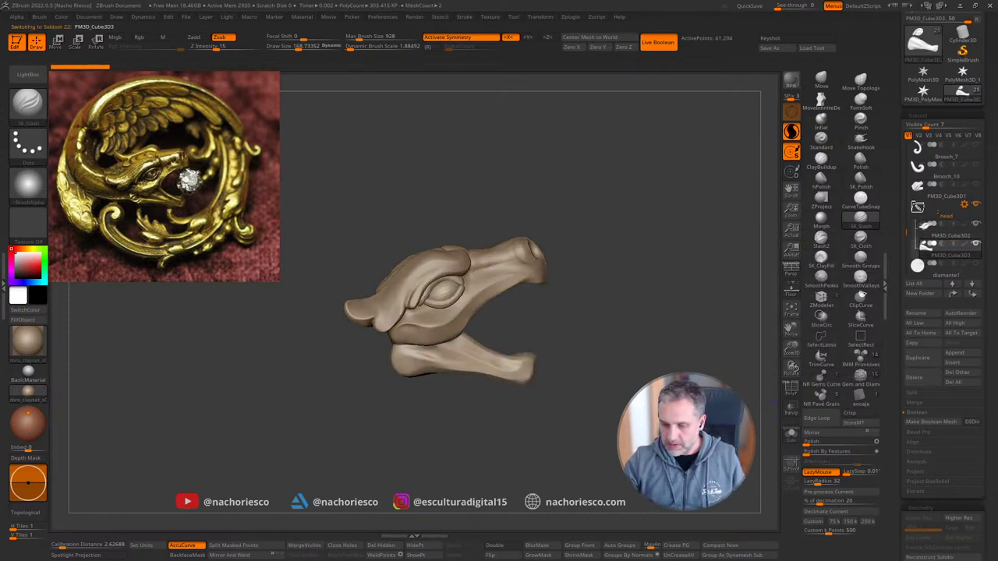
pyautogui.hotkey('ctrl', 'shift')
pyautogui.keyDown('ctrl'); pyautogui.keyDown('shift'); pyautogui.click(512, 369); pyautogui.keyUp('shift'); pyautogui.keyUp('ctrl')
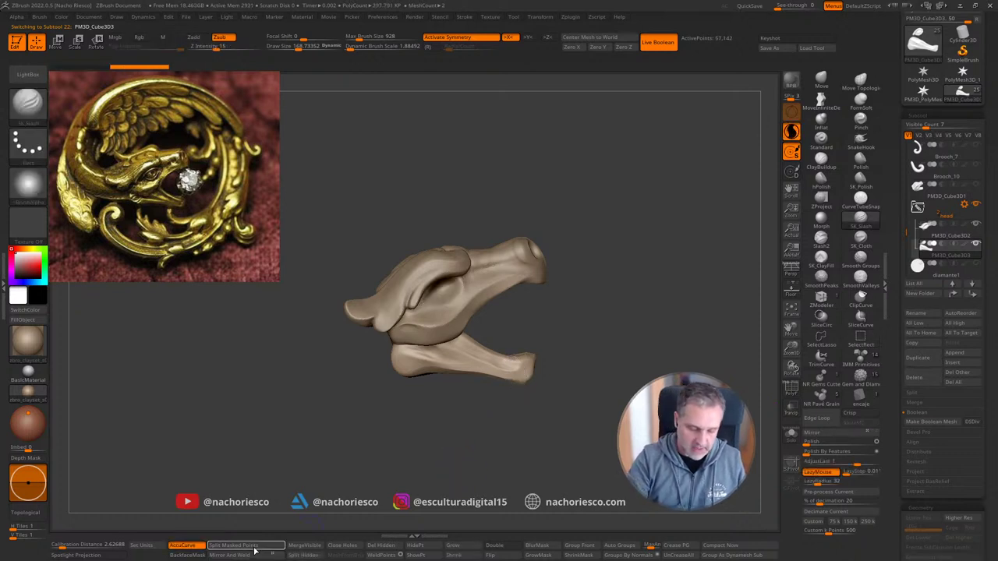
pyautogui.click(304, 556)
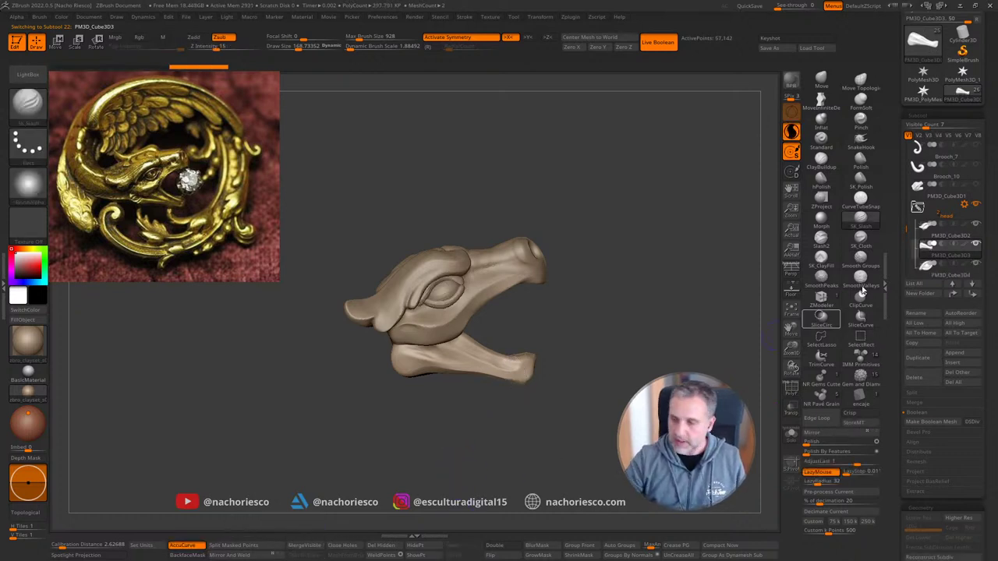
# Step: Shorten the snout on the upper head subtool with the Move brush at draw sizes of about 392, 928 and 660
pyautogui.click(942, 234)
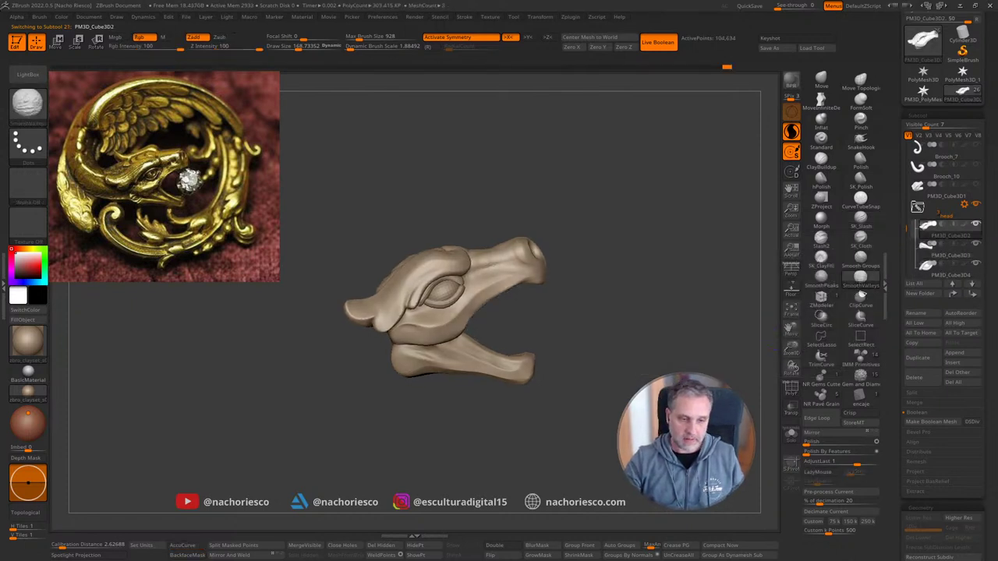
pyautogui.moveTo(593, 312); pyautogui.dragTo(581, 375)
pyautogui.click(821, 81)
pyautogui.press('s')
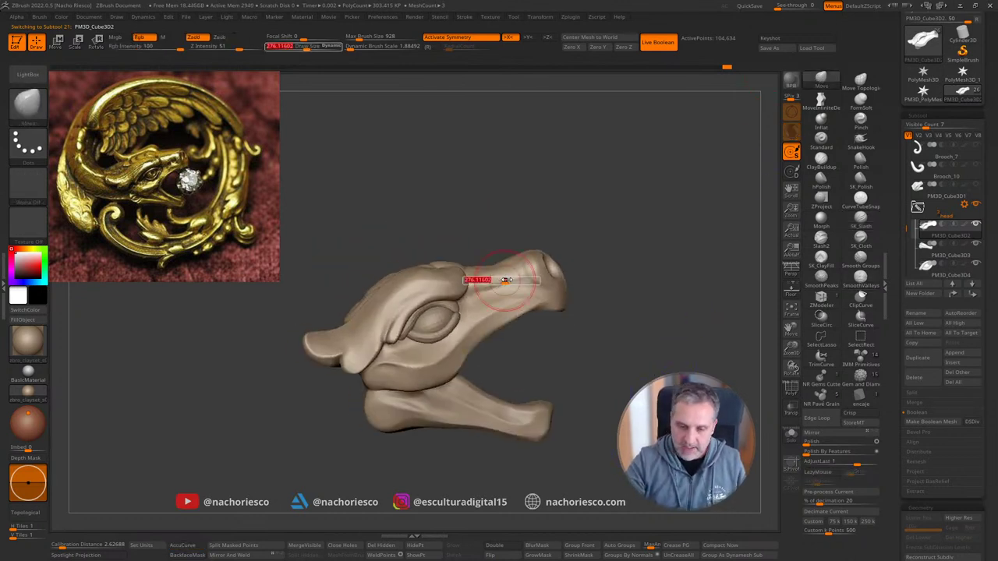
pyautogui.moveTo(496, 281); pyautogui.dragTo(512, 281)
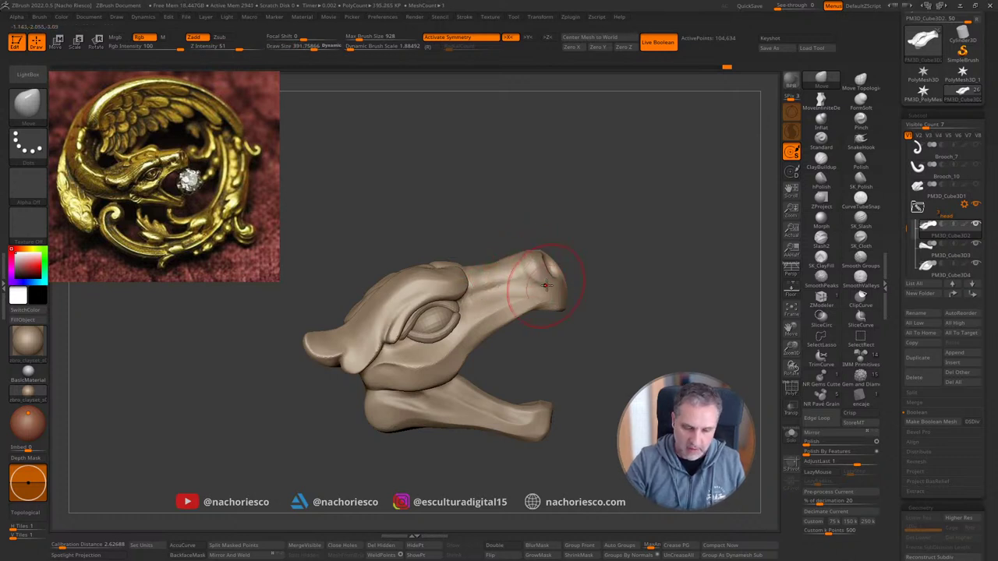
pyautogui.press('s')
pyautogui.moveTo(543, 283); pyautogui.dragTo(572, 283)
pyautogui.moveTo(567, 283); pyautogui.dragTo(538, 282)
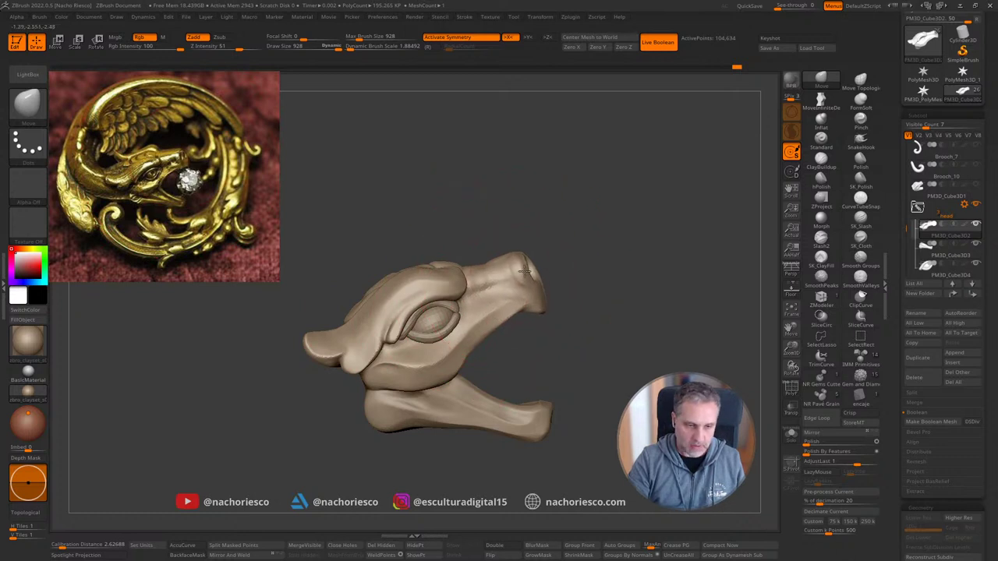
pyautogui.press('s')
pyautogui.moveTo(524, 285); pyautogui.dragTo(509, 287)
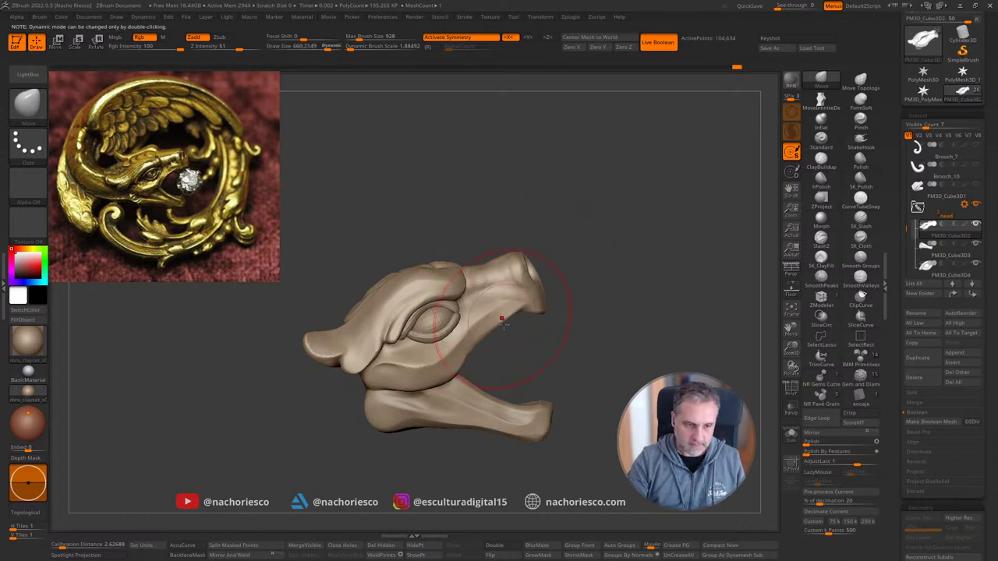
# Step: Adjust the lower jaw's front at a draw size of about 860 and the snout's top at about 467 with the Move brush
pyautogui.keyDown('alt'); pyautogui.click(532, 417); pyautogui.keyUp('alt')
pyautogui.press('s')
pyautogui.moveTo(535, 418); pyautogui.dragTo(544, 421)
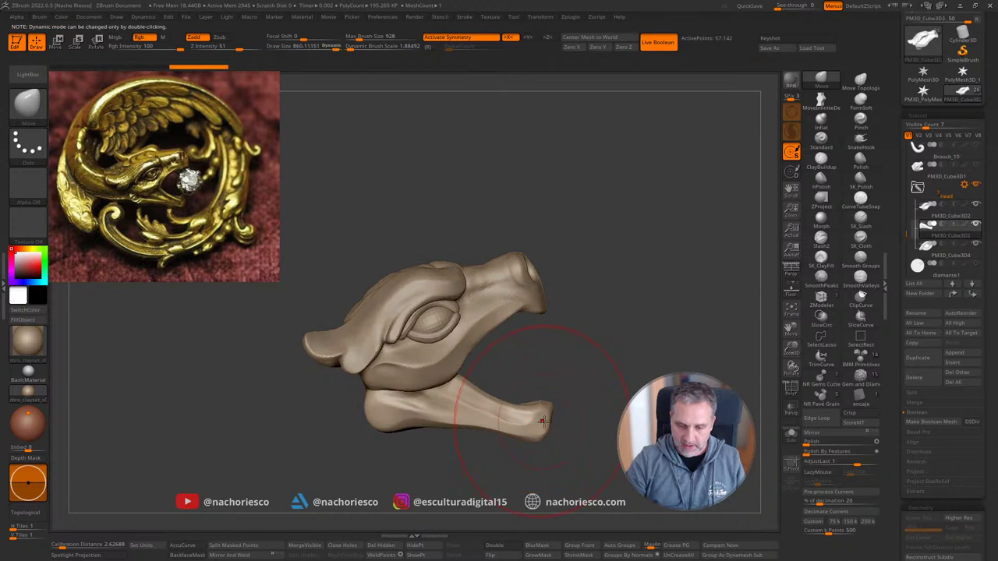
pyautogui.moveTo(581, 366)
pyautogui.mouseDown()
pyautogui.moveTo(619, 378)
pyautogui.moveTo(613, 357)
pyautogui.mouseUp()
pyautogui.moveTo(569, 316); pyautogui.dragTo(507, 298, button='right')
pyautogui.keyDown('alt'); pyautogui.click(511, 293); pyautogui.keyUp('alt')
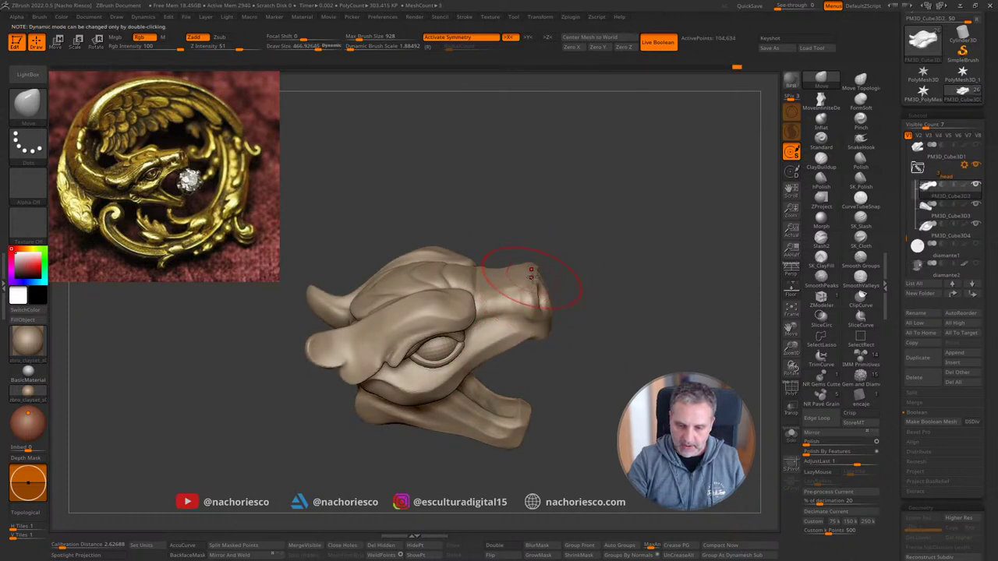
pyautogui.moveTo(532, 277)
pyautogui.mouseDown()
pyautogui.moveTo(585, 223)
pyautogui.moveTo(604, 244)
pyautogui.moveTo(601, 225)
pyautogui.moveTo(627, 244)
pyautogui.moveTo(633, 286)
pyautogui.mouseUp()
# Step: Split the eyelids off the eyeballs into their own subtool, isolating the eye parts while separating them
pyautogui.keyDown('alt'); pyautogui.click(474, 332); pyautogui.keyUp('alt')
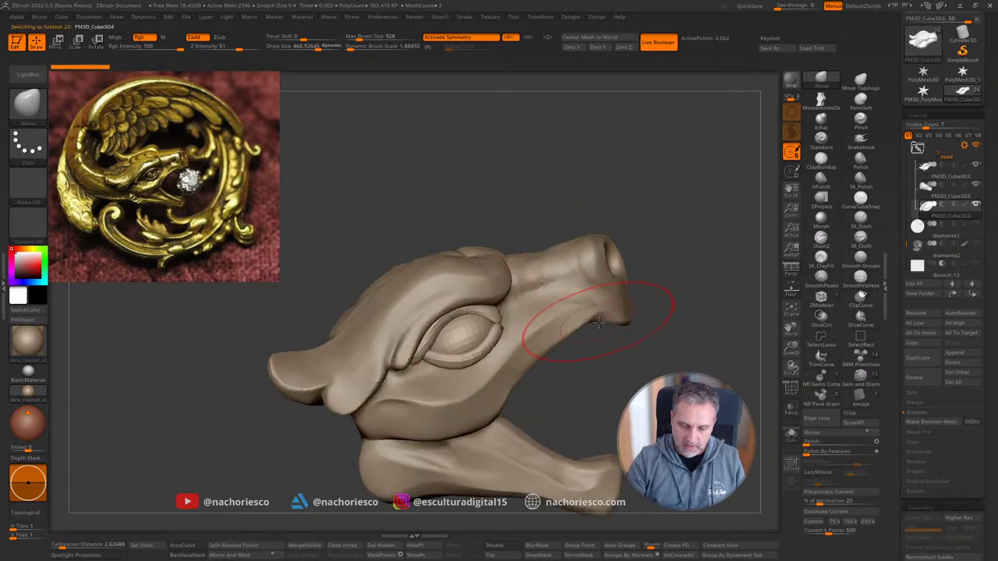
pyautogui.click(792, 435)
pyautogui.moveTo(607, 402); pyautogui.dragTo(583, 421)
pyautogui.keyDown('ctrl'); pyautogui.keyDown('shift'); pyautogui.click(471, 346); pyautogui.keyUp('shift'); pyautogui.keyUp('ctrl')
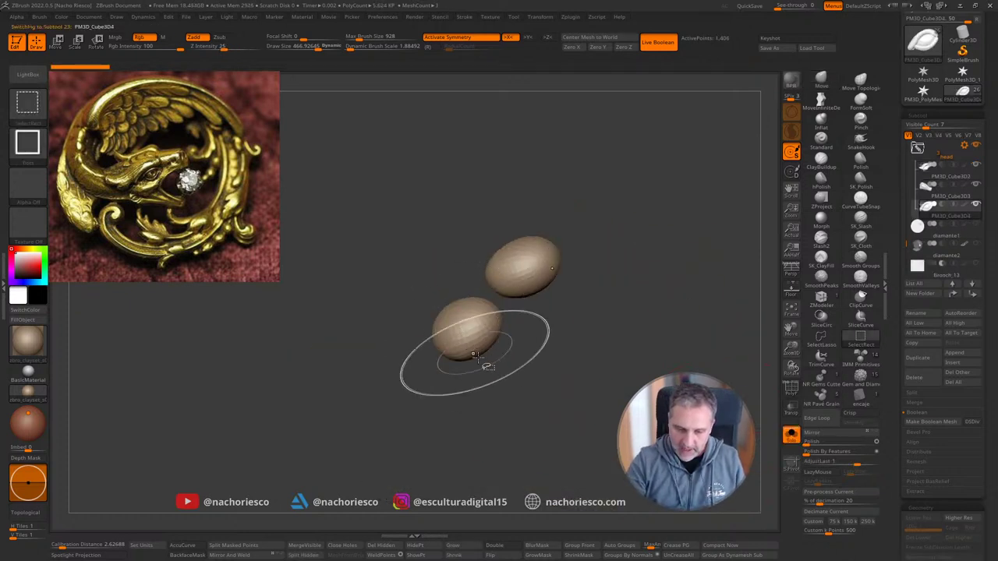
pyautogui.click(304, 556)
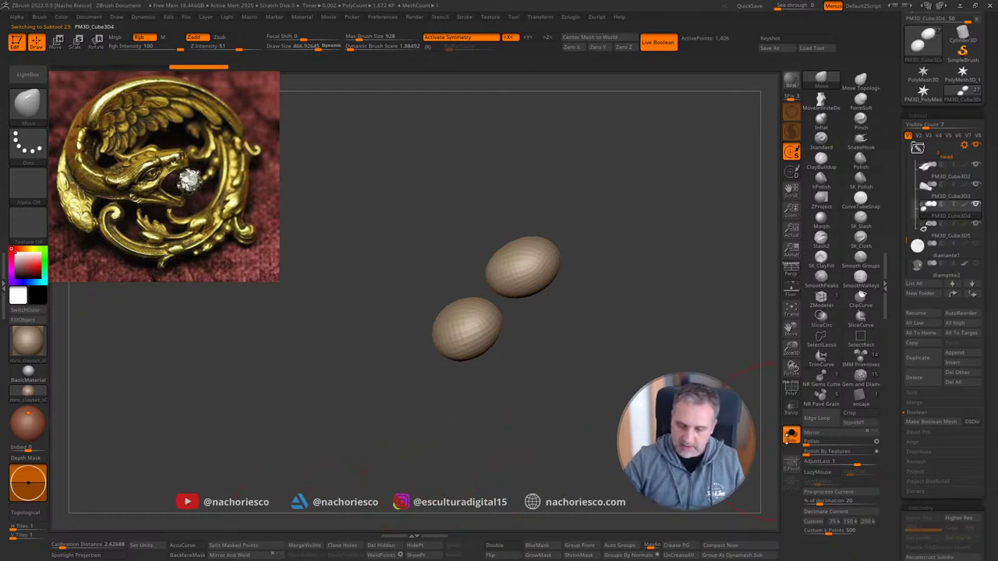
pyautogui.click(791, 435)
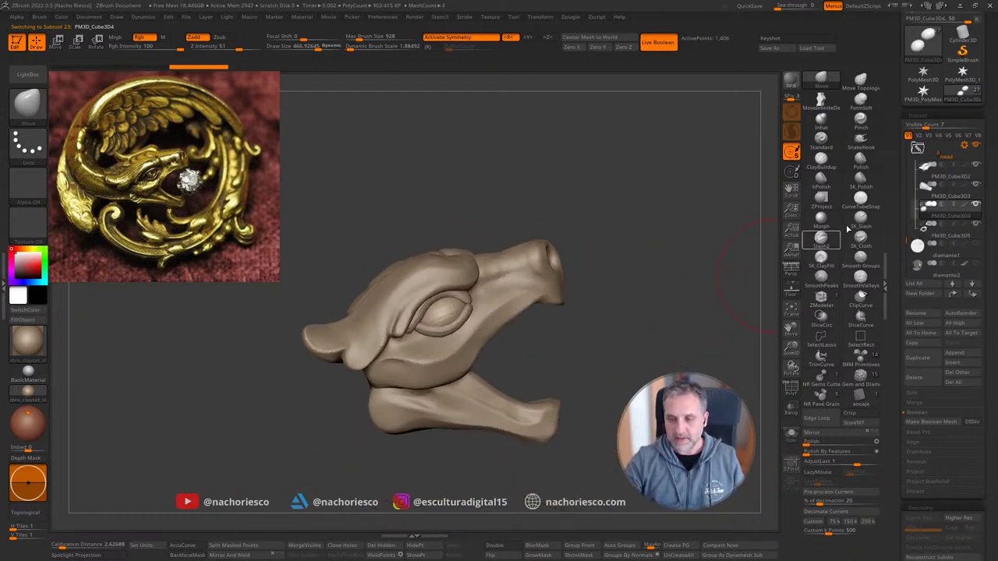
pyautogui.click(933, 257)
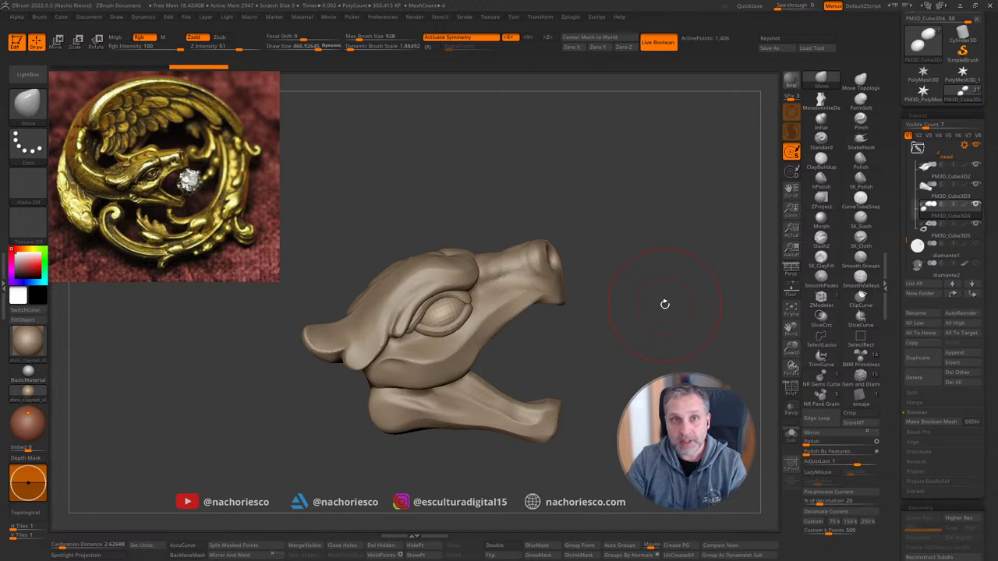
# Step: Refine the snout's front tip and upper lip with the Move brush at draw sizes of about 307, 284 and 233
pyautogui.moveTo(669, 328); pyautogui.dragTo(582, 328)
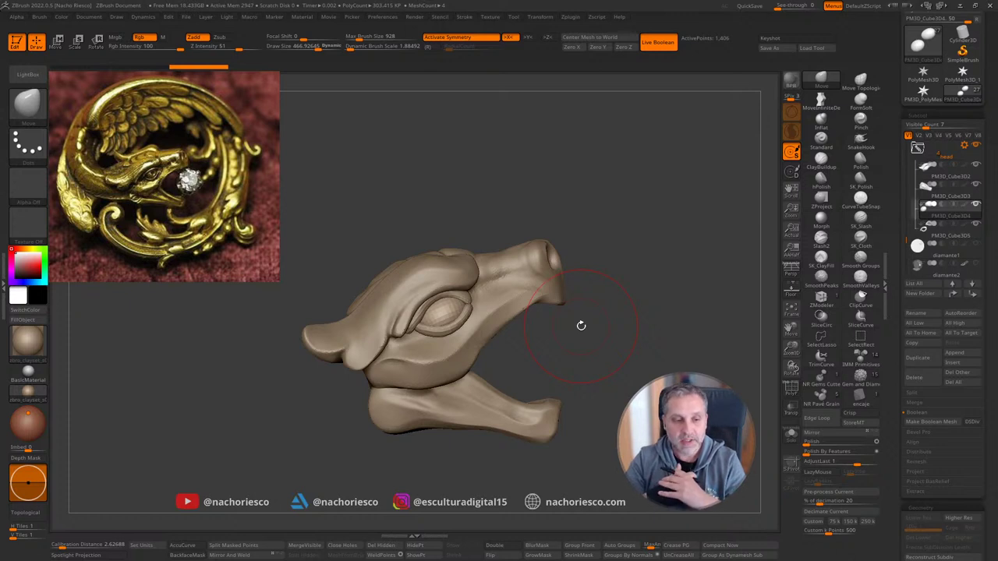
pyautogui.moveTo(609, 269)
pyautogui.mouseDown()
pyautogui.moveTo(611, 281)
pyautogui.moveTo(579, 272)
pyautogui.mouseUp()
pyautogui.press('s')
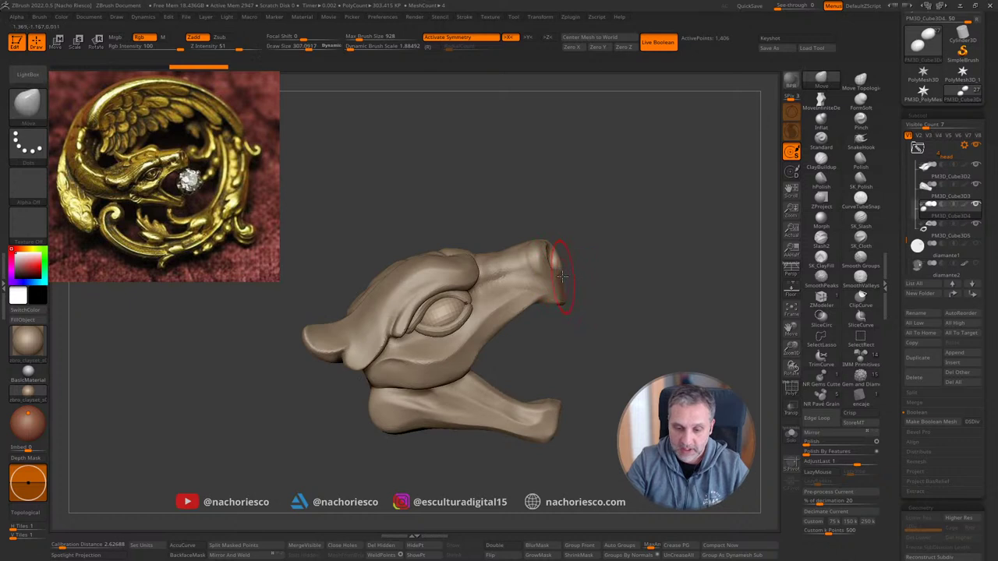
pyautogui.keyDown('alt'); pyautogui.click(560, 278); pyautogui.keyUp('alt')
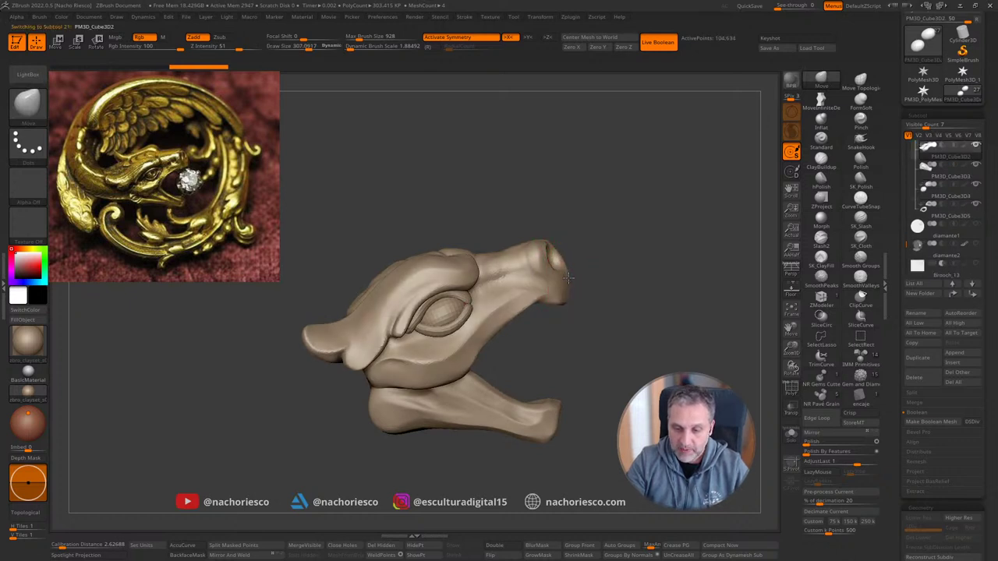
pyautogui.press('s')
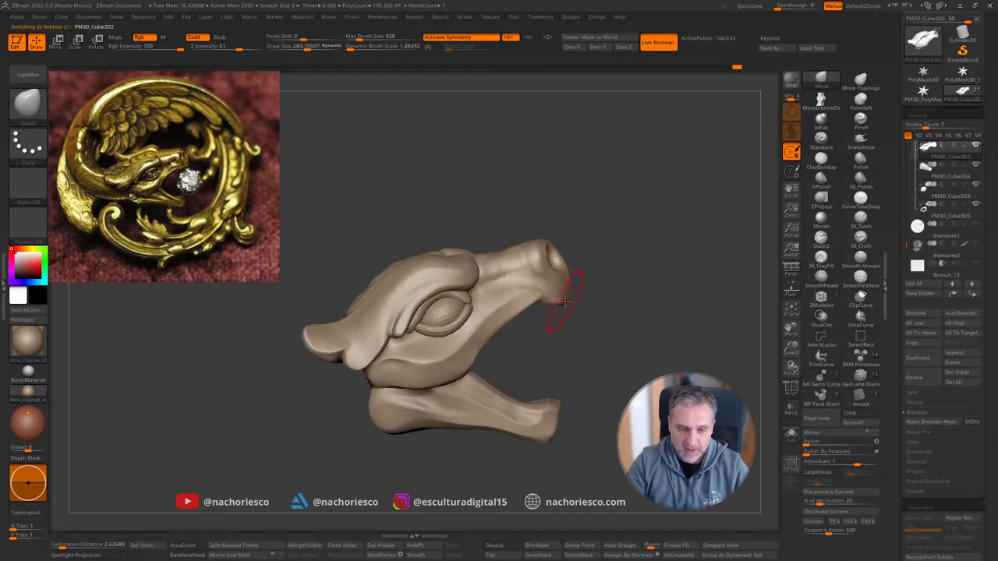
pyautogui.press('s')
pyautogui.moveTo(569, 301)
pyautogui.mouseDown()
pyautogui.moveTo(563, 310)
pyautogui.moveTo(539, 300)
pyautogui.mouseUp()
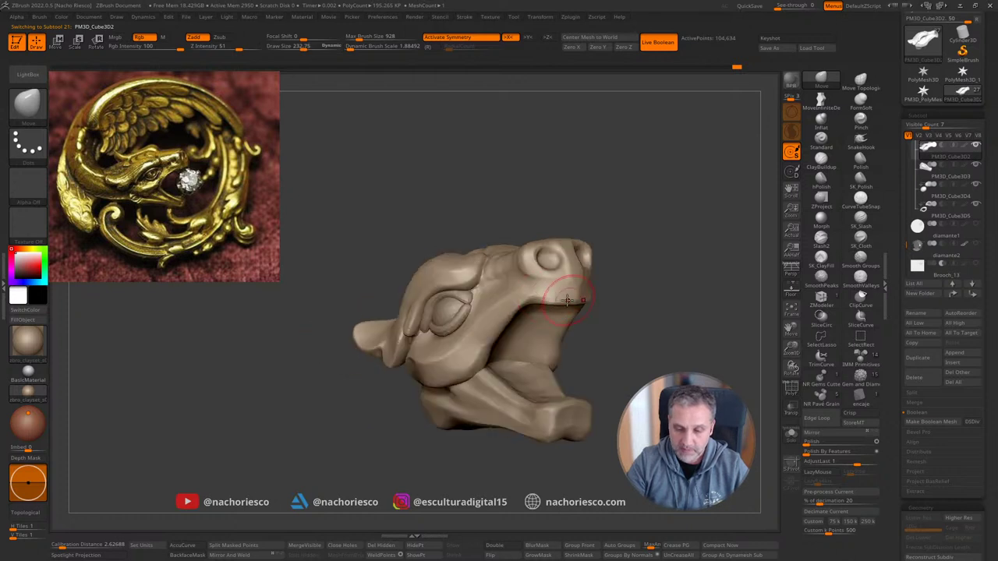
pyautogui.moveTo(604, 283); pyautogui.dragTo(572, 292)
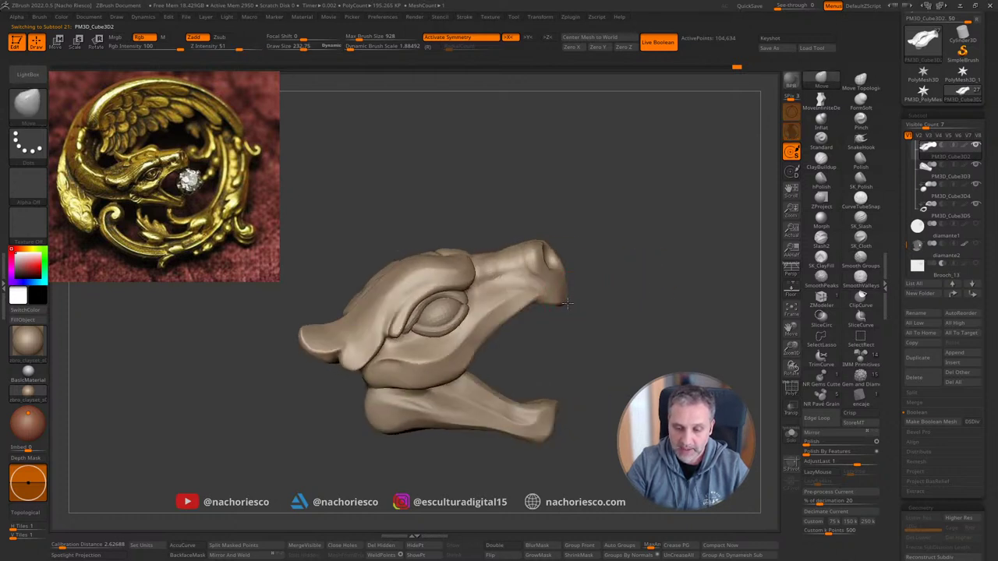
pyautogui.moveTo(621, 314); pyautogui.dragTo(644, 350)
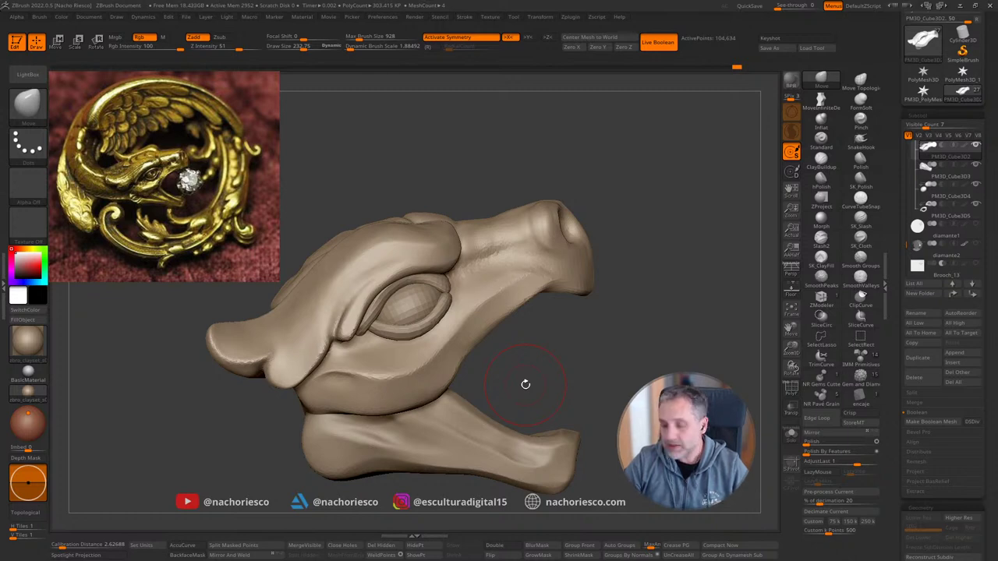
pyautogui.moveTo(526, 385); pyautogui.dragTo(683, 316)
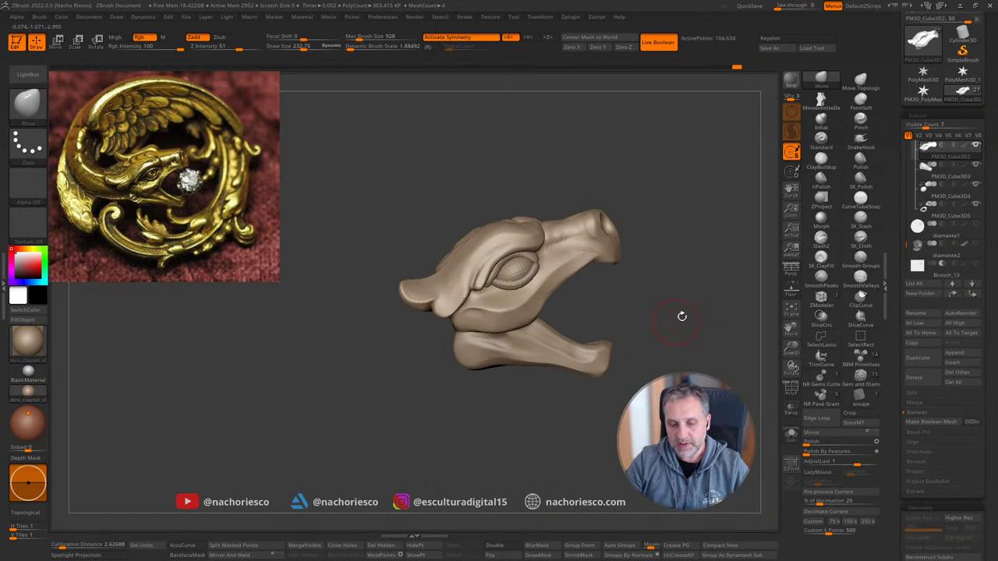
pyautogui.moveTo(753, 350); pyautogui.dragTo(776, 421)
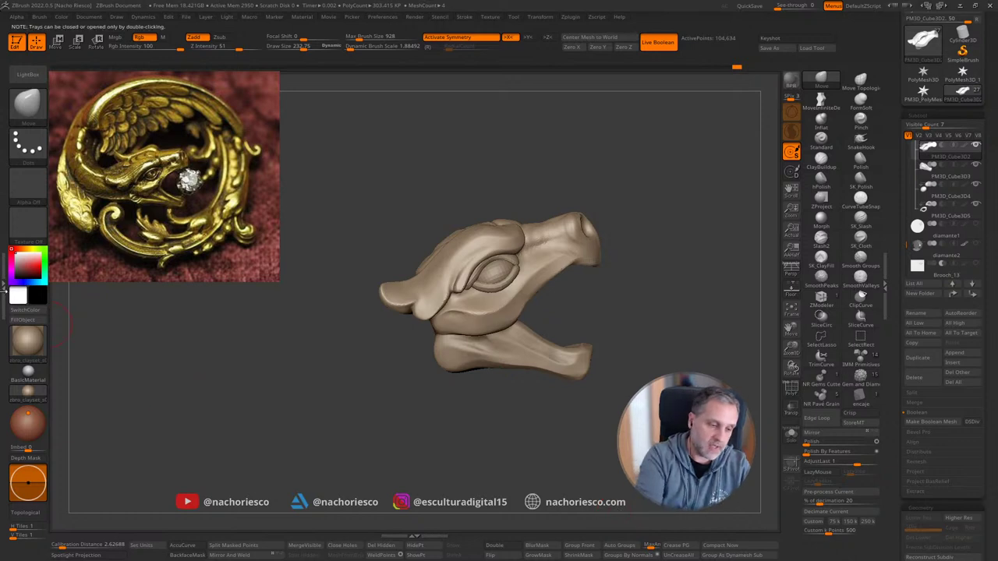
# Step: Get the Kitco Metal Quotes price estimate for the upper head subtool with zero markup and extra weight
pyautogui.click(9, 295)
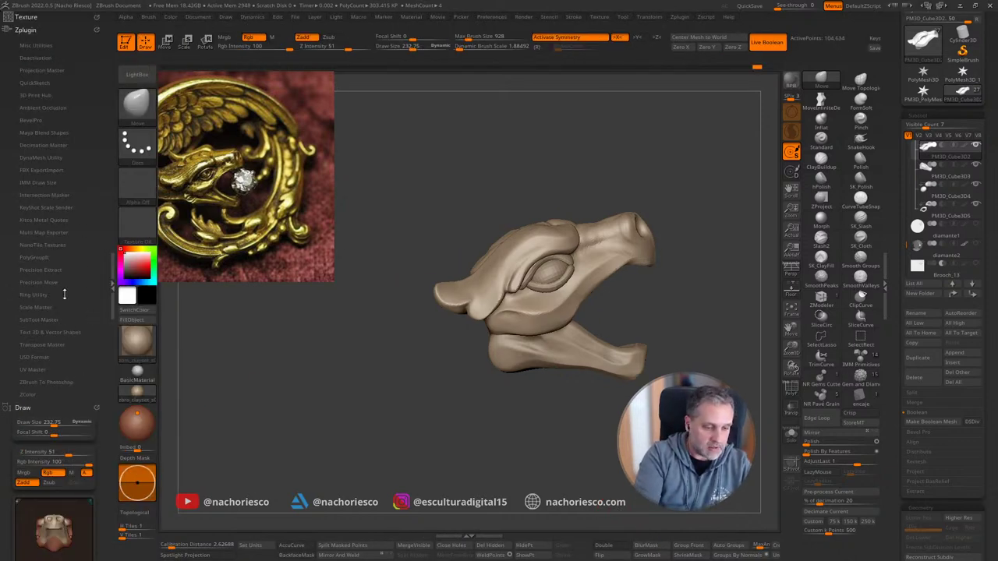
pyautogui.click(45, 220)
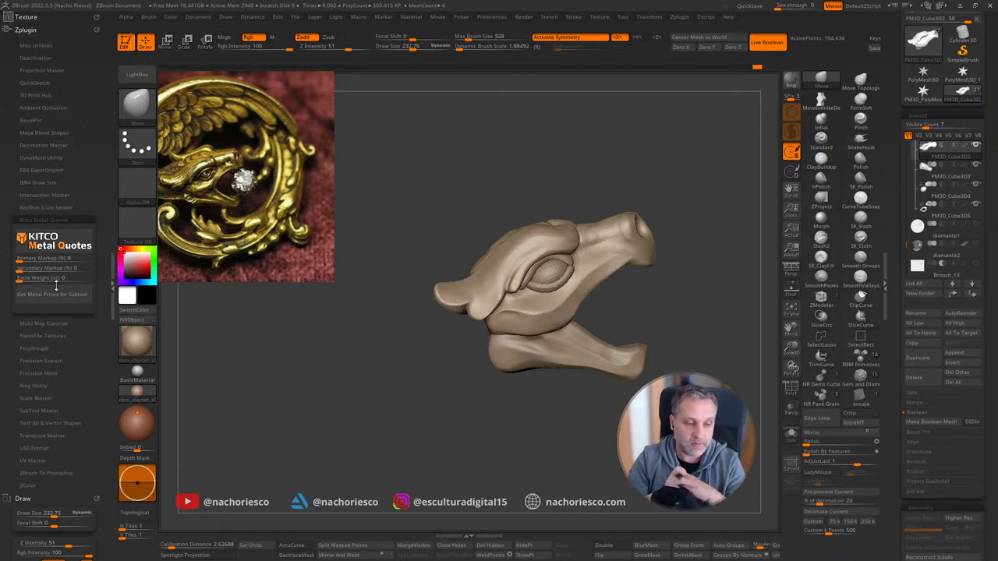
pyautogui.click(78, 296)
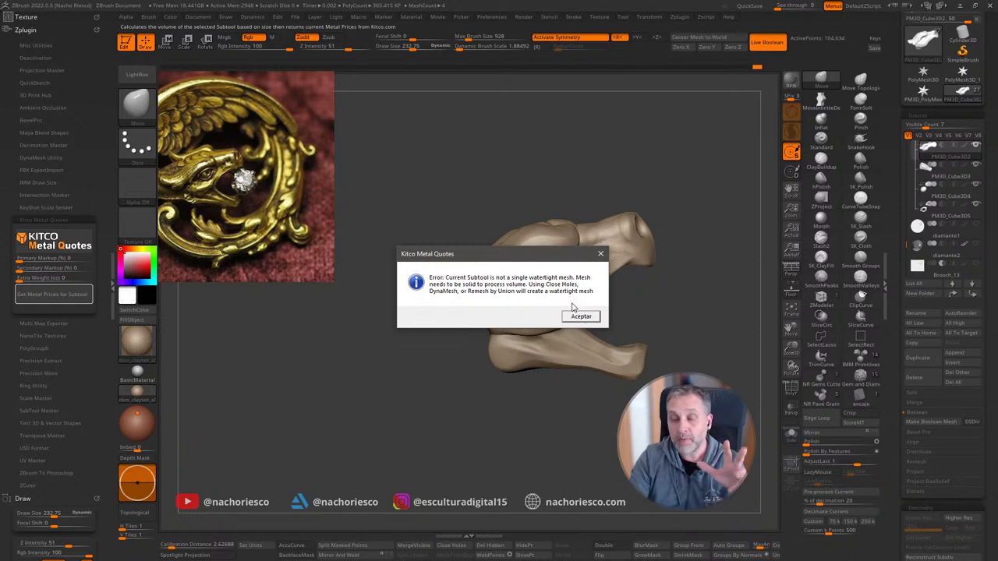
pyautogui.click(601, 254)
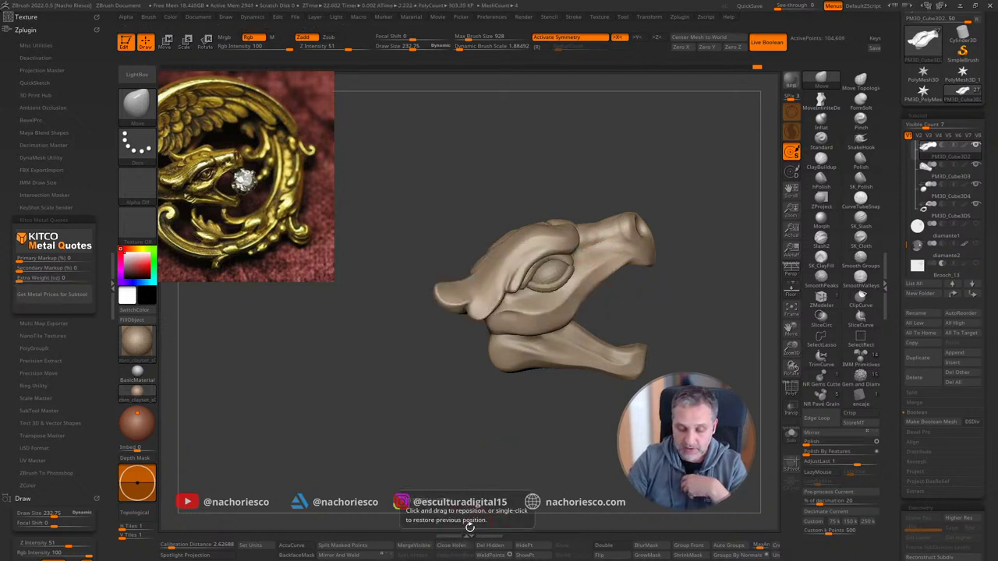
pyautogui.click(77, 293)
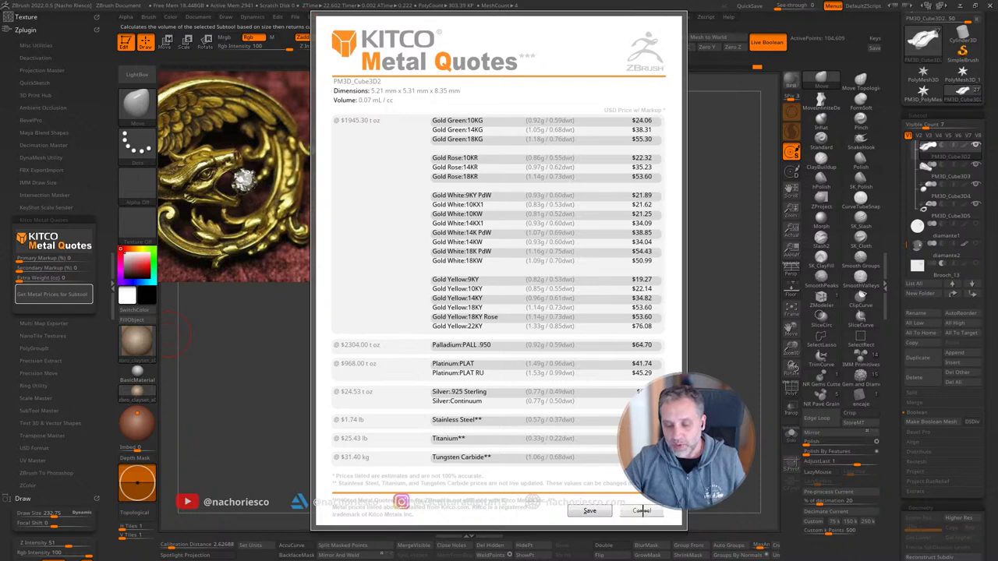
# Step: Close the metal price quote without saving it and collapse the plugin tray
pyautogui.click(642, 511)
pyautogui.moveTo(642, 471)
pyautogui.mouseDown()
pyautogui.moveTo(593, 471)
pyautogui.moveTo(597, 481)
pyautogui.mouseUp()
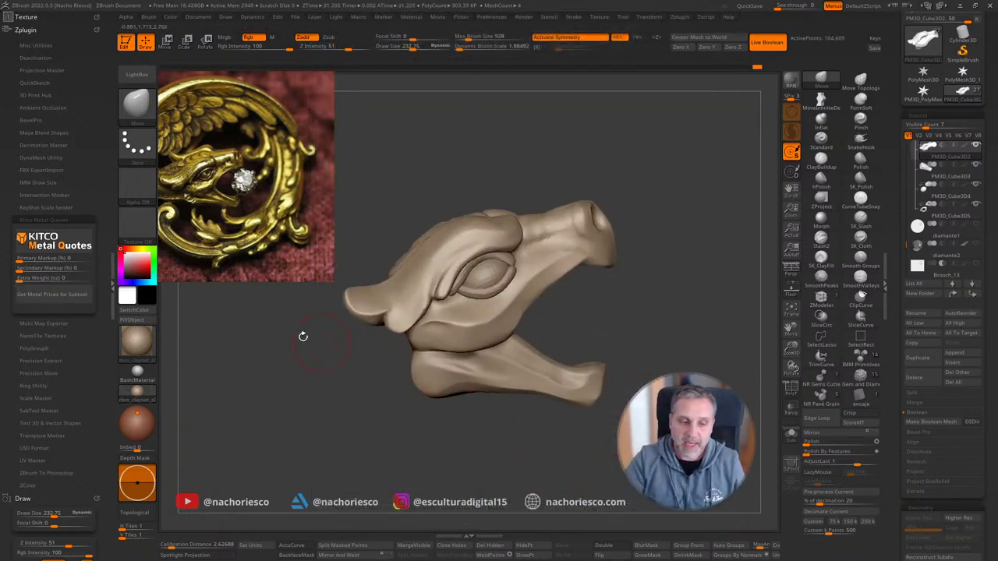
pyautogui.click(112, 287)
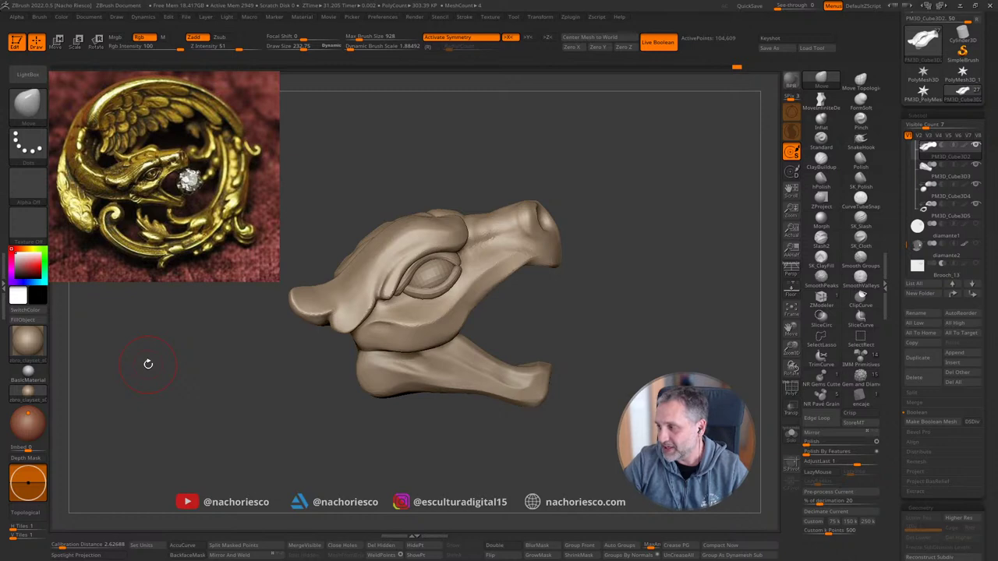
# Step: Adjust the snout tip and the lower jaw's front with the Move brush, setting draw sizes of about 649 and 487
pyautogui.keyDown('shift'); pyautogui.moveTo(631, 372); pyautogui.dragTo(626, 366); pyautogui.keyUp('shift')
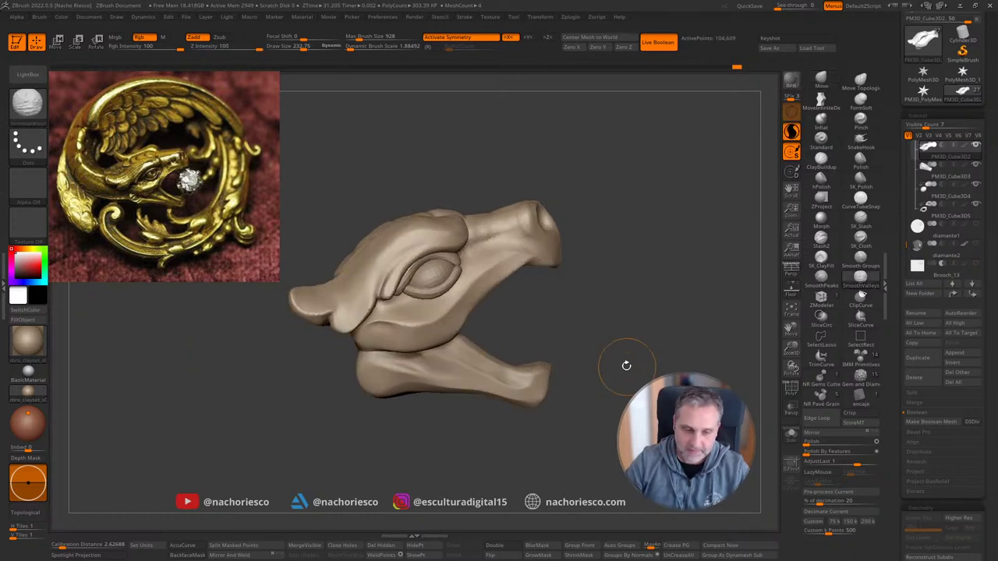
pyautogui.moveTo(645, 333)
pyautogui.keyDown('alt'); pyautogui.mouseDown()
pyautogui.moveTo(681, 326)
pyautogui.moveTo(701, 359)
pyautogui.moveTo(628, 375)
pyautogui.moveTo(687, 361)
pyautogui.moveTo(693, 308)
pyautogui.moveTo(678, 350)
pyautogui.moveTo(724, 335)
pyautogui.moveTo(694, 248)
pyautogui.mouseUp(); pyautogui.keyUp('alt')
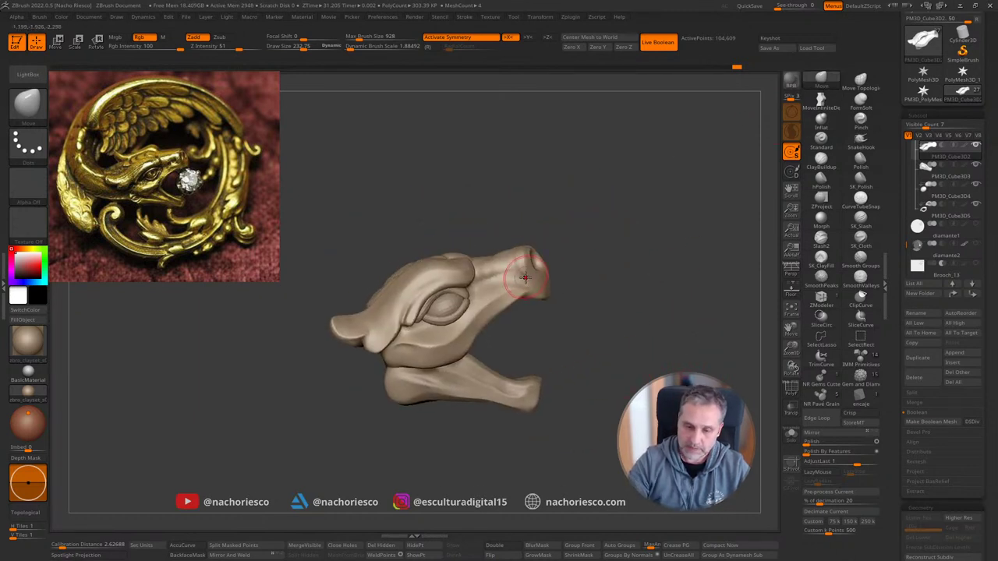
pyautogui.press('s')
pyautogui.moveTo(527, 278); pyautogui.dragTo(550, 278)
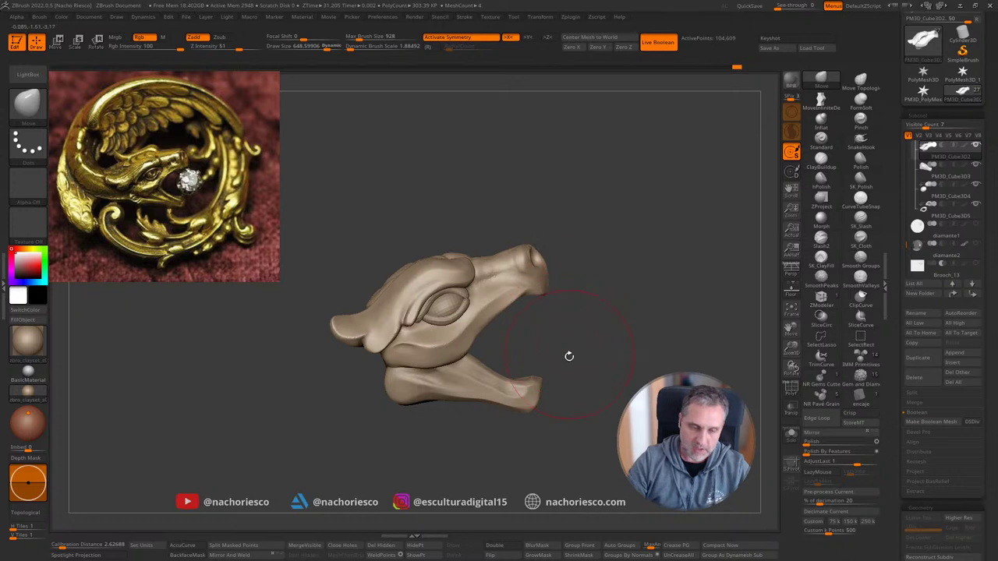
pyautogui.moveTo(560, 372)
pyautogui.mouseDown()
pyautogui.moveTo(631, 322)
pyautogui.moveTo(630, 398)
pyautogui.moveTo(499, 343)
pyautogui.moveTo(404, 327)
pyautogui.moveTo(642, 349)
pyautogui.moveTo(554, 391)
pyautogui.mouseUp()
pyautogui.press('s')
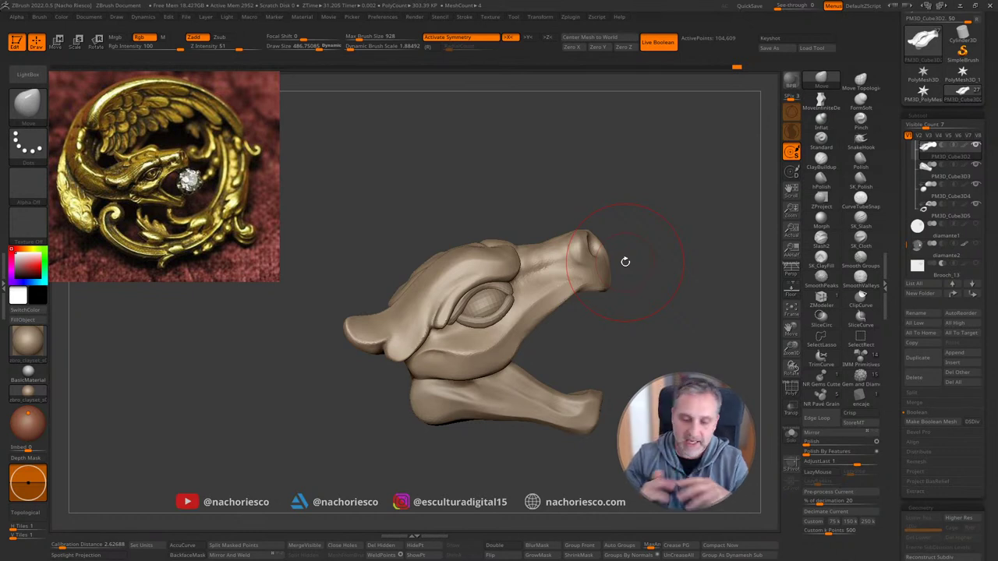
# Step: Merge all parts of the head folder into a single mesh with a folder Boolean operation
pyautogui.hotkey('shift', 'd')
pyautogui.moveTo(686, 195)
pyautogui.mouseDown()
pyautogui.moveTo(546, 195)
pyautogui.moveTo(686, 189)
pyautogui.mouseUp()
pyautogui.keyDown('alt'); pyautogui.moveTo(686, 359); pyautogui.dragTo(669, 429); pyautogui.keyUp('alt')
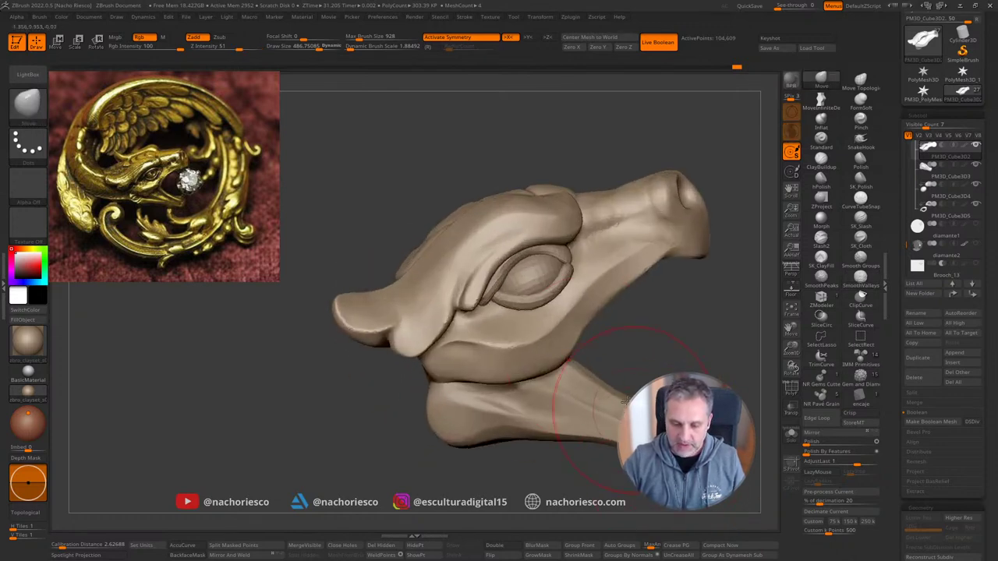
pyautogui.keyDown('alt'); pyautogui.moveTo(679, 356); pyautogui.dragTo(614, 350); pyautogui.keyUp('alt')
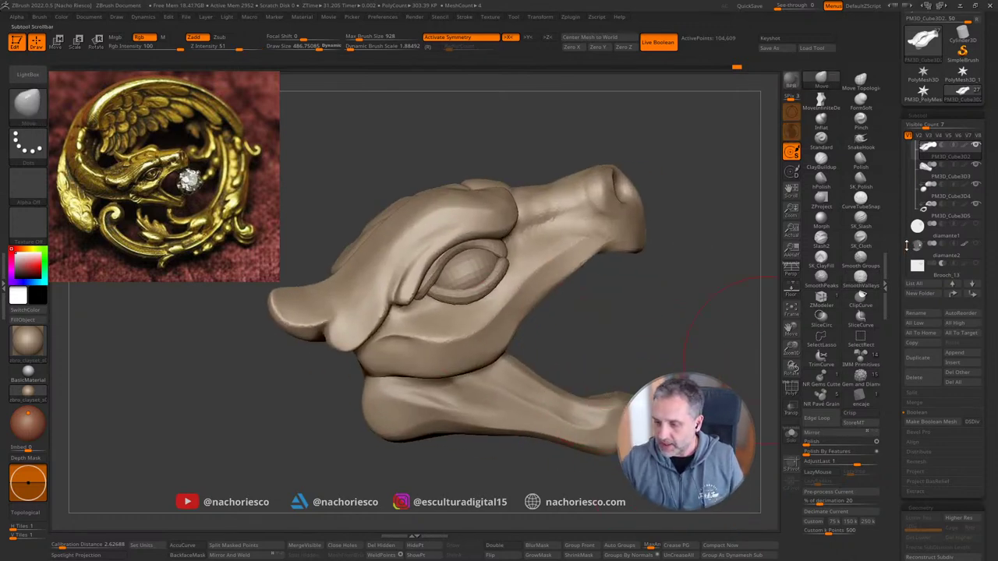
pyautogui.moveTo(905, 246); pyautogui.dragTo(905, 208)
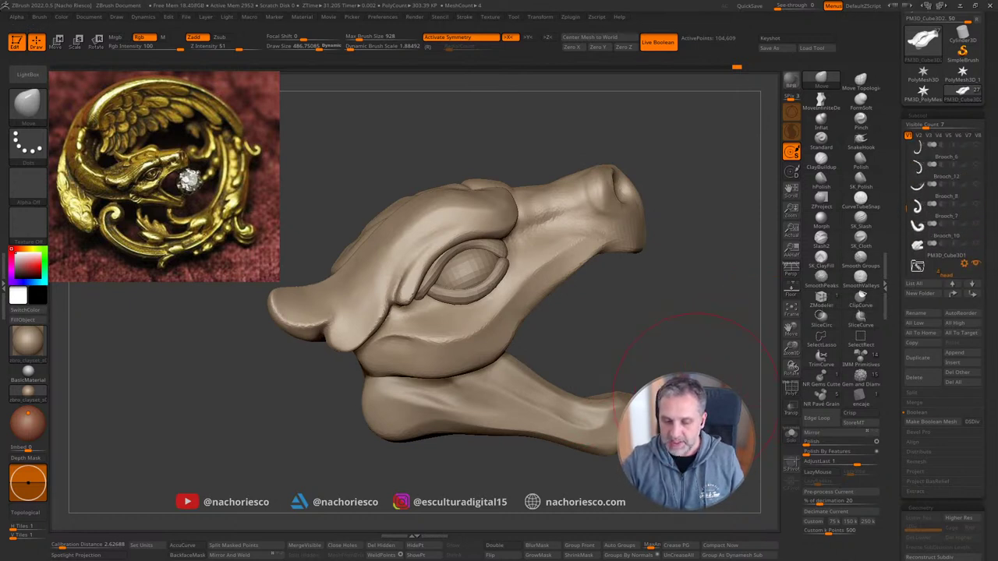
pyautogui.keyDown('alt'); pyautogui.moveTo(696, 395); pyautogui.dragTo(706, 352); pyautogui.keyUp('alt')
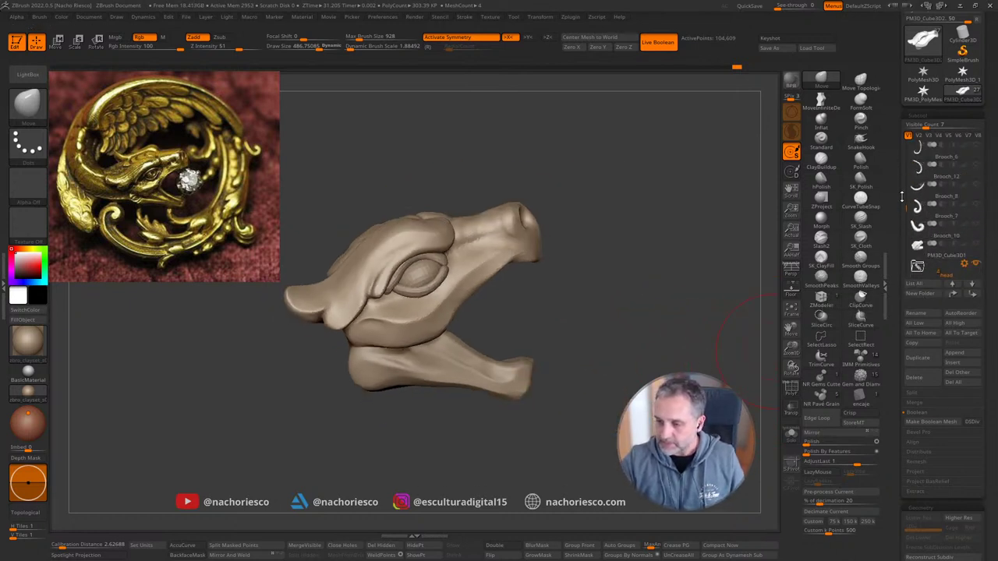
pyautogui.scroll(-2, 936, 219)
pyautogui.click(967, 227)
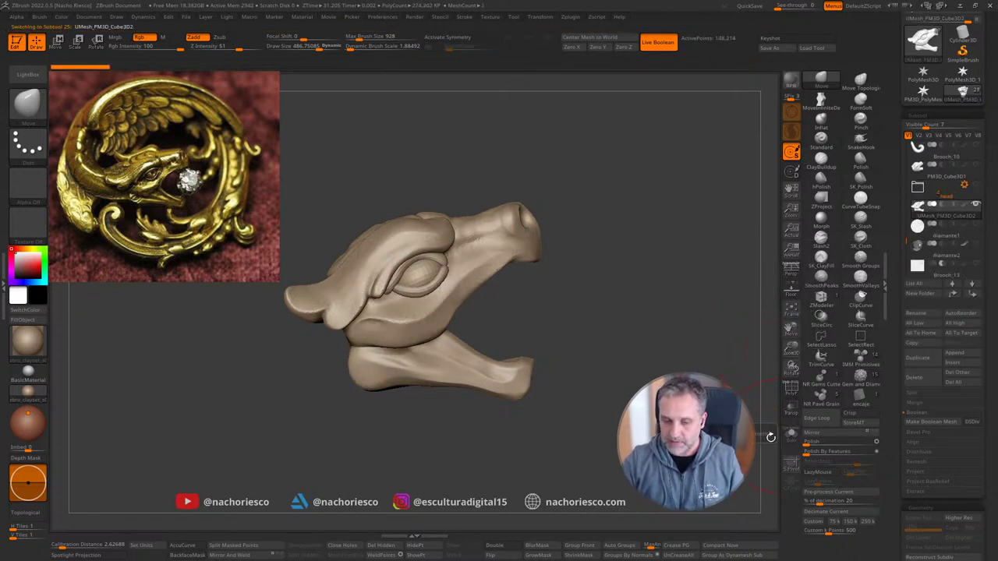
# Step: Show the merged head's polygroup colours without wireframe lines and examine the parts from the side and front
pyautogui.click(791, 388)
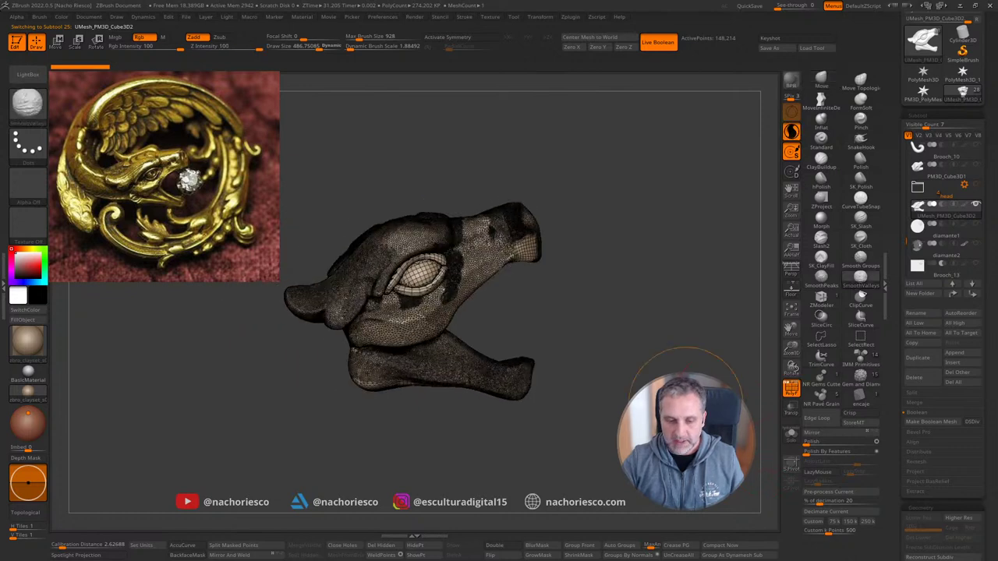
pyautogui.click(797, 385)
pyautogui.press('f')
pyautogui.click(785, 386)
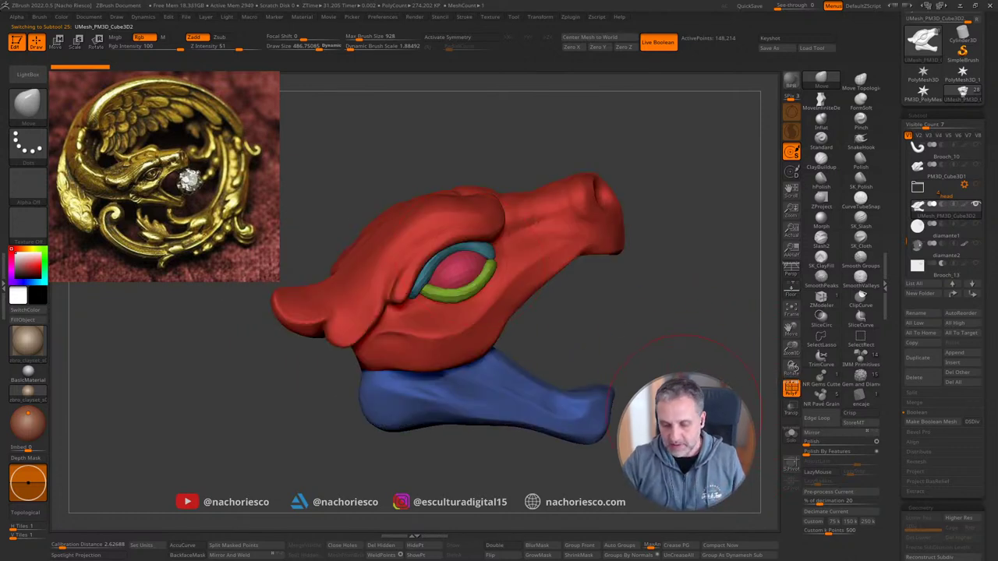
pyautogui.keyDown('ctrl'); pyautogui.moveTo(682, 414); pyautogui.dragTo(660, 419, button='right'); pyautogui.keyUp('ctrl')
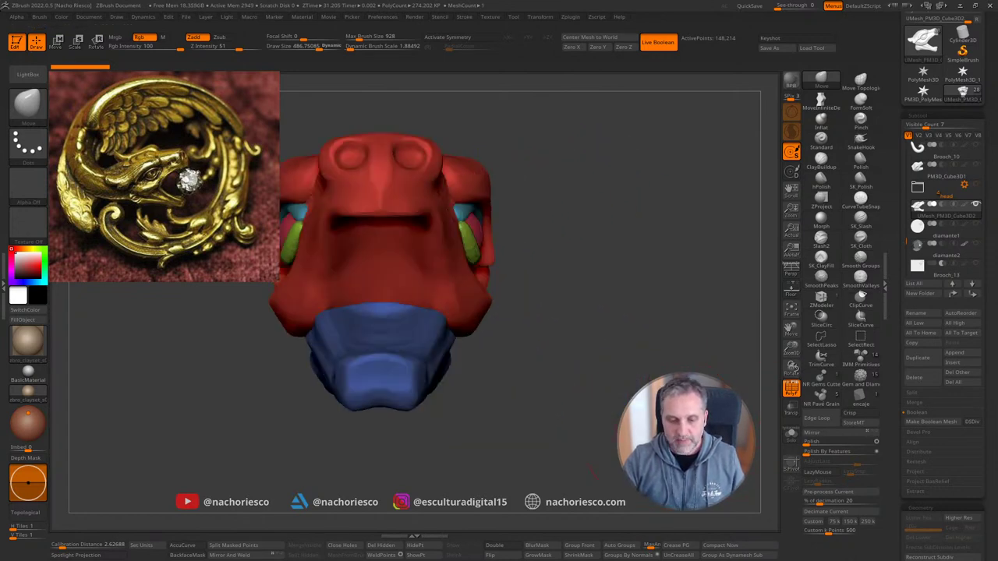
pyautogui.moveTo(591, 470); pyautogui.dragTo(737, 356)
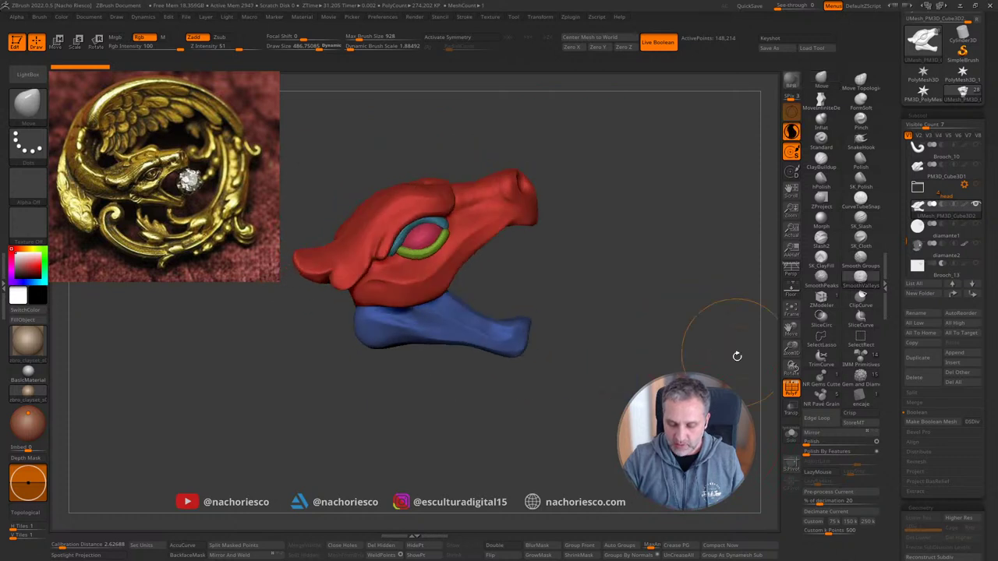
# Step: Regroup the merged head's polygroups with Auto Groups and check whether its parts form one connected shell
pyautogui.click(622, 545)
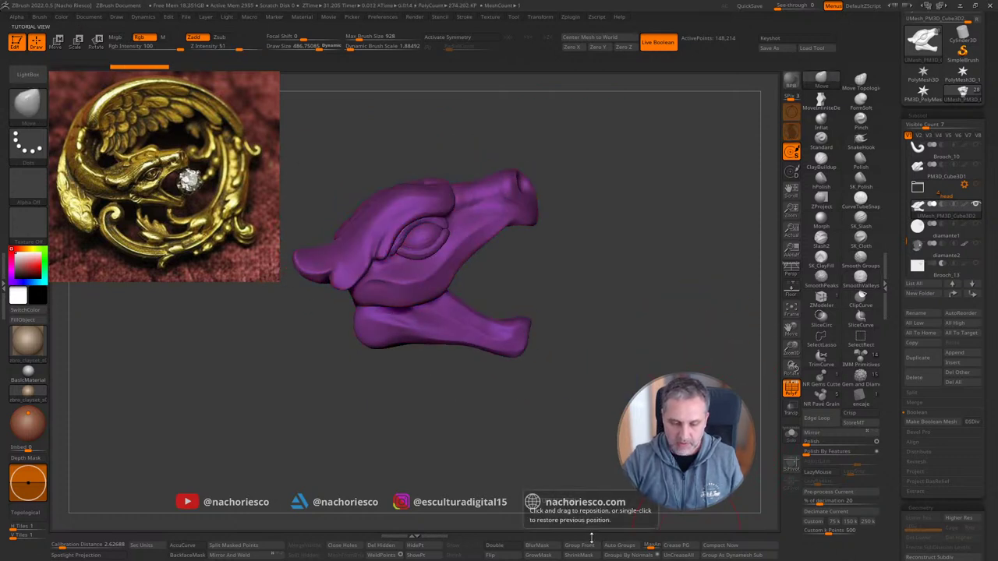
pyautogui.hotkey('ctrl', 'shift')
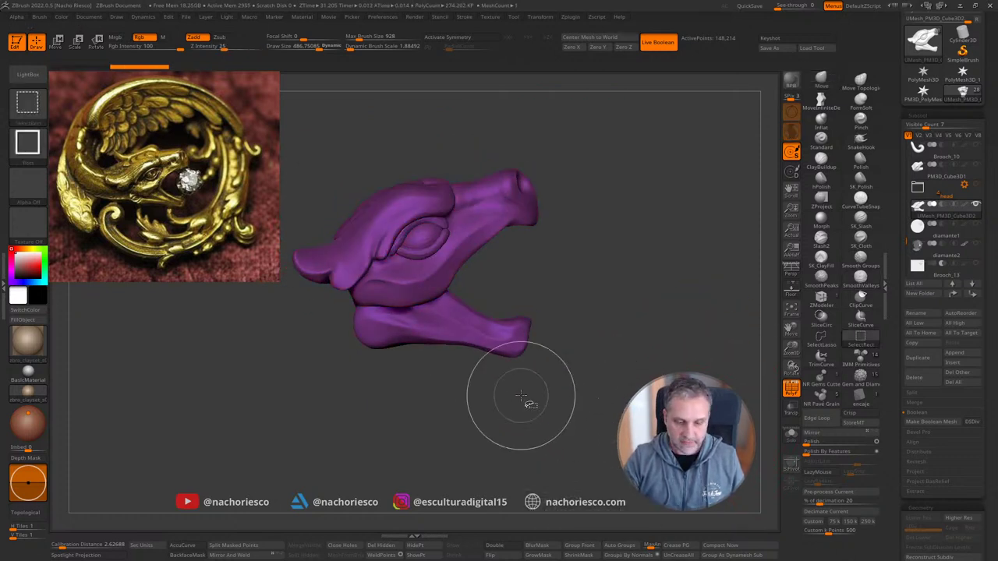
pyautogui.keyDown('ctrl'); pyautogui.keyDown('shift'); pyautogui.moveTo(579, 261); pyautogui.dragTo(636, 417); pyautogui.keyUp('shift'); pyautogui.keyUp('ctrl')
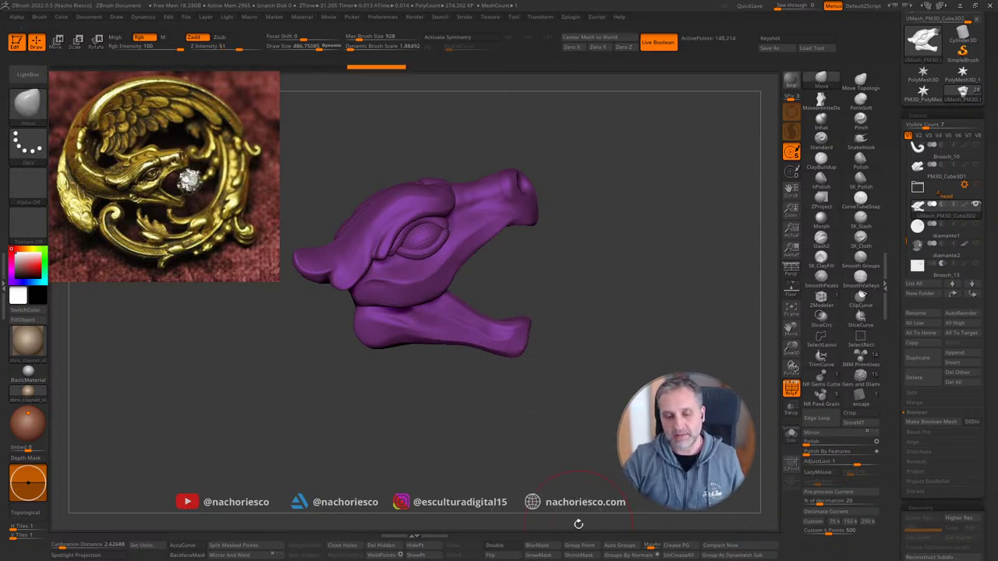
pyautogui.hotkey('ctrl', 'shift')
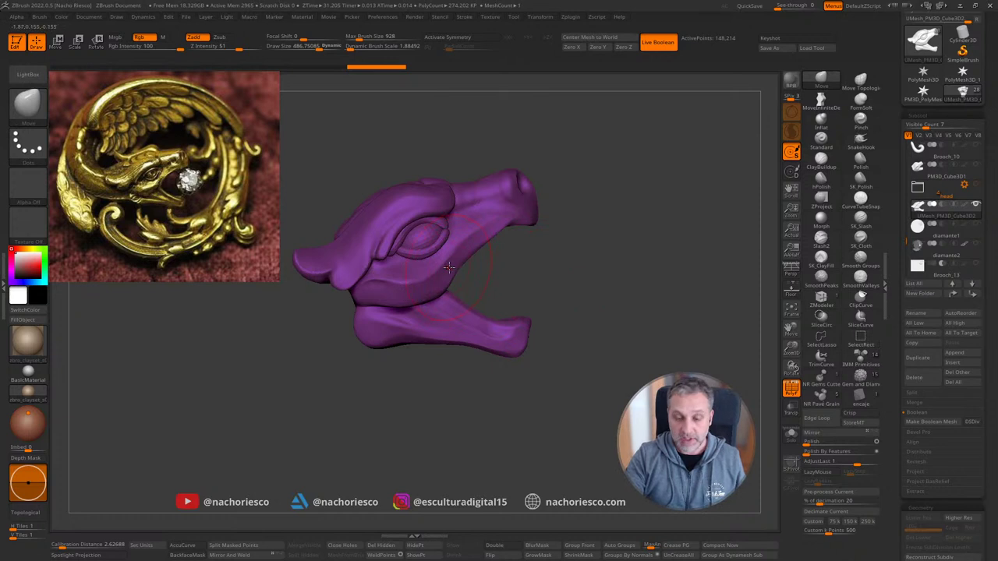
pyautogui.keyDown('alt'); pyautogui.moveTo(539, 265); pyautogui.dragTo(578, 280); pyautogui.keyUp('alt')
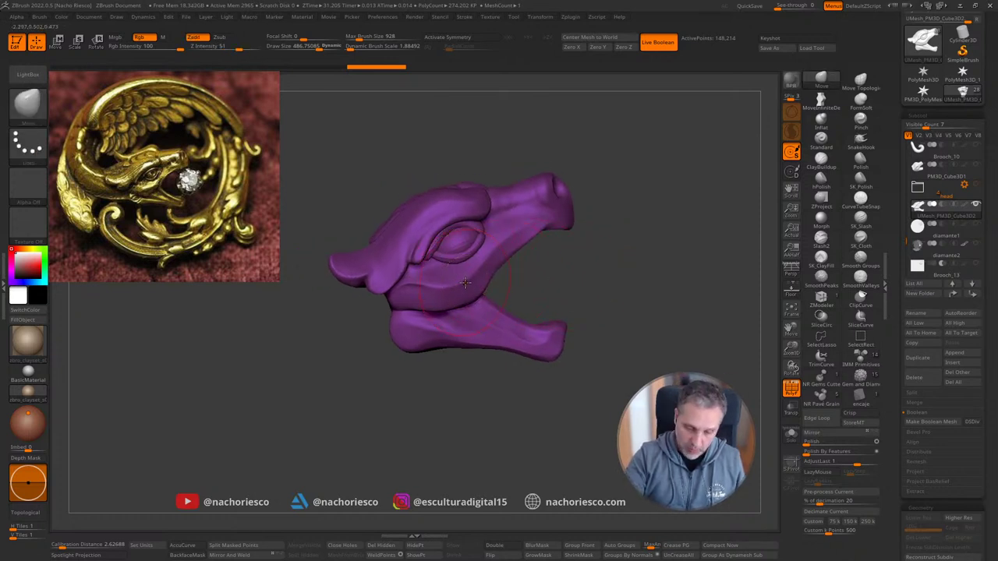
pyautogui.hotkey('ctrl', 'shift')
pyautogui.moveTo(633, 350)
pyautogui.mouseDown()
pyautogui.moveTo(702, 356)
pyautogui.moveTo(604, 380)
pyautogui.mouseUp()
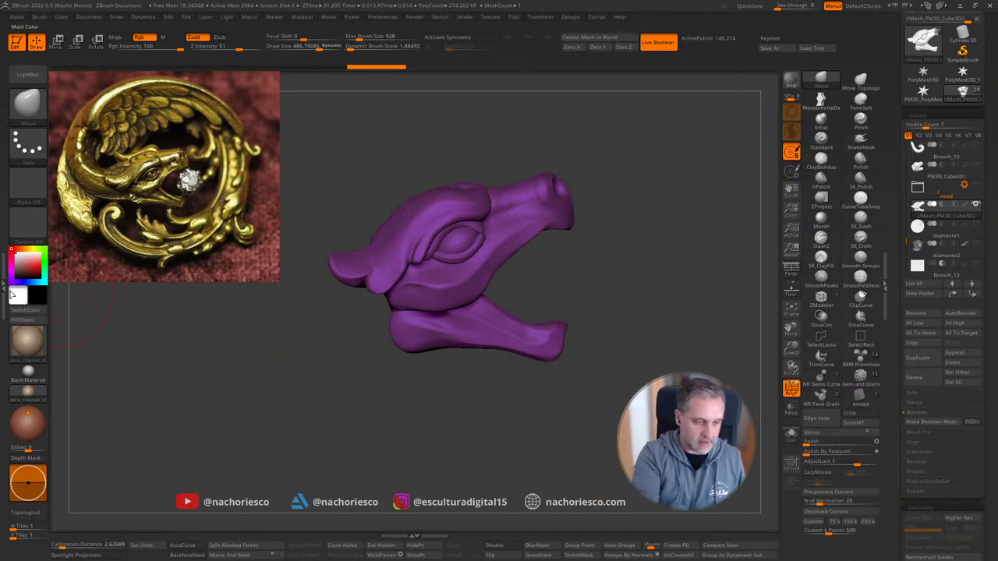
# Step: Set the scene scale with Scale Master to 5.21 x 6.37 x 8.29 mm for the merged head
pyautogui.click(9, 295)
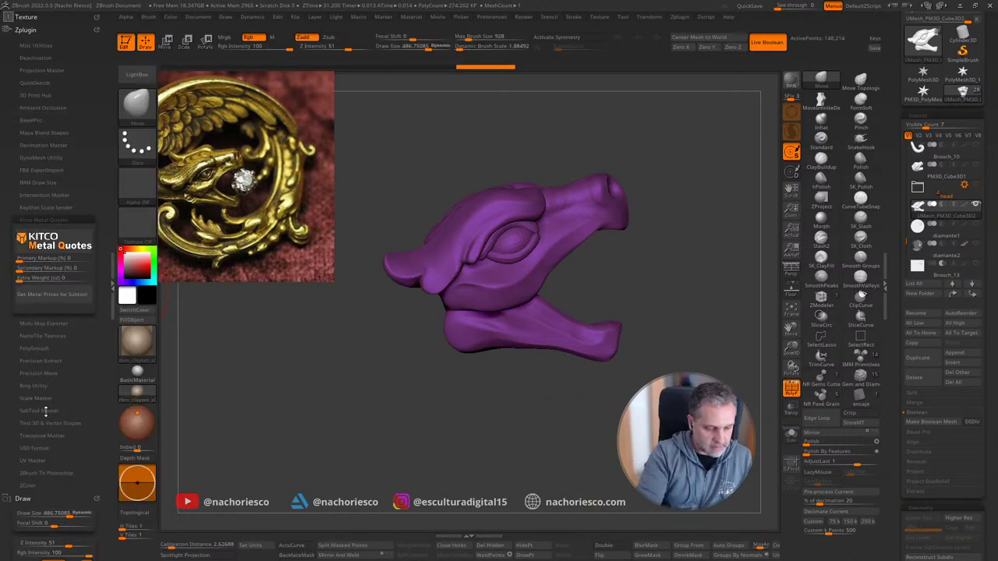
pyautogui.click(39, 399)
pyautogui.click(56, 405)
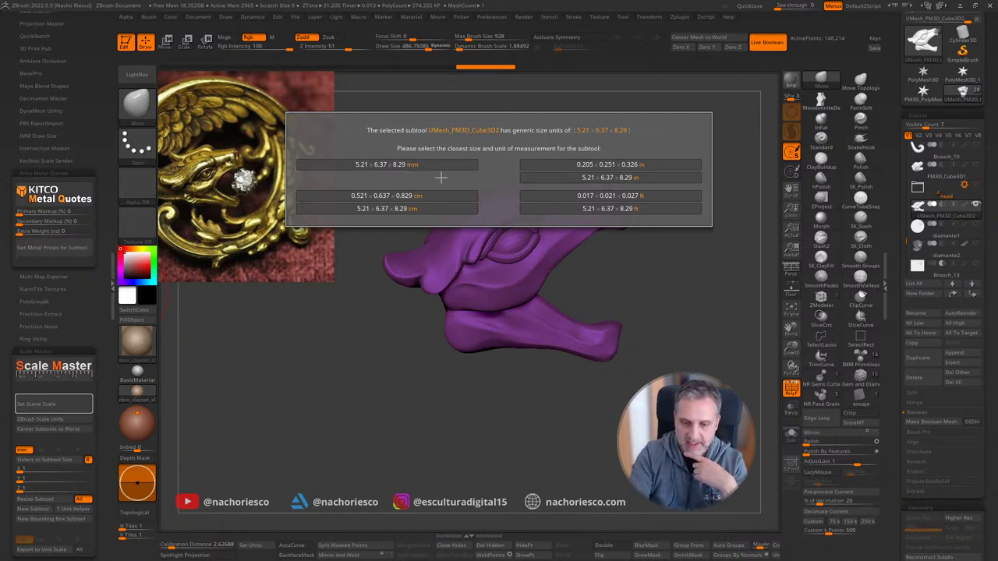
pyautogui.click(421, 166)
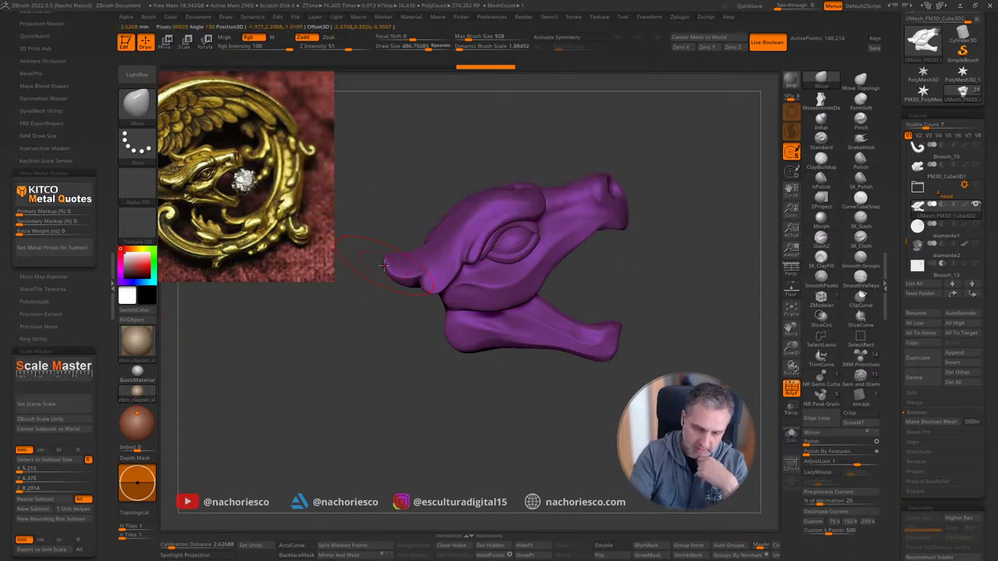
# Step: Export the merged head as an OBJ file named testing head
pyautogui.moveTo(687, 276); pyautogui.dragTo(697, 279)
pyautogui.keyDown('alt'); pyautogui.moveTo(756, 231); pyautogui.dragTo(732, 241); pyautogui.keyUp('alt')
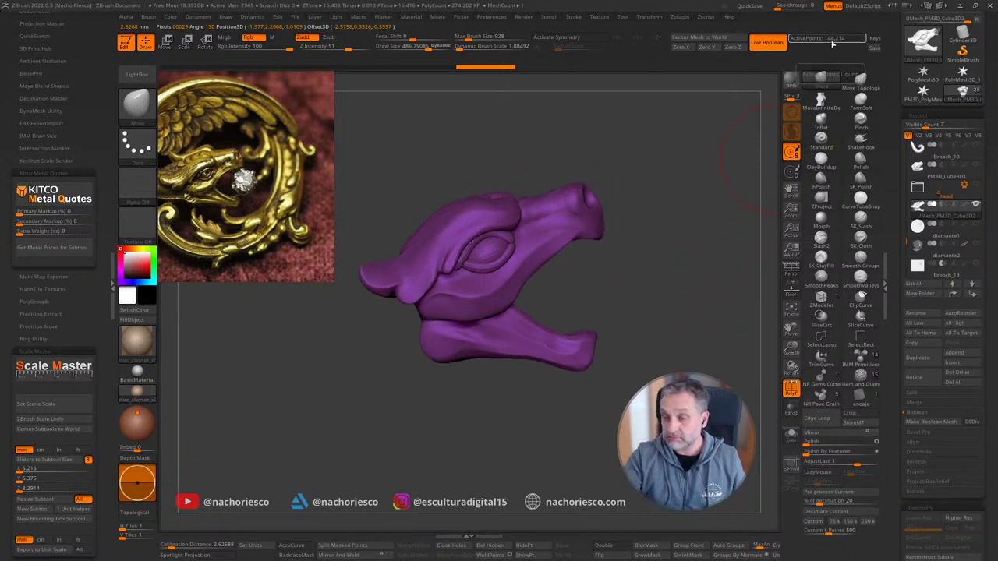
pyautogui.moveTo(890, 145); pyautogui.dragTo(892, 197)
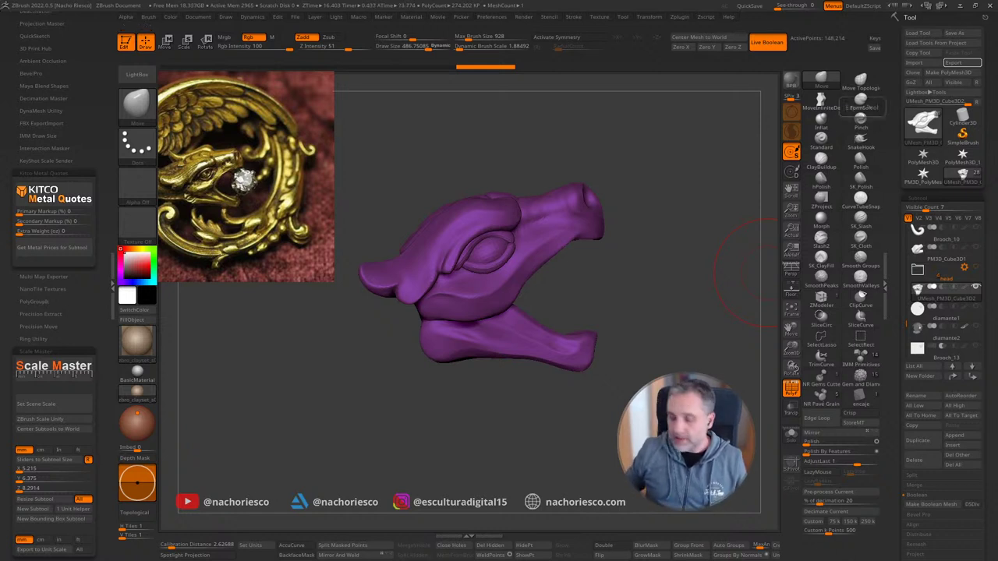
# Step: Switch to Autodesk Meshmixer, decline restoring the crashed file, and widen and reposition its window
pyautogui.press('super')
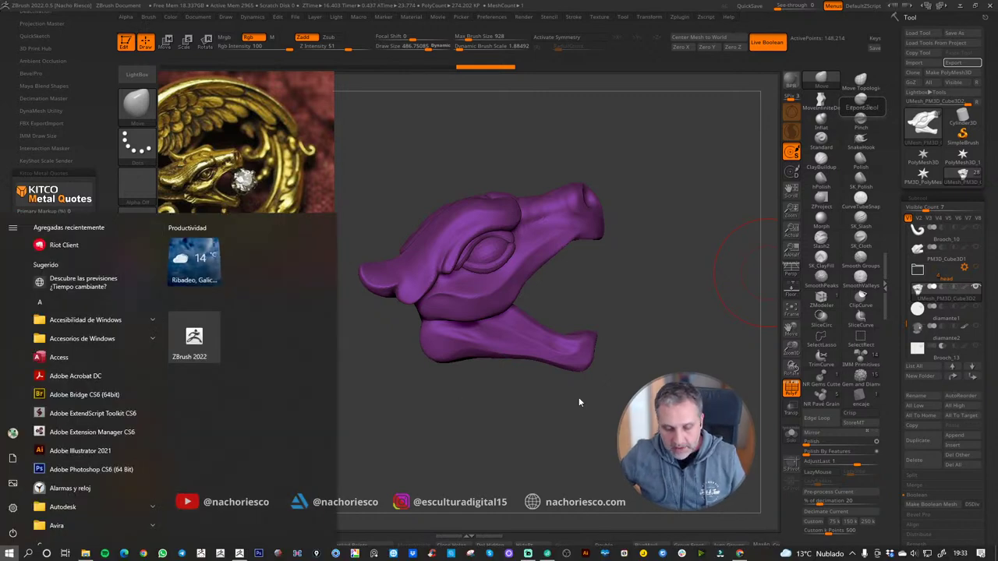
pyautogui.click(578, 399)
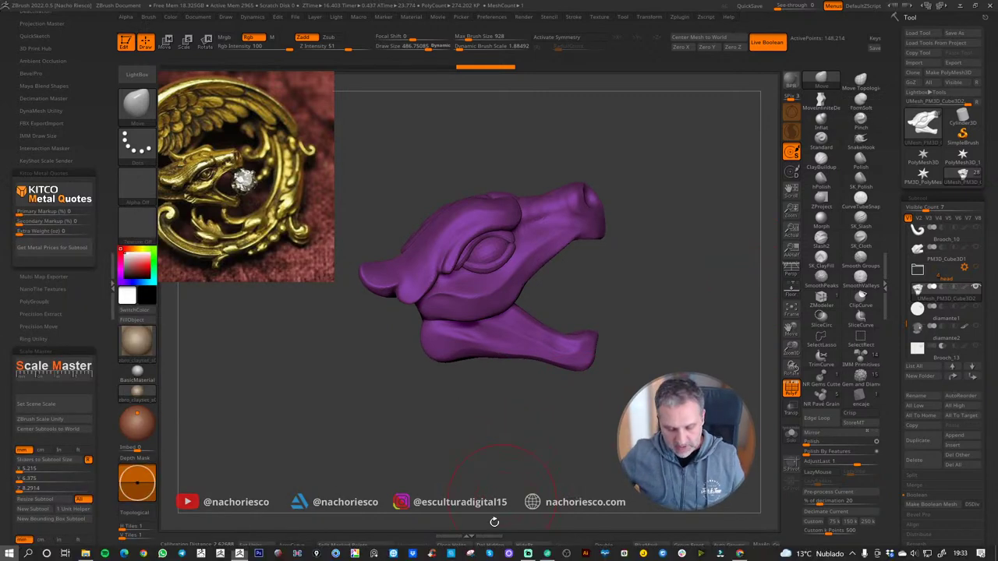
pyautogui.press('super')
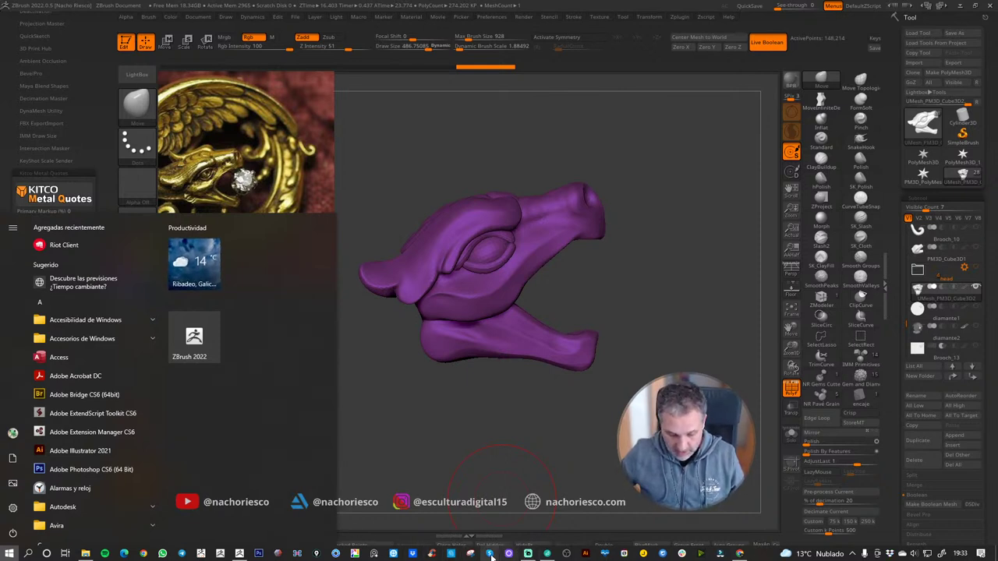
pyautogui.click(278, 554)
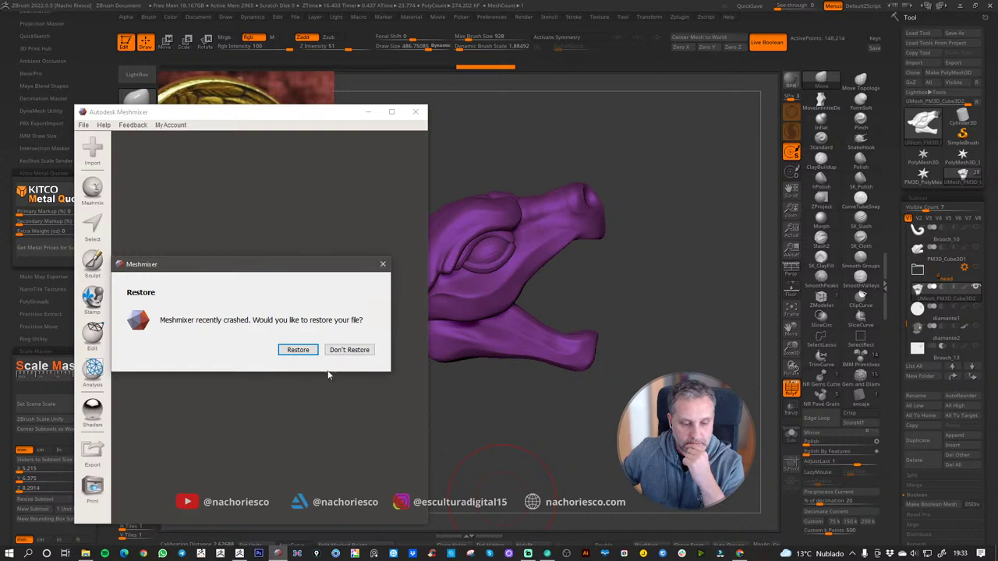
pyautogui.click(361, 351)
pyautogui.moveTo(426, 365); pyautogui.dragTo(736, 355)
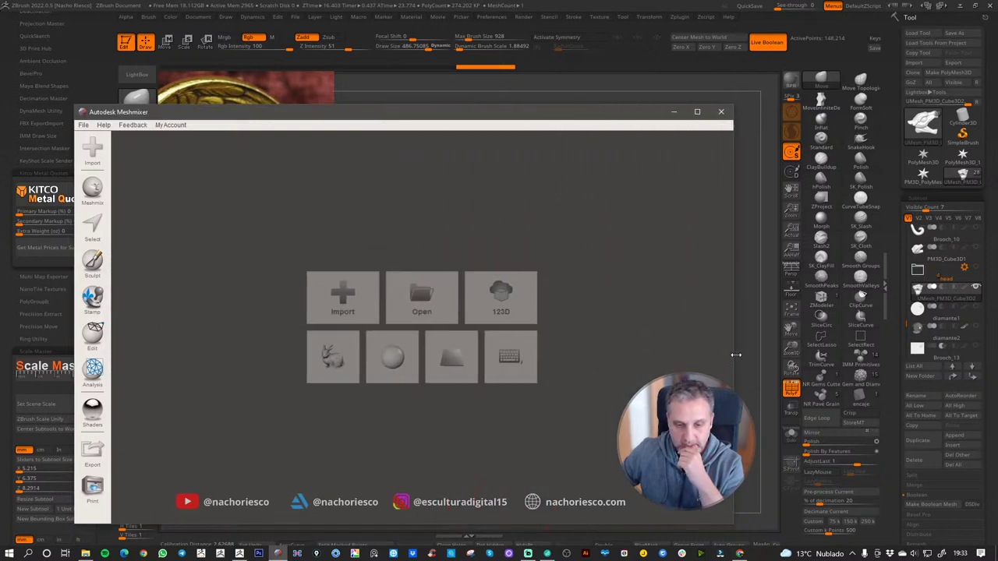
pyautogui.moveTo(449, 115); pyautogui.dragTo(530, 97)
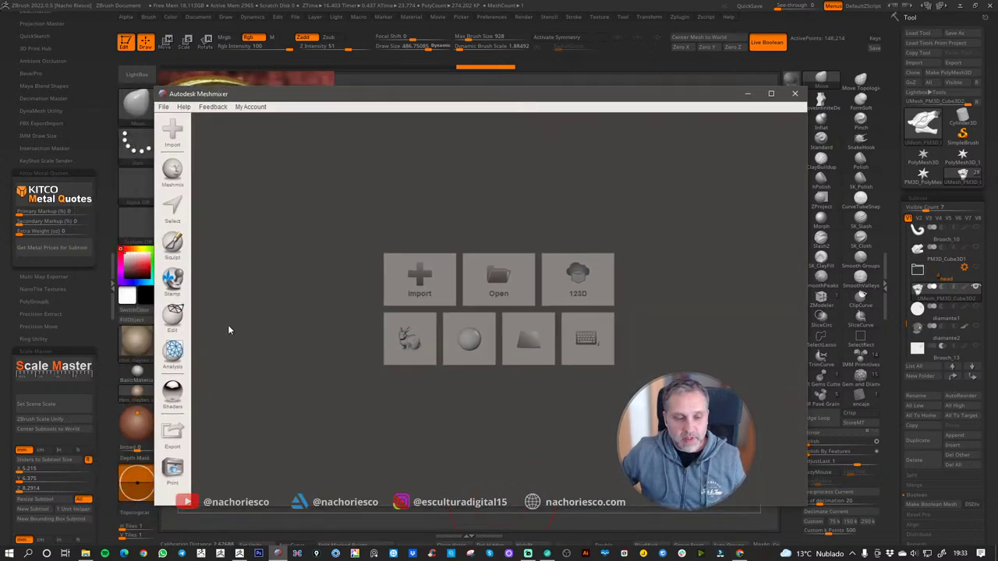
# Step: Import the recent mesh file testing head into Meshmixer
pyautogui.click(419, 292)
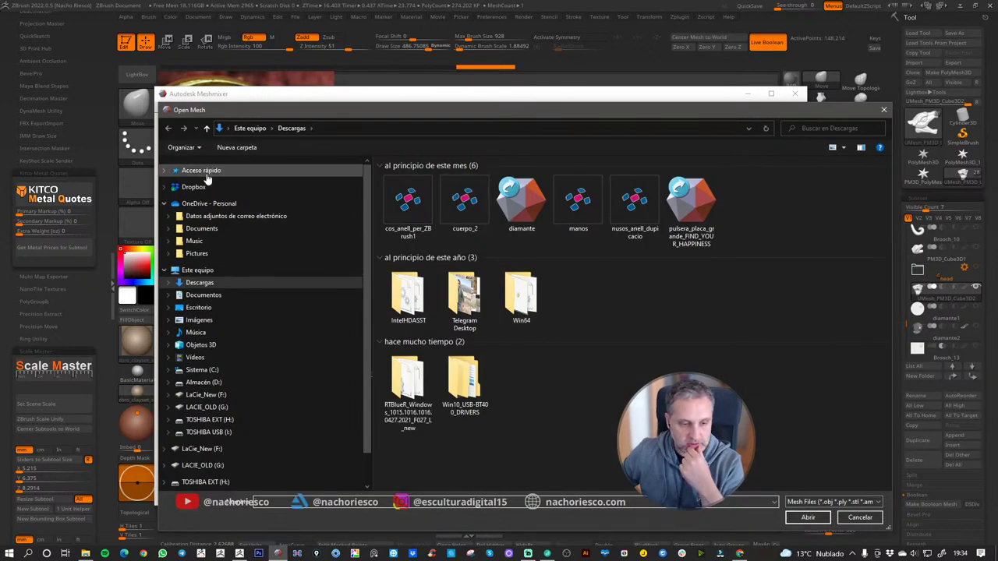
pyautogui.click(205, 173)
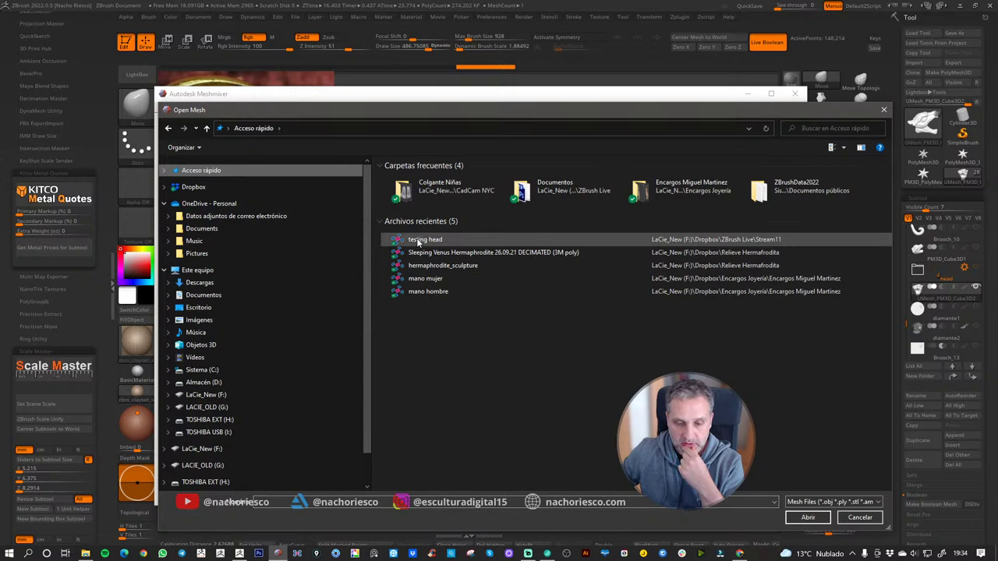
pyautogui.doubleClick(418, 242)
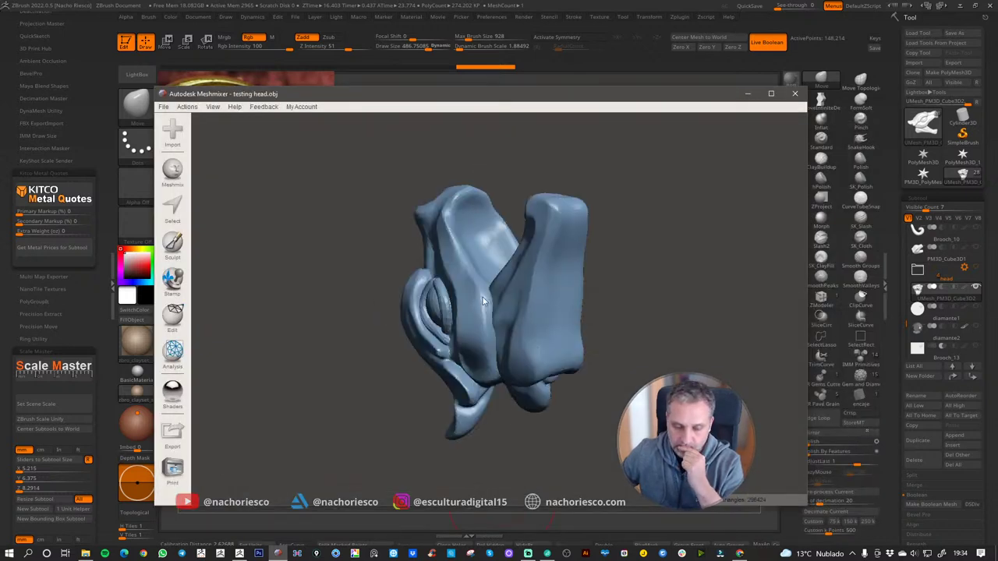
# Step: Start hollowing the imported head with an offset distance of 0.8 mm
pyautogui.moveTo(483, 297); pyautogui.dragTo(437, 366, button='right')
pyautogui.click(172, 314)
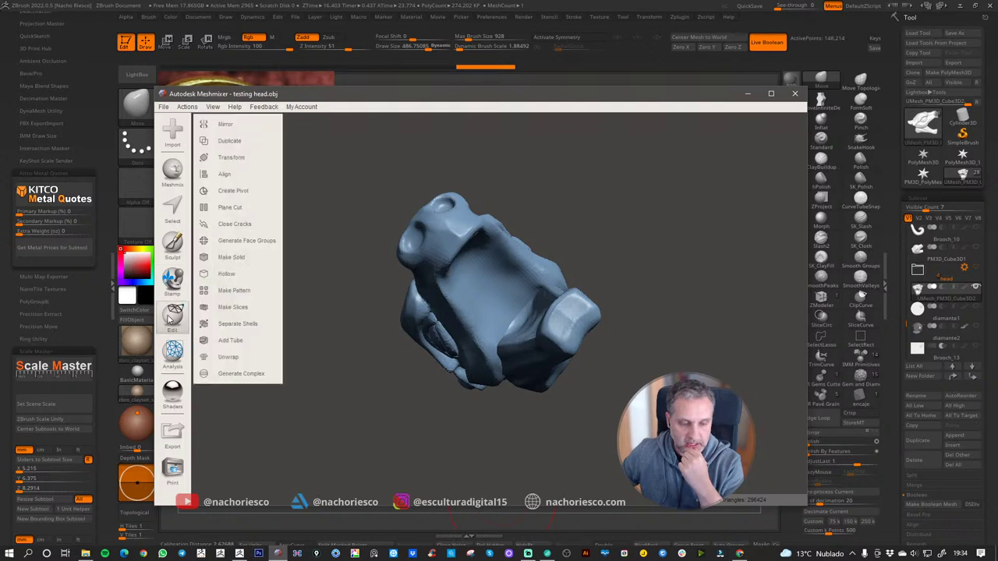
pyautogui.click(232, 279)
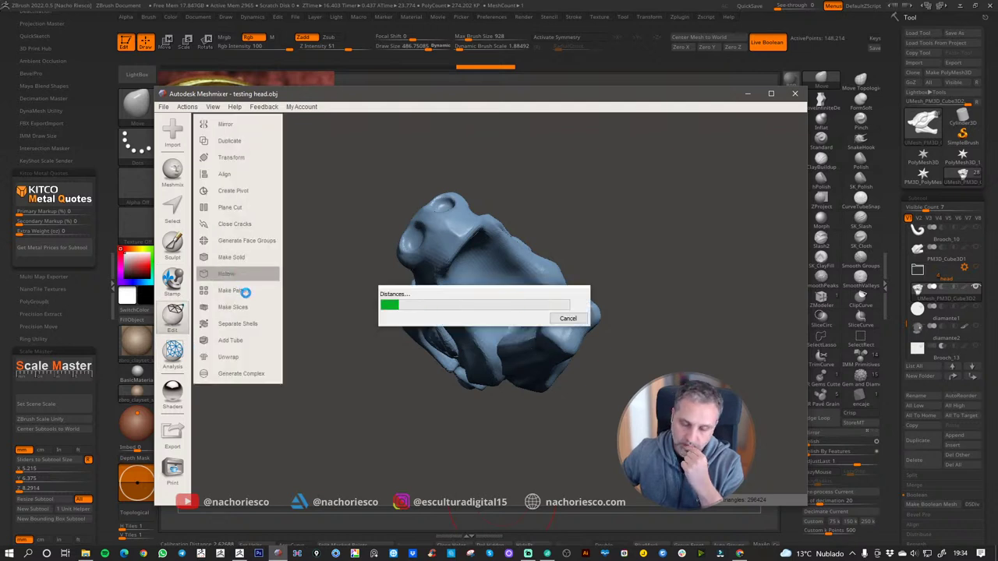
pyautogui.moveTo(465, 290); pyautogui.dragTo(435, 244, button='right')
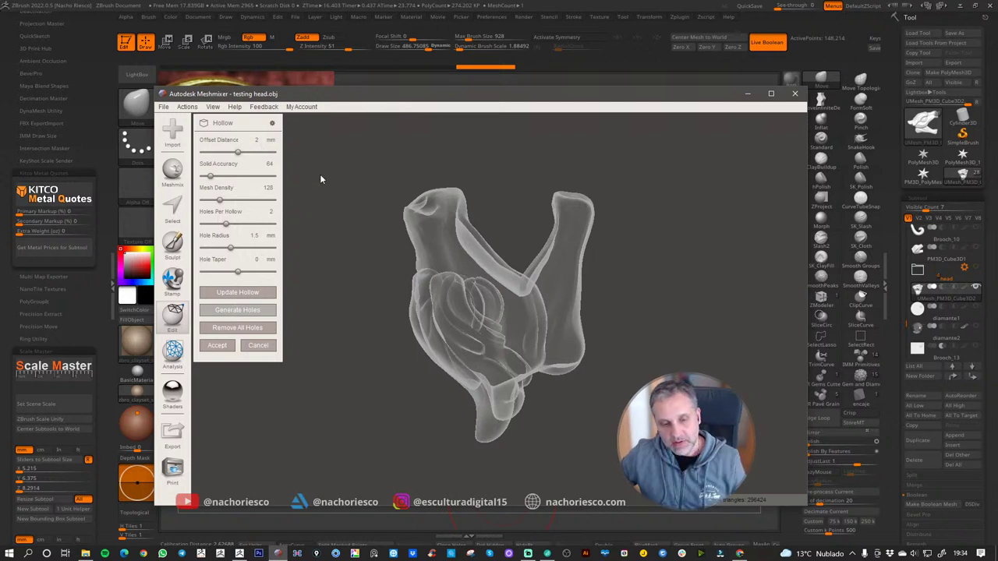
pyautogui.moveTo(546, 301); pyautogui.dragTo(521, 323, button='right')
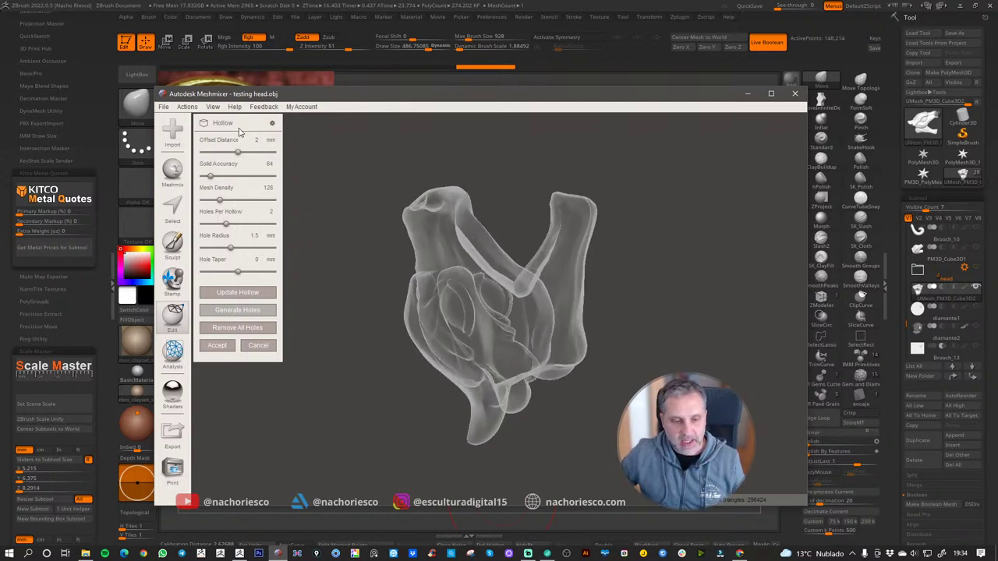
pyautogui.click(264, 140)
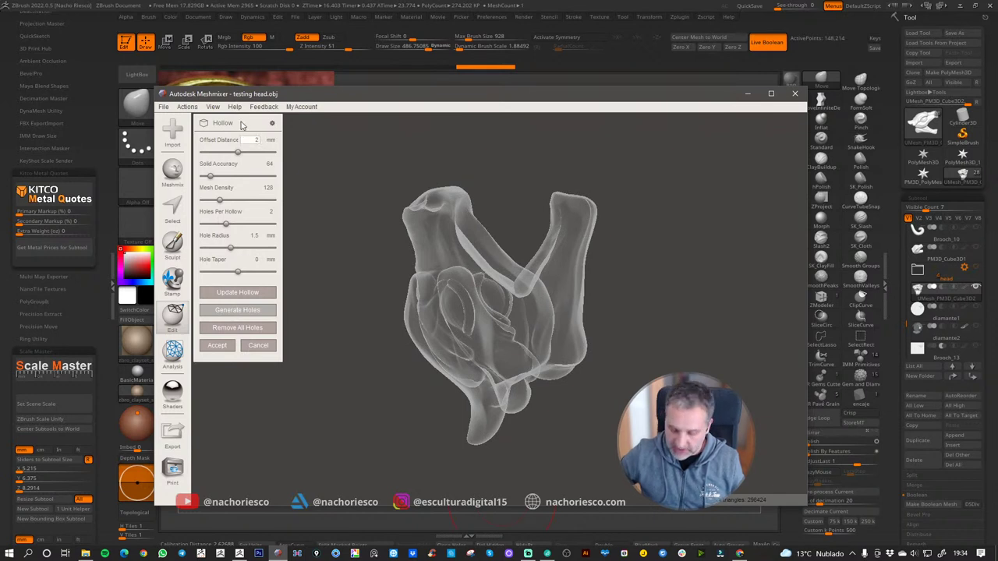
pyautogui.write('3')
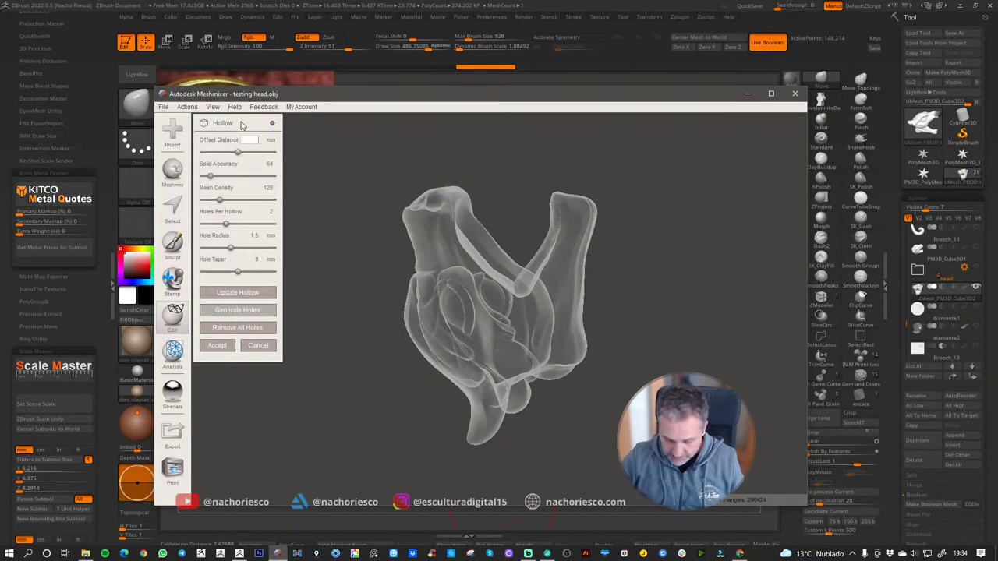
pyautogui.write('.8')
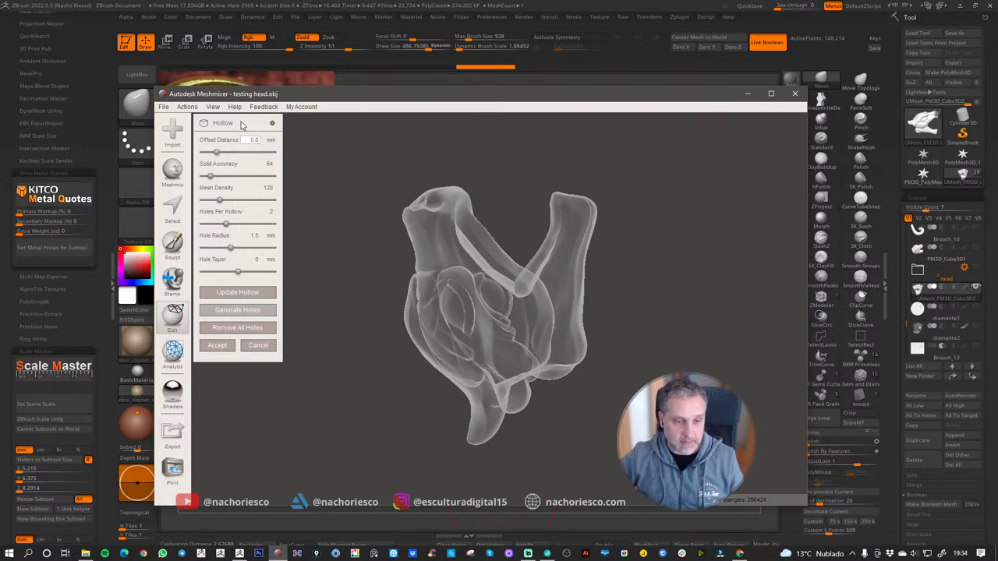
# Step: Raise the hollow's solid accuracy and mesh density to 512 each and try to update the hollow
pyautogui.moveTo(216, 176); pyautogui.dragTo(263, 202)
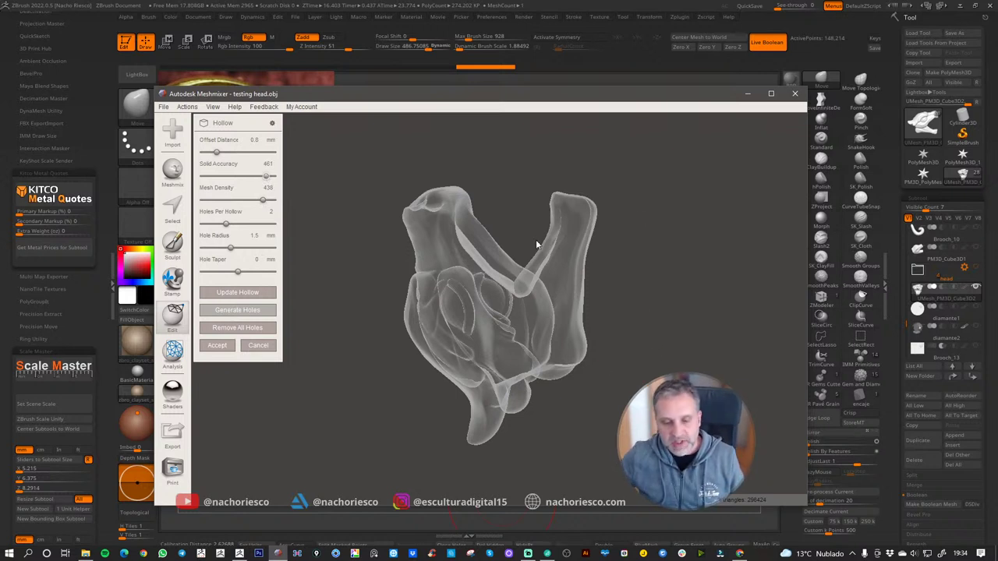
pyautogui.moveTo(539, 243); pyautogui.dragTo(527, 295, button='right')
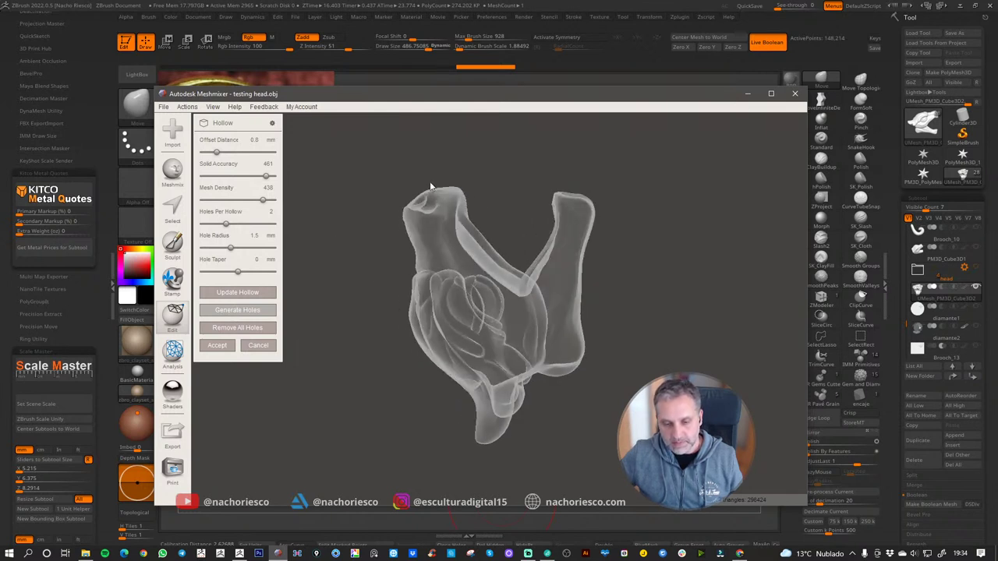
pyautogui.moveTo(499, 265); pyautogui.dragTo(554, 299, button='right')
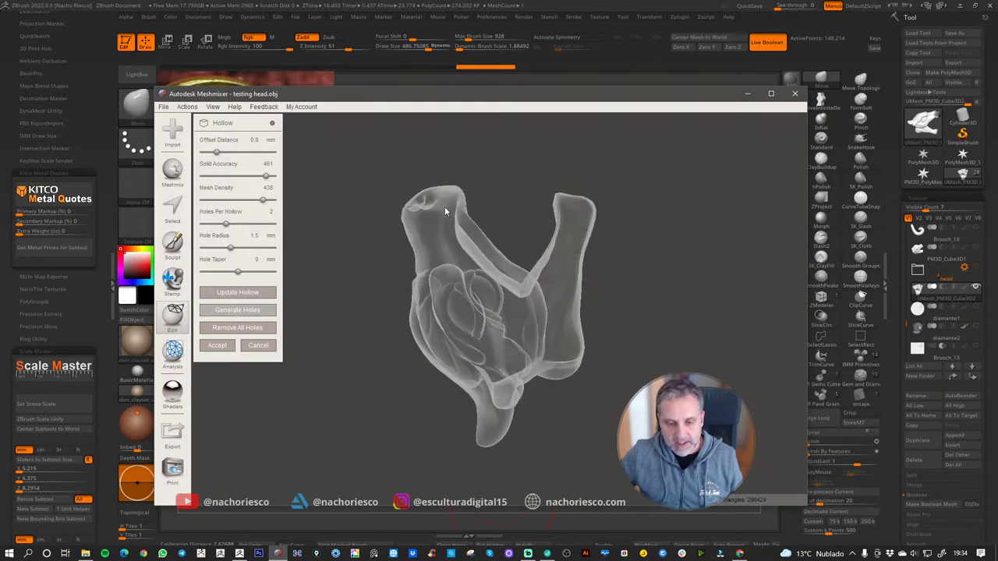
pyautogui.moveTo(457, 318); pyautogui.dragTo(488, 281, button='right')
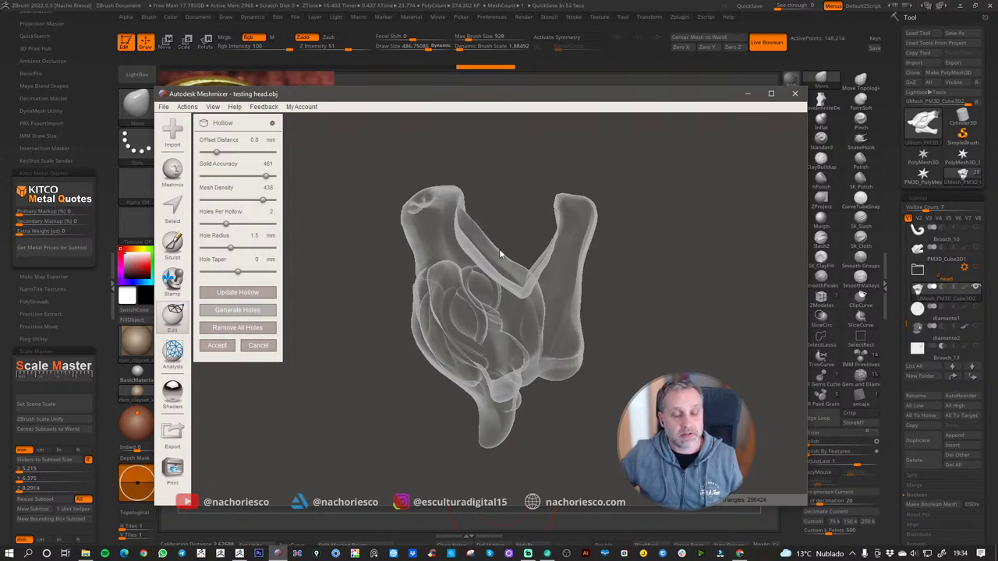
pyautogui.moveTo(264, 201); pyautogui.dragTo(274, 178)
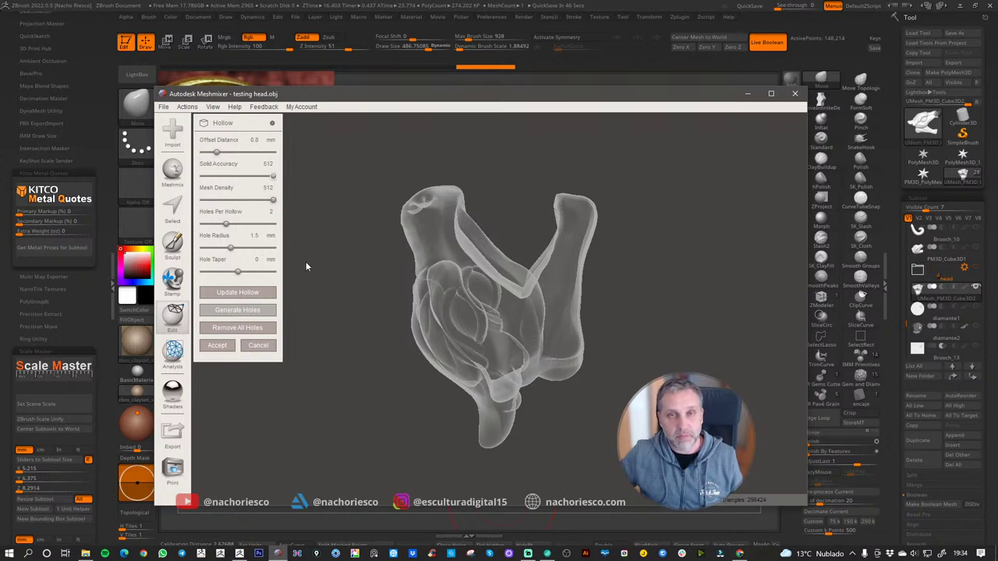
pyautogui.click(247, 299)
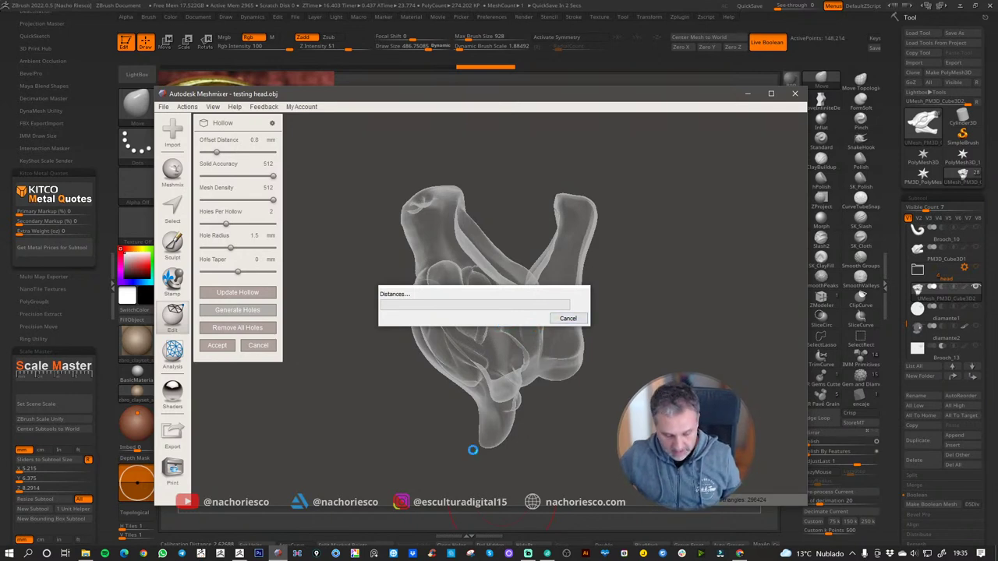
# Step: Open the Windows Task Manager, end the Meshmixer process, and move the Task Manager window aside
pyautogui.click(28, 554)
pyautogui.write('ad')
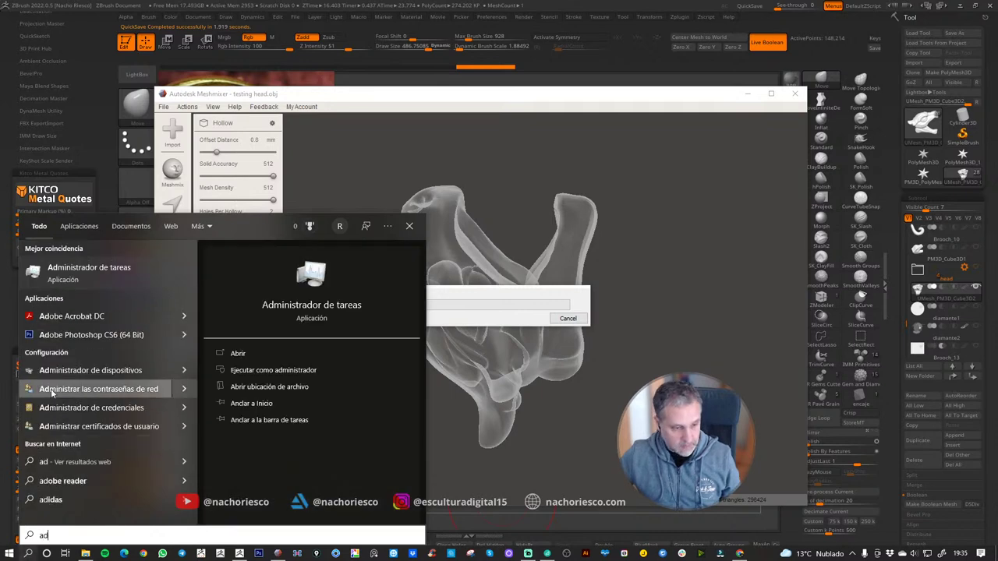
pyautogui.click(104, 268)
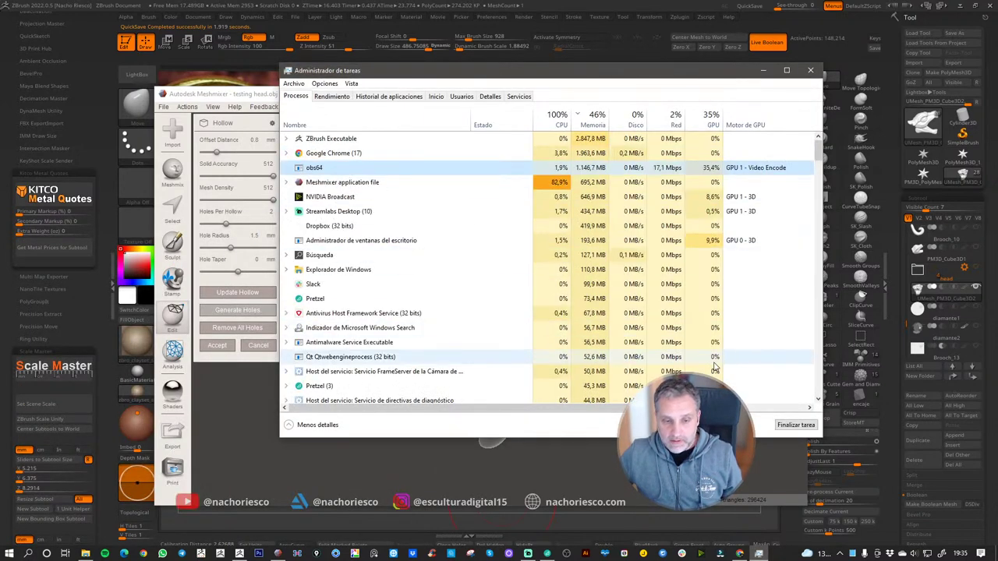
pyautogui.click(335, 181)
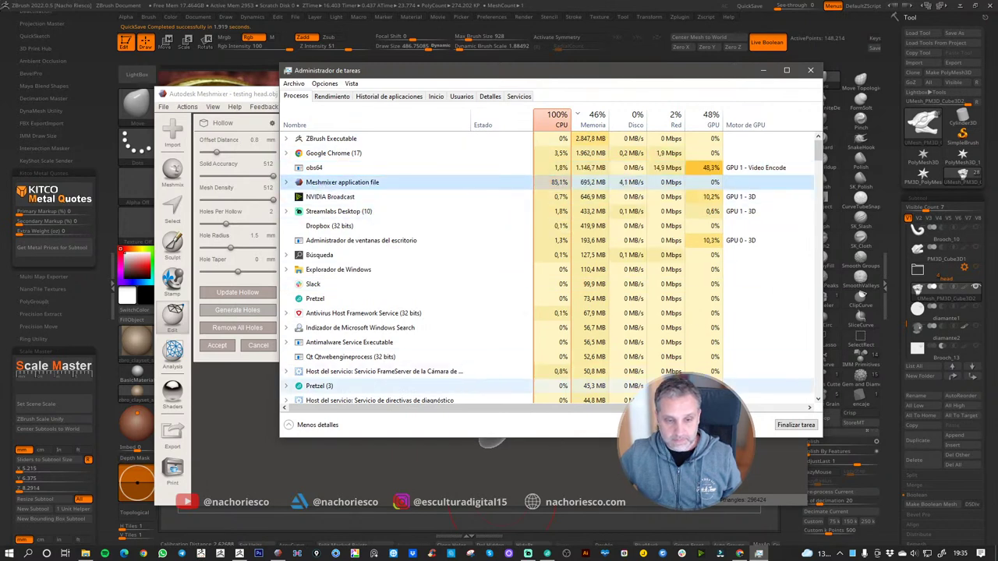
pyautogui.click(796, 425)
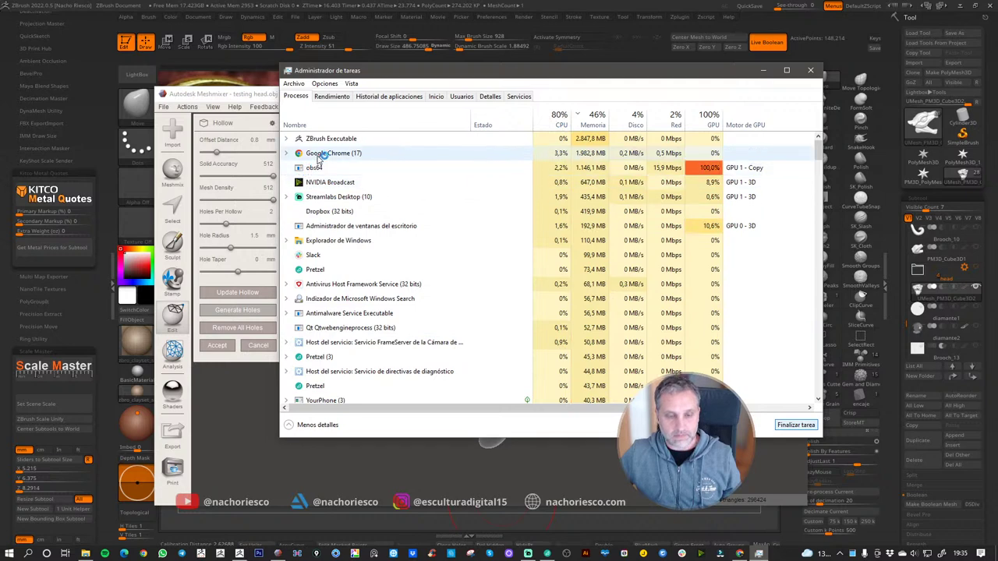
pyautogui.moveTo(408, 72); pyautogui.dragTo(637, 130)
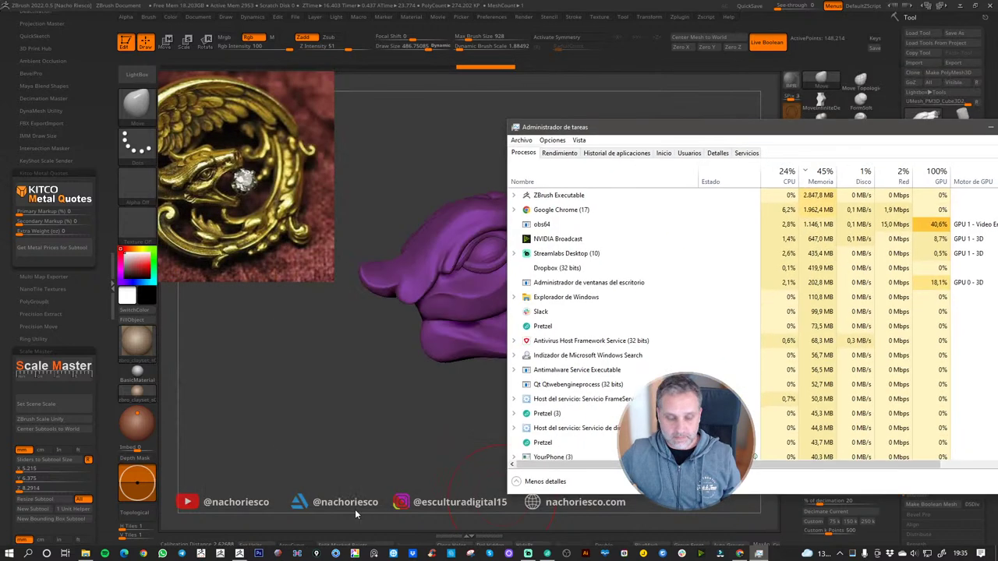
# Step: Reopen Autodesk Meshmixer, decline restoring the crashed file, and import the recent mesh testing head
pyautogui.click(279, 554)
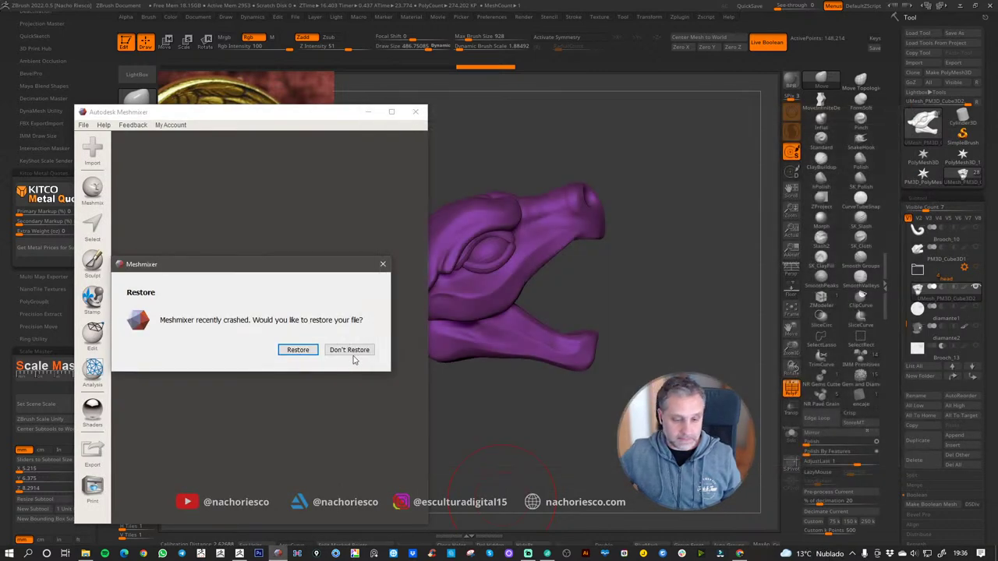
pyautogui.click(352, 353)
pyautogui.click(186, 308)
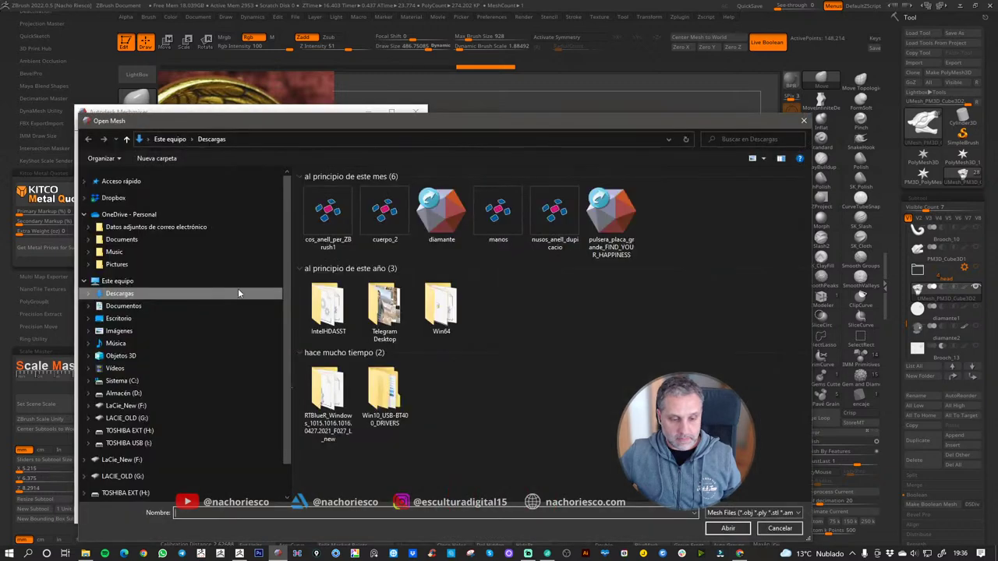
pyautogui.click(187, 182)
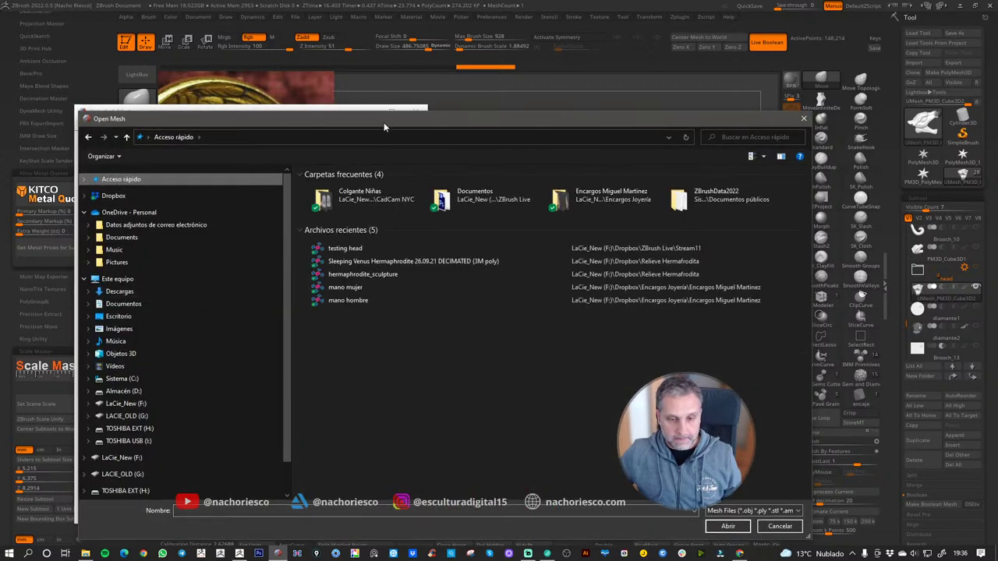
pyautogui.moveTo(385, 125); pyautogui.dragTo(997, 125)
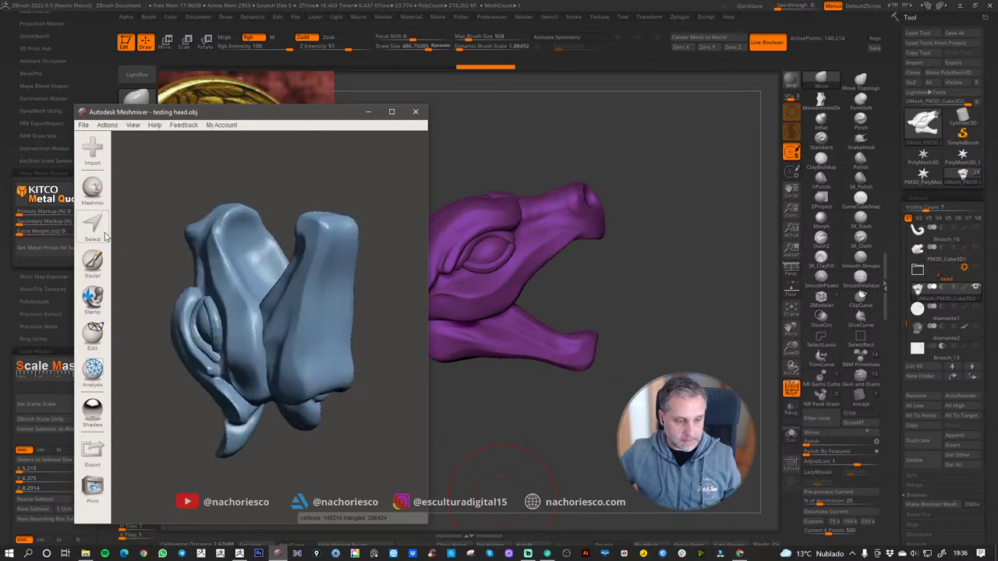
# Step: Hollow the head with an offset distance of 0.8 mm, solid accuracy 267 and mesh density 263, and update the preview
pyautogui.click(92, 334)
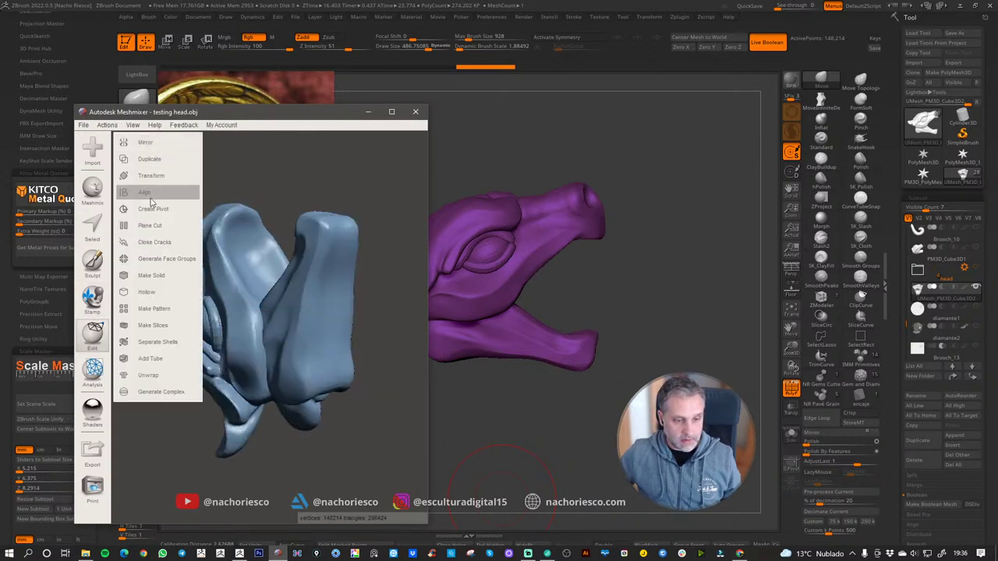
pyautogui.click(154, 298)
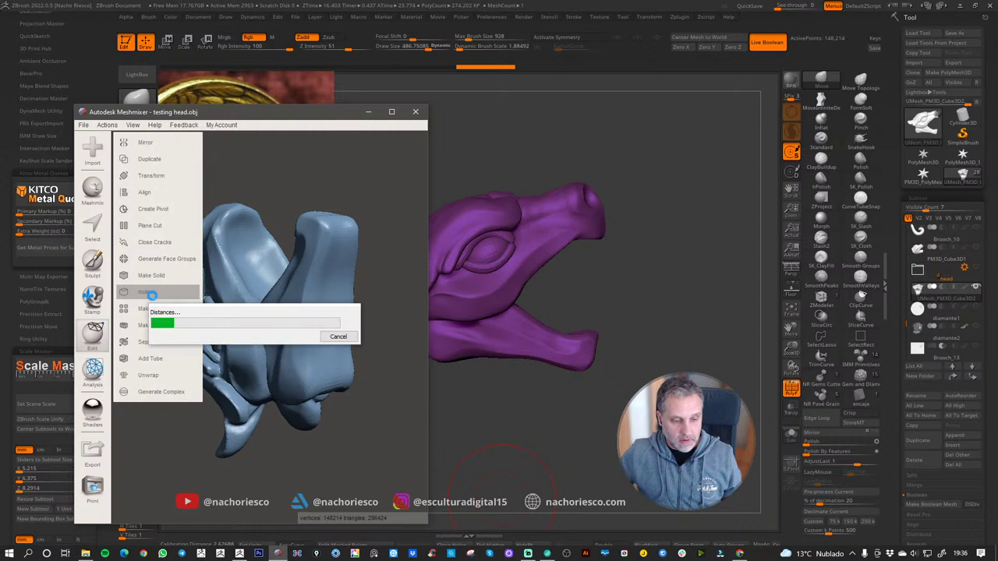
pyautogui.click(178, 158)
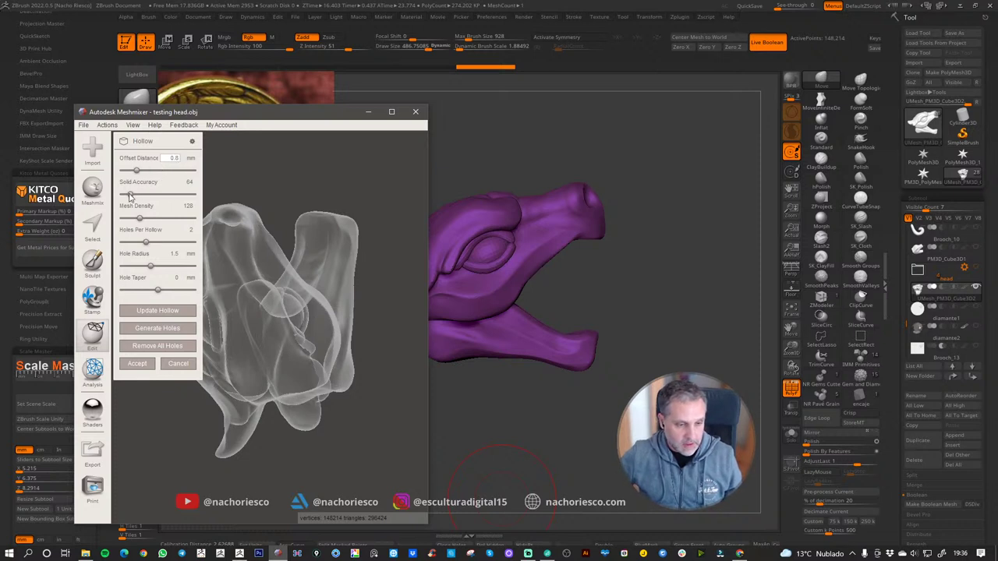
pyautogui.moveTo(131, 196); pyautogui.dragTo(159, 225)
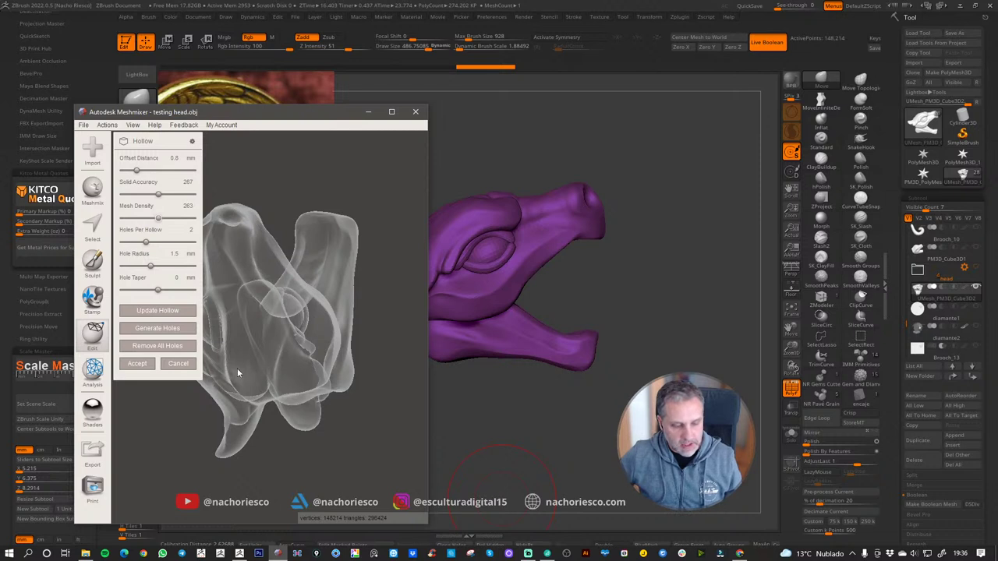
pyautogui.click(164, 313)
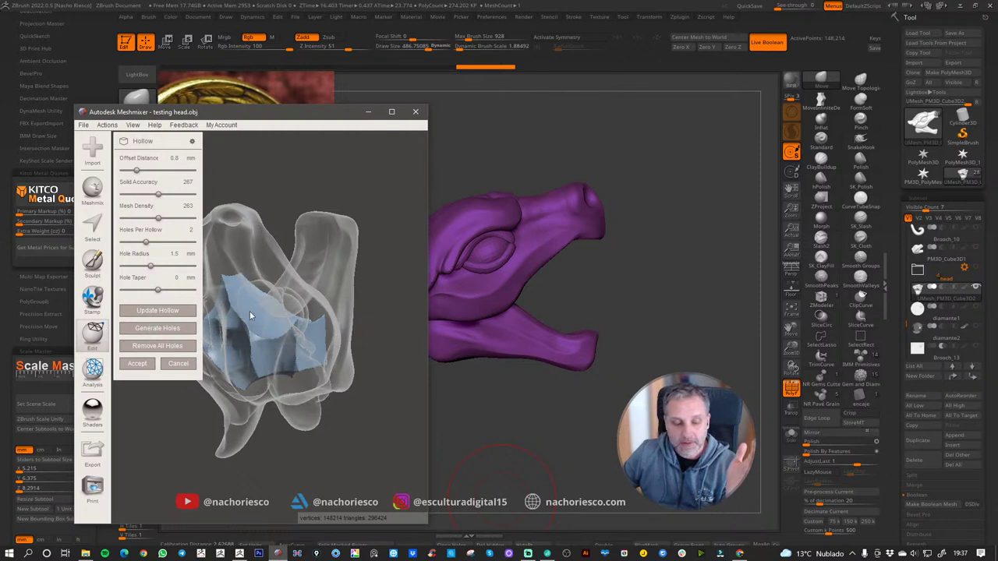
# Step: Widen the Meshmixer window, then reduce the hollow's offset distance to 0.6 mm, update it and accept the result
pyautogui.moveTo(249, 311); pyautogui.dragTo(446, 285, button='right')
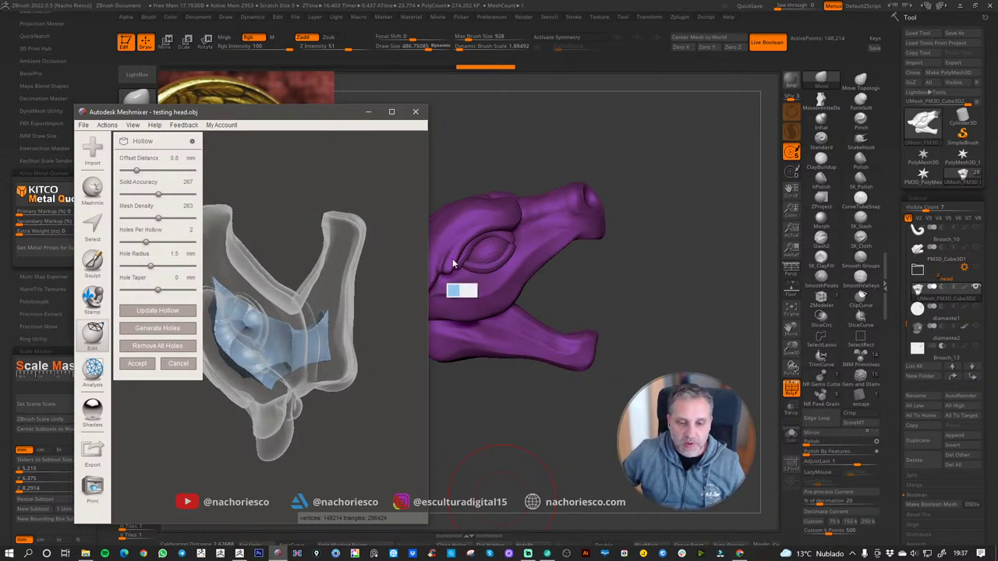
pyautogui.moveTo(428, 250); pyautogui.dragTo(585, 250)
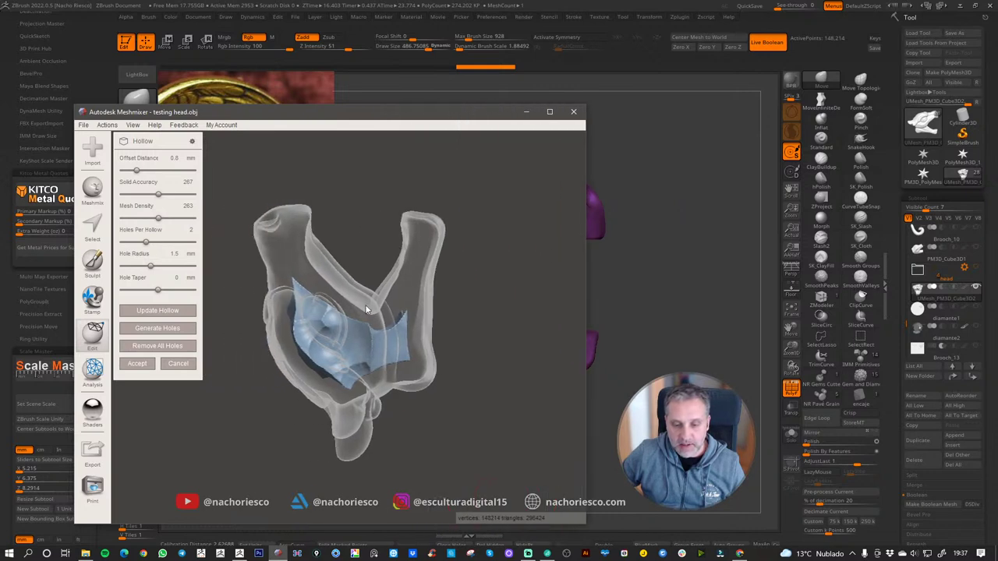
pyautogui.moveTo(365, 304); pyautogui.dragTo(307, 295, button='right')
pyautogui.moveTo(407, 324); pyautogui.dragTo(401, 304, button='right')
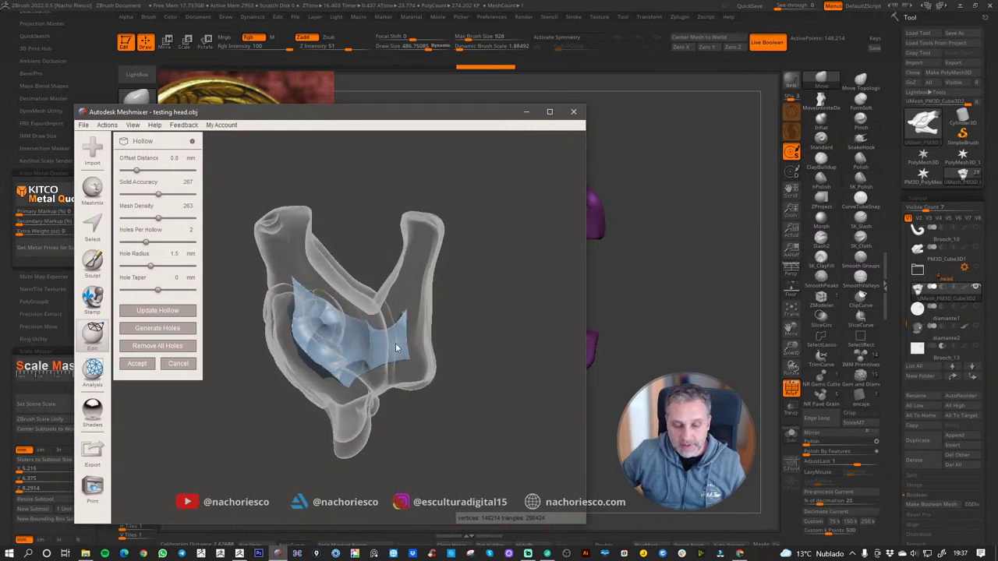
pyautogui.moveTo(339, 349); pyautogui.dragTo(392, 328, button='right')
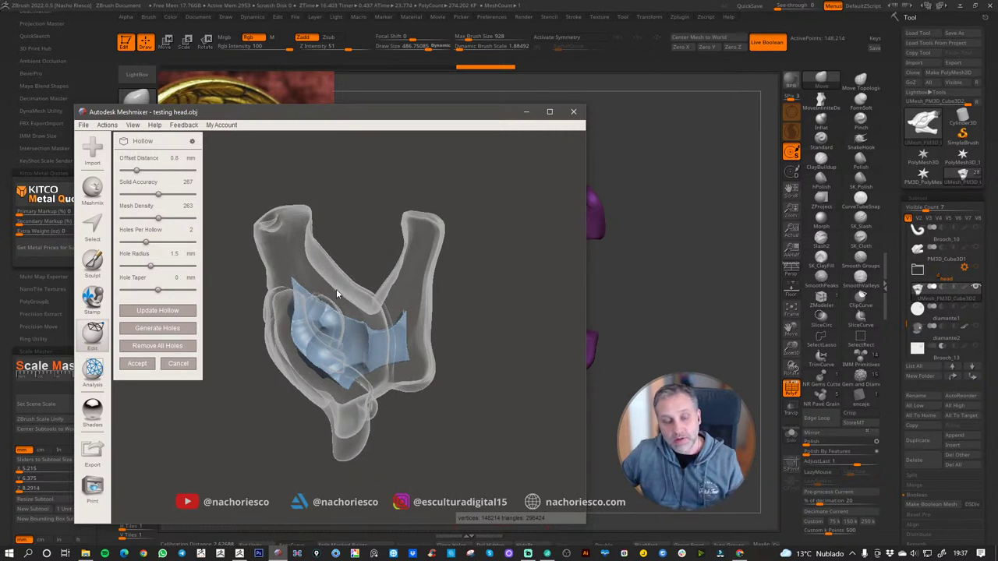
pyautogui.click(181, 159)
pyautogui.write('0')
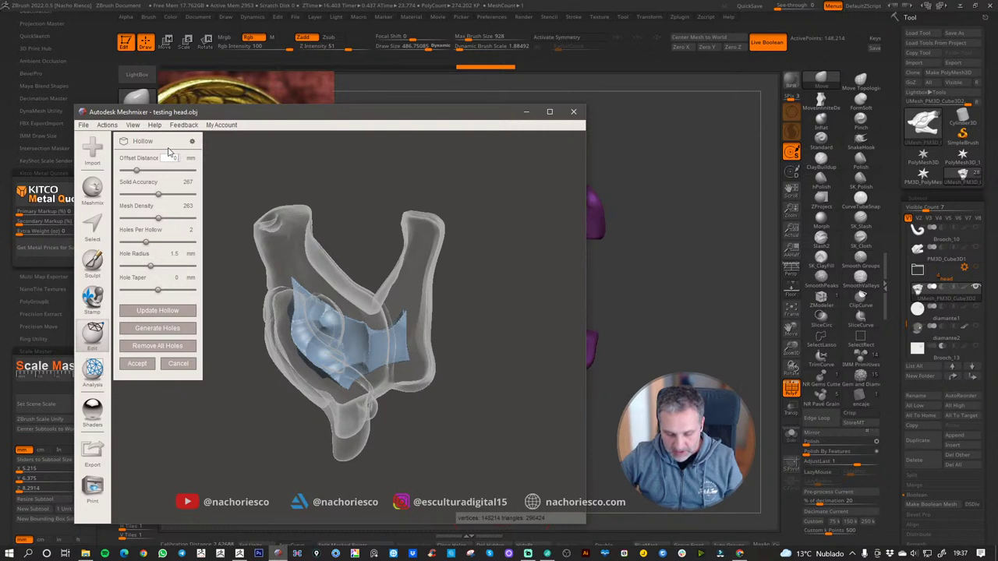
pyautogui.write('0.6')
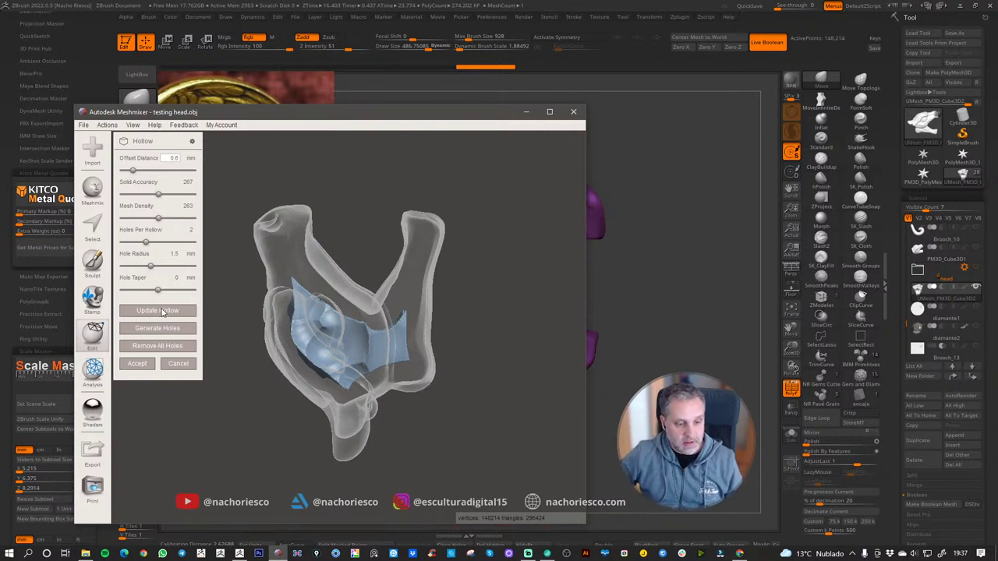
pyautogui.click(162, 312)
pyautogui.click(162, 312)
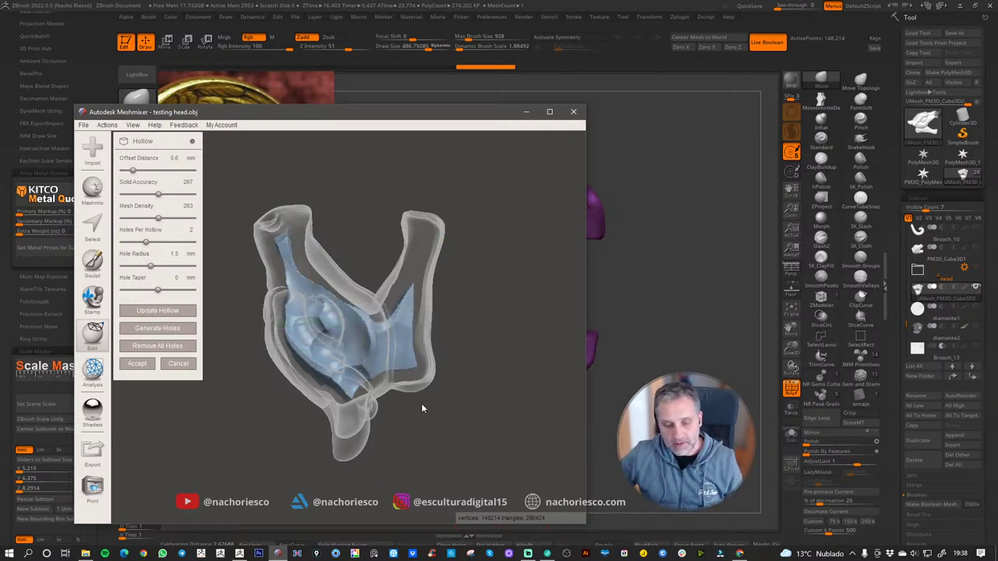
pyautogui.click(137, 364)
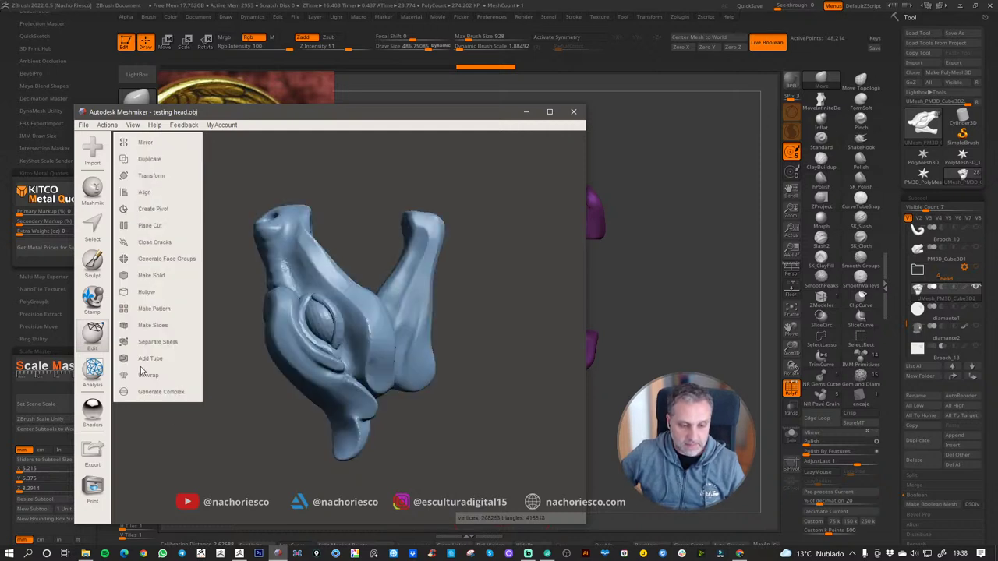
# Step: Export the hollowed head mesh from Meshmixer, minimize Meshmixer and return to ZBrush
pyautogui.click(84, 126)
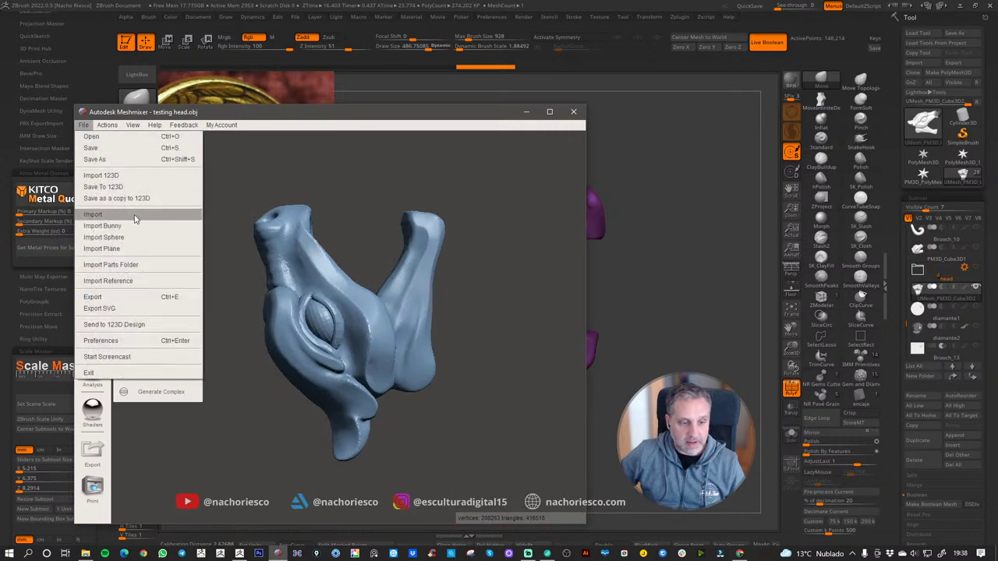
pyautogui.click(129, 298)
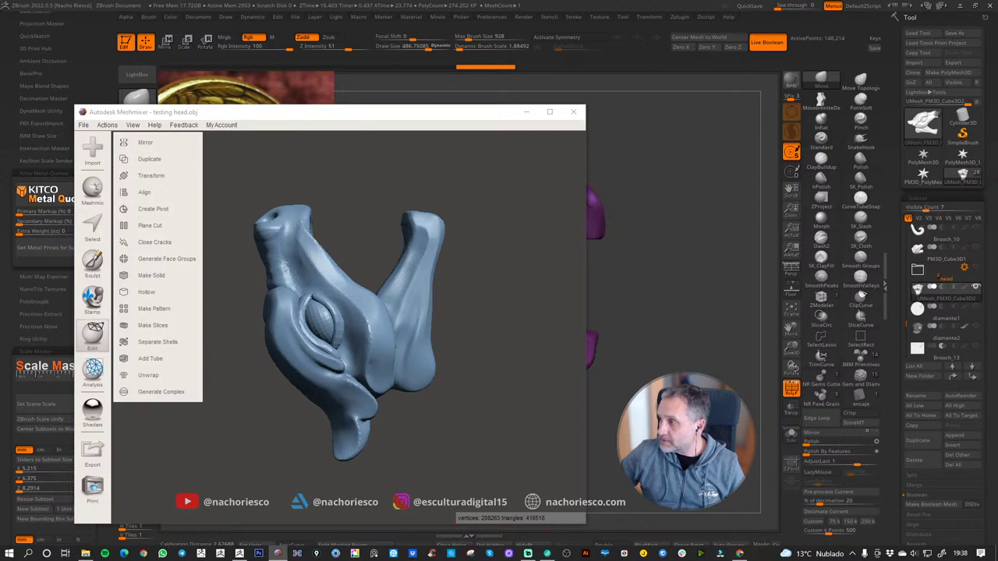
pyautogui.press('Return')
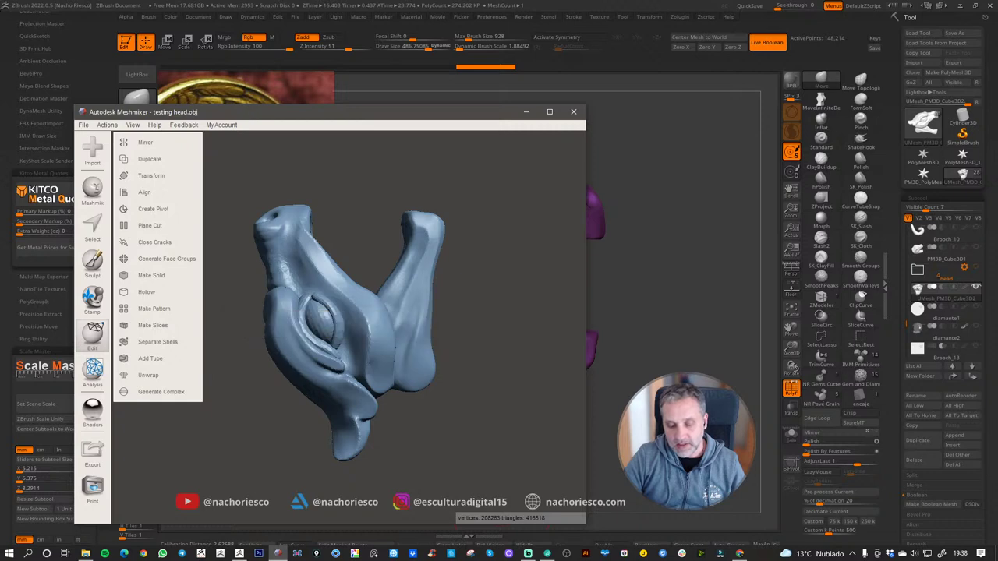
pyautogui.click(530, 114)
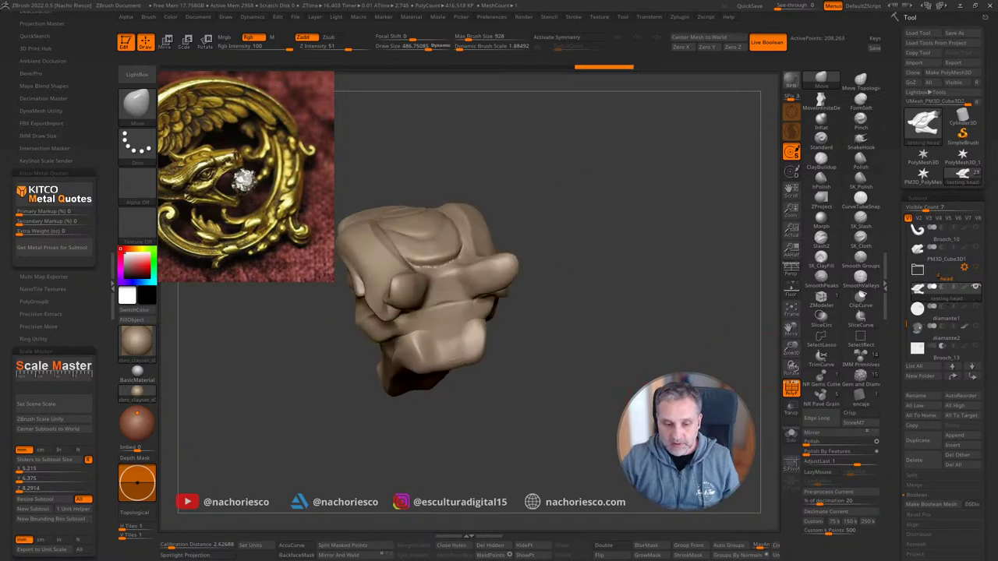
# Step: Insert a cylinder primitive from the IMM primitives brush at the back of the imported hollow head, at the neck
pyautogui.keyDown('shift'); pyautogui.moveTo(686, 312); pyautogui.dragTo(706, 343); pyautogui.keyUp('shift')
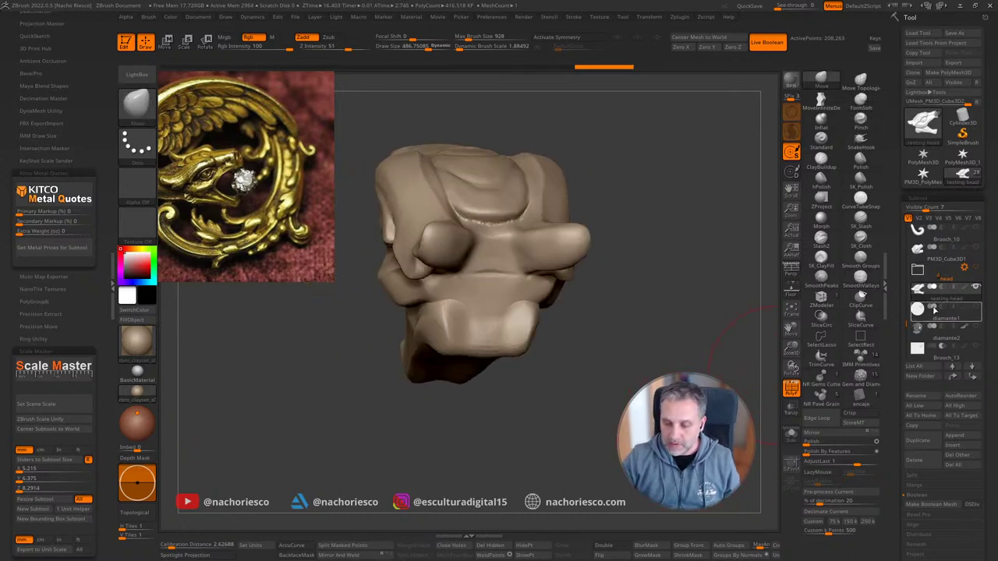
pyautogui.click(861, 357)
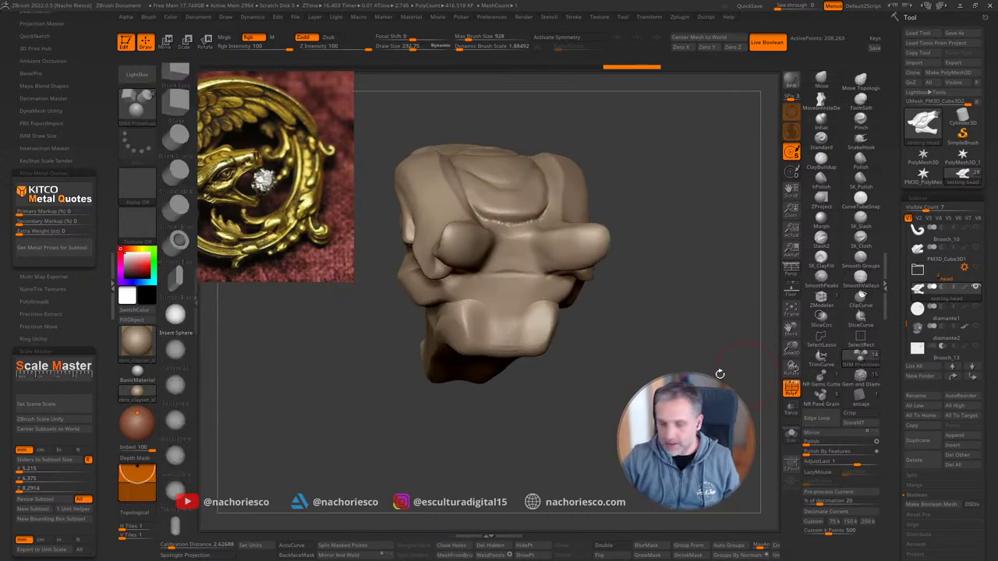
pyautogui.click(179, 139)
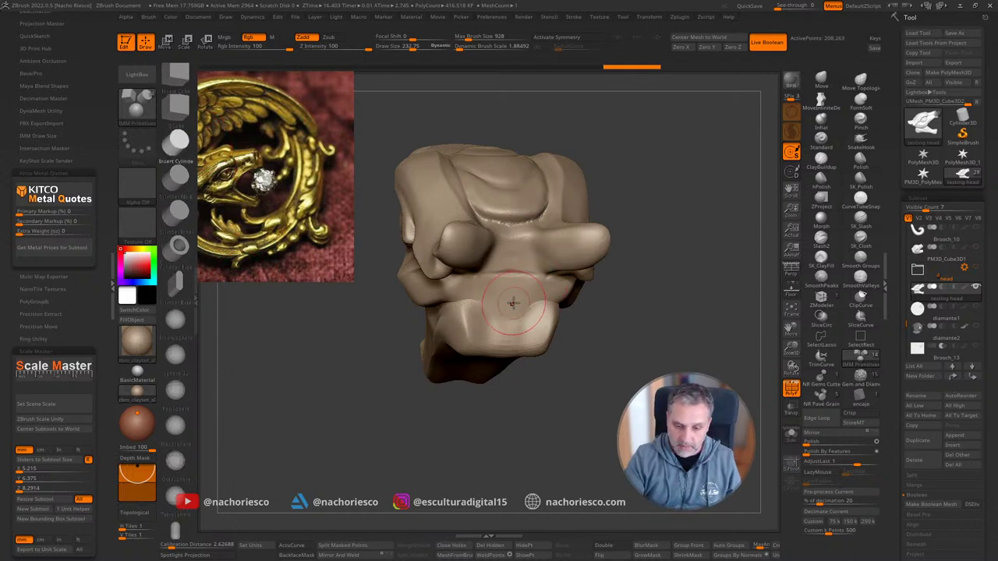
pyautogui.moveTo(515, 289); pyautogui.dragTo(515, 337)
pyautogui.moveTo(569, 367); pyautogui.dragTo(619, 370)
# Step: Lengthen the inserted cylinder along its axis and reposition it so that it reaches into the back of the head
pyautogui.press('w')
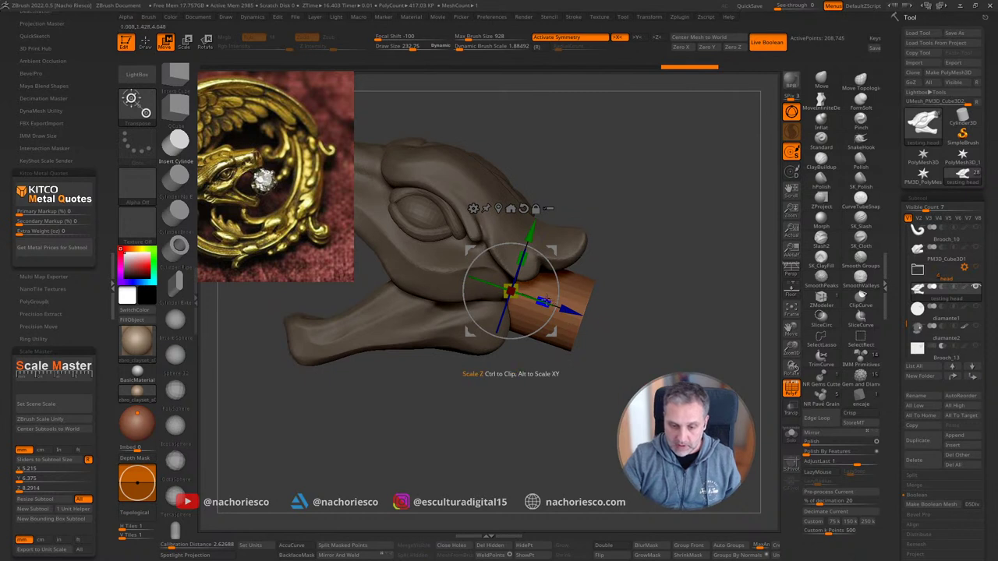
pyautogui.moveTo(546, 301); pyautogui.dragTo(588, 315)
pyautogui.moveTo(571, 311); pyautogui.dragTo(529, 296)
pyautogui.press('q')
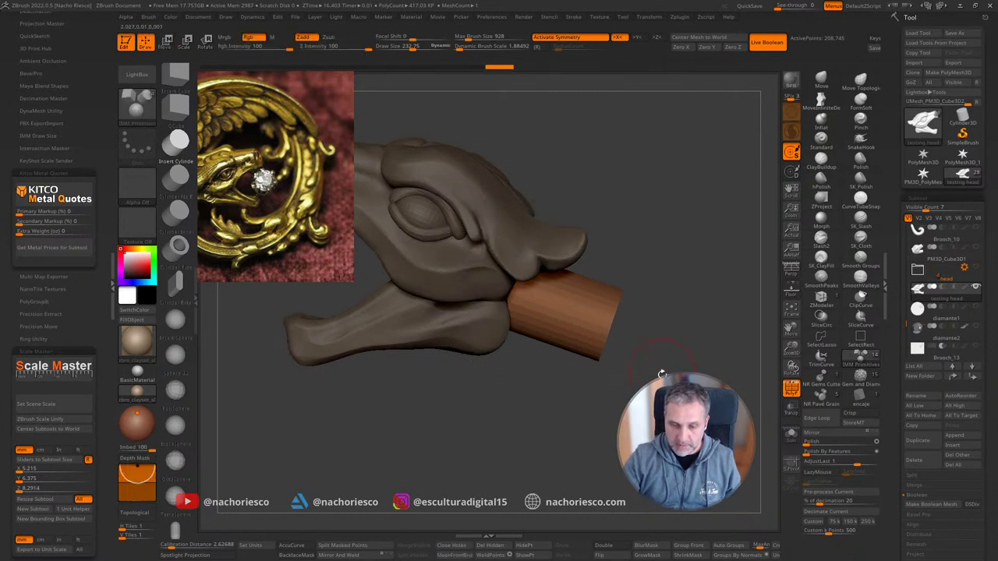
# Step: Split the cylinder into its own subtool, place it below the head in the subtool order and set it to subtract
pyautogui.moveTo(662, 375); pyautogui.dragTo(559, 480)
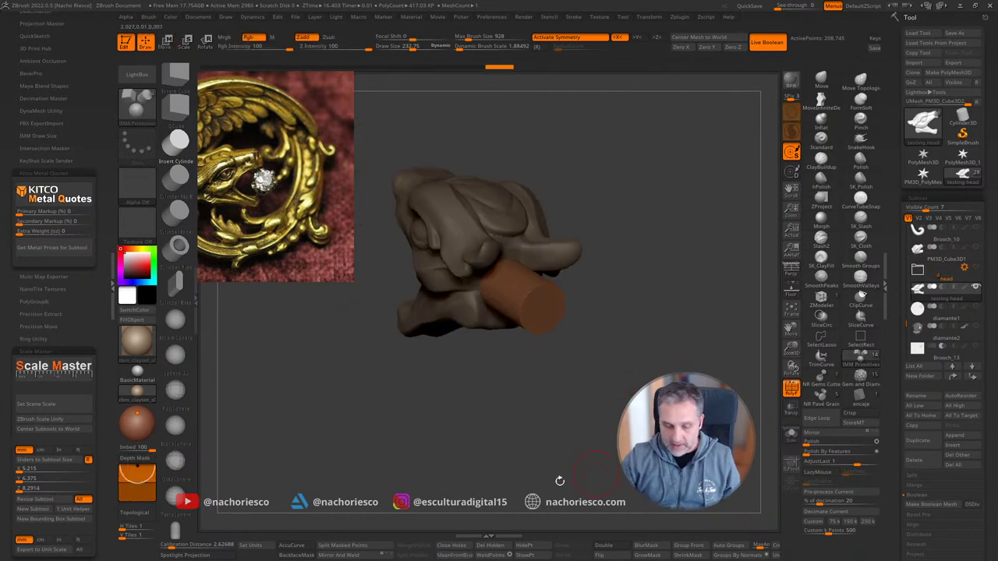
pyautogui.click(355, 546)
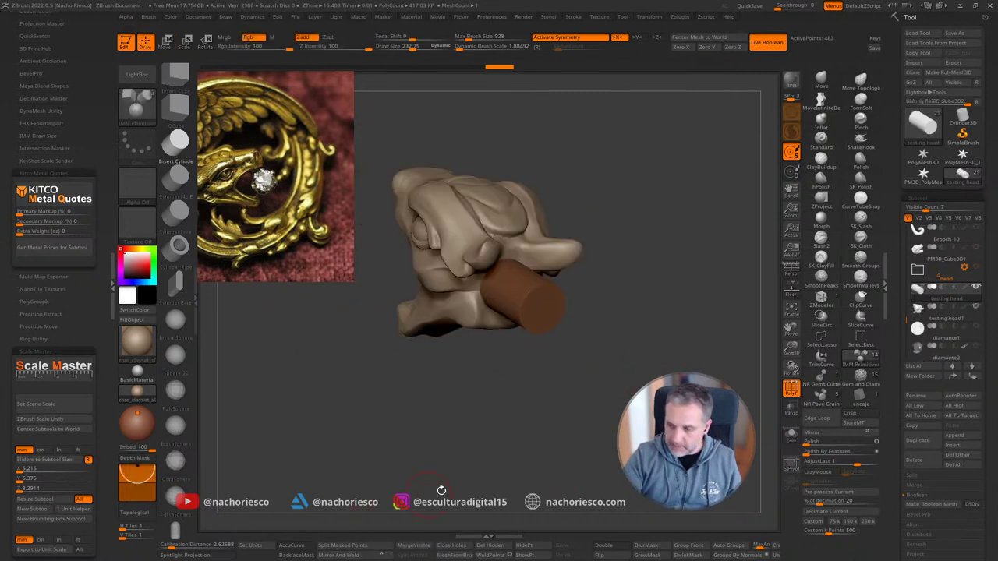
pyautogui.click(972, 376)
pyautogui.click(942, 307)
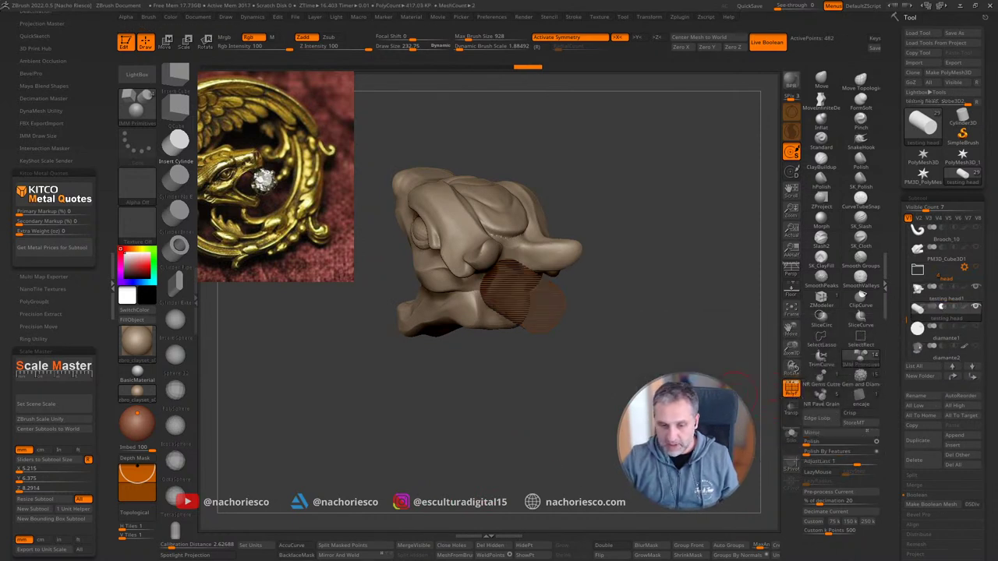
# Step: Turn off the polyframe display, make a Boolean mesh of the head with the cylinder cut out, and open the resulting tool
pyautogui.moveTo(733, 343); pyautogui.dragTo(655, 304)
pyautogui.click(790, 394)
pyautogui.moveTo(560, 295)
pyautogui.mouseDown()
pyautogui.moveTo(711, 367)
pyautogui.moveTo(687, 378)
pyautogui.moveTo(705, 425)
pyautogui.mouseUp()
pyautogui.moveTo(905, 502); pyautogui.dragTo(917, 414)
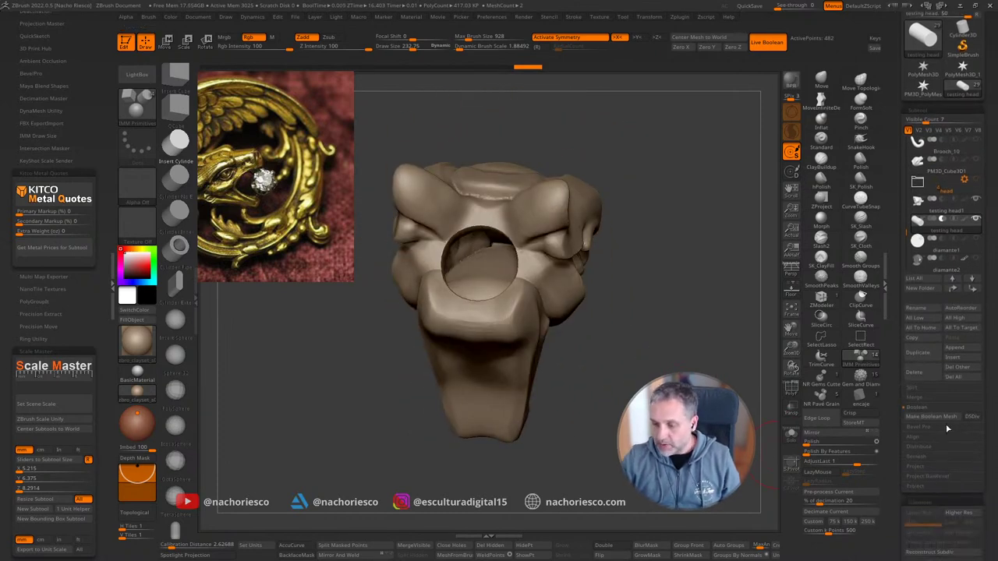
pyautogui.click(922, 416)
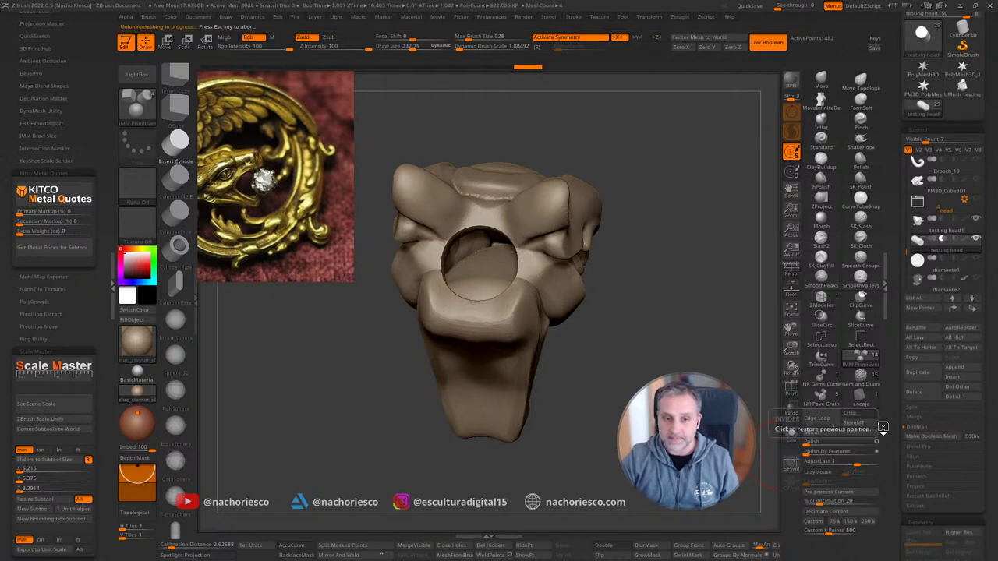
pyautogui.click(963, 87)
# Step: Hide half of the head lengthwise and turn on double-sided display to expose the hollow interior from the side
pyautogui.moveTo(687, 317); pyautogui.dragTo(695, 373)
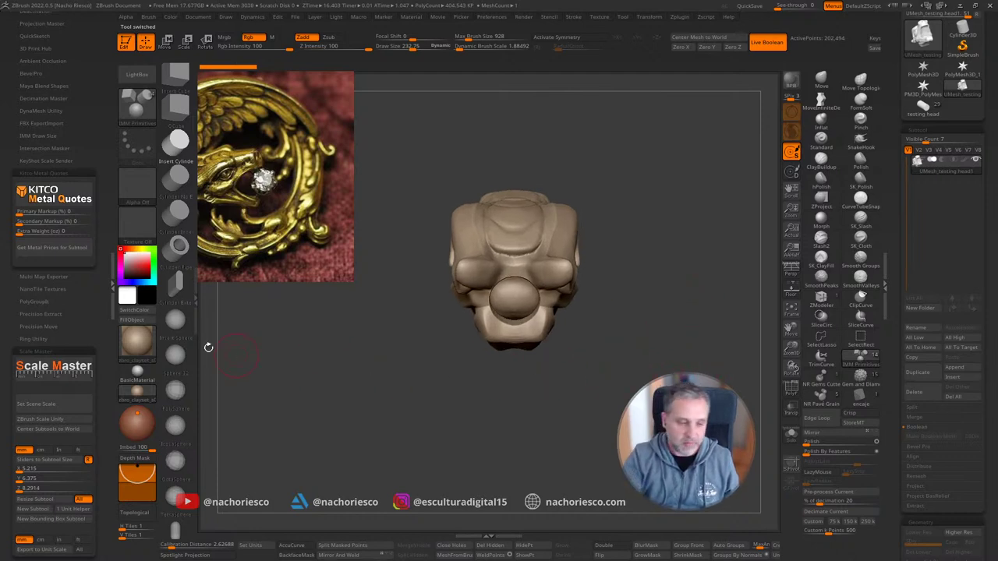
pyautogui.click(112, 288)
pyautogui.moveTo(558, 351); pyautogui.dragTo(564, 379)
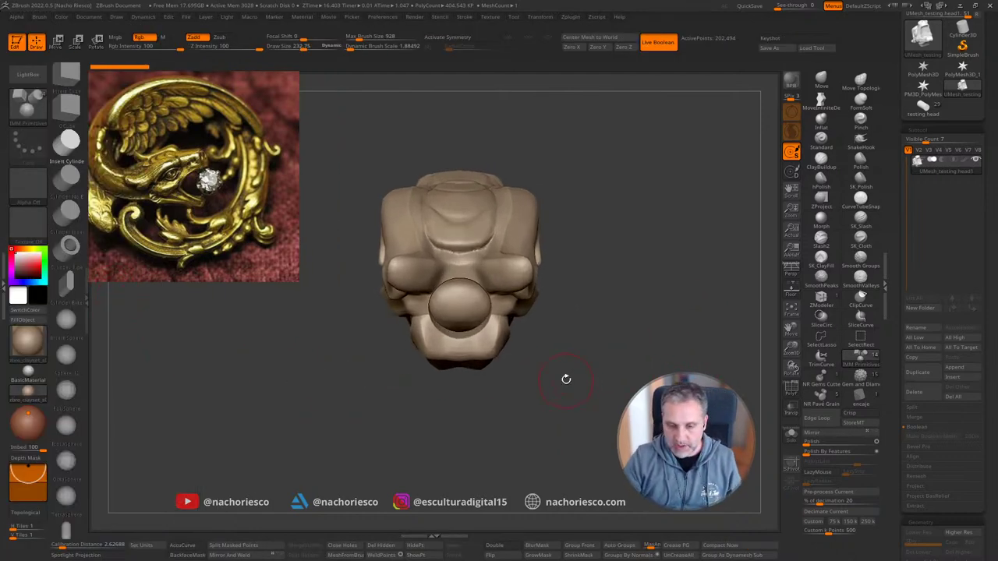
pyautogui.moveTo(607, 145)
pyautogui.keyDown('ctrl'); pyautogui.keyDown('shift'); pyautogui.mouseDown()
pyautogui.moveTo(481, 434)
pyautogui.moveTo(457, 434)
pyautogui.mouseUp(); pyautogui.keyUp('shift'); pyautogui.keyUp('ctrl')
pyautogui.moveTo(490, 481)
pyautogui.mouseDown()
pyautogui.moveTo(559, 456)
pyautogui.moveTo(581, 461)
pyautogui.mouseUp()
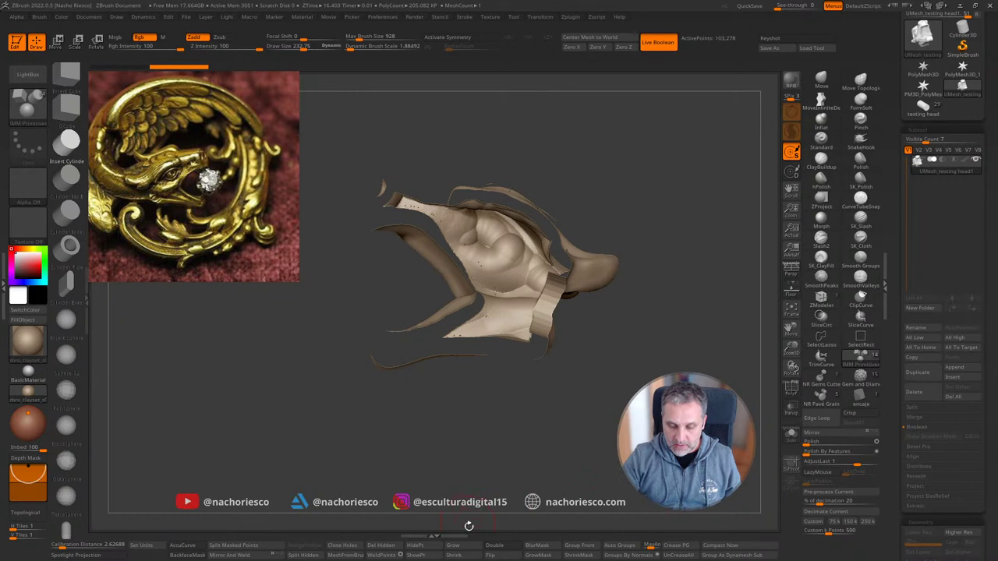
pyautogui.click(494, 546)
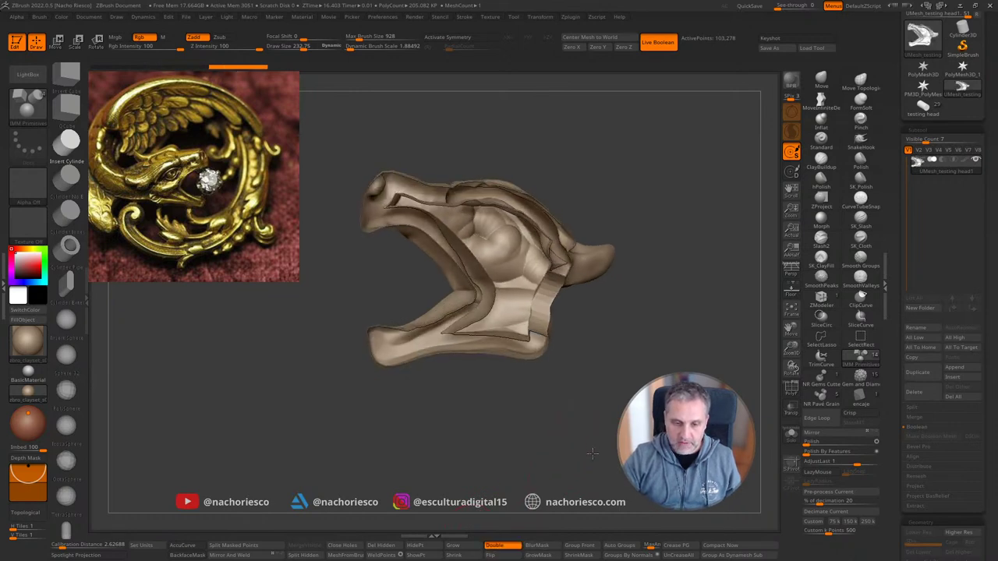
# Step: Examine the upper skull's cut edge and measure its wall thickness with the Transpose line instead of the Gizmo
pyautogui.moveTo(593, 454)
pyautogui.mouseDown()
pyautogui.moveTo(610, 455)
pyautogui.moveTo(612, 499)
pyautogui.moveTo(600, 487)
pyautogui.mouseUp()
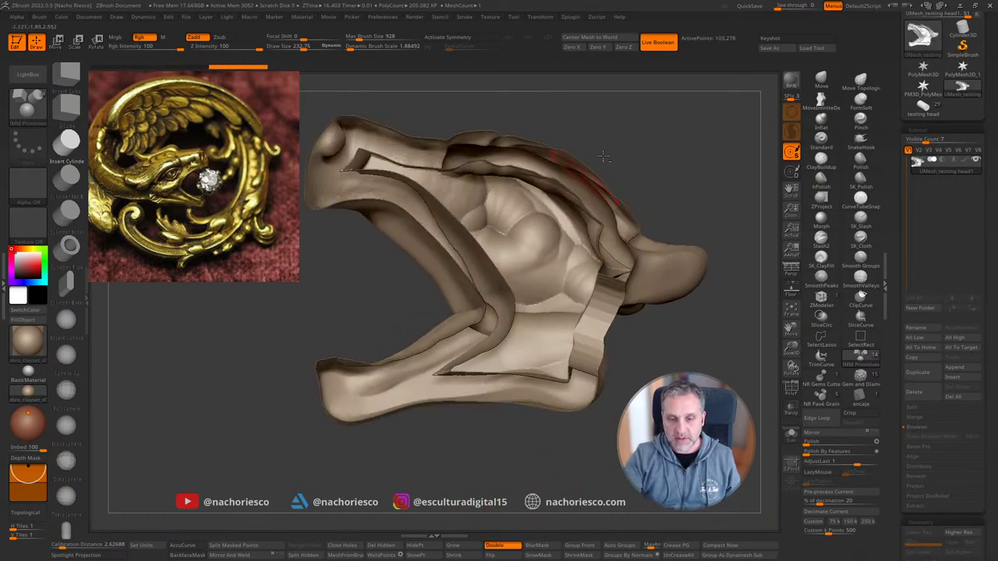
pyautogui.moveTo(603, 156)
pyautogui.keyDown('alt'); pyautogui.mouseDown()
pyautogui.moveTo(494, 260)
pyautogui.moveTo(512, 395)
pyautogui.mouseUp(); pyautogui.keyUp('alt')
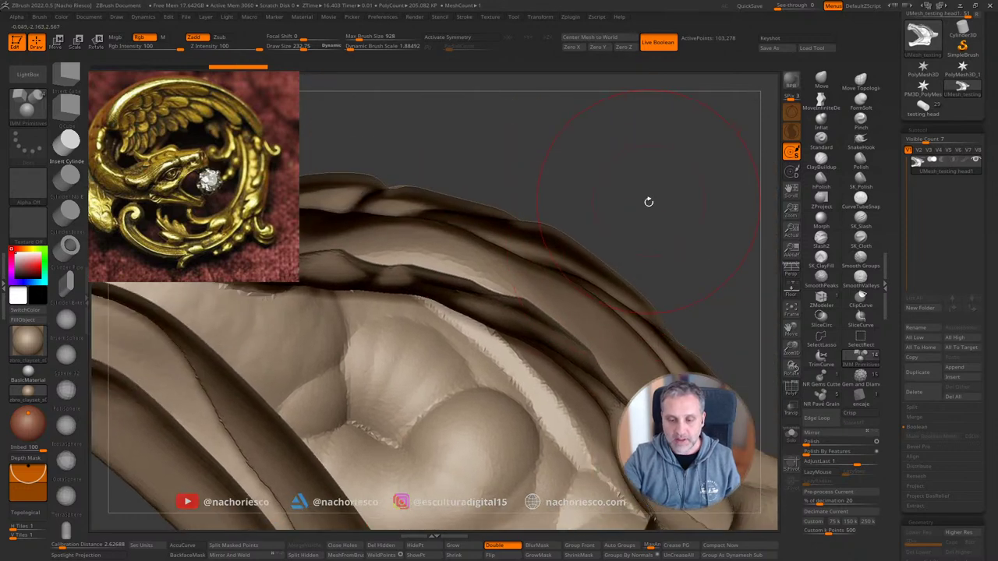
pyautogui.moveTo(646, 201)
pyautogui.mouseDown()
pyautogui.moveTo(669, 208)
pyautogui.moveTo(563, 206)
pyautogui.moveTo(575, 266)
pyautogui.mouseUp()
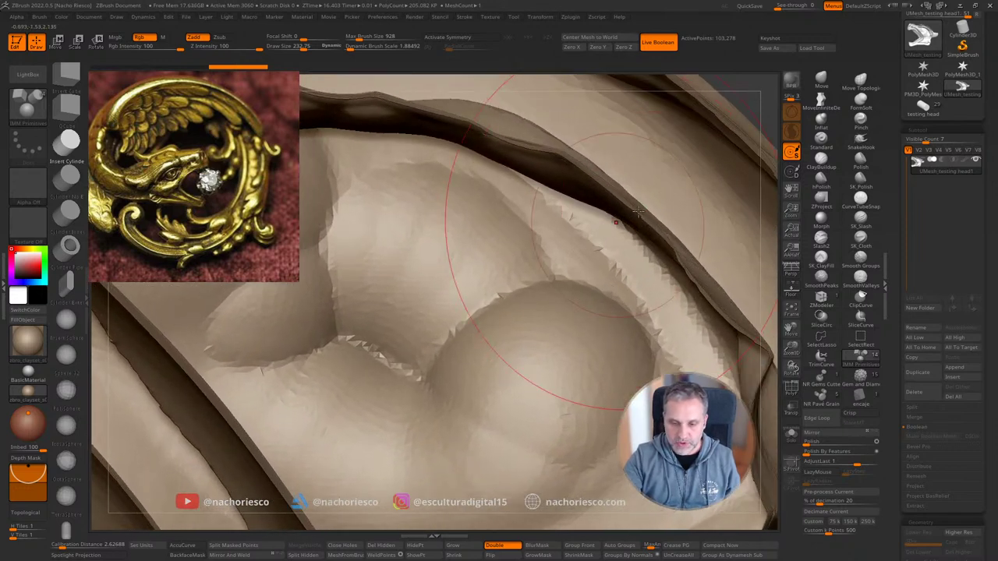
pyautogui.moveTo(719, 106)
pyautogui.keyDown('alt'); pyautogui.mouseDown()
pyautogui.moveTo(663, 128)
pyautogui.moveTo(517, 265)
pyautogui.mouseUp(); pyautogui.keyUp('alt')
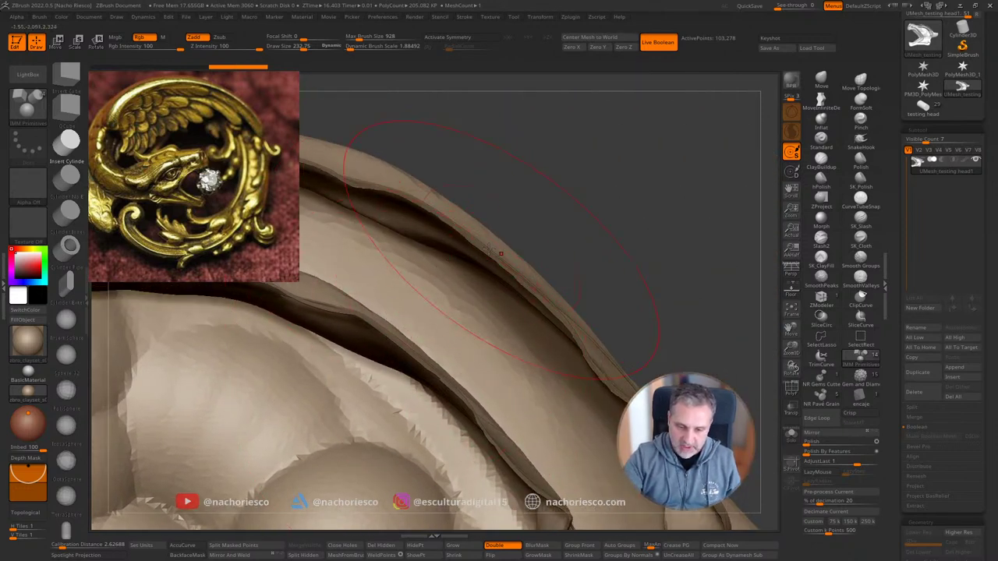
pyautogui.press('w')
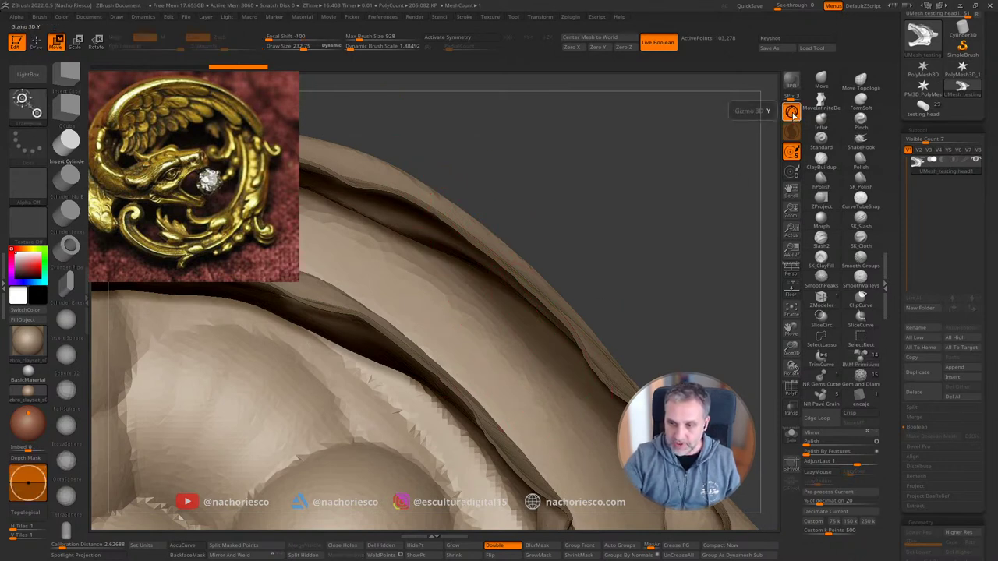
pyautogui.click(792, 113)
pyautogui.moveTo(513, 276); pyautogui.dragTo(497, 301)
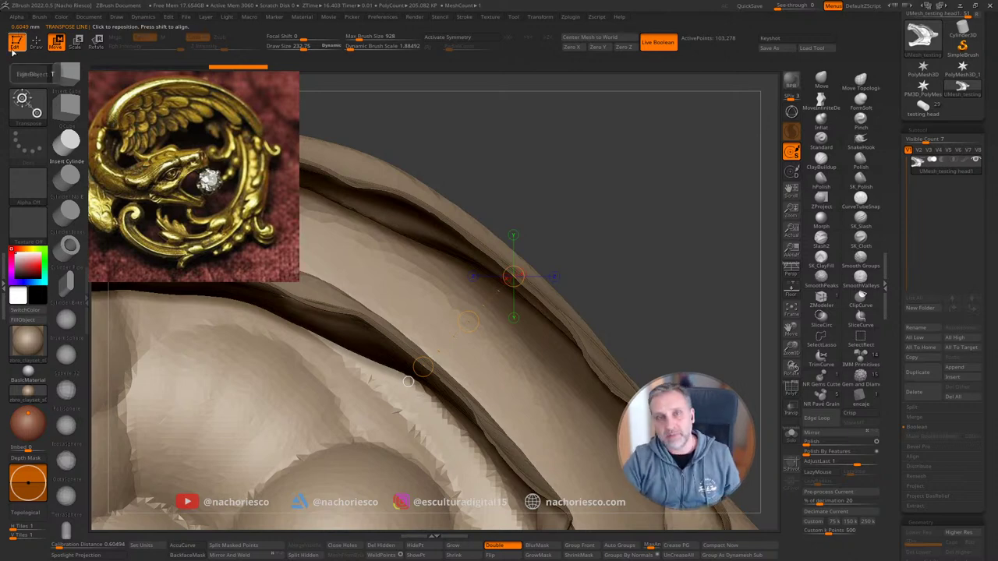
# Step: Measure the wall thickness at another spot on the skull's top and at the roof of the mouth
pyautogui.moveTo(638, 246)
pyautogui.mouseDown(button='right')
pyautogui.moveTo(647, 252)
pyautogui.moveTo(619, 223)
pyautogui.moveTo(777, 192)
pyautogui.moveTo(783, 202)
pyautogui.mouseUp(button='right')
pyautogui.moveTo(468, 189)
pyautogui.mouseDown()
pyautogui.moveTo(458, 217)
pyautogui.moveTo(468, 272)
pyautogui.mouseUp()
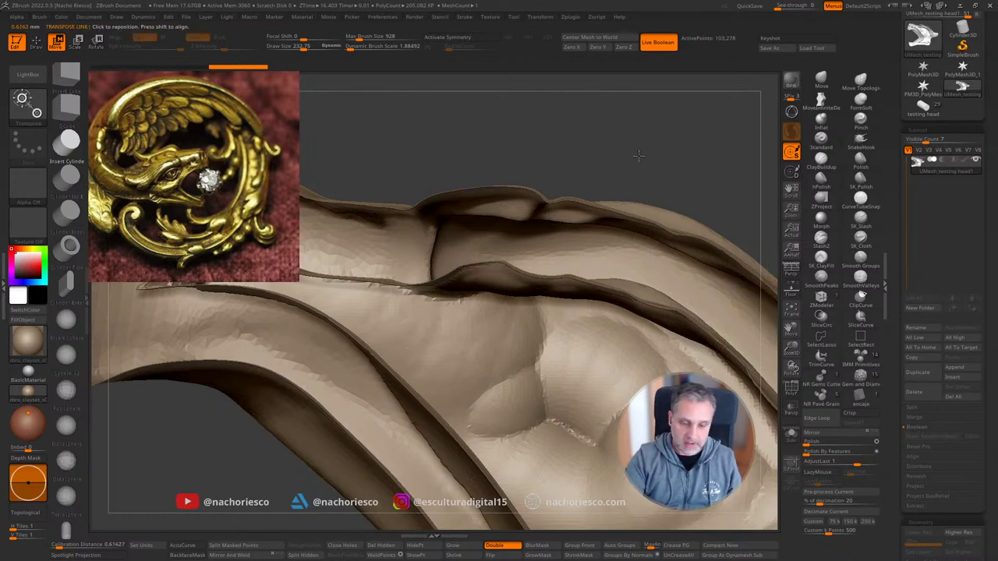
pyautogui.keyDown('alt'); pyautogui.moveTo(635, 156); pyautogui.dragTo(692, 83, button='right'); pyautogui.keyUp('alt')
pyautogui.moveTo(424, 381)
pyautogui.mouseDown()
pyautogui.moveTo(462, 379)
pyautogui.moveTo(488, 343)
pyautogui.mouseUp()
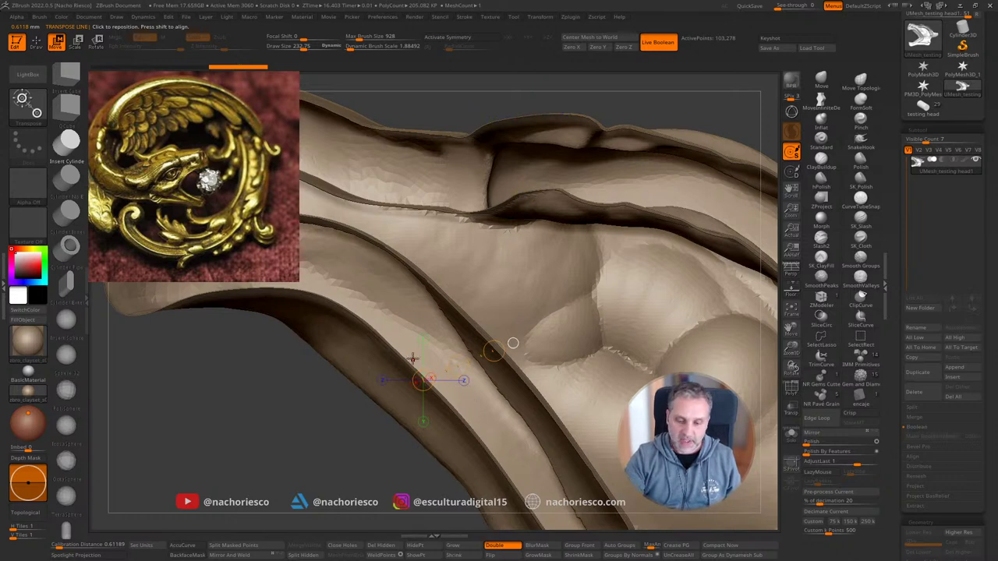
# Step: Measure the wall thickness on top of the snout and from the cavity's front end to the snout's lower tip
pyautogui.moveTo(422, 349); pyautogui.dragTo(572, 326, button='right')
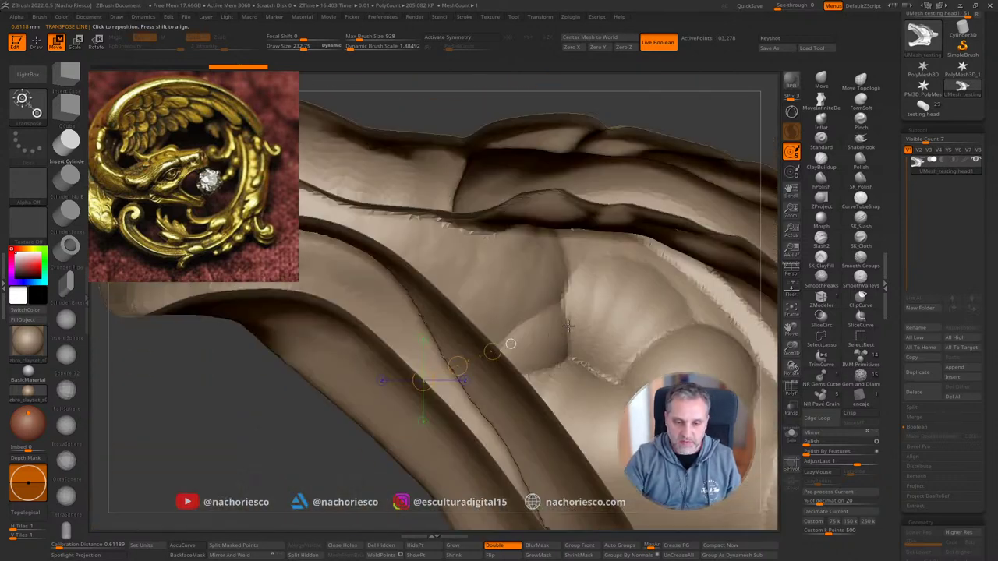
pyautogui.keyDown('alt'); pyautogui.moveTo(369, 139); pyautogui.dragTo(464, 191, button='right'); pyautogui.keyUp('alt')
pyautogui.moveTo(495, 138); pyautogui.dragTo(507, 168, button='right')
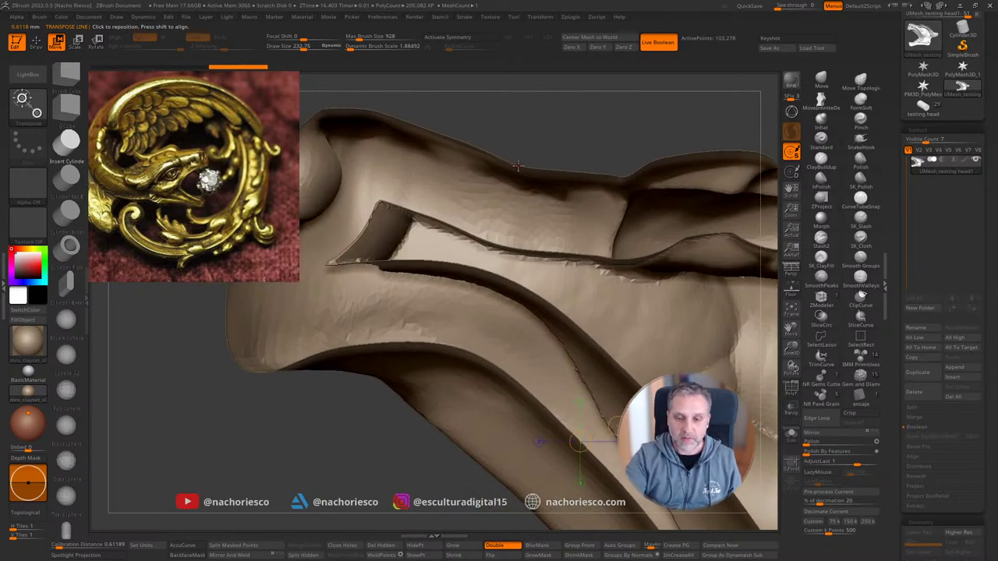
pyautogui.click(521, 165)
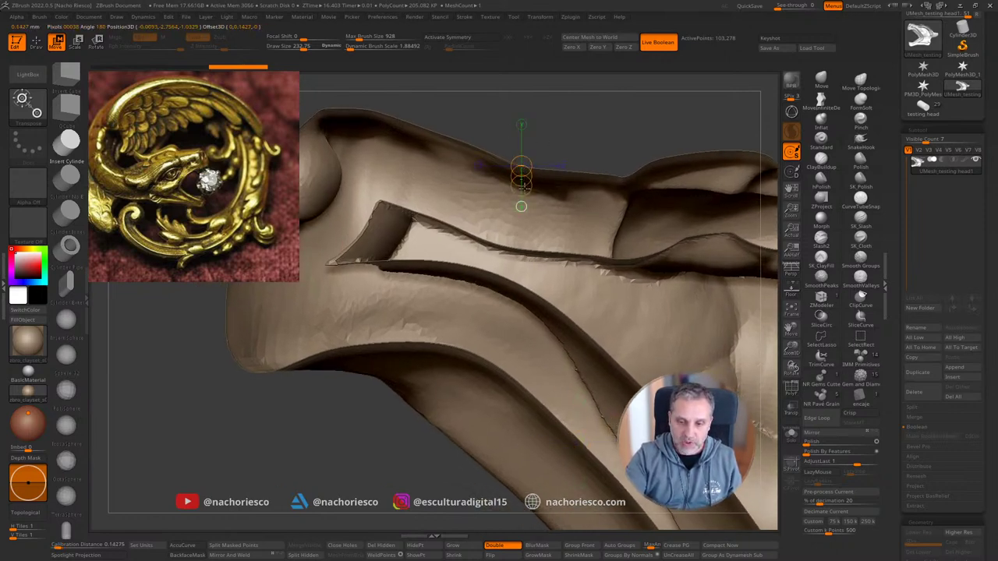
pyautogui.keyDown('shift'); pyautogui.moveTo(526, 236); pyautogui.dragTo(525, 249); pyautogui.keyUp('shift')
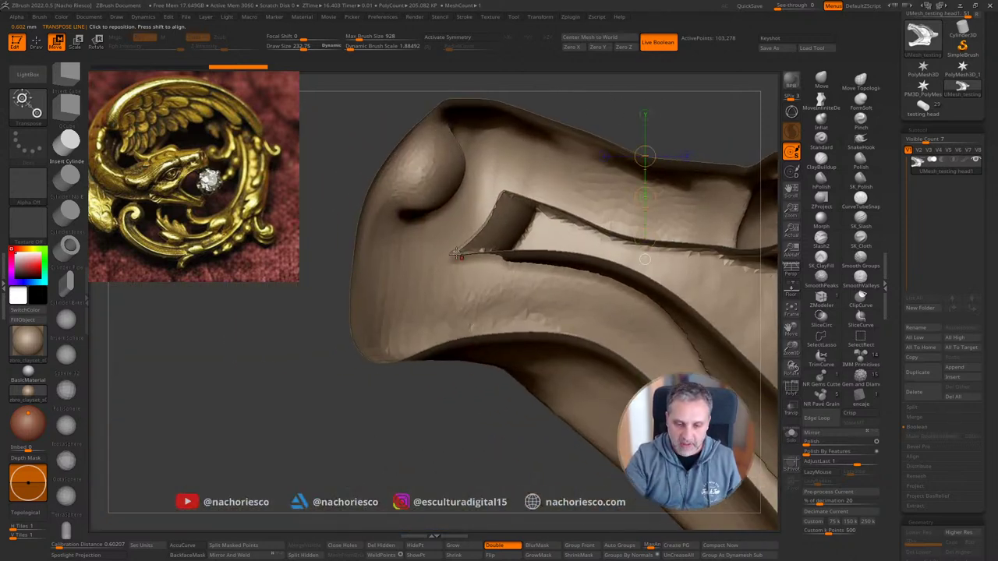
pyautogui.moveTo(452, 254); pyautogui.dragTo(361, 359)
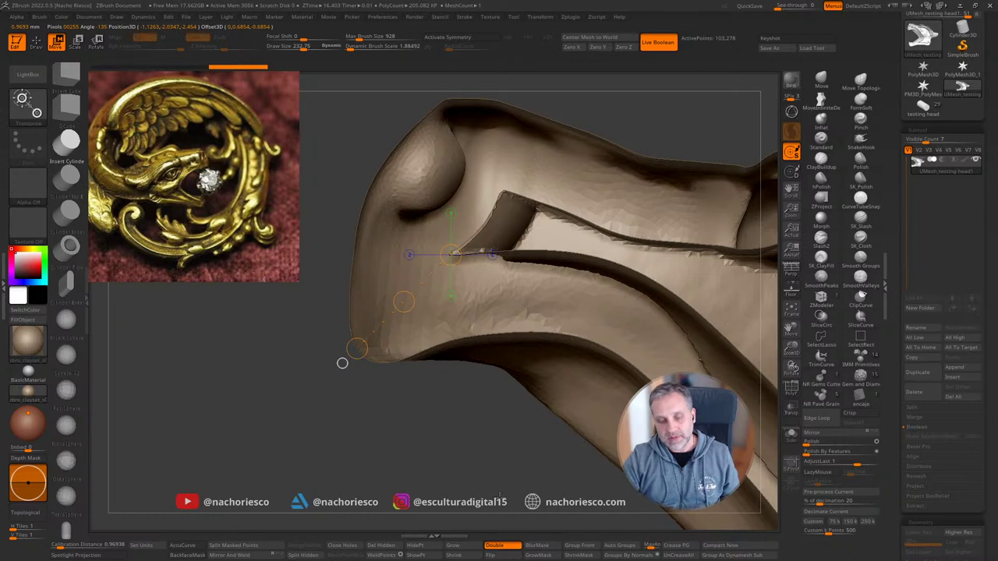
# Step: Leave the Transpose measuring mode and show the whole head mesh again
pyautogui.press('q')
pyautogui.moveTo(495, 501)
pyautogui.keyDown('ctrl'); pyautogui.mouseDown(button='right')
pyautogui.moveTo(488, 414)
pyautogui.moveTo(452, 404)
pyautogui.mouseUp(button='right'); pyautogui.keyUp('ctrl')
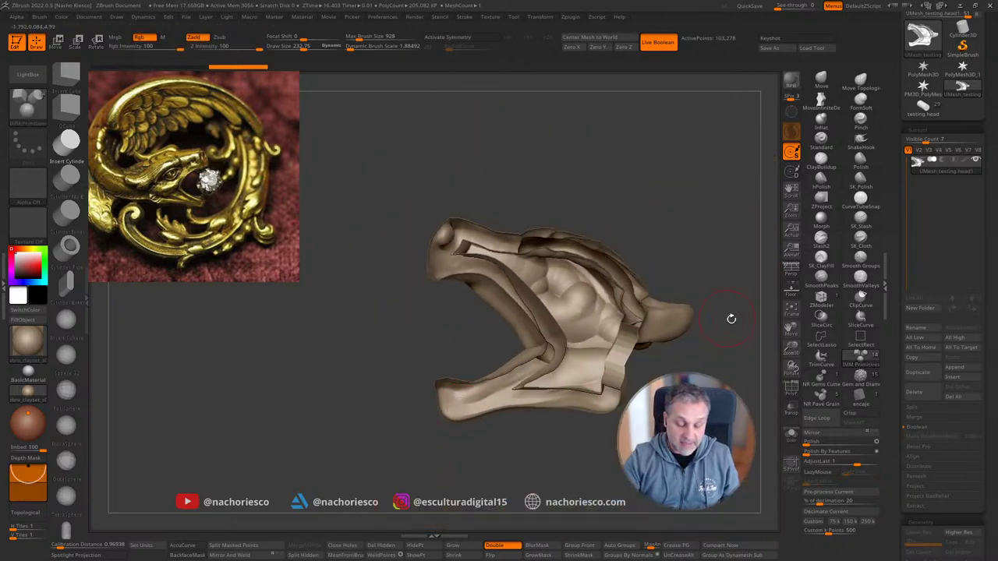
pyautogui.moveTo(731, 319)
pyautogui.keyDown('alt'); pyautogui.mouseDown(button='right')
pyautogui.moveTo(676, 278)
pyautogui.moveTo(757, 429)
pyautogui.moveTo(643, 388)
pyautogui.moveTo(655, 410)
pyautogui.moveTo(655, 358)
pyautogui.mouseUp(button='right'); pyautogui.keyUp('alt')
pyautogui.hotkey('ctrl', 'shift', 'z')
pyautogui.moveTo(655, 359)
pyautogui.mouseDown(button='right')
pyautogui.moveTo(593, 358)
pyautogui.moveTo(655, 359)
pyautogui.mouseUp(button='right')
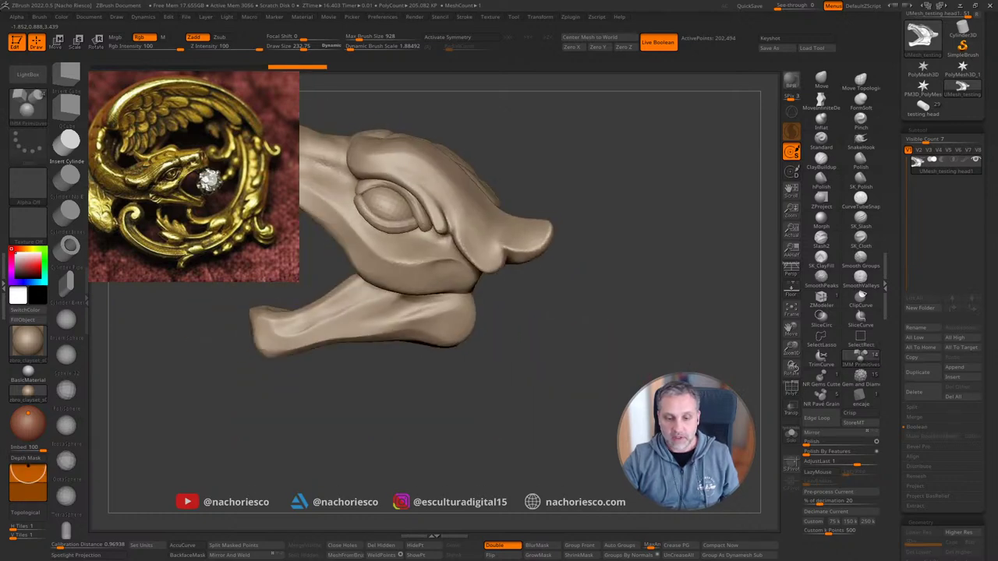
# Step: Export the hollowed dragon head mesh as "testing head hollow"
pyautogui.keyDown('alt'); pyautogui.moveTo(574, 368); pyautogui.dragTo(627, 396, button='right'); pyautogui.keyUp('alt')
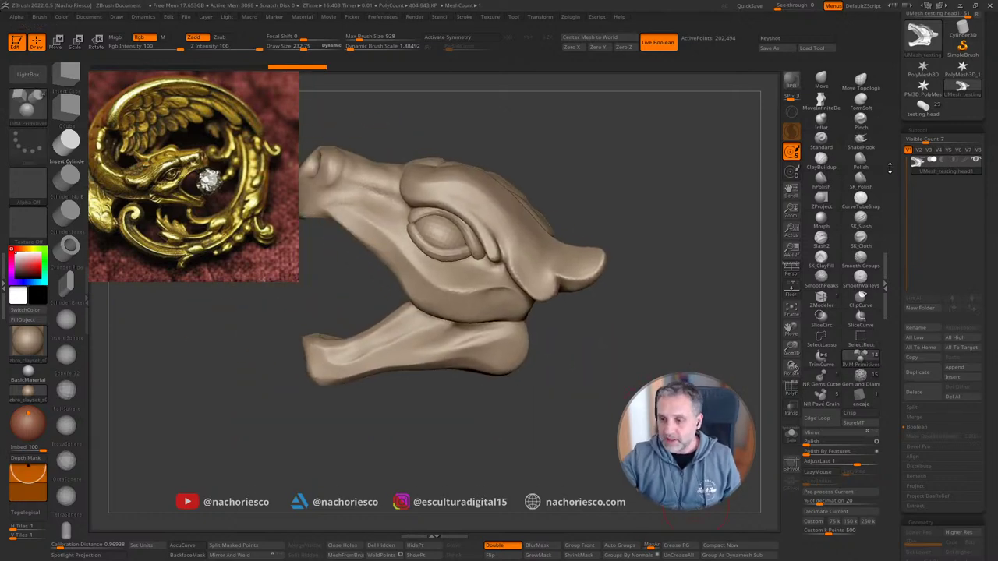
pyautogui.moveTo(891, 166); pyautogui.dragTo(892, 255)
pyautogui.click(957, 64)
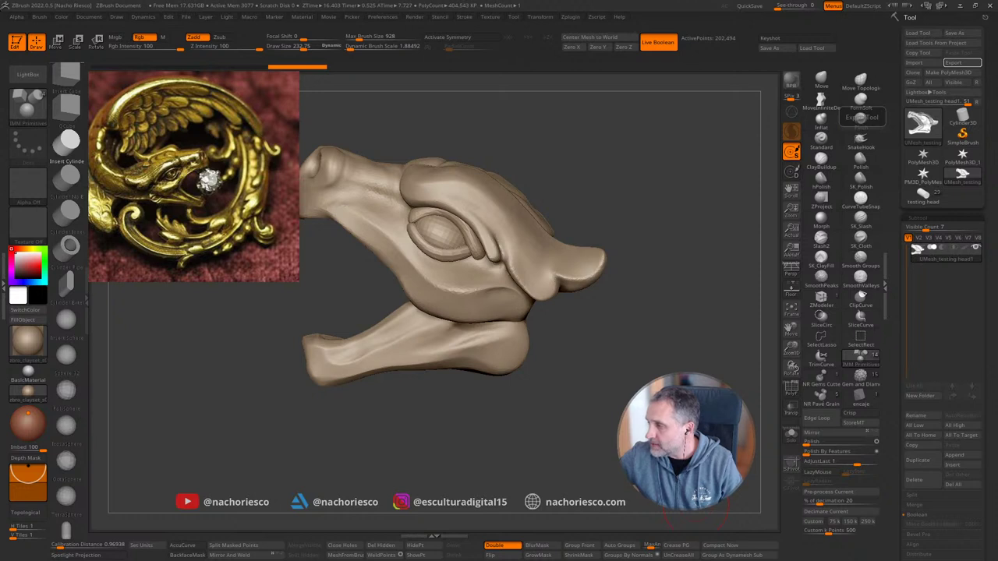
pyautogui.moveTo(686, 312); pyautogui.dragTo(675, 351)
pyautogui.moveTo(676, 261)
pyautogui.mouseDown()
pyautogui.moveTo(616, 437)
pyautogui.moveTo(576, 498)
pyautogui.mouseUp()
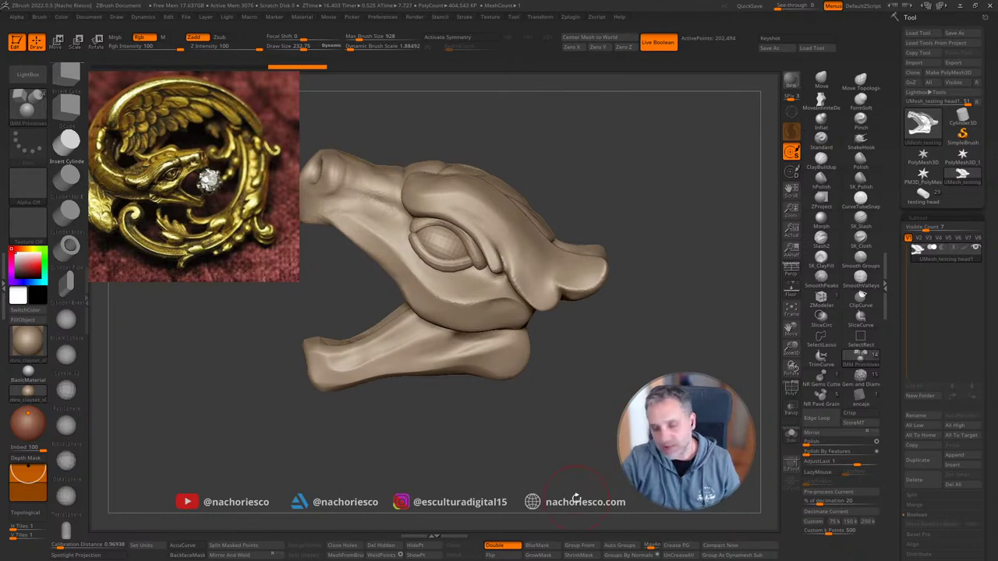
# Step: Switch to netfabb Basic, accept its terms of usage, postpone the registration and shrink its window to fit the screen
pyautogui.press('super')
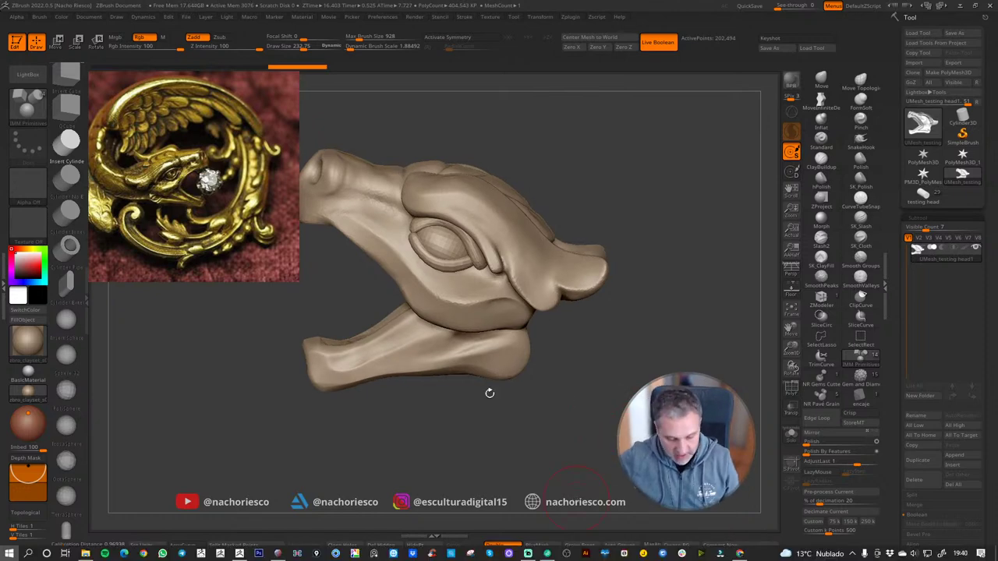
pyautogui.click(297, 554)
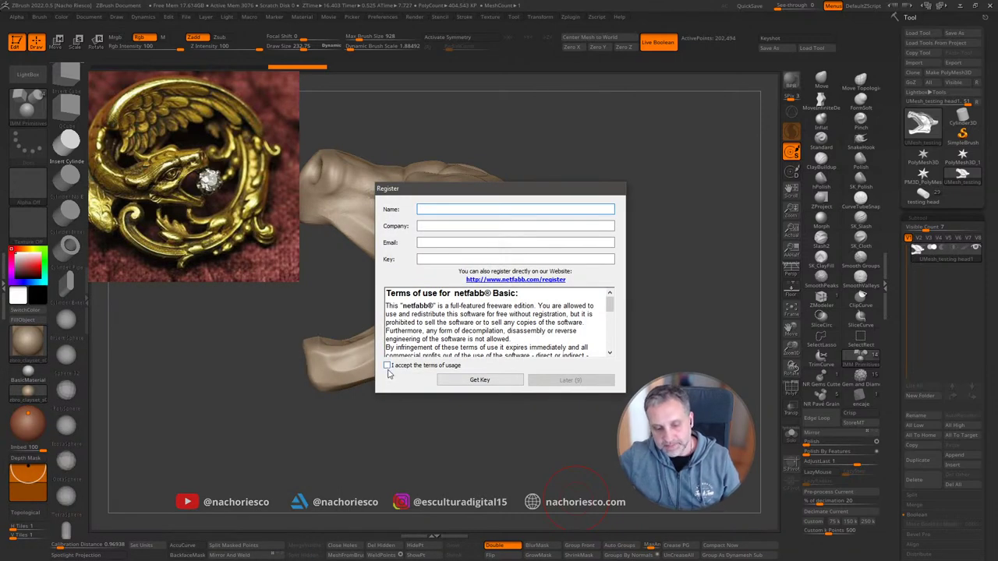
pyautogui.click(387, 366)
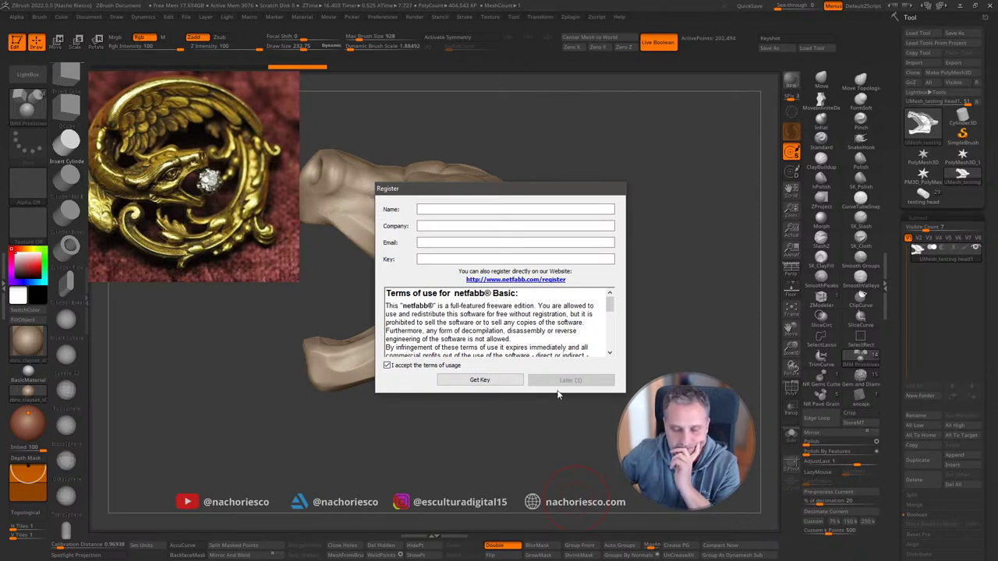
pyautogui.click(559, 380)
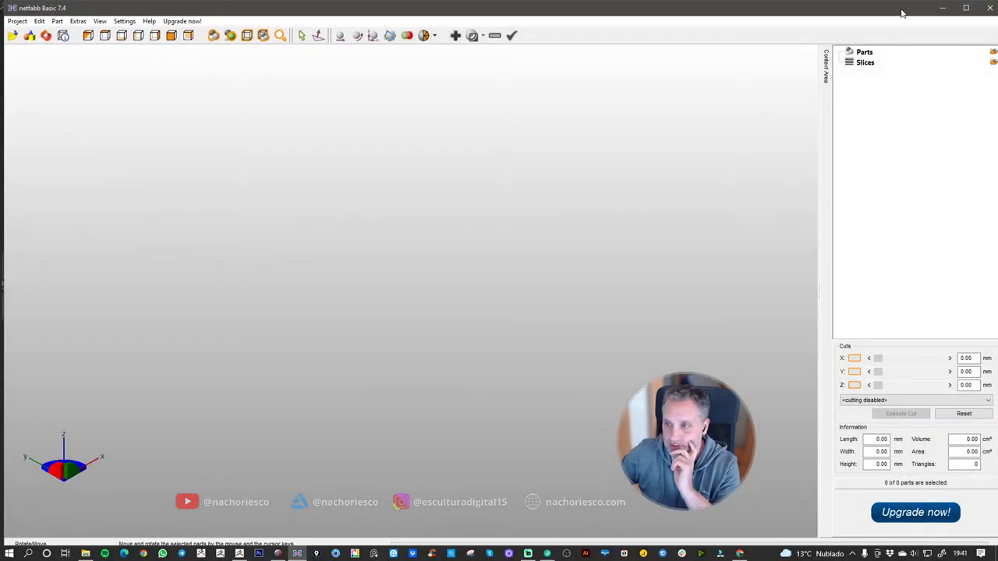
pyautogui.click(966, 8)
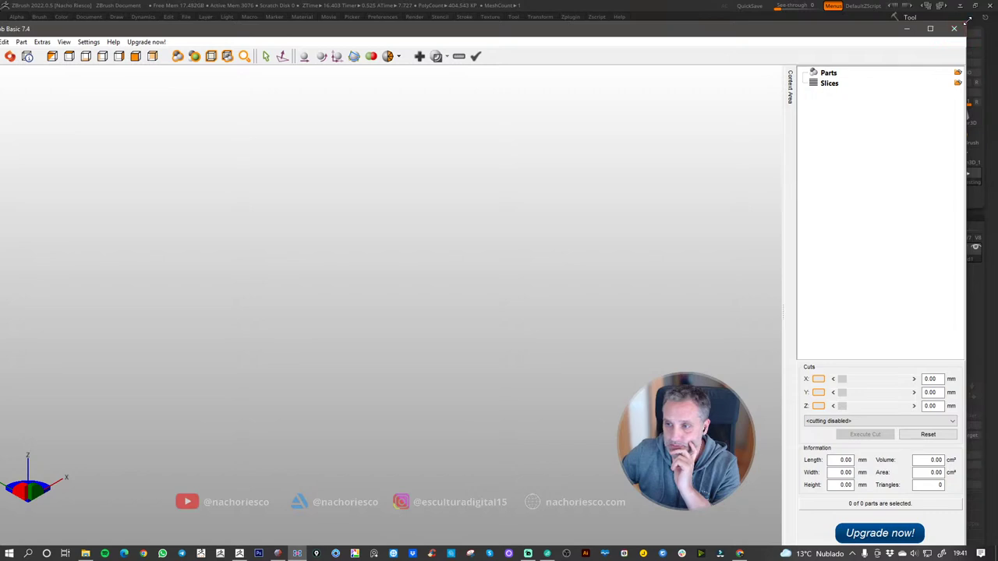
pyautogui.moveTo(970, 24); pyautogui.dragTo(743, 166)
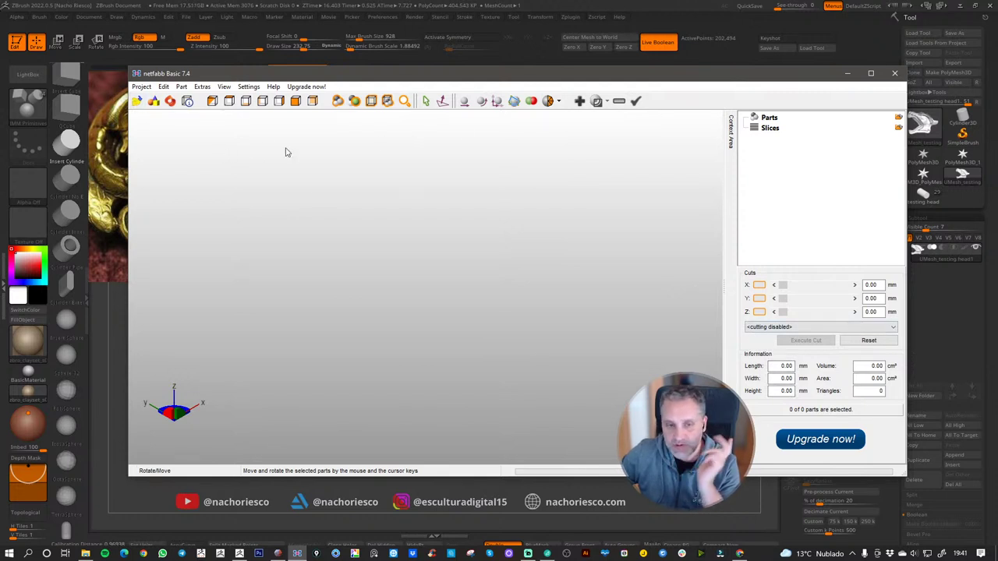
# Step: Open the recent file "testing head hollow" as a part in netfabb
pyautogui.click(136, 102)
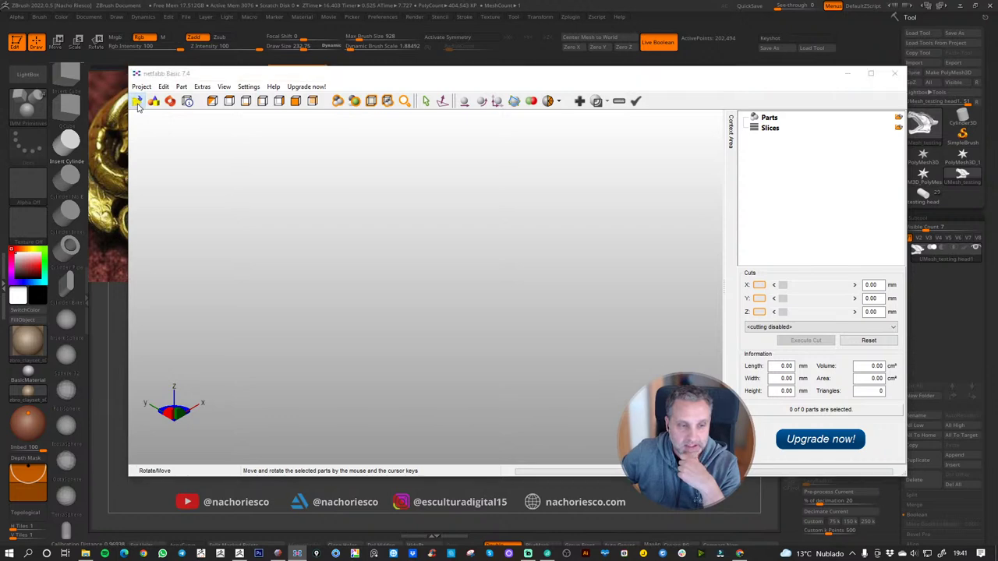
pyautogui.click(168, 156)
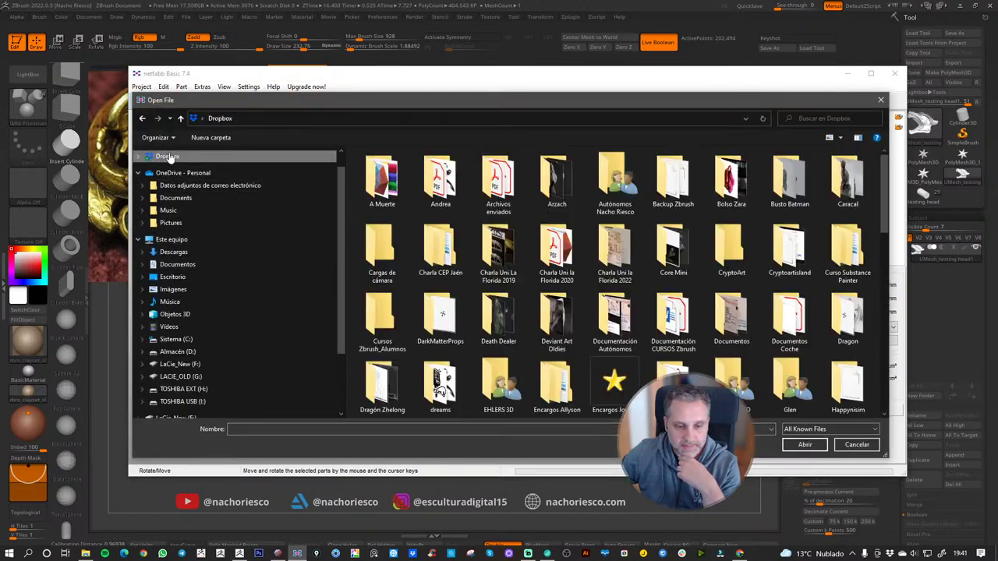
pyautogui.click(187, 161)
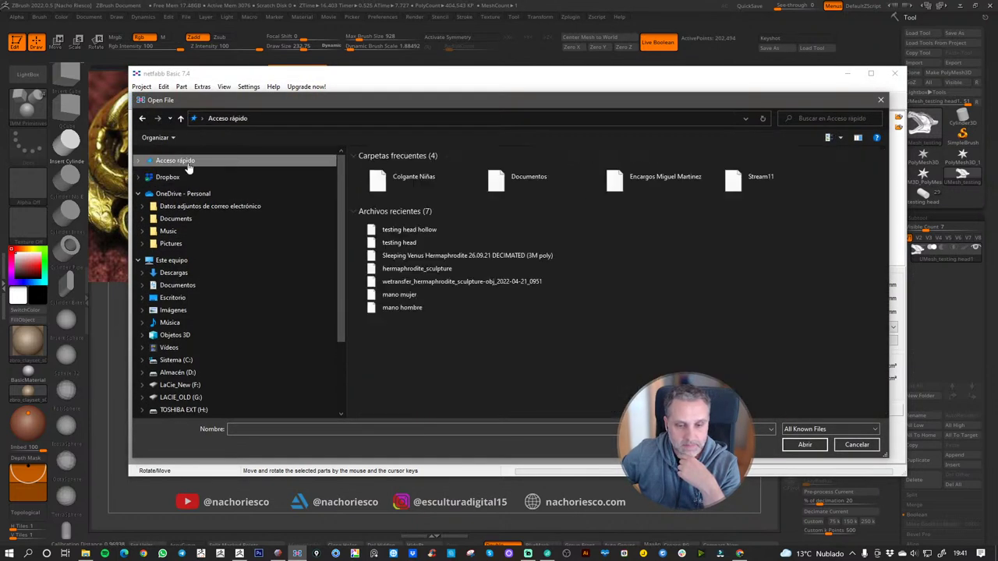
pyautogui.doubleClick(411, 230)
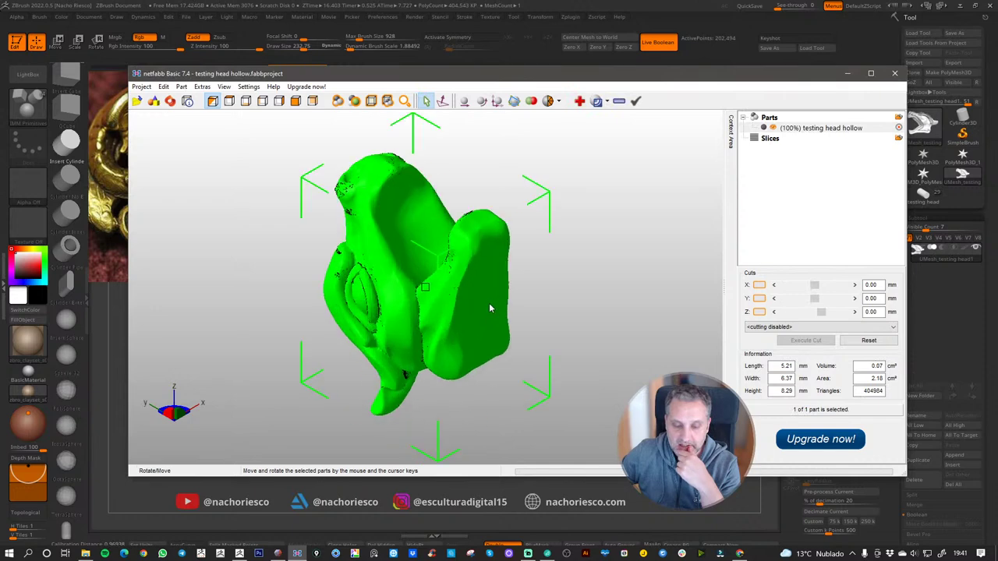
# Step: Start a wall thickness measurement on the head, measure one spot on the snout near the brow and place its label beside the model
pyautogui.click(619, 101)
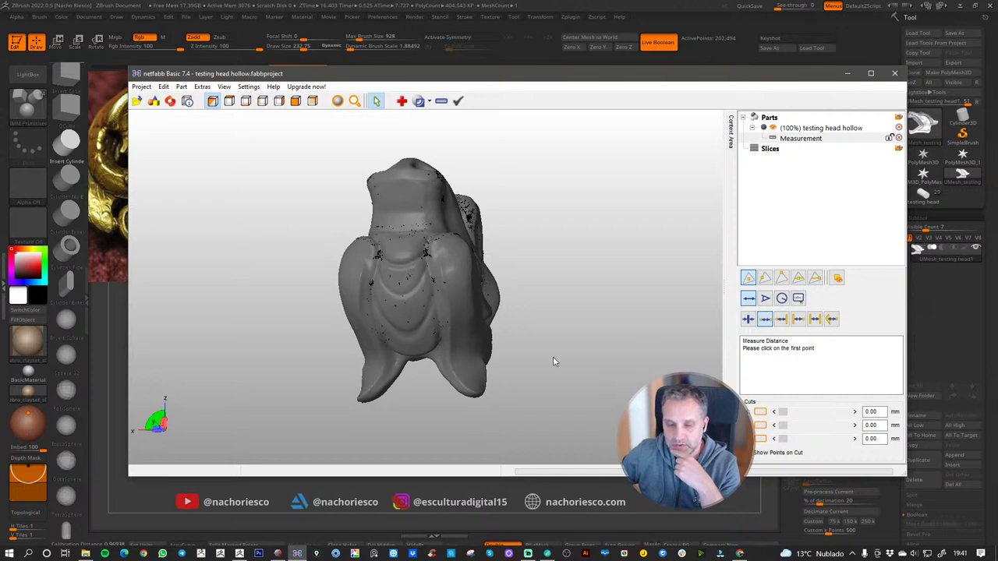
pyautogui.click(749, 320)
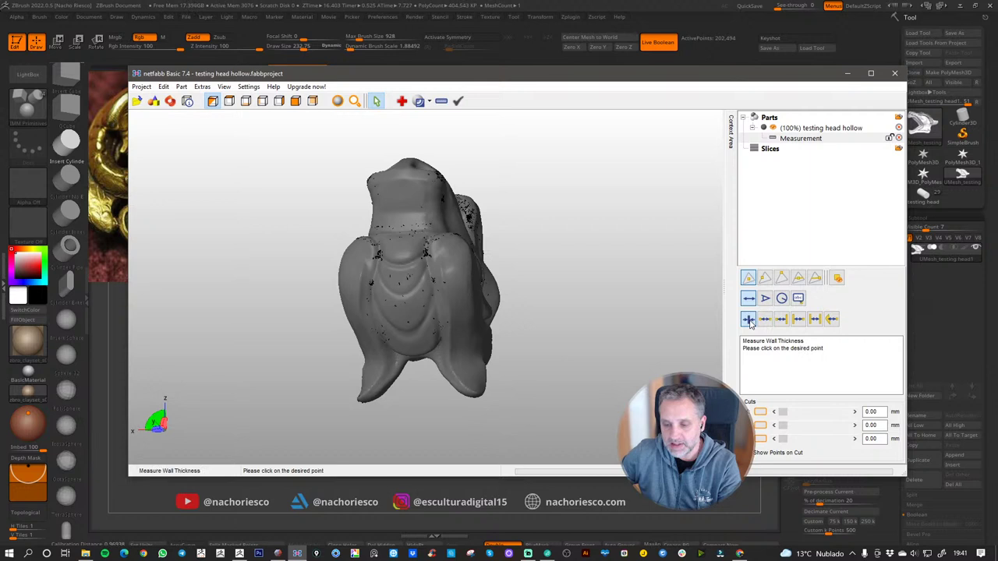
pyautogui.click(458, 253)
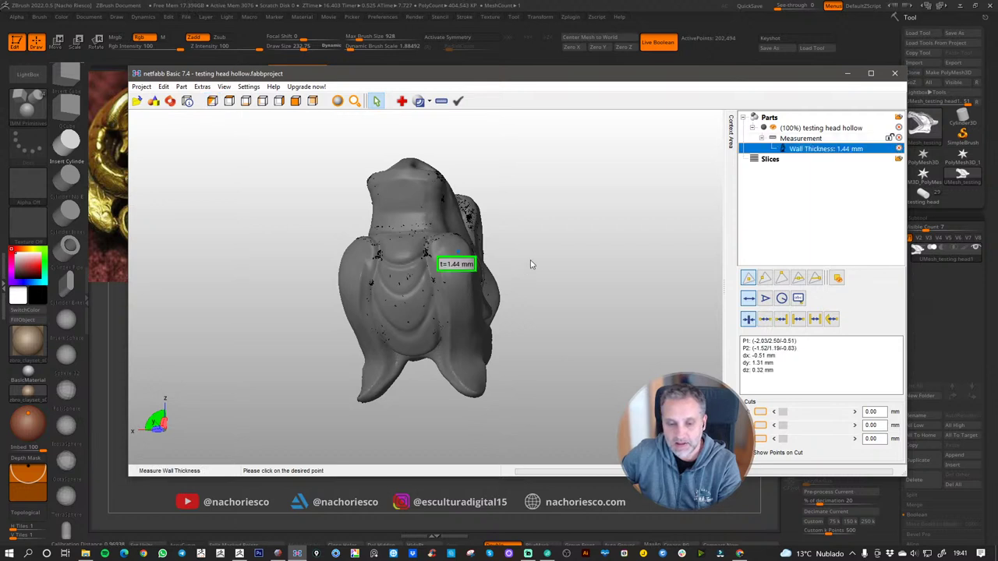
pyautogui.moveTo(530, 260); pyautogui.dragTo(470, 238, button='right')
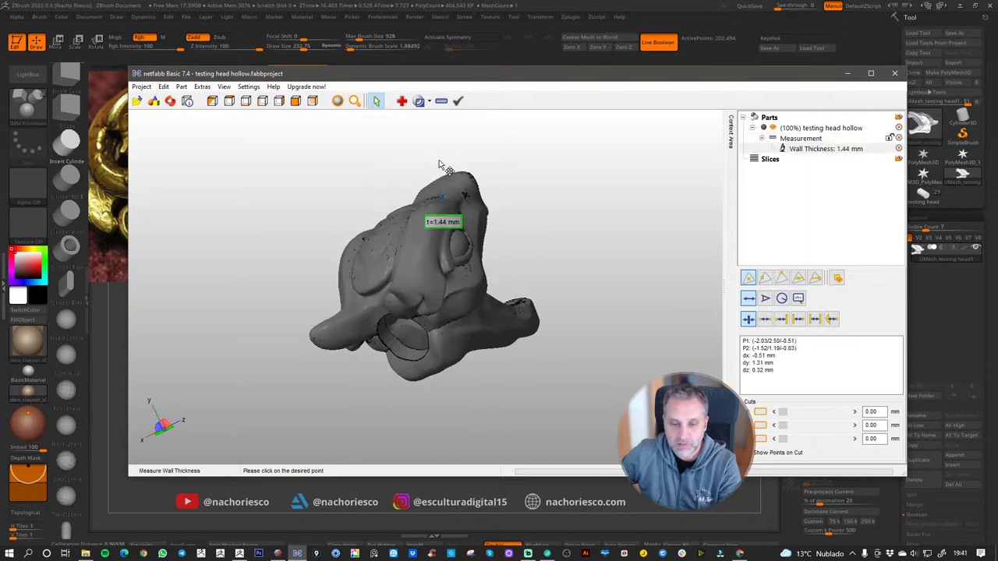
pyautogui.moveTo(455, 225); pyautogui.dragTo(538, 163)
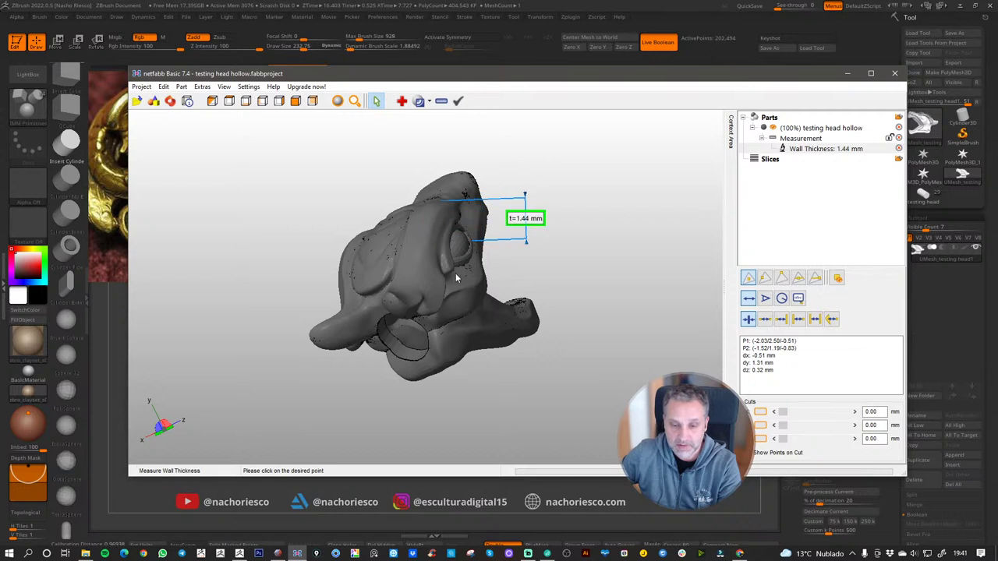
# Step: Measure the wall thickness on the lower jaw beside the neck opening and on the rear of the cheek
pyautogui.click(468, 358)
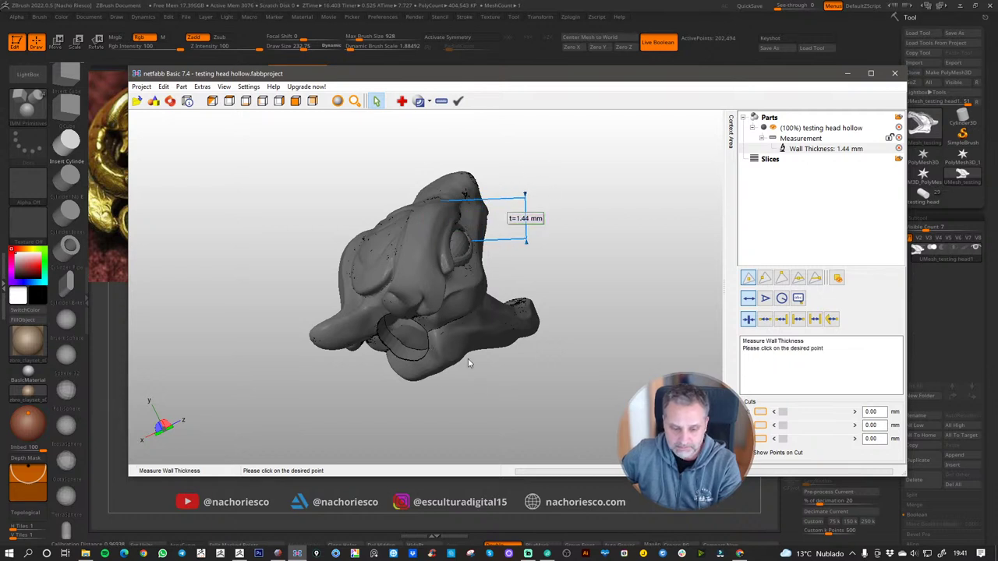
pyautogui.click(403, 371)
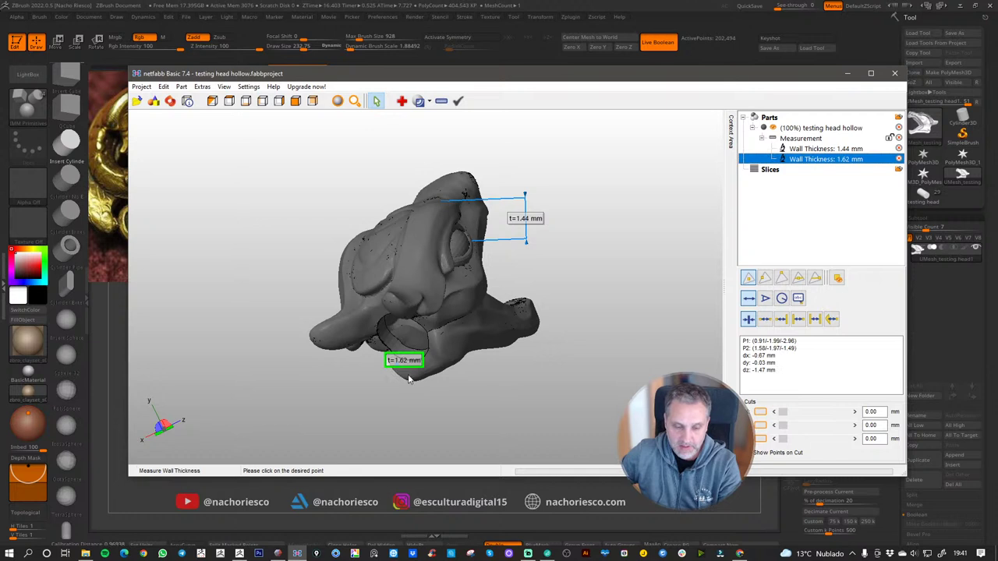
pyautogui.click(460, 309)
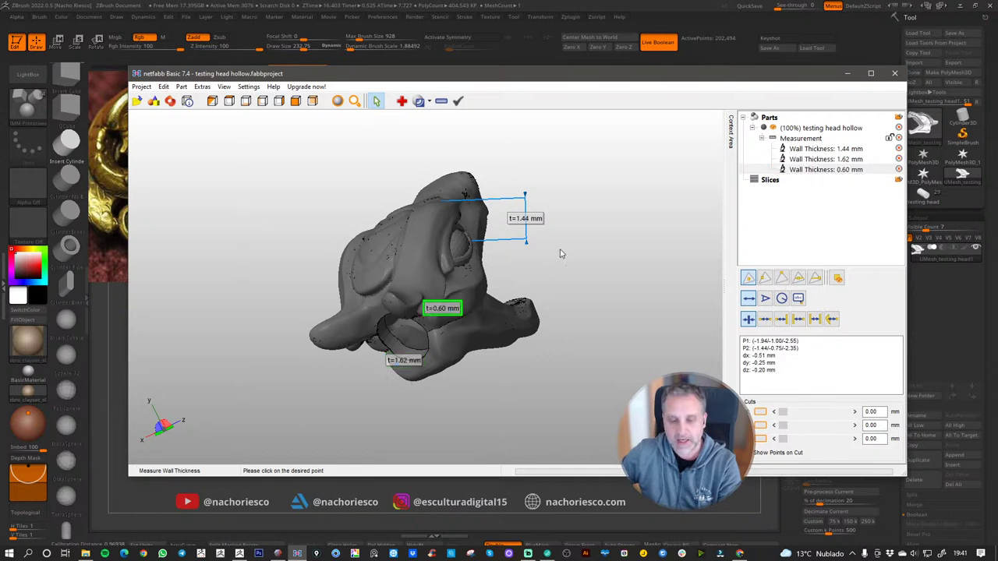
# Step: Measure the wall thickness just below the eye and remove that measure point
pyautogui.moveTo(559, 252); pyautogui.dragTo(439, 299, button='right')
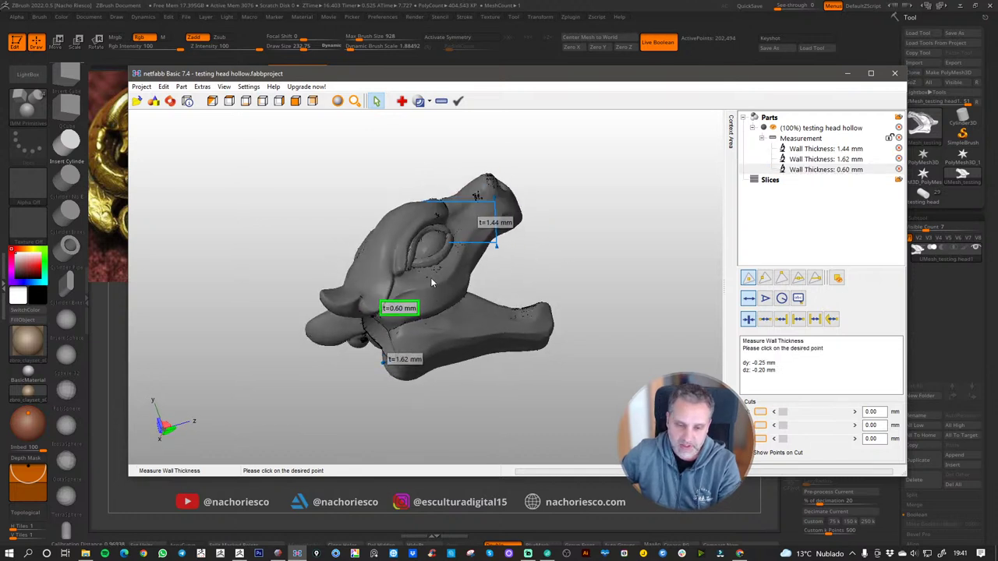
pyautogui.click(430, 276)
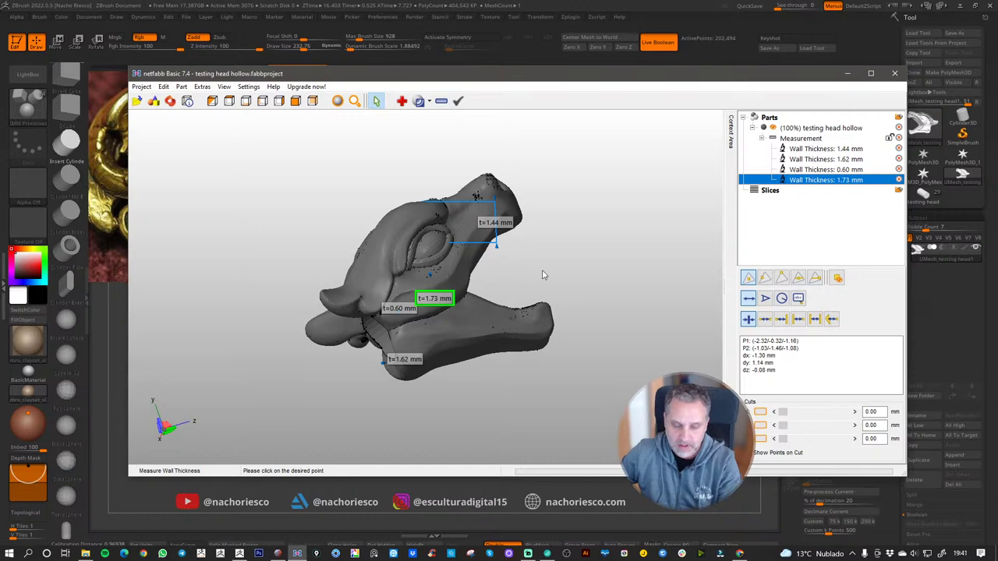
pyautogui.rightClick(441, 304)
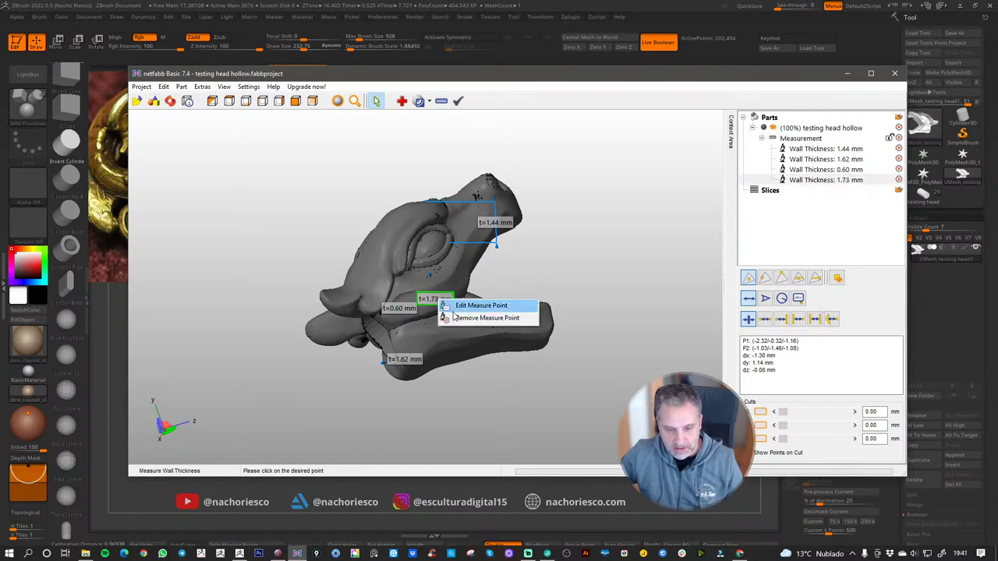
pyautogui.click(468, 319)
# Step: Measure the wall thickness at the roof of the mouth and at the eye on the other side
pyautogui.moveTo(507, 296); pyautogui.dragTo(425, 291, button='right')
pyautogui.click(421, 290)
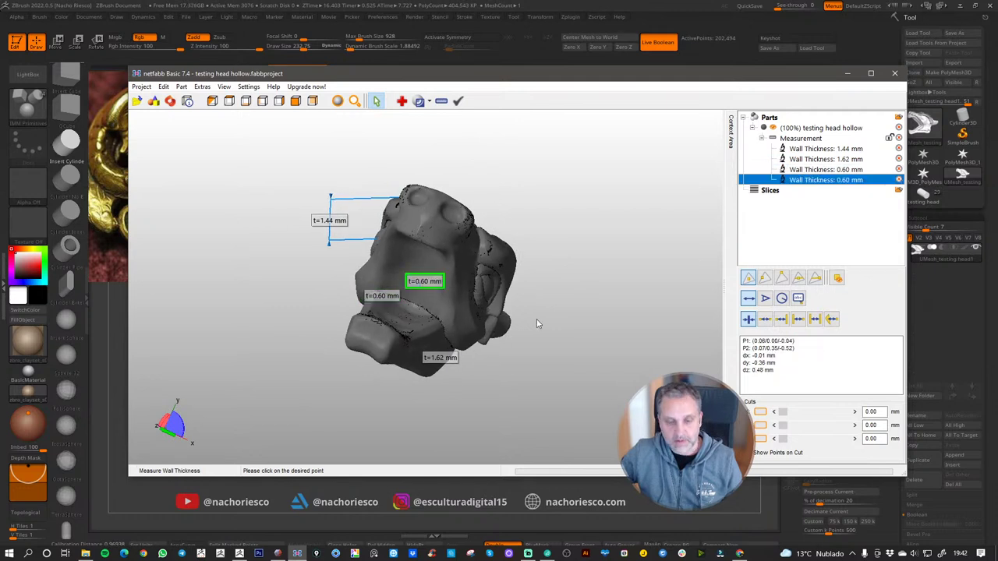
pyautogui.moveTo(536, 319); pyautogui.dragTo(458, 317, button='right')
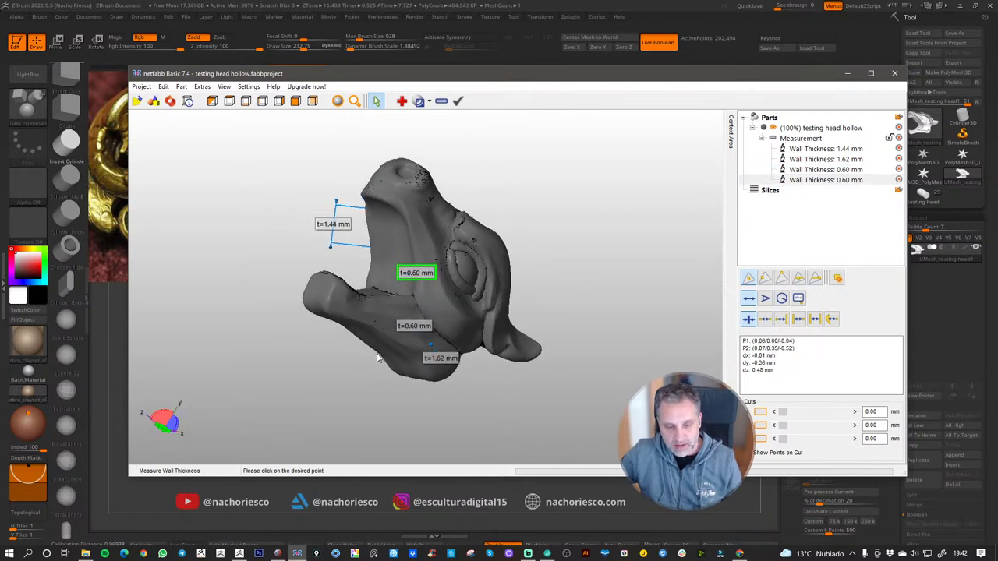
pyautogui.click(462, 266)
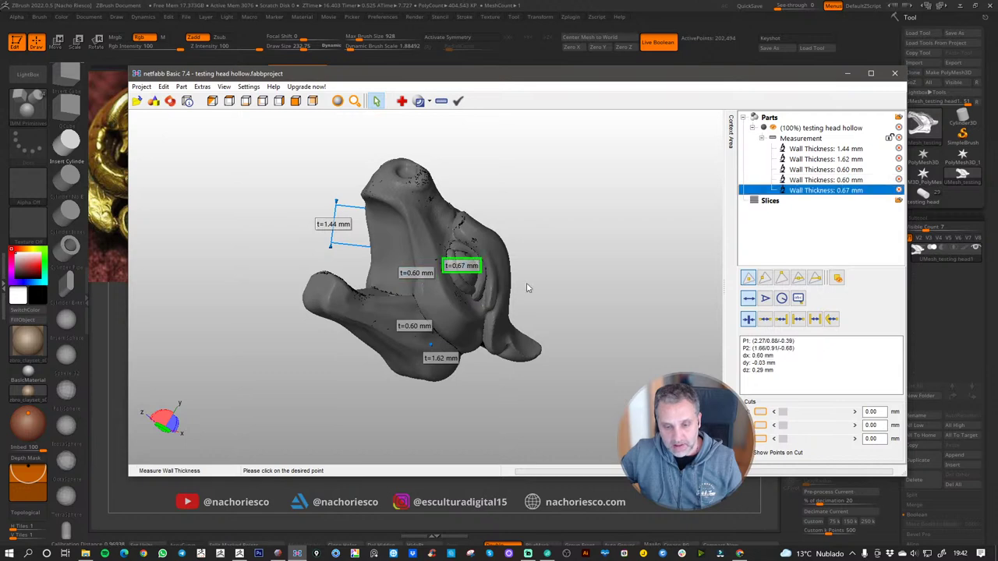
# Step: Measure the wall thickness at the middle of the forehead, further back on the skull and at two spots along the near brow
pyautogui.moveTo(564, 271); pyautogui.dragTo(528, 306, button='right')
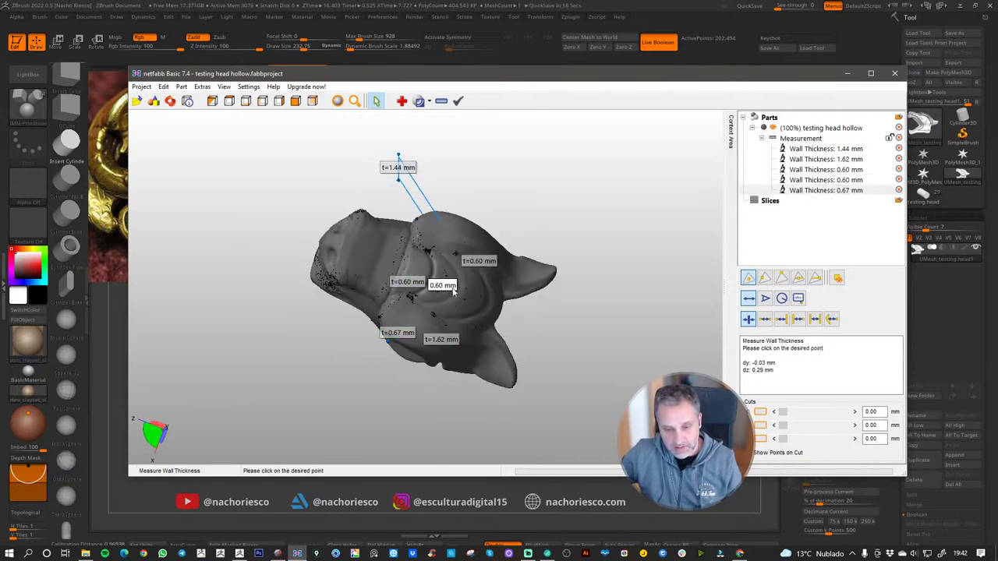
pyautogui.click(449, 290)
pyautogui.moveTo(449, 290); pyautogui.dragTo(550, 306, button='right')
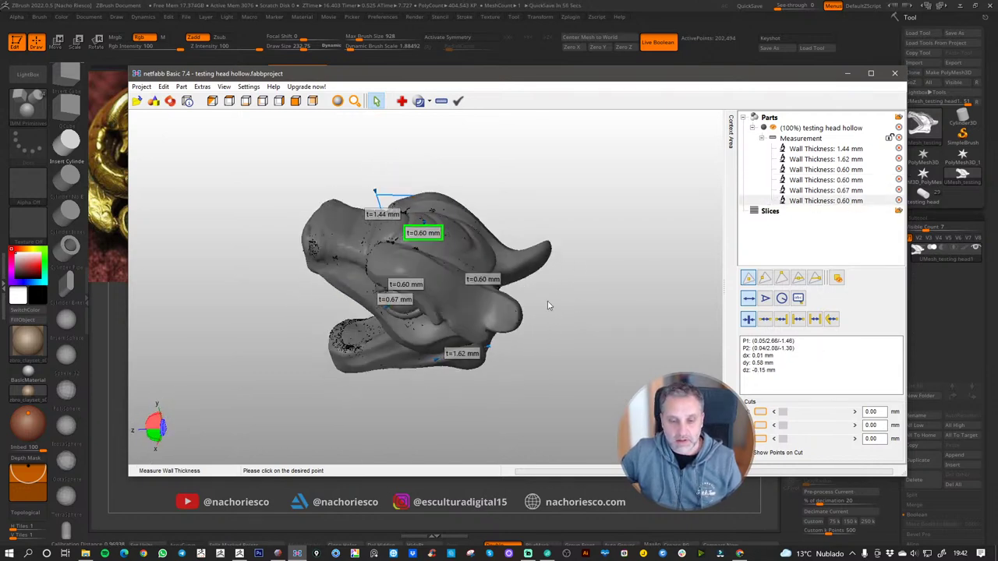
pyautogui.click(458, 243)
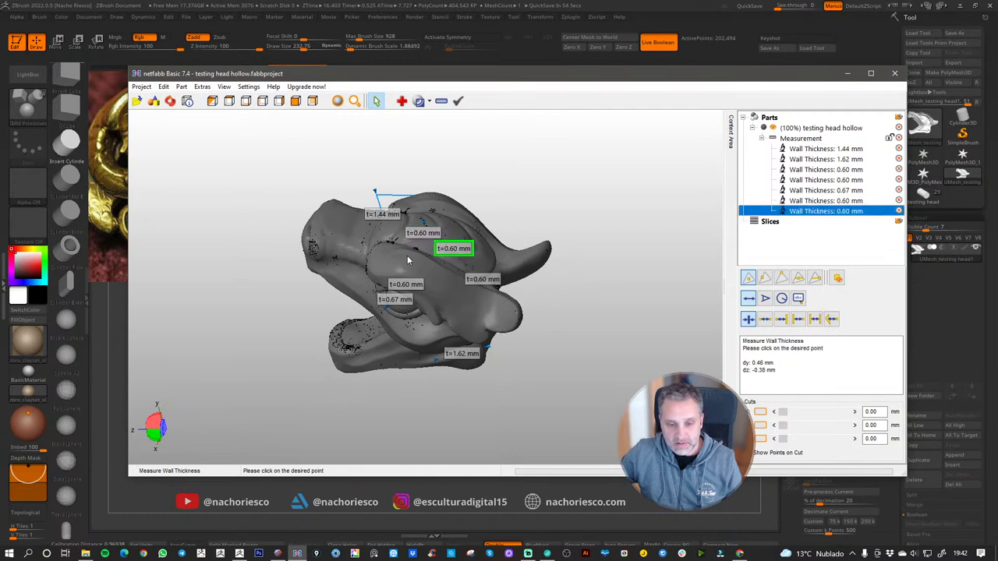
pyautogui.click(411, 261)
pyautogui.click(443, 277)
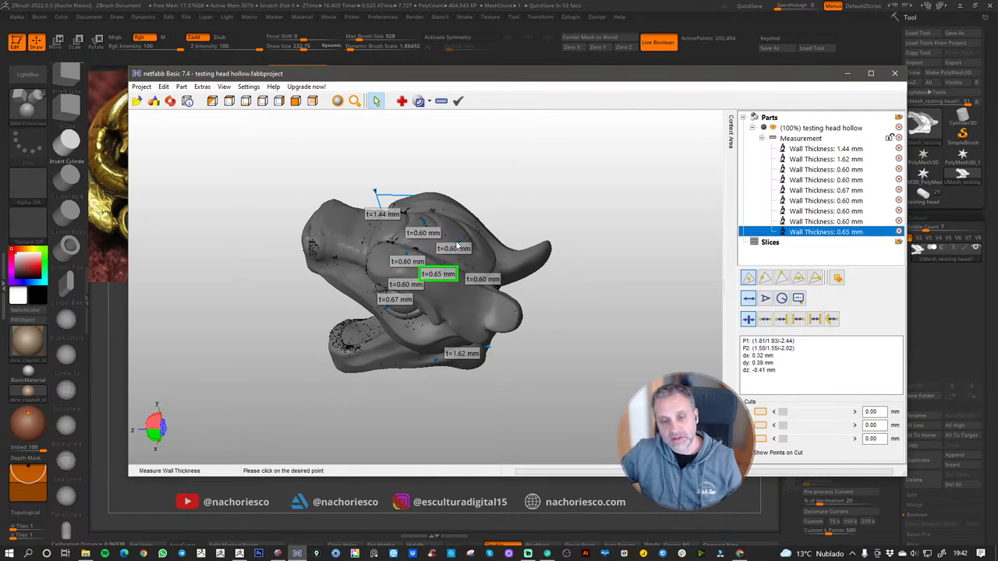
# Step: Measure the wall thickness at more spots on the forehead, the far brow, the base of the snout and the near brow's front
pyautogui.click(447, 230)
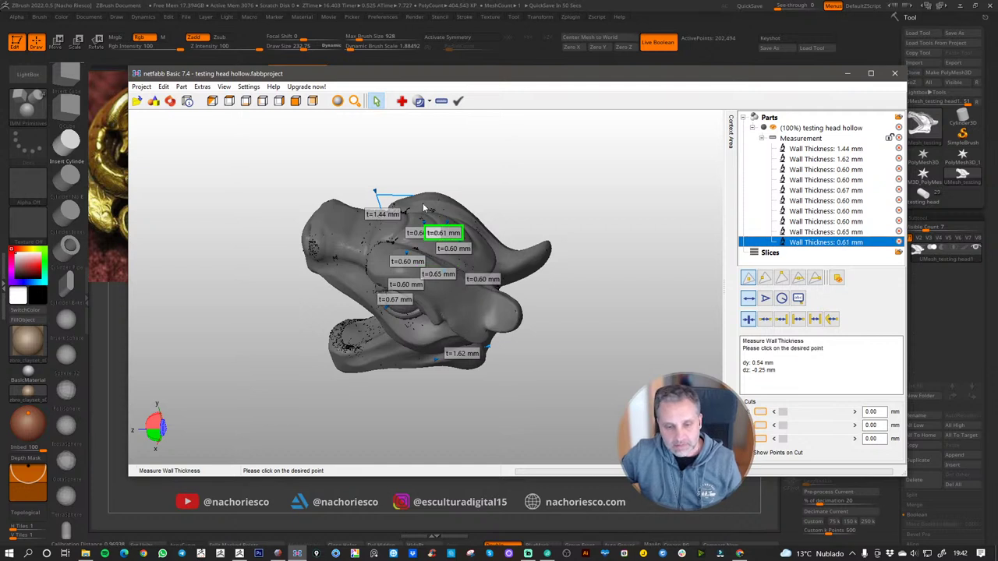
pyautogui.click(447, 209)
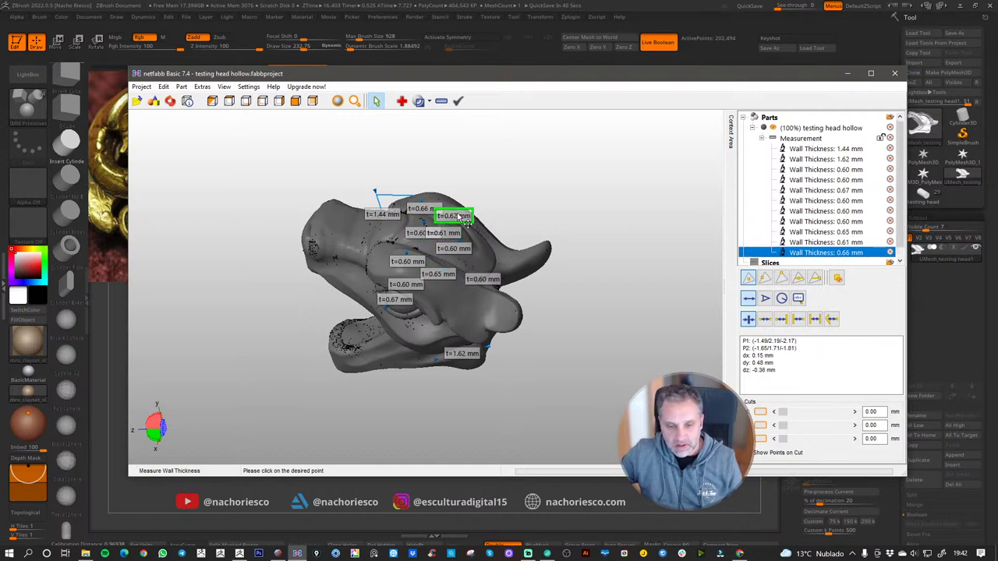
pyautogui.click(461, 219)
pyautogui.click(389, 236)
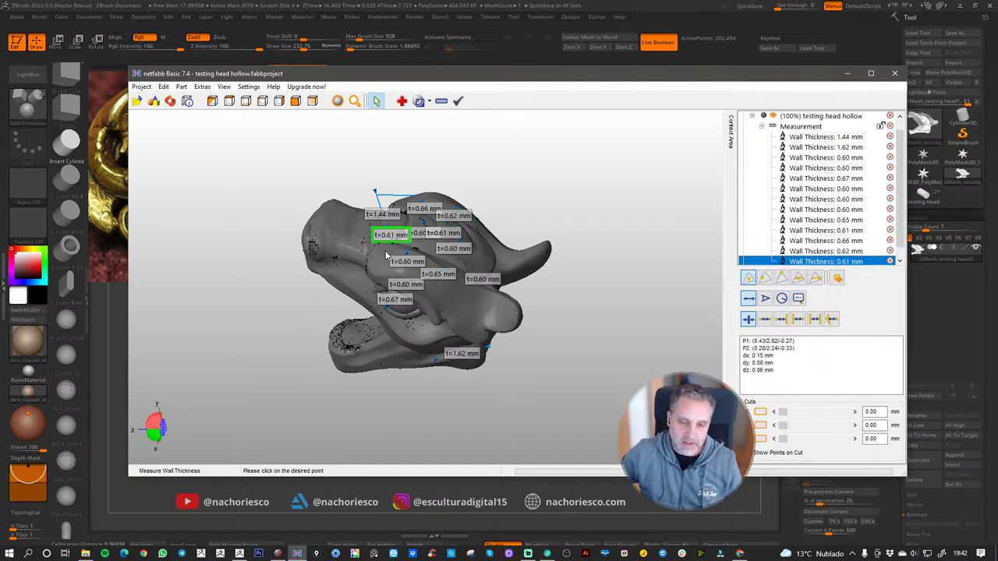
pyautogui.click(385, 262)
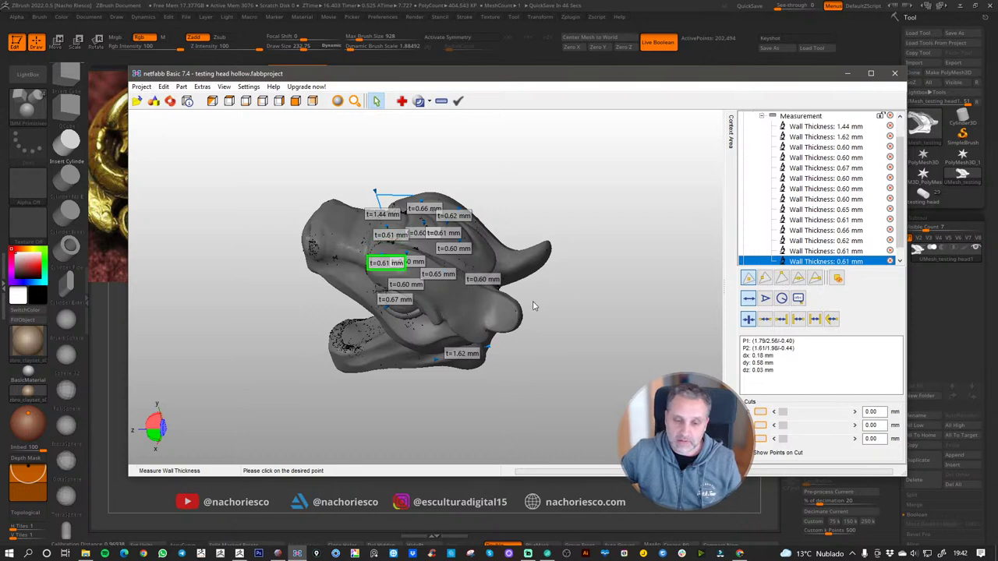
# Step: Close netfabb and inspect the hollowed head from the side and the neck opening in ZBrush
pyautogui.moveTo(535, 305)
pyautogui.mouseDown(button='right')
pyautogui.moveTo(533, 289)
pyautogui.moveTo(537, 307)
pyautogui.mouseUp(button='right')
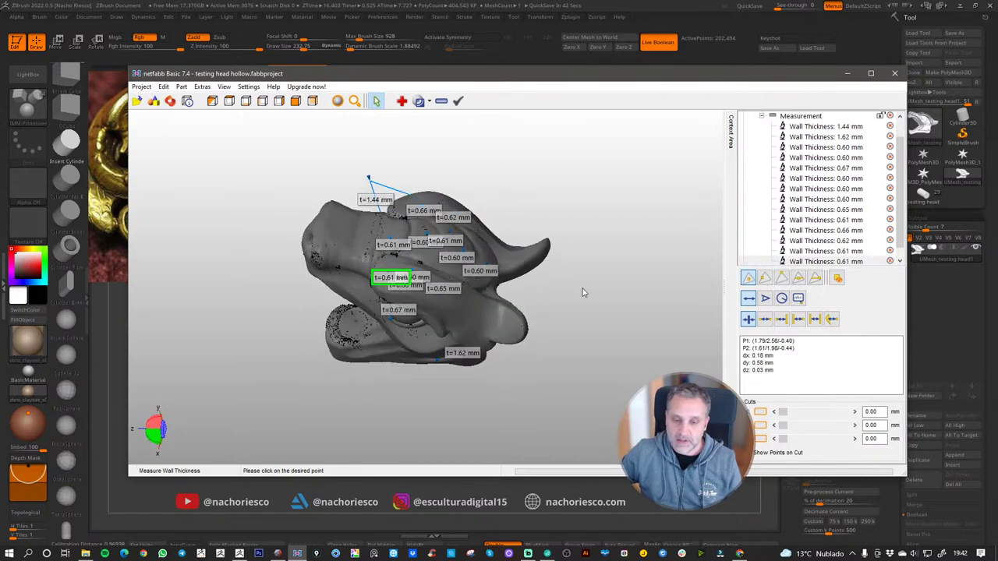
pyautogui.click(895, 76)
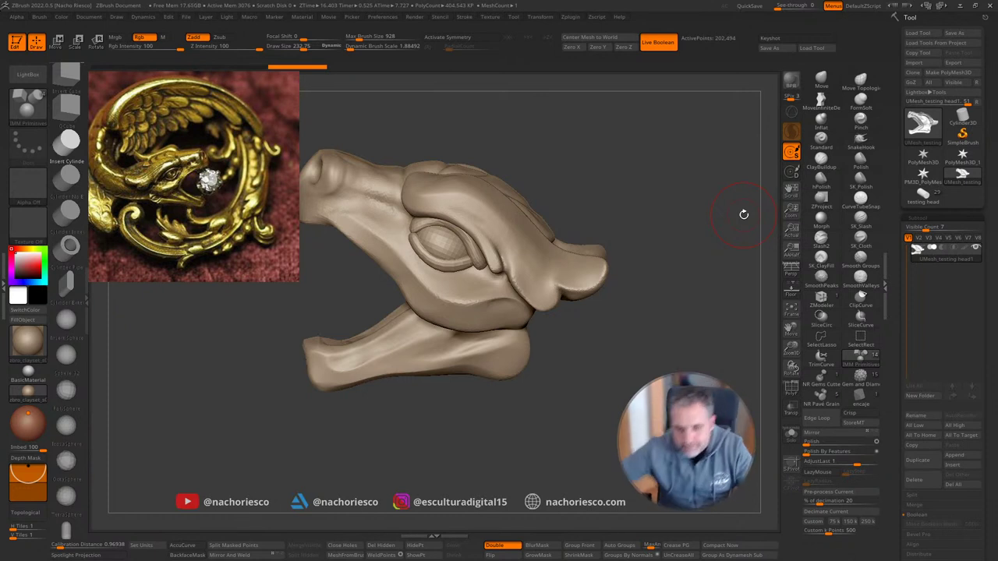
pyautogui.moveTo(650, 358); pyautogui.dragTo(638, 390)
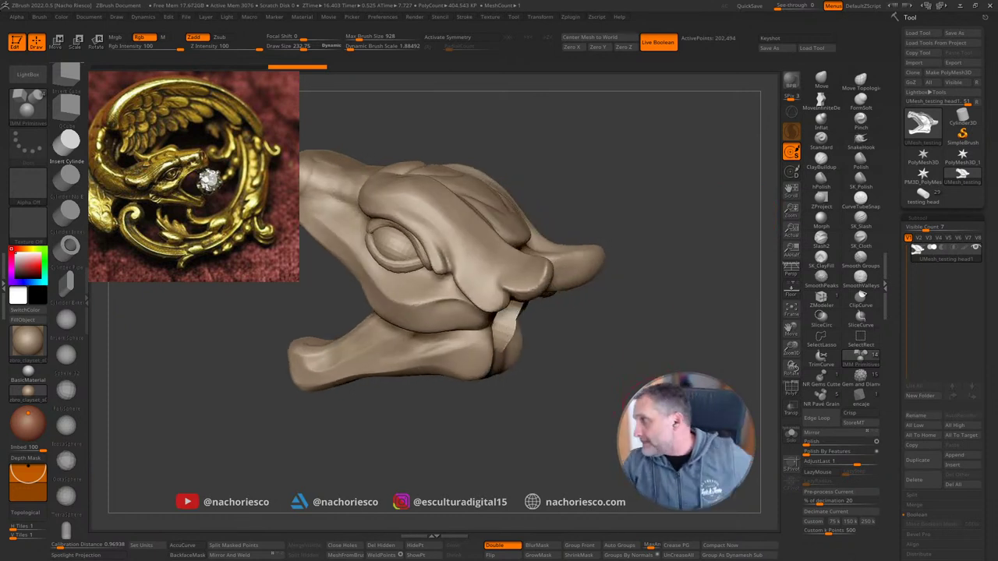
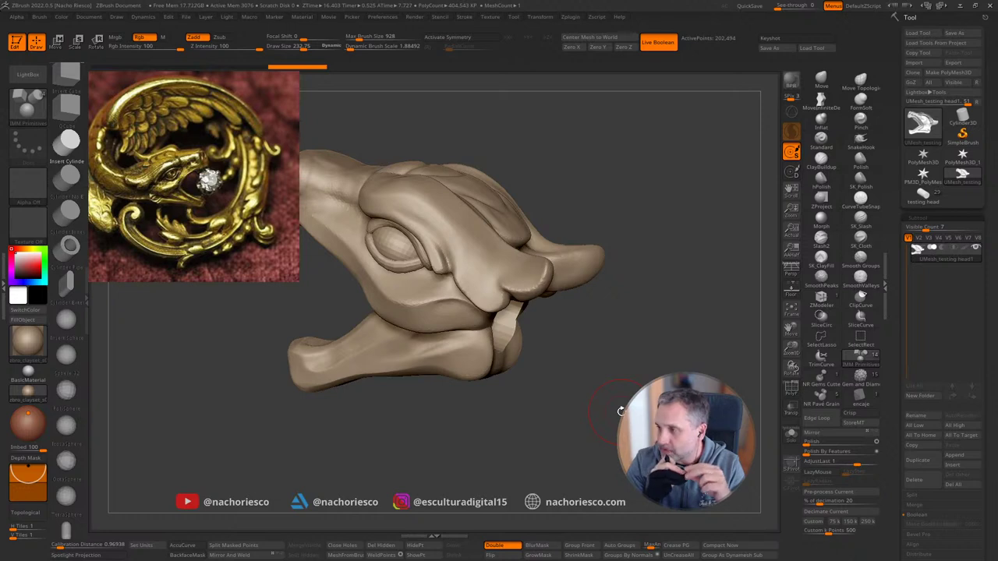
pyautogui.moveTo(604, 370); pyautogui.dragTo(615, 347)
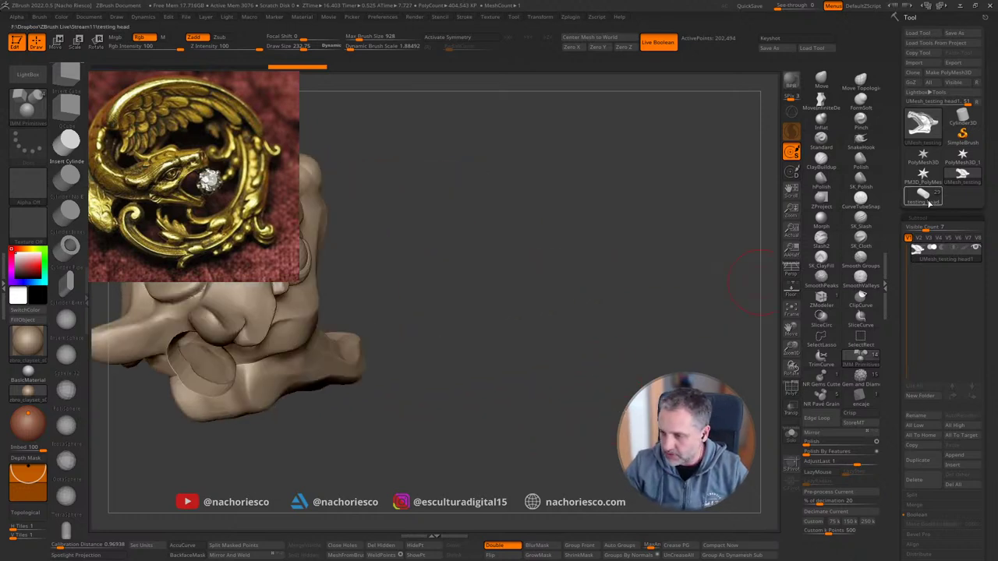
# Step: Switch to the testing head tool and delete its testing head1 and testing head subtools
pyautogui.click(926, 200)
pyautogui.moveTo(686, 296); pyautogui.dragTo(733, 334)
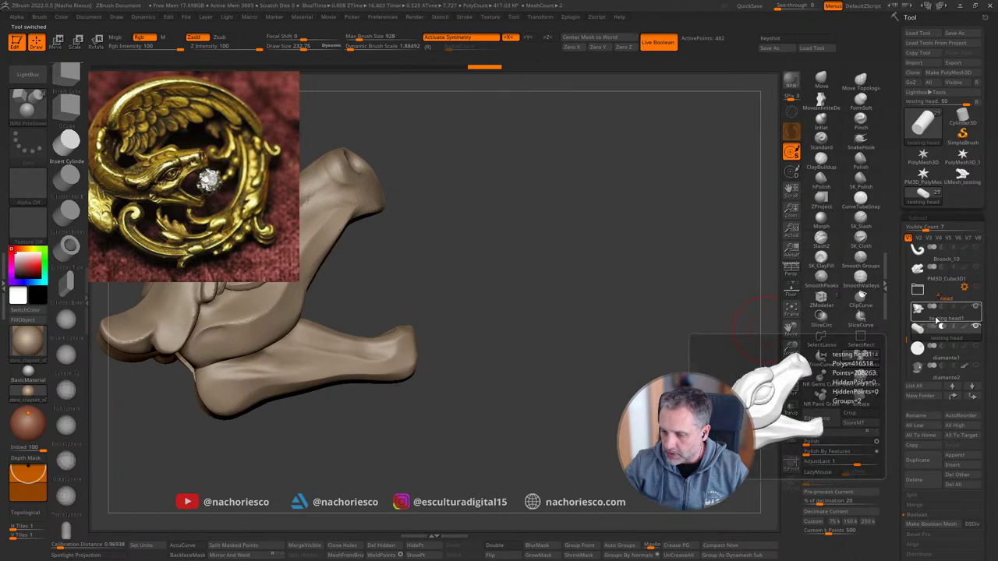
pyautogui.click(938, 318)
pyautogui.click(791, 310)
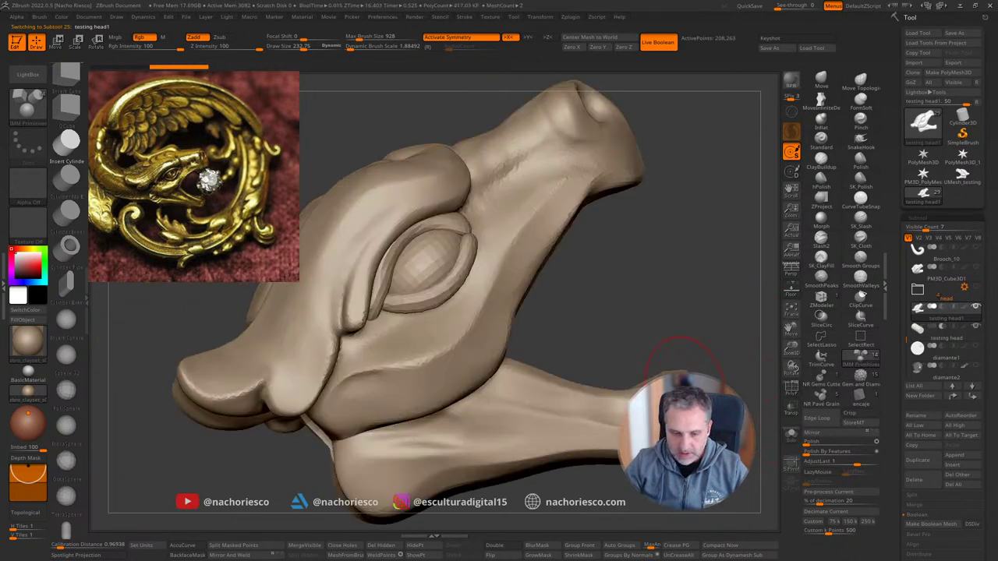
pyautogui.moveTo(680, 374); pyautogui.dragTo(764, 305)
pyautogui.scroll(-3, 893, 457)
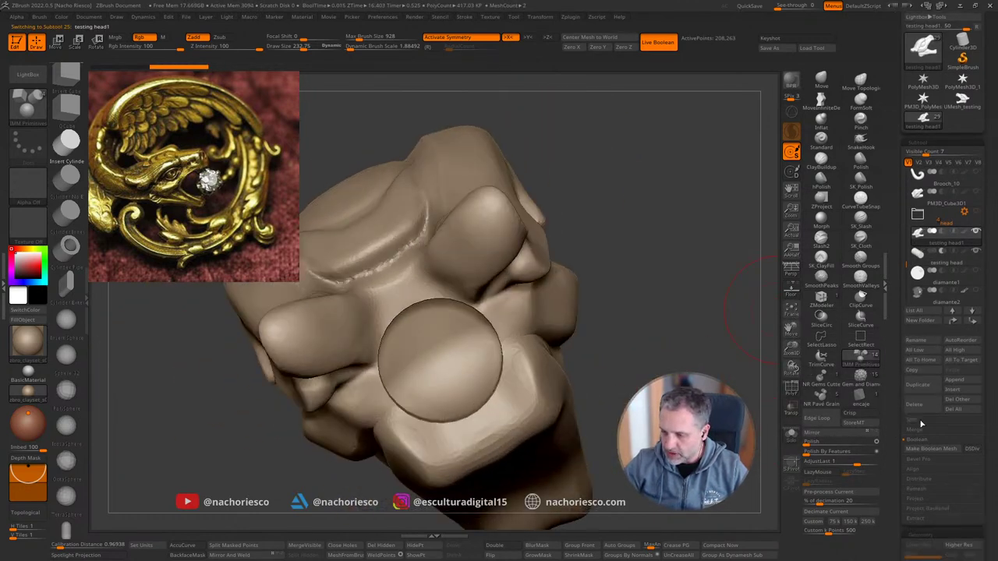
pyautogui.click(926, 409)
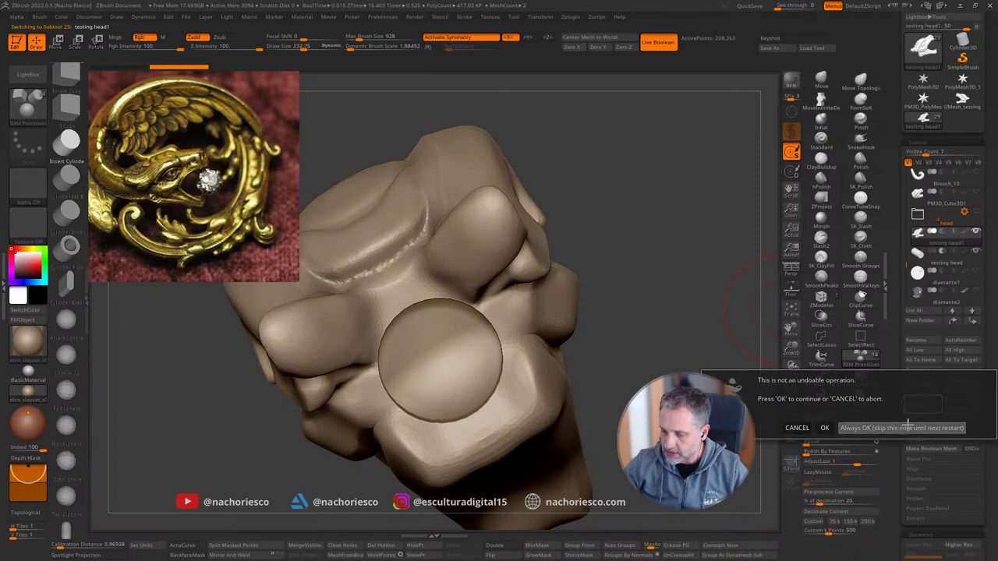
pyautogui.click(917, 421)
pyautogui.click(920, 406)
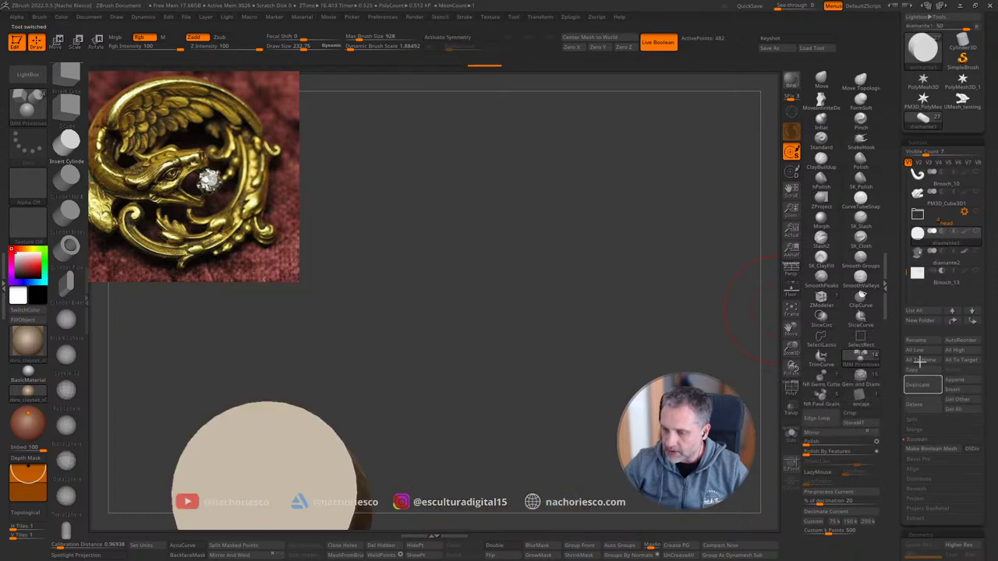
# Step: Show the original head folder and make the upper head part PM3D_Cube3D2 the active subtool
pyautogui.moveTo(749, 310); pyautogui.dragTo(596, 320)
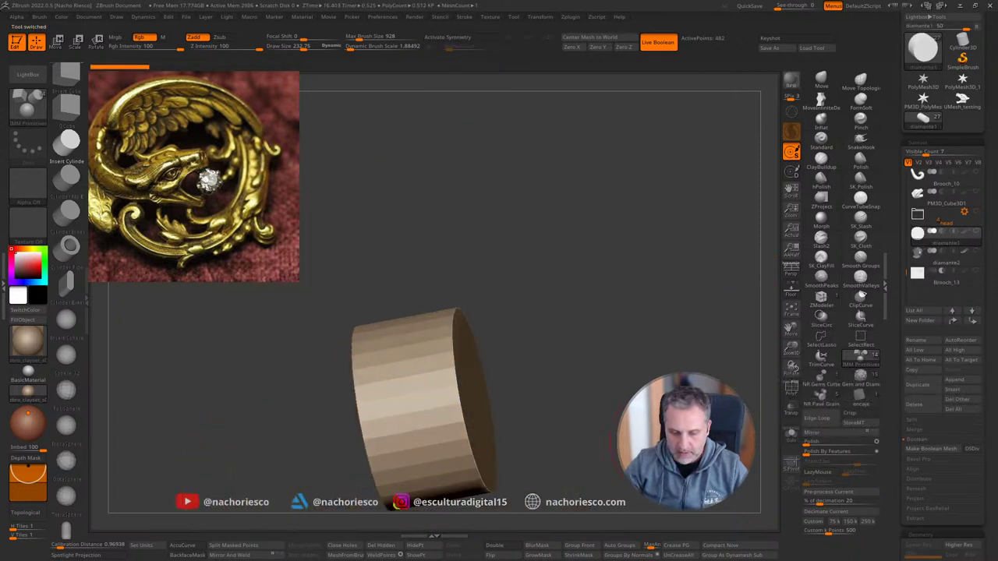
pyautogui.click(924, 219)
pyautogui.click(976, 212)
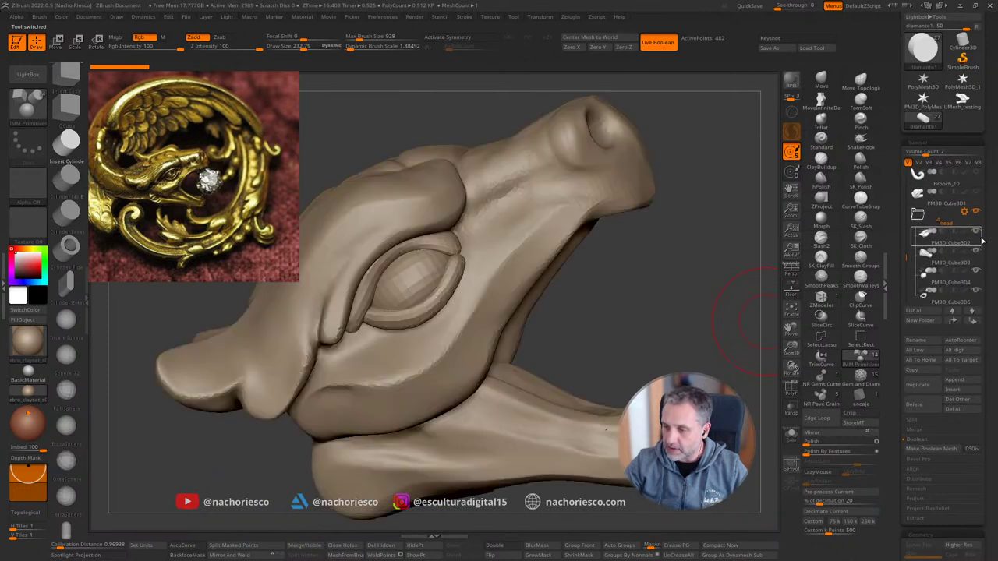
pyautogui.keyDown('ctrl'); pyautogui.moveTo(700, 323); pyautogui.dragTo(700, 268, button='right'); pyautogui.keyUp('ctrl')
pyautogui.moveTo(700, 268); pyautogui.dragTo(546, 305)
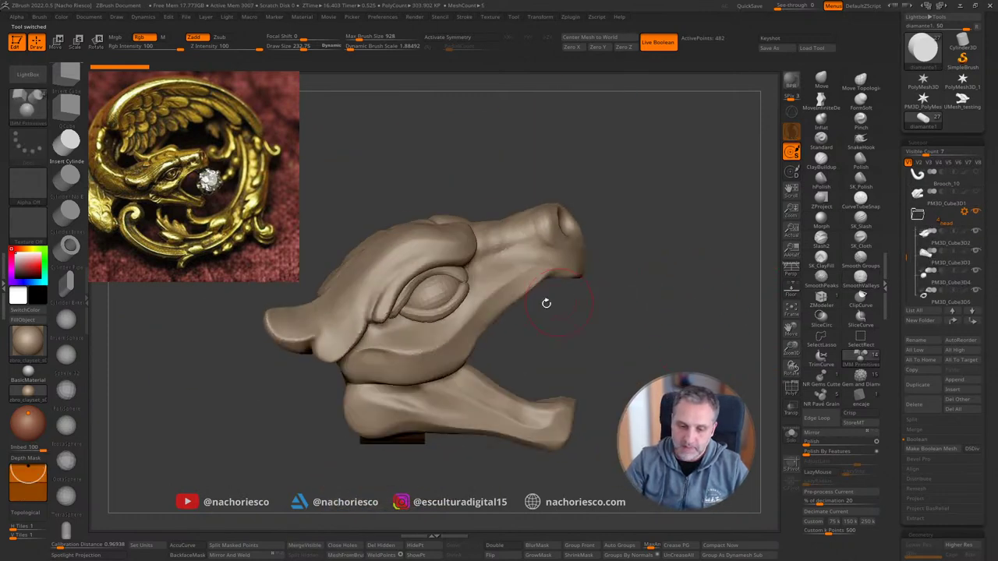
pyautogui.keyDown('alt'); pyautogui.click(503, 290); pyautogui.keyUp('alt')
# Step: Pull both ears at the back of the dragon's head inward symmetrically with a large Move brush
pyautogui.moveTo(623, 364); pyautogui.dragTo(552, 349)
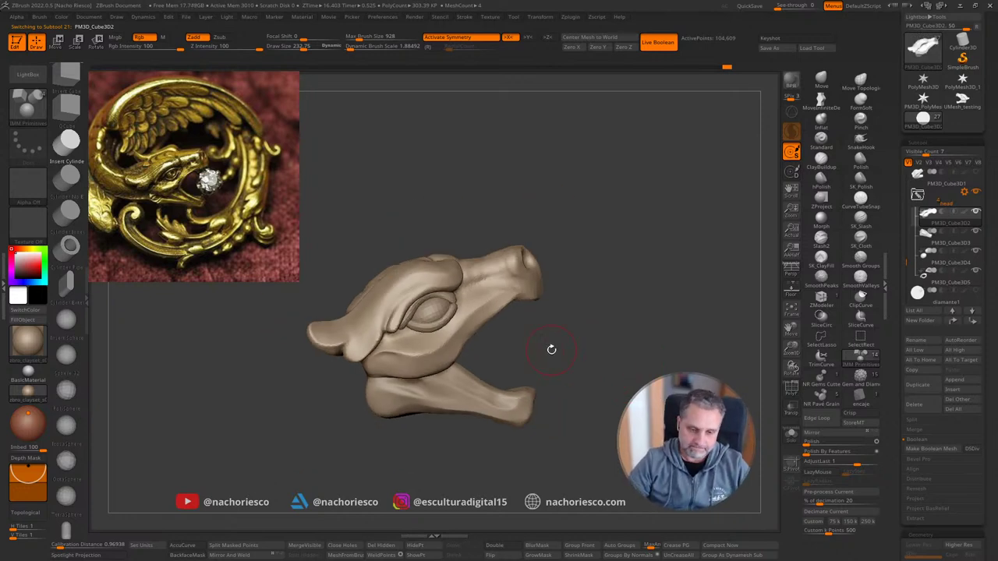
pyautogui.moveTo(552, 349); pyautogui.dragTo(679, 361)
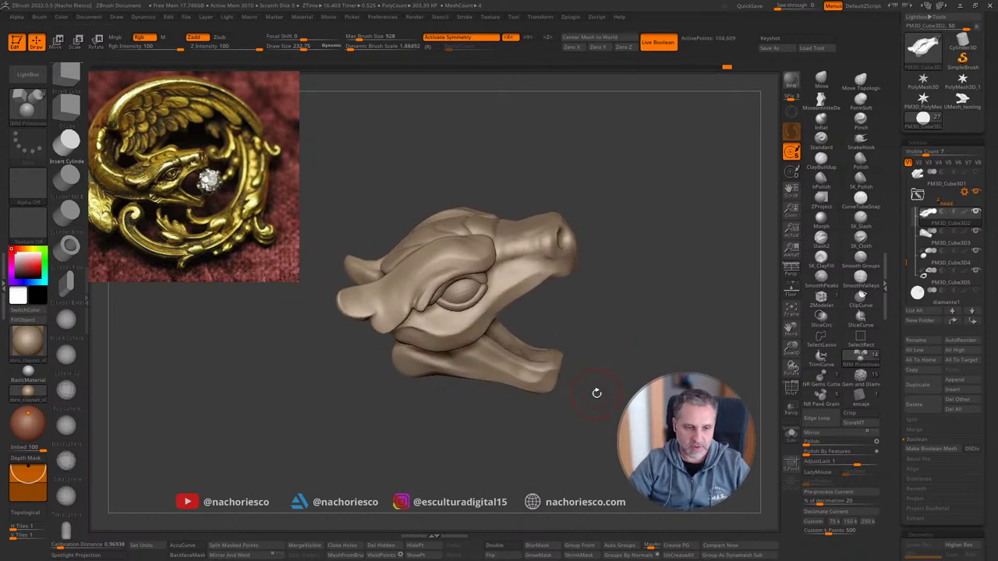
pyautogui.click(821, 81)
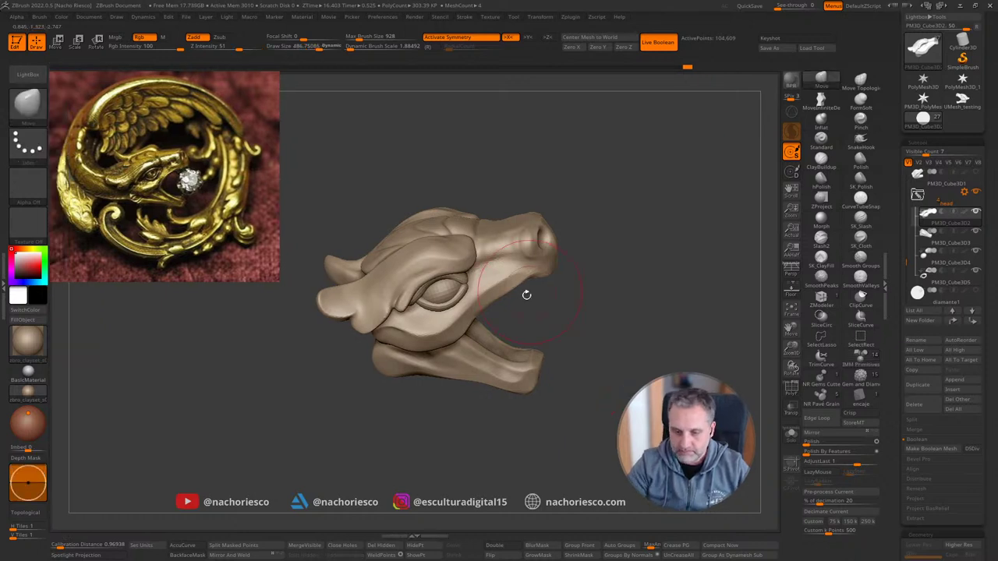
pyautogui.moveTo(499, 292); pyautogui.dragTo(497, 285)
pyautogui.press('s')
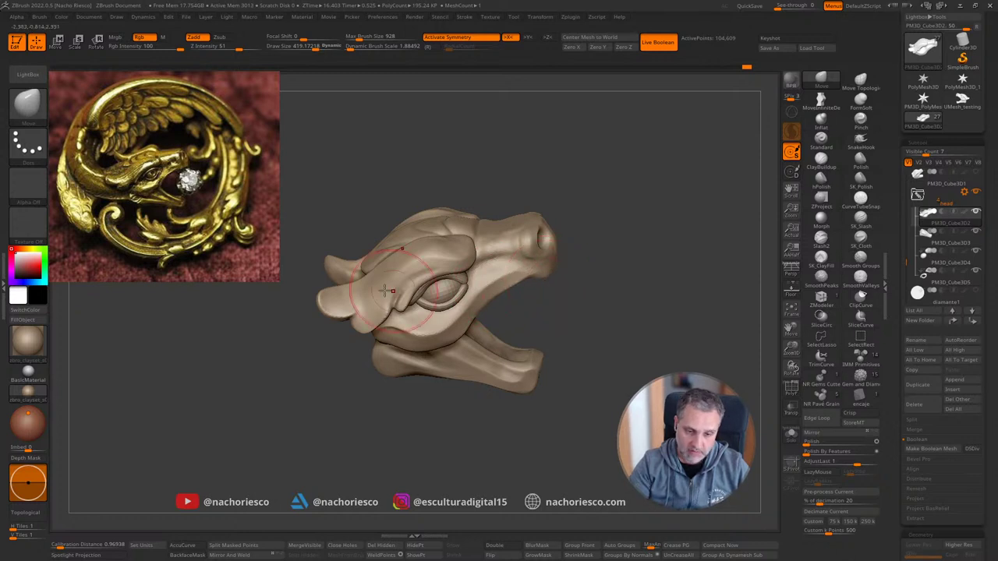
pyautogui.moveTo(326, 368)
pyautogui.mouseDown()
pyautogui.moveTo(330, 445)
pyautogui.moveTo(419, 455)
pyautogui.moveTo(360, 428)
pyautogui.moveTo(475, 374)
pyautogui.moveTo(584, 403)
pyautogui.moveTo(530, 470)
pyautogui.moveTo(595, 392)
pyautogui.moveTo(581, 437)
pyautogui.moveTo(568, 417)
pyautogui.moveTo(613, 428)
pyautogui.mouseUp()
pyautogui.press('w')
pyautogui.moveTo(499, 282); pyautogui.dragTo(540, 382)
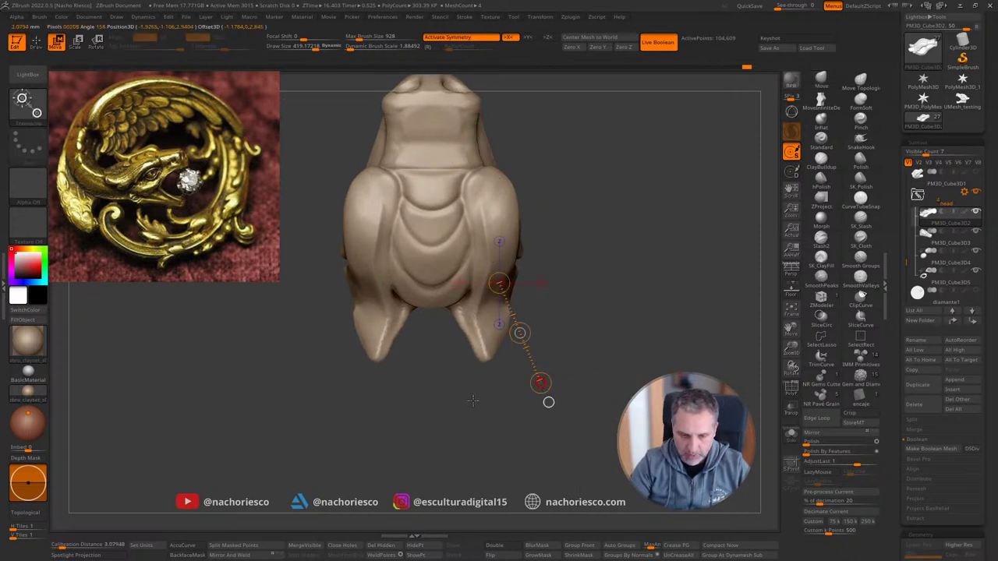
# Step: Try to bring the tips of both ears closer together using a Move brush with a draw size of about 365
pyautogui.press('q')
pyautogui.moveTo(608, 408)
pyautogui.mouseDown()
pyautogui.moveTo(588, 379)
pyautogui.moveTo(623, 386)
pyautogui.moveTo(616, 383)
pyautogui.mouseUp()
pyautogui.press('s')
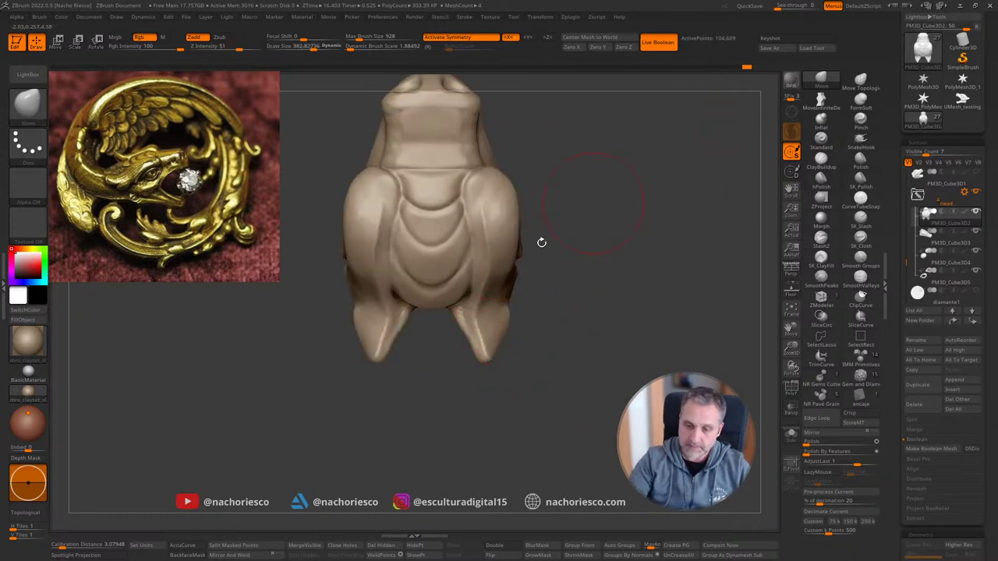
pyautogui.press('s')
pyautogui.press('s')
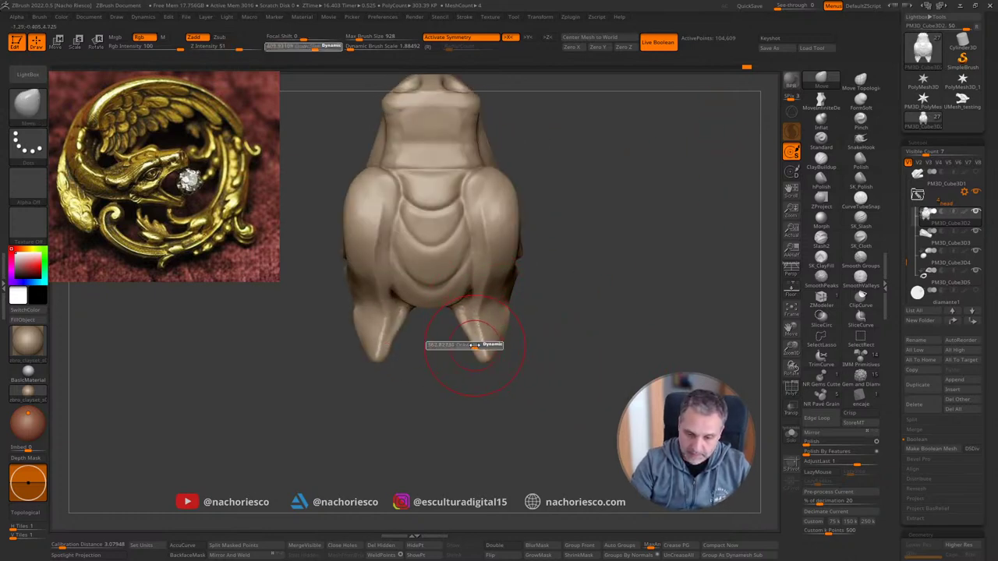
pyautogui.moveTo(475, 345); pyautogui.dragTo(472, 345)
pyautogui.press('w')
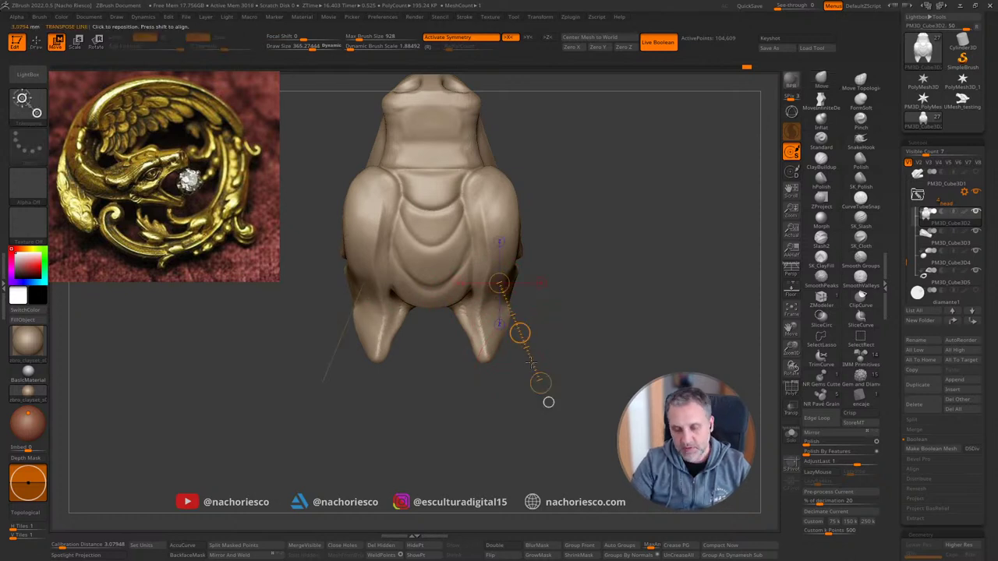
pyautogui.click(542, 383)
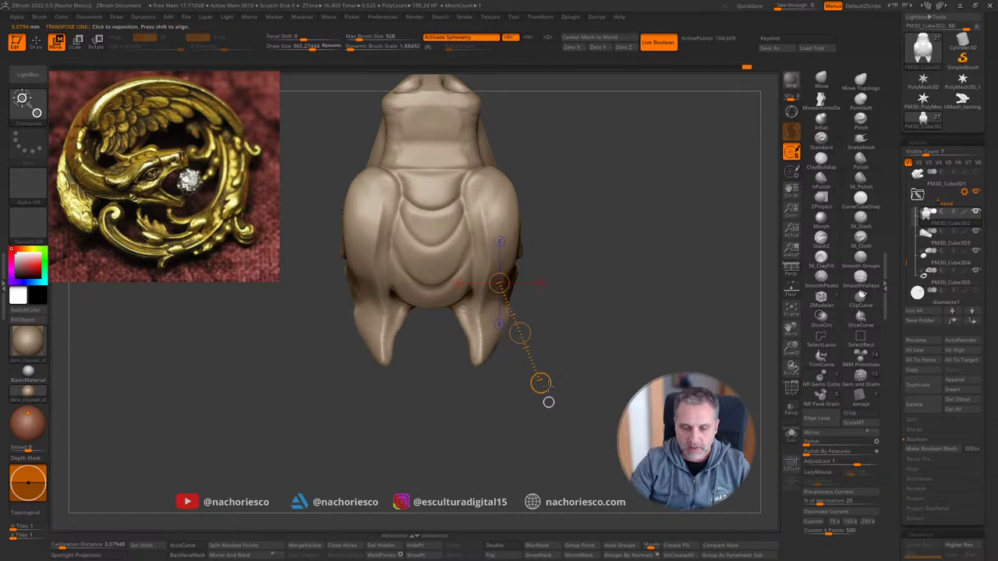
# Step: Step back and forth through the ear edits to compare the shapes, and undo the last inward pull of the tips
pyautogui.hotkey('ctrl', 'z')
pyautogui.hotkey('ctrl', 'z')
pyautogui.hotkey('ctrl', 'z')
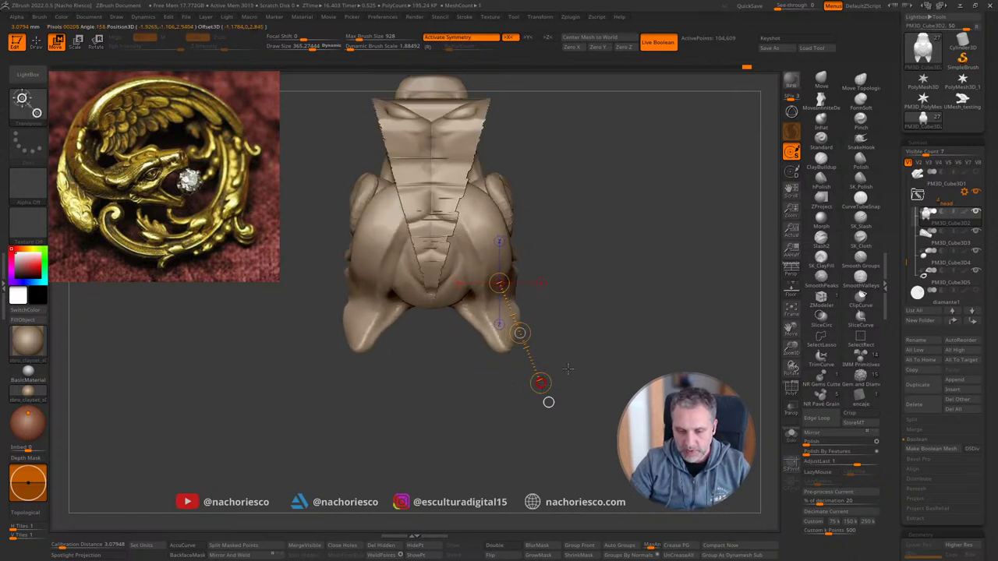
pyautogui.hotkey('ctrl', 'shift', 'z')
pyautogui.hotkey('ctrl', 'shift', 'z')
pyautogui.hotkey('ctrl', 'shift', 'z')
pyautogui.hotkey('ctrl', 'z')
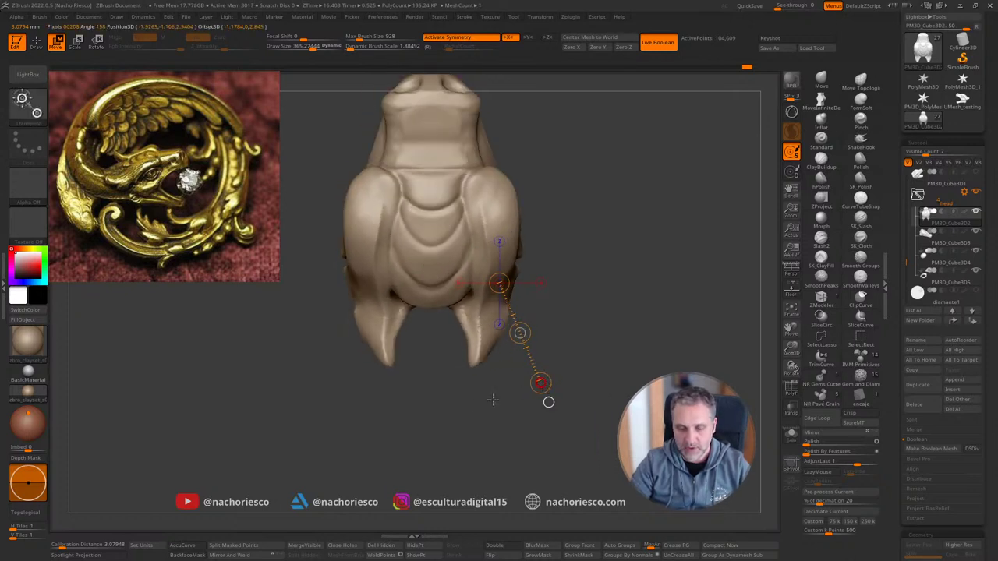
pyautogui.hotkey('ctrl', 'shift', 'z')
pyautogui.hotkey('ctrl', 'z')
pyautogui.hotkey('ctrl', 'shift', 'z')
pyautogui.hotkey('ctrl', 'z')
pyautogui.hotkey('ctrl', 'shift', 'z')
pyautogui.hotkey('ctrl', 'z')
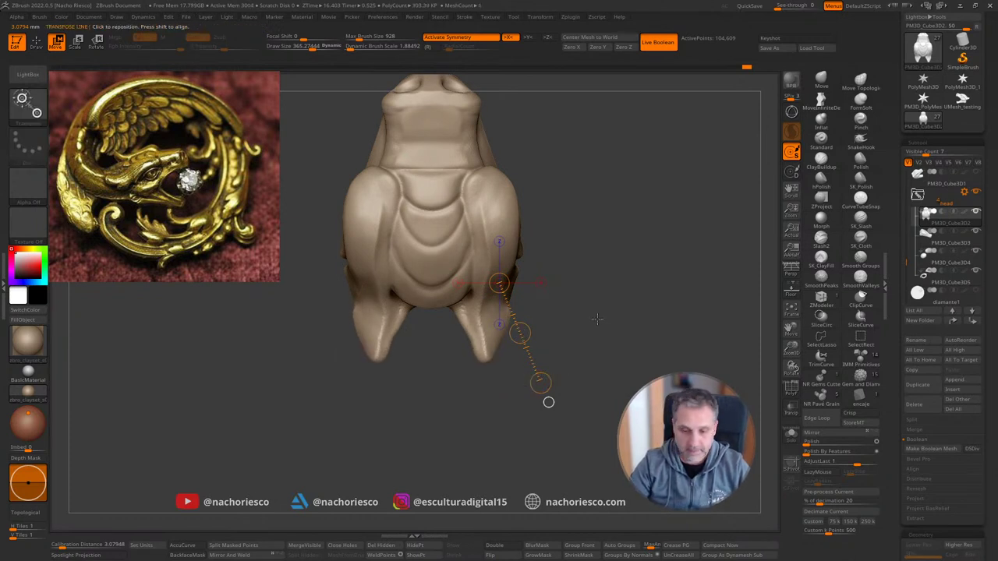
# Step: Reduce the Move brush's draw size to about 284 and refine the shape of both ears symmetrically
pyautogui.moveTo(598, 319); pyautogui.dragTo(602, 325)
pyautogui.press('q')
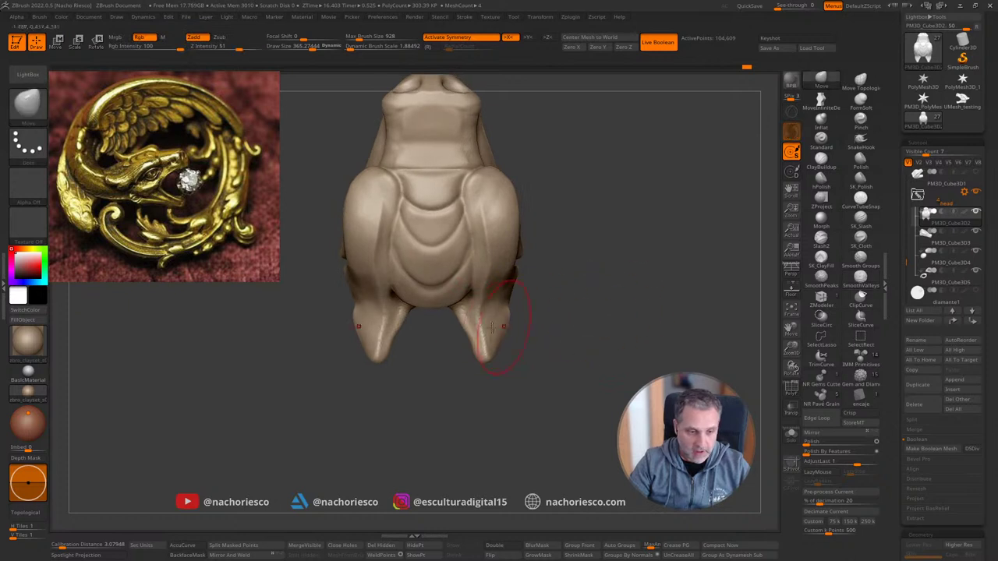
pyautogui.press('s')
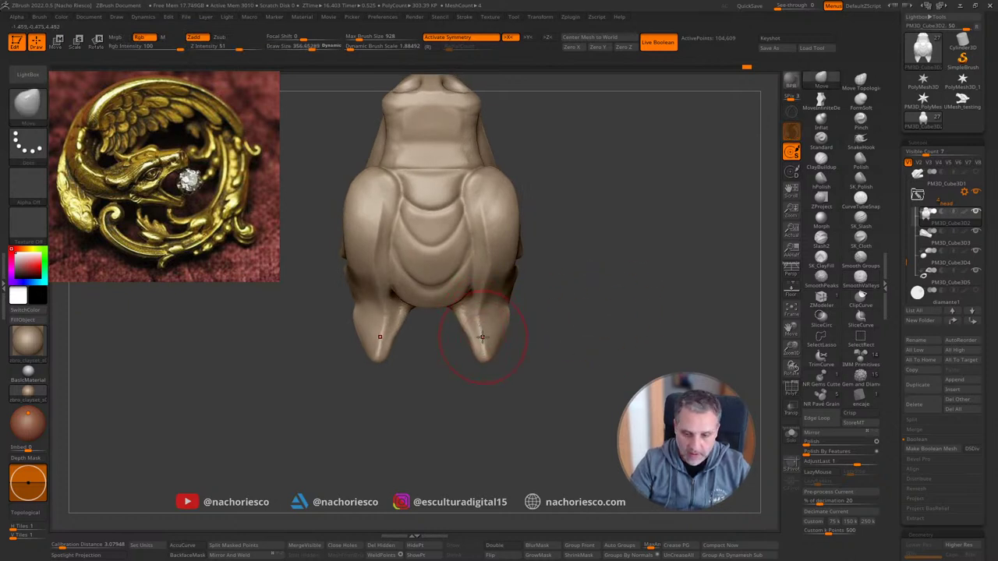
pyautogui.press('s')
pyautogui.click(384, 336)
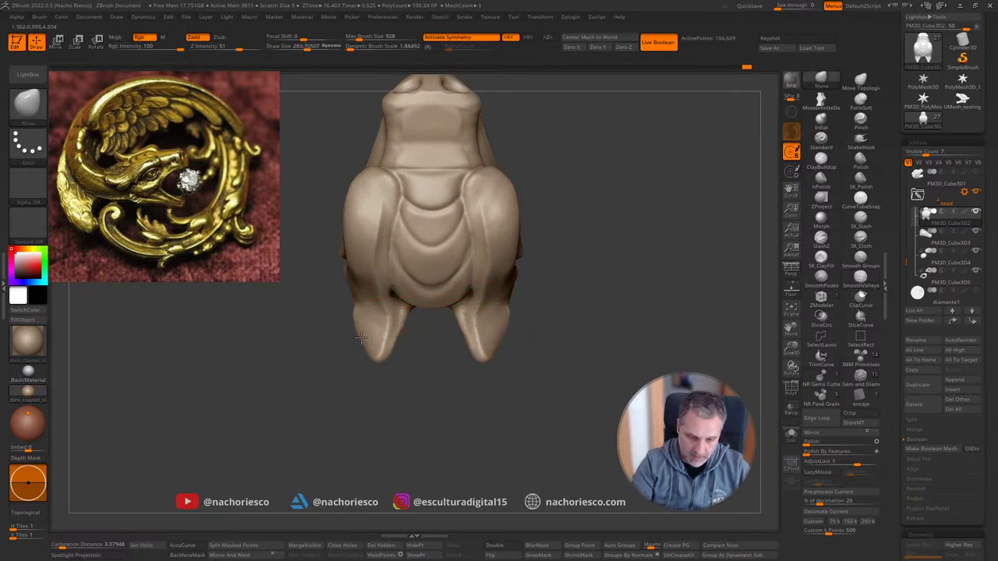
# Step: Reduce the brush draw size to about 219 and smooth the back of the dragon head between the two horns
pyautogui.moveTo(359, 335); pyautogui.dragTo(379, 351, button='right')
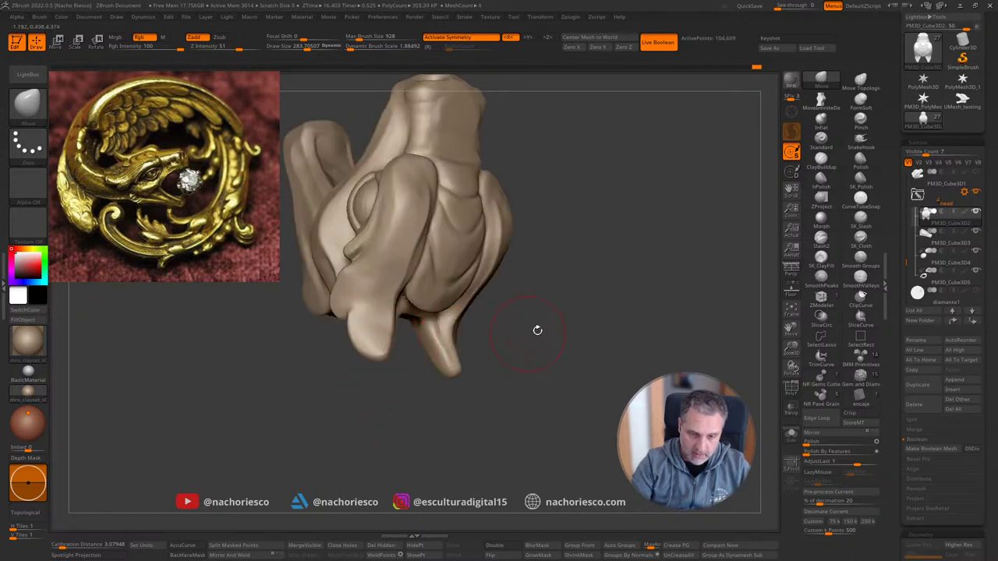
pyautogui.moveTo(538, 330); pyautogui.dragTo(590, 267, button='right')
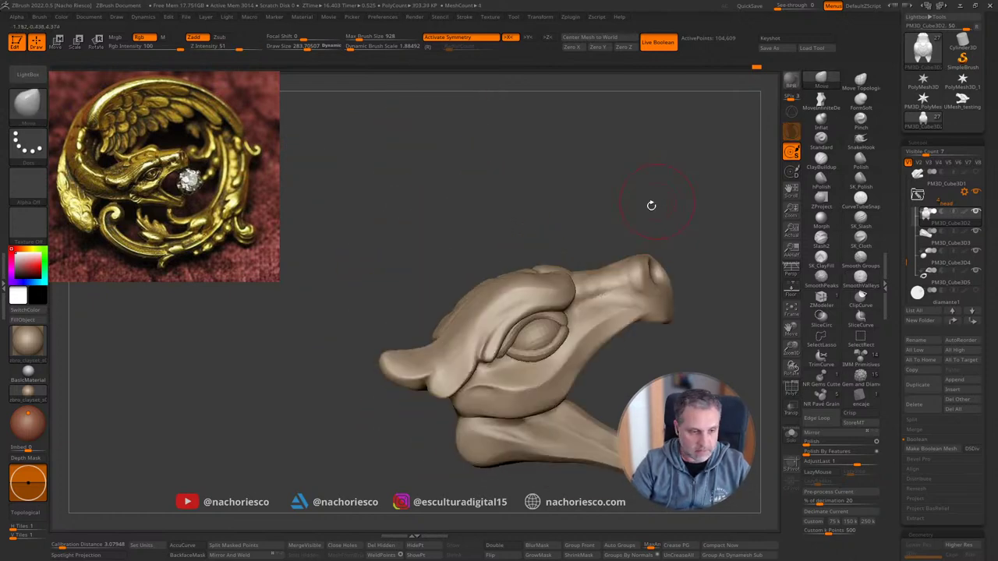
pyautogui.moveTo(394, 356)
pyautogui.mouseDown(button='right')
pyautogui.moveTo(586, 316)
pyautogui.moveTo(713, 229)
pyautogui.moveTo(605, 213)
pyautogui.mouseUp(button='right')
pyautogui.moveTo(703, 255); pyautogui.dragTo(712, 360, button='right')
pyautogui.keyDown('alt'); pyautogui.moveTo(704, 248); pyautogui.dragTo(712, 275, button='right'); pyautogui.keyUp('alt')
pyautogui.press('s')
pyautogui.moveTo(447, 337)
pyautogui.mouseDown()
pyautogui.moveTo(456, 342)
pyautogui.moveTo(446, 349)
pyautogui.mouseUp()
pyautogui.press('s')
pyautogui.moveTo(426, 449); pyautogui.dragTo(421, 415, button='right')
pyautogui.press('s')
pyautogui.moveTo(403, 370); pyautogui.dragTo(391, 369)
pyautogui.moveTo(570, 228); pyautogui.dragTo(436, 281)
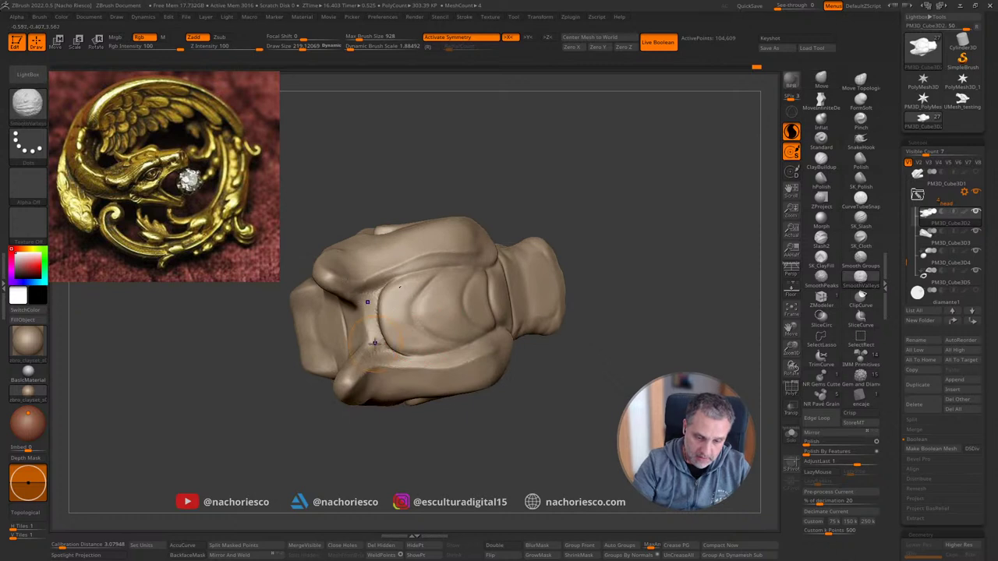
# Step: Build up the hollow at the back of the head between the horns with ClayBuildup, starting at a draw size of about 175
pyautogui.moveTo(475, 291); pyautogui.dragTo(606, 255, button='right')
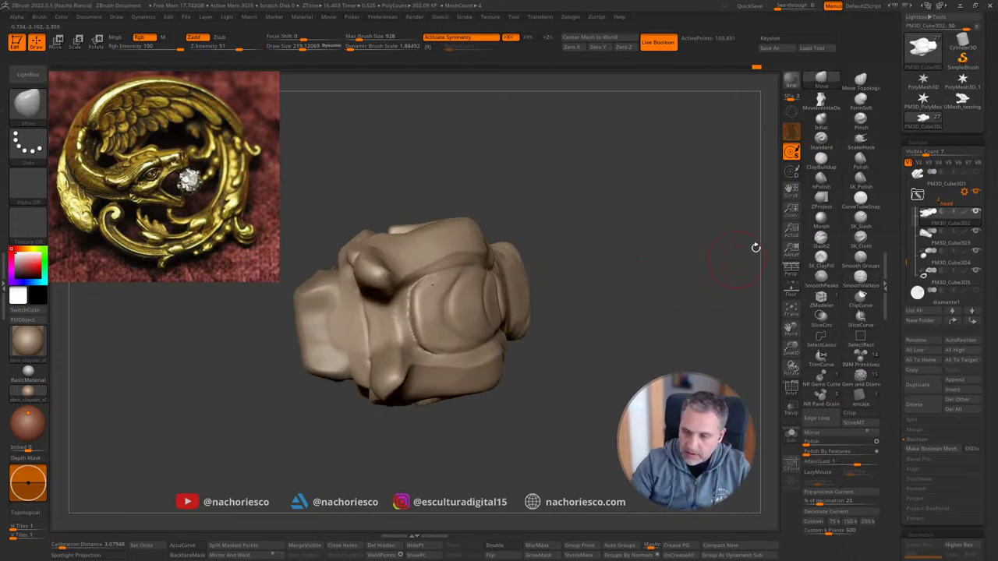
pyautogui.click(822, 160)
pyautogui.press('s')
pyautogui.moveTo(424, 315)
pyautogui.mouseDown()
pyautogui.moveTo(361, 336)
pyautogui.moveTo(343, 327)
pyautogui.mouseUp()
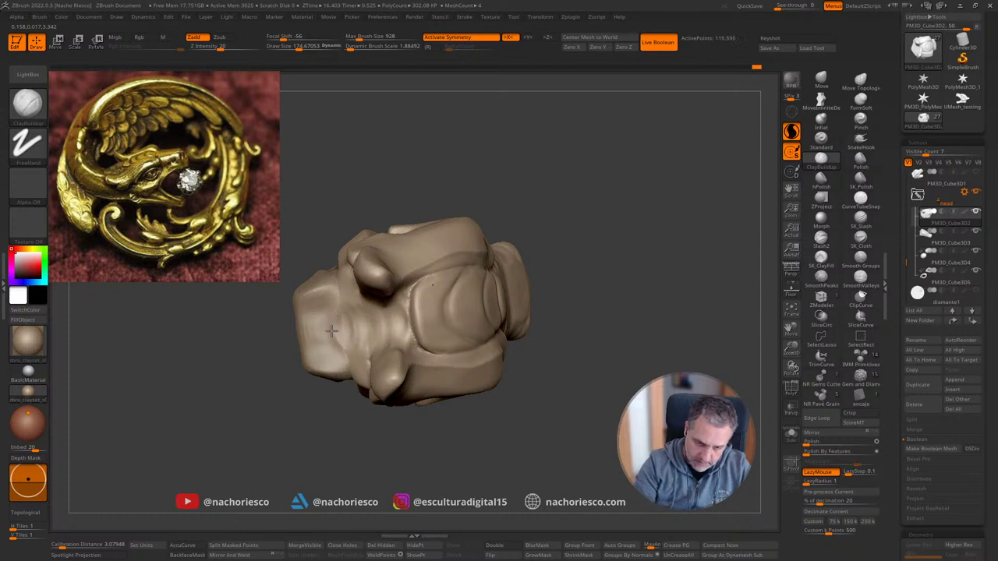
pyautogui.moveTo(439, 266); pyautogui.dragTo(421, 288, button='right')
pyautogui.moveTo(390, 316)
pyautogui.mouseDown()
pyautogui.moveTo(351, 300)
pyautogui.moveTo(369, 319)
pyautogui.mouseUp()
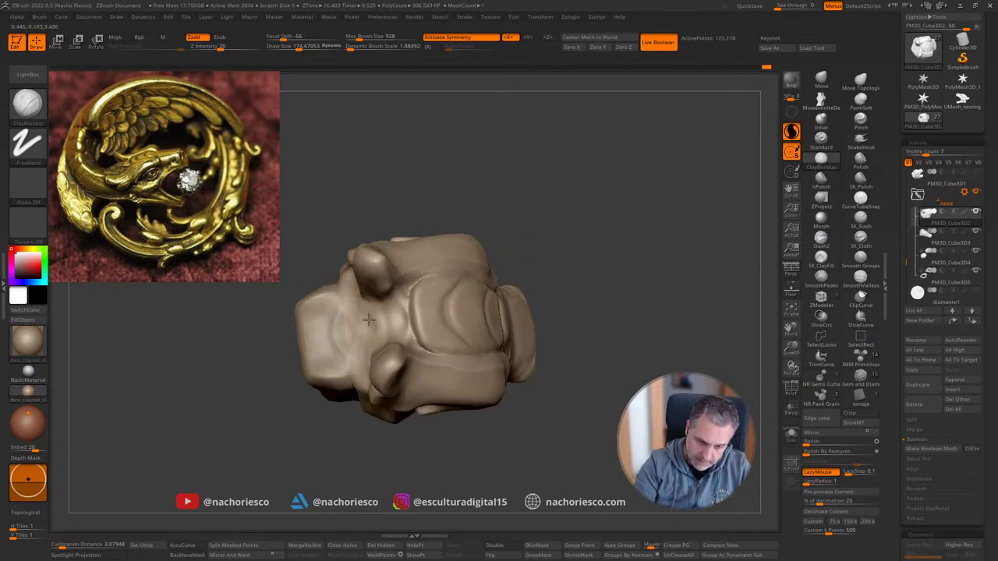
pyautogui.moveTo(558, 237); pyautogui.dragTo(378, 345)
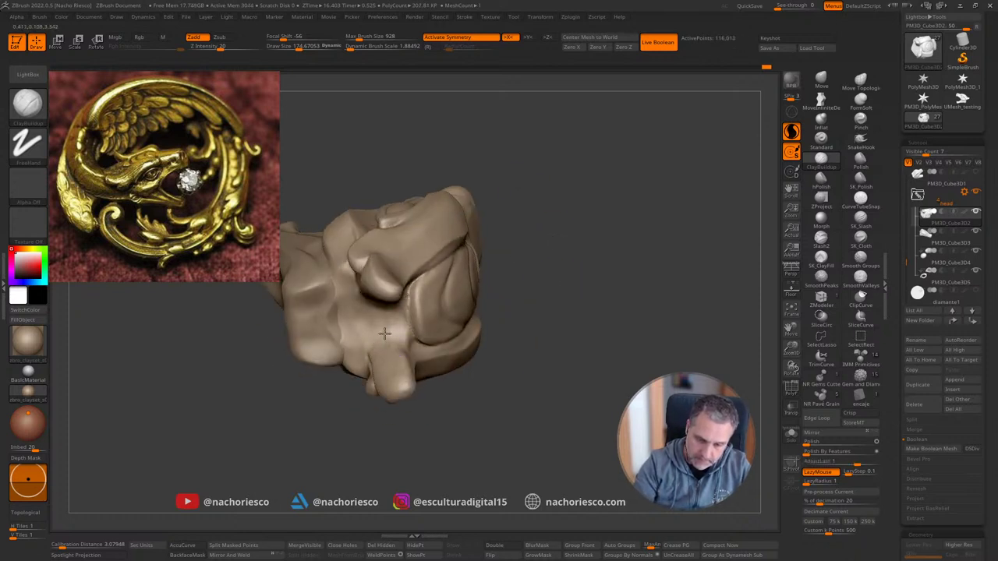
pyautogui.moveTo(522, 312)
pyautogui.mouseDown()
pyautogui.moveTo(581, 247)
pyautogui.moveTo(574, 212)
pyautogui.moveTo(491, 268)
pyautogui.mouseUp()
pyautogui.moveTo(567, 215); pyautogui.dragTo(397, 312)
pyautogui.moveTo(423, 299)
pyautogui.mouseDown(button='right')
pyautogui.moveTo(431, 331)
pyautogui.moveTo(414, 351)
pyautogui.mouseUp(button='right')
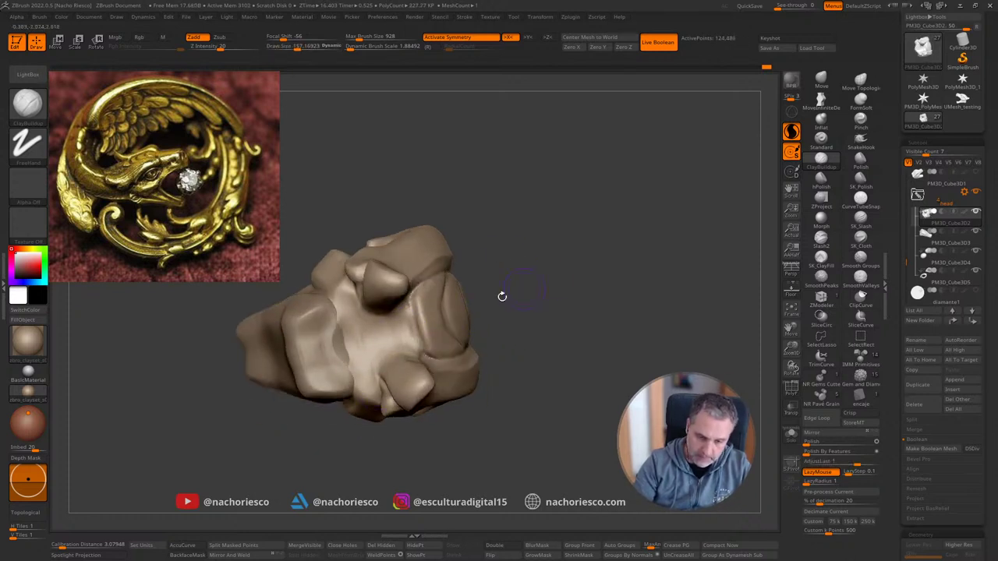
# Step: Select the lower jaw subtool and build up its rear end where it meets the back of the skull
pyautogui.keyDown('alt'); pyautogui.click(333, 355); pyautogui.keyUp('alt')
pyautogui.moveTo(334, 355); pyautogui.dragTo(357, 379)
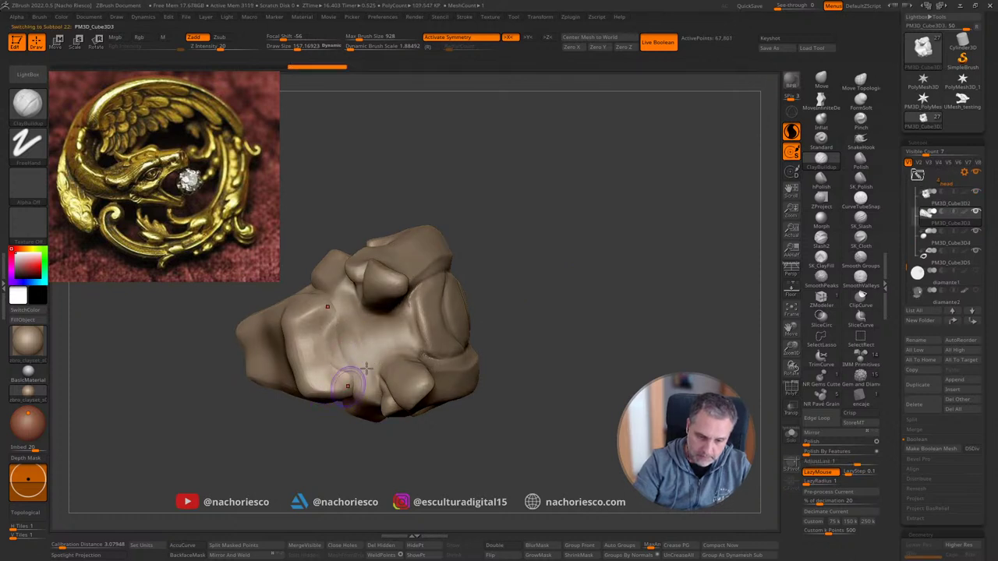
pyautogui.moveTo(569, 286)
pyautogui.mouseDown()
pyautogui.moveTo(601, 268)
pyautogui.moveTo(566, 242)
pyautogui.mouseUp()
pyautogui.moveTo(566, 242); pyautogui.dragTo(678, 313, button='right')
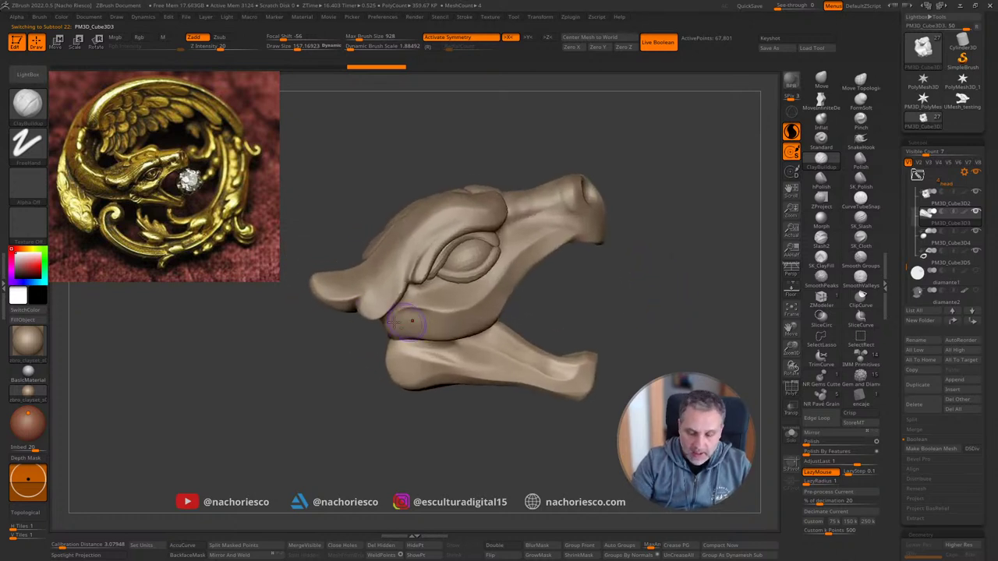
# Step: Select the upper head subtool and reshape the rear edge of the cheek above the jaw hinge with the Move brush at about size 212
pyautogui.keyDown('alt'); pyautogui.click(376, 323); pyautogui.keyUp('alt')
pyautogui.keyDown('alt'); pyautogui.moveTo(354, 388); pyautogui.dragTo(364, 410, button='right'); pyautogui.keyUp('alt')
pyautogui.click(821, 80)
pyautogui.press('s')
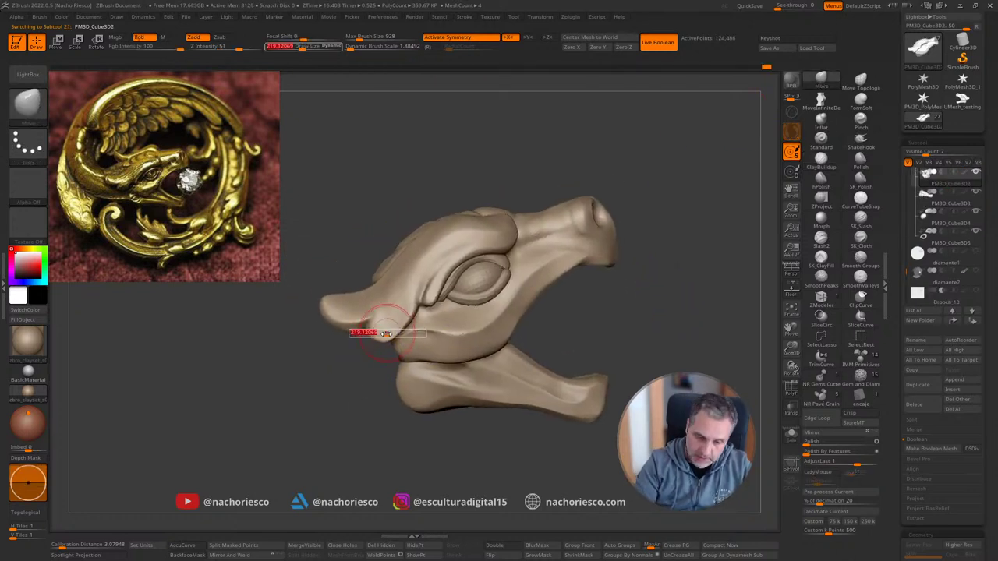
pyautogui.moveTo(379, 332); pyautogui.dragTo(368, 333)
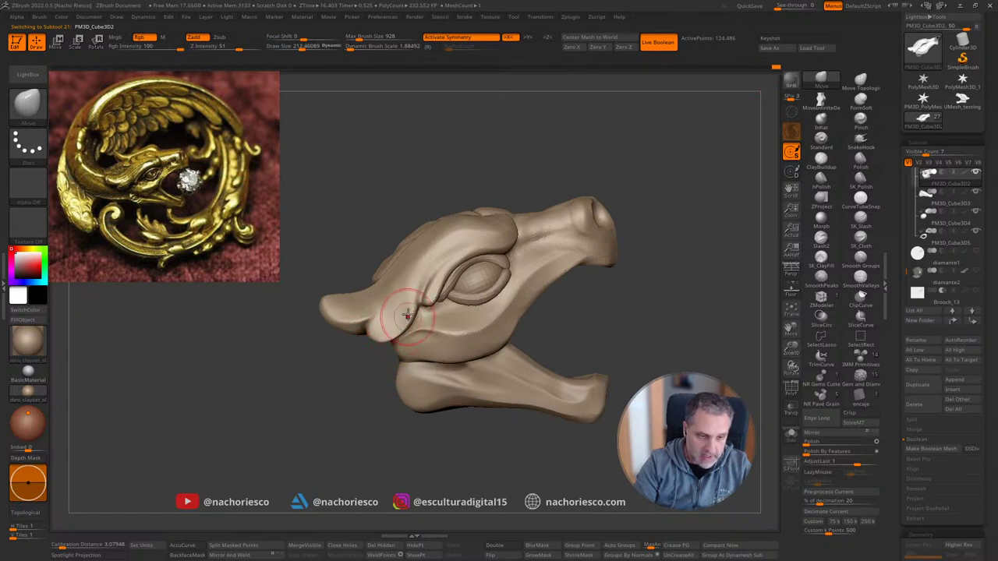
pyautogui.moveTo(404, 318); pyautogui.dragTo(411, 336)
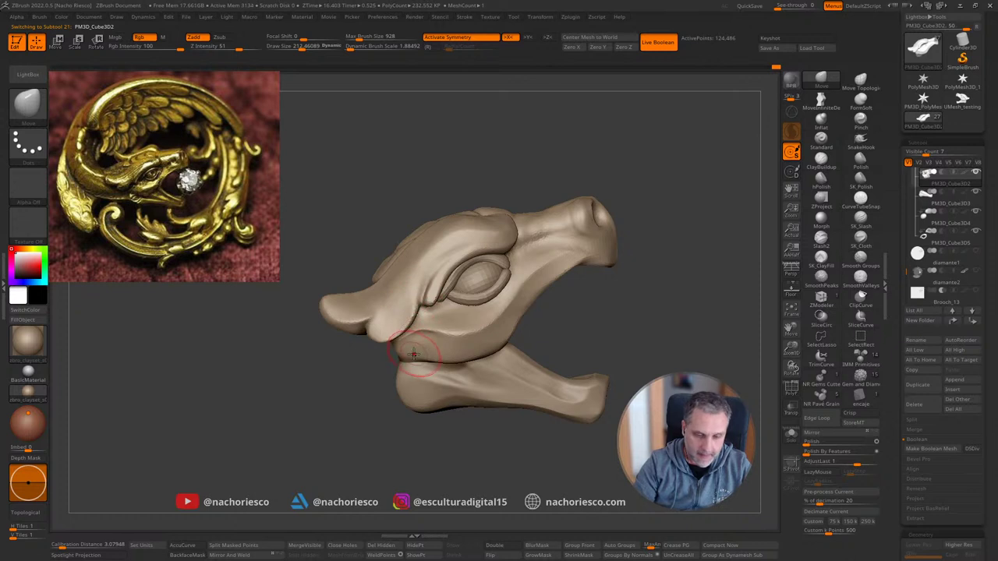
pyautogui.moveTo(415, 353)
pyautogui.mouseDown(button='right')
pyautogui.moveTo(376, 388)
pyautogui.moveTo(403, 355)
pyautogui.mouseUp(button='right')
pyautogui.moveTo(404, 355); pyautogui.dragTo(439, 351)
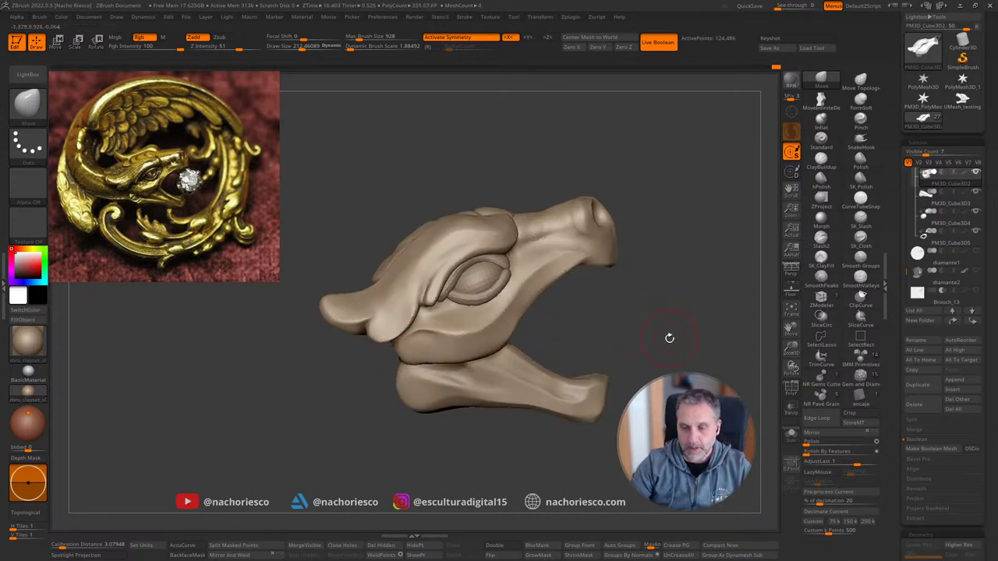
pyautogui.moveTo(668, 339); pyautogui.dragTo(497, 445)
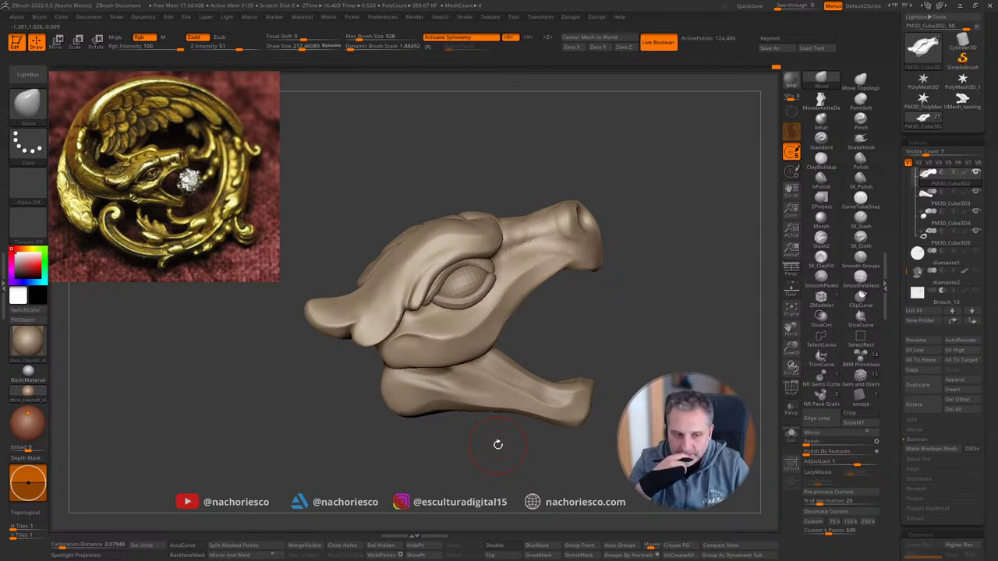
# Step: Select the lower jaw and adjust it with a Transpose move line running from the inner mouth corner past the jaw tip
pyautogui.moveTo(653, 330); pyautogui.dragTo(627, 316)
pyautogui.press('w')
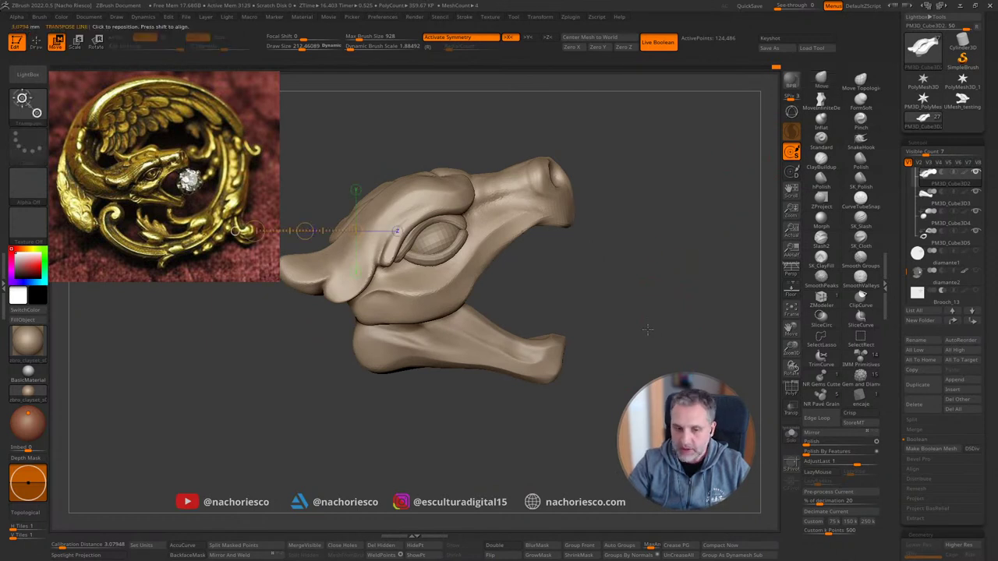
pyautogui.moveTo(552, 373); pyautogui.dragTo(606, 369)
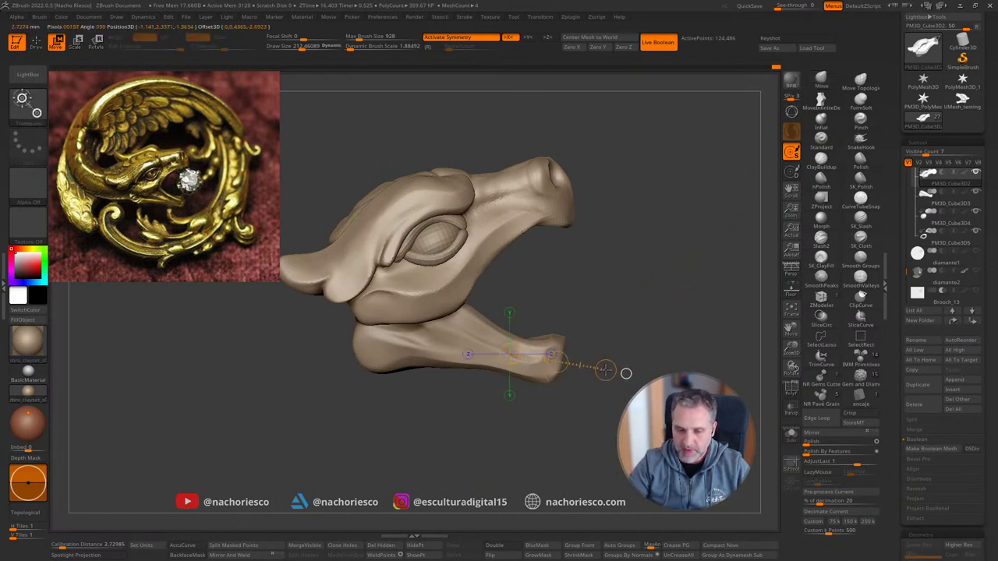
pyautogui.click(521, 395)
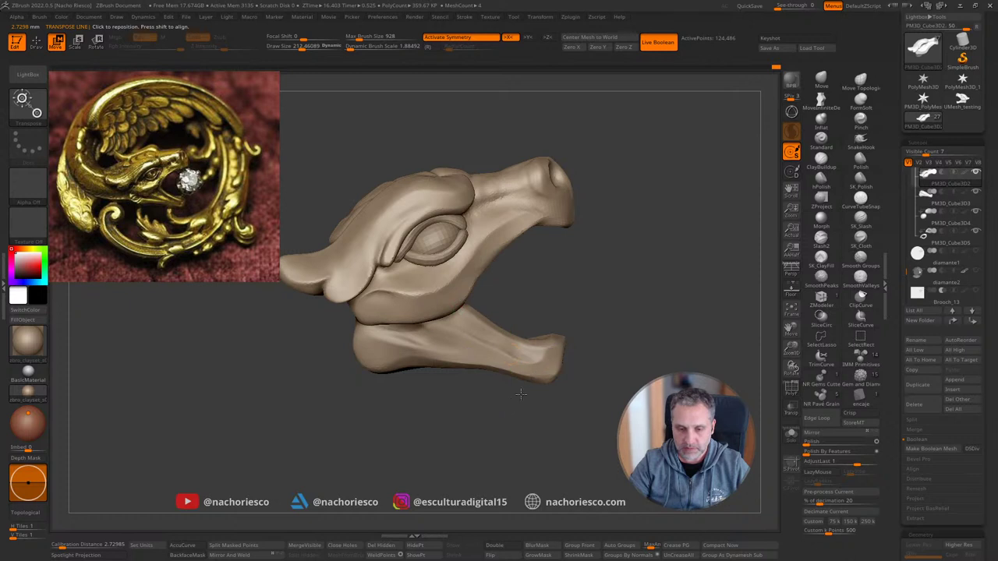
pyautogui.keyDown('alt'); pyautogui.click(533, 369); pyautogui.keyUp('alt')
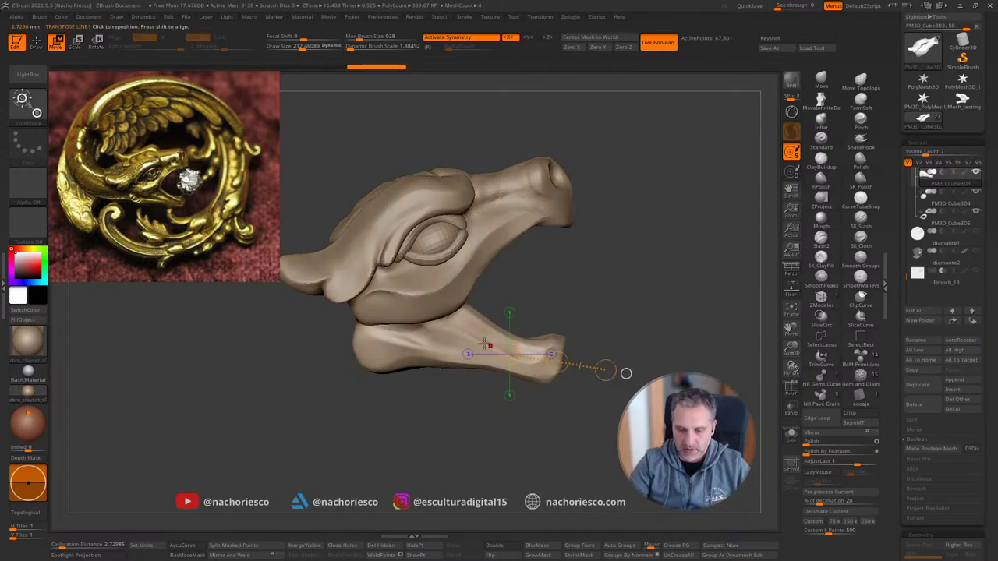
pyautogui.moveTo(627, 375); pyautogui.dragTo(620, 397)
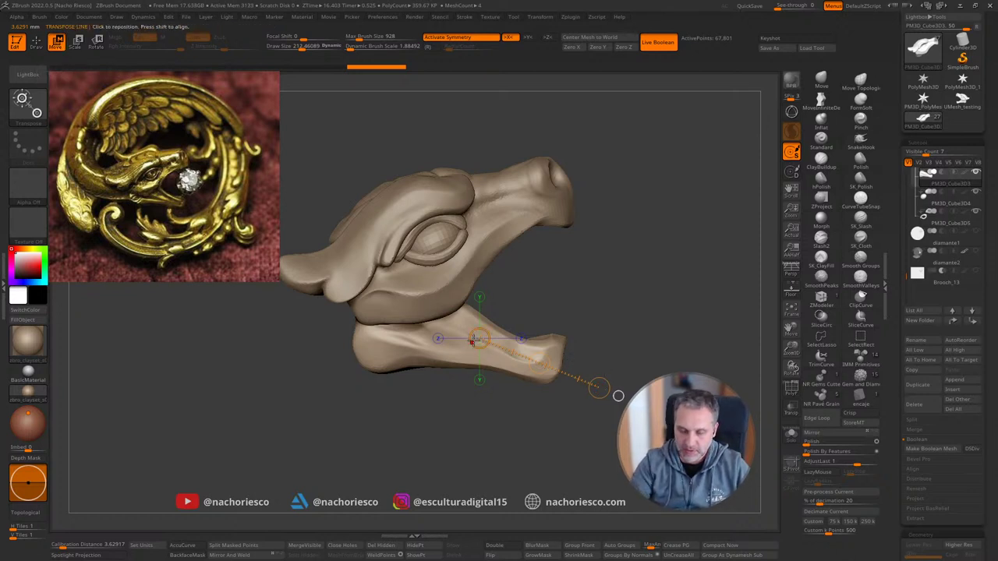
pyautogui.moveTo(467, 323); pyautogui.dragTo(593, 369)
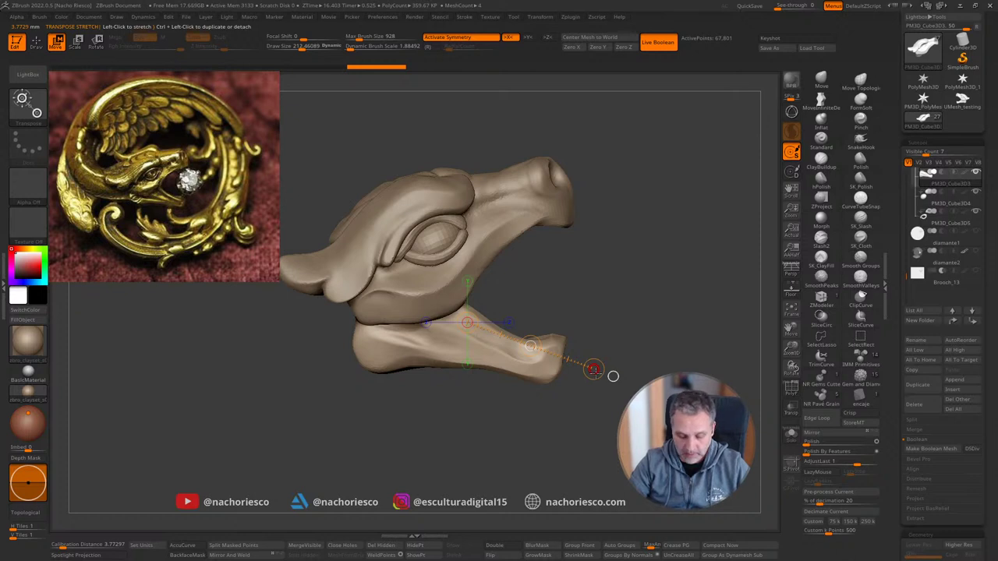
pyautogui.moveTo(595, 369)
pyautogui.mouseDown()
pyautogui.moveTo(570, 414)
pyautogui.moveTo(599, 337)
pyautogui.moveTo(536, 446)
pyautogui.moveTo(597, 317)
pyautogui.moveTo(593, 368)
pyautogui.mouseUp()
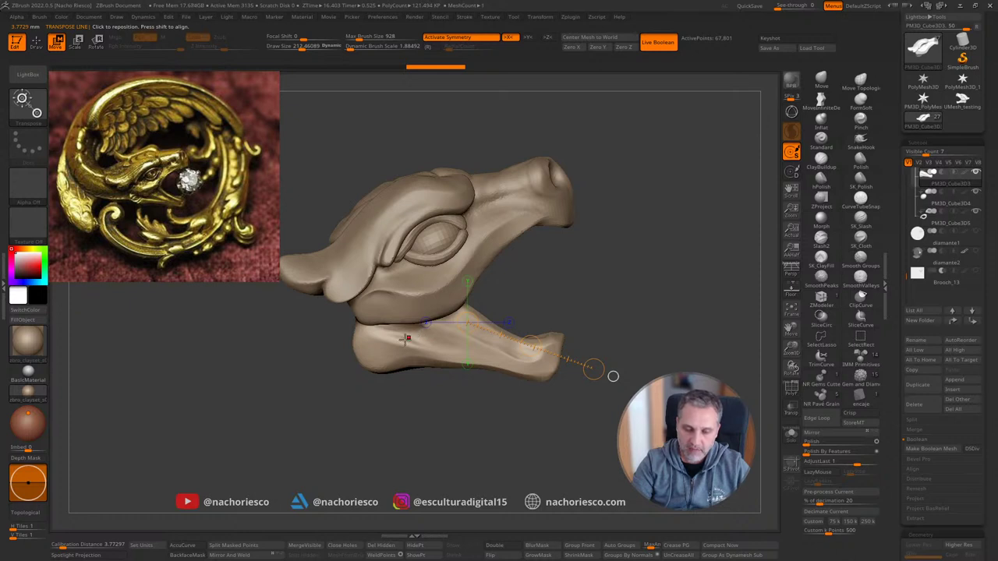
# Step: Lay a Transpose line along the lower jaw from hinge to tip and nudge the jaw slightly upward from its middle
pyautogui.moveTo(375, 344); pyautogui.dragTo(553, 361)
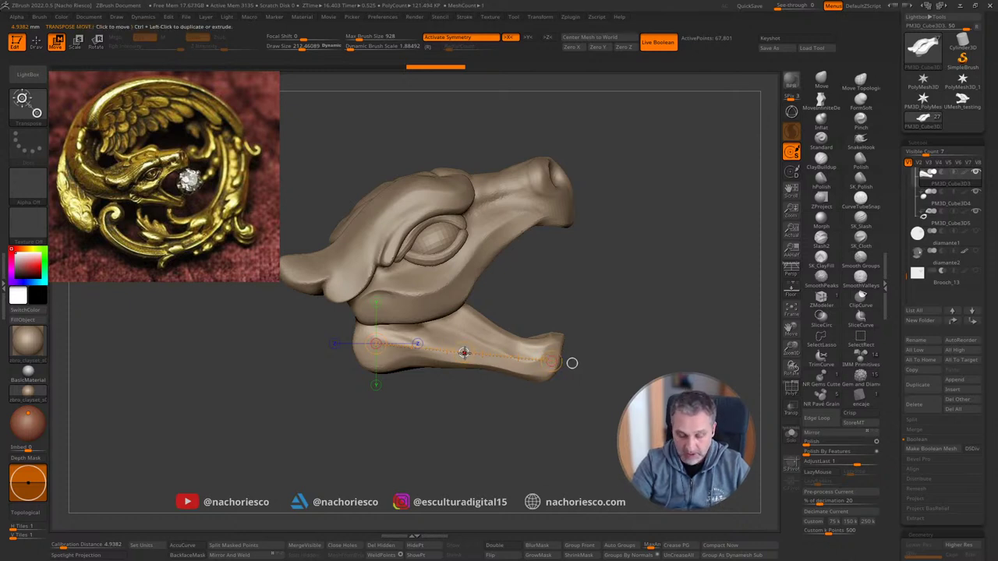
pyautogui.moveTo(464, 354); pyautogui.dragTo(466, 344)
pyautogui.click(449, 433)
pyautogui.hotkey('ctrl', 'z')
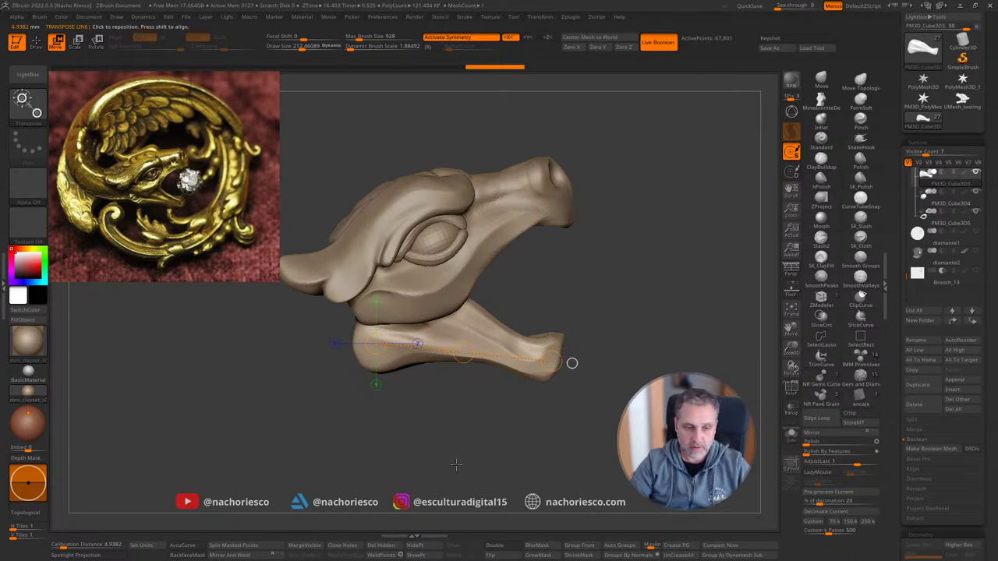
pyautogui.moveTo(456, 464); pyautogui.dragTo(419, 474)
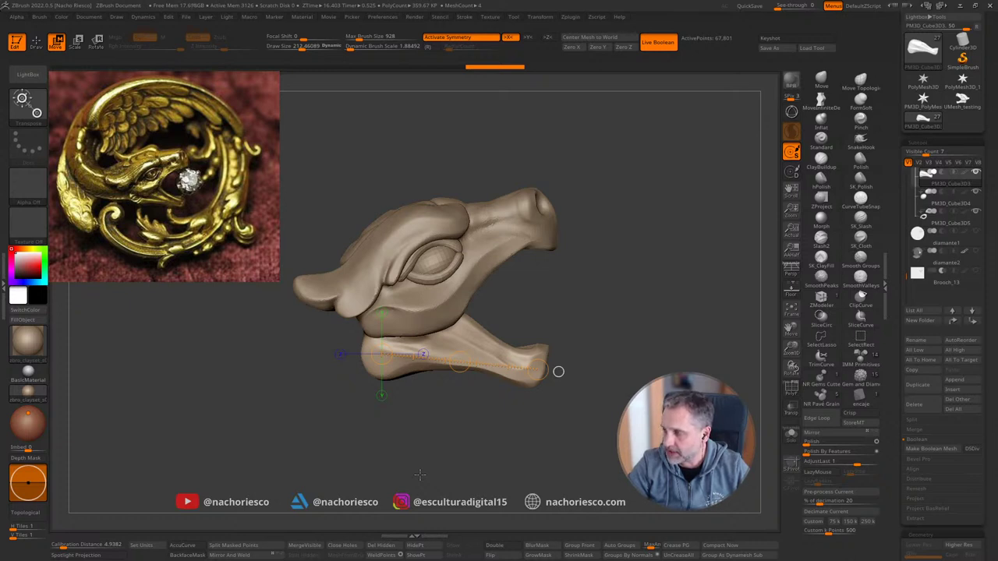
# Step: Return to the Move brush on the upper head subtool, set the draw size to about 193 and turn off symmetry
pyautogui.moveTo(581, 356); pyautogui.dragTo(631, 312)
pyautogui.press('q')
pyautogui.keyDown('alt'); pyautogui.click(456, 312); pyautogui.keyUp('alt')
pyautogui.press('s')
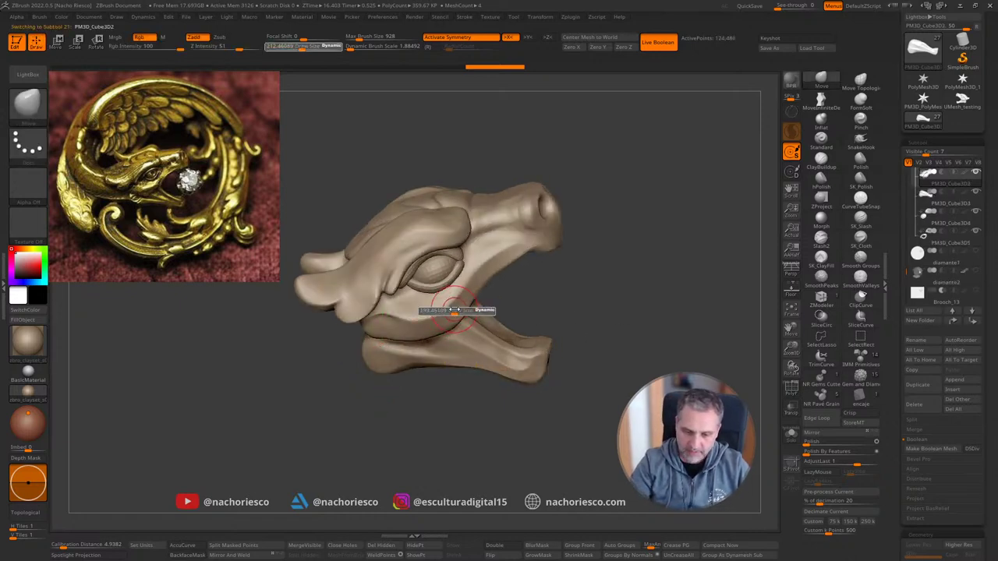
pyautogui.click(454, 310)
pyautogui.keyDown('shift'); pyautogui.moveTo(593, 267); pyautogui.dragTo(610, 348); pyautogui.keyUp('shift')
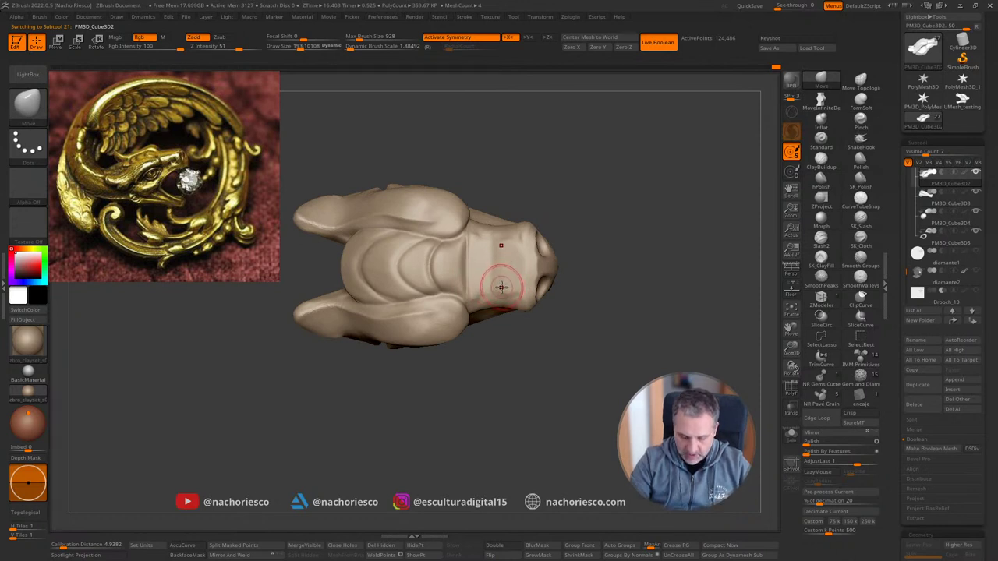
pyautogui.press('x')
pyautogui.moveTo(582, 291); pyautogui.dragTo(561, 276)
# Step: Mask a small spot on one brow ridge of the upper head
pyautogui.moveTo(439, 317)
pyautogui.keyDown('ctrl'); pyautogui.mouseDown()
pyautogui.moveTo(449, 314)
pyautogui.moveTo(436, 316)
pyautogui.mouseUp(); pyautogui.keyUp('ctrl')
pyautogui.moveTo(455, 383); pyautogui.dragTo(460, 400)
pyautogui.keyDown('ctrl'); pyautogui.click(439, 317); pyautogui.keyUp('ctrl')
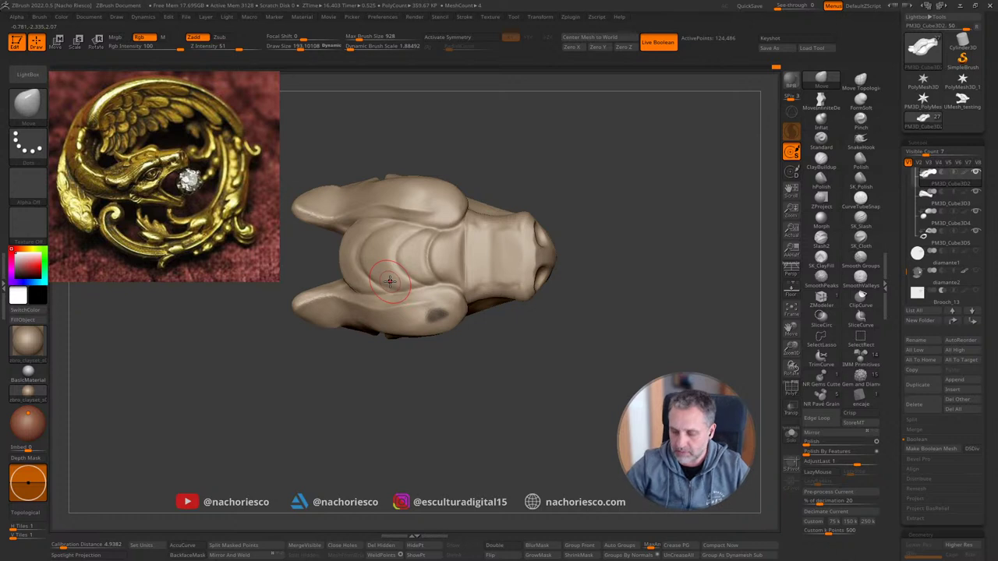
# Step: Try mirroring the brow mask to the other side with Mirror By Posable Symmetry, and undo the mask
pyautogui.moveTo(893, 441); pyautogui.dragTo(903, 301)
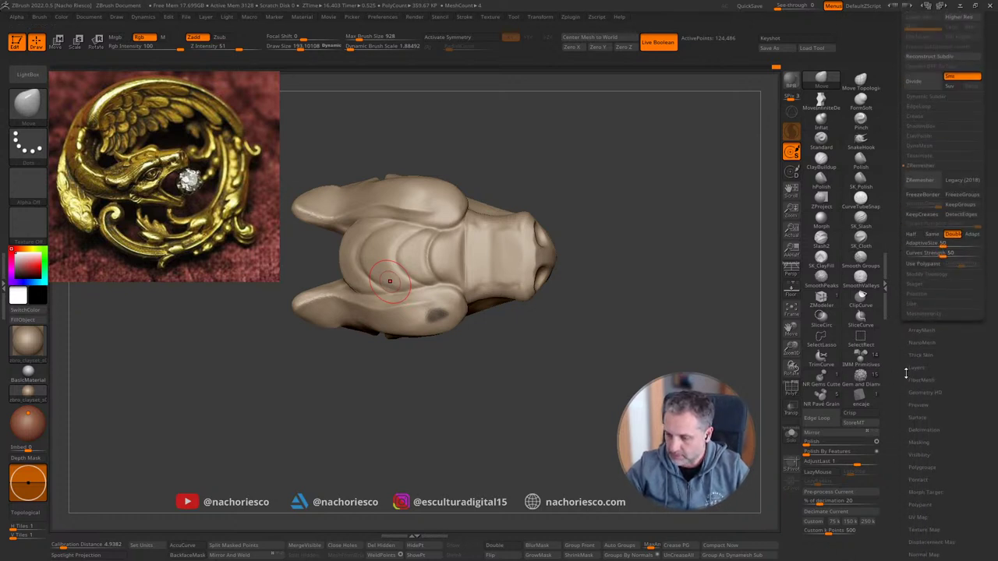
pyautogui.moveTo(900, 376); pyautogui.dragTo(898, 385)
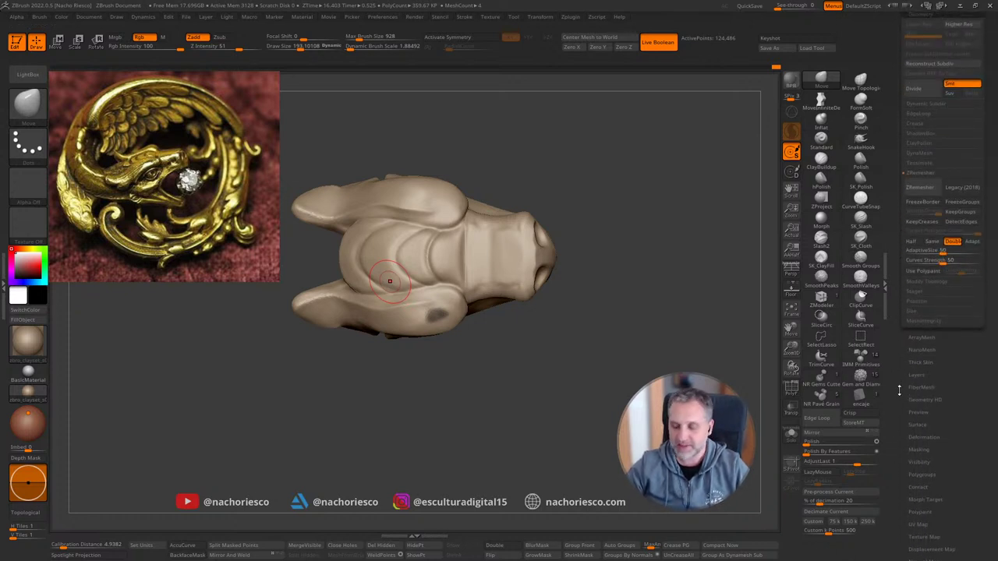
pyautogui.scroll(-2, 899, 399)
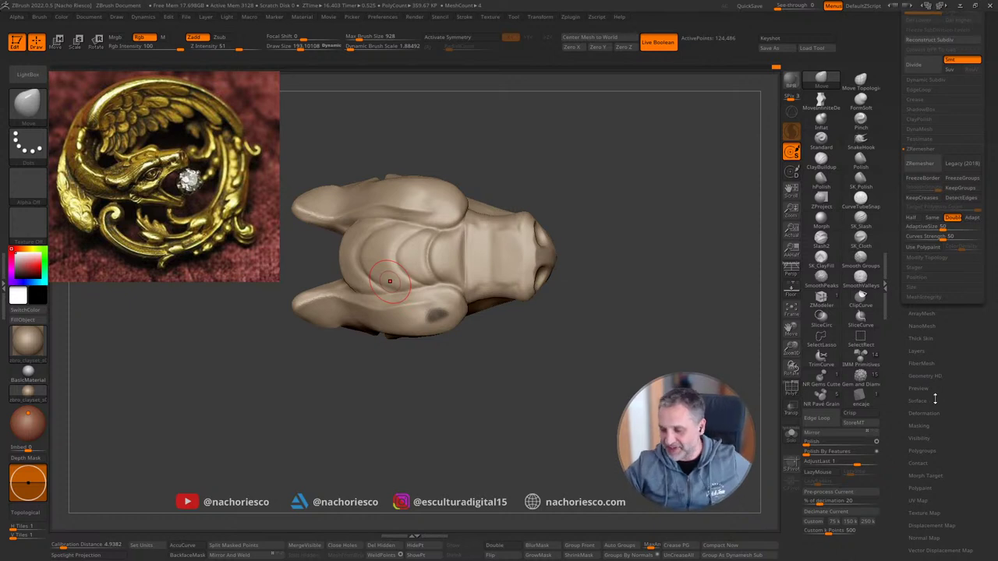
pyautogui.click(925, 427)
pyautogui.scroll(-5, 889, 460)
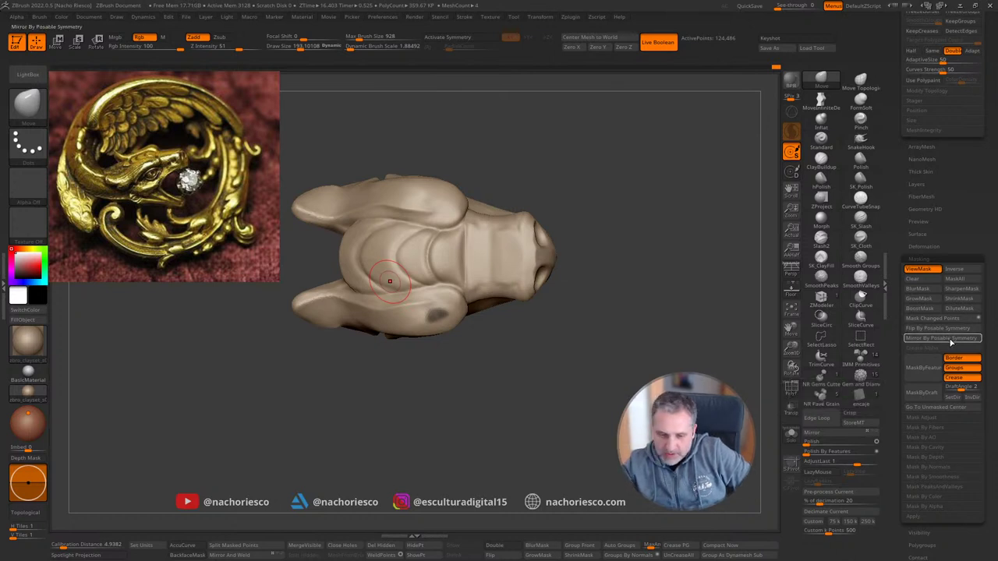
pyautogui.click(950, 340)
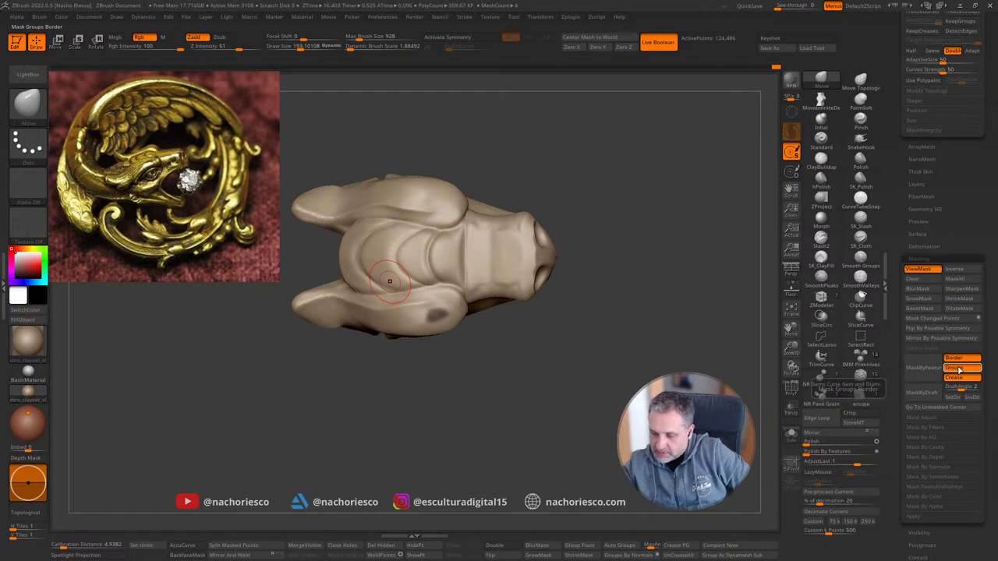
pyautogui.click(958, 369)
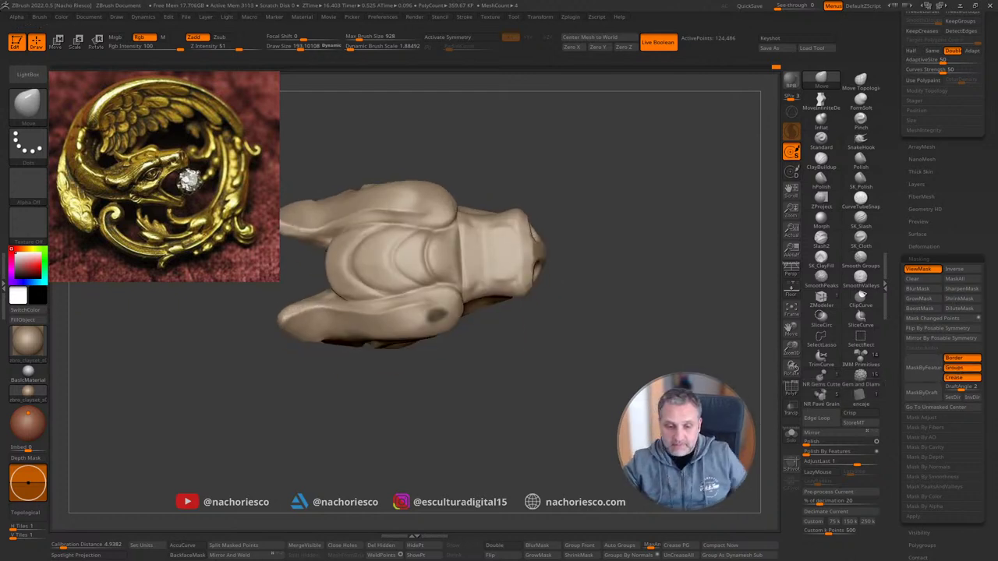
pyautogui.hotkey('ctrl', 'z')
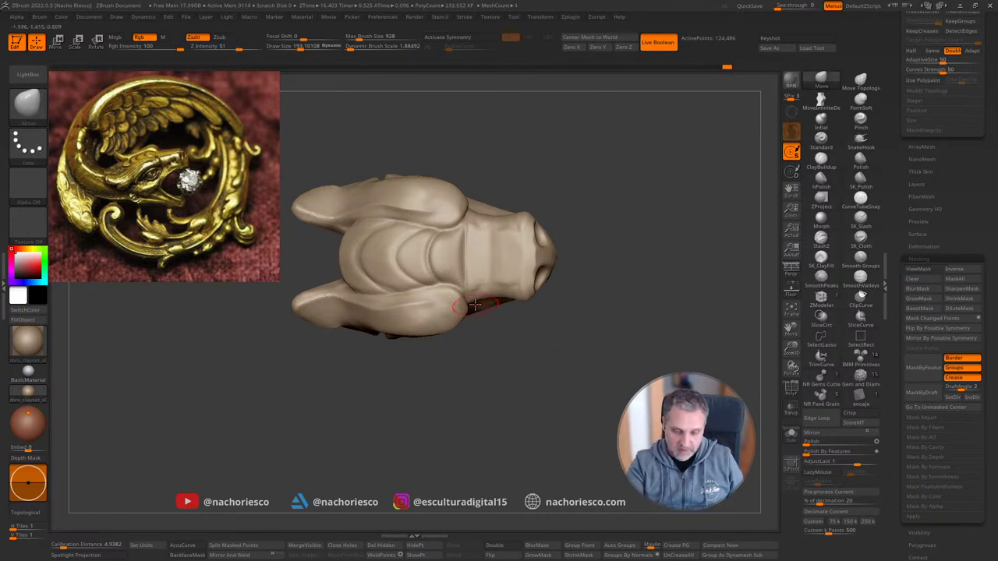
# Step: Turn on symmetry, set the Move brush's draw size to about 291 and adjust the front ends of both brow ridges
pyautogui.press('x')
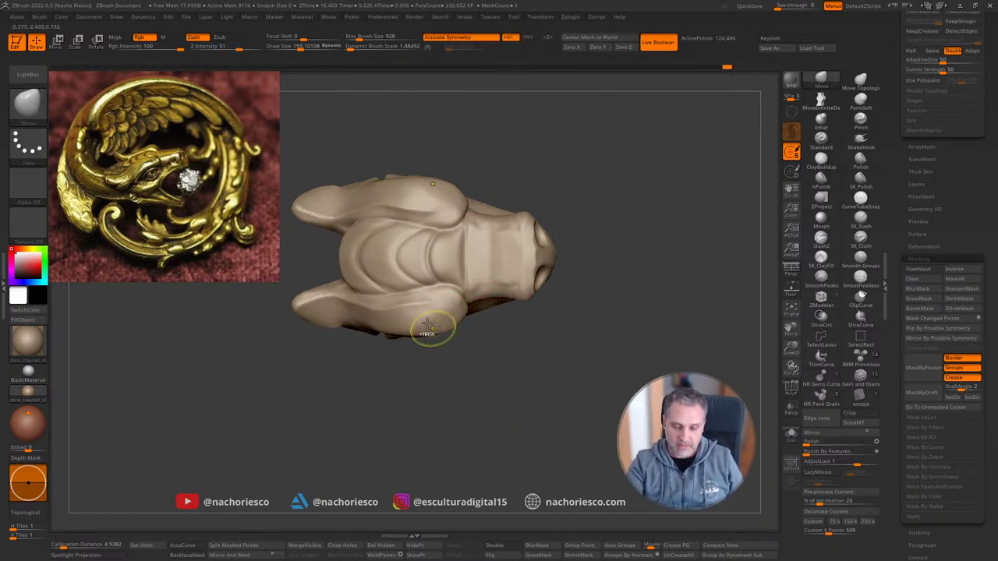
pyautogui.moveTo(531, 462)
pyautogui.mouseDown()
pyautogui.moveTo(546, 419)
pyautogui.moveTo(631, 351)
pyautogui.moveTo(630, 323)
pyautogui.moveTo(659, 321)
pyautogui.moveTo(679, 297)
pyautogui.moveTo(708, 302)
pyautogui.moveTo(708, 343)
pyautogui.mouseUp()
pyautogui.press('s')
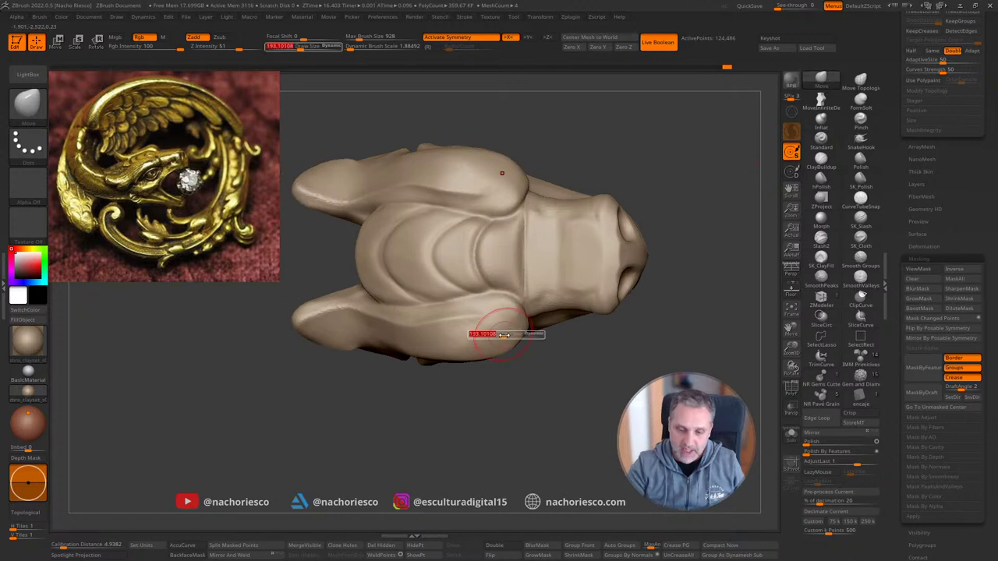
pyautogui.moveTo(504, 336); pyautogui.dragTo(509, 334)
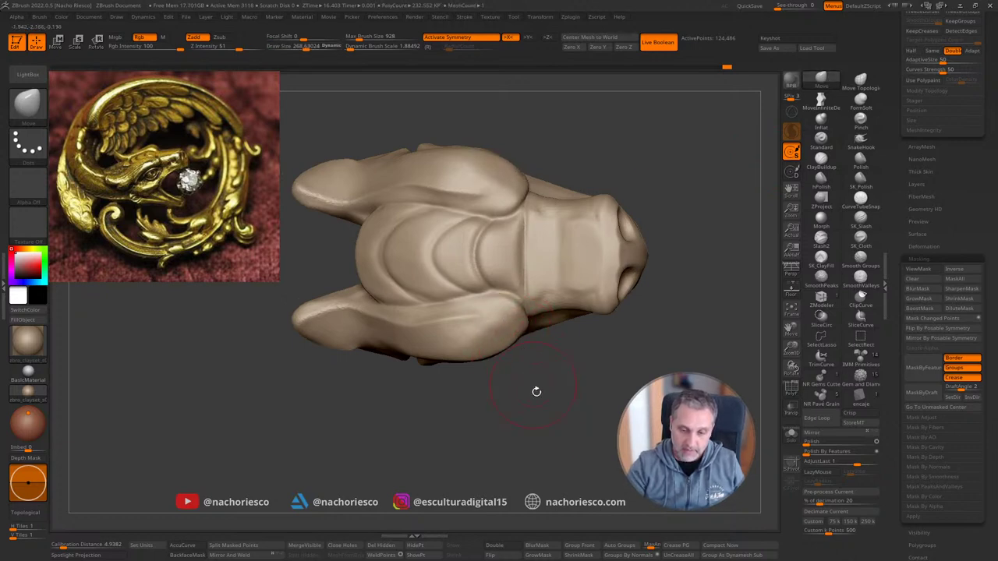
pyautogui.moveTo(536, 391)
pyautogui.mouseDown()
pyautogui.moveTo(713, 211)
pyautogui.moveTo(581, 325)
pyautogui.moveTo(628, 222)
pyautogui.moveTo(725, 297)
pyautogui.mouseUp()
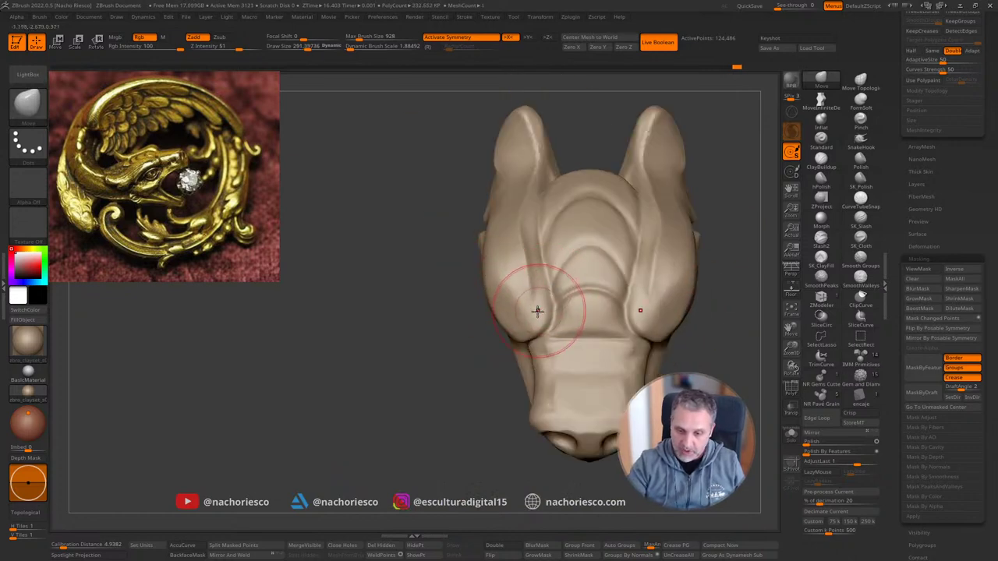
pyautogui.keyDown('shift'); pyautogui.moveTo(538, 311); pyautogui.dragTo(521, 320); pyautogui.keyUp('shift')
pyautogui.moveTo(527, 432)
pyautogui.keyDown('shift'); pyautogui.mouseDown()
pyautogui.moveTo(706, 245)
pyautogui.moveTo(701, 205)
pyautogui.moveTo(725, 247)
pyautogui.moveTo(664, 208)
pyautogui.moveTo(704, 247)
pyautogui.moveTo(712, 355)
pyautogui.moveTo(707, 345)
pyautogui.moveTo(722, 367)
pyautogui.mouseUp(); pyautogui.keyUp('shift')
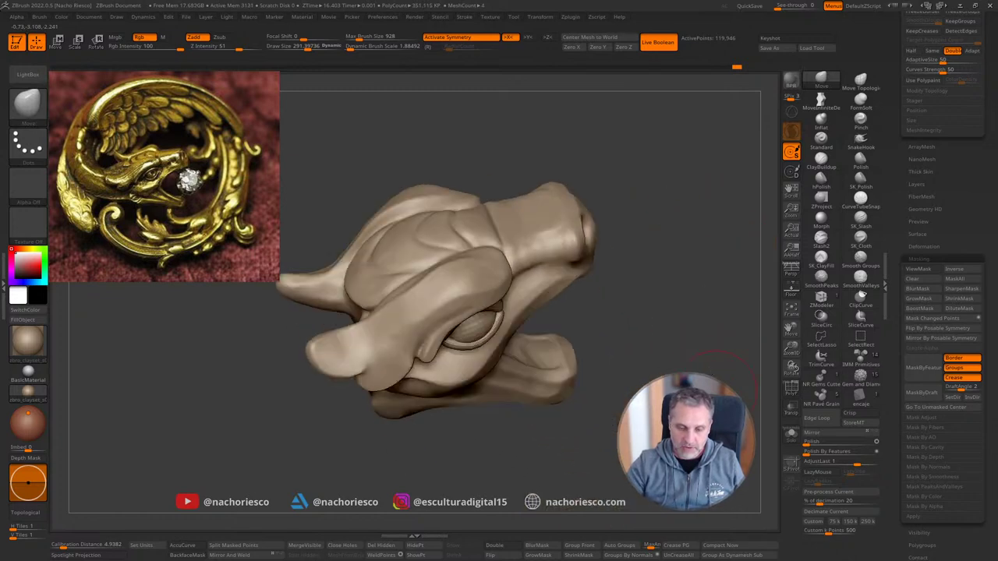
# Step: Remesh the upper head with DynaMesh Utility using a polycount of 1.5 million
pyautogui.click(573, 19)
pyautogui.click(628, 208)
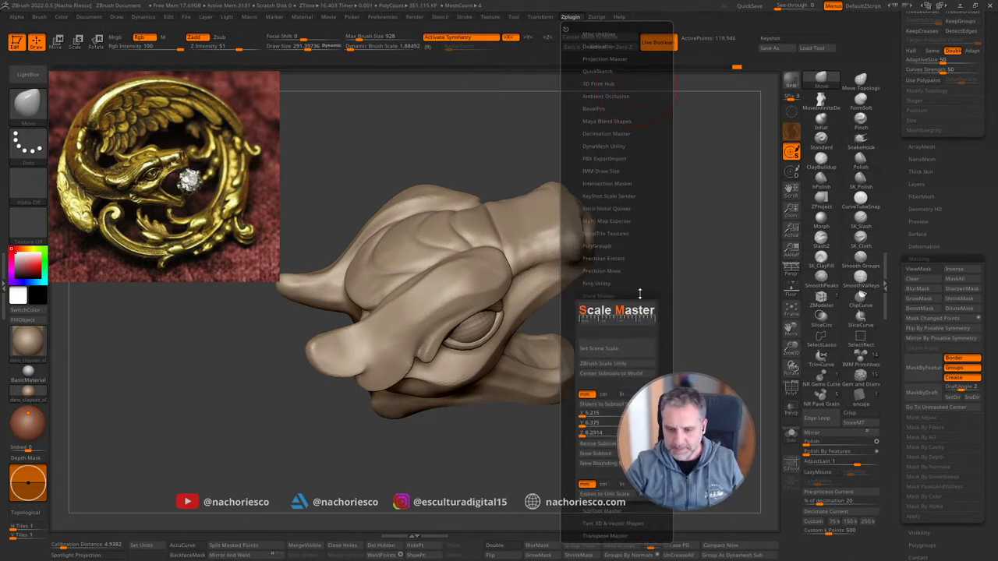
pyautogui.click(611, 146)
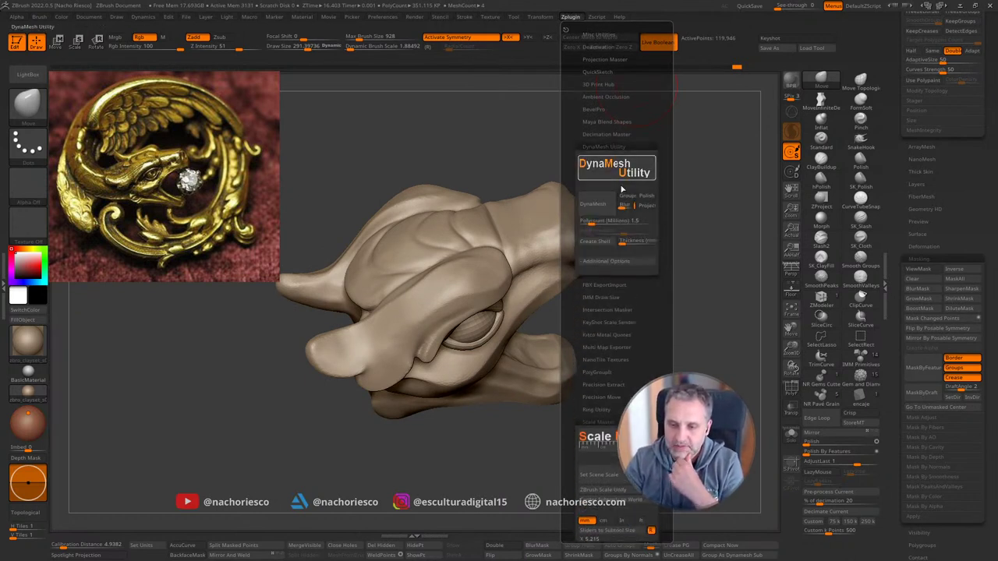
pyautogui.click(596, 221)
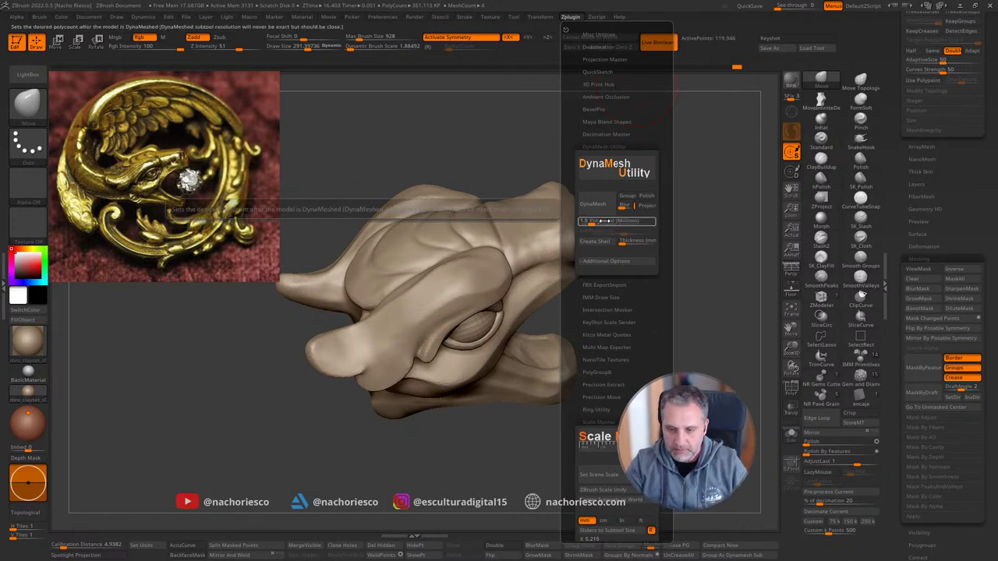
pyautogui.press('Return')
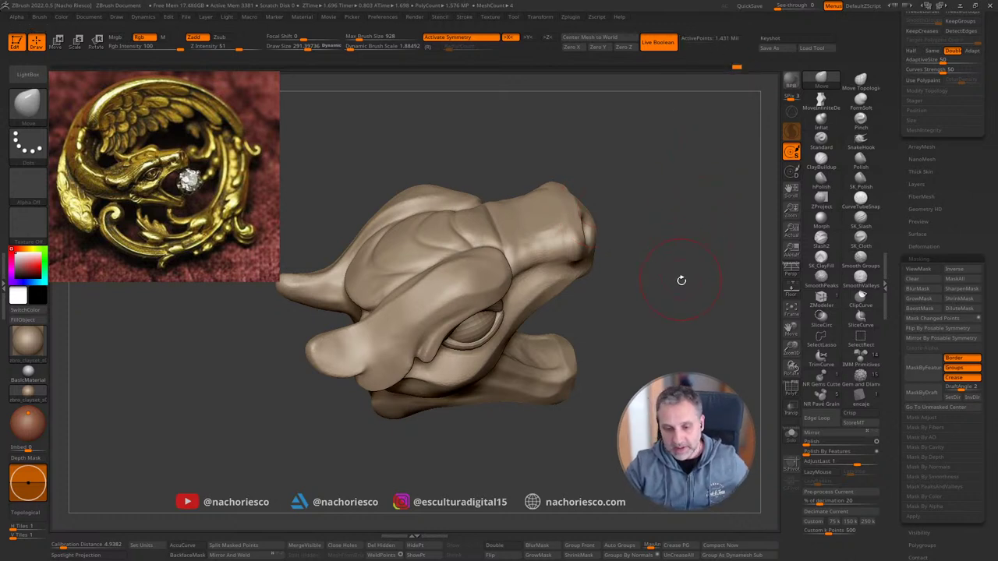
# Step: Switch the Polish By Features mode and apply a light polish to the upper head
pyautogui.moveTo(681, 280); pyautogui.dragTo(706, 382)
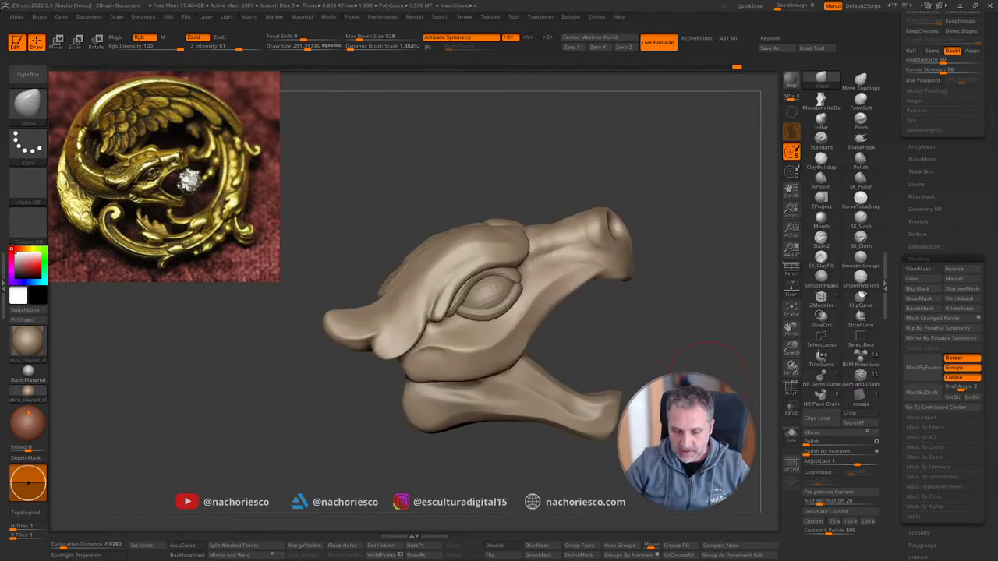
pyautogui.click(877, 453)
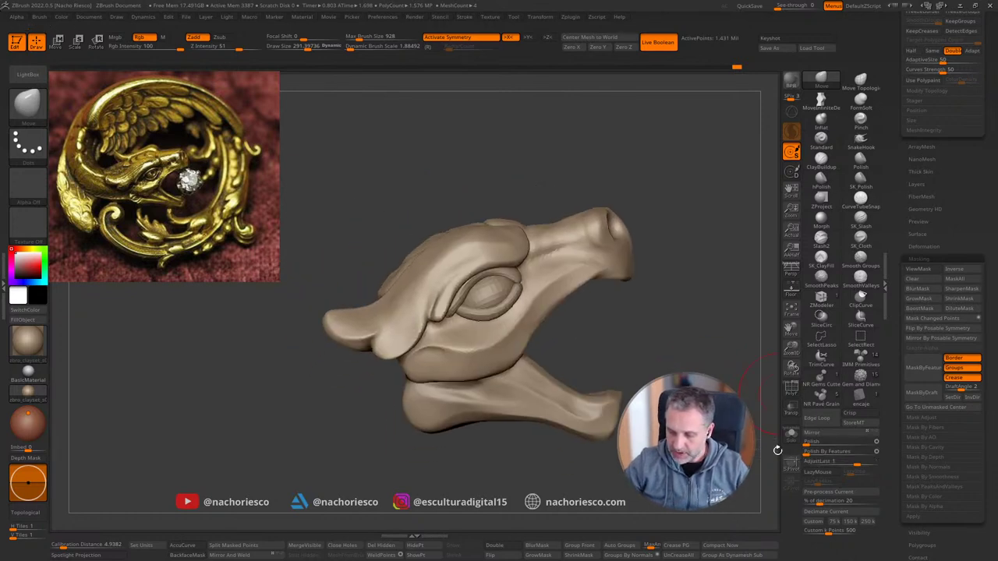
pyautogui.moveTo(777, 450)
pyautogui.mouseDown()
pyautogui.moveTo(733, 445)
pyautogui.moveTo(725, 468)
pyautogui.moveTo(672, 481)
pyautogui.mouseUp()
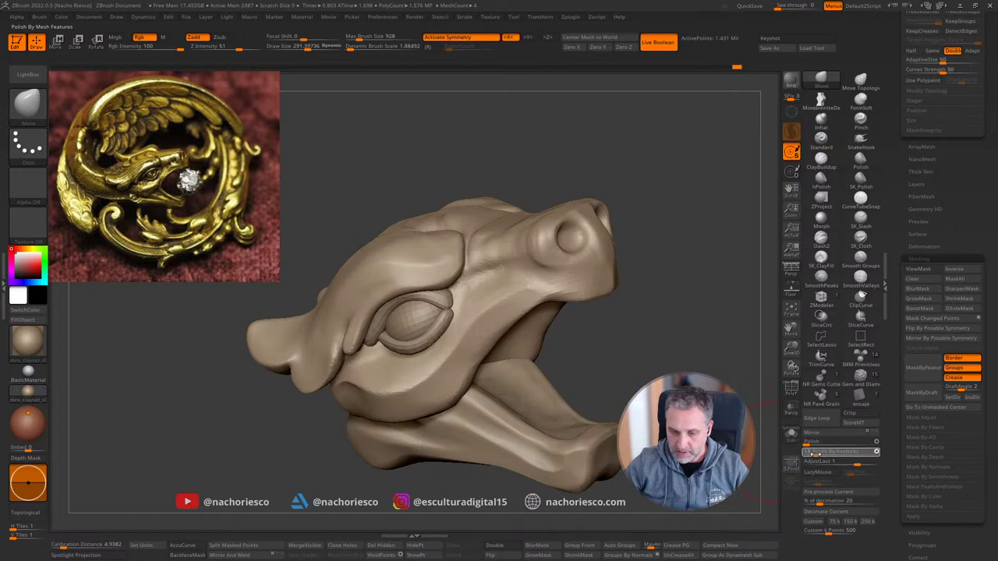
pyautogui.click(816, 455)
pyautogui.moveTo(772, 437); pyautogui.dragTo(554, 299)
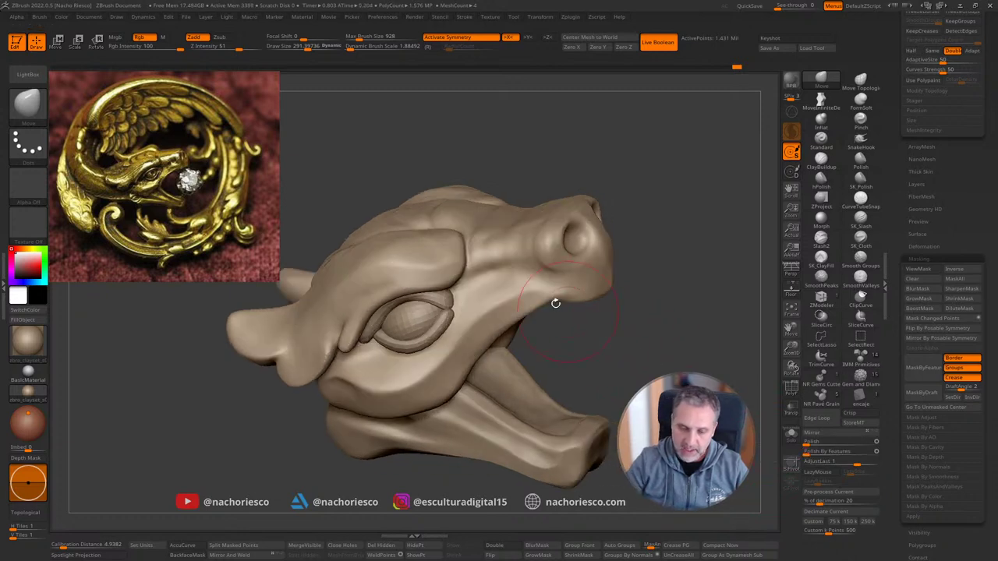
pyautogui.moveTo(639, 273); pyautogui.dragTo(474, 280)
pyautogui.moveTo(503, 350)
pyautogui.mouseDown()
pyautogui.moveTo(603, 332)
pyautogui.moveTo(684, 371)
pyautogui.mouseUp()
# Step: Choose SmoothPeaks as the smoothing brush and set the draw size to about 357
pyautogui.keyDown('shift'); pyautogui.click(791, 131); pyautogui.keyUp('shift')
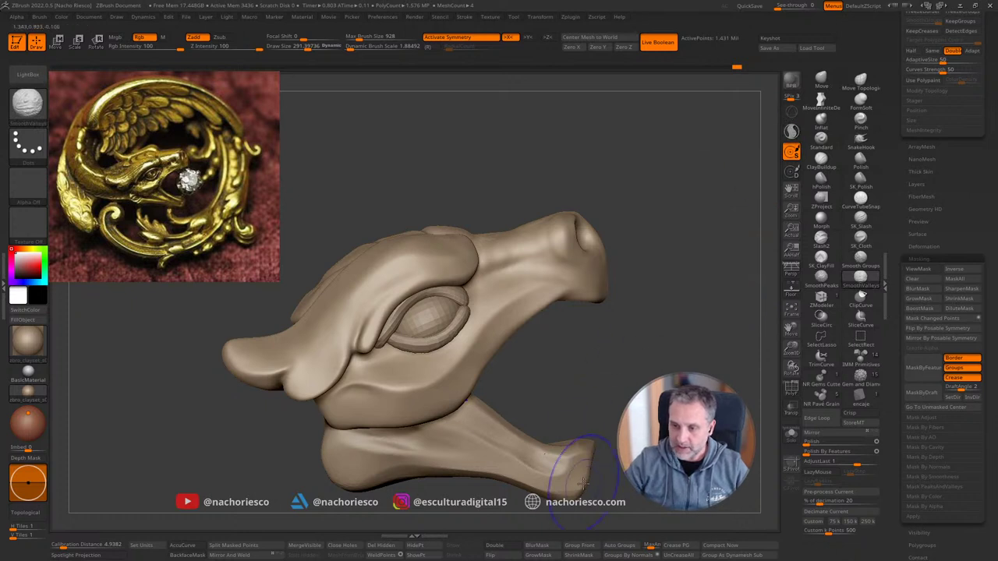
pyautogui.keyDown('shift'); pyautogui.click(822, 280); pyautogui.keyUp('shift')
pyautogui.press('s')
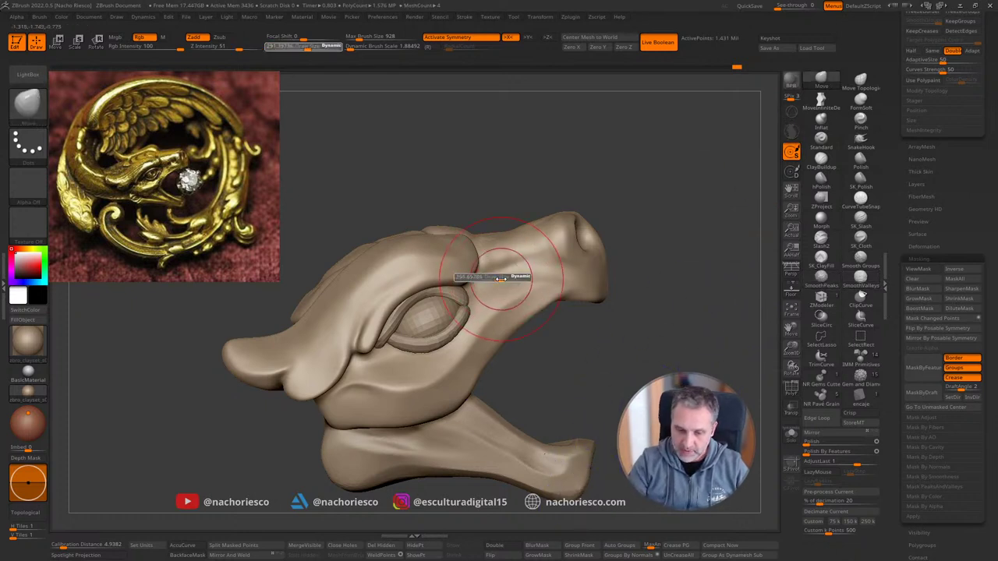
pyautogui.moveTo(492, 275); pyautogui.dragTo(502, 274)
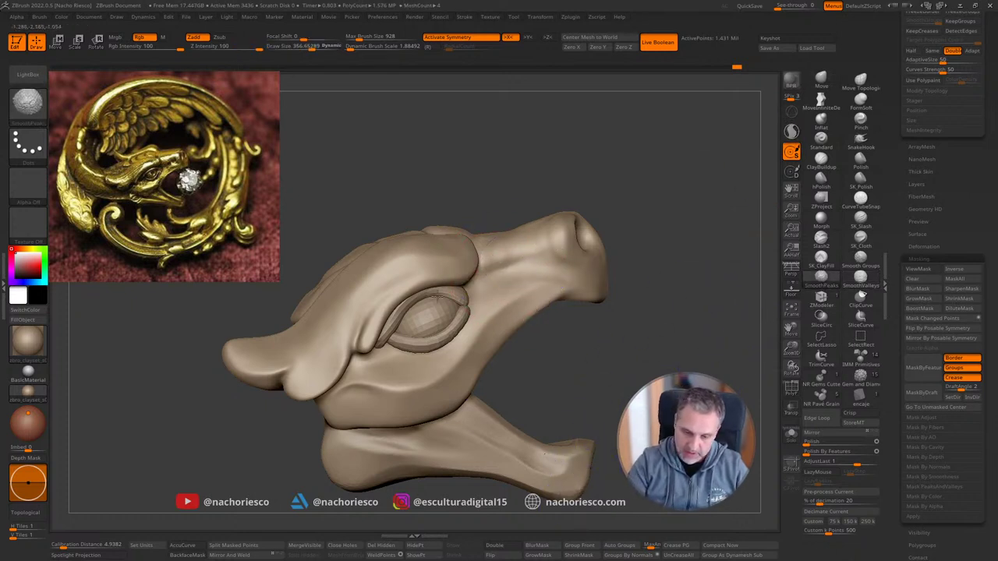
pyautogui.moveTo(635, 368)
pyautogui.keyDown('alt'); pyautogui.mouseDown()
pyautogui.moveTo(679, 351)
pyautogui.moveTo(673, 359)
pyautogui.mouseUp(); pyautogui.keyUp('alt')
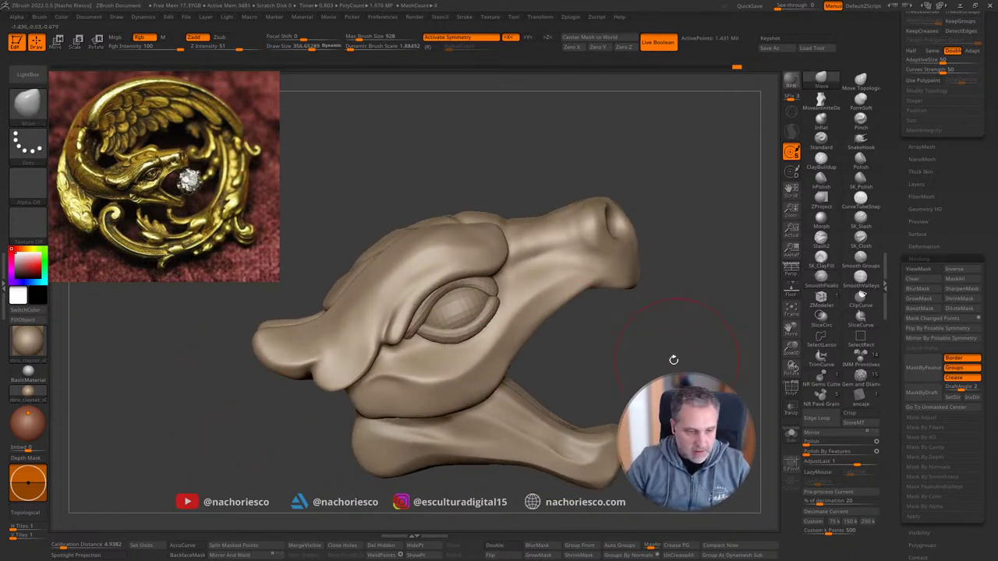
# Step: Select the eyelid subtool, rebuild its topology with ZRemesher and divide it once
pyautogui.keyDown('alt'); pyautogui.click(459, 323); pyautogui.keyUp('alt')
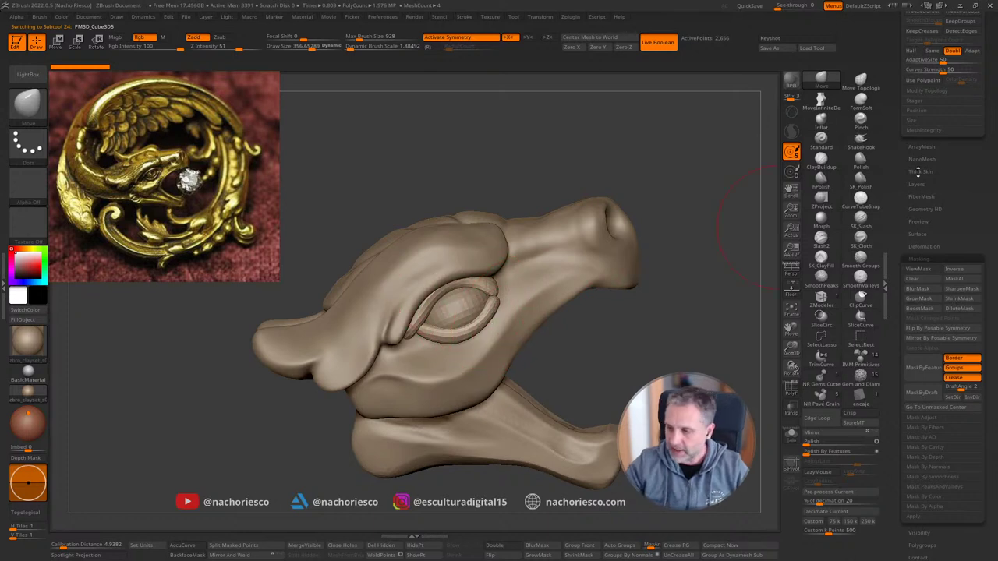
pyautogui.moveTo(903, 175); pyautogui.dragTo(900, 230)
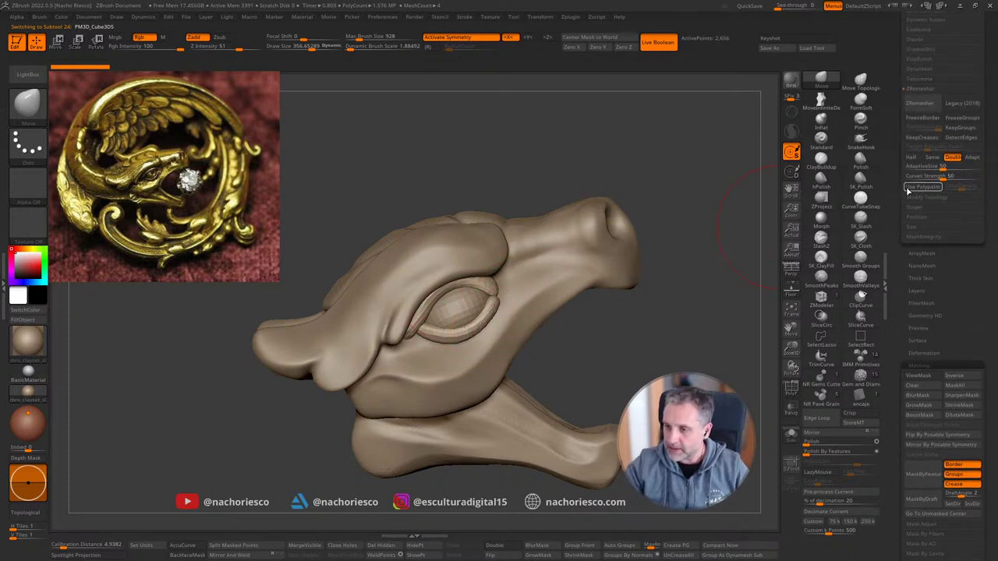
pyautogui.click(927, 107)
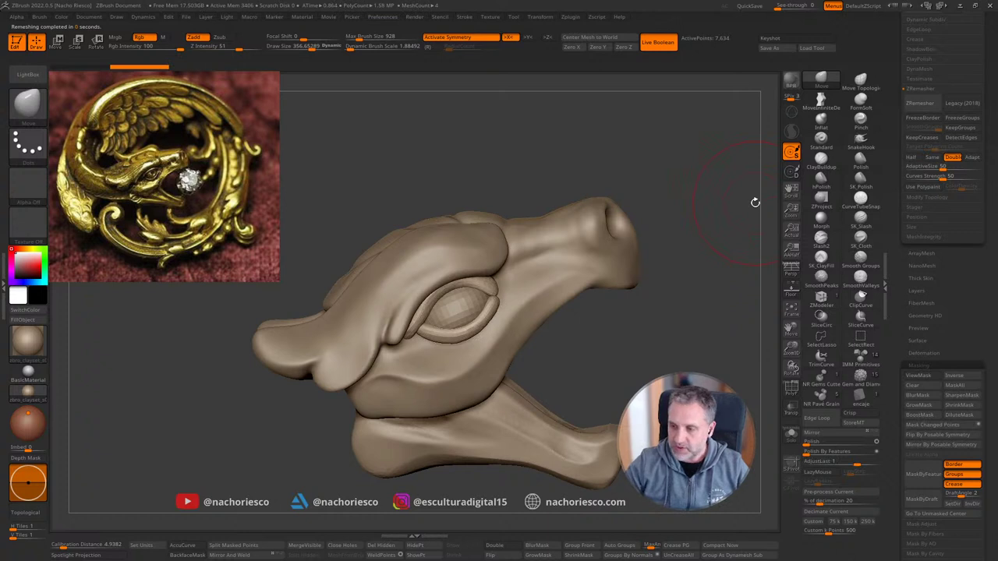
pyautogui.moveTo(901, 166); pyautogui.dragTo(901, 303)
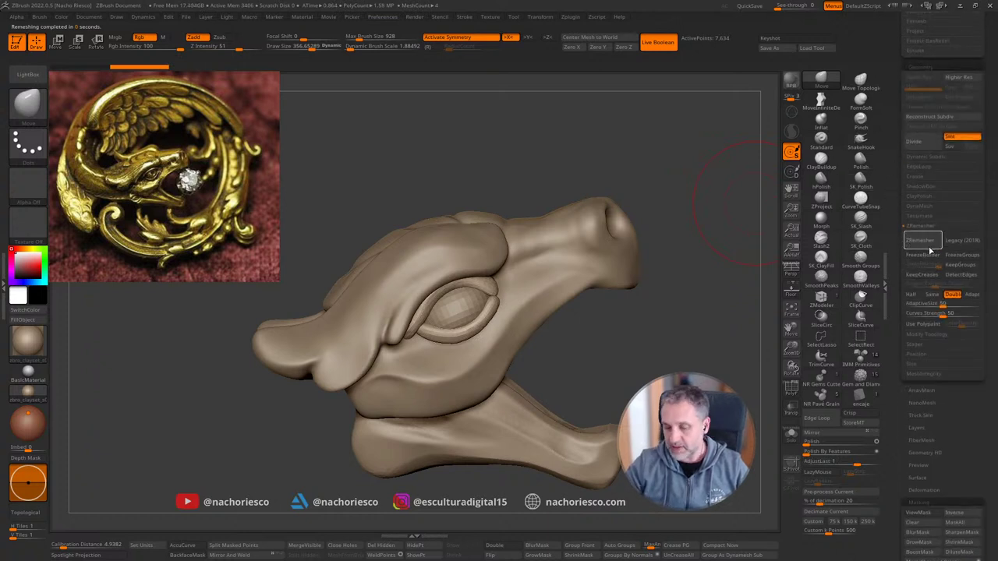
pyautogui.click(917, 146)
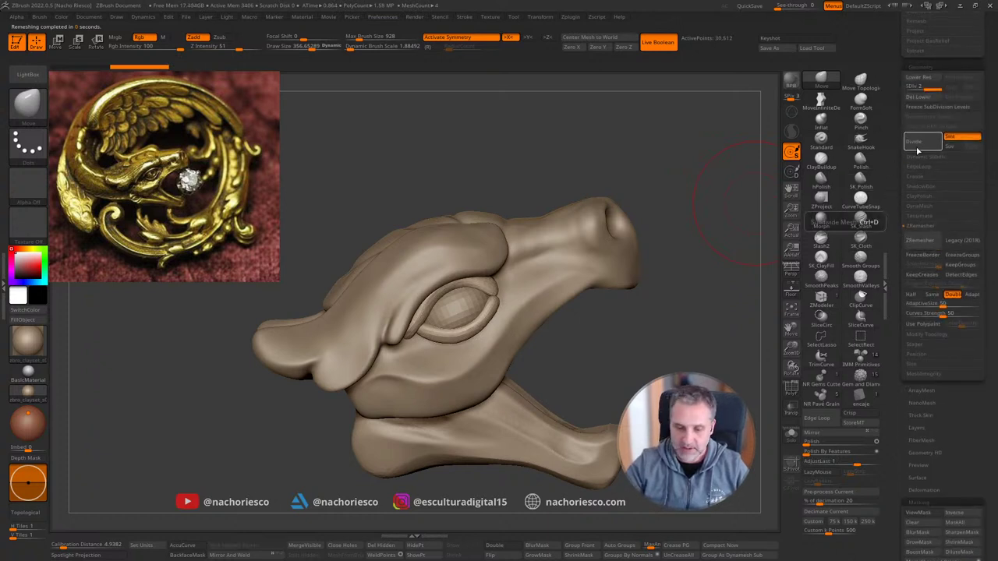
# Step: Smooth the lower eyelid and pull it slightly downward with BackfaceMask on and a draw size of about 487
pyautogui.moveTo(479, 331)
pyautogui.keyDown('shift'); pyautogui.mouseDown()
pyautogui.moveTo(444, 343)
pyautogui.moveTo(473, 326)
pyautogui.mouseUp(); pyautogui.keyUp('shift')
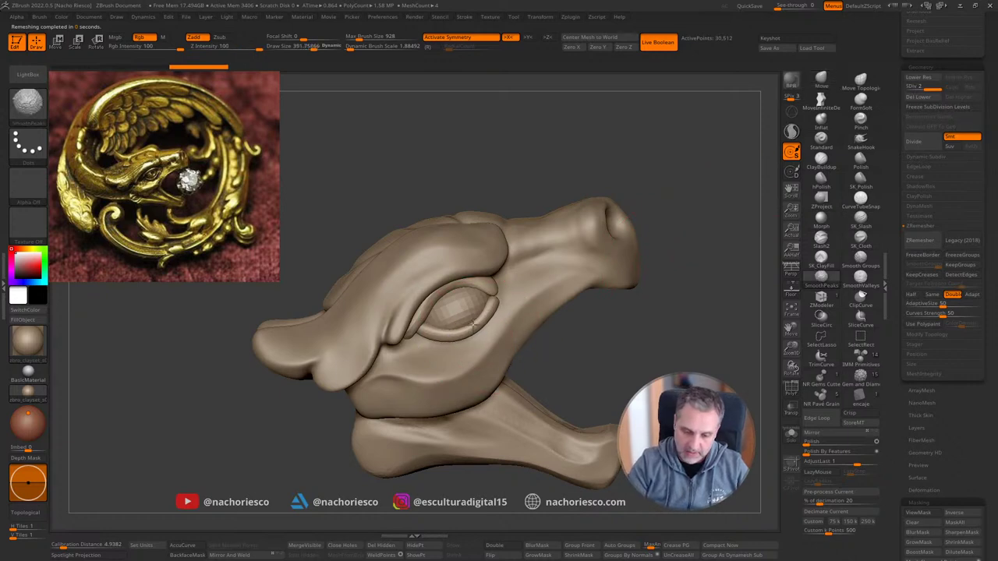
pyautogui.moveTo(562, 343); pyautogui.dragTo(708, 352)
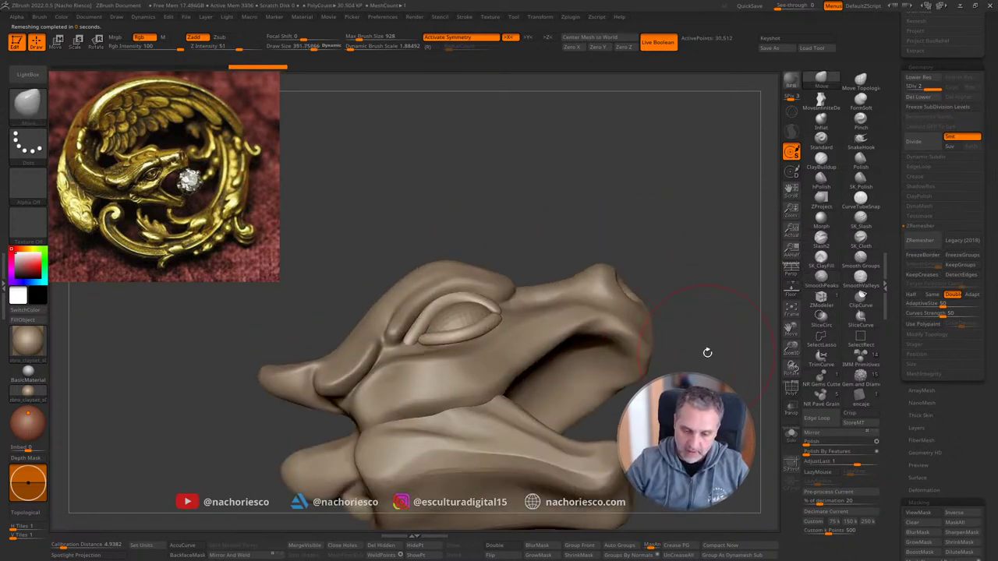
pyautogui.click(187, 555)
pyautogui.press('s')
pyautogui.moveTo(454, 341); pyautogui.dragTo(456, 355)
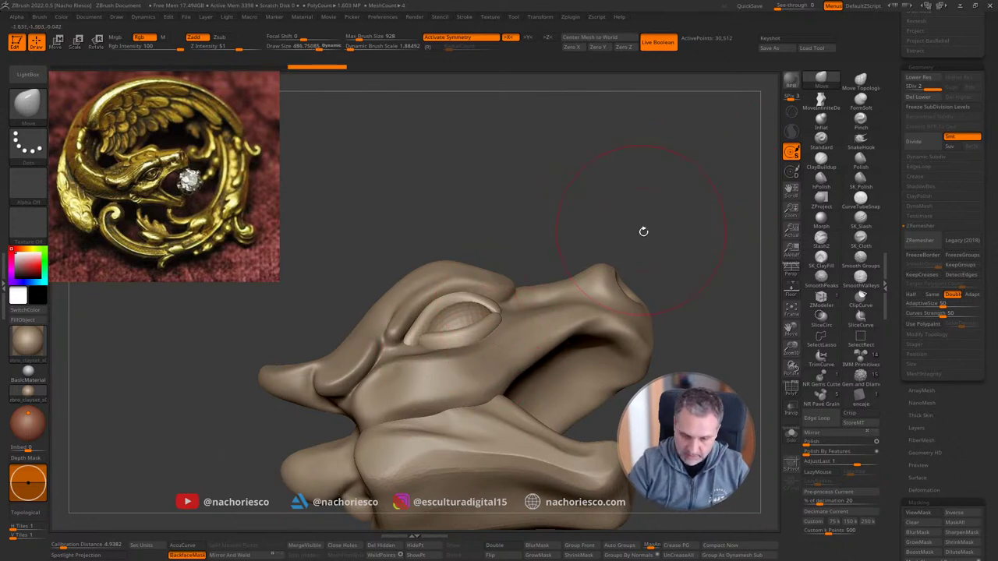
# Step: Nudge the front corner of the eyelid slightly upward and toward the snout with the Move brush
pyautogui.moveTo(644, 232); pyautogui.dragTo(549, 286)
pyautogui.moveTo(505, 313); pyautogui.dragTo(515, 305)
pyautogui.moveTo(607, 227); pyautogui.dragTo(658, 289)
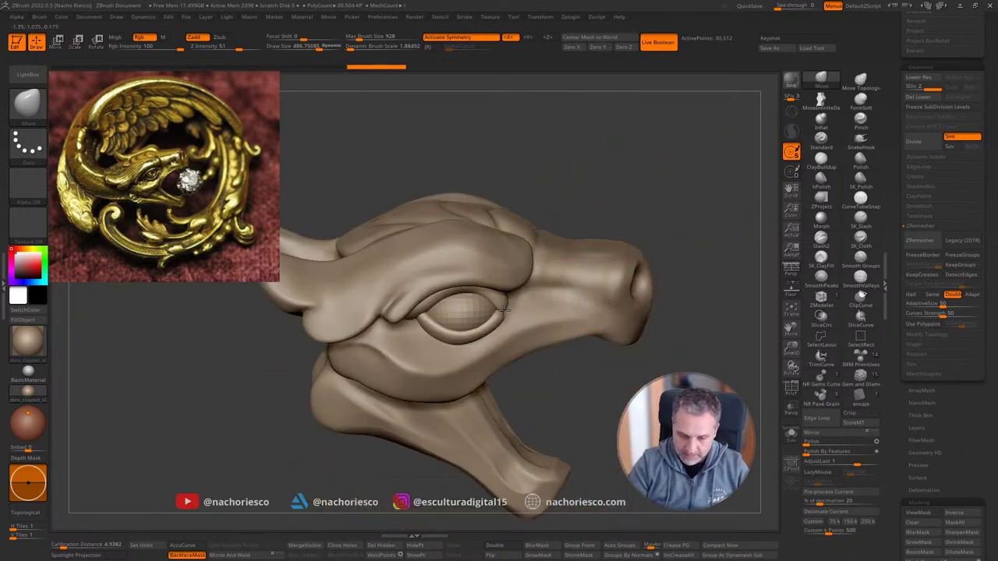
pyautogui.keyDown('shift'); pyautogui.moveTo(663, 234); pyautogui.dragTo(691, 213); pyautogui.keyUp('shift')
pyautogui.keyDown('alt'); pyautogui.moveTo(679, 296); pyautogui.dragTo(671, 345); pyautogui.keyUp('alt')
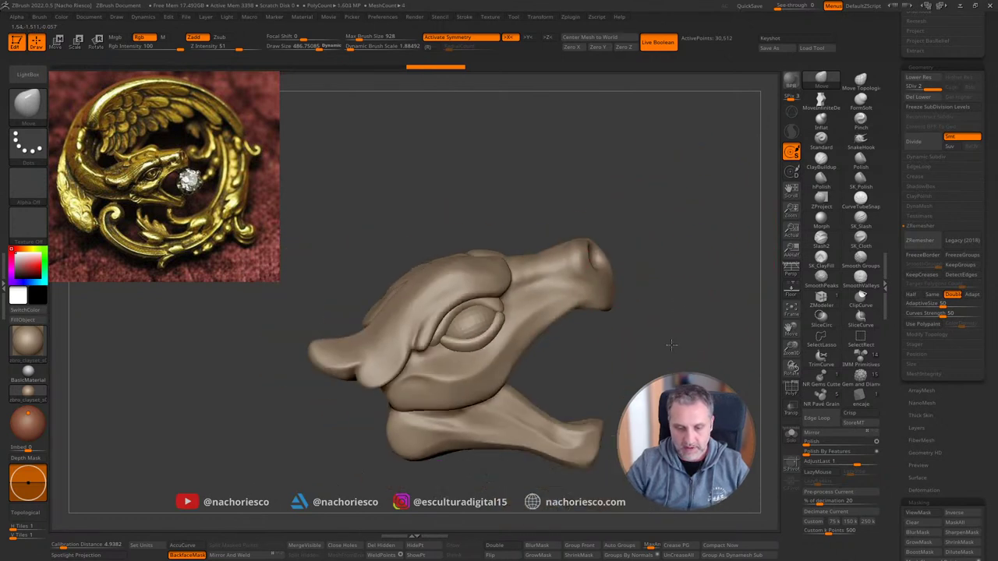
# Step: Select the eyeball subtool, rebuild its topology with ZRemesher and divide it twice
pyautogui.keyDown('alt'); pyautogui.click(475, 328); pyautogui.keyUp('alt')
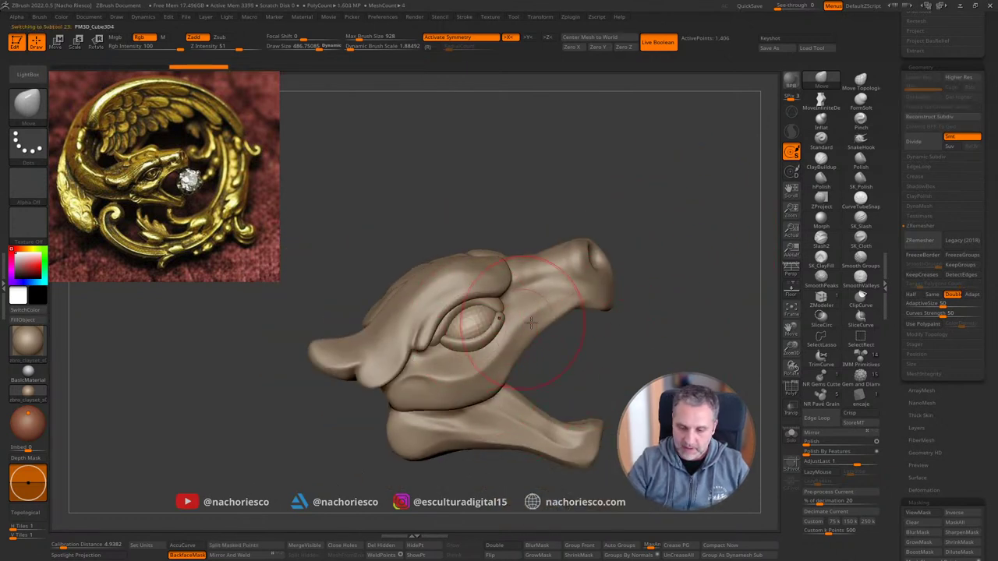
pyautogui.click(920, 240)
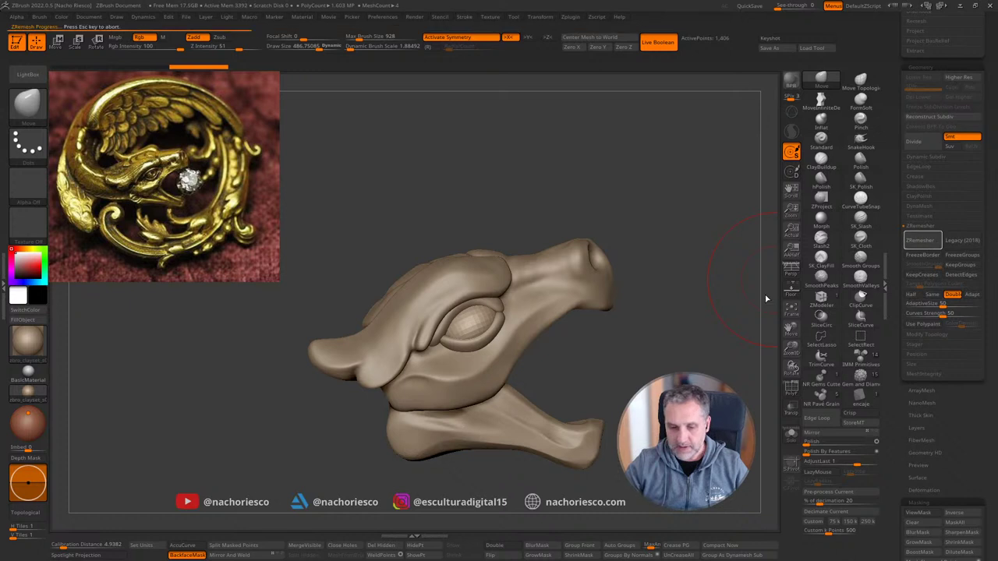
pyautogui.click(926, 148)
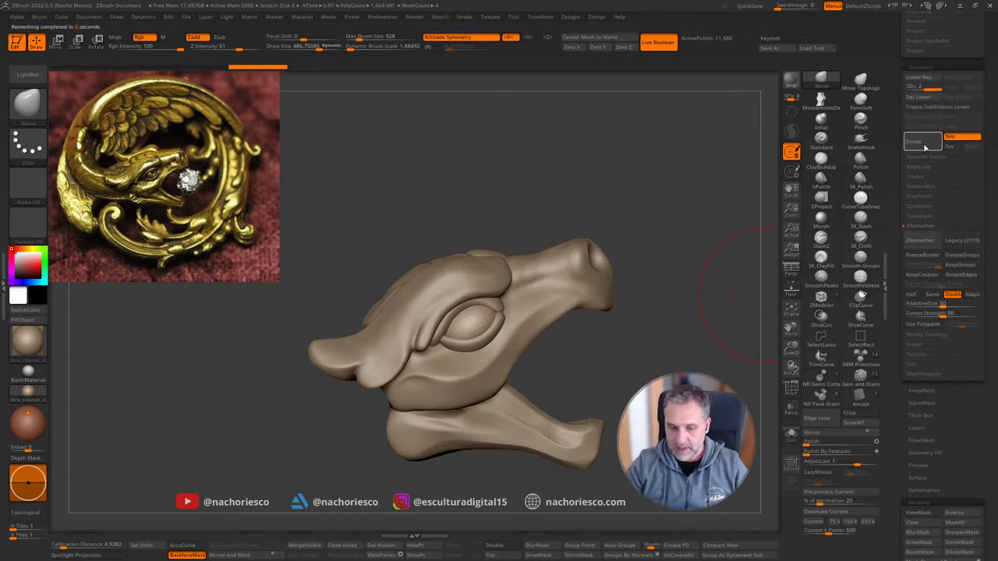
pyautogui.click(926, 149)
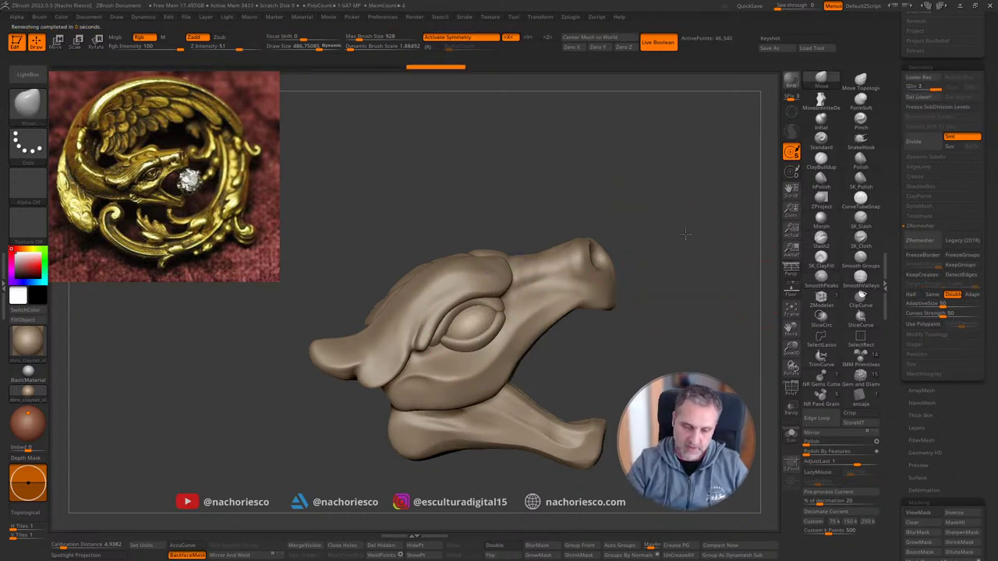
# Step: Flatten the eyeball surface with hPolish at a draw size of about 226, undoing and redoing the stroke to compare
pyautogui.moveTo(680, 251); pyautogui.dragTo(760, 274)
pyautogui.click(821, 177)
pyautogui.press('s')
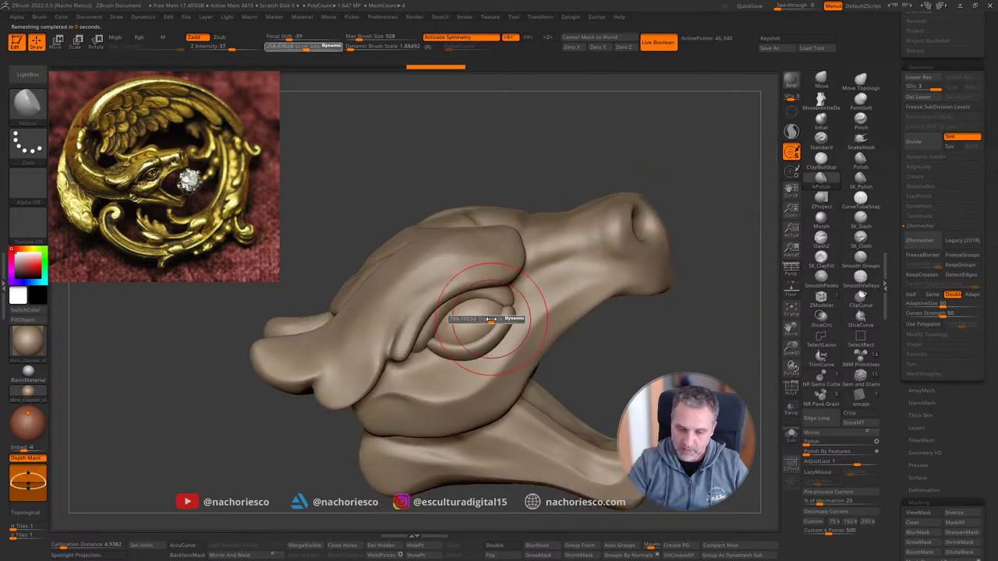
pyautogui.moveTo(489, 318); pyautogui.dragTo(480, 313)
pyautogui.moveTo(637, 372); pyautogui.dragTo(601, 352)
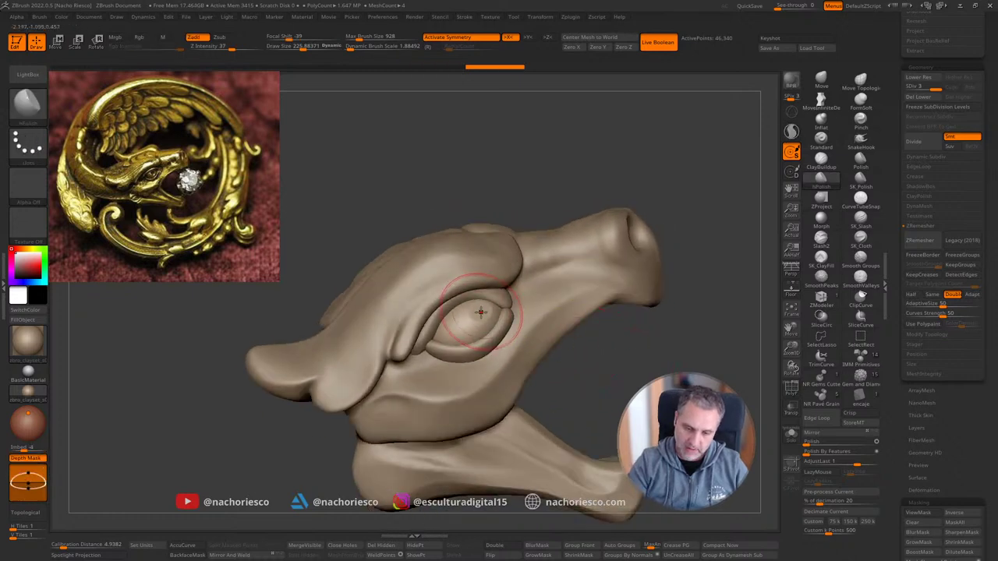
pyautogui.hotkey('ctrl', 'z')
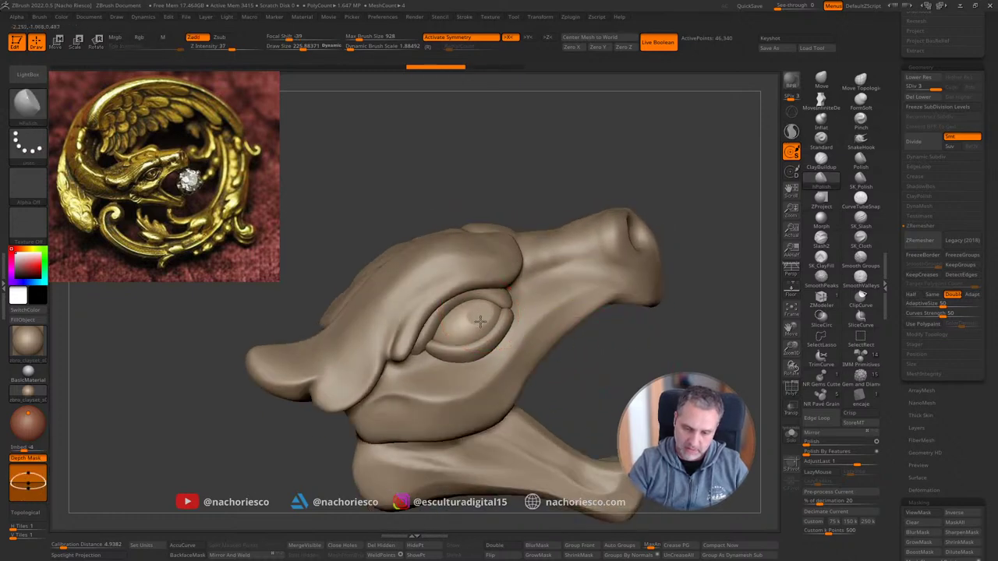
pyautogui.hotkey('ctrl', 'shift', 'z')
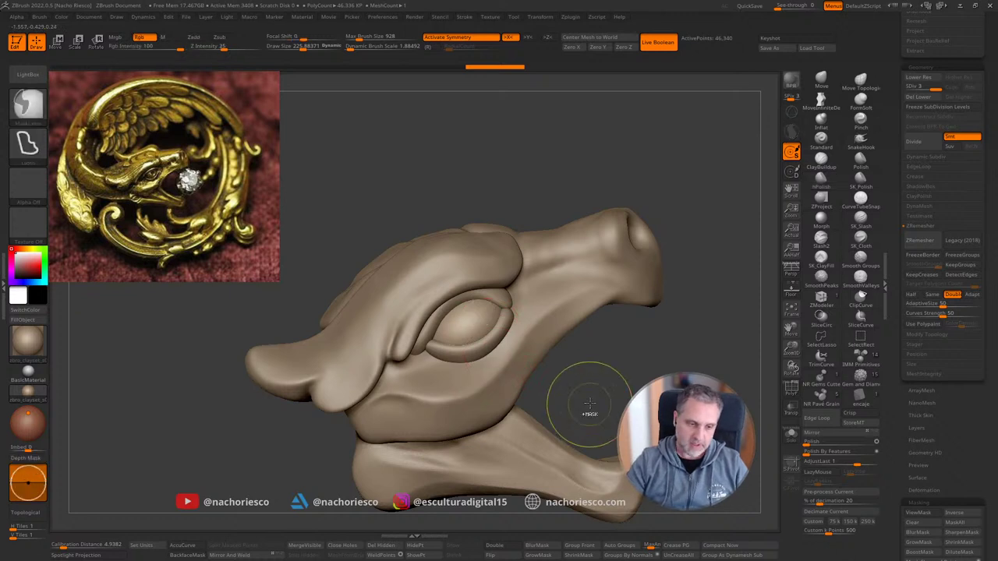
pyautogui.hotkey('ctrl', 'z')
pyautogui.press('s')
pyautogui.moveTo(477, 314); pyautogui.dragTo(469, 309)
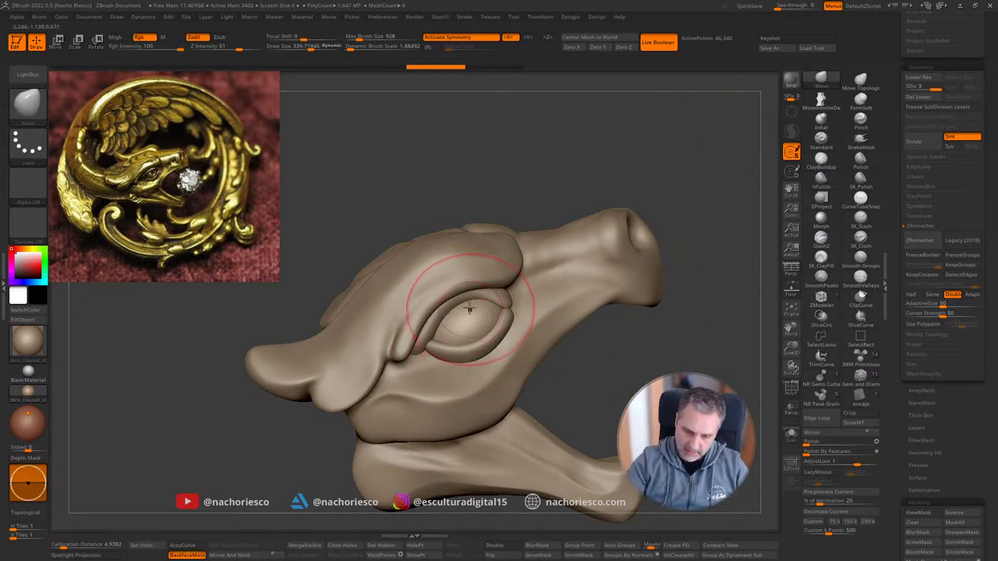
pyautogui.hotkey('ctrl', 'shift', 'z')
pyautogui.hotkey('ctrl', 'shift', 'z')
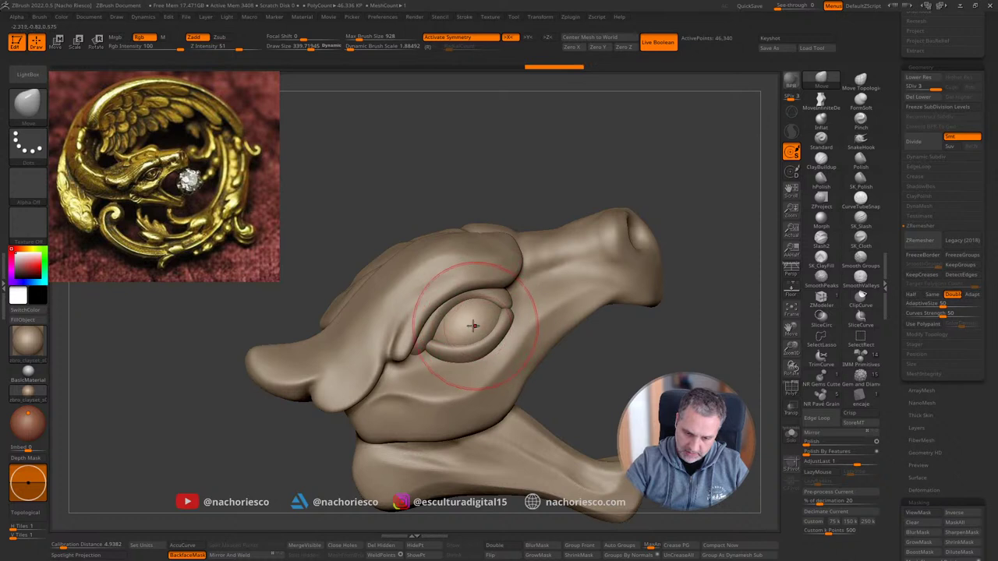
# Step: Flatten a round iris area on the eyeball with hPolish at a draw size of about 193
pyautogui.click(823, 180)
pyautogui.press('s')
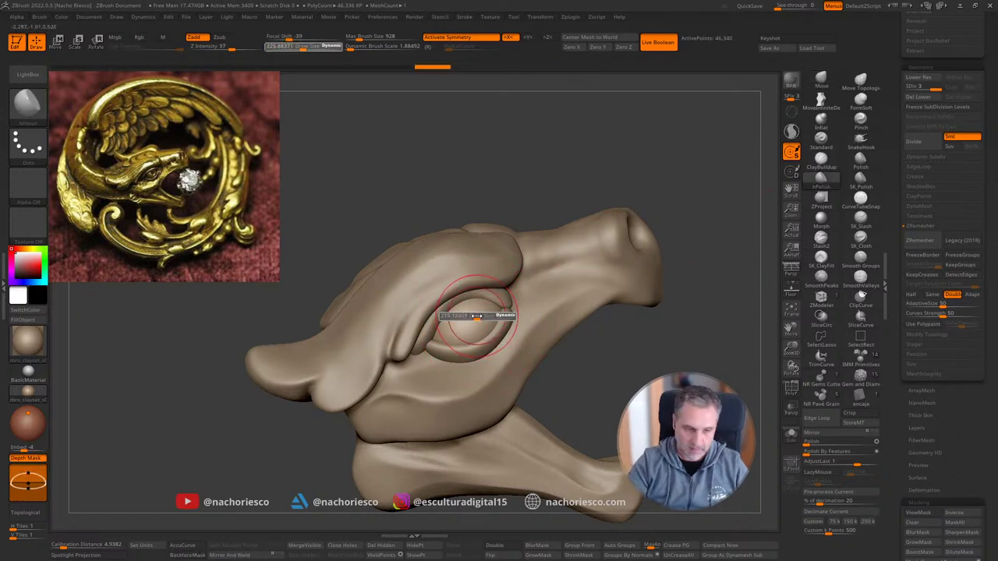
pyautogui.moveTo(489, 316); pyautogui.dragTo(482, 315)
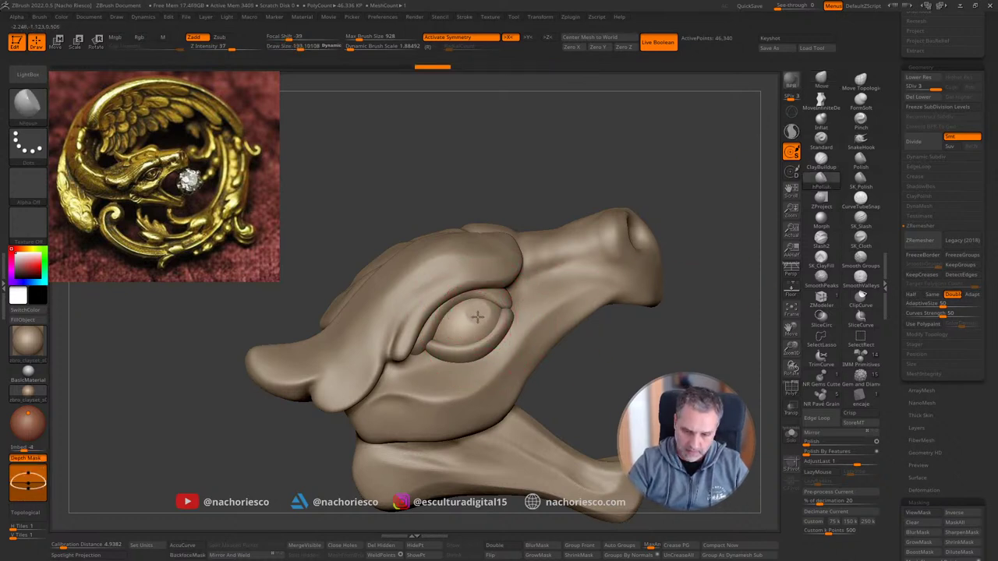
pyautogui.moveTo(624, 355)
pyautogui.mouseDown()
pyautogui.moveTo(653, 363)
pyautogui.moveTo(719, 352)
pyautogui.moveTo(708, 370)
pyautogui.mouseUp()
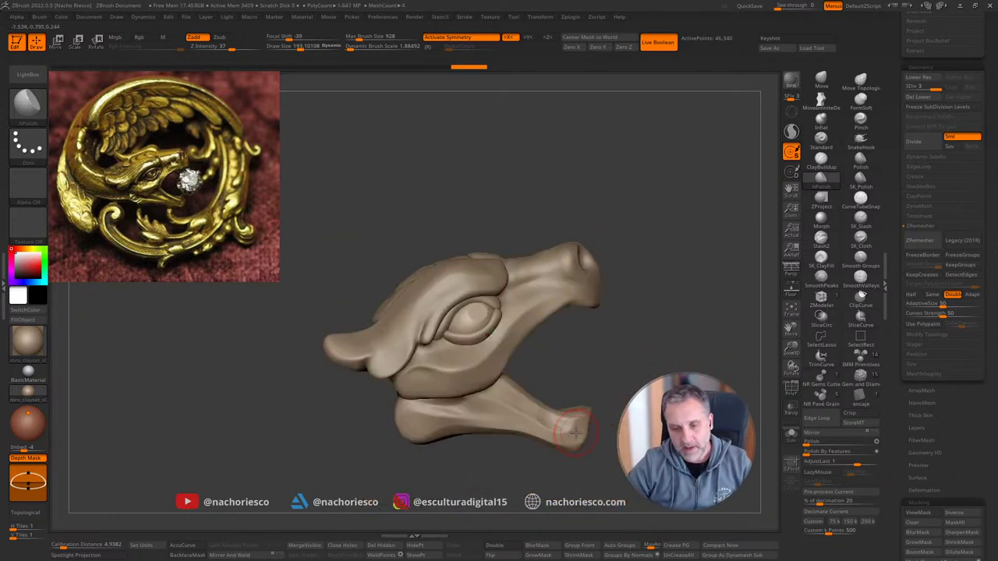
pyautogui.moveTo(637, 347); pyautogui.dragTo(604, 363)
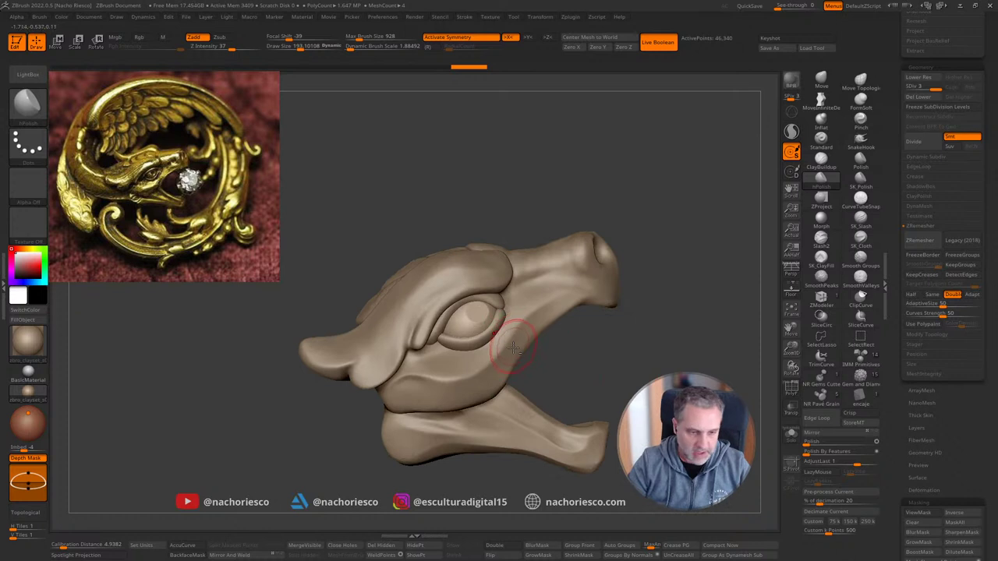
# Step: Select the head subtool and polish the brow ridge above the eye with SK_Polish at a draw size of about 240
pyautogui.keyDown('alt'); pyautogui.click(404, 329); pyautogui.keyUp('alt')
pyautogui.moveTo(649, 340)
pyautogui.keyDown('alt'); pyautogui.mouseDown()
pyautogui.moveTo(675, 340)
pyautogui.moveTo(675, 356)
pyautogui.moveTo(676, 338)
pyautogui.mouseUp(); pyautogui.keyUp('alt')
pyautogui.click(861, 184)
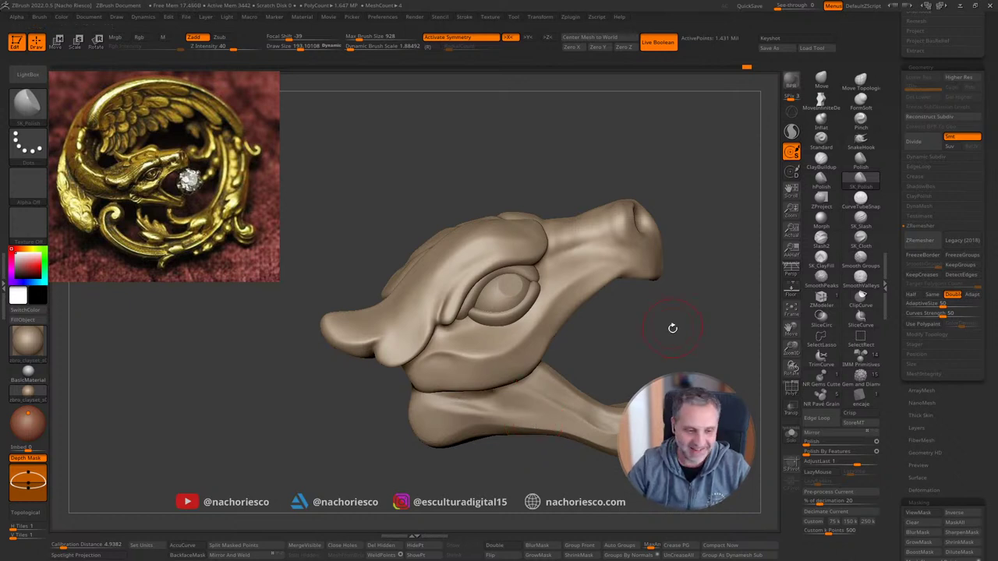
pyautogui.moveTo(668, 327); pyautogui.dragTo(672, 351)
pyautogui.press('s')
pyautogui.moveTo(489, 382); pyautogui.dragTo(495, 382)
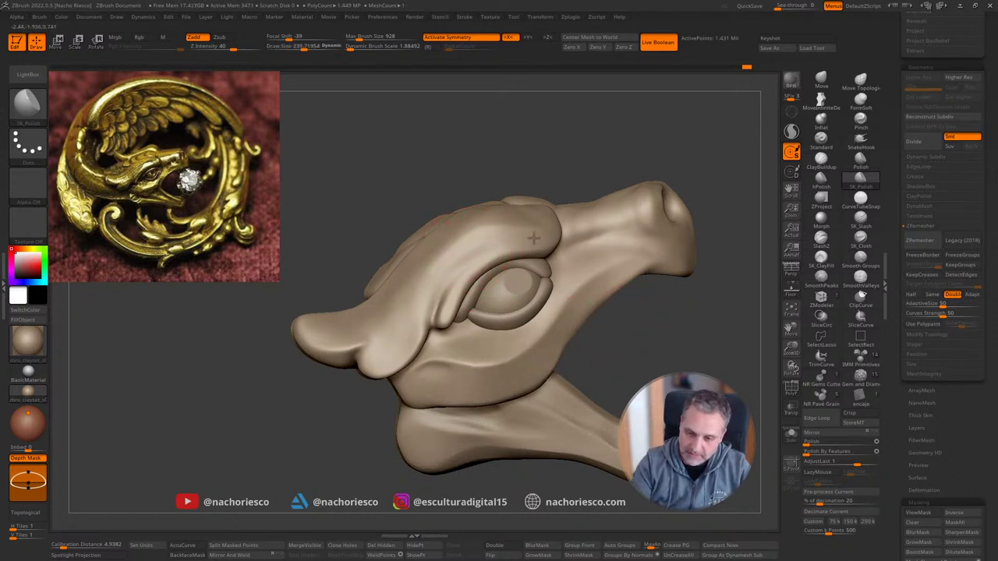
pyautogui.moveTo(400, 327); pyautogui.dragTo(468, 216, button='right')
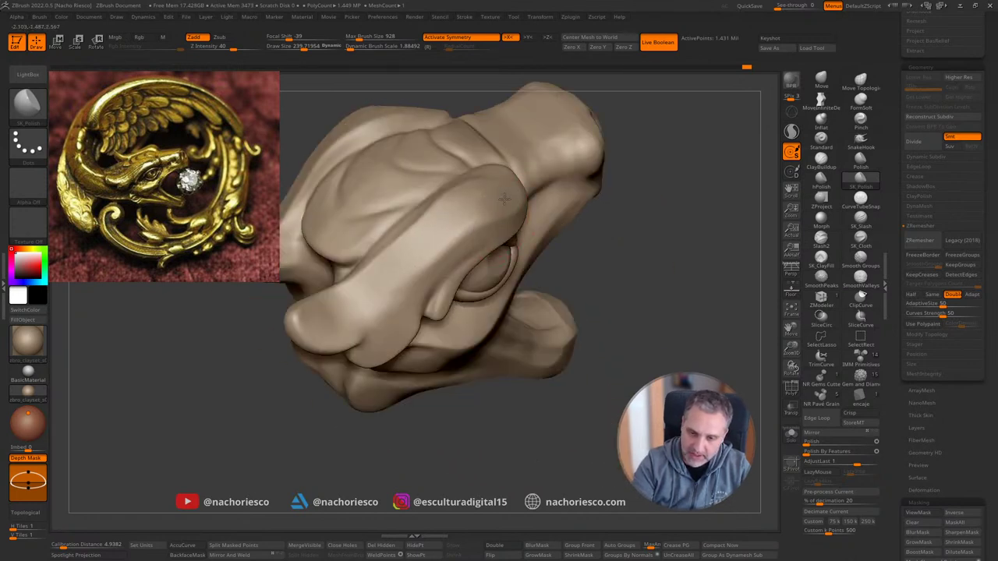
pyautogui.moveTo(368, 281)
pyautogui.mouseDown(button='right')
pyautogui.moveTo(720, 239)
pyautogui.moveTo(722, 265)
pyautogui.moveTo(662, 305)
pyautogui.mouseUp(button='right')
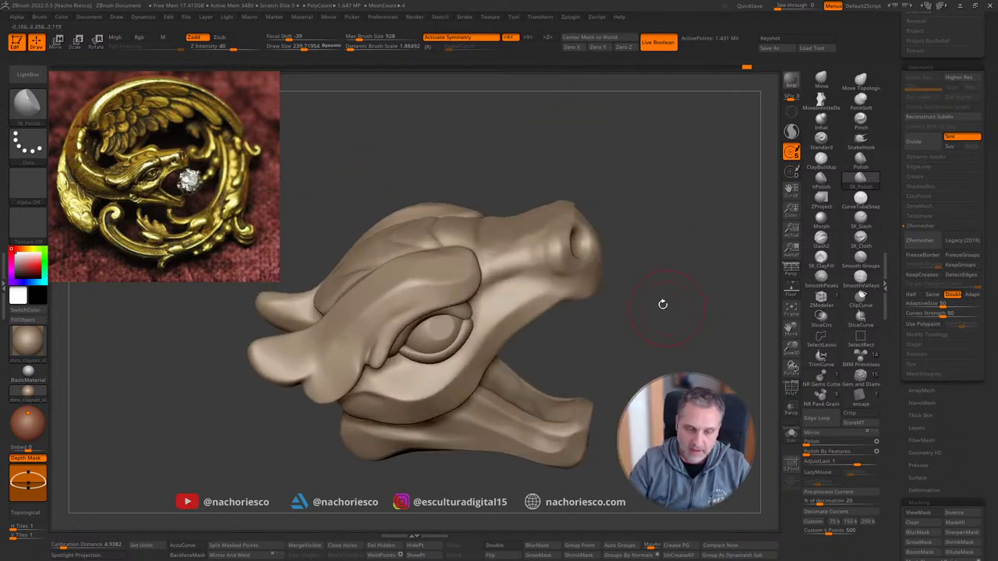
# Step: Polish the side of the snout at a draw size of about 219 and the lobe behind the eye at about 187
pyautogui.press('s')
pyautogui.moveTo(555, 267); pyautogui.dragTo(553, 266)
pyautogui.moveTo(552, 267); pyautogui.dragTo(556, 252, button='right')
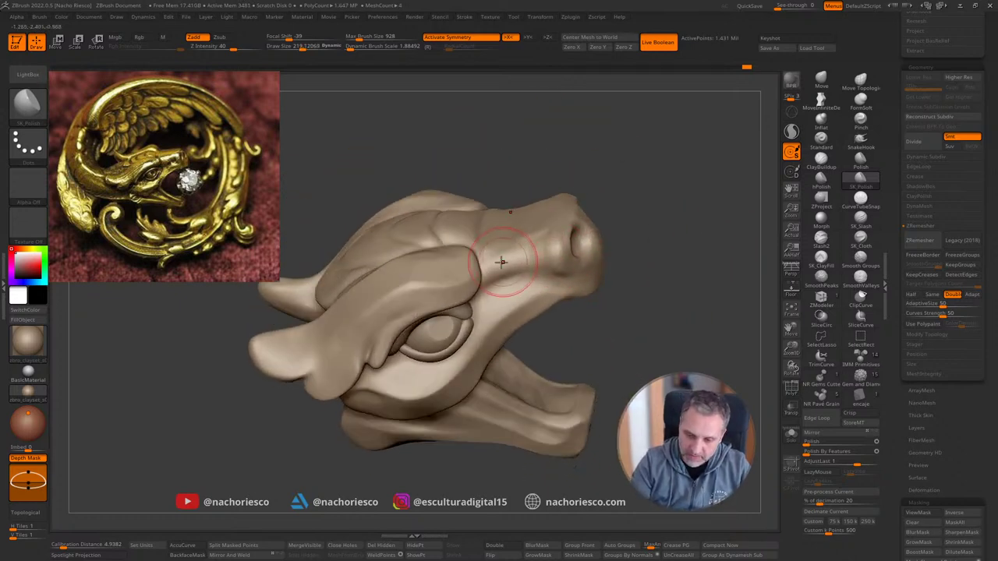
pyautogui.moveTo(505, 261); pyautogui.dragTo(557, 239)
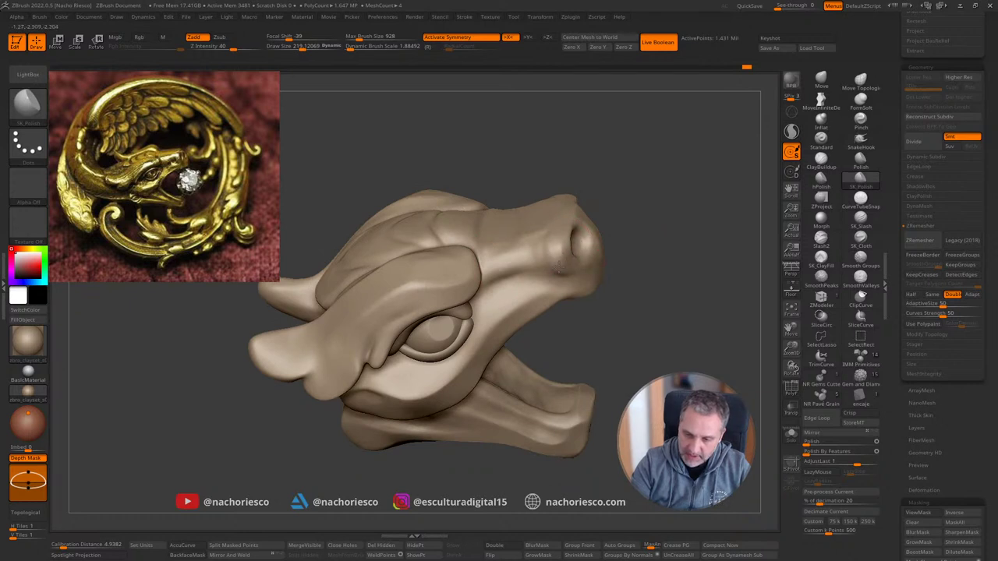
pyautogui.moveTo(556, 240); pyautogui.dragTo(560, 254, button='right')
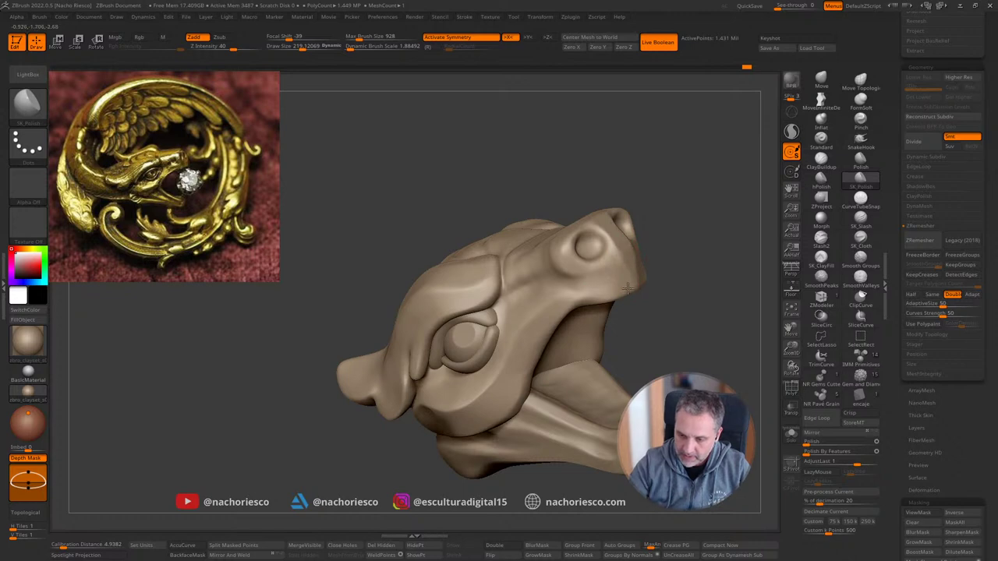
pyautogui.moveTo(648, 258)
pyautogui.mouseDown(button='right')
pyautogui.moveTo(688, 286)
pyautogui.moveTo(698, 315)
pyautogui.mouseUp(button='right')
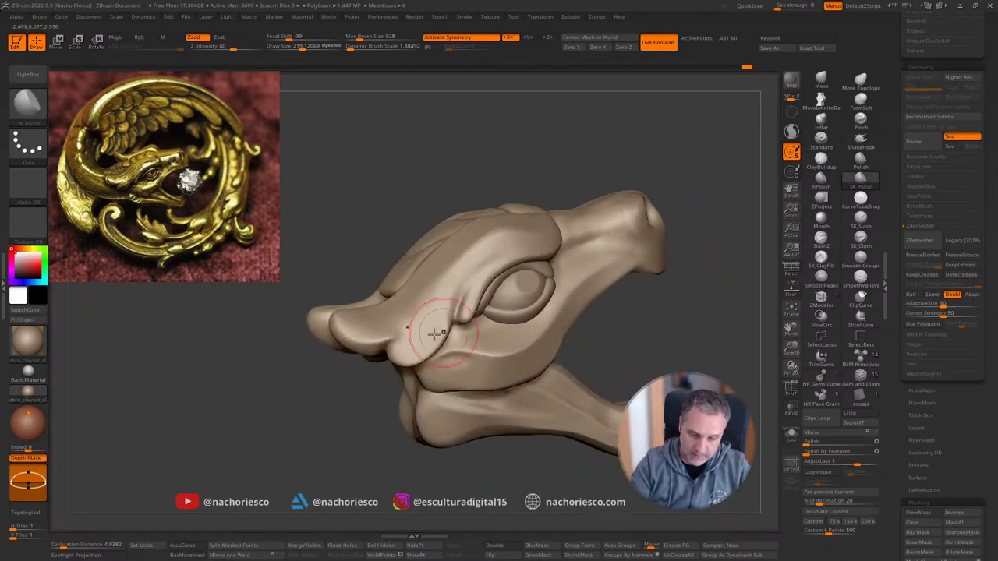
pyautogui.moveTo(460, 351)
pyautogui.mouseDown(button='right')
pyautogui.moveTo(677, 359)
pyautogui.moveTo(699, 254)
pyautogui.mouseUp(button='right')
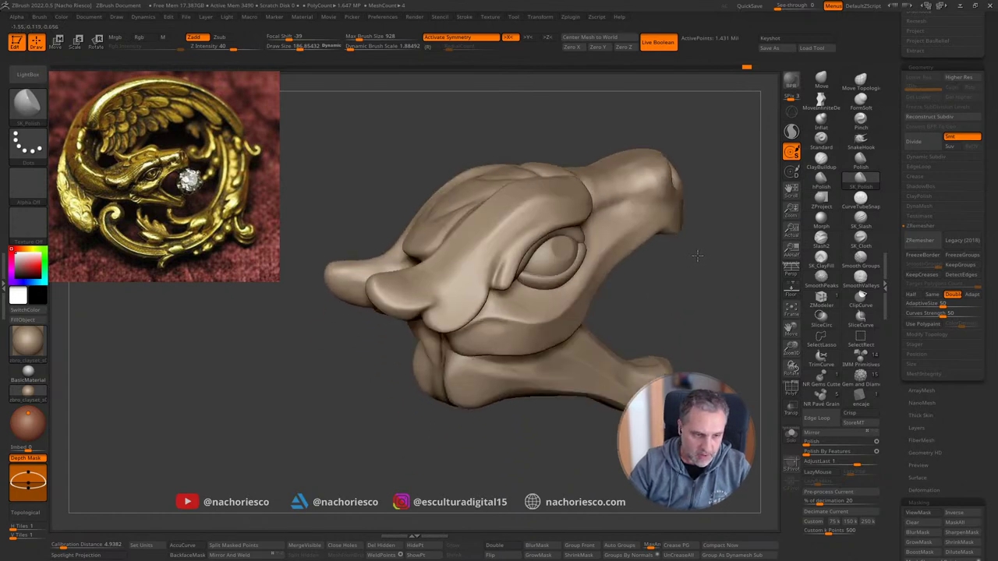
# Step: Reshape the horn at the back of the head using Move without BackfaceMask at a draw size of about 269, and smooth its underside
pyautogui.click(822, 81)
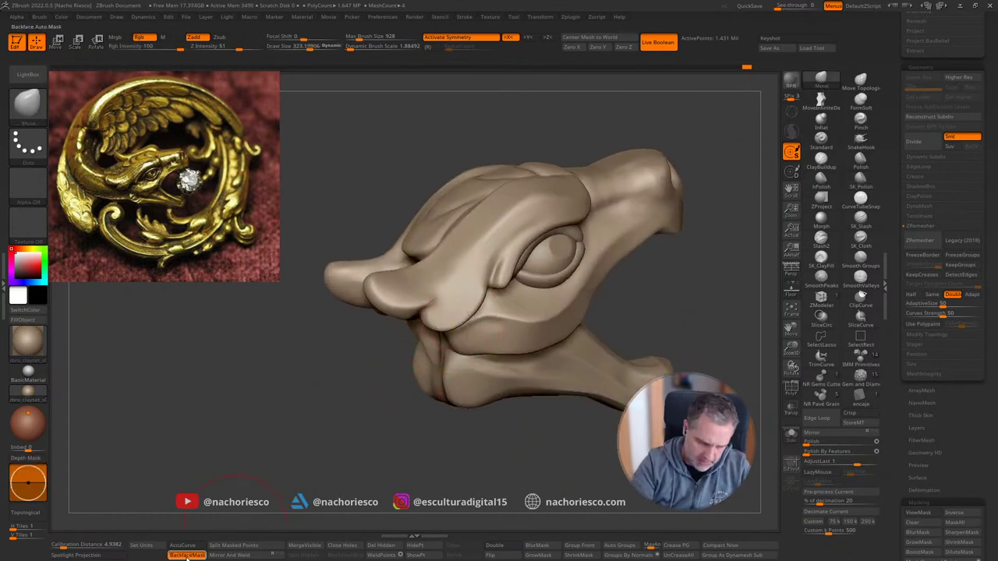
pyautogui.moveTo(445, 312); pyautogui.dragTo(392, 387, button='right')
pyautogui.press('s')
pyautogui.moveTo(500, 322); pyautogui.dragTo(502, 324)
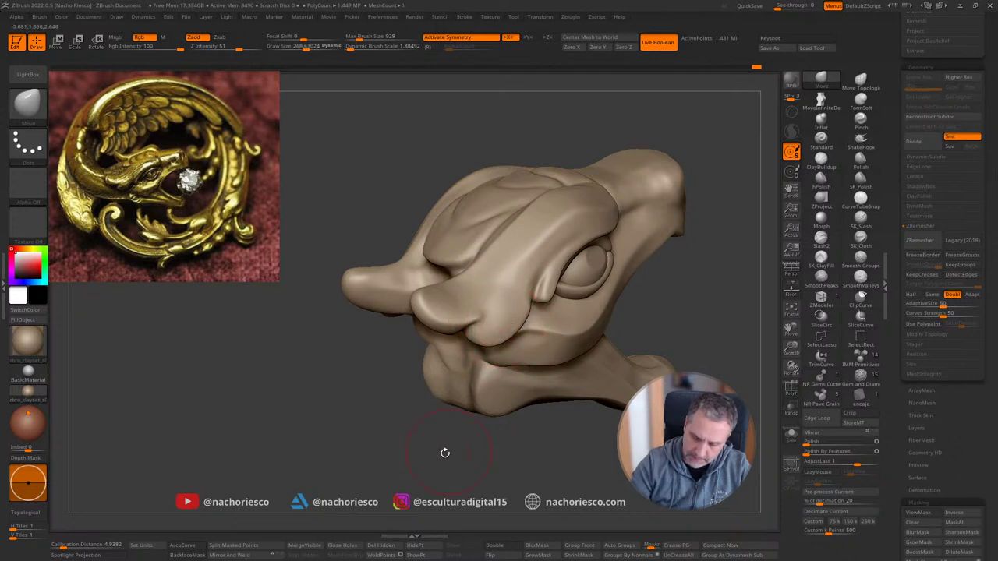
pyautogui.moveTo(445, 453)
pyautogui.mouseDown(button='right')
pyautogui.moveTo(505, 329)
pyautogui.moveTo(484, 355)
pyautogui.mouseUp(button='right')
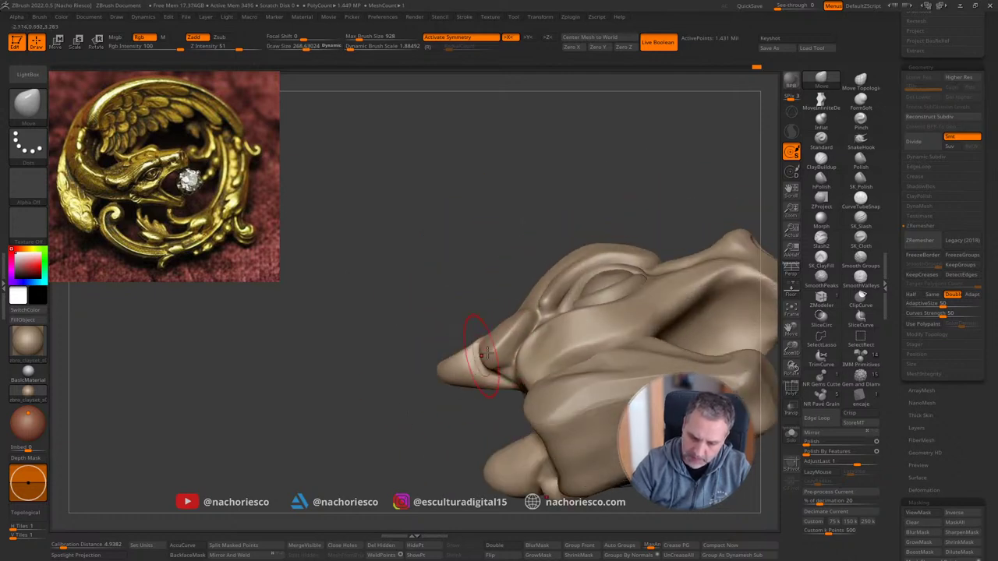
pyautogui.moveTo(529, 228)
pyautogui.mouseDown(button='right')
pyautogui.moveTo(578, 196)
pyautogui.moveTo(621, 289)
pyautogui.mouseUp(button='right')
pyautogui.press('shift')
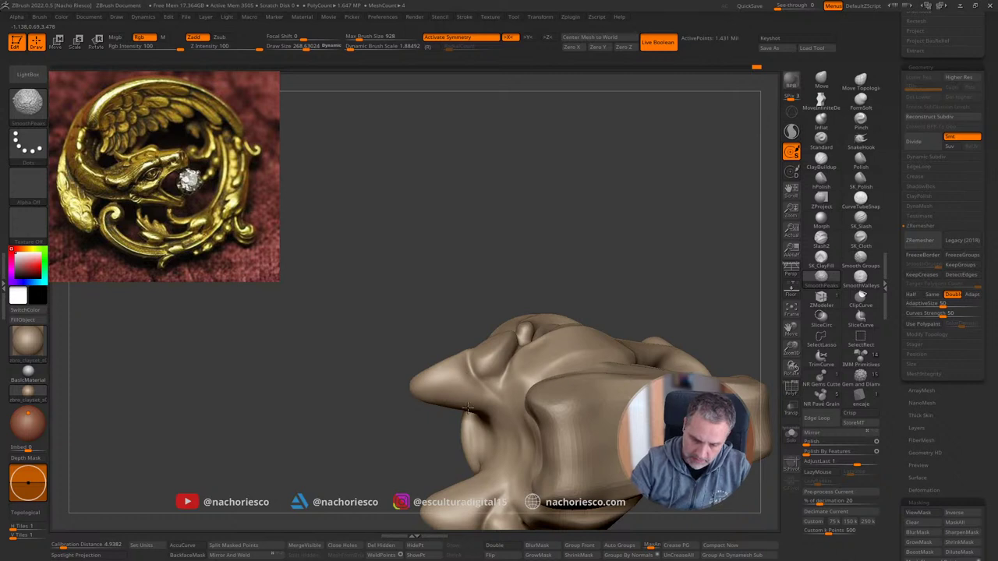
# Step: Build up the hollow beneath the horn's base with ClayBuildup at a draw size of about 120 and smooth it
pyautogui.moveTo(616, 278); pyautogui.dragTo(662, 266, button='right')
pyautogui.moveTo(716, 291)
pyautogui.mouseDown(button='right')
pyautogui.moveTo(681, 227)
pyautogui.moveTo(513, 338)
pyautogui.moveTo(608, 234)
pyautogui.mouseUp(button='right')
pyautogui.click(821, 161)
pyautogui.press('s')
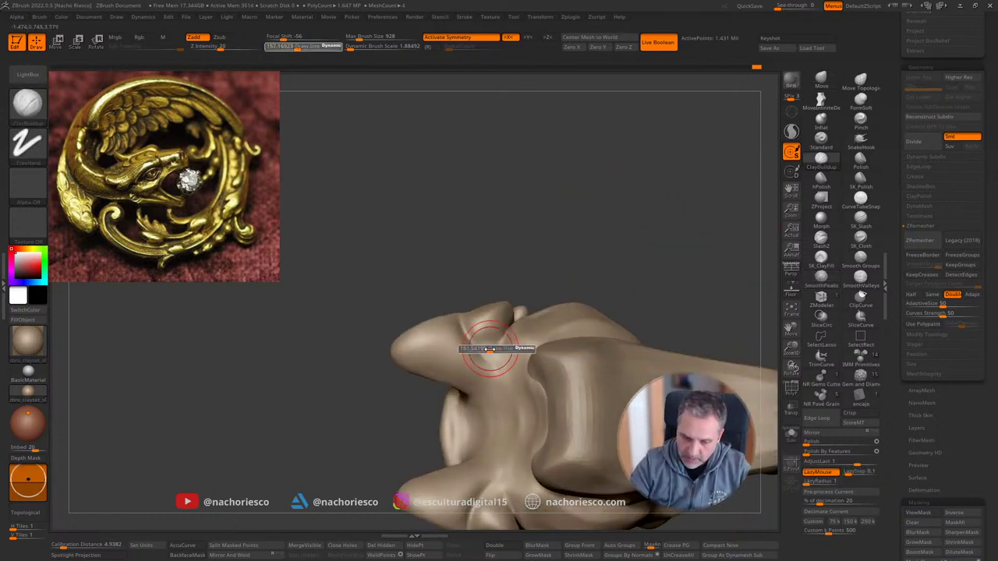
pyautogui.moveTo(490, 348); pyautogui.dragTo(485, 348)
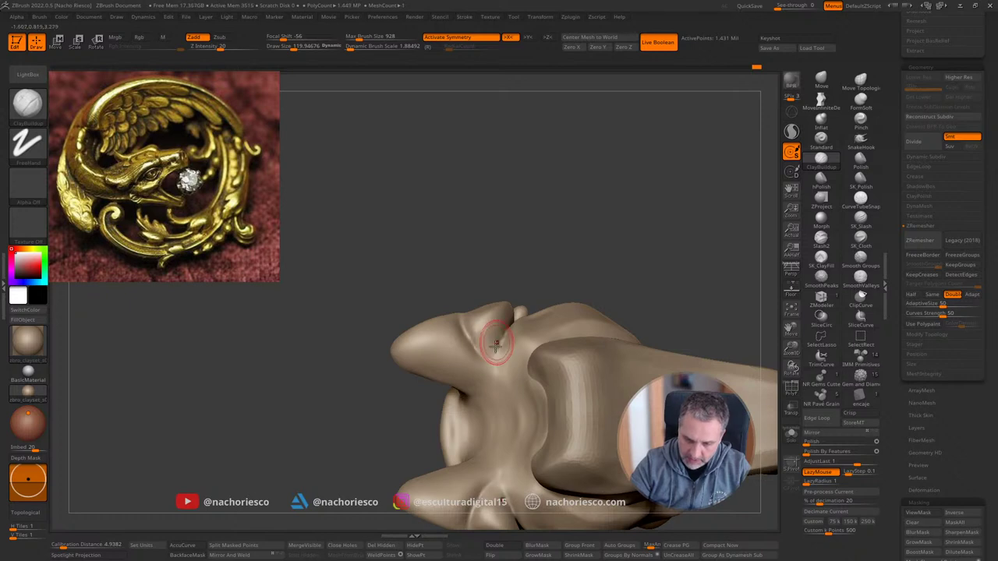
pyautogui.press('shift')
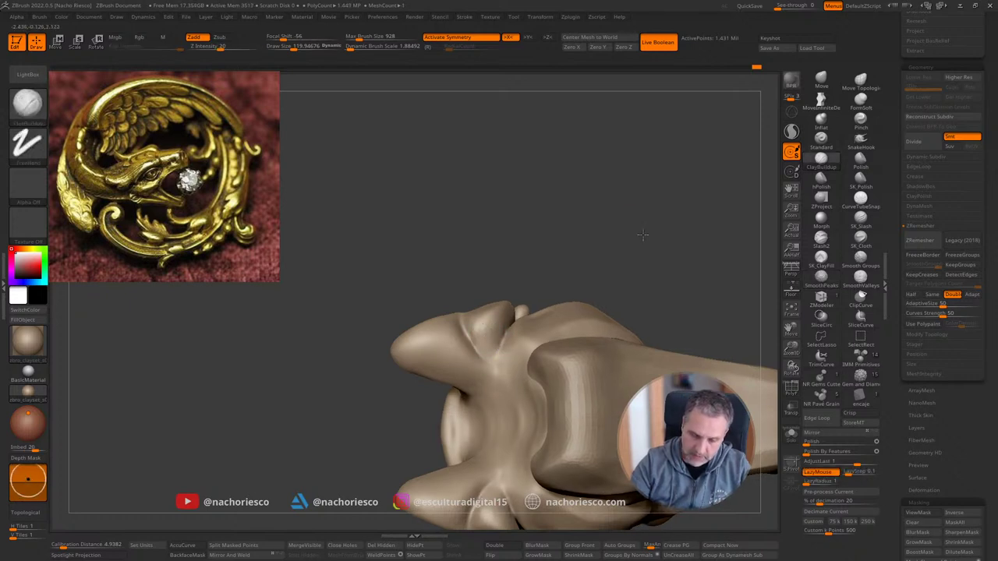
# Step: Isolate the head in Solo mode and polish the surface beneath the horn with SK_Polish at a draw size of about 163
pyautogui.moveTo(711, 228)
pyautogui.mouseDown(button='right')
pyautogui.moveTo(721, 223)
pyautogui.moveTo(733, 245)
pyautogui.moveTo(738, 278)
pyautogui.moveTo(797, 246)
pyautogui.mouseUp(button='right')
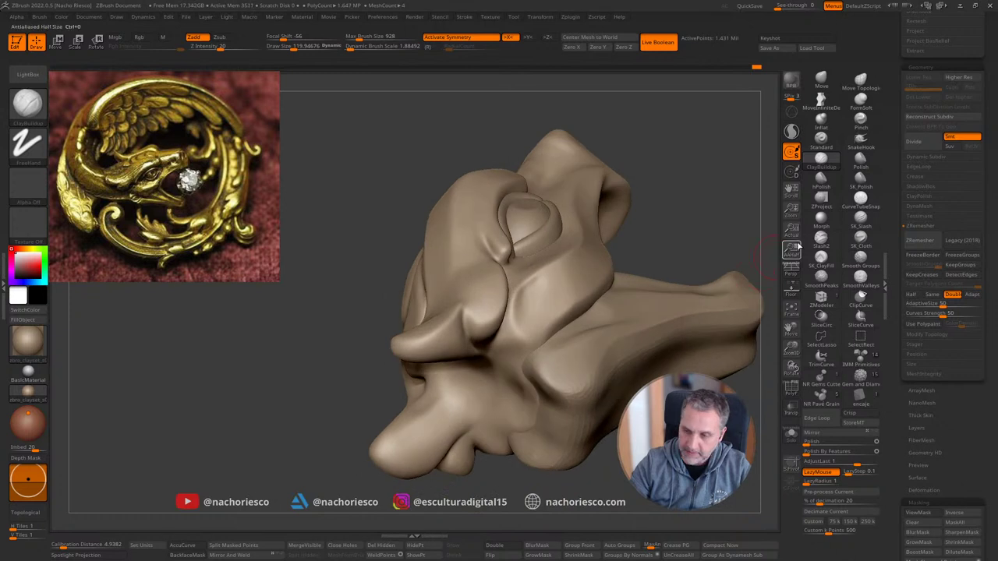
pyautogui.click(864, 181)
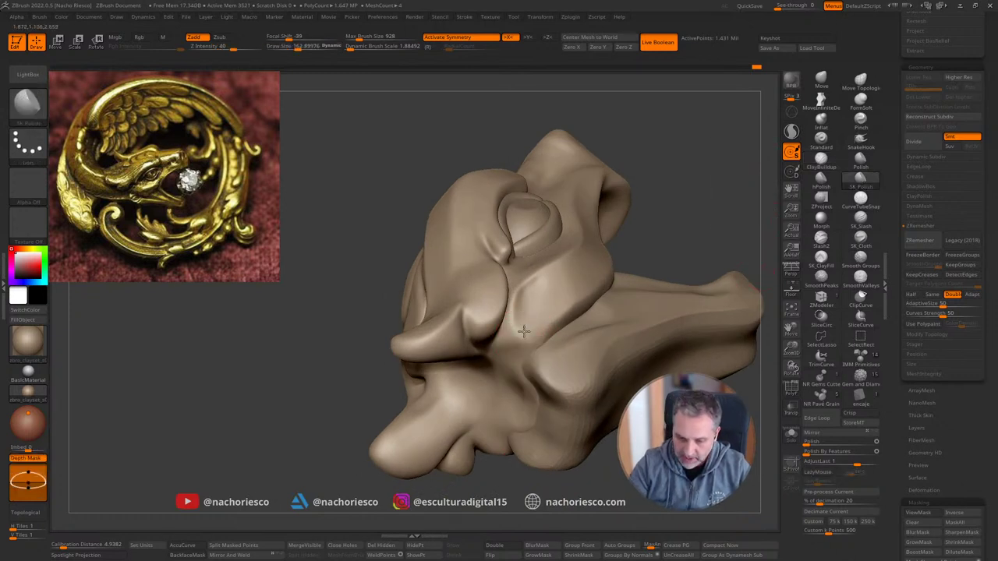
pyautogui.moveTo(593, 286); pyautogui.dragTo(730, 357, button='right')
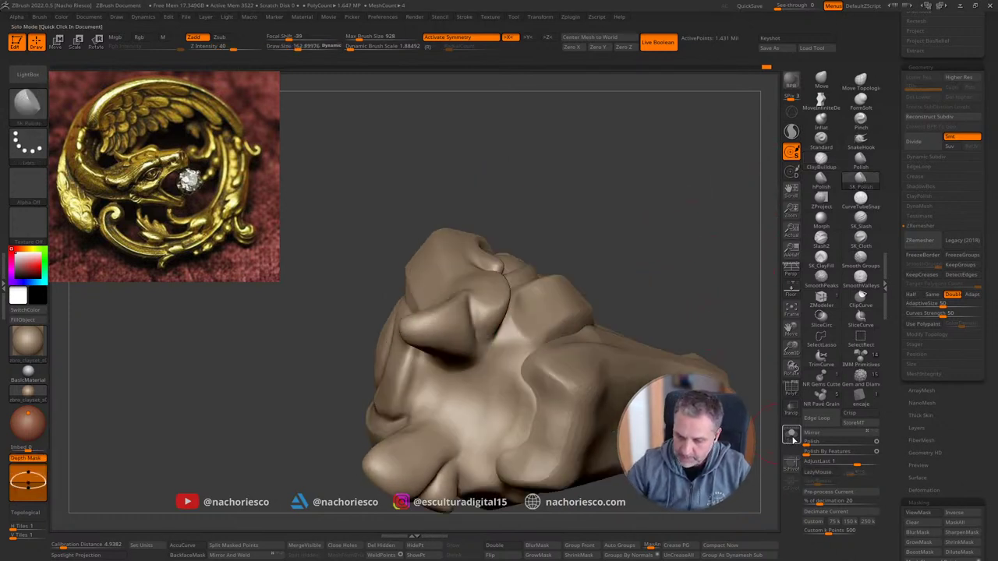
pyautogui.click(791, 437)
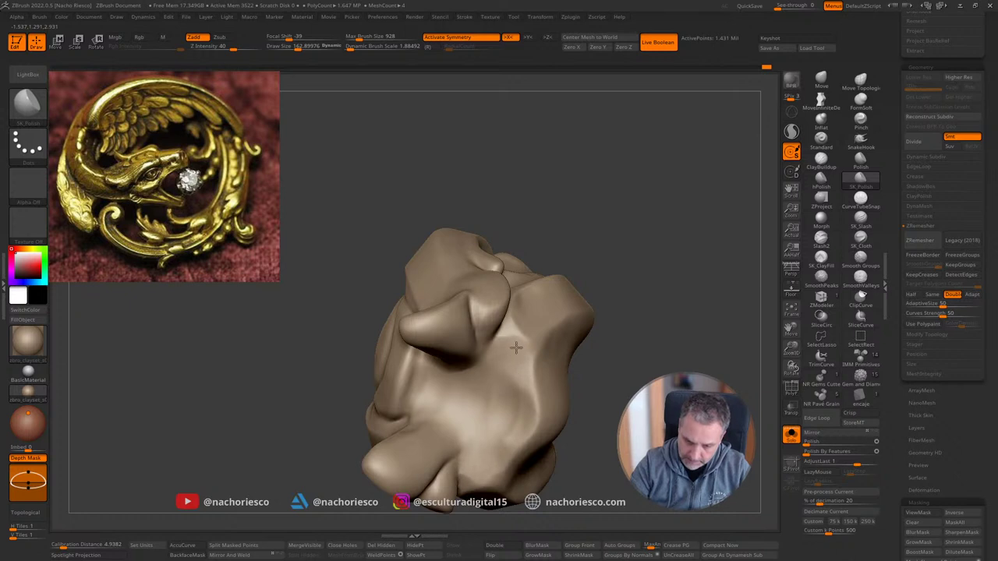
pyautogui.moveTo(516, 348)
pyautogui.mouseDown()
pyautogui.moveTo(507, 364)
pyautogui.moveTo(526, 347)
pyautogui.mouseUp()
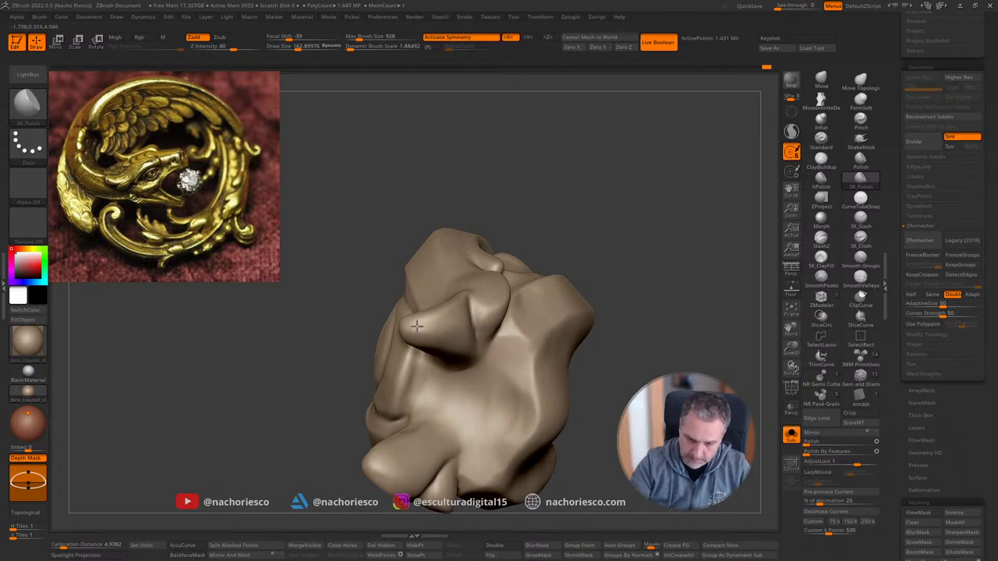
# Step: Polish the top surface of the horn tip at the back of the head into a flatter plane with SK_Polish
pyautogui.moveTo(625, 213); pyautogui.dragTo(513, 279, button='right')
pyautogui.moveTo(473, 312); pyautogui.dragTo(444, 283, button='right')
pyautogui.keyDown('alt'); pyautogui.moveTo(456, 392); pyautogui.dragTo(486, 432, button='right'); pyautogui.keyUp('alt')
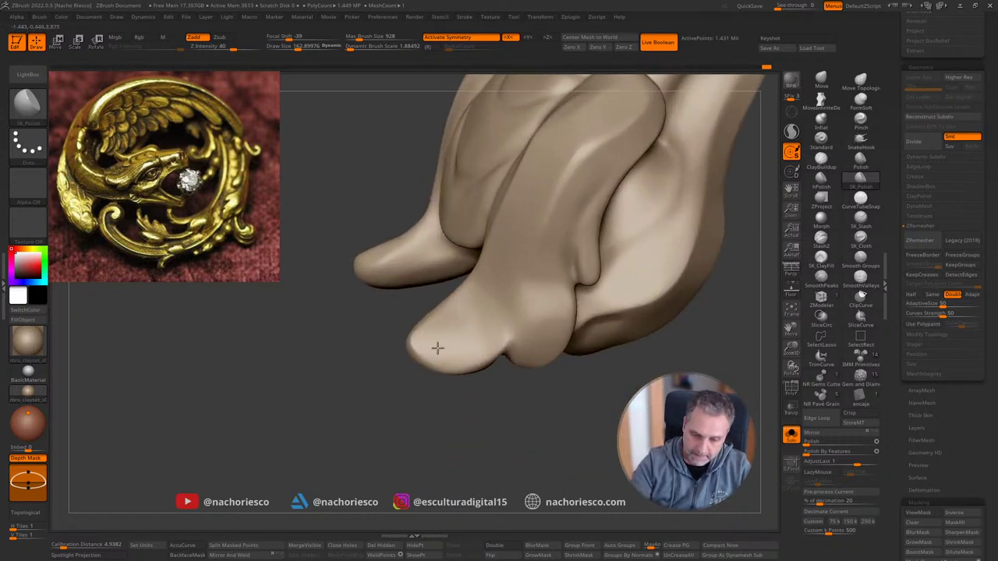
pyautogui.moveTo(473, 360)
pyautogui.mouseDown(button='right')
pyautogui.moveTo(514, 474)
pyautogui.moveTo(517, 287)
pyautogui.mouseUp(button='right')
# Step: Polish along the top of the brow ridge with SK_Polish at a draw size of about 207
pyautogui.press('s')
pyautogui.moveTo(517, 287); pyautogui.dragTo(521, 287)
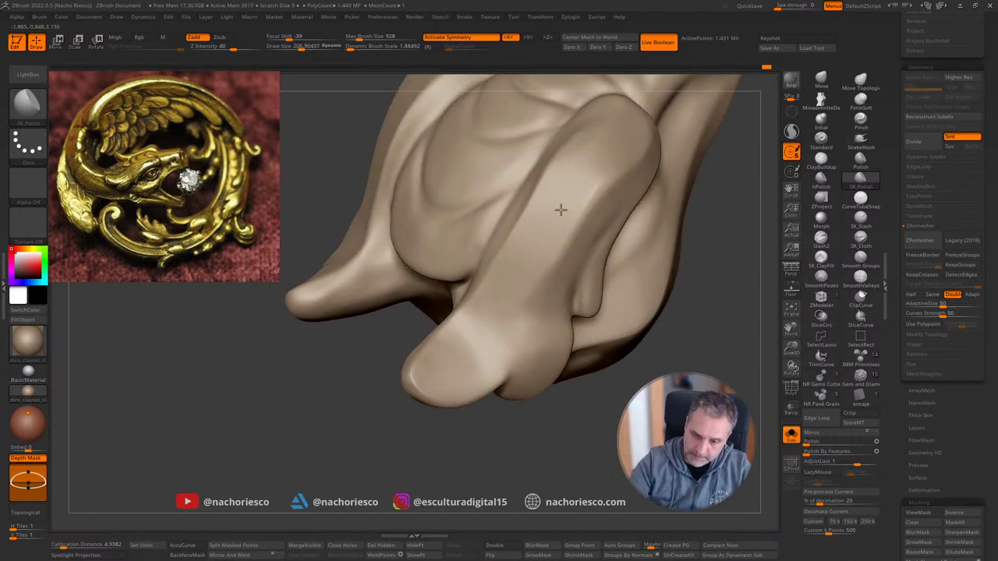
pyautogui.moveTo(585, 162); pyautogui.dragTo(526, 243)
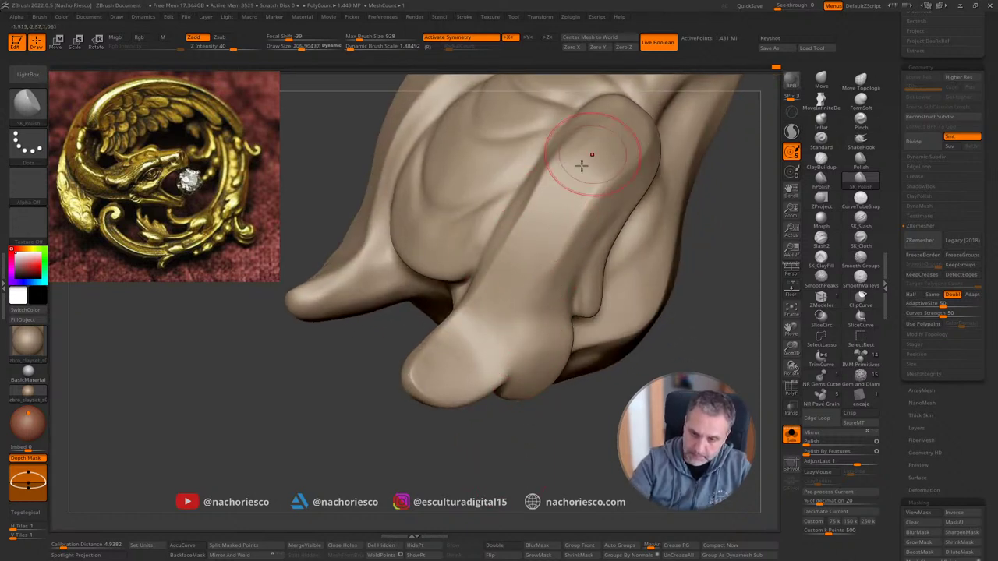
pyautogui.moveTo(582, 164); pyautogui.dragTo(607, 132)
# Step: Polish and smooth the brow ridges from above, down toward the horn bases, keeping X symmetry active
pyautogui.moveTo(684, 234)
pyautogui.keyDown('ctrl'); pyautogui.mouseDown(button='right')
pyautogui.moveTo(711, 316)
pyautogui.moveTo(704, 309)
pyautogui.moveTo(706, 421)
pyautogui.mouseUp(button='right'); pyautogui.keyUp('ctrl')
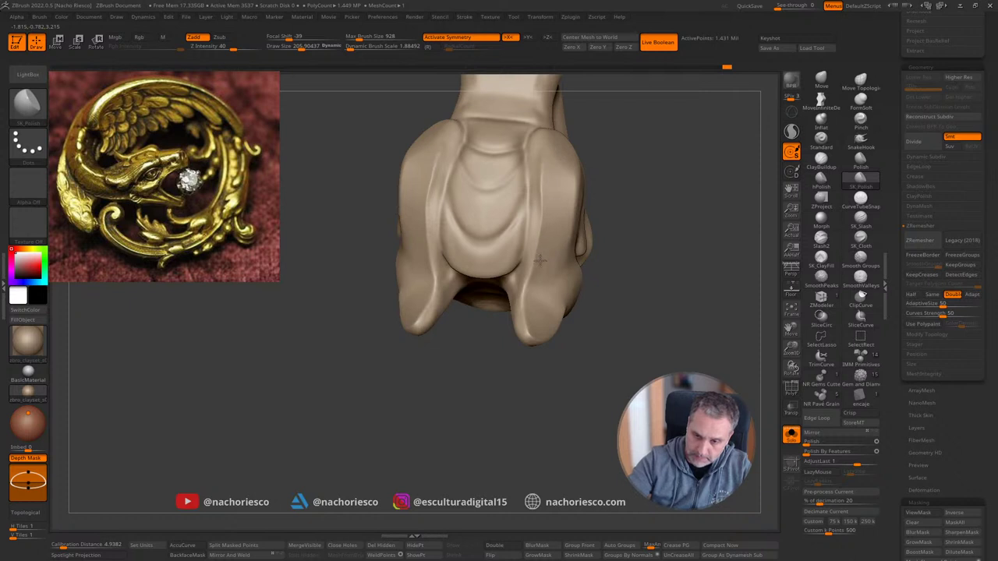
pyautogui.moveTo(672, 232)
pyautogui.mouseDown(button='right')
pyautogui.moveTo(653, 232)
pyautogui.moveTo(664, 332)
pyautogui.moveTo(640, 334)
pyautogui.mouseUp(button='right')
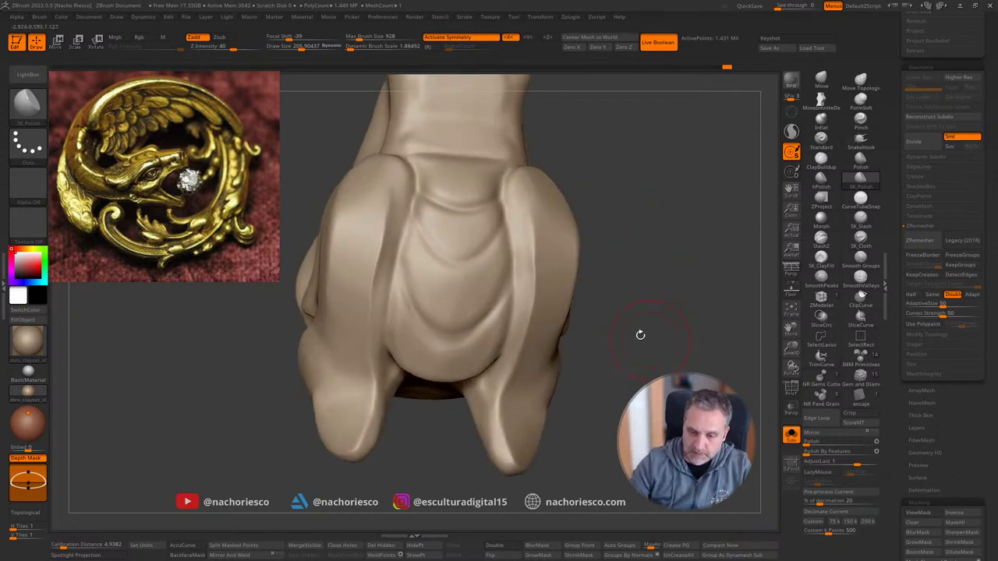
pyautogui.keyDown('shift'); pyautogui.moveTo(534, 265); pyautogui.dragTo(533, 211); pyautogui.keyUp('shift')
pyautogui.moveTo(535, 324); pyautogui.dragTo(534, 244)
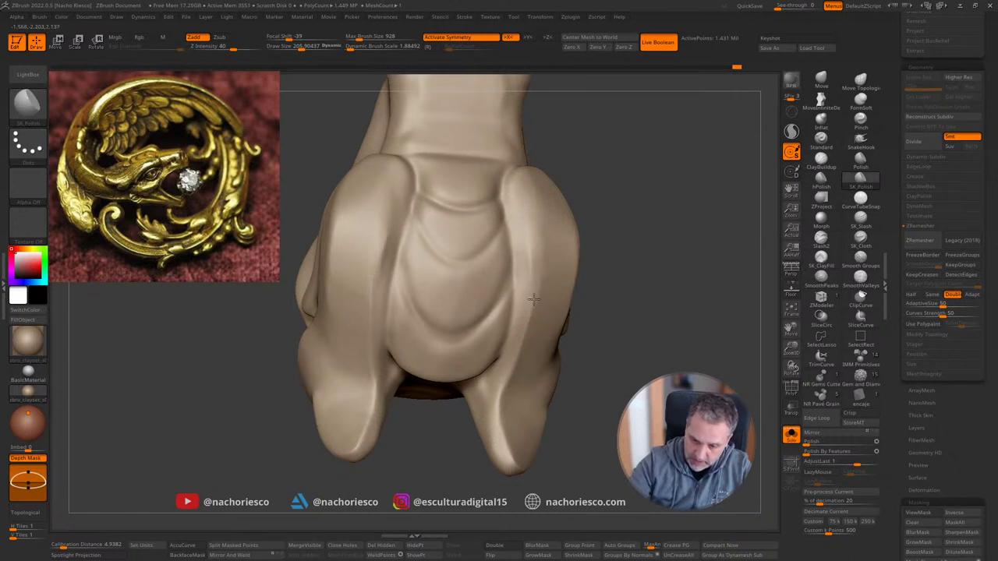
pyautogui.press('shift')
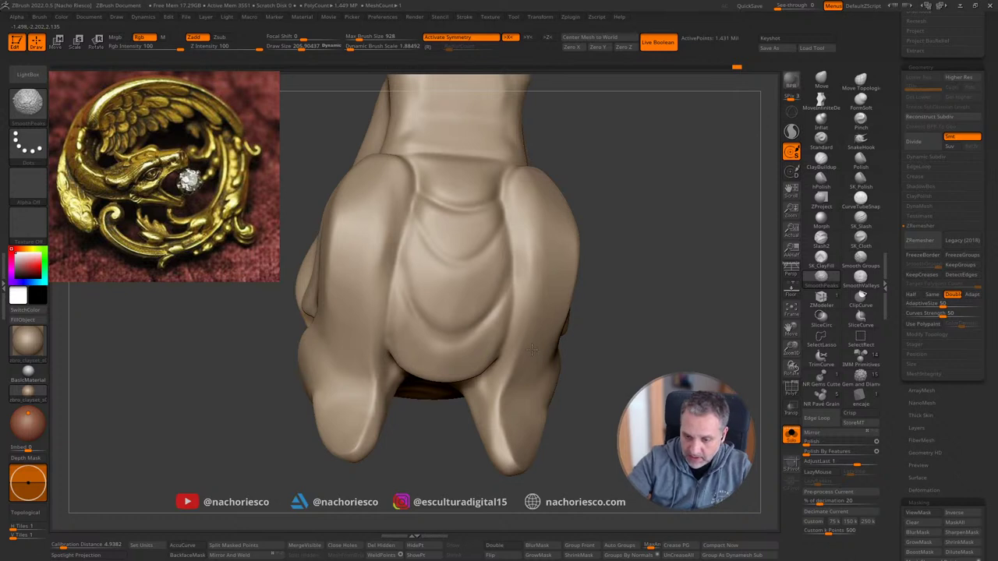
pyautogui.moveTo(593, 425)
pyautogui.mouseDown()
pyautogui.moveTo(648, 445)
pyautogui.moveTo(677, 401)
pyautogui.moveTo(675, 425)
pyautogui.mouseUp()
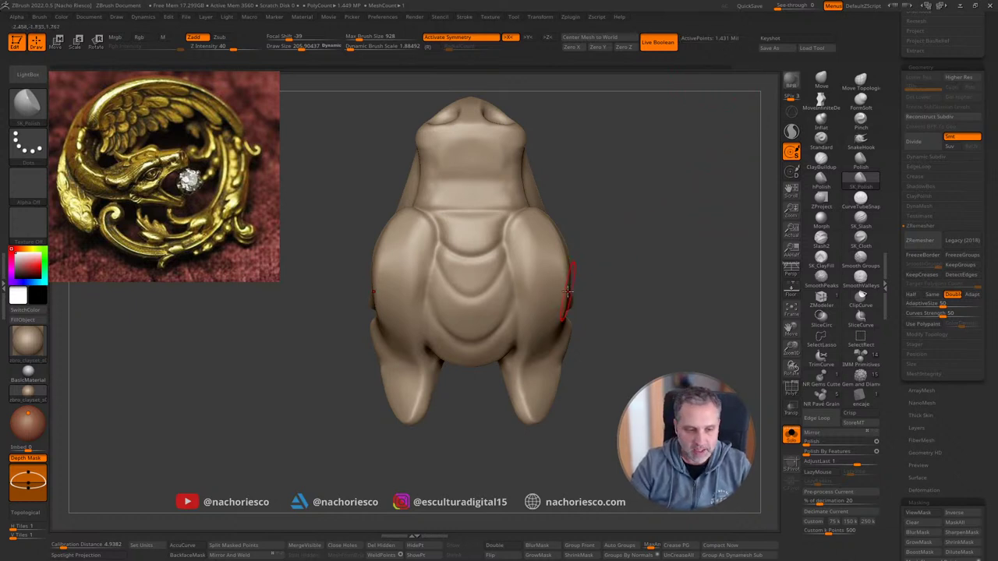
# Step: Smooth the front of the brow ridges and the side of the snout from above
pyautogui.keyDown('ctrl'); pyautogui.moveTo(619, 242); pyautogui.dragTo(616, 259, button='right'); pyautogui.keyUp('ctrl')
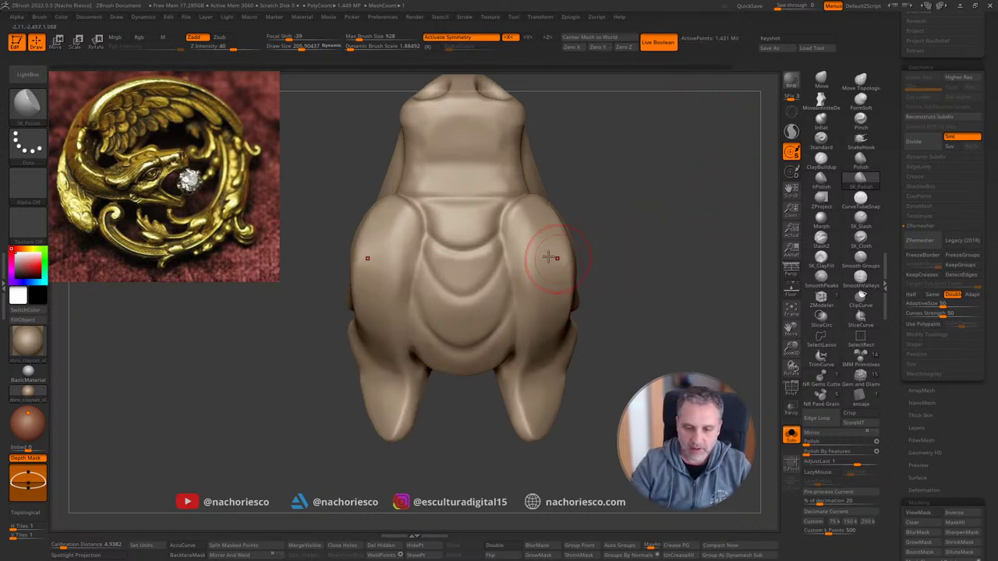
pyautogui.keyDown('shift'); pyautogui.moveTo(519, 214); pyautogui.dragTo(545, 242); pyautogui.keyUp('shift')
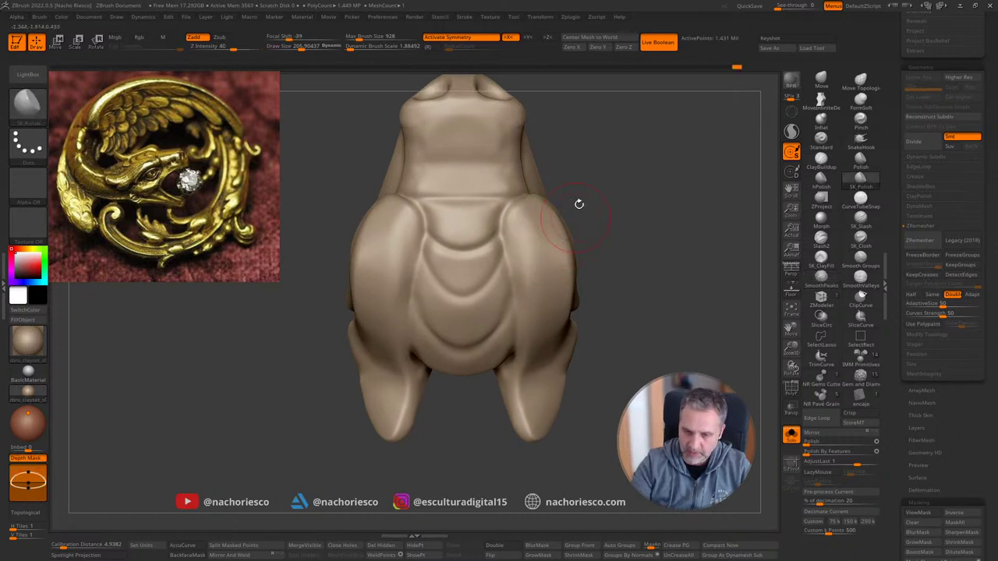
pyautogui.keyDown('shift'); pyautogui.moveTo(435, 160); pyautogui.dragTo(425, 142); pyautogui.keyUp('shift')
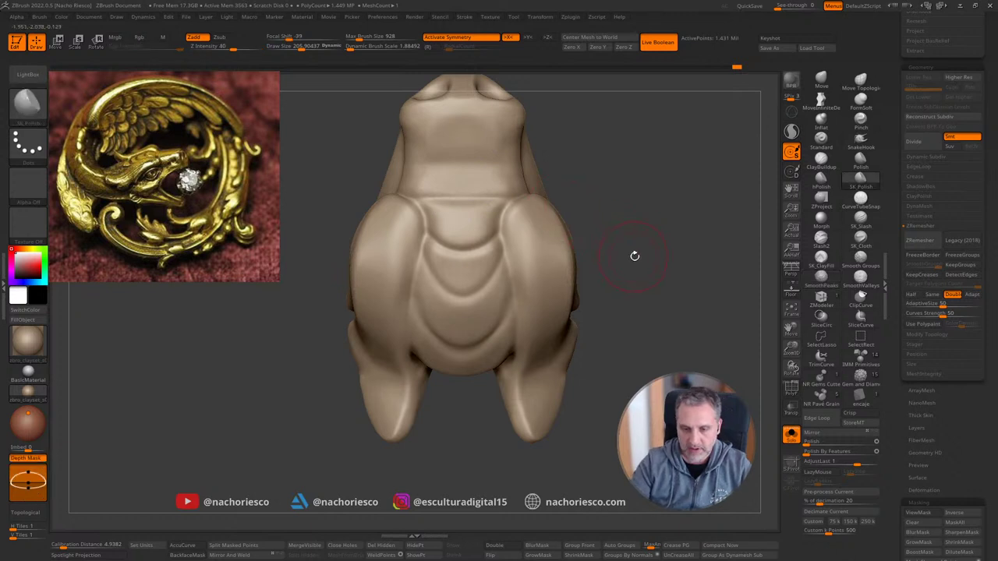
pyautogui.moveTo(636, 256); pyautogui.dragTo(648, 250)
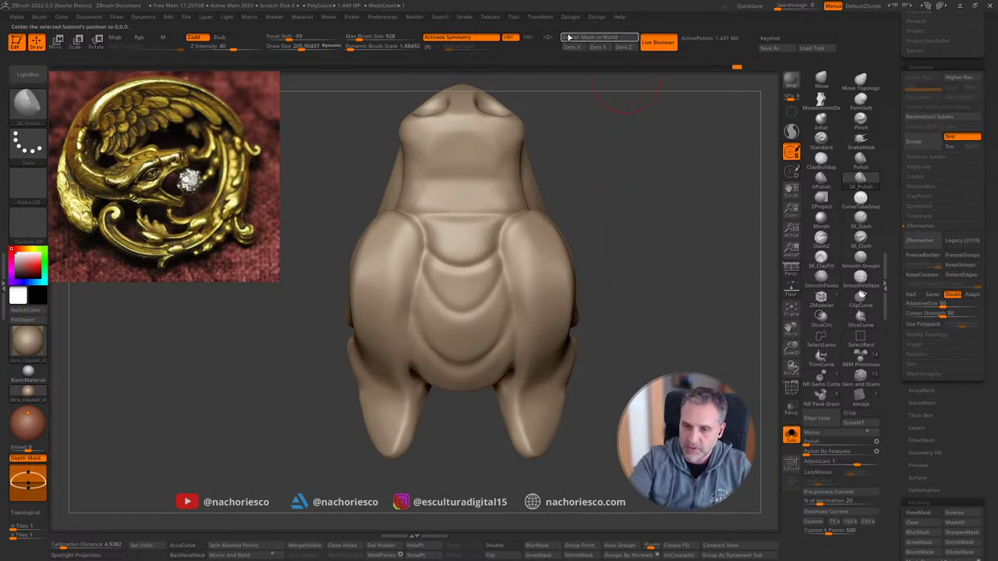
# Step: Remesh the head with DynaMesh at a resolution of 200, followed by another remesh at 192
pyautogui.click(927, 208)
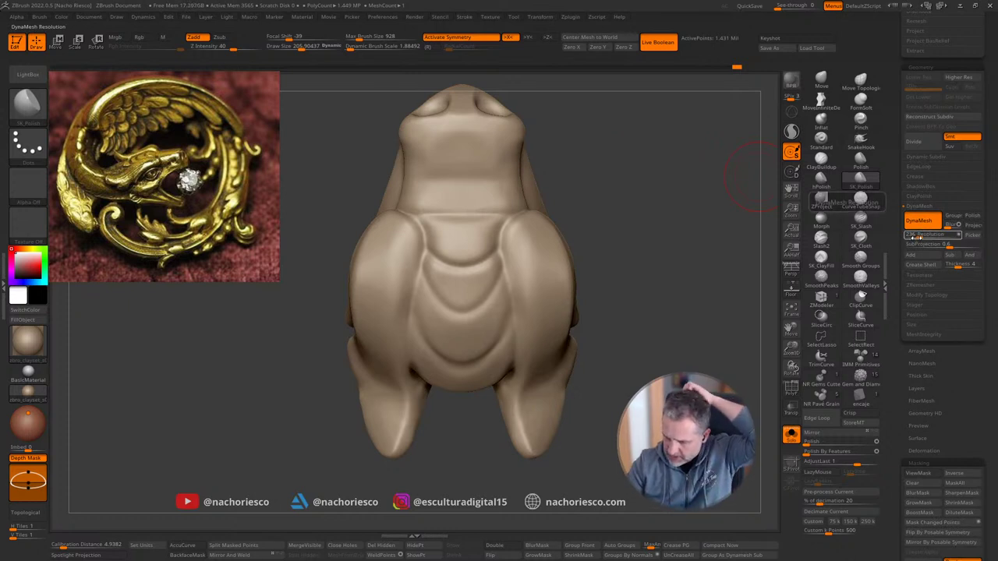
pyautogui.click(917, 235)
pyautogui.write('104')
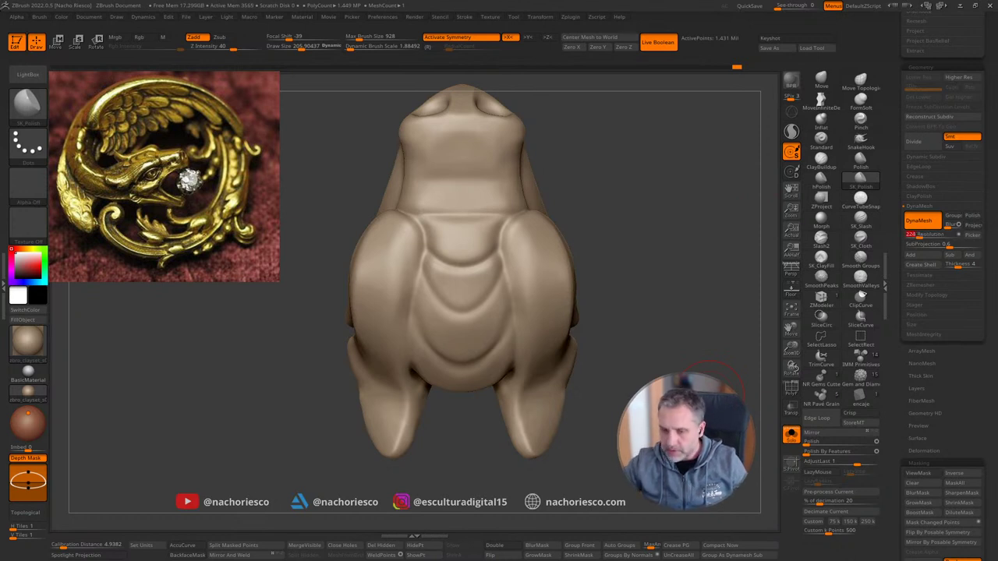
pyautogui.keyDown('ctrl'); pyautogui.moveTo(628, 236); pyautogui.dragTo(641, 307); pyautogui.keyUp('ctrl')
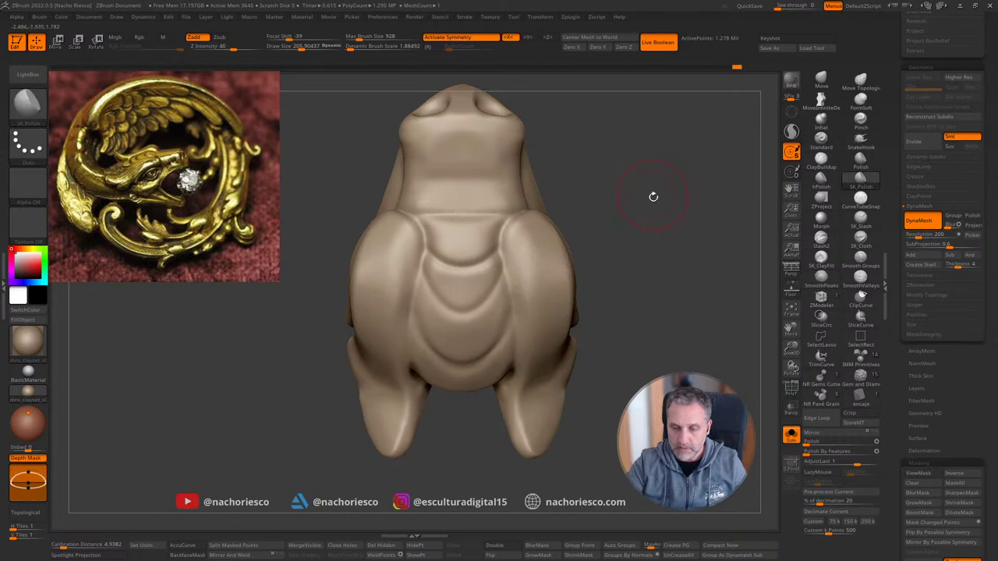
pyautogui.moveTo(654, 197)
pyautogui.mouseDown()
pyautogui.moveTo(682, 341)
pyautogui.moveTo(669, 214)
pyautogui.mouseUp()
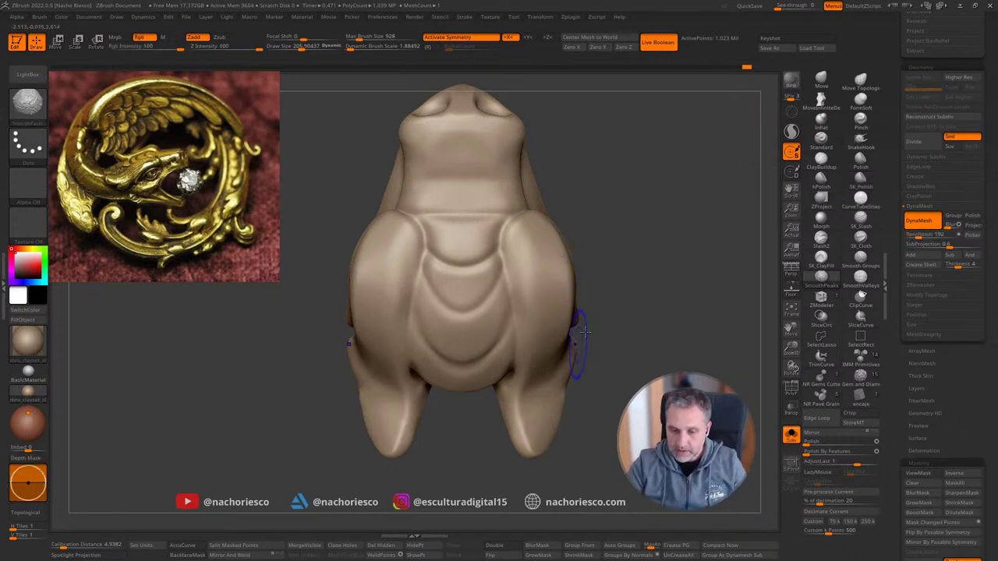
pyautogui.keyDown('ctrl'); pyautogui.moveTo(653, 241); pyautogui.dragTo(646, 324); pyautogui.keyUp('ctrl')
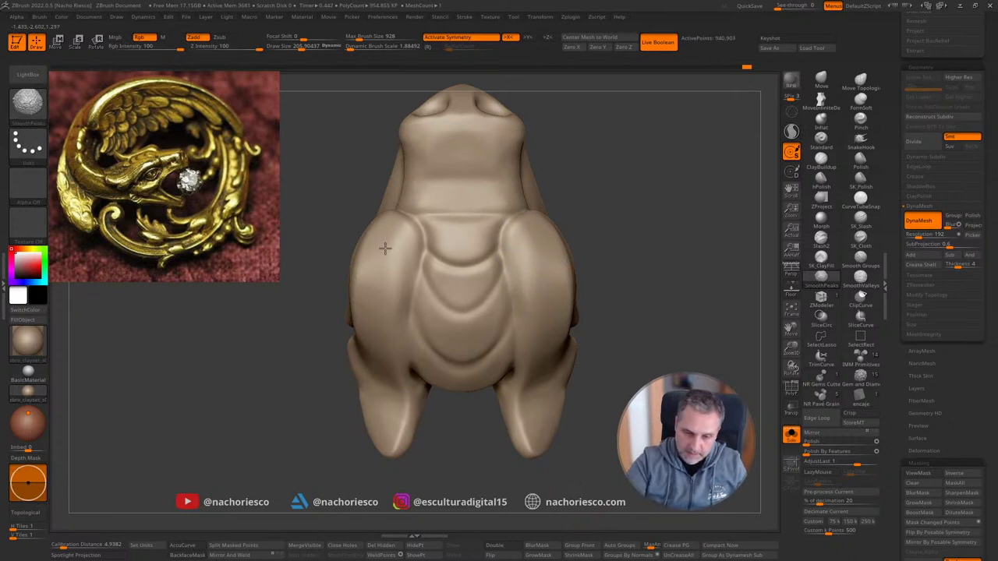
# Step: Reshape the horn tips with the Move brush at a draw size of about 226 and smooth their surfaces
pyautogui.keyDown('shift'); pyautogui.moveTo(402, 441); pyautogui.dragTo(393, 413); pyautogui.keyUp('shift')
pyautogui.keyDown('alt'); pyautogui.moveTo(655, 338); pyautogui.dragTo(671, 301); pyautogui.keyUp('alt')
pyautogui.click(821, 80)
pyautogui.press('s')
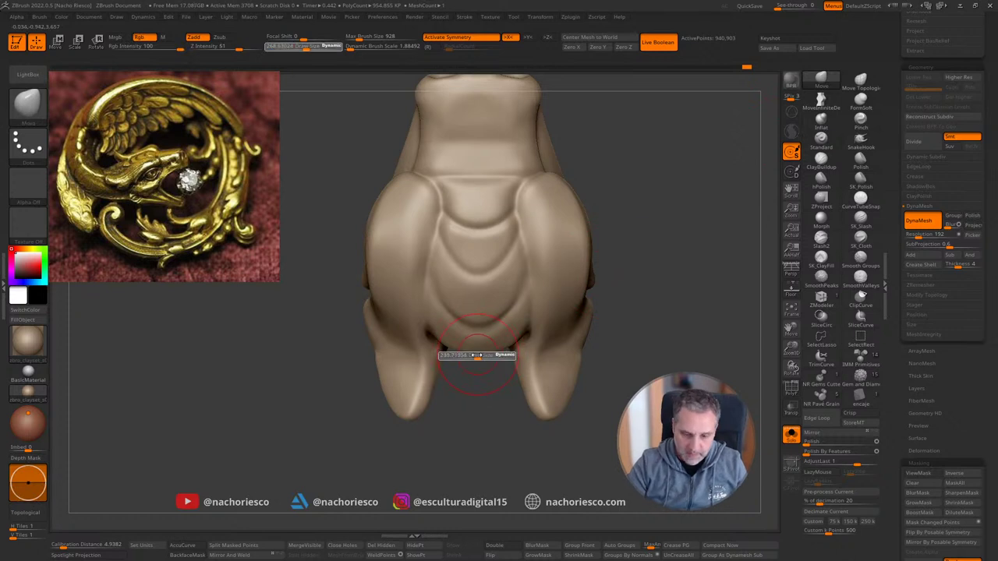
pyautogui.moveTo(476, 355); pyautogui.dragTo(475, 355)
pyautogui.moveTo(428, 381); pyautogui.dragTo(410, 398)
pyautogui.moveTo(432, 452); pyautogui.dragTo(507, 449)
pyautogui.keyDown('shift'); pyautogui.moveTo(394, 359); pyautogui.dragTo(385, 373); pyautogui.keyUp('shift')
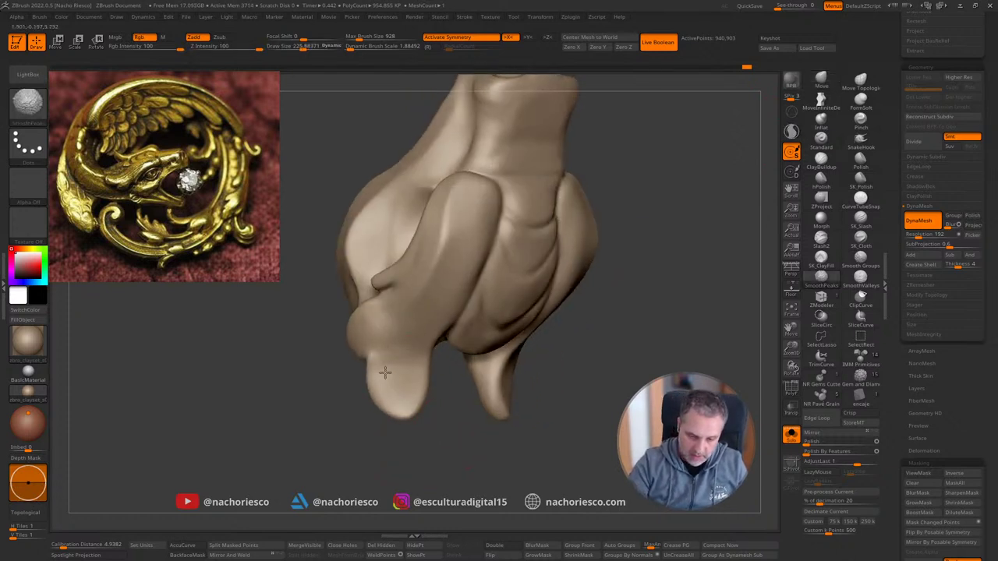
# Step: Soften the crest of the brow ridge with SmoothValleys, then restore SmoothPeaks as the smoothing brush
pyautogui.moveTo(629, 328)
pyautogui.mouseDown()
pyautogui.moveTo(661, 265)
pyautogui.moveTo(690, 253)
pyautogui.mouseUp()
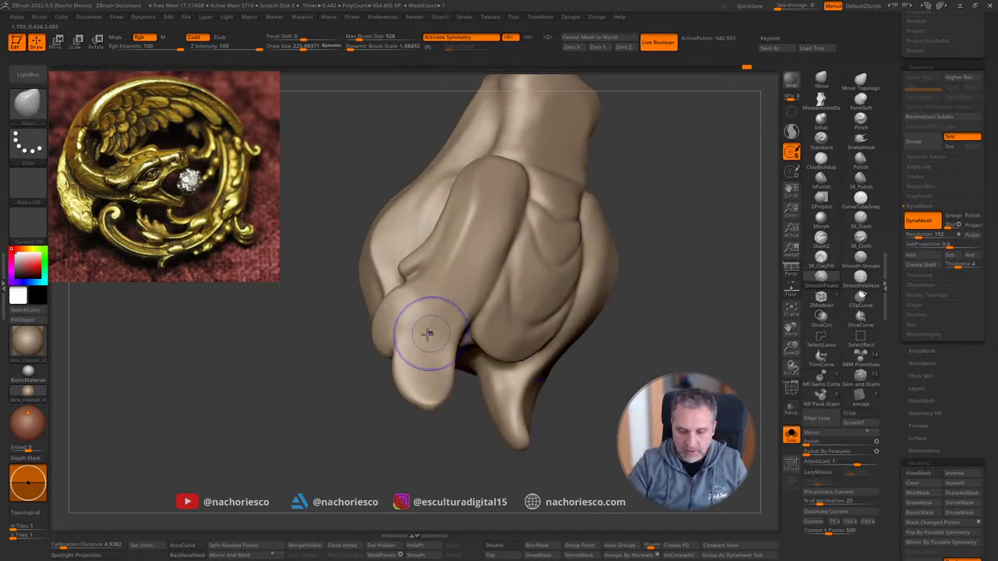
pyautogui.click(860, 278)
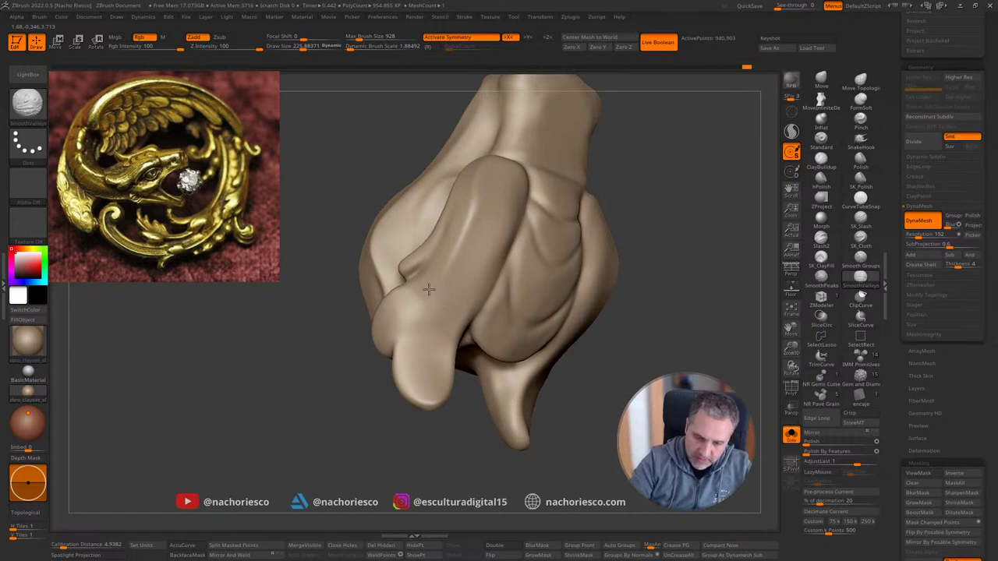
pyautogui.keyDown('shift'); pyautogui.moveTo(468, 245); pyautogui.dragTo(501, 192); pyautogui.keyUp('shift')
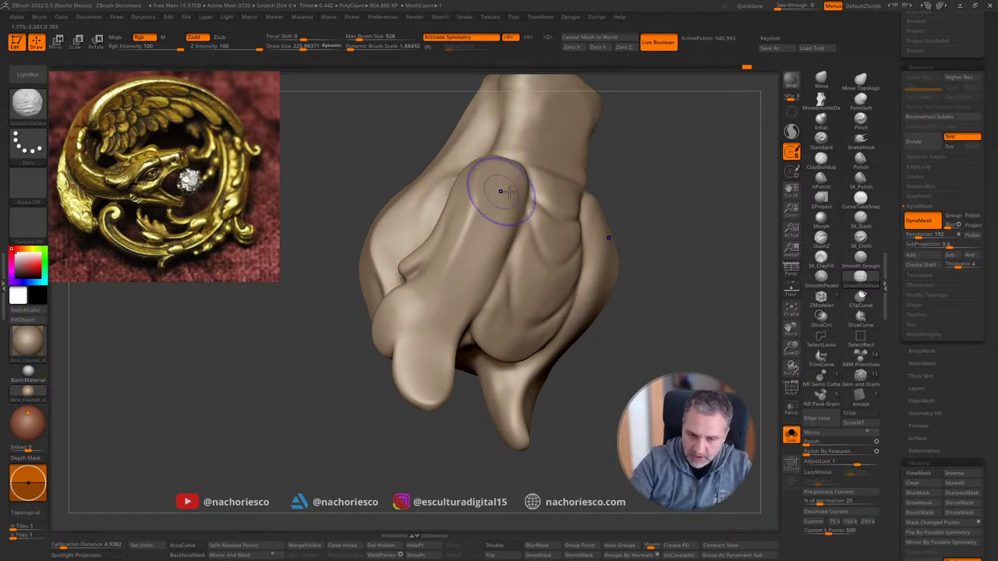
pyautogui.moveTo(624, 234); pyautogui.dragTo(685, 265)
pyautogui.click(813, 278)
pyautogui.moveTo(678, 312)
pyautogui.mouseDown()
pyautogui.moveTo(664, 339)
pyautogui.moveTo(673, 357)
pyautogui.moveTo(657, 355)
pyautogui.moveTo(686, 414)
pyautogui.moveTo(669, 406)
pyautogui.moveTo(670, 370)
pyautogui.moveTo(680, 387)
pyautogui.mouseUp()
pyautogui.click(825, 282)
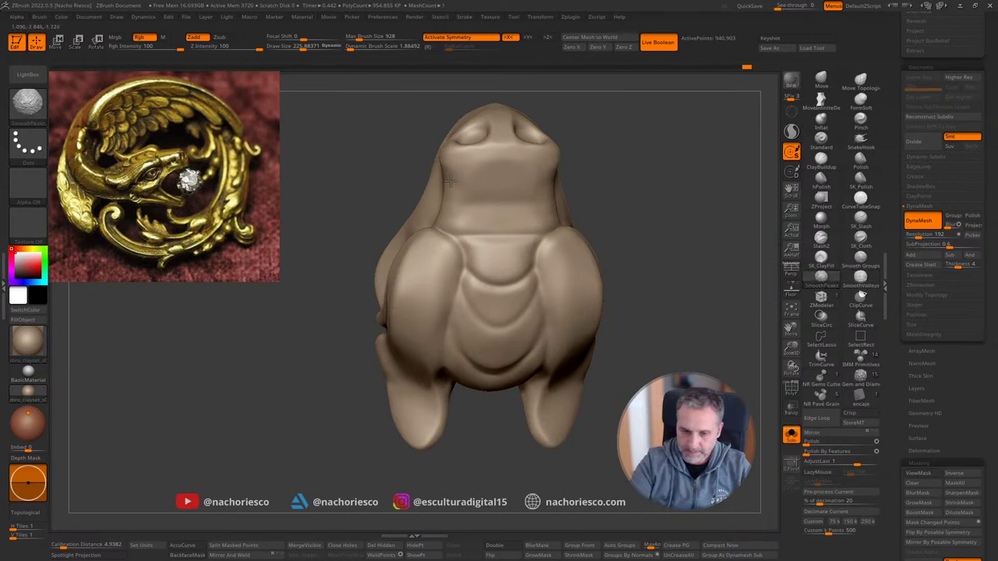
pyautogui.keyDown('shift'); pyautogui.moveTo(642, 205); pyautogui.dragTo(613, 245); pyautogui.keyUp('shift')
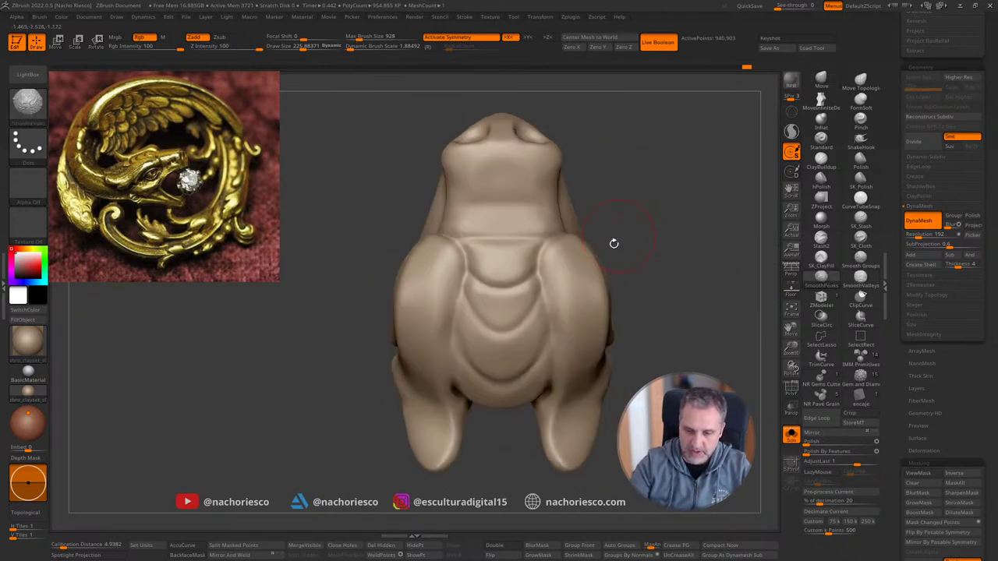
# Step: Adjust the head's shape from above with the Move brush at a draw size of about 226
pyautogui.click(821, 81)
pyautogui.press('Escape')
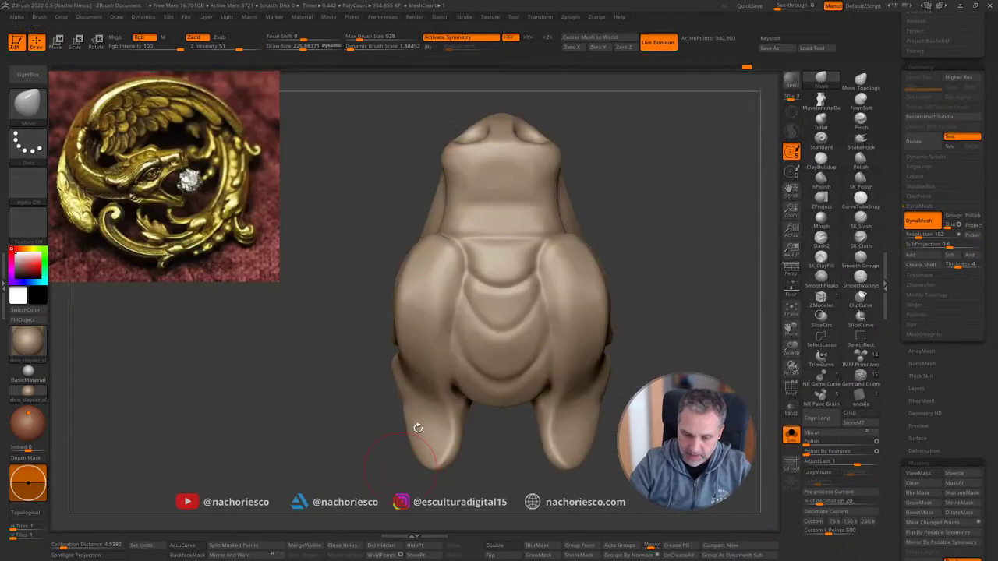
pyautogui.press('s')
pyautogui.moveTo(475, 317); pyautogui.dragTo(478, 343)
pyautogui.keyDown('shift'); pyautogui.moveTo(615, 234); pyautogui.dragTo(597, 250); pyautogui.keyUp('shift')
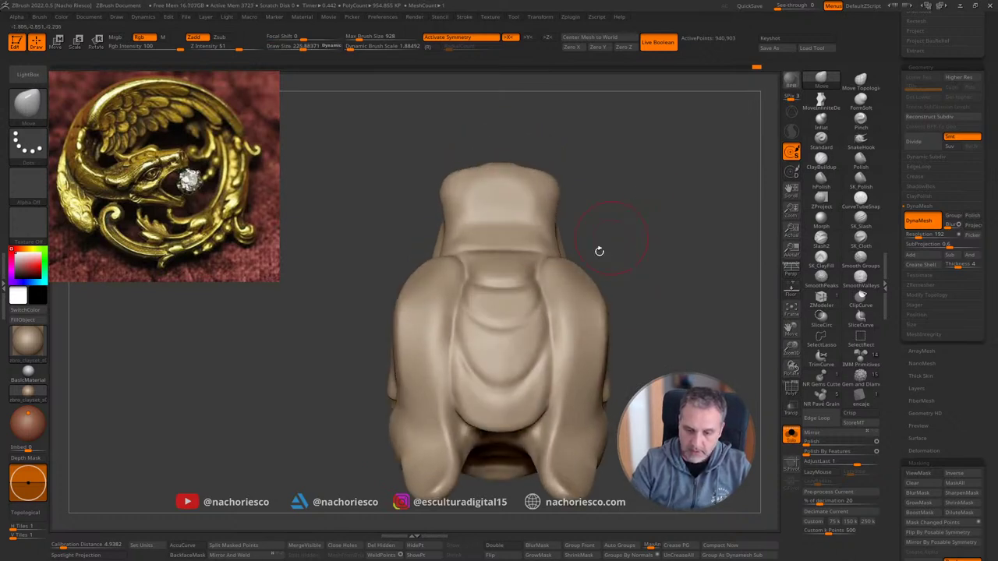
# Step: Carve the creases between the brow ridges and central scales with SK_Slash and an alpha at a draw size of about 199
pyautogui.moveTo(684, 285); pyautogui.dragTo(691, 313)
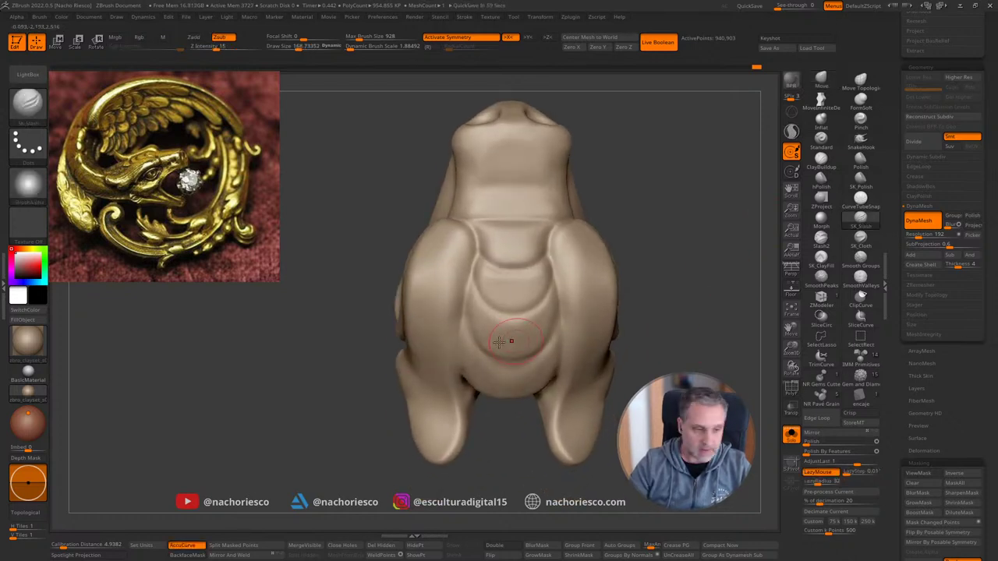
pyautogui.click(27, 184)
pyautogui.click(199, 294)
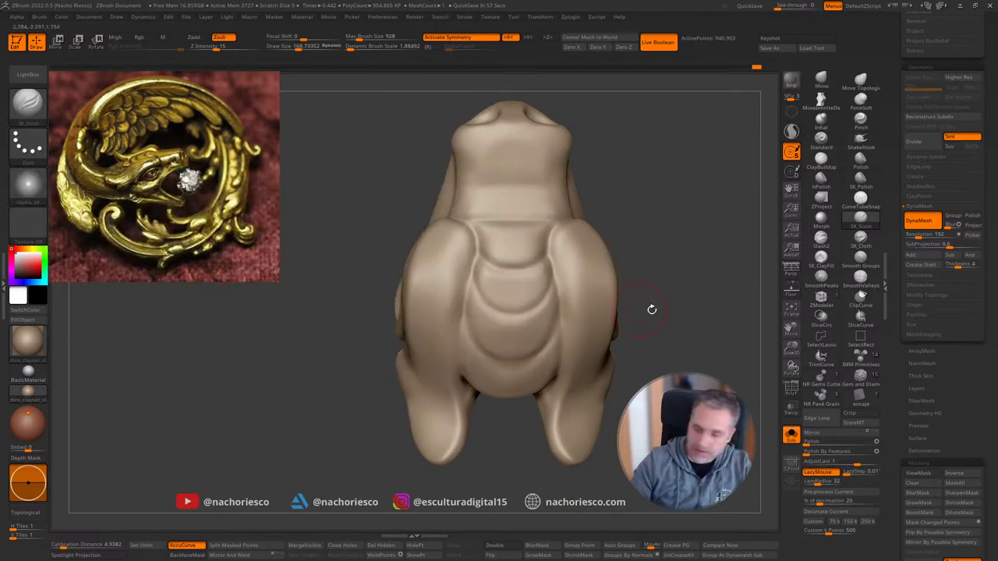
pyautogui.moveTo(666, 305); pyautogui.dragTo(675, 272)
pyautogui.press('s')
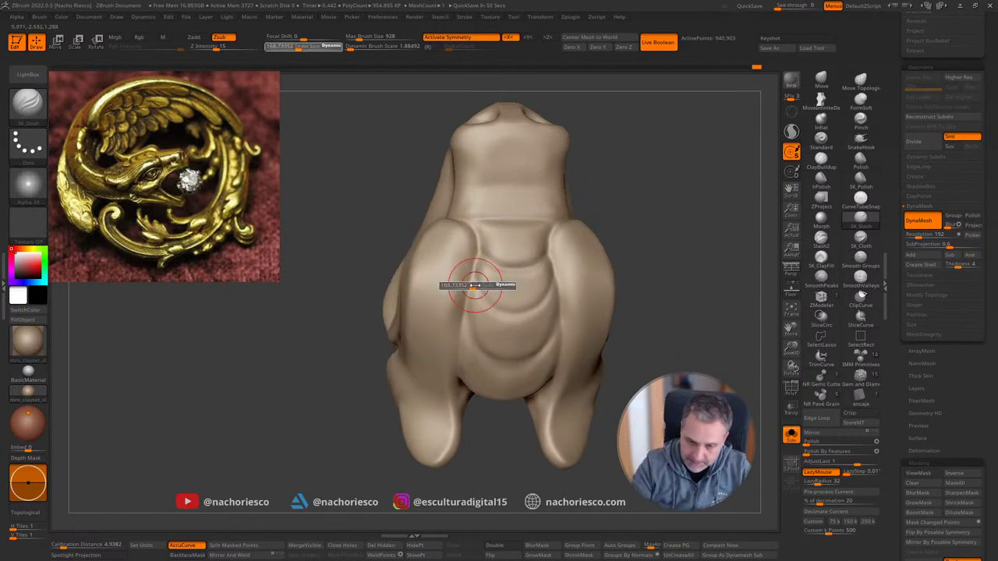
pyautogui.moveTo(477, 285); pyautogui.dragTo(462, 329)
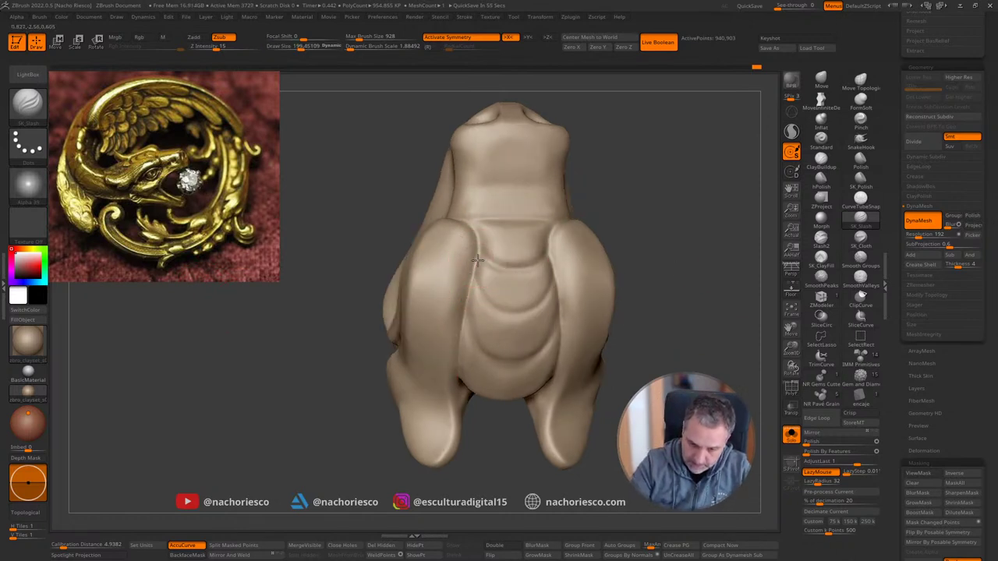
pyautogui.moveTo(550, 256); pyautogui.dragTo(555, 277)
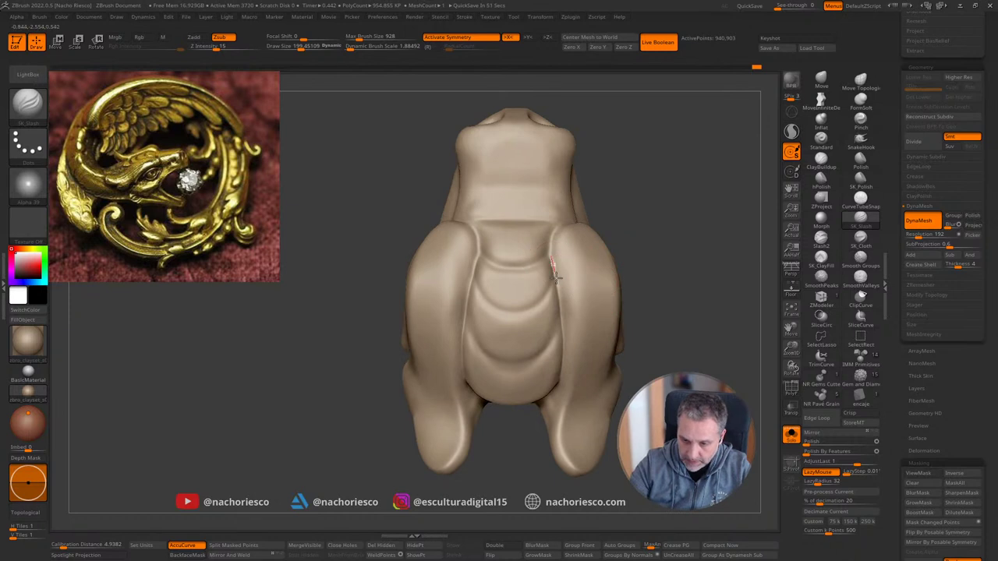
pyautogui.moveTo(673, 309); pyautogui.dragTo(635, 330)
pyautogui.moveTo(551, 255); pyautogui.dragTo(549, 252)
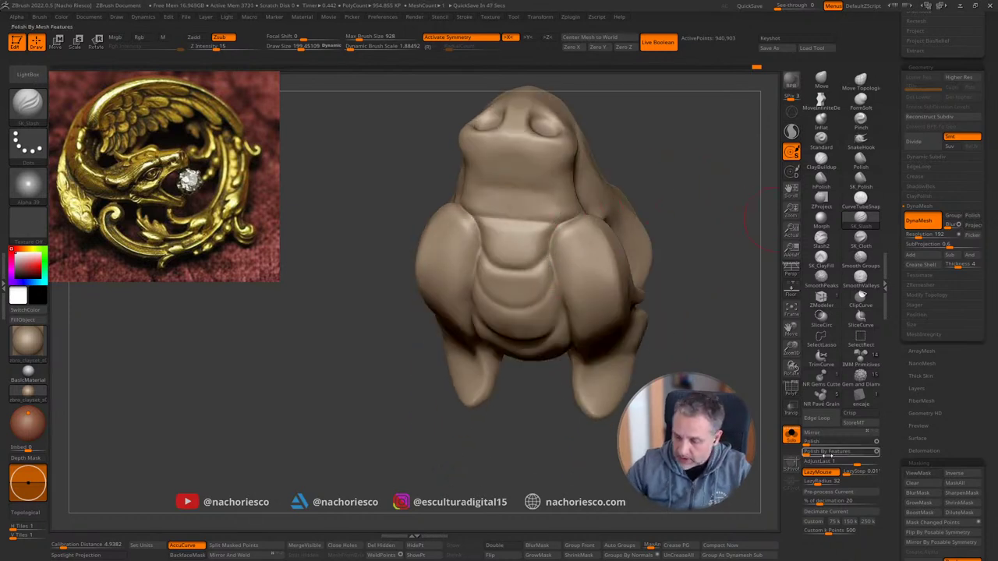
# Step: Set LazyRadius to 16 and carve the crease where the snout meets the first central scale
pyautogui.click(815, 483)
pyautogui.press('Return')
pyautogui.moveTo(672, 334); pyautogui.dragTo(642, 325)
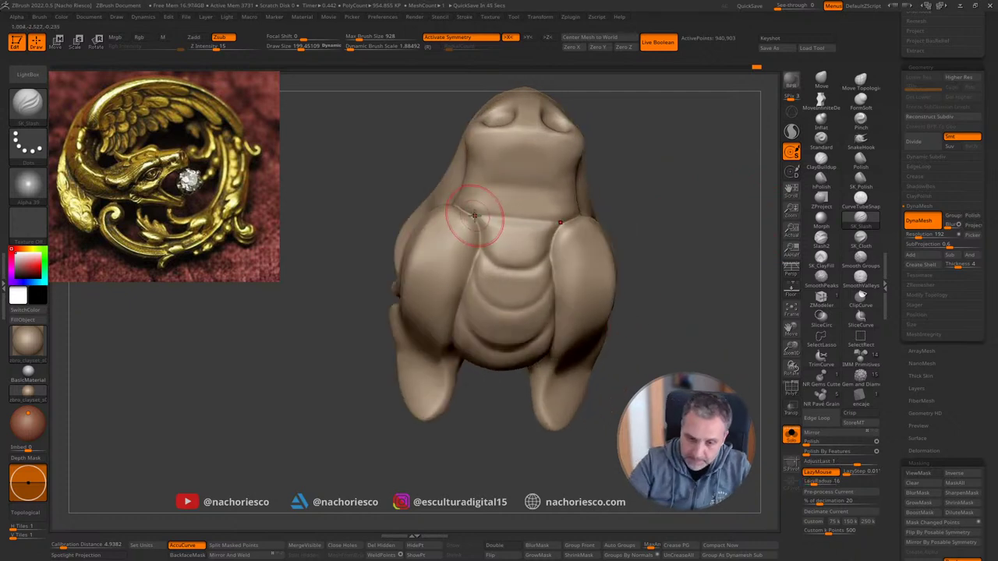
pyautogui.moveTo(476, 218); pyautogui.dragTo(528, 219)
pyautogui.moveTo(672, 233); pyautogui.dragTo(667, 197)
pyautogui.moveTo(477, 218); pyautogui.dragTo(485, 218)
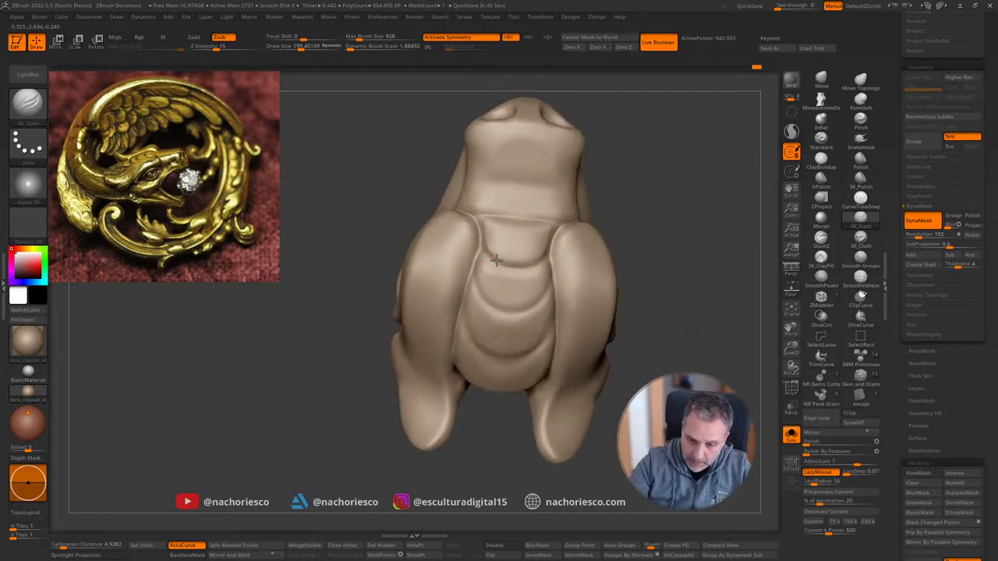
# Step: Carve the curved groove along the rear edge of the second central scale with SK_Slash
pyautogui.moveTo(635, 240); pyautogui.dragTo(672, 208)
pyautogui.moveTo(481, 259)
pyautogui.mouseDown()
pyautogui.moveTo(486, 283)
pyautogui.moveTo(520, 302)
pyautogui.mouseUp()
pyautogui.moveTo(684, 283)
pyautogui.mouseDown()
pyautogui.moveTo(698, 305)
pyautogui.moveTo(689, 263)
pyautogui.moveTo(728, 285)
pyautogui.moveTo(686, 319)
pyautogui.moveTo(683, 308)
pyautogui.mouseUp()
pyautogui.keyDown('ctrl'); pyautogui.moveTo(683, 307); pyautogui.dragTo(707, 361, button='right'); pyautogui.keyUp('ctrl')
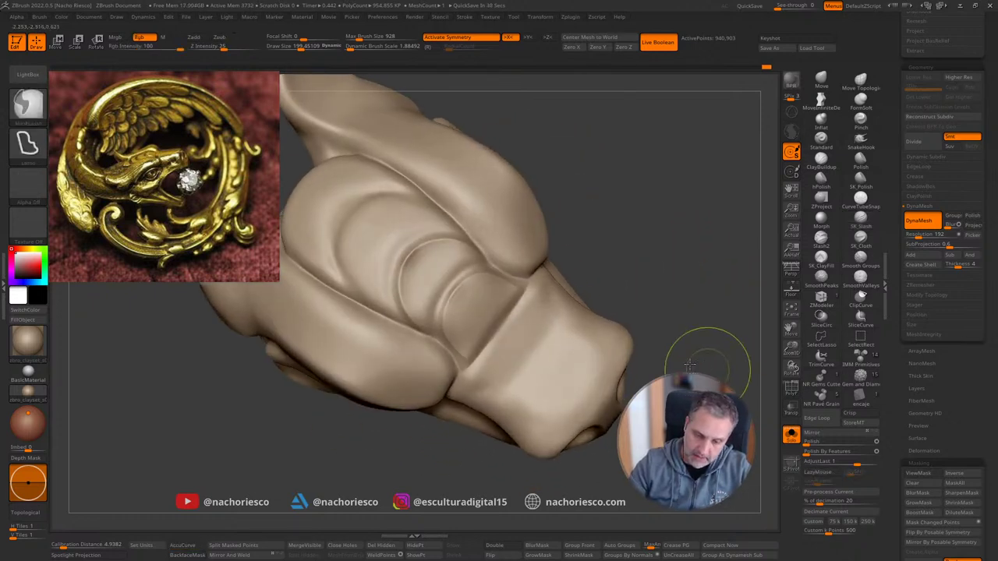
pyautogui.moveTo(430, 332); pyautogui.dragTo(414, 324)
pyautogui.moveTo(395, 290); pyautogui.dragTo(399, 262)
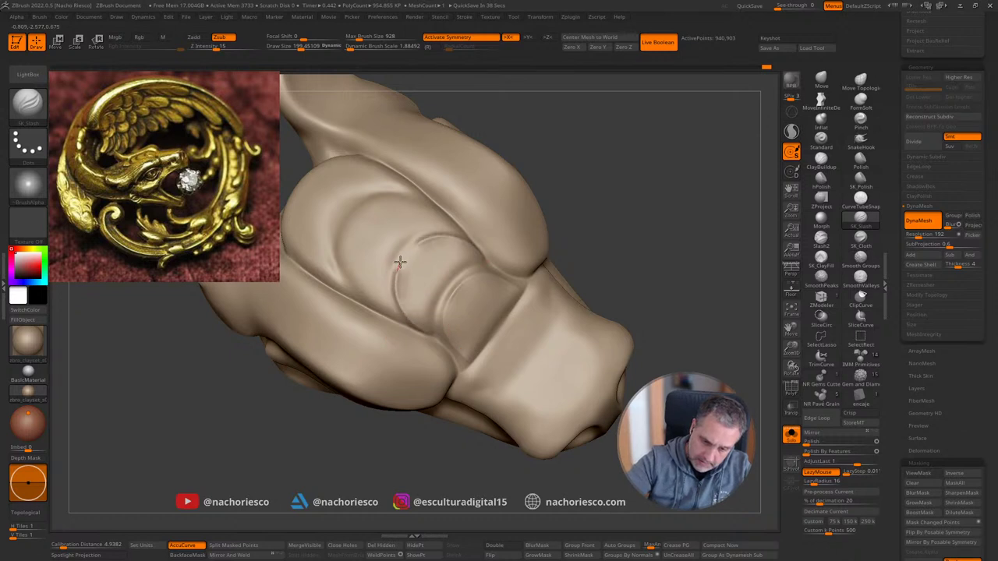
# Step: Carve the curved groove bordering the rearmost scale with SK_Slash, following its edge toward the horn bases
pyautogui.moveTo(585, 144); pyautogui.dragTo(697, 194)
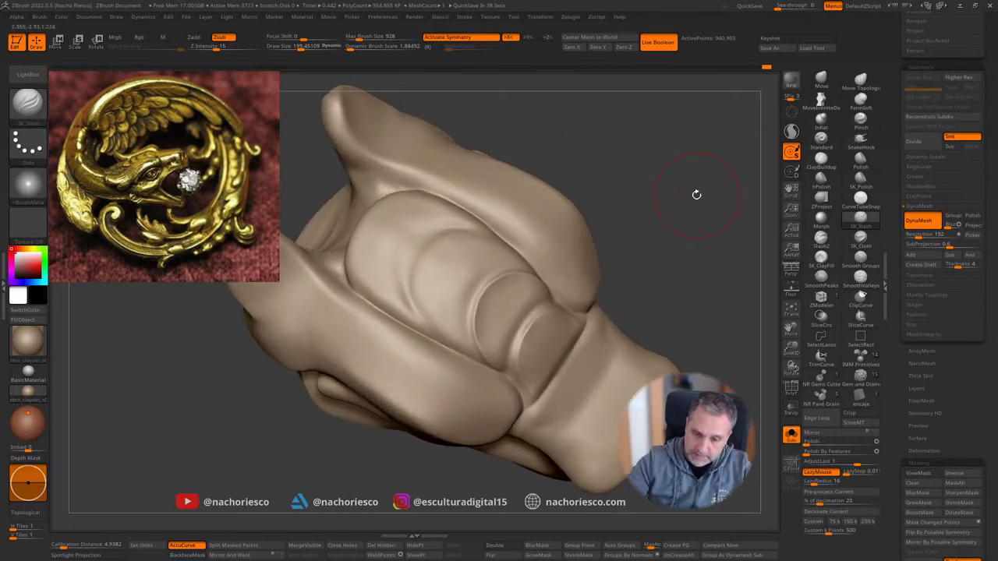
pyautogui.moveTo(416, 294); pyautogui.dragTo(418, 264)
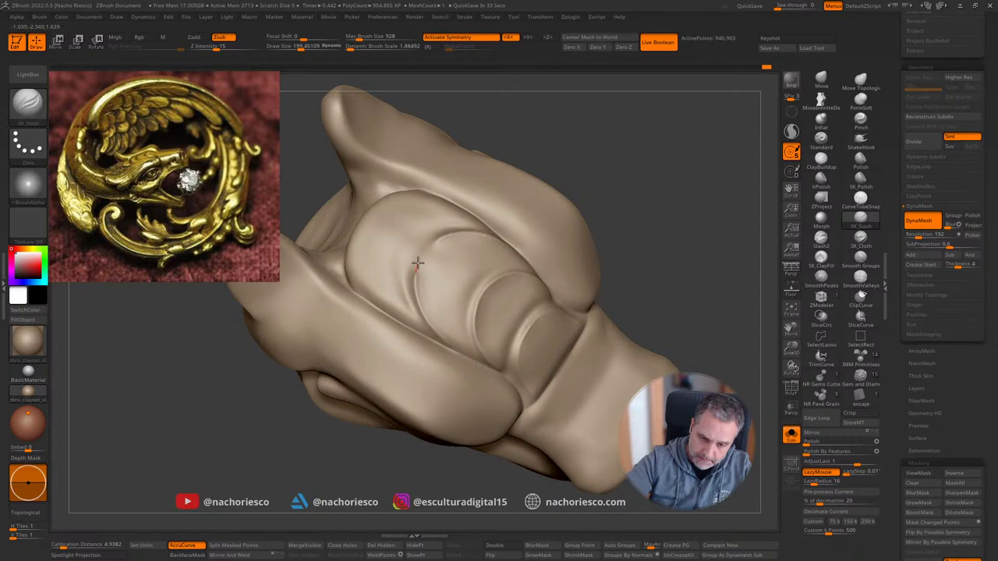
pyautogui.moveTo(639, 185); pyautogui.dragTo(683, 223)
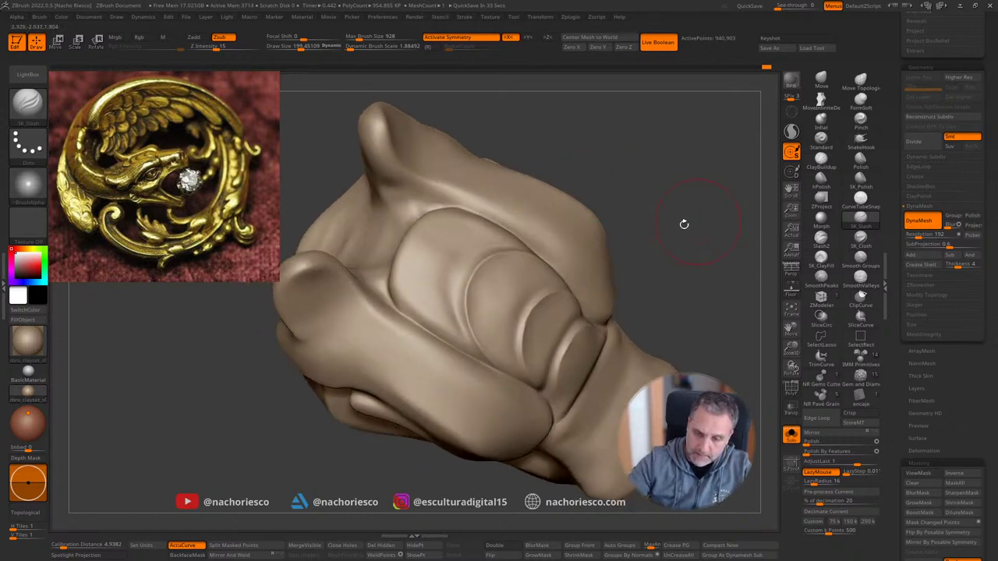
pyautogui.moveTo(461, 346)
pyautogui.mouseDown()
pyautogui.moveTo(416, 314)
pyautogui.moveTo(401, 276)
pyautogui.moveTo(401, 248)
pyautogui.moveTo(436, 216)
pyautogui.mouseUp()
# Step: Sharpen the curved grooves behind the middle scales with further SK_Slash strokes, forming a raised rim along each edge
pyautogui.moveTo(641, 192)
pyautogui.mouseDown()
pyautogui.moveTo(729, 247)
pyautogui.moveTo(741, 287)
pyautogui.mouseUp()
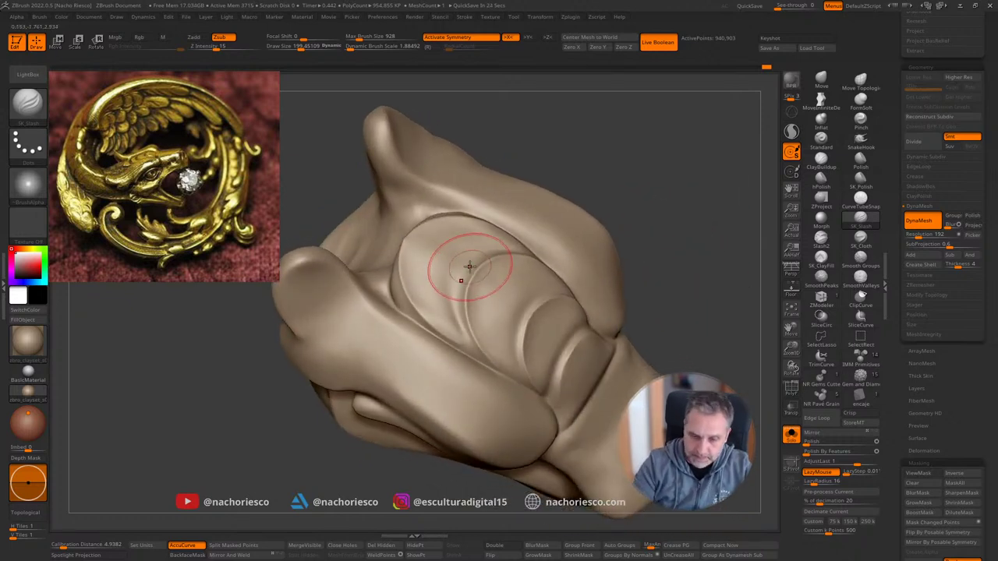
pyautogui.moveTo(469, 267); pyautogui.dragTo(456, 319)
pyautogui.moveTo(484, 364); pyautogui.dragTo(459, 333)
pyautogui.moveTo(700, 227); pyautogui.dragTo(721, 243)
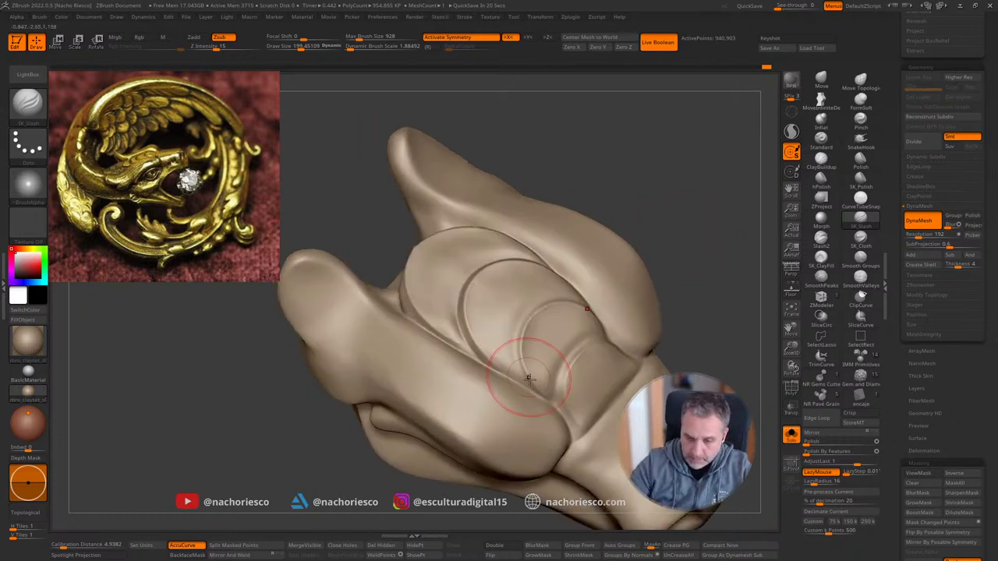
pyautogui.moveTo(512, 353); pyautogui.dragTo(516, 325)
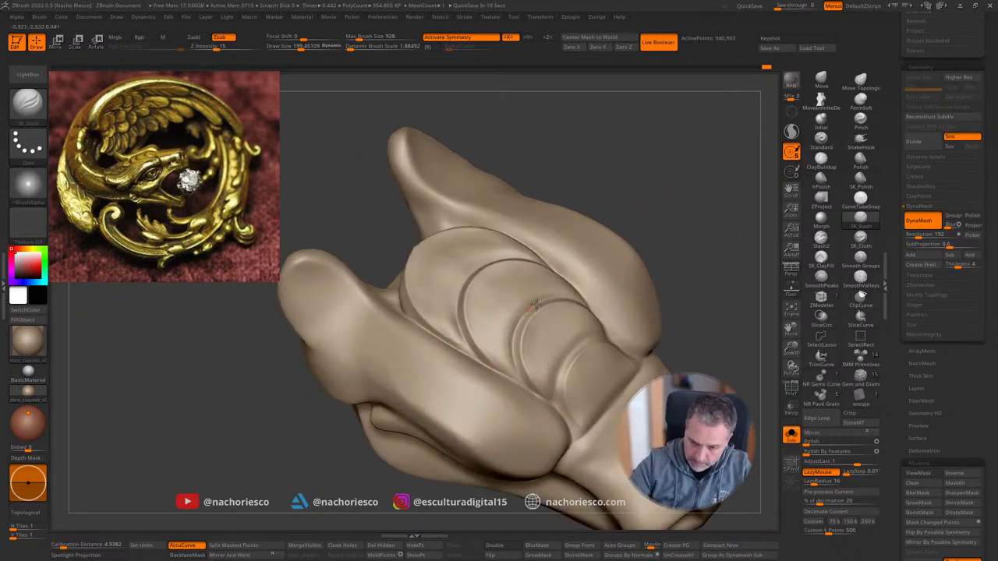
pyautogui.moveTo(720, 258); pyautogui.dragTo(729, 269)
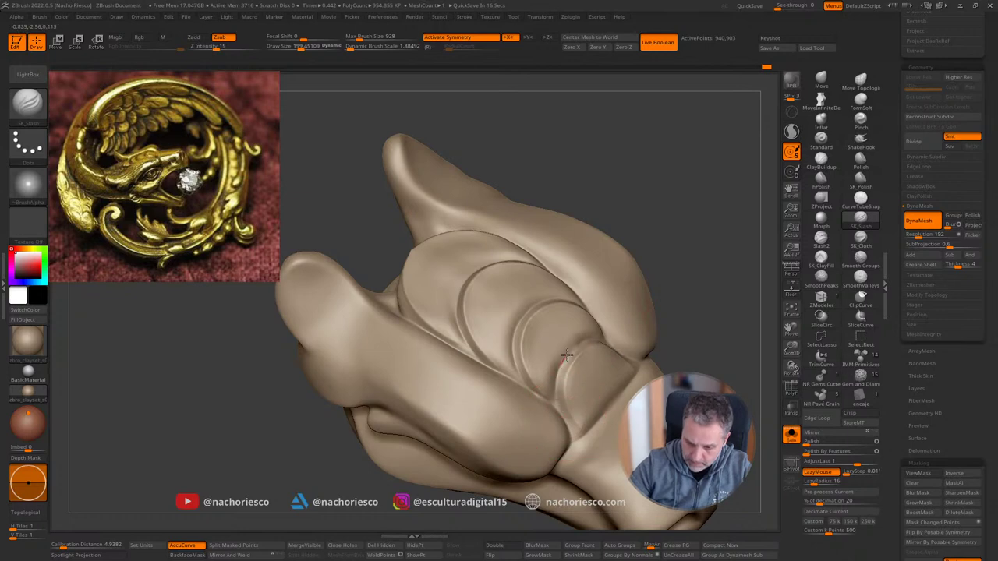
# Step: Polish the surfaces of the central head scales with SK_Polish, from the snout end back to the rearmost scale
pyautogui.moveTo(687, 314)
pyautogui.mouseDown()
pyautogui.moveTo(738, 330)
pyautogui.moveTo(668, 254)
pyautogui.moveTo(728, 291)
pyautogui.moveTo(746, 332)
pyautogui.moveTo(778, 294)
pyautogui.mouseUp()
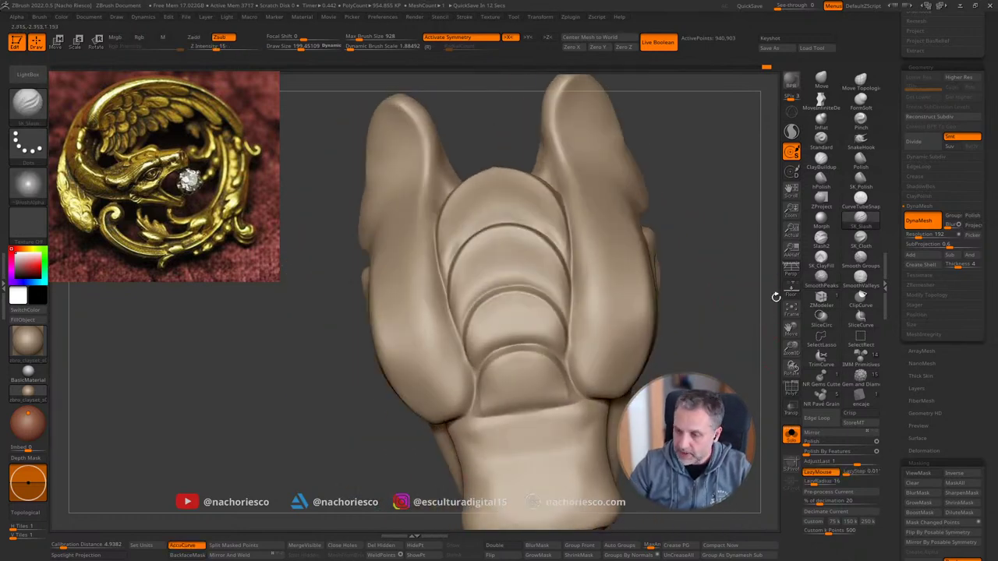
pyautogui.click(860, 178)
pyautogui.moveTo(530, 380); pyautogui.dragTo(528, 375)
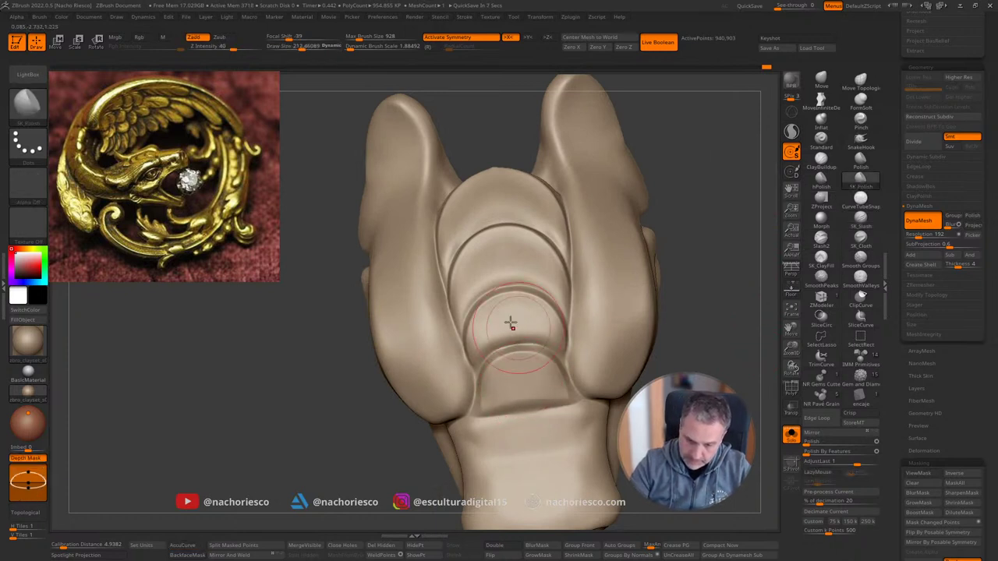
pyautogui.moveTo(584, 283); pyautogui.dragTo(508, 267, button='right')
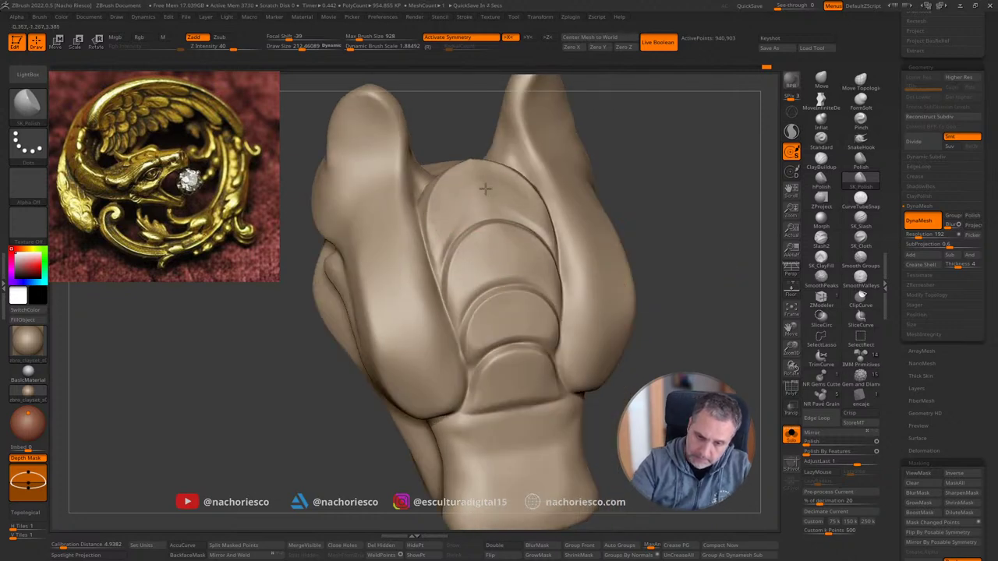
pyautogui.moveTo(492, 178); pyautogui.dragTo(687, 179, button='right')
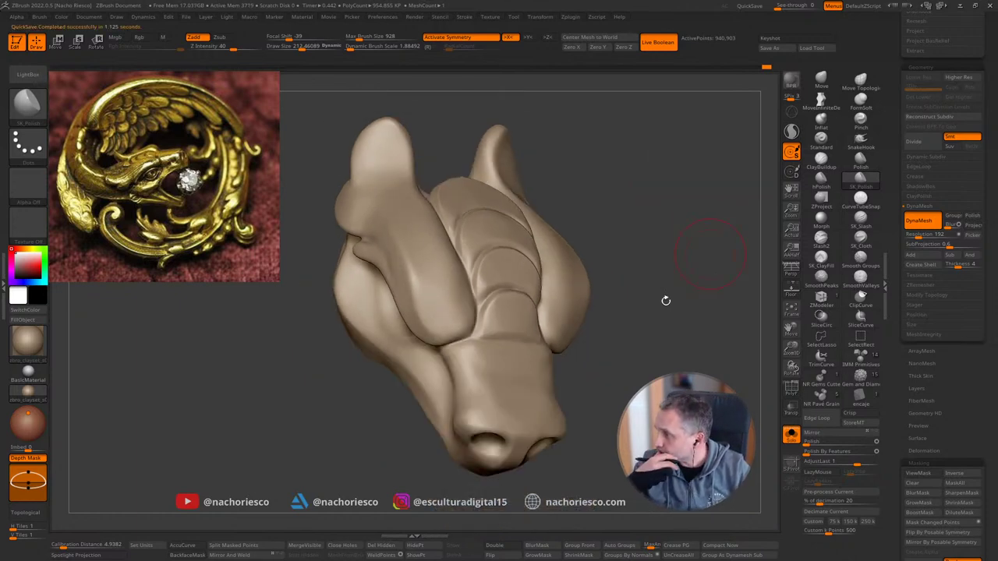
pyautogui.moveTo(666, 300)
pyautogui.mouseDown(button='right')
pyautogui.moveTo(695, 272)
pyautogui.moveTo(710, 279)
pyautogui.moveTo(655, 305)
pyautogui.moveTo(692, 278)
pyautogui.mouseUp(button='right')
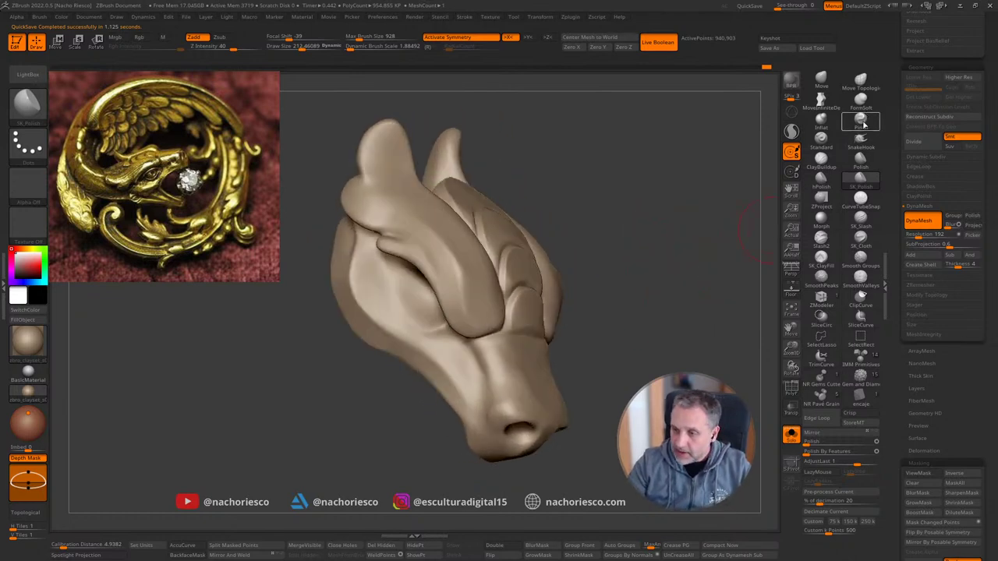
# Step: Flatten the brow ridge beside the central scales with the Polish brush and smooth its outer side with SmoothPeaks
pyautogui.click(861, 161)
pyautogui.moveTo(490, 293); pyautogui.dragTo(492, 293)
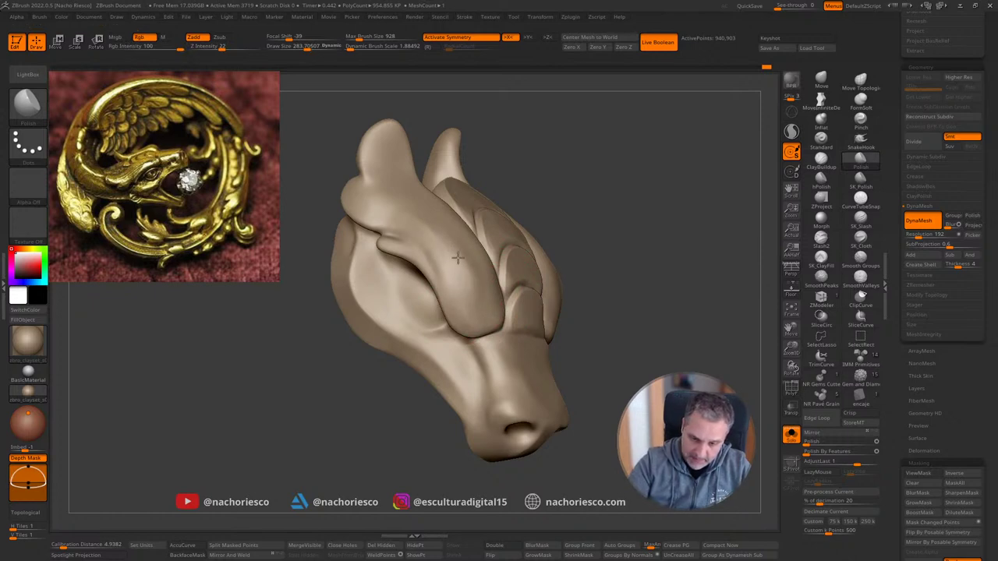
pyautogui.keyDown('shift'); pyautogui.moveTo(686, 218); pyautogui.dragTo(660, 234); pyautogui.keyUp('shift')
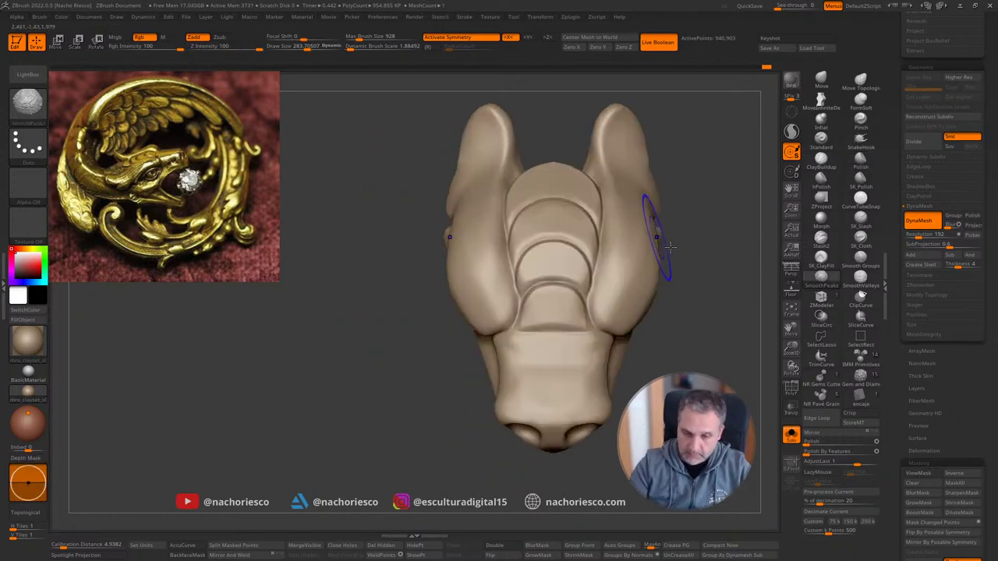
pyautogui.moveTo(719, 310)
pyautogui.mouseDown()
pyautogui.moveTo(762, 236)
pyautogui.moveTo(720, 281)
pyautogui.moveTo(697, 258)
pyautogui.moveTo(708, 253)
pyautogui.moveTo(676, 366)
pyautogui.moveTo(735, 317)
pyautogui.moveTo(729, 374)
pyautogui.mouseUp()
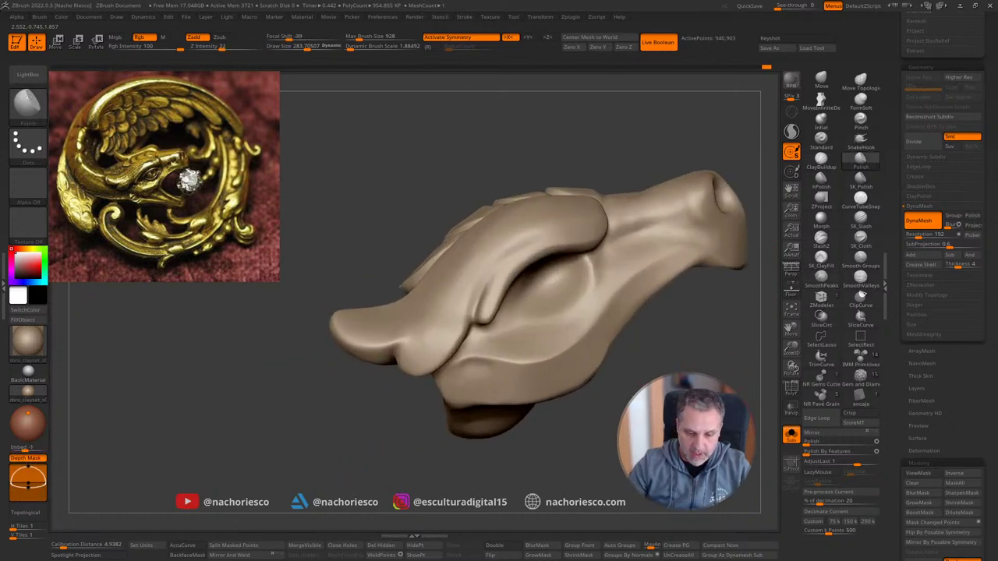
# Step: Build a thin raised rim along the horn's lower edge with ClayBuildup at Draw Size about 57, undoing the excess at its inner end
pyautogui.click(821, 159)
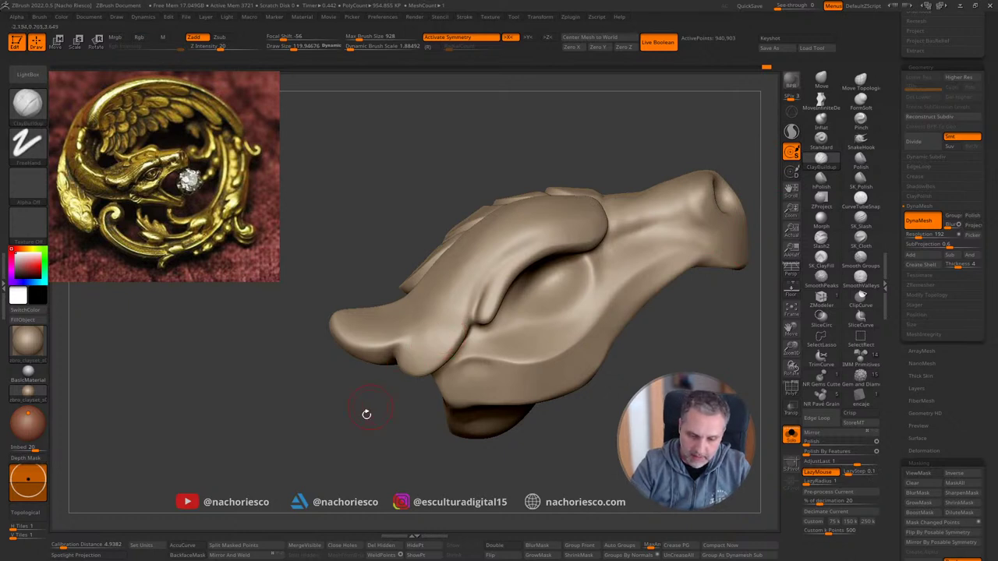
pyautogui.moveTo(367, 414); pyautogui.dragTo(364, 341)
pyautogui.moveTo(406, 416)
pyautogui.mouseDown()
pyautogui.moveTo(413, 444)
pyautogui.moveTo(457, 460)
pyautogui.moveTo(468, 444)
pyautogui.moveTo(457, 444)
pyautogui.moveTo(459, 423)
pyautogui.mouseUp()
pyautogui.press('s')
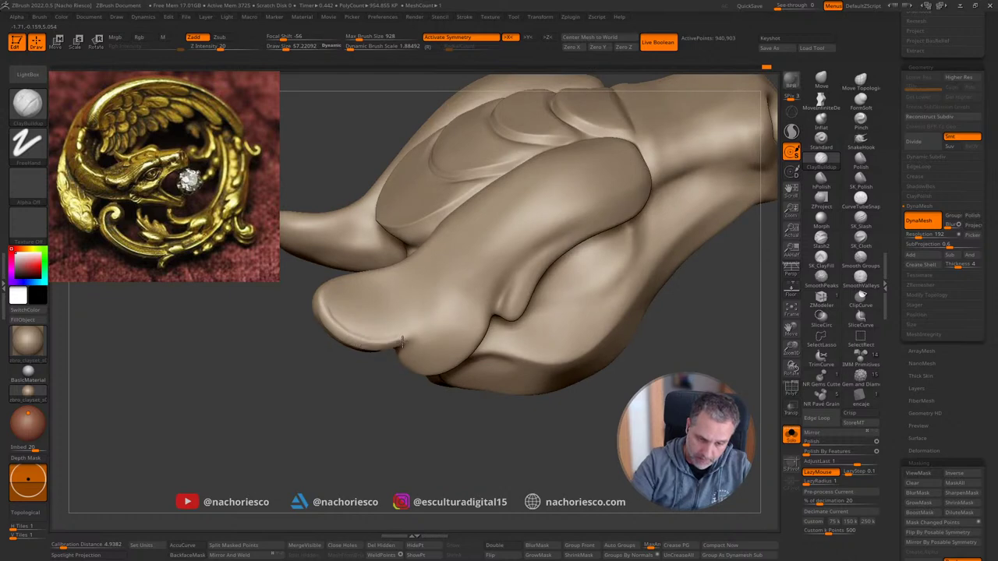
pyautogui.moveTo(403, 343); pyautogui.dragTo(407, 343)
pyautogui.moveTo(428, 396); pyautogui.dragTo(419, 358)
pyautogui.moveTo(355, 446); pyautogui.dragTo(359, 459)
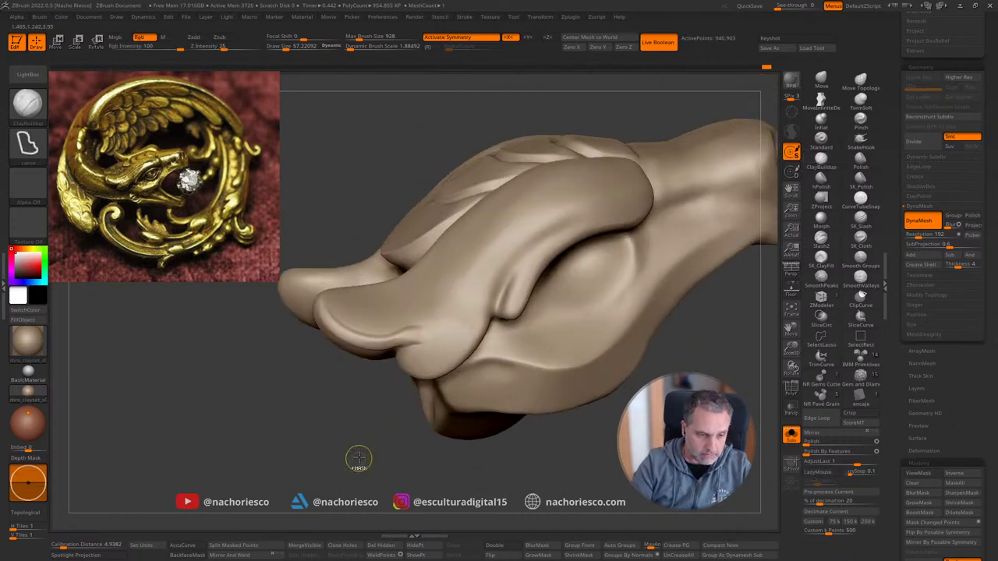
pyautogui.hotkey('ctrl', 'z')
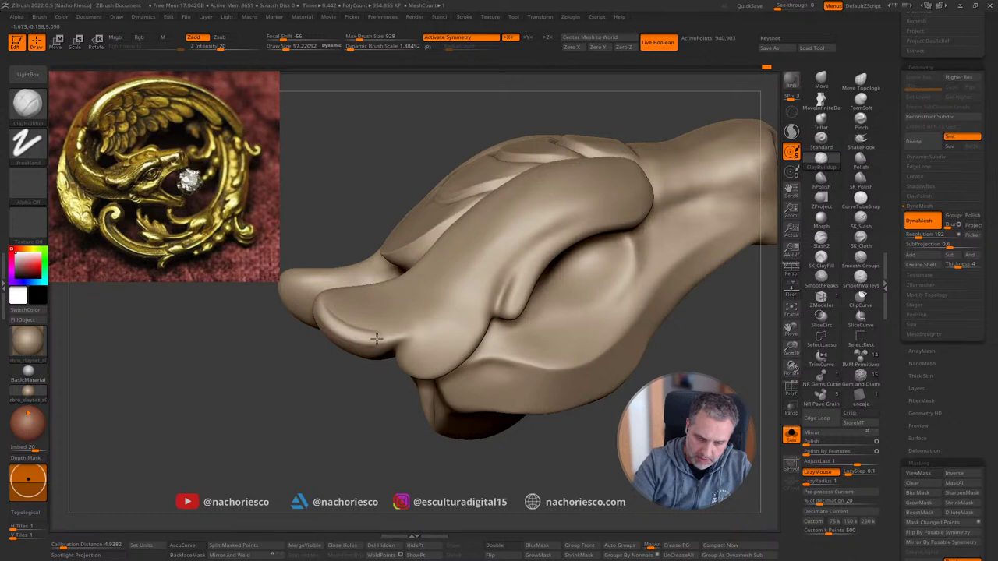
# Step: Extend the raised rim around the horn tip and set the brush Draw Size to about 88
pyautogui.moveTo(385, 424)
pyautogui.mouseDown(button='right')
pyautogui.moveTo(379, 452)
pyautogui.moveTo(376, 375)
pyautogui.mouseUp(button='right')
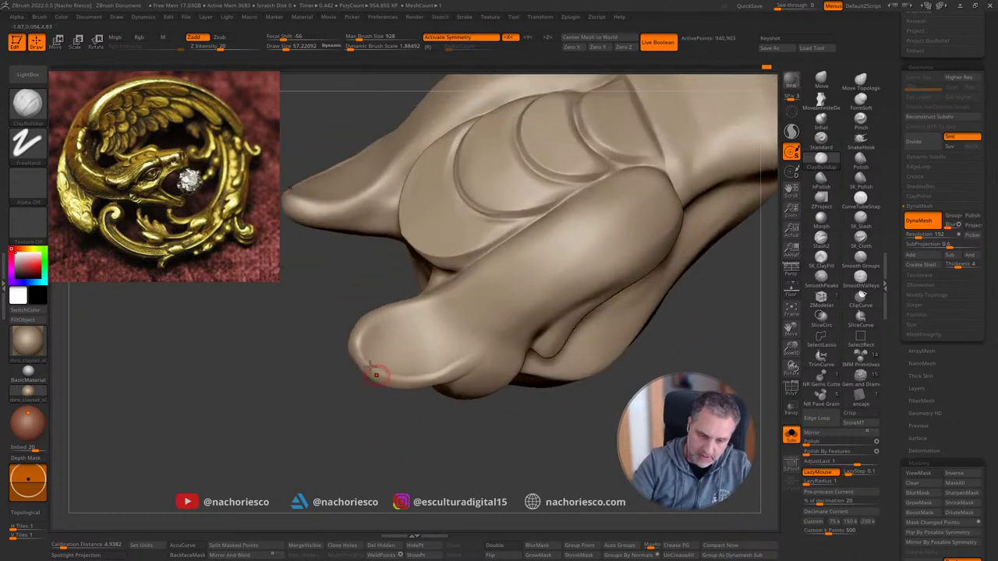
pyautogui.moveTo(369, 324)
pyautogui.mouseDown()
pyautogui.moveTo(439, 298)
pyautogui.moveTo(351, 338)
pyautogui.mouseUp()
pyautogui.press('s')
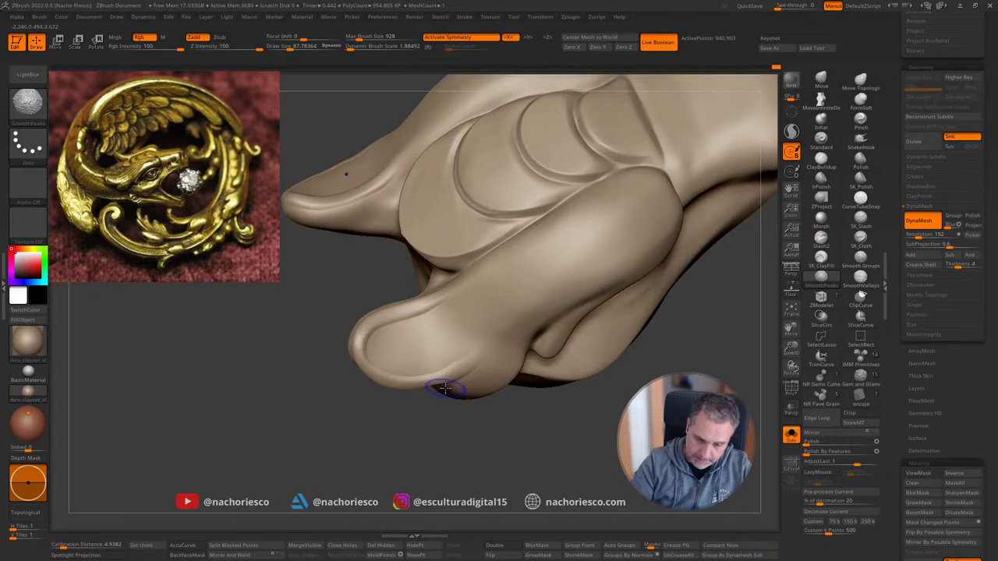
# Step: Soften the horn's rim and the hollow inside it, alternating the SmoothPeaks and SmoothValleys brushes
pyautogui.moveTo(461, 364); pyautogui.dragTo(452, 389, button='right')
pyautogui.click(861, 278)
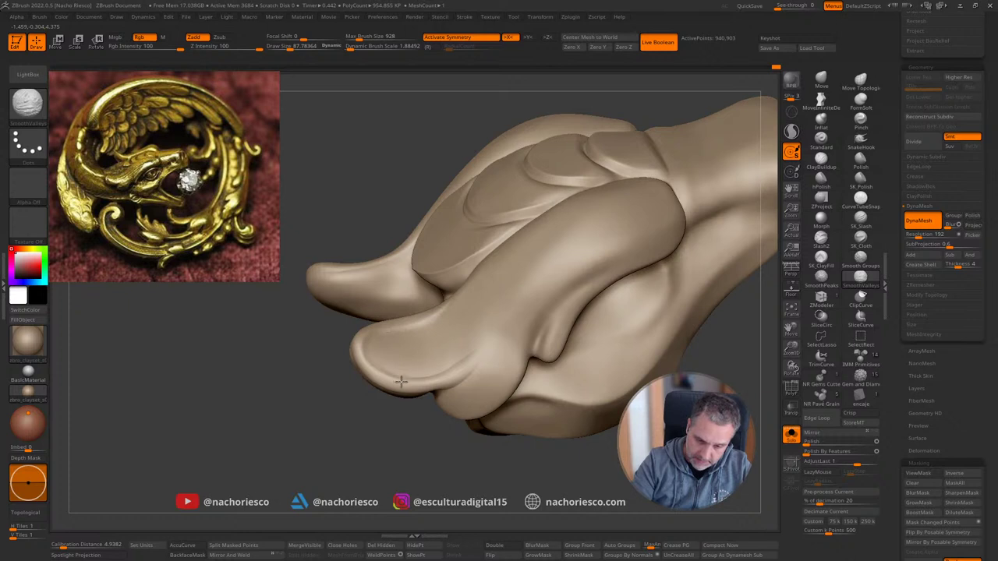
pyautogui.click(833, 279)
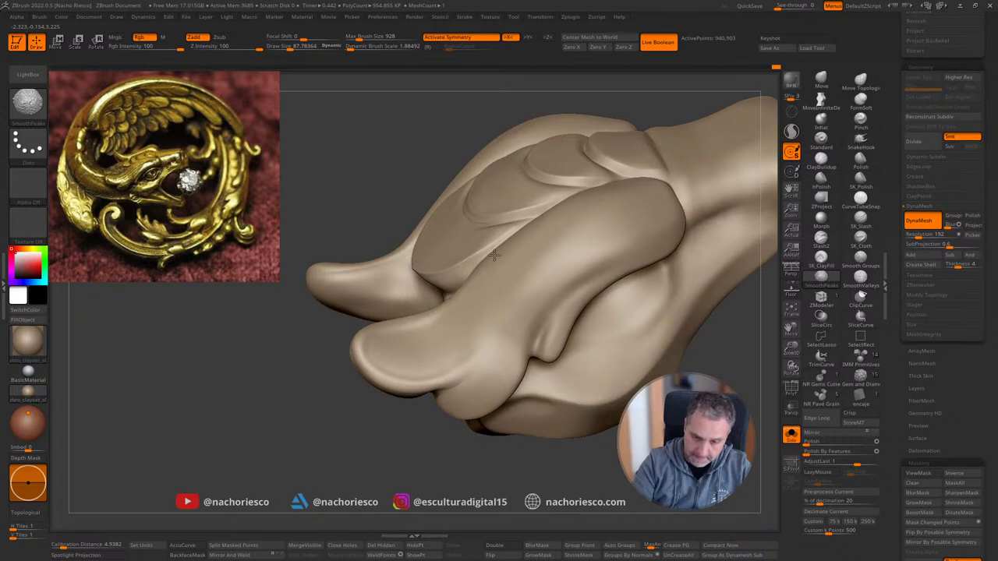
pyautogui.moveTo(436, 499); pyautogui.dragTo(408, 461)
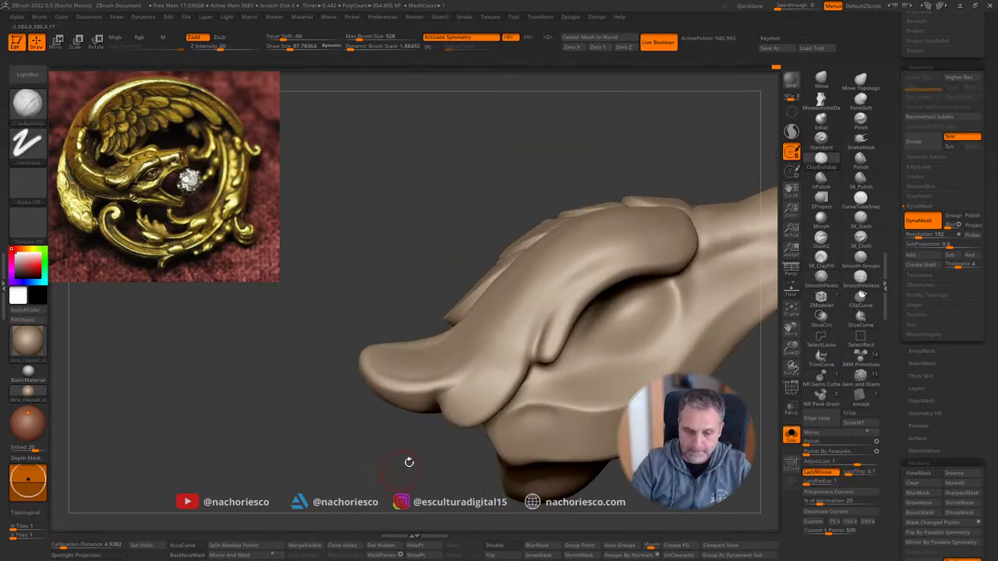
pyautogui.click(868, 282)
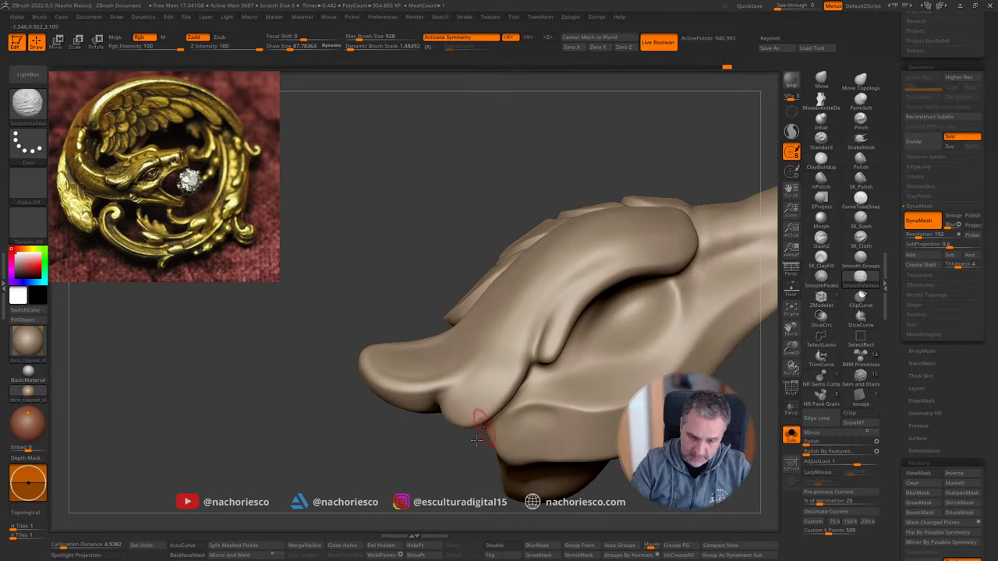
pyautogui.moveTo(441, 492)
pyautogui.keyDown('alt'); pyautogui.mouseDown()
pyautogui.moveTo(430, 461)
pyautogui.moveTo(434, 469)
pyautogui.moveTo(446, 394)
pyautogui.mouseUp(); pyautogui.keyUp('alt')
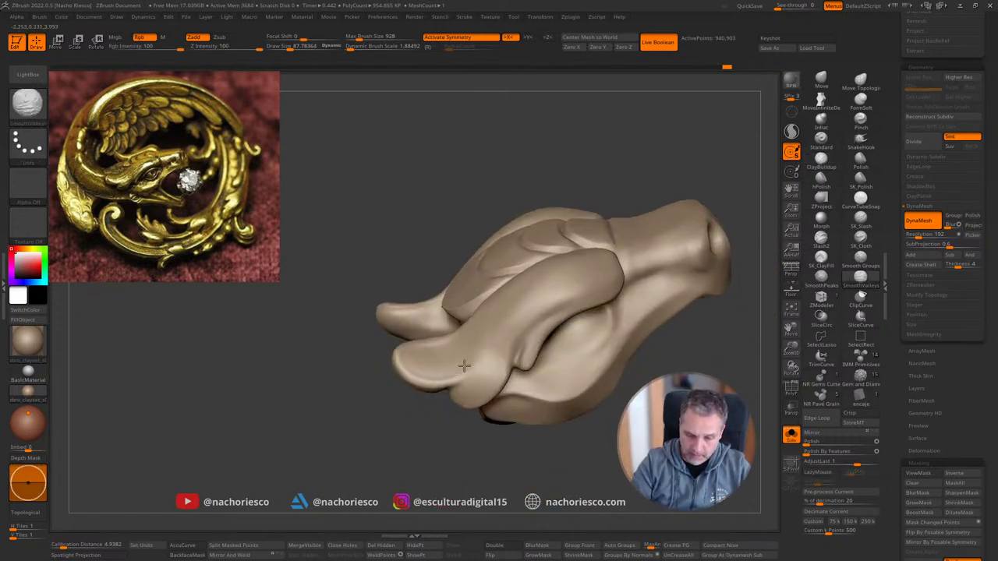
pyautogui.keyDown('shift'); pyautogui.click(822, 280); pyautogui.keyUp('shift')
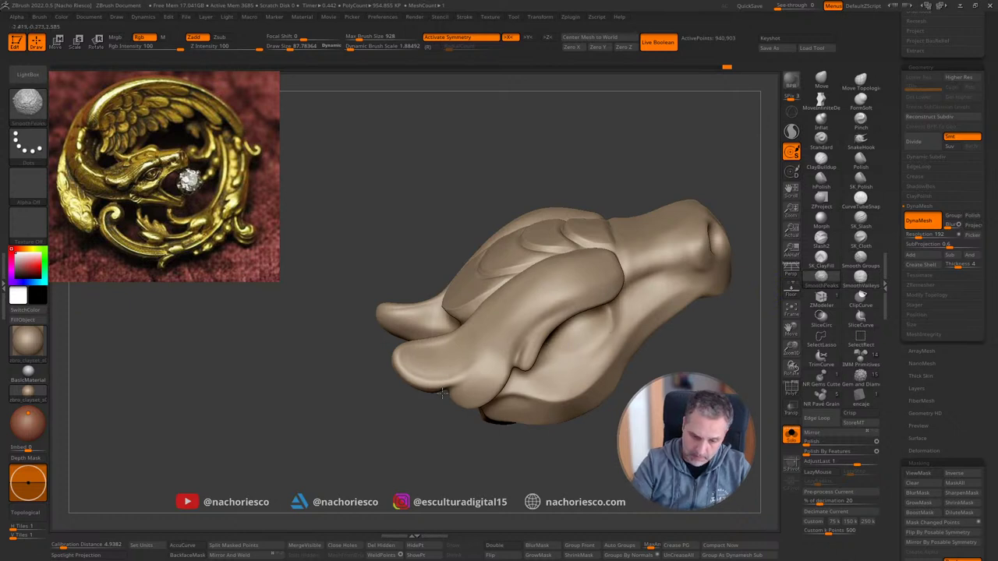
# Step: Turn off Solo to show the whole head and sculpt a soft fold under the lower eyelid with ClayBuildup
pyautogui.moveTo(442, 394)
pyautogui.mouseDown()
pyautogui.moveTo(601, 352)
pyautogui.moveTo(530, 366)
pyautogui.moveTo(597, 408)
pyautogui.mouseUp()
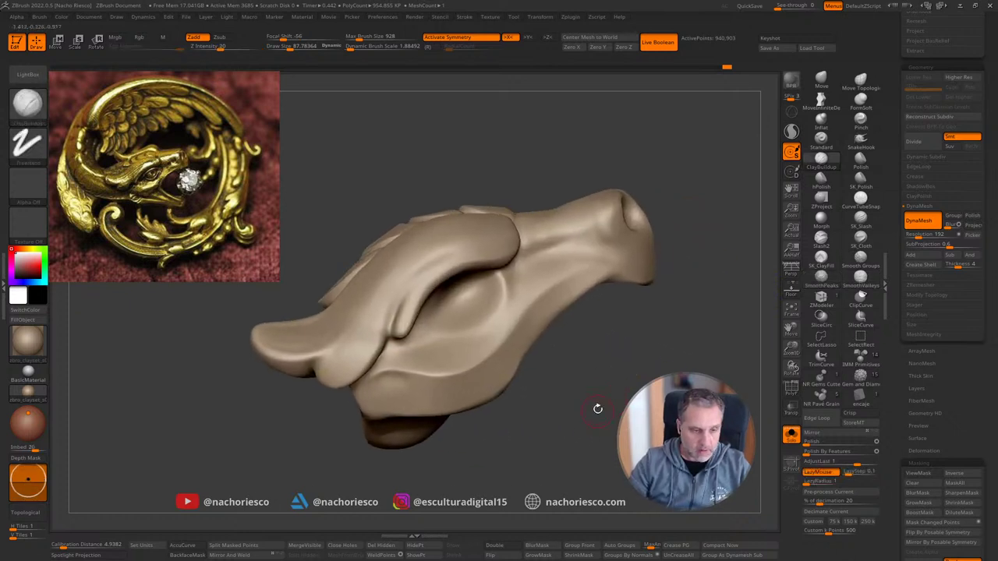
pyautogui.click(791, 434)
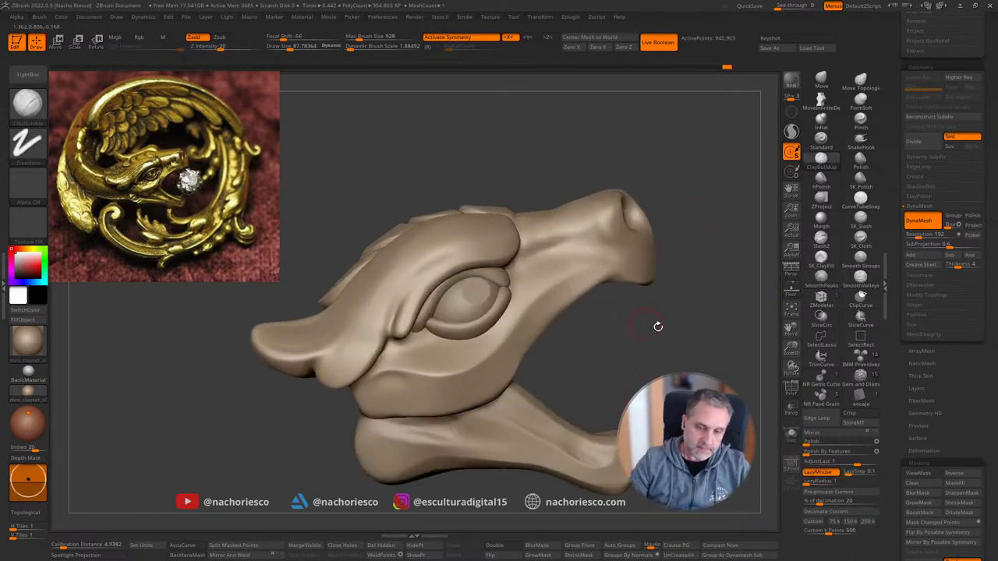
pyautogui.moveTo(659, 326)
pyautogui.mouseDown()
pyautogui.moveTo(660, 350)
pyautogui.moveTo(686, 355)
pyautogui.mouseUp()
pyautogui.press('b')
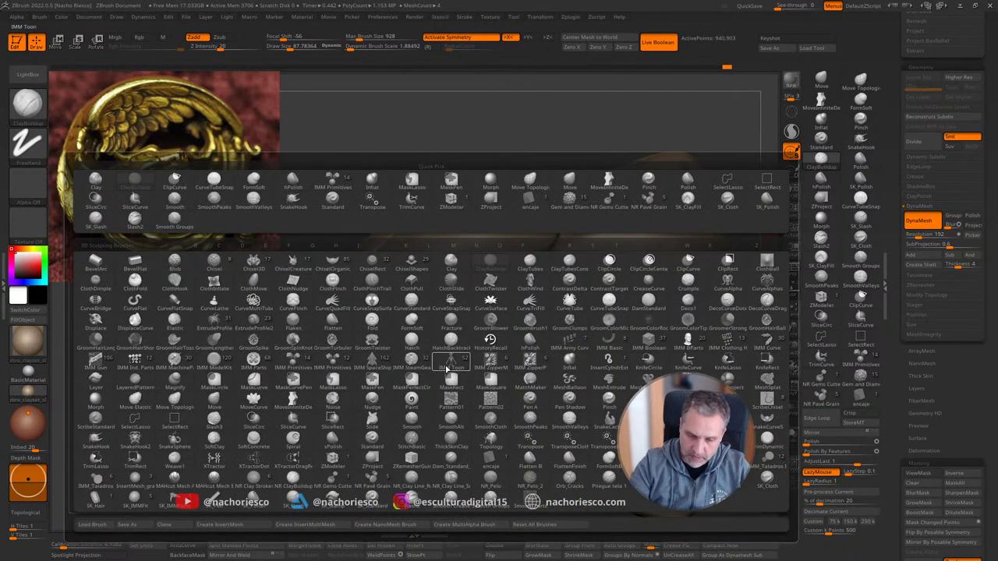
pyautogui.click(447, 371)
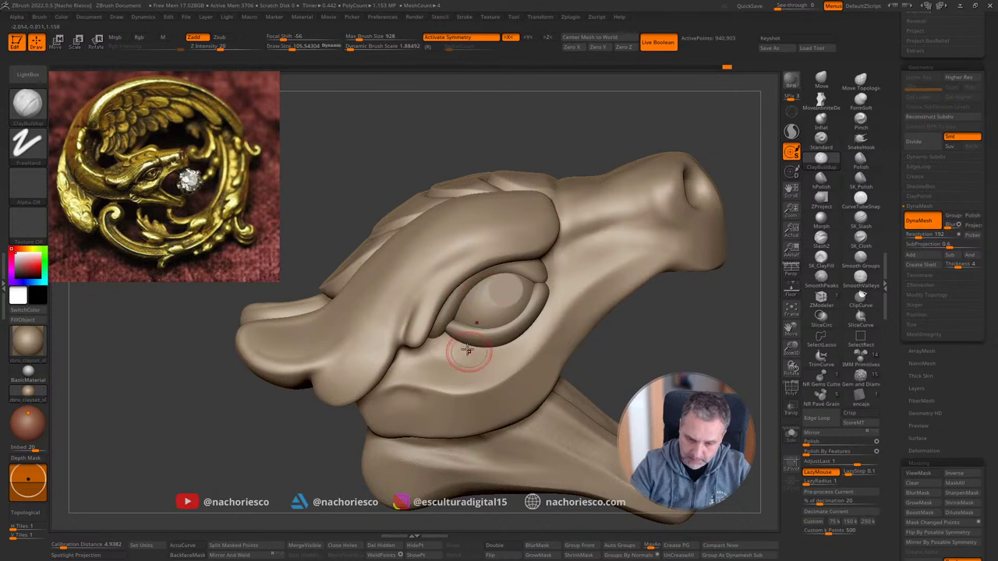
pyautogui.moveTo(435, 349); pyautogui.dragTo(483, 350)
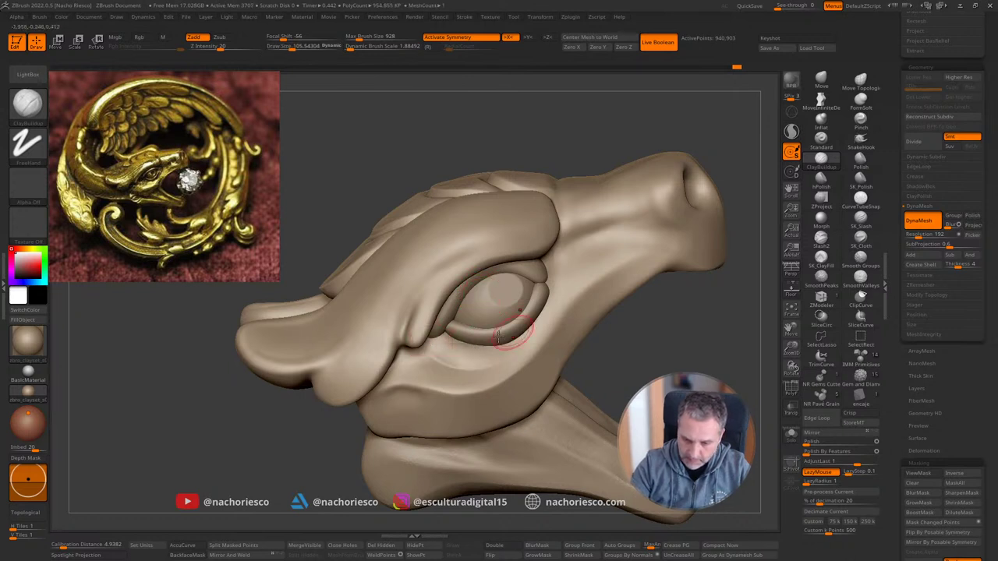
pyautogui.moveTo(638, 343); pyautogui.dragTo(647, 340)
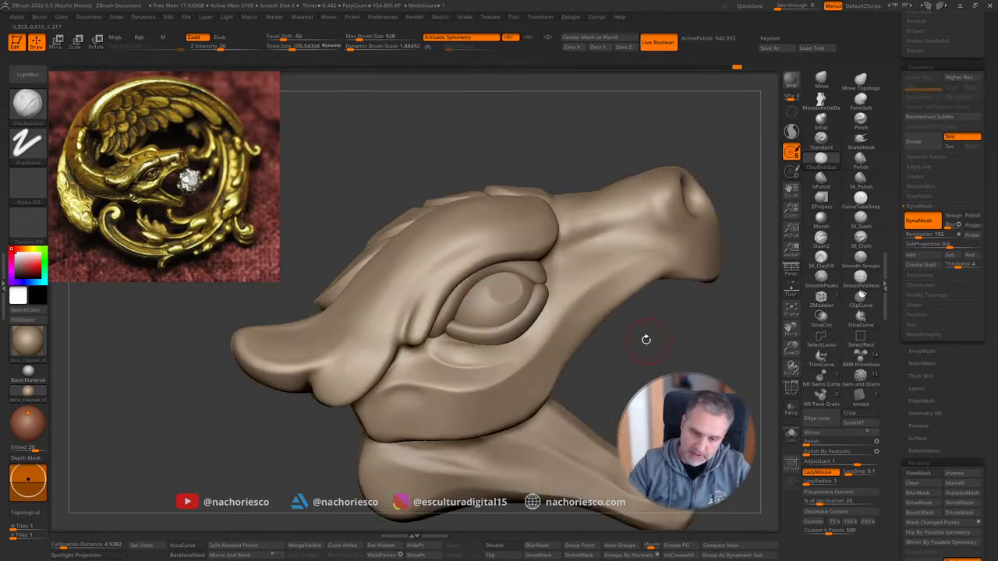
pyautogui.press('shift')
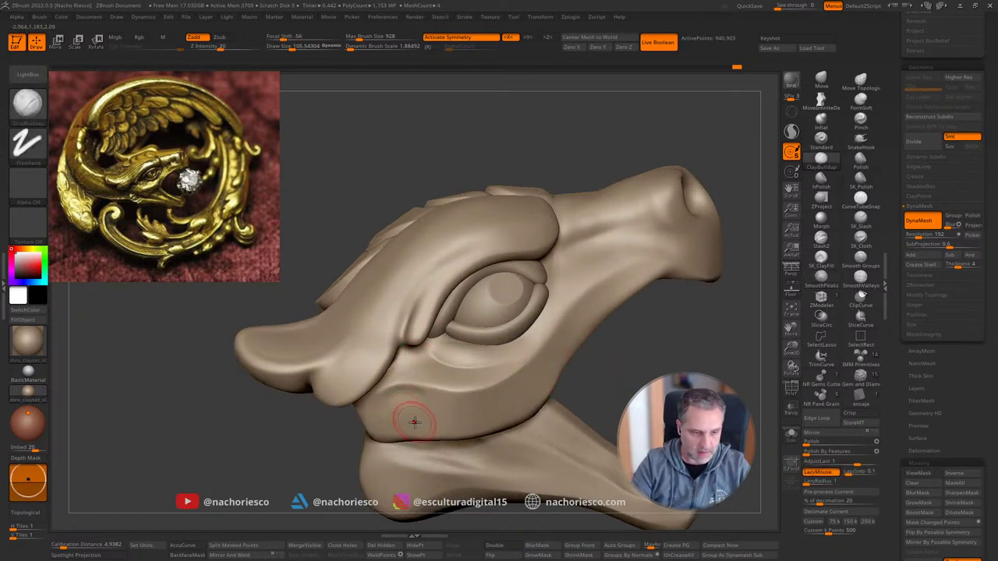
# Step: Refine the lower rear edge of the cheek with ClayBuildup at Draw Size about 115 and smooth it with SmoothPeaks
pyautogui.moveTo(641, 382); pyautogui.dragTo(401, 412)
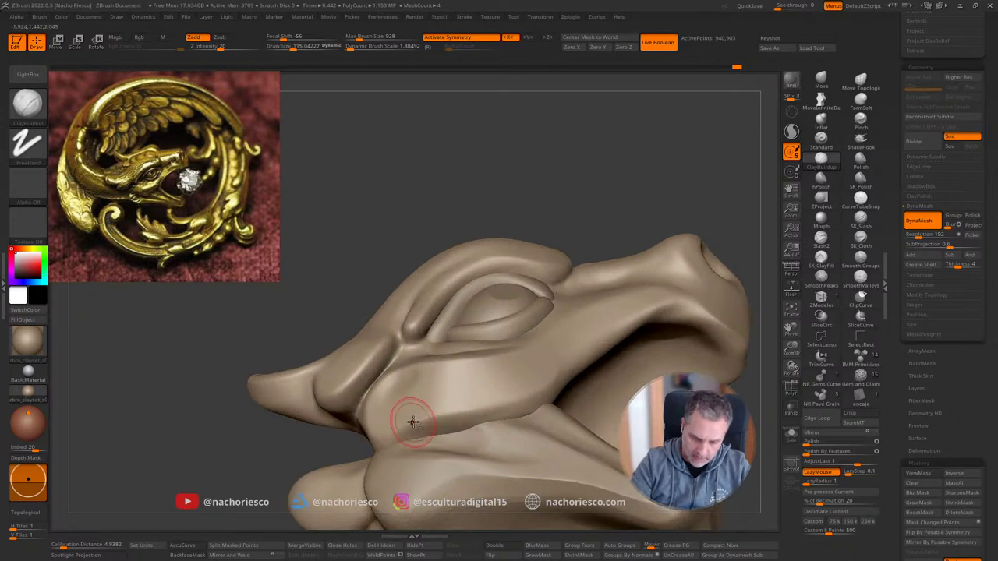
pyautogui.press('shift')
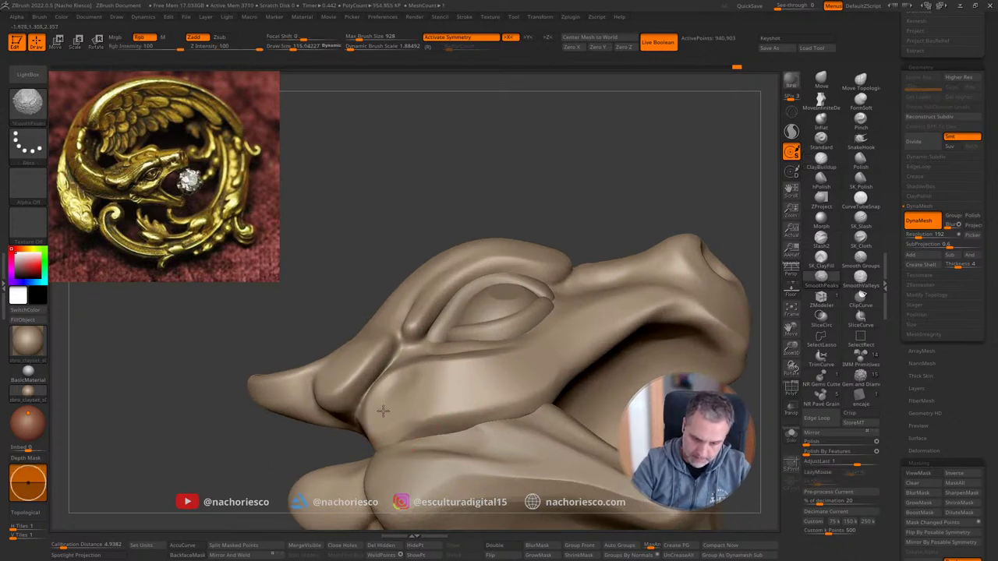
pyautogui.moveTo(228, 405); pyautogui.dragTo(228, 469)
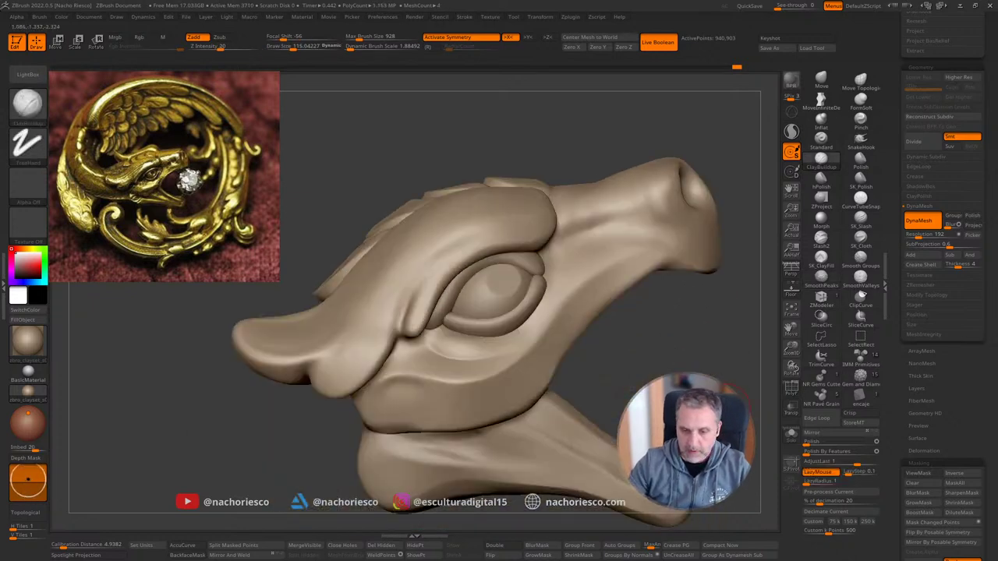
# Step: Shape the side of the snout and upper lip with ClayBuildup, smooth them with SmoothPeaks, and refine the nostril rim
pyautogui.moveTo(706, 421)
pyautogui.keyDown('alt'); pyautogui.mouseDown()
pyautogui.moveTo(705, 349)
pyautogui.moveTo(696, 397)
pyautogui.moveTo(653, 475)
pyautogui.mouseUp(); pyautogui.keyUp('alt')
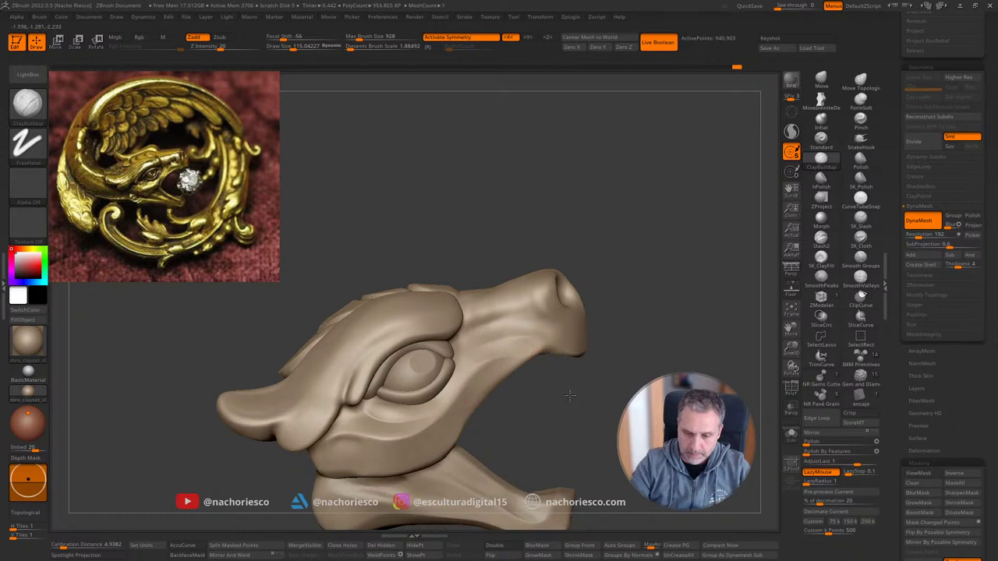
pyautogui.moveTo(570, 396); pyautogui.dragTo(538, 340, button='right')
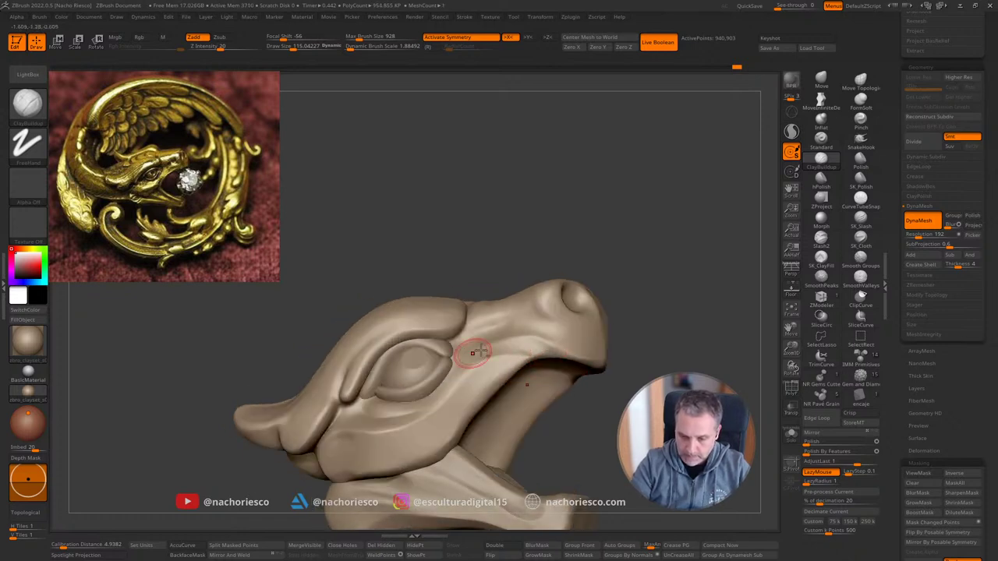
pyautogui.moveTo(460, 347); pyautogui.dragTo(675, 335, button='right')
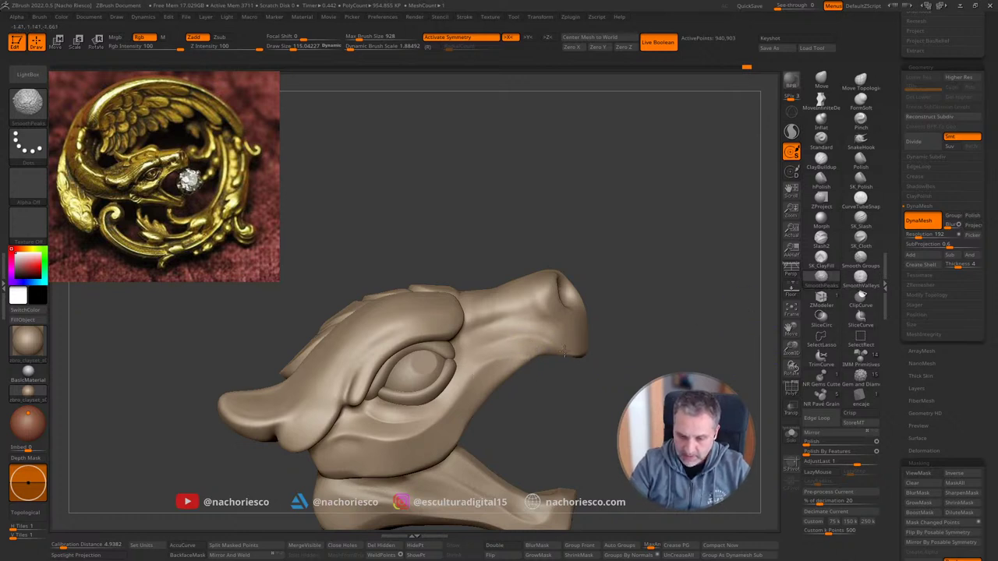
pyautogui.keyDown('shift'); pyautogui.moveTo(577, 354); pyautogui.dragTo(507, 336); pyautogui.keyUp('shift')
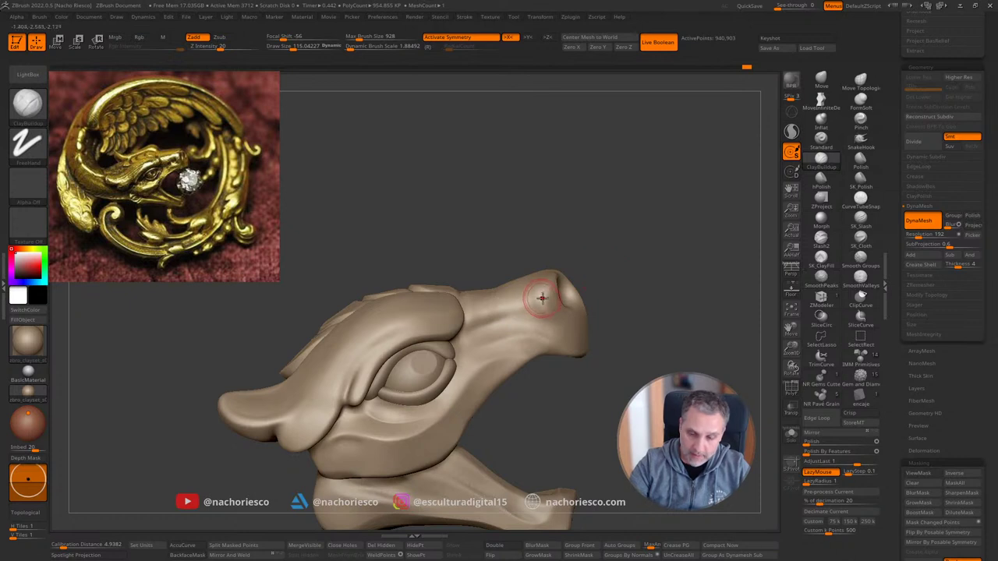
pyautogui.moveTo(551, 272); pyautogui.dragTo(568, 286)
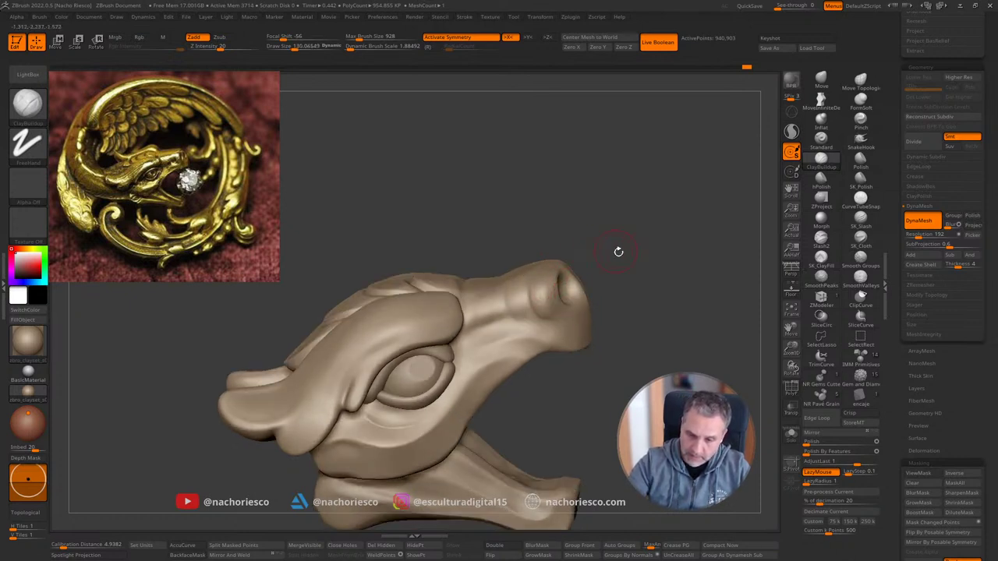
# Step: Sculpt a curved fold into the brow above the upper eyelid with ClayBuildup, reducing Draw Size to about 80, and smooth it with SmoothPeaks
pyautogui.moveTo(618, 252); pyautogui.dragTo(623, 223)
pyautogui.moveTo(653, 344)
pyautogui.keyDown('alt'); pyautogui.mouseDown()
pyautogui.moveTo(656, 312)
pyautogui.moveTo(687, 346)
pyautogui.moveTo(723, 323)
pyautogui.moveTo(665, 363)
pyautogui.moveTo(688, 356)
pyautogui.moveTo(682, 390)
pyautogui.mouseUp(); pyautogui.keyUp('alt')
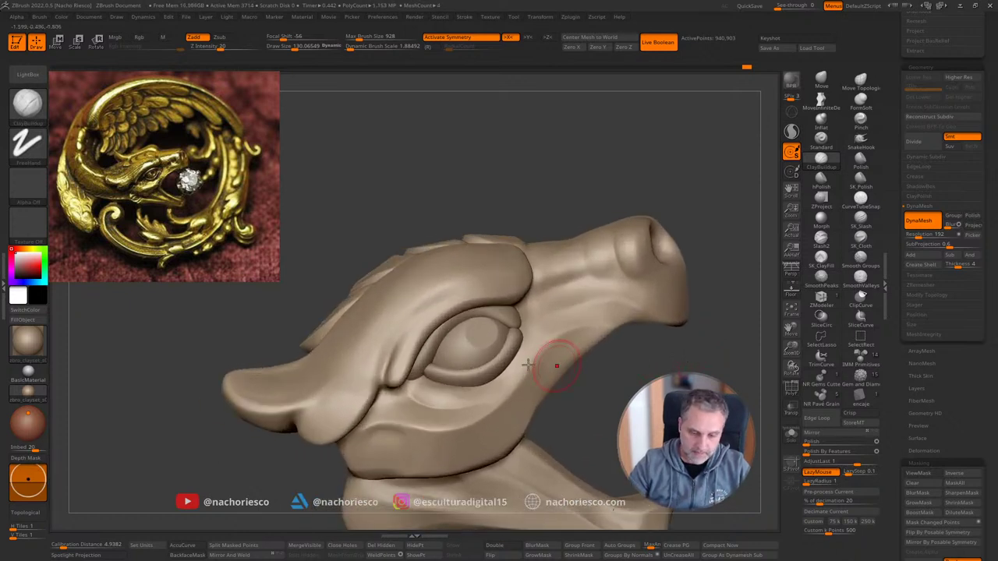
pyautogui.press('s')
pyautogui.moveTo(390, 364); pyautogui.dragTo(468, 311)
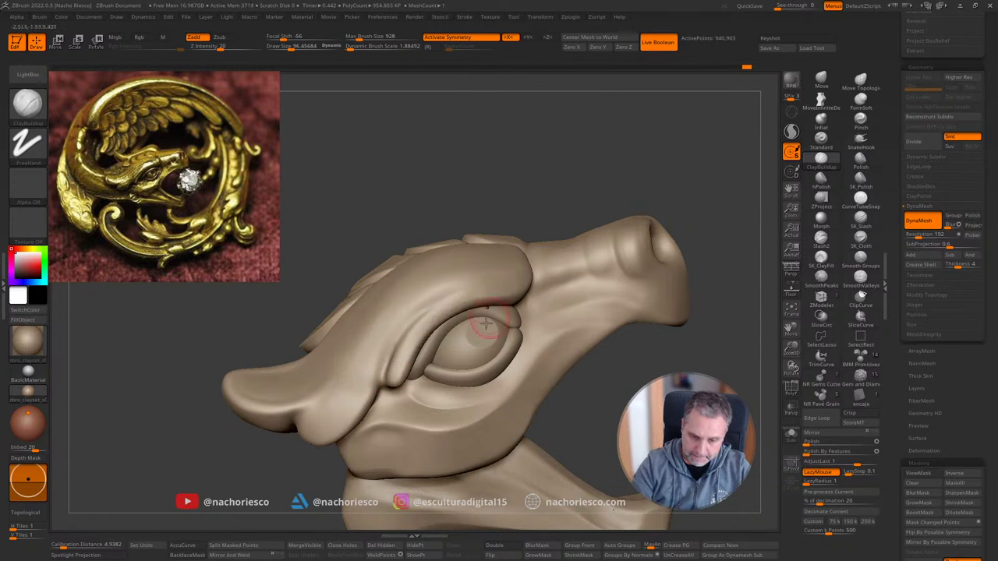
pyautogui.press('[')
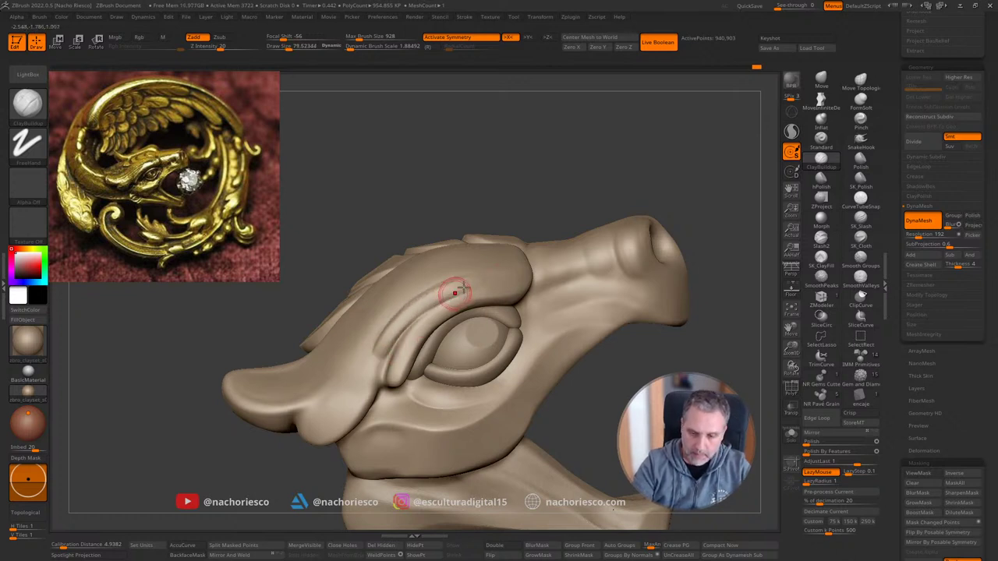
pyautogui.press('shift')
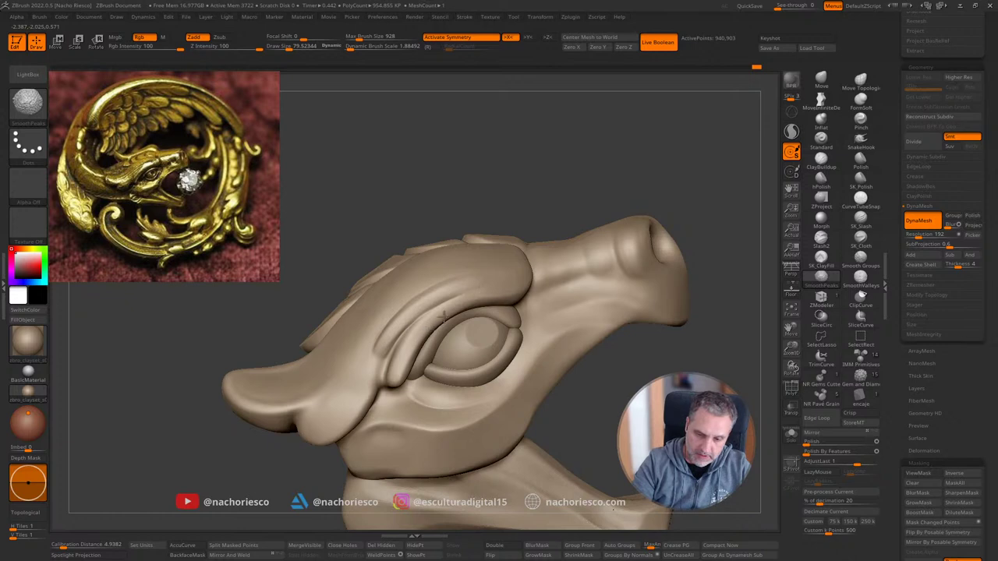
pyautogui.moveTo(691, 347)
pyautogui.mouseDown()
pyautogui.moveTo(695, 327)
pyautogui.moveTo(685, 350)
pyautogui.mouseUp()
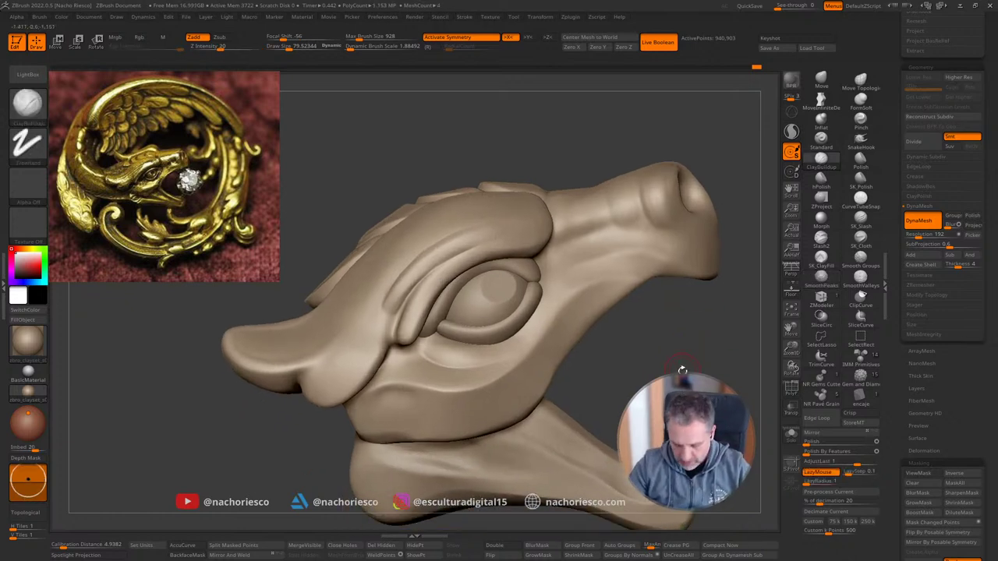
# Step: Reshape the brow folds with the Slide brush at Draw Size about 130 and smooth them with SmoothPeaks and SmoothValleys
pyautogui.hotkey('ctrl', 'b')
pyautogui.press('s')
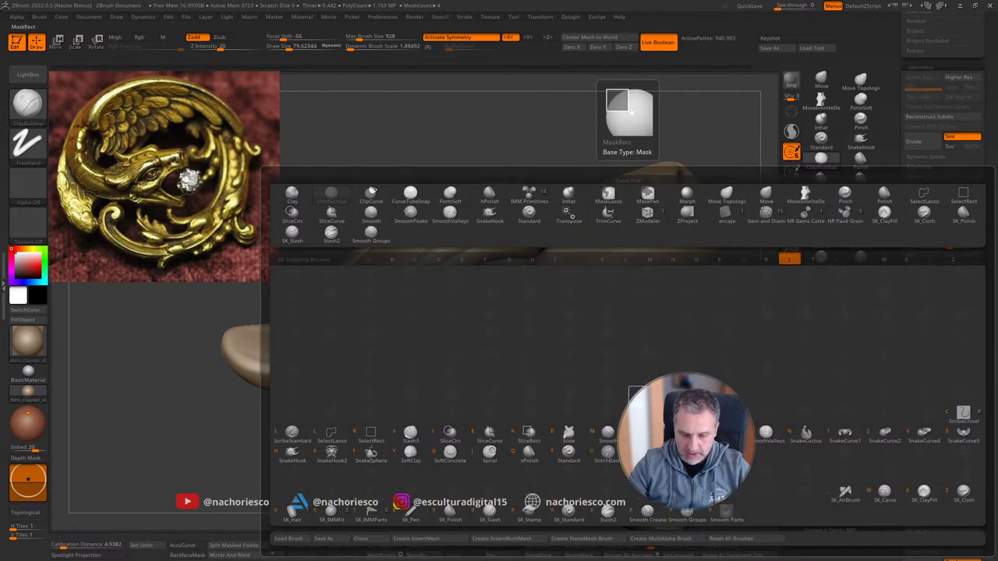
pyautogui.click(569, 435)
pyautogui.press('s')
pyautogui.moveTo(413, 302); pyautogui.dragTo(389, 303)
pyautogui.press('s')
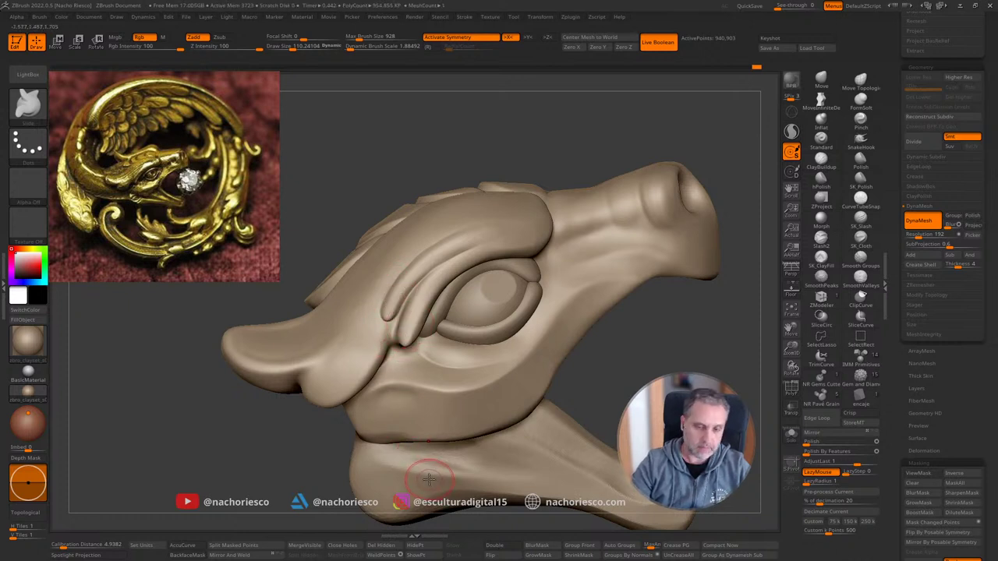
pyautogui.keyDown('shift'); pyautogui.moveTo(453, 255); pyautogui.dragTo(443, 256); pyautogui.keyUp('shift')
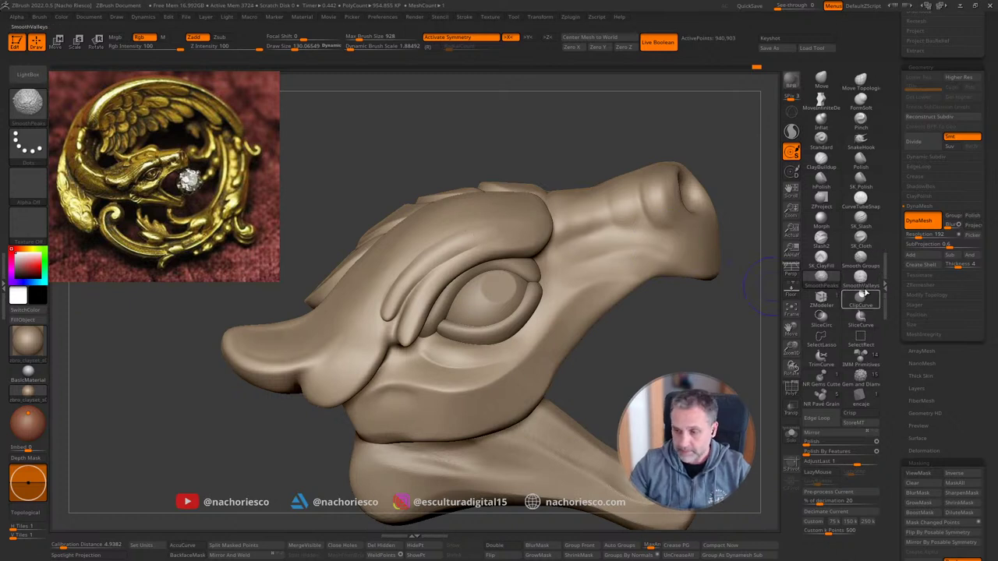
pyautogui.click(862, 283)
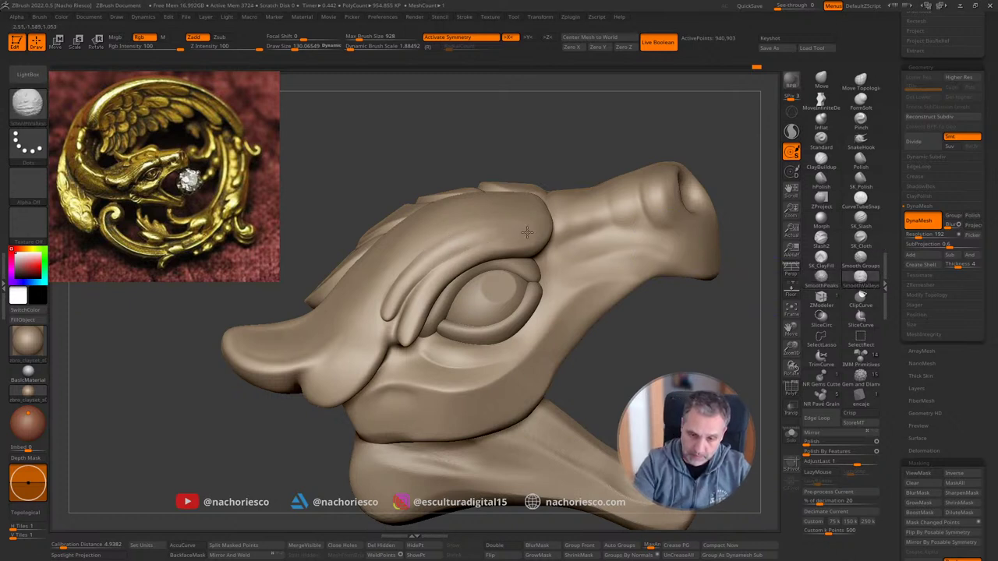
pyautogui.moveTo(646, 305)
pyautogui.keyDown('alt'); pyautogui.mouseDown()
pyautogui.moveTo(693, 281)
pyautogui.moveTo(692, 326)
pyautogui.mouseUp(); pyautogui.keyUp('alt')
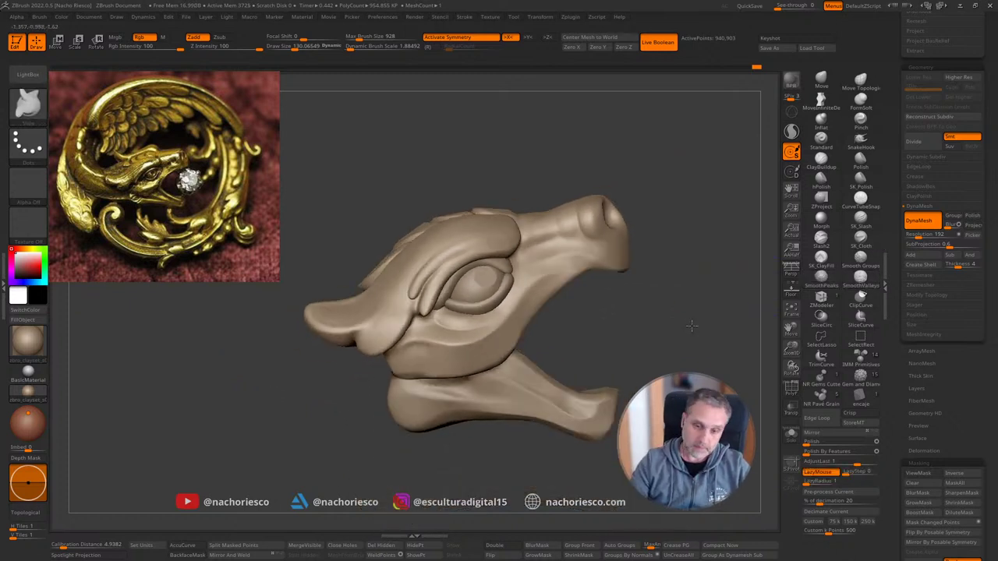
pyautogui.moveTo(689, 327); pyautogui.dragTo(664, 373, button='right')
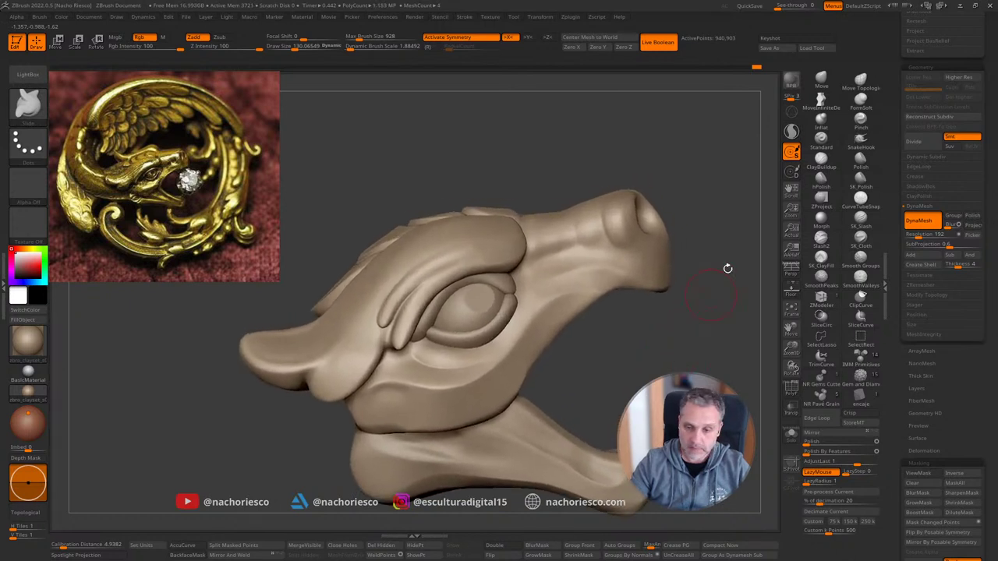
# Step: Adjust the brow ridge's profile with the Move brush at Draw Size about 226
pyautogui.click(822, 81)
pyautogui.press('s')
pyautogui.moveTo(480, 221)
pyautogui.mouseDown()
pyautogui.moveTo(515, 225)
pyautogui.moveTo(470, 221)
pyautogui.mouseUp()
pyautogui.keyDown('ctrl'); pyautogui.moveTo(570, 308); pyautogui.dragTo(644, 357, button='right'); pyautogui.keyUp('ctrl')
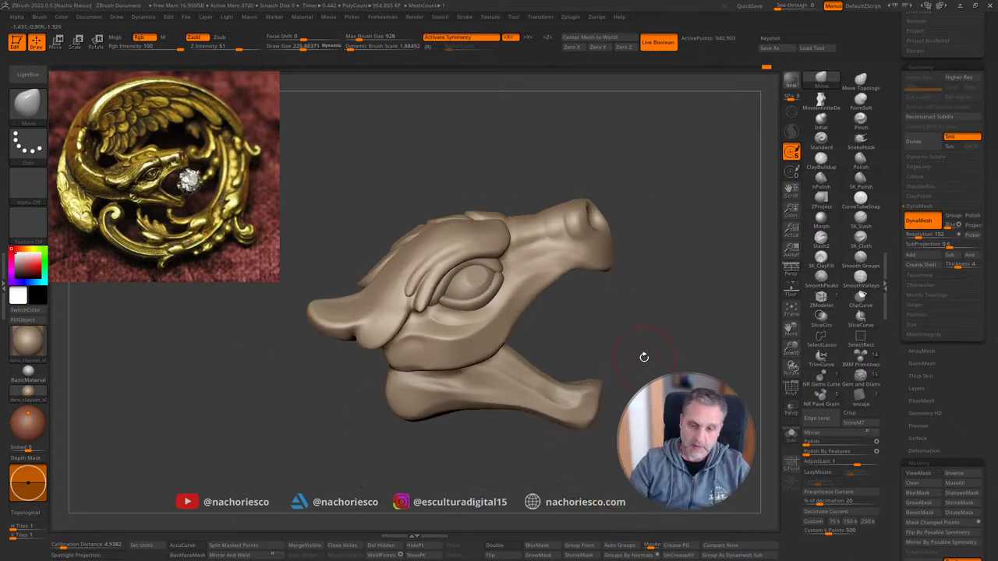
# Step: Refine the side contour of the snout from above with the Move brush at Draw Size about 199
pyautogui.moveTo(650, 353)
pyautogui.mouseDown()
pyautogui.moveTo(663, 330)
pyautogui.moveTo(667, 376)
pyautogui.mouseUp()
pyautogui.moveTo(668, 375)
pyautogui.keyDown('alt'); pyautogui.mouseDown(button='right')
pyautogui.moveTo(646, 467)
pyautogui.moveTo(646, 406)
pyautogui.mouseUp(button='right'); pyautogui.keyUp('alt')
pyautogui.keyDown('alt'); pyautogui.moveTo(646, 405); pyautogui.dragTo(660, 457, button='right'); pyautogui.keyUp('alt')
pyautogui.moveTo(519, 216)
pyautogui.mouseDown()
pyautogui.moveTo(553, 225)
pyautogui.moveTo(546, 220)
pyautogui.mouseUp()
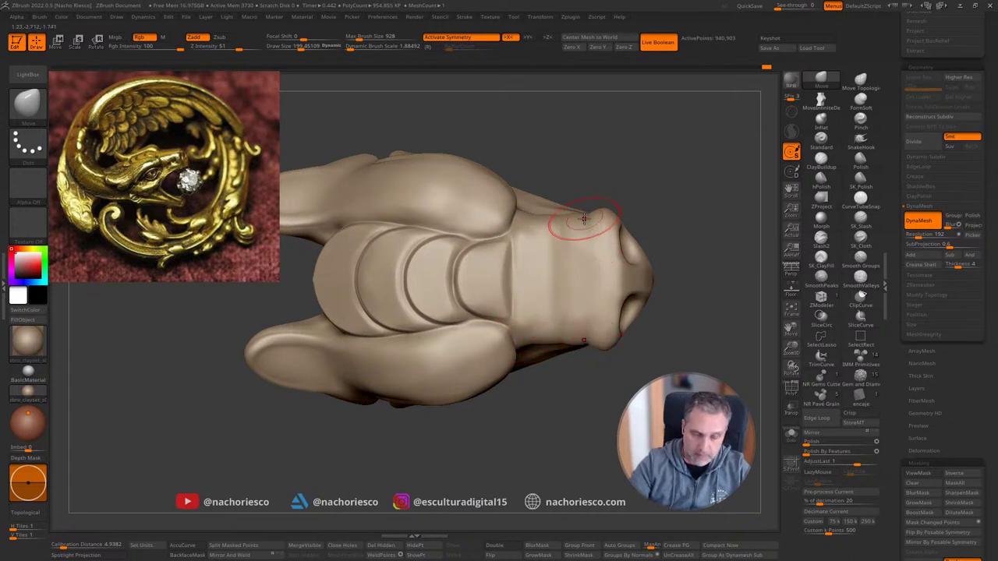
pyautogui.moveTo(709, 307); pyautogui.dragTo(680, 431)
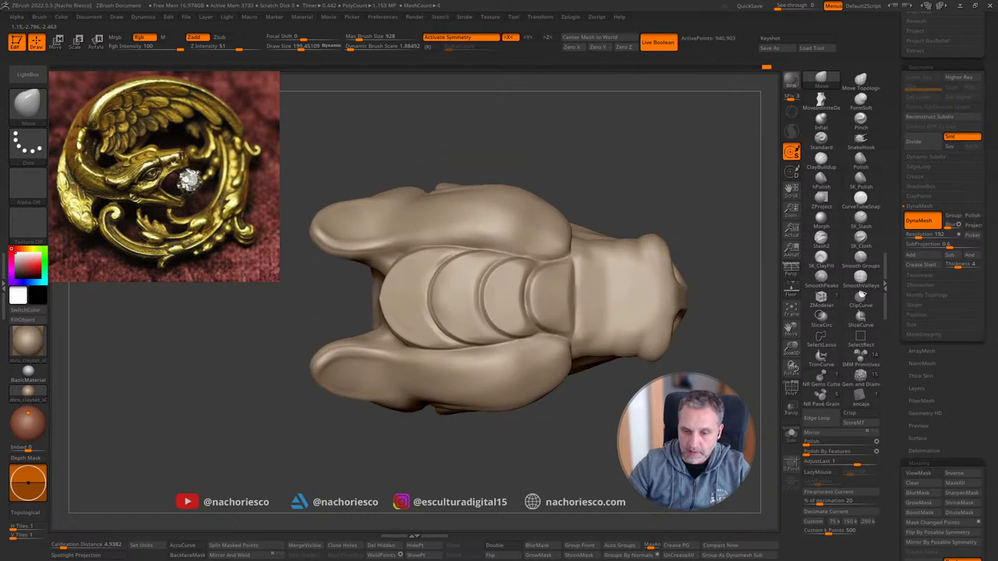
# Step: Carve the crease between the brow ridge and the head scales with SK_Slash at Draw Size about 240, smoothing with SmoothValleys and SmoothPeaks
pyautogui.click(861, 221)
pyautogui.press('s')
pyautogui.moveTo(432, 233); pyautogui.dragTo(410, 239)
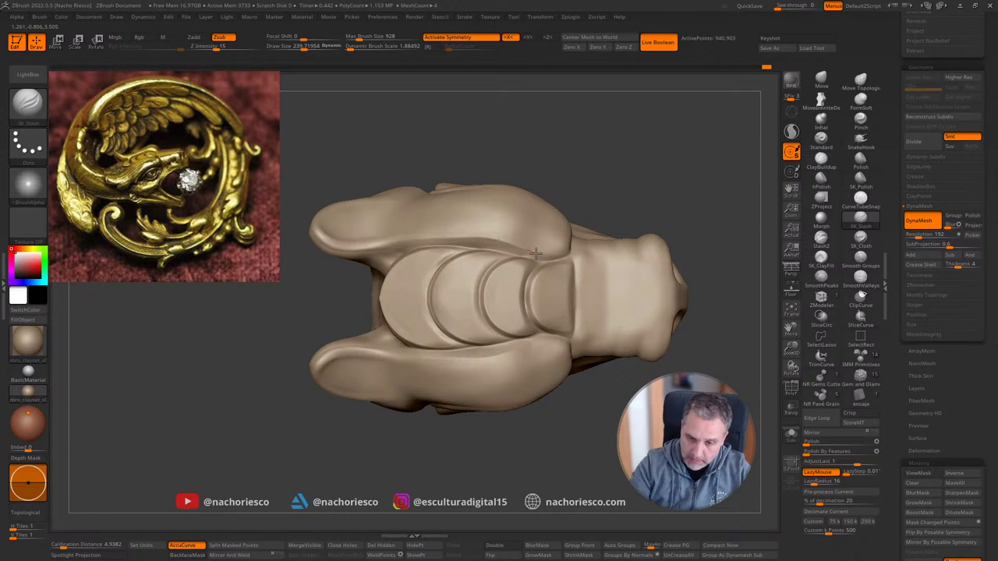
pyautogui.moveTo(672, 184); pyautogui.dragTo(637, 210)
pyautogui.keyDown('shift'); pyautogui.moveTo(519, 358); pyautogui.dragTo(547, 361); pyautogui.keyUp('shift')
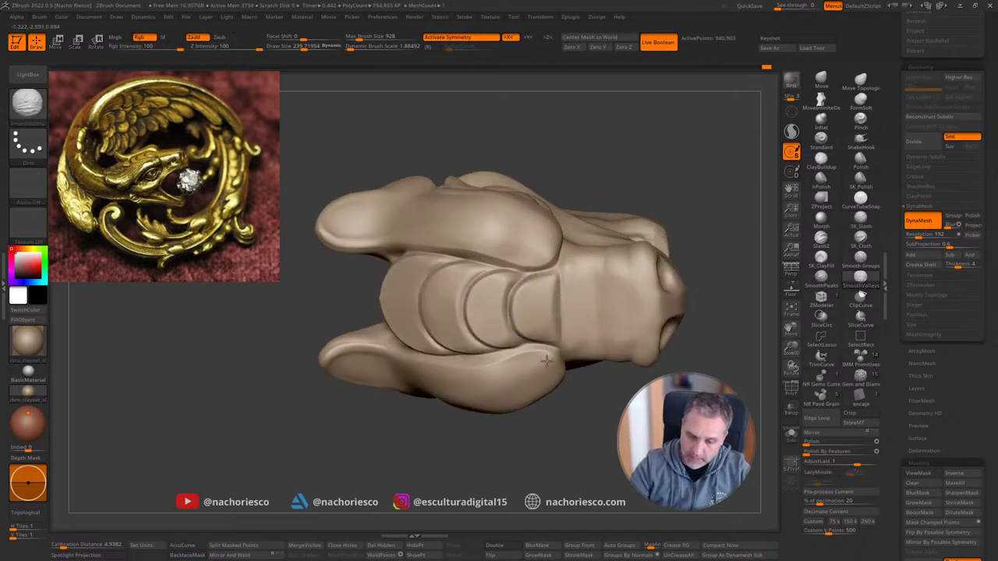
pyautogui.keyDown('shift'); pyautogui.click(824, 282); pyautogui.keyUp('shift')
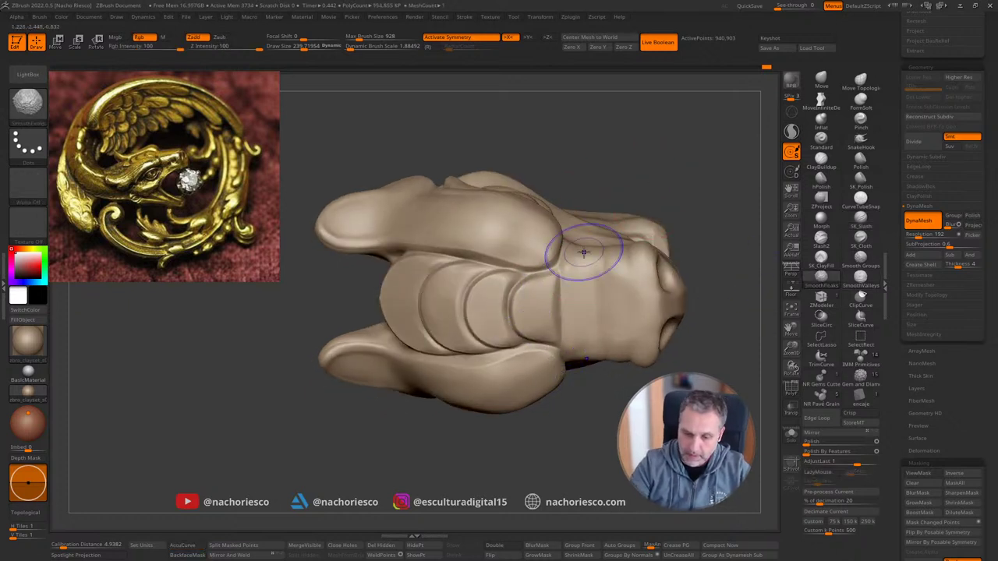
pyautogui.moveTo(641, 421)
pyautogui.keyDown('shift'); pyautogui.mouseDown()
pyautogui.moveTo(639, 403)
pyautogui.moveTo(556, 392)
pyautogui.mouseUp(); pyautogui.keyUp('shift')
# Step: Define the front edge of the foremost head scale with SK_Slash at Draw Size about 207 and flatten its surface with SK_Polish
pyautogui.press('s')
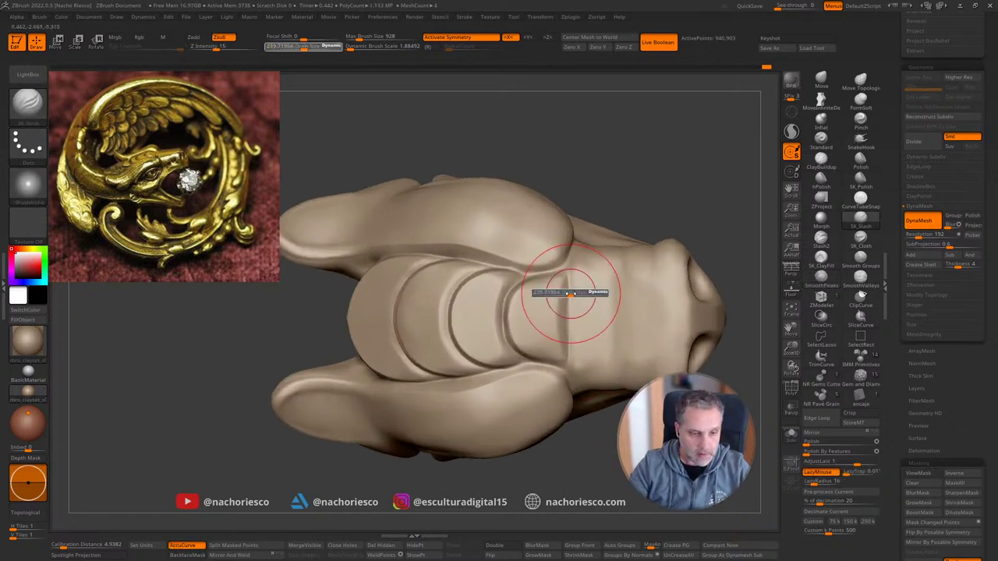
pyautogui.moveTo(574, 293); pyautogui.dragTo(569, 293)
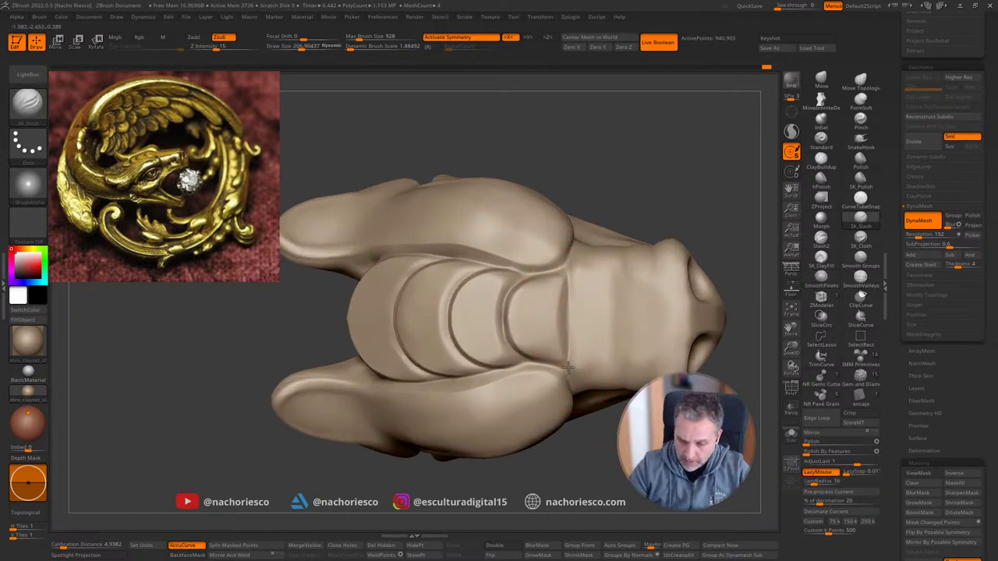
pyautogui.click(861, 187)
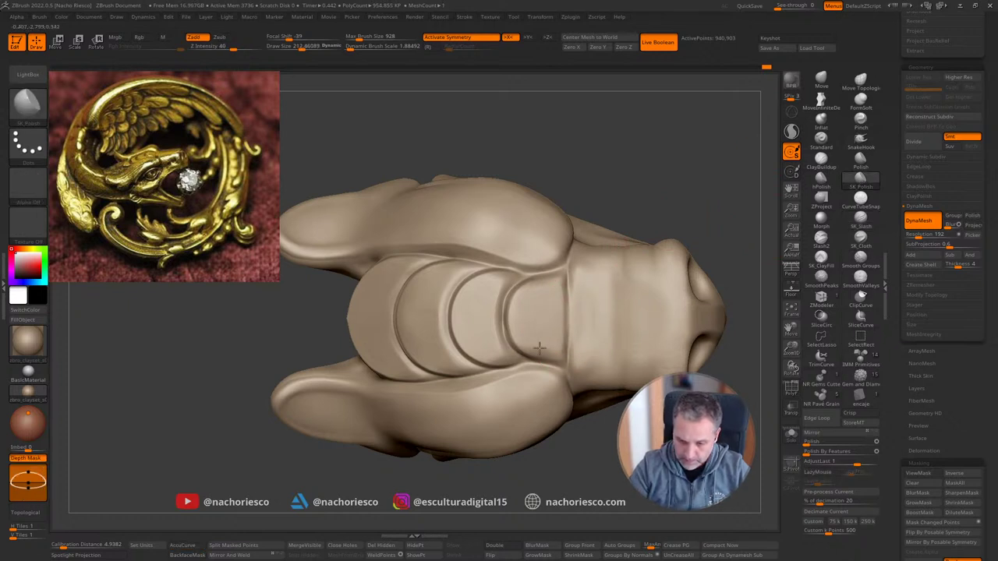
pyautogui.moveTo(548, 317); pyautogui.dragTo(481, 331)
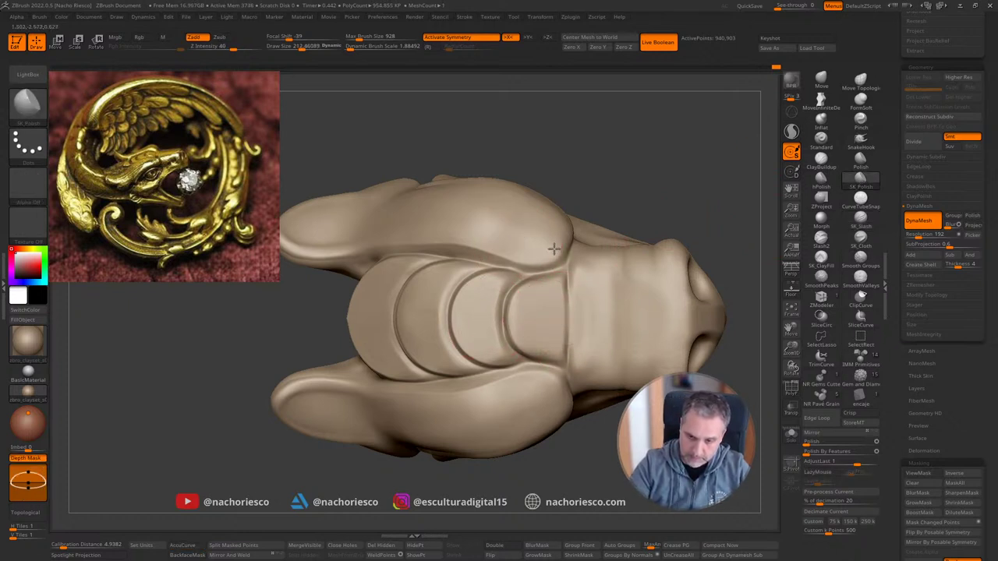
# Step: Save the tool to disk and make the lower jaw the active subtool
pyautogui.moveTo(662, 192)
pyautogui.keyDown('alt'); pyautogui.mouseDown()
pyautogui.moveTo(663, 169)
pyautogui.moveTo(709, 290)
pyautogui.moveTo(707, 375)
pyautogui.moveTo(624, 402)
pyautogui.moveTo(702, 390)
pyautogui.moveTo(686, 421)
pyautogui.moveTo(689, 444)
pyautogui.mouseUp(); pyautogui.keyUp('alt')
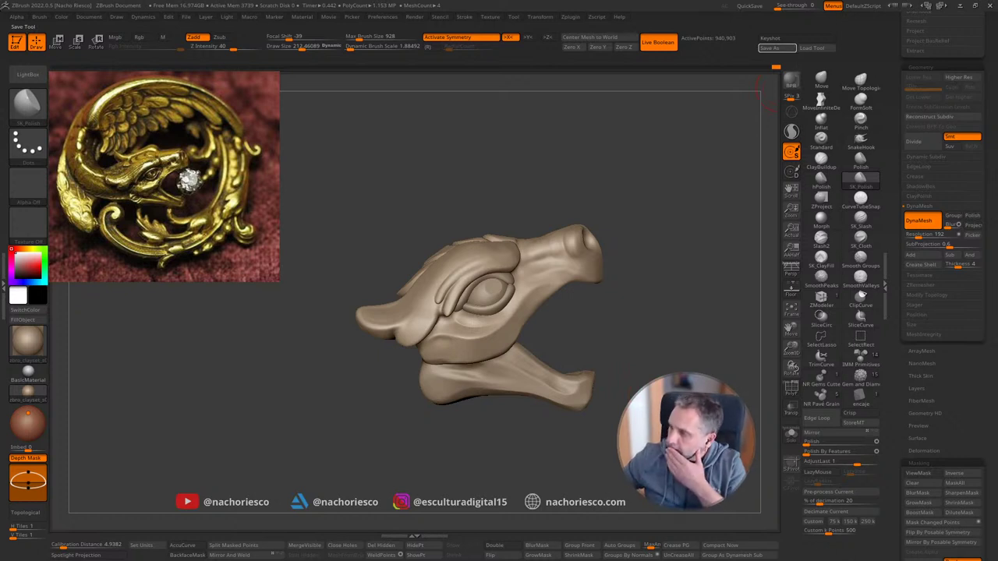
pyautogui.click(768, 48)
pyautogui.moveTo(617, 343); pyautogui.dragTo(627, 339)
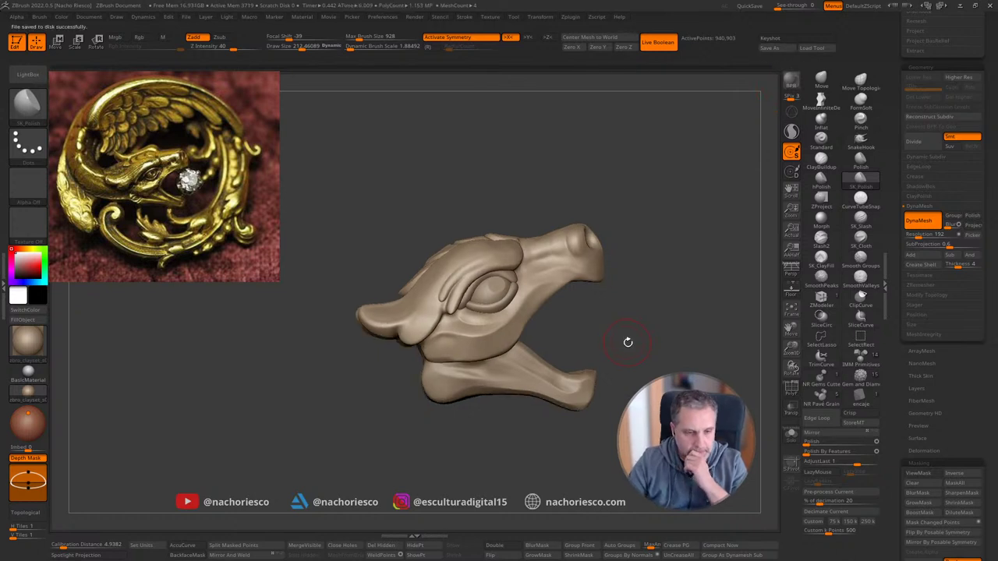
pyautogui.keyDown('alt'); pyautogui.moveTo(658, 296); pyautogui.dragTo(626, 319); pyautogui.keyUp('alt')
pyautogui.keyDown('alt'); pyautogui.click(575, 389); pyautogui.keyUp('alt')
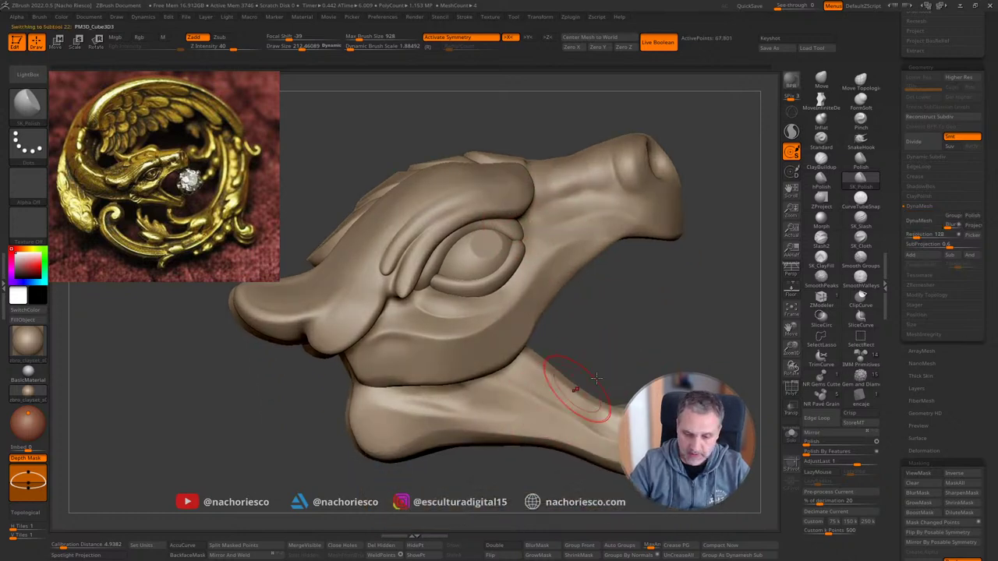
# Step: Try remeshing the lower jaw with DynaMesh at resolution 128
pyautogui.moveTo(644, 352); pyautogui.dragTo(745, 243)
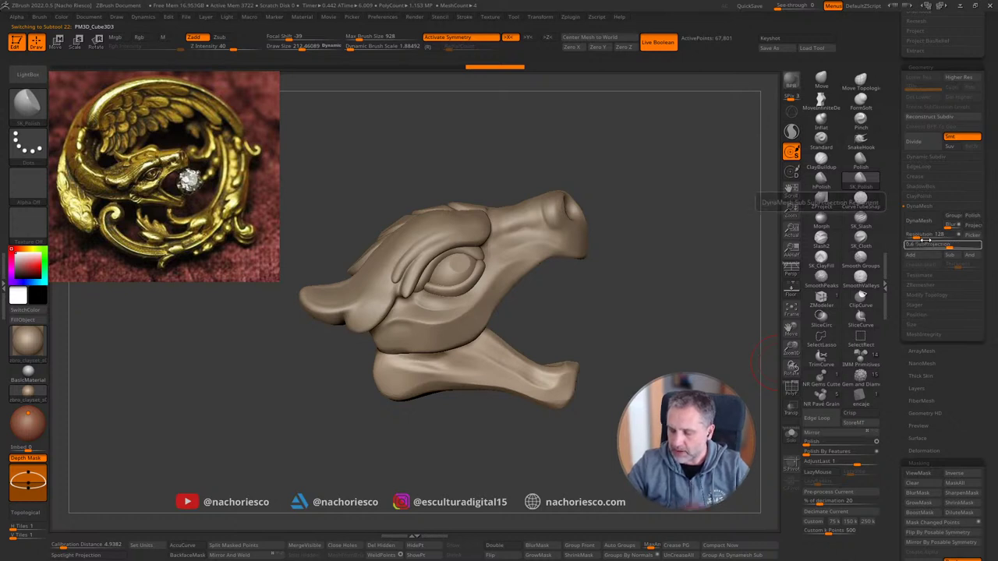
pyautogui.click(922, 222)
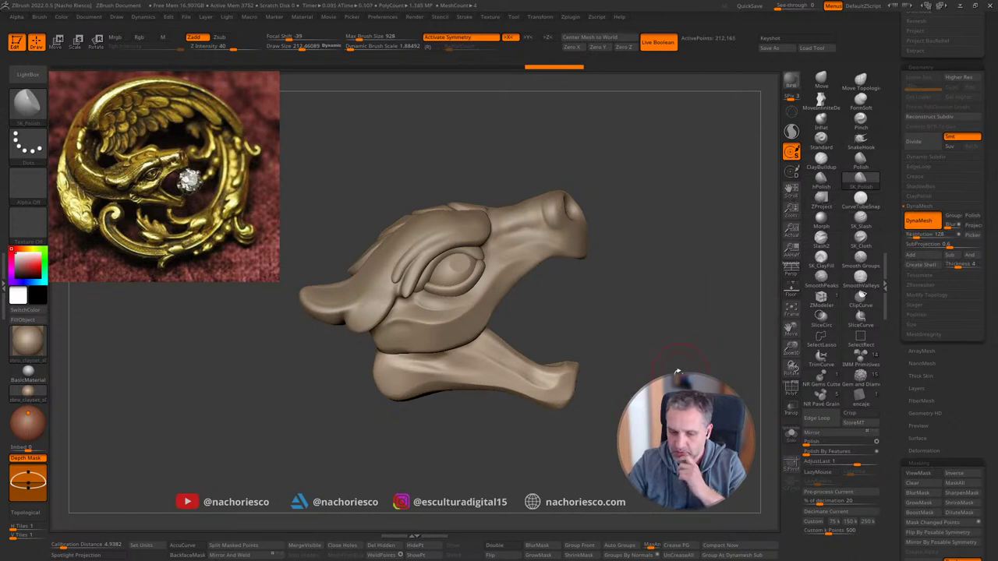
pyautogui.moveTo(679, 372); pyautogui.dragTo(678, 333)
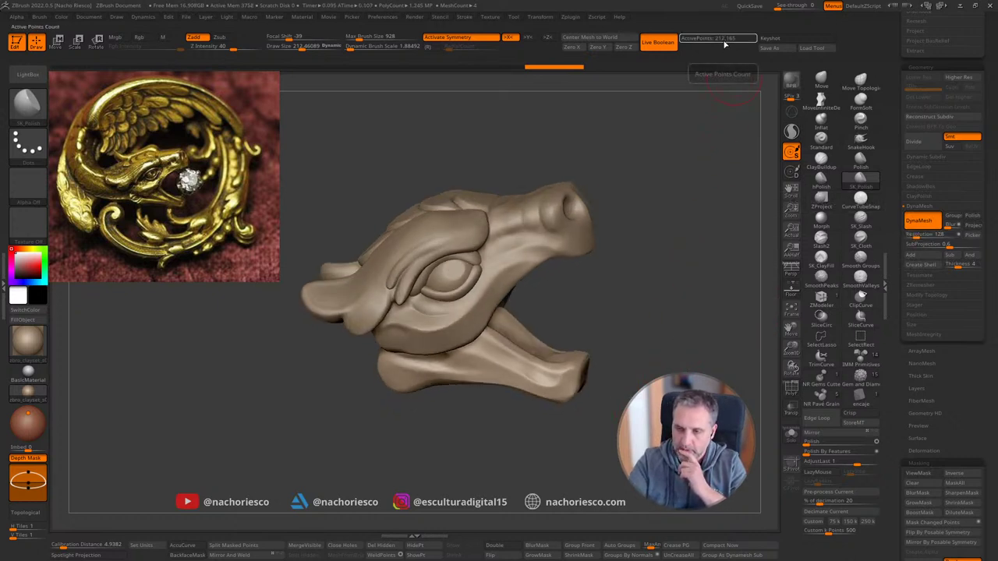
pyautogui.hotkey('ctrl', 'z')
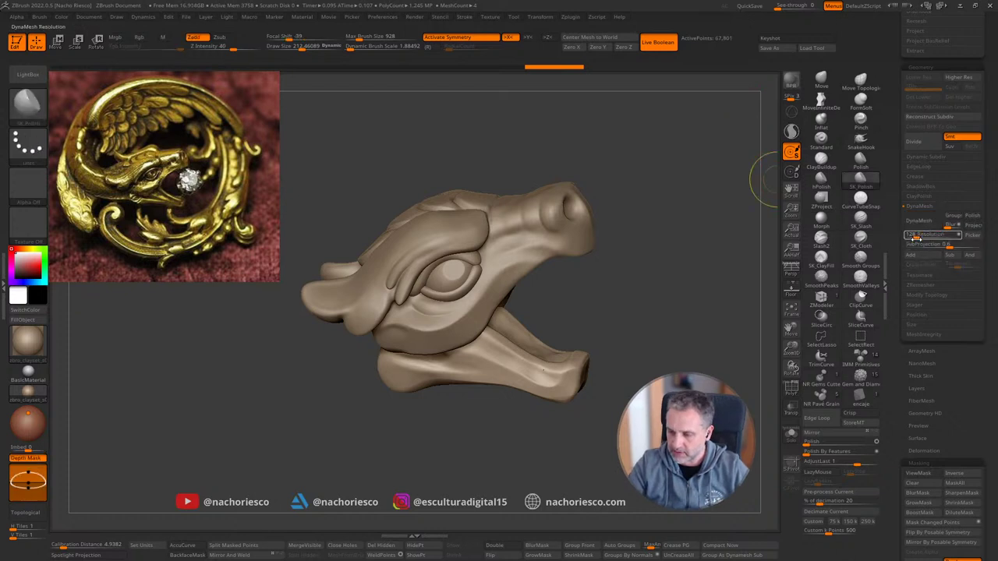
# Step: Remesh the lower jaw with DynaMesh at resolution 232 and apply Polish By Features to it
pyautogui.keyDown('shift'); pyautogui.moveTo(723, 315); pyautogui.dragTo(768, 285); pyautogui.keyUp('shift')
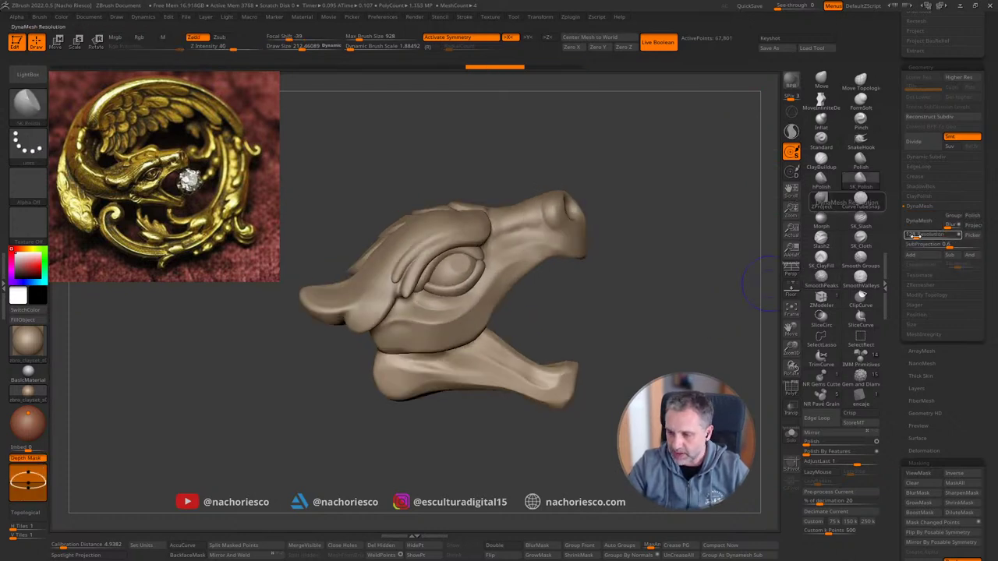
pyautogui.click(913, 236)
pyautogui.write('72')
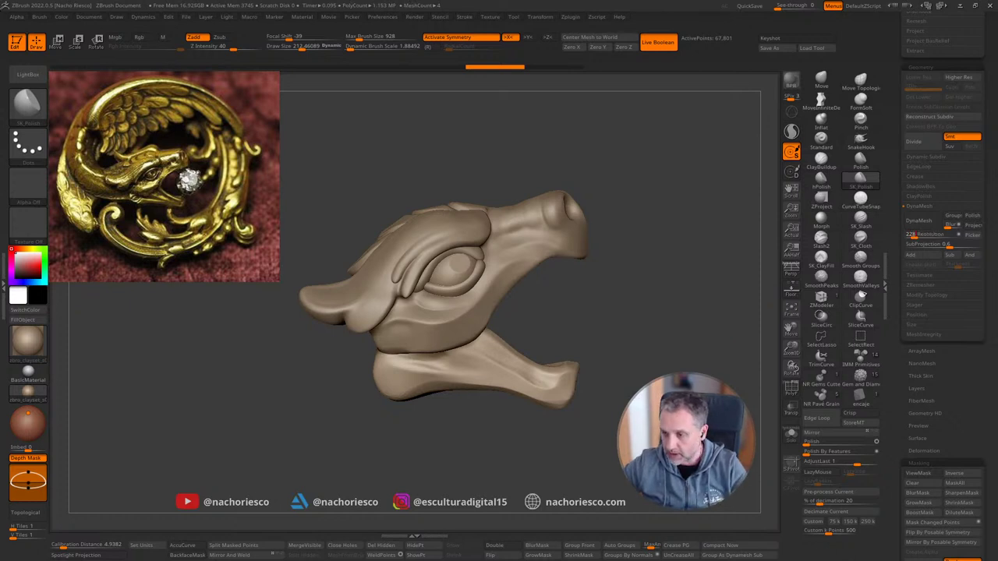
pyautogui.click(917, 222)
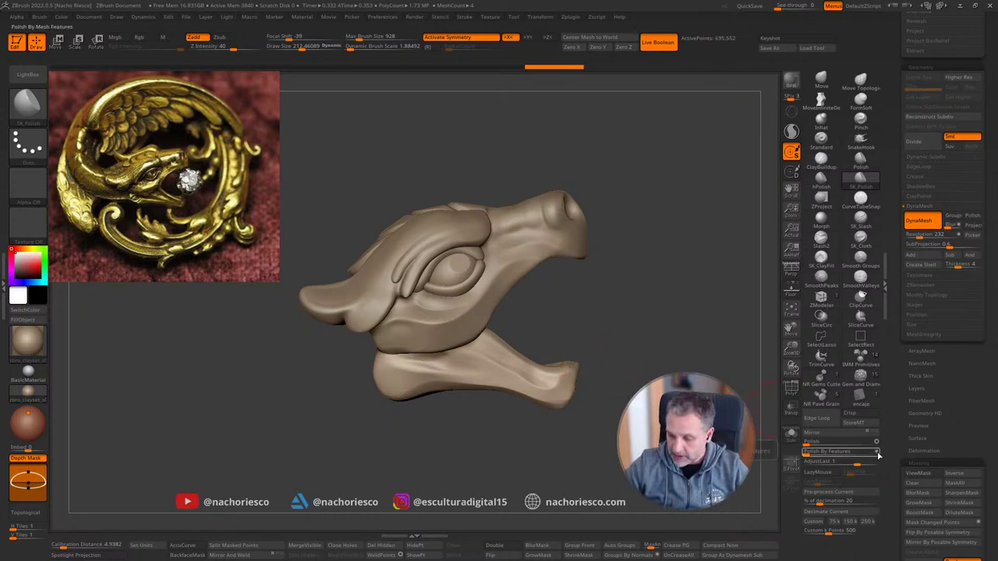
pyautogui.click(833, 453)
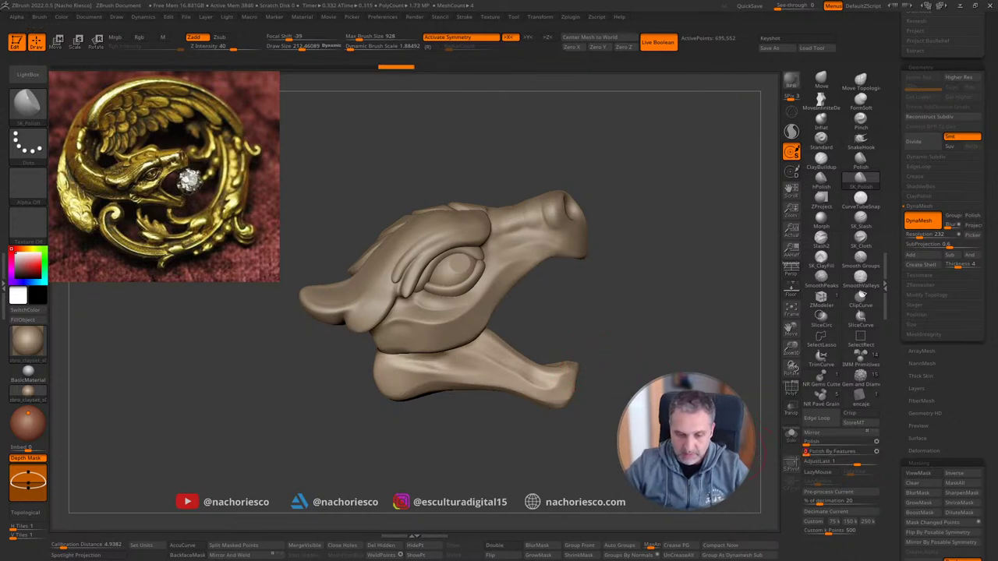
# Step: Flatten the planes along the side and tip of the lower jaw with hPolish at Draw Size about 226
pyautogui.moveTo(601, 312)
pyautogui.keyDown('ctrl'); pyautogui.mouseDown(button='right')
pyautogui.moveTo(610, 351)
pyautogui.moveTo(640, 288)
pyautogui.moveTo(623, 343)
pyautogui.moveTo(678, 311)
pyautogui.moveTo(678, 281)
pyautogui.moveTo(701, 285)
pyautogui.mouseUp(button='right'); pyautogui.keyUp('ctrl')
pyautogui.click(821, 179)
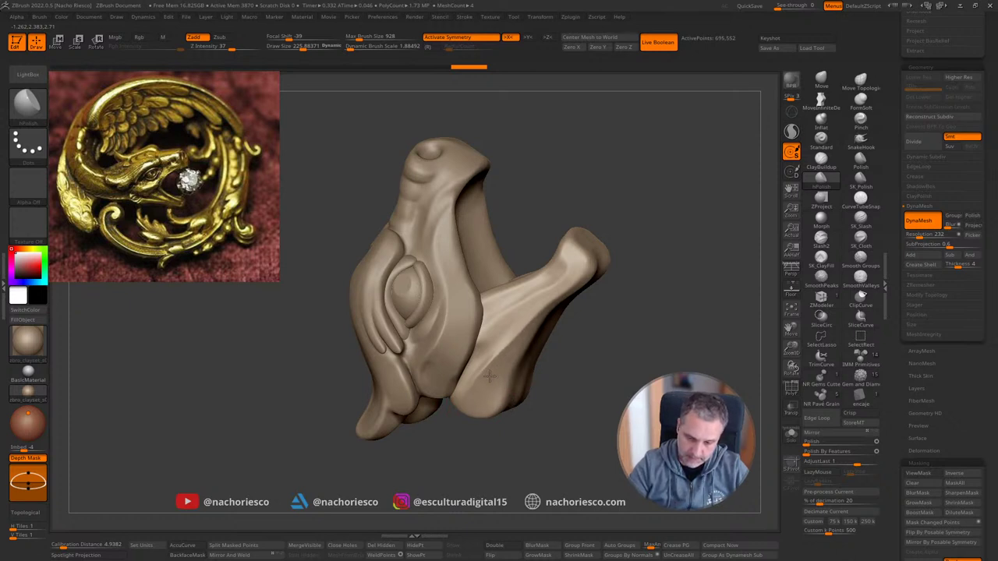
pyautogui.moveTo(581, 347)
pyautogui.mouseDown()
pyautogui.moveTo(597, 338)
pyautogui.moveTo(615, 356)
pyautogui.moveTo(600, 355)
pyautogui.mouseUp()
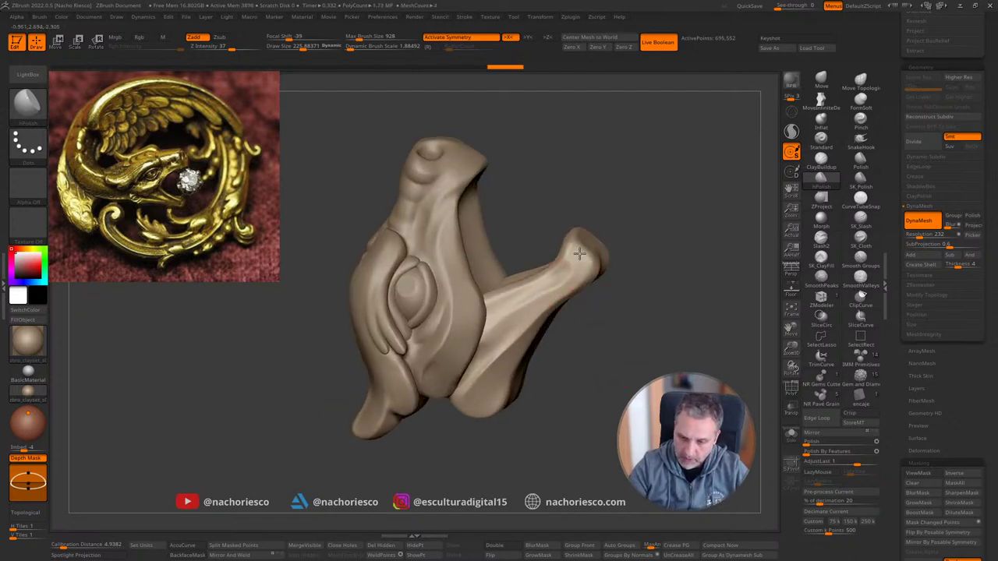
pyautogui.moveTo(573, 245); pyautogui.dragTo(577, 248)
pyautogui.moveTo(624, 257)
pyautogui.mouseDown()
pyautogui.moveTo(631, 276)
pyautogui.moveTo(595, 227)
pyautogui.moveTo(611, 247)
pyautogui.moveTo(599, 232)
pyautogui.moveTo(678, 183)
pyautogui.moveTo(693, 268)
pyautogui.moveTo(670, 350)
pyautogui.moveTo(685, 344)
pyautogui.moveTo(664, 309)
pyautogui.moveTo(683, 268)
pyautogui.moveTo(676, 245)
pyautogui.moveTo(697, 289)
pyautogui.moveTo(707, 261)
pyautogui.mouseUp()
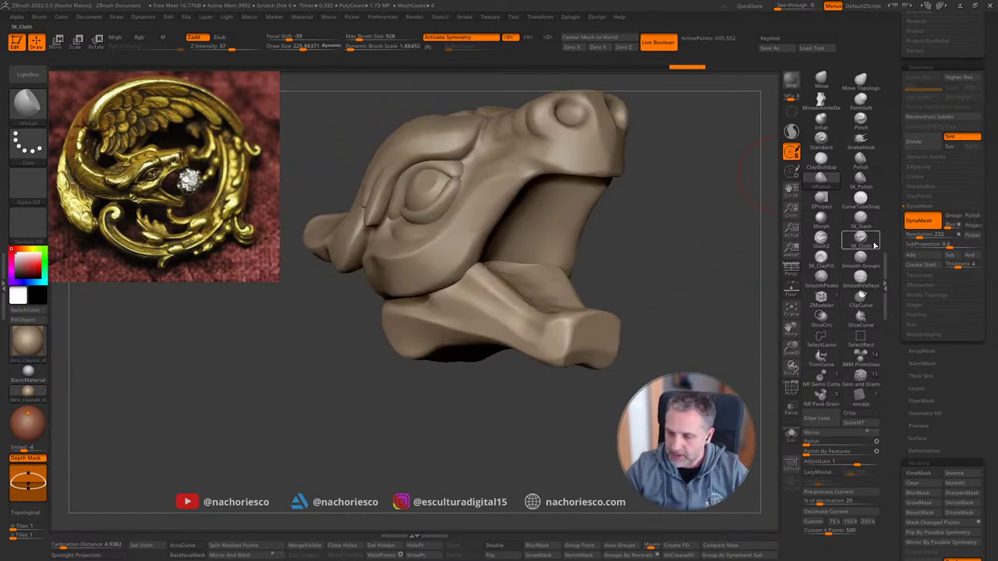
# Step: Draw a mirrored CurveTubeSnap tube at Draw Size about 44 along the inner edge of the lower jaw up to the mouth corner
pyautogui.moveTo(697, 297); pyautogui.dragTo(722, 276)
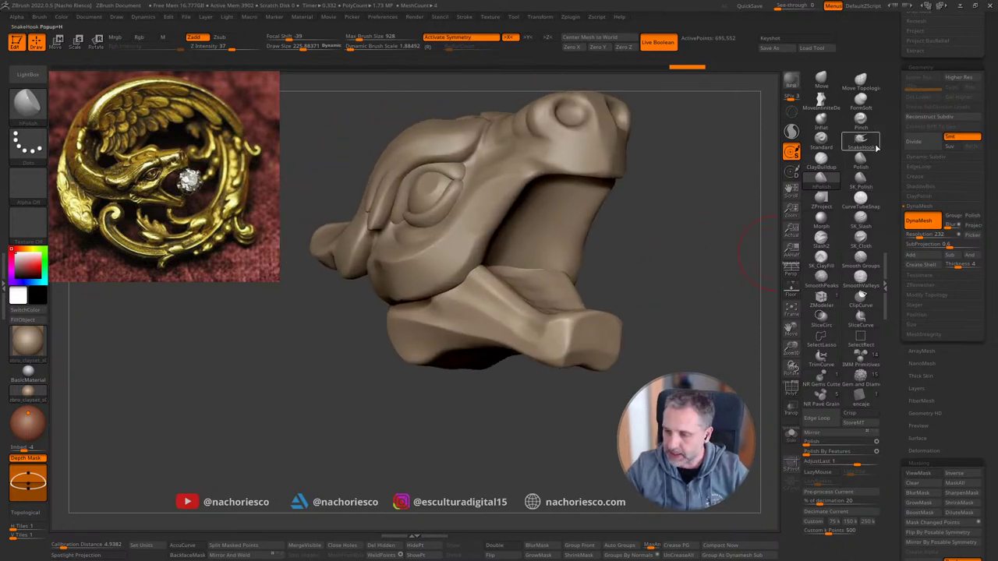
pyautogui.moveTo(687, 311); pyautogui.dragTo(701, 331)
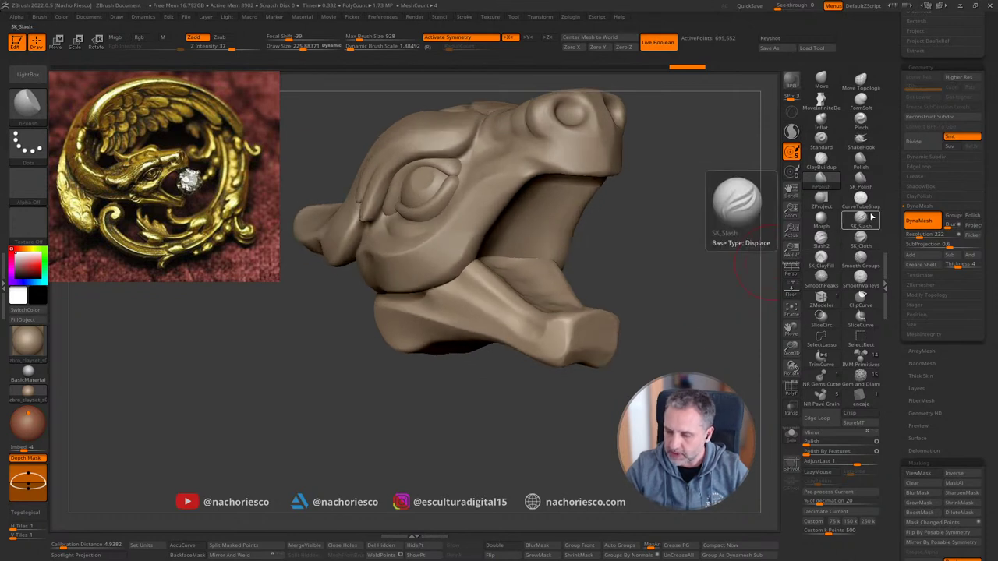
pyautogui.click(861, 199)
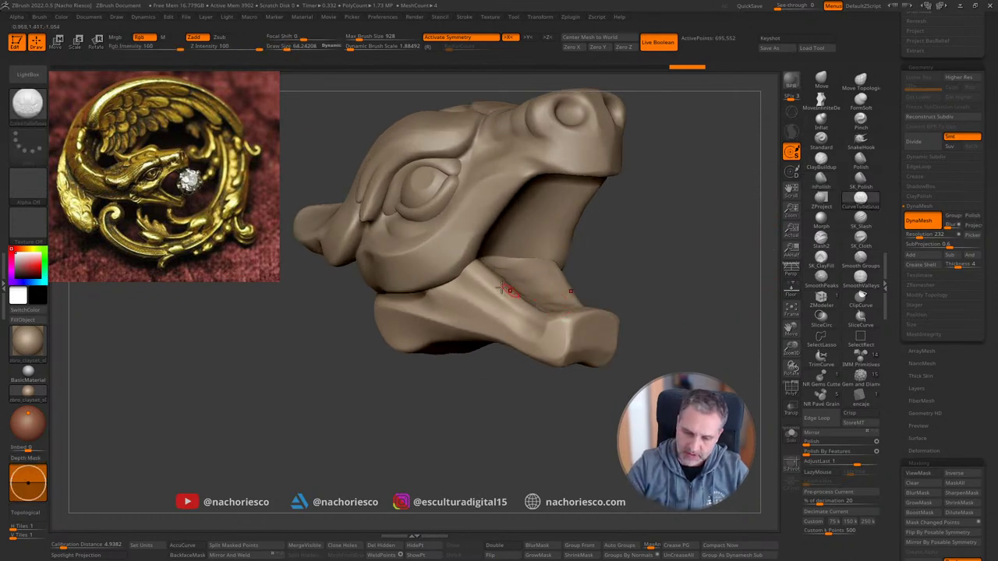
pyautogui.moveTo(606, 257); pyautogui.dragTo(615, 278)
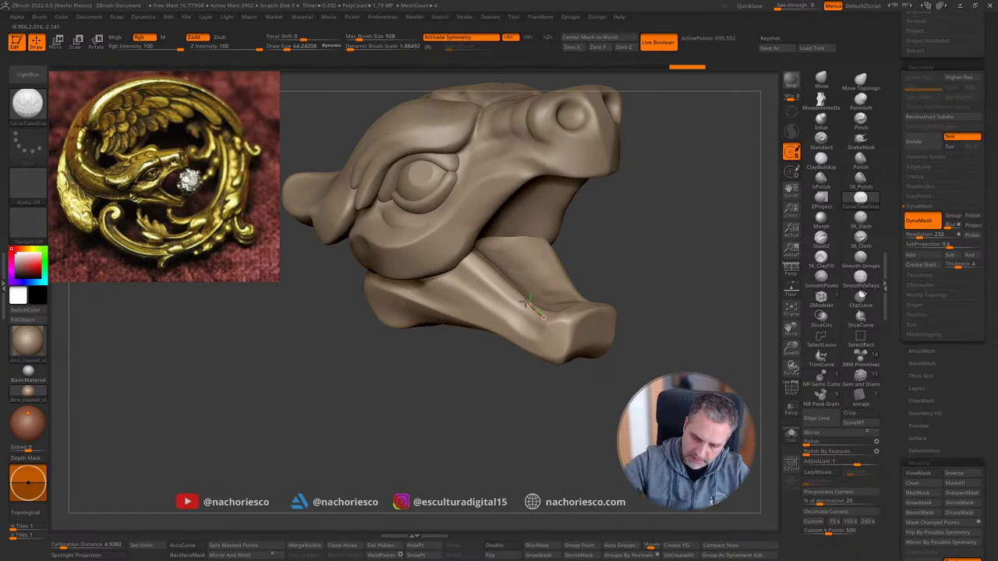
pyautogui.hotkey('ctrl', 'z')
pyautogui.moveTo(503, 284); pyautogui.dragTo(529, 288)
pyautogui.press('s')
pyautogui.moveTo(534, 287); pyautogui.dragTo(548, 292, button='right')
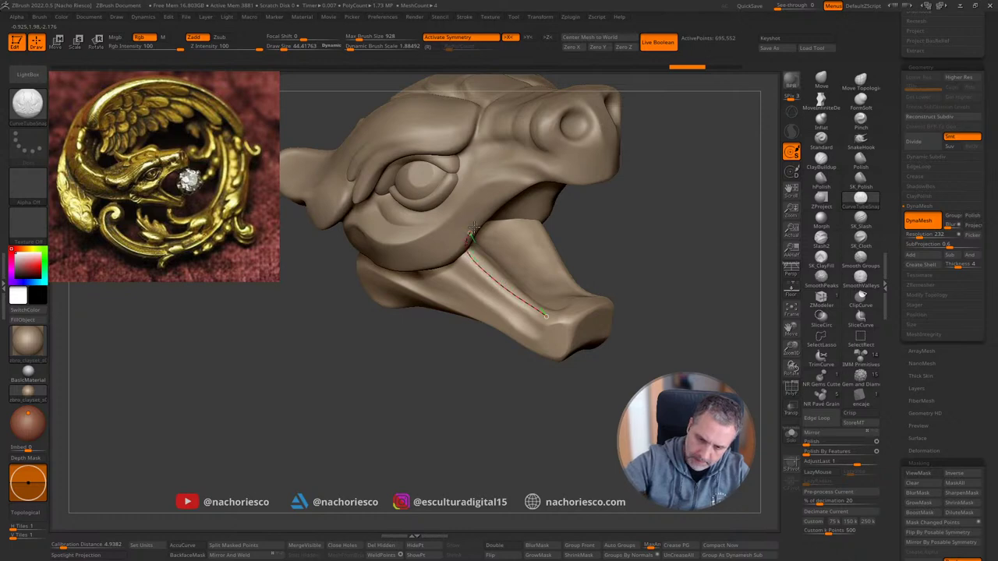
pyautogui.moveTo(568, 176); pyautogui.dragTo(569, 176)
pyautogui.keyDown('shift'); pyautogui.moveTo(715, 274); pyautogui.dragTo(713, 289); pyautogui.keyUp('shift')
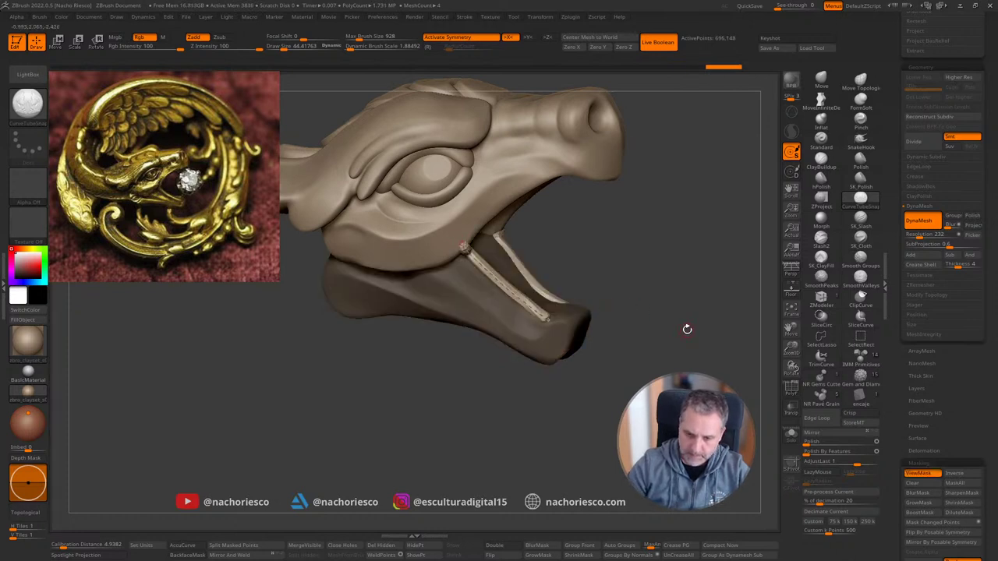
# Step: Extend the tube curve from the mouth corner along the upper jaw edge to just behind the snout
pyautogui.moveTo(469, 227); pyautogui.dragTo(485, 215)
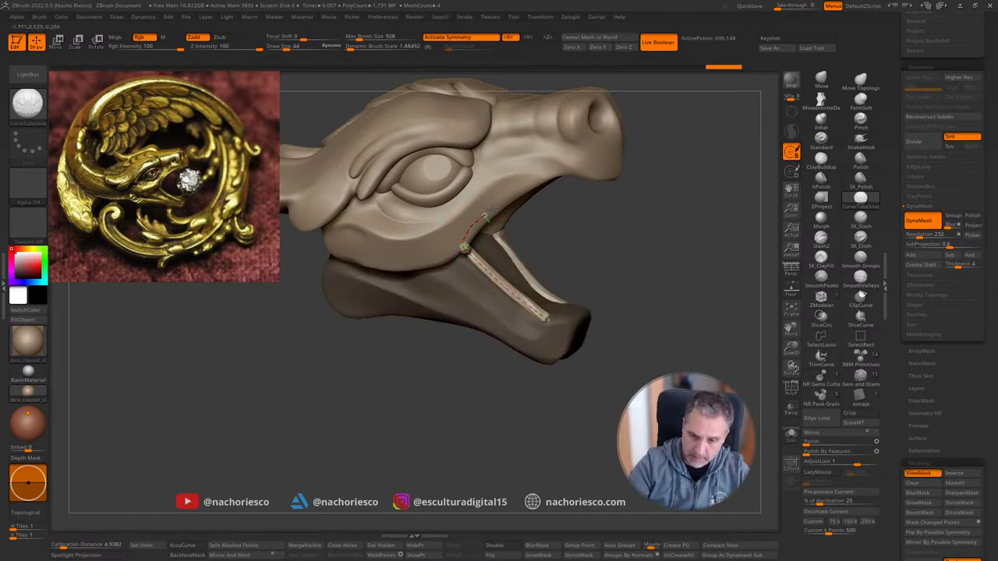
pyautogui.moveTo(544, 177); pyautogui.dragTo(557, 173)
pyautogui.moveTo(706, 281)
pyautogui.mouseDown()
pyautogui.moveTo(717, 263)
pyautogui.moveTo(691, 281)
pyautogui.moveTo(639, 251)
pyautogui.moveTo(541, 416)
pyautogui.moveTo(582, 463)
pyautogui.mouseUp()
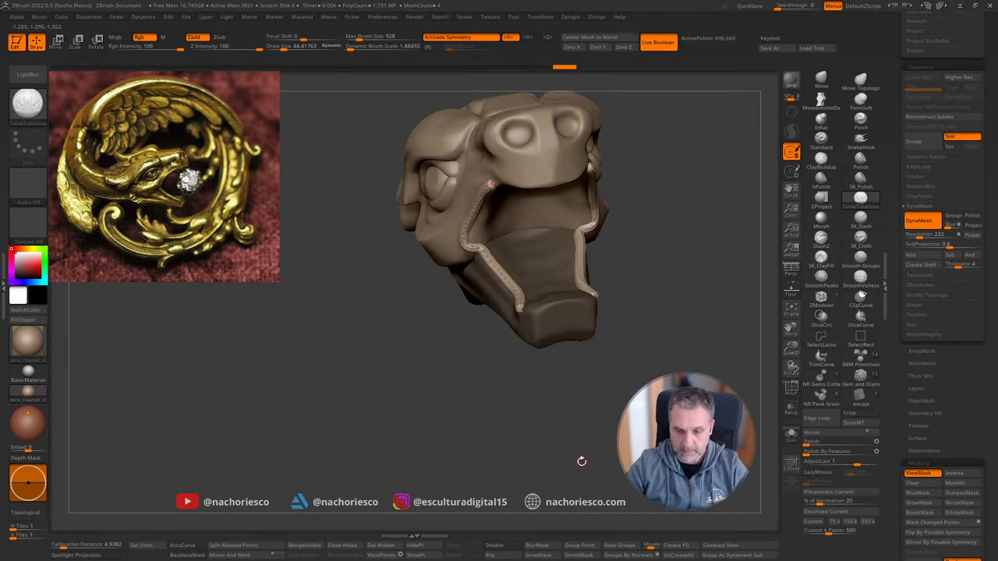
pyautogui.moveTo(546, 343)
pyautogui.keyDown('shift'); pyautogui.mouseDown()
pyautogui.moveTo(508, 274)
pyautogui.moveTo(535, 296)
pyautogui.mouseUp(); pyautogui.keyUp('shift')
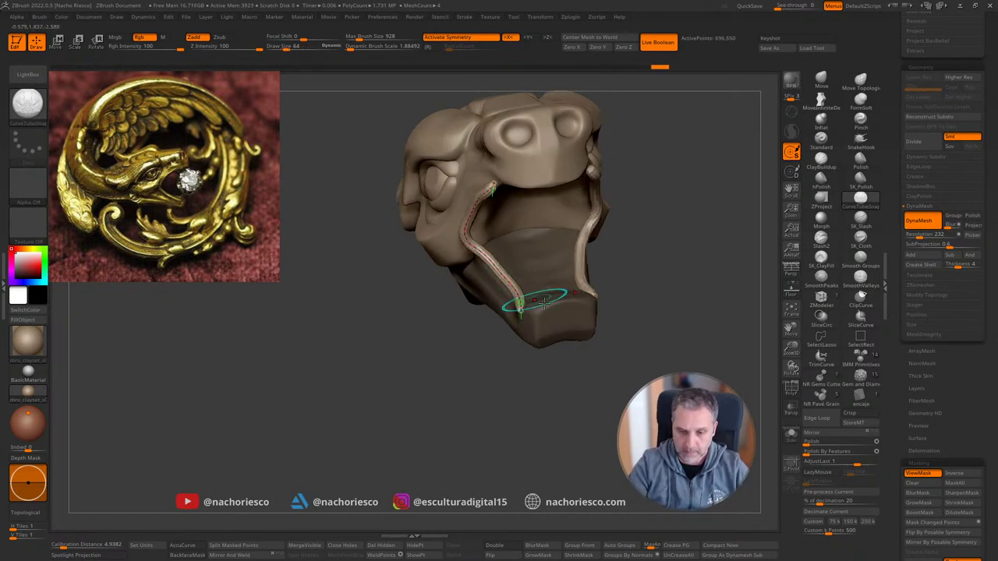
pyautogui.moveTo(686, 293)
pyautogui.mouseDown()
pyautogui.moveTo(725, 264)
pyautogui.moveTo(707, 281)
pyautogui.moveTo(439, 327)
pyautogui.mouseUp()
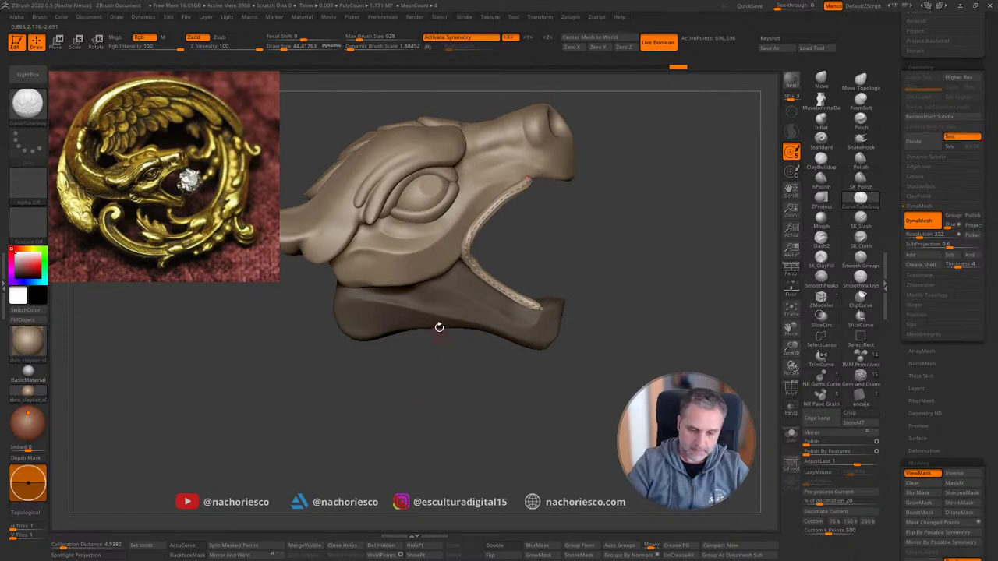
# Step: Split the unmasked lip tube from the lower jaw with Split Masked Points and apply Polish By Features to it
pyautogui.click(247, 544)
pyautogui.keyDown('alt'); pyautogui.moveTo(518, 428); pyautogui.dragTo(524, 446); pyautogui.keyUp('alt')
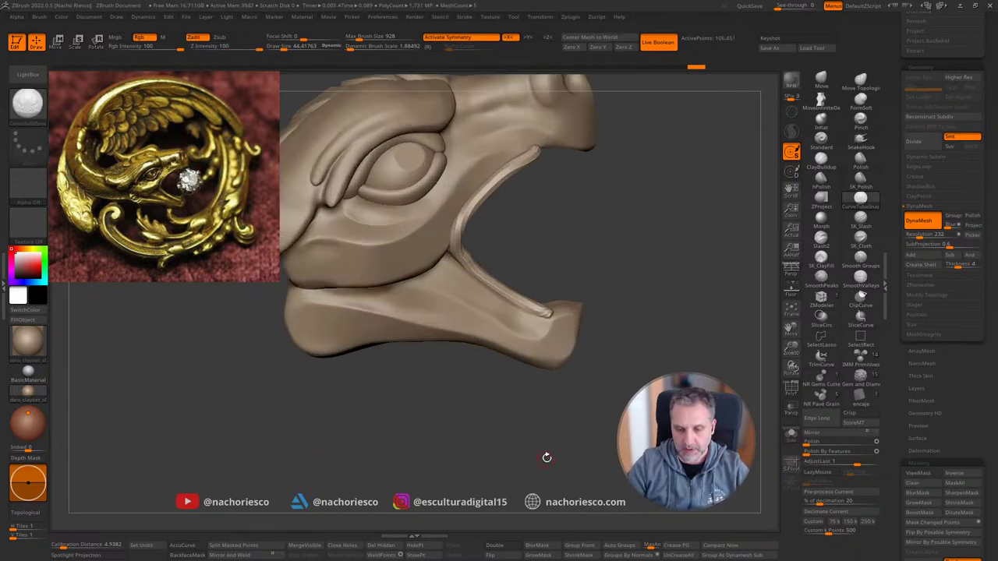
pyautogui.click(811, 453)
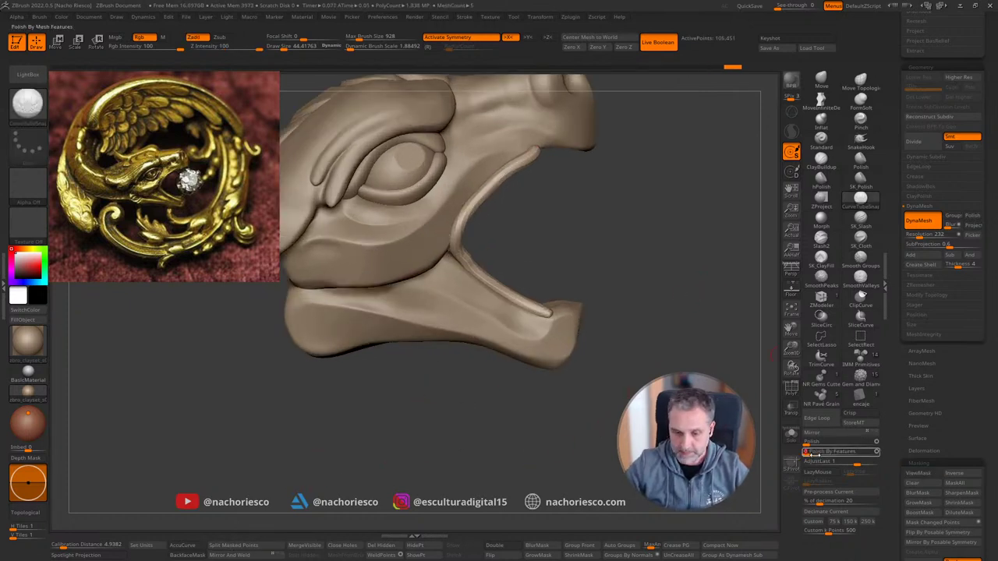
# Step: Fit the lip tube to the lower jaw edge with the Move brush at Draw Size about 276
pyautogui.press('s')
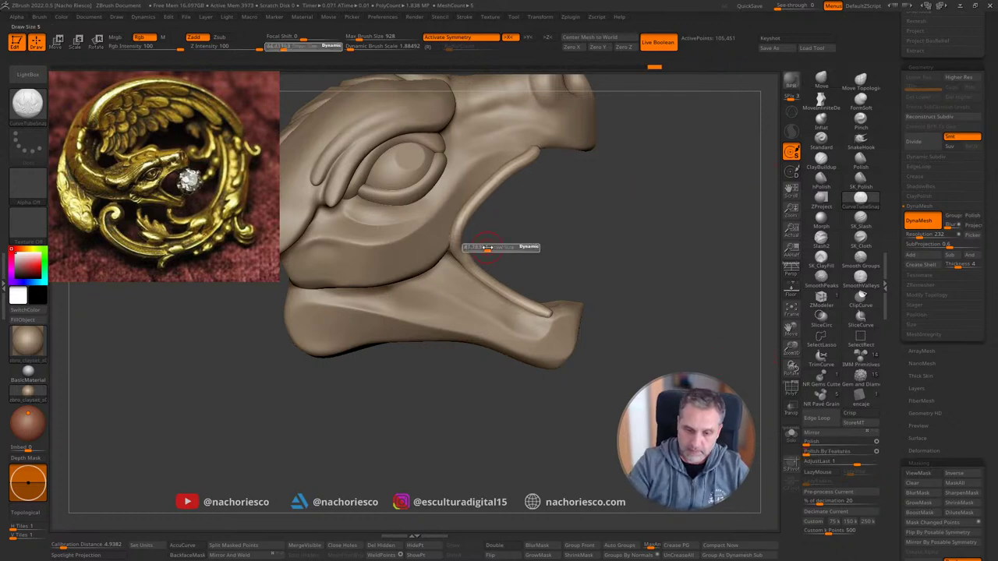
pyautogui.moveTo(501, 248); pyautogui.dragTo(510, 249)
pyautogui.moveTo(586, 237); pyautogui.dragTo(465, 240)
pyautogui.click(821, 79)
pyautogui.press('s')
pyautogui.moveTo(457, 234)
pyautogui.mouseDown()
pyautogui.moveTo(474, 237)
pyautogui.moveTo(478, 261)
pyautogui.mouseUp()
pyautogui.press('s')
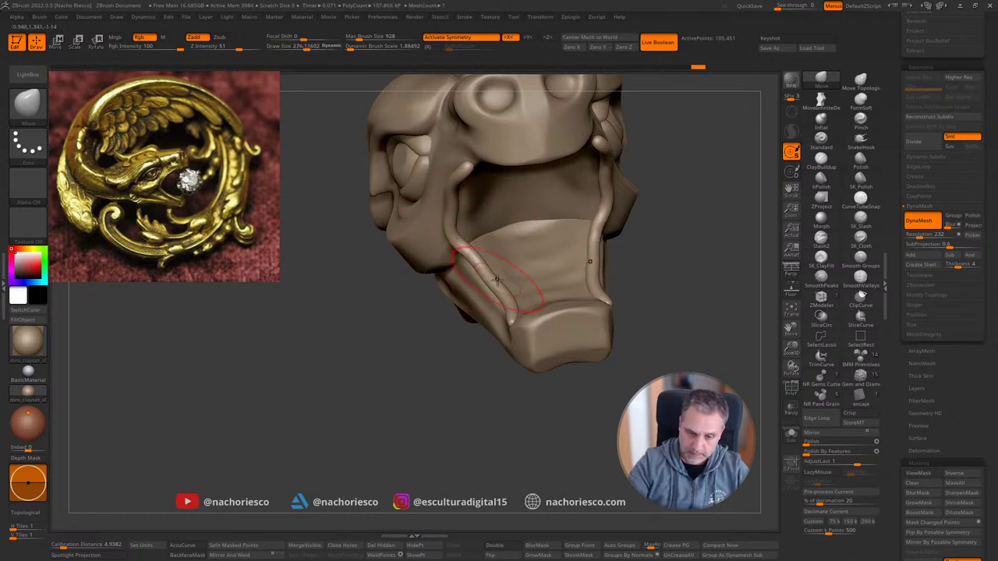
pyautogui.moveTo(483, 379); pyautogui.dragTo(514, 353)
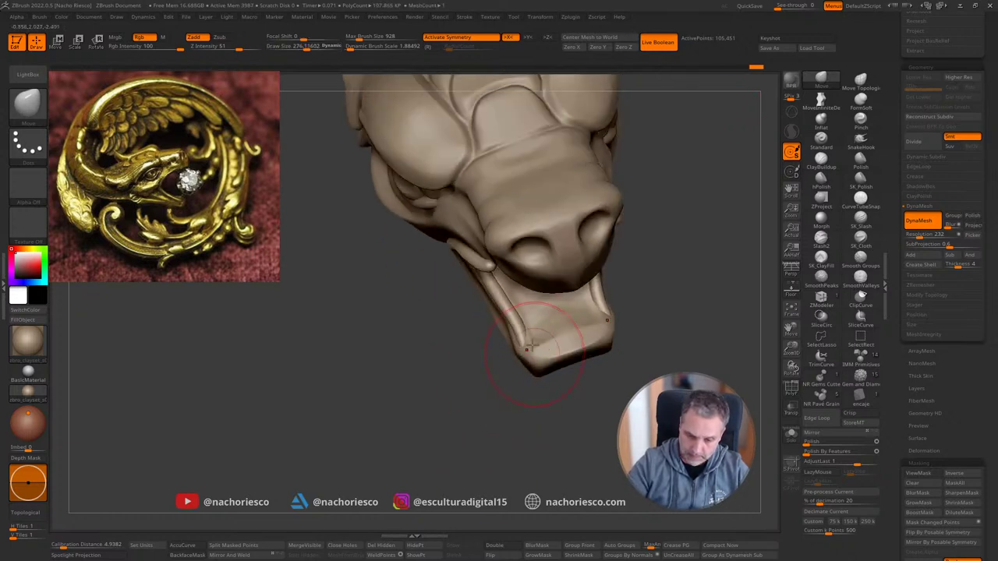
pyautogui.moveTo(510, 411); pyautogui.dragTo(593, 335)
pyautogui.moveTo(585, 437); pyautogui.dragTo(596, 459)
# Step: Adjust the lip tube's curve from the lower jaw to the upper lip with the Move brush at Draw Size about 240
pyautogui.press('s')
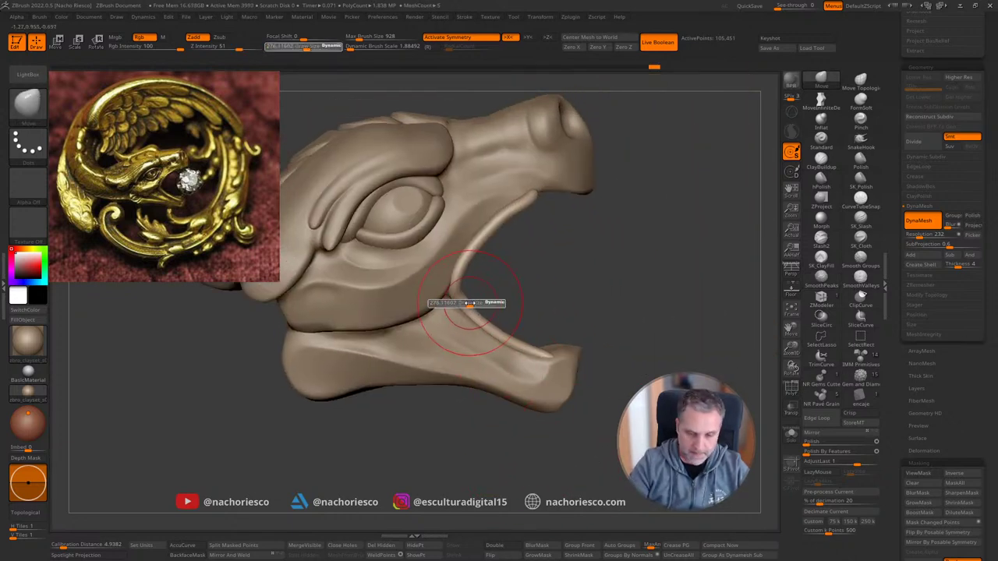
pyautogui.moveTo(468, 304); pyautogui.dragTo(463, 304)
pyautogui.moveTo(507, 339); pyautogui.dragTo(512, 332)
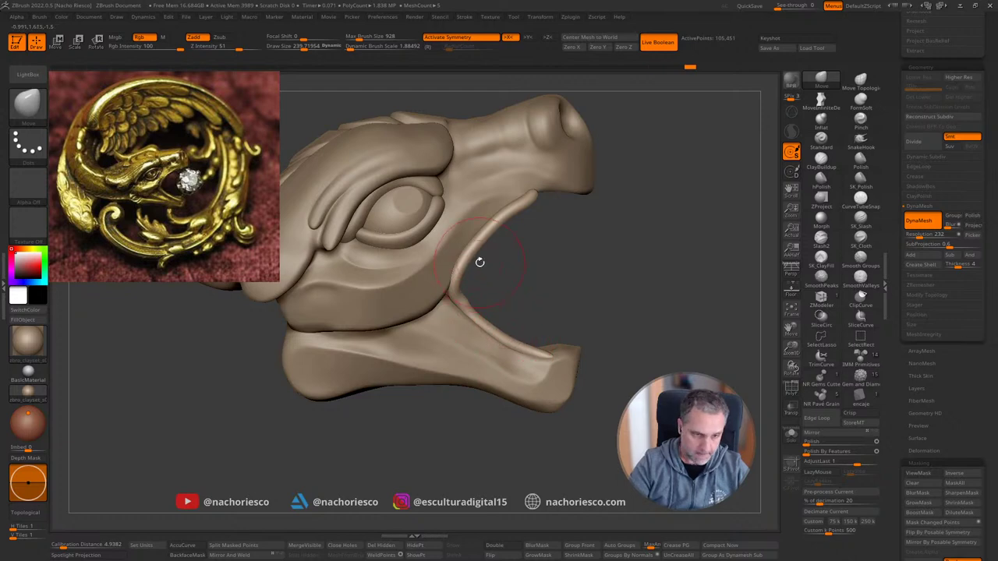
pyautogui.moveTo(496, 232); pyautogui.dragTo(517, 192)
pyautogui.moveTo(624, 261); pyautogui.dragTo(521, 221)
# Step: Shift the upper lip tube toward the snout with Move at Draw Size about 401 and smooth its front end
pyautogui.press('s')
pyautogui.click(513, 221)
pyautogui.moveTo(587, 195); pyautogui.dragTo(604, 180)
pyautogui.moveTo(700, 218)
pyautogui.mouseDown()
pyautogui.moveTo(756, 379)
pyautogui.moveTo(569, 265)
pyautogui.mouseUp()
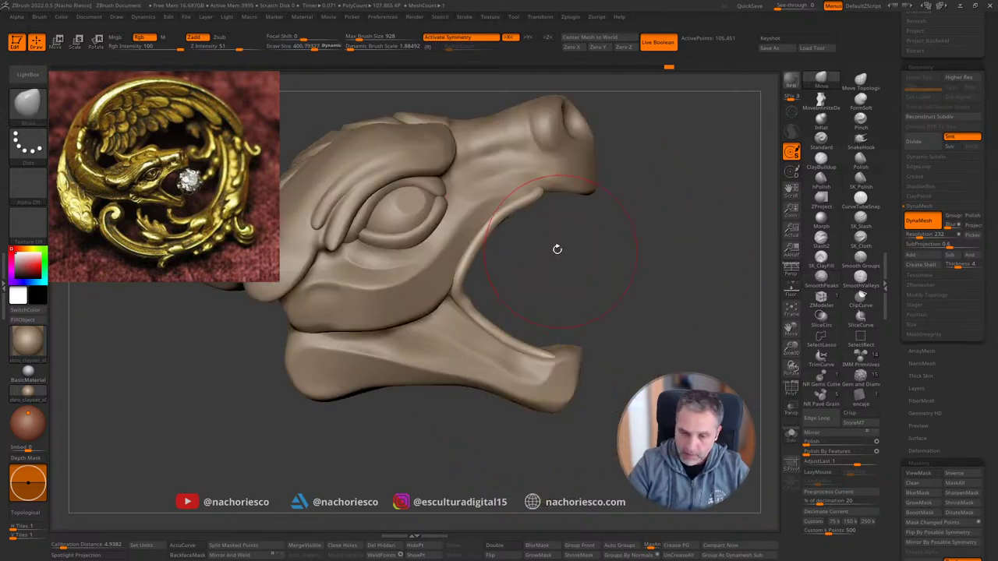
pyautogui.press('shift')
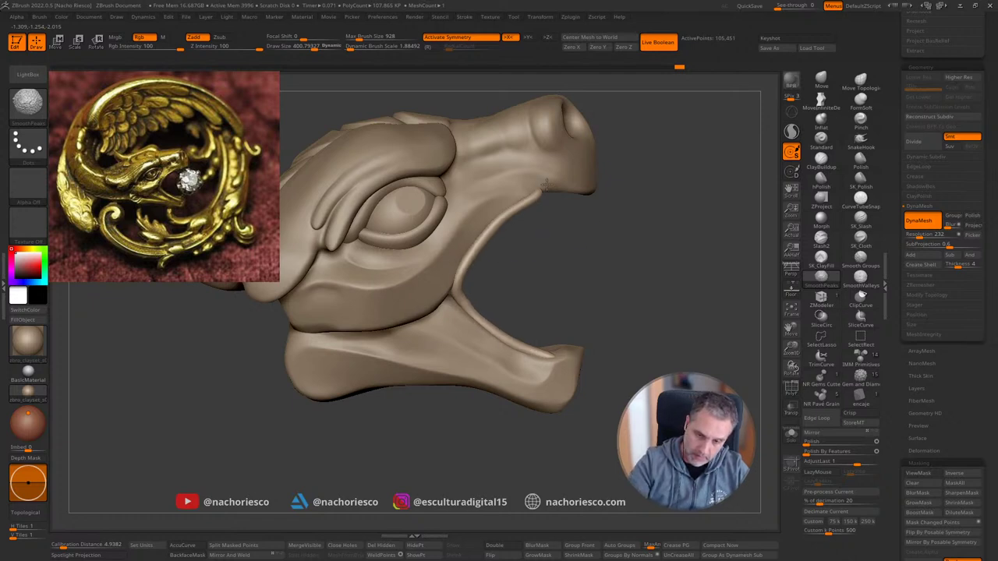
pyautogui.keyDown('shift'); pyautogui.moveTo(547, 184); pyautogui.dragTo(531, 191); pyautogui.keyUp('shift')
# Step: Reshape the lip tube around the mouth corner with the Move brush at Draw Size about 406
pyautogui.moveTo(602, 213)
pyautogui.mouseDown()
pyautogui.moveTo(541, 190)
pyautogui.moveTo(507, 233)
pyautogui.mouseUp()
pyautogui.moveTo(680, 236); pyautogui.dragTo(642, 216)
pyautogui.moveTo(494, 264); pyautogui.dragTo(485, 271)
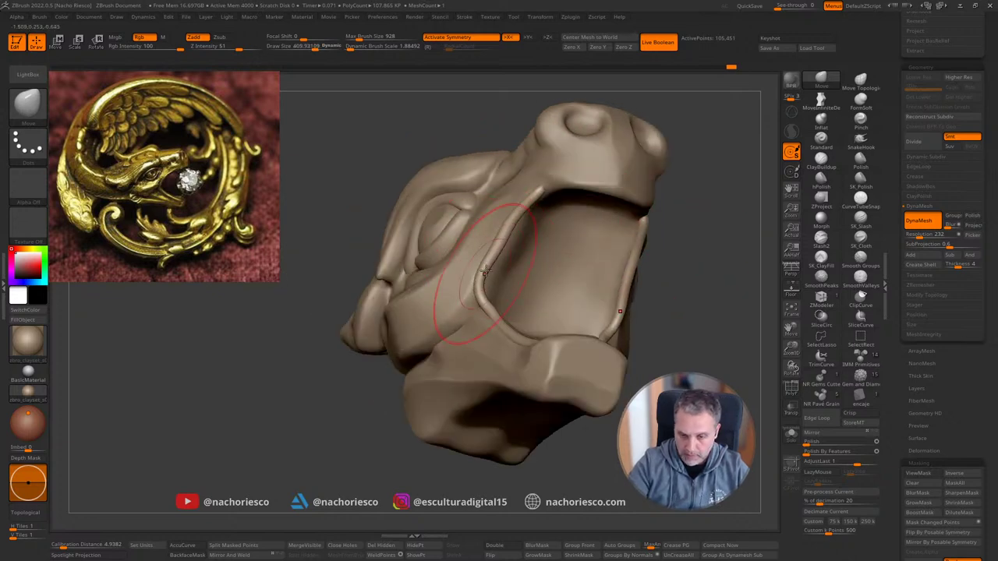
pyautogui.moveTo(686, 238)
pyautogui.mouseDown()
pyautogui.moveTo(757, 246)
pyautogui.moveTo(663, 268)
pyautogui.moveTo(513, 267)
pyautogui.moveTo(562, 305)
pyautogui.mouseUp()
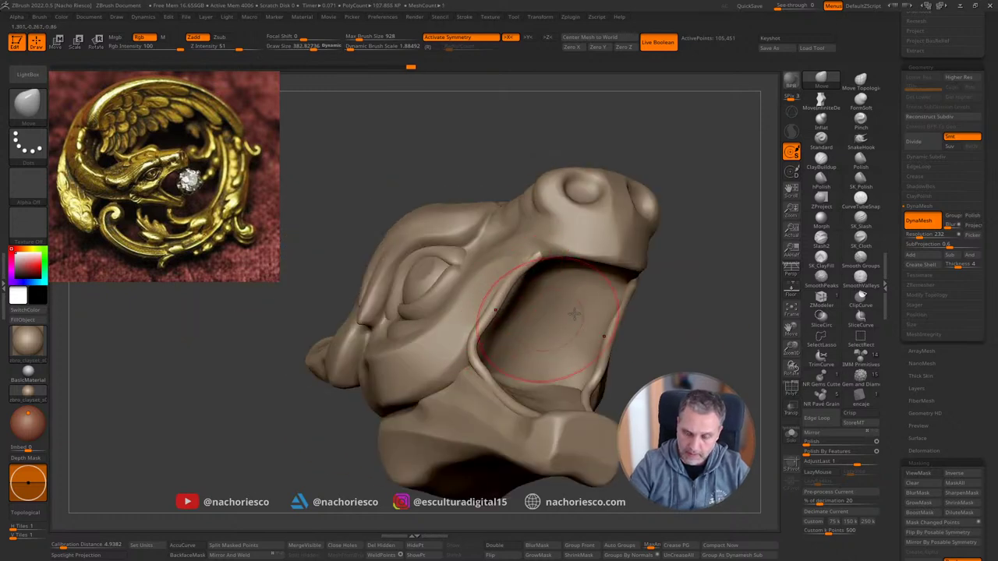
# Step: Fit the upper stretch of the lip tube to the upper jaw edge with Move at Draw Size about 247
pyautogui.moveTo(575, 314); pyautogui.dragTo(540, 298, button='right')
pyautogui.press('s')
pyautogui.moveTo(510, 306)
pyautogui.mouseDown()
pyautogui.moveTo(498, 306)
pyautogui.moveTo(509, 277)
pyautogui.mouseUp()
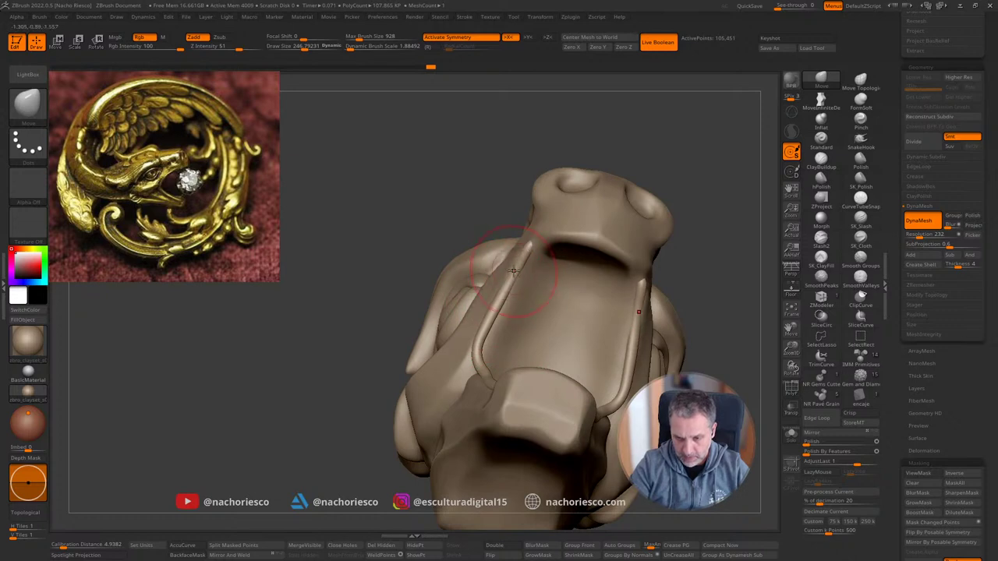
pyautogui.moveTo(669, 249)
pyautogui.mouseDown()
pyautogui.moveTo(663, 288)
pyautogui.moveTo(617, 331)
pyautogui.moveTo(544, 353)
pyautogui.mouseUp()
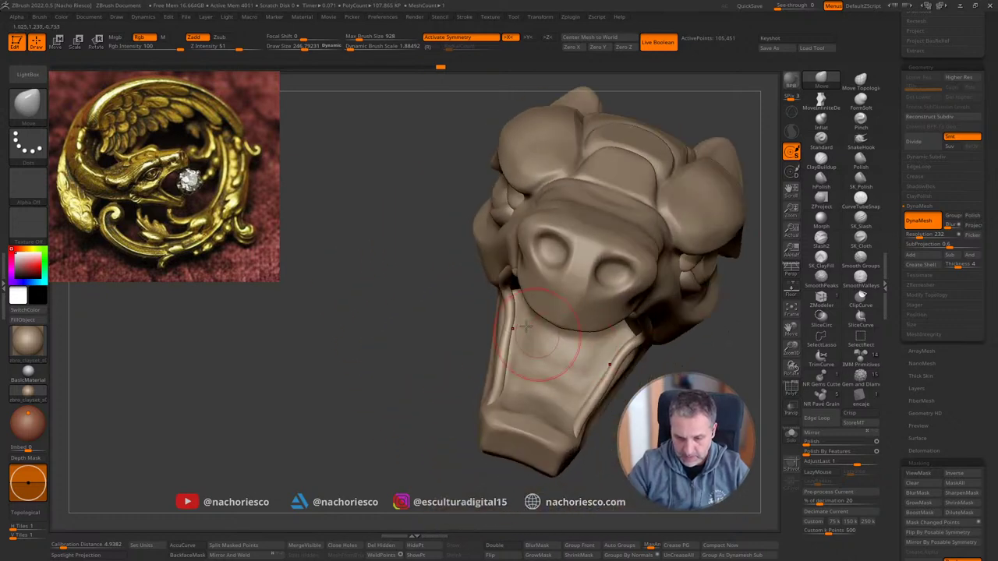
# Step: Align the lower stretch of the lip tube with the rim of the lower jaw using Move at Draw Size about 226
pyautogui.press('s')
pyautogui.moveTo(518, 313); pyautogui.dragTo(508, 319)
pyautogui.moveTo(445, 366)
pyautogui.mouseDown()
pyautogui.moveTo(499, 361)
pyautogui.moveTo(490, 390)
pyautogui.mouseUp()
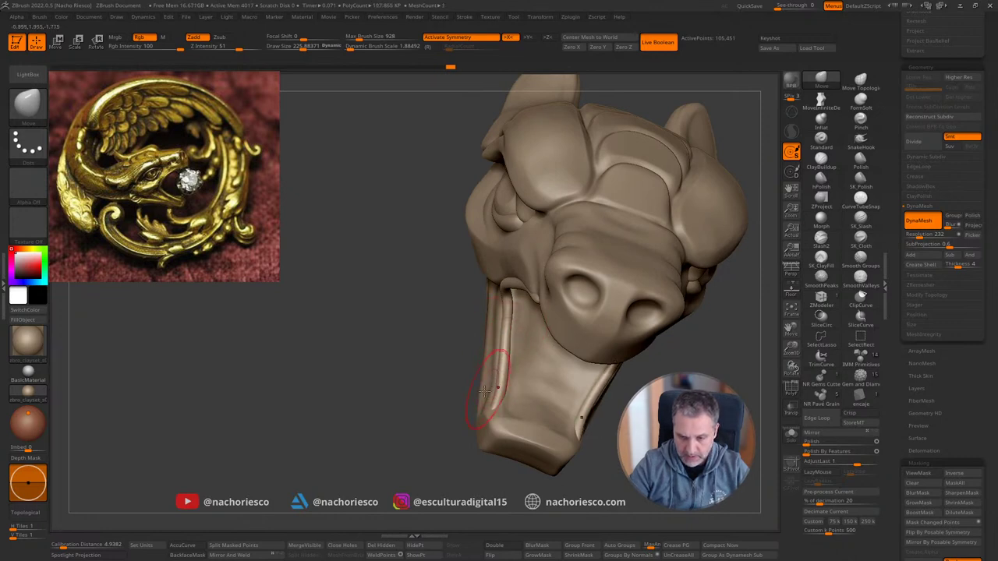
pyautogui.moveTo(437, 414)
pyautogui.mouseDown()
pyautogui.moveTo(593, 473)
pyautogui.moveTo(597, 463)
pyautogui.moveTo(520, 455)
pyautogui.mouseUp()
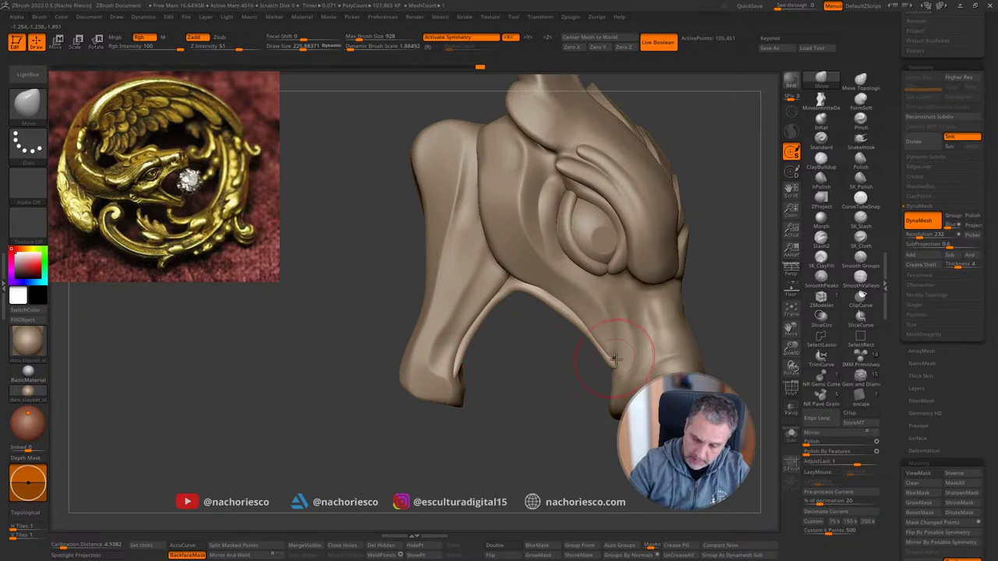
# Step: Turn off BackfaceMask and blend the upper lip tube's front end into the snout with the Move brush
pyautogui.keyDown('shift'); pyautogui.moveTo(614, 367); pyautogui.dragTo(612, 376); pyautogui.keyUp('shift')
pyautogui.press('b')
pyautogui.press('m')
pyautogui.press('v')
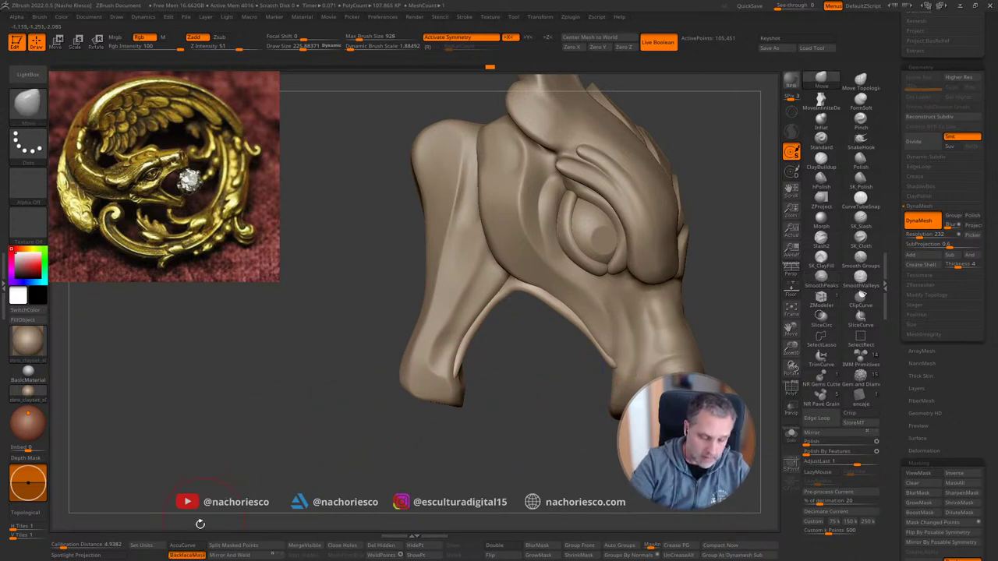
pyautogui.moveTo(556, 420); pyautogui.dragTo(610, 406)
pyautogui.click(190, 553)
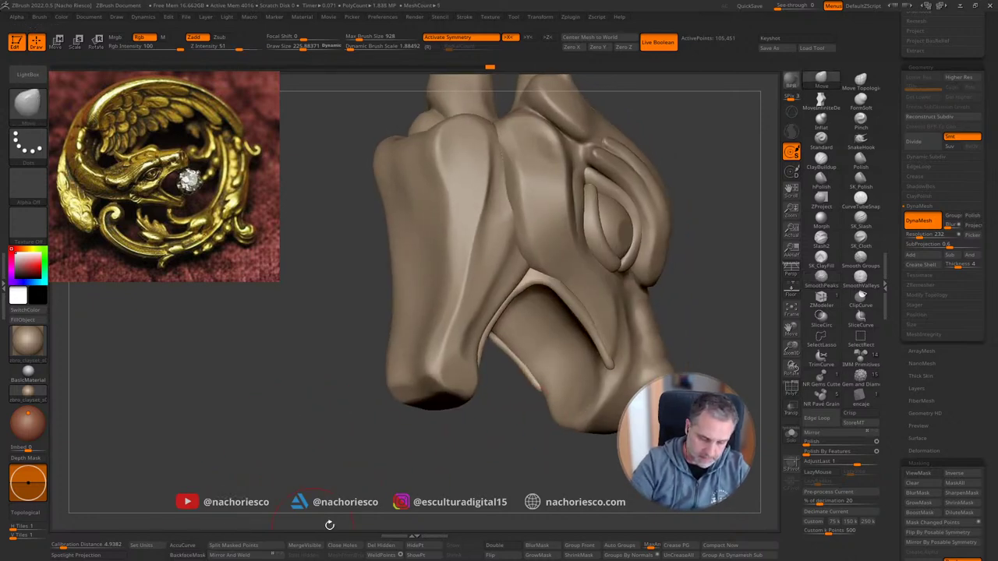
pyautogui.moveTo(355, 468); pyautogui.dragTo(558, 390)
pyautogui.moveTo(605, 343); pyautogui.dragTo(608, 360)
pyautogui.moveTo(677, 342); pyautogui.dragTo(606, 348)
pyautogui.moveTo(617, 365)
pyautogui.mouseDown()
pyautogui.moveTo(613, 474)
pyautogui.moveTo(522, 451)
pyautogui.moveTo(710, 366)
pyautogui.moveTo(658, 273)
pyautogui.mouseUp()
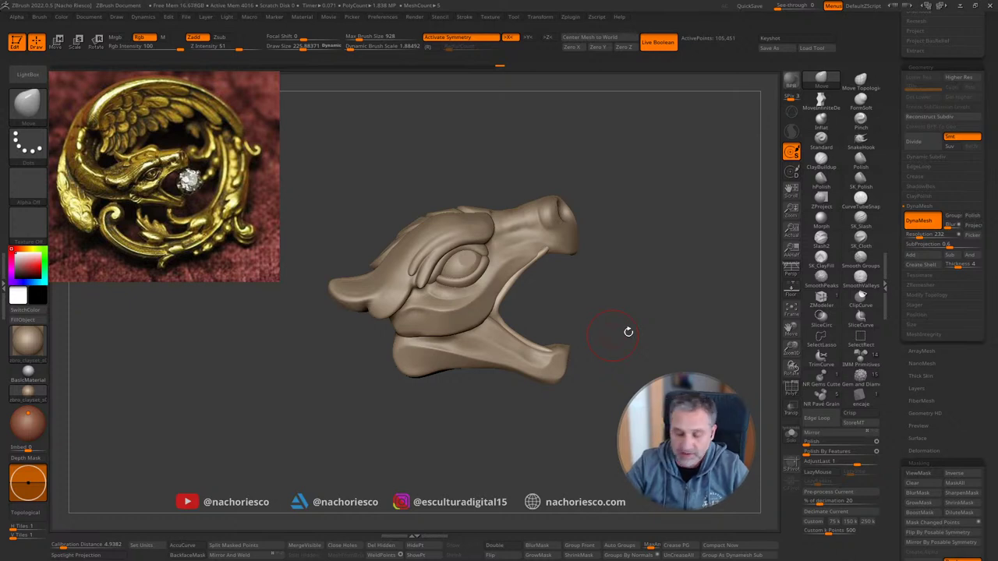
# Step: Smooth the front end of the upper lip tube beneath the snout at Draw Size about 269
pyautogui.moveTo(676, 338)
pyautogui.keyDown('alt'); pyautogui.mouseDown()
pyautogui.moveTo(564, 315)
pyautogui.moveTo(550, 299)
pyautogui.mouseUp(); pyautogui.keyUp('alt')
pyautogui.press('s')
pyautogui.keyDown('shift'); pyautogui.moveTo(537, 293); pyautogui.dragTo(525, 295); pyautogui.keyUp('shift')
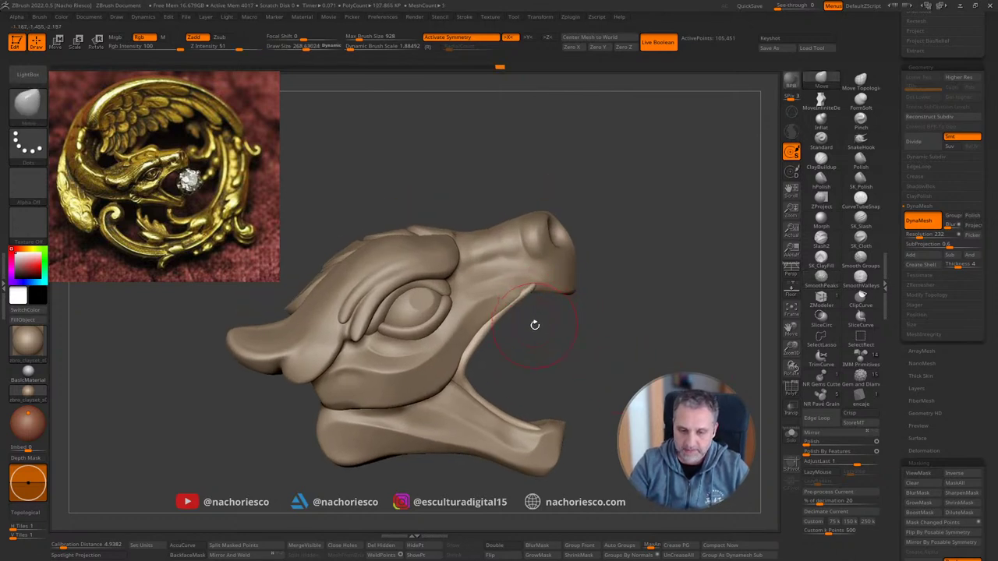
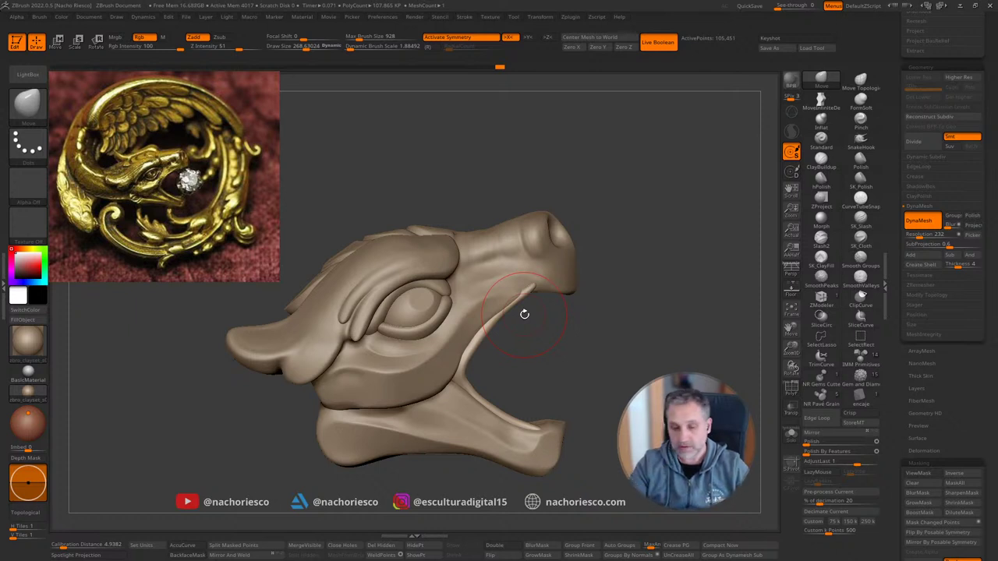
# Step: Push the lip tube closer to the lower jaw near the mouth corner and along its side with the Move brush
pyautogui.keyDown('alt'); pyautogui.moveTo(646, 286); pyautogui.dragTo(668, 334); pyautogui.keyUp('alt')
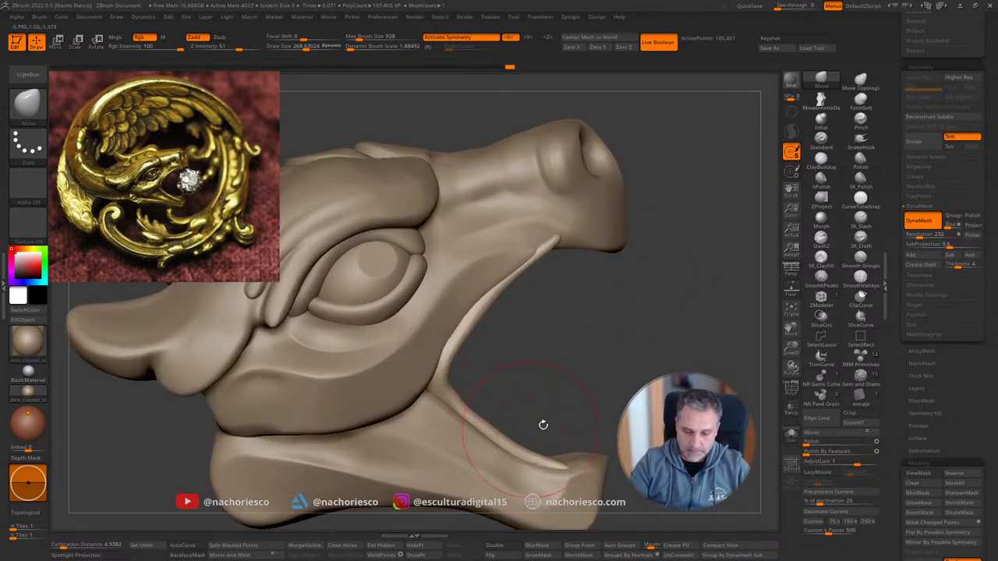
pyautogui.moveTo(542, 423)
pyautogui.mouseDown()
pyautogui.moveTo(636, 325)
pyautogui.moveTo(637, 308)
pyautogui.moveTo(583, 267)
pyautogui.moveTo(599, 295)
pyautogui.moveTo(668, 290)
pyautogui.mouseUp()
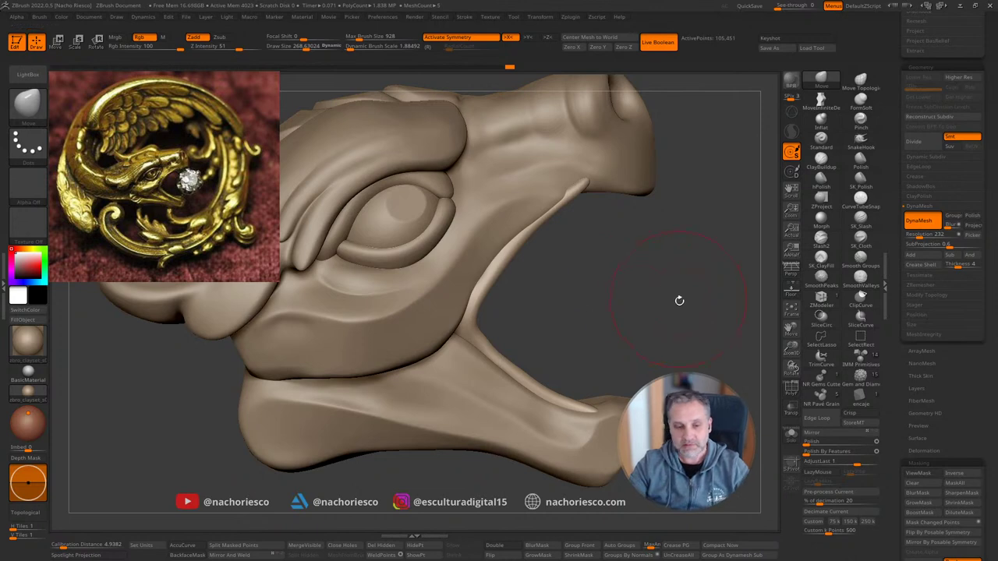
pyautogui.moveTo(670, 332); pyautogui.dragTo(538, 340)
pyautogui.moveTo(690, 287); pyautogui.dragTo(639, 347)
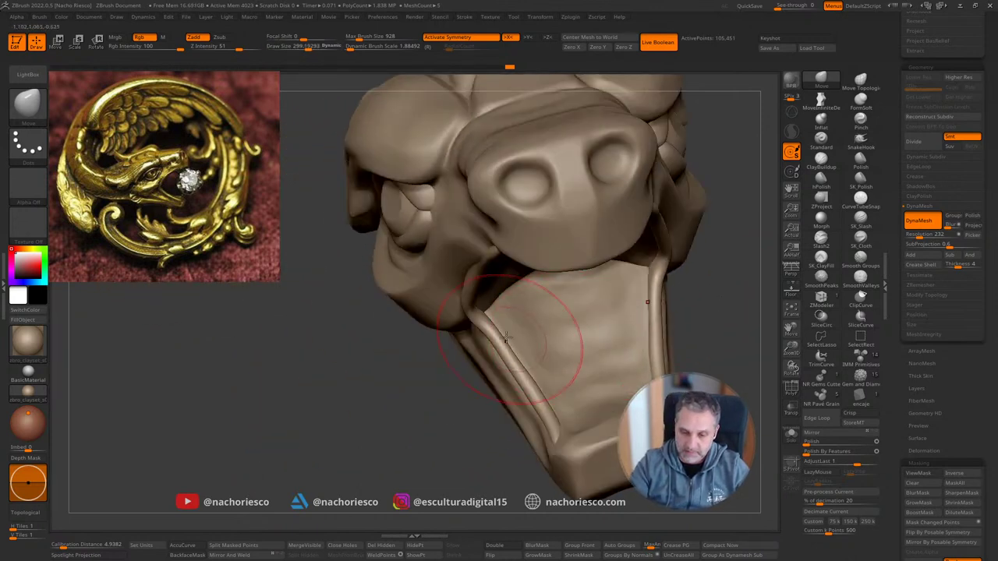
pyautogui.press('s')
pyautogui.moveTo(515, 335); pyautogui.dragTo(493, 332)
pyautogui.press('s')
pyautogui.moveTo(530, 376); pyautogui.dragTo(530, 384)
# Step: Turn on BackfaceMask and adjust the lower lip tube and its front end with Move at Draw Size about 299
pyautogui.click(187, 555)
pyautogui.press('s')
pyautogui.moveTo(502, 340); pyautogui.dragTo(500, 337)
pyautogui.moveTo(686, 333)
pyautogui.mouseDown()
pyautogui.moveTo(542, 348)
pyautogui.moveTo(533, 336)
pyautogui.mouseUp()
pyautogui.moveTo(508, 419); pyautogui.dragTo(516, 428)
pyautogui.moveTo(677, 323)
pyautogui.mouseDown()
pyautogui.moveTo(744, 334)
pyautogui.moveTo(744, 354)
pyautogui.moveTo(697, 329)
pyautogui.moveTo(691, 359)
pyautogui.moveTo(663, 363)
pyautogui.mouseUp()
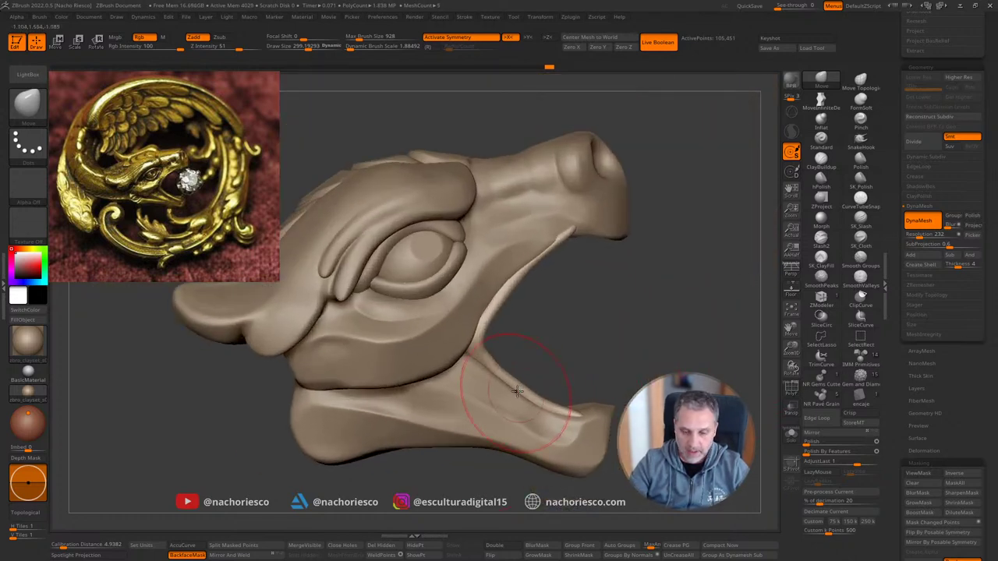
pyautogui.moveTo(570, 411); pyautogui.dragTo(576, 414)
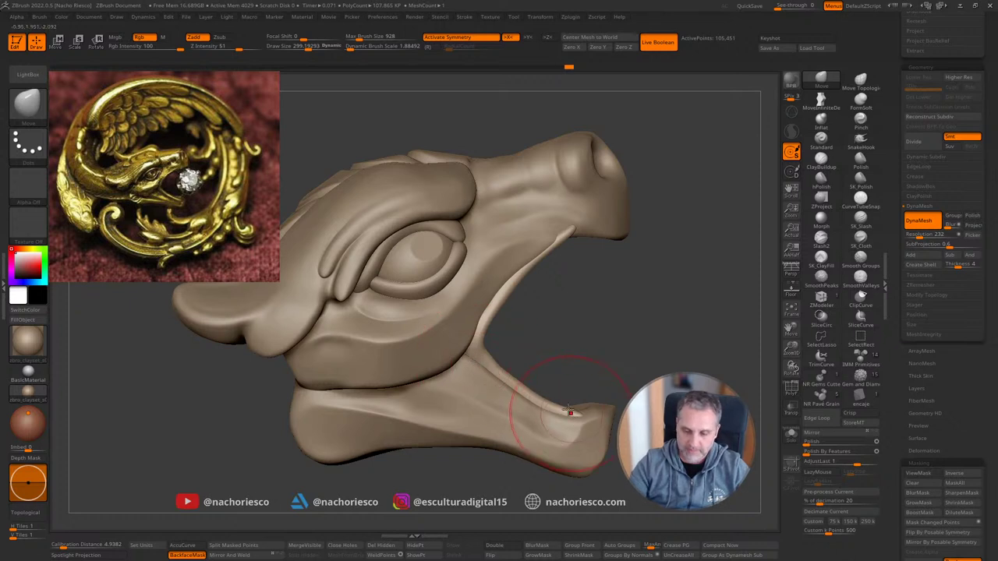
# Step: Smooth the front end of the upper lip tube and adjust it beneath the snout with Move at Draw Size about 233
pyautogui.press('shift')
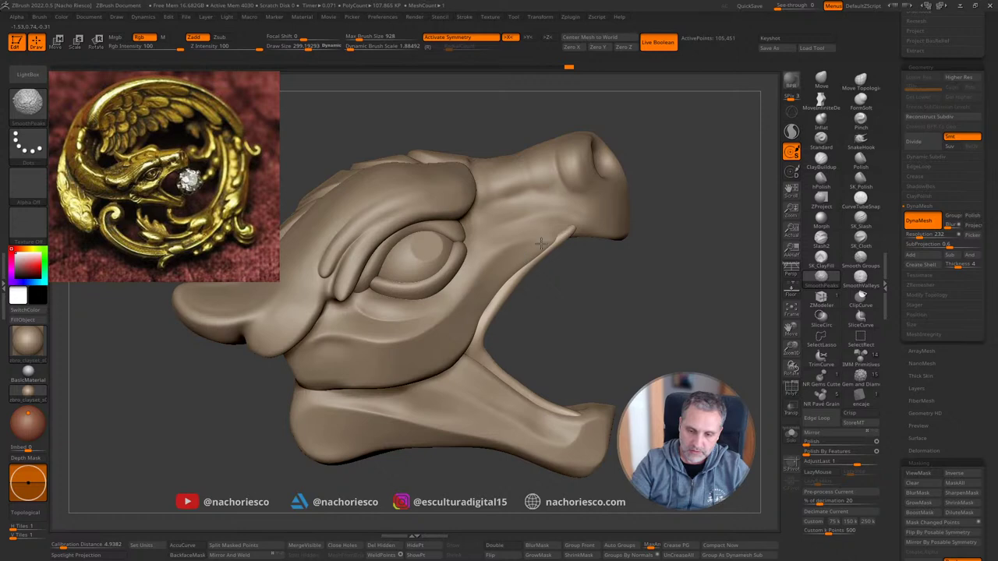
pyautogui.moveTo(641, 255)
pyautogui.mouseDown()
pyautogui.moveTo(578, 218)
pyautogui.moveTo(597, 221)
pyautogui.mouseUp()
pyautogui.moveTo(718, 191); pyautogui.dragTo(602, 212)
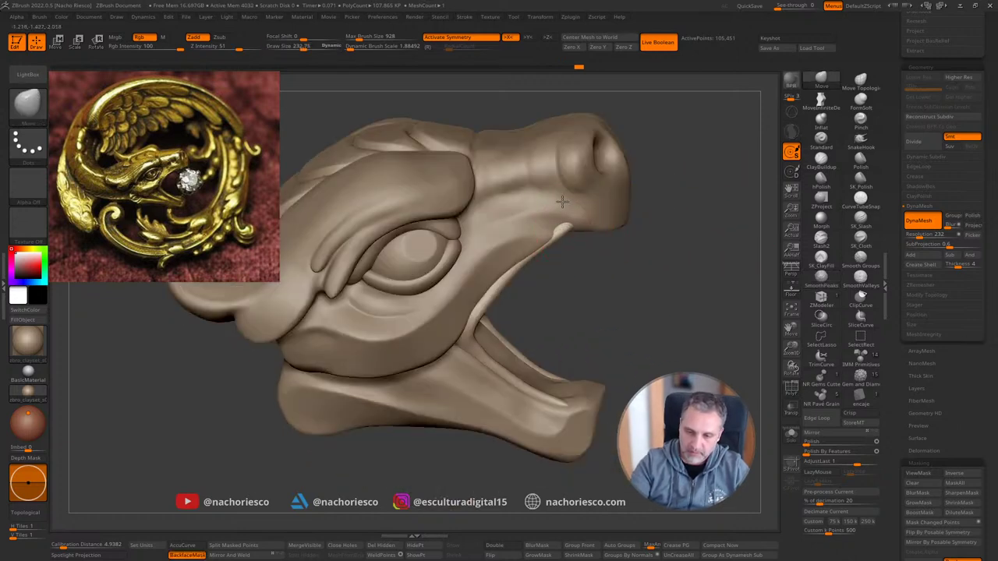
pyautogui.moveTo(554, 272)
pyautogui.mouseDown()
pyautogui.moveTo(670, 319)
pyautogui.moveTo(660, 314)
pyautogui.moveTo(645, 227)
pyautogui.mouseUp()
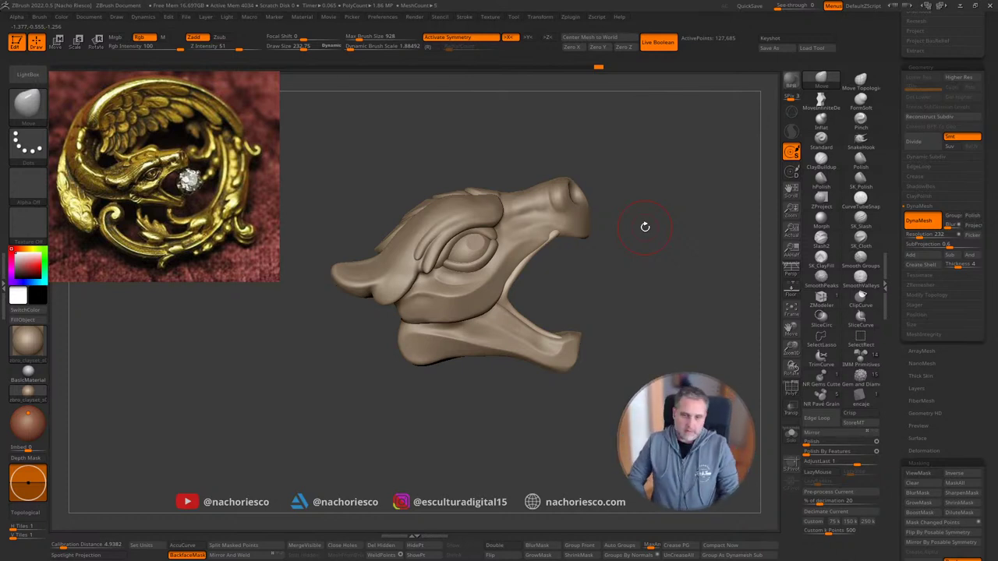
# Step: Build up the snout surface above the lip tube's front end with ClayBuildup at Draw Size about 88, and smooth it
pyautogui.keyDown('alt'); pyautogui.moveTo(643, 247); pyautogui.dragTo(622, 335); pyautogui.keyUp('alt')
pyautogui.keyDown('alt'); pyautogui.click(541, 309); pyautogui.keyUp('alt')
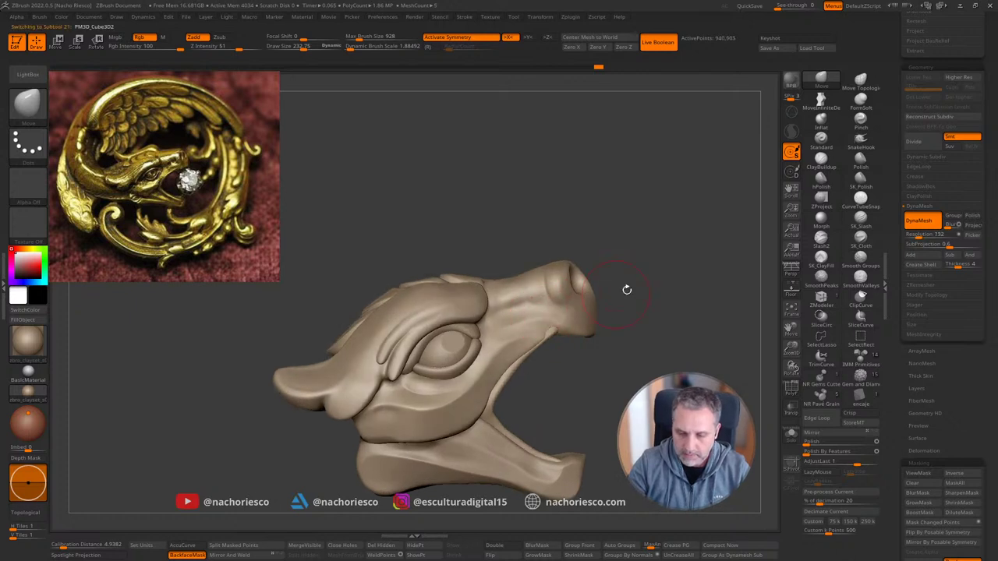
pyautogui.keyDown('alt'); pyautogui.moveTo(626, 289); pyautogui.dragTo(650, 305); pyautogui.keyUp('alt')
pyautogui.click(822, 162)
pyautogui.press('s')
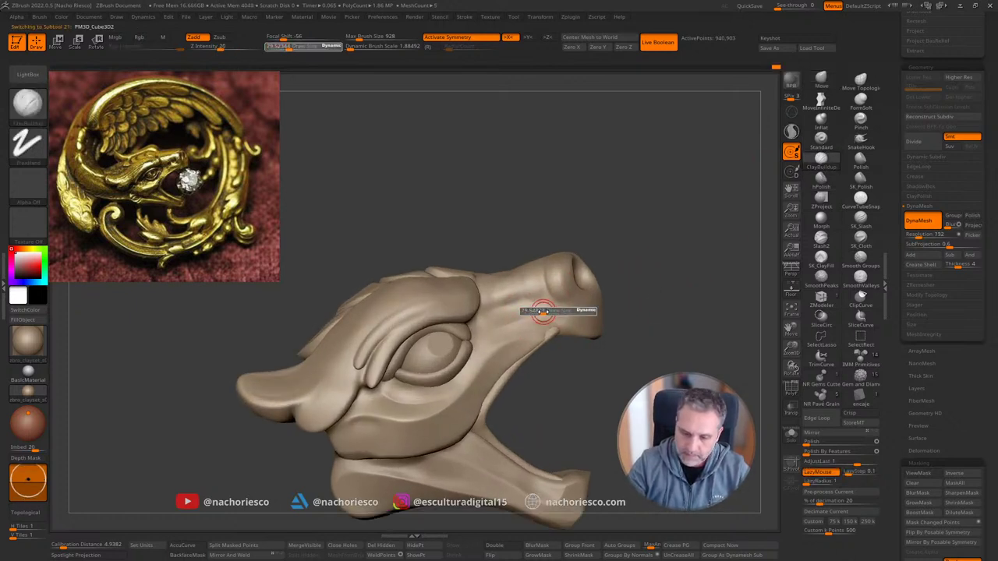
pyautogui.moveTo(542, 312)
pyautogui.mouseDown()
pyautogui.moveTo(570, 311)
pyautogui.moveTo(549, 309)
pyautogui.mouseUp()
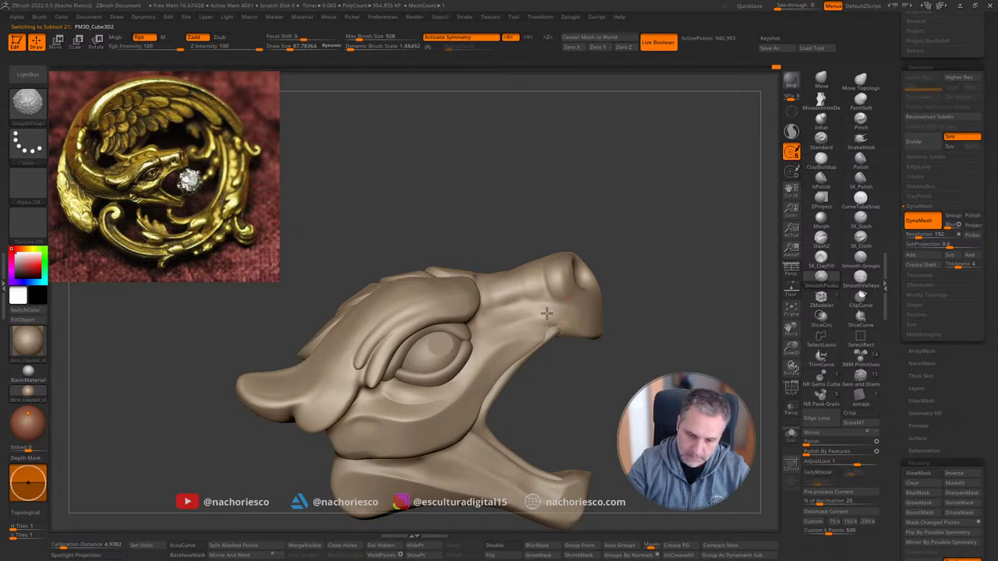
pyautogui.moveTo(629, 383)
pyautogui.mouseDown()
pyautogui.moveTo(639, 314)
pyautogui.moveTo(638, 333)
pyautogui.moveTo(594, 310)
pyautogui.moveTo(627, 382)
pyautogui.moveTo(624, 366)
pyautogui.mouseUp()
# Step: Isolate the lower jaw and sculpt a long fold along its side with SK_Cloth at Draw Size about 135
pyautogui.keyDown('alt'); pyautogui.click(541, 413); pyautogui.keyUp('alt')
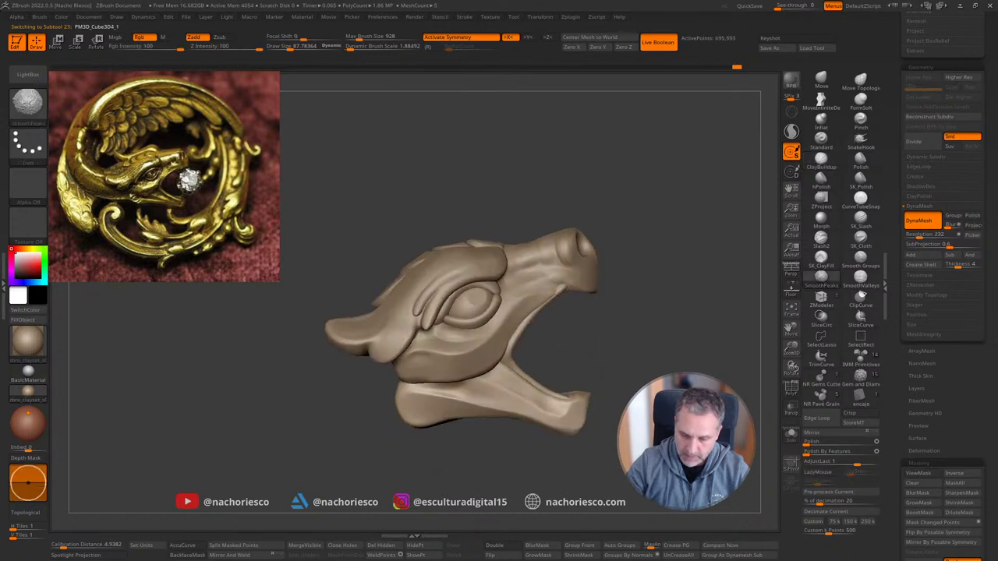
pyautogui.click(791, 434)
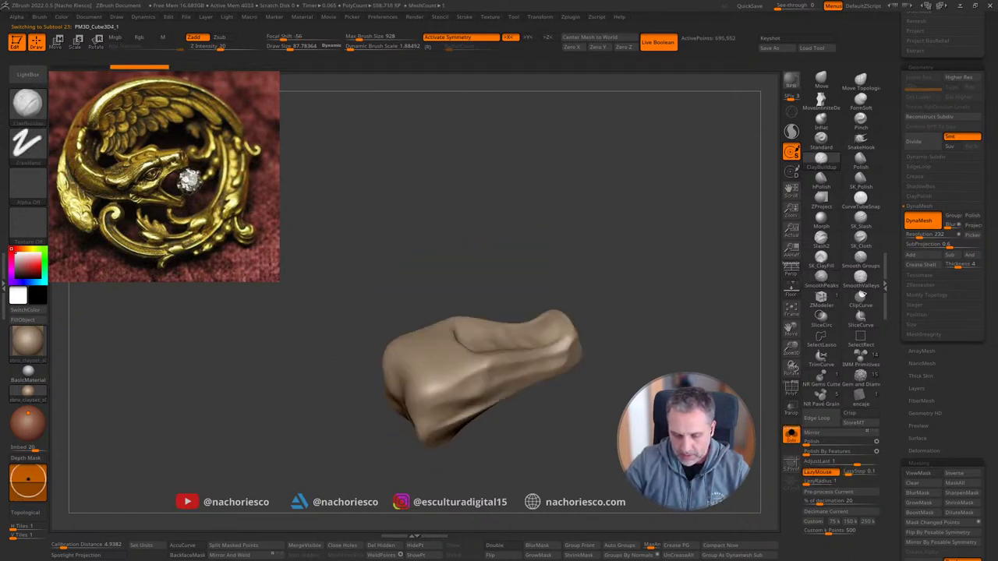
pyautogui.moveTo(678, 461); pyautogui.dragTo(728, 357)
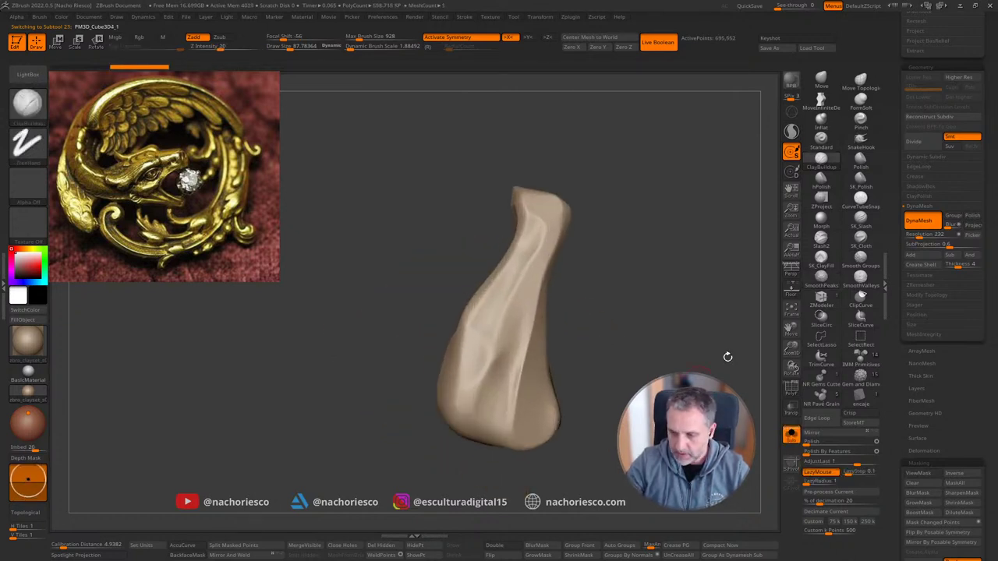
pyautogui.click(862, 241)
pyautogui.press('s')
pyautogui.moveTo(481, 369)
pyautogui.mouseDown()
pyautogui.moveTo(463, 371)
pyautogui.moveTo(494, 327)
pyautogui.mouseUp()
pyautogui.moveTo(468, 409); pyautogui.dragTo(547, 224)
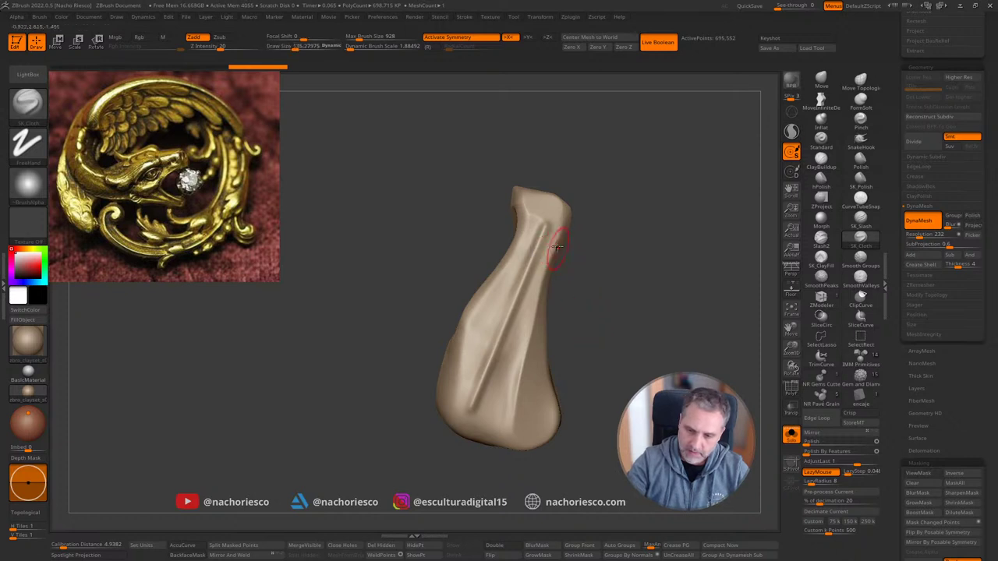
# Step: Smooth both ends of the fold on the lower jaw at Draw Size about 199, and show the whole head again
pyautogui.press('shift')
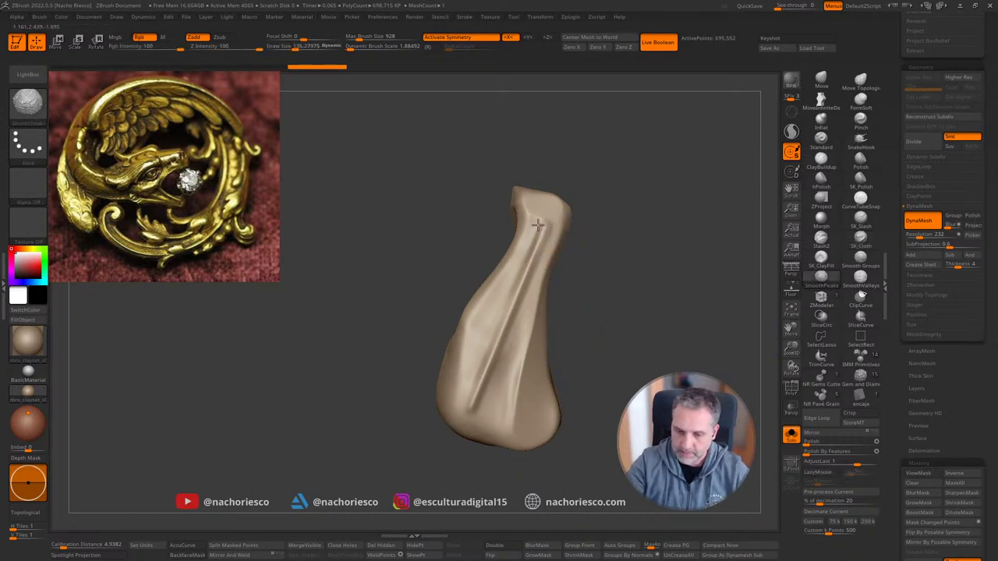
pyautogui.keyDown('shift'); pyautogui.moveTo(490, 367); pyautogui.dragTo(478, 390); pyautogui.keyUp('shift')
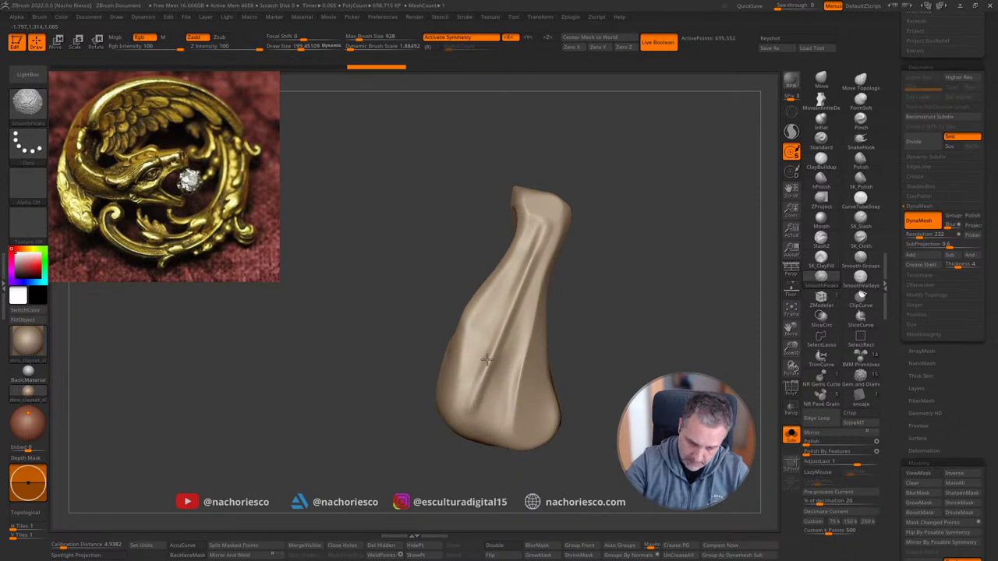
pyautogui.click(791, 434)
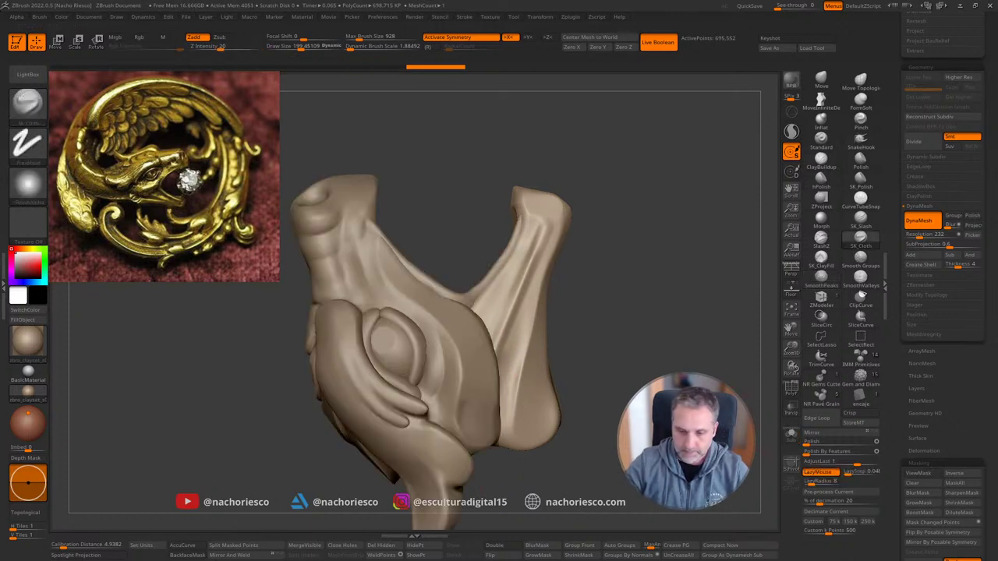
pyautogui.moveTo(334, 250)
pyautogui.keyDown('ctrl'); pyautogui.mouseDown(button='right')
pyautogui.moveTo(328, 195)
pyautogui.moveTo(340, 201)
pyautogui.moveTo(340, 189)
pyautogui.moveTo(340, 257)
pyautogui.mouseUp(button='right'); pyautogui.keyUp('ctrl')
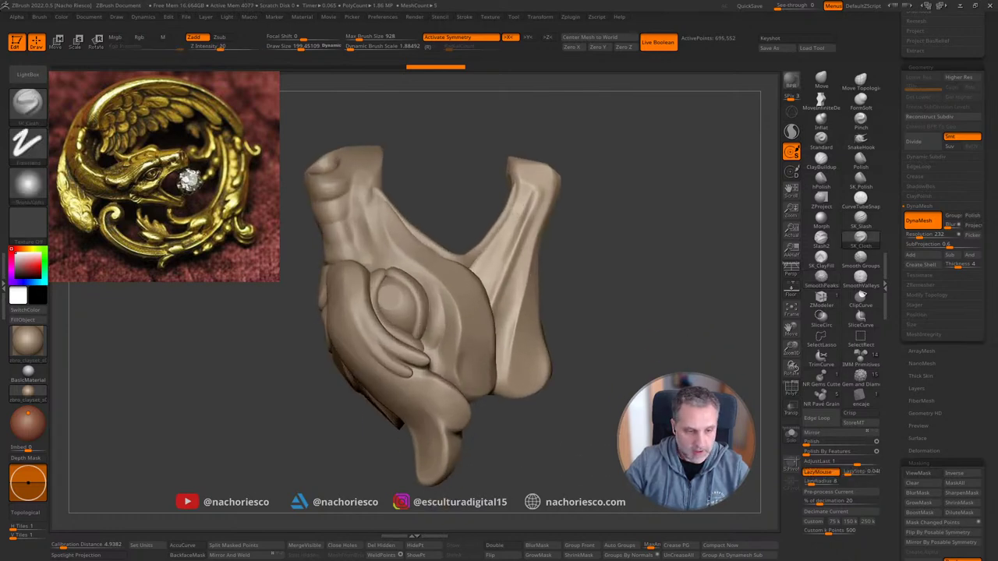
pyautogui.moveTo(577, 312); pyautogui.dragTo(616, 423, button='right')
# Step: Reshape the rear lower corner of the lower jaw with the Move brush at Draw Size about 367
pyautogui.moveTo(724, 365); pyautogui.dragTo(487, 385)
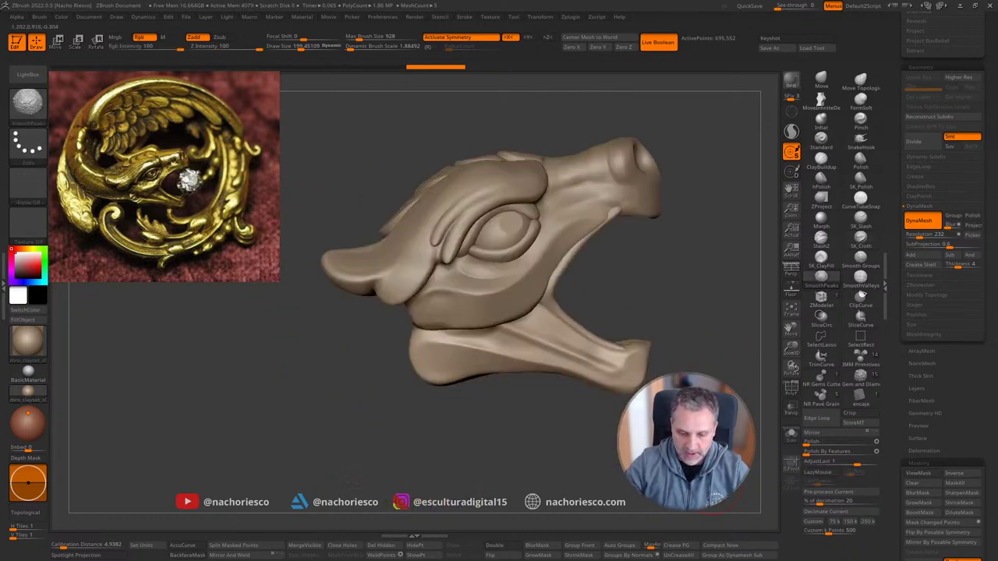
pyautogui.click(822, 80)
pyautogui.press('s')
pyautogui.moveTo(440, 380)
pyautogui.mouseDown()
pyautogui.moveTo(454, 378)
pyautogui.moveTo(429, 448)
pyautogui.moveTo(456, 434)
pyautogui.mouseUp()
pyautogui.click(185, 556)
pyautogui.click(186, 556)
pyautogui.press('s')
pyautogui.click(453, 380)
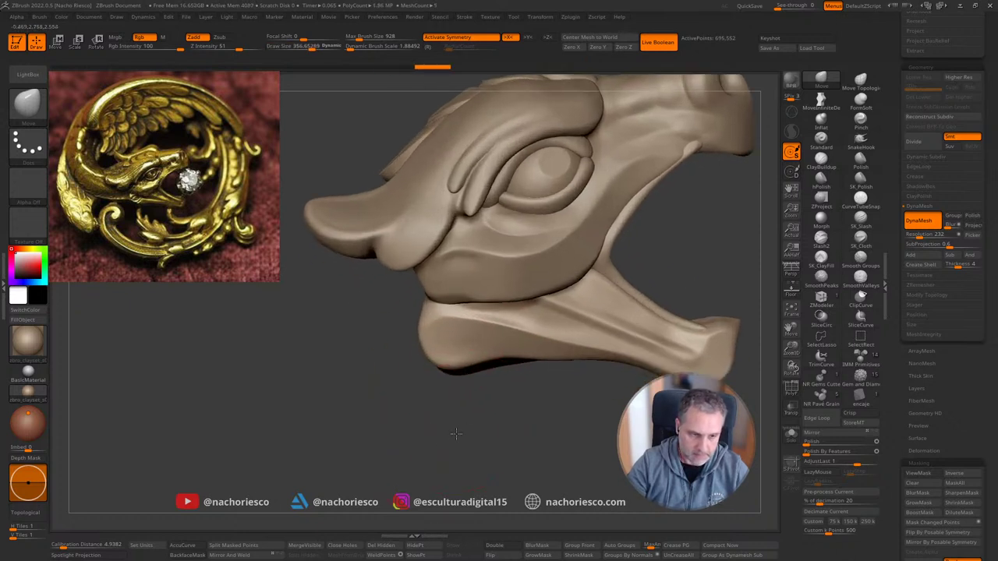
# Step: Carve a diagonal crease across the rear of the lower jaw with SK_Slash at Draw Size about 193
pyautogui.click(860, 220)
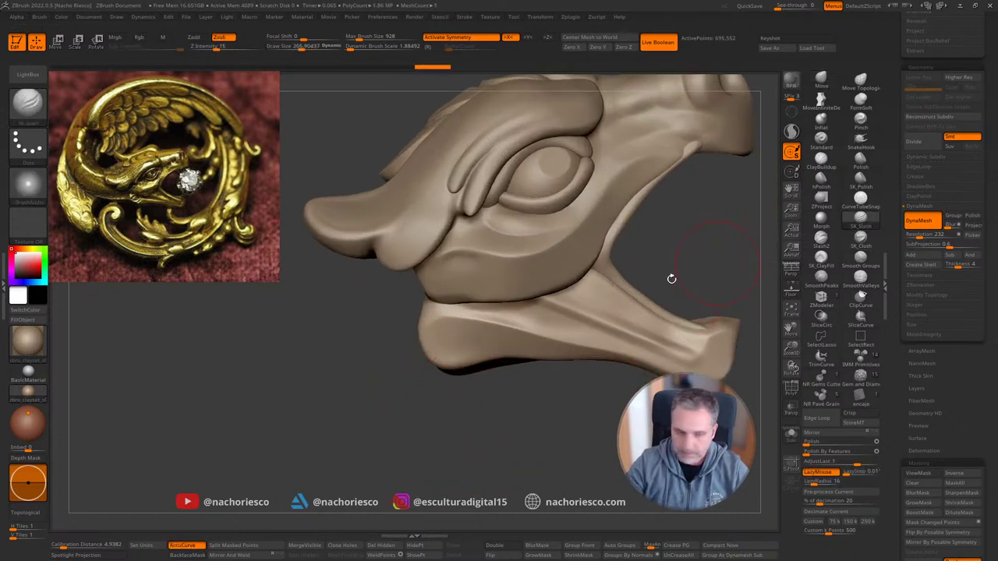
pyautogui.press('s')
pyautogui.moveTo(461, 348); pyautogui.dragTo(456, 348)
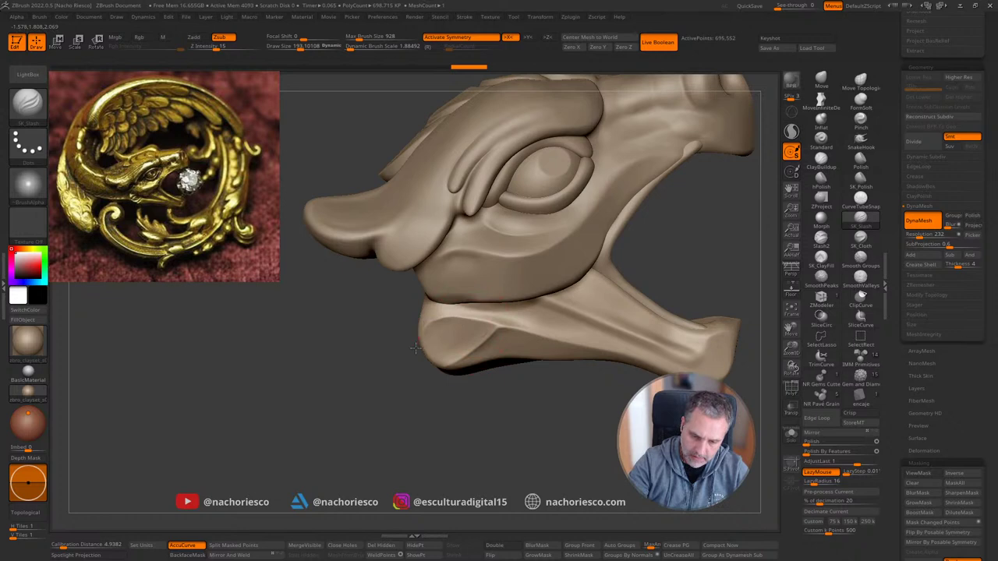
pyautogui.hotkey('ctrl', 'shift', 'z')
# Step: Mask the area below the jaw crease, shape the rear lobe with Move at Draw Size about 291, and clear the mask
pyautogui.moveTo(468, 458)
pyautogui.mouseDown()
pyautogui.moveTo(457, 460)
pyautogui.moveTo(484, 465)
pyautogui.moveTo(460, 374)
pyautogui.mouseUp()
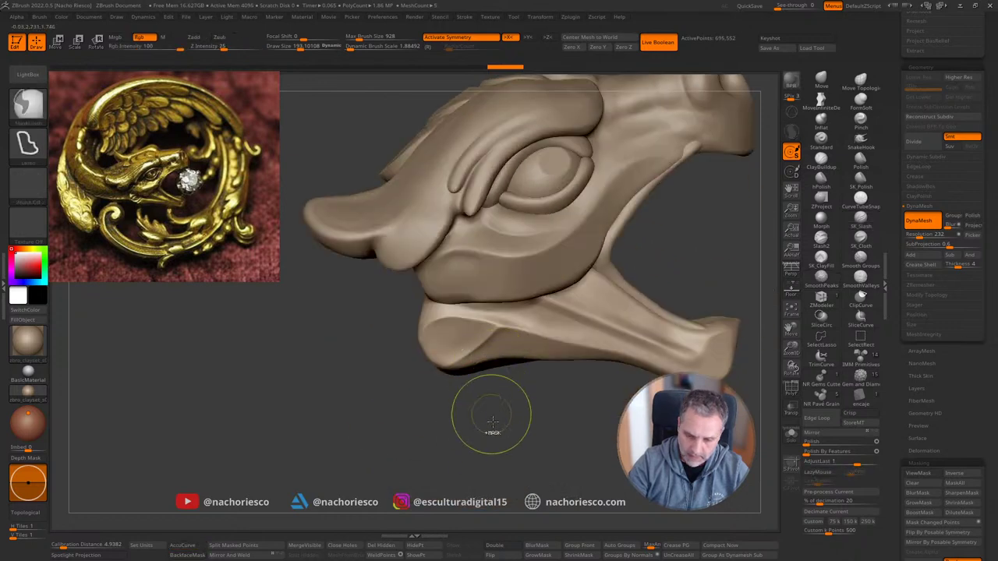
pyautogui.moveTo(493, 422)
pyautogui.keyDown('ctrl'); pyautogui.mouseDown()
pyautogui.moveTo(542, 360)
pyautogui.moveTo(503, 326)
pyautogui.moveTo(488, 425)
pyautogui.moveTo(530, 419)
pyautogui.mouseUp(); pyautogui.keyUp('ctrl')
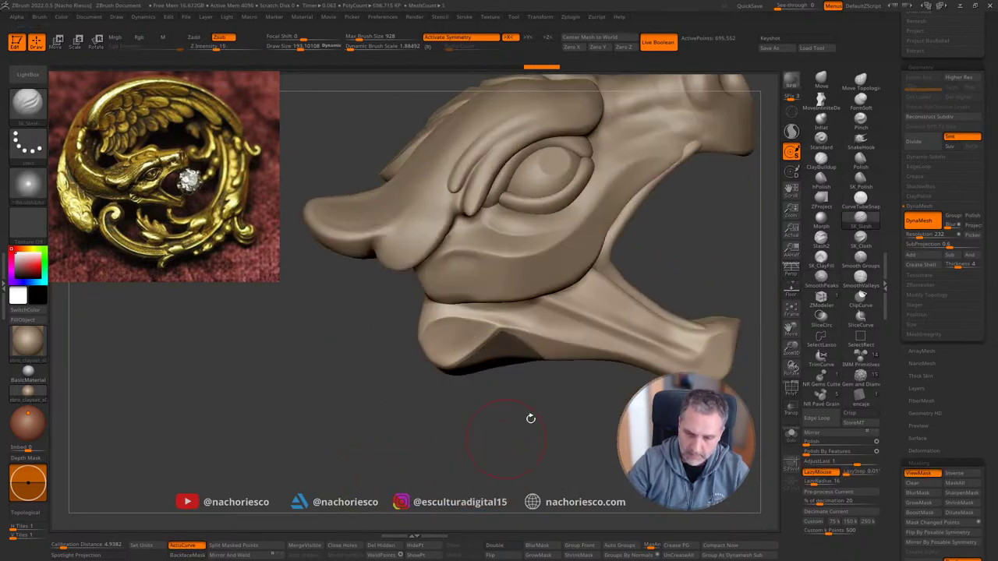
pyautogui.click(821, 78)
pyautogui.press('s')
pyautogui.moveTo(454, 346); pyautogui.dragTo(450, 345)
pyautogui.moveTo(454, 425); pyautogui.dragTo(437, 356)
pyautogui.moveTo(425, 436)
pyautogui.mouseDown()
pyautogui.moveTo(411, 484)
pyautogui.moveTo(491, 425)
pyautogui.mouseUp()
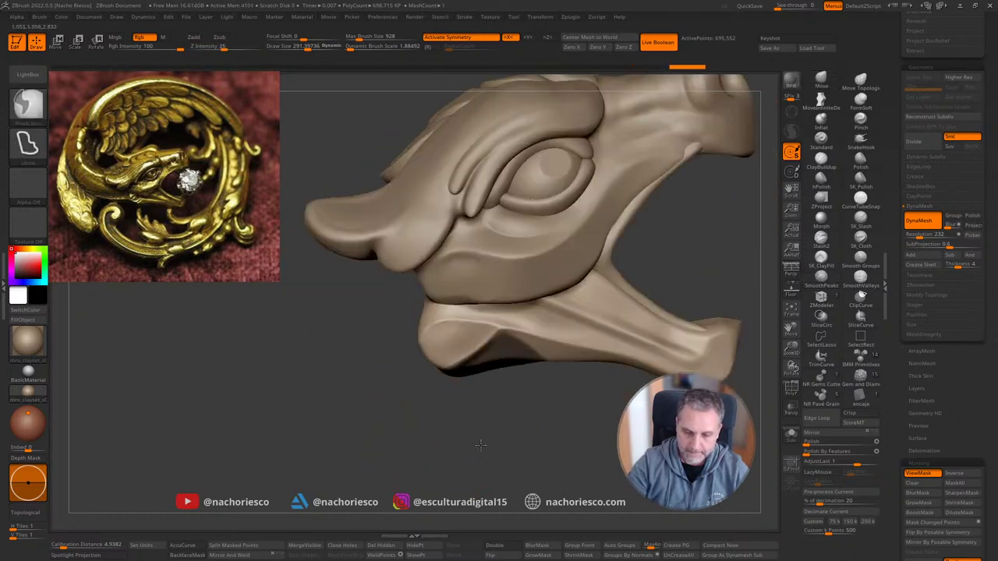
# Step: Polish the rear lobe of the lower jaw with SK_Polish at Draw Size about 212, and smooth its crease from below
pyautogui.click(860, 186)
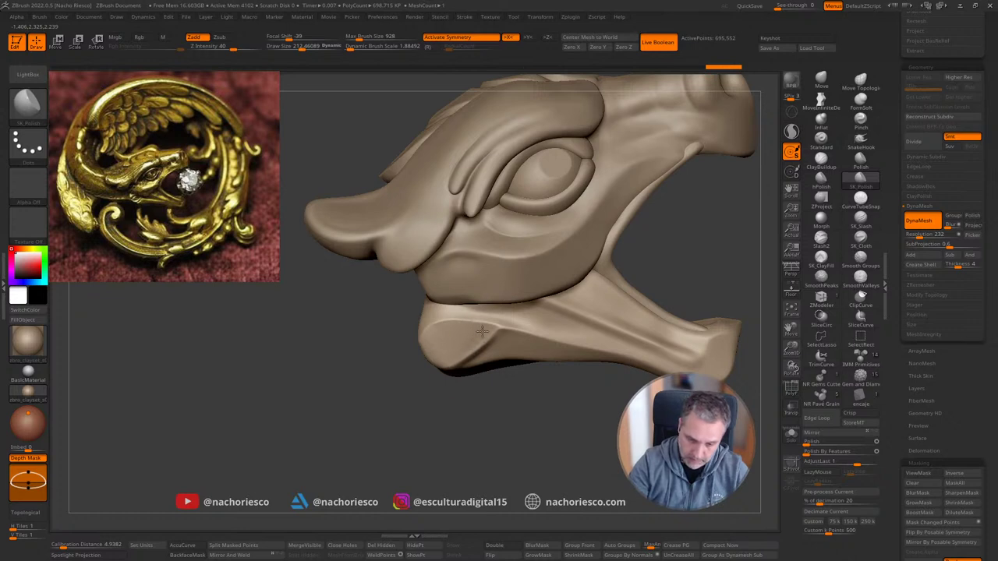
pyautogui.moveTo(482, 331); pyautogui.dragTo(491, 339)
pyautogui.moveTo(549, 421)
pyautogui.mouseDown()
pyautogui.moveTo(484, 330)
pyautogui.moveTo(512, 373)
pyautogui.mouseUp()
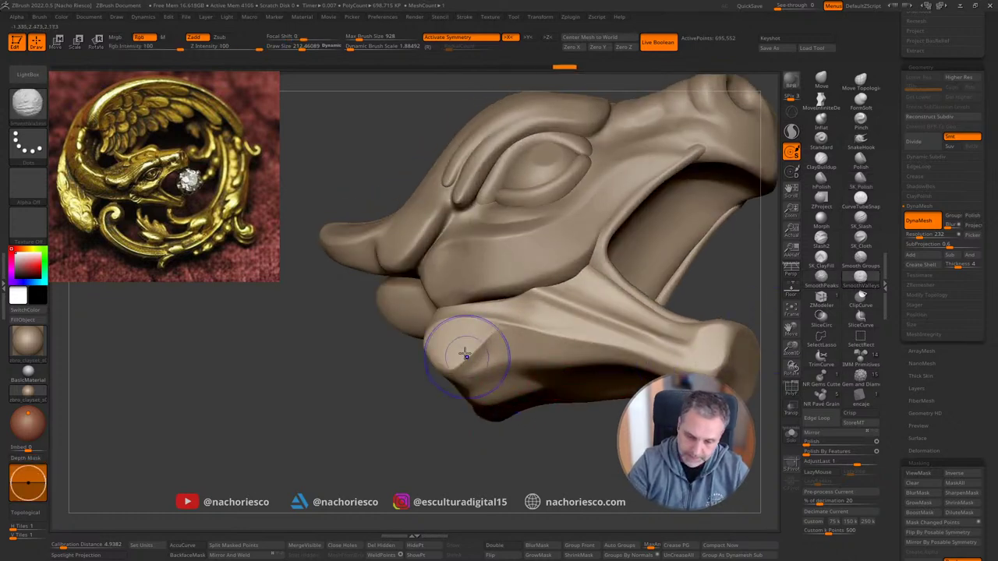
pyautogui.moveTo(566, 475)
pyautogui.mouseDown()
pyautogui.moveTo(570, 488)
pyautogui.moveTo(566, 454)
pyautogui.moveTo(586, 457)
pyautogui.moveTo(586, 447)
pyautogui.mouseUp()
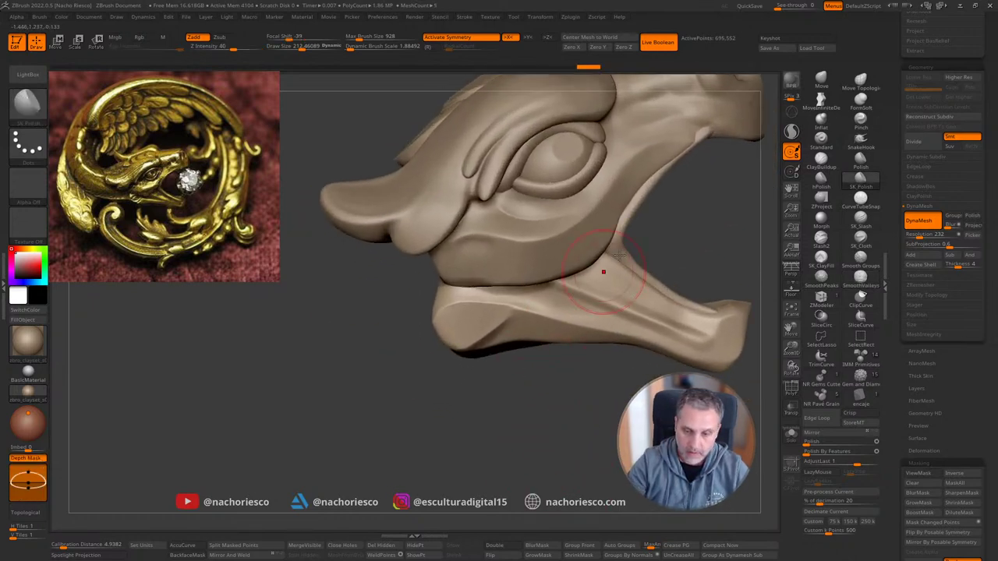
# Step: Adjust the rear upper edge and lower contour of the lower jaw with Move at Draw Size about 284
pyautogui.click(822, 81)
pyautogui.press('s')
pyautogui.moveTo(466, 312)
pyautogui.mouseDown()
pyautogui.moveTo(481, 312)
pyautogui.moveTo(467, 311)
pyautogui.mouseUp()
pyautogui.moveTo(490, 407)
pyautogui.keyDown('alt'); pyautogui.mouseDown()
pyautogui.moveTo(506, 454)
pyautogui.moveTo(510, 425)
pyautogui.moveTo(527, 434)
pyautogui.moveTo(513, 349)
pyautogui.moveTo(502, 345)
pyautogui.mouseUp(); pyautogui.keyUp('alt')
pyautogui.press('s')
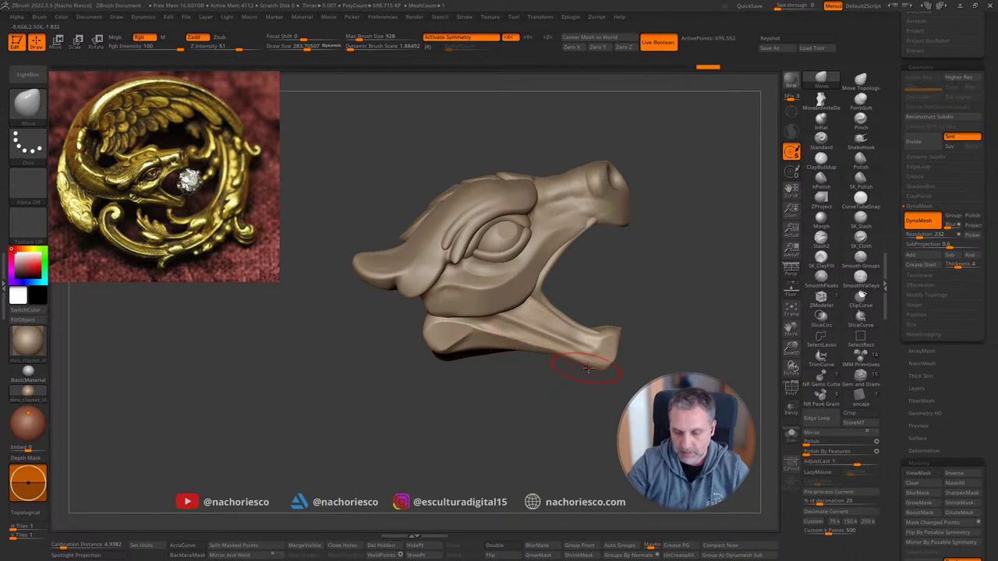
# Step: Reshape the side outline of the lower jaw from below with Move at Draw Size about 477
pyautogui.moveTo(647, 379); pyautogui.dragTo(664, 260)
pyautogui.press('s')
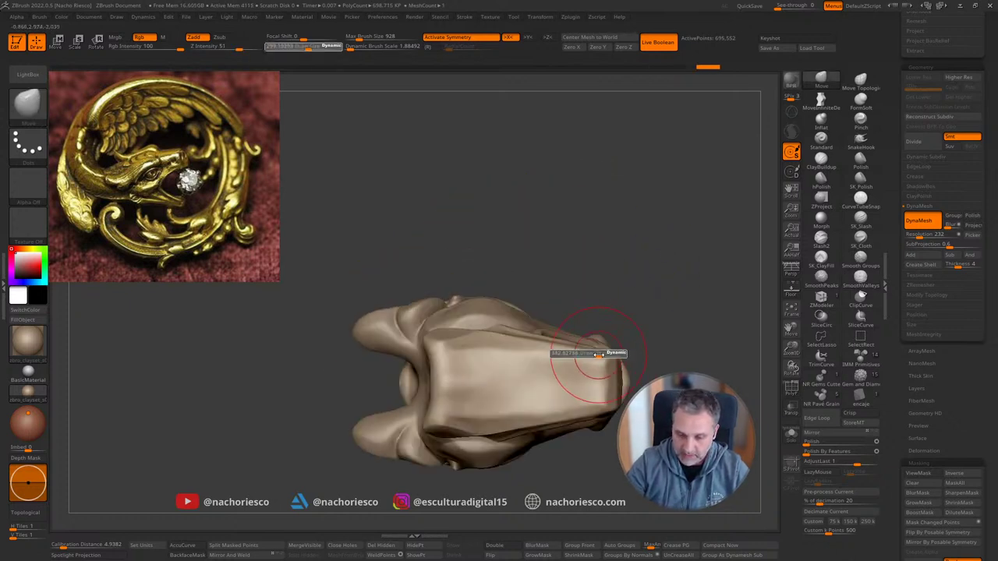
pyautogui.moveTo(604, 356); pyautogui.dragTo(603, 357)
pyautogui.moveTo(594, 355); pyautogui.dragTo(559, 351)
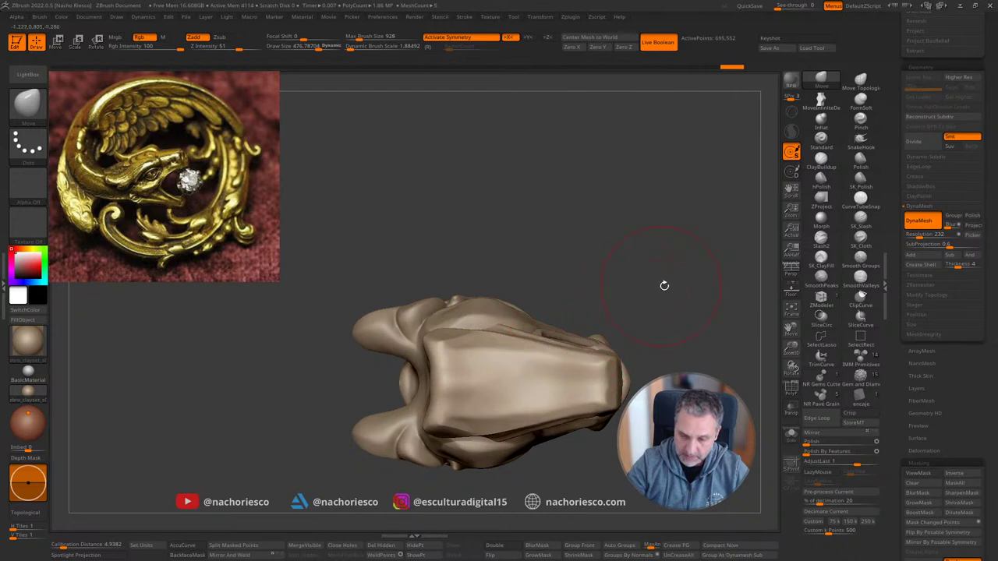
pyautogui.moveTo(664, 285)
pyautogui.keyDown('shift'); pyautogui.mouseDown()
pyautogui.moveTo(671, 408)
pyautogui.moveTo(641, 366)
pyautogui.moveTo(683, 231)
pyautogui.mouseUp(); pyautogui.keyUp('shift')
# Step: Polish the outer side plane of the lower jaw below the fold with SK_Polish at Draw Size about 219
pyautogui.keyDown('alt'); pyautogui.moveTo(733, 402); pyautogui.dragTo(687, 342); pyautogui.keyUp('alt')
pyautogui.moveTo(732, 310); pyautogui.dragTo(811, 257)
pyautogui.click(860, 180)
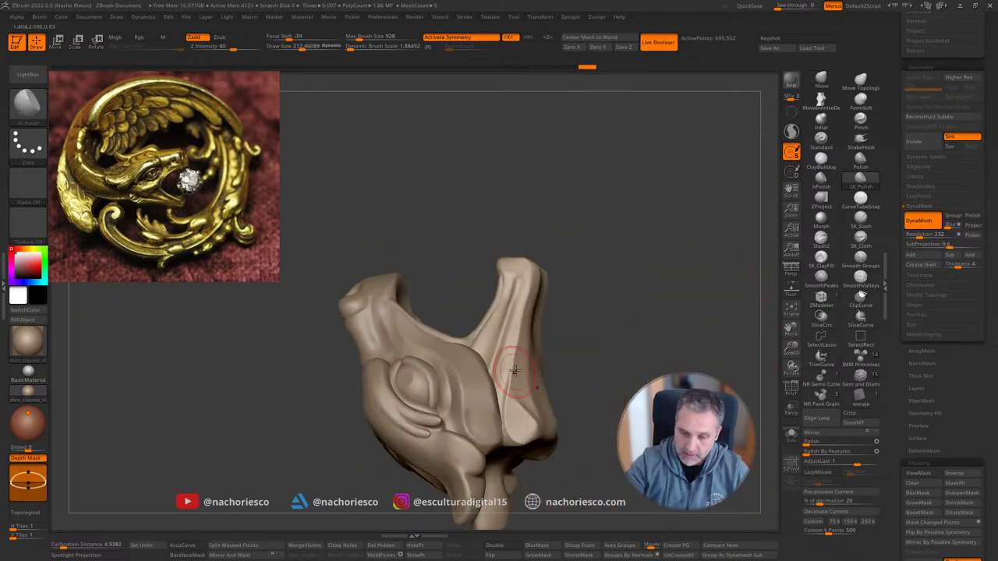
pyautogui.press('s')
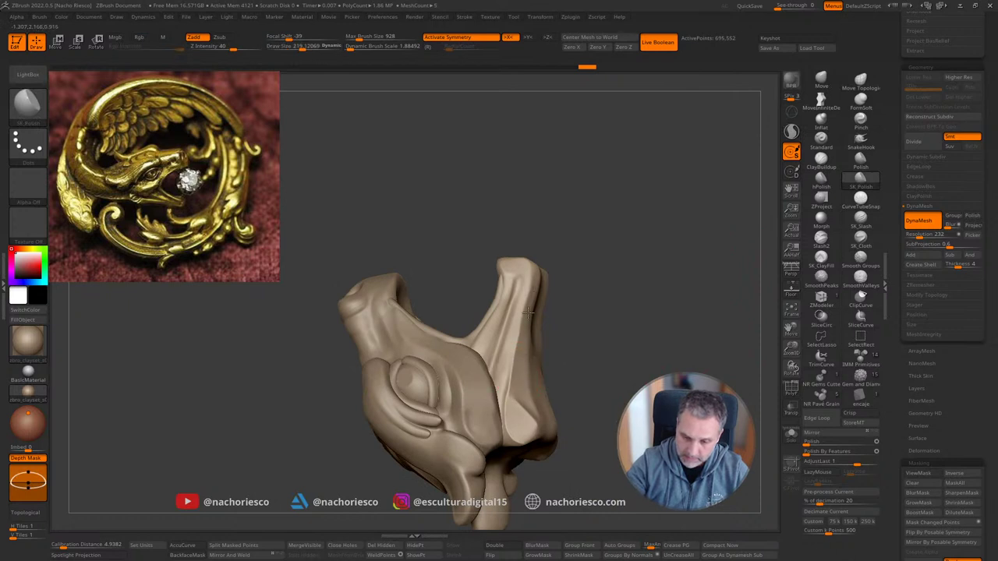
pyautogui.moveTo(675, 339)
pyautogui.mouseDown()
pyautogui.moveTo(713, 319)
pyautogui.moveTo(705, 289)
pyautogui.moveTo(528, 305)
pyautogui.moveTo(646, 286)
pyautogui.moveTo(653, 317)
pyautogui.mouseUp()
pyautogui.keyDown('shift'); pyautogui.moveTo(706, 394); pyautogui.dragTo(598, 434); pyautogui.keyUp('shift')
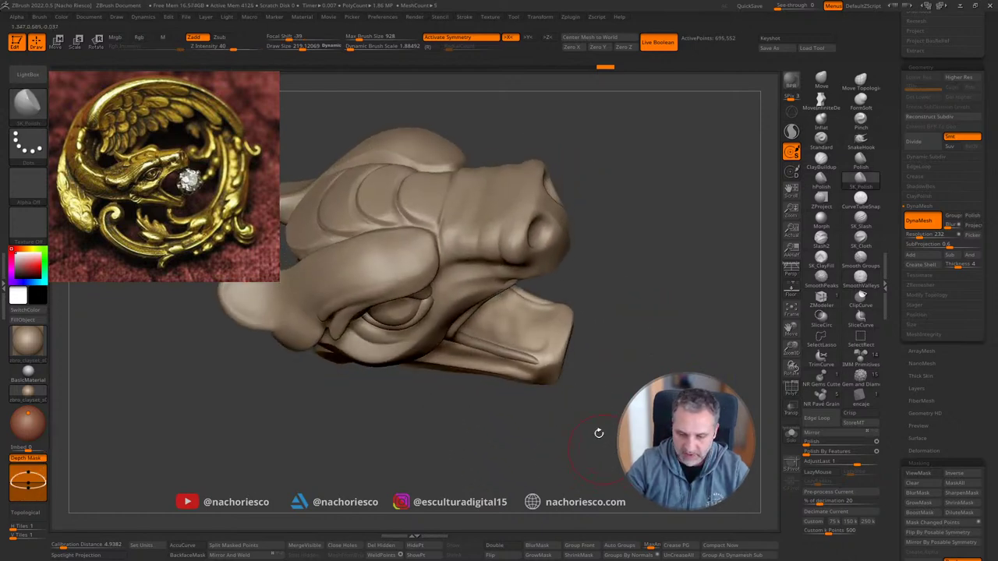
# Step: Insert a cube from IMM Primitives onto the inner surface of the lower jaw near its tip
pyautogui.moveTo(608, 319); pyautogui.dragTo(640, 353)
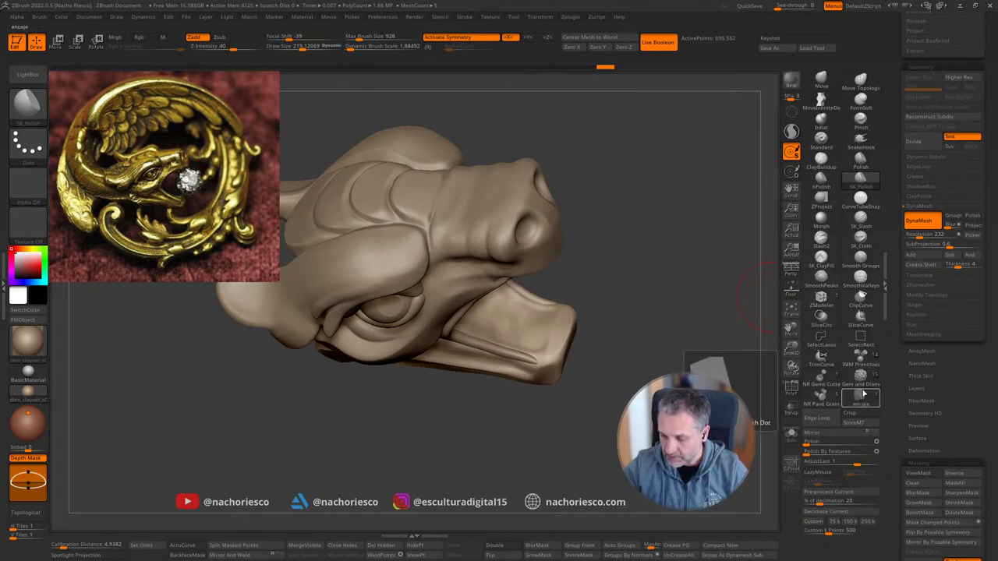
pyautogui.click(860, 405)
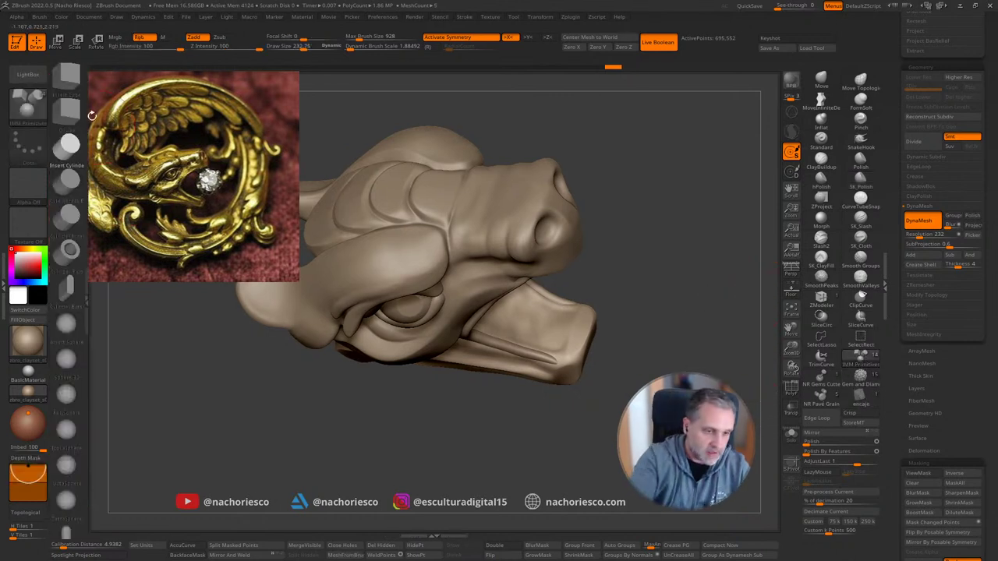
pyautogui.click(67, 77)
pyautogui.moveTo(675, 290); pyautogui.dragTo(669, 316)
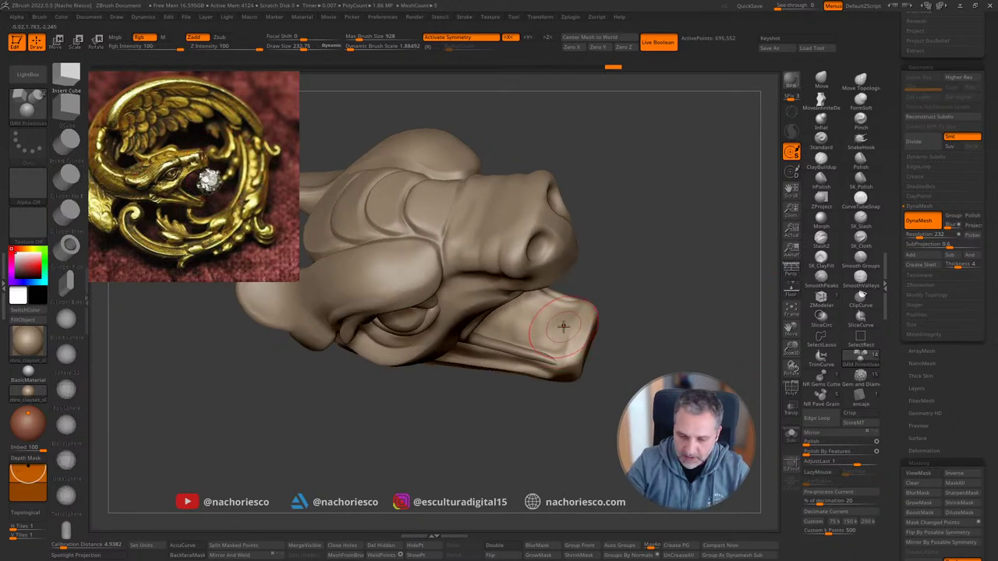
pyautogui.moveTo(563, 337); pyautogui.dragTo(559, 403)
# Step: Lower, tilt and stretch the inserted cube with the Gizmo into a flat block seated behind the lower jaw tip
pyautogui.press('w')
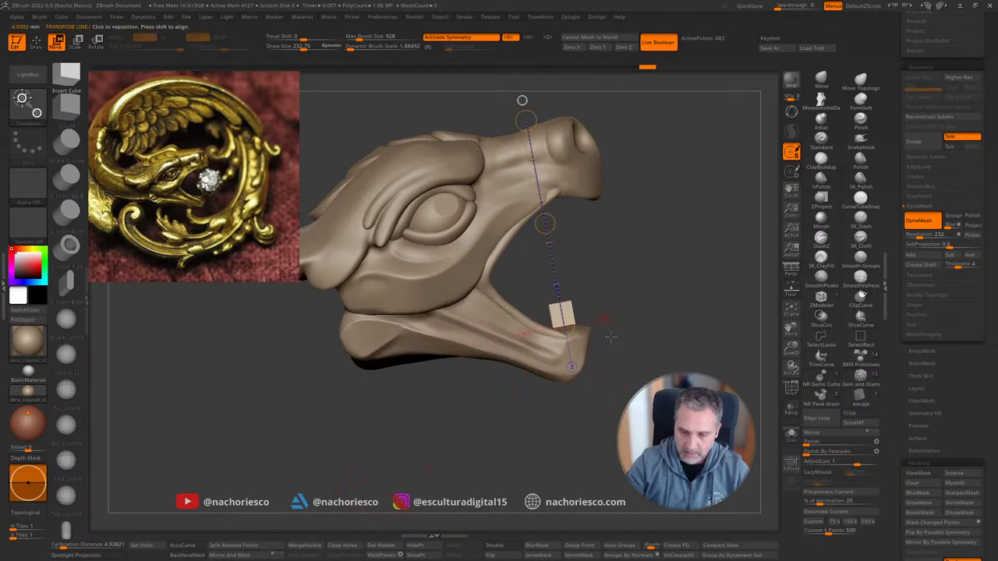
pyautogui.press('y')
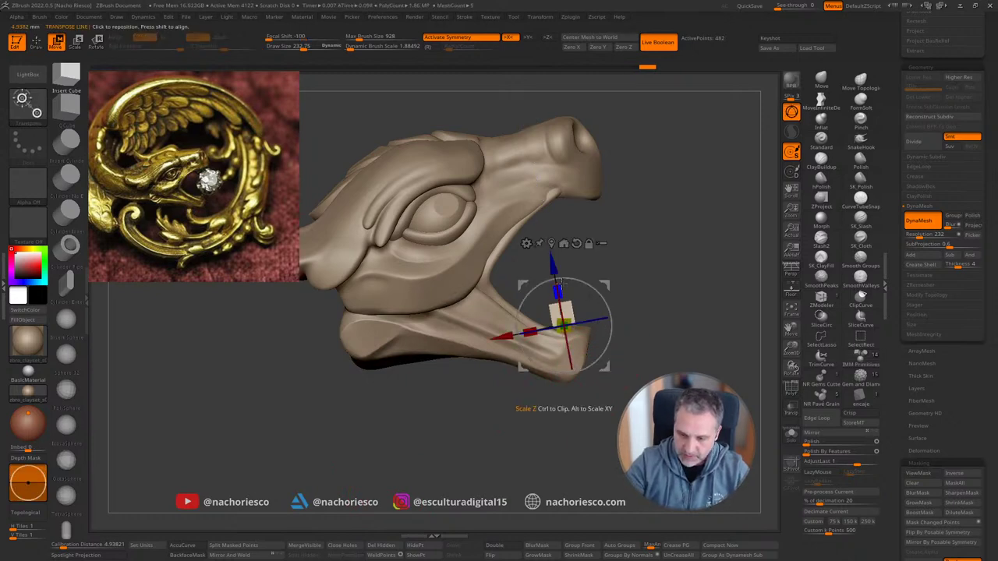
pyautogui.moveTo(555, 265); pyautogui.dragTo(557, 277)
pyautogui.keyDown('shift'); pyautogui.moveTo(658, 254); pyautogui.dragTo(615, 346); pyautogui.keyUp('shift')
pyautogui.keyDown('shift'); pyautogui.moveTo(668, 319); pyautogui.dragTo(729, 295); pyautogui.keyUp('shift')
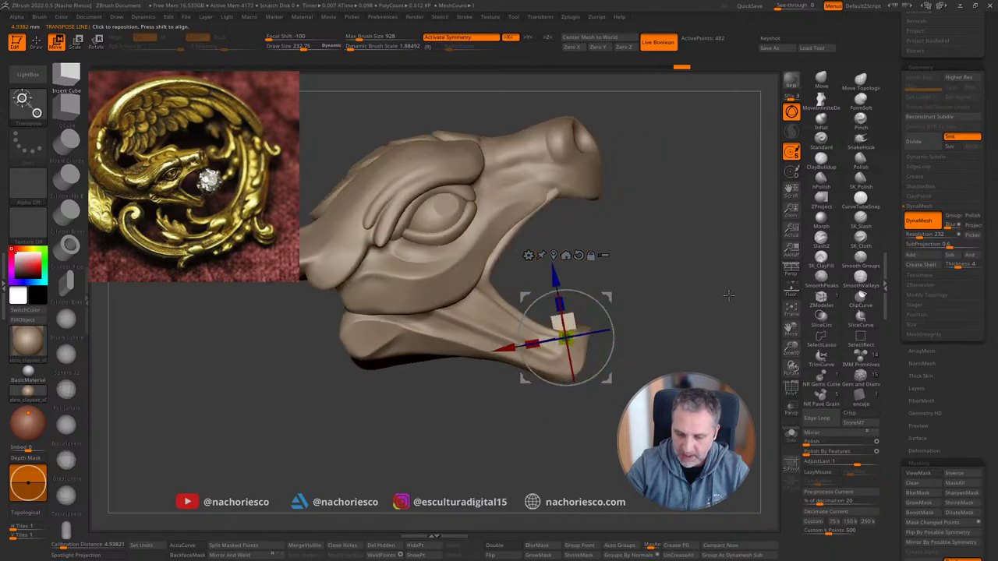
pyautogui.keyDown('ctrl'); pyautogui.moveTo(680, 312); pyautogui.dragTo(675, 330, button='right'); pyautogui.keyUp('ctrl')
pyautogui.moveTo(612, 344); pyautogui.dragTo(608, 353)
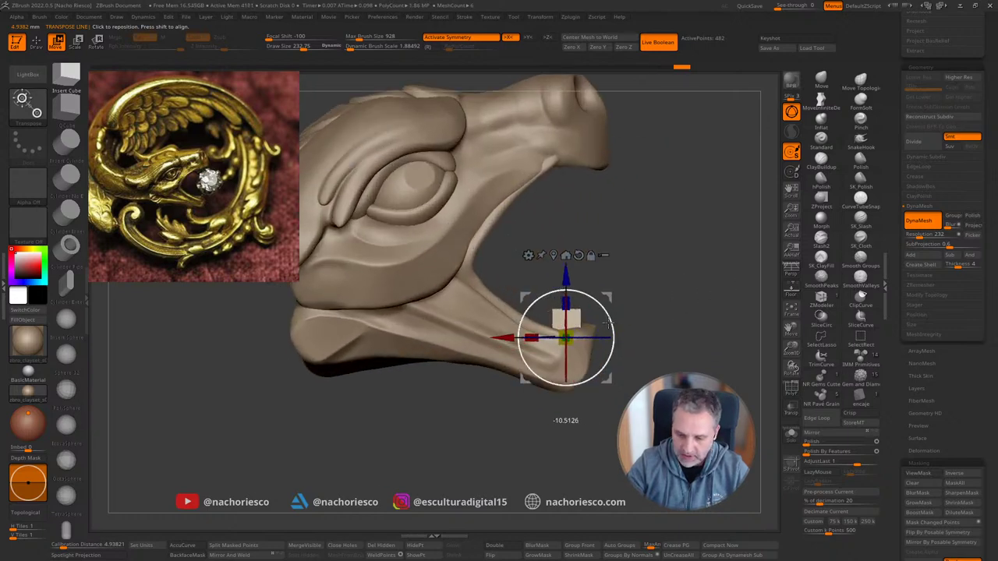
pyautogui.moveTo(536, 342); pyautogui.dragTo(534, 344)
pyautogui.moveTo(607, 298)
pyautogui.mouseDown()
pyautogui.moveTo(578, 300)
pyautogui.moveTo(695, 321)
pyautogui.moveTo(682, 309)
pyautogui.mouseUp()
# Step: Remesh the lower jaw block with DynaMesh and soften its edges with Polish By Features
pyautogui.press('q')
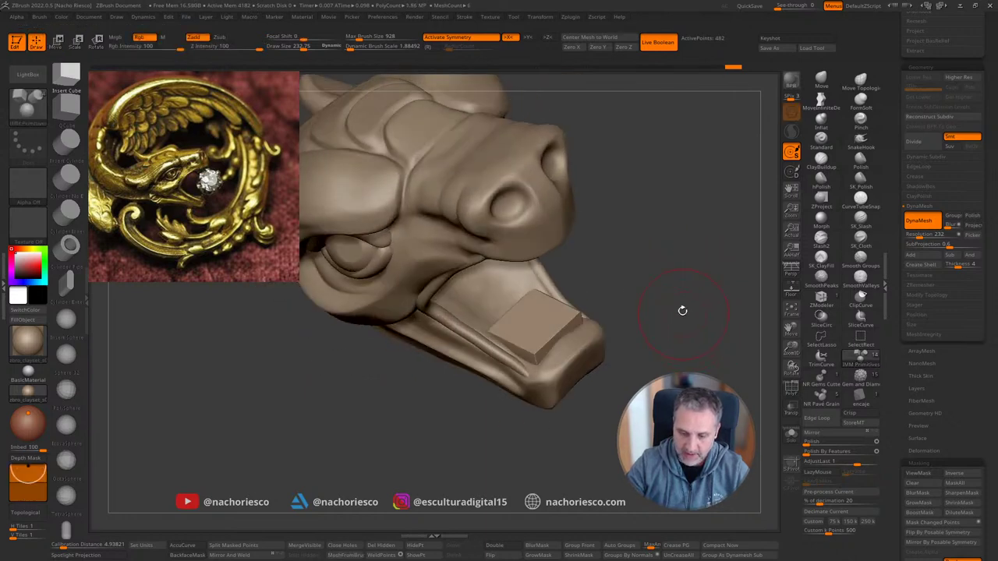
pyautogui.moveTo(808, 452); pyautogui.dragTo(812, 453)
pyautogui.moveTo(760, 401)
pyautogui.mouseDown()
pyautogui.moveTo(707, 371)
pyautogui.moveTo(686, 343)
pyautogui.moveTo(679, 358)
pyautogui.moveTo(680, 340)
pyautogui.moveTo(673, 361)
pyautogui.moveTo(686, 357)
pyautogui.mouseUp()
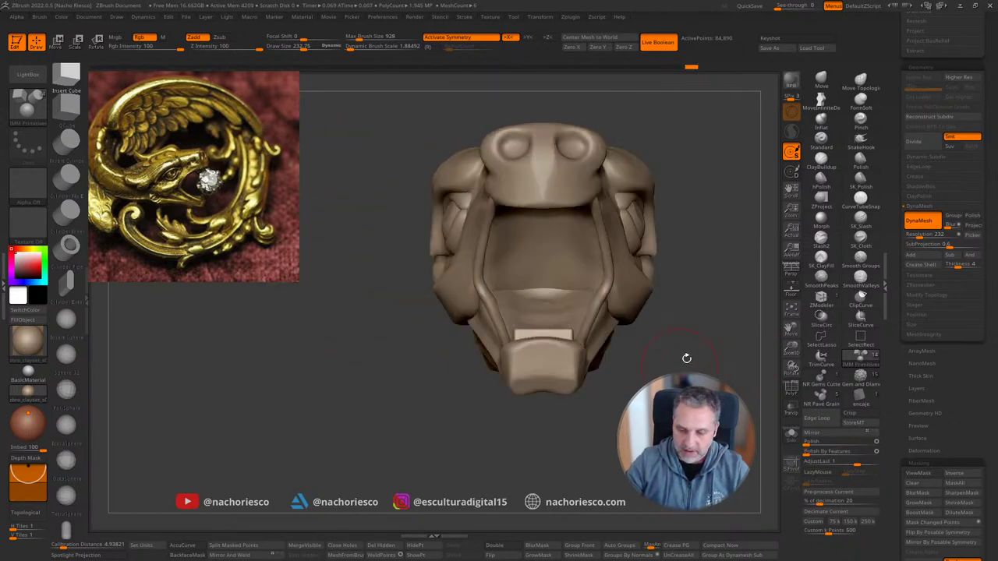
# Step: Pull the block's outer corners into pointed teeth using Move with AccuCurve on, and switch AccuCurve off again
pyautogui.click(823, 84)
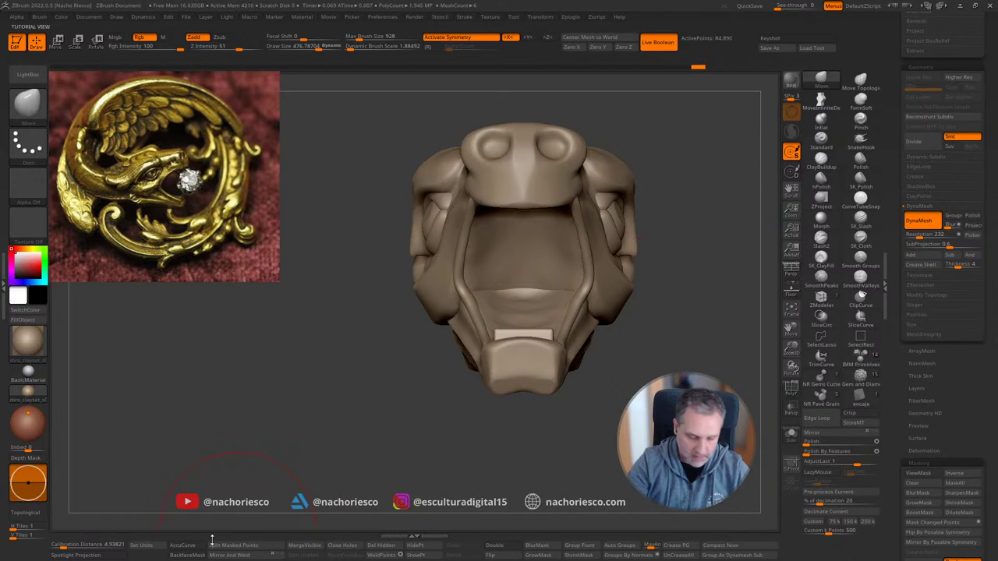
pyautogui.click(187, 545)
pyautogui.press('s')
pyautogui.moveTo(497, 337); pyautogui.dragTo(481, 337)
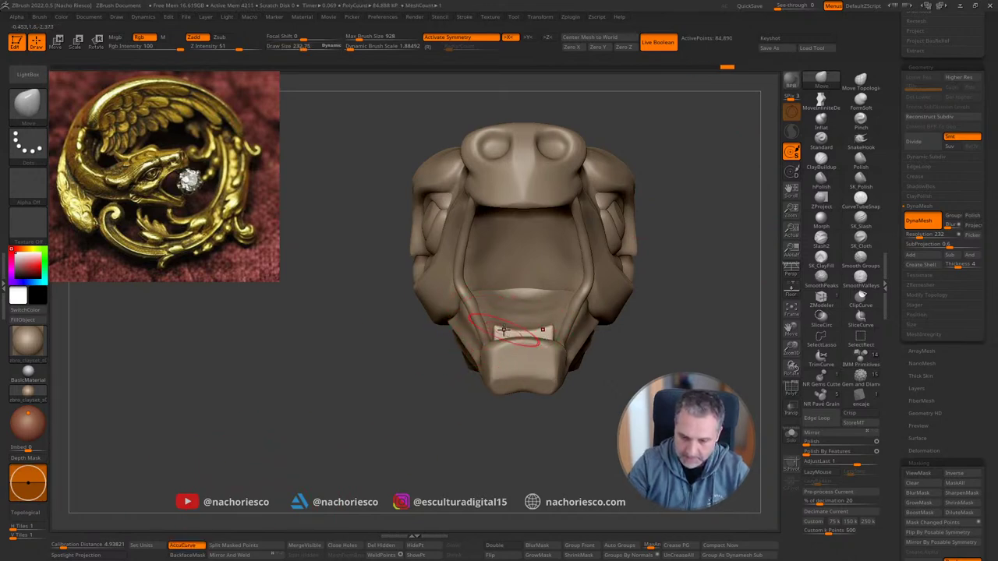
pyautogui.moveTo(406, 429)
pyautogui.mouseDown()
pyautogui.moveTo(539, 439)
pyautogui.moveTo(530, 407)
pyautogui.mouseUp()
pyautogui.press('s')
pyautogui.moveTo(490, 331); pyautogui.dragTo(494, 331)
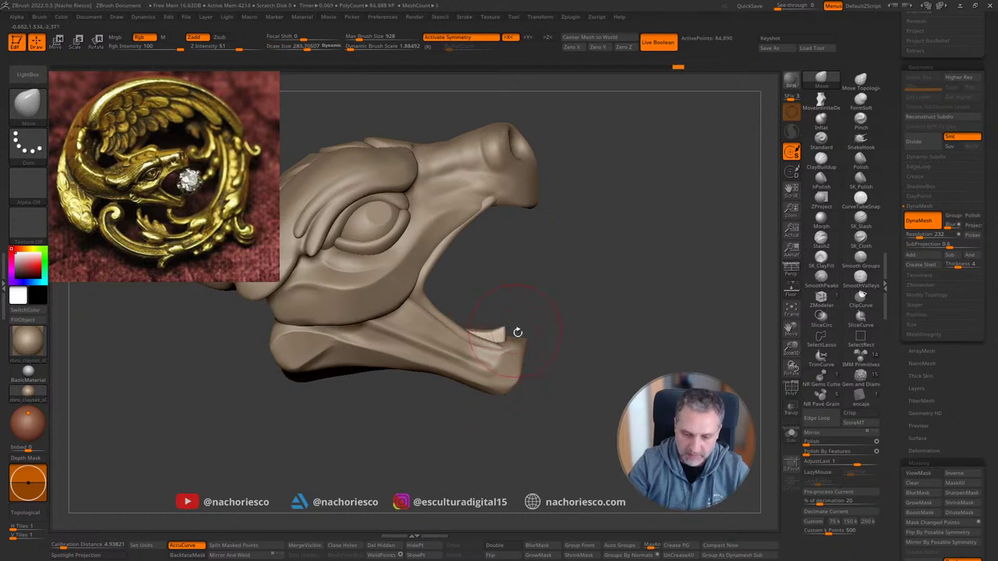
pyautogui.moveTo(582, 320); pyautogui.dragTo(660, 330)
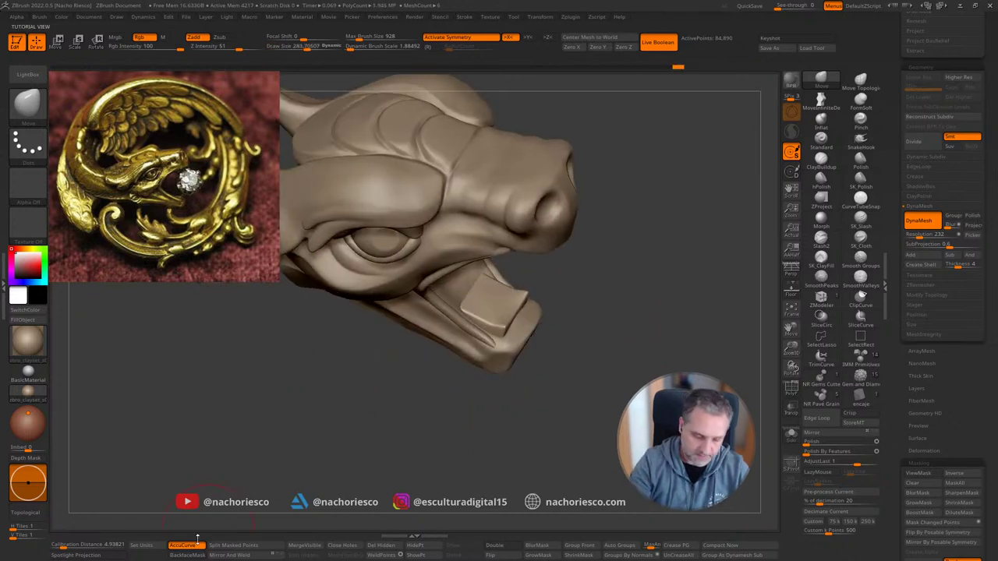
pyautogui.click(195, 545)
# Step: Duplicate the lower tooth block with the Gizmo and raise the copy toward the upper jaw
pyautogui.moveTo(452, 295); pyautogui.dragTo(679, 320)
pyautogui.press('w')
pyautogui.keyDown('ctrl'); pyautogui.moveTo(501, 252); pyautogui.dragTo(501, 191); pyautogui.keyUp('ctrl')
pyautogui.keyDown('shift'); pyautogui.moveTo(655, 271); pyautogui.dragTo(563, 257); pyautogui.keyUp('shift')
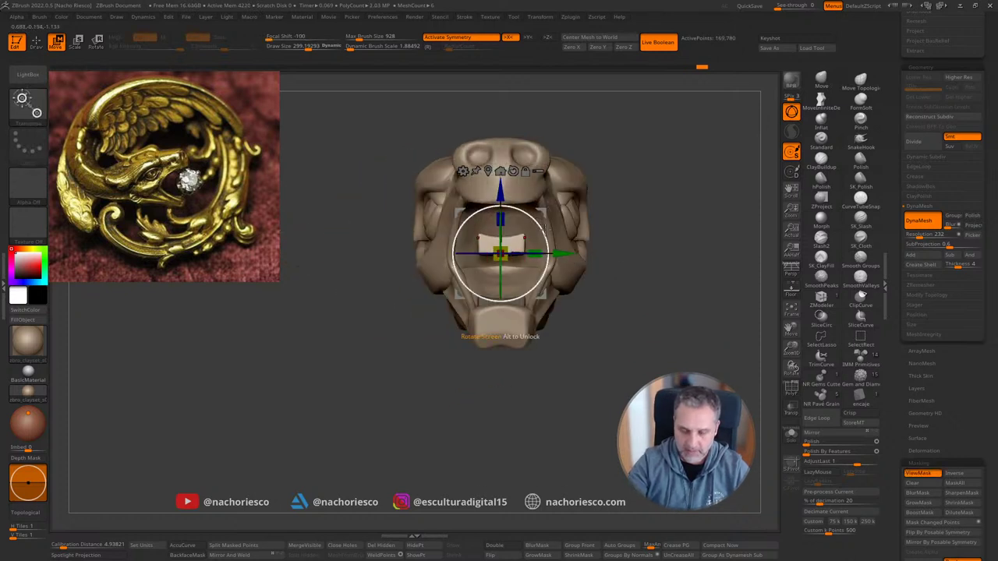
# Step: With symmetry off, flip the copied tooth block upside down, fit it under the upper jaw and tilt it to the jaw's slope
pyautogui.press('x')
pyautogui.keyDown('shift'); pyautogui.moveTo(535, 214); pyautogui.dragTo(500, 254); pyautogui.keyUp('shift')
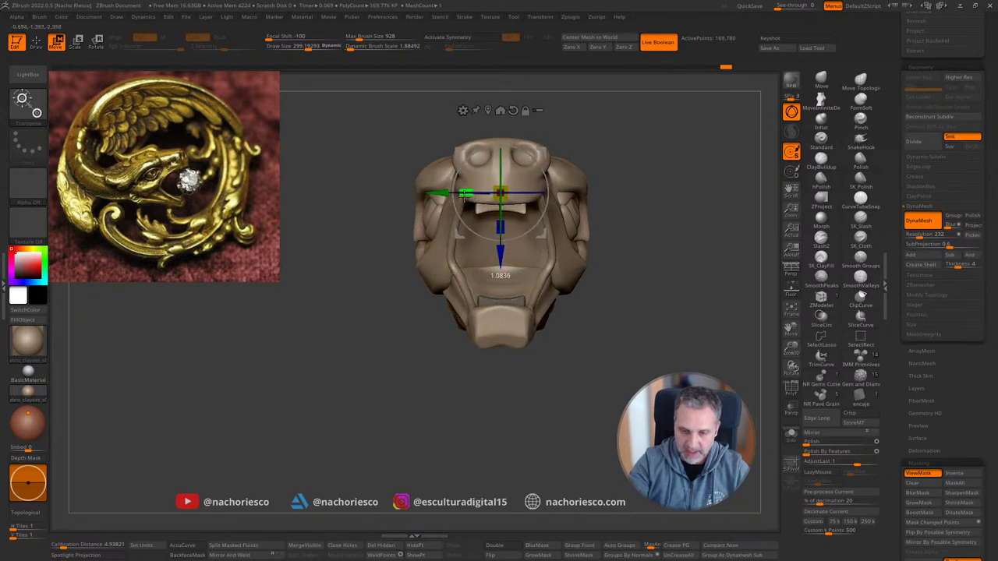
pyautogui.press('q')
pyautogui.moveTo(674, 204)
pyautogui.mouseDown()
pyautogui.moveTo(705, 230)
pyautogui.moveTo(688, 282)
pyautogui.moveTo(570, 256)
pyautogui.mouseUp()
pyautogui.press('w')
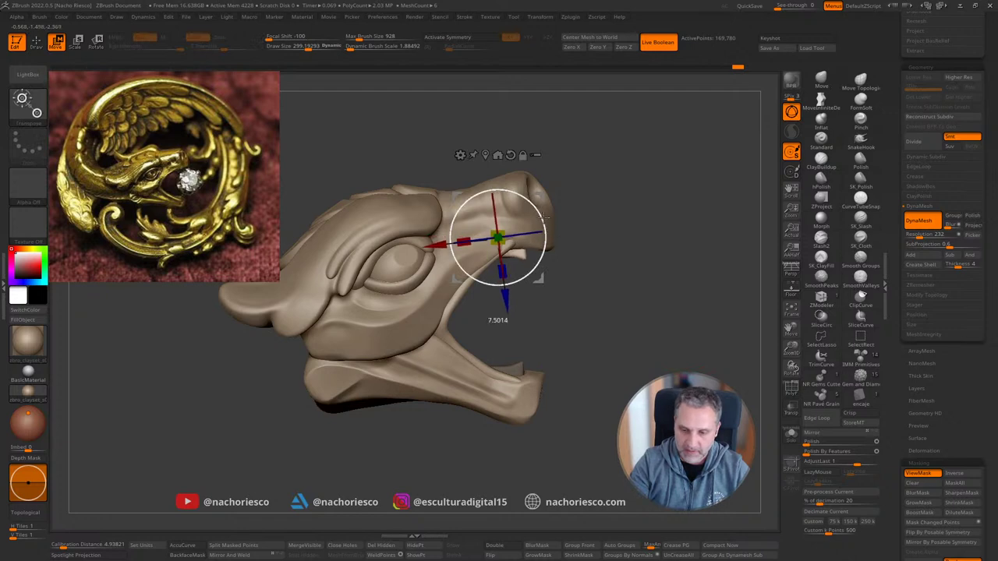
pyautogui.press('q')
# Step: Adjust the upper tooth block's side profile with Move so it sits against the upper jaw
pyautogui.press('s')
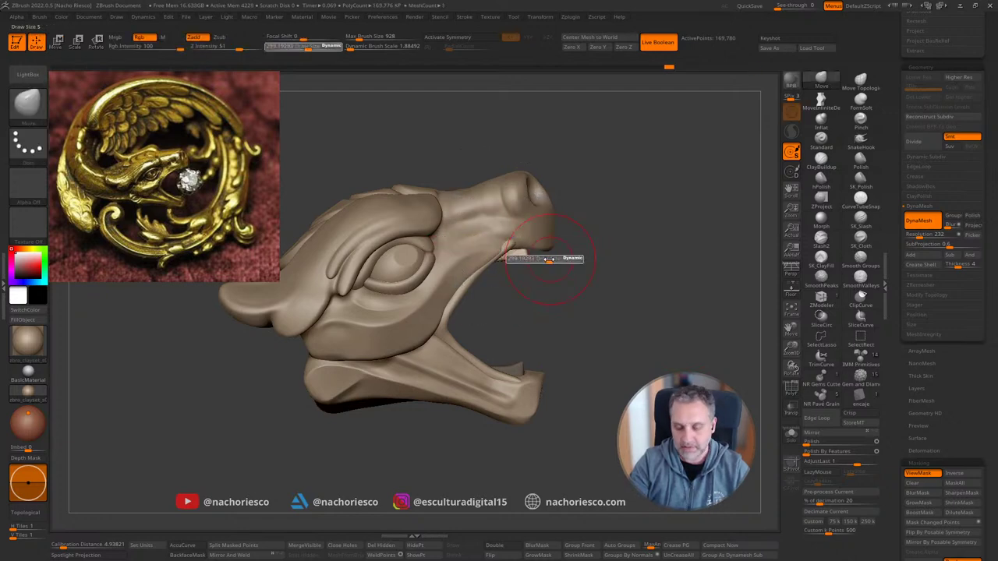
pyautogui.click(547, 259)
pyautogui.moveTo(586, 255); pyautogui.dragTo(528, 264)
pyautogui.moveTo(655, 226); pyautogui.dragTo(640, 124)
pyautogui.keyDown('shift'); pyautogui.moveTo(523, 278); pyautogui.dragTo(541, 292); pyautogui.keyUp('shift')
# Step: Fit the upper tooth block to the palate with Move at Draw Size about 447, and pick SmoothPeaks for smoothing
pyautogui.moveTo(640, 234); pyautogui.dragTo(662, 297)
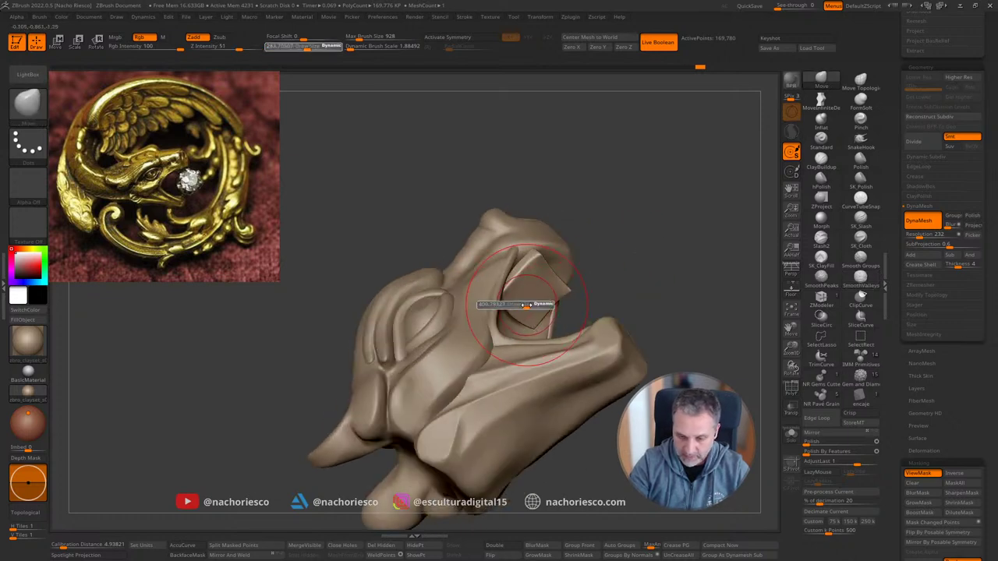
pyautogui.moveTo(495, 320)
pyautogui.mouseDown()
pyautogui.moveTo(624, 272)
pyautogui.moveTo(704, 303)
pyautogui.moveTo(702, 269)
pyautogui.mouseUp()
pyautogui.moveTo(702, 269)
pyautogui.keyDown('shift'); pyautogui.mouseDown()
pyautogui.moveTo(767, 266)
pyautogui.moveTo(696, 284)
pyautogui.moveTo(671, 326)
pyautogui.moveTo(615, 270)
pyautogui.moveTo(651, 282)
pyautogui.moveTo(679, 256)
pyautogui.moveTo(679, 230)
pyautogui.moveTo(664, 343)
pyautogui.mouseUp(); pyautogui.keyUp('shift')
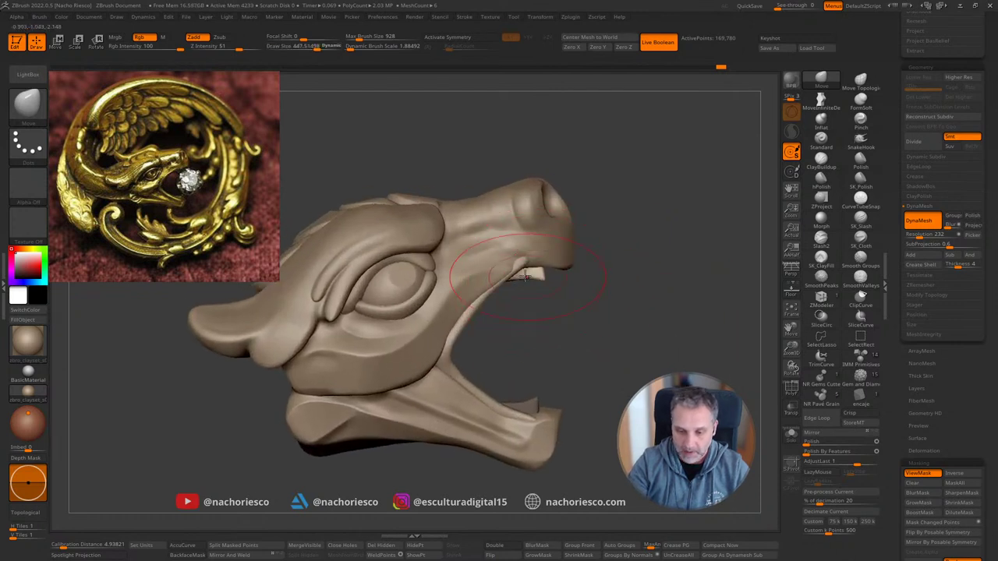
pyautogui.keyDown('shift'); pyautogui.click(824, 284); pyautogui.keyUp('shift')
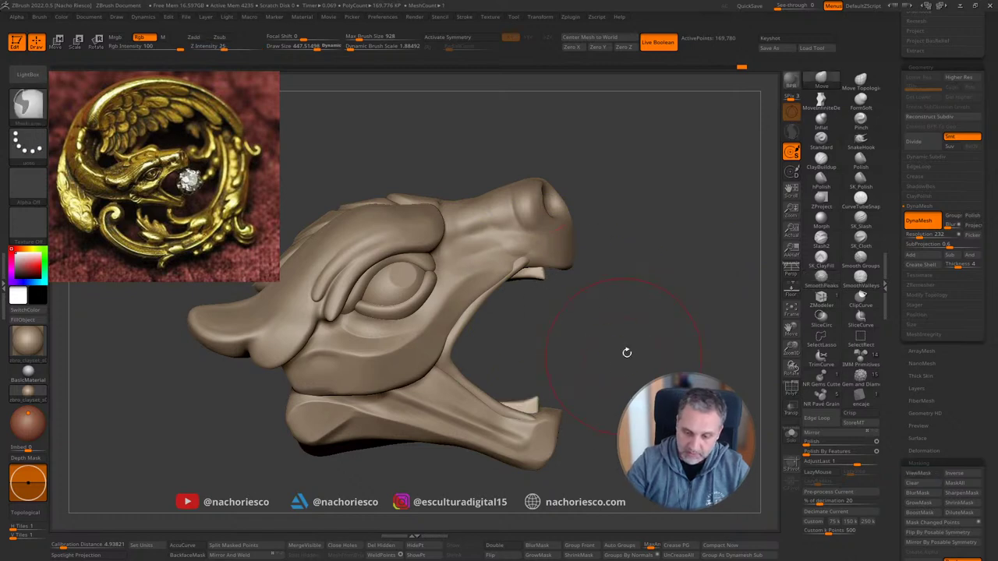
pyautogui.moveTo(626, 350); pyautogui.dragTo(650, 266)
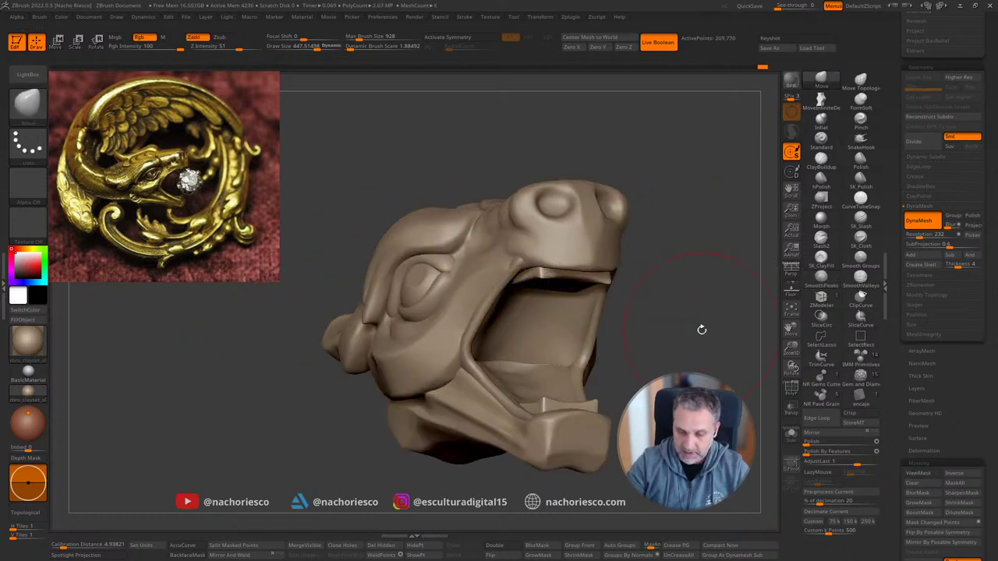
pyautogui.moveTo(701, 330); pyautogui.dragTo(640, 351)
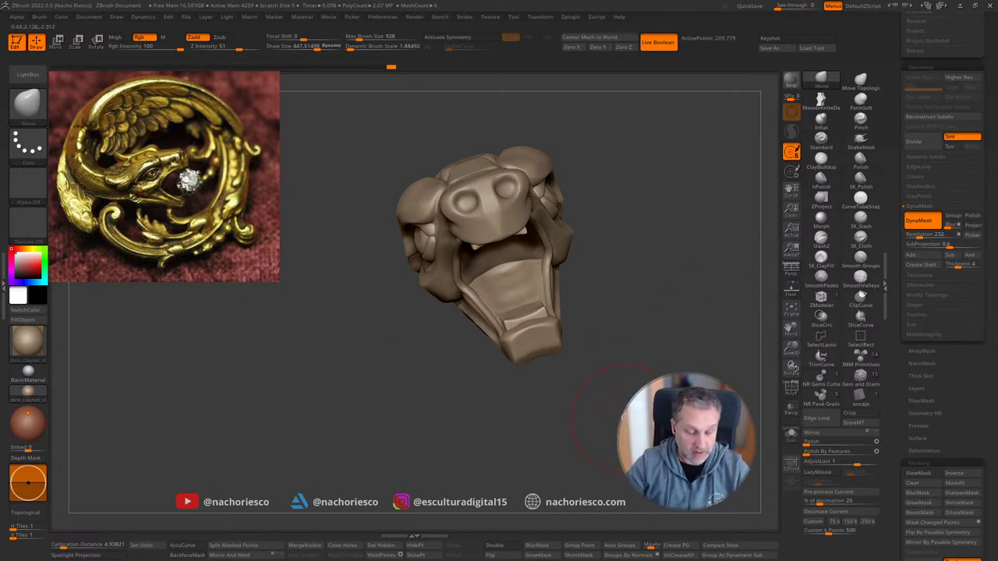
# Step: Select the Insert Sphere mesh of IMM Primitives for adding a part inside the mouth
pyautogui.moveTo(642, 413); pyautogui.dragTo(679, 374)
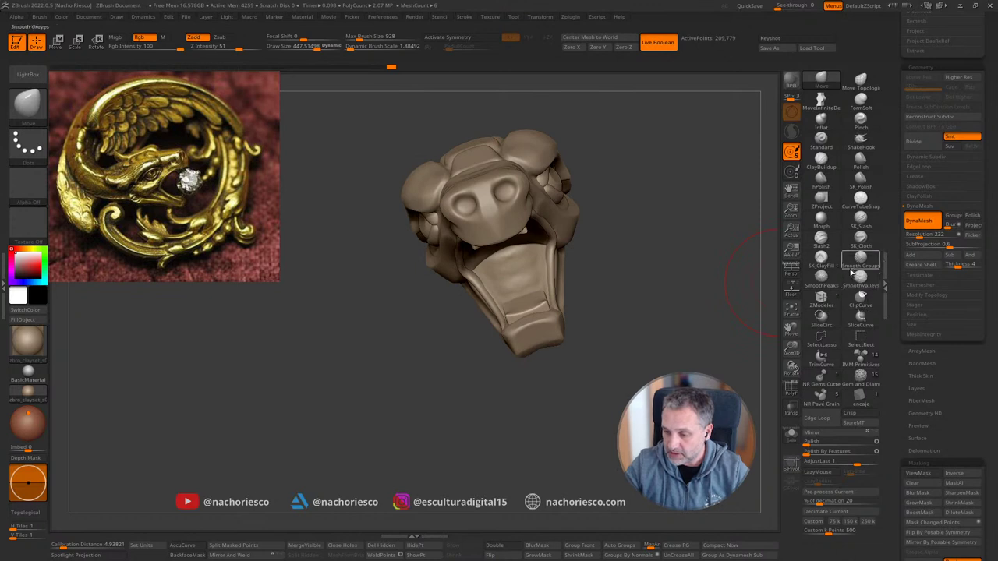
pyautogui.click(863, 361)
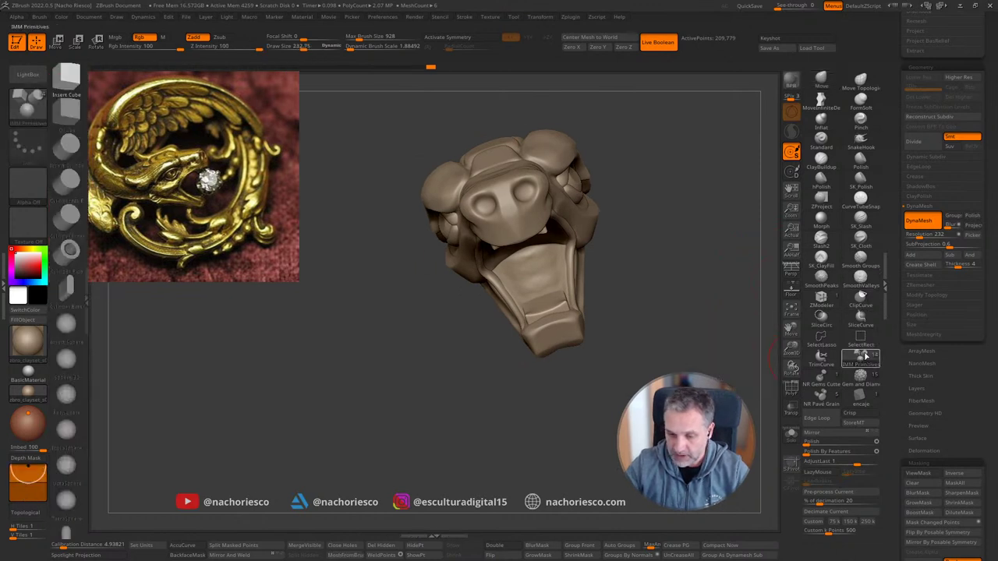
pyautogui.click(67, 326)
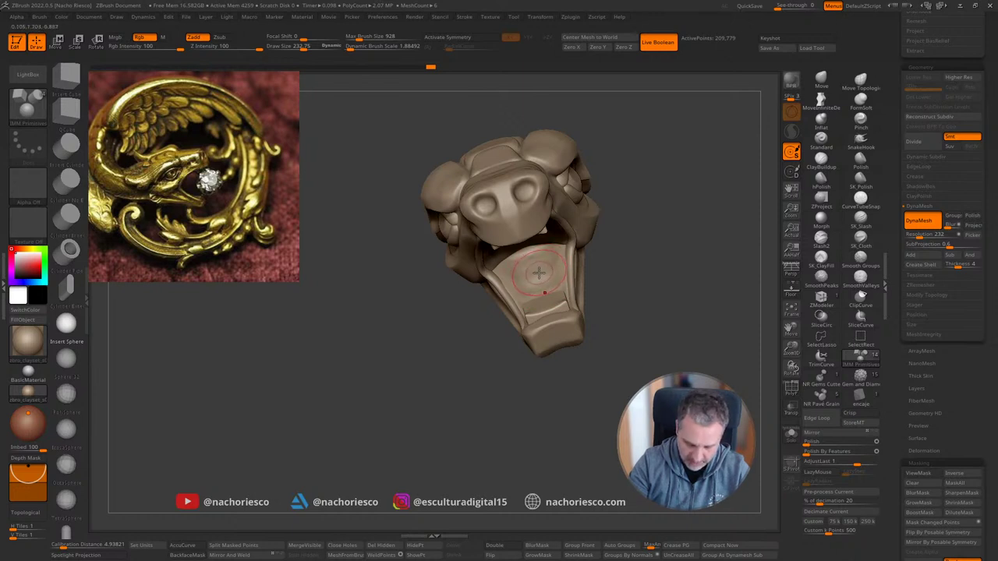
# Step: Place a sphere inside the lower jaw as a tongue, turn on X symmetry and widen it with the gizmo
pyautogui.moveTo(624, 248)
pyautogui.mouseDown()
pyautogui.moveTo(640, 258)
pyautogui.moveTo(631, 267)
pyautogui.mouseUp()
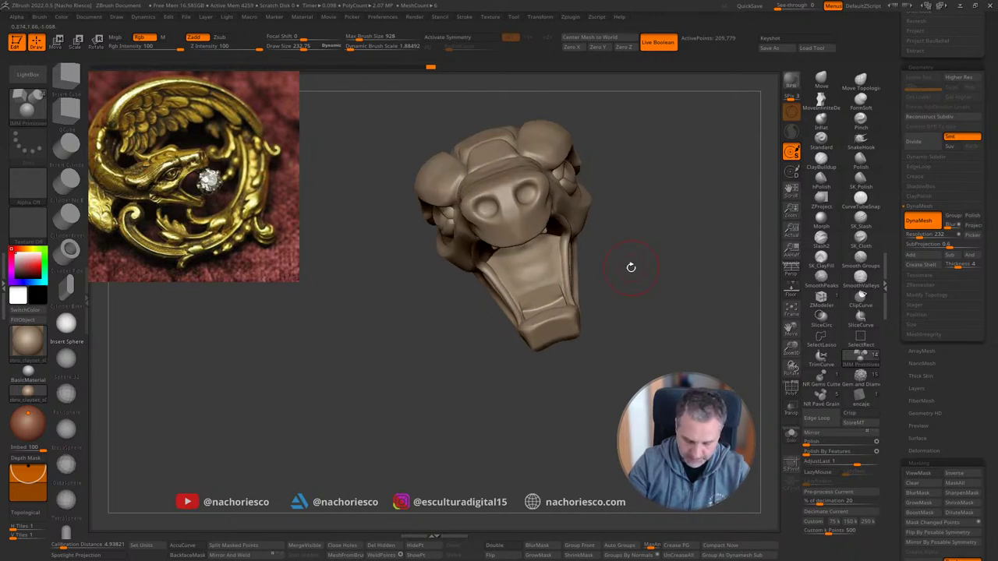
pyautogui.press('x')
pyautogui.moveTo(533, 272); pyautogui.dragTo(671, 228, button='right')
pyautogui.press('w')
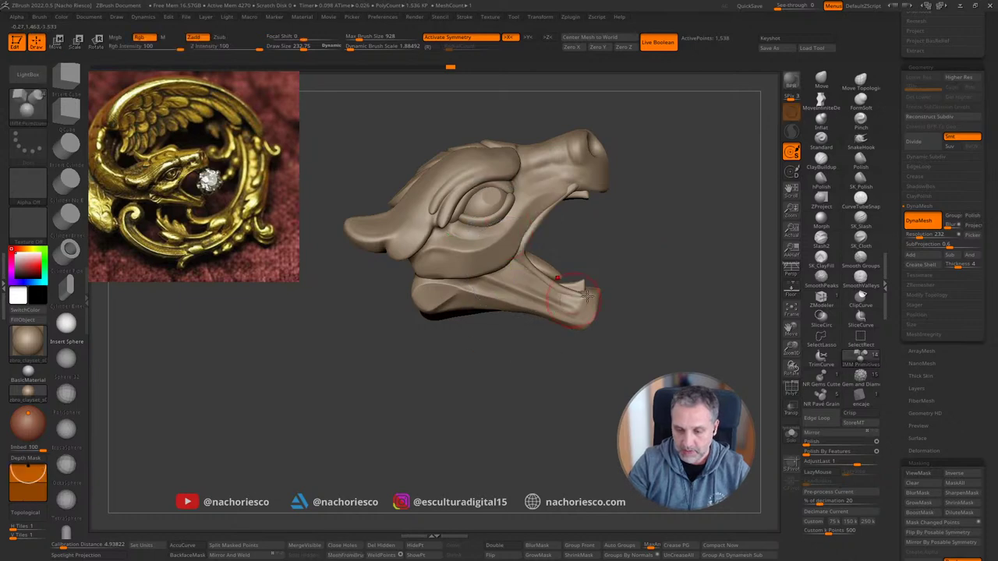
pyautogui.moveTo(587, 297); pyautogui.dragTo(587, 274, button='right')
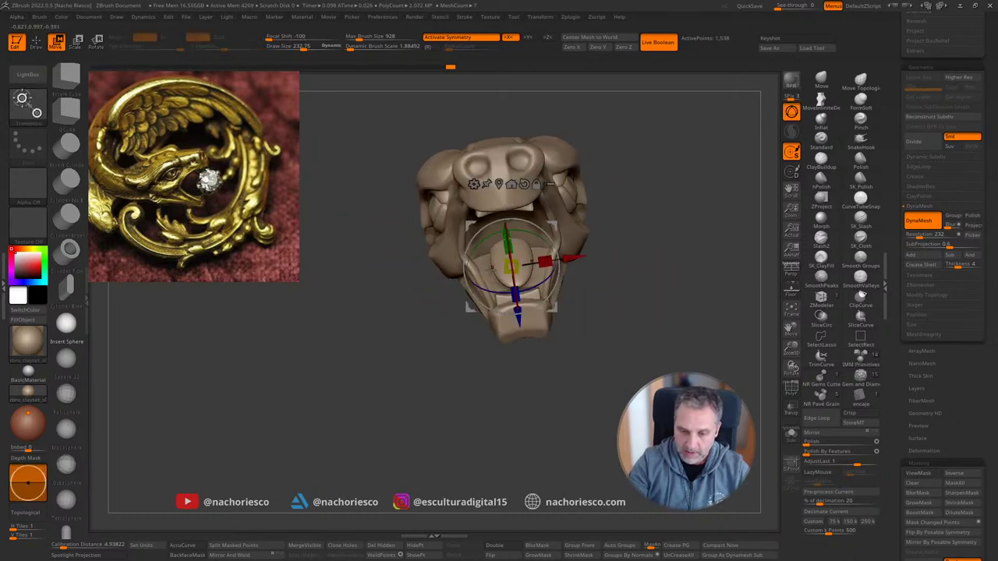
pyautogui.moveTo(546, 262); pyautogui.dragTo(564, 258)
pyautogui.moveTo(564, 258)
pyautogui.mouseDown(button='right')
pyautogui.moveTo(655, 250)
pyautogui.moveTo(713, 282)
pyautogui.moveTo(699, 294)
pyautogui.moveTo(702, 312)
pyautogui.mouseUp(button='right')
# Step: Arch the tongue upward out of the lower jaw in side view with the Move brush
pyautogui.click(823, 84)
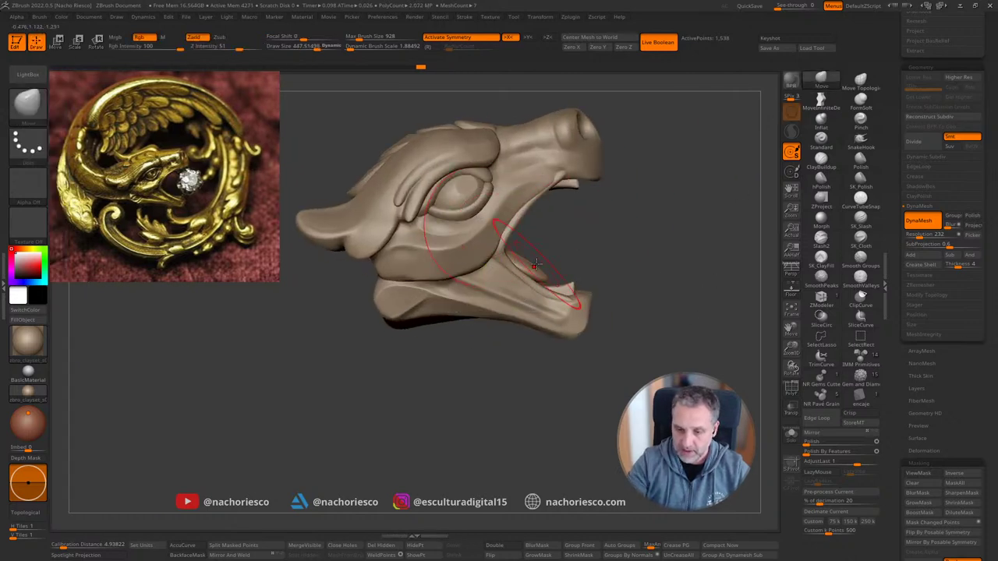
pyautogui.moveTo(546, 263)
pyautogui.mouseDown()
pyautogui.moveTo(532, 280)
pyautogui.moveTo(530, 240)
pyautogui.mouseUp()
pyautogui.press('s')
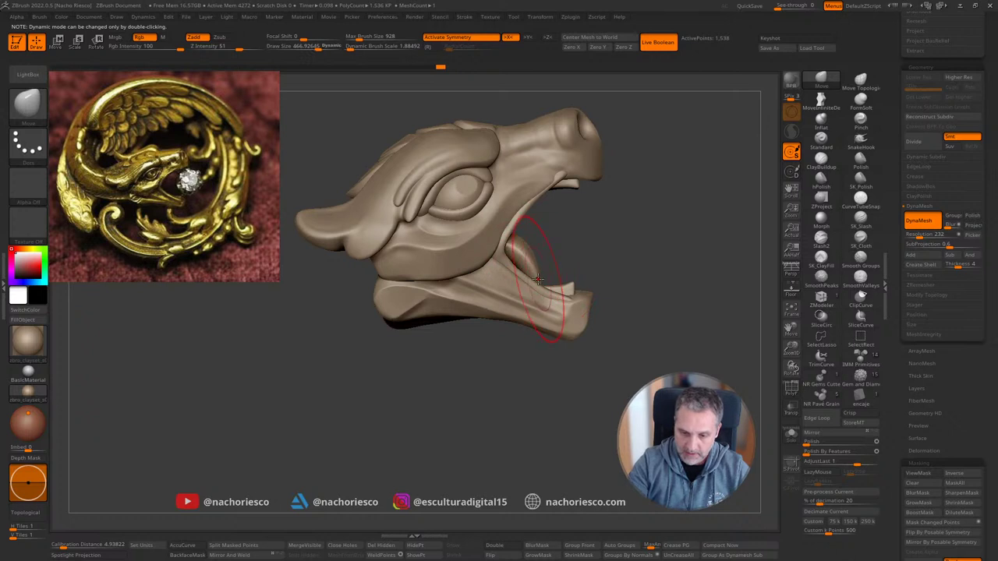
pyautogui.keyDown('ctrl'); pyautogui.moveTo(653, 272); pyautogui.dragTo(644, 306, button='right'); pyautogui.keyUp('ctrl')
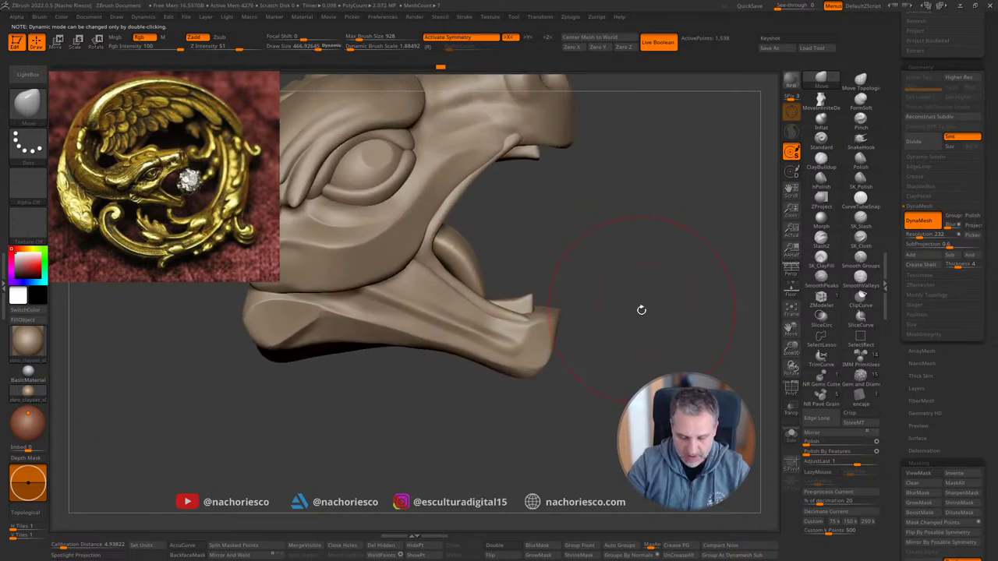
pyautogui.press('w')
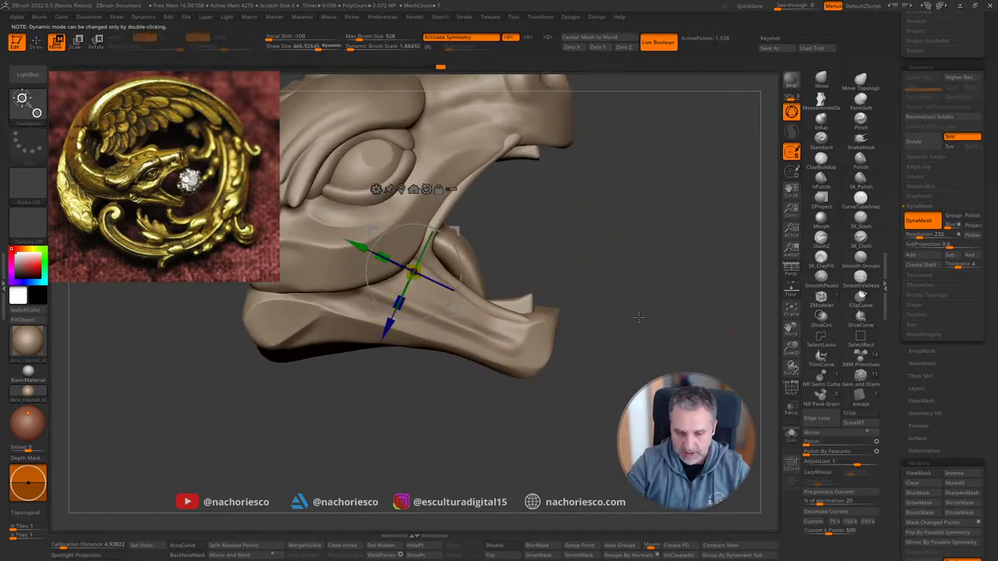
pyautogui.press('y')
pyautogui.moveTo(475, 277); pyautogui.dragTo(522, 388)
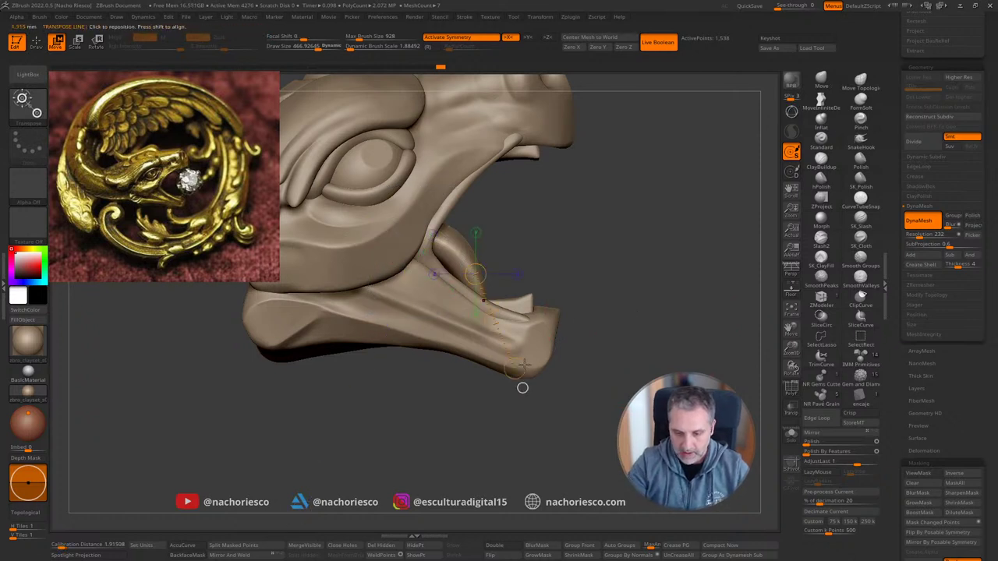
pyautogui.click(791, 435)
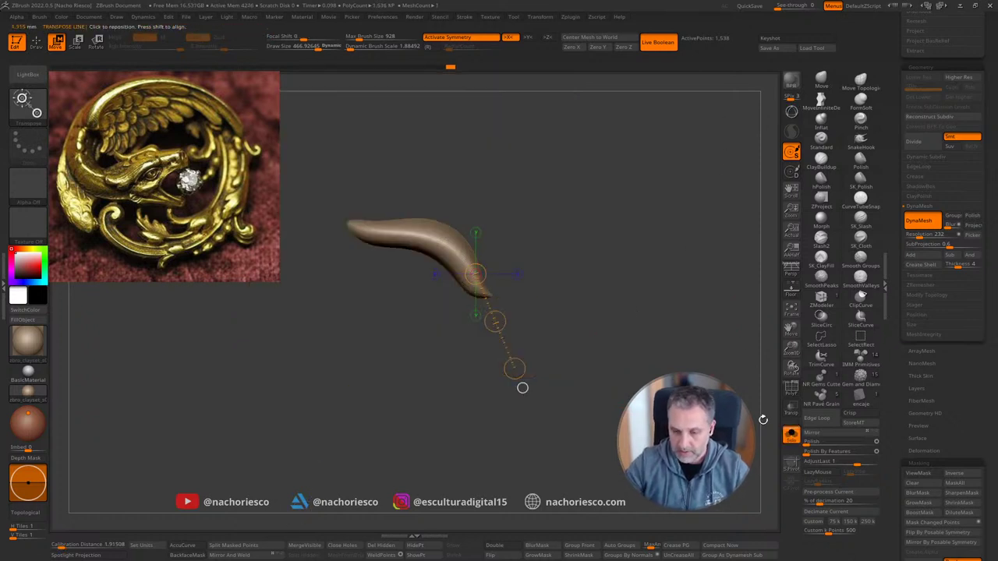
pyautogui.moveTo(465, 258); pyautogui.dragTo(521, 345)
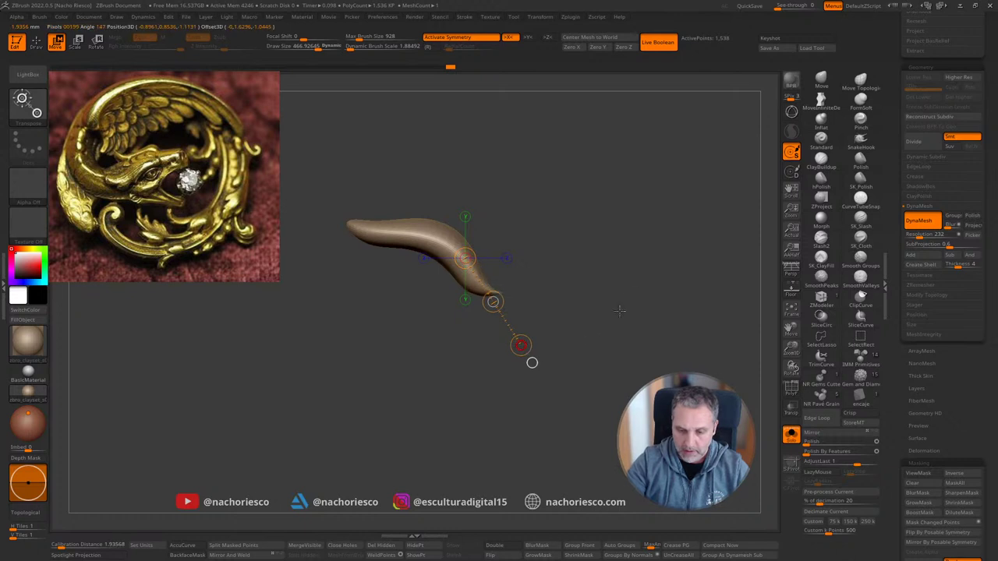
pyautogui.press('q')
pyautogui.click(790, 435)
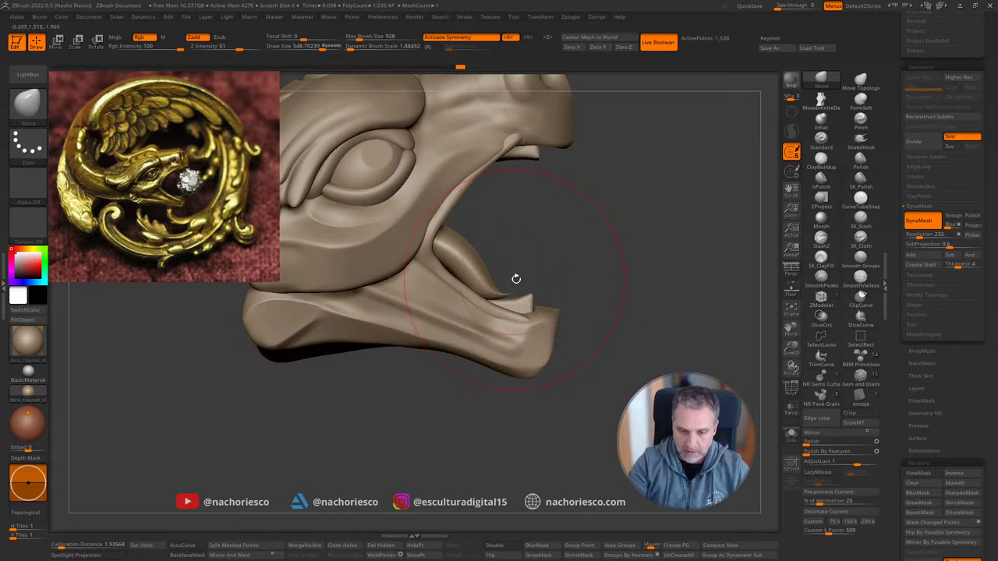
# Step: Refine the curve of the tongue's back and tip in side view with a smaller Move brush
pyautogui.press('s')
pyautogui.moveTo(491, 268)
pyautogui.mouseDown()
pyautogui.moveTo(470, 269)
pyautogui.moveTo(486, 285)
pyautogui.moveTo(466, 256)
pyautogui.mouseUp()
pyautogui.press('s')
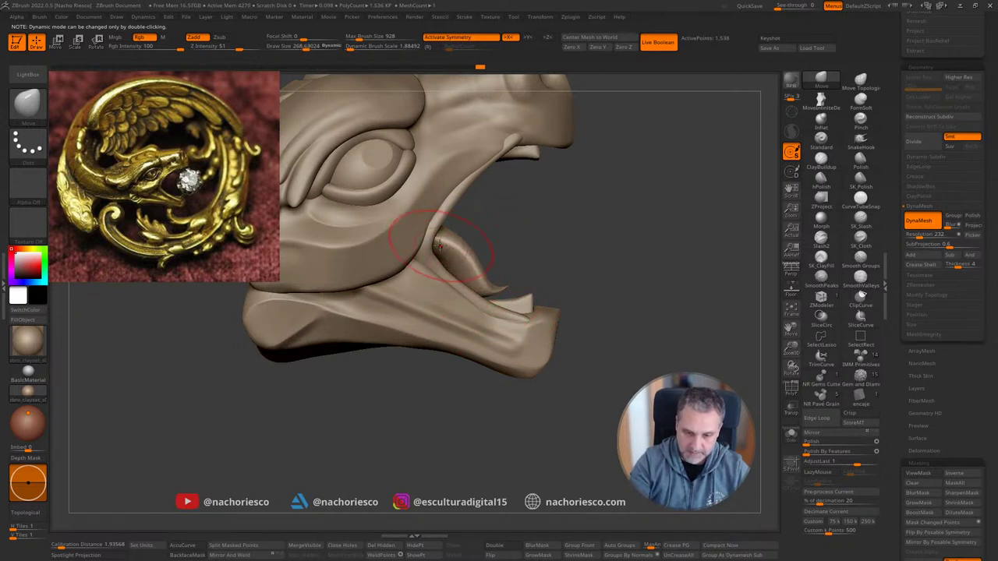
# Step: Turn on BackfaceMask and adjust the front part of the tongue with the Move brush
pyautogui.click(192, 555)
pyautogui.moveTo(406, 437); pyautogui.dragTo(454, 348)
pyautogui.press('s')
pyautogui.moveTo(487, 304); pyautogui.dragTo(507, 298)
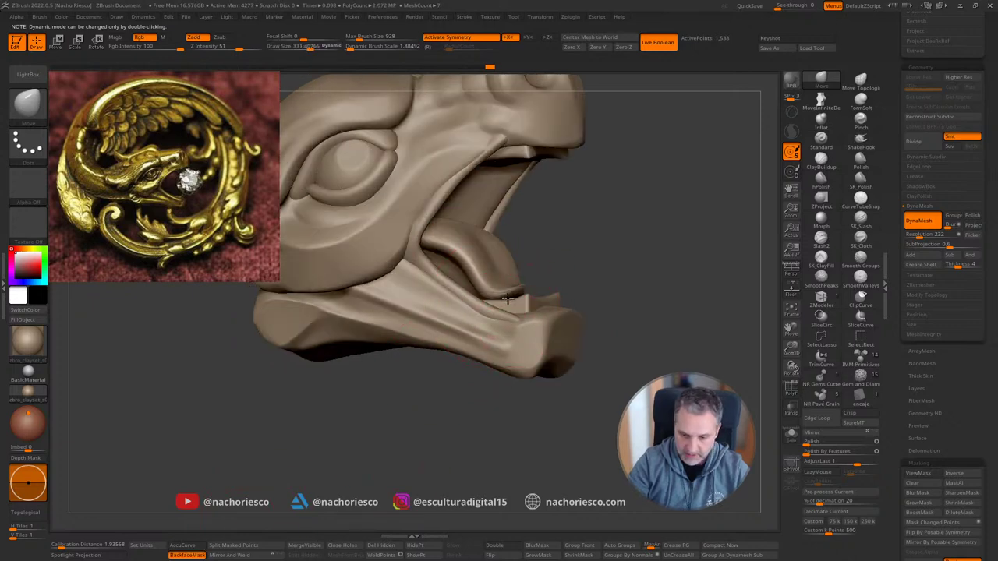
pyautogui.moveTo(507, 309); pyautogui.dragTo(560, 252, button='right')
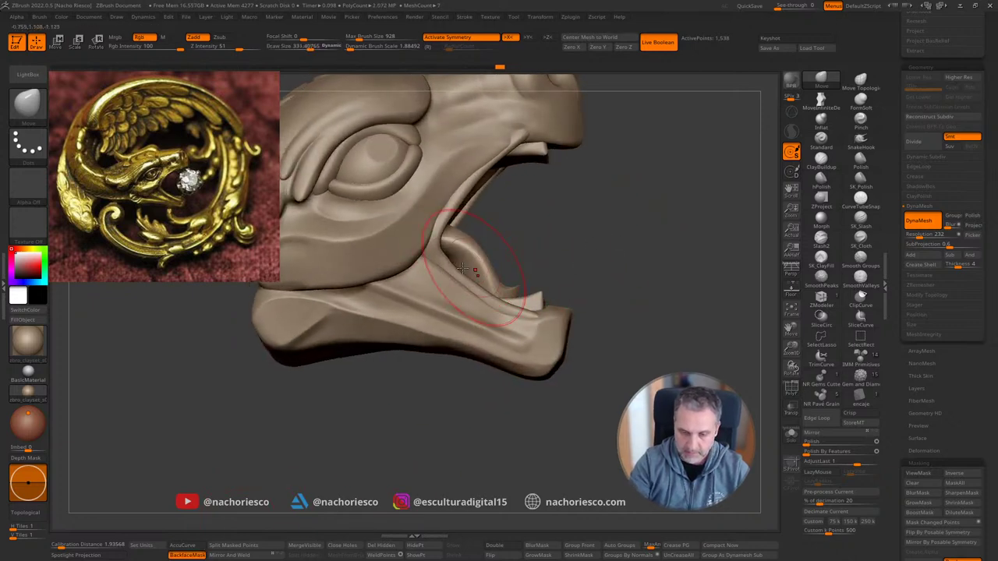
# Step: Isolate the tongue to smooth and reshape its surface and underside, checking the fit against the whole head
pyautogui.click(790, 435)
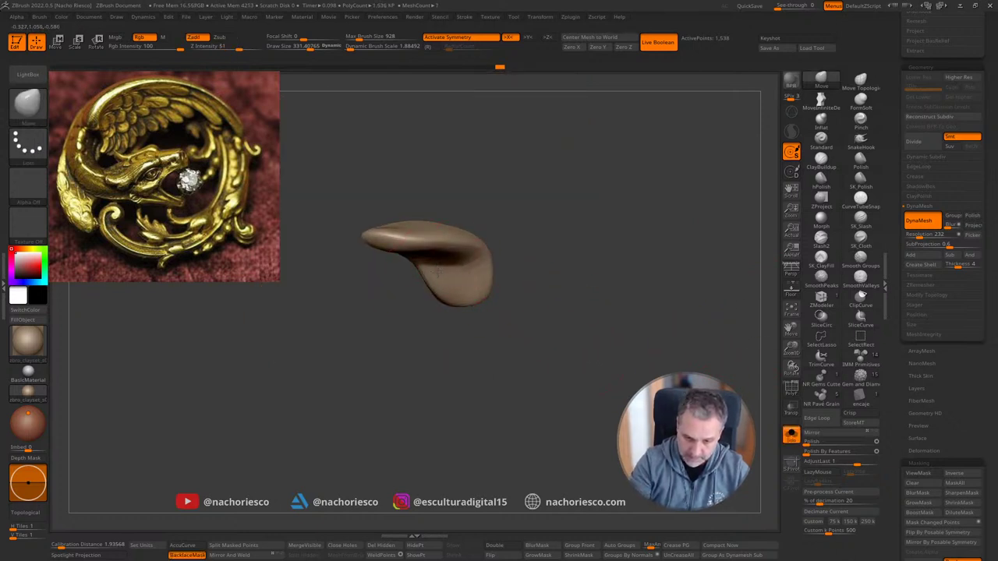
pyautogui.moveTo(437, 272); pyautogui.dragTo(493, 175, button='right')
pyautogui.moveTo(411, 250); pyautogui.dragTo(561, 272, button='right')
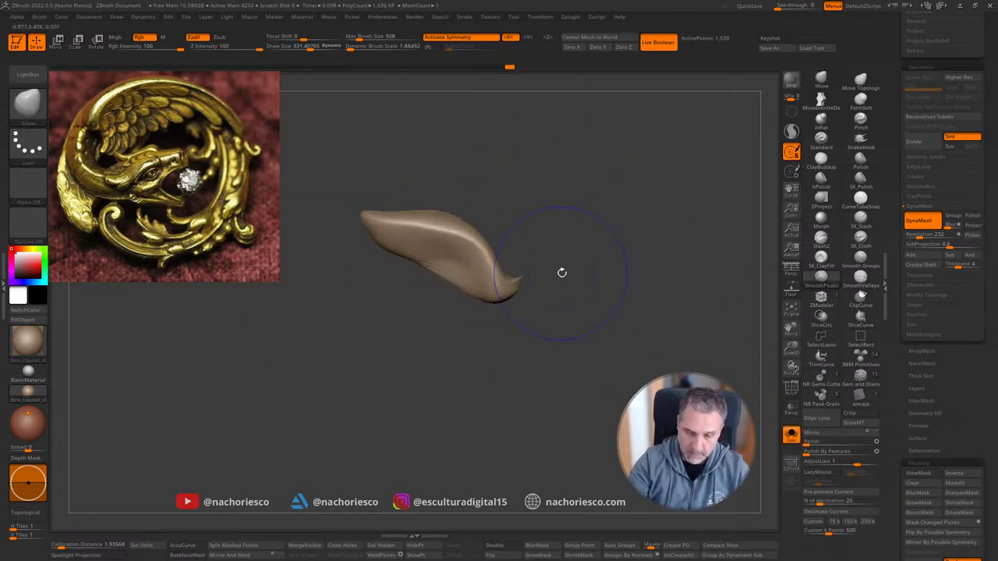
pyautogui.click(792, 434)
pyautogui.moveTo(624, 421); pyautogui.dragTo(726, 431, button='right')
pyautogui.click(792, 439)
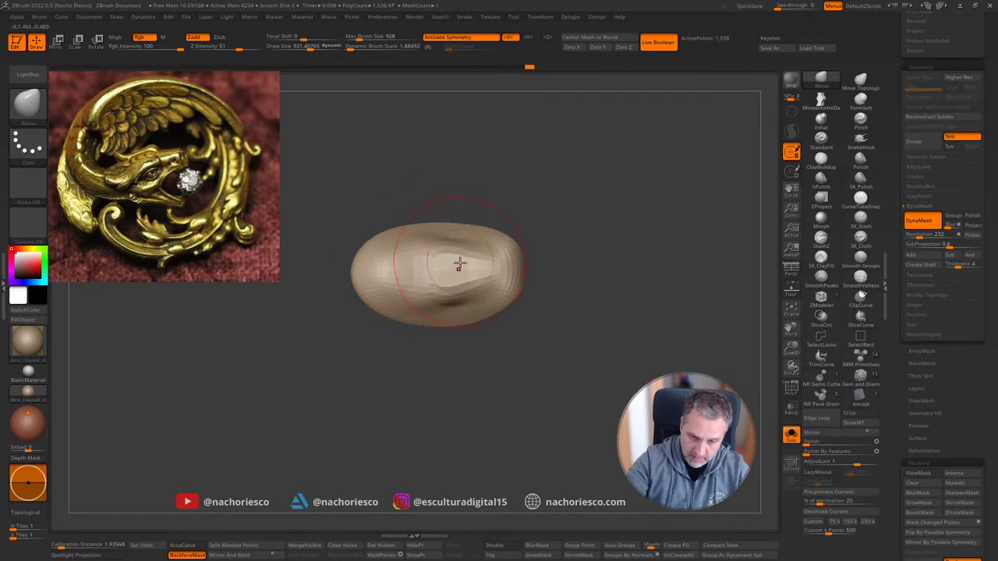
pyautogui.moveTo(460, 263); pyautogui.dragTo(663, 343, button='right')
pyautogui.click(792, 434)
pyautogui.moveTo(740, 392); pyautogui.dragTo(706, 456, button='right')
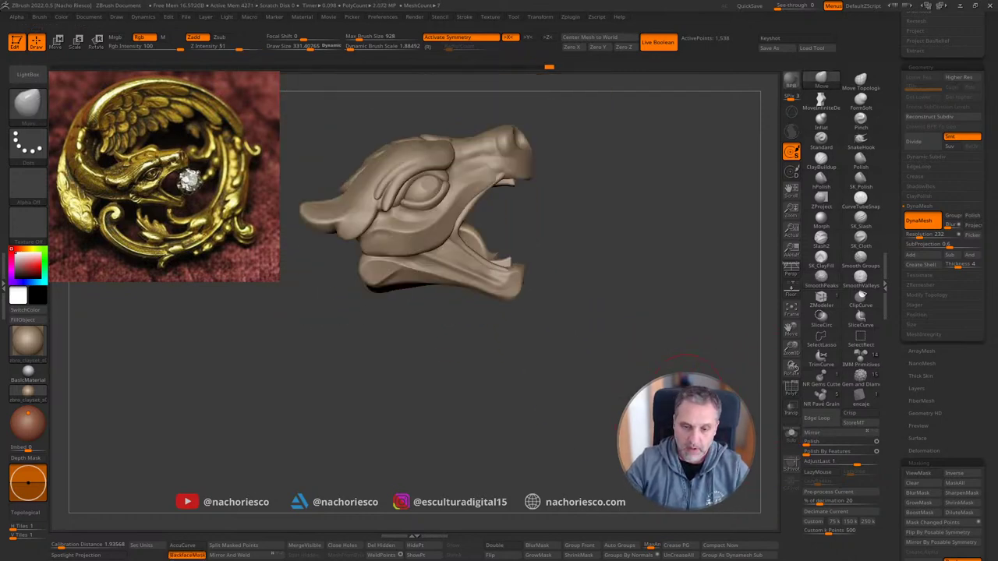
# Step: Turn off BackfaceMask and adjust the tongue's profile between the jaws with a larger Move brush
pyautogui.keyDown('ctrl'); pyautogui.moveTo(687, 411); pyautogui.dragTo(671, 483, button='right'); pyautogui.keyUp('ctrl')
pyautogui.click(187, 555)
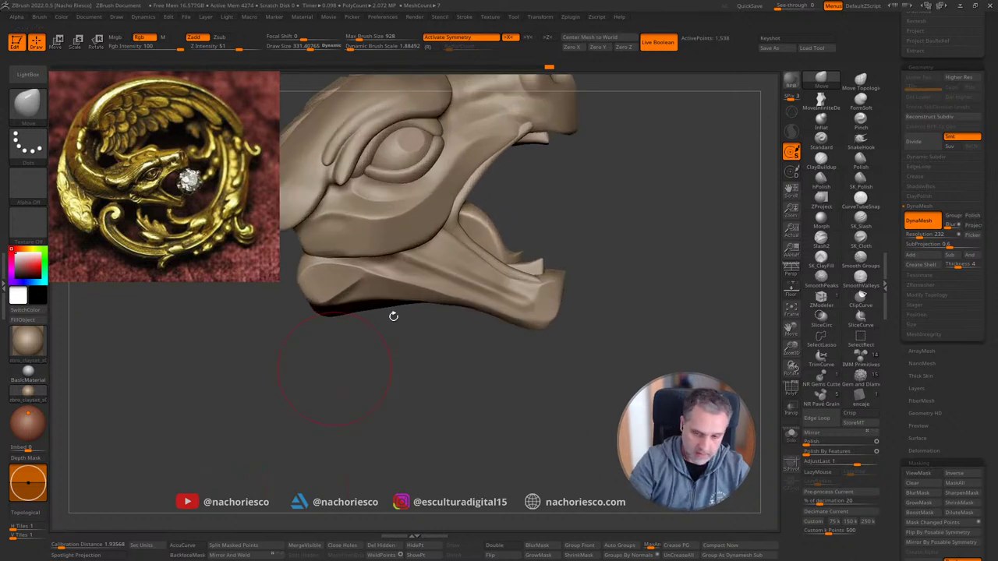
pyautogui.press('s')
pyautogui.moveTo(494, 230); pyautogui.dragTo(504, 229)
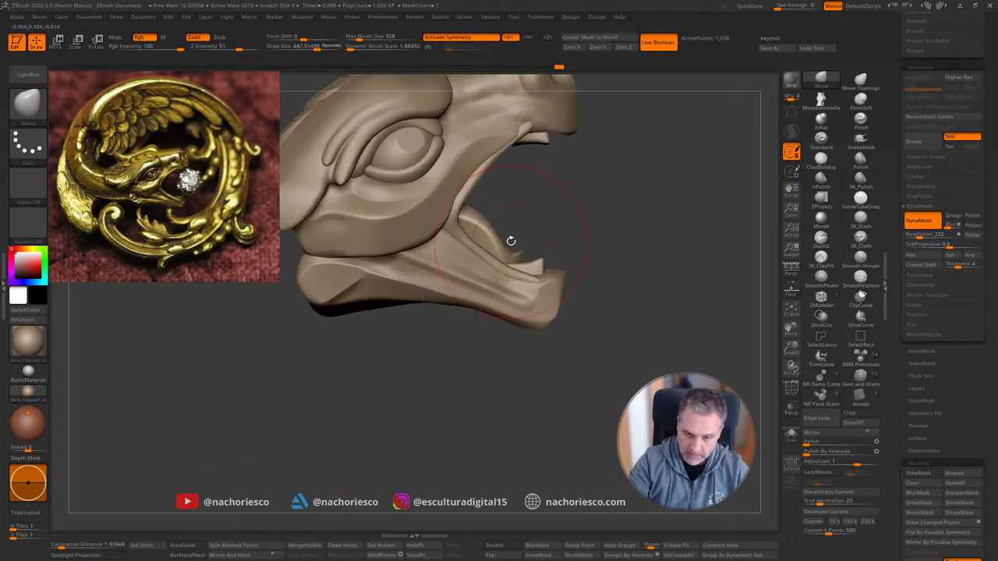
pyautogui.moveTo(615, 254); pyautogui.dragTo(661, 295)
# Step: Remesh the tongue with DynaMesh at resolution 232 and polish its surface
pyautogui.keyDown('ctrl'); pyautogui.moveTo(661, 296); pyautogui.dragTo(676, 323, button='right'); pyautogui.keyUp('ctrl')
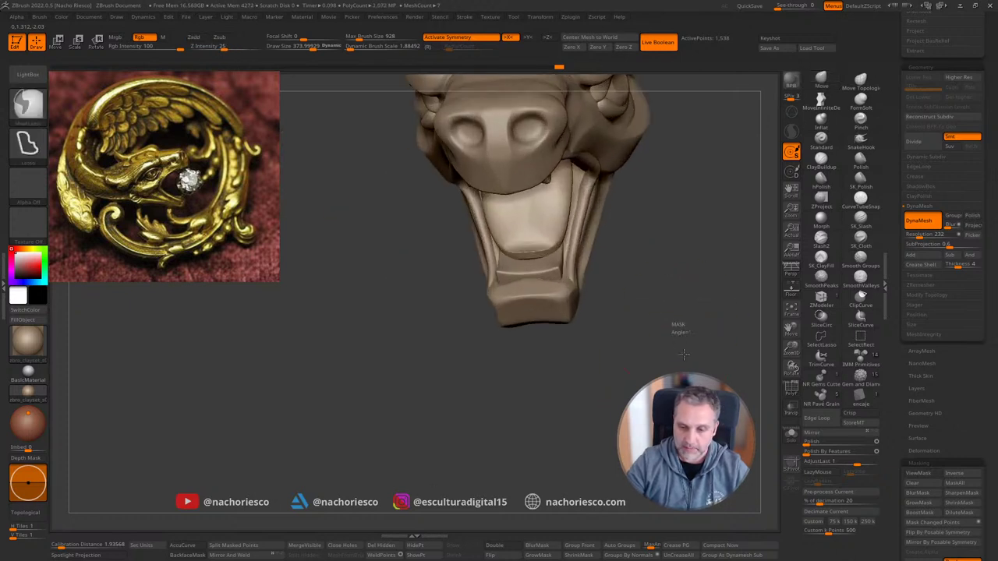
pyautogui.keyDown('ctrl'); pyautogui.moveTo(676, 323); pyautogui.dragTo(706, 320); pyautogui.keyUp('ctrl')
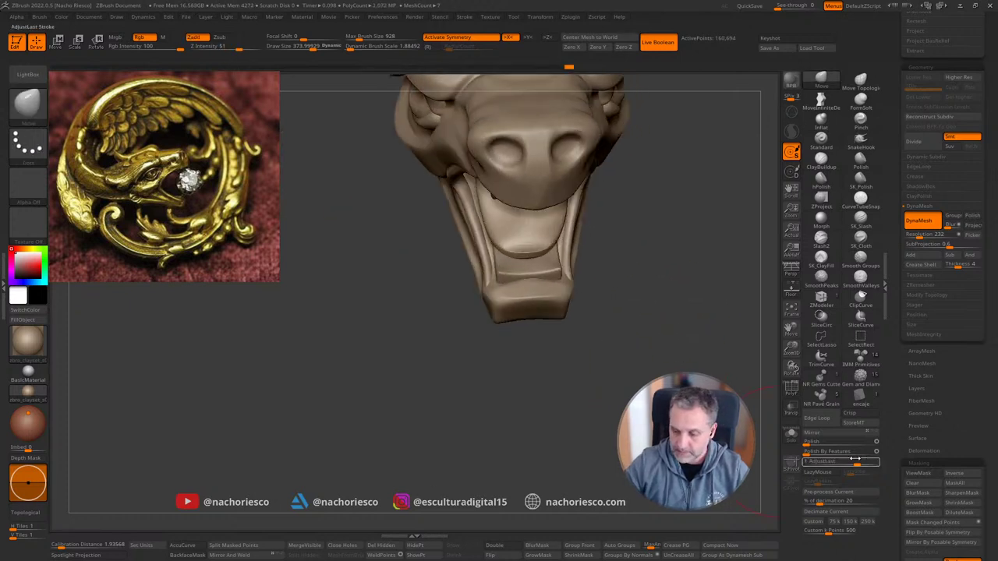
pyautogui.click(803, 441)
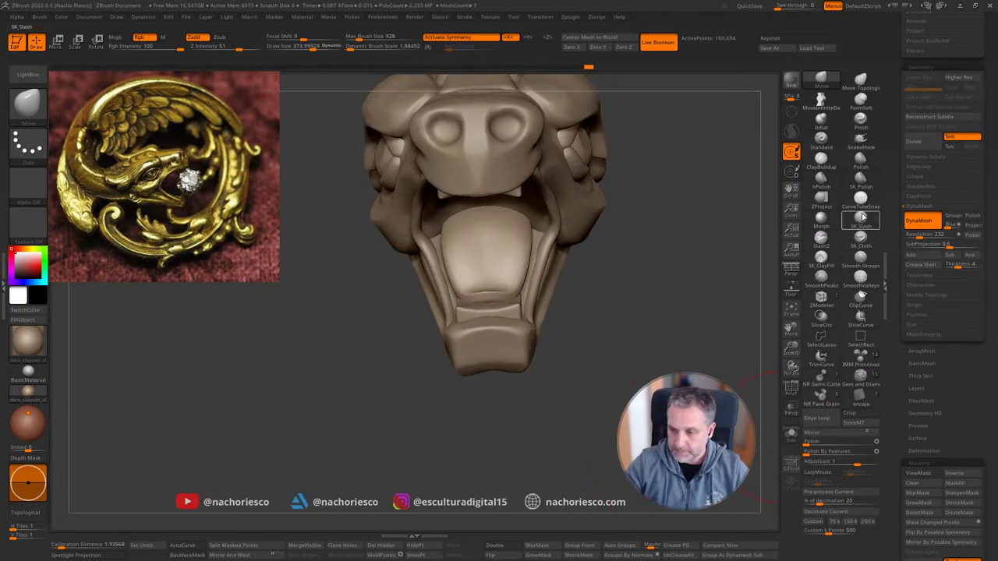
# Step: Isolate the tongue and carve a central groove along its upper surface with the SK_Slash brush
pyautogui.click(861, 219)
pyautogui.click(792, 436)
pyautogui.press('s')
pyautogui.moveTo(492, 265); pyautogui.dragTo(499, 266)
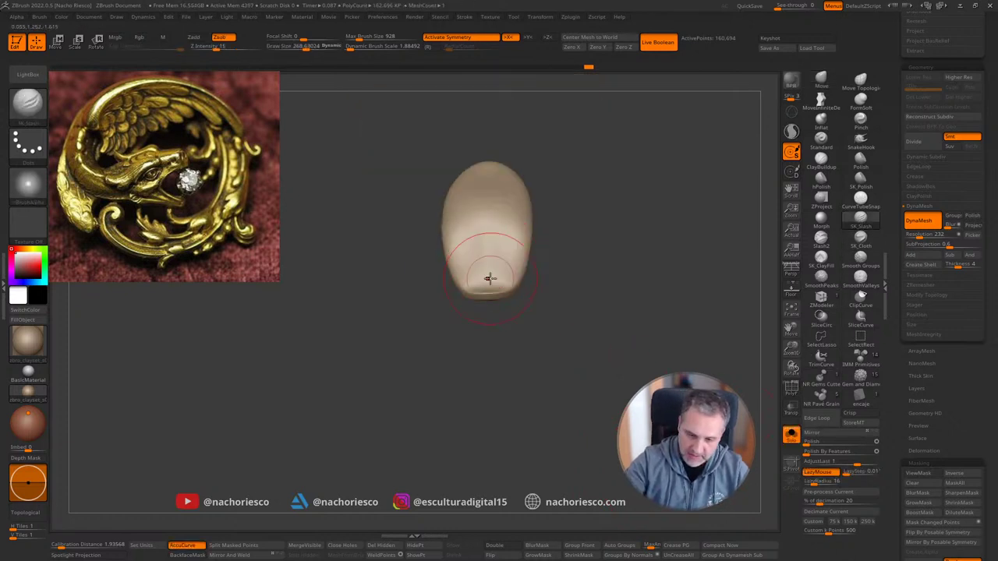
pyautogui.moveTo(569, 222)
pyautogui.mouseDown()
pyautogui.moveTo(533, 268)
pyautogui.moveTo(489, 261)
pyautogui.mouseUp()
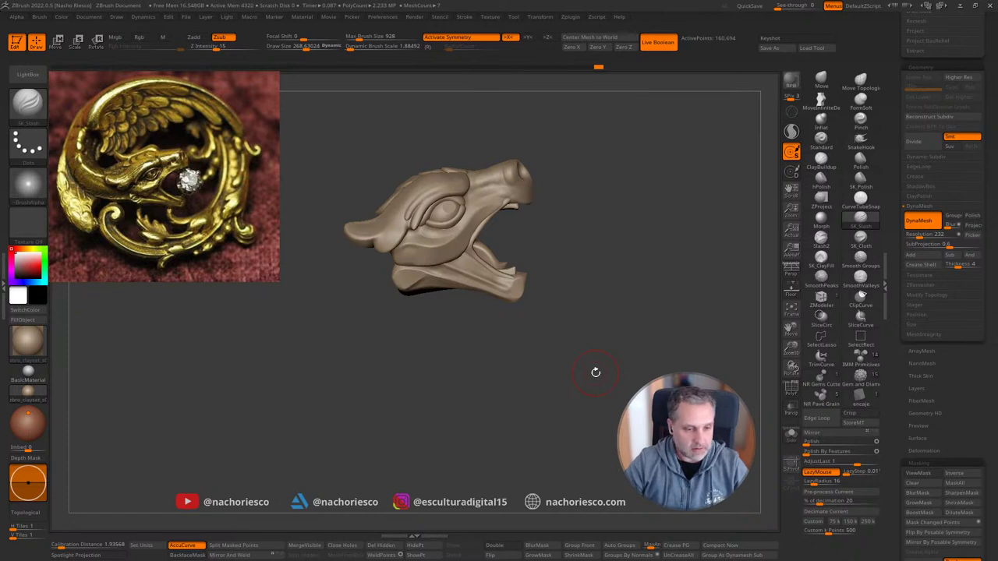
# Step: Select the head and pull the middle of the upper lip down into a point with the Move brush at size about 187
pyautogui.moveTo(596, 373); pyautogui.dragTo(669, 317)
pyautogui.keyDown('alt'); pyautogui.moveTo(670, 317); pyautogui.dragTo(655, 363); pyautogui.keyUp('alt')
pyautogui.keyDown('alt'); pyautogui.click(489, 230); pyautogui.keyUp('alt')
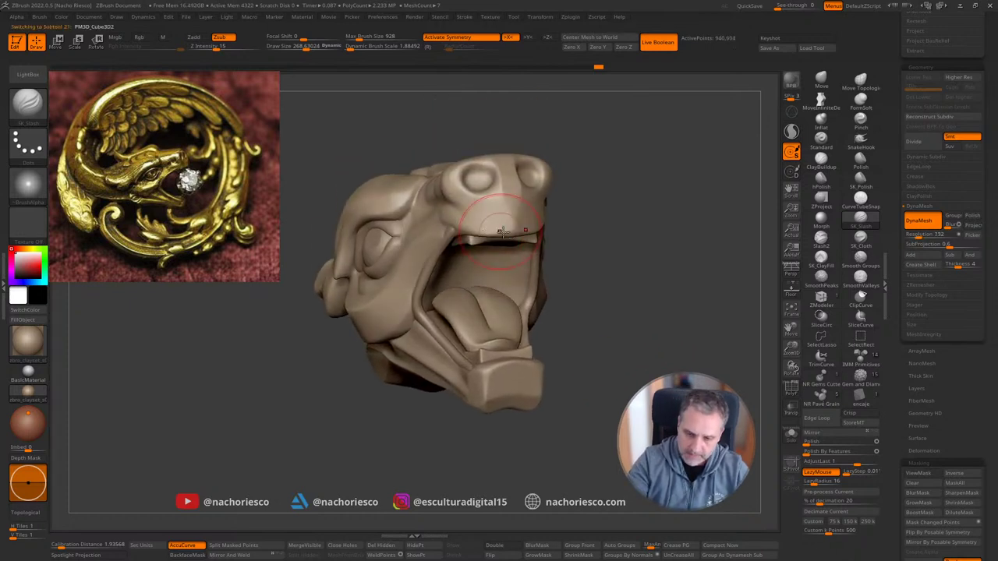
pyautogui.click(820, 79)
pyautogui.moveTo(489, 231)
pyautogui.mouseDown()
pyautogui.moveTo(471, 231)
pyautogui.moveTo(524, 234)
pyautogui.mouseUp()
pyautogui.press('s')
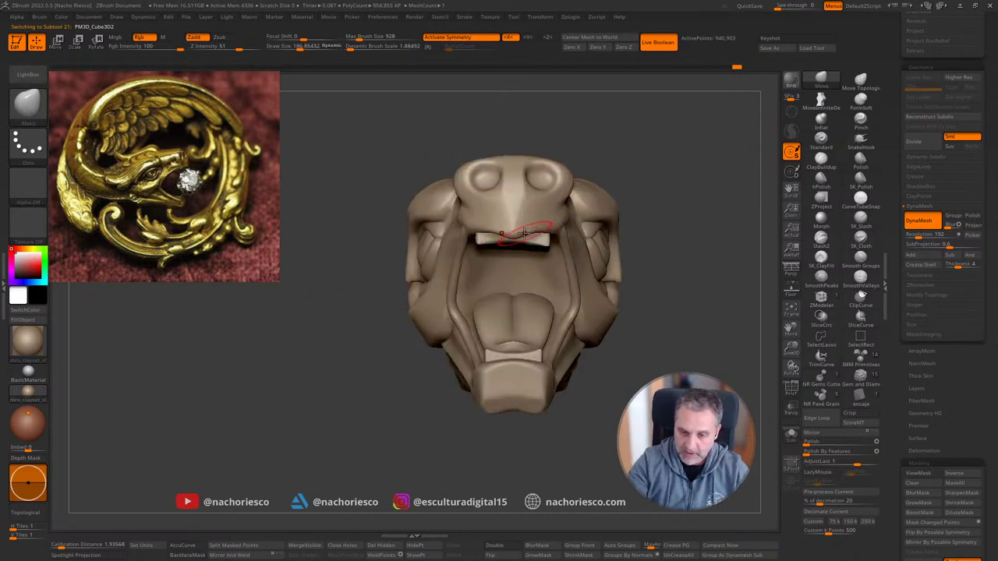
pyautogui.keyDown('shift'); pyautogui.moveTo(570, 226); pyautogui.dragTo(635, 218, button='right'); pyautogui.keyUp('shift')
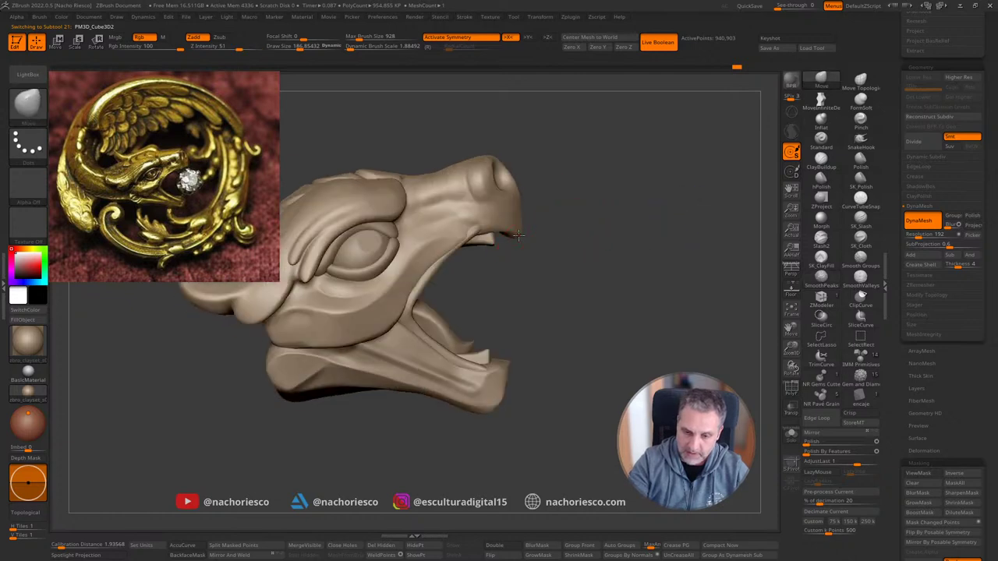
pyautogui.keyDown('alt'); pyautogui.moveTo(570, 283); pyautogui.dragTo(563, 312, button='right'); pyautogui.keyUp('alt')
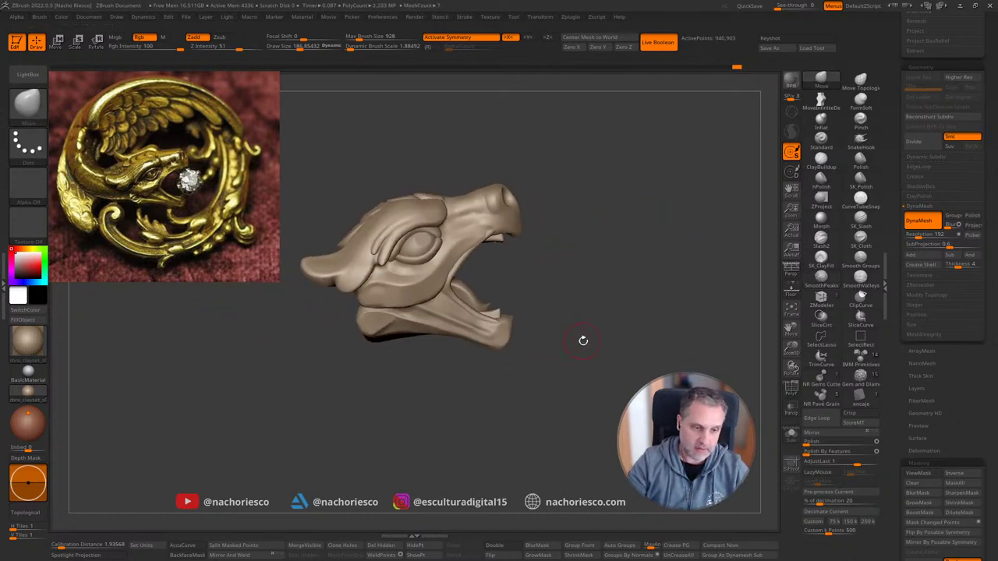
# Step: Reshape the crest on top of the head with the Move brush at size about 487
pyautogui.moveTo(582, 341)
pyautogui.mouseDown()
pyautogui.moveTo(587, 331)
pyautogui.moveTo(597, 368)
pyautogui.moveTo(604, 339)
pyautogui.mouseUp()
pyautogui.press('s')
pyautogui.moveTo(412, 202); pyautogui.dragTo(421, 207)
pyautogui.press('s')
pyautogui.moveTo(475, 158); pyautogui.dragTo(452, 178)
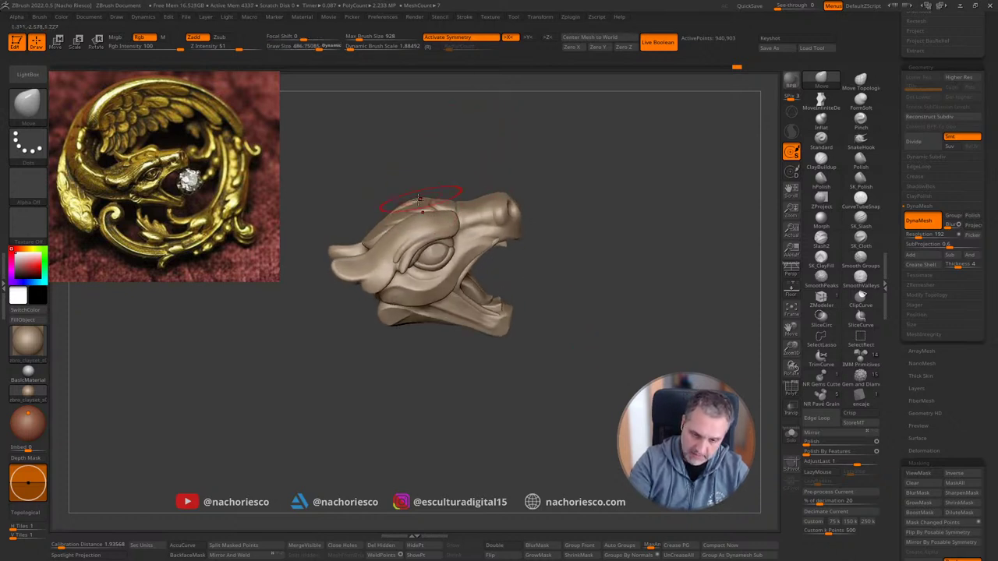
# Step: Build up the top of the snout in front of the forehead plates with the SK_ClayFill brush at size about 125
pyautogui.moveTo(635, 288)
pyautogui.mouseDown()
pyautogui.moveTo(627, 306)
pyautogui.moveTo(637, 384)
pyautogui.mouseUp()
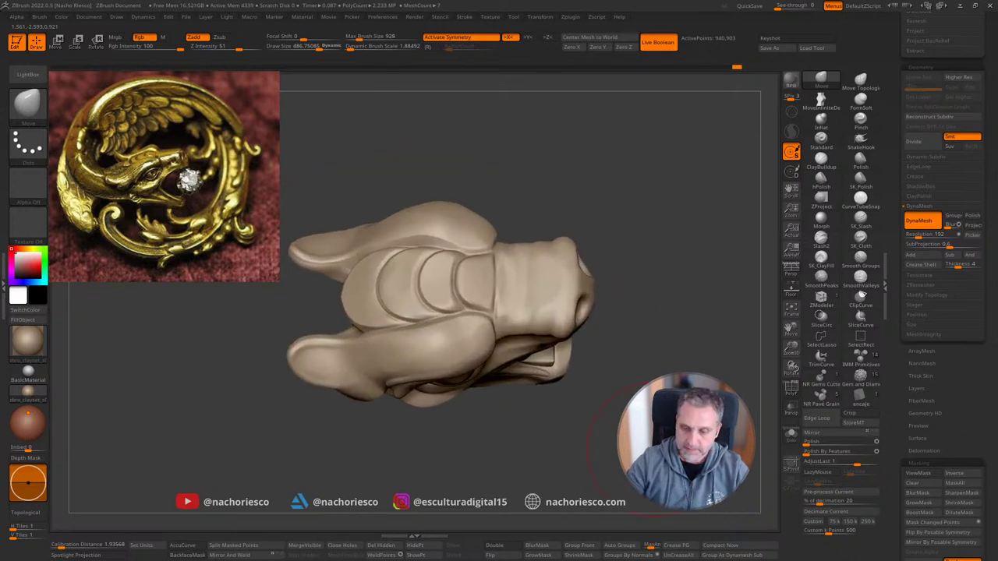
pyautogui.click(824, 265)
pyautogui.press('s')
pyautogui.moveTo(514, 303); pyautogui.dragTo(491, 304)
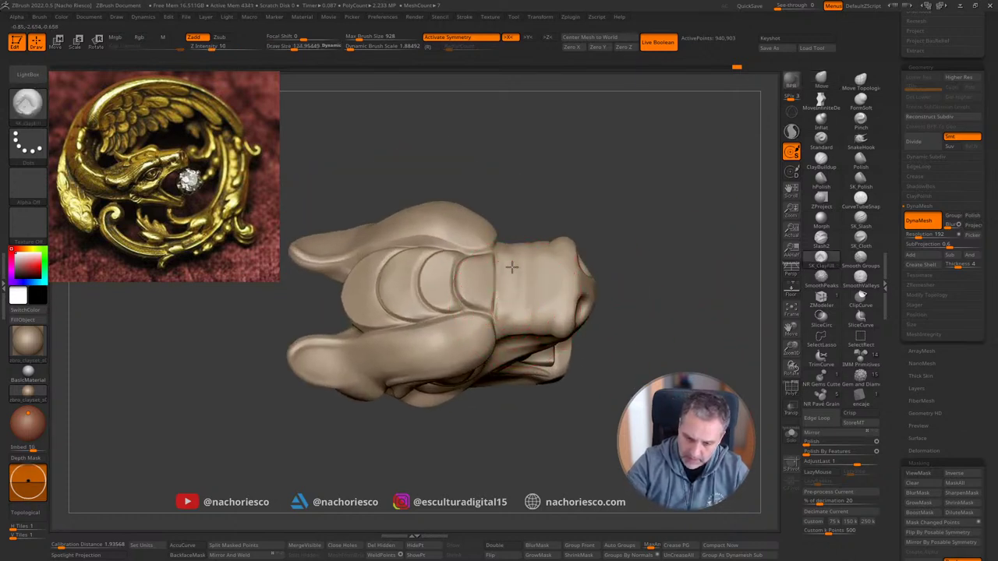
pyautogui.moveTo(512, 266)
pyautogui.mouseDown()
pyautogui.moveTo(511, 291)
pyautogui.moveTo(538, 299)
pyautogui.moveTo(635, 261)
pyautogui.moveTo(662, 308)
pyautogui.moveTo(633, 344)
pyautogui.moveTo(601, 307)
pyautogui.mouseUp()
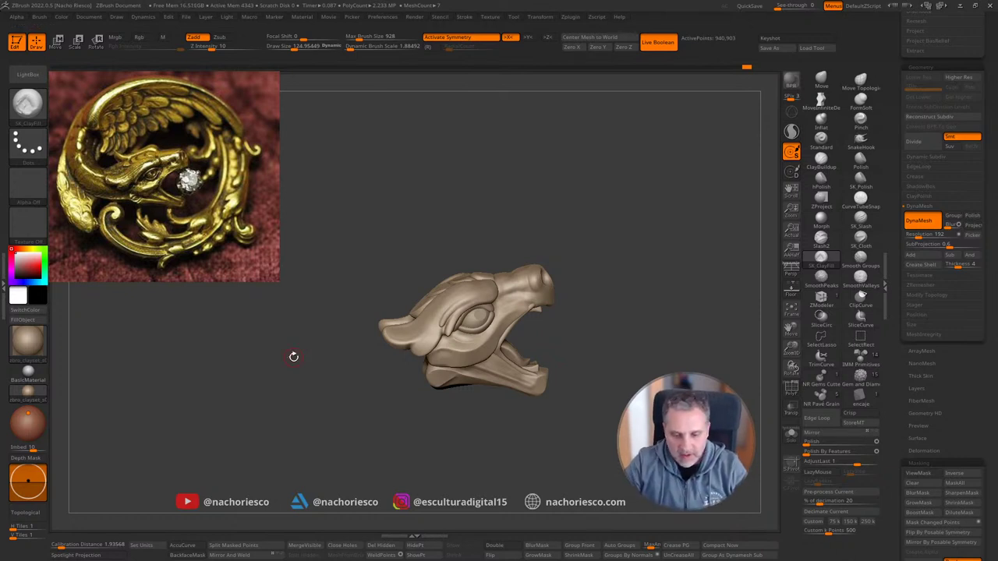
pyautogui.press('f')
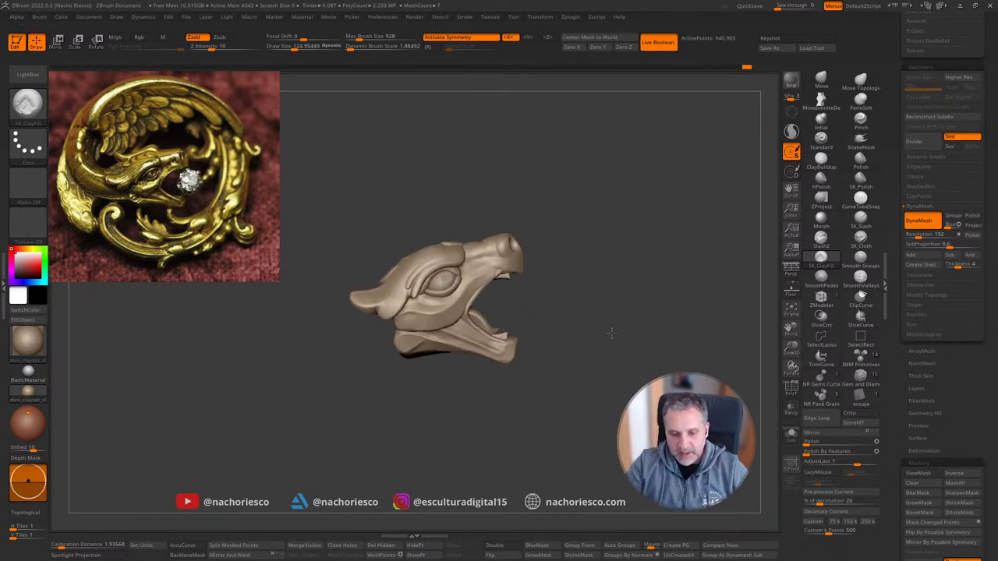
pyautogui.click(791, 435)
pyautogui.click(792, 435)
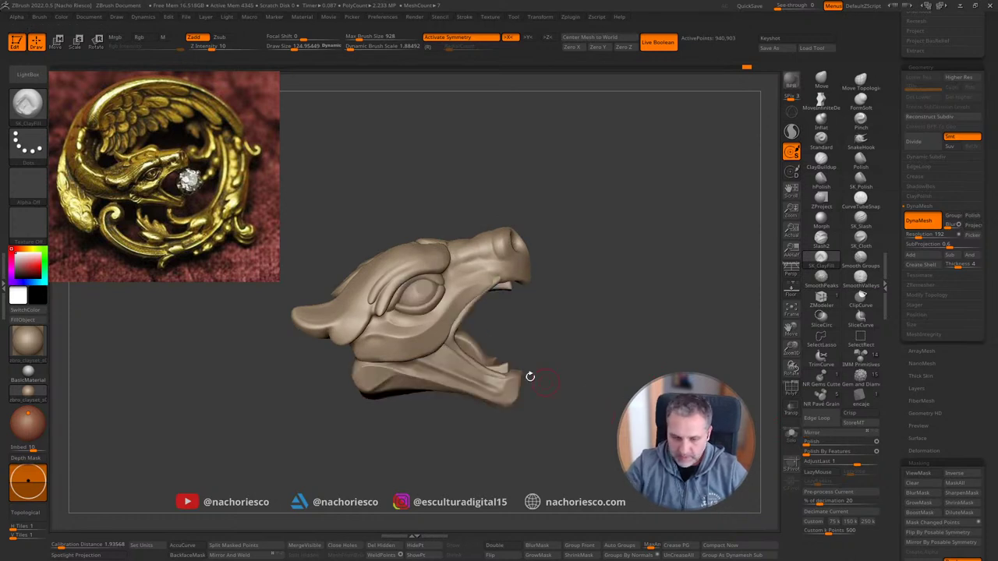
# Step: Isolate the tongue, then centre the gizmo on it and tilt the gizmo to follow the tongue's length
pyautogui.keyDown('alt'); pyautogui.click(499, 360); pyautogui.keyUp('alt')
pyautogui.click(791, 435)
pyautogui.press('f')
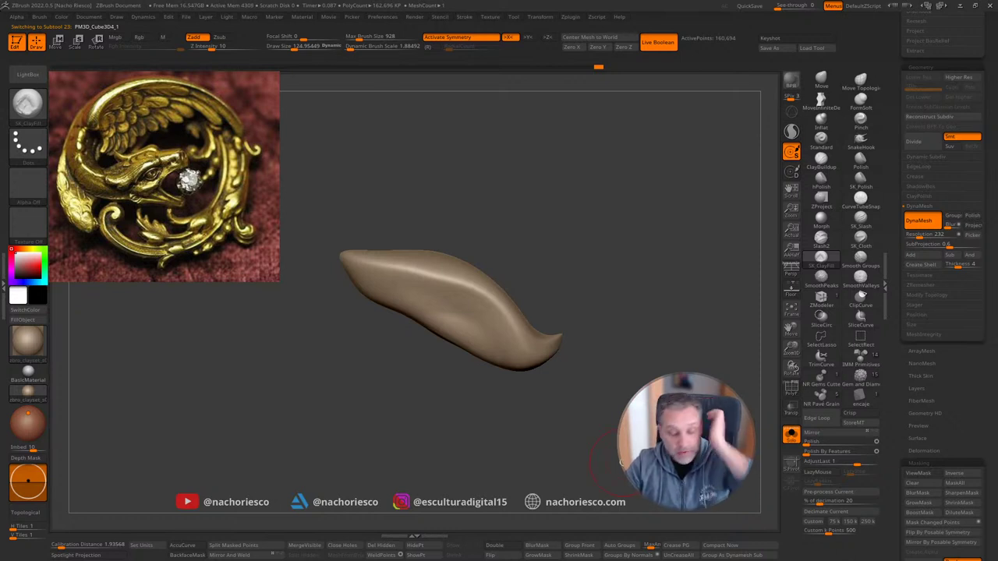
pyautogui.press('w')
pyautogui.press('y')
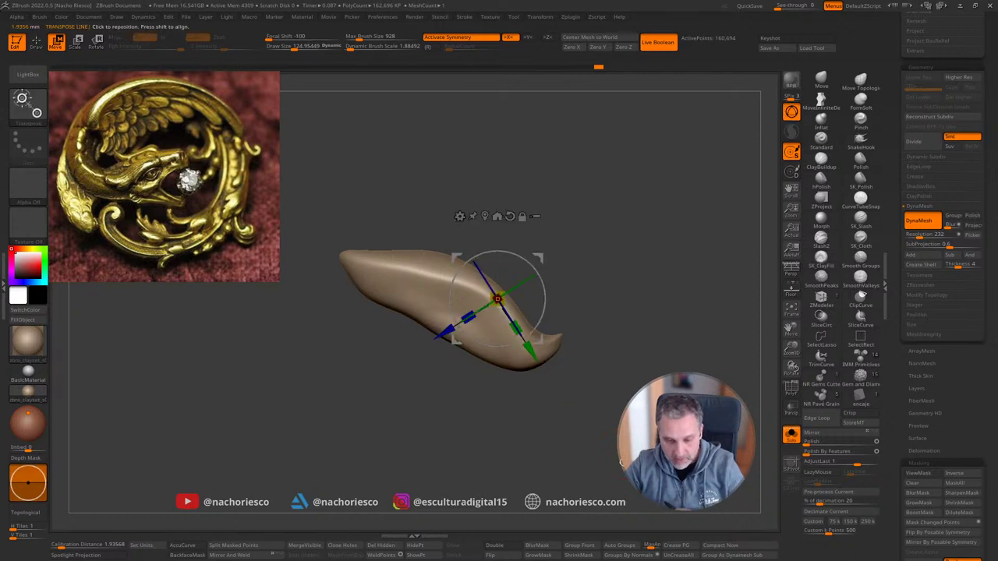
pyautogui.click(485, 217)
pyautogui.click(463, 226)
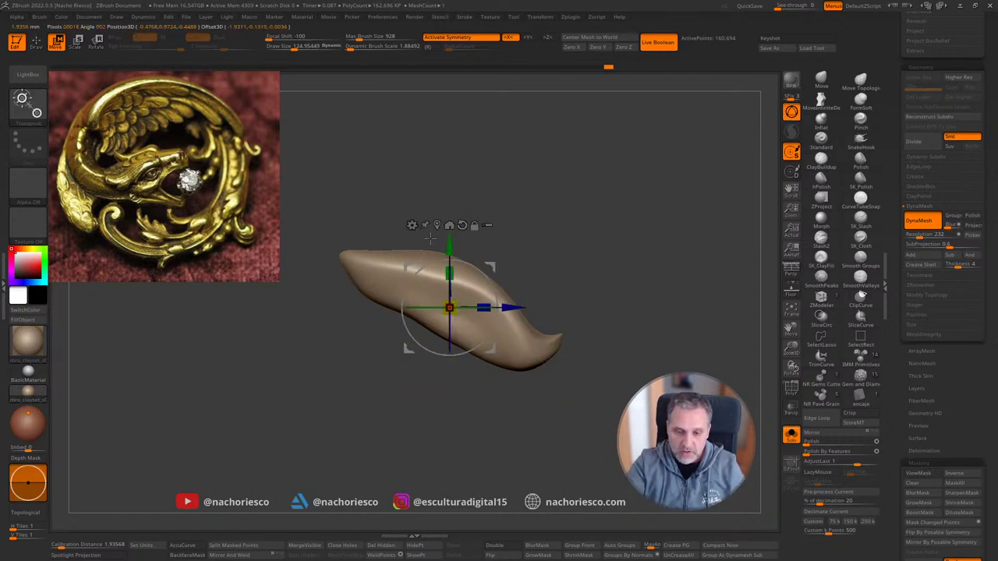
pyautogui.keyDown('alt'); pyautogui.moveTo(482, 271); pyautogui.dragTo(492, 285); pyautogui.keyUp('alt')
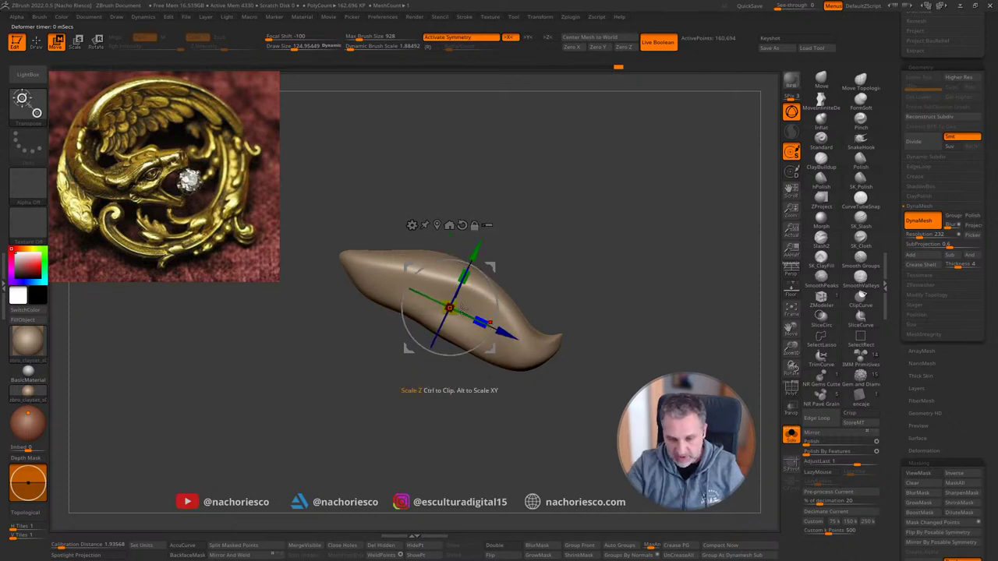
# Step: Apply the Bend Curve deformer to the tongue and adjust its curve orientation and number of control points
pyautogui.click(416, 225)
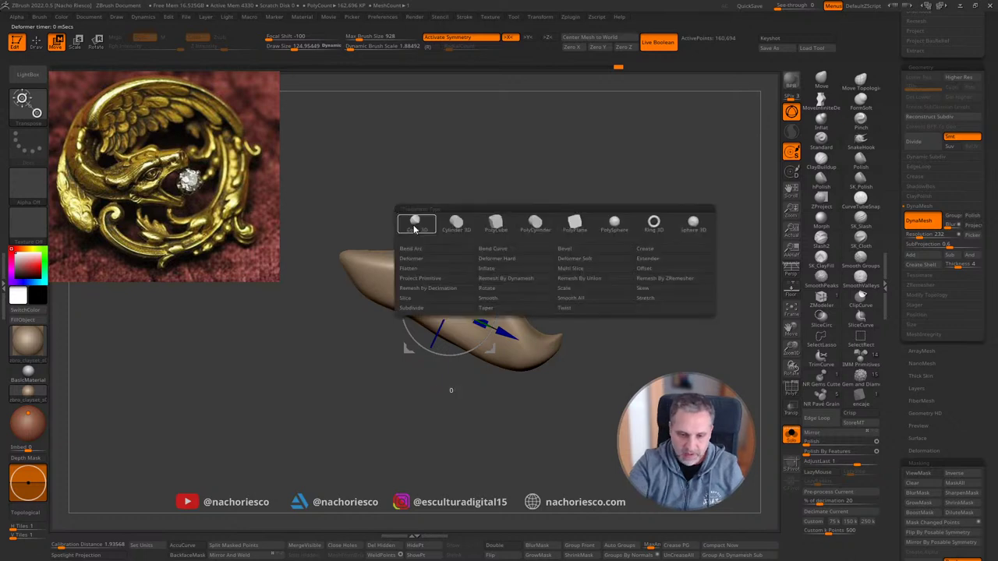
pyautogui.click(508, 257)
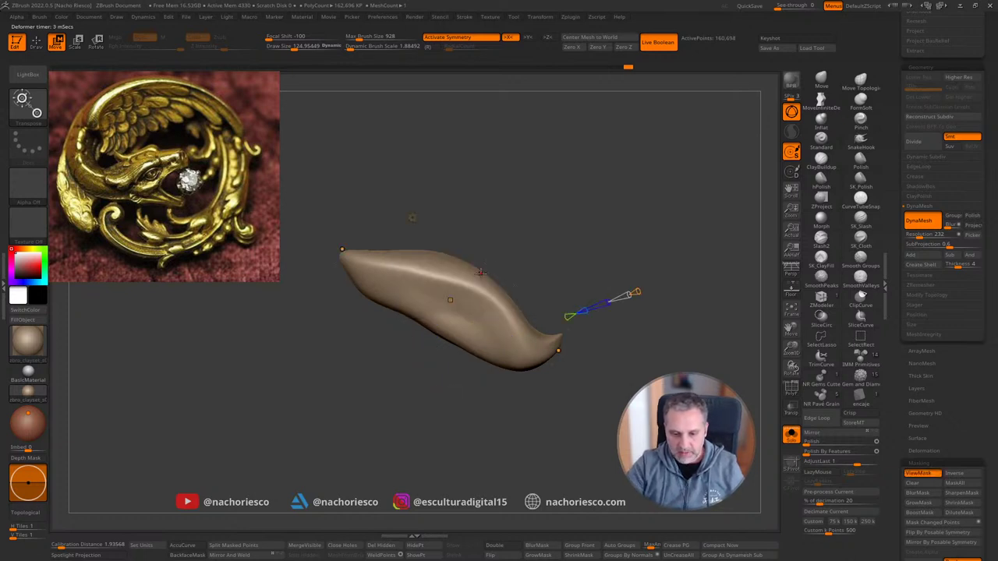
pyautogui.moveTo(648, 377); pyautogui.dragTo(633, 325)
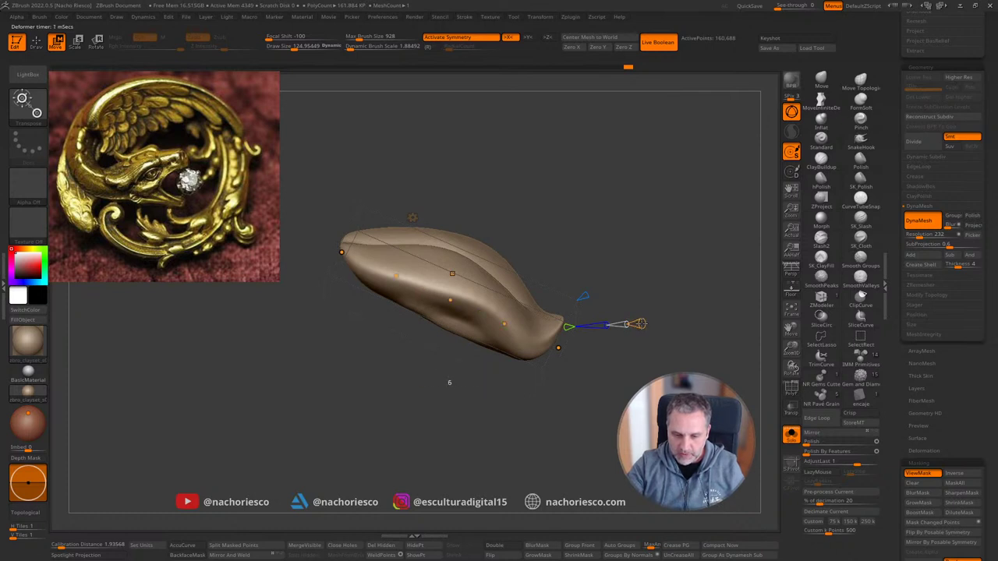
pyautogui.moveTo(647, 331); pyautogui.dragTo(635, 277)
# Step: Bend the tongue into a stronger S-curve with the curve points, accept the deformation and show the whole head in Draw mode
pyautogui.moveTo(508, 327); pyautogui.dragTo(503, 319)
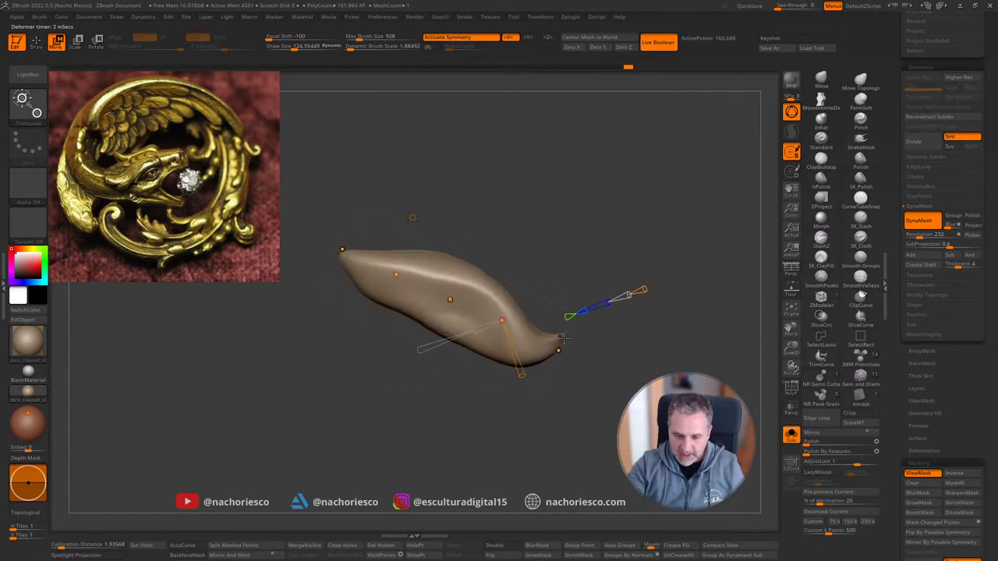
pyautogui.moveTo(559, 348)
pyautogui.mouseDown()
pyautogui.moveTo(561, 332)
pyautogui.moveTo(567, 341)
pyautogui.moveTo(557, 356)
pyautogui.moveTo(551, 324)
pyautogui.moveTo(557, 340)
pyautogui.mouseUp()
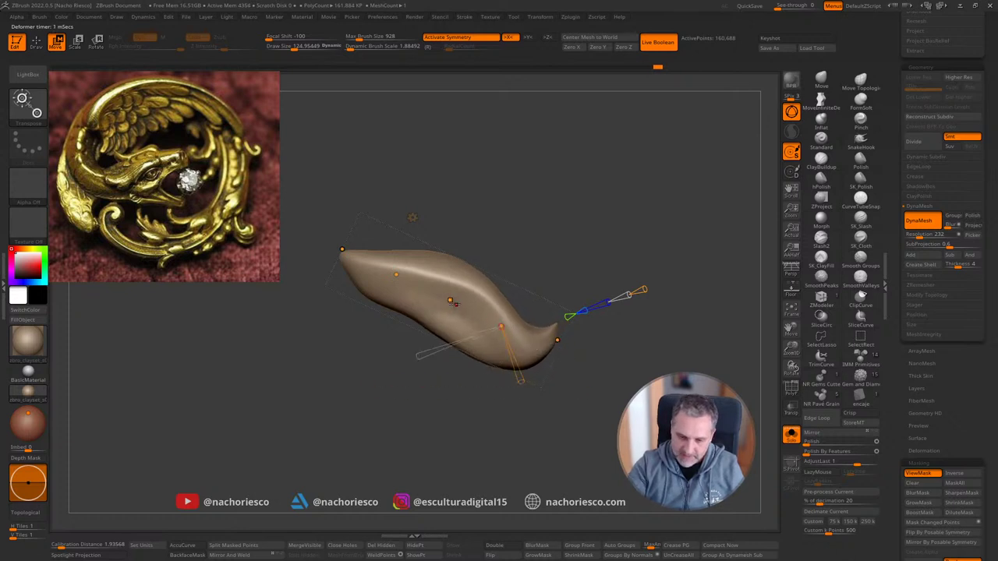
pyautogui.moveTo(451, 301); pyautogui.dragTo(452, 294)
pyautogui.moveTo(396, 275); pyautogui.dragTo(393, 280)
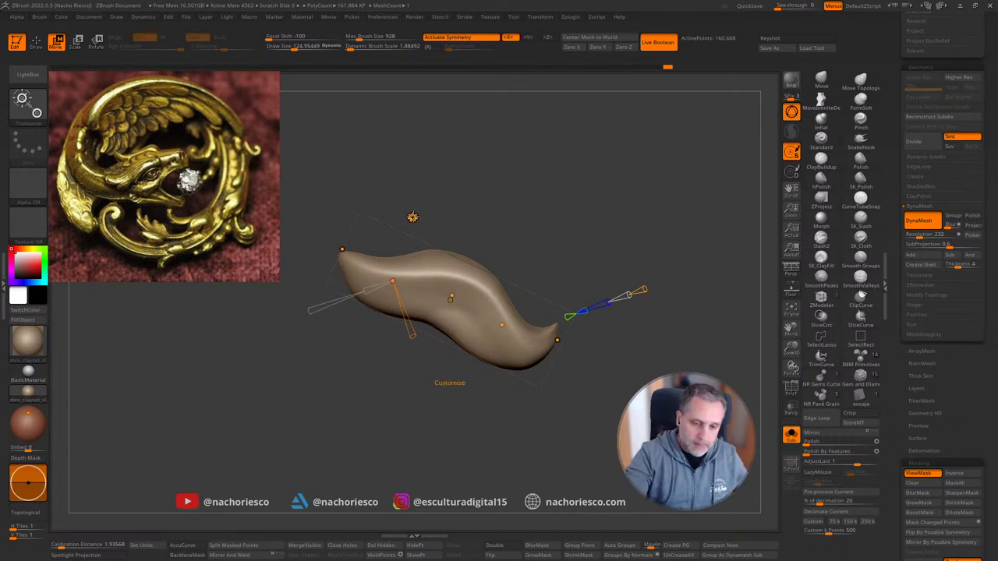
pyautogui.click(413, 217)
pyautogui.click(437, 226)
pyautogui.click(791, 435)
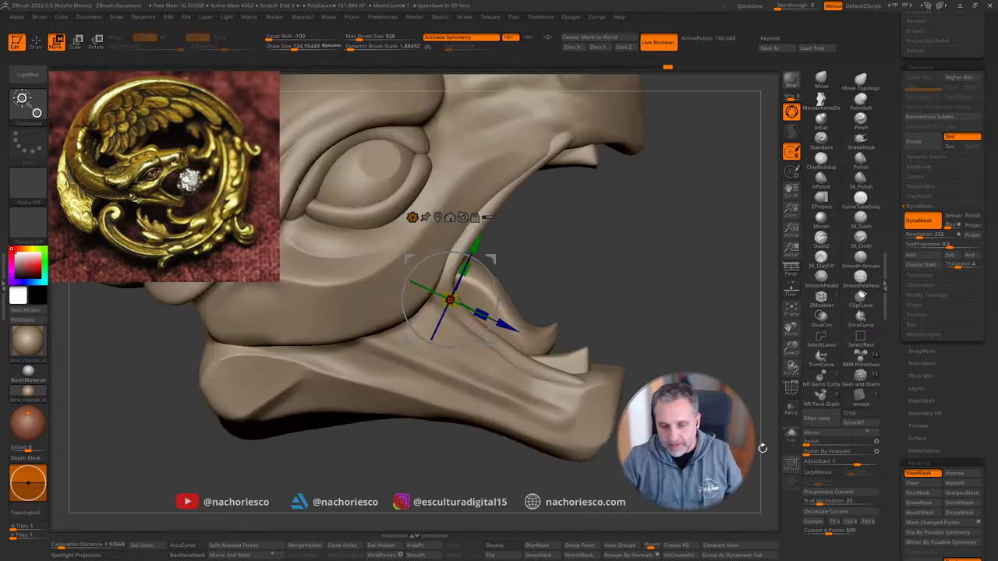
pyautogui.keyDown('ctrl'); pyautogui.moveTo(702, 296); pyautogui.dragTo(600, 381, button='right'); pyautogui.keyUp('ctrl')
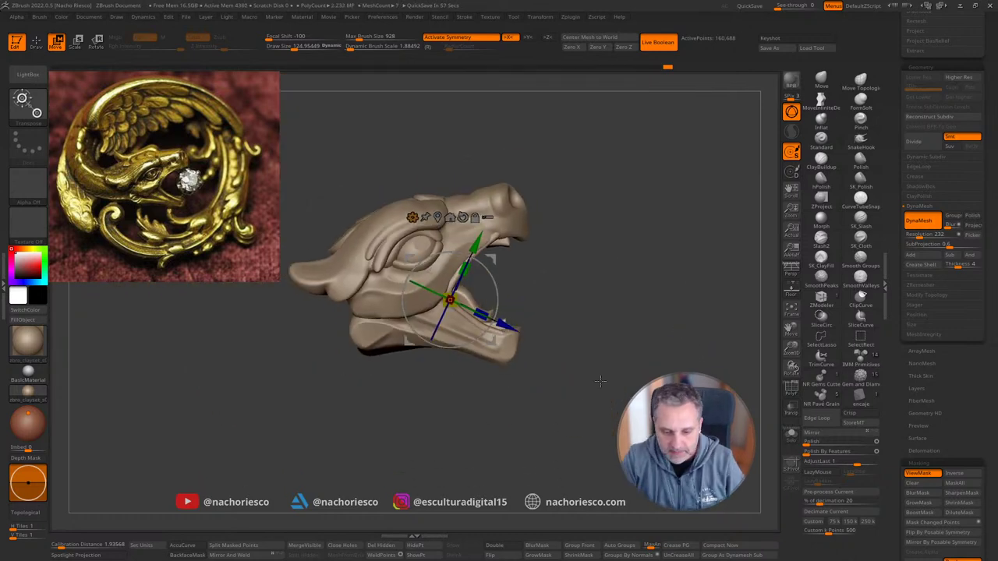
pyautogui.press('q')
# Step: Select the head and dock the Stroke palette beside the canvas
pyautogui.moveTo(659, 366)
pyautogui.keyDown('ctrl'); pyautogui.mouseDown(button='right')
pyautogui.moveTo(630, 372)
pyautogui.moveTo(659, 371)
pyautogui.moveTo(675, 351)
pyautogui.mouseUp(button='right'); pyautogui.keyUp('ctrl')
pyautogui.keyDown('alt'); pyautogui.moveTo(675, 351); pyautogui.dragTo(737, 390, button='right'); pyautogui.keyUp('alt')
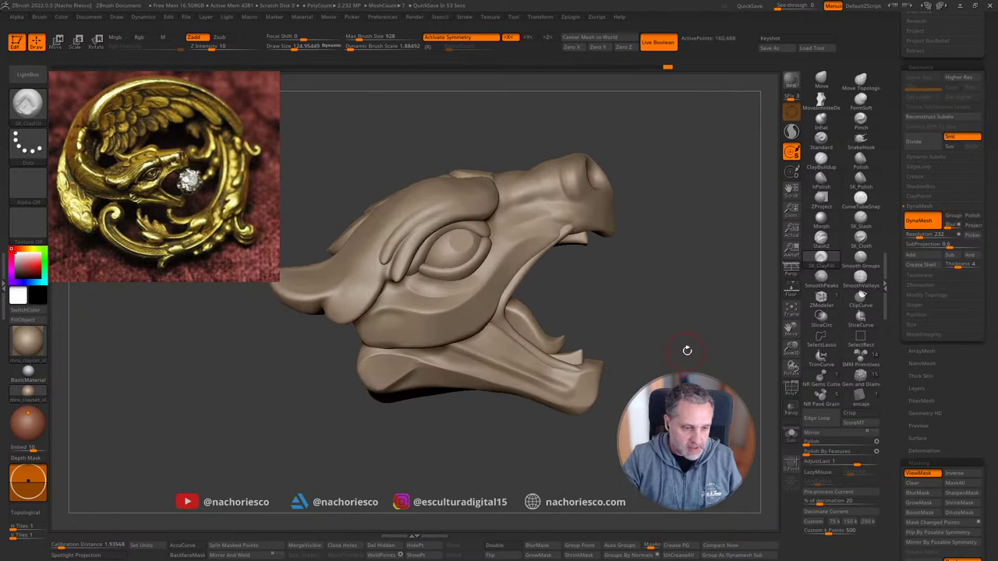
pyautogui.keyDown('ctrl'); pyautogui.moveTo(687, 350); pyautogui.dragTo(675, 320, button='right'); pyautogui.keyUp('ctrl')
pyautogui.keyDown('alt'); pyautogui.click(296, 286); pyautogui.keyUp('alt')
pyautogui.keyDown('alt'); pyautogui.moveTo(287, 409); pyautogui.dragTo(355, 431, button='right'); pyautogui.keyUp('alt')
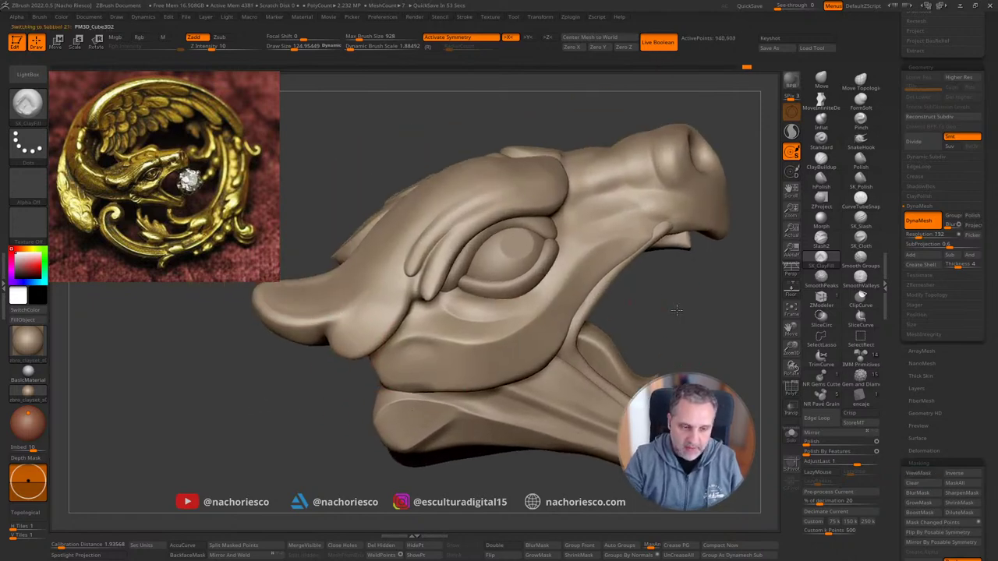
pyautogui.moveTo(676, 310); pyautogui.dragTo(724, 341)
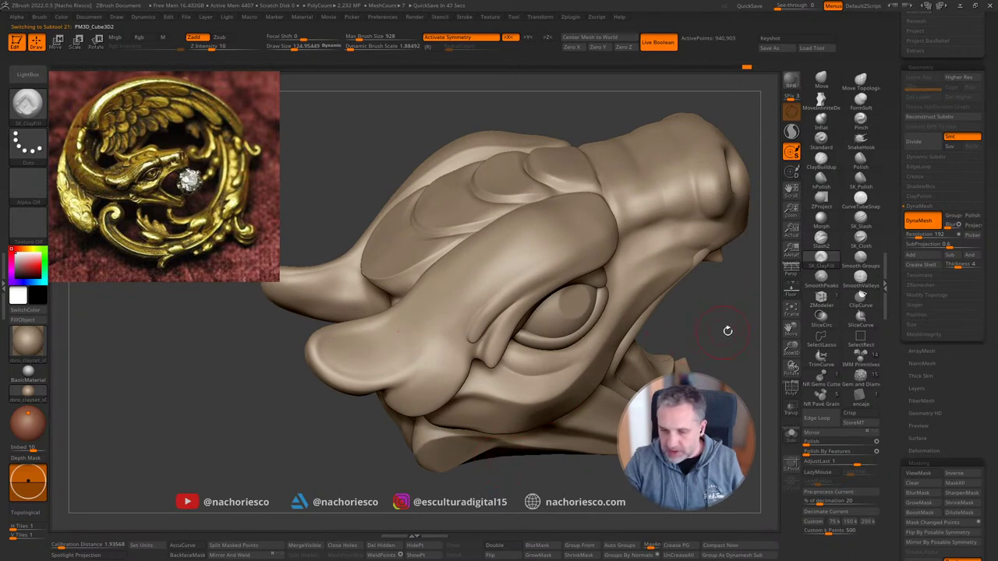
pyautogui.moveTo(727, 330); pyautogui.dragTo(635, 200)
pyautogui.click(465, 17)
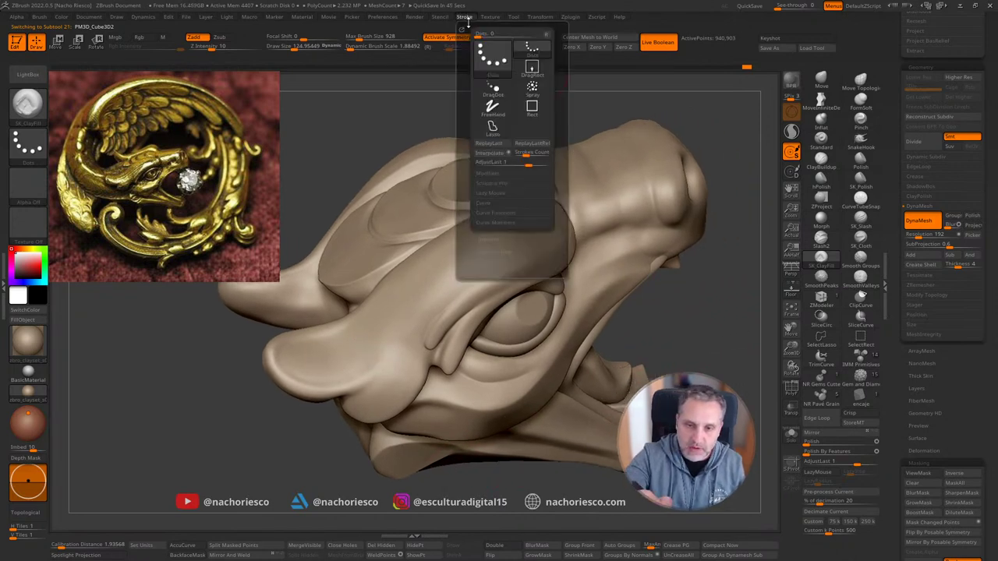
pyautogui.click(462, 30)
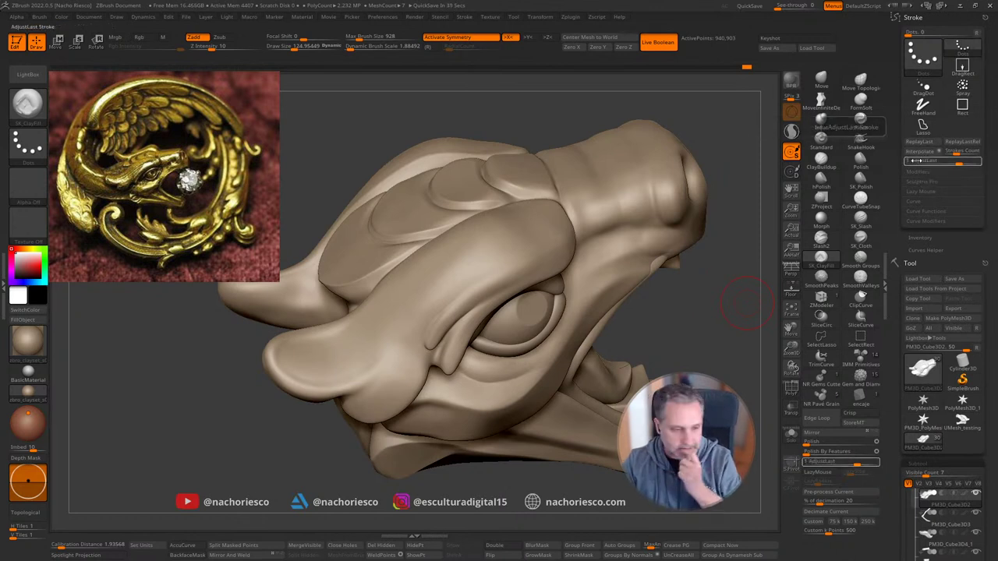
# Step: Switch to the SK_Slash brush at size about 110 and store a morph target of the head
pyautogui.moveTo(703, 338)
pyautogui.mouseDown()
pyautogui.moveTo(761, 368)
pyautogui.moveTo(753, 364)
pyautogui.mouseUp()
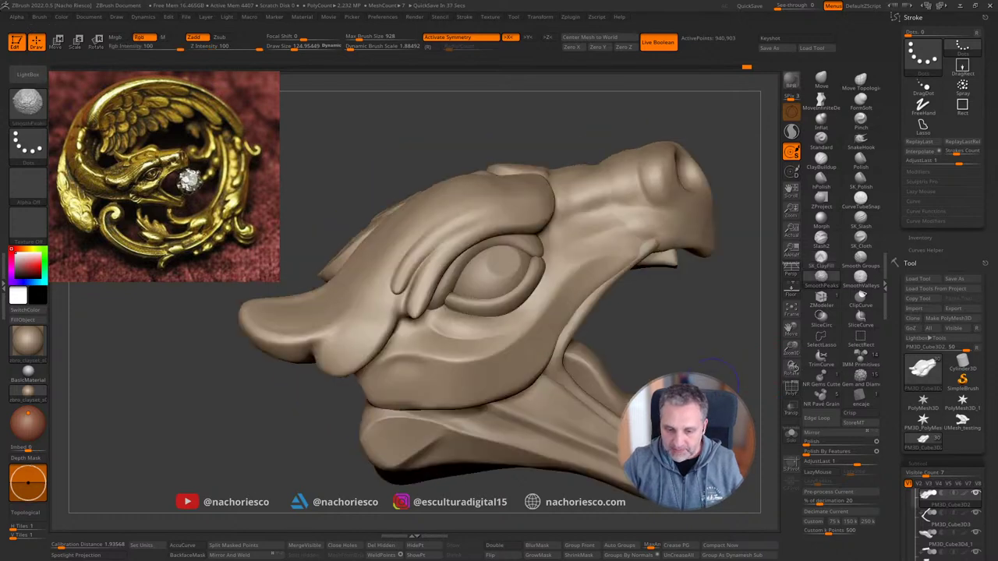
pyautogui.click(861, 220)
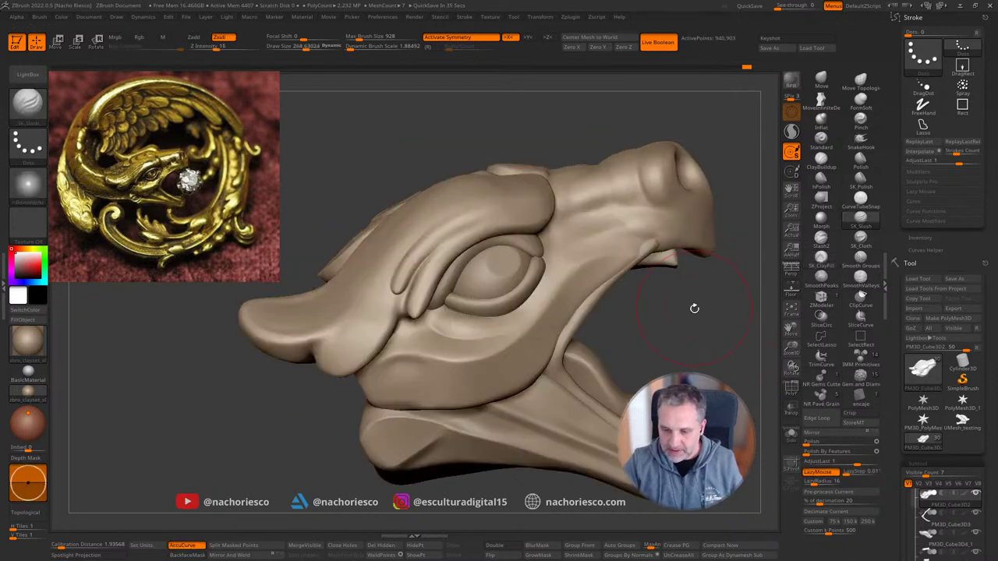
pyautogui.moveTo(695, 309)
pyautogui.mouseDown()
pyautogui.moveTo(704, 349)
pyautogui.moveTo(702, 327)
pyautogui.mouseUp()
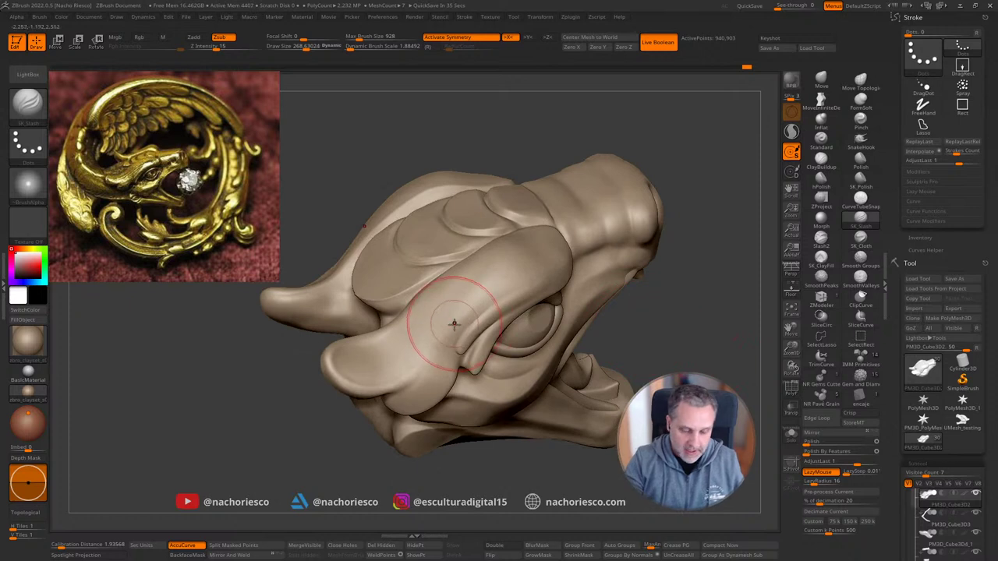
pyautogui.press('s')
pyautogui.moveTo(455, 324); pyautogui.dragTo(443, 326)
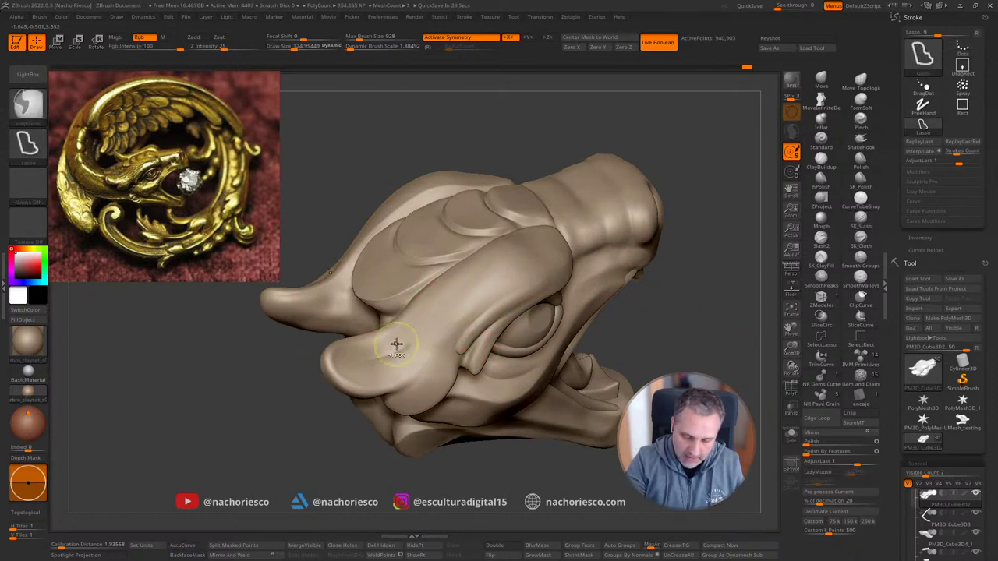
pyautogui.moveTo(216, 47); pyautogui.dragTo(220, 47)
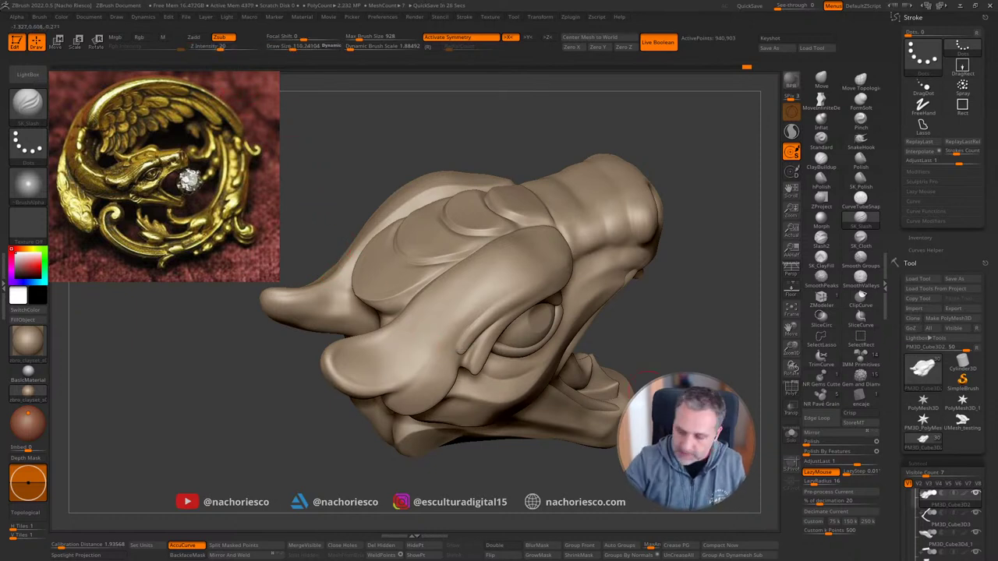
pyautogui.click(855, 424)
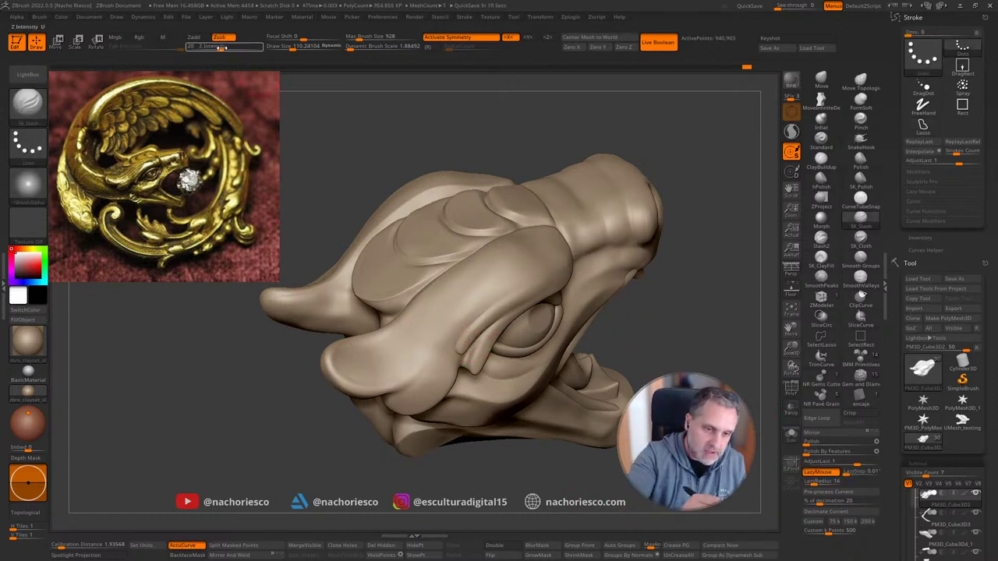
# Step: Set Z Intensity to 14 and LazyRadius to 30, and carve long parallel grooves along the brow crest
pyautogui.moveTo(222, 47); pyautogui.dragTo(216, 47)
pyautogui.moveTo(340, 175); pyautogui.dragTo(352, 198)
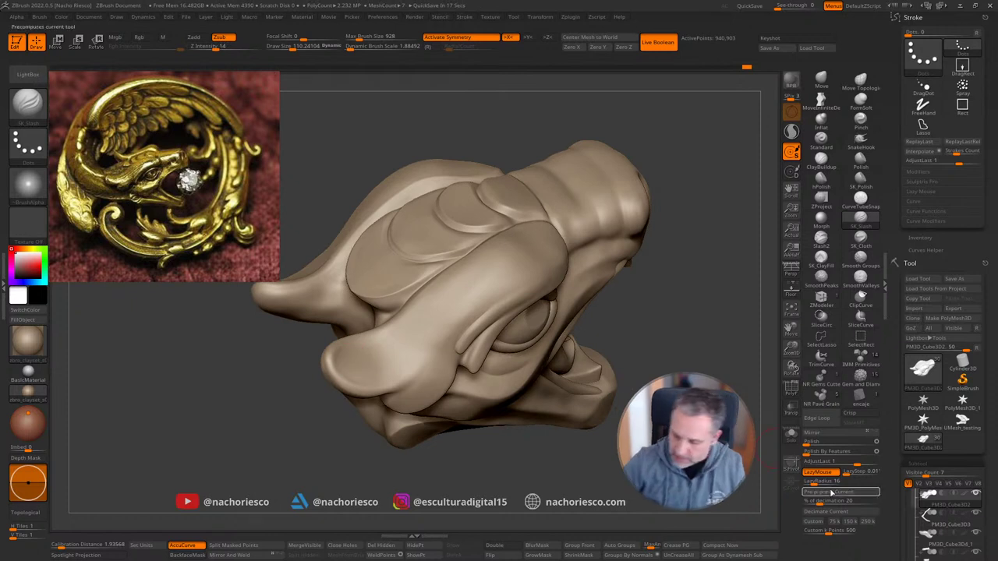
pyautogui.click(820, 482)
pyautogui.write('30')
pyautogui.press('Return')
pyautogui.moveTo(719, 443); pyautogui.dragTo(708, 477)
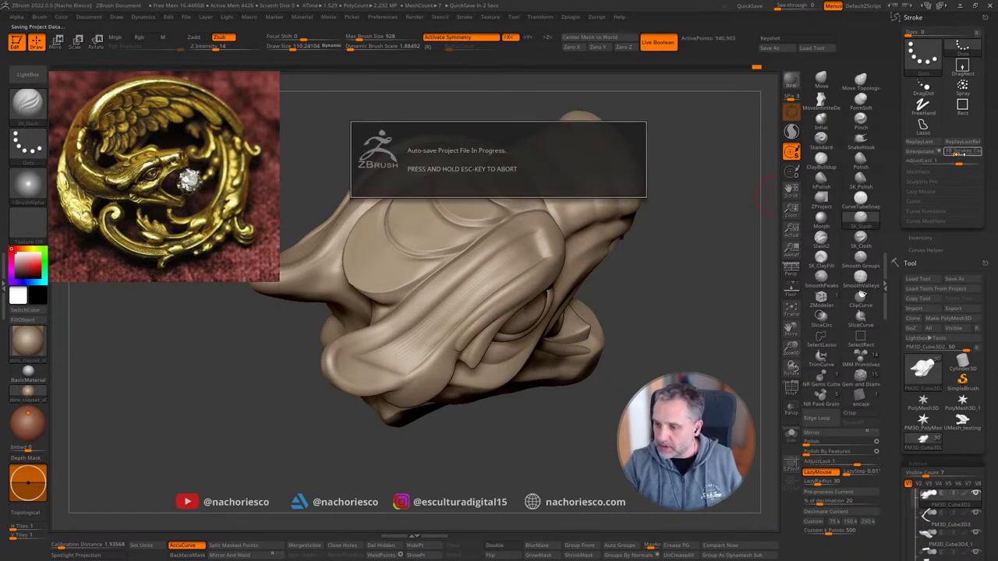
# Step: Lower the Strokes Count and replay the last strokes to deepen the grooves along the brow crest
pyautogui.moveTo(956, 150); pyautogui.dragTo(920, 179)
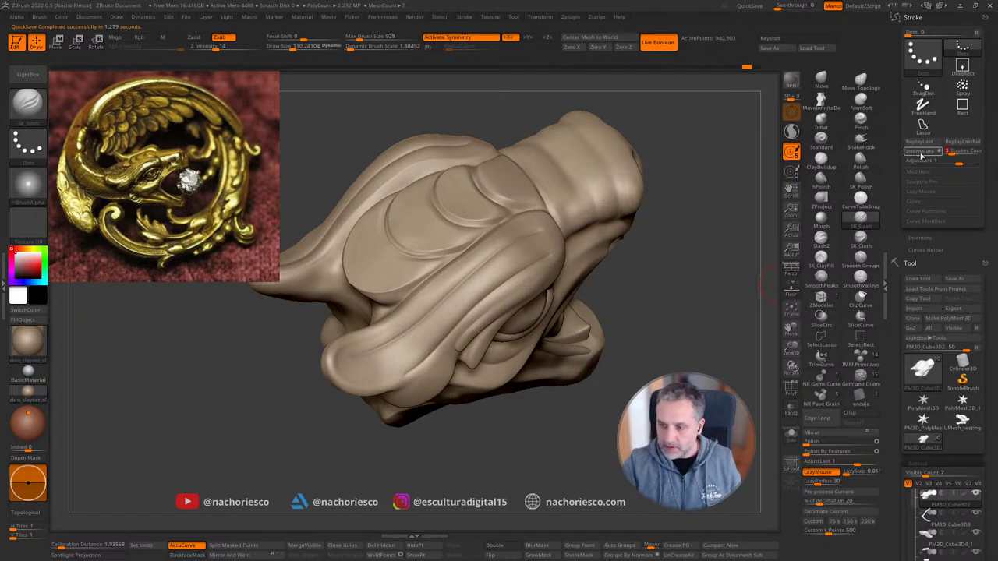
pyautogui.press('1')
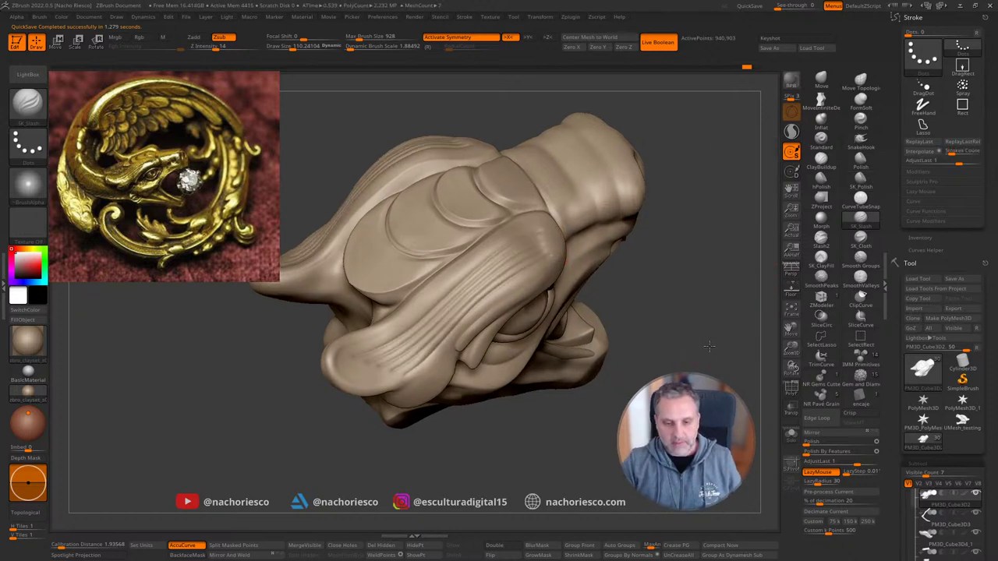
pyautogui.moveTo(707, 345)
pyautogui.mouseDown()
pyautogui.moveTo(726, 328)
pyautogui.moveTo(706, 336)
pyautogui.moveTo(679, 320)
pyautogui.mouseUp()
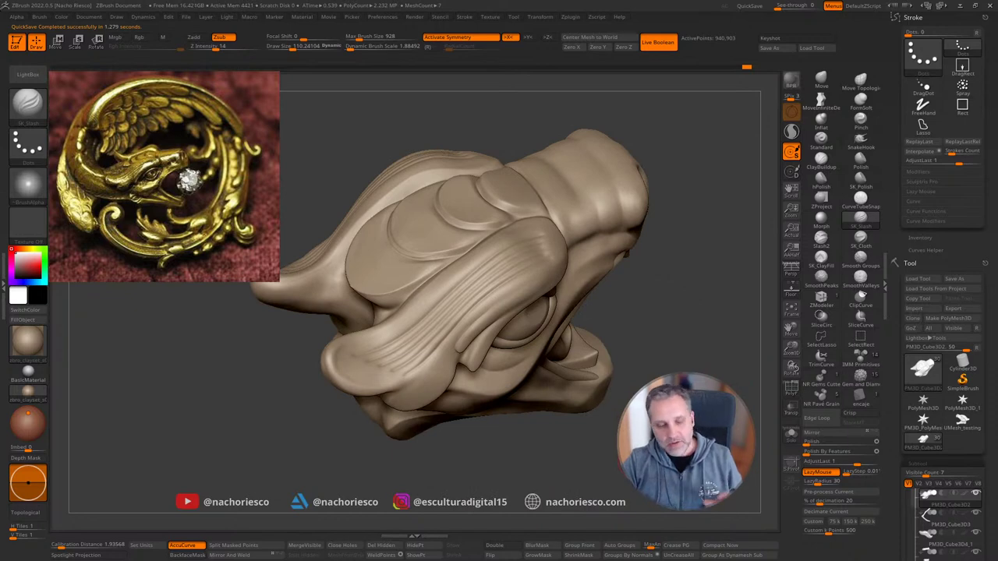
pyautogui.moveTo(720, 340)
pyautogui.mouseDown()
pyautogui.moveTo(732, 387)
pyautogui.moveTo(717, 379)
pyautogui.moveTo(732, 390)
pyautogui.moveTo(722, 394)
pyautogui.mouseUp()
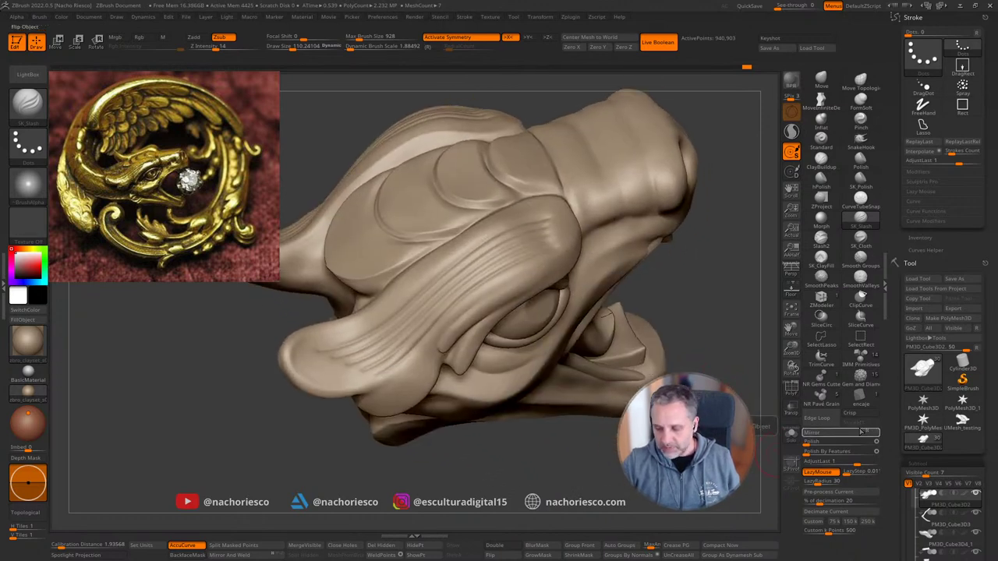
# Step: Fade out the front ends of the brow grooves with the Morph brush at size about 226
pyautogui.click(824, 225)
pyautogui.moveTo(559, 258)
pyautogui.mouseDown()
pyautogui.moveTo(570, 258)
pyautogui.moveTo(541, 228)
pyautogui.moveTo(500, 259)
pyautogui.mouseUp()
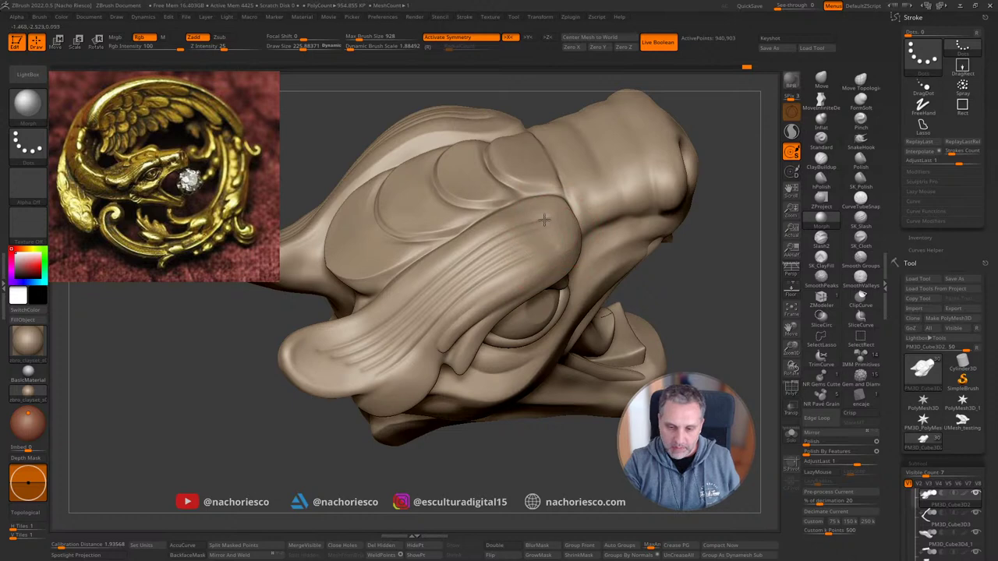
pyautogui.moveTo(543, 221); pyautogui.dragTo(450, 290)
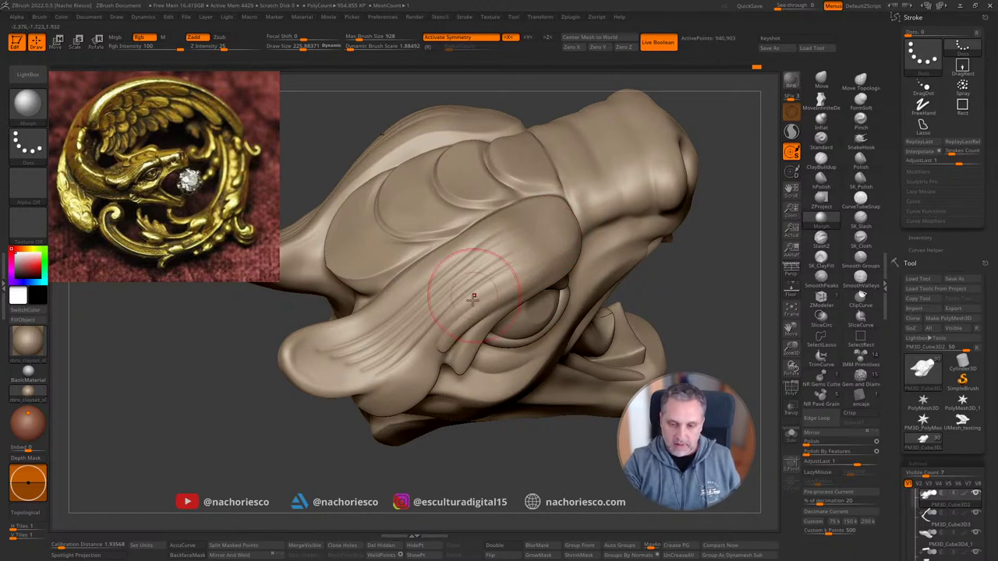
# Step: Clean up the rear ends of the grooves near the ear with the Morph brush at size about 84
pyautogui.moveTo(721, 300)
pyautogui.mouseDown()
pyautogui.moveTo(730, 266)
pyautogui.moveTo(740, 285)
pyautogui.moveTo(670, 310)
pyautogui.mouseUp()
pyautogui.press('s')
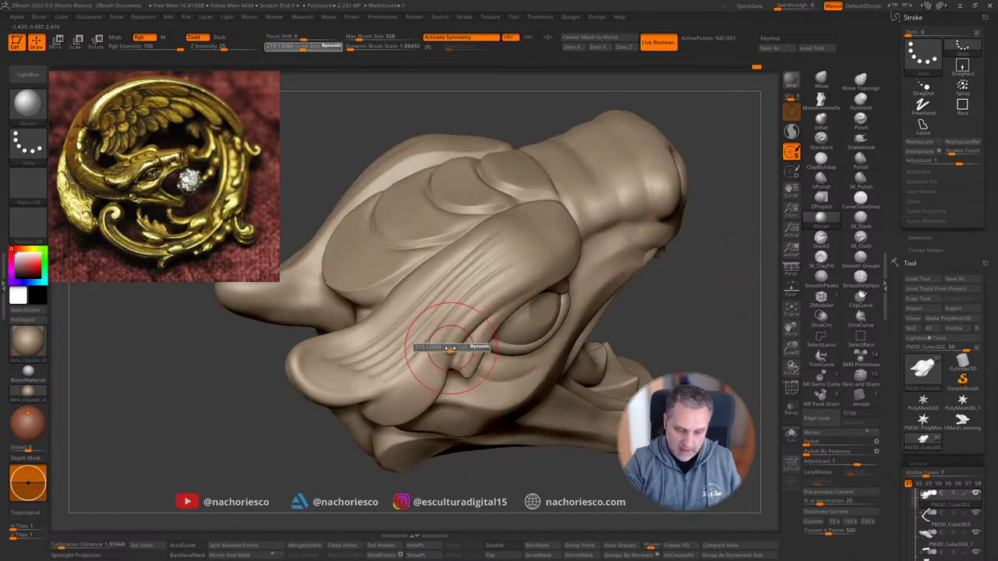
pyautogui.moveTo(449, 348); pyautogui.dragTo(441, 348)
pyautogui.press('s')
pyautogui.moveTo(393, 387); pyautogui.dragTo(380, 388)
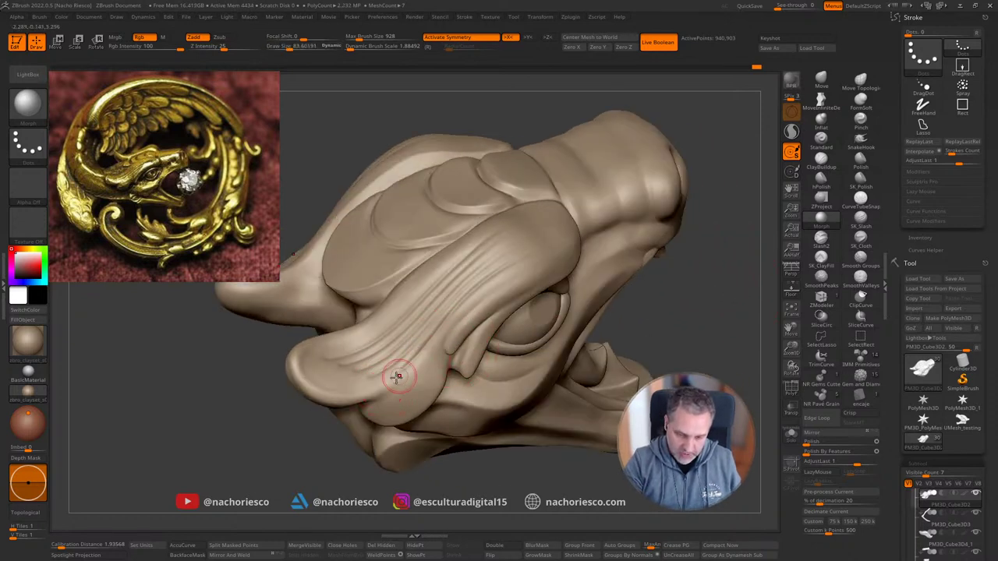
pyautogui.keyDown('shift'); pyautogui.moveTo(656, 294); pyautogui.dragTo(719, 237); pyautogui.keyUp('shift')
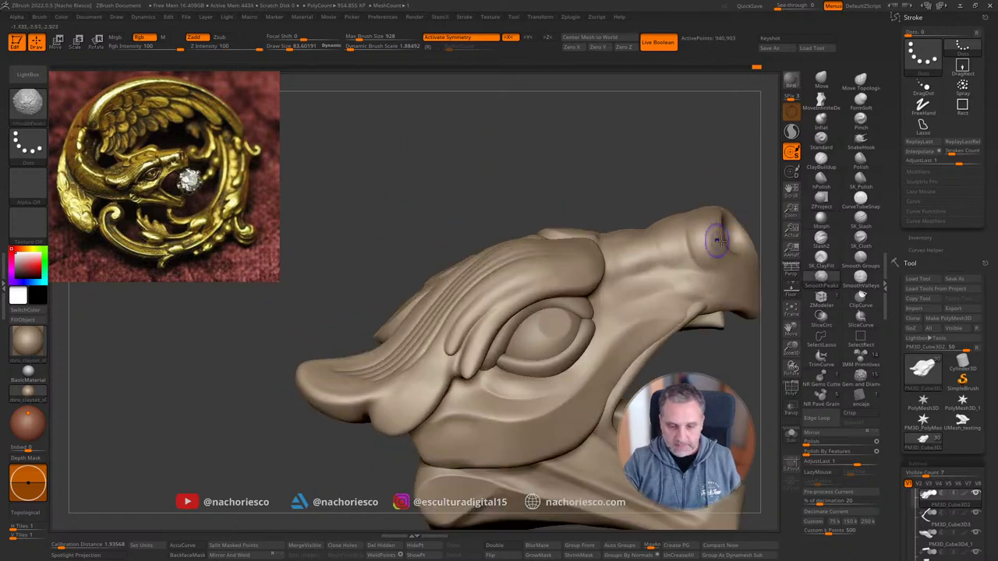
pyautogui.keyDown('alt'); pyautogui.moveTo(700, 153); pyautogui.dragTo(694, 103); pyautogui.keyUp('alt')
pyautogui.moveTo(688, 183)
pyautogui.mouseDown()
pyautogui.moveTo(697, 232)
pyautogui.moveTo(731, 254)
pyautogui.mouseUp()
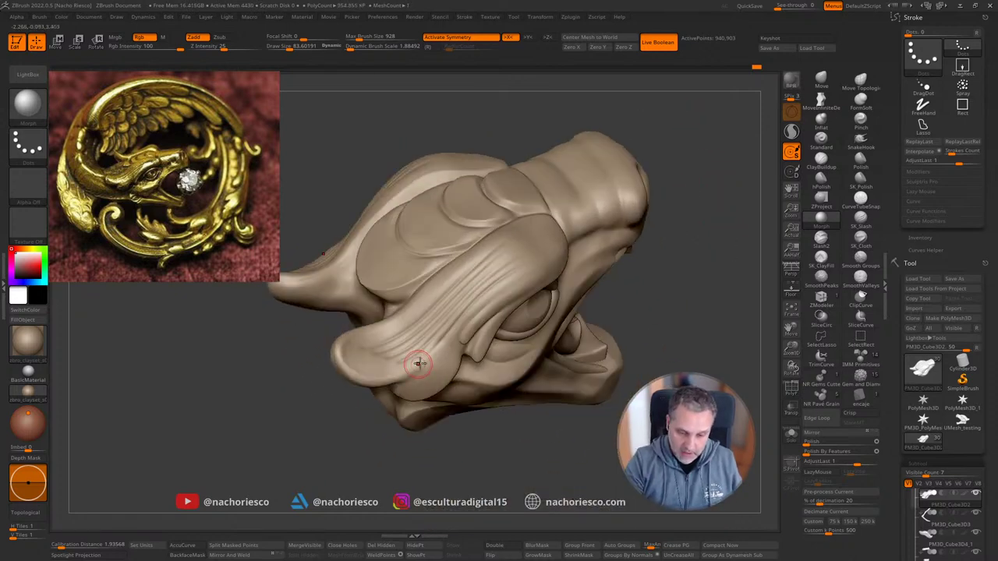
# Step: Build up soft ridges on the lower rear lobe of the brow crest with the ClayBuildup brush at size about 57
pyautogui.moveTo(670, 319)
pyautogui.mouseDown()
pyautogui.moveTo(715, 263)
pyautogui.moveTo(676, 254)
pyautogui.mouseUp()
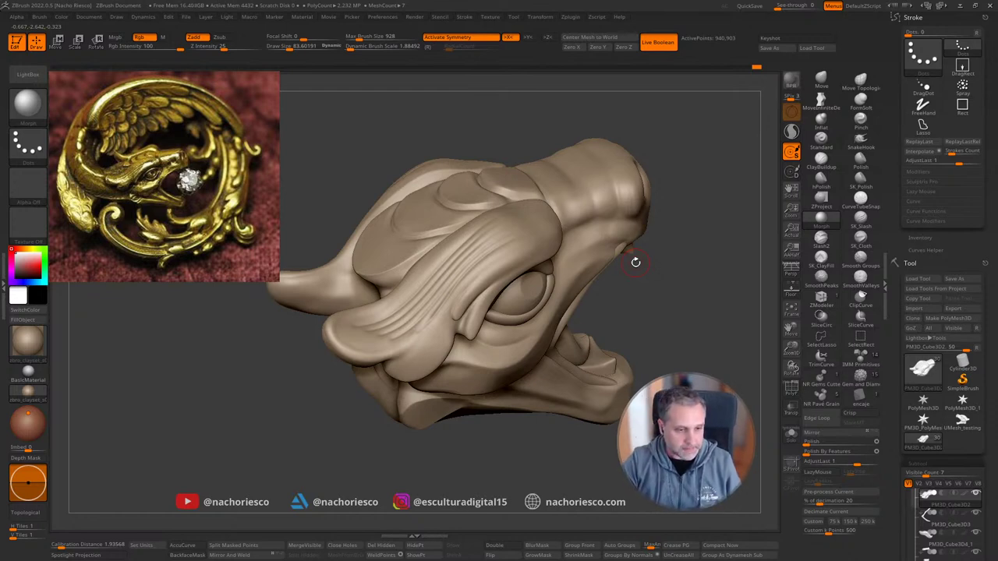
pyautogui.moveTo(636, 262)
pyautogui.mouseDown()
pyautogui.moveTo(729, 288)
pyautogui.moveTo(741, 347)
pyautogui.moveTo(739, 325)
pyautogui.moveTo(731, 342)
pyautogui.mouseUp()
pyautogui.moveTo(663, 311)
pyautogui.keyDown('alt'); pyautogui.mouseDown()
pyautogui.moveTo(745, 352)
pyautogui.moveTo(765, 374)
pyautogui.mouseUp(); pyautogui.keyUp('alt')
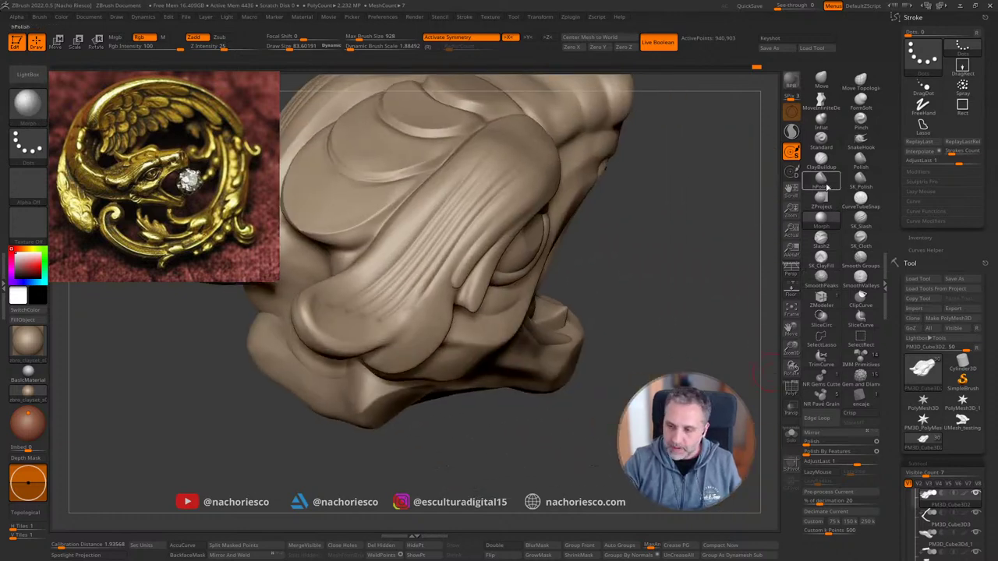
pyautogui.click(823, 164)
pyautogui.moveTo(673, 263)
pyautogui.keyDown('alt'); pyautogui.mouseDown()
pyautogui.moveTo(704, 292)
pyautogui.moveTo(708, 280)
pyautogui.mouseUp(); pyautogui.keyUp('alt')
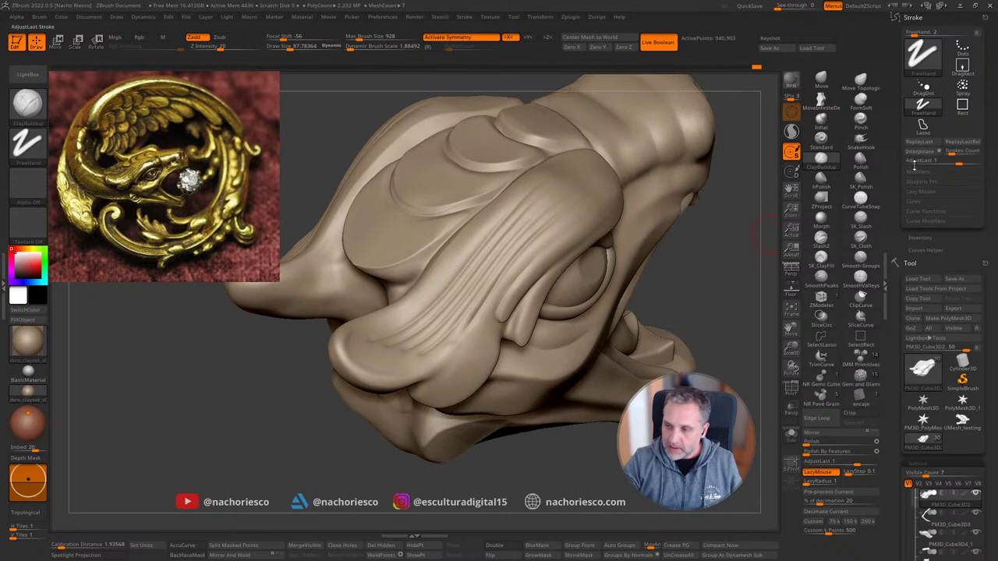
pyautogui.press('s')
pyautogui.moveTo(459, 352)
pyautogui.mouseDown()
pyautogui.moveTo(451, 353)
pyautogui.moveTo(488, 309)
pyautogui.mouseUp()
pyautogui.moveTo(623, 290); pyautogui.dragTo(685, 252)
pyautogui.moveTo(437, 390); pyautogui.dragTo(487, 340)
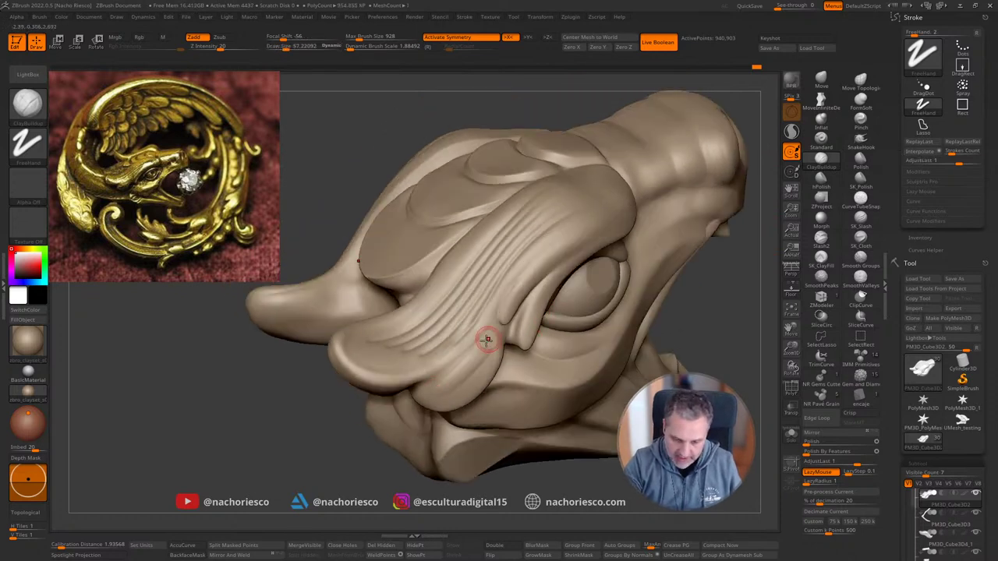
pyautogui.moveTo(729, 281); pyautogui.dragTo(689, 298)
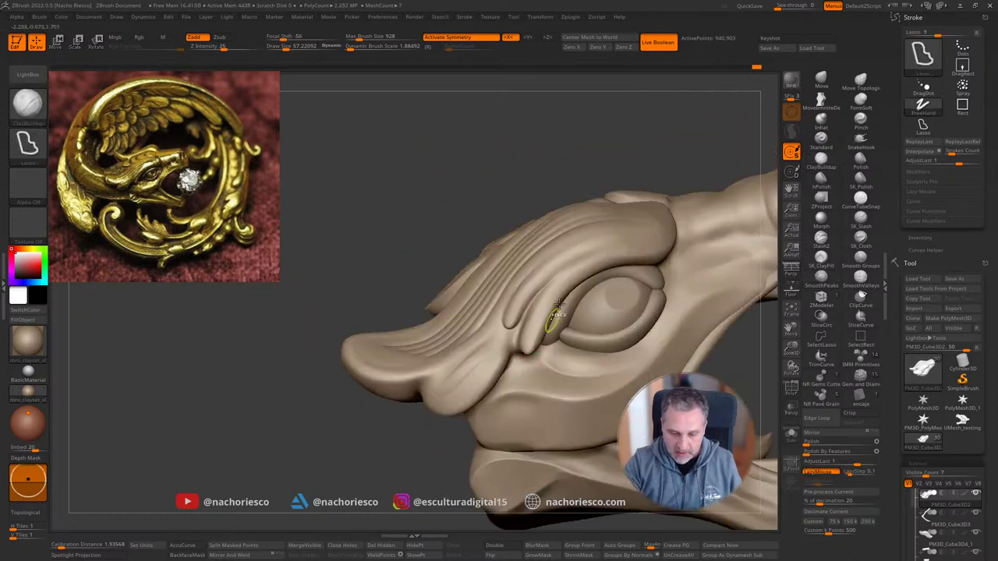
pyautogui.moveTo(686, 366)
pyautogui.mouseDown()
pyautogui.moveTo(721, 378)
pyautogui.moveTo(733, 370)
pyautogui.mouseUp()
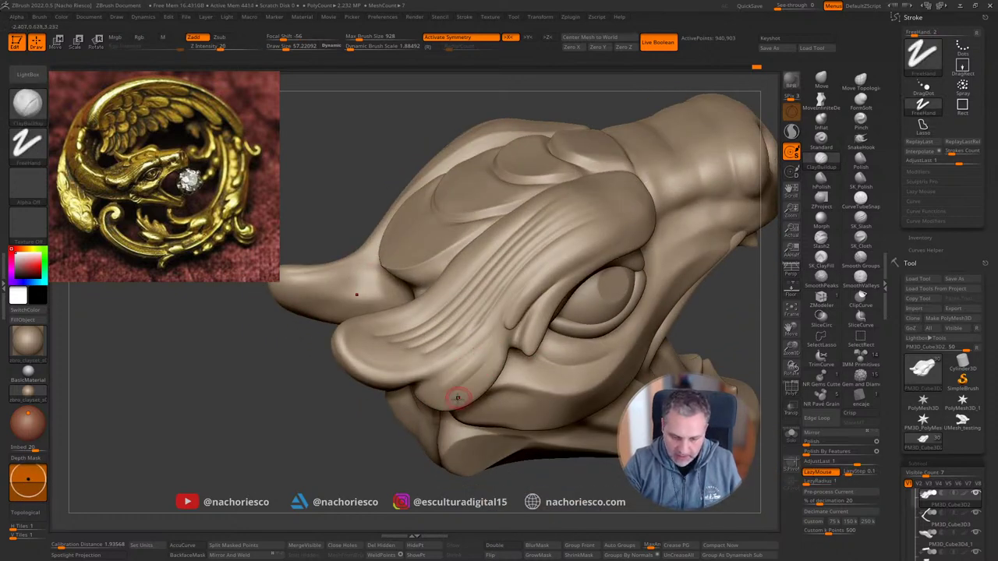
# Step: Soften the ridges on the crest's lower rear lobe with the SmoothValleys brush at size about 80
pyautogui.press('shift')
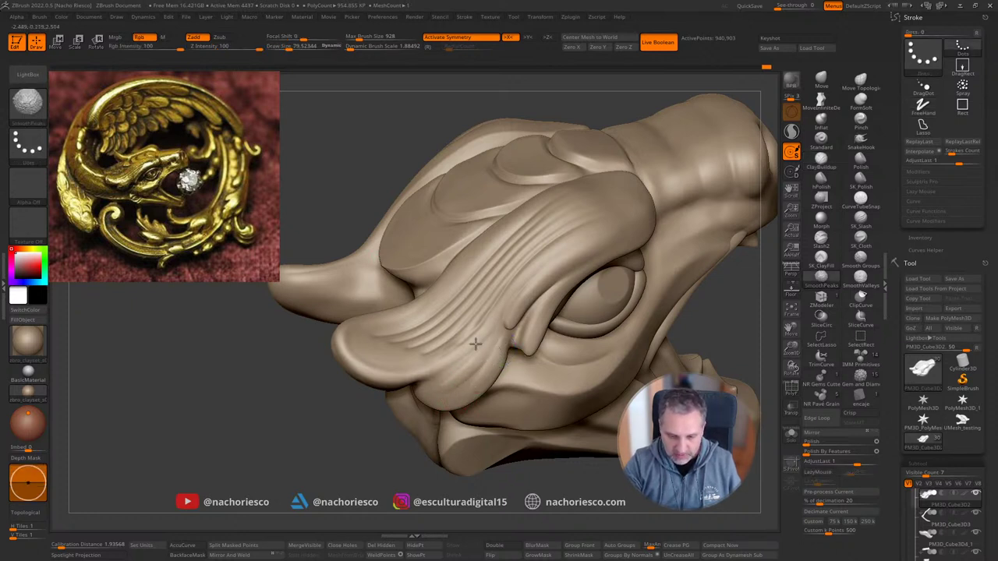
pyautogui.keyDown('shift'); pyautogui.click(860, 277); pyautogui.keyUp('shift')
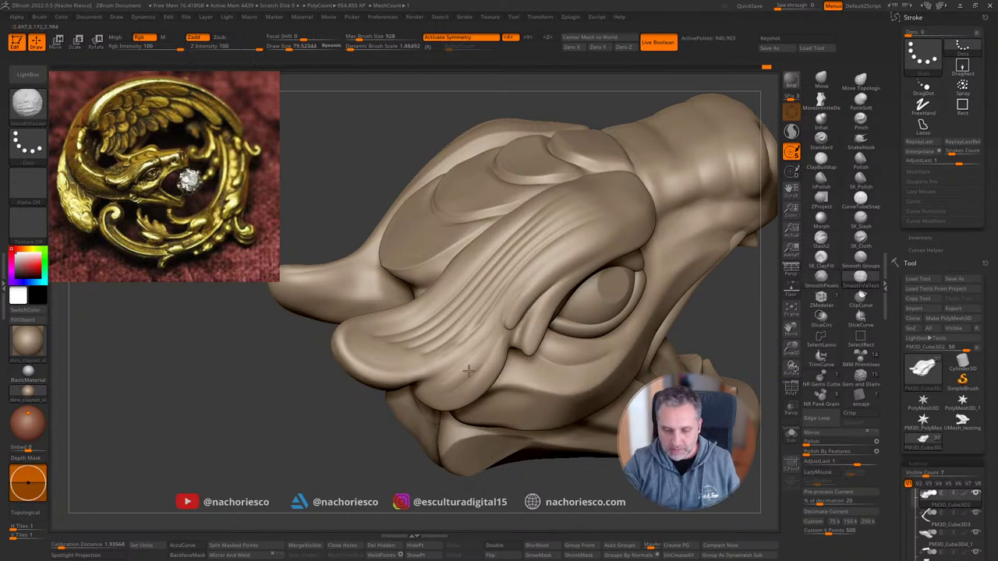
pyautogui.moveTo(694, 331); pyautogui.dragTo(741, 295)
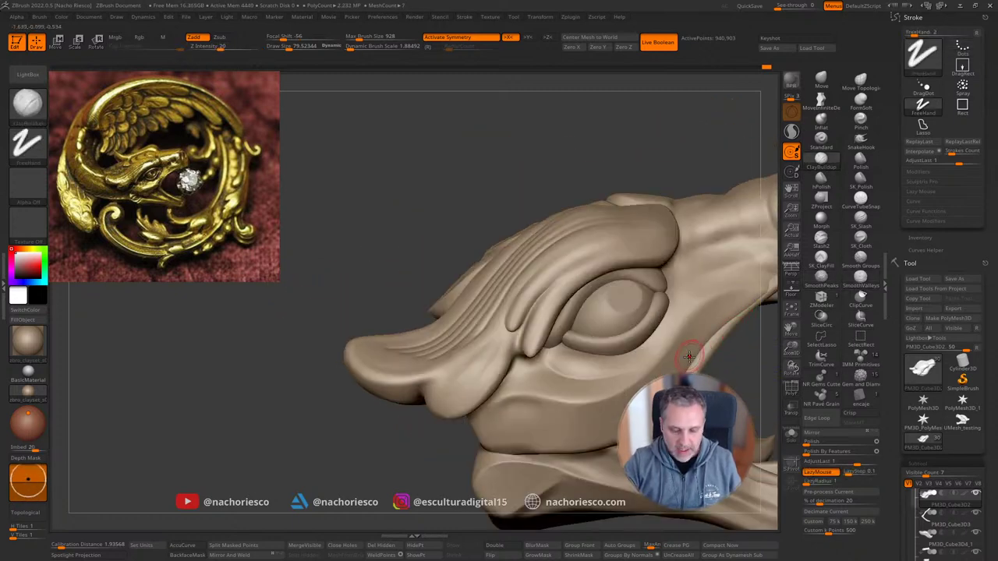
# Step: Adjust the shape of the crest's lower rear lobe behind the cheek with the Move brush at size about 261
pyautogui.click(822, 80)
pyautogui.press('s')
pyautogui.moveTo(494, 369)
pyautogui.mouseDown()
pyautogui.moveTo(485, 369)
pyautogui.moveTo(497, 384)
pyautogui.mouseUp()
pyautogui.moveTo(429, 475); pyautogui.dragTo(412, 441)
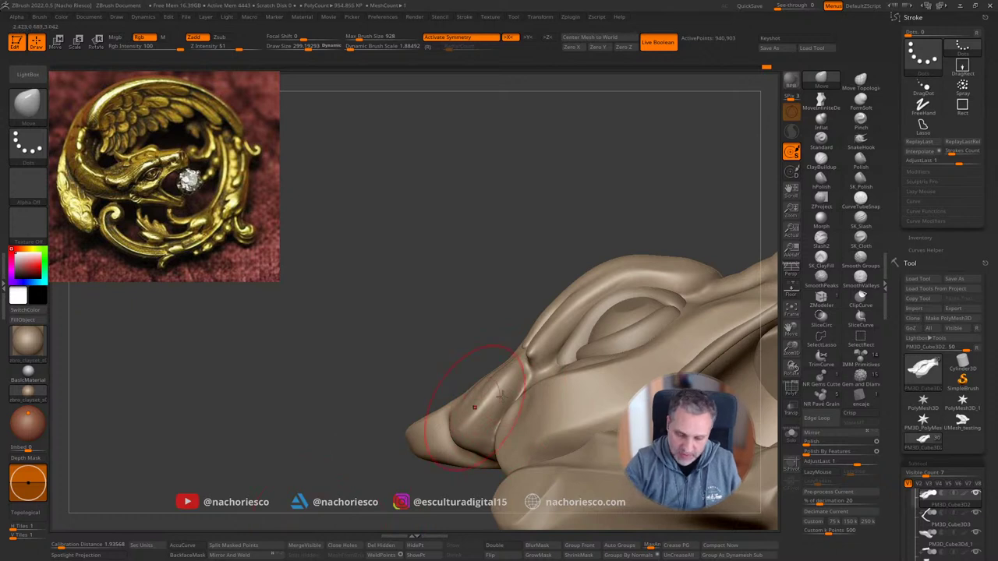
pyautogui.press('s')
pyautogui.moveTo(524, 385); pyautogui.dragTo(525, 389)
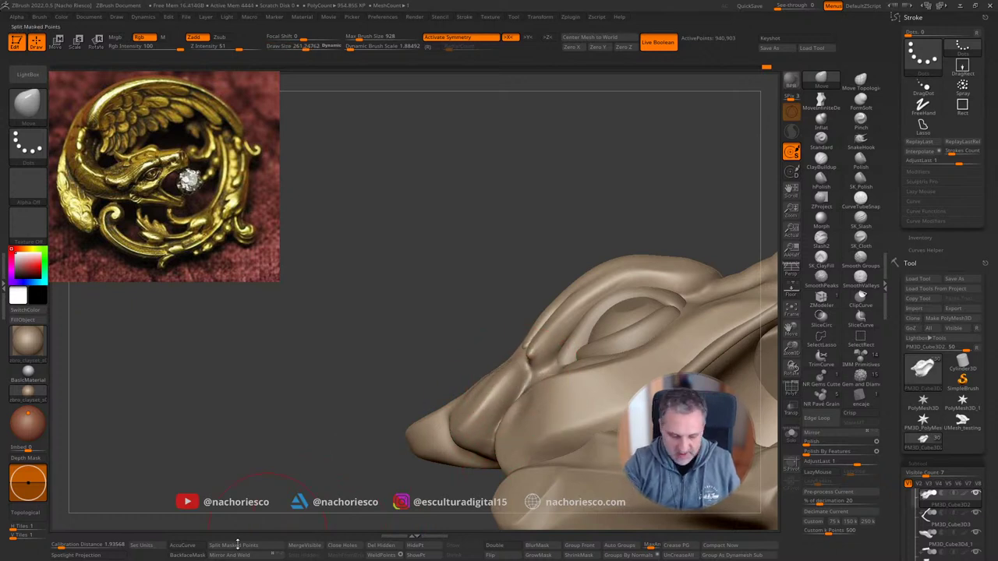
# Step: Enable BackfaceMask, refine the lobe behind the cheek with the Move brush at size about 240, and update the head's DynaMesh
pyautogui.click(188, 554)
pyautogui.moveTo(384, 397); pyautogui.dragTo(393, 315)
pyautogui.press('s')
pyautogui.moveTo(499, 334); pyautogui.dragTo(496, 334)
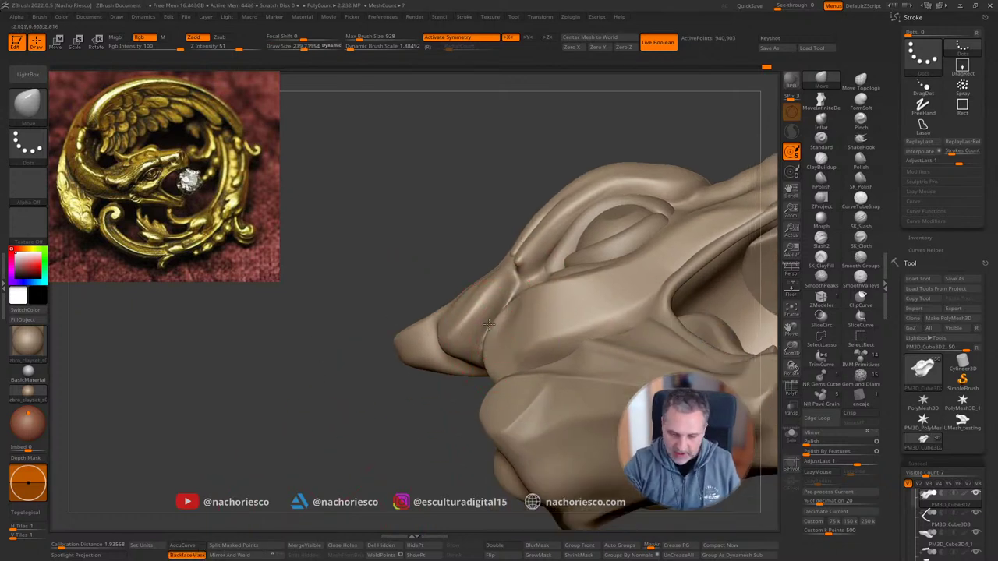
pyautogui.moveTo(488, 177); pyautogui.dragTo(537, 187)
pyautogui.press('s')
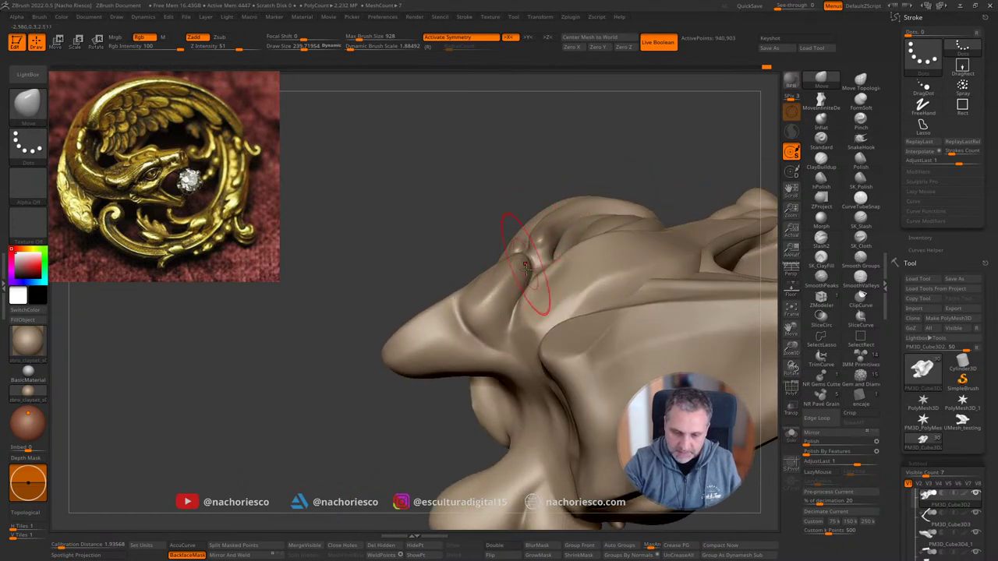
pyautogui.moveTo(535, 278); pyautogui.dragTo(599, 167, button='right')
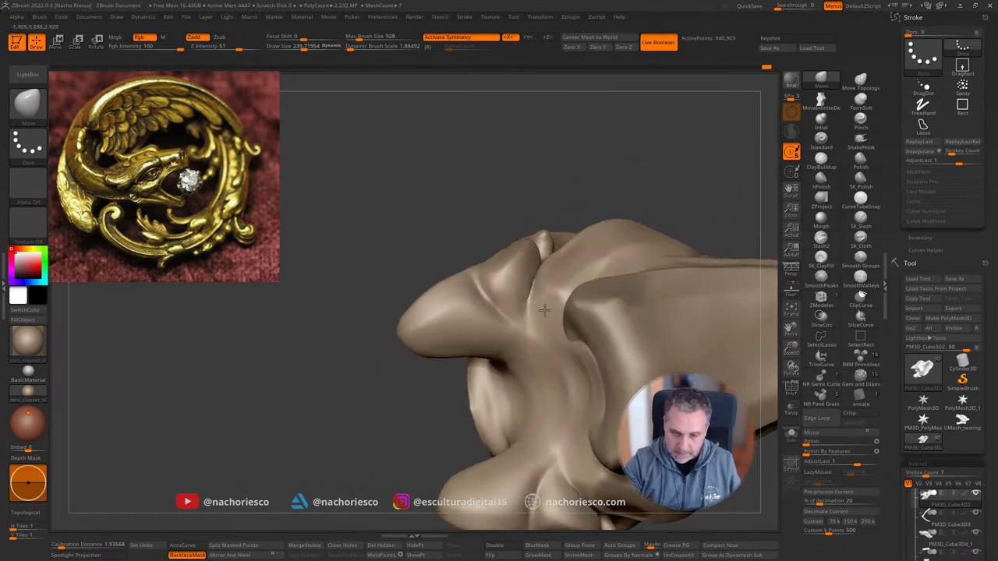
pyautogui.moveTo(545, 310); pyautogui.dragTo(570, 244, button='right')
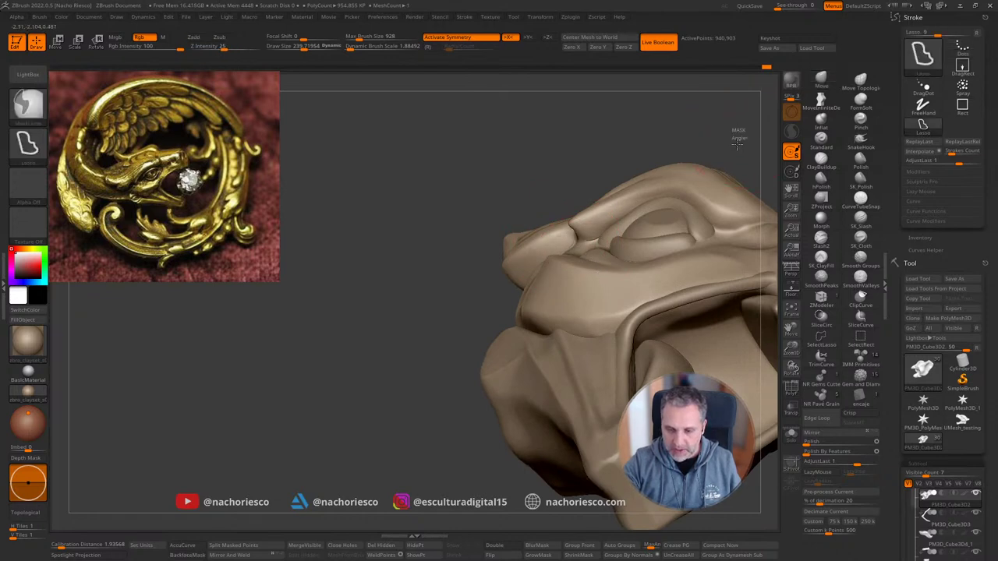
pyautogui.keyDown('shift'); pyautogui.moveTo(730, 126); pyautogui.dragTo(737, 223, button='right'); pyautogui.keyUp('shift')
pyautogui.keyDown('alt'); pyautogui.moveTo(586, 435); pyautogui.dragTo(401, 487, button='right'); pyautogui.keyUp('alt')
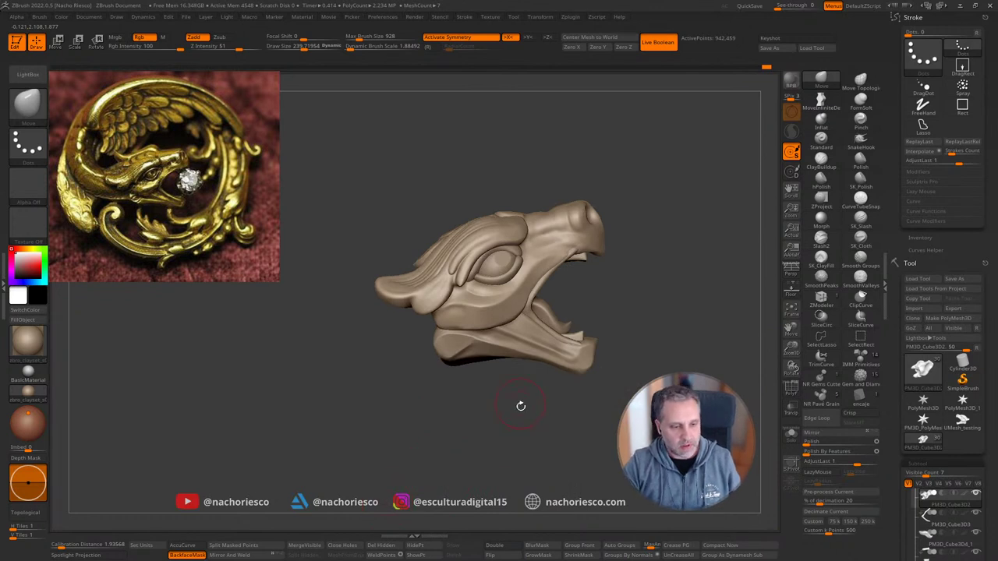
pyautogui.moveTo(521, 407)
pyautogui.mouseDown(button='right')
pyautogui.moveTo(526, 477)
pyautogui.moveTo(562, 406)
pyautogui.mouseUp(button='right')
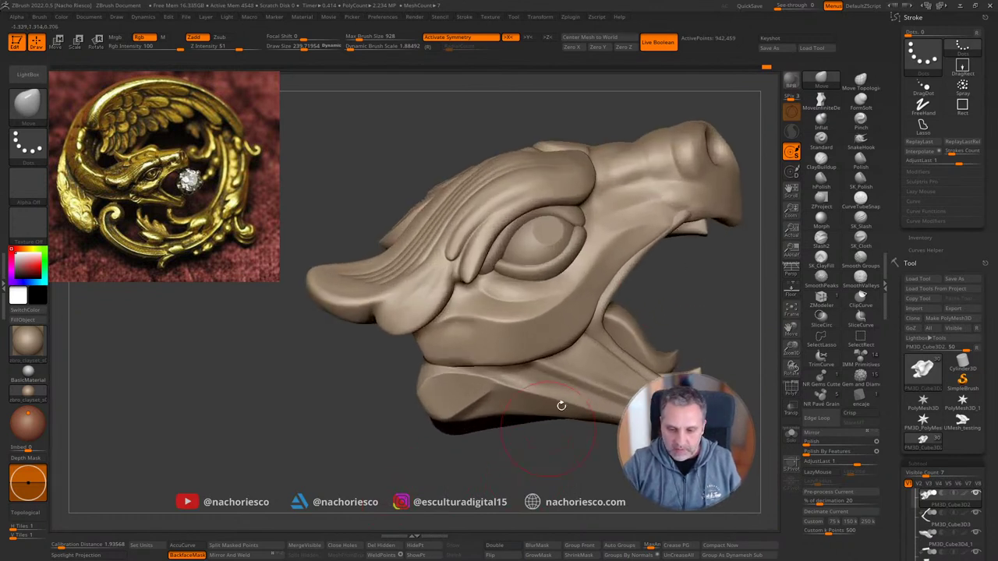
# Step: Set up the SK_Slash brush at size about 96 and store a morph target for the head
pyautogui.click(866, 224)
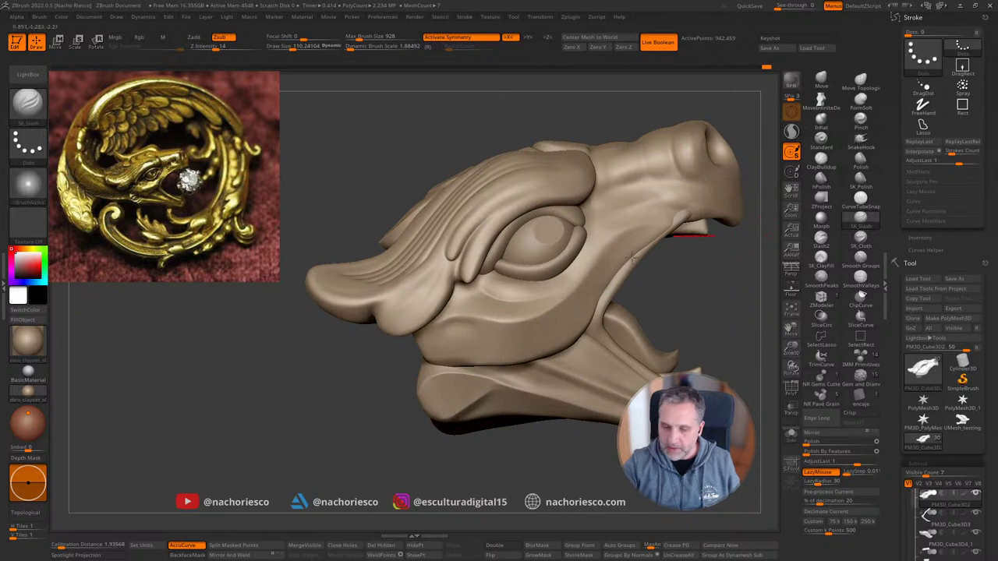
pyautogui.press('s')
pyautogui.moveTo(457, 328); pyautogui.dragTo(453, 328)
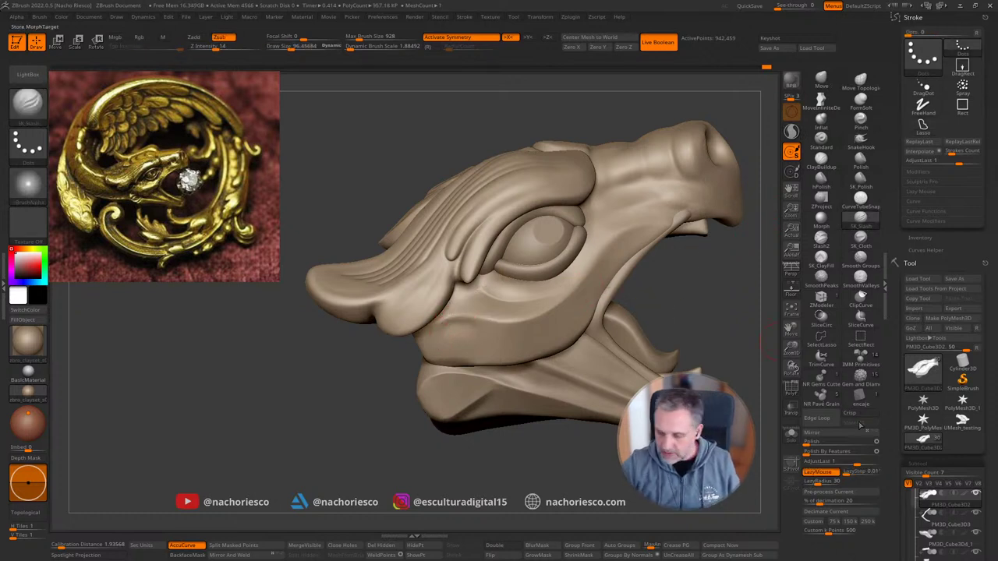
pyautogui.scroll(-5, 899, 395)
pyautogui.scroll(-10, 905, 390)
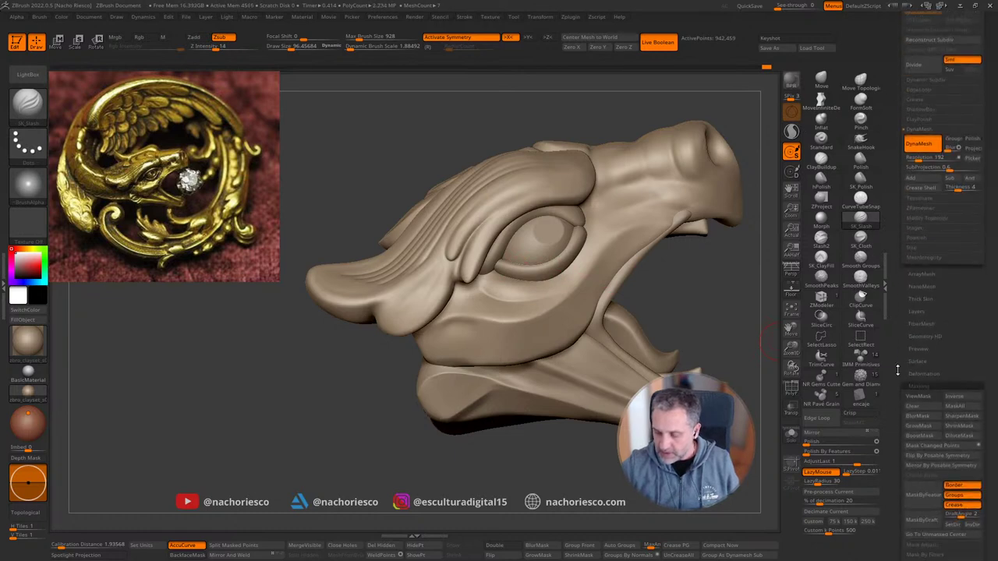
pyautogui.click(932, 277)
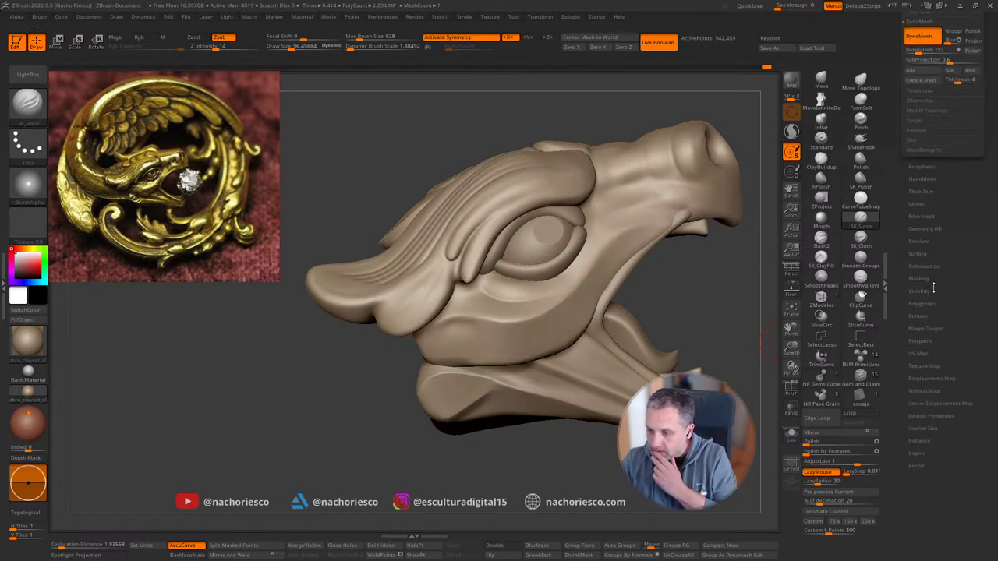
pyautogui.click(926, 328)
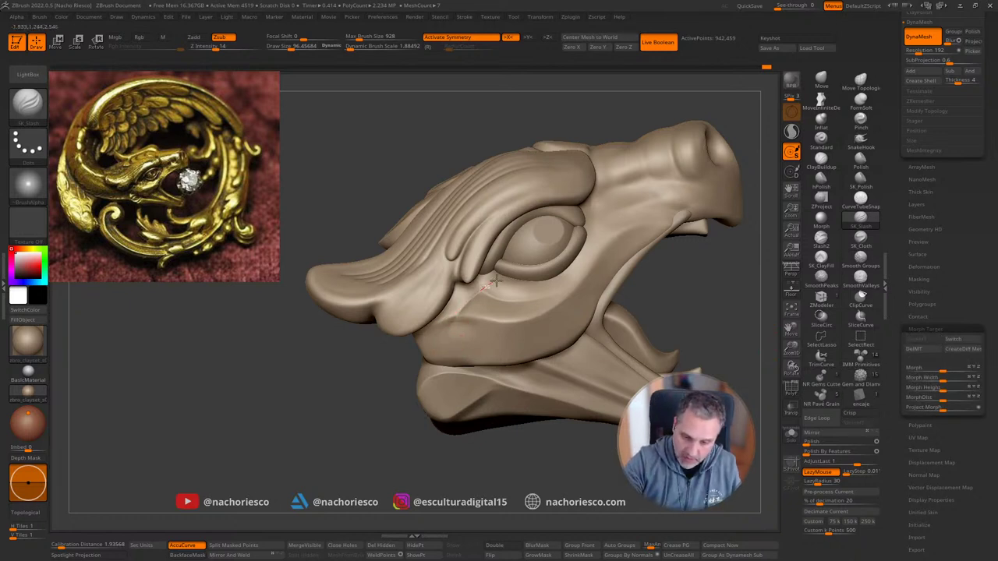
# Step: Carve a fan of radial wrinkles below the eye and down across the cheek with SK_Slash, enlarging it to about 120
pyautogui.moveTo(545, 278); pyautogui.dragTo(547, 274)
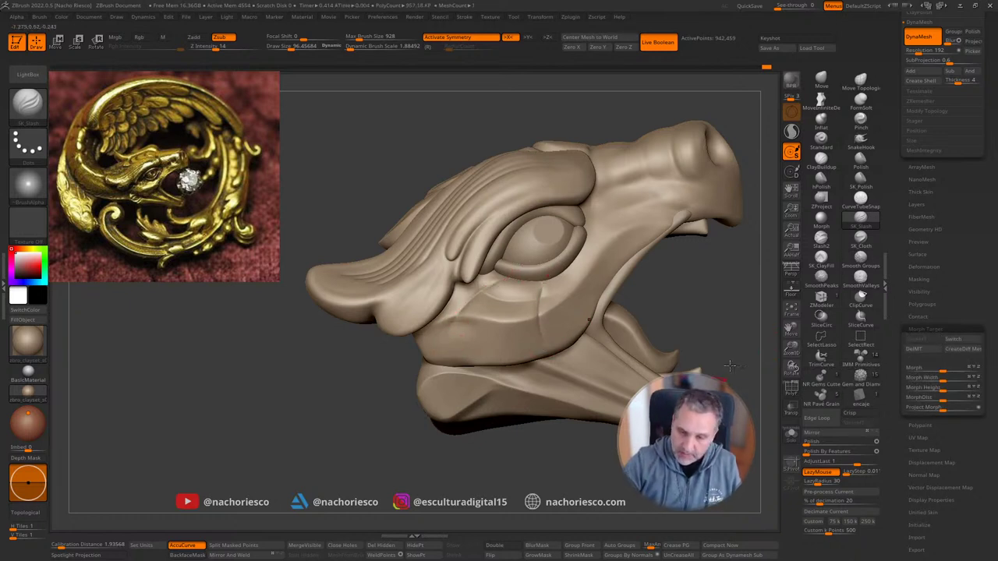
pyautogui.moveTo(893, 164); pyautogui.dragTo(896, 273)
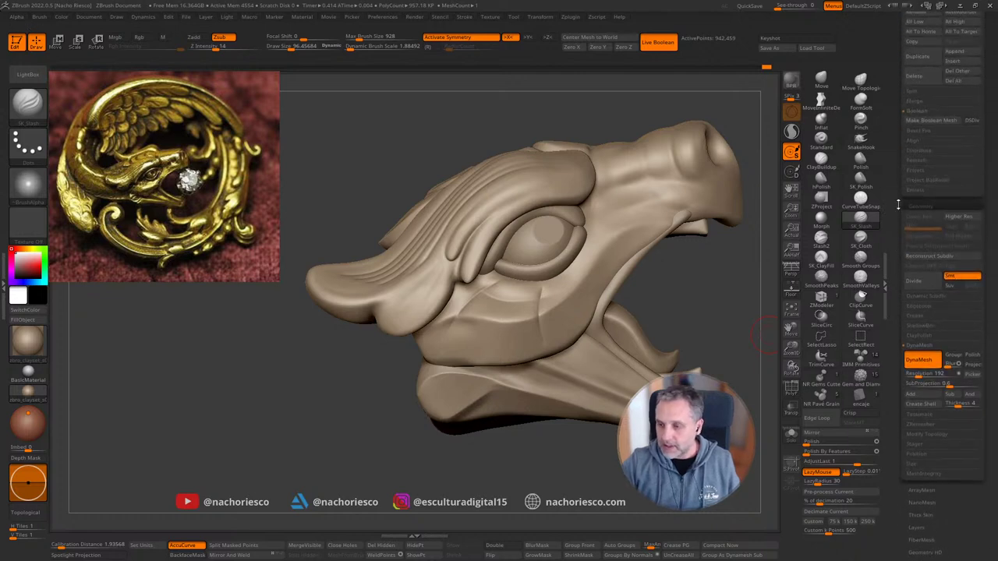
pyautogui.moveTo(897, 205); pyautogui.dragTo(889, 352)
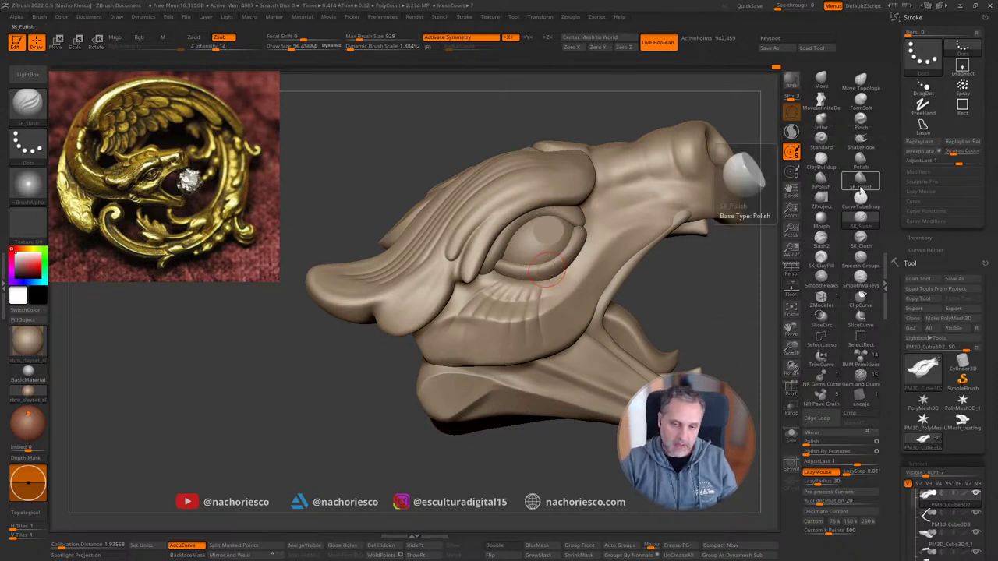
pyautogui.press('s')
pyautogui.moveTo(549, 333); pyautogui.dragTo(552, 334)
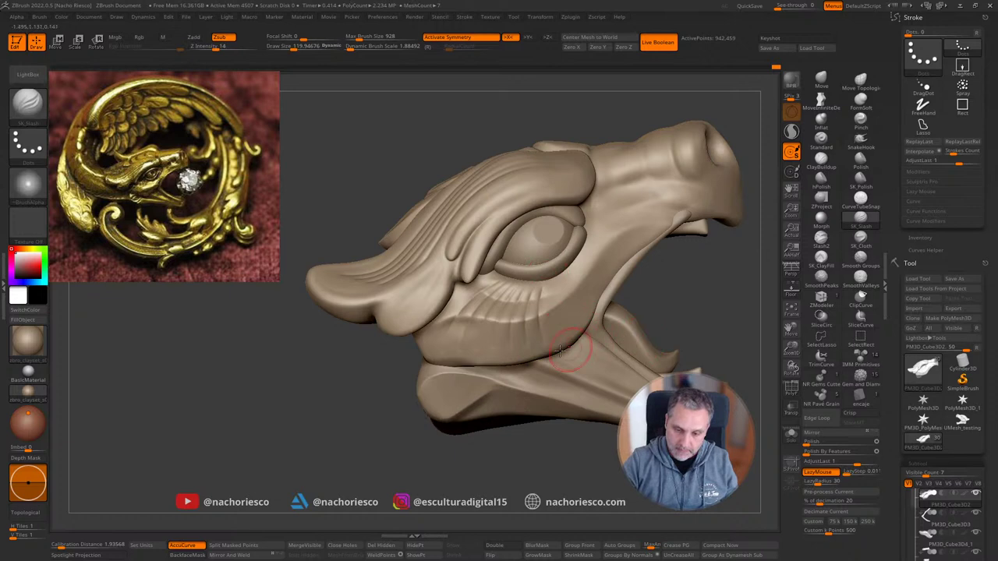
pyautogui.moveTo(691, 286)
pyautogui.mouseDown()
pyautogui.moveTo(700, 287)
pyautogui.moveTo(575, 339)
pyautogui.mouseUp()
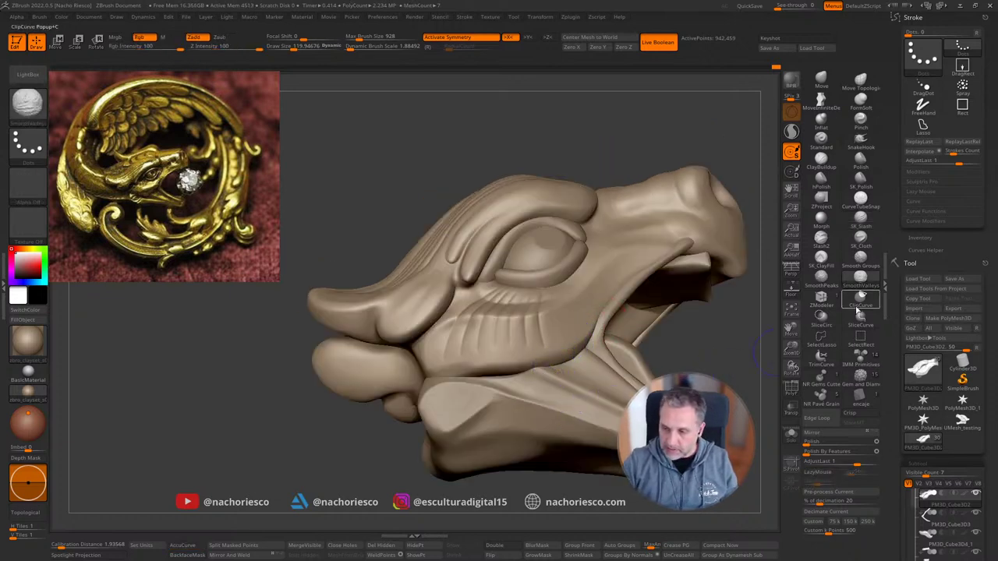
# Step: Soften the wrinkles on the cheek and under the eye with the SmoothValleys brush
pyautogui.click(855, 285)
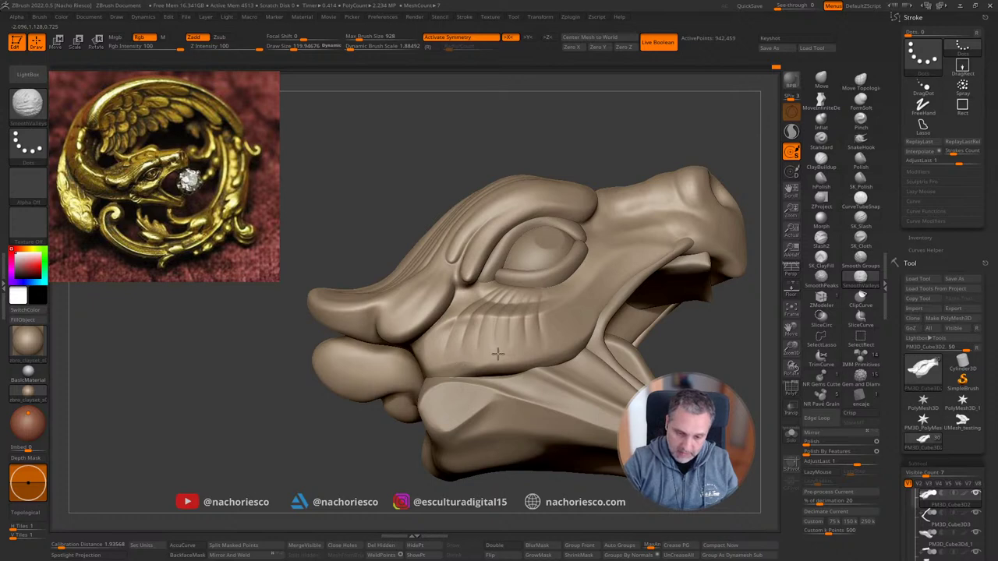
pyautogui.keyDown('shift'); pyautogui.moveTo(519, 354); pyautogui.dragTo(489, 355); pyautogui.keyUp('shift')
pyautogui.moveTo(655, 327); pyautogui.dragTo(663, 375)
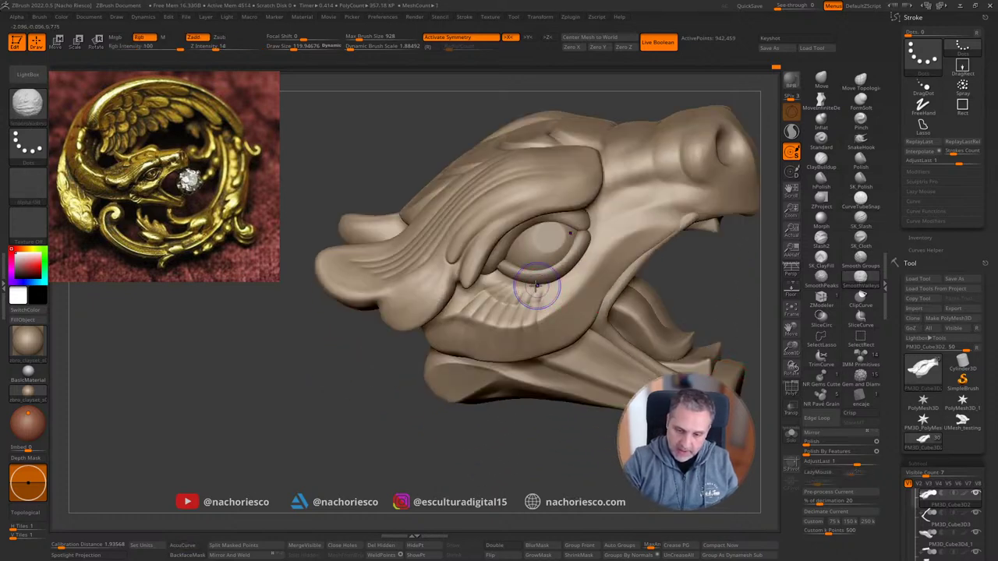
pyautogui.keyDown('shift'); pyautogui.moveTo(528, 296); pyautogui.dragTo(526, 285); pyautogui.keyUp('shift')
# Step: Fade out the lower ends of the cheek wrinkles with the Morph brush at size about 207
pyautogui.moveTo(571, 425); pyautogui.dragTo(544, 490)
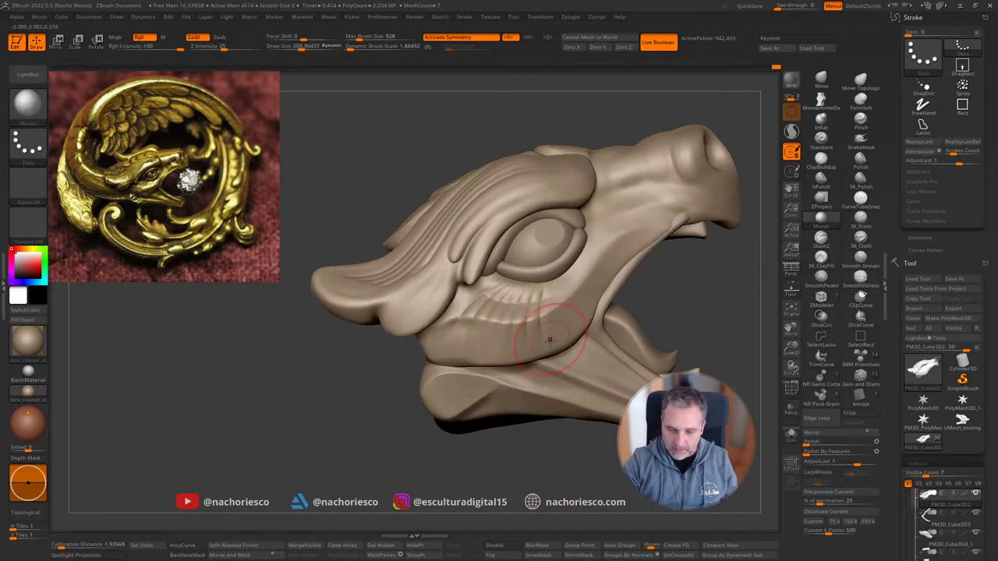
pyautogui.moveTo(550, 341)
pyautogui.mouseDown()
pyautogui.moveTo(537, 324)
pyautogui.moveTo(514, 346)
pyautogui.mouseUp()
pyautogui.keyDown('alt'); pyautogui.moveTo(577, 460); pyautogui.dragTo(417, 457); pyautogui.keyUp('alt')
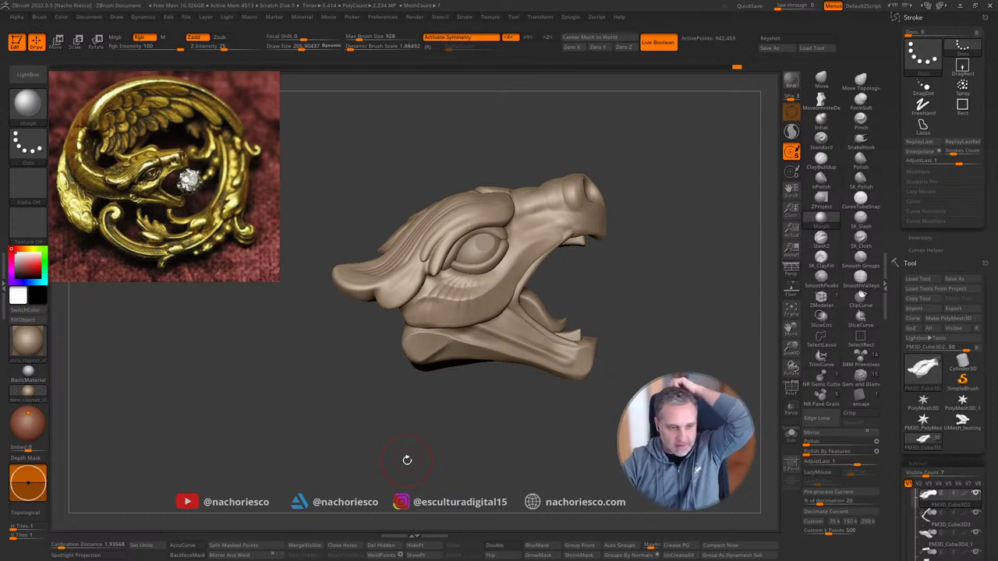
# Step: Select the lower jaw and build up curved folds at its rear corner with the ClayBuildup brush at size about 68
pyautogui.moveTo(714, 318)
pyautogui.mouseDown()
pyautogui.moveTo(687, 443)
pyautogui.moveTo(713, 370)
pyautogui.moveTo(766, 323)
pyautogui.mouseUp()
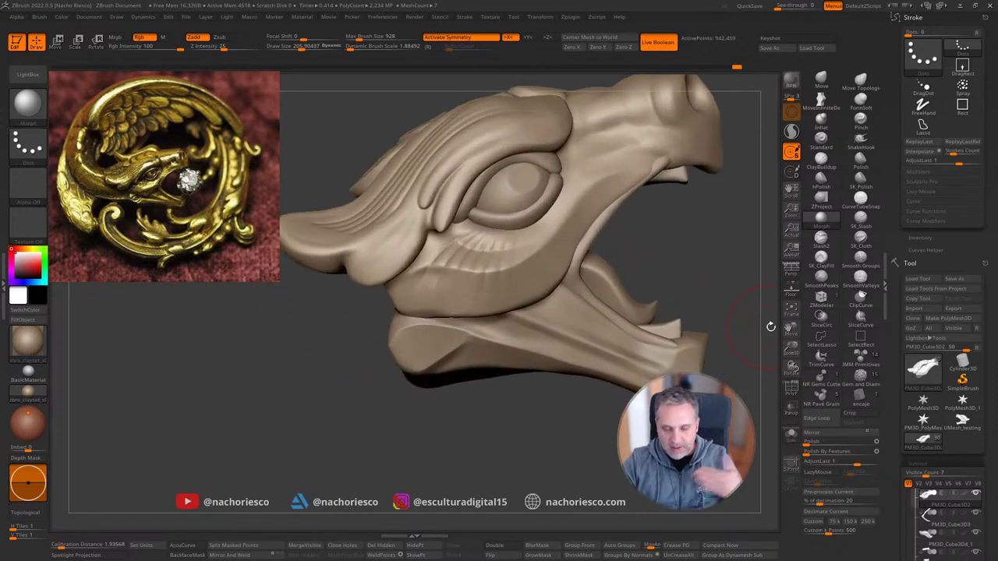
pyautogui.click(821, 160)
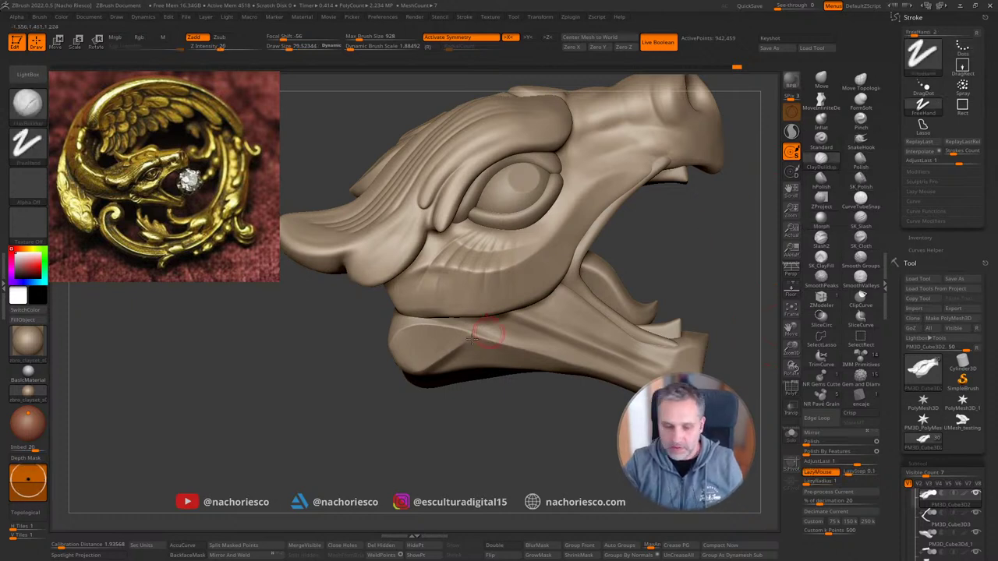
pyautogui.moveTo(414, 443); pyautogui.dragTo(435, 330)
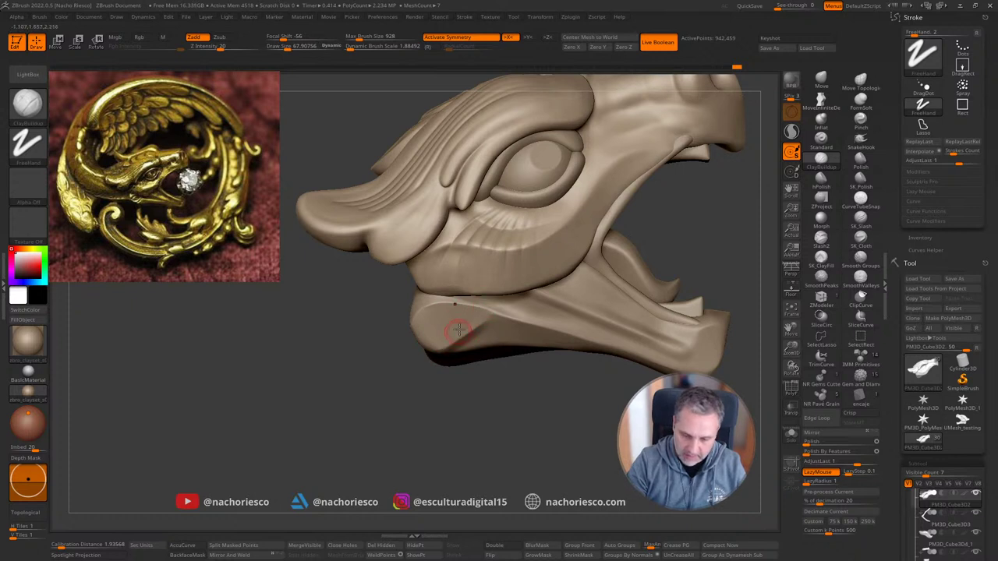
pyautogui.keyDown('alt'); pyautogui.click(458, 331); pyautogui.keyUp('alt')
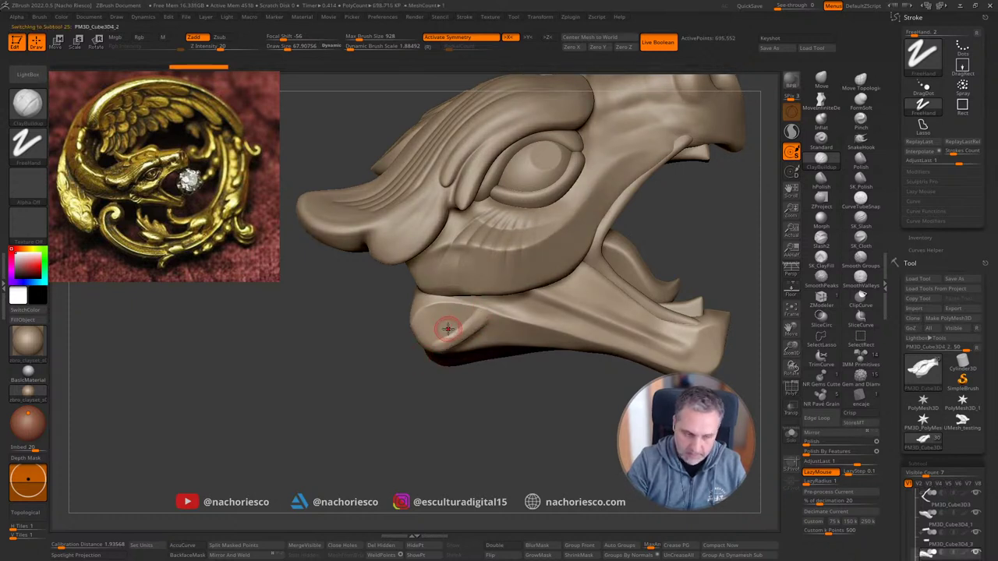
pyautogui.moveTo(417, 332)
pyautogui.mouseDown()
pyautogui.moveTo(468, 306)
pyautogui.moveTo(436, 308)
pyautogui.mouseUp()
pyautogui.moveTo(424, 405); pyautogui.dragTo(490, 414)
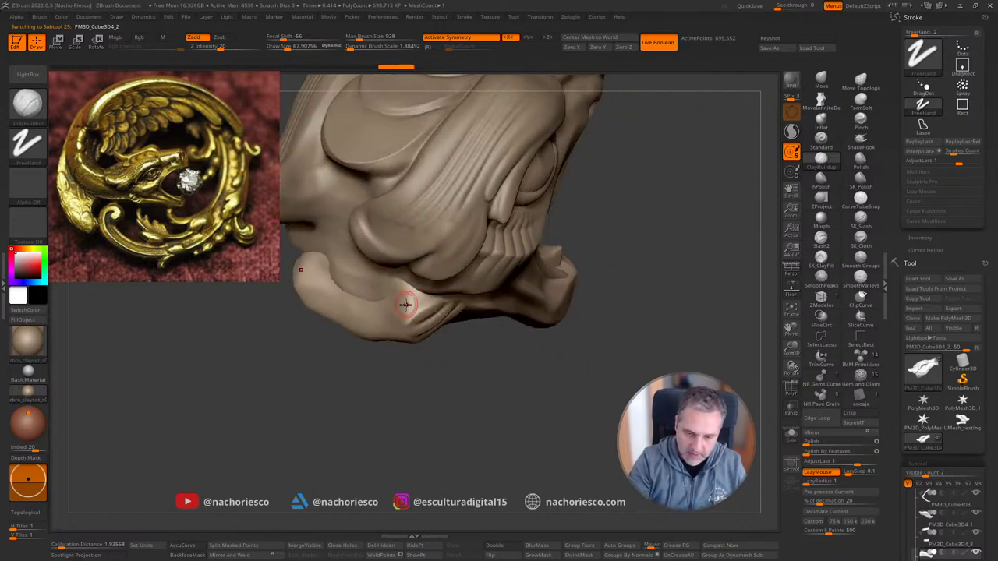
pyautogui.moveTo(406, 304); pyautogui.dragTo(424, 311)
pyautogui.keyDown('shift'); pyautogui.moveTo(476, 403); pyautogui.dragTo(374, 421); pyautogui.keyUp('shift')
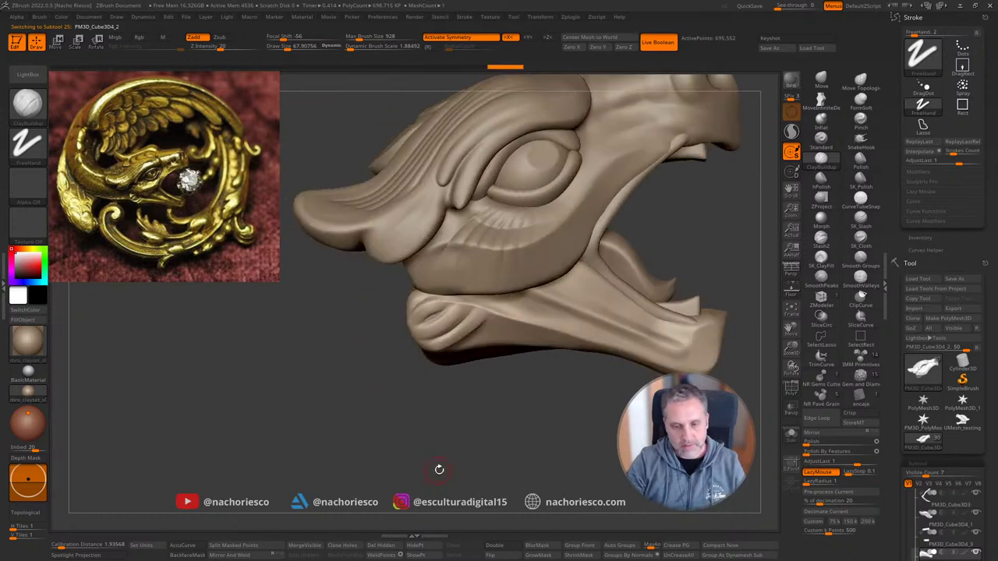
pyautogui.moveTo(441, 468); pyautogui.dragTo(436, 427)
pyautogui.moveTo(436, 426)
pyautogui.mouseDown(button='right')
pyautogui.moveTo(468, 314)
pyautogui.moveTo(414, 330)
pyautogui.moveTo(478, 423)
pyautogui.mouseUp(button='right')
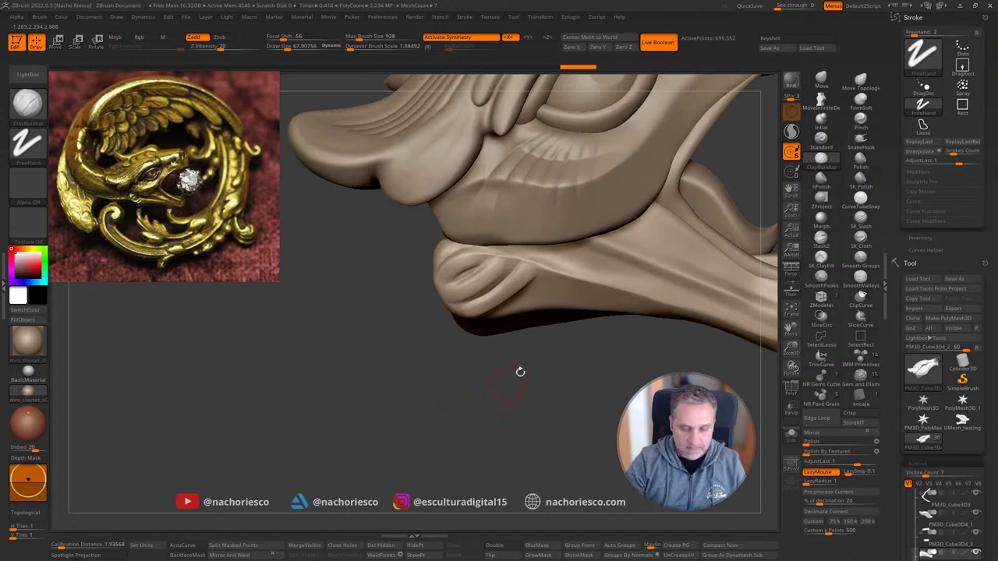
# Step: Push and sharpen the outer ends of the jaw's rear folds with the Slide brush at size about 76
pyautogui.press('b')
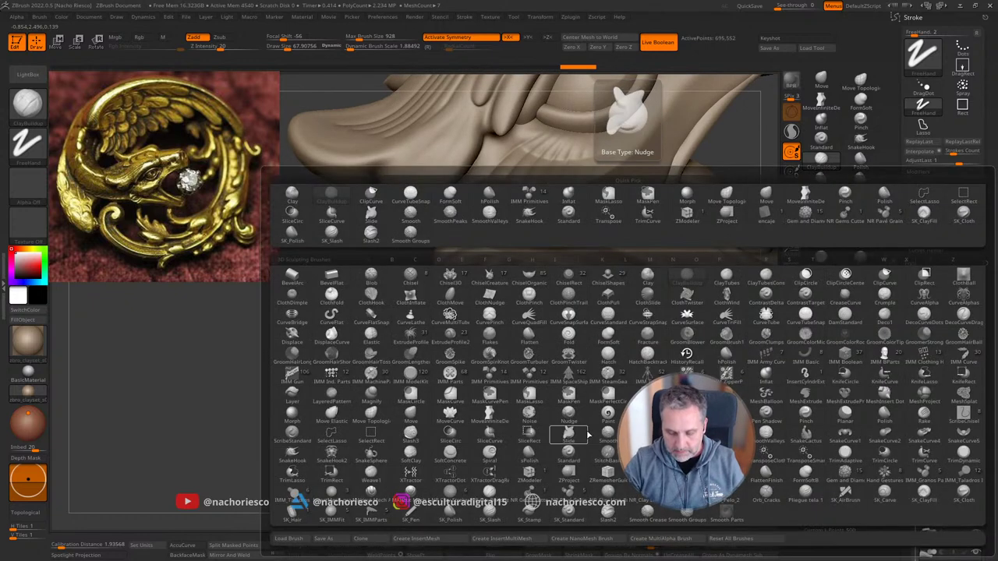
pyautogui.click(570, 433)
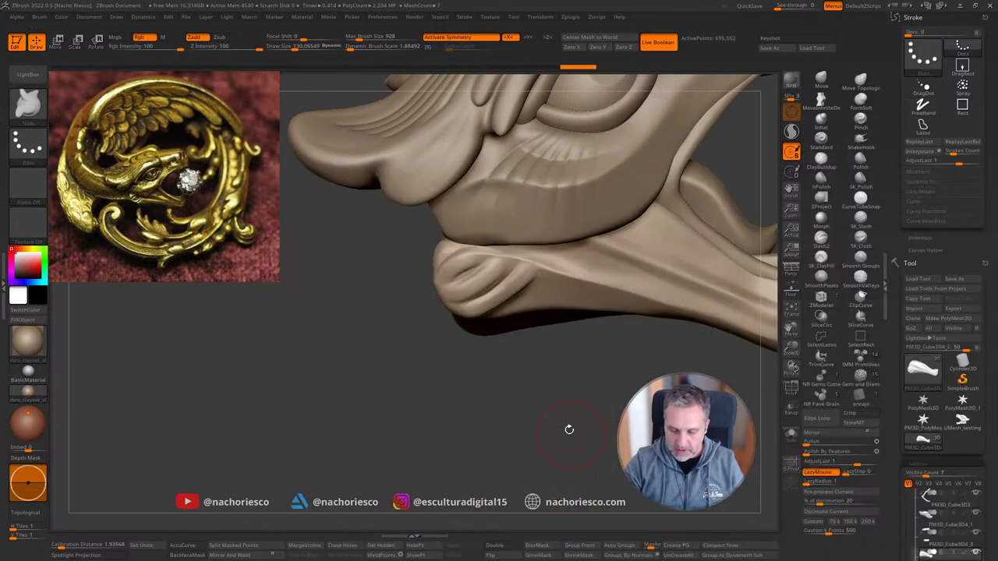
pyautogui.press('s')
pyautogui.moveTo(471, 336)
pyautogui.mouseDown()
pyautogui.moveTo(460, 306)
pyautogui.moveTo(436, 304)
pyautogui.mouseUp()
pyautogui.moveTo(453, 266); pyautogui.dragTo(456, 266)
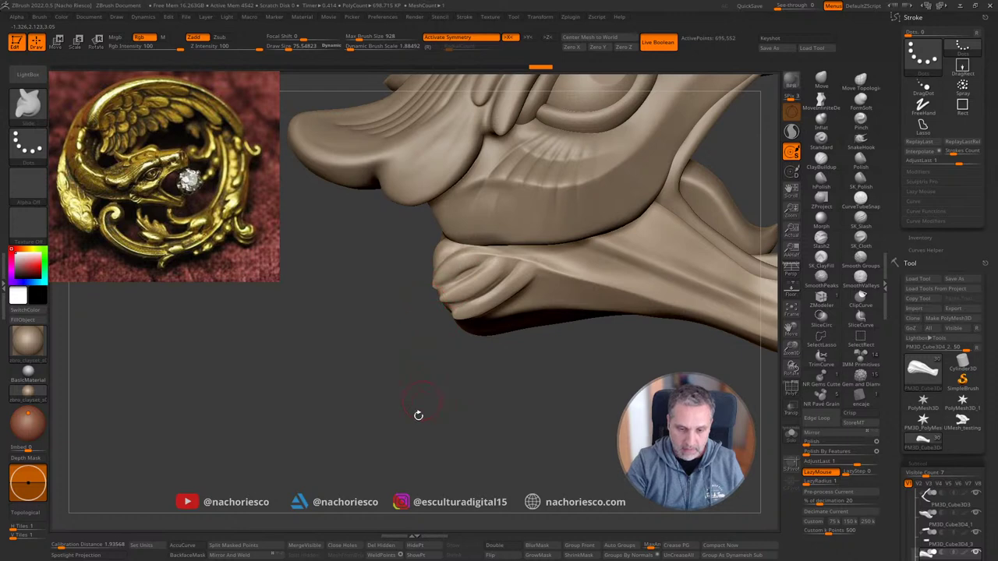
pyautogui.moveTo(431, 296); pyautogui.dragTo(438, 284)
pyautogui.moveTo(407, 408)
pyautogui.mouseDown()
pyautogui.moveTo(414, 432)
pyautogui.moveTo(441, 337)
pyautogui.mouseUp()
pyautogui.moveTo(435, 427); pyautogui.dragTo(446, 355)
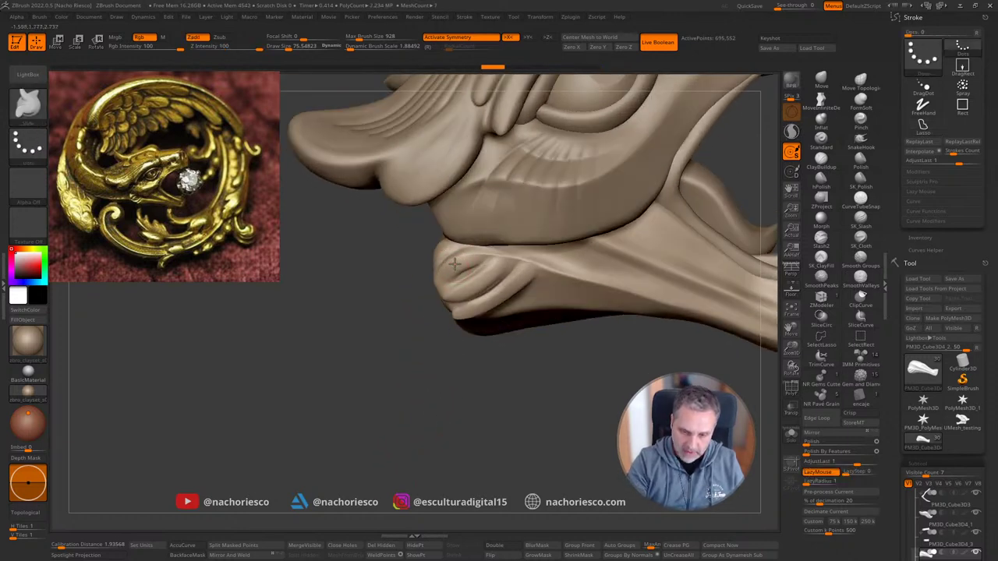
pyautogui.moveTo(452, 270); pyautogui.dragTo(432, 257)
pyautogui.moveTo(442, 434)
pyautogui.keyDown('alt'); pyautogui.mouseDown()
pyautogui.moveTo(473, 414)
pyautogui.moveTo(396, 447)
pyautogui.mouseUp(); pyautogui.keyUp('alt')
pyautogui.keyDown('alt'); pyautogui.moveTo(525, 414); pyautogui.dragTo(523, 474); pyautogui.keyUp('alt')
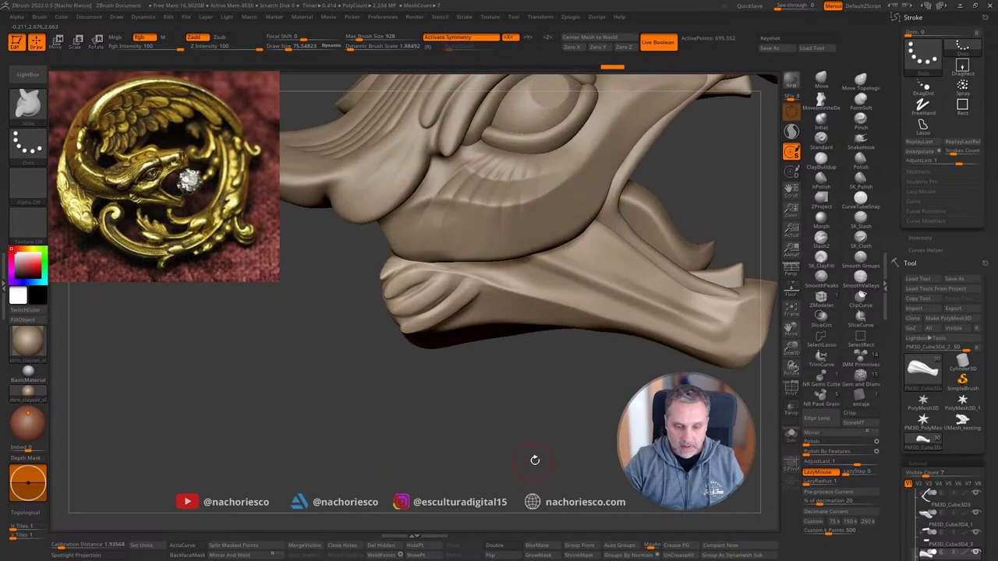
# Step: Reshape the front of the folds at the rear of the lower jaw with the Move brush at size about 175
pyautogui.click(820, 81)
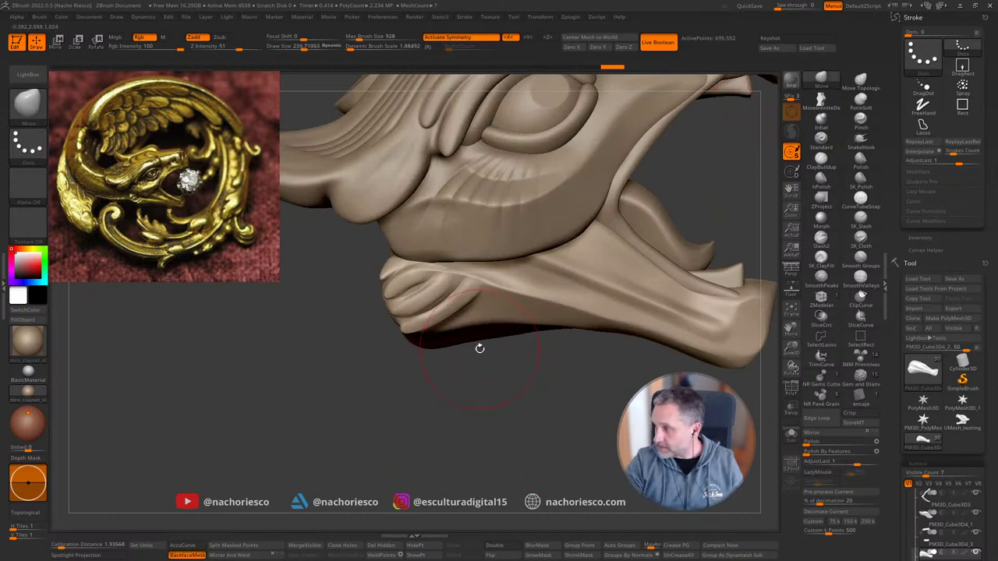
pyautogui.press('[')
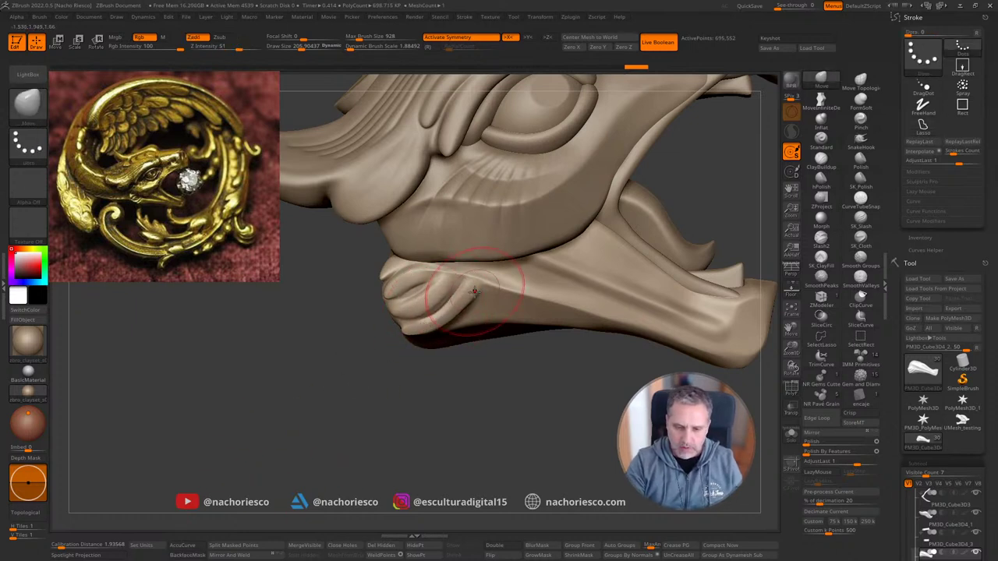
pyautogui.press('s')
pyautogui.moveTo(473, 294); pyautogui.dragTo(470, 295)
pyautogui.moveTo(472, 296); pyautogui.dragTo(467, 289)
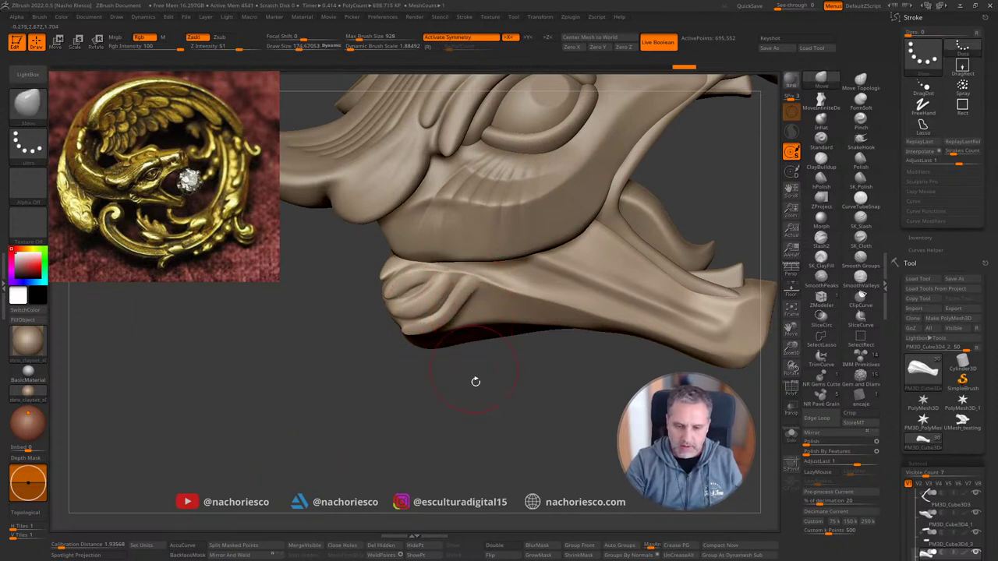
pyautogui.keyDown('ctrl'); pyautogui.moveTo(475, 381); pyautogui.dragTo(489, 375, button='right'); pyautogui.keyUp('ctrl')
pyautogui.moveTo(489, 374); pyautogui.dragTo(523, 370)
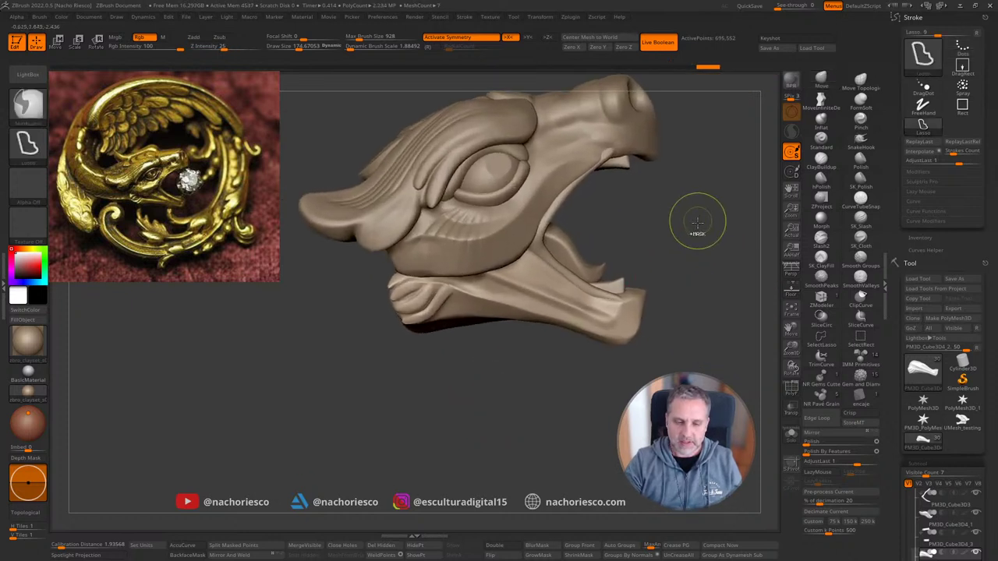
pyautogui.moveTo(696, 211)
pyautogui.mouseDown()
pyautogui.moveTo(706, 220)
pyautogui.moveTo(684, 218)
pyautogui.moveTo(702, 217)
pyautogui.mouseUp()
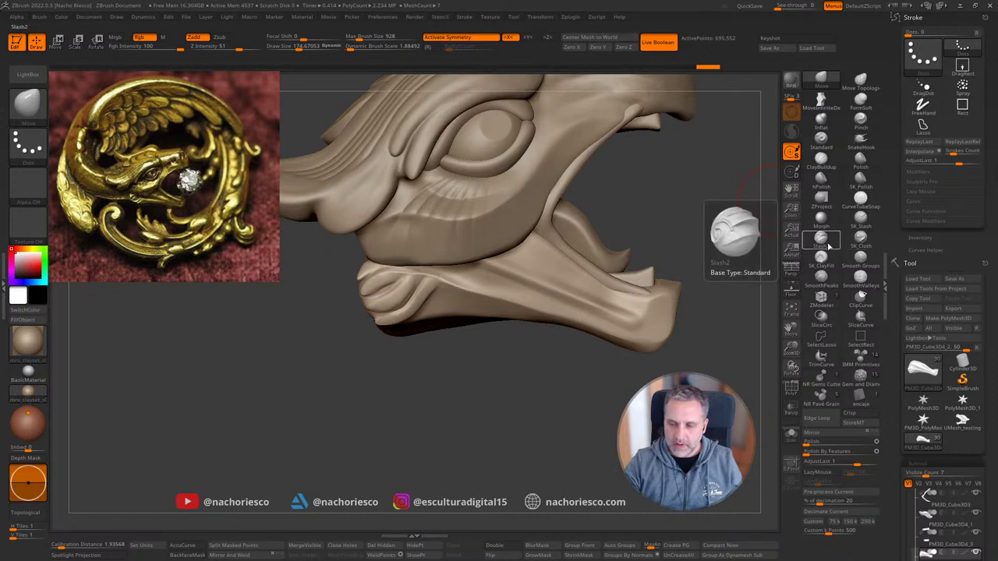
# Step: Add clay to the front of the jaw's rear folds with the ClayBuildup brush at size about 61
pyautogui.click(820, 159)
pyautogui.press('s')
pyautogui.moveTo(442, 294); pyautogui.dragTo(431, 291)
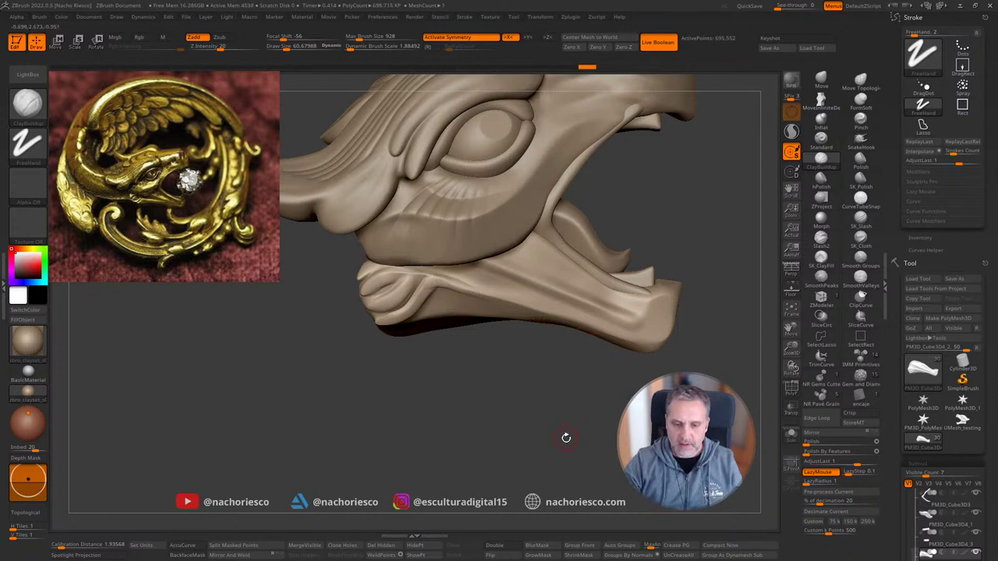
pyautogui.keyDown('alt'); pyautogui.moveTo(570, 457); pyautogui.dragTo(558, 369); pyautogui.keyUp('alt')
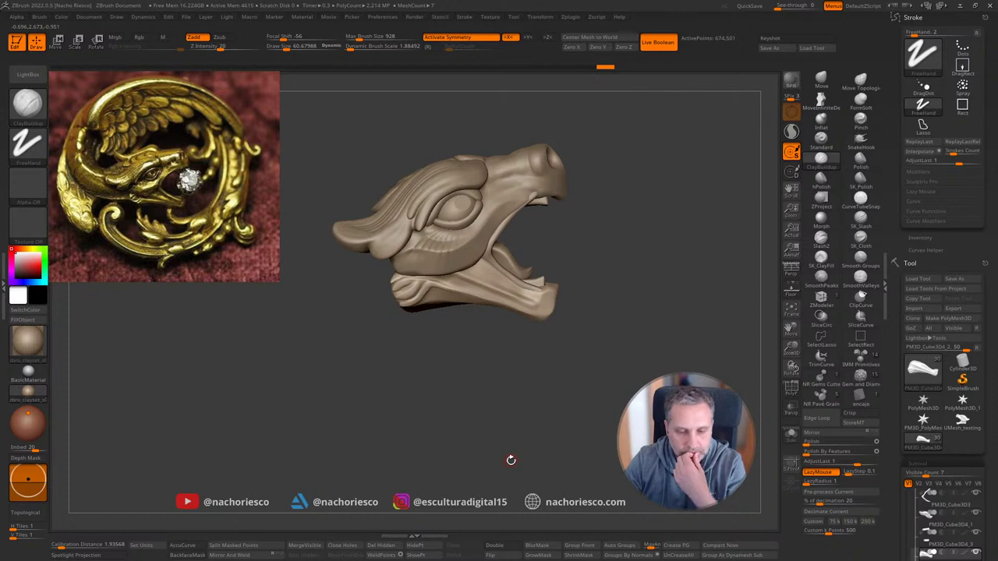
# Step: Set up the Standard brush with DragRect stroke, Alpha 19, size about 163 and symmetry off for the jaw's underside
pyautogui.moveTo(511, 460); pyautogui.dragTo(483, 485)
pyautogui.moveTo(468, 425)
pyautogui.mouseDown()
pyautogui.moveTo(524, 439)
pyautogui.moveTo(633, 292)
pyautogui.moveTo(670, 305)
pyautogui.moveTo(671, 338)
pyautogui.moveTo(593, 429)
pyautogui.moveTo(667, 376)
pyautogui.moveTo(600, 425)
pyautogui.moveTo(611, 430)
pyautogui.moveTo(548, 392)
pyautogui.moveTo(616, 454)
pyautogui.mouseUp()
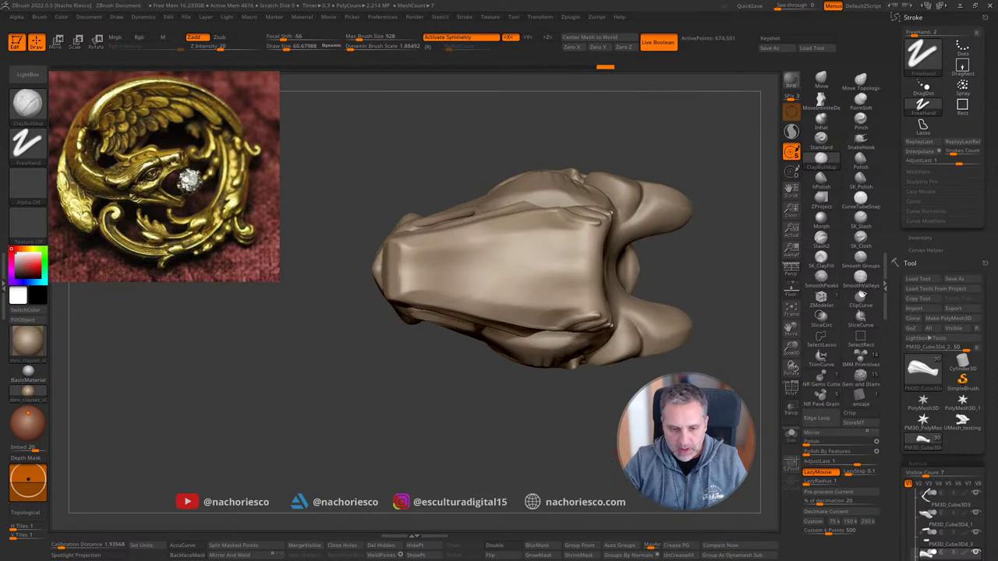
pyautogui.click(821, 139)
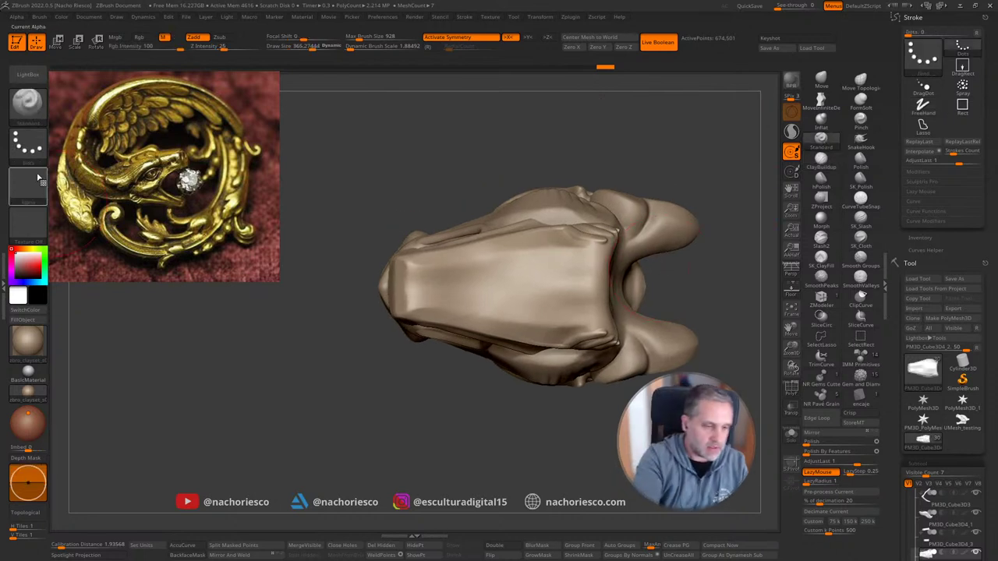
pyautogui.click(27, 143)
pyautogui.click(27, 142)
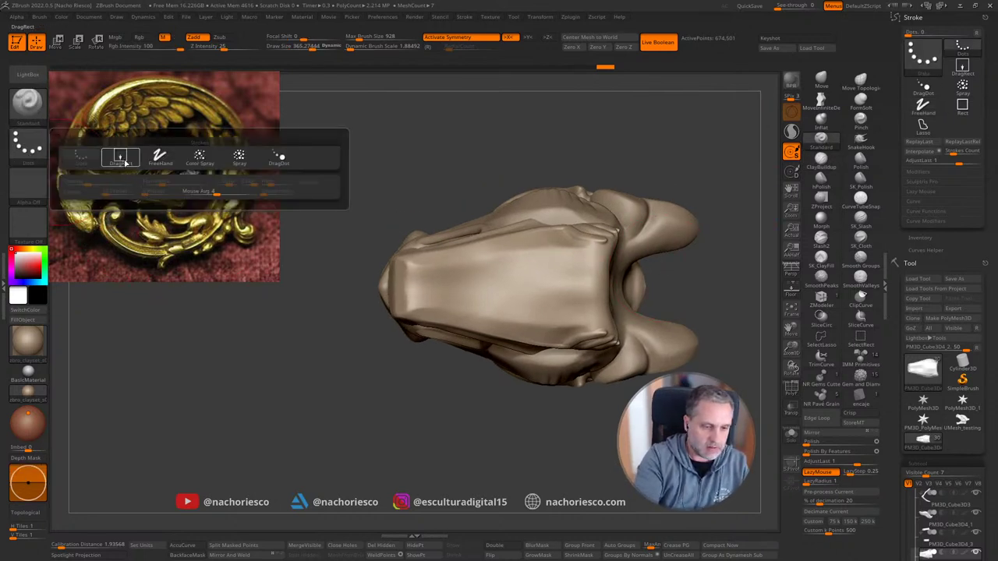
pyautogui.click(119, 156)
pyautogui.click(27, 184)
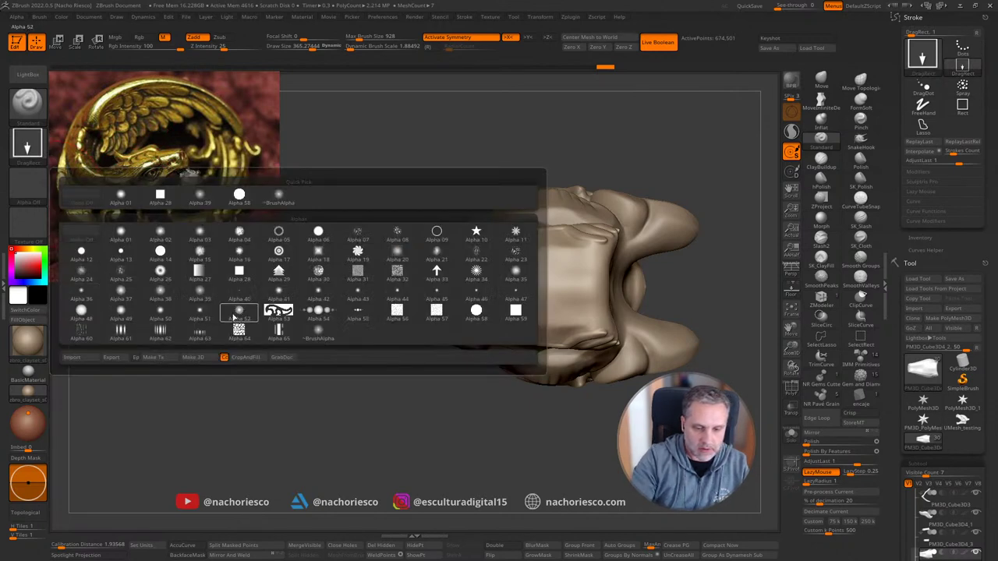
pyautogui.click(359, 254)
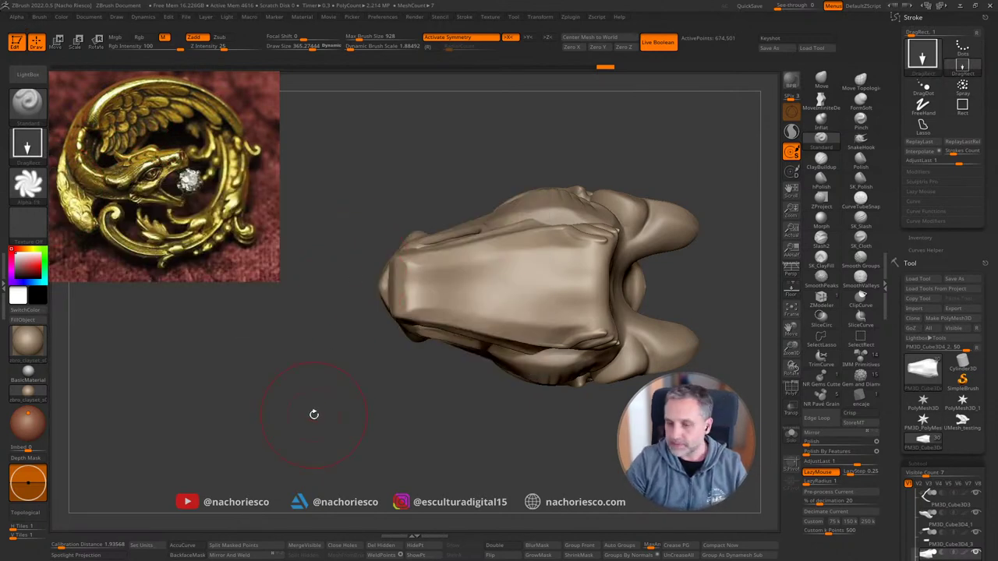
pyautogui.press('s')
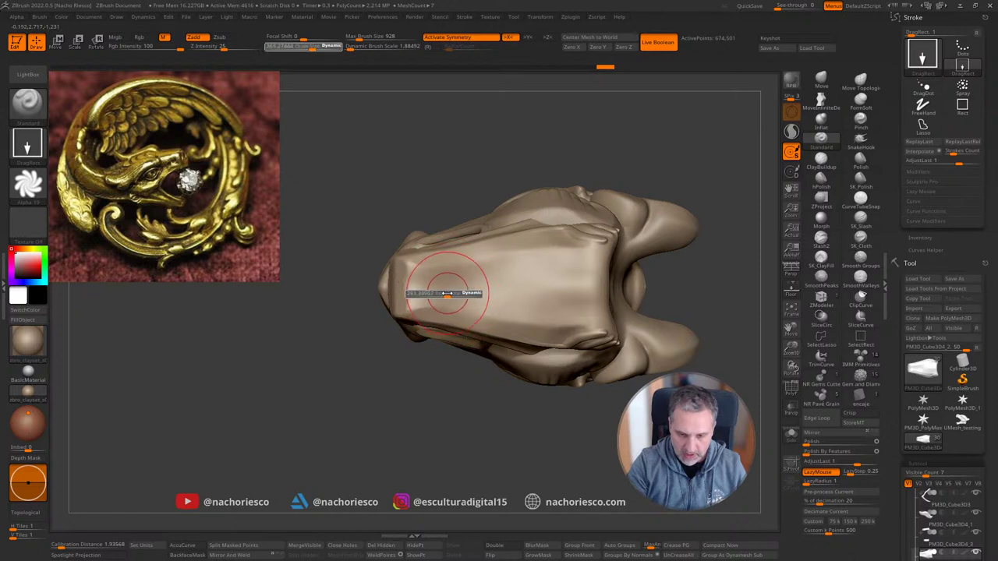
pyautogui.moveTo(447, 293); pyautogui.dragTo(428, 300)
pyautogui.press('x')
# Step: Try stamping a row of Alpha 19 swirls along the middle of the jaw's underside at Z Intensity 35
pyautogui.hotkey('ctrl', 'z')
pyautogui.click(232, 47)
pyautogui.moveTo(584, 278); pyautogui.dragTo(584, 297)
pyautogui.click(923, 151)
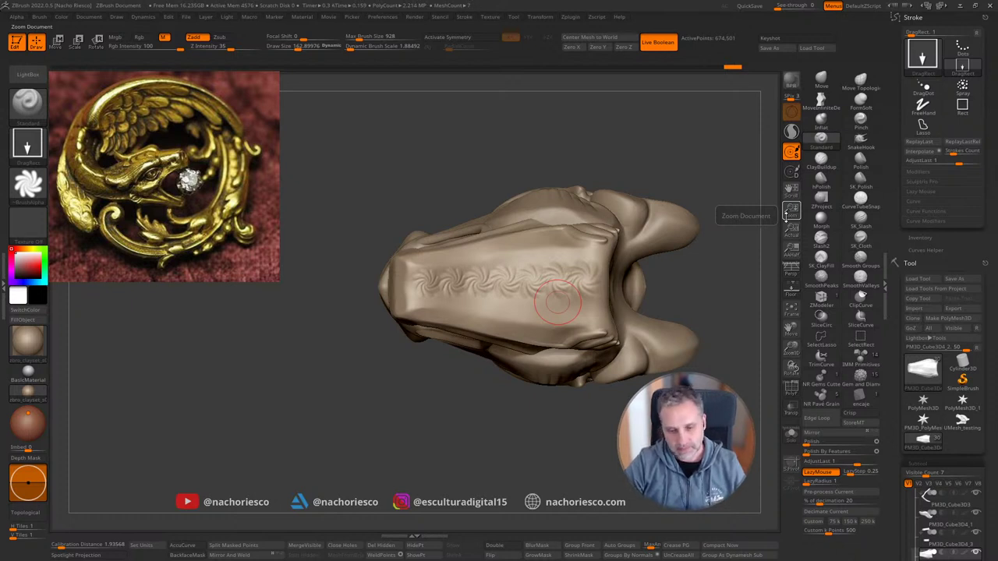
pyautogui.hotkey('ctrl', 'z')
pyautogui.hotkey('ctrl', 'z')
pyautogui.hotkey('ctrl', 'z')
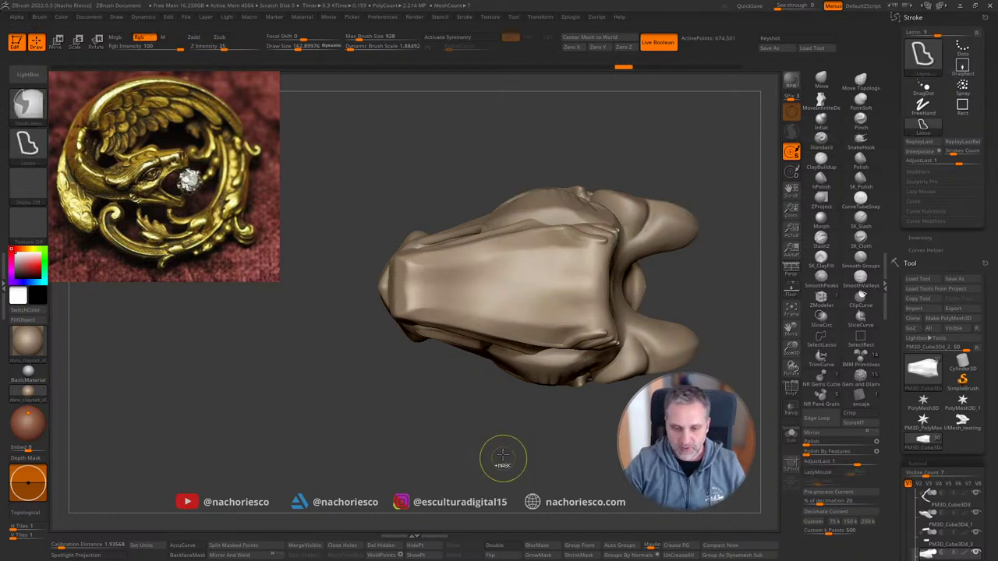
pyautogui.hotkey('ctrl', 'z')
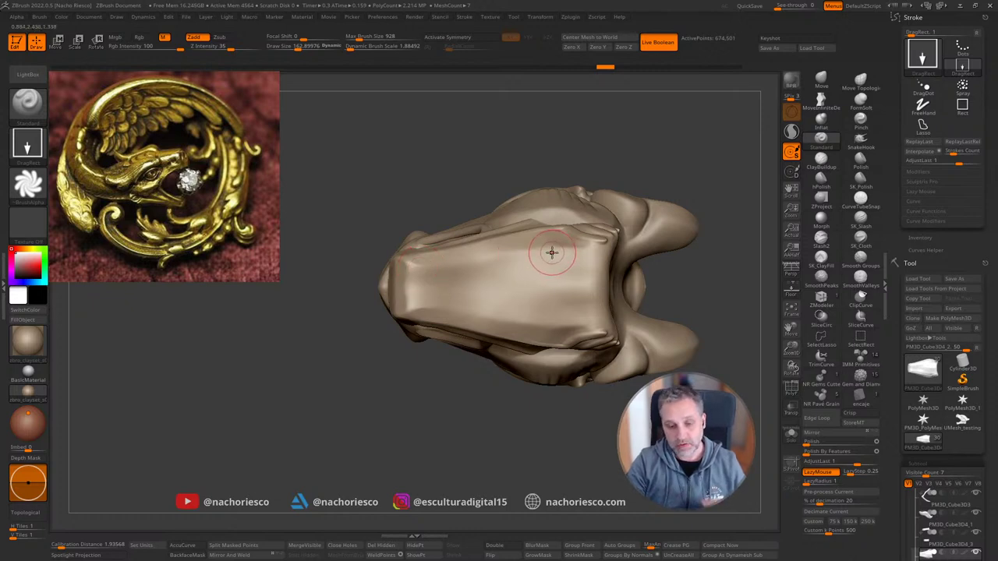
# Step: Stamp a row of small bumps along one lower edge of the jaw using Alpha 37 at Z Intensity 59
pyautogui.click(28, 184)
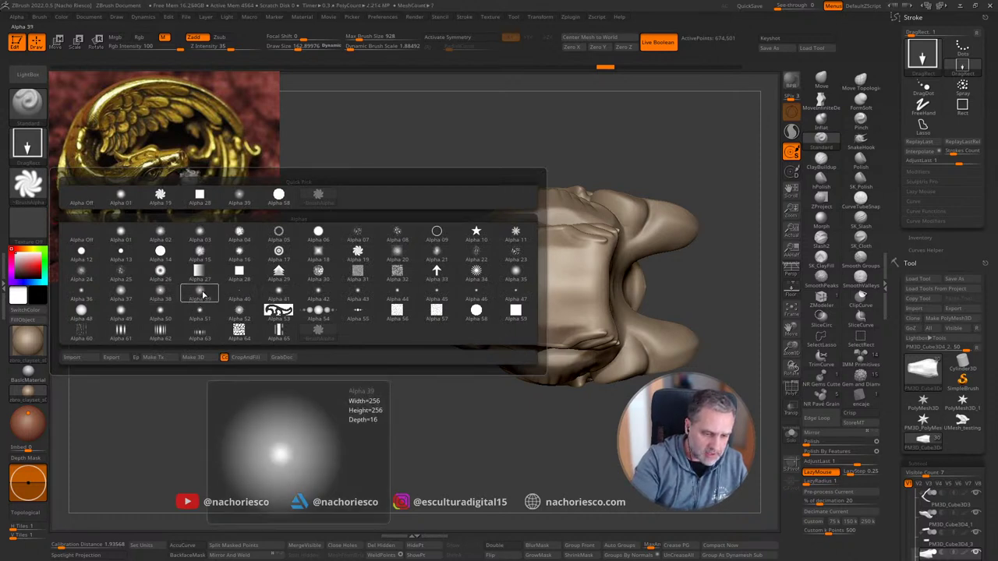
pyautogui.click(202, 294)
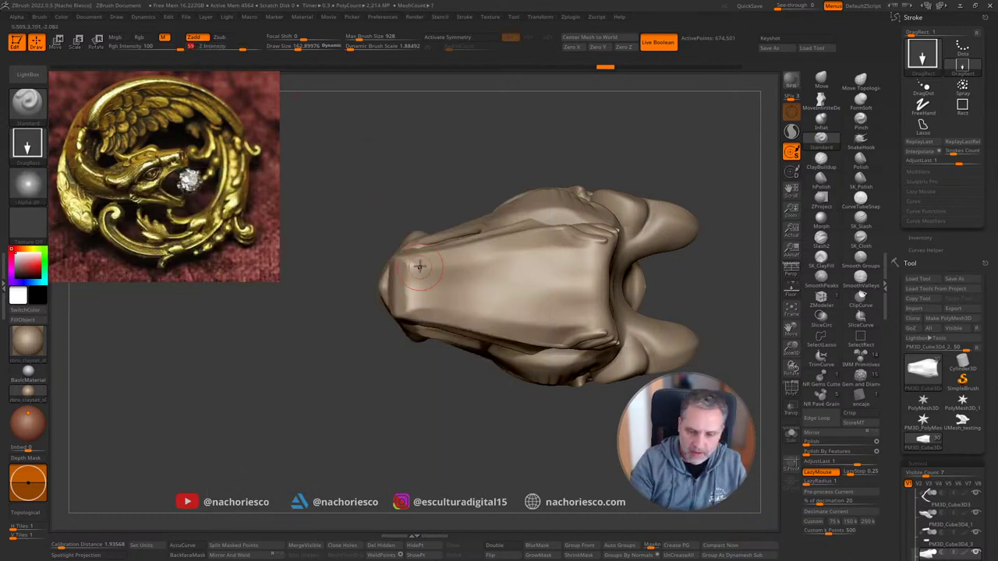
pyautogui.click(27, 183)
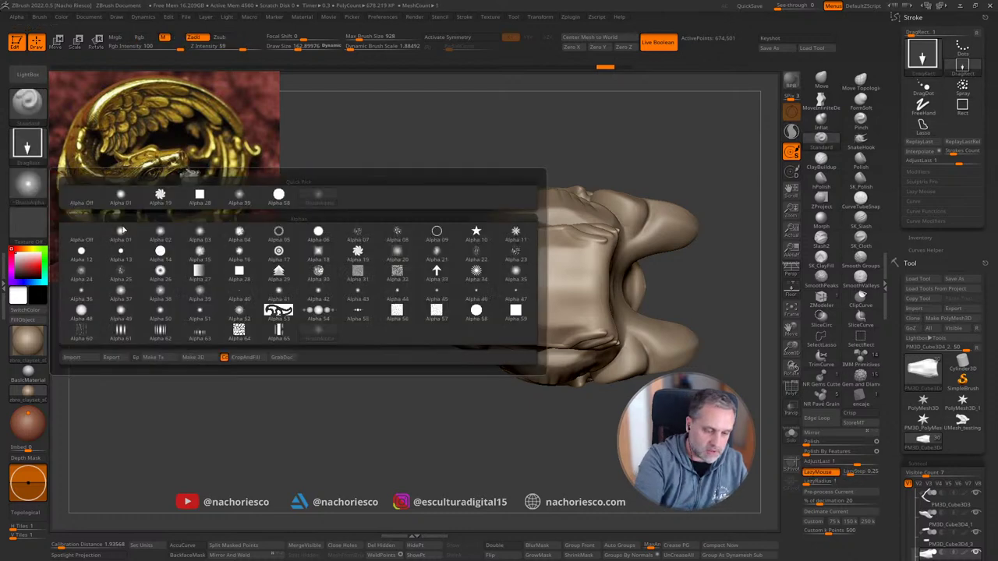
pyautogui.click(120, 291)
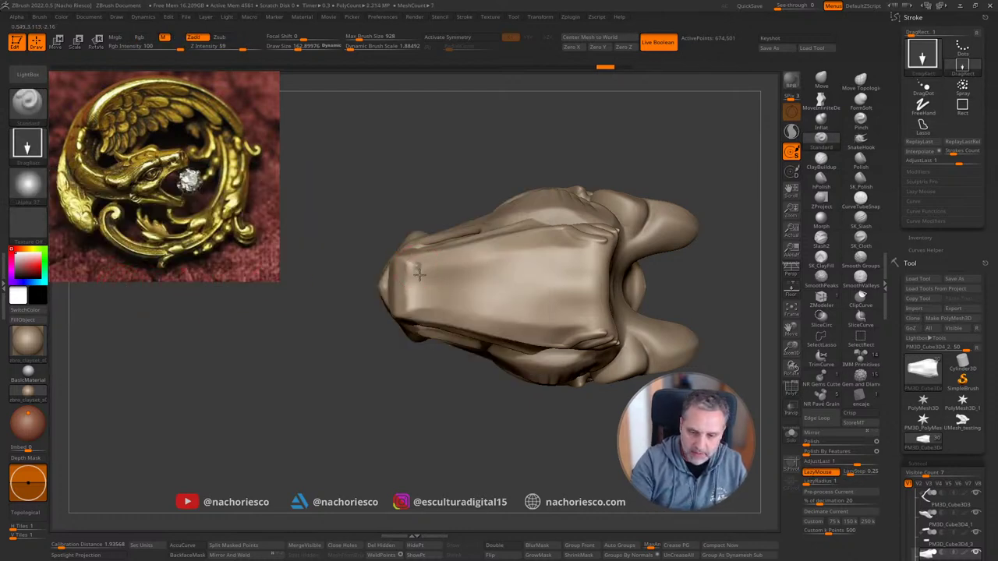
pyautogui.moveTo(419, 274); pyautogui.dragTo(424, 283)
pyautogui.moveTo(575, 248); pyautogui.dragTo(578, 261)
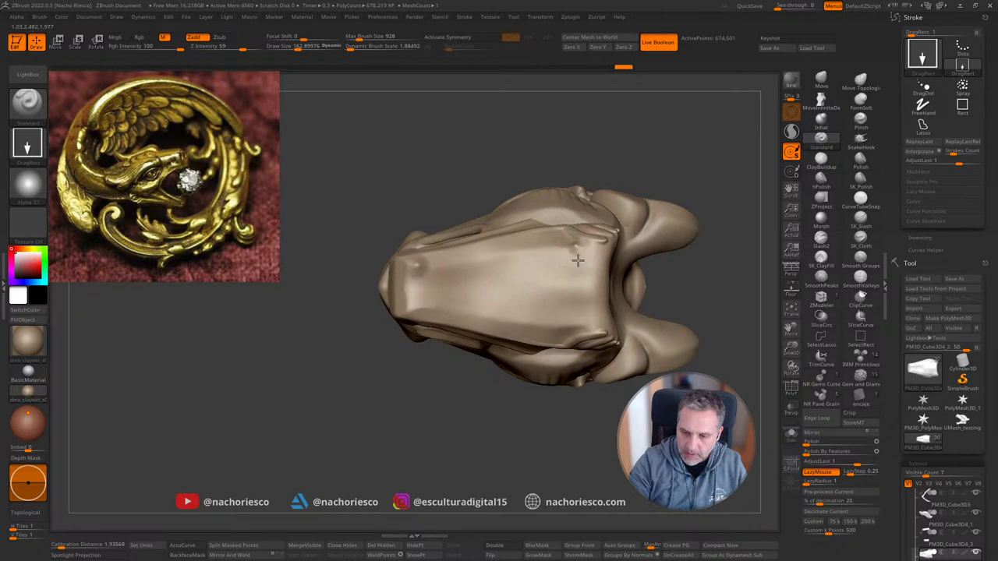
pyautogui.moveTo(405, 254); pyautogui.dragTo(546, 260)
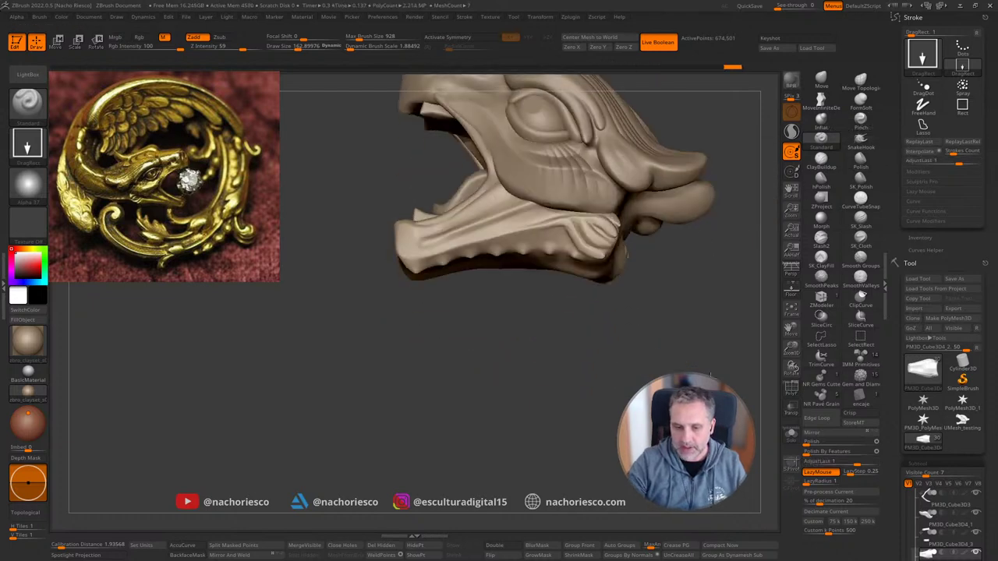
pyautogui.keyDown('shift'); pyautogui.moveTo(711, 375); pyautogui.dragTo(621, 425); pyautogui.keyUp('shift')
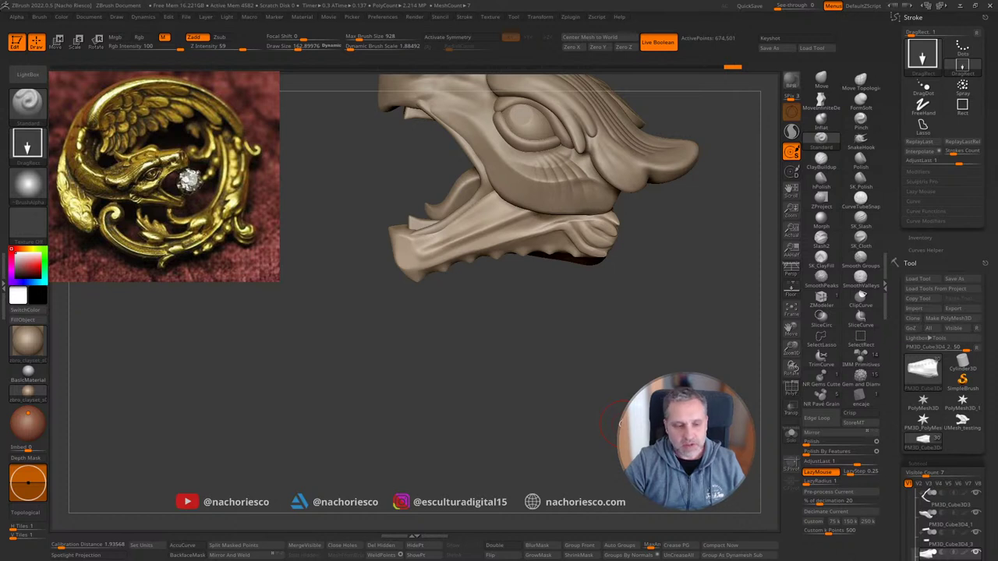
# Step: Undo the row of bumps stamped along the lower edge of the jaw
pyautogui.hotkey('ctrl', 'z')
pyautogui.hotkey('ctrl', 'z')
pyautogui.hotkey('ctrl', 'z')
pyautogui.hotkey('ctrl', 'z')
pyautogui.hotkey('ctrl', 'z')
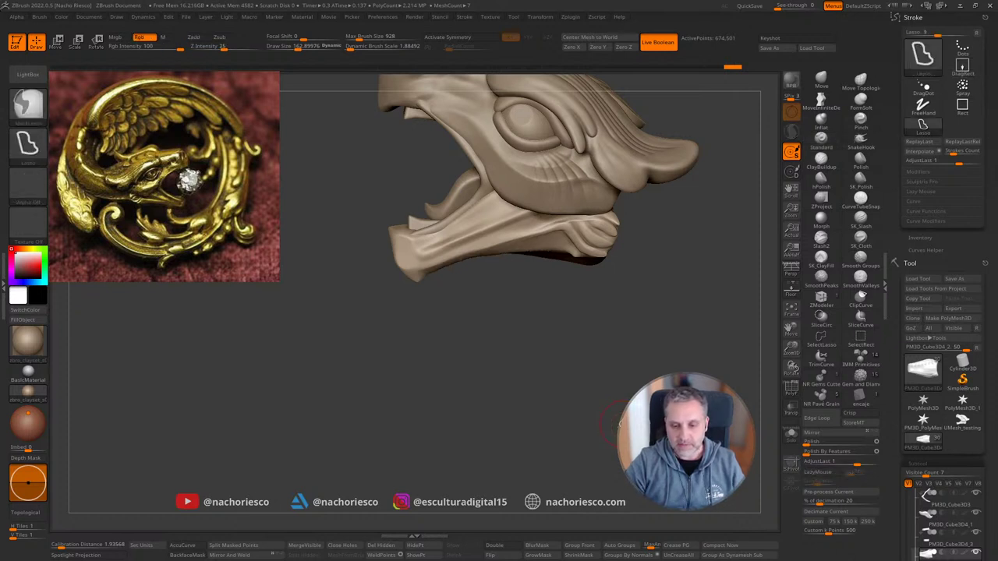
pyautogui.press('ctrl')
pyautogui.press('ctrl')
pyautogui.press('ctrl')
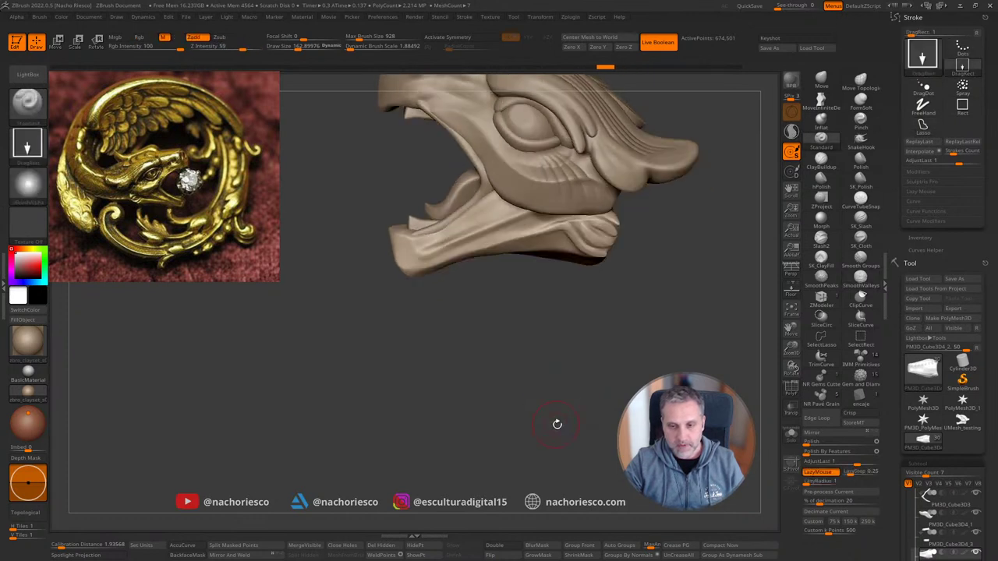
pyautogui.moveTo(554, 419); pyautogui.dragTo(495, 457)
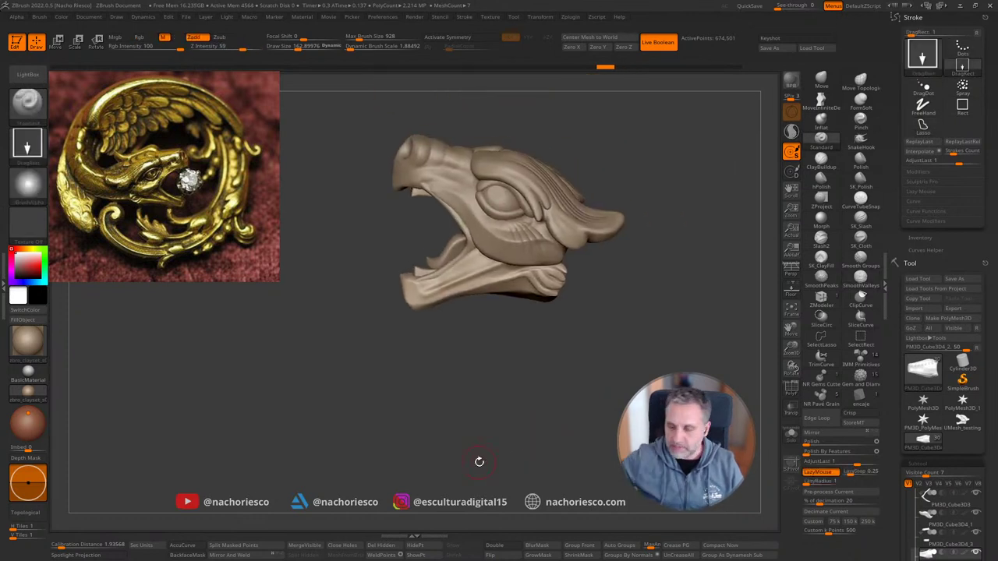
pyautogui.moveTo(504, 367)
pyautogui.mouseDown()
pyautogui.moveTo(541, 374)
pyautogui.moveTo(486, 381)
pyautogui.moveTo(521, 396)
pyautogui.moveTo(493, 406)
pyautogui.mouseUp()
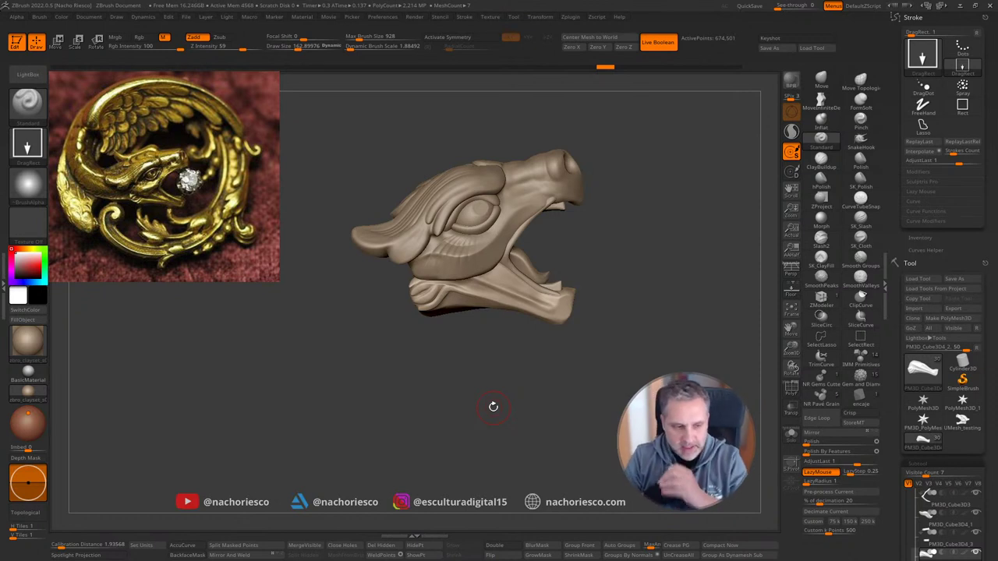
# Step: Select the upper head subtool and set up the Move brush at size about 226 for its rear lobe
pyautogui.click(821, 80)
pyautogui.moveTo(685, 219)
pyautogui.keyDown('alt'); pyautogui.mouseDown()
pyautogui.moveTo(686, 252)
pyautogui.moveTo(713, 274)
pyautogui.mouseUp(); pyautogui.keyUp('alt')
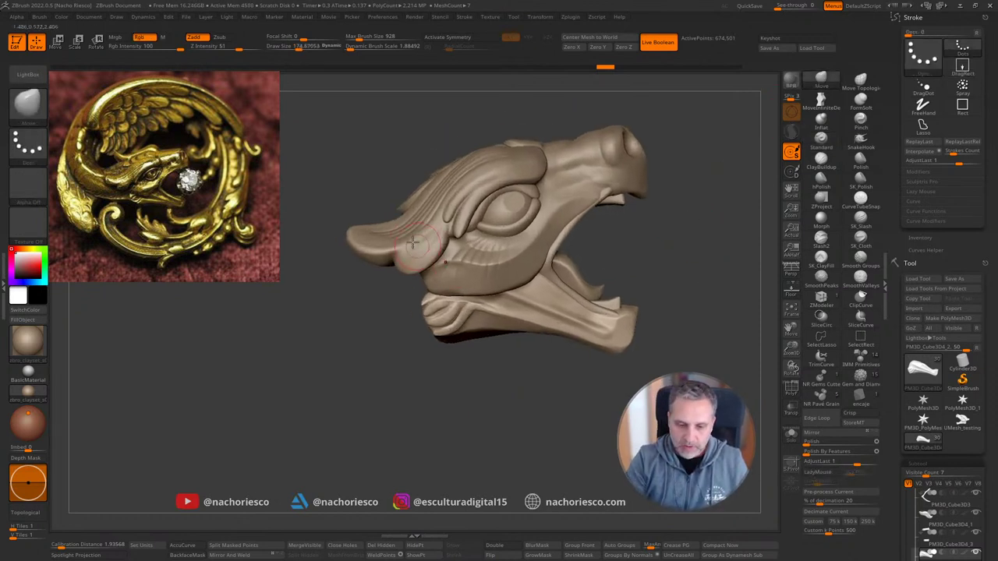
pyautogui.press('s')
pyautogui.moveTo(409, 241); pyautogui.dragTo(414, 241)
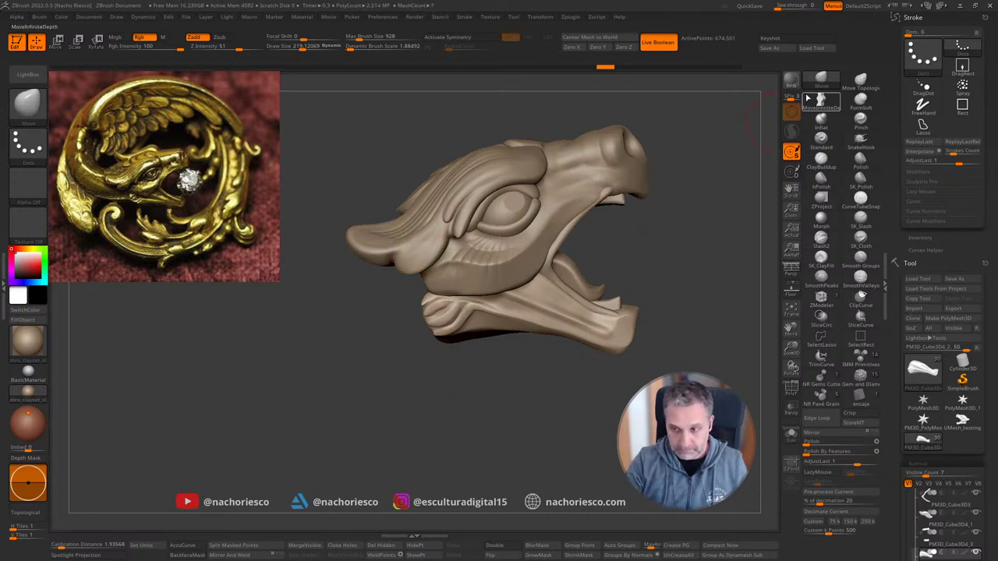
pyautogui.keyDown('alt'); pyautogui.click(416, 239); pyautogui.keyUp('alt')
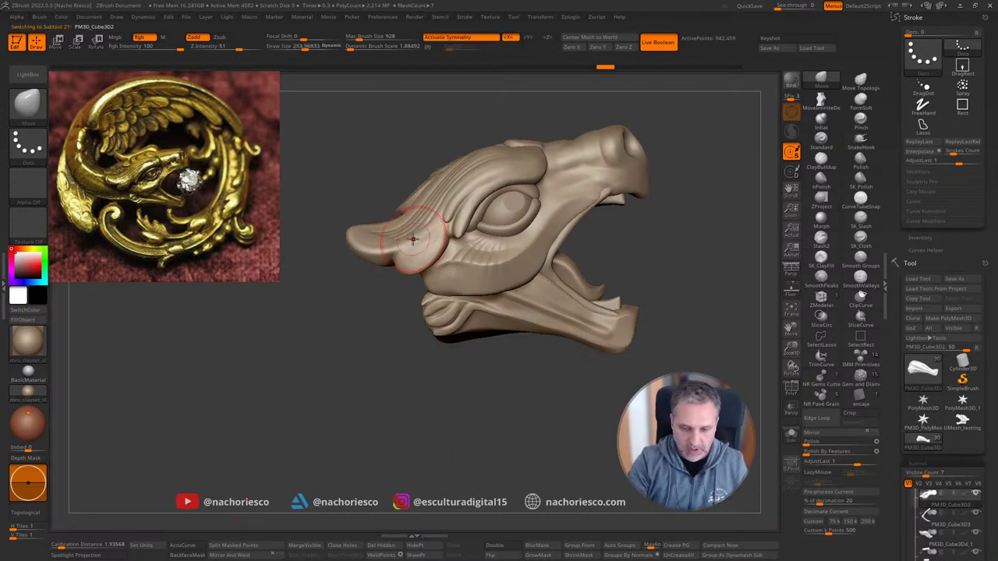
pyautogui.press('s')
pyautogui.moveTo(413, 243); pyautogui.dragTo(411, 243)
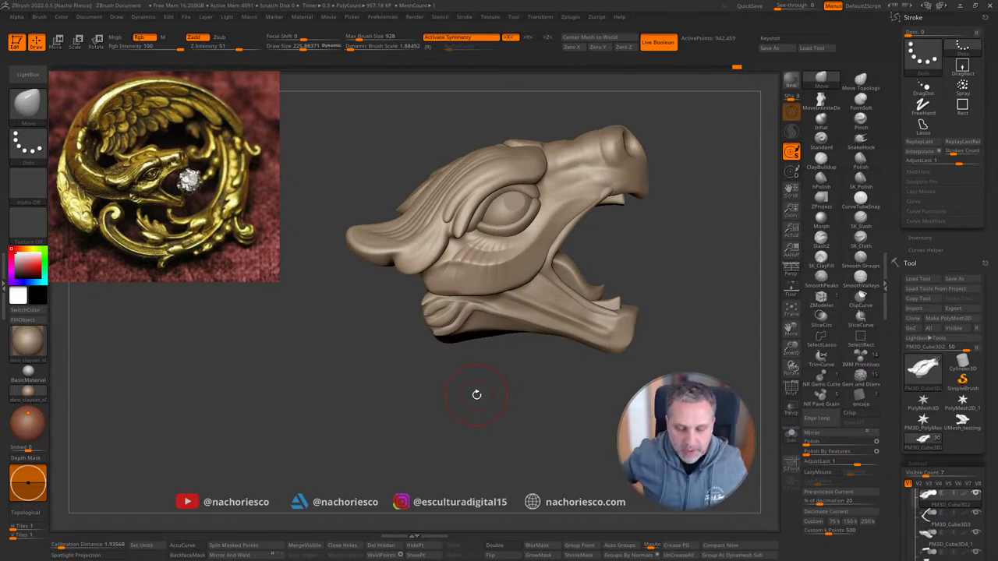
pyautogui.click(27, 103)
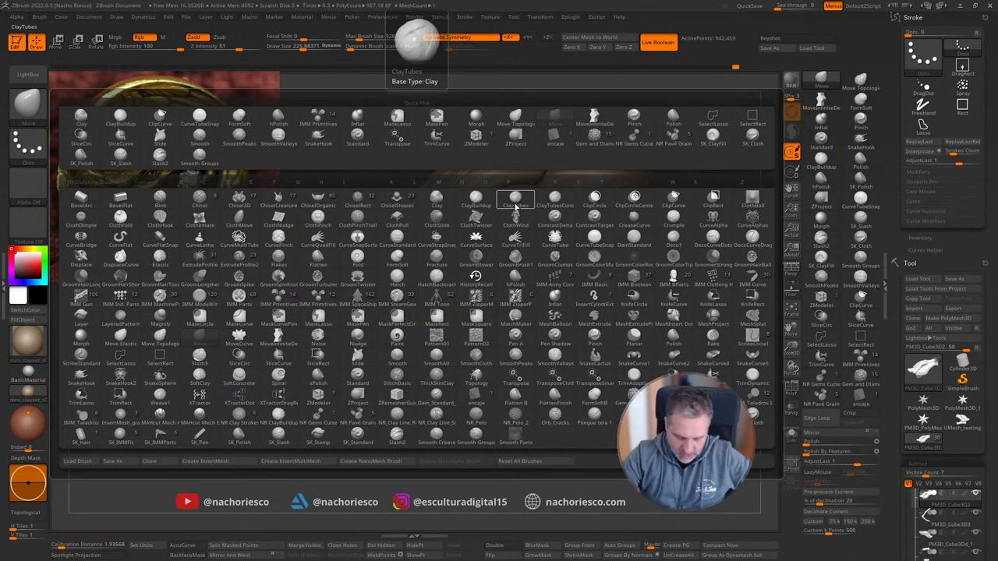
pyautogui.press('c')
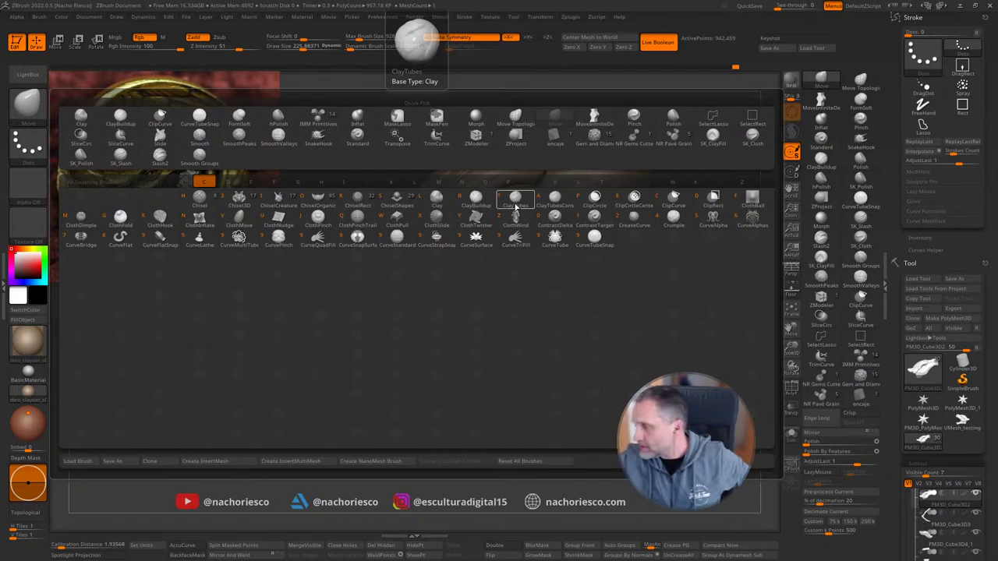
pyautogui.click(516, 205)
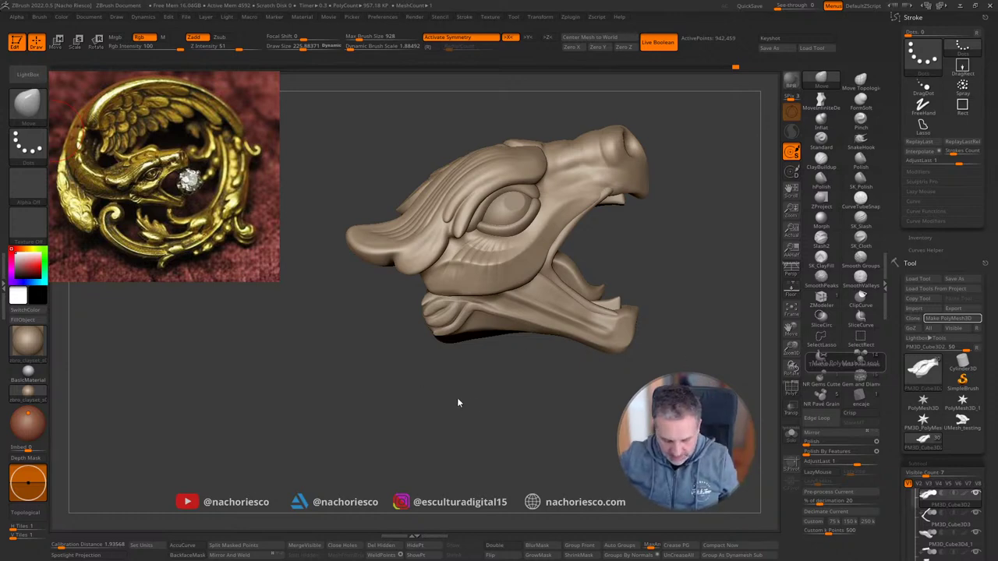
# Step: Choose the ScribeChisel brush and make the lower jaw the active subtool, with its underside facing the view
pyautogui.moveTo(499, 357); pyautogui.dragTo(486, 403)
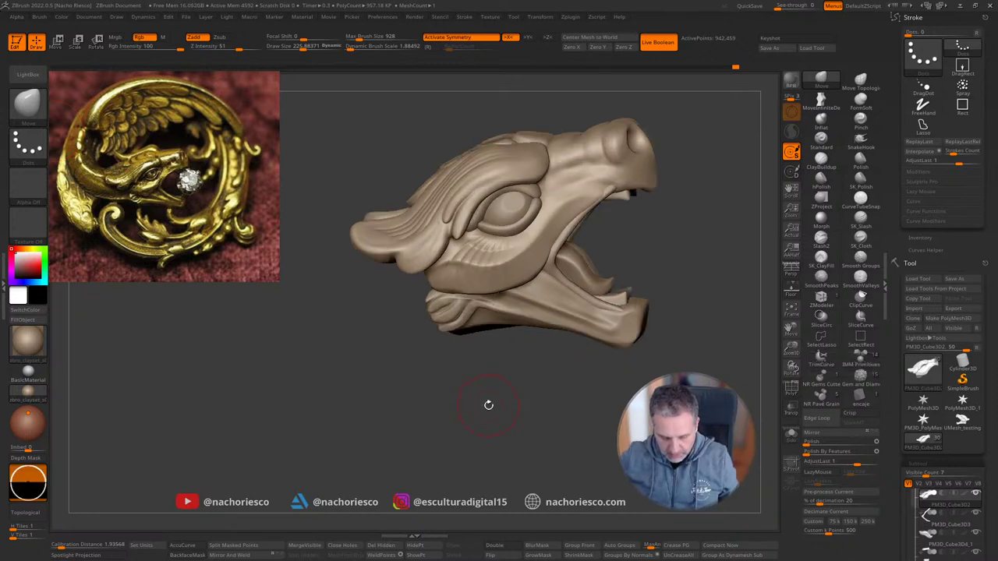
pyautogui.press('b')
pyautogui.press('s')
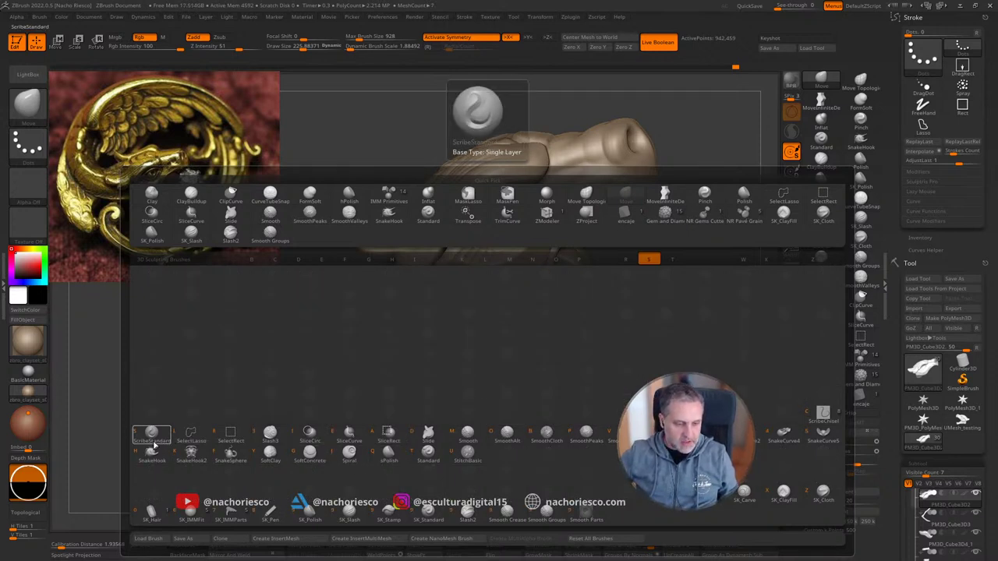
pyautogui.click(825, 416)
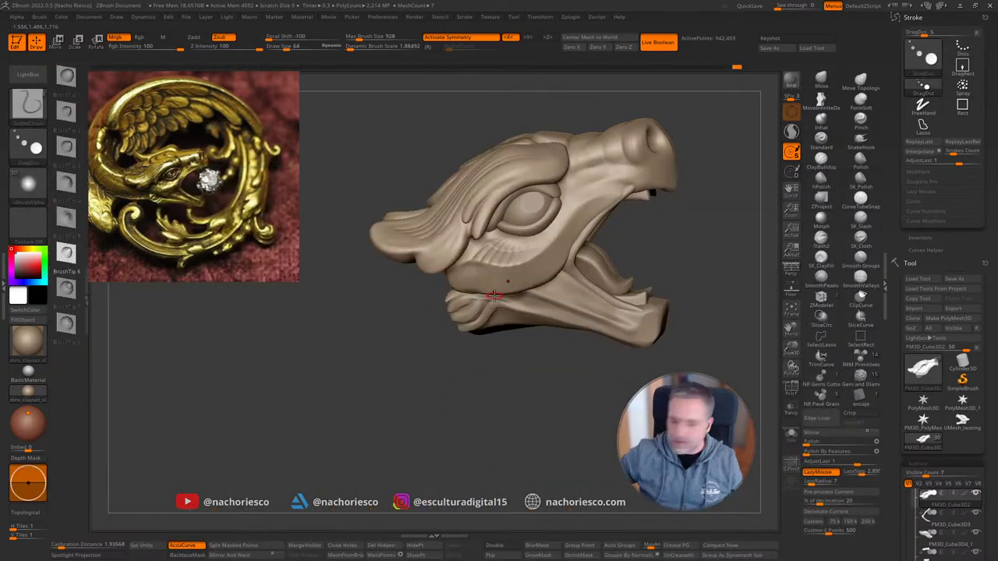
pyautogui.moveTo(690, 226); pyautogui.dragTo(696, 192)
pyautogui.keyDown('alt'); pyautogui.click(521, 314); pyautogui.keyUp('alt')
pyautogui.keyDown('alt'); pyautogui.moveTo(705, 253); pyautogui.dragTo(637, 301); pyautogui.keyUp('alt')
# Step: Try carving an S-shaped groove along the jaw's underside with the ScribeChisel brush at size 64
pyautogui.press('s')
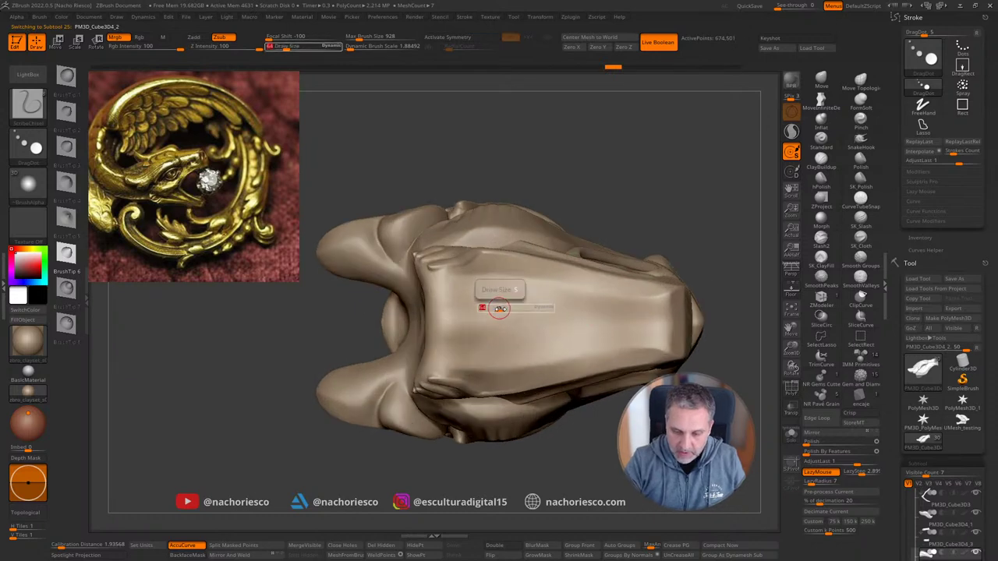
pyautogui.moveTo(460, 293)
pyautogui.mouseDown()
pyautogui.moveTo(500, 281)
pyautogui.moveTo(617, 316)
pyautogui.mouseUp()
pyautogui.hotkey('ctrl', 'z')
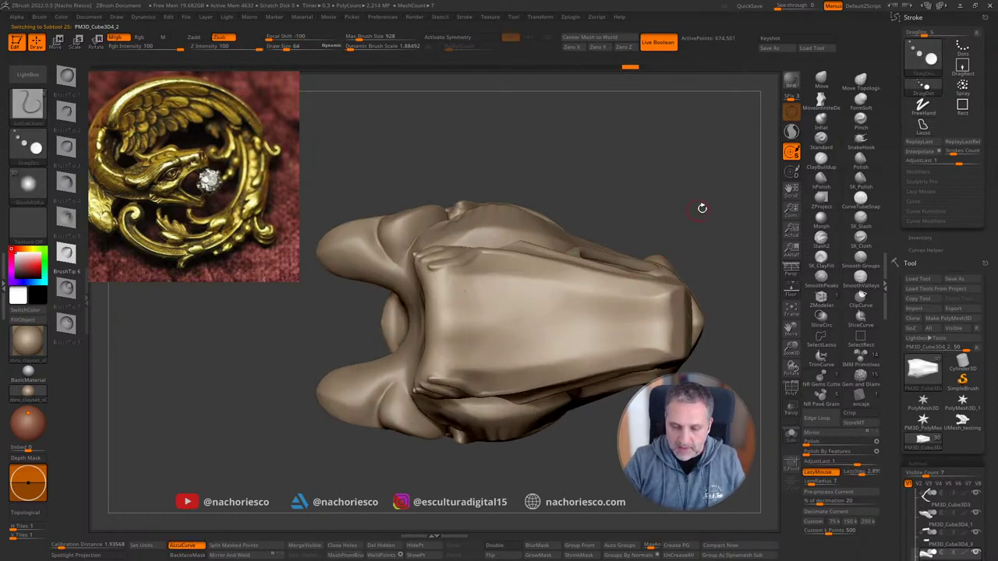
pyautogui.moveTo(702, 207); pyautogui.dragTo(720, 260)
pyautogui.keyDown('alt'); pyautogui.moveTo(724, 356); pyautogui.dragTo(687, 348); pyautogui.keyUp('alt')
pyautogui.moveTo(408, 295)
pyautogui.mouseDown()
pyautogui.moveTo(427, 281)
pyautogui.moveTo(480, 285)
pyautogui.moveTo(562, 327)
pyautogui.moveTo(579, 312)
pyautogui.mouseUp()
pyautogui.keyDown('shift'); pyautogui.moveTo(591, 421); pyautogui.dragTo(584, 441); pyautogui.keyUp('shift')
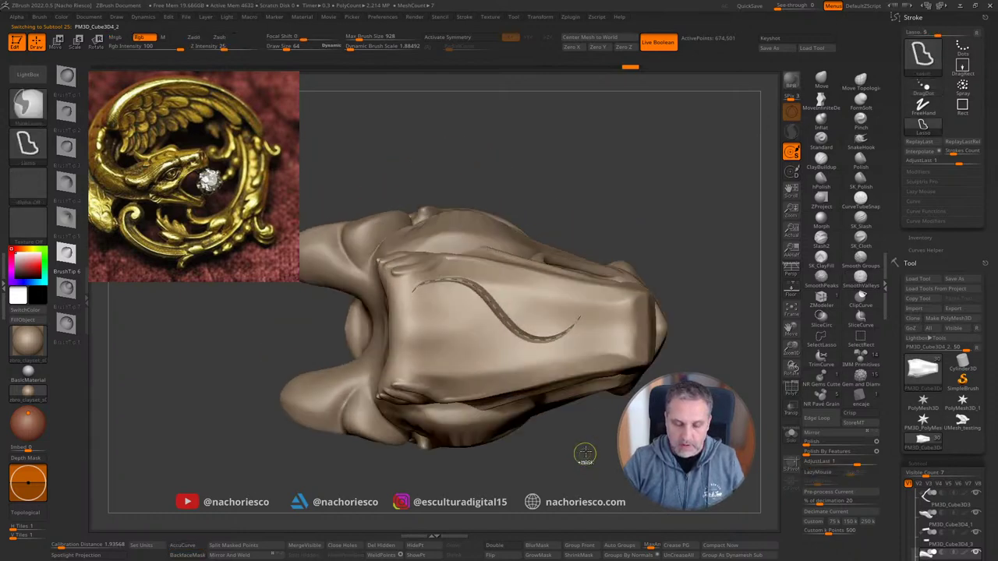
pyautogui.hotkey('ctrl', 'z')
# Step: Make the upper head the active subtool and set the ScribeChisel brush size to about 51
pyautogui.moveTo(700, 318); pyautogui.dragTo(723, 409)
pyautogui.keyDown('alt'); pyautogui.moveTo(713, 257); pyautogui.dragTo(678, 351); pyautogui.keyUp('alt')
pyautogui.moveTo(678, 312)
pyautogui.keyDown('alt'); pyautogui.mouseDown()
pyautogui.moveTo(648, 345)
pyautogui.moveTo(727, 342)
pyautogui.mouseUp(); pyautogui.keyUp('alt')
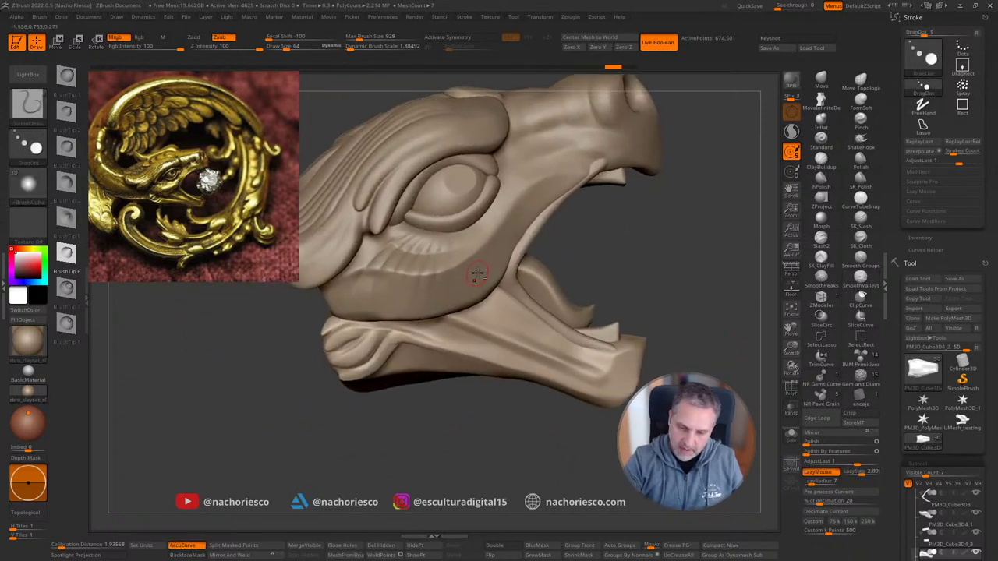
pyautogui.keyDown('alt'); pyautogui.click(473, 274); pyautogui.keyUp('alt')
pyautogui.press('s')
pyautogui.click(471, 274)
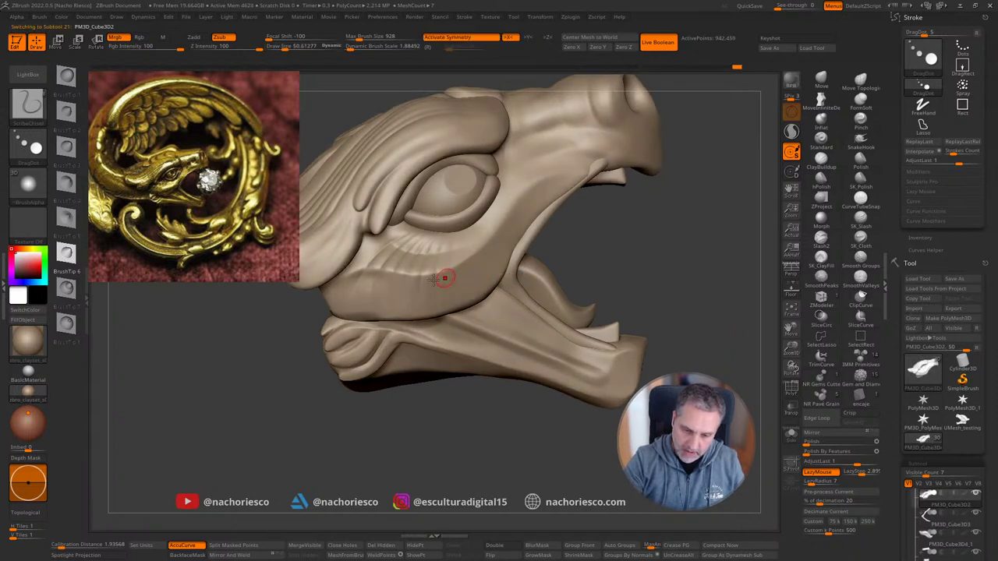
# Step: Try carving one groove from below the cheek wrinkles to the snout and another along the cheek's lower edge, interpolating strokes between them
pyautogui.moveTo(376, 279); pyautogui.dragTo(434, 283)
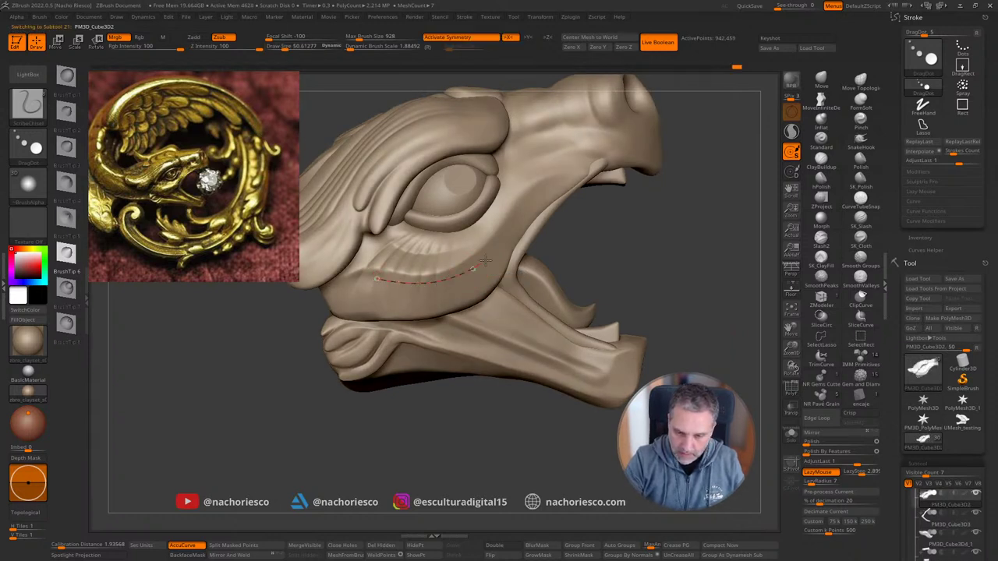
pyautogui.moveTo(525, 201); pyautogui.dragTo(583, 140)
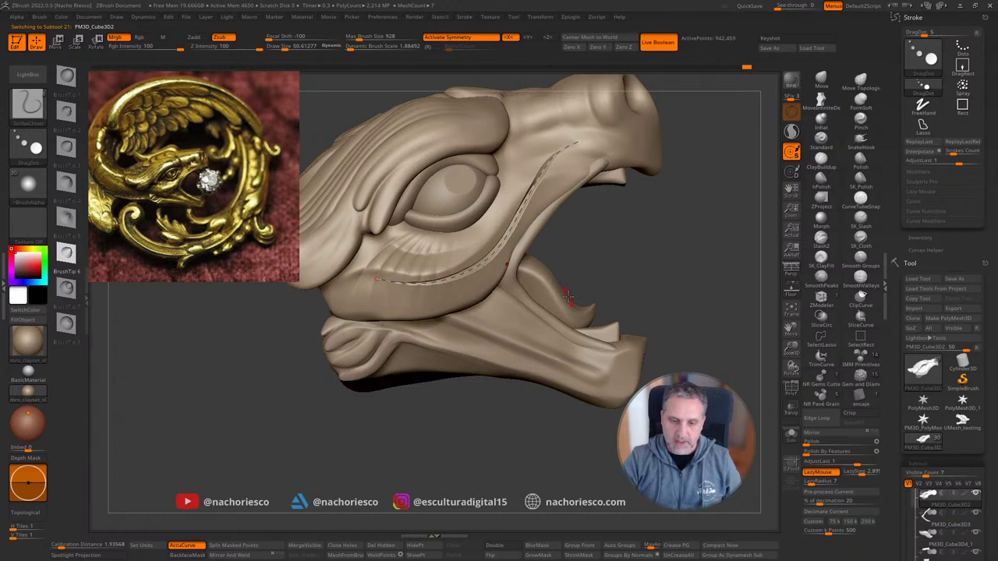
pyautogui.moveTo(734, 245); pyautogui.dragTo(721, 253)
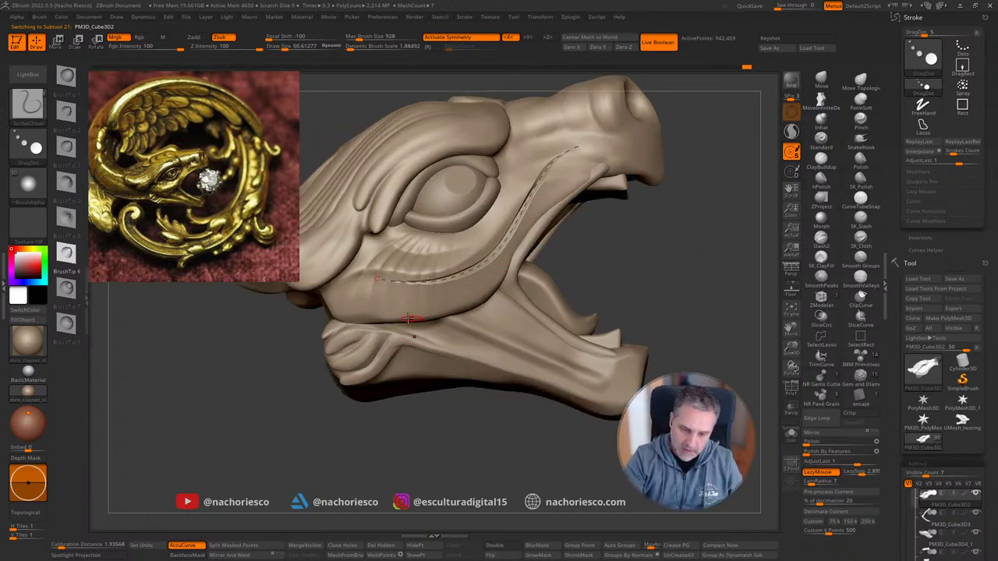
pyautogui.moveTo(374, 315)
pyautogui.mouseDown()
pyautogui.moveTo(442, 312)
pyautogui.moveTo(517, 267)
pyautogui.mouseUp()
pyautogui.moveTo(709, 318)
pyautogui.mouseDown()
pyautogui.moveTo(704, 325)
pyautogui.moveTo(727, 312)
pyautogui.mouseUp()
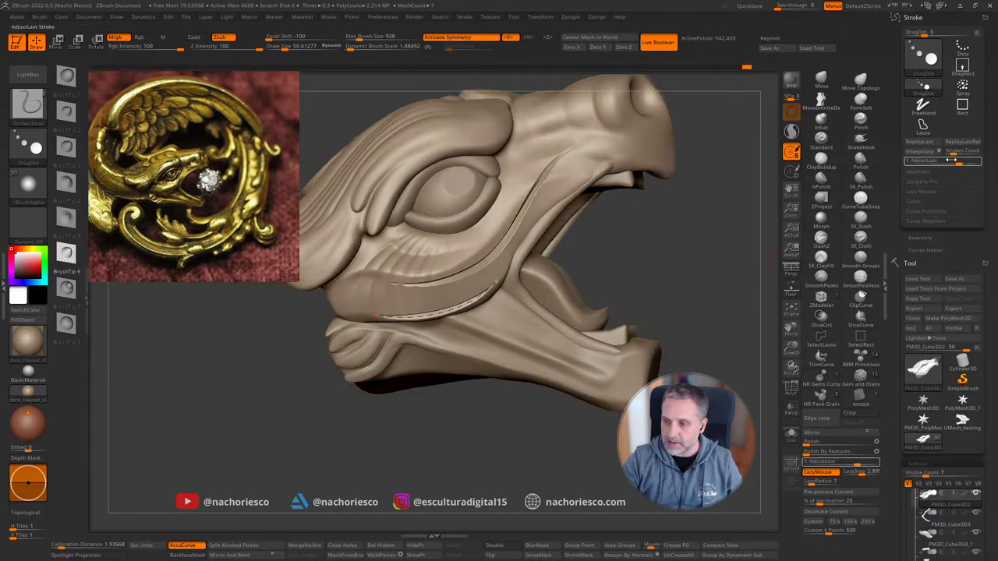
pyautogui.click(921, 151)
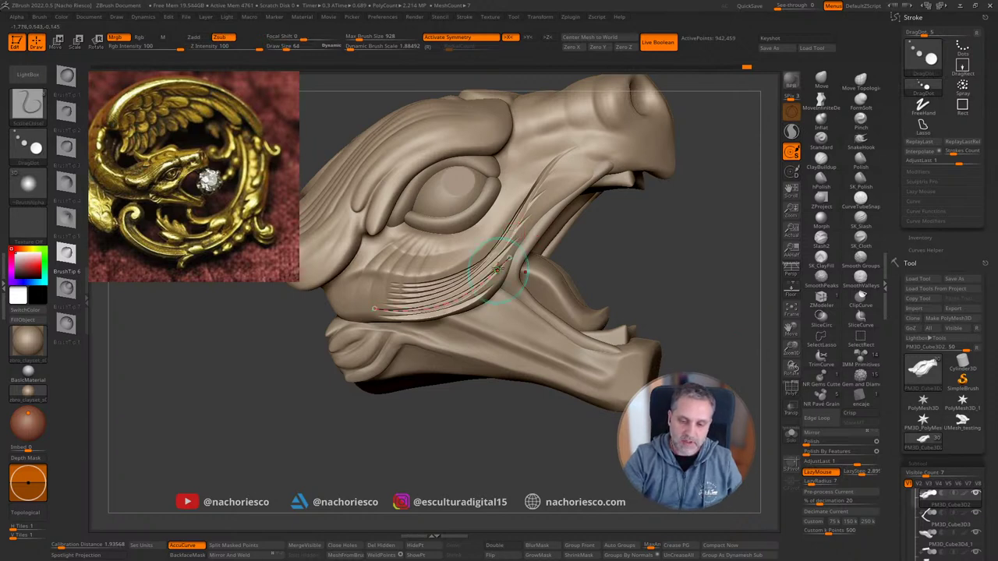
# Step: Undo the interpolated cheek grooves and isolate the upper head with Solo mode
pyautogui.hotkey('ctrl', 'z')
pyautogui.moveTo(695, 287)
pyautogui.mouseDown()
pyautogui.moveTo(690, 296)
pyautogui.moveTo(697, 276)
pyautogui.moveTo(722, 292)
pyautogui.moveTo(737, 316)
pyautogui.moveTo(761, 324)
pyautogui.moveTo(764, 344)
pyautogui.moveTo(743, 325)
pyautogui.mouseUp()
pyautogui.click(791, 433)
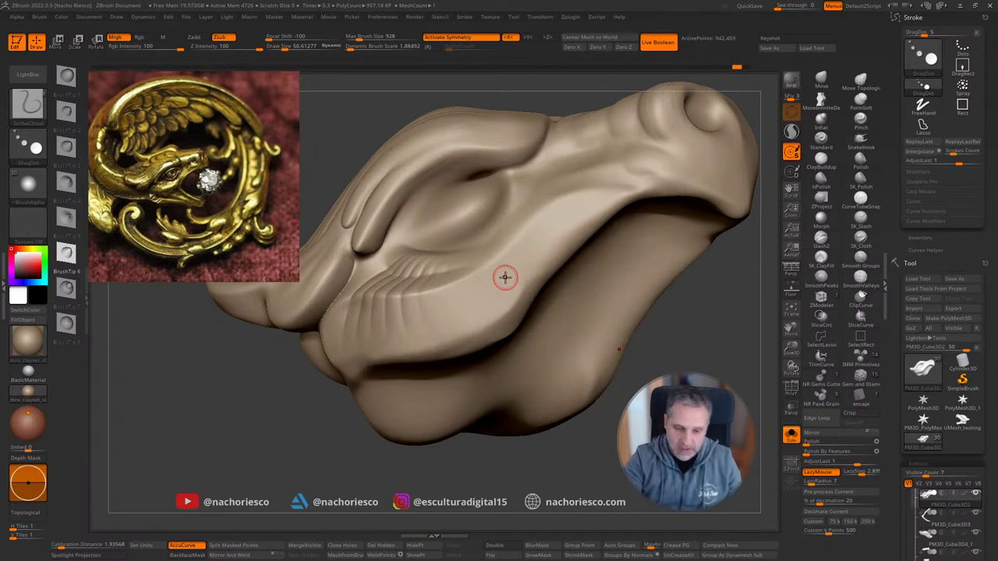
# Step: Try carving two new grooves along the isolated cheek and filling the space between them with interpolated strokes at a strokes count of 5
pyautogui.moveTo(357, 312)
pyautogui.mouseDown()
pyautogui.moveTo(442, 300)
pyautogui.moveTo(594, 193)
pyautogui.mouseUp()
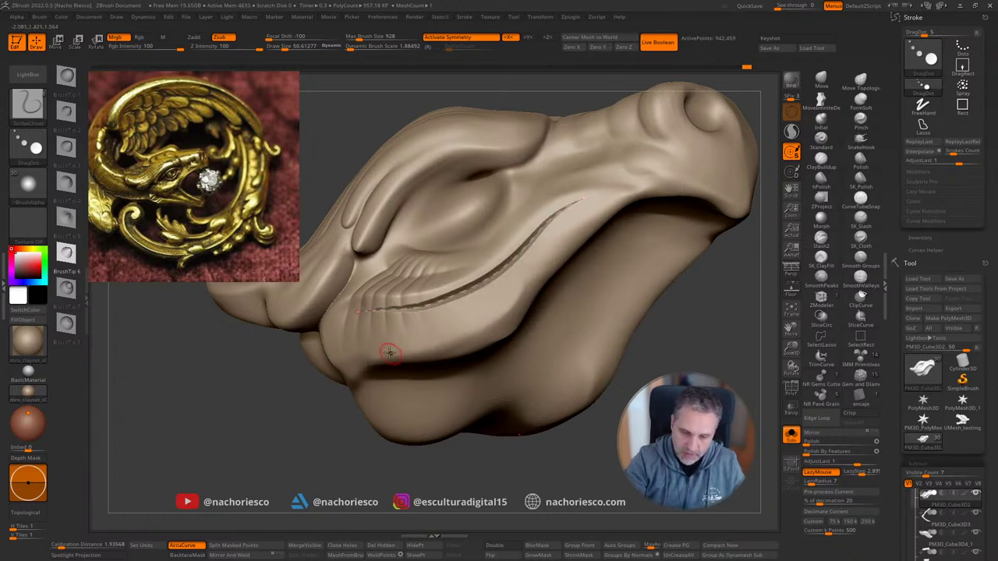
pyautogui.moveTo(389, 352)
pyautogui.mouseDown()
pyautogui.moveTo(479, 330)
pyautogui.moveTo(524, 292)
pyautogui.mouseUp()
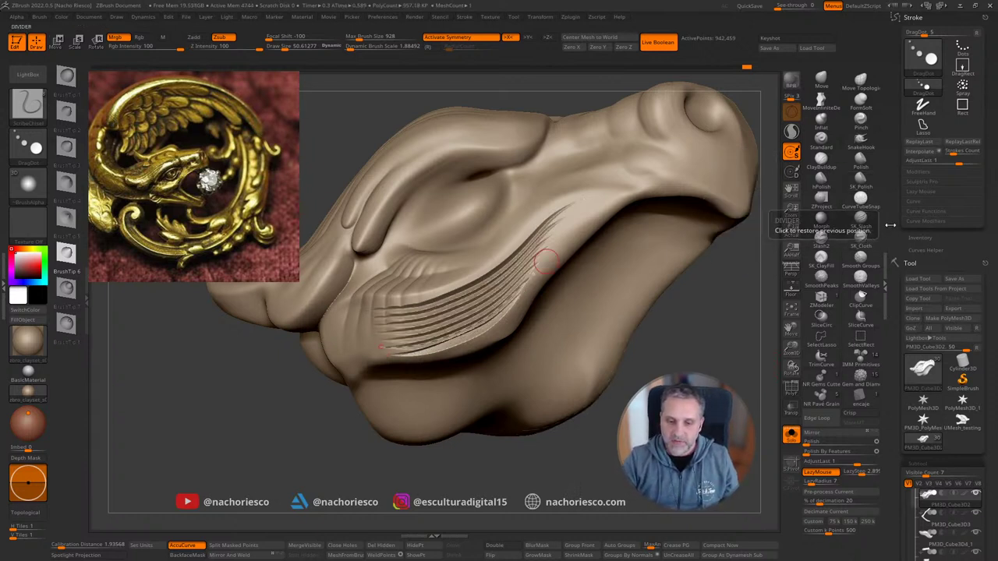
pyautogui.hotkey('ctrl', 'z')
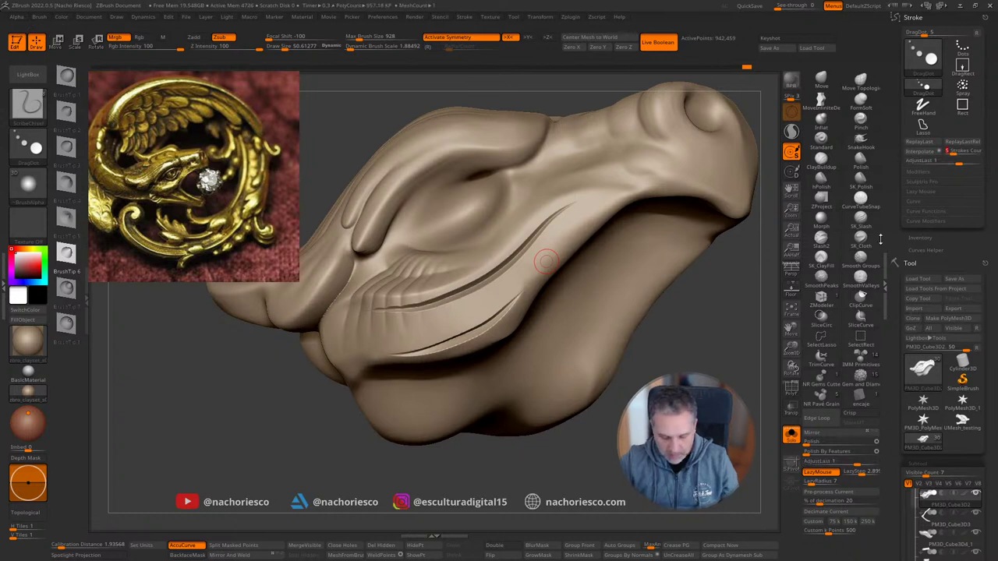
pyautogui.click(922, 152)
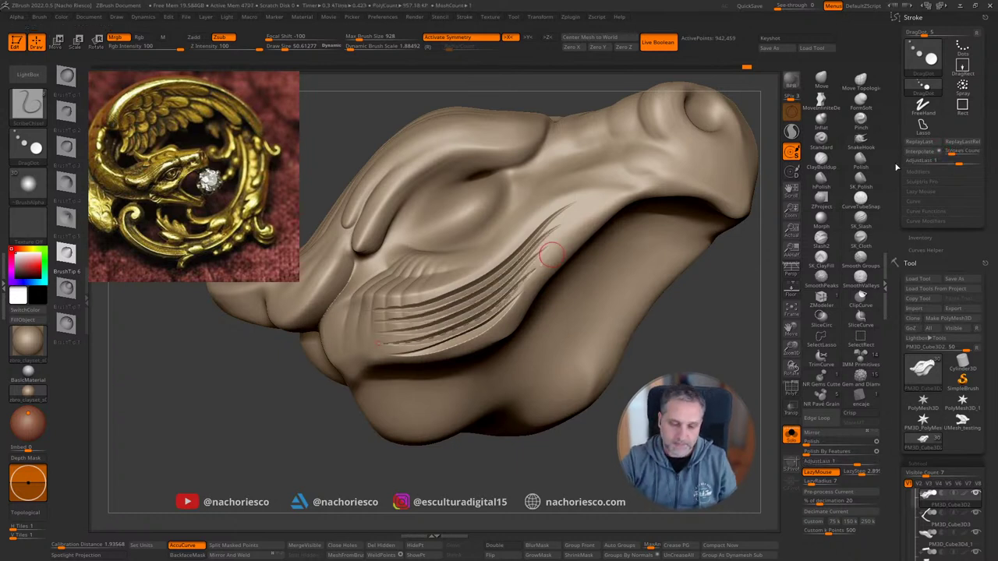
# Step: Try replacing the interpolated strokes between the two cheek grooves with a sparser set
pyautogui.hotkey('ctrl', 'z')
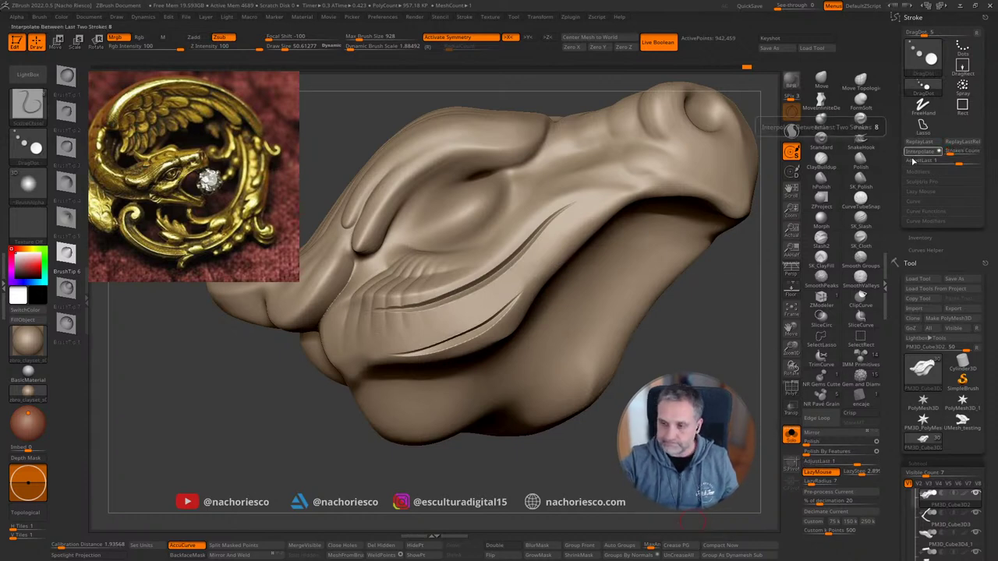
pyautogui.hotkey('ctrl', 'shift', 'z')
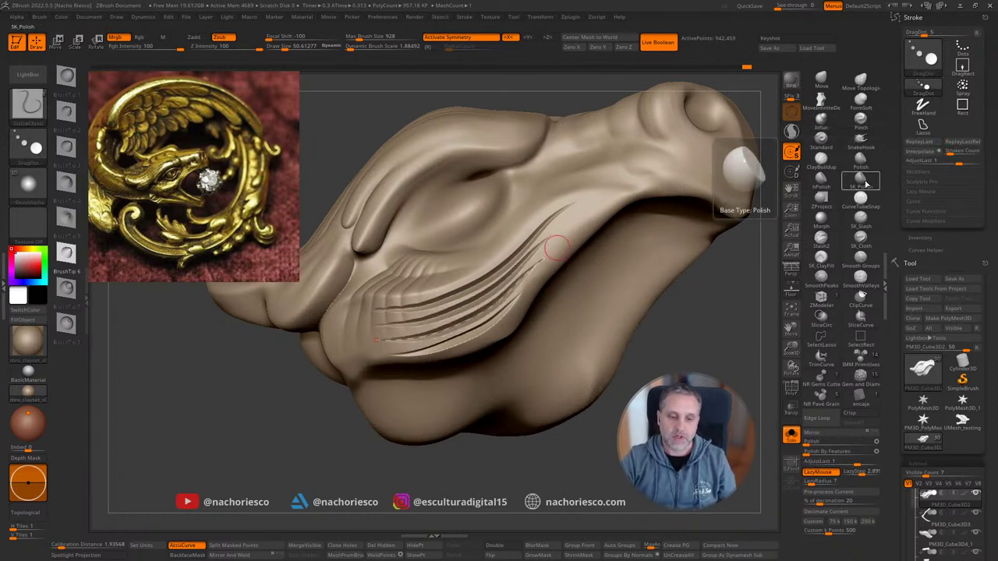
pyautogui.moveTo(702, 281)
pyautogui.mouseDown()
pyautogui.moveTo(702, 358)
pyautogui.moveTo(698, 320)
pyautogui.mouseUp()
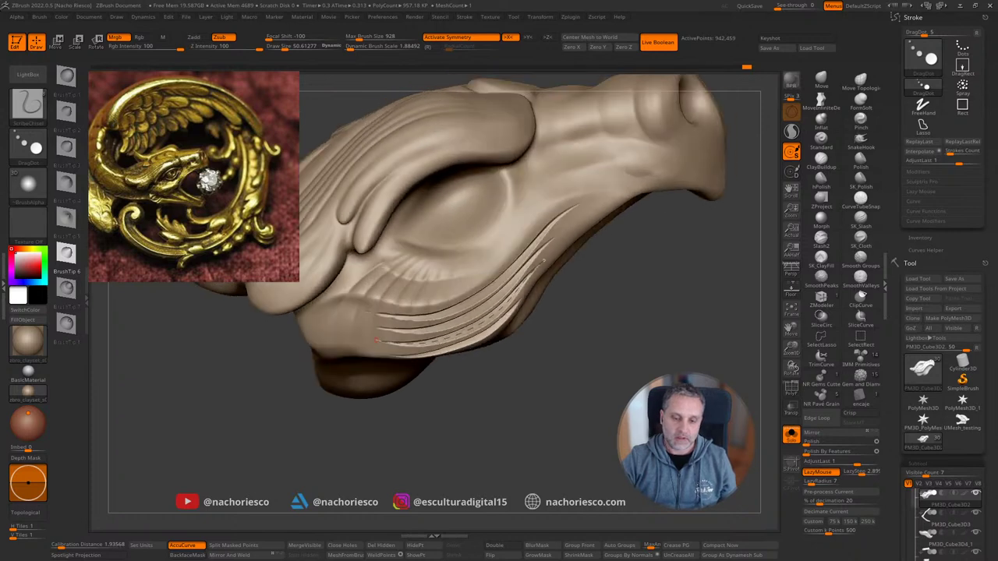
# Step: Undo the sparser interpolated strokes and both carved guide grooves on the cheek
pyautogui.hotkey('ctrl', 'z')
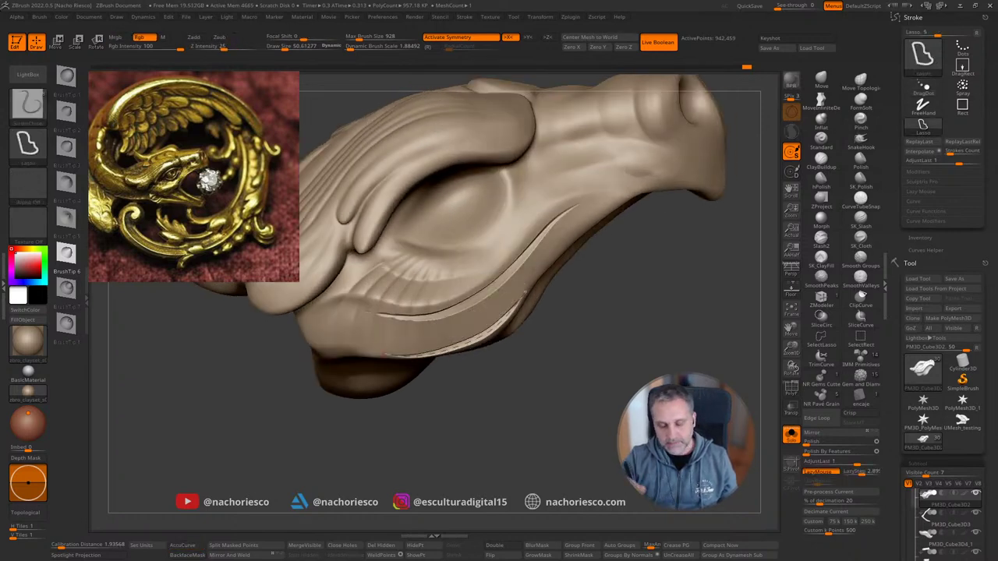
pyautogui.hotkey('ctrl', 'z')
pyautogui.hotkey('ctrl', 'z')
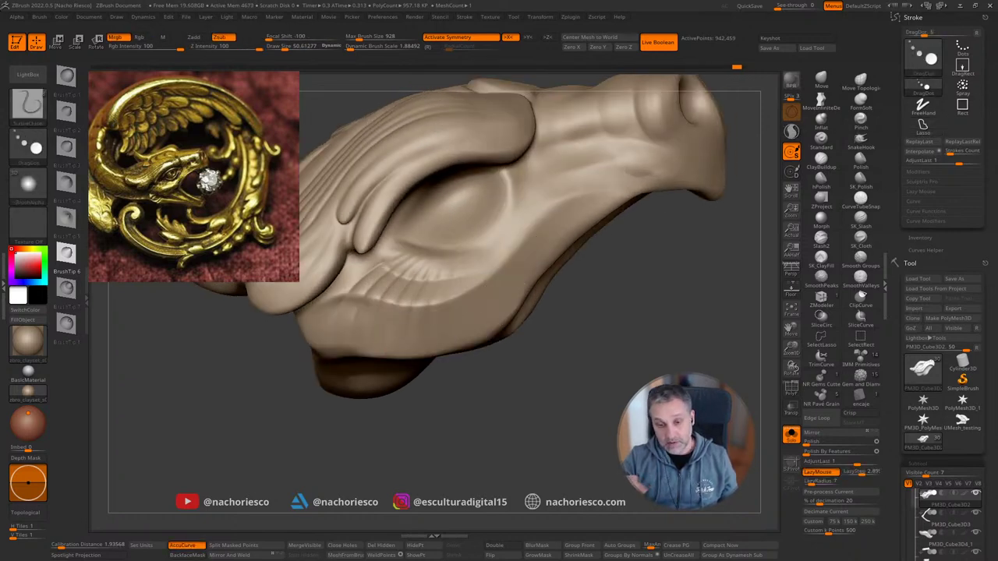
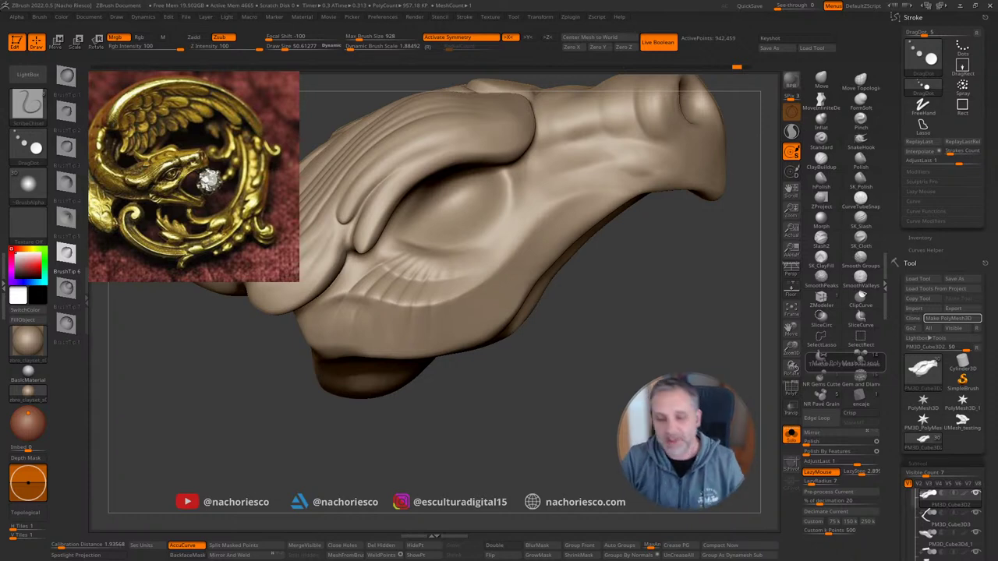
# Step: Try carving a groove along the lower cheek with the BrushTip 2 chisel tip
pyautogui.moveTo(596, 361)
pyautogui.mouseDown()
pyautogui.moveTo(612, 388)
pyautogui.moveTo(662, 387)
pyautogui.mouseUp()
pyautogui.keyDown('alt'); pyautogui.moveTo(595, 425); pyautogui.dragTo(644, 413); pyautogui.keyUp('alt')
pyautogui.moveTo(594, 366); pyautogui.dragTo(599, 409)
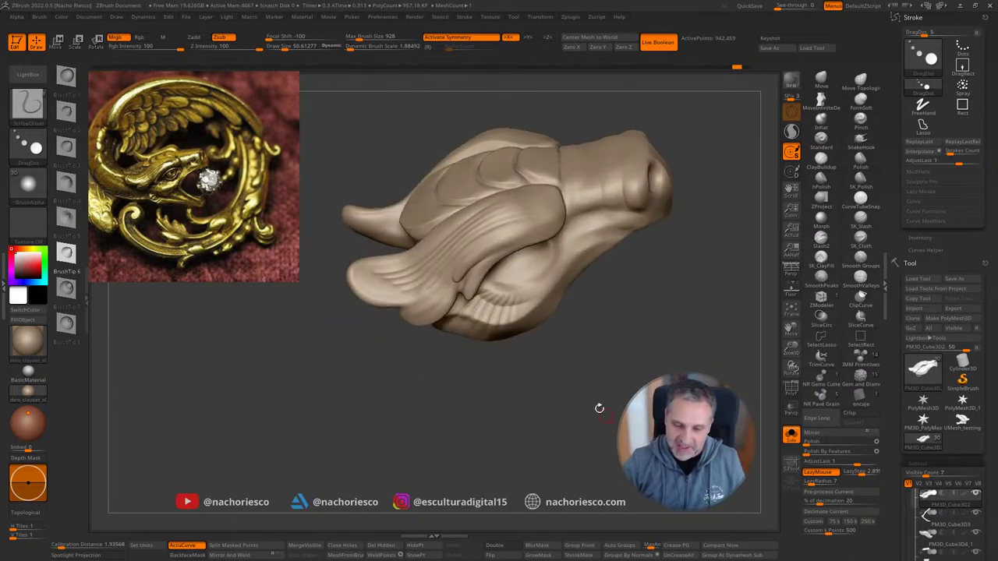
pyautogui.moveTo(655, 392); pyautogui.dragTo(580, 350)
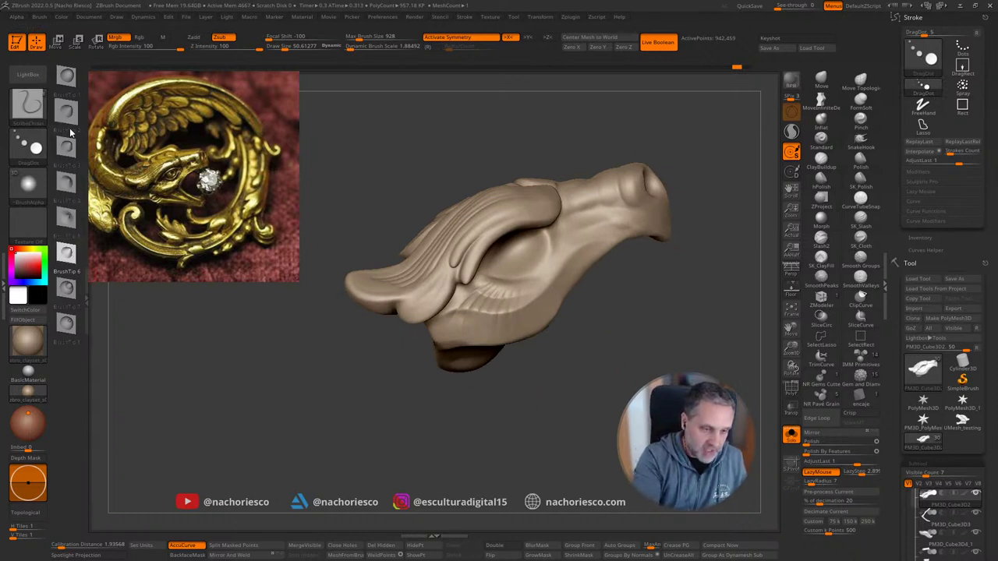
pyautogui.moveTo(575, 394); pyautogui.dragTo(511, 390)
pyautogui.moveTo(468, 321)
pyautogui.mouseDown()
pyautogui.moveTo(526, 319)
pyautogui.moveTo(578, 257)
pyautogui.mouseUp()
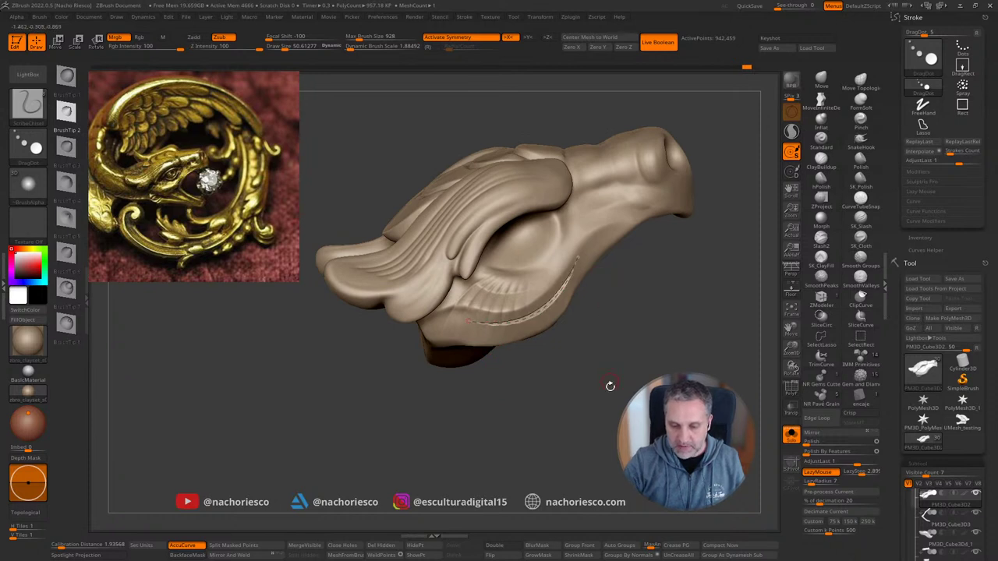
pyautogui.hotkey('ctrl', 'z')
pyautogui.moveTo(608, 395); pyautogui.dragTo(604, 383)
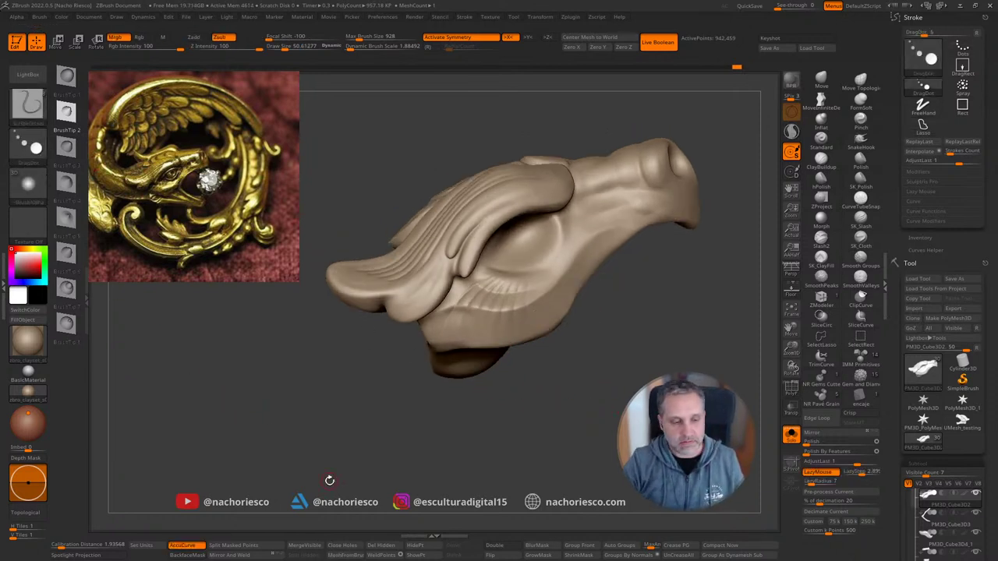
# Step: Try carving two grooves along the crest's side lobe at draw size about 44 and filling between them with interpolated strokes
pyautogui.scroll(3, 530, 445)
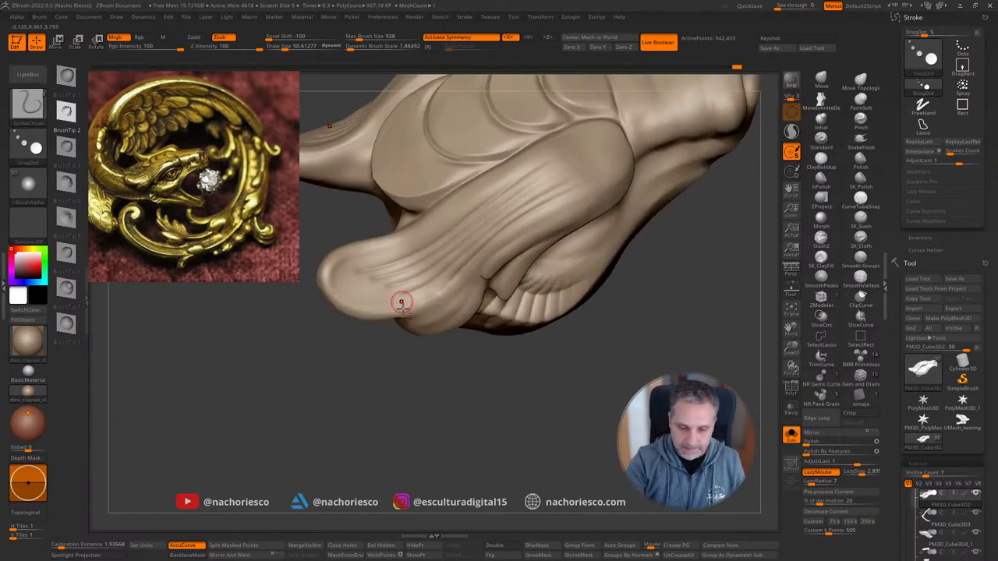
pyautogui.scroll(2, 517, 445)
pyautogui.press('s')
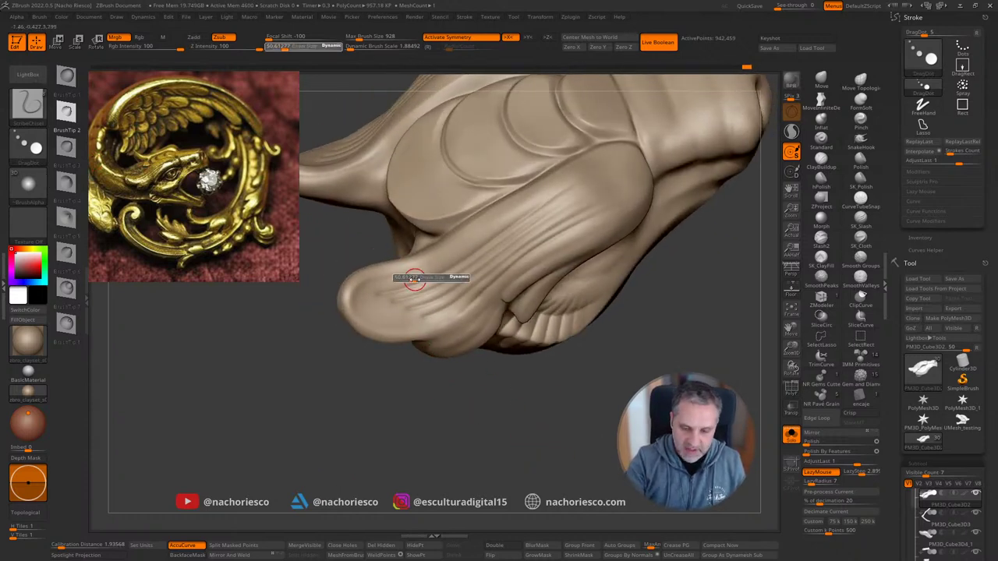
pyautogui.moveTo(415, 279)
pyautogui.mouseDown()
pyautogui.moveTo(374, 294)
pyautogui.moveTo(455, 265)
pyautogui.moveTo(605, 170)
pyautogui.mouseUp()
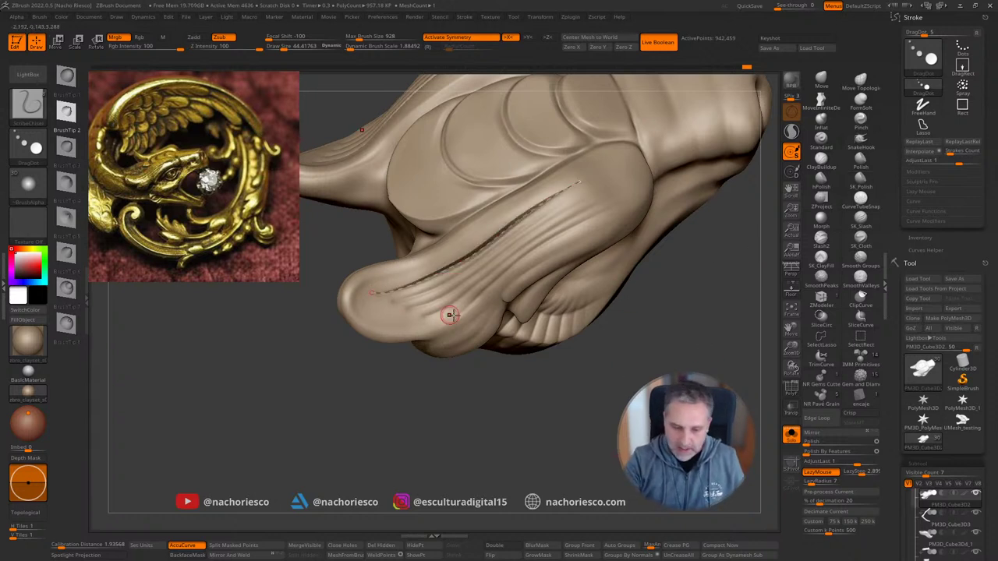
pyautogui.moveTo(463, 309)
pyautogui.mouseDown()
pyautogui.moveTo(566, 229)
pyautogui.moveTo(641, 208)
pyautogui.mouseUp()
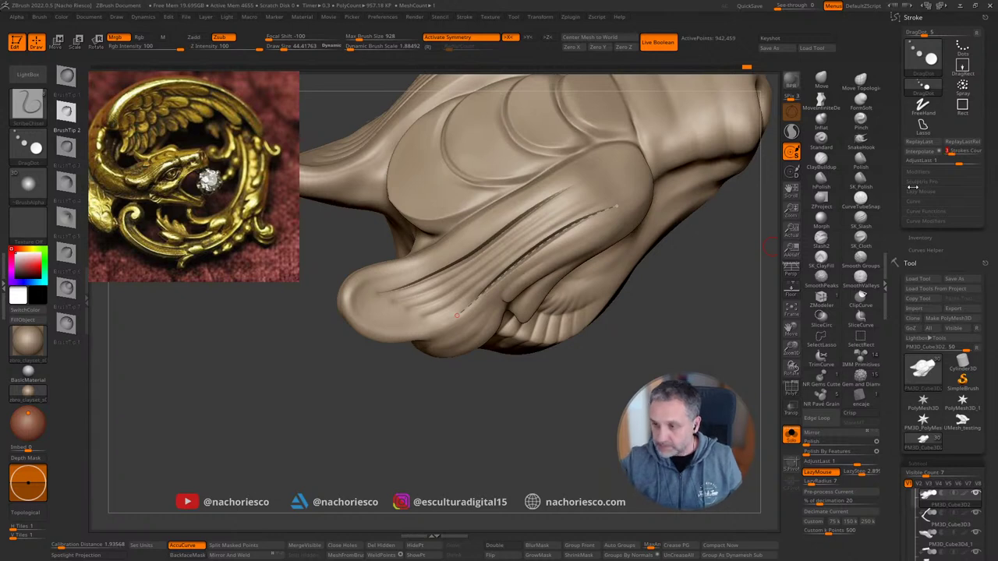
pyautogui.click(919, 151)
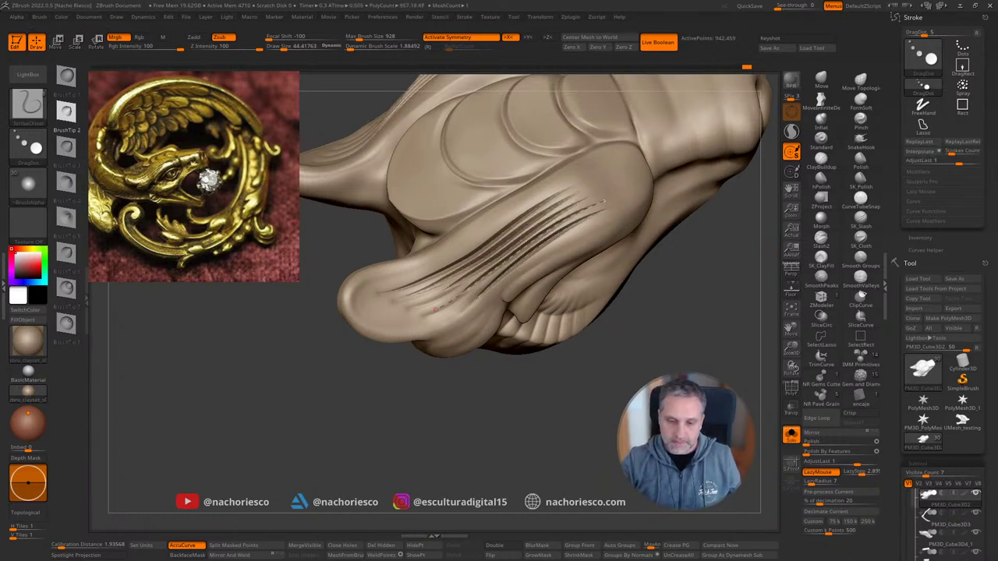
pyautogui.moveTo(667, 285)
pyautogui.mouseDown()
pyautogui.moveTo(663, 211)
pyautogui.moveTo(667, 301)
pyautogui.moveTo(654, 301)
pyautogui.mouseUp()
pyautogui.hotkey('ctrl', 'z')
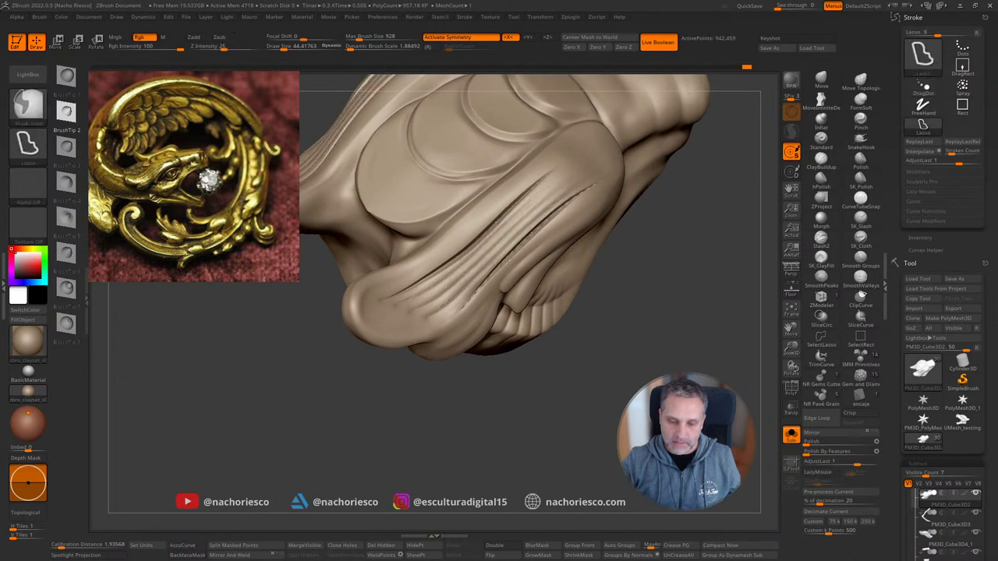
# Step: Undo the retried interpolated strokes and both guide grooves on the crest's side lobe
pyautogui.moveTo(670, 364); pyautogui.dragTo(632, 338)
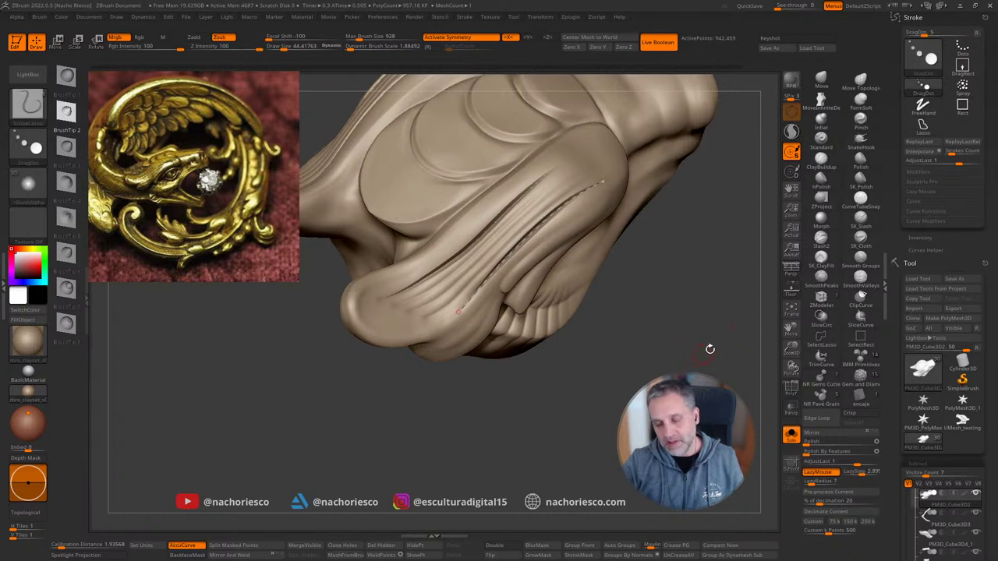
pyautogui.hotkey('ctrl', 'z')
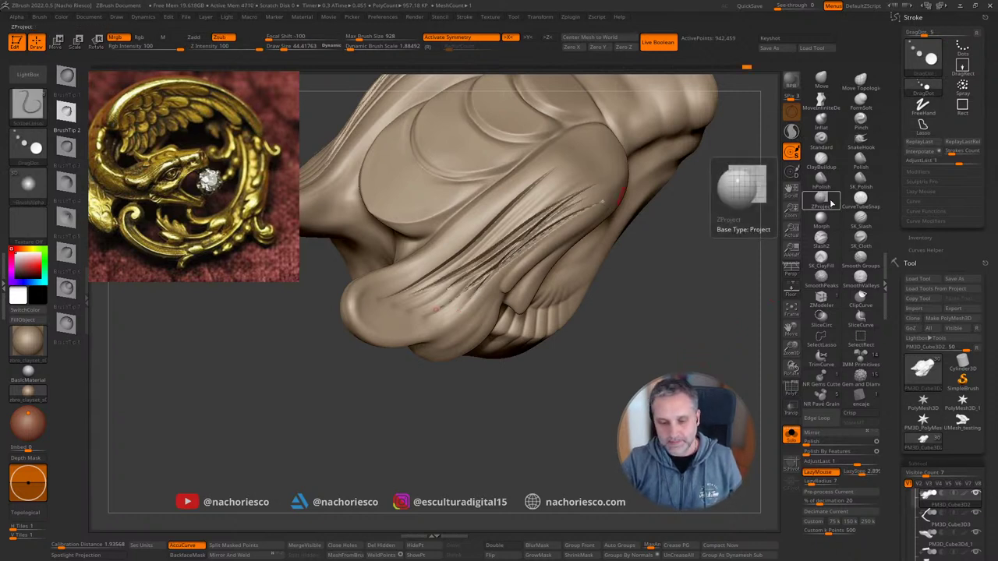
pyautogui.moveTo(630, 370); pyautogui.dragTo(618, 364)
pyautogui.hotkey('ctrl', 'shift')
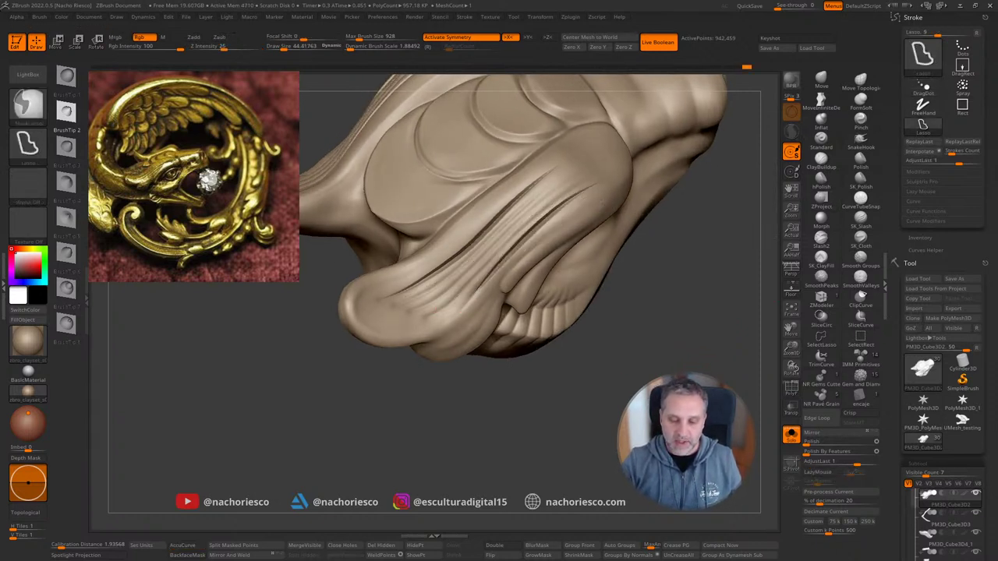
pyautogui.hotkey('ctrl', 'z')
pyautogui.hotkey('ctrl', 'z')
pyautogui.hotkey('ctrl', 'z')
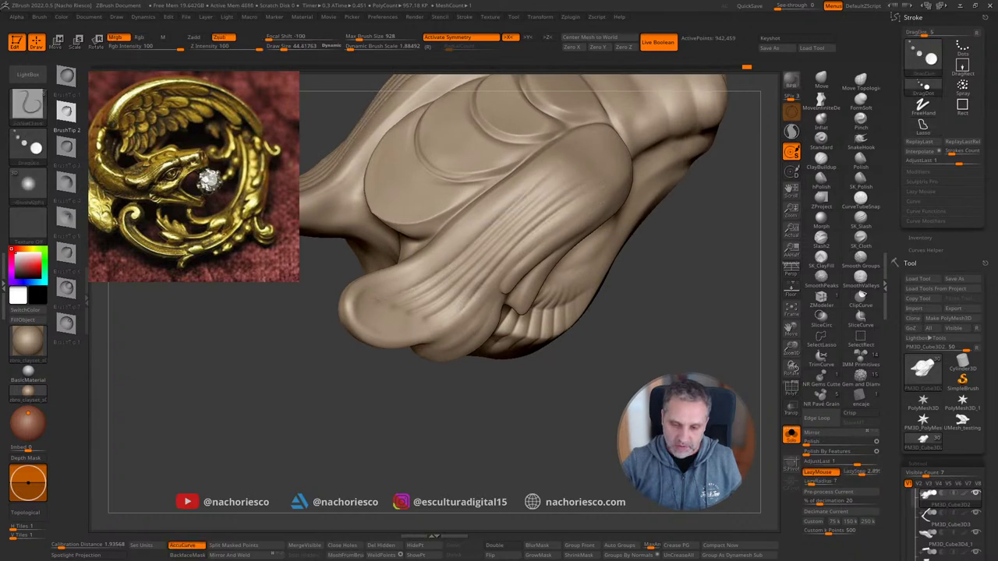
# Step: Try carving two more widely spaced grooves along the crest's side lobe and interpolating strokes between them
pyautogui.keyDown('alt'); pyautogui.moveTo(546, 405); pyautogui.dragTo(546, 444); pyautogui.keyUp('alt')
pyautogui.keyDown('alt'); pyautogui.moveTo(650, 459); pyautogui.dragTo(628, 489); pyautogui.keyUp('alt')
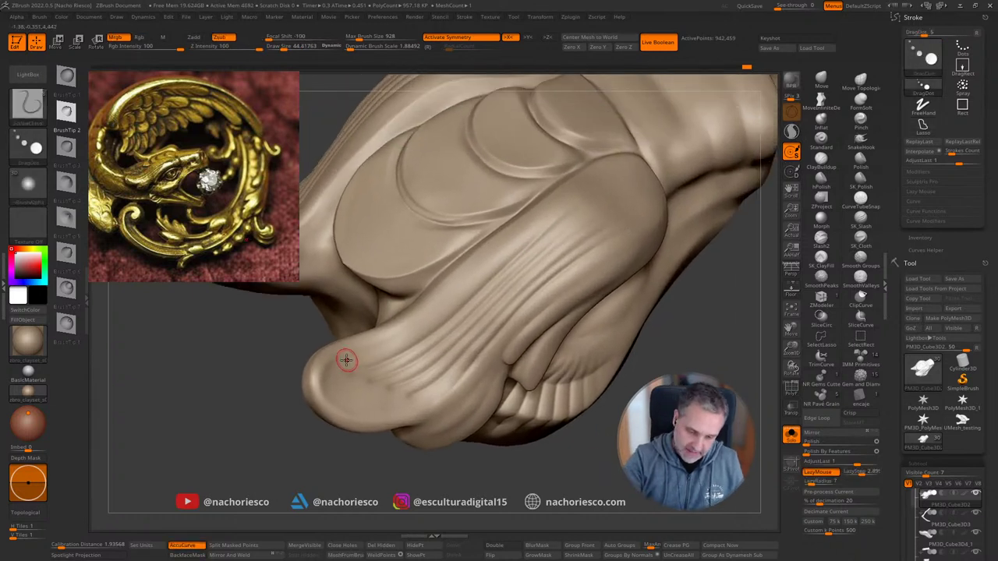
pyautogui.moveTo(343, 360); pyautogui.dragTo(604, 182)
pyautogui.moveTo(434, 399)
pyautogui.mouseDown()
pyautogui.moveTo(574, 269)
pyautogui.moveTo(631, 234)
pyautogui.mouseUp()
pyautogui.click(922, 152)
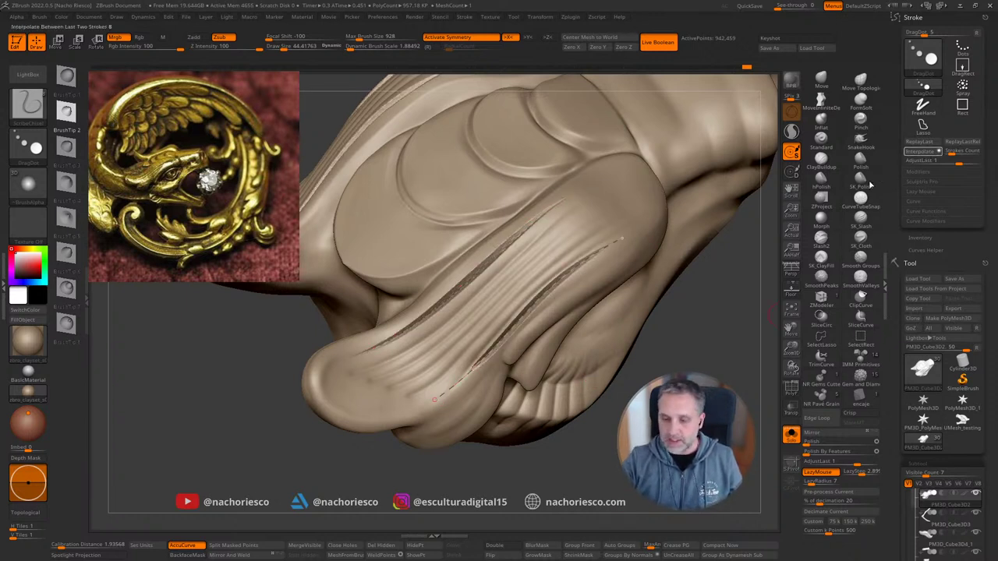
pyautogui.moveTo(745, 468)
pyautogui.mouseDown()
pyautogui.moveTo(747, 341)
pyautogui.moveTo(714, 260)
pyautogui.moveTo(570, 258)
pyautogui.mouseUp()
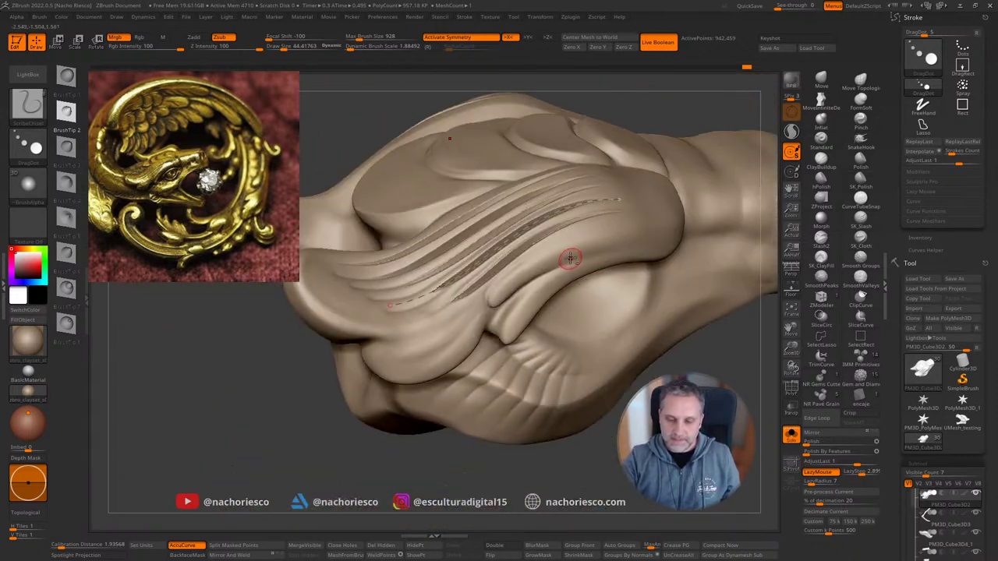
pyautogui.moveTo(702, 405)
pyautogui.mouseDown()
pyautogui.moveTo(698, 316)
pyautogui.moveTo(687, 398)
pyautogui.moveTo(714, 344)
pyautogui.moveTo(740, 202)
pyautogui.mouseUp()
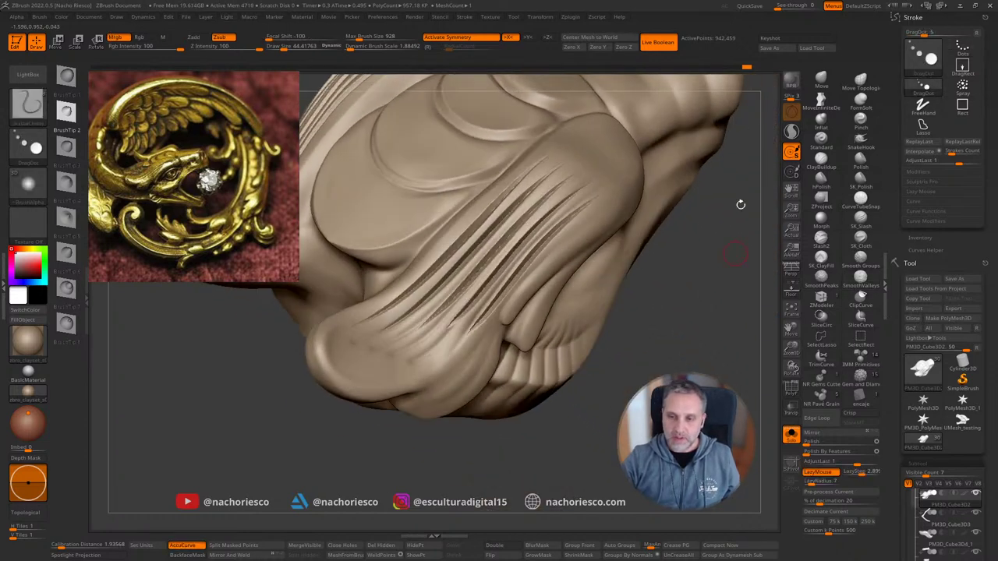
# Step: Try varying the interpolated crest grooves with AdjustLast
pyautogui.moveTo(745, 67)
pyautogui.mouseDown()
pyautogui.moveTo(722, 67)
pyautogui.moveTo(751, 69)
pyautogui.mouseUp()
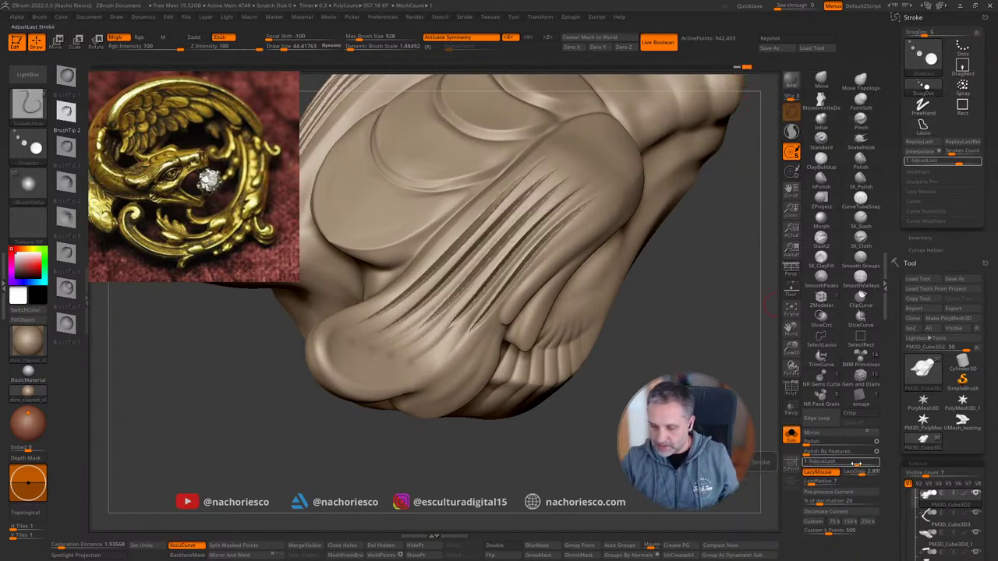
pyautogui.moveTo(856, 464)
pyautogui.mouseDown()
pyautogui.moveTo(836, 464)
pyautogui.moveTo(853, 465)
pyautogui.mouseUp()
pyautogui.moveTo(234, 390); pyautogui.dragTo(296, 367)
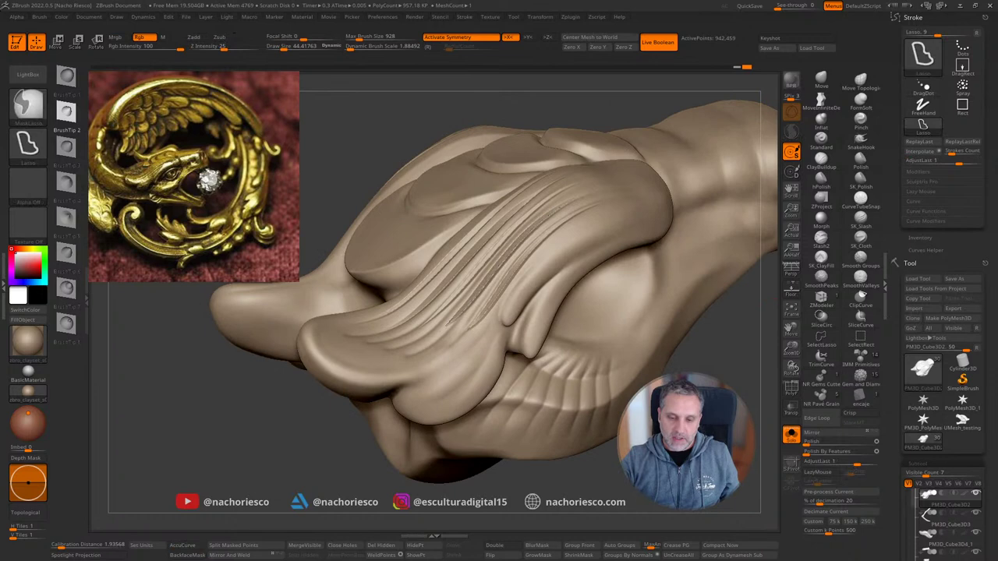
pyautogui.moveTo(233, 389); pyautogui.dragTo(280, 413)
# Step: Undo the adjusted interpolated strokes and their guide grooves on the crest lobe
pyautogui.moveTo(546, 444)
pyautogui.mouseDown()
pyautogui.moveTo(593, 390)
pyautogui.moveTo(731, 382)
pyautogui.moveTo(608, 366)
pyautogui.moveTo(577, 374)
pyautogui.moveTo(562, 437)
pyautogui.moveTo(577, 417)
pyautogui.moveTo(581, 441)
pyautogui.moveTo(574, 409)
pyautogui.moveTo(531, 374)
pyautogui.moveTo(461, 405)
pyautogui.moveTo(390, 351)
pyautogui.moveTo(549, 395)
pyautogui.mouseUp()
pyautogui.hotkey('ctrl', 'z')
pyautogui.hotkey('ctrl', 'z')
pyautogui.hotkey('ctrl', 'z')
pyautogui.hotkey('ctrl', 'z')
pyautogui.hotkey('ctrl', 'z')
# Step: Fill and smooth away the old grooves on the crest's side lobes with SK_ClayFill, SmoothPeaks and SmoothValleys at draw size about 157
pyautogui.press('s')
pyautogui.moveTo(550, 396); pyautogui.dragTo(557, 396)
pyautogui.press('shift')
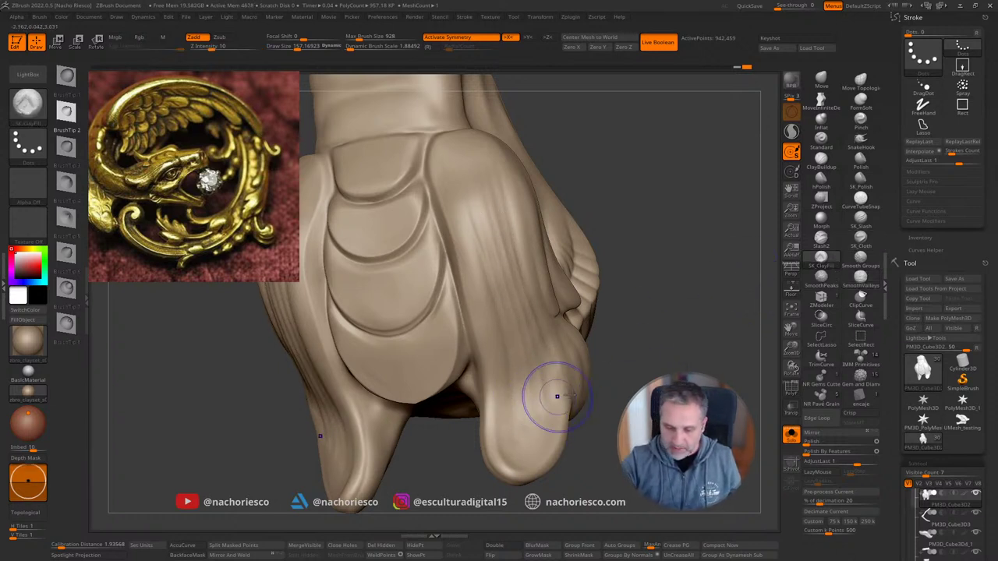
pyautogui.click(830, 278)
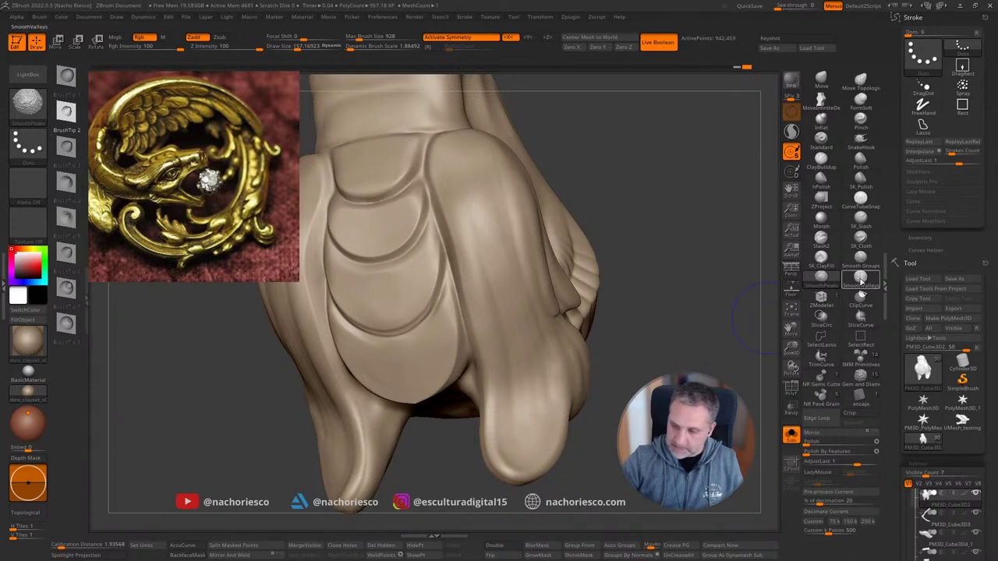
pyautogui.click(860, 279)
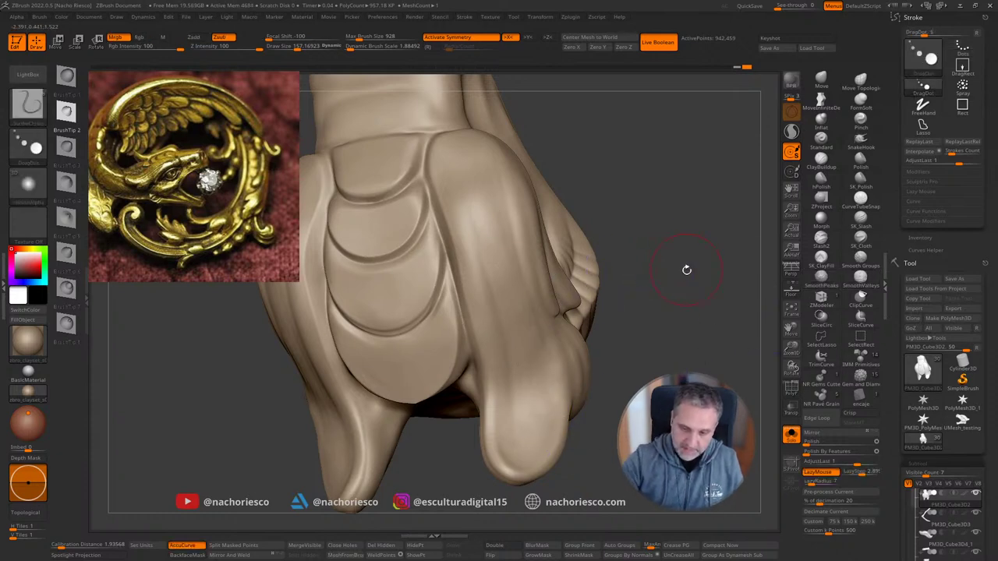
pyautogui.moveTo(686, 270)
pyautogui.mouseDown()
pyautogui.moveTo(722, 256)
pyautogui.moveTo(733, 488)
pyautogui.moveTo(702, 461)
pyautogui.moveTo(686, 390)
pyautogui.moveTo(671, 437)
pyautogui.moveTo(686, 445)
pyautogui.moveTo(624, 433)
pyautogui.moveTo(622, 409)
pyautogui.moveTo(652, 460)
pyautogui.moveTo(636, 405)
pyautogui.moveTo(646, 364)
pyautogui.mouseUp()
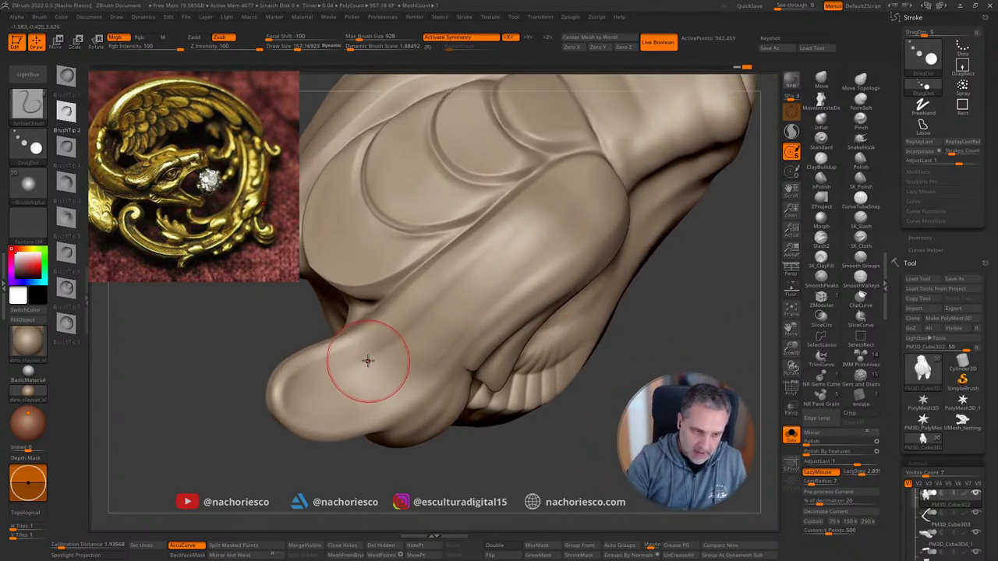
# Step: Try carving a groove along the smoothed crest lobe at draw size about 88, first at full and then at reduced Z Intensity
pyautogui.press('s')
pyautogui.moveTo(367, 361); pyautogui.dragTo(357, 353)
pyautogui.moveTo(419, 306)
pyautogui.mouseDown()
pyautogui.moveTo(521, 211)
pyautogui.moveTo(593, 172)
pyautogui.mouseUp()
pyautogui.hotkey('ctrl', 'z')
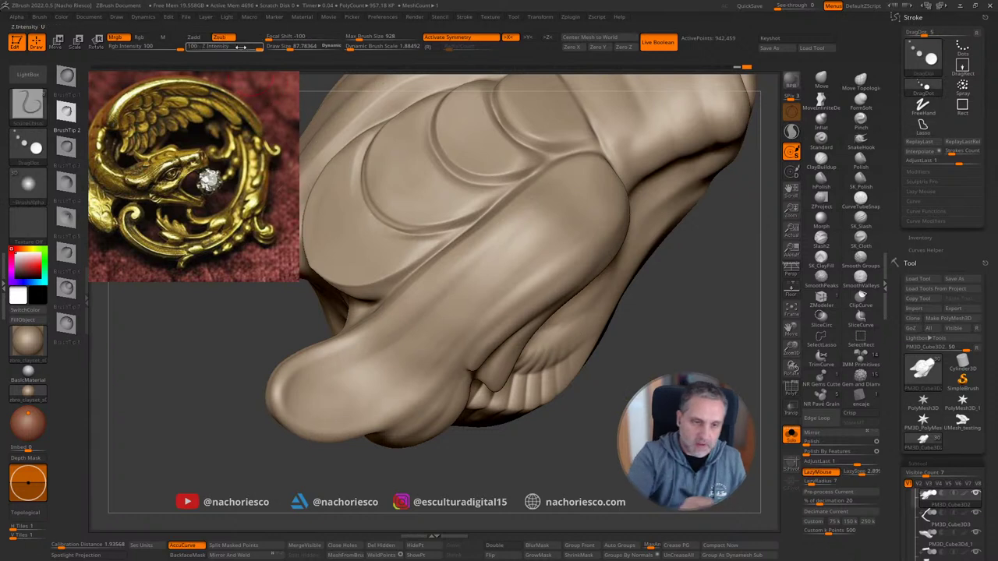
pyautogui.moveTo(257, 46); pyautogui.dragTo(240, 46)
pyautogui.moveTo(310, 369)
pyautogui.mouseDown()
pyautogui.moveTo(402, 318)
pyautogui.moveTo(530, 204)
pyautogui.moveTo(583, 176)
pyautogui.mouseUp()
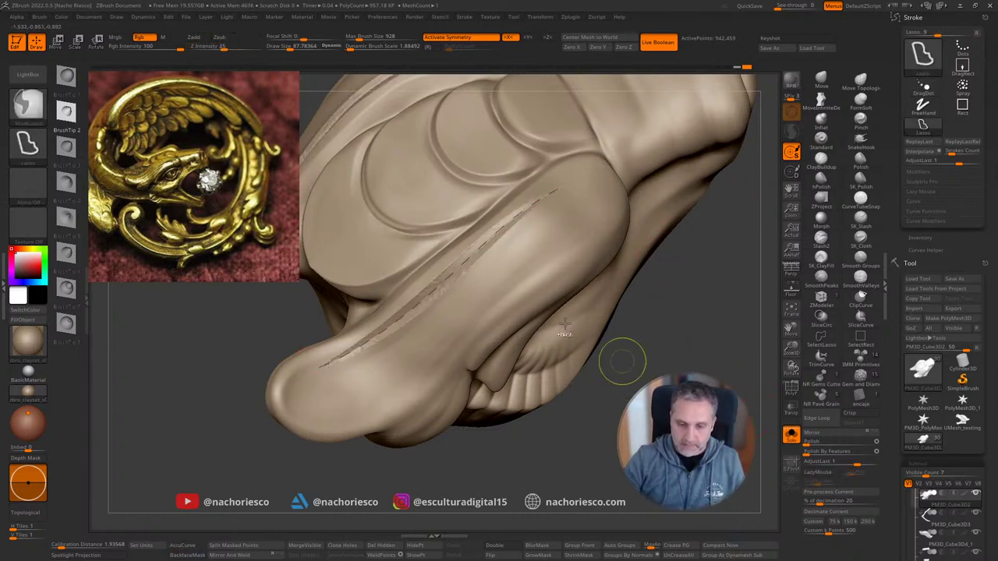
pyautogui.hotkey('ctrl', 'z')
# Step: Try carving the same crest groove with BrushTip 2 at Z Intensity 31 and at 38
pyautogui.click(228, 46)
pyautogui.moveTo(315, 370)
pyautogui.mouseDown()
pyautogui.moveTo(434, 297)
pyautogui.moveTo(561, 187)
pyautogui.moveTo(596, 170)
pyautogui.mouseUp()
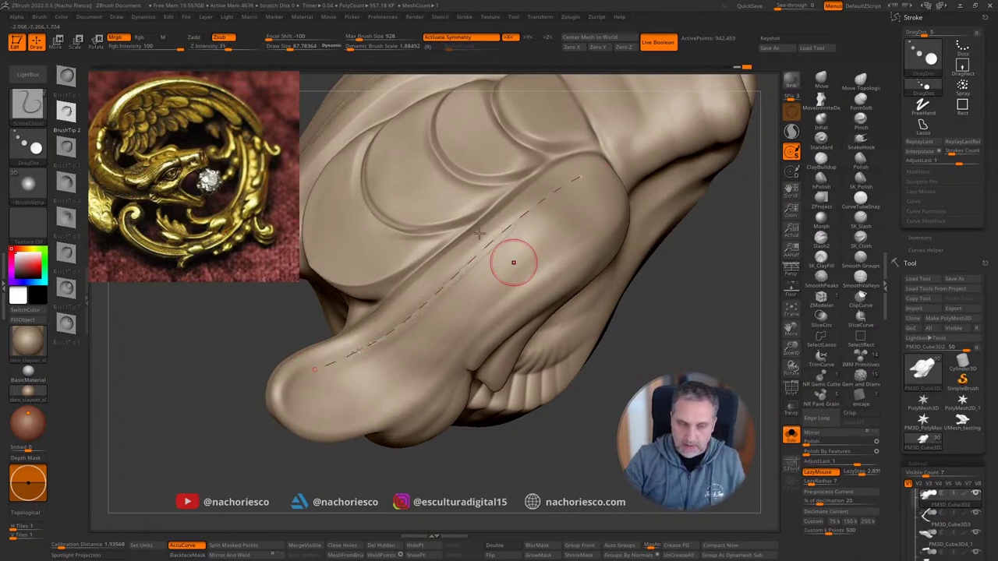
pyautogui.click(231, 46)
pyautogui.hotkey('ctrl', 'z')
pyautogui.moveTo(319, 364); pyautogui.dragTo(353, 352)
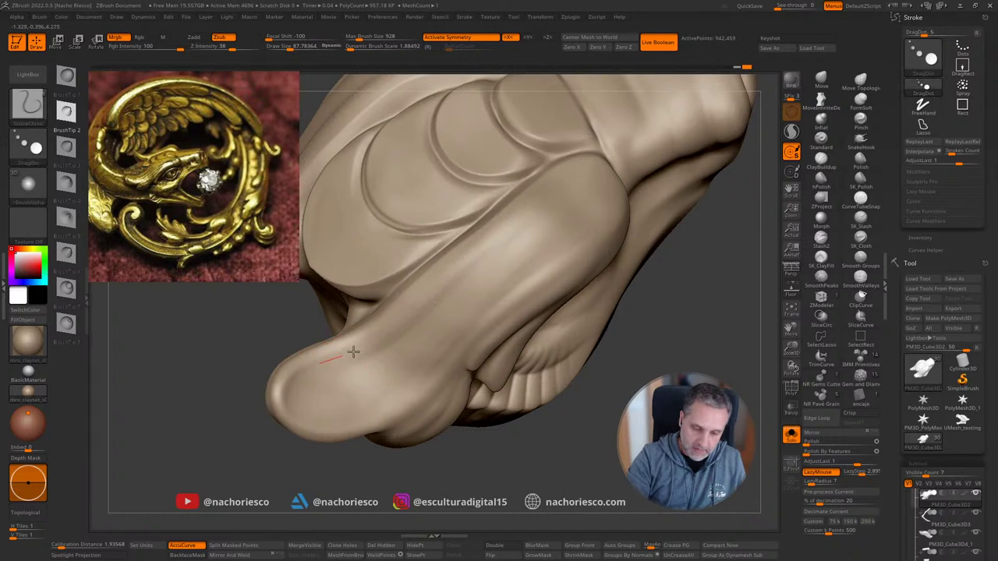
pyautogui.moveTo(544, 196); pyautogui.dragTo(573, 181)
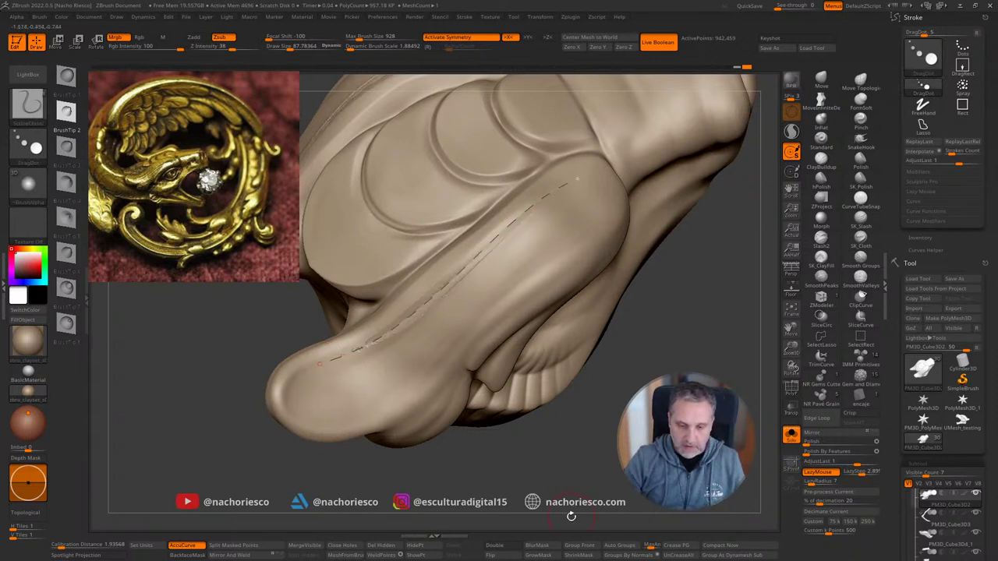
pyautogui.hotkey('ctrl', 'z')
# Step: Try carving the crest groove with BrushTip 3 at Z Intensity 38 and at 53
pyautogui.click(66, 144)
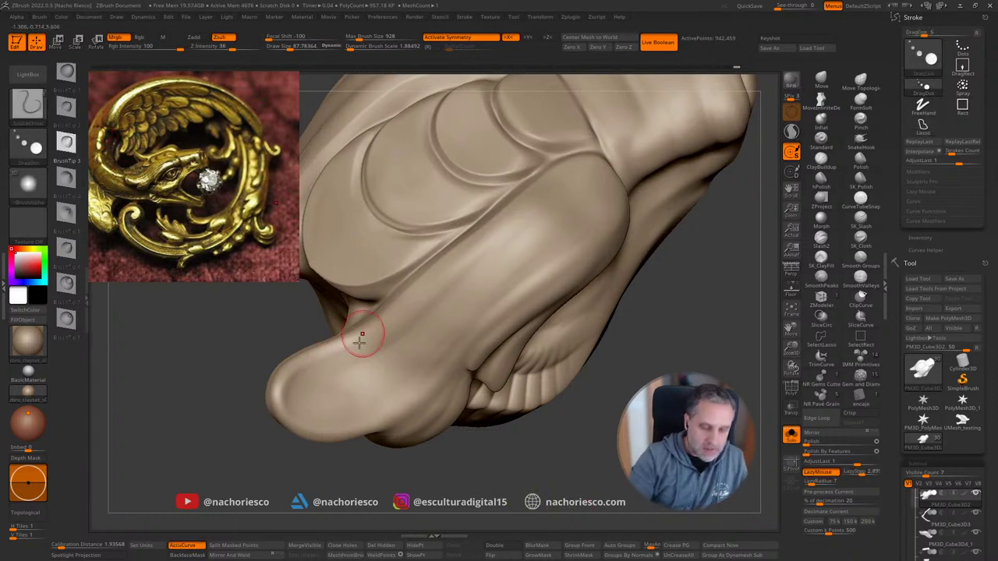
pyautogui.moveTo(466, 254); pyautogui.dragTo(587, 167)
pyautogui.hotkey('ctrl', 'z')
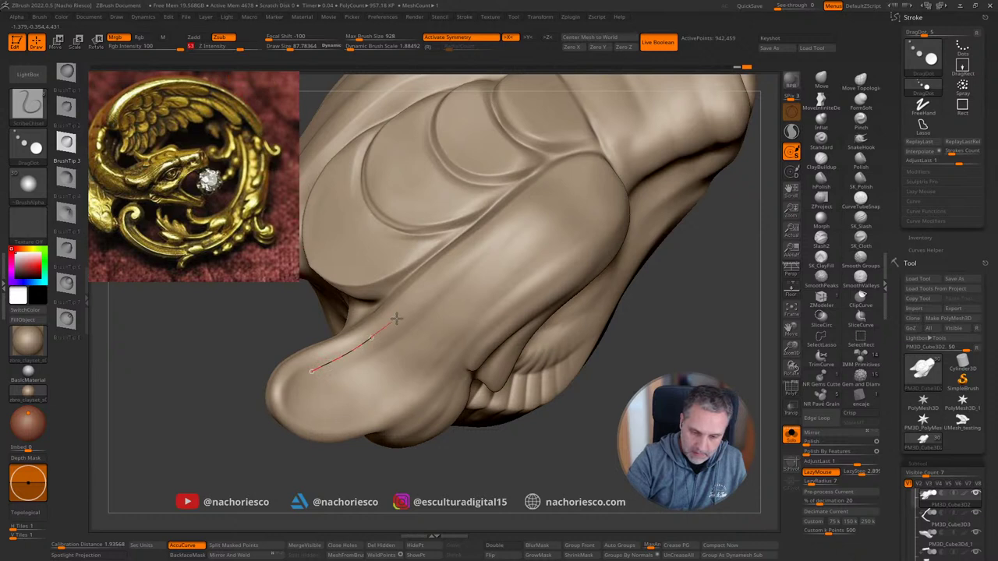
pyautogui.moveTo(396, 318); pyautogui.dragTo(589, 166)
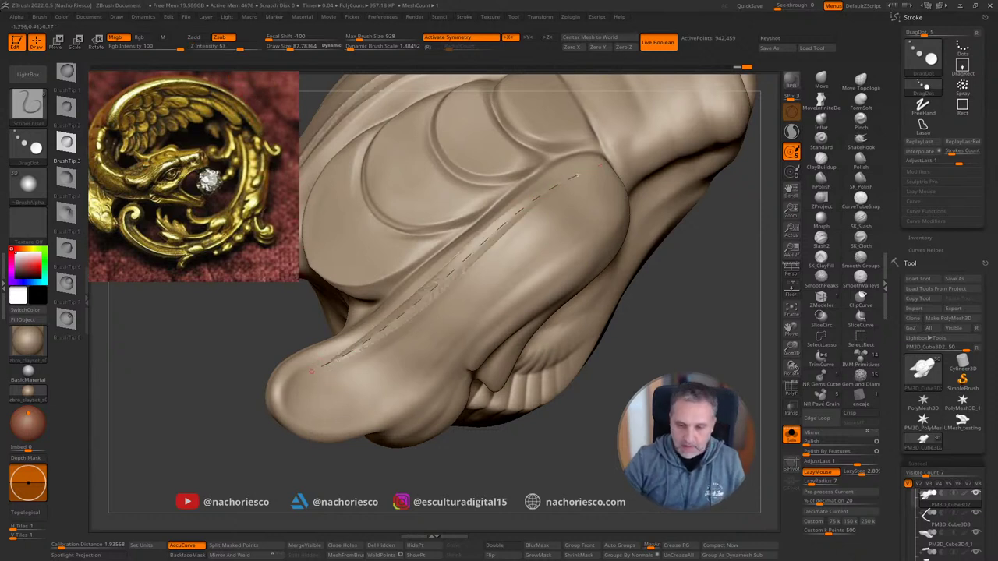
pyautogui.hotkey('ctrl', 'z')
# Step: Carve a long groove along the crest lobe's upper edge with BrushTip 3 at draw size about 54 and Z Intensity 75
pyautogui.press('s')
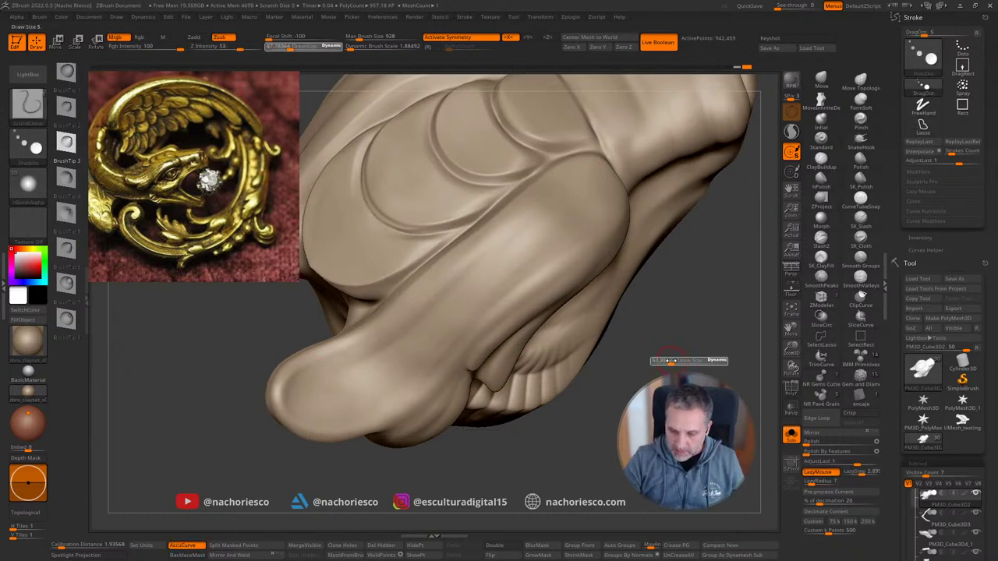
pyautogui.moveTo(306, 369); pyautogui.dragTo(352, 349)
pyautogui.moveTo(467, 250)
pyautogui.mouseDown()
pyautogui.moveTo(602, 164)
pyautogui.moveTo(579, 173)
pyautogui.mouseUp()
pyautogui.hotkey('ctrl', 'z')
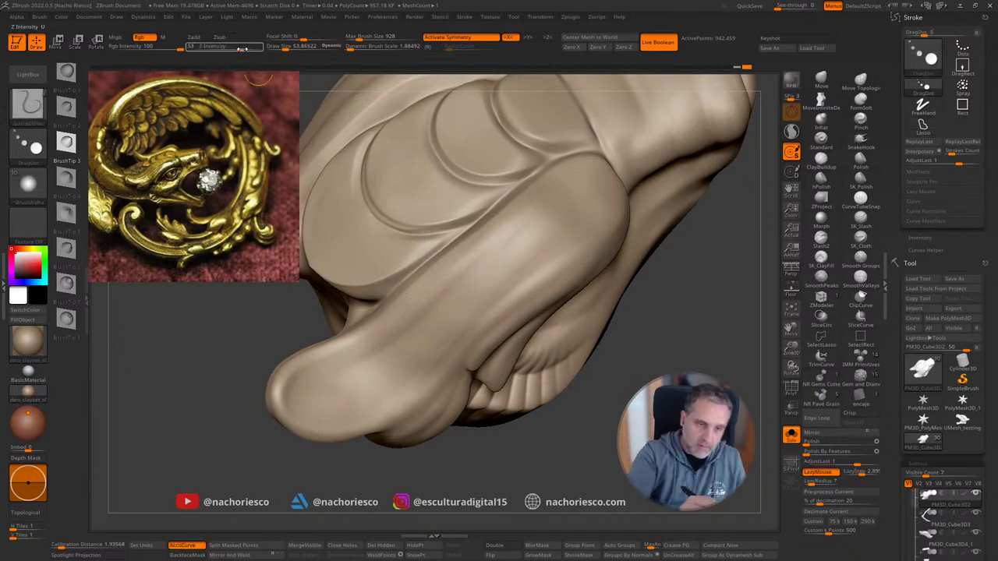
pyautogui.moveTo(305, 375)
pyautogui.mouseDown()
pyautogui.moveTo(570, 174)
pyautogui.moveTo(600, 163)
pyautogui.mouseUp()
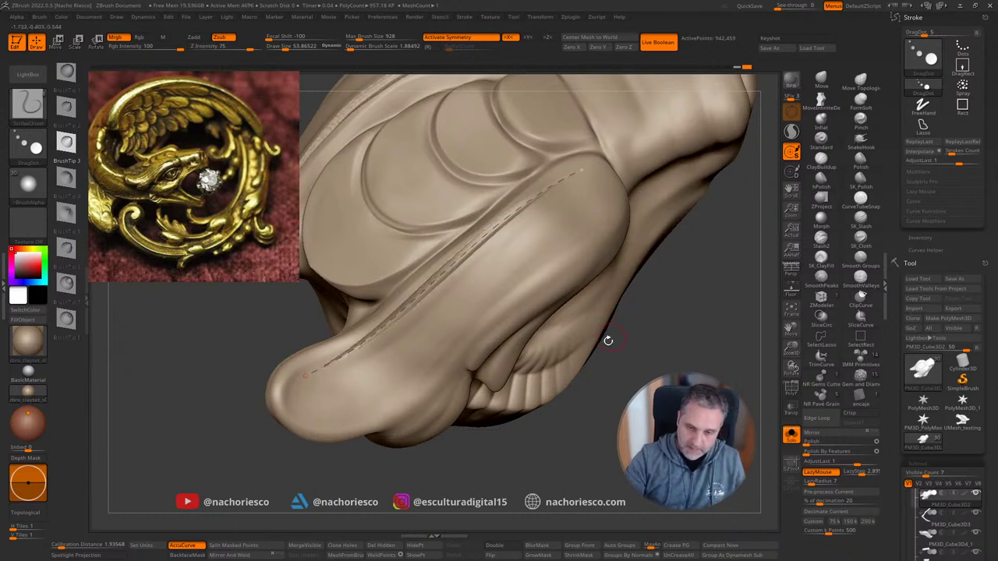
# Step: Carve a groove along the crest lobe's lower edge and fill the gap with interpolated parallel grooves, using BrushTip 3 at Z Intensity 75
pyautogui.moveTo(380, 416); pyautogui.dragTo(407, 399)
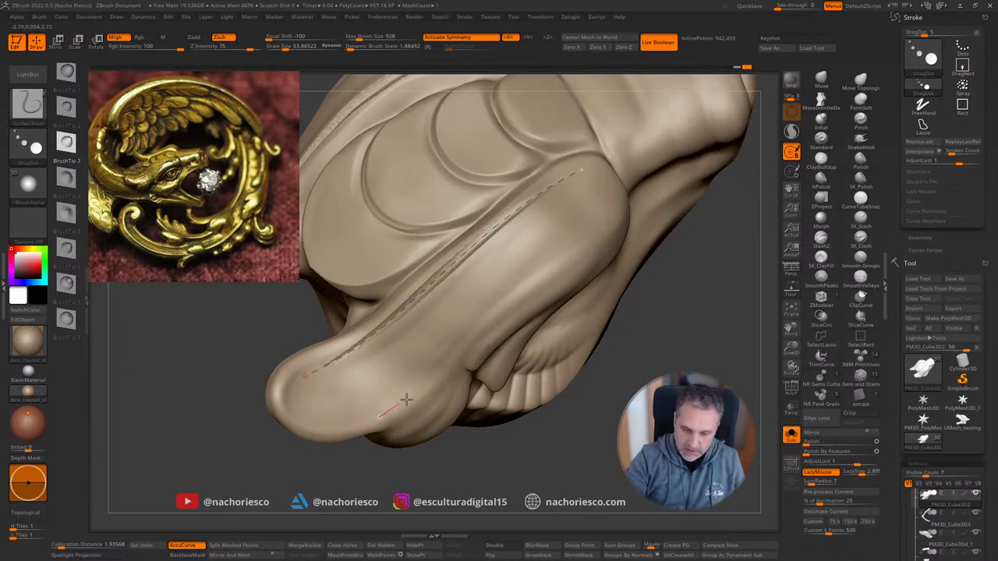
pyautogui.moveTo(649, 221); pyautogui.dragTo(649, 221)
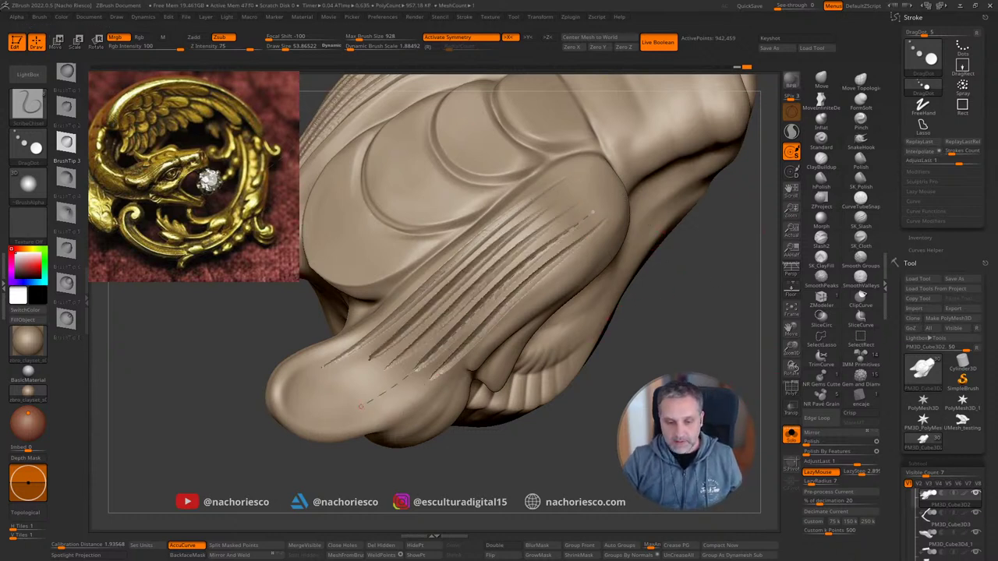
pyautogui.moveTo(683, 334)
pyautogui.mouseDown()
pyautogui.moveTo(623, 390)
pyautogui.moveTo(481, 482)
pyautogui.moveTo(481, 516)
pyautogui.moveTo(481, 461)
pyautogui.moveTo(514, 460)
pyautogui.moveTo(518, 425)
pyautogui.moveTo(499, 487)
pyautogui.moveTo(702, 521)
pyautogui.mouseUp()
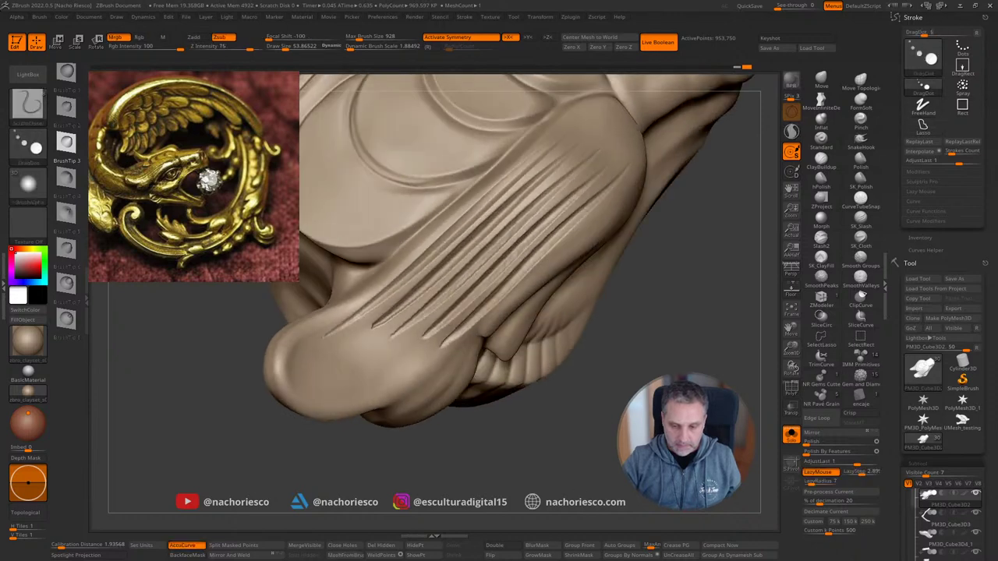
# Step: Soften the sharp ridges and groove ends on the crest lobe with SmoothPeaks at draw size about 106
pyautogui.moveTo(686, 328); pyautogui.dragTo(663, 327)
pyautogui.press('s')
pyautogui.moveTo(532, 314); pyautogui.dragTo(544, 314)
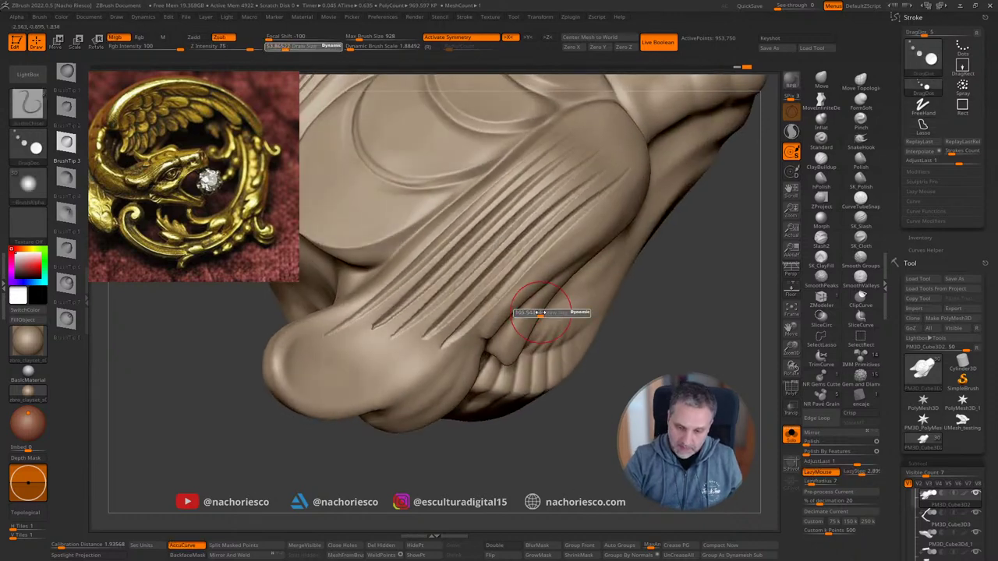
pyautogui.keyDown('shift'); pyautogui.click(825, 278); pyautogui.keyUp('shift')
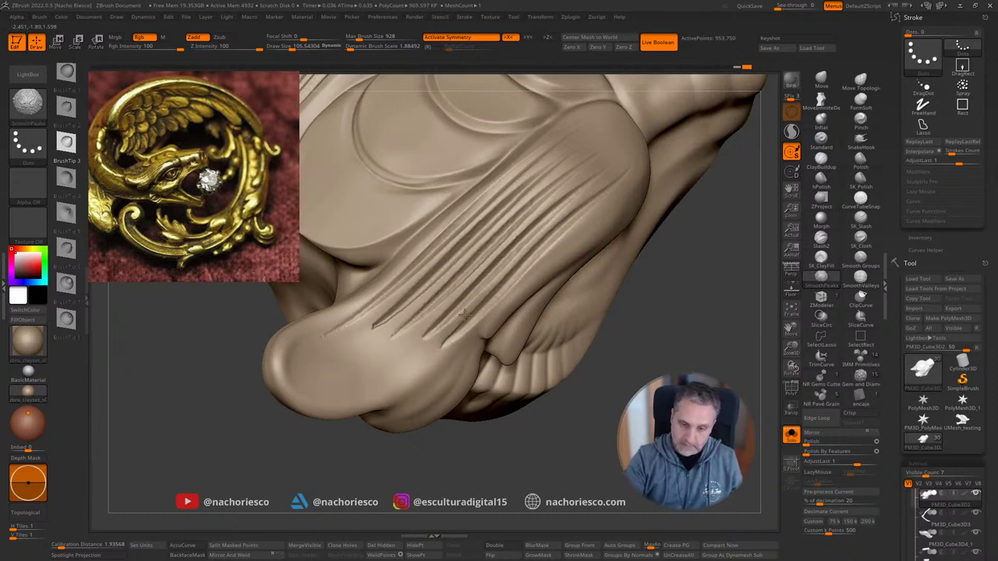
pyautogui.keyDown('shift'); pyautogui.moveTo(384, 309); pyautogui.dragTo(370, 325); pyautogui.keyUp('shift')
pyautogui.moveTo(702, 335); pyautogui.dragTo(729, 337)
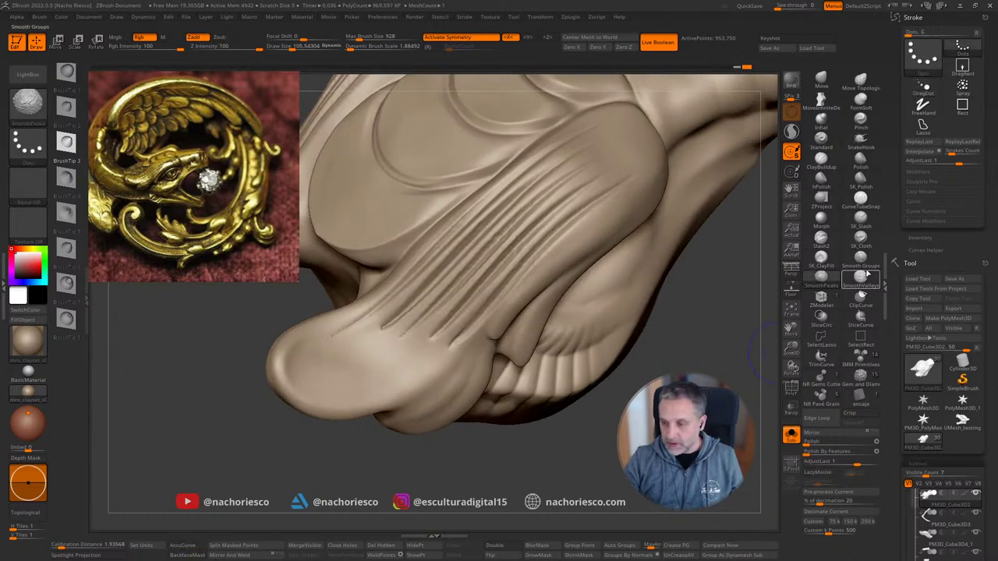
# Step: Smooth the grooves on the crest lobe with SmoothValleys
pyautogui.click(861, 281)
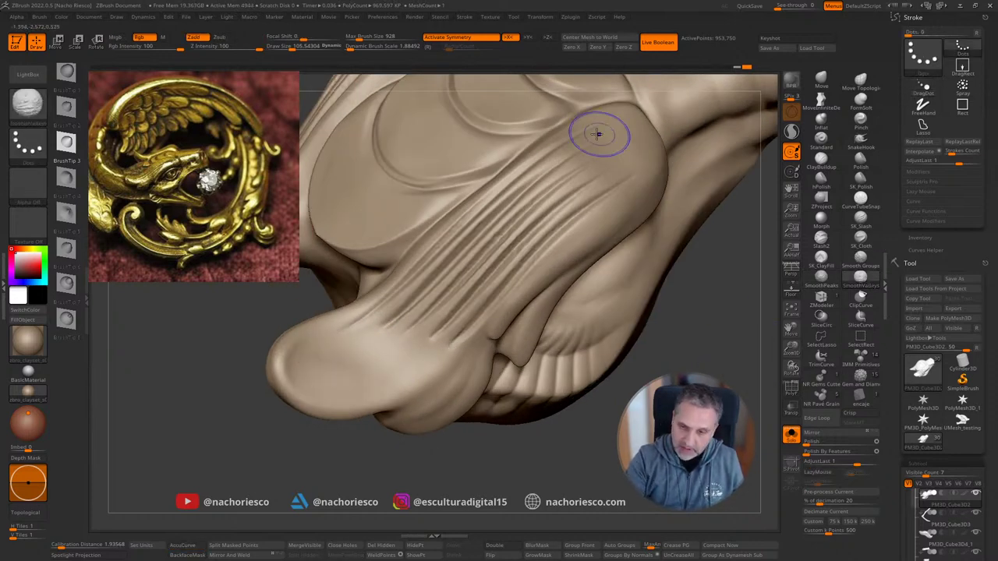
pyautogui.moveTo(710, 306)
pyautogui.keyDown('ctrl'); pyautogui.mouseDown(button='right')
pyautogui.moveTo(717, 364)
pyautogui.moveTo(677, 336)
pyautogui.moveTo(714, 327)
pyautogui.mouseUp(button='right'); pyautogui.keyUp('ctrl')
pyautogui.moveTo(688, 403)
pyautogui.keyDown('alt'); pyautogui.mouseDown(button='right')
pyautogui.moveTo(577, 410)
pyautogui.moveTo(523, 388)
pyautogui.mouseUp(button='right'); pyautogui.keyUp('alt')
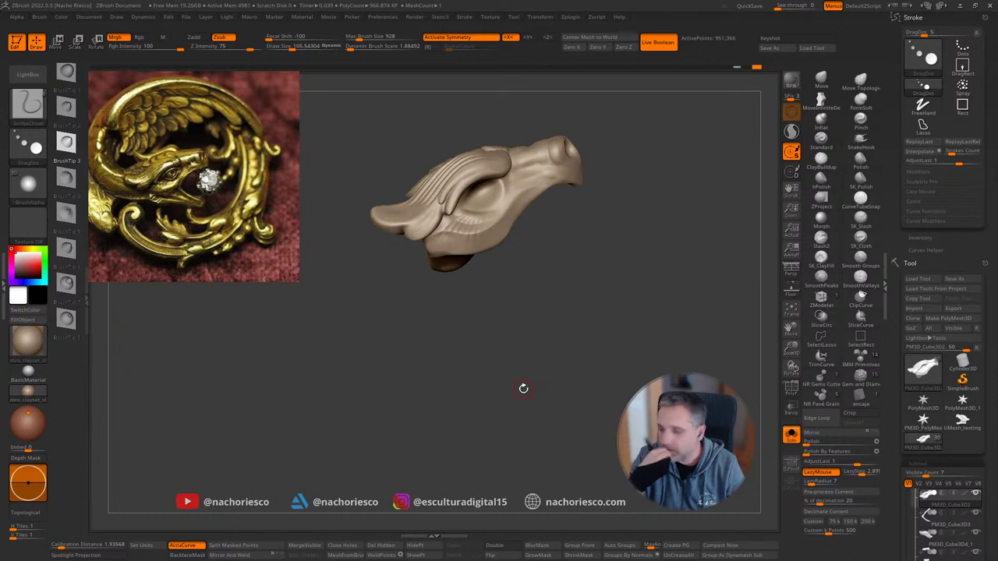
# Step: Turn off Solo to show every part of the dragon head and examine the grooved crest on the whole model
pyautogui.click(791, 435)
pyautogui.moveTo(673, 342); pyautogui.dragTo(694, 429)
pyautogui.moveTo(577, 440); pyautogui.dragTo(580, 430)
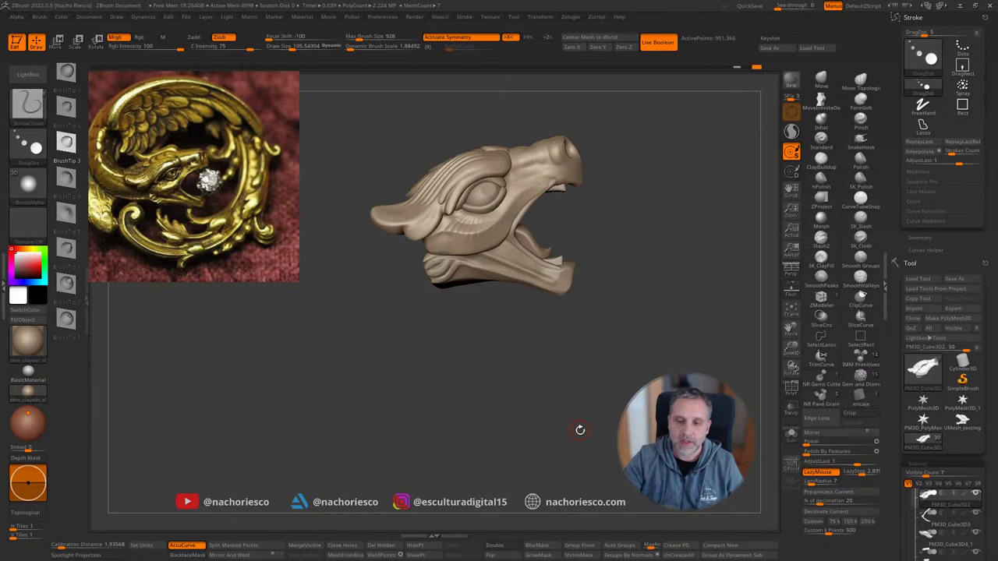
pyautogui.keyDown('alt'); pyautogui.moveTo(722, 291); pyautogui.dragTo(675, 398); pyautogui.keyUp('alt')
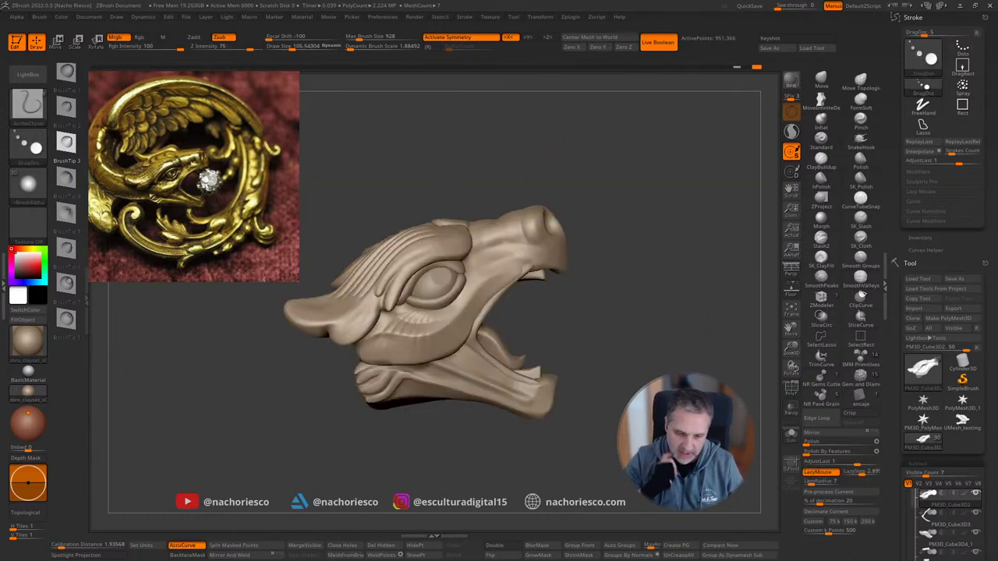
pyautogui.moveTo(686, 300)
pyautogui.keyDown('alt'); pyautogui.mouseDown()
pyautogui.moveTo(708, 371)
pyautogui.moveTo(733, 308)
pyautogui.mouseUp(); pyautogui.keyUp('alt')
# Step: Build a row of round bumps along the side of the lower jaw with ClayBuildup at draw size about 57 and Z Intensity 20
pyautogui.keyDown('alt'); pyautogui.click(548, 417); pyautogui.keyUp('alt')
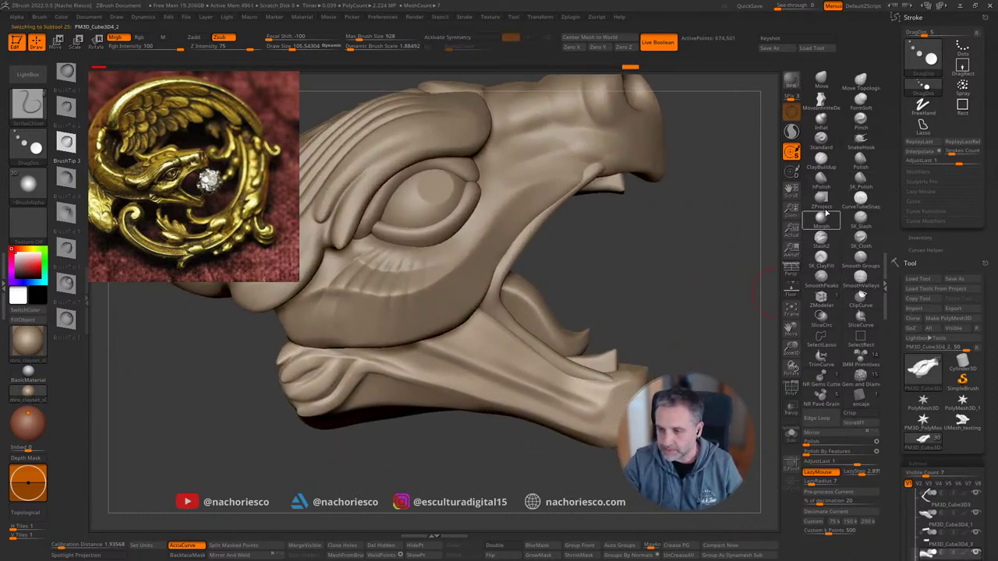
pyautogui.click(825, 160)
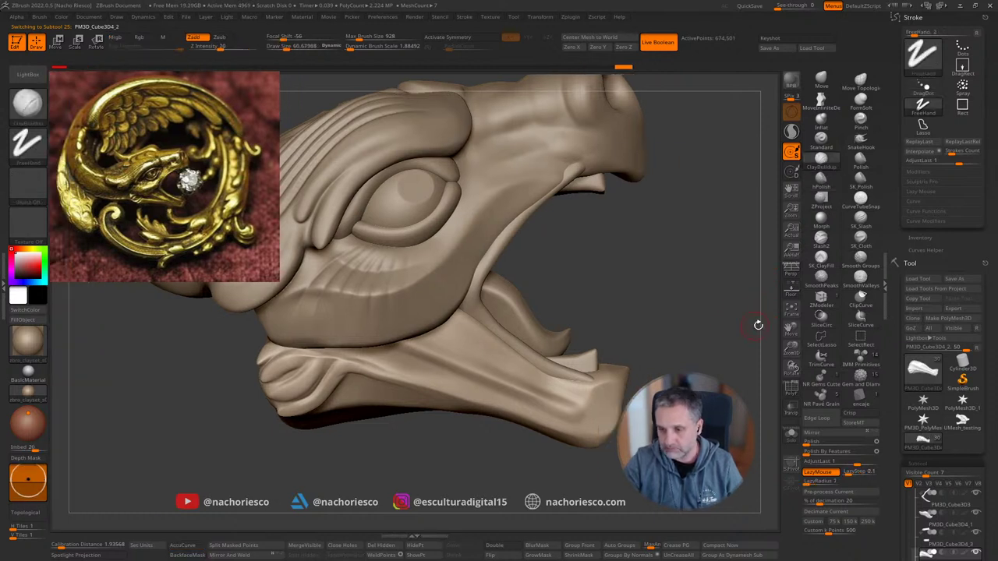
pyautogui.press('s')
pyautogui.moveTo(456, 341)
pyautogui.mouseDown()
pyautogui.moveTo(436, 341)
pyautogui.moveTo(452, 329)
pyautogui.moveTo(457, 348)
pyautogui.moveTo(556, 389)
pyautogui.mouseUp()
pyautogui.moveTo(585, 380); pyautogui.dragTo(593, 378)
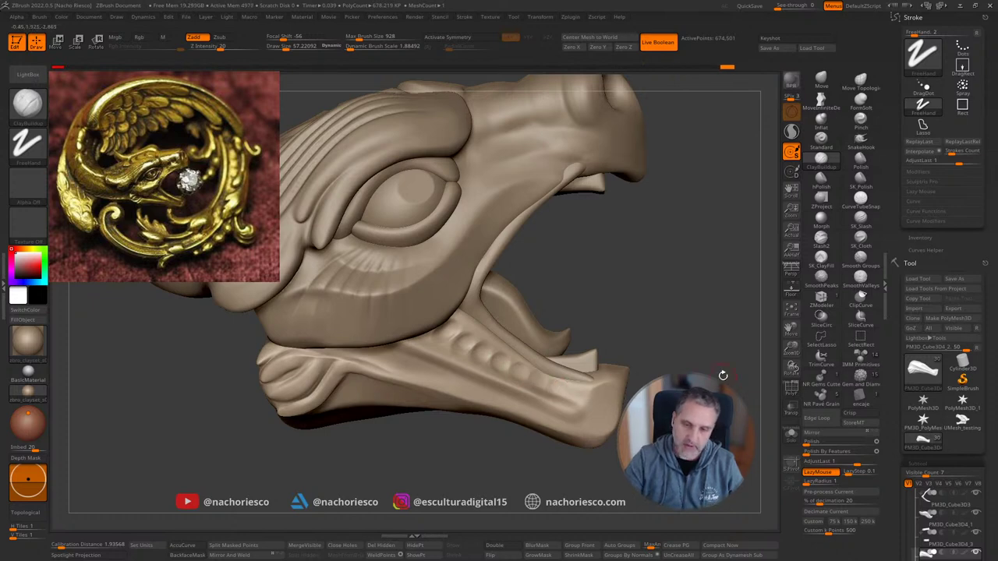
# Step: Strengthen the lower jaw's bumps with AdjustLast, trying higher values and settling at about 1.25
pyautogui.moveTo(722, 374)
pyautogui.mouseDown()
pyautogui.moveTo(737, 357)
pyautogui.moveTo(675, 339)
pyautogui.mouseUp()
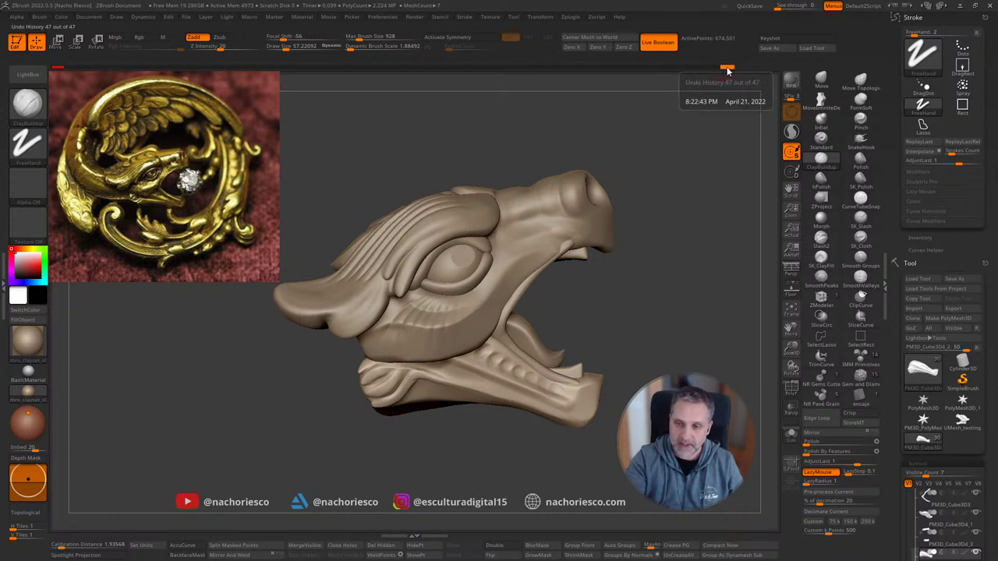
pyautogui.moveTo(723, 71); pyautogui.dragTo(534, 85)
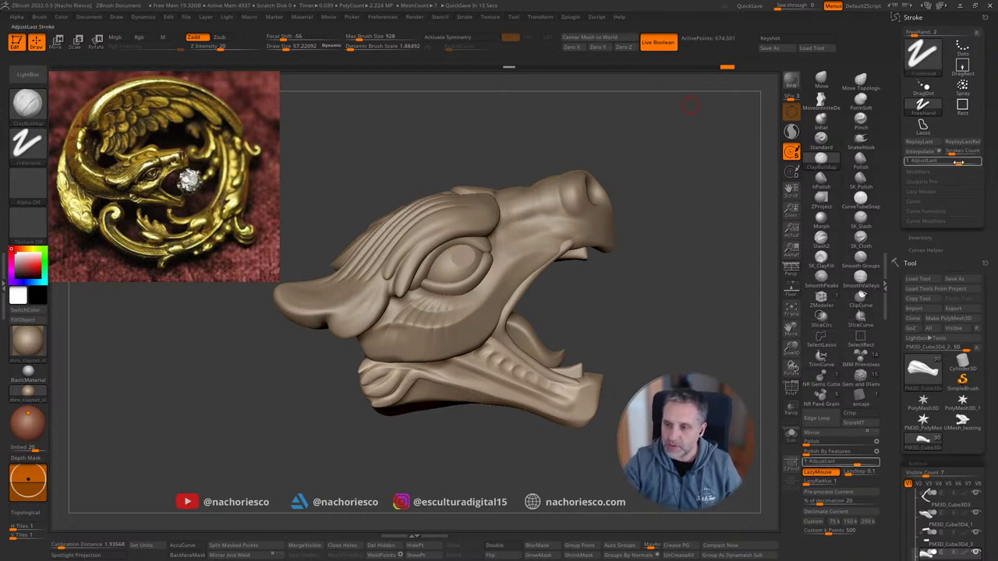
pyautogui.moveTo(959, 163)
pyautogui.mouseDown()
pyautogui.moveTo(974, 165)
pyautogui.moveTo(912, 163)
pyautogui.moveTo(972, 166)
pyautogui.mouseUp()
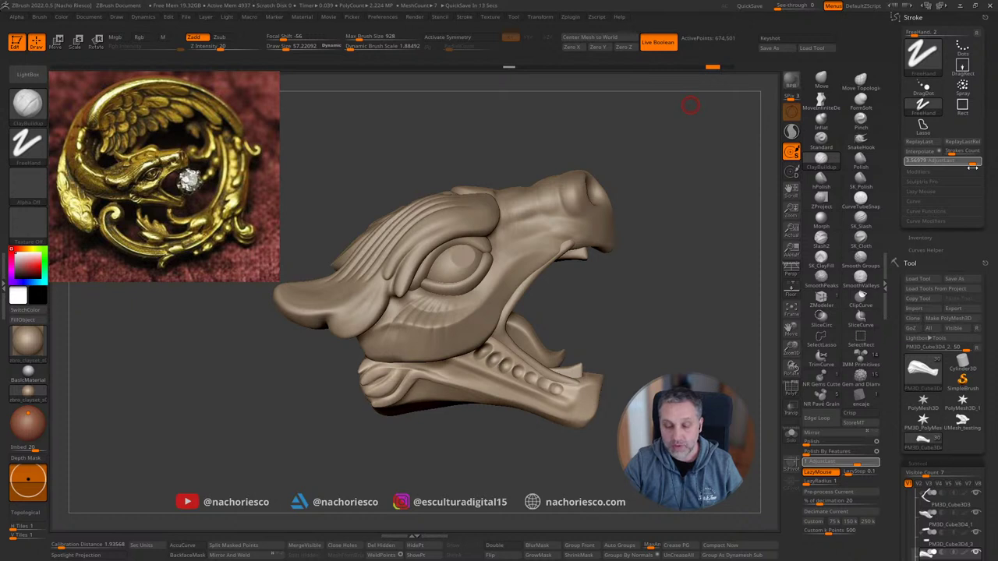
pyautogui.moveTo(972, 166); pyautogui.dragTo(970, 165)
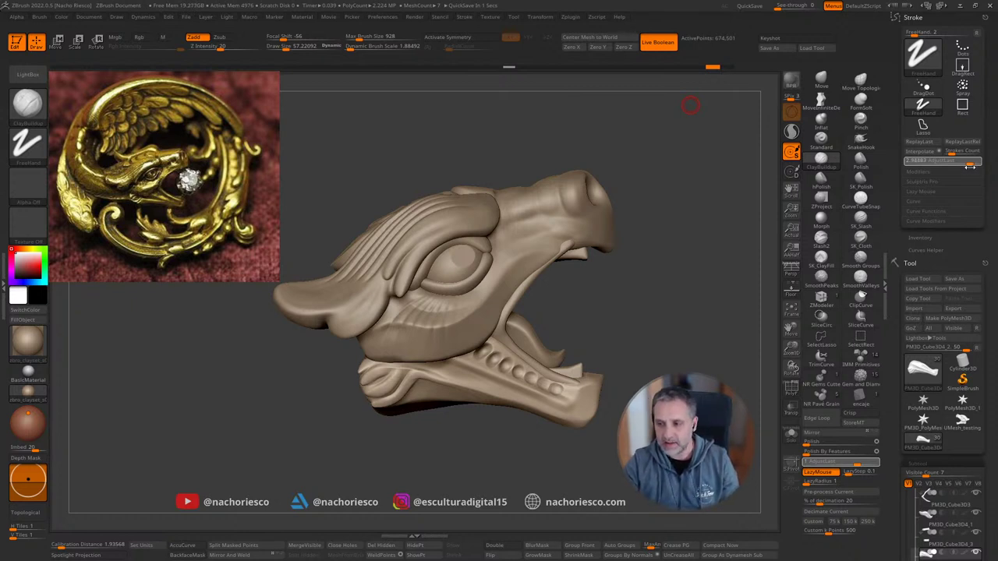
pyautogui.moveTo(965, 166); pyautogui.dragTo(962, 165)
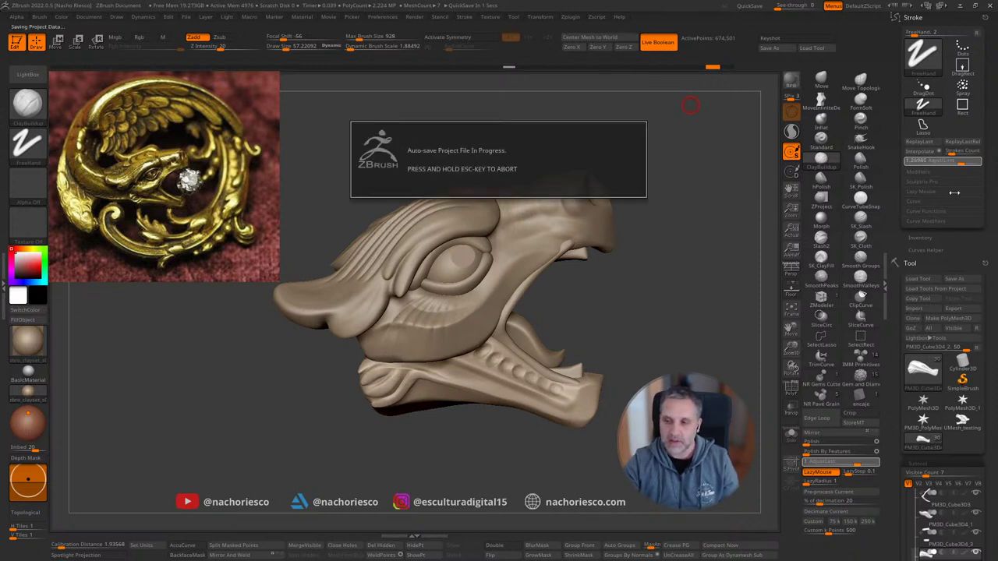
# Step: Select the upper head and shape the cheek edge near the mouth corner with SK_Cloth, using Alpha 39 at draw size about 101
pyautogui.moveTo(709, 312); pyautogui.dragTo(676, 299)
pyautogui.keyDown('alt'); pyautogui.click(479, 323); pyautogui.keyUp('alt')
pyautogui.click(860, 238)
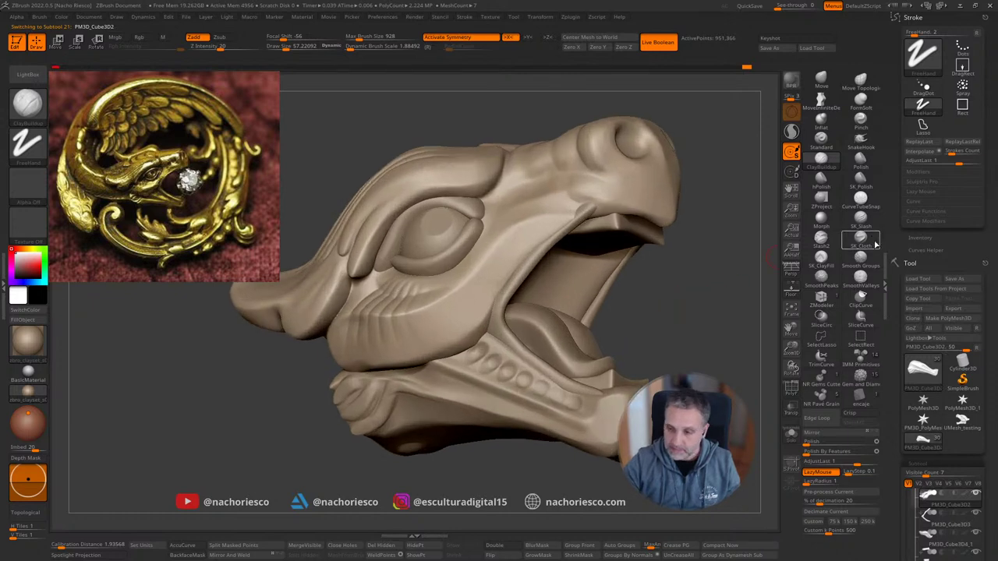
pyautogui.press('s')
pyautogui.moveTo(480, 313); pyautogui.dragTo(478, 313)
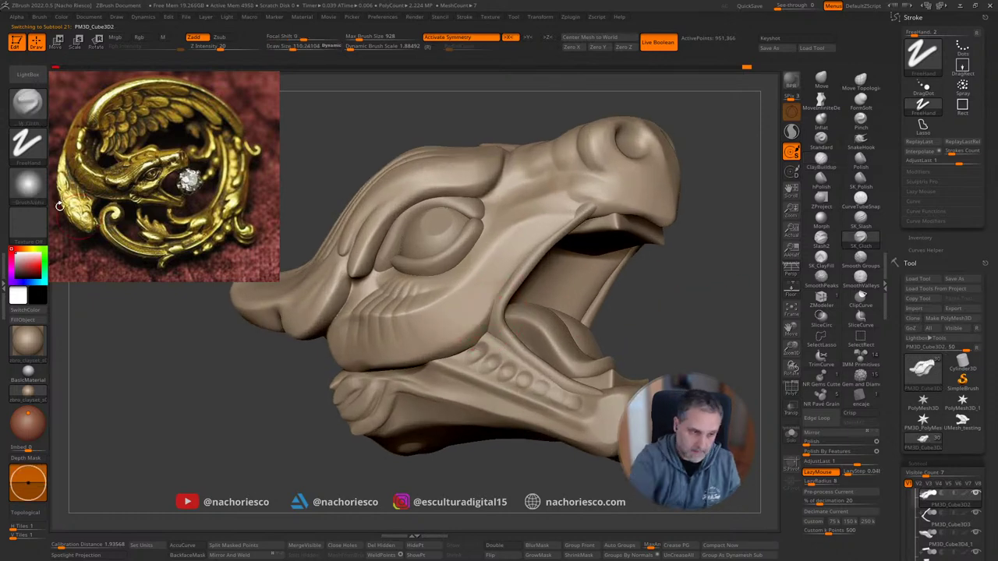
pyautogui.click(28, 187)
pyautogui.click(200, 289)
pyautogui.press('[')
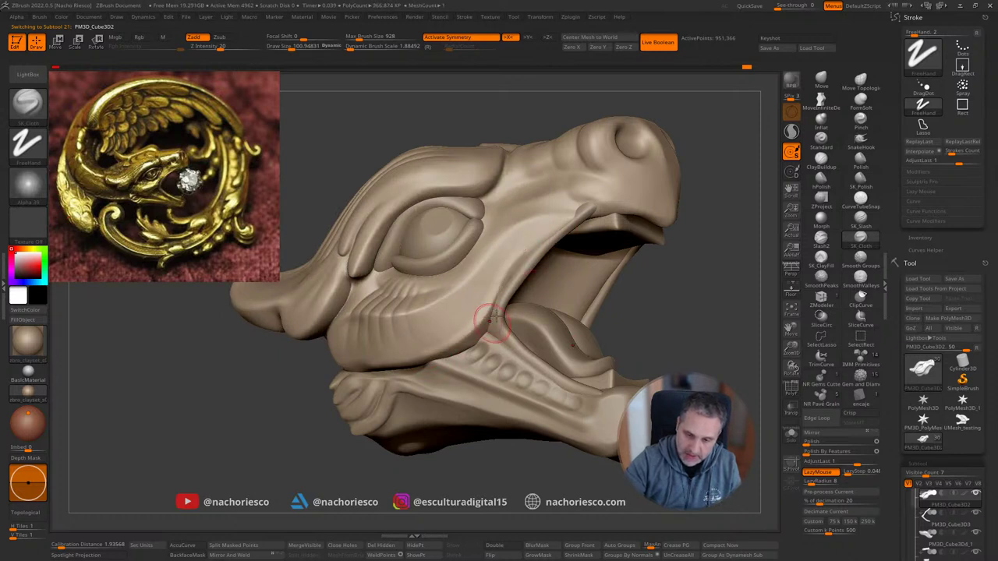
# Step: Smooth the upper head's surface along the mouth edge, from the mouth corner to the upper lip, using SmoothPeaks
pyautogui.keyDown('shift'); pyautogui.moveTo(519, 261); pyautogui.dragTo(517, 270); pyautogui.keyUp('shift')
pyautogui.keyDown('shift'); pyautogui.click(821, 278); pyautogui.keyUp('shift')
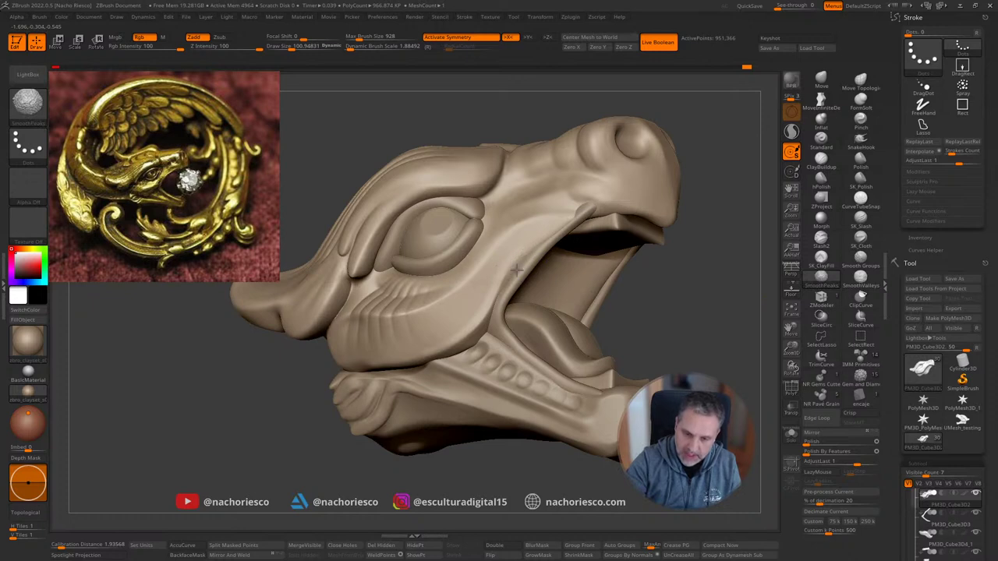
pyautogui.moveTo(636, 282)
pyautogui.mouseDown()
pyautogui.moveTo(700, 334)
pyautogui.moveTo(704, 312)
pyautogui.moveTo(706, 355)
pyautogui.mouseUp()
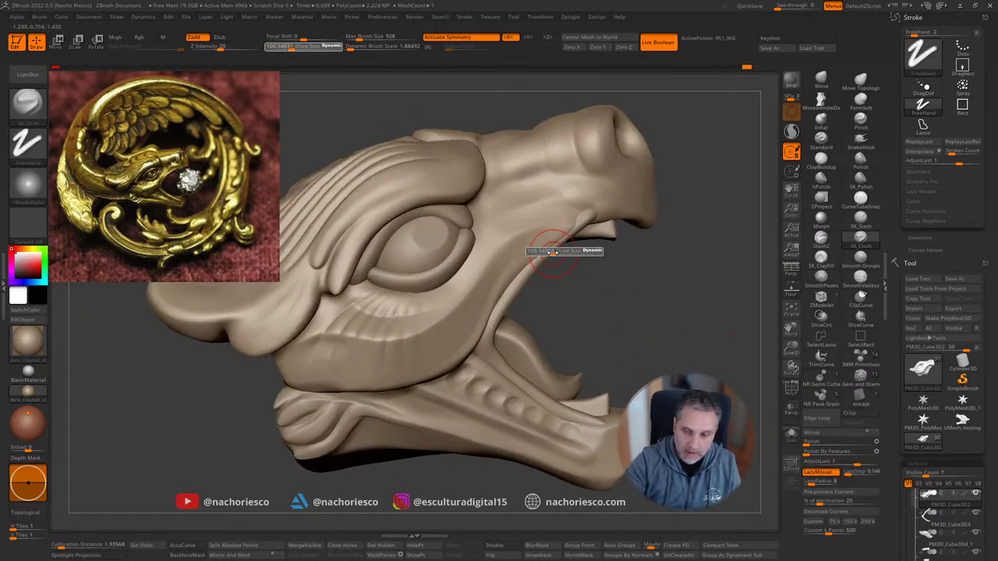
pyautogui.keyDown('alt'); pyautogui.click(585, 211); pyautogui.keyUp('alt')
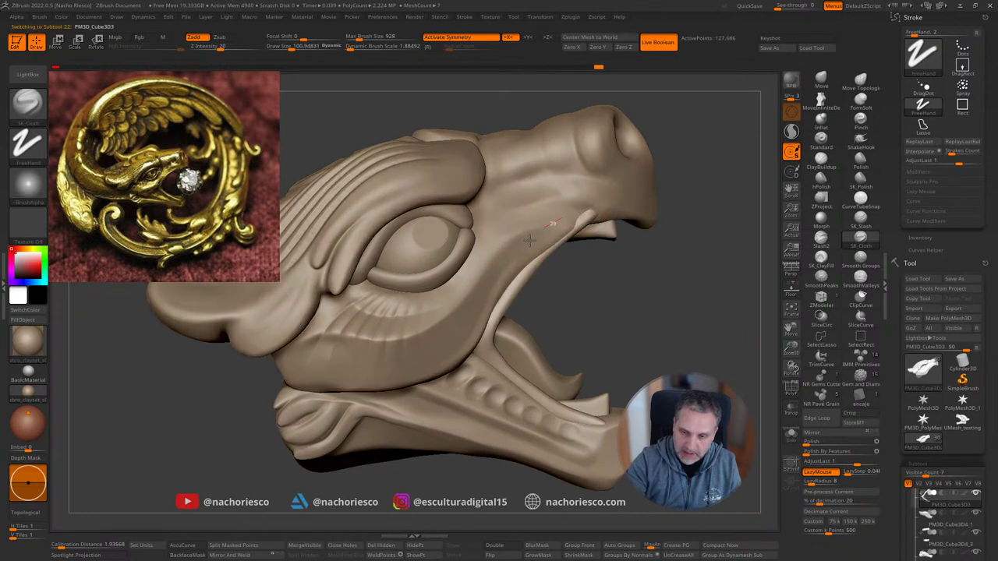
pyautogui.keyDown('alt'); pyautogui.click(582, 213); pyautogui.keyUp('alt')
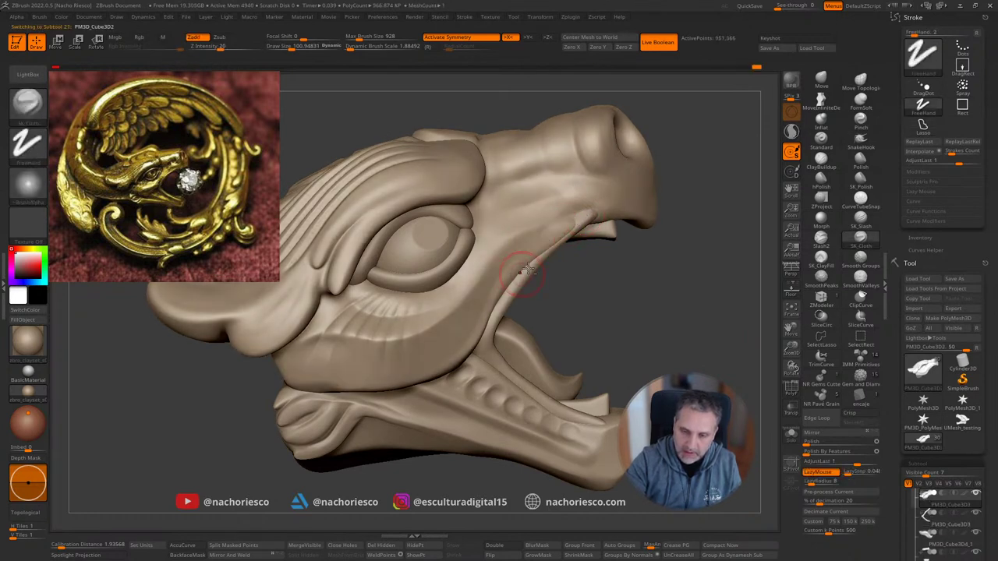
pyautogui.moveTo(562, 225)
pyautogui.keyDown('shift'); pyautogui.mouseDown()
pyautogui.moveTo(568, 217)
pyautogui.moveTo(558, 212)
pyautogui.moveTo(559, 235)
pyautogui.moveTo(517, 241)
pyautogui.moveTo(636, 258)
pyautogui.mouseUp(); pyautogui.keyUp('shift')
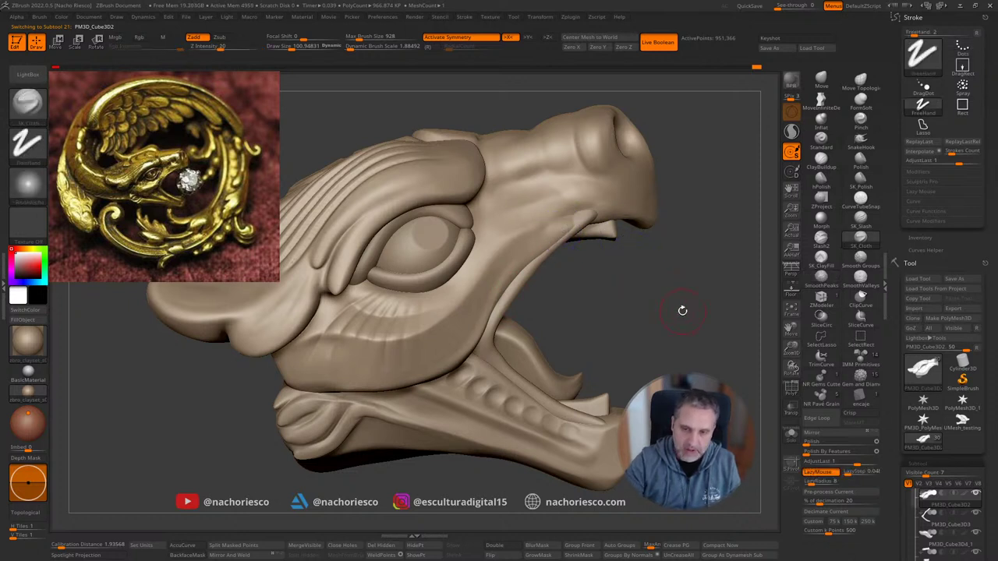
# Step: Polish the upper lip area below the snout with SK_Polish at draw size about 130 and Z Intensity 40
pyautogui.click(861, 187)
pyautogui.moveTo(548, 237); pyautogui.dragTo(546, 237)
pyautogui.moveTo(547, 234)
pyautogui.mouseDown()
pyautogui.moveTo(557, 234)
pyautogui.moveTo(567, 205)
pyautogui.moveTo(593, 196)
pyautogui.mouseUp()
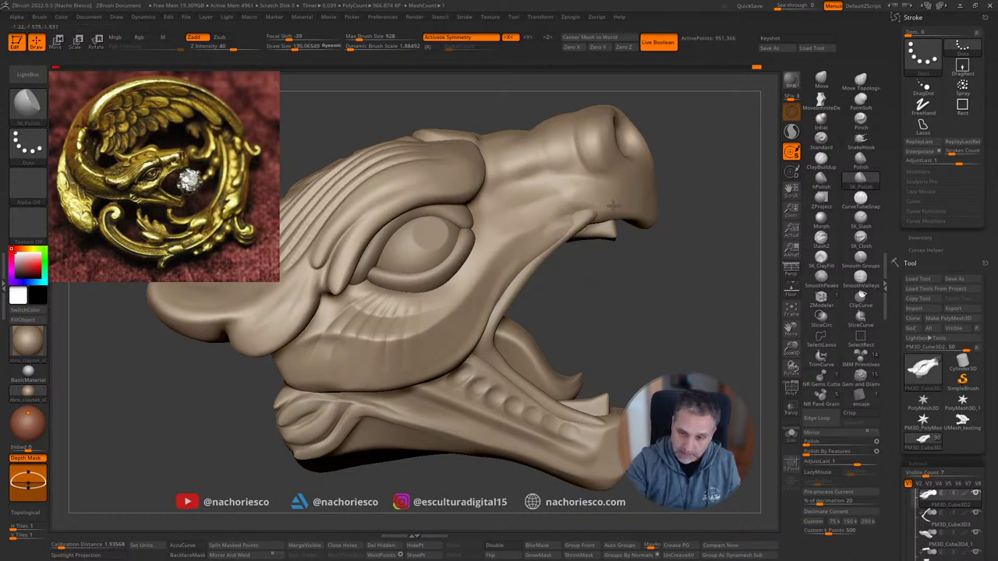
pyautogui.moveTo(675, 305); pyautogui.dragTo(688, 285)
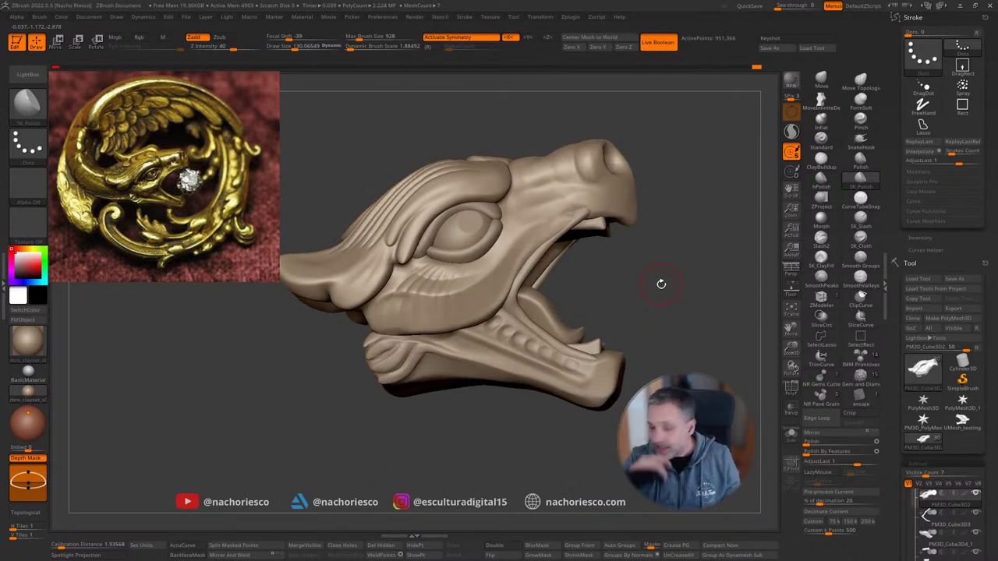
pyautogui.moveTo(661, 284)
pyautogui.mouseDown()
pyautogui.moveTo(666, 330)
pyautogui.moveTo(665, 295)
pyautogui.mouseUp()
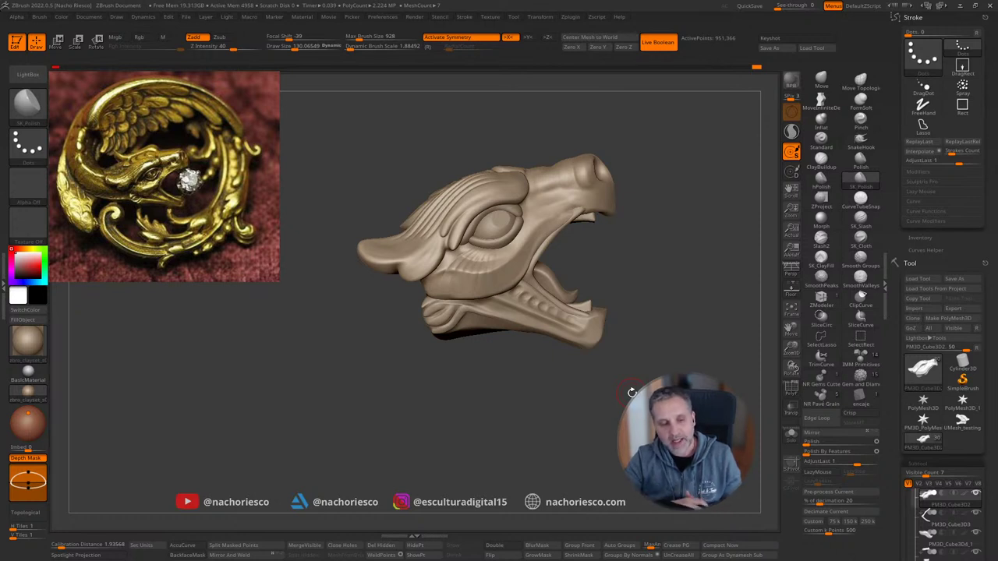
# Step: Pull the rear tip of the crest upward with the Move brush at draw size about 291
pyautogui.moveTo(685, 299); pyautogui.dragTo(712, 323)
pyautogui.press('s')
pyautogui.moveTo(363, 292); pyautogui.dragTo(355, 272)
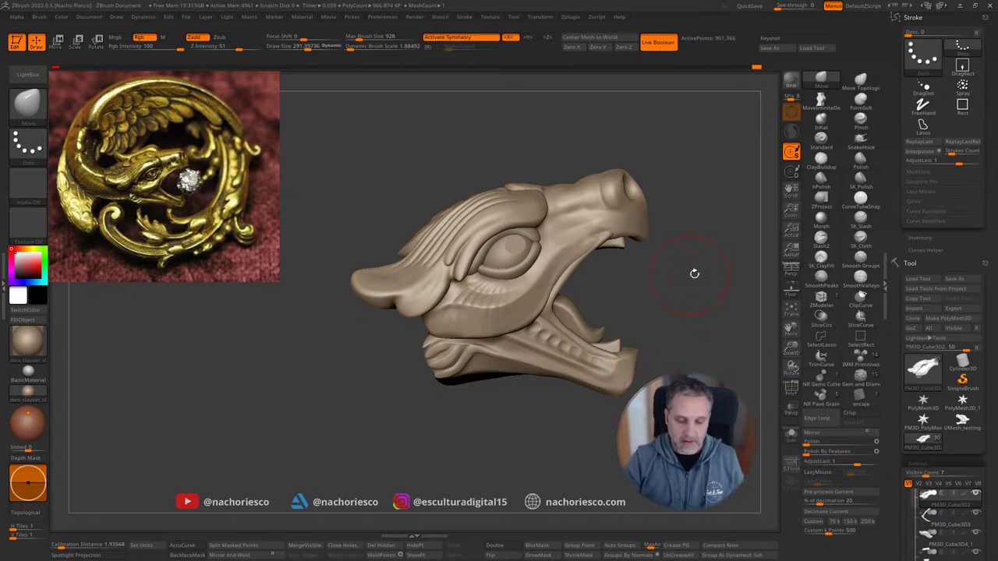
# Step: Reshape the rear end of the cheek above the jaw hinge with the Move brush at draw size about 219
pyautogui.keyDown('alt'); pyautogui.moveTo(694, 274); pyautogui.dragTo(694, 312); pyautogui.keyUp('alt')
pyautogui.press('s')
pyautogui.moveTo(472, 343); pyautogui.dragTo(464, 348)
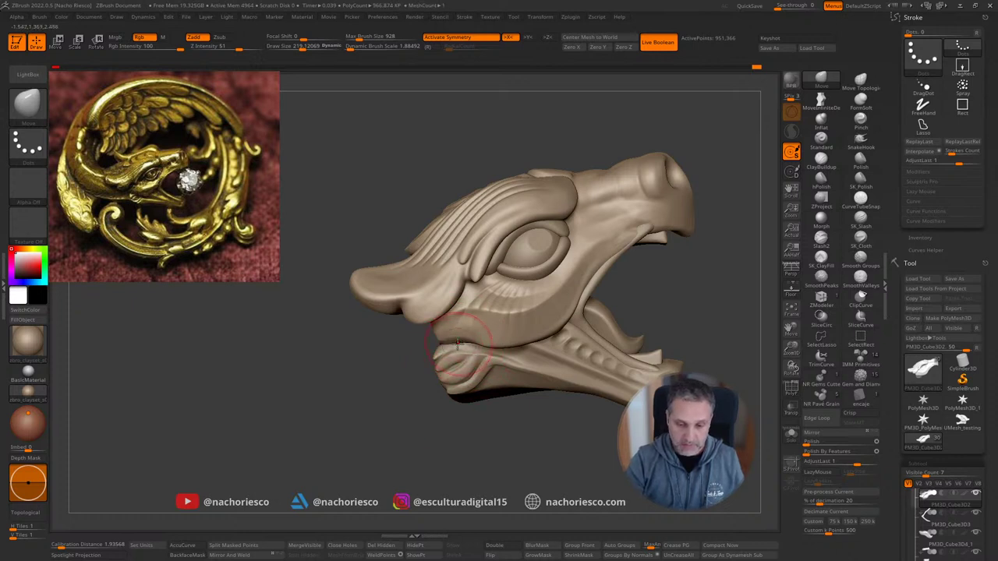
pyautogui.moveTo(505, 456)
pyautogui.keyDown('alt'); pyautogui.mouseDown()
pyautogui.moveTo(506, 424)
pyautogui.moveTo(508, 454)
pyautogui.moveTo(501, 450)
pyautogui.moveTo(514, 468)
pyautogui.moveTo(539, 452)
pyautogui.moveTo(531, 459)
pyautogui.mouseUp(); pyautogui.keyUp('alt')
# Step: Select the eyeball and sculpt a round pupil on it with FormSoft at draw size about 84 and Z Intensity 3
pyautogui.keyDown('alt'); pyautogui.click(499, 270); pyautogui.keyUp('alt')
pyautogui.moveTo(684, 269)
pyautogui.keyDown('alt'); pyautogui.mouseDown()
pyautogui.moveTo(679, 344)
pyautogui.moveTo(706, 234)
pyautogui.mouseUp(); pyautogui.keyUp('alt')
pyautogui.click(860, 100)
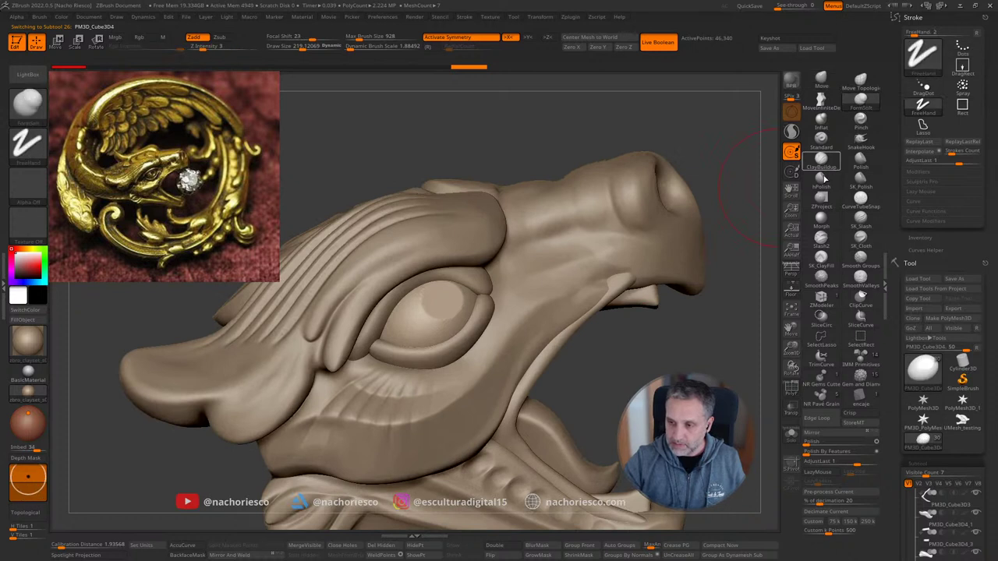
pyautogui.press('s')
pyautogui.moveTo(459, 301); pyautogui.dragTo(441, 301)
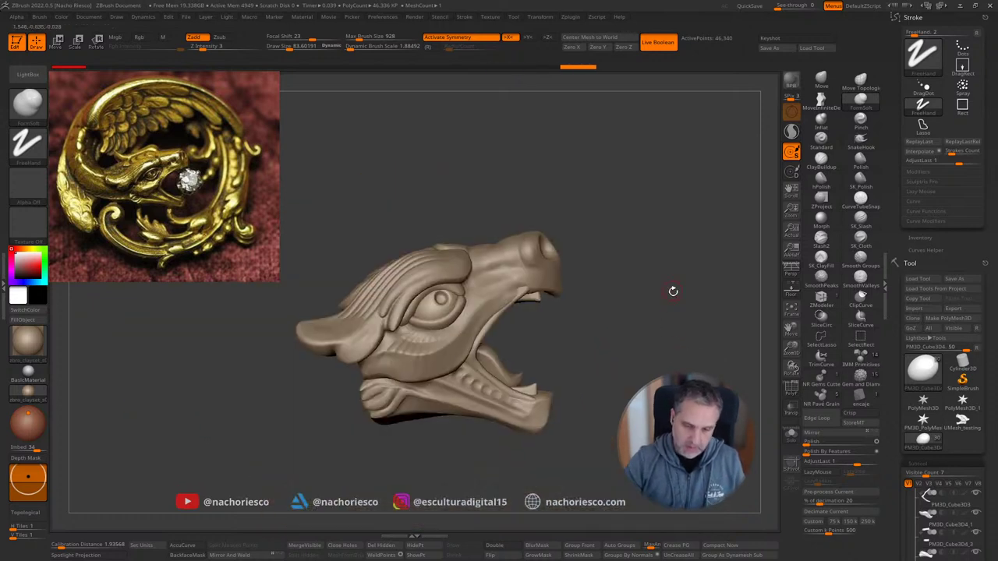
pyautogui.moveTo(671, 290); pyautogui.dragTo(673, 343)
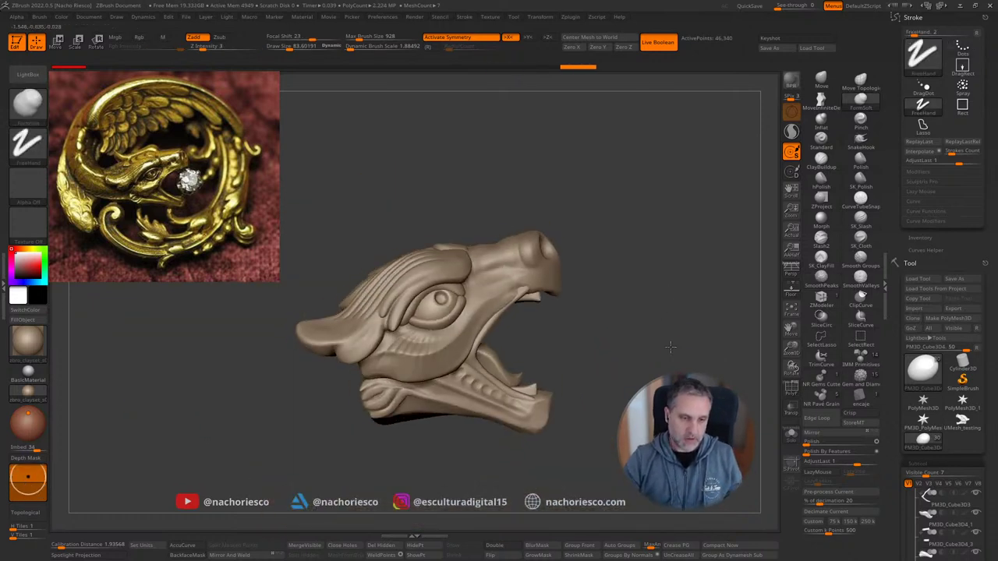
pyautogui.moveTo(673, 342)
pyautogui.keyDown('alt'); pyautogui.mouseDown()
pyautogui.moveTo(682, 356)
pyautogui.moveTo(660, 366)
pyautogui.moveTo(747, 331)
pyautogui.mouseUp(); pyautogui.keyUp('alt')
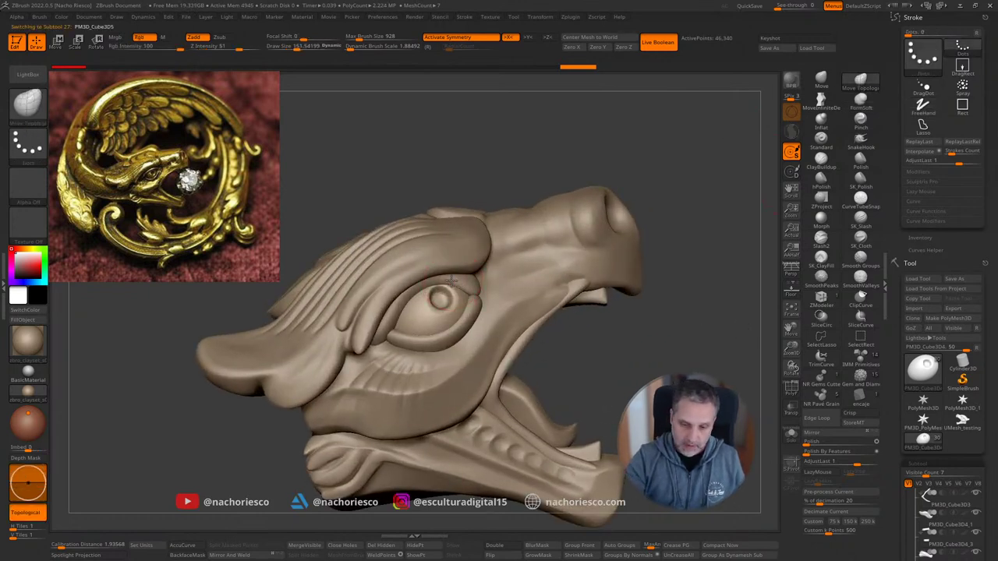
# Step: Reshape the eyelid rim around the eyeball with the Move Topological brush at draw sizes of about 284 and 226
pyautogui.press('s')
pyautogui.moveTo(451, 279); pyautogui.dragTo(468, 279)
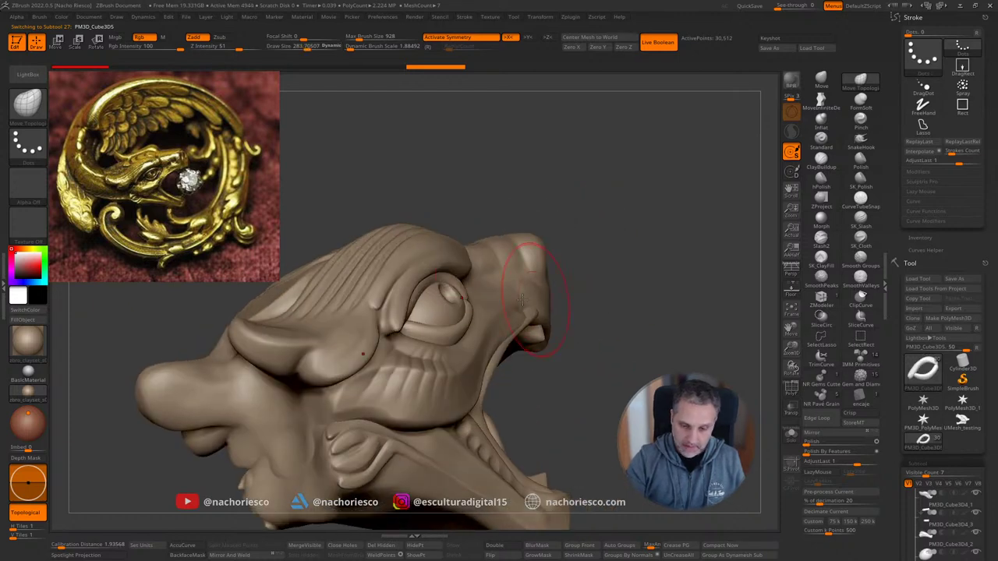
pyautogui.moveTo(538, 320); pyautogui.dragTo(553, 336)
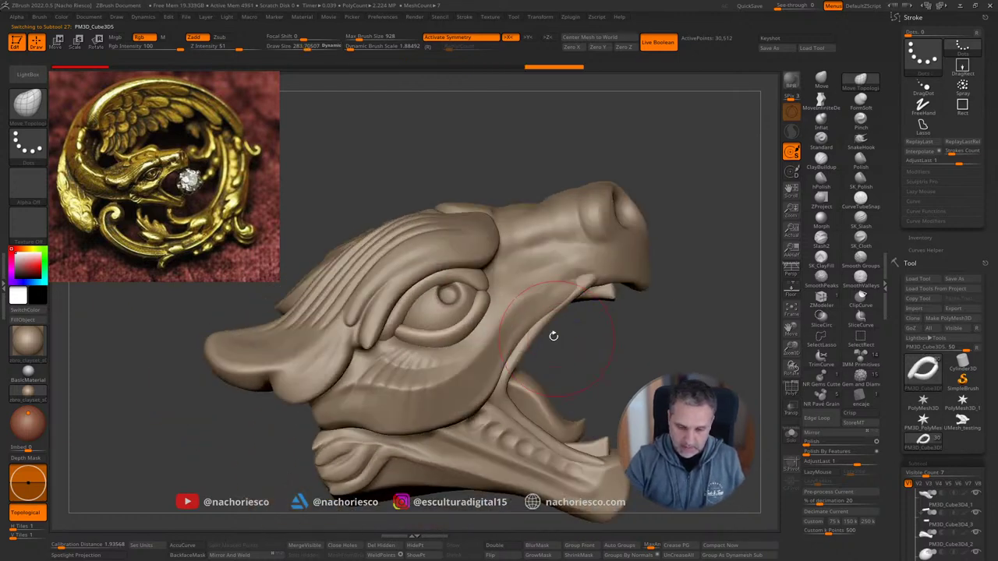
pyautogui.press('s')
pyautogui.moveTo(479, 285); pyautogui.dragTo(469, 285)
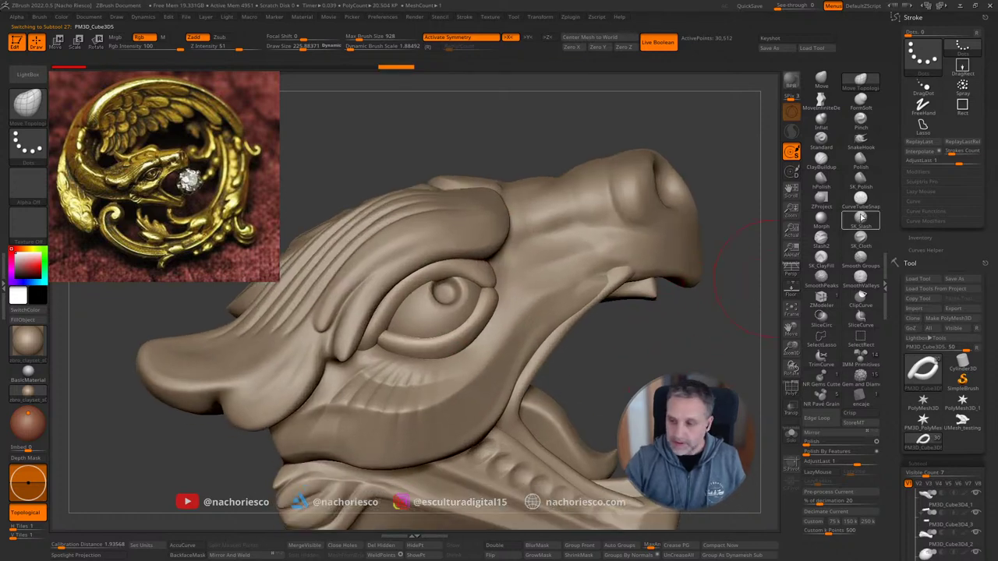
# Step: Define the upper and lower eyelid edges with SK_Slash at draw size about 141 and Z Intensity 14
pyautogui.press('b')
pyautogui.press('d')
pyautogui.press('s')
pyautogui.press('s')
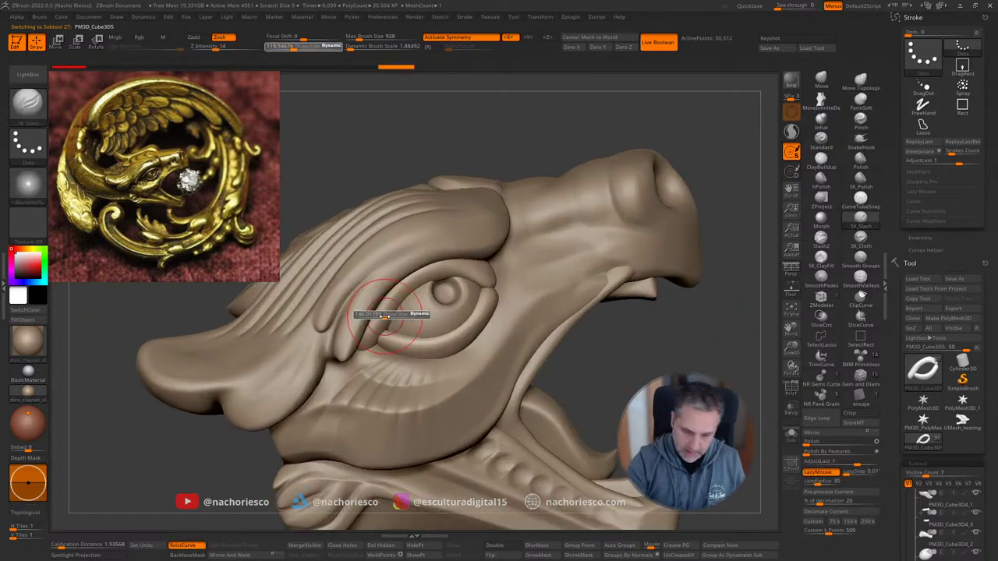
pyautogui.moveTo(384, 316); pyautogui.dragTo(382, 316)
pyautogui.moveTo(358, 344); pyautogui.dragTo(390, 300)
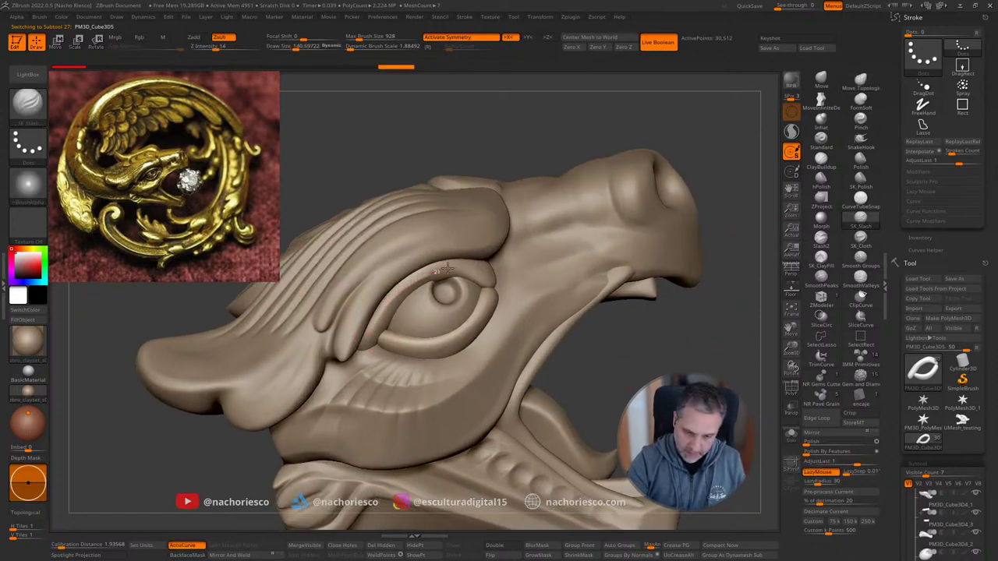
pyautogui.moveTo(448, 268); pyautogui.dragTo(506, 290)
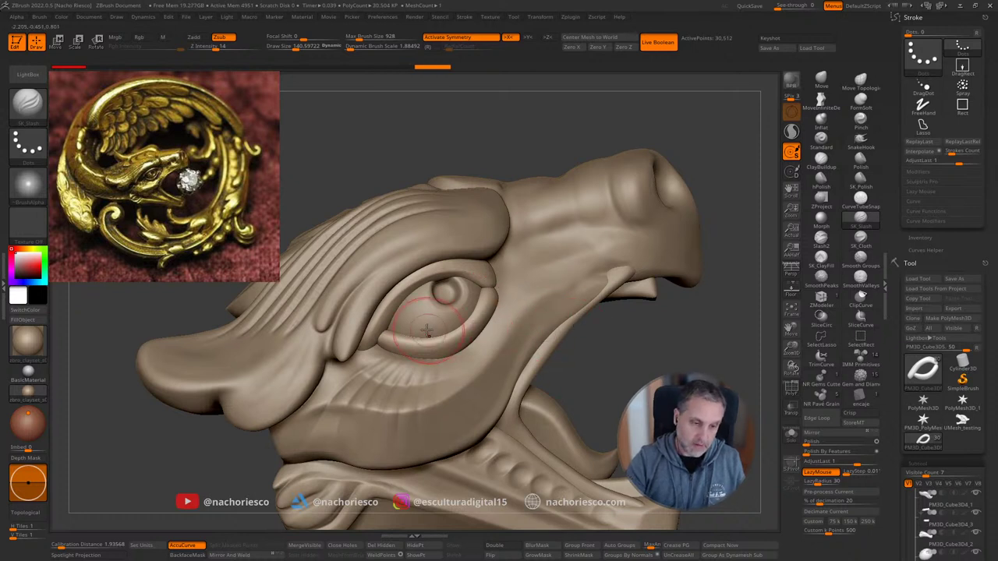
pyautogui.moveTo(395, 339)
pyautogui.keyDown('alt'); pyautogui.mouseDown()
pyautogui.moveTo(458, 341)
pyautogui.moveTo(491, 303)
pyautogui.moveTo(499, 269)
pyautogui.mouseUp(); pyautogui.keyUp('alt')
pyautogui.moveTo(655, 350)
pyautogui.mouseDown()
pyautogui.moveTo(651, 325)
pyautogui.moveTo(635, 347)
pyautogui.mouseUp()
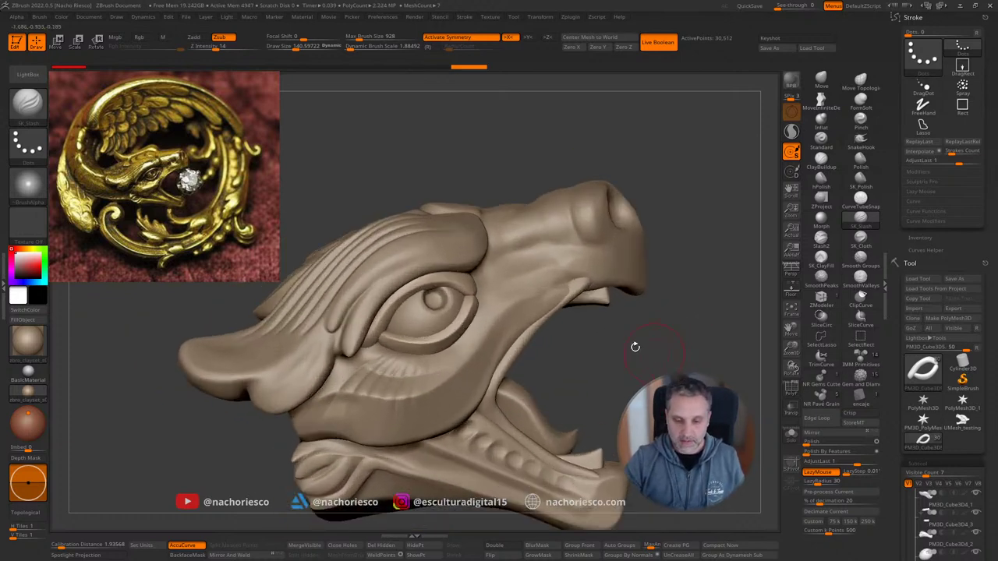
# Step: Select the head and adjust the area at the front corner of the eye with the Move brush at draw size about 219
pyautogui.keyDown('alt'); pyautogui.click(507, 277); pyautogui.keyUp('alt')
pyautogui.click(821, 82)
pyautogui.press('s')
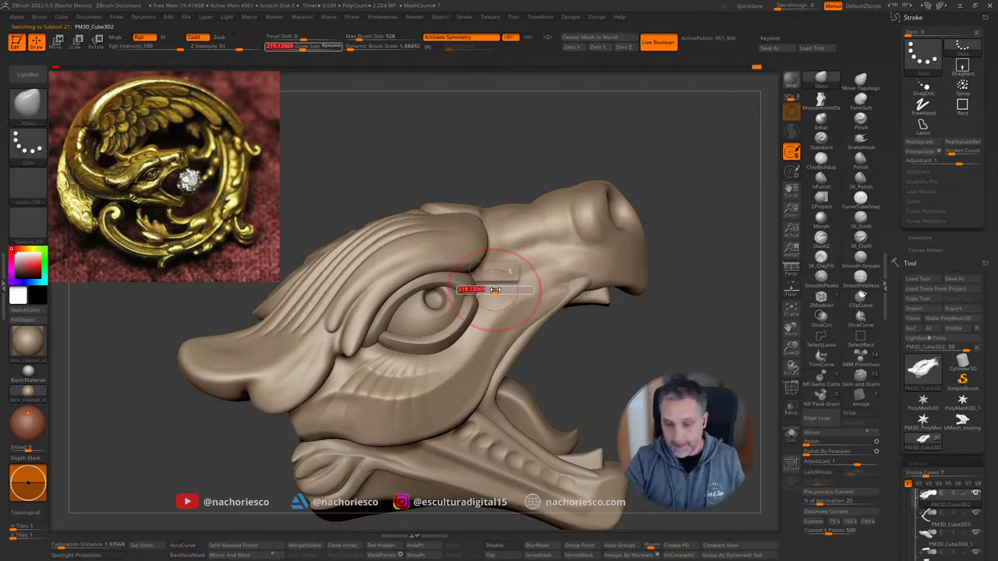
pyautogui.moveTo(481, 288)
pyautogui.mouseDown()
pyautogui.moveTo(493, 285)
pyautogui.moveTo(488, 272)
pyautogui.mouseUp()
pyautogui.keyDown('alt'); pyautogui.moveTo(634, 352); pyautogui.dragTo(644, 305); pyautogui.keyUp('alt')
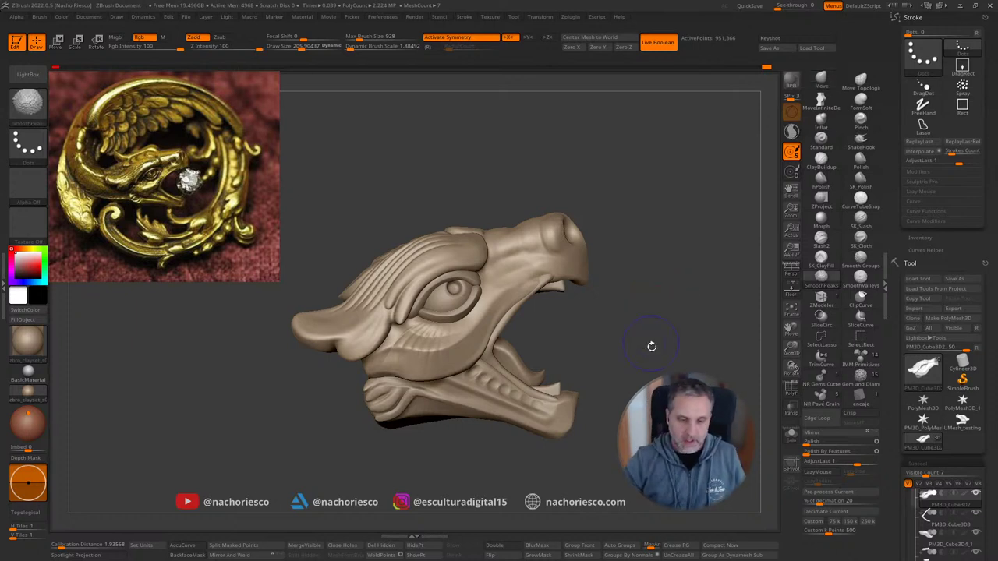
pyautogui.keyDown('alt'); pyautogui.moveTo(650, 345); pyautogui.dragTo(669, 378); pyautogui.keyUp('alt')
# Step: Select the eyelid and refit its rear part around the eye with Move Topological at draw size about 219
pyautogui.click(877, 80)
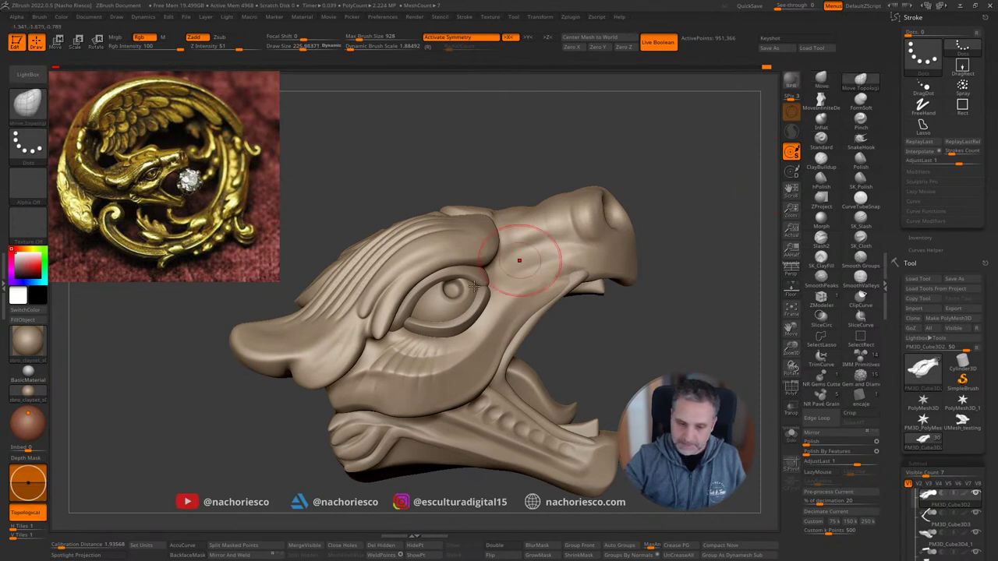
pyautogui.keyDown('alt'); pyautogui.click(404, 311); pyautogui.keyUp('alt')
pyautogui.press('s')
pyautogui.moveTo(400, 308); pyautogui.dragTo(393, 323)
pyautogui.press('s')
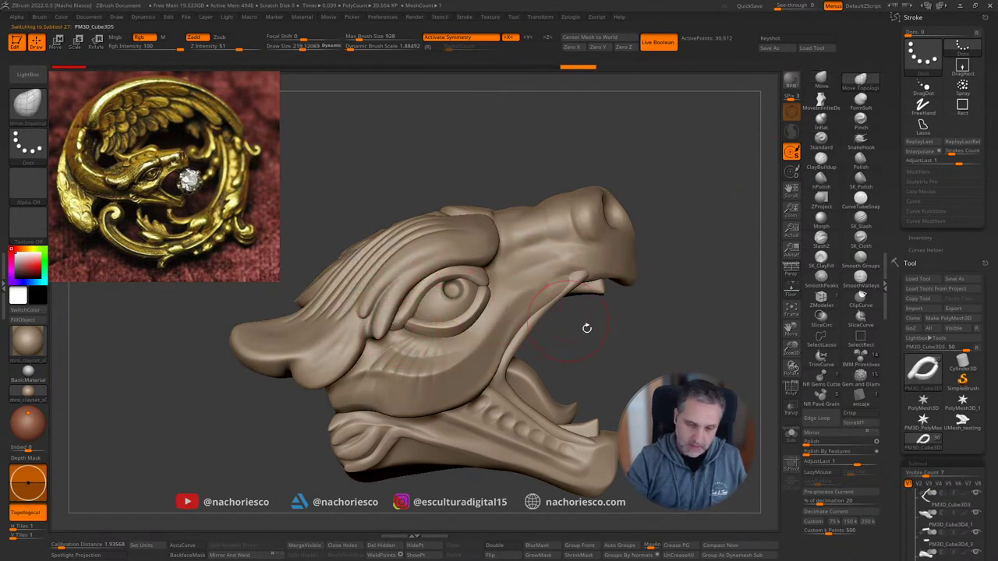
# Step: Select the head and sculpt spiral nostrils with ClayBuildup at draw size about 64 and Z Intensity 20, smoothing the strokes
pyautogui.moveTo(646, 350); pyautogui.dragTo(676, 312)
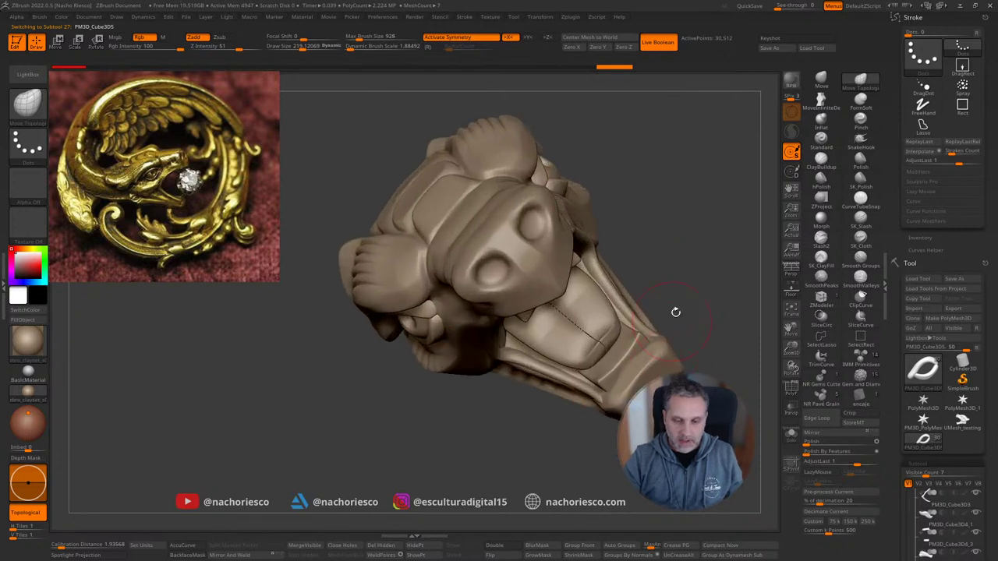
pyautogui.keyDown('alt'); pyautogui.moveTo(634, 219); pyautogui.dragTo(477, 279); pyautogui.keyUp('alt')
pyautogui.keyDown('alt'); pyautogui.click(543, 273); pyautogui.keyUp('alt')
pyautogui.keyDown('alt'); pyautogui.moveTo(718, 213); pyautogui.dragTo(691, 243); pyautogui.keyUp('alt')
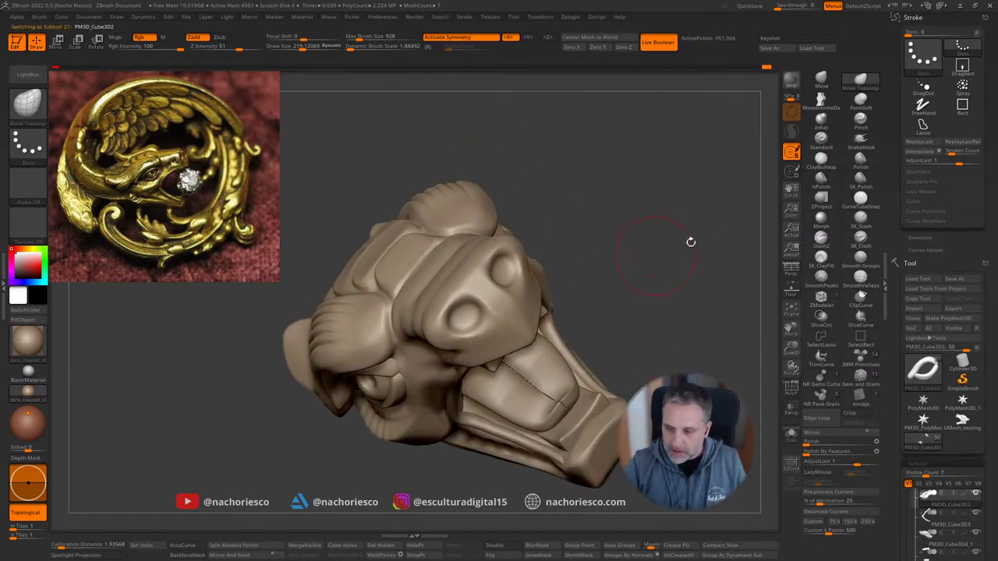
pyautogui.click(823, 161)
pyautogui.press('s')
pyautogui.moveTo(456, 308); pyautogui.dragTo(456, 308)
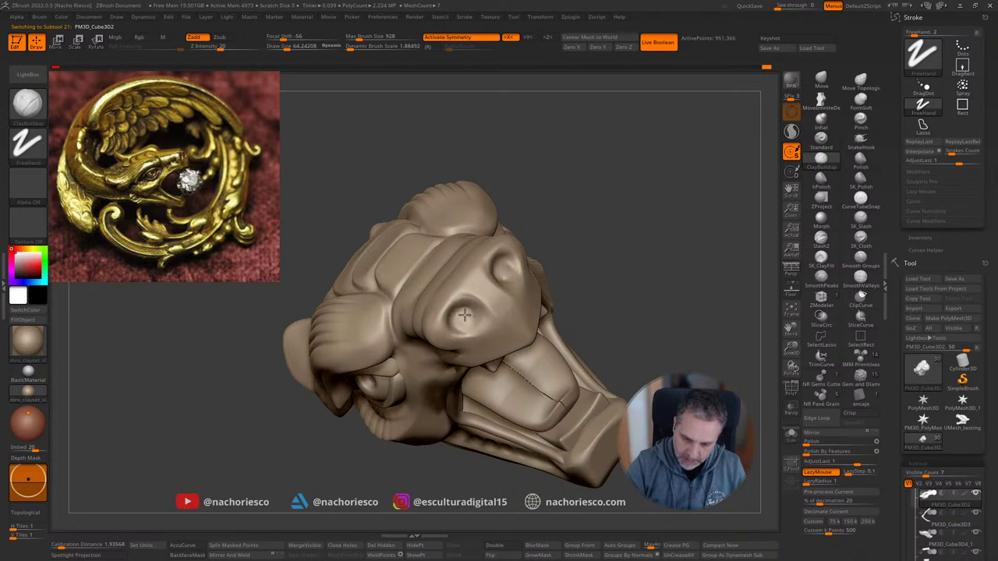
pyautogui.moveTo(619, 252); pyautogui.dragTo(663, 240)
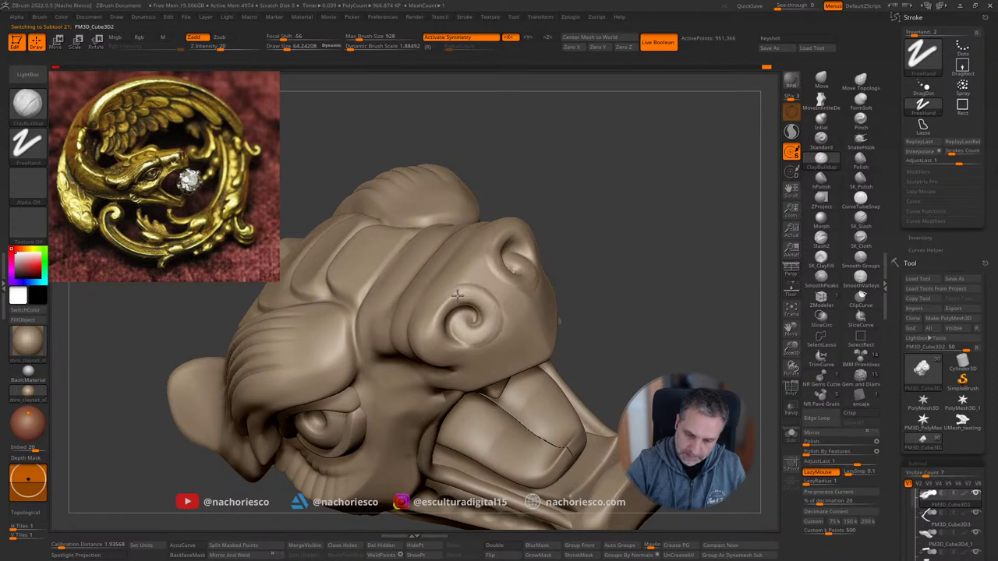
pyautogui.moveTo(639, 279); pyautogui.dragTo(627, 275)
pyautogui.keyDown('shift'); pyautogui.moveTo(468, 318); pyautogui.dragTo(499, 328); pyautogui.keyUp('shift')
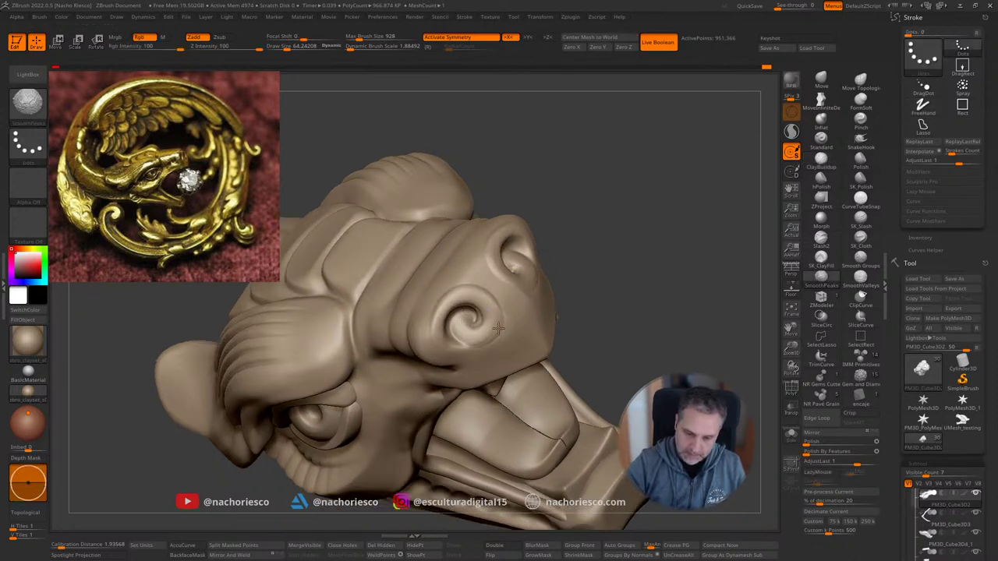
# Step: Sculpt short vertical wrinkles on the upper lip below the nostril with ClayBuildup at draw size about 64
pyautogui.moveTo(628, 286)
pyautogui.keyDown('alt'); pyautogui.mouseDown()
pyautogui.moveTo(678, 261)
pyautogui.moveTo(662, 276)
pyautogui.moveTo(685, 291)
pyautogui.moveTo(684, 309)
pyautogui.moveTo(537, 341)
pyautogui.mouseUp(); pyautogui.keyUp('alt')
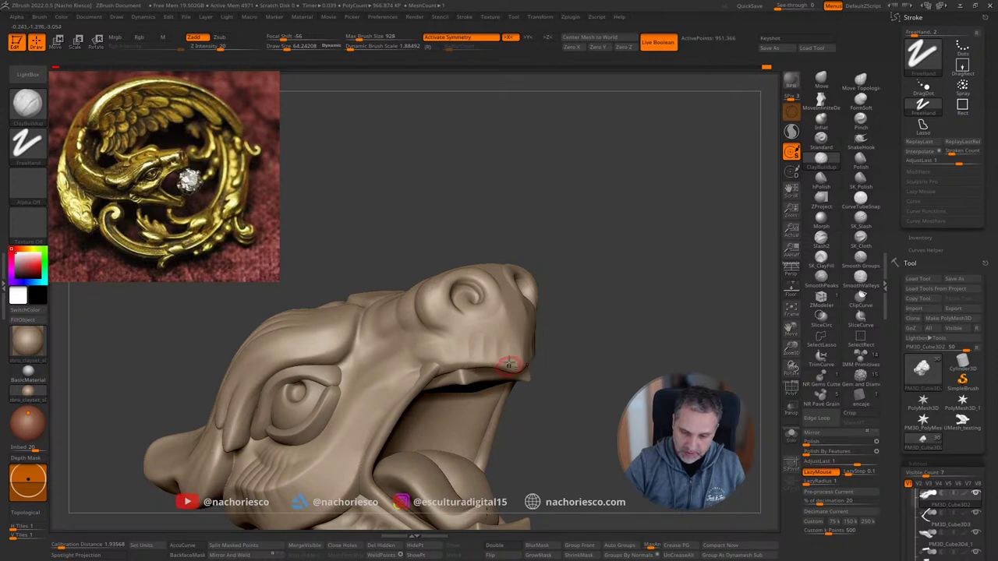
pyautogui.moveTo(562, 373)
pyautogui.mouseDown()
pyautogui.moveTo(615, 383)
pyautogui.moveTo(662, 356)
pyautogui.moveTo(679, 366)
pyautogui.moveTo(734, 288)
pyautogui.mouseUp()
pyautogui.moveTo(702, 324)
pyautogui.mouseDown()
pyautogui.moveTo(695, 327)
pyautogui.moveTo(714, 337)
pyautogui.moveTo(685, 332)
pyautogui.mouseUp()
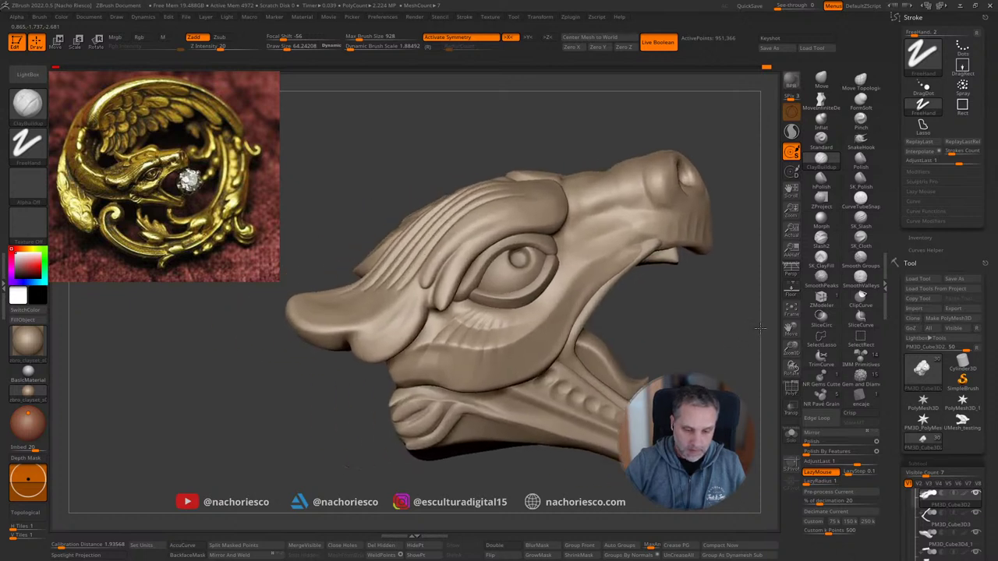
# Step: Mask the rounded lobe beneath the rear tip of the crest with MaskLasso
pyautogui.moveTo(301, 434)
pyautogui.keyDown('alt'); pyautogui.mouseDown()
pyautogui.moveTo(379, 423)
pyautogui.moveTo(420, 388)
pyautogui.mouseUp(); pyautogui.keyUp('alt')
pyautogui.hotkey('ctrl', 'shift')
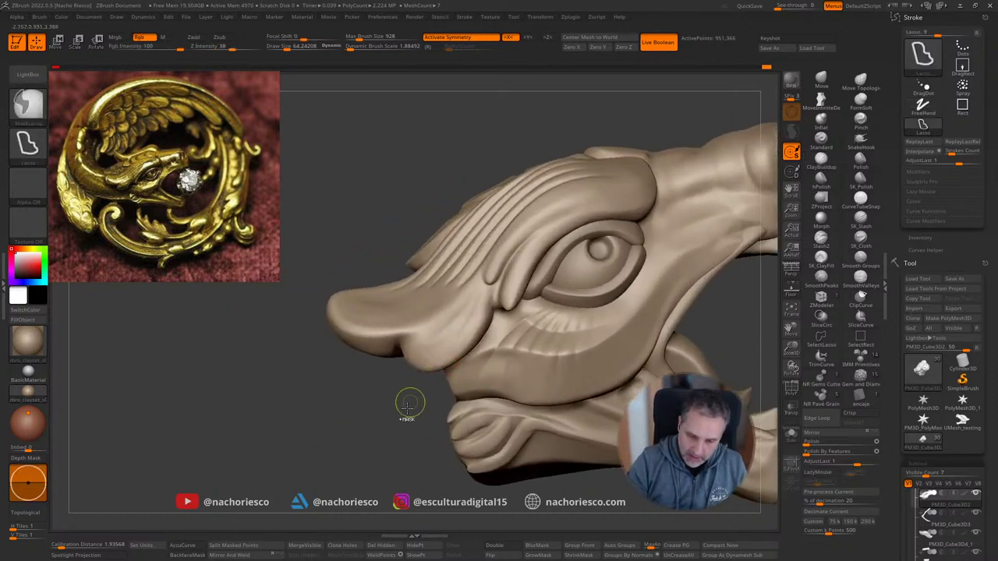
pyautogui.keyDown('ctrl'); pyautogui.moveTo(493, 337); pyautogui.dragTo(473, 328); pyautogui.keyUp('ctrl')
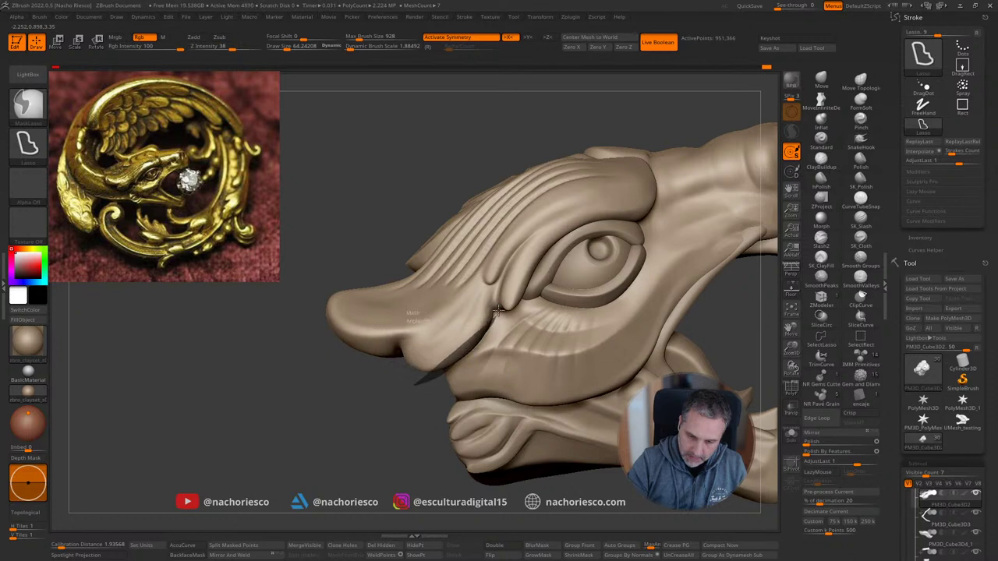
pyautogui.moveTo(408, 333); pyautogui.dragTo(410, 375)
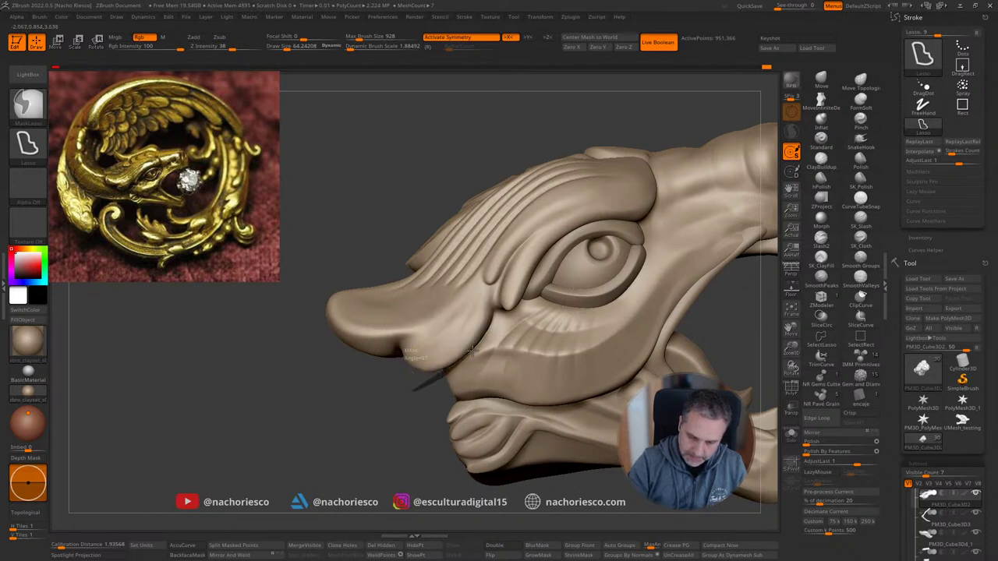
pyautogui.moveTo(472, 351)
pyautogui.mouseDown()
pyautogui.moveTo(493, 295)
pyautogui.moveTo(428, 331)
pyautogui.moveTo(409, 385)
pyautogui.moveTo(400, 373)
pyautogui.mouseUp()
pyautogui.moveTo(478, 408); pyautogui.dragTo(500, 436, button='right')
# Step: Crease the upper border of the masked lobe with SK_Cloth at draw size about 88, clear the mask and smooth the transition
pyautogui.click(850, 241)
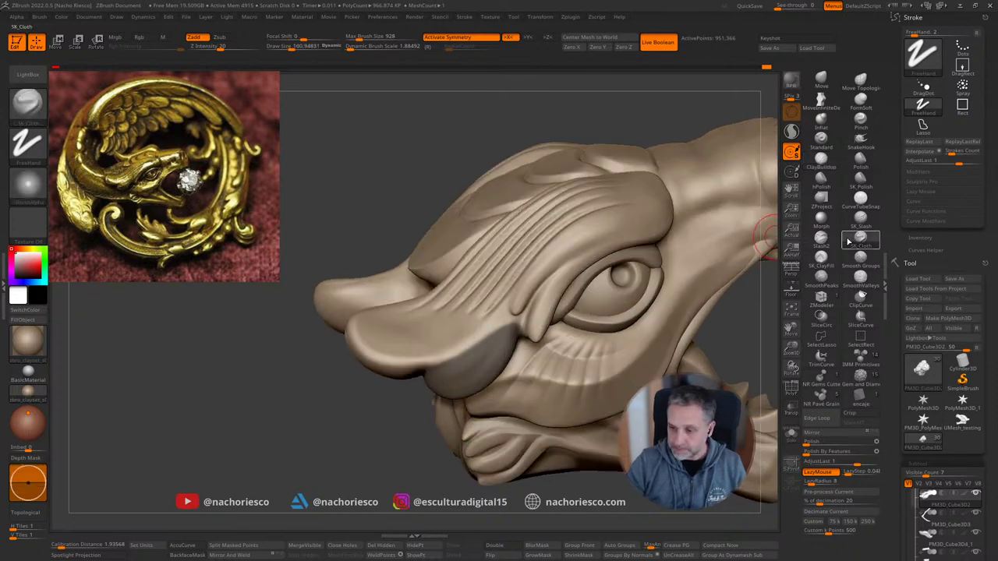
pyautogui.press('s')
pyautogui.click(427, 358)
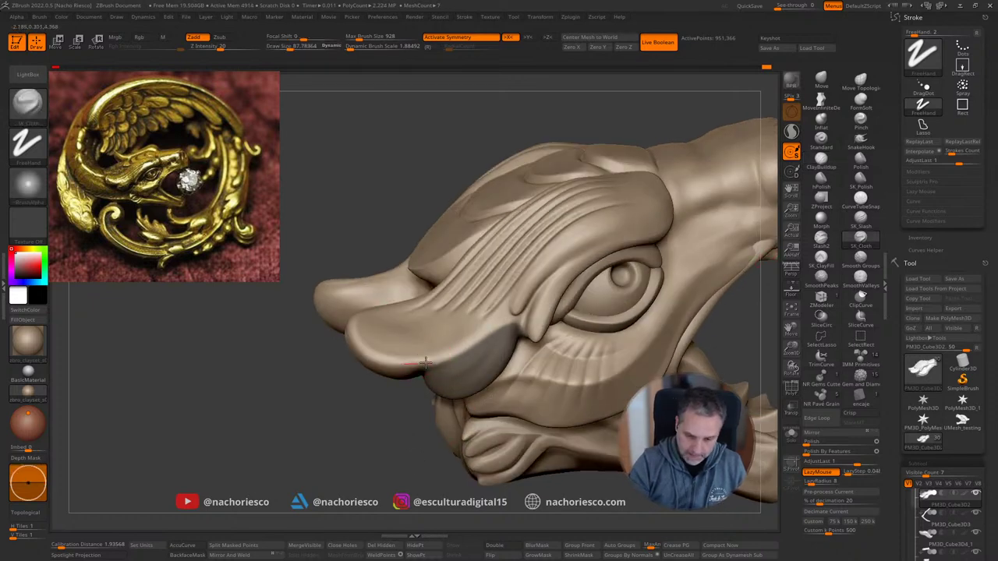
pyautogui.moveTo(424, 364)
pyautogui.mouseDown()
pyautogui.moveTo(379, 358)
pyautogui.moveTo(472, 338)
pyautogui.mouseUp()
pyautogui.moveTo(367, 425)
pyautogui.mouseDown()
pyautogui.moveTo(356, 429)
pyautogui.moveTo(381, 438)
pyautogui.mouseUp()
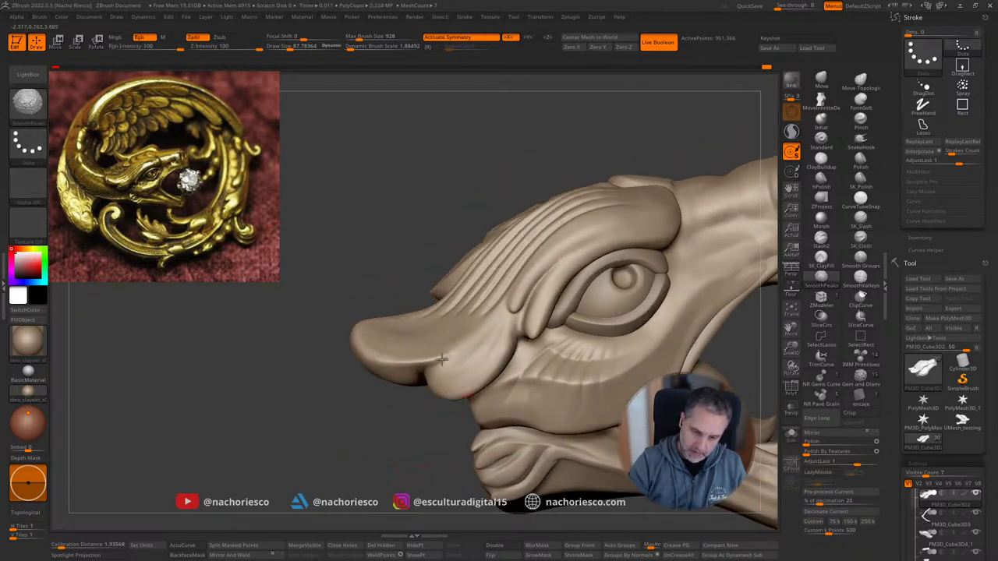
pyautogui.moveTo(407, 486); pyautogui.dragTo(707, 334)
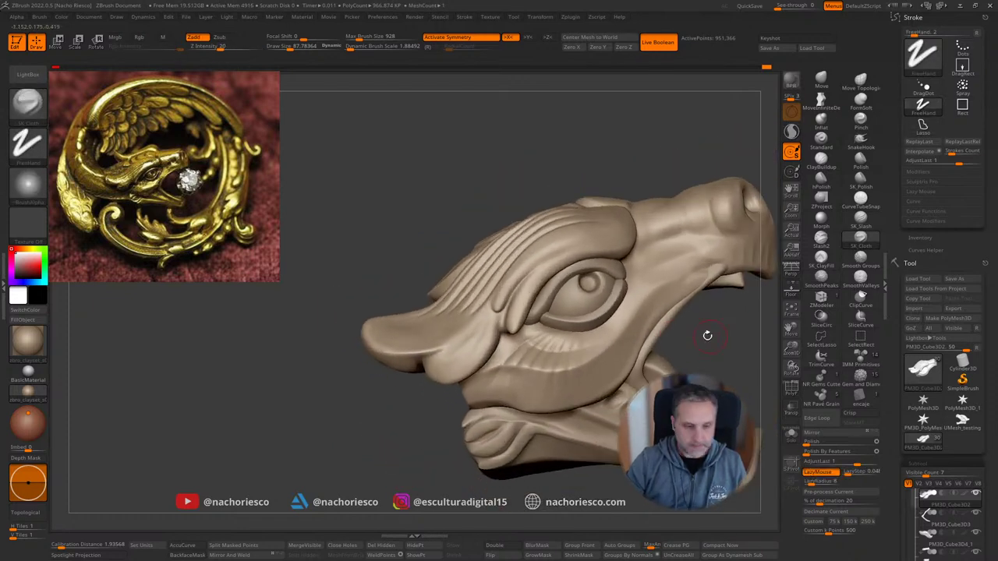
# Step: Adjust the rear tip of the crest with the Move brush at draw size about 219
pyautogui.click(821, 80)
pyautogui.press('s')
pyautogui.click(413, 350)
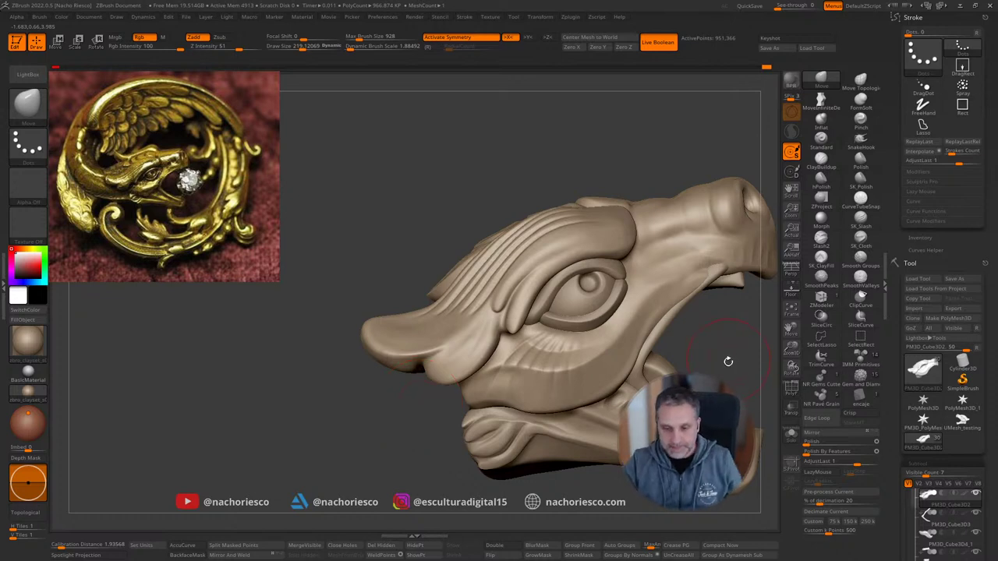
pyautogui.keyDown('alt'); pyautogui.moveTo(728, 362); pyautogui.dragTo(686, 337); pyautogui.keyUp('alt')
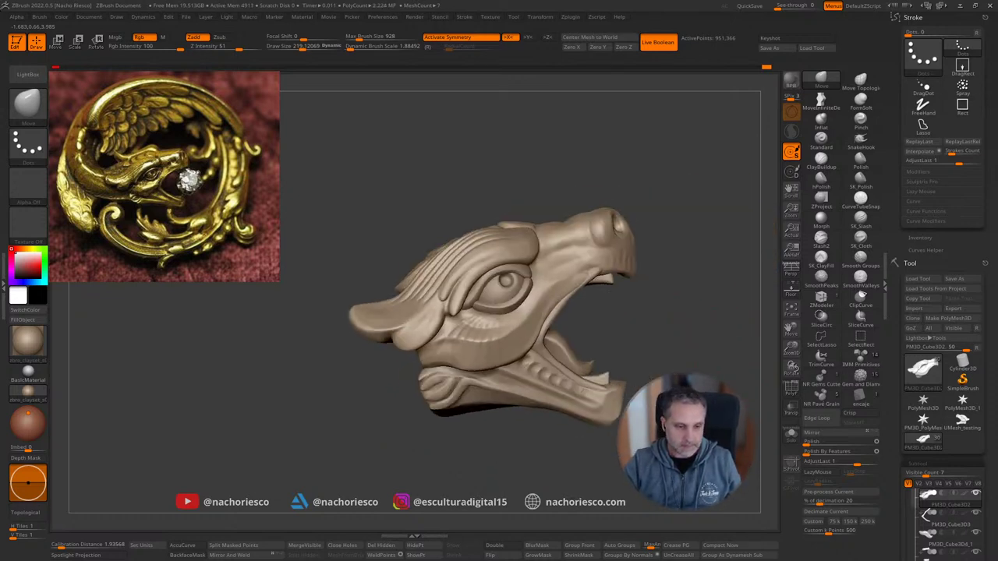
# Step: Select the lower jaw and rotate it slightly with a transpose line laid from its middle to beyond the front tip
pyautogui.keyDown('alt'); pyautogui.moveTo(687, 413); pyautogui.dragTo(556, 355); pyautogui.keyUp('alt')
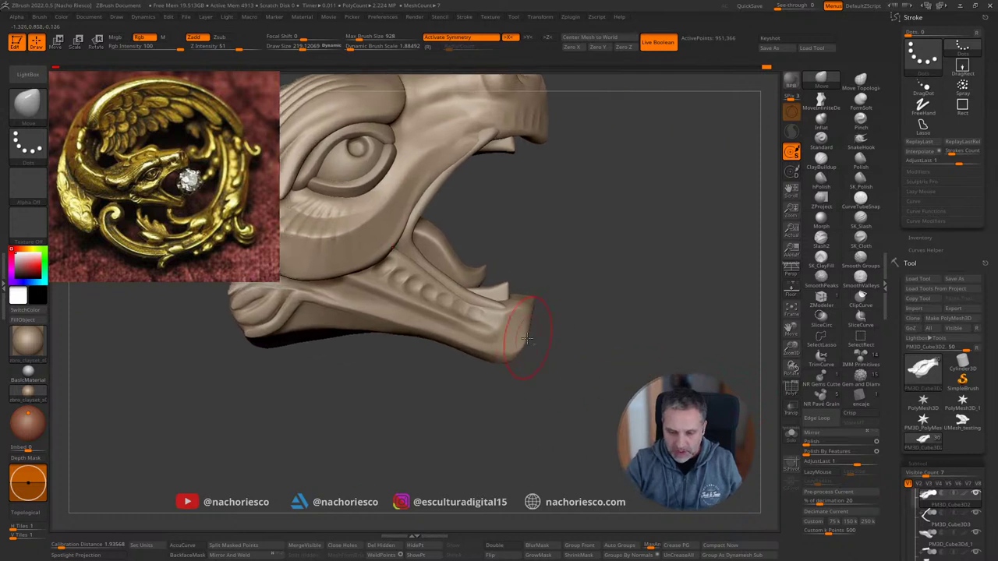
pyautogui.keyDown('alt'); pyautogui.click(511, 332); pyautogui.keyUp('alt')
pyautogui.keyDown('alt'); pyautogui.moveTo(568, 412); pyautogui.dragTo(588, 405); pyautogui.keyUp('alt')
pyautogui.press('w')
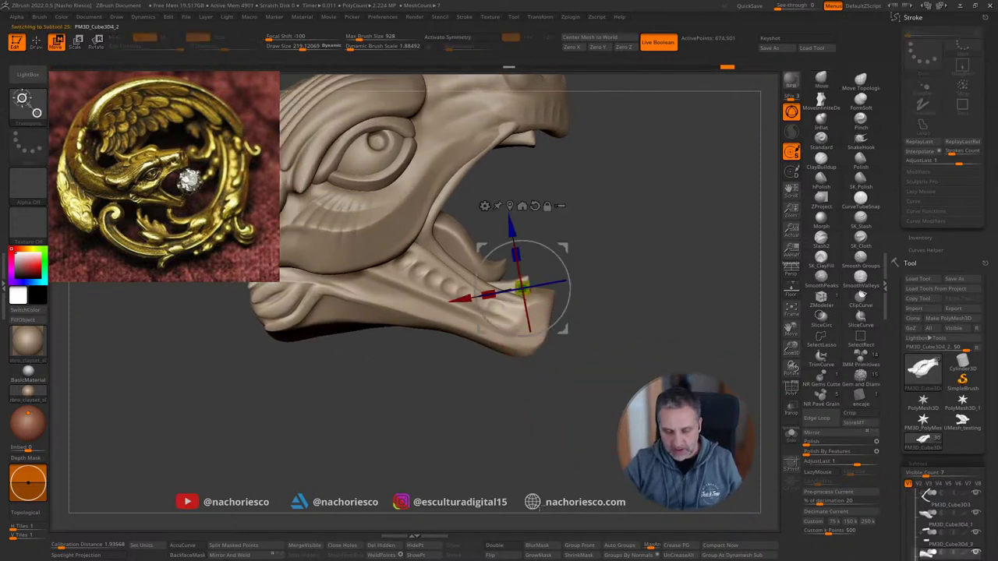
pyautogui.press('y')
pyautogui.moveTo(507, 328); pyautogui.dragTo(596, 364)
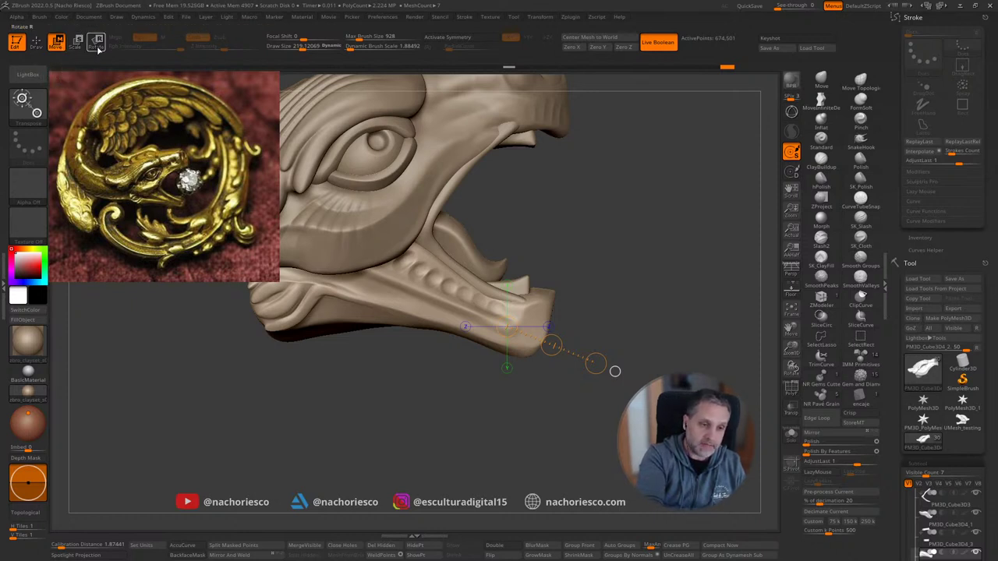
pyautogui.click(96, 40)
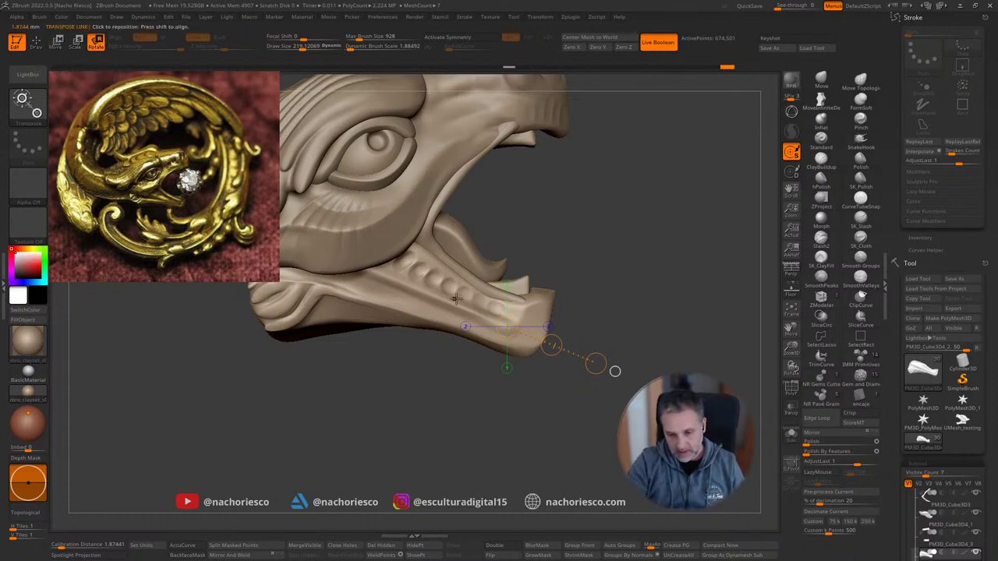
pyautogui.moveTo(456, 298); pyautogui.dragTo(581, 351)
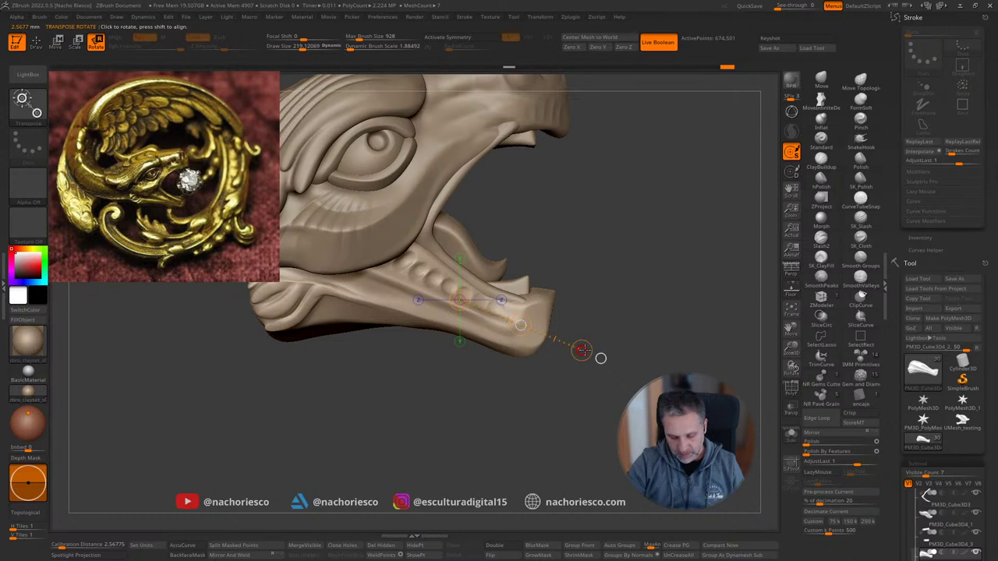
pyautogui.moveTo(582, 351); pyautogui.dragTo(551, 365)
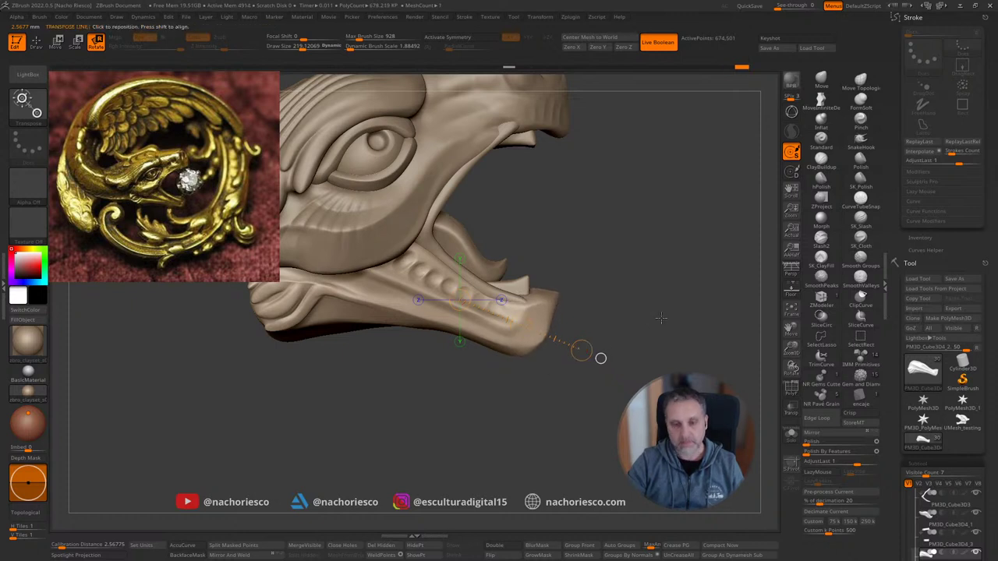
pyautogui.hotkey('ctrl', 'z')
pyautogui.hotkey('ctrl', 'z')
pyautogui.hotkey('ctrl', 'z')
pyautogui.press('q')
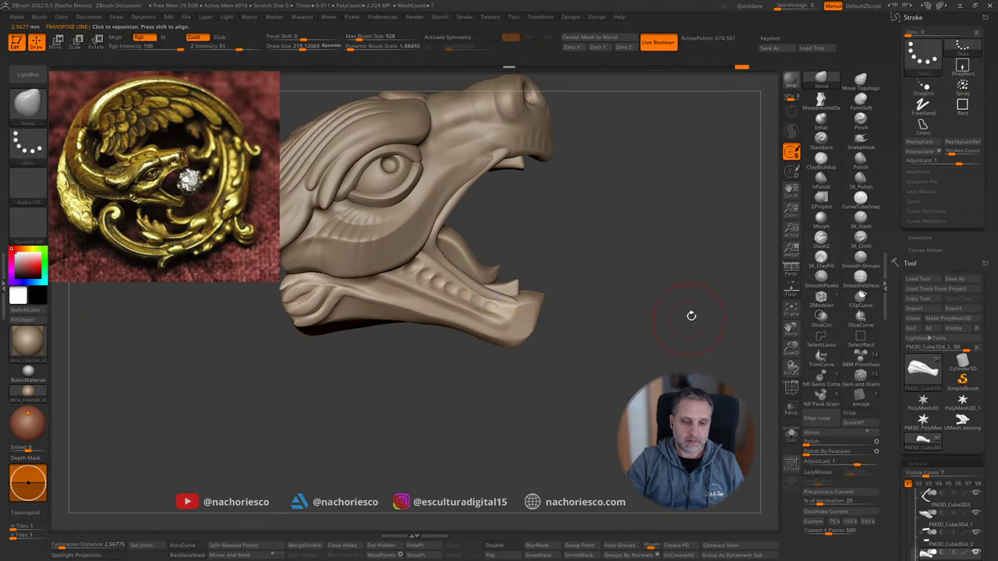
pyautogui.moveTo(691, 314)
pyautogui.mouseDown()
pyautogui.moveTo(708, 325)
pyautogui.moveTo(687, 330)
pyautogui.moveTo(725, 313)
pyautogui.mouseUp()
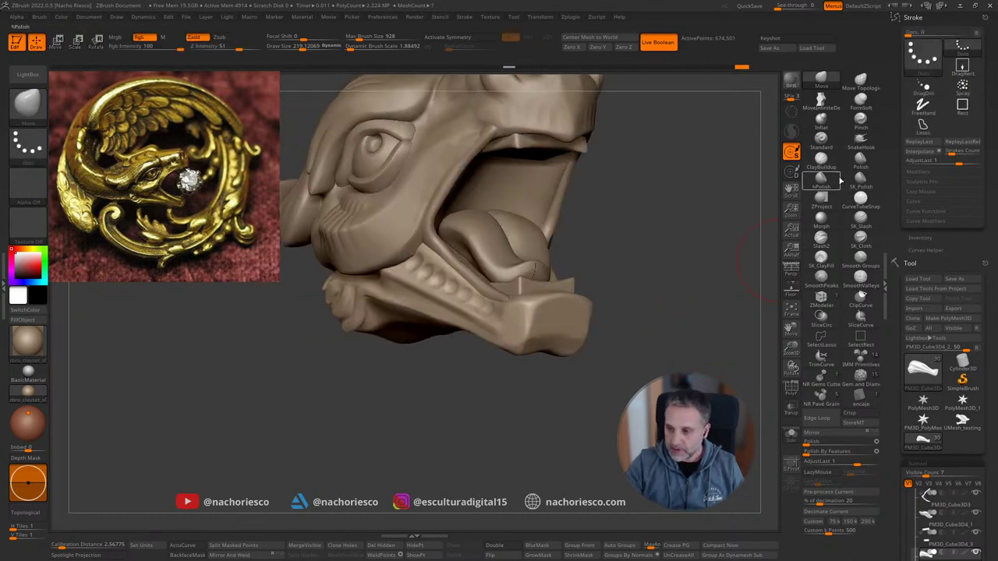
# Step: Flatten the front tip of the lower jaw with SK_Polish at draw size about 233
pyautogui.click(860, 181)
pyautogui.press('s')
pyautogui.moveTo(535, 332); pyautogui.dragTo(530, 328)
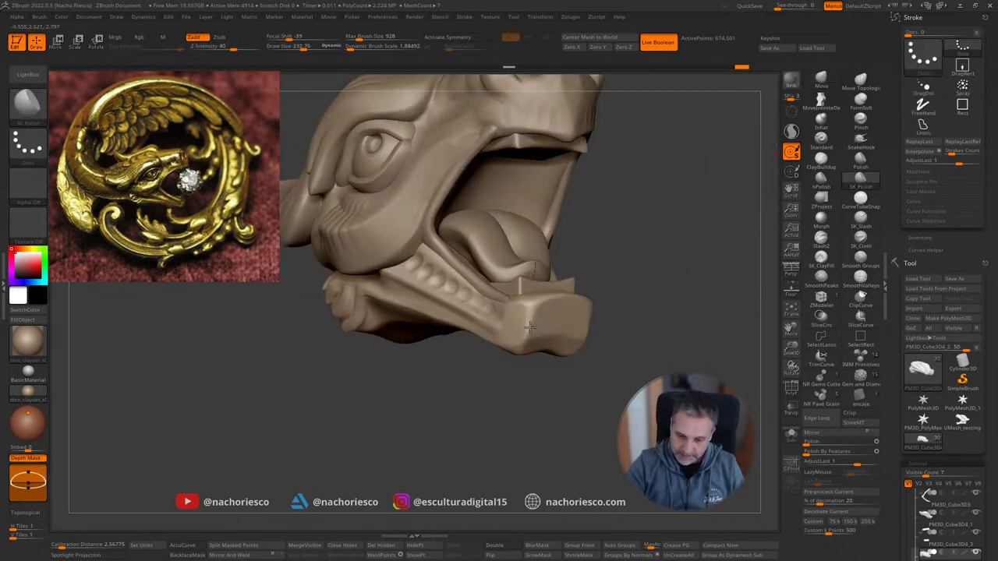
# Step: Select and isolate the tongue, and remesh it with DynaMesh at resolution 232
pyautogui.moveTo(650, 276); pyautogui.dragTo(591, 301)
pyautogui.keyDown('alt'); pyautogui.click(551, 254); pyautogui.keyUp('alt')
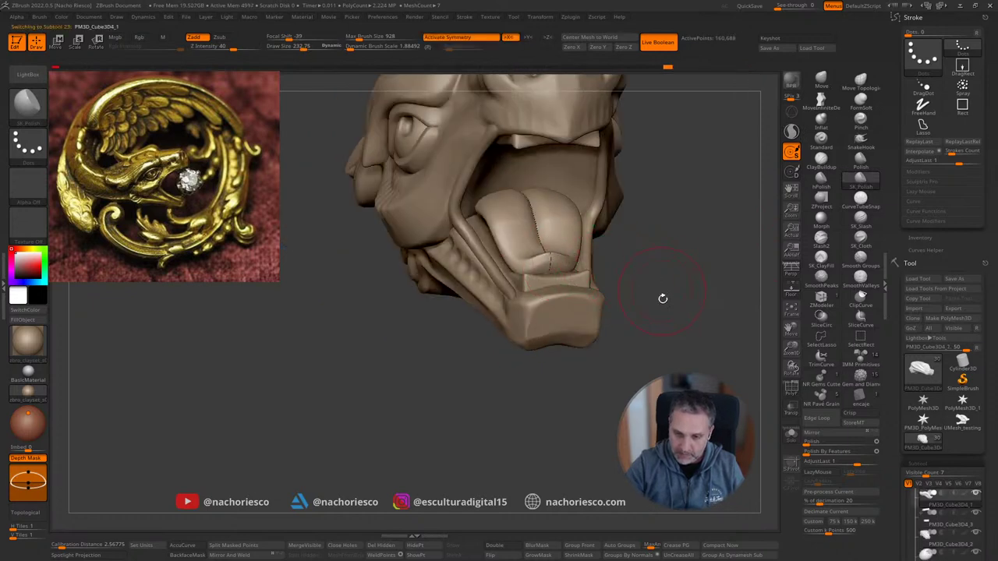
pyautogui.moveTo(662, 298); pyautogui.dragTo(665, 344)
pyautogui.click(791, 434)
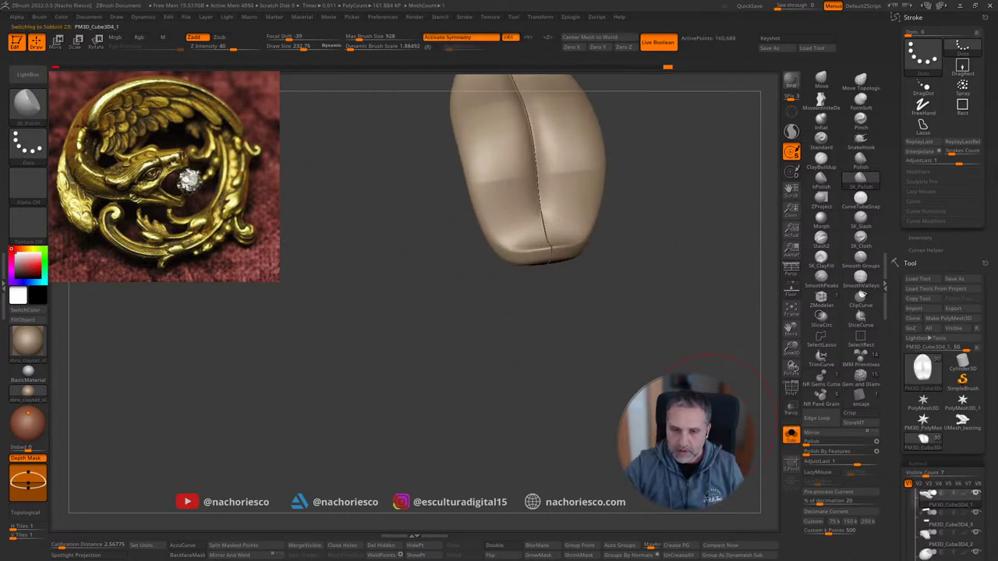
pyautogui.keyDown('shift'); pyautogui.moveTo(606, 445); pyautogui.dragTo(647, 308); pyautogui.keyUp('shift')
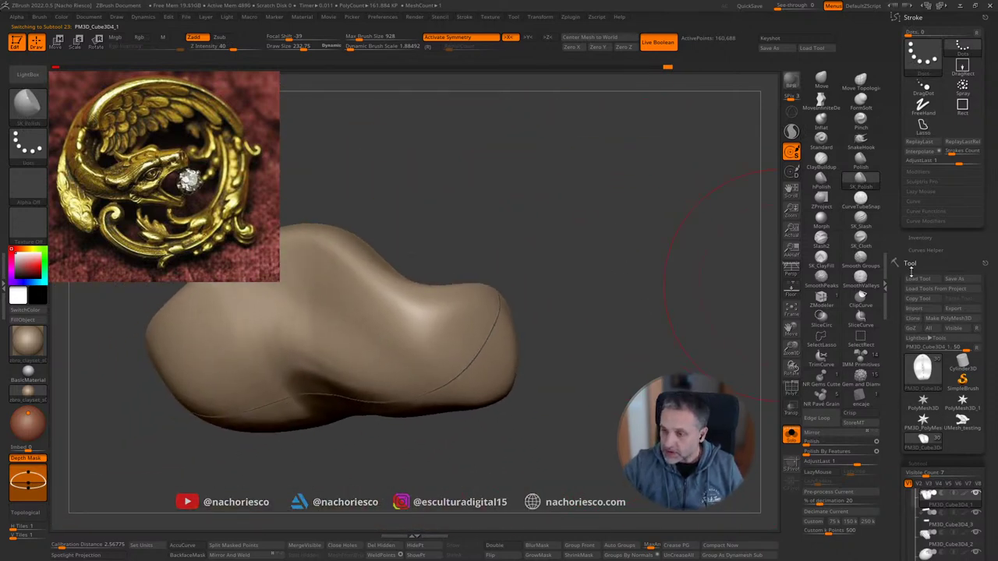
pyautogui.moveTo(891, 366); pyautogui.dragTo(902, 220)
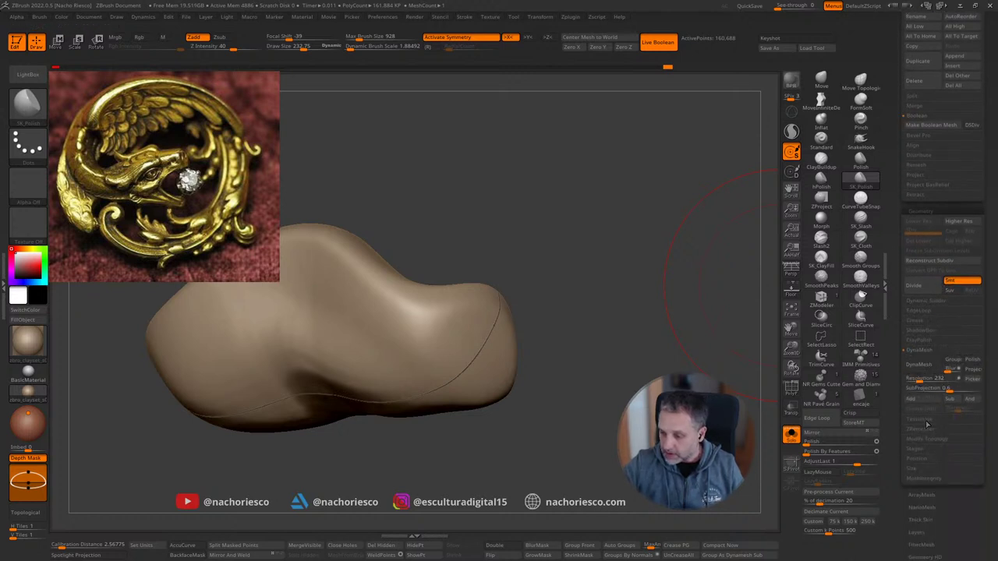
pyautogui.click(919, 364)
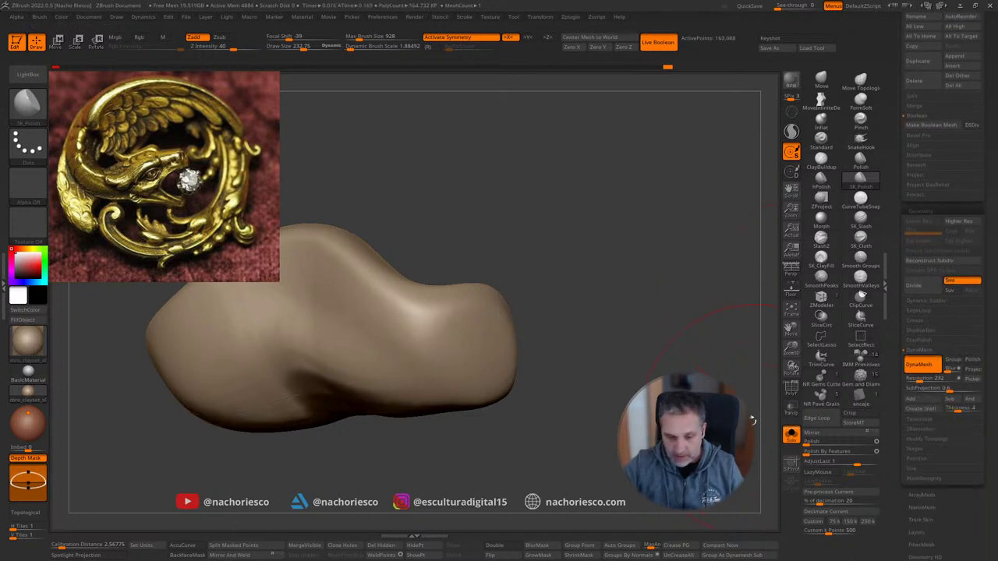
# Step: Smooth the front end of the tongue and bring the rest of the head back into view
pyautogui.moveTo(753, 421); pyautogui.dragTo(513, 330)
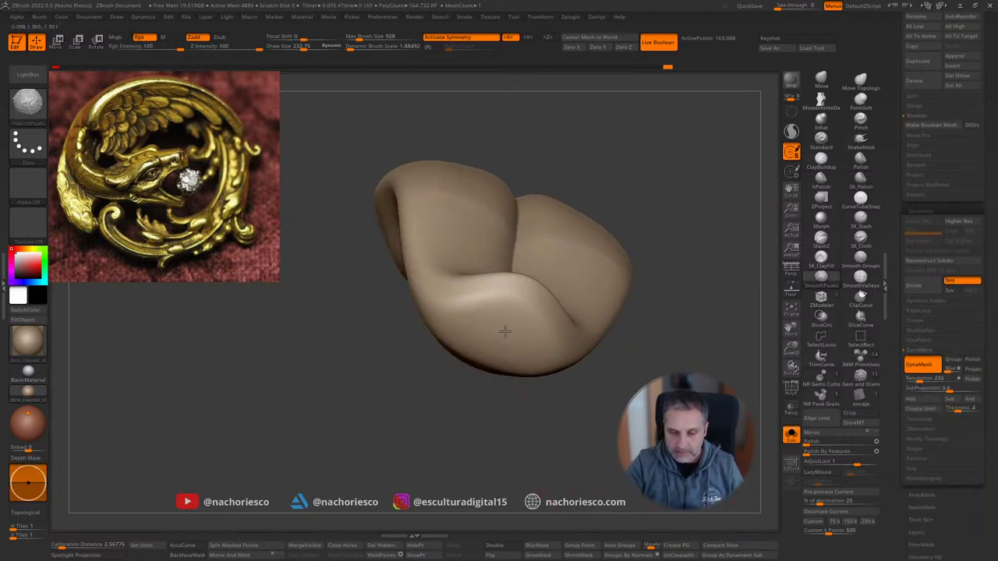
pyautogui.click(791, 435)
pyautogui.moveTo(698, 476)
pyautogui.mouseDown()
pyautogui.moveTo(733, 444)
pyautogui.moveTo(748, 460)
pyautogui.moveTo(737, 468)
pyautogui.moveTo(709, 421)
pyautogui.moveTo(699, 457)
pyautogui.mouseUp()
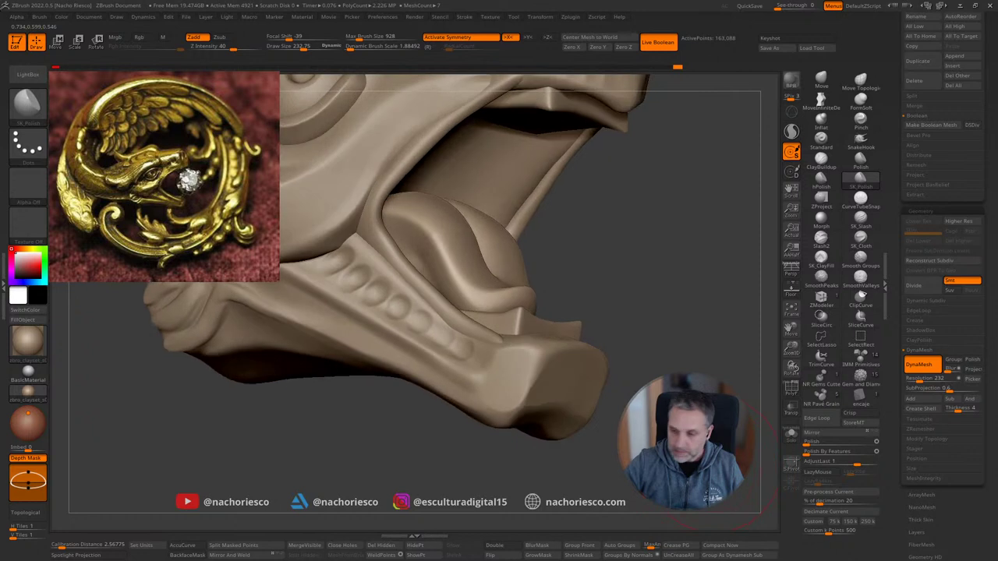
# Step: Select the lower jaw and try a raised ridge along its front tip with ClayBuildup at draw size about 115
pyautogui.click(821, 160)
pyautogui.press('s')
pyautogui.moveTo(532, 377)
pyautogui.mouseDown()
pyautogui.moveTo(549, 375)
pyautogui.moveTo(533, 384)
pyautogui.moveTo(485, 361)
pyautogui.moveTo(515, 366)
pyautogui.mouseUp()
pyautogui.press('s')
pyautogui.keyDown('alt'); pyautogui.click(533, 383); pyautogui.keyUp('alt')
pyautogui.press('s')
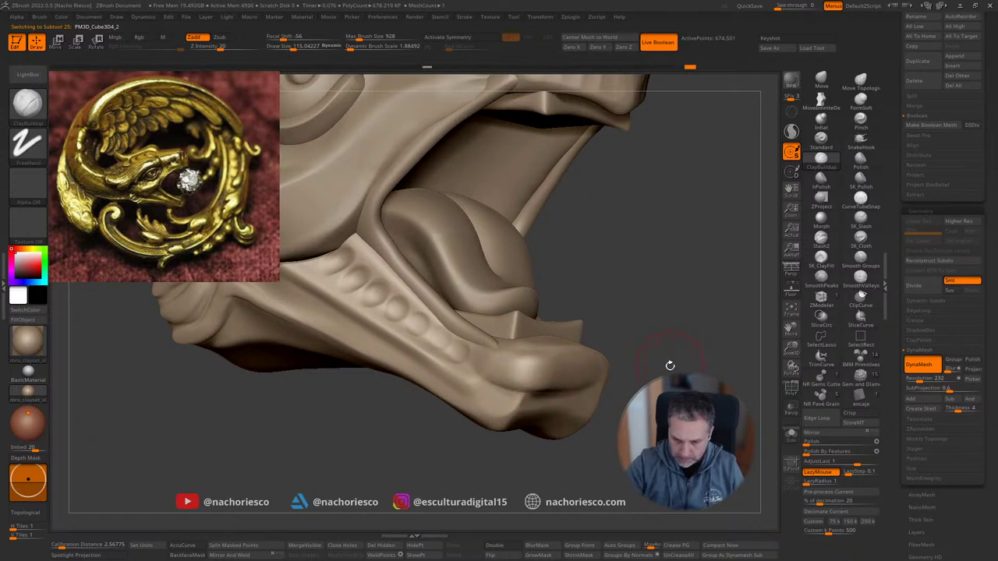
# Step: Undo the one-sided ridge, turn on X symmetry and build up a lip around the lower jaw's front tip
pyautogui.keyDown('shift'); pyautogui.moveTo(668, 364); pyautogui.dragTo(584, 367); pyautogui.keyUp('shift')
pyautogui.hotkey('ctrl', 'z')
pyautogui.hotkey('ctrl', 'z')
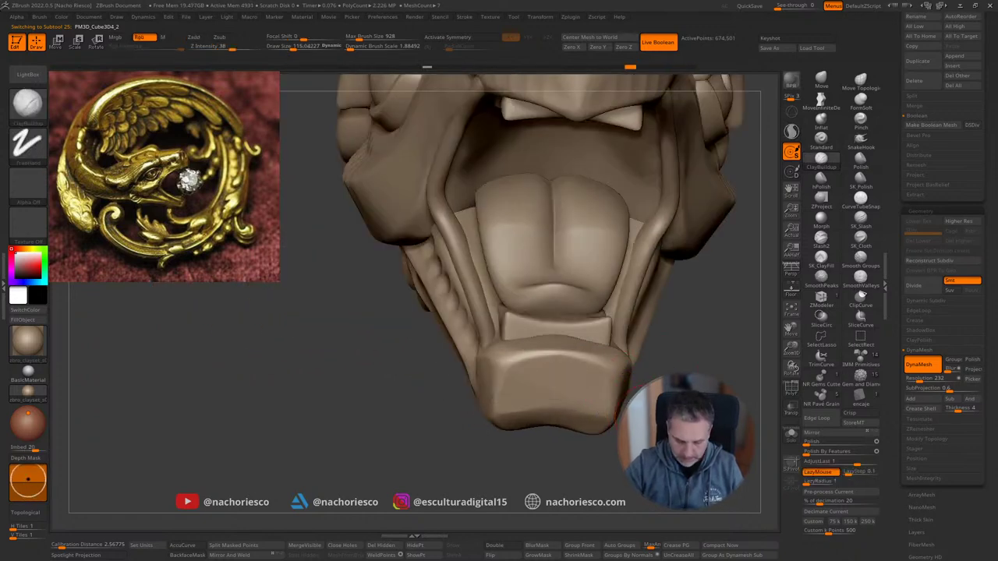
pyautogui.press('x')
pyautogui.moveTo(421, 366)
pyautogui.mouseDown()
pyautogui.moveTo(477, 362)
pyautogui.moveTo(569, 378)
pyautogui.mouseUp()
pyautogui.moveTo(485, 362); pyautogui.dragTo(585, 379)
pyautogui.moveTo(675, 364)
pyautogui.mouseDown()
pyautogui.moveTo(695, 363)
pyautogui.moveTo(593, 376)
pyautogui.mouseUp()
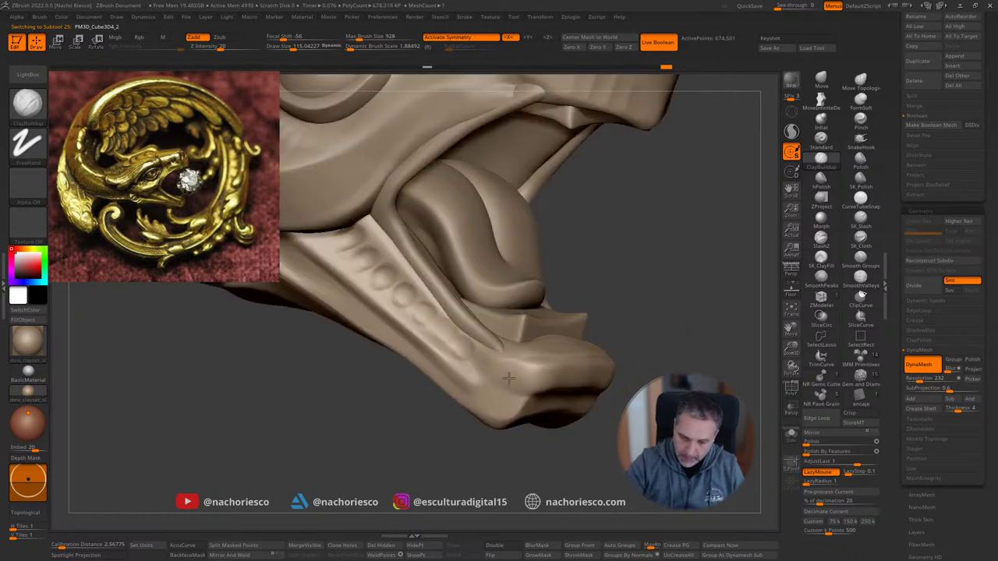
pyautogui.moveTo(508, 378); pyautogui.dragTo(479, 351)
pyautogui.moveTo(670, 363)
pyautogui.keyDown('shift'); pyautogui.mouseDown()
pyautogui.moveTo(651, 366)
pyautogui.moveTo(651, 337)
pyautogui.moveTo(651, 378)
pyautogui.moveTo(604, 401)
pyautogui.moveTo(581, 398)
pyautogui.mouseUp(); pyautogui.keyUp('shift')
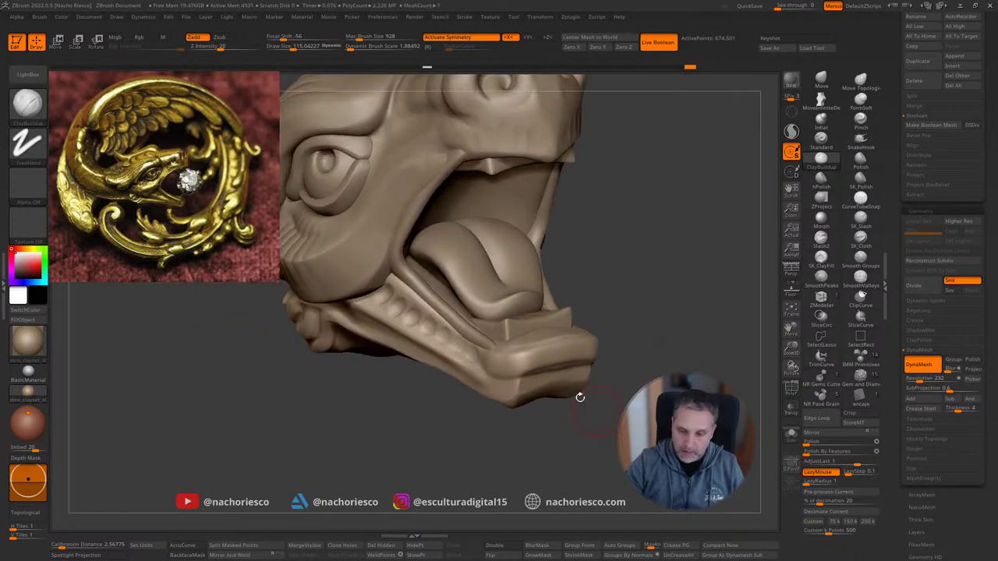
# Step: Smooth the built-up lip on the lower jaw's front tip at draw size about 152
pyautogui.press('s')
pyautogui.moveTo(527, 354); pyautogui.dragTo(512, 361)
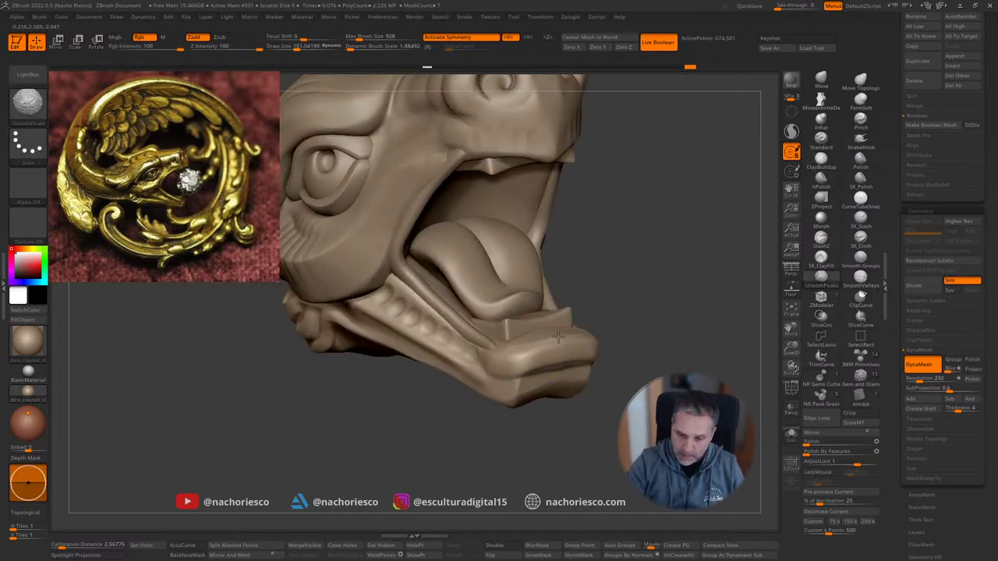
pyautogui.moveTo(604, 355)
pyautogui.mouseDown()
pyautogui.moveTo(662, 334)
pyautogui.moveTo(644, 375)
pyautogui.moveTo(585, 378)
pyautogui.mouseUp()
# Step: Polish the upper surface and edge of the lower lip with SK_Polish at draw size about 212
pyautogui.click(860, 182)
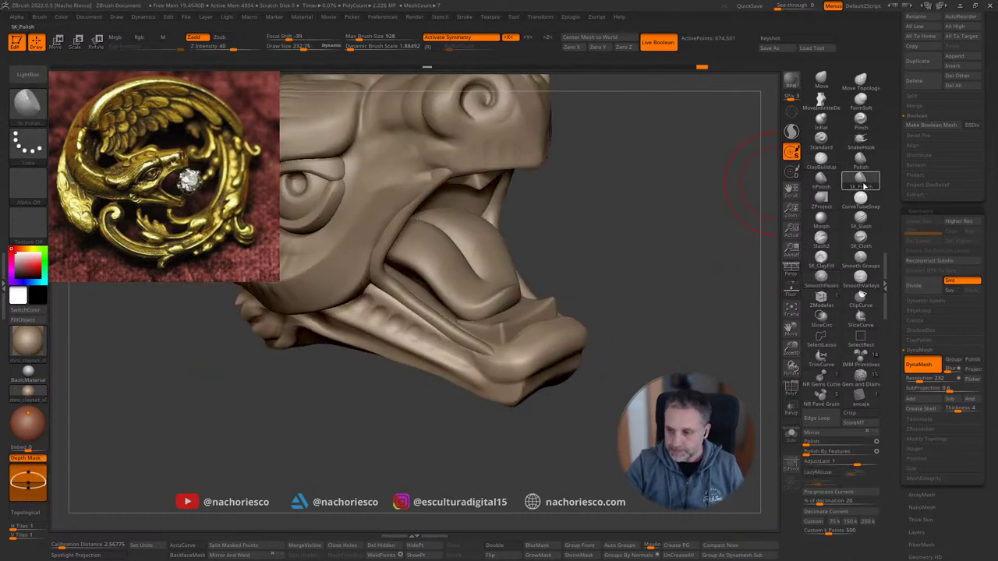
pyautogui.press('s')
pyautogui.moveTo(535, 351)
pyautogui.mouseDown()
pyautogui.moveTo(546, 351)
pyautogui.moveTo(500, 373)
pyautogui.mouseUp()
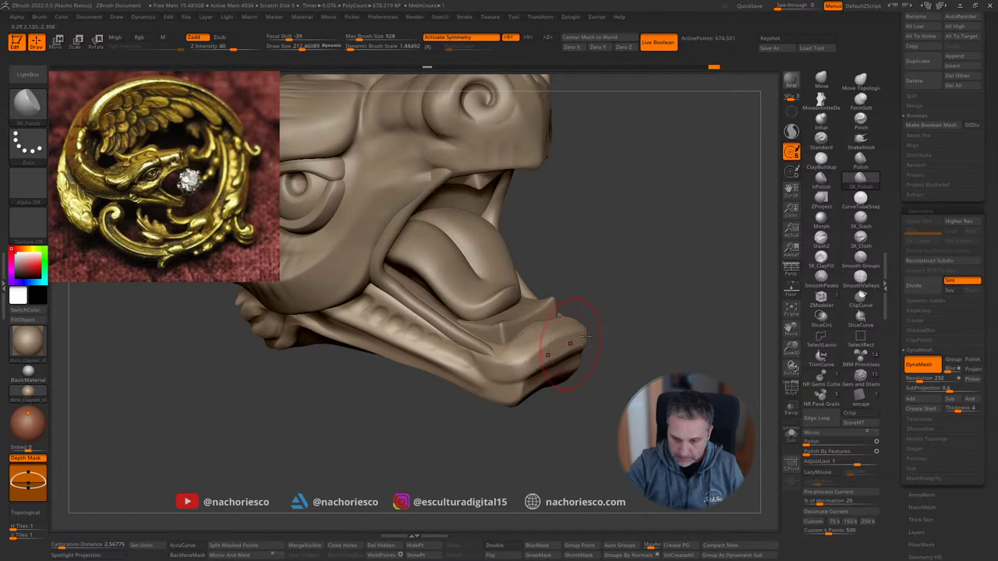
pyautogui.moveTo(586, 336); pyautogui.dragTo(554, 336)
# Step: Adjust the lower jaw's bottom outline with the Move brush at draw size about 291
pyautogui.moveTo(648, 278)
pyautogui.mouseDown()
pyautogui.moveTo(626, 309)
pyautogui.moveTo(639, 307)
pyautogui.moveTo(584, 311)
pyautogui.moveTo(594, 319)
pyautogui.moveTo(572, 336)
pyautogui.moveTo(626, 270)
pyautogui.moveTo(595, 332)
pyautogui.mouseUp()
pyautogui.press('s')
pyautogui.moveTo(594, 374)
pyautogui.mouseDown()
pyautogui.moveTo(489, 353)
pyautogui.moveTo(539, 365)
pyautogui.mouseUp()
pyautogui.press('s')
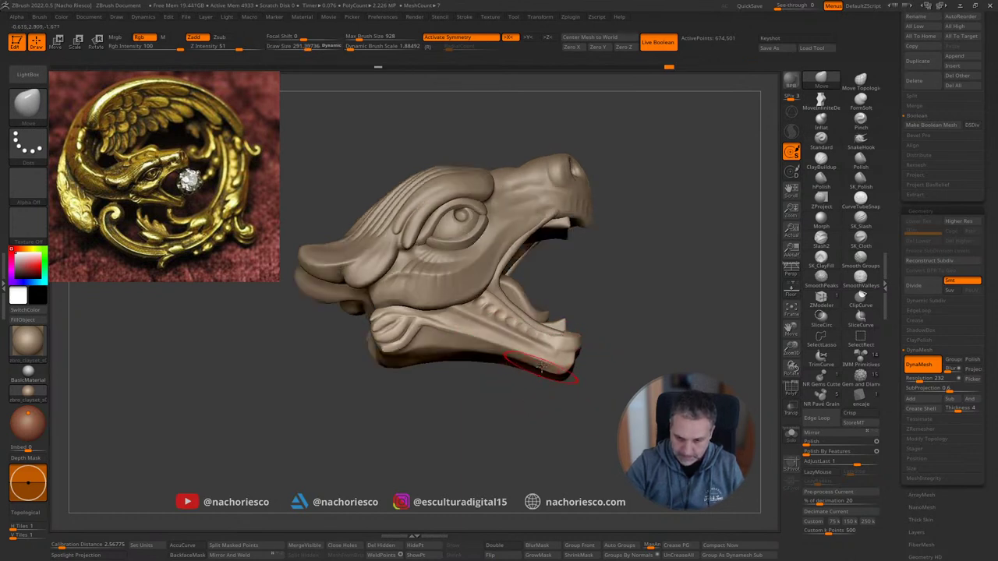
pyautogui.moveTo(540, 366); pyautogui.dragTo(517, 356, button='right')
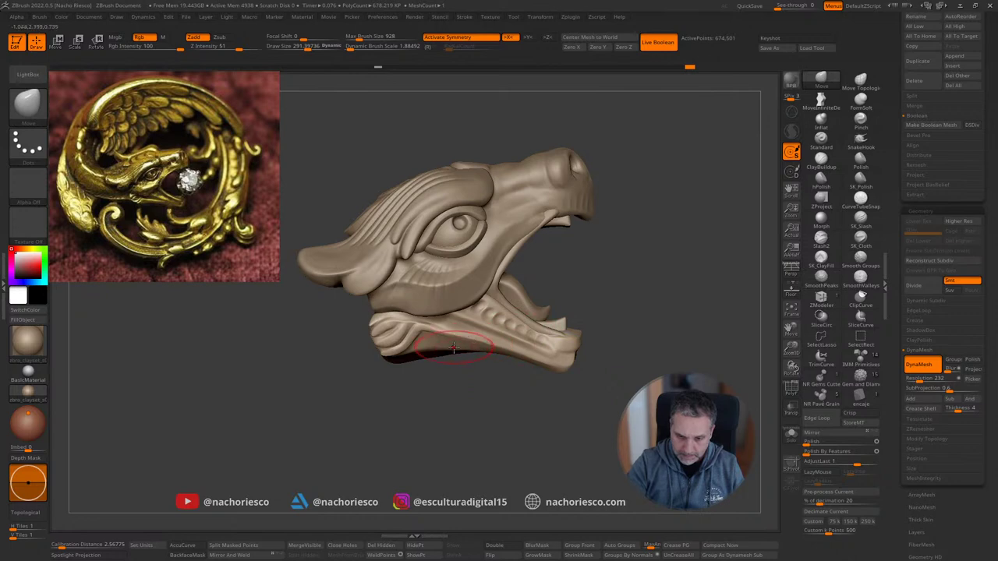
pyautogui.moveTo(454, 348)
pyautogui.mouseDown(button='right')
pyautogui.moveTo(627, 457)
pyautogui.moveTo(609, 351)
pyautogui.mouseUp(button='right')
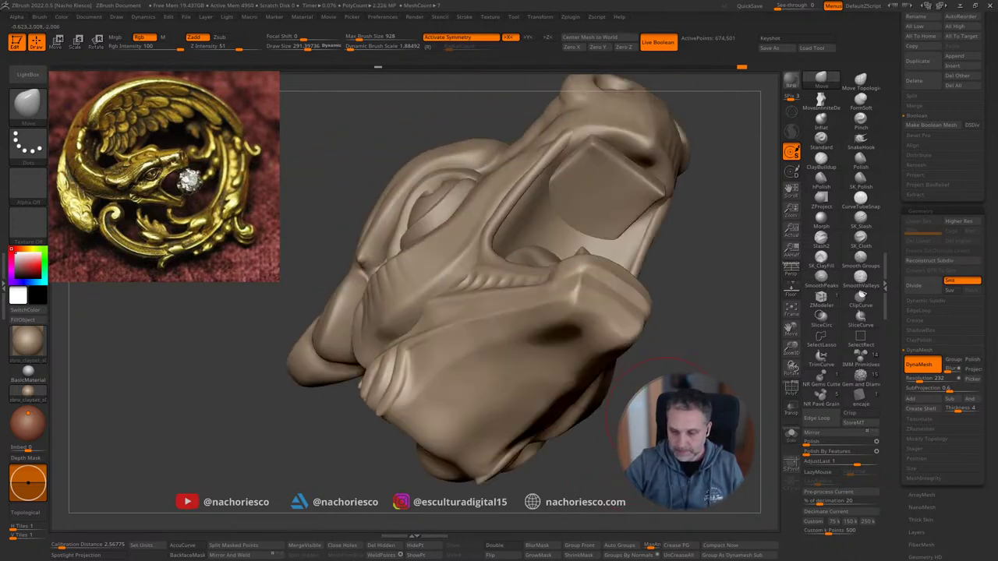
# Step: Flatten the underside of the lower jaw and sharpen its front edges with SK_Polish at draw size about 212
pyautogui.moveTo(580, 304); pyautogui.dragTo(577, 306)
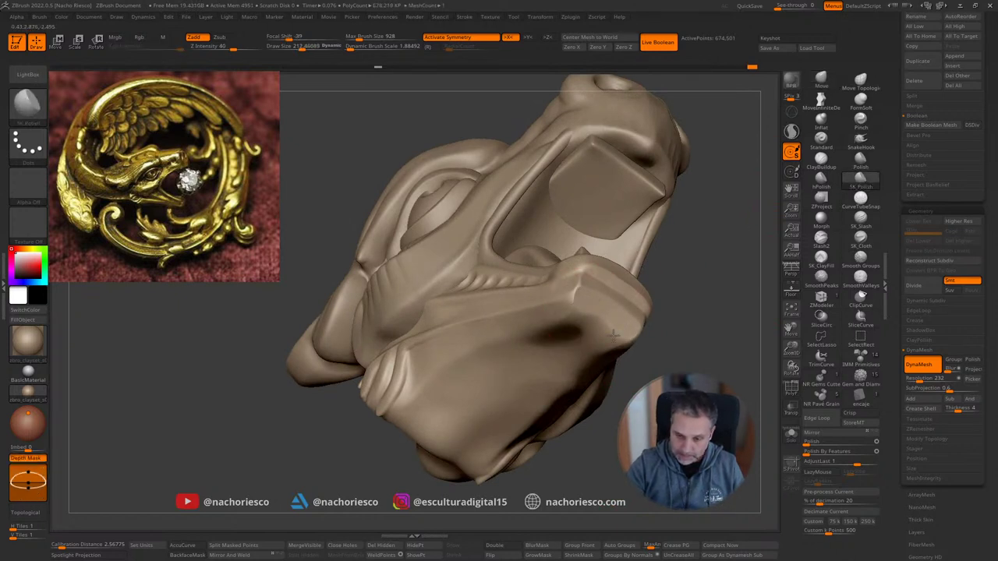
pyautogui.moveTo(624, 333); pyautogui.dragTo(566, 310)
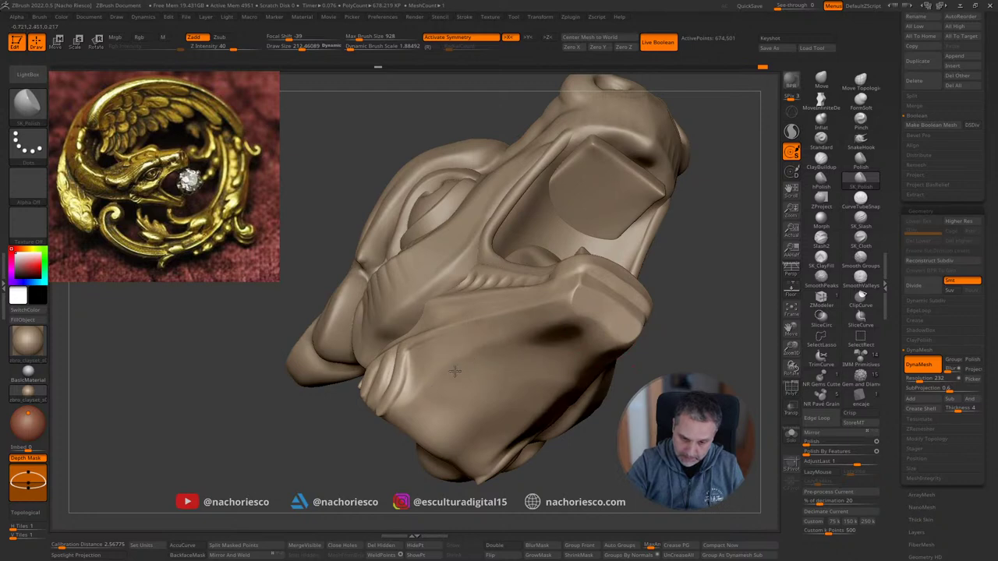
pyautogui.moveTo(456, 428); pyautogui.dragTo(466, 420)
pyautogui.moveTo(463, 413)
pyautogui.keyDown('shift'); pyautogui.mouseDown(button='right')
pyautogui.moveTo(655, 436)
pyautogui.moveTo(657, 373)
pyautogui.moveTo(740, 375)
pyautogui.moveTo(740, 410)
pyautogui.mouseUp(button='right'); pyautogui.keyUp('shift')
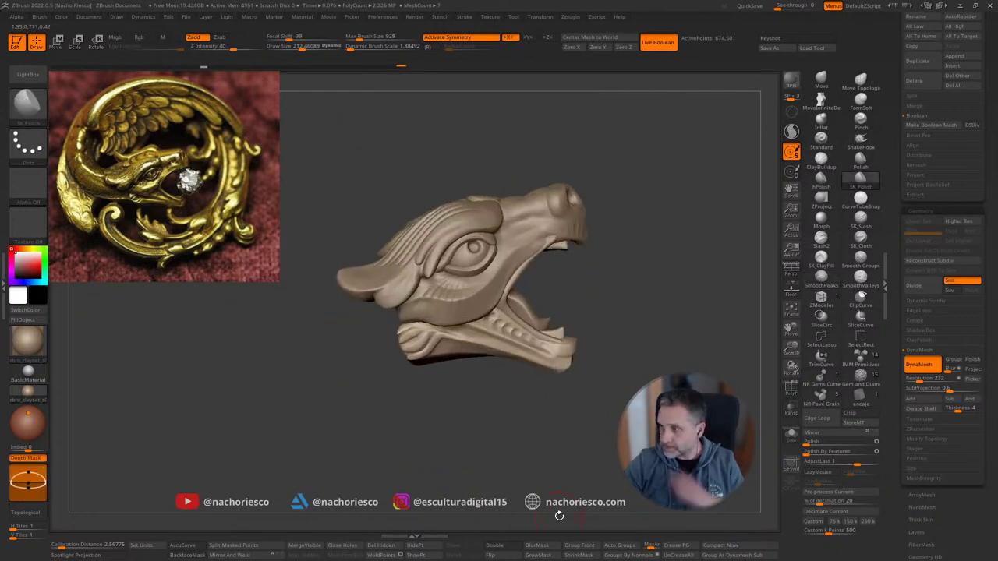
# Step: Select the main head piece and switch to the Move brush at draw size about 392
pyautogui.moveTo(773, 411); pyautogui.dragTo(609, 409)
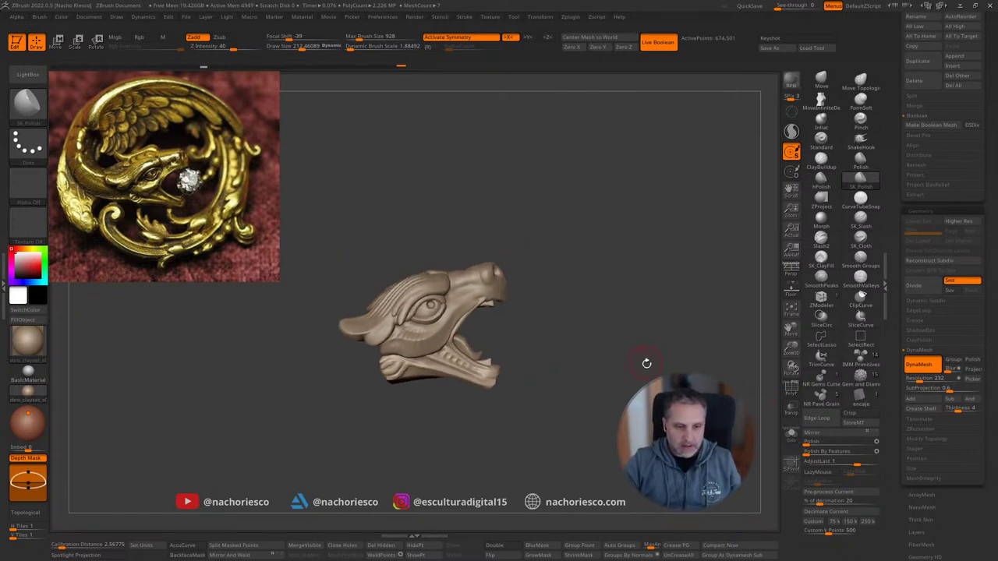
pyautogui.keyDown('ctrl'); pyautogui.moveTo(646, 363); pyautogui.dragTo(647, 390, button='right'); pyautogui.keyUp('ctrl')
pyautogui.keyDown('alt'); pyautogui.moveTo(646, 390); pyautogui.dragTo(645, 415, button='right'); pyautogui.keyUp('alt')
pyautogui.keyDown('alt'); pyautogui.click(503, 282); pyautogui.keyUp('alt')
pyautogui.click(821, 81)
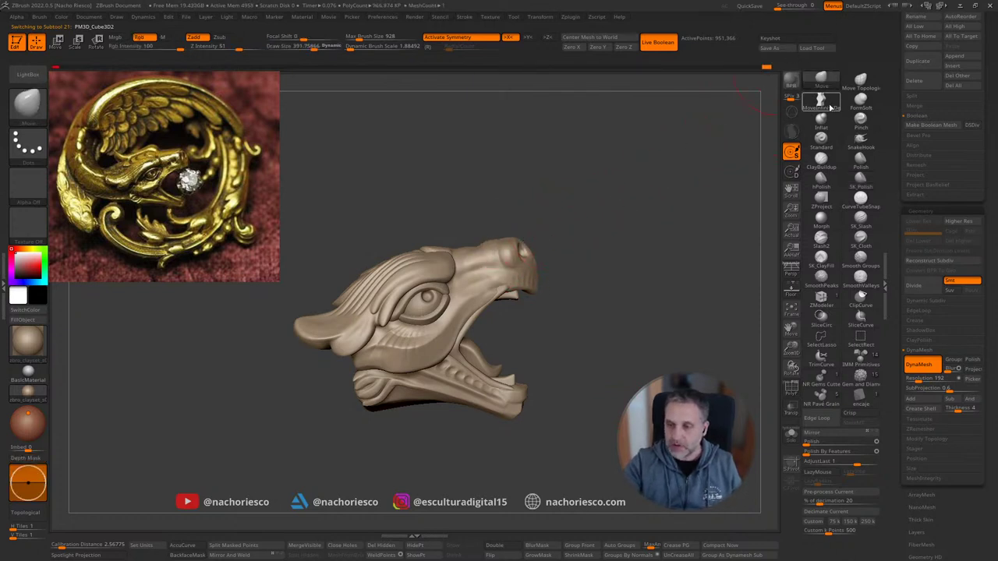
# Step: Save the dragon head to disk as a tool file
pyautogui.scroll(3, 888, 162)
pyautogui.scroll(5, 887, 162)
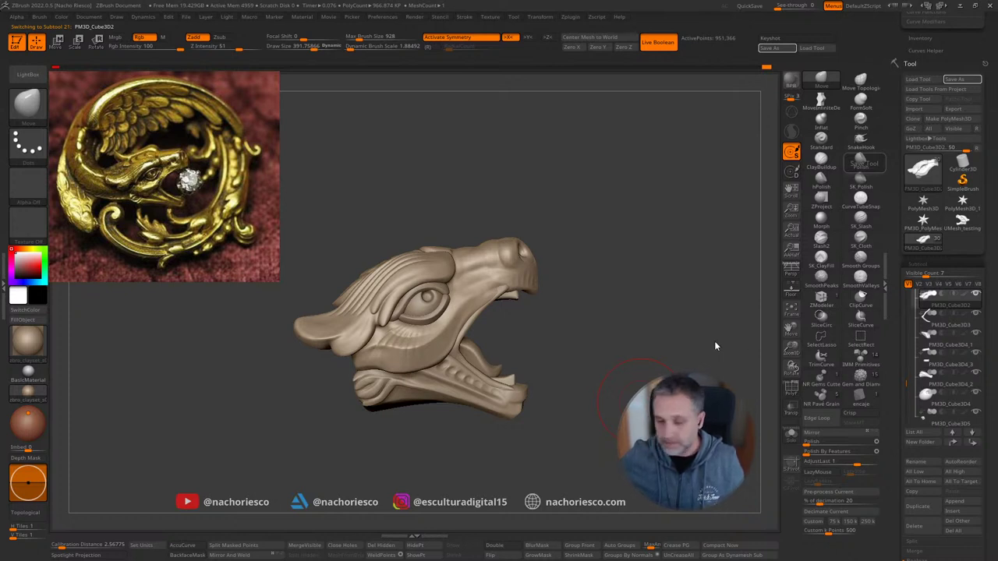
pyautogui.hotkey('ctrl', 's')
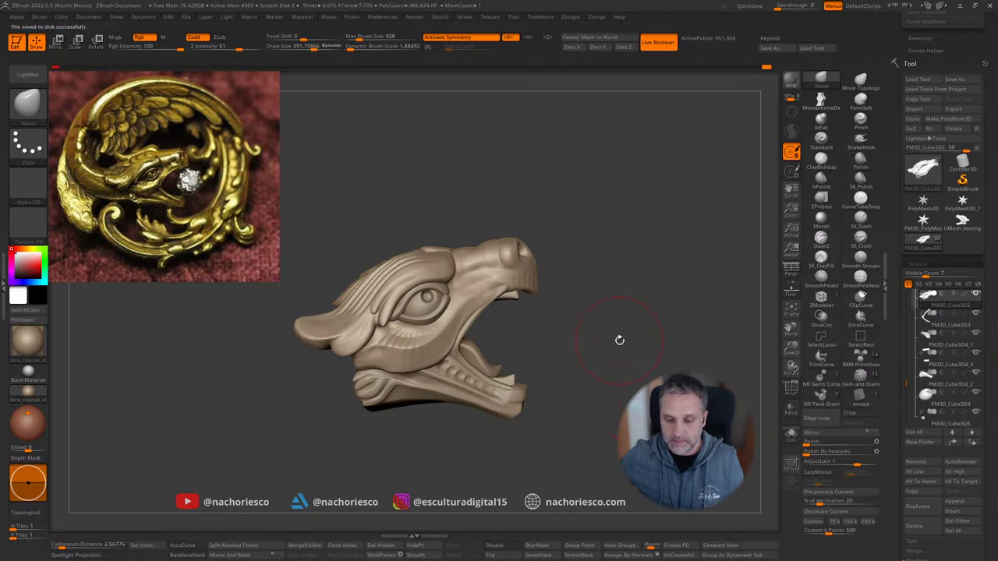